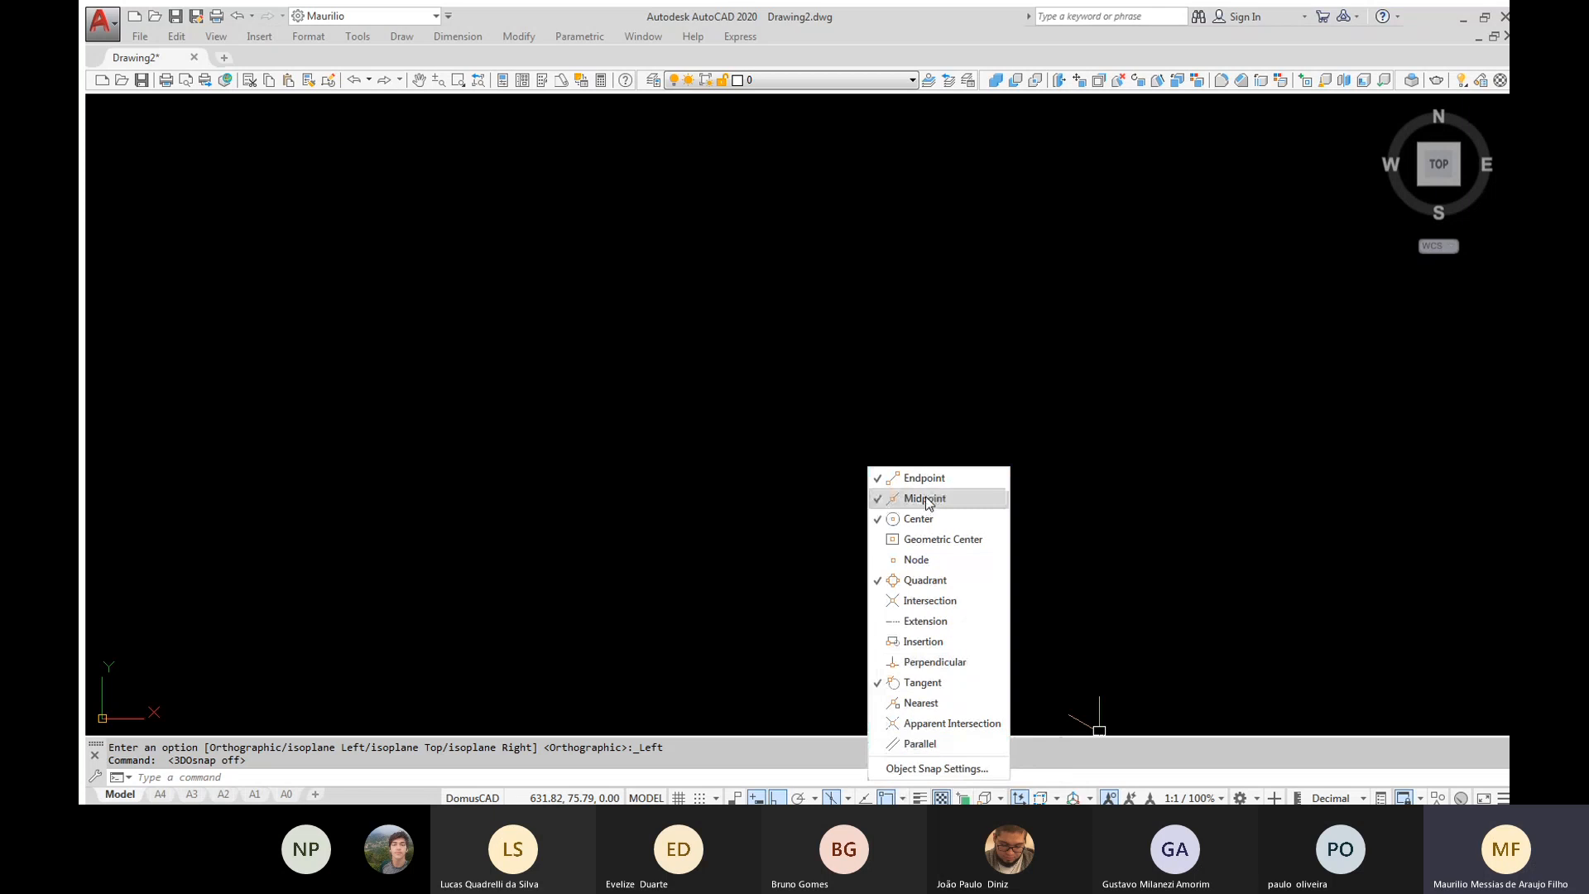
# Draw an isocircle with a radius of about 36 on the left isoplane using the Ellipse command
pyautogui.click(815, 693)
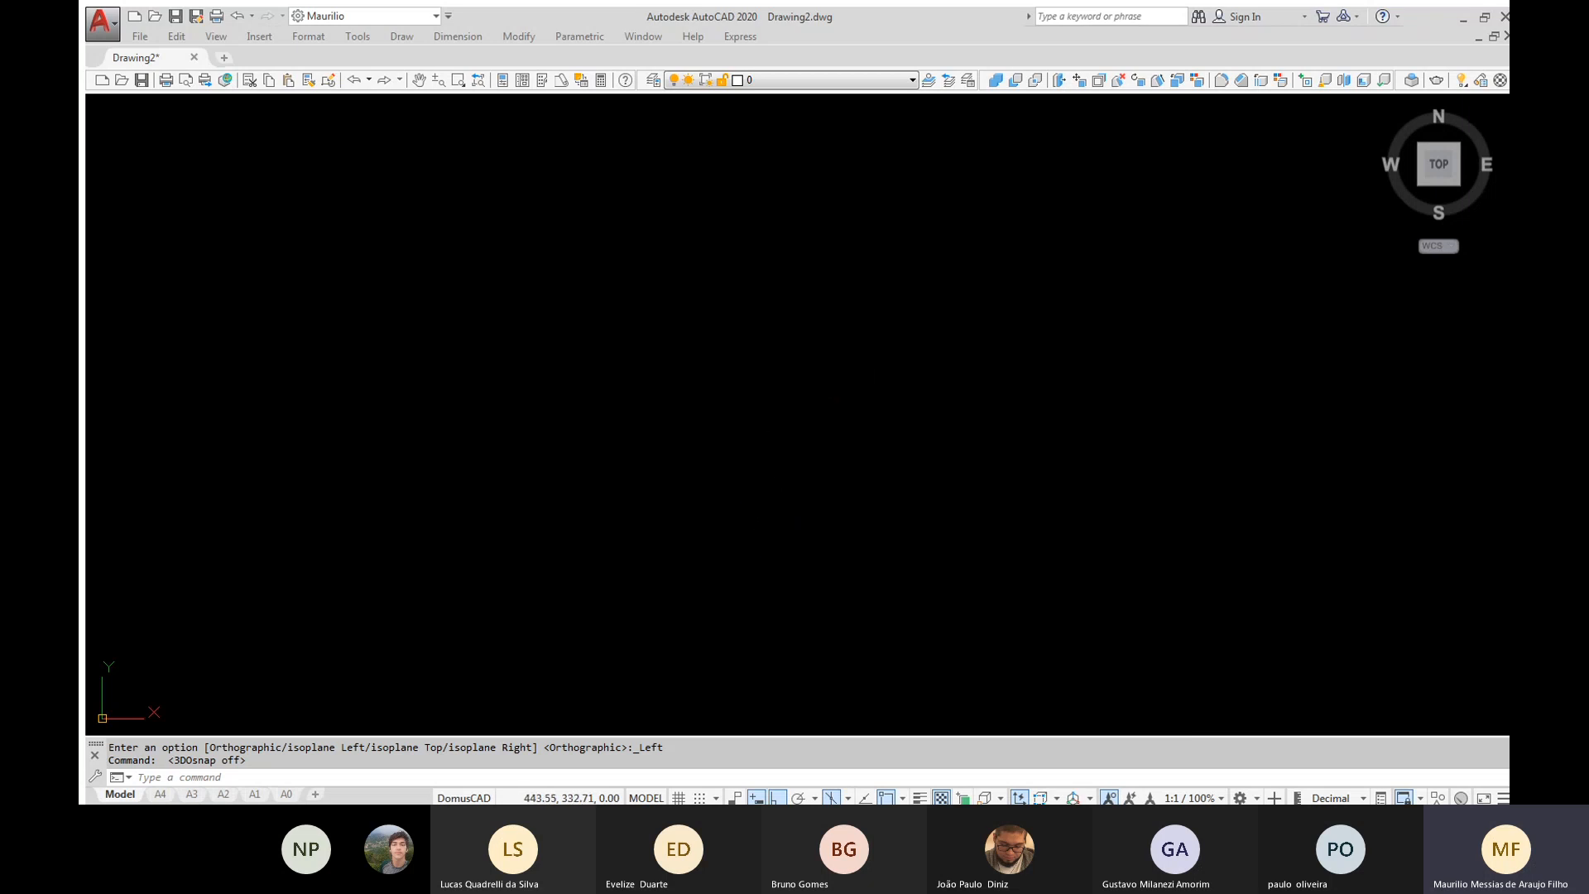
pyautogui.write('EL')
pyautogui.press('Return')
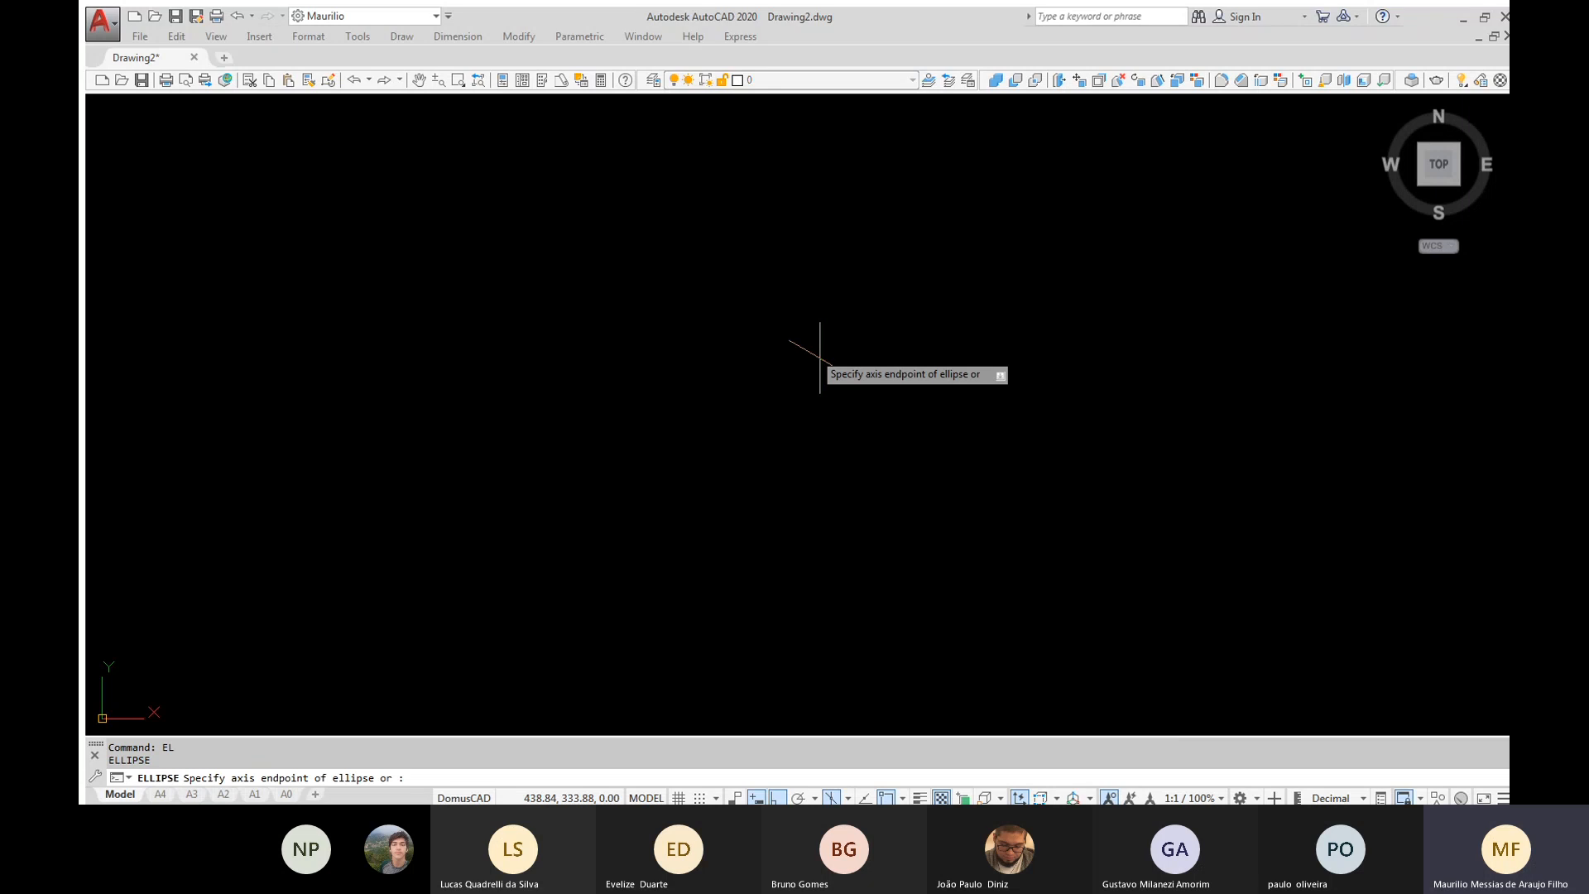
pyautogui.write('i')
pyautogui.press('Return')
pyautogui.click(896, 316)
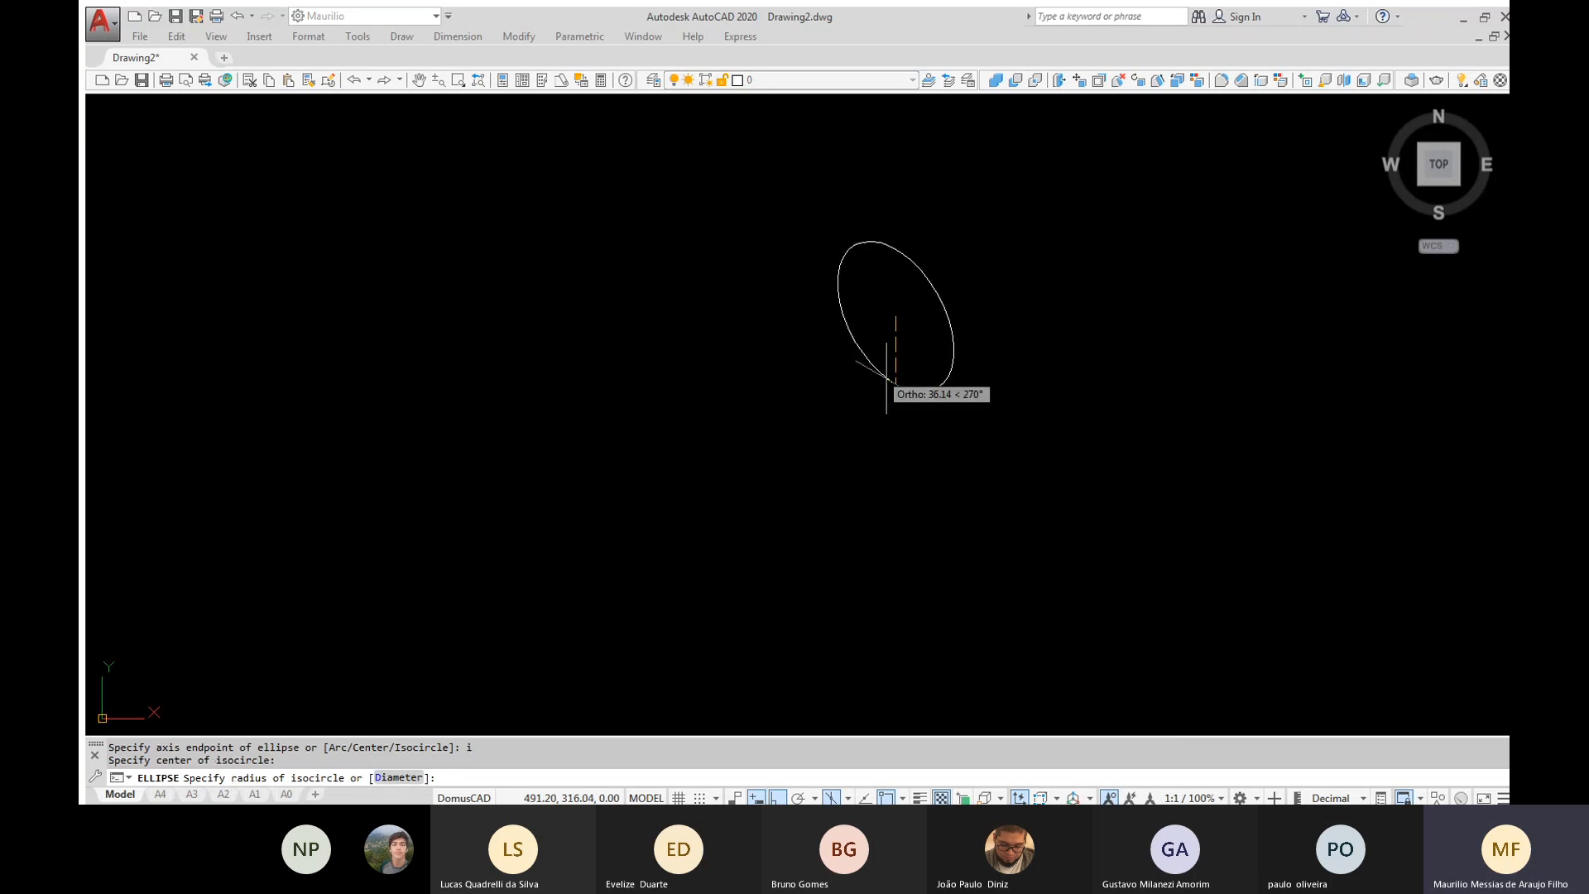
pyautogui.click(886, 379)
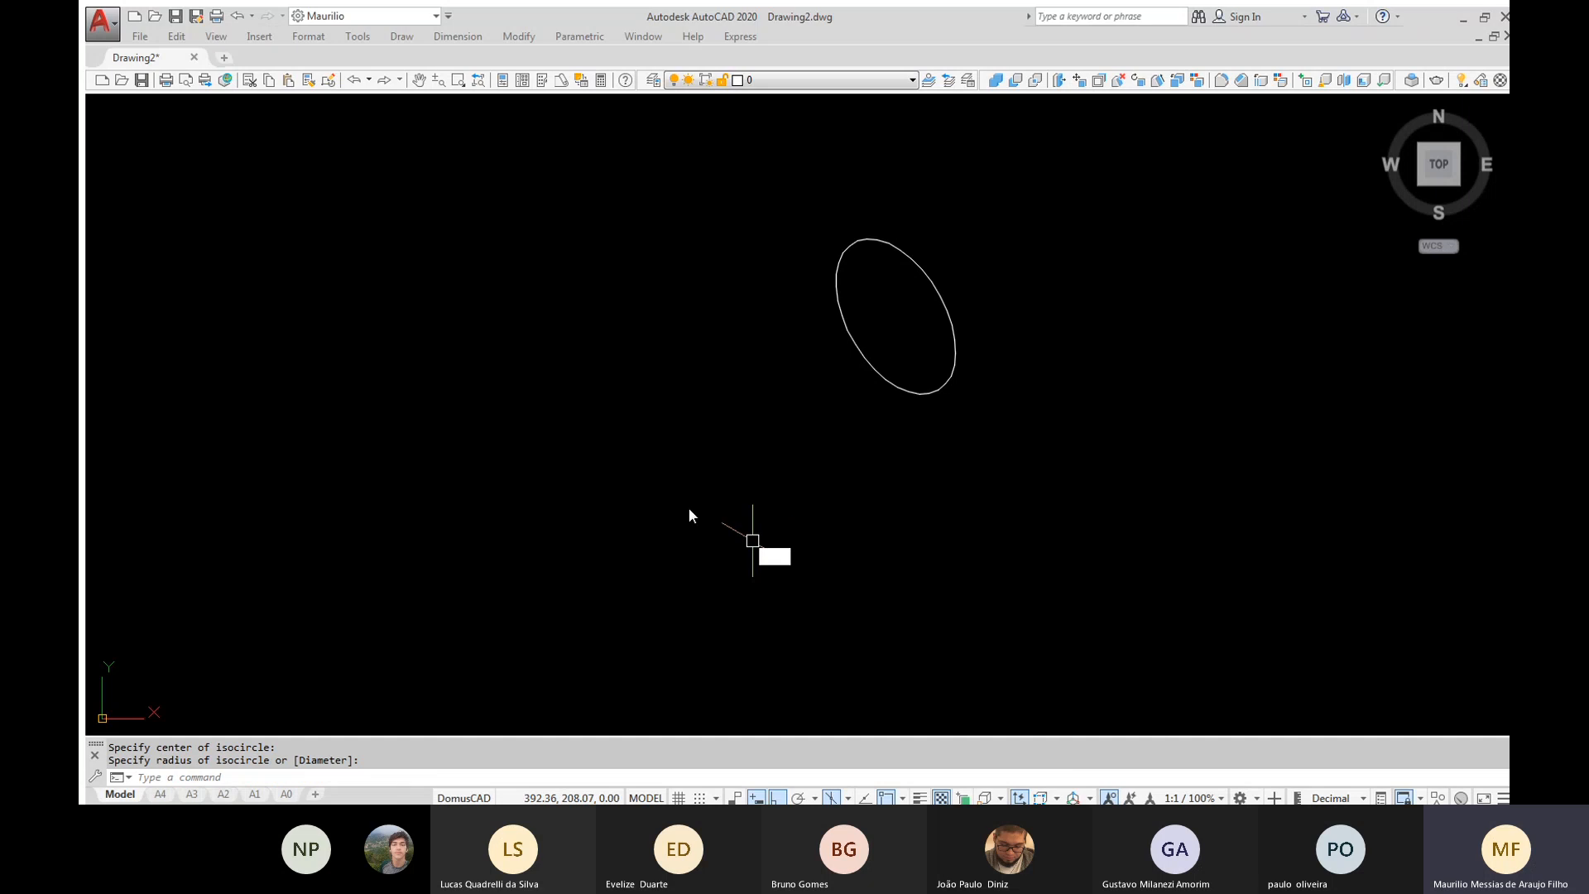
# Draw an isometric line sloping down below the isocircle along the left isoplane
pyautogui.write('l')
pyautogui.press('Return')
pyautogui.click(664, 521)
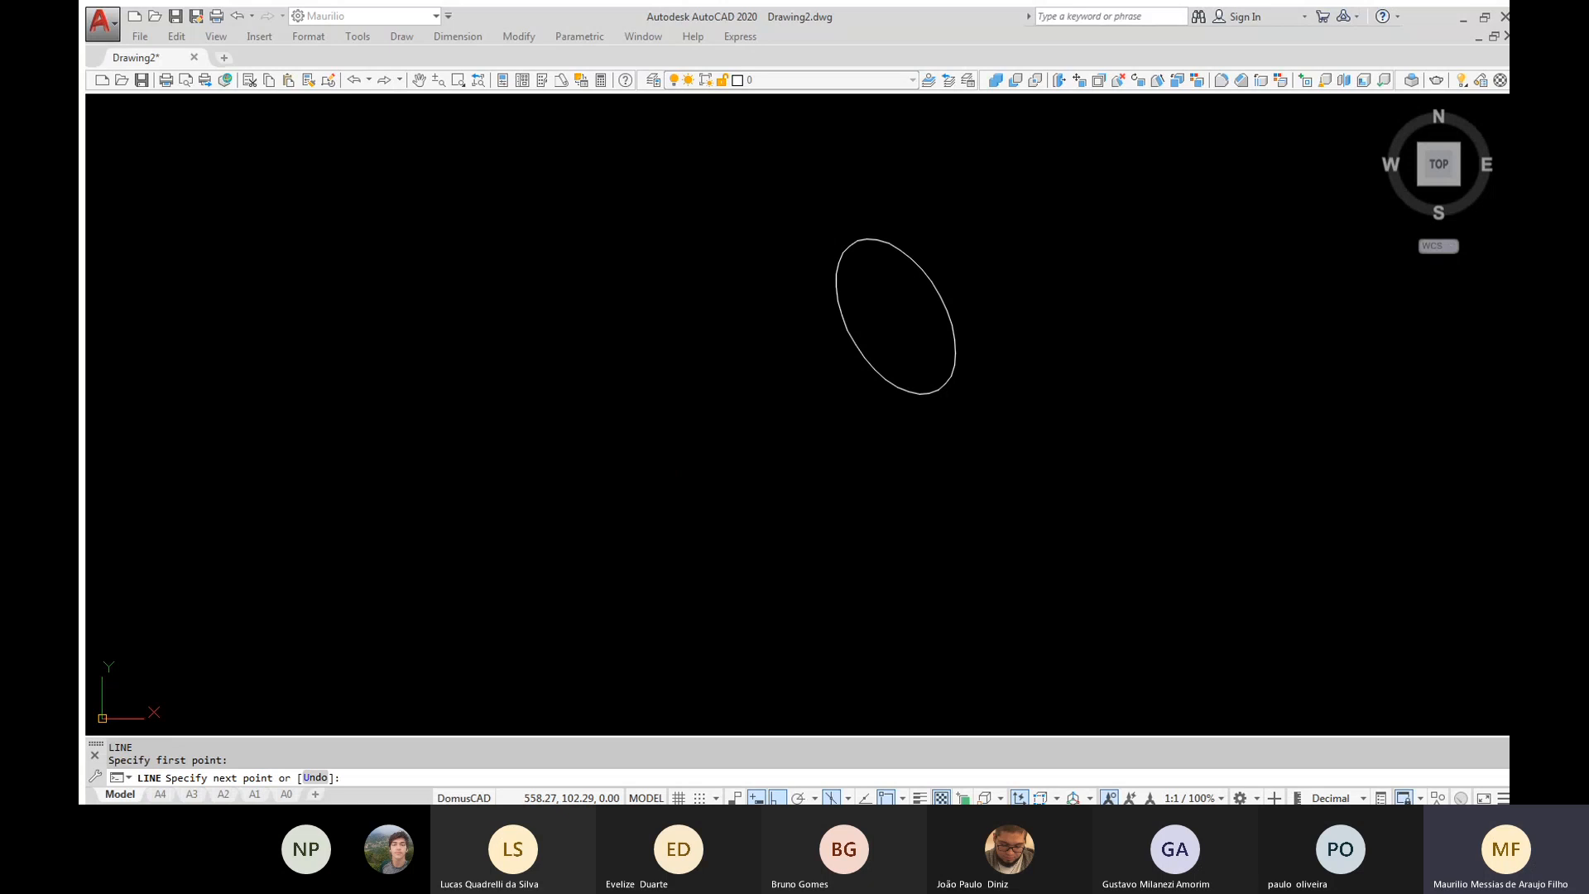
pyautogui.click(998, 697)
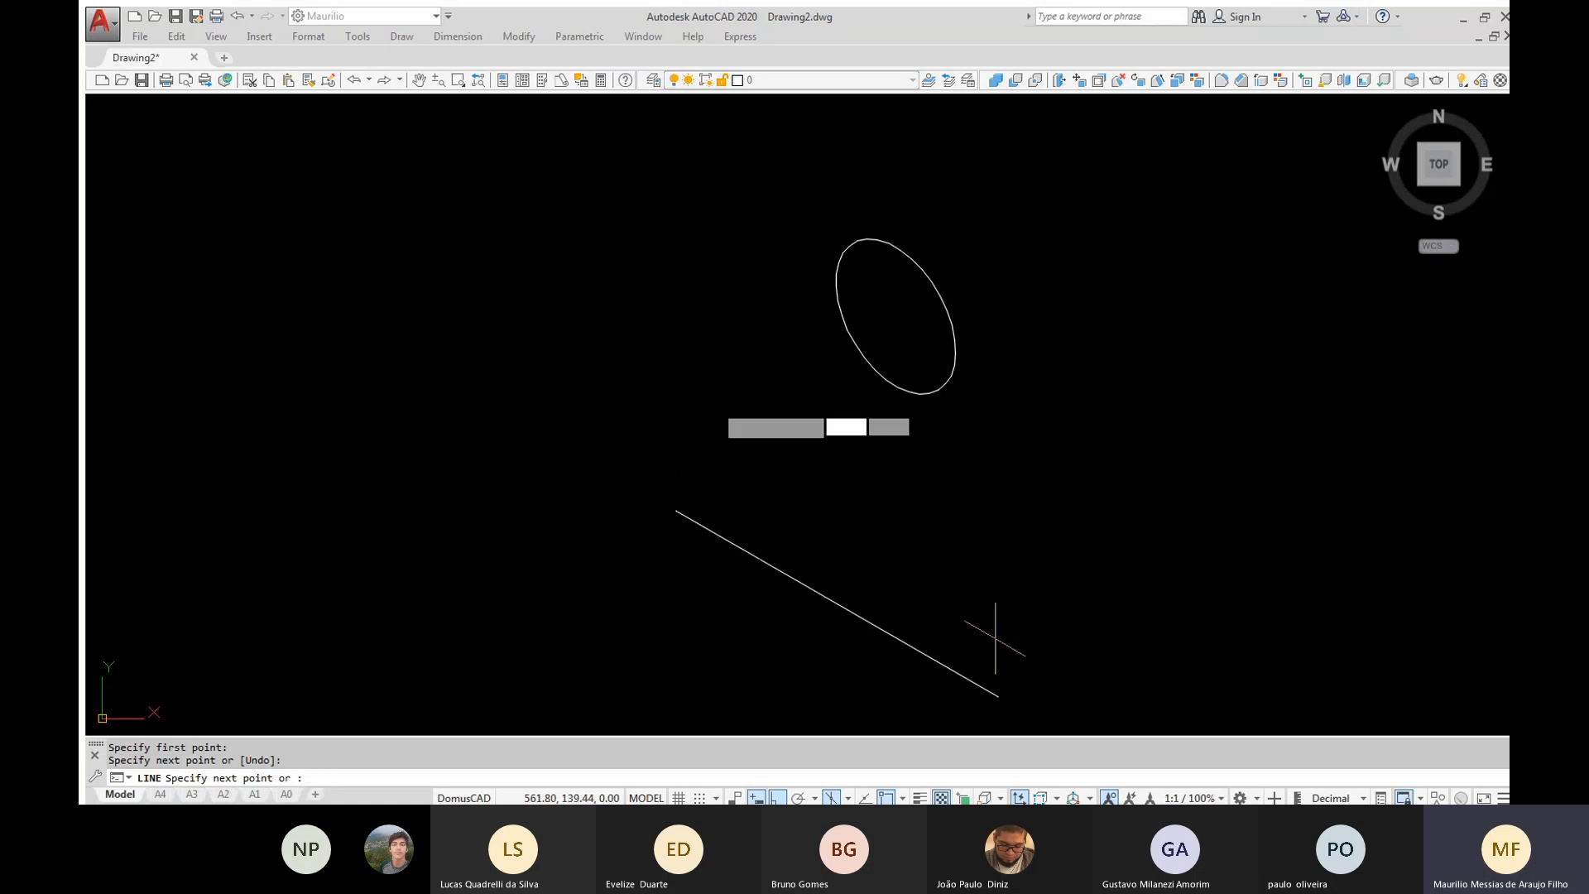
pyautogui.press('Escape')
pyautogui.press('Return')
pyautogui.press('Escape')
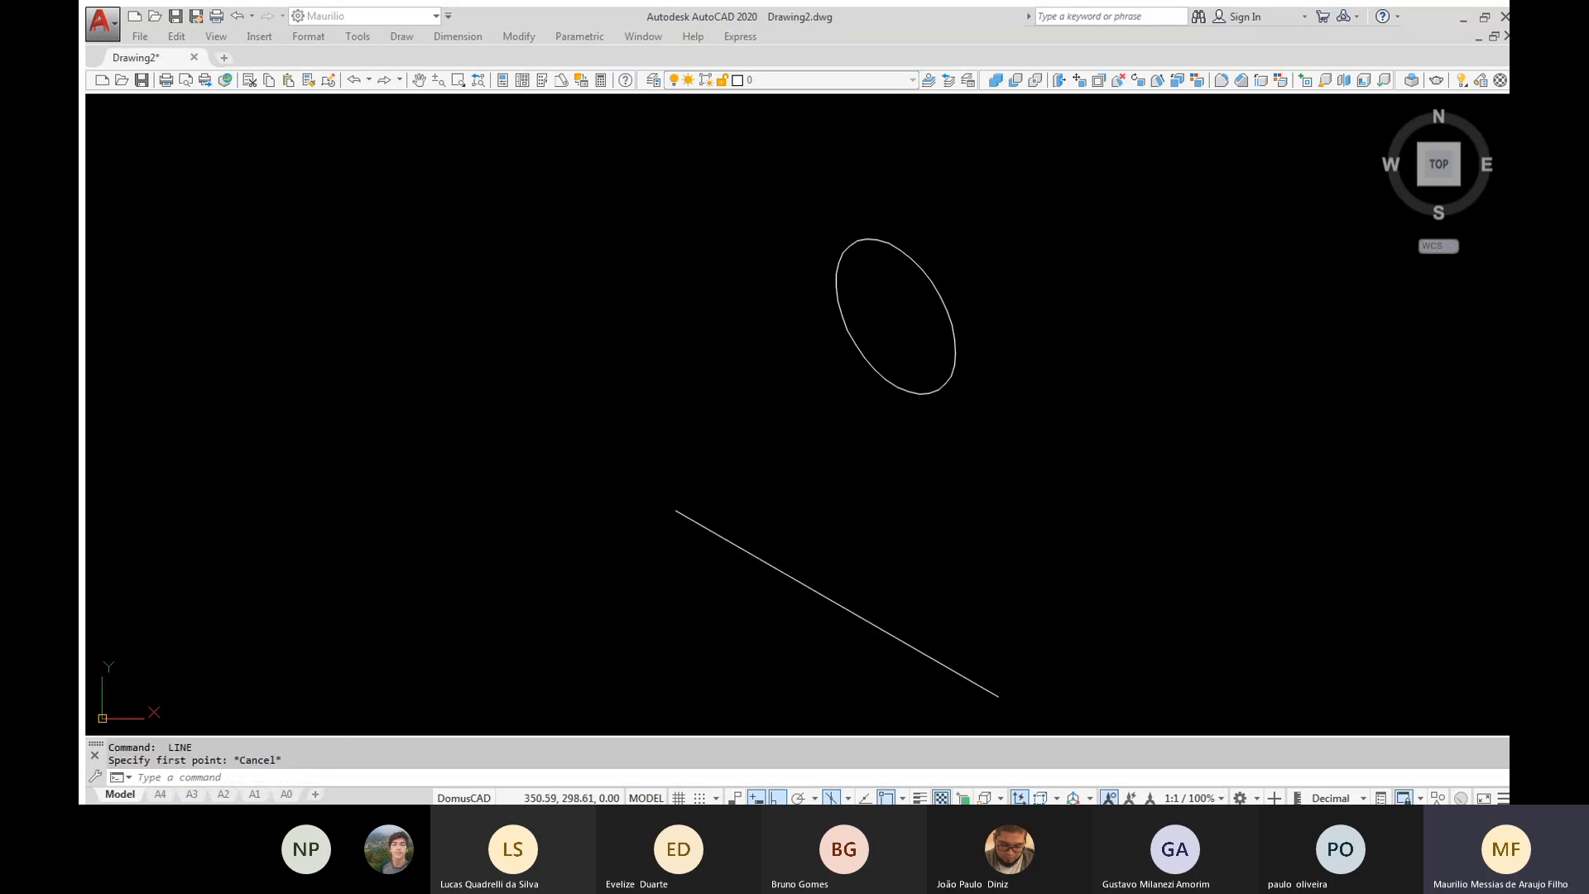
pyautogui.press('Escape')
pyautogui.press('Escape')
# Draw a line from the sloping line's upper end tangent to the isocircle, and regenerate the model
pyautogui.write('l')
pyautogui.press('Return')
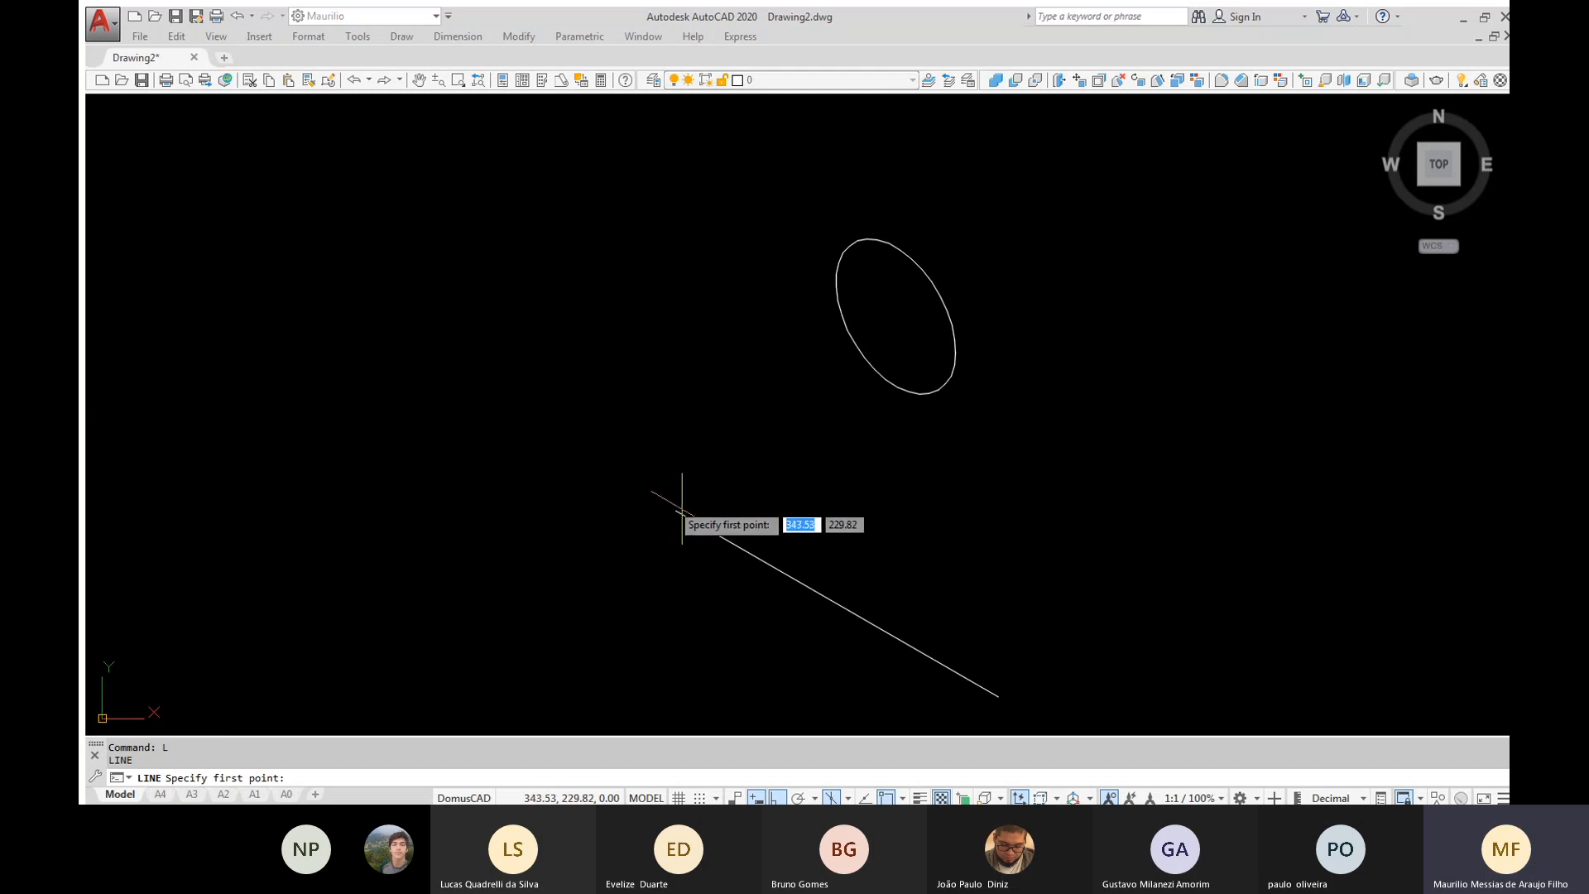
pyautogui.click(680, 510)
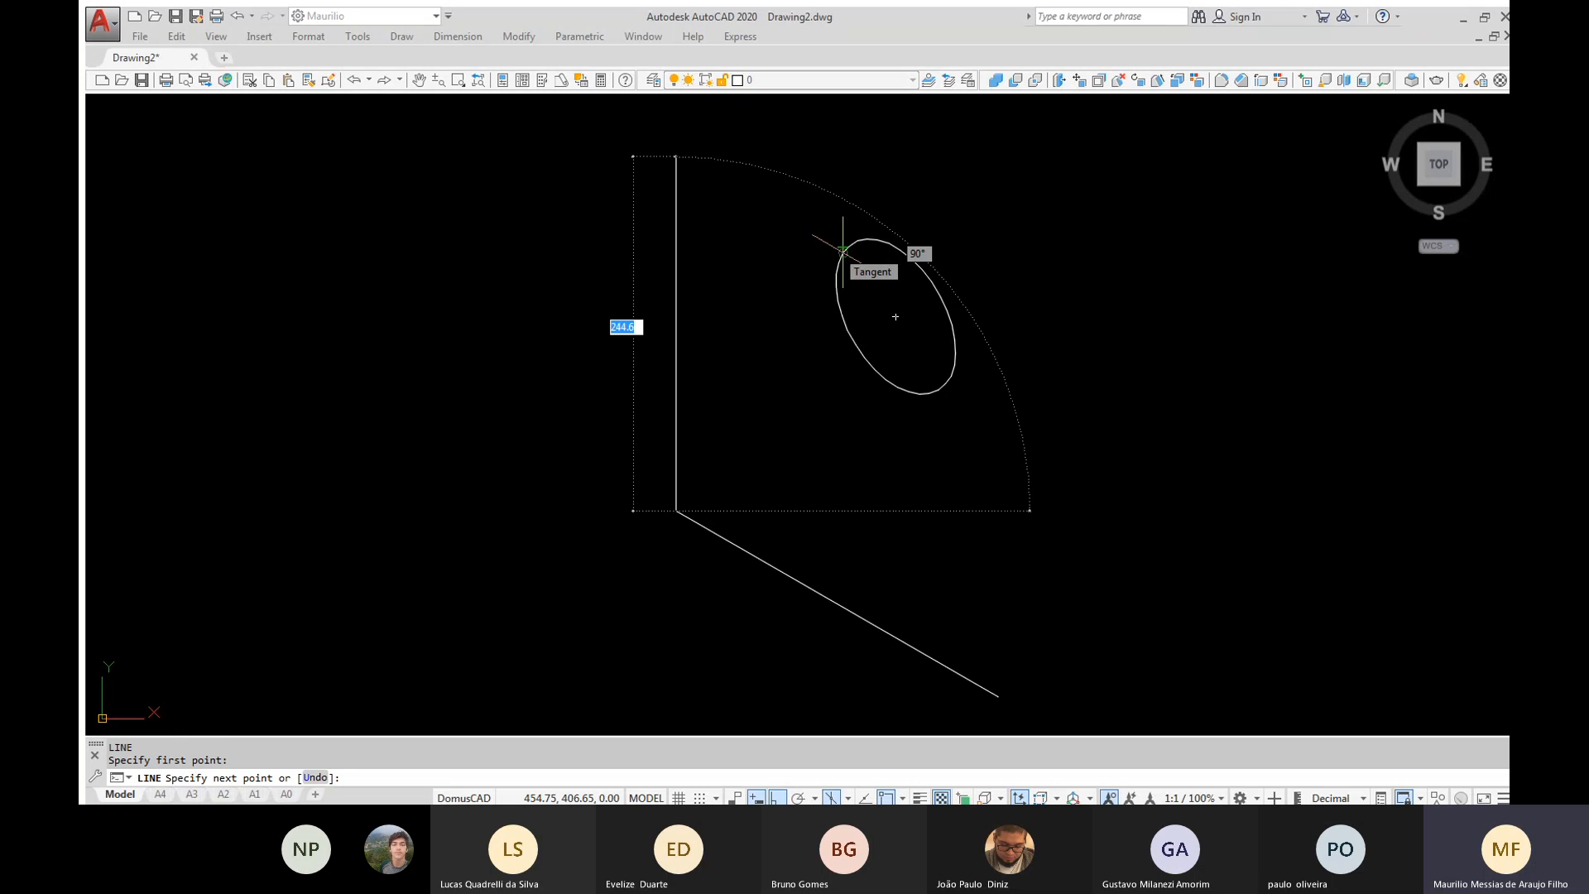
pyautogui.click(841, 250)
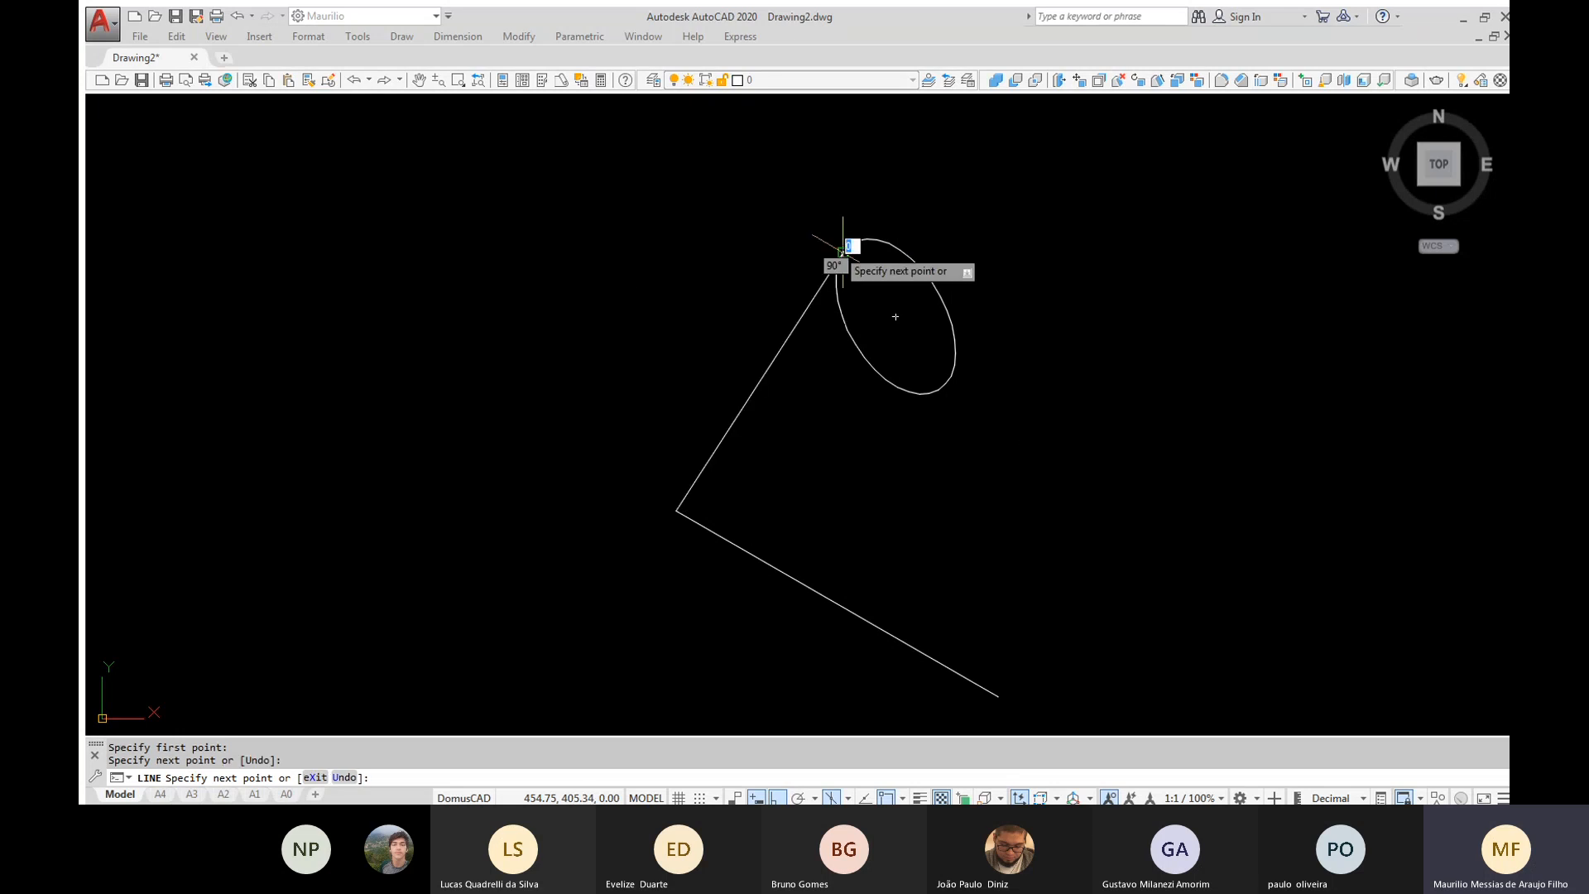
pyautogui.press('Return')
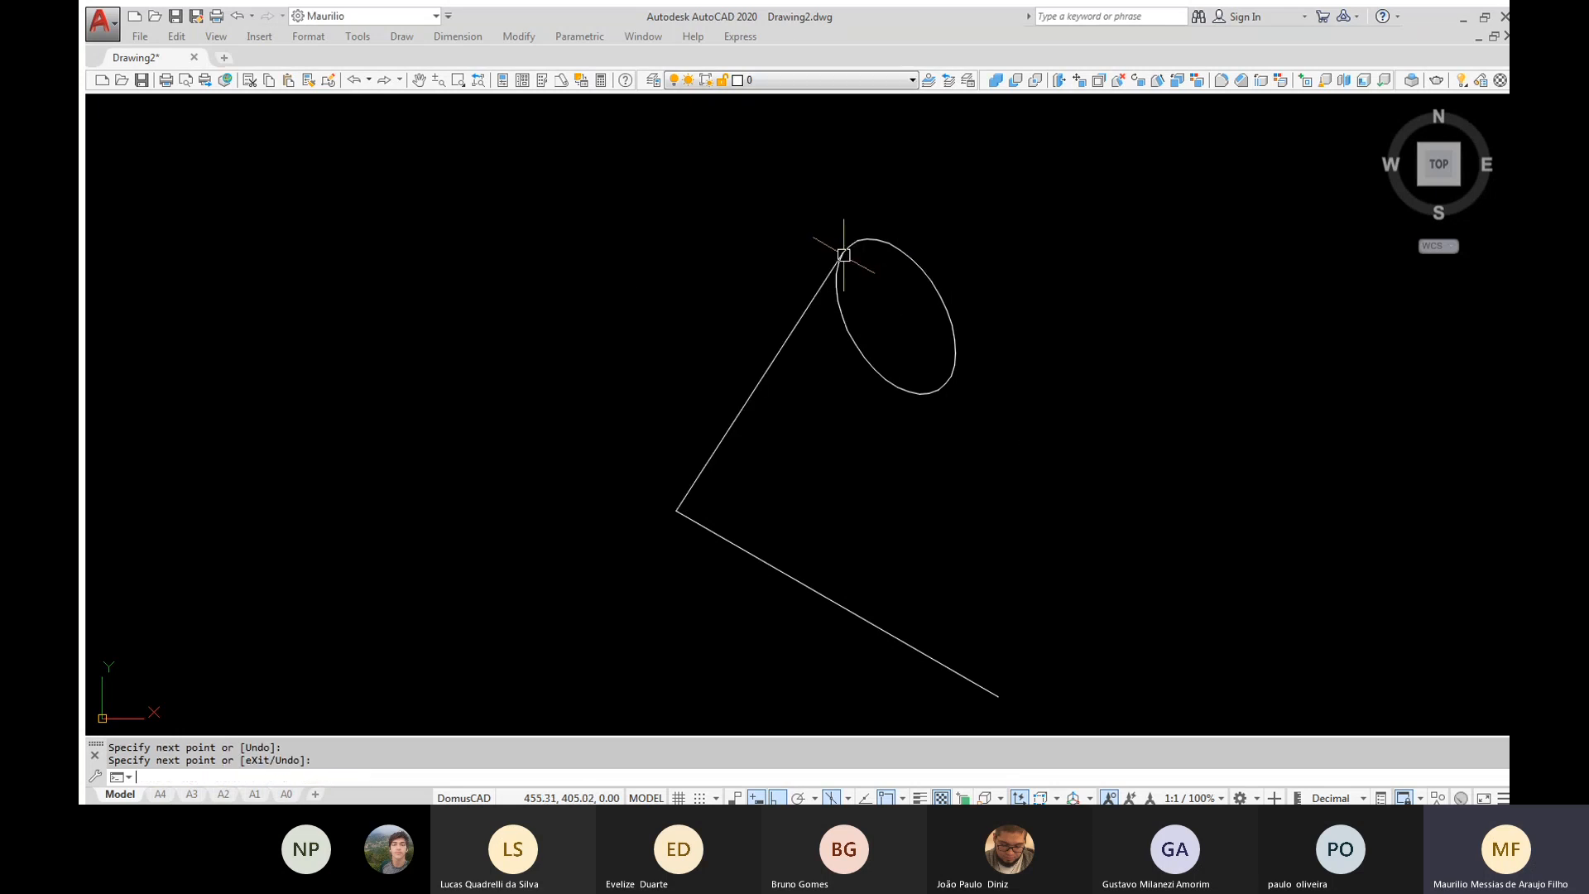
pyautogui.scroll(6, 846, 247)
pyautogui.write('RE')
pyautogui.press('Return')
pyautogui.scroll(-8, 825, 314)
# Draw a line from the sloping line's lower end tangent to the opposite side of the isocircle
pyautogui.moveTo(862, 405); pyautogui.dragTo(755, 345, button='middle')
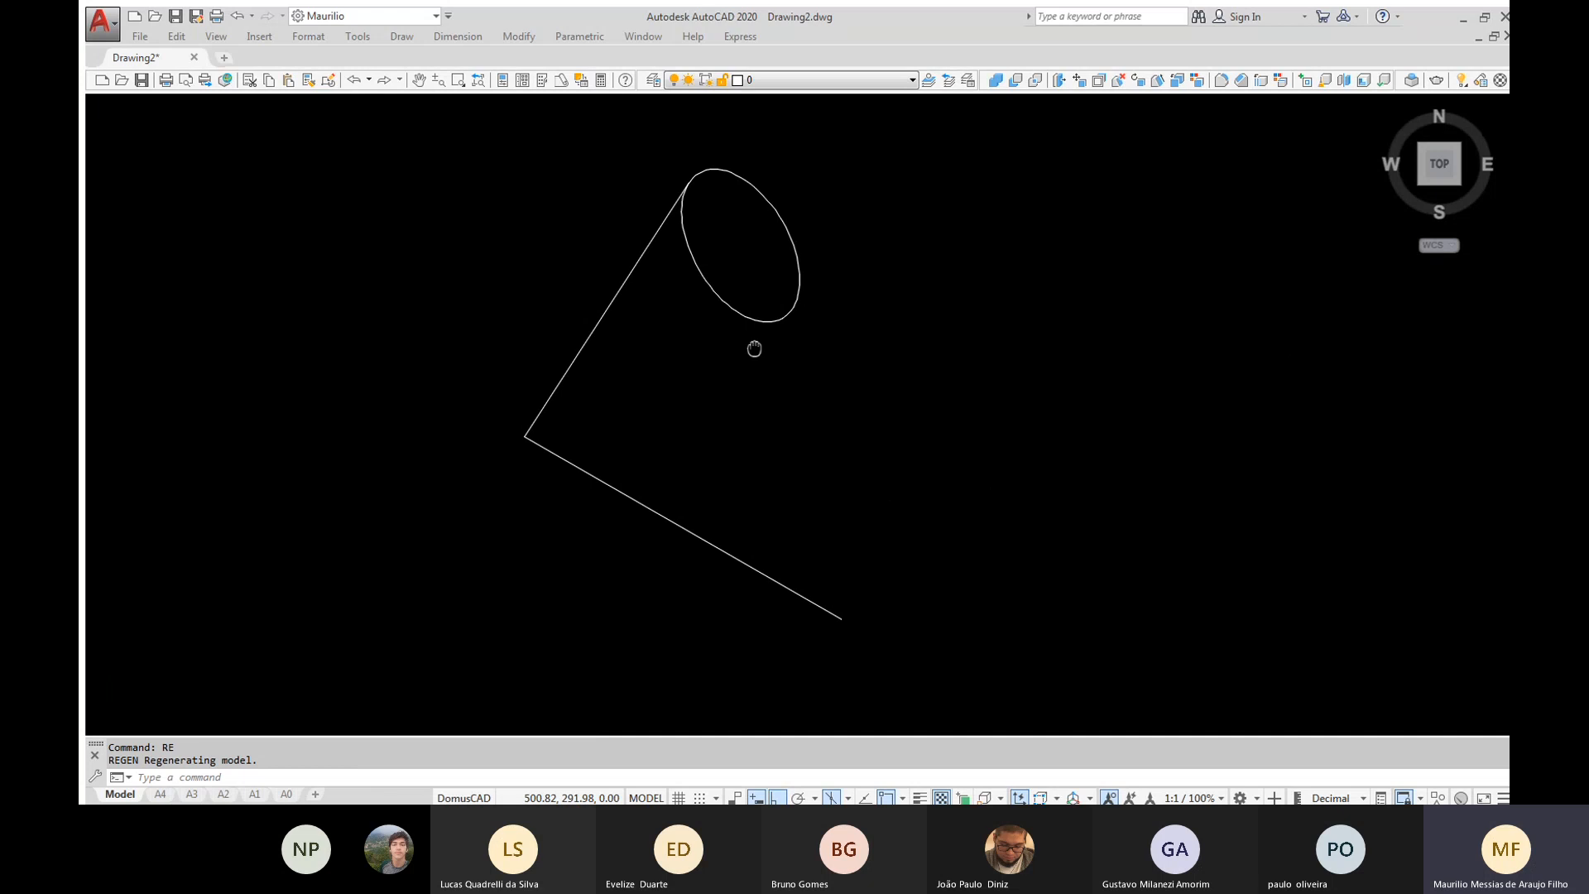
pyautogui.write('L')
pyautogui.press('Return')
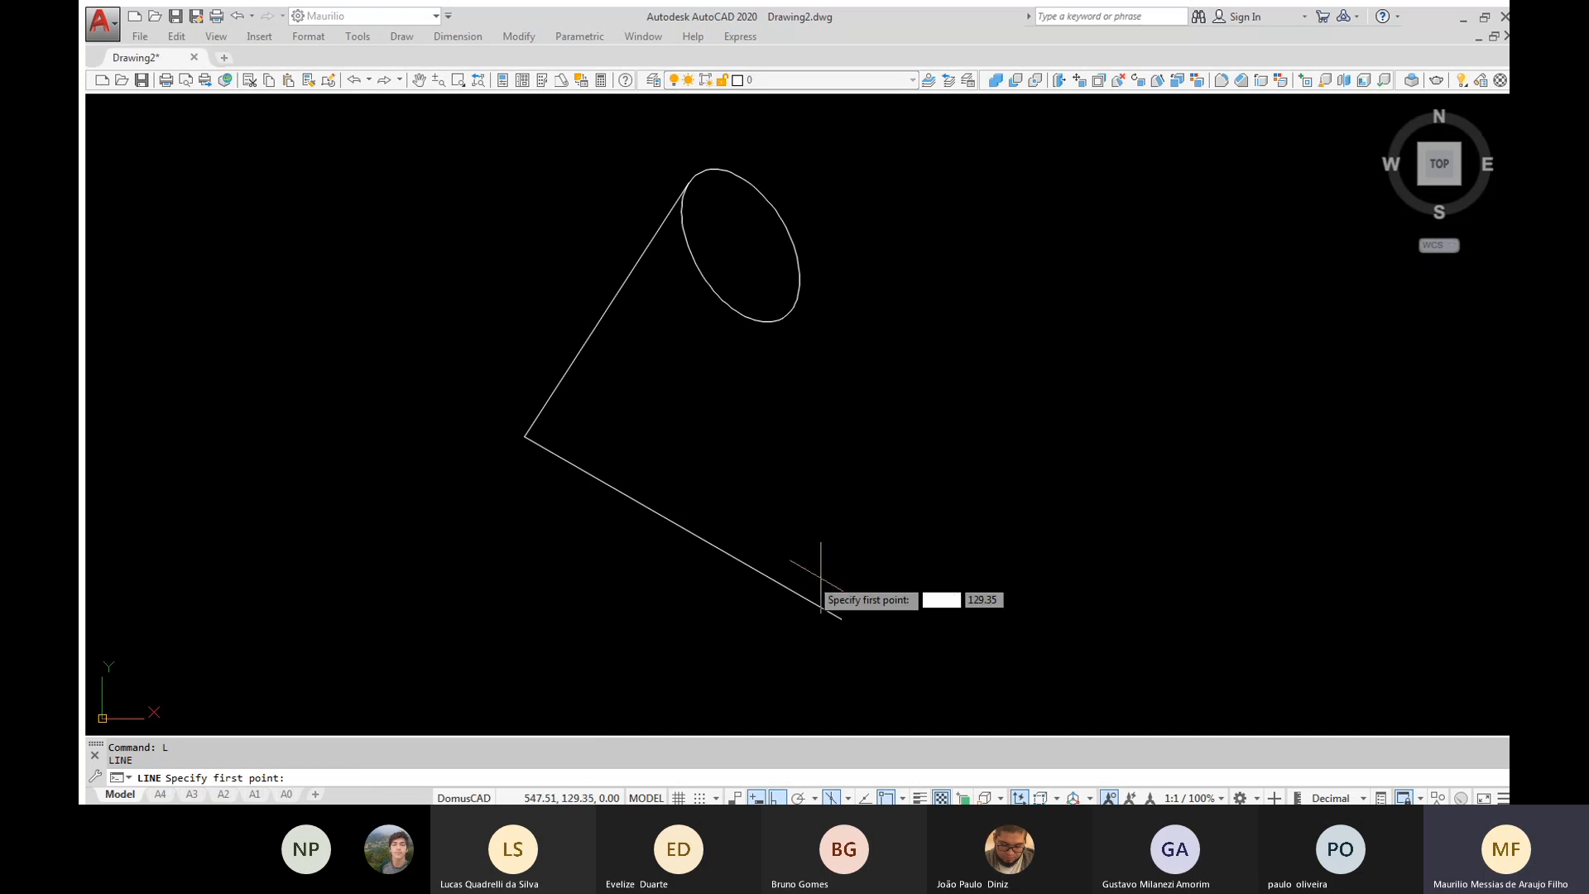
pyautogui.click(841, 620)
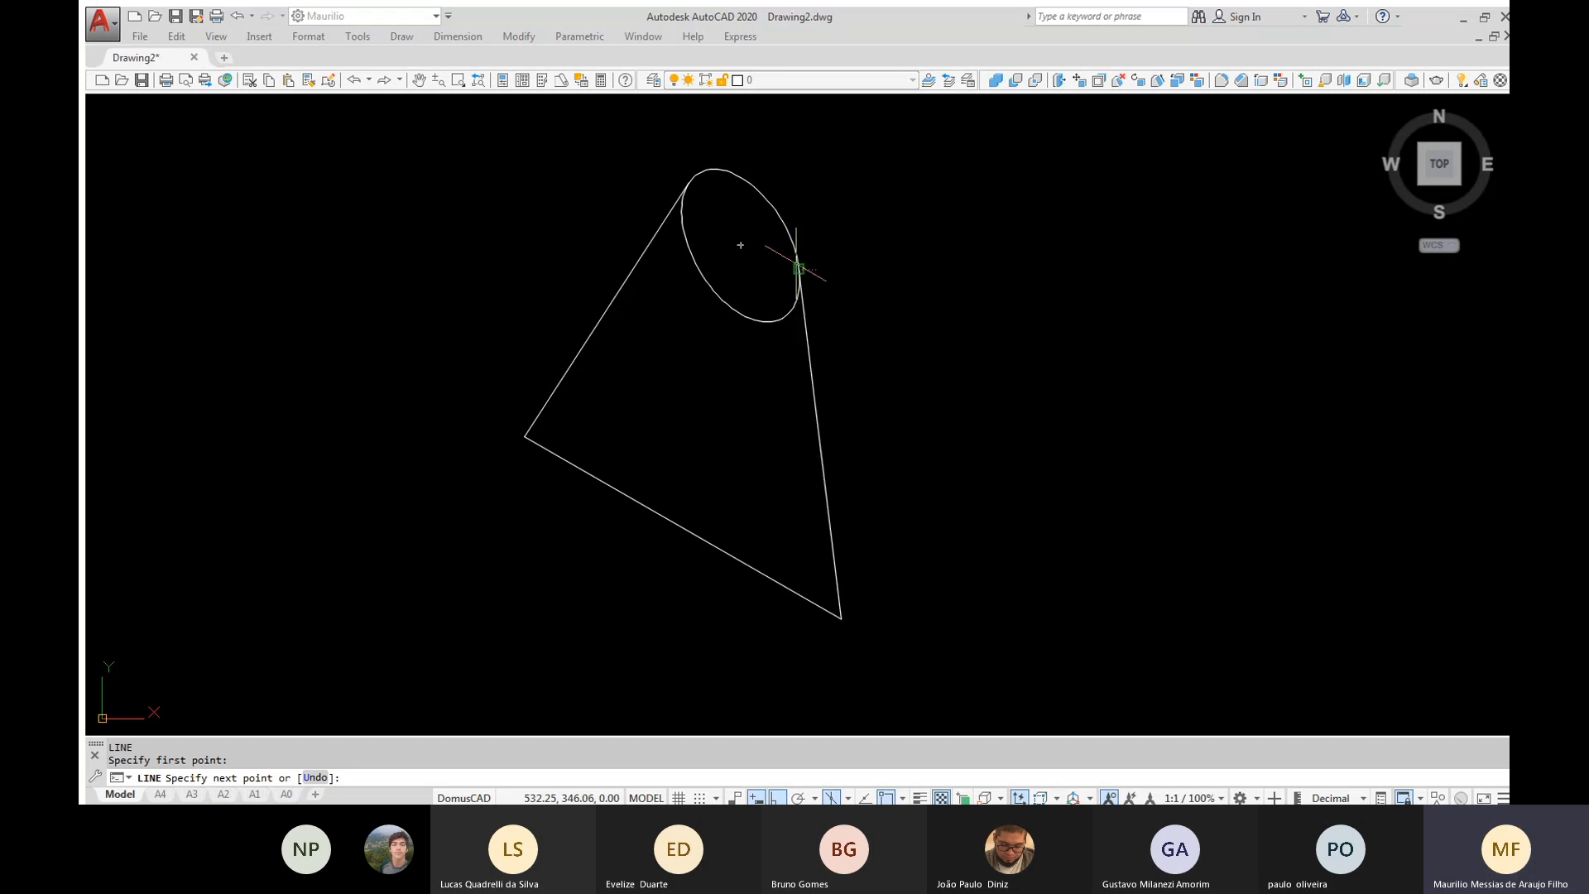
pyautogui.click(798, 269)
pyautogui.press('Return')
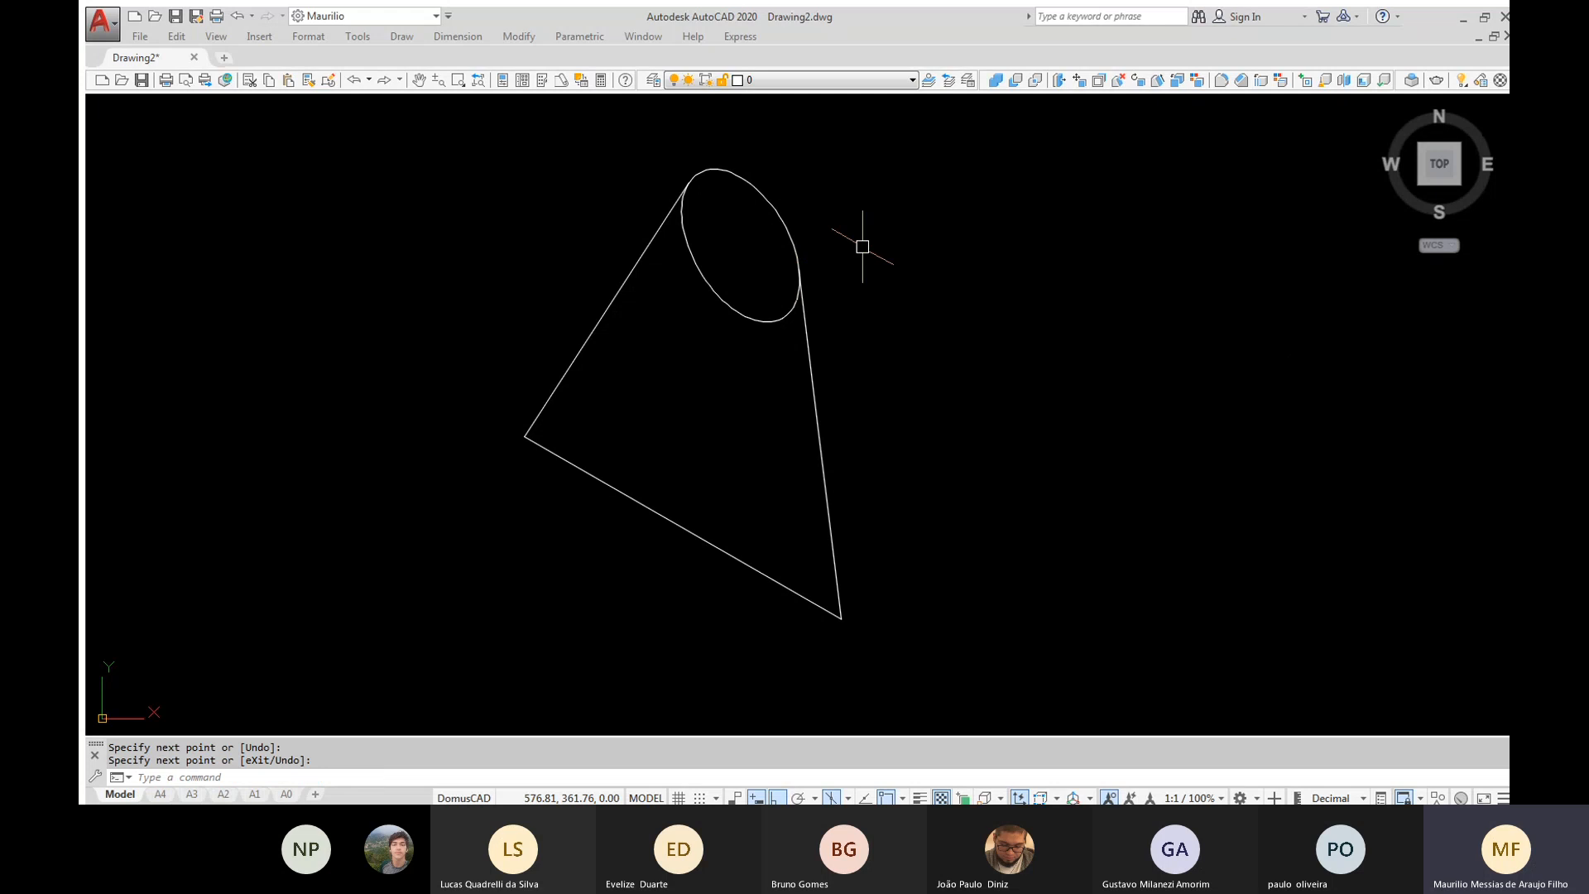
# Erase the isocircle and its three lines, and set the drafting mode back to Orthographic
pyautogui.click(944, 150)
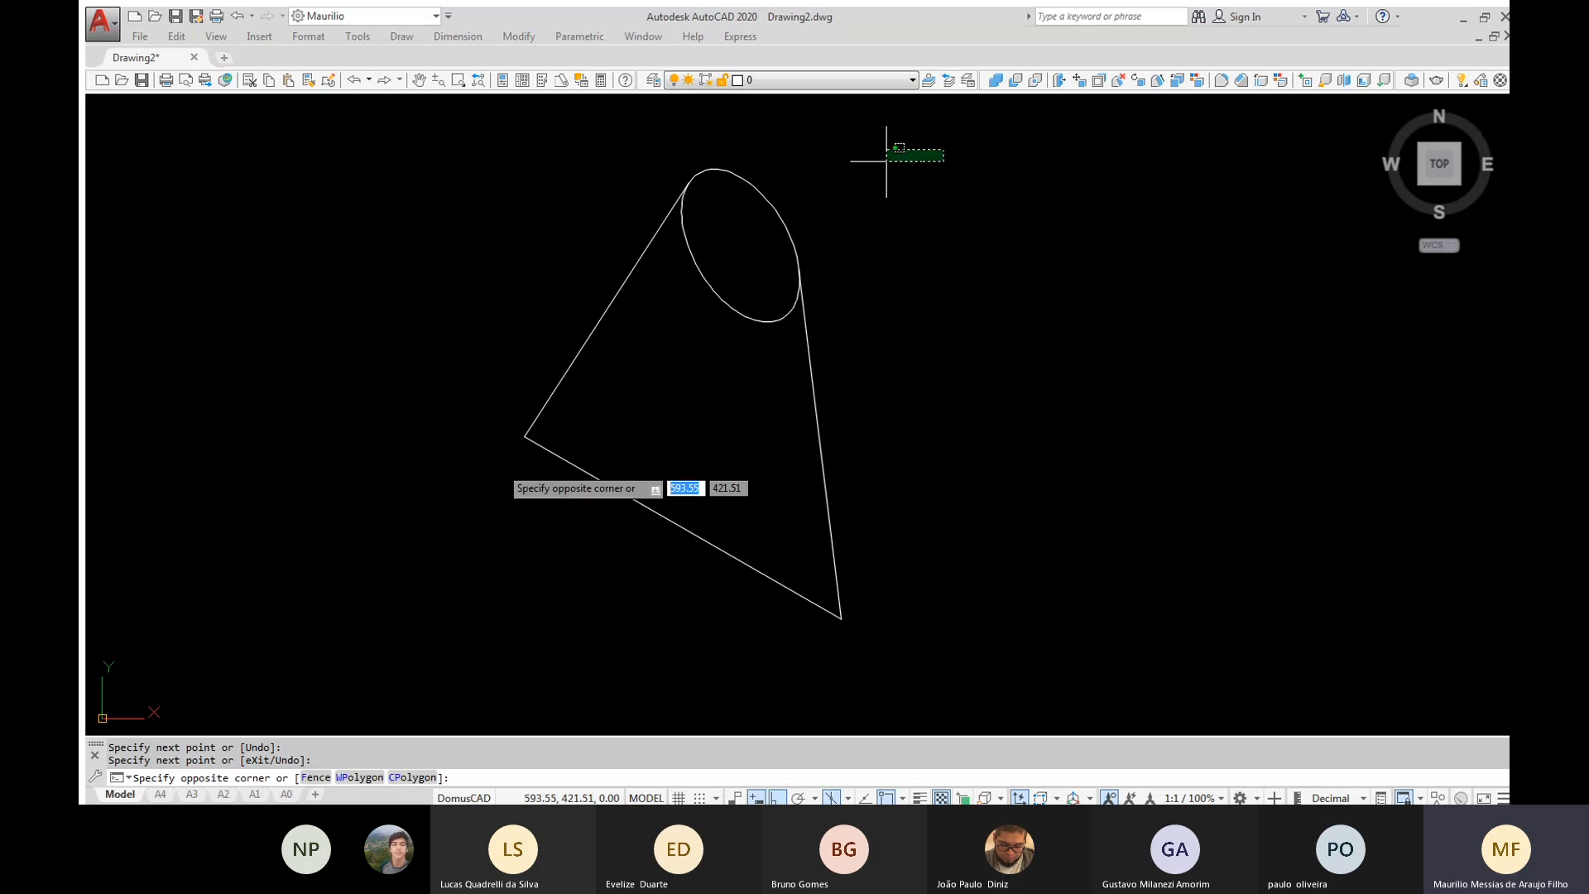
pyautogui.click(444, 549)
pyautogui.press('Delete')
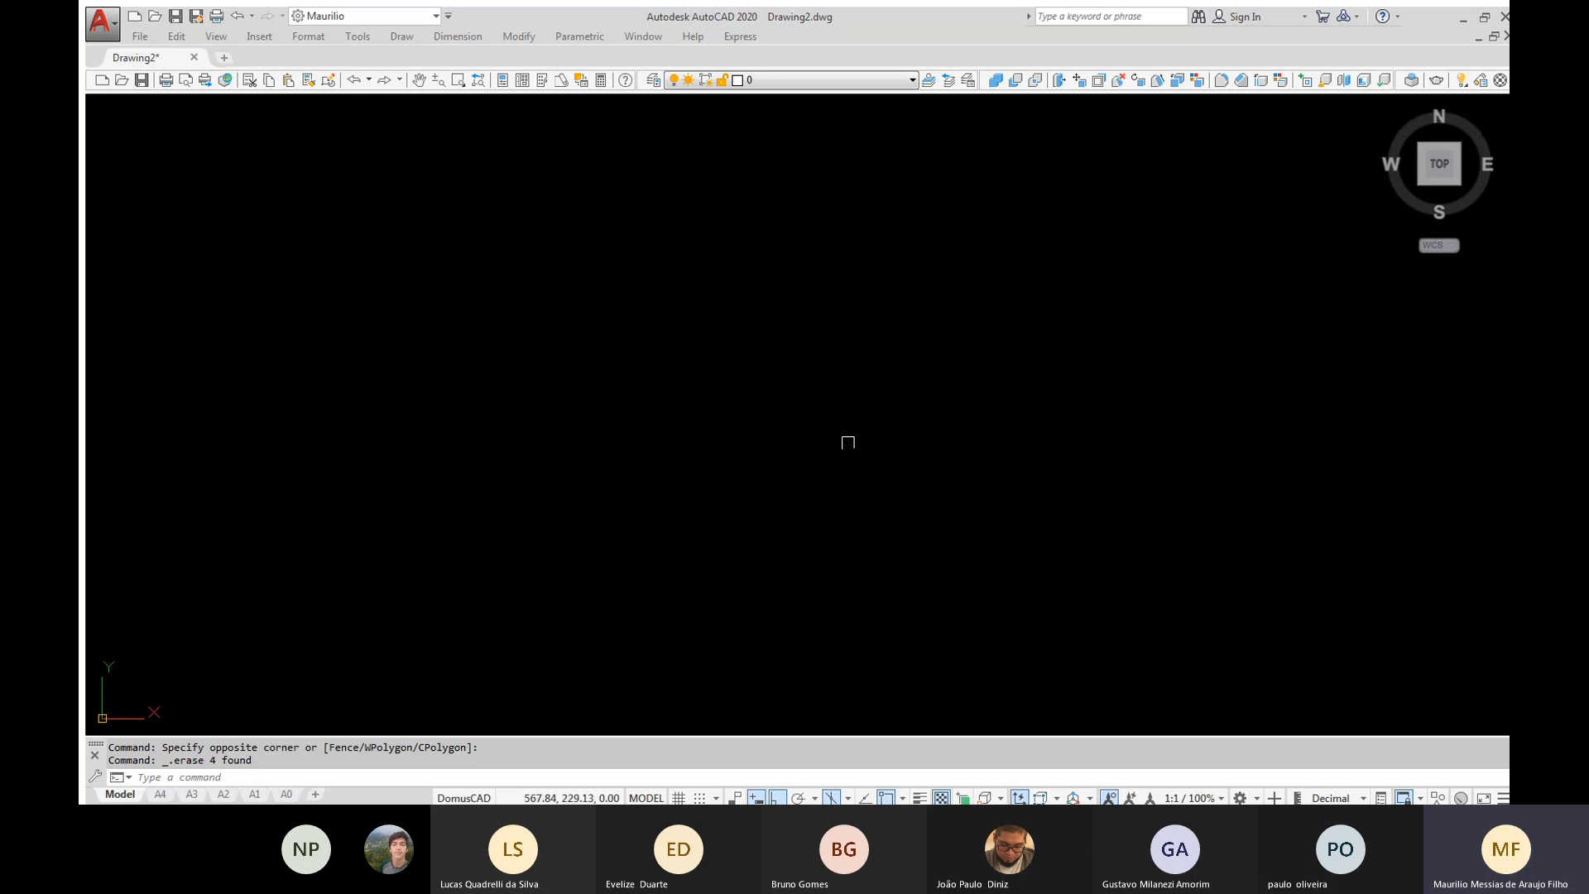
pyautogui.click(829, 794)
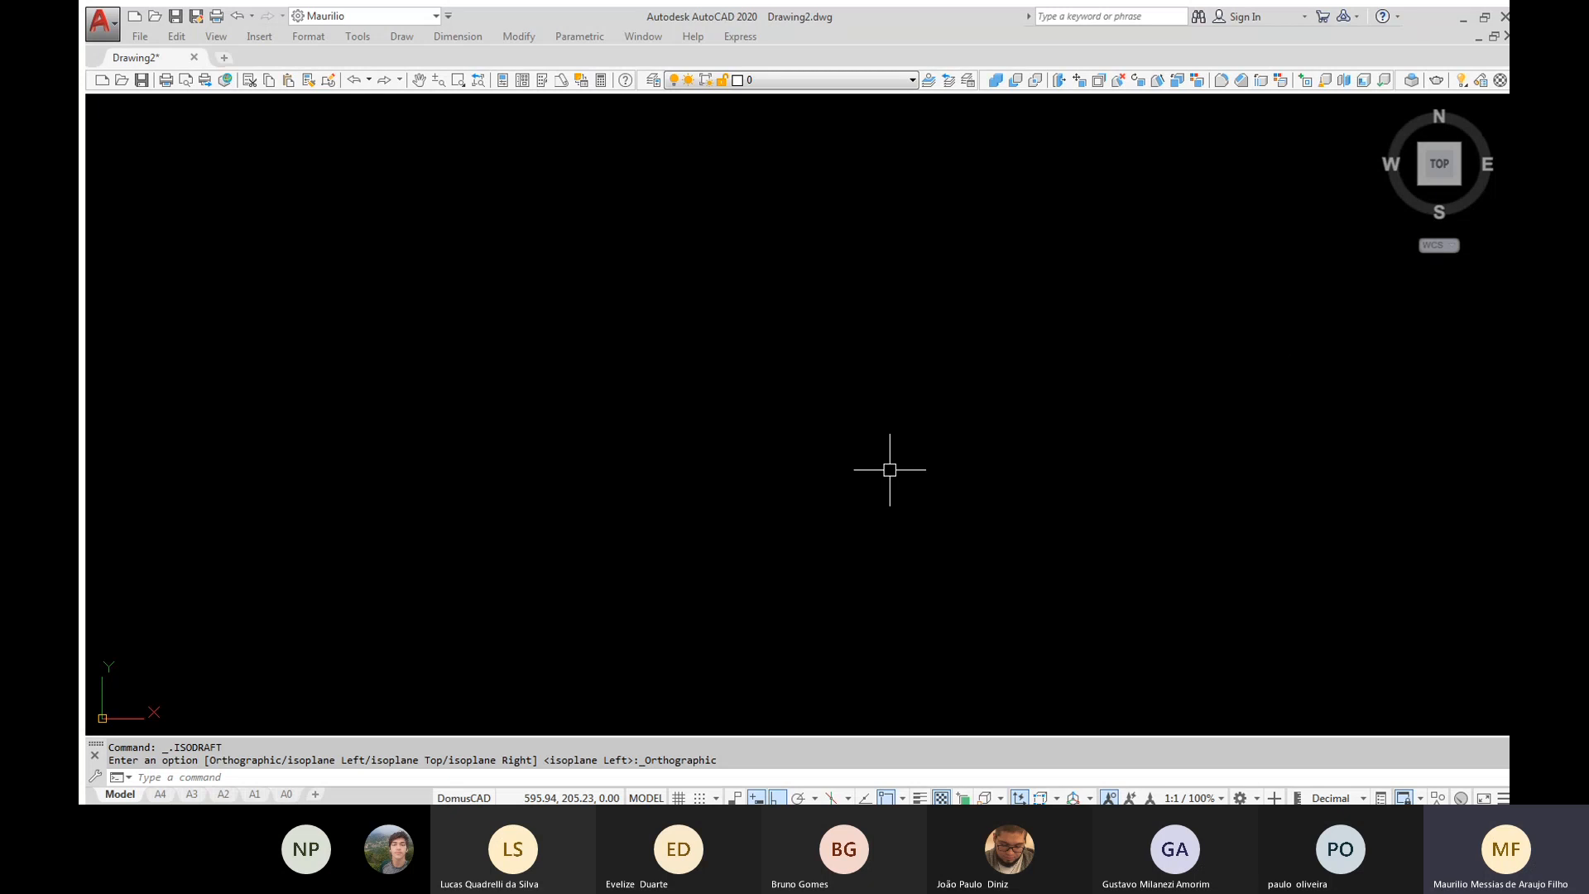
# Show the Zoom toolbar floating over the drawing area, and close it again
pyautogui.rightClick(582, 81)
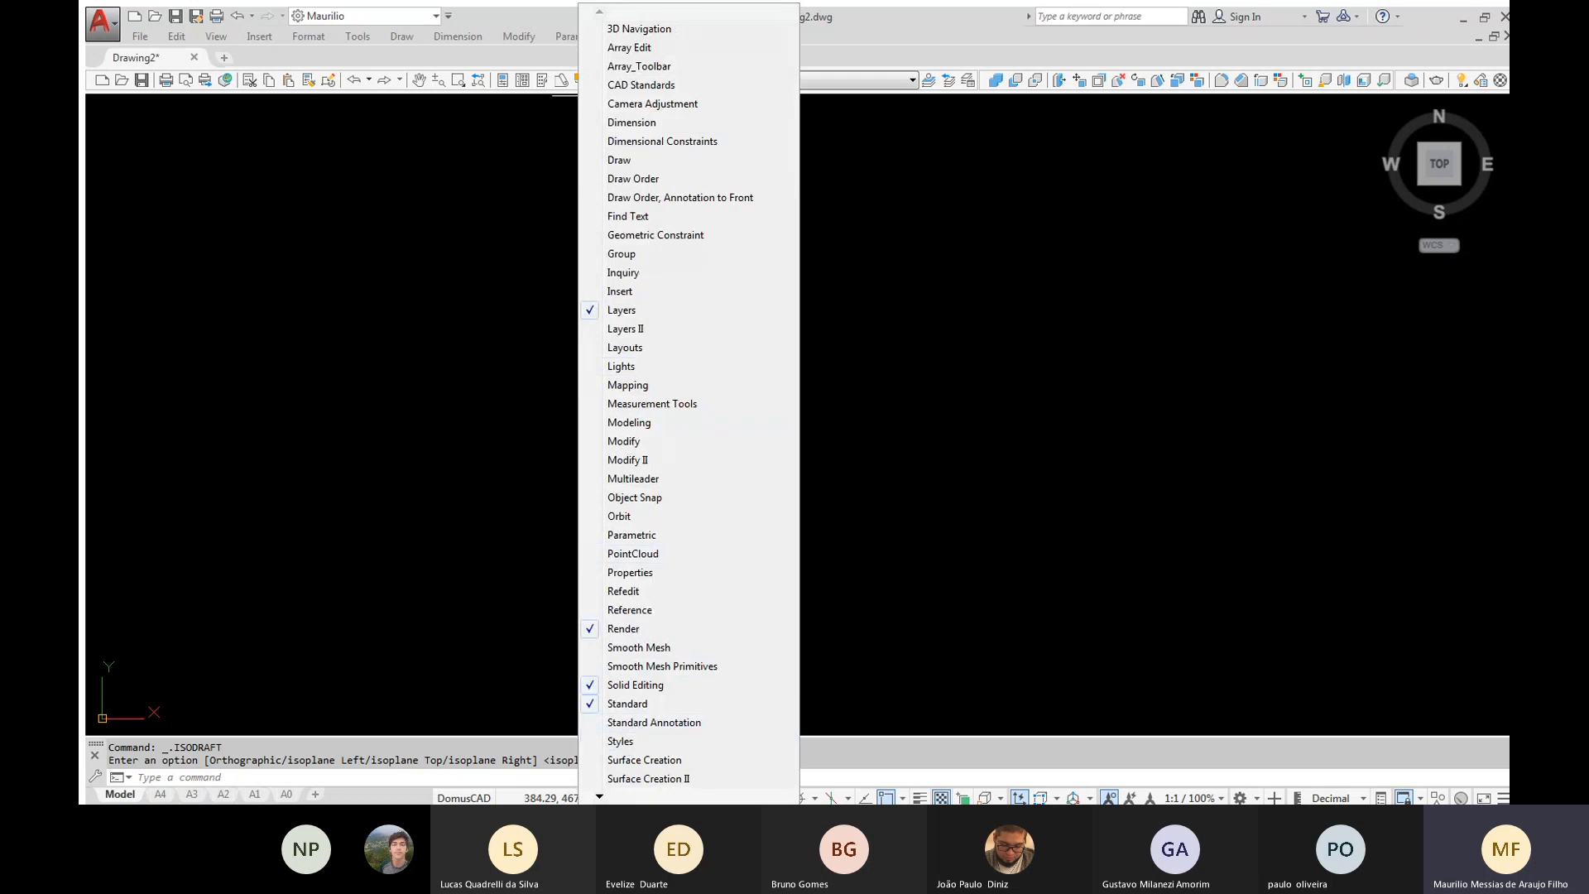
pyautogui.moveTo(602, 799)
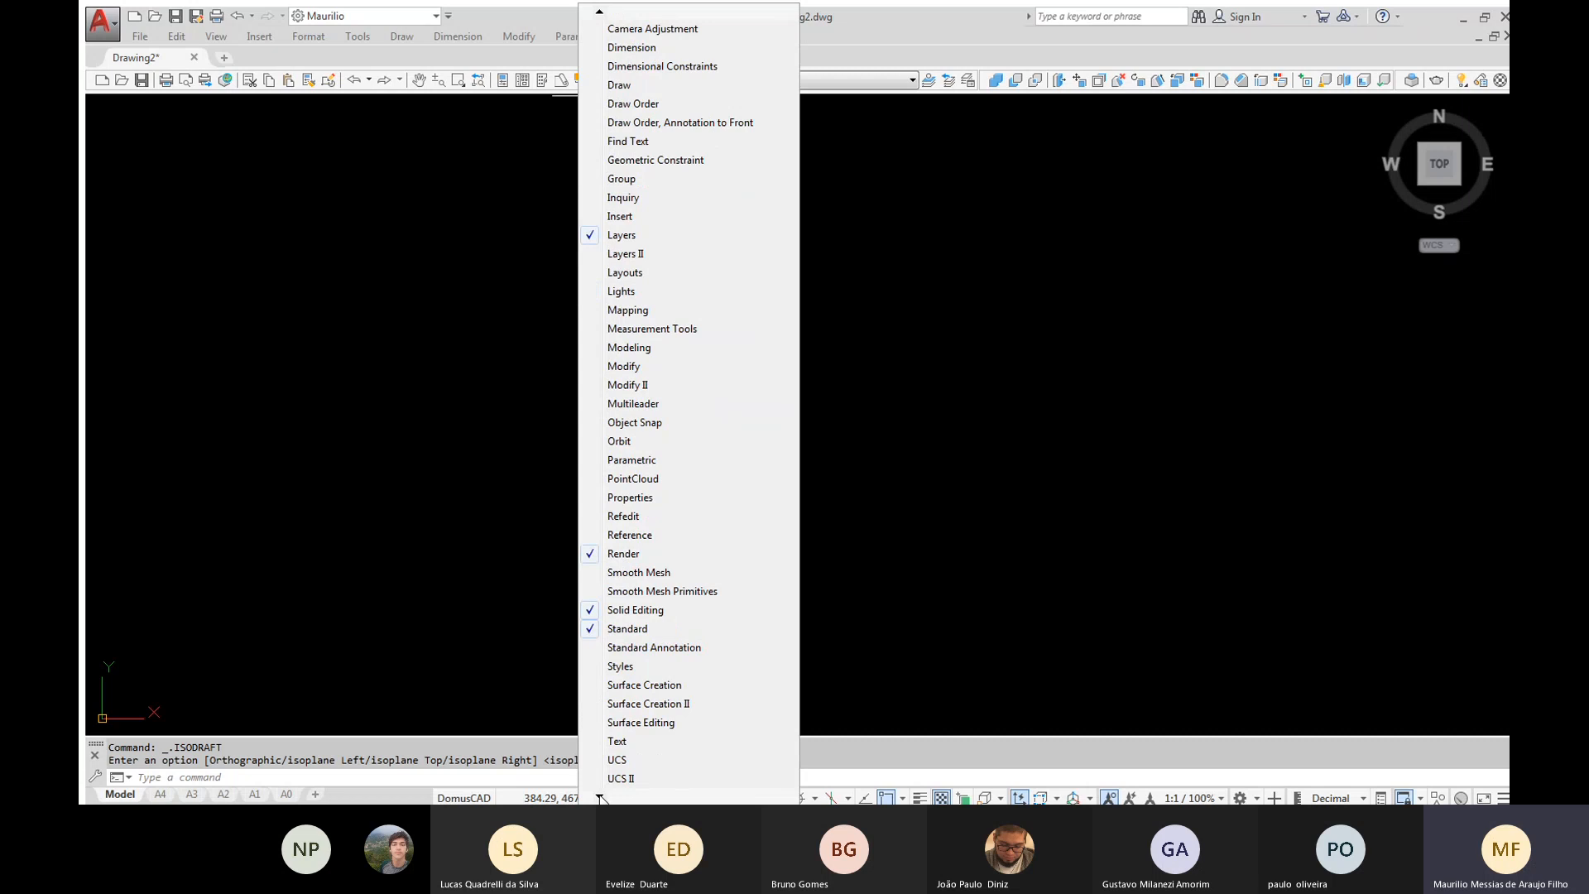
pyautogui.moveTo(601, 797)
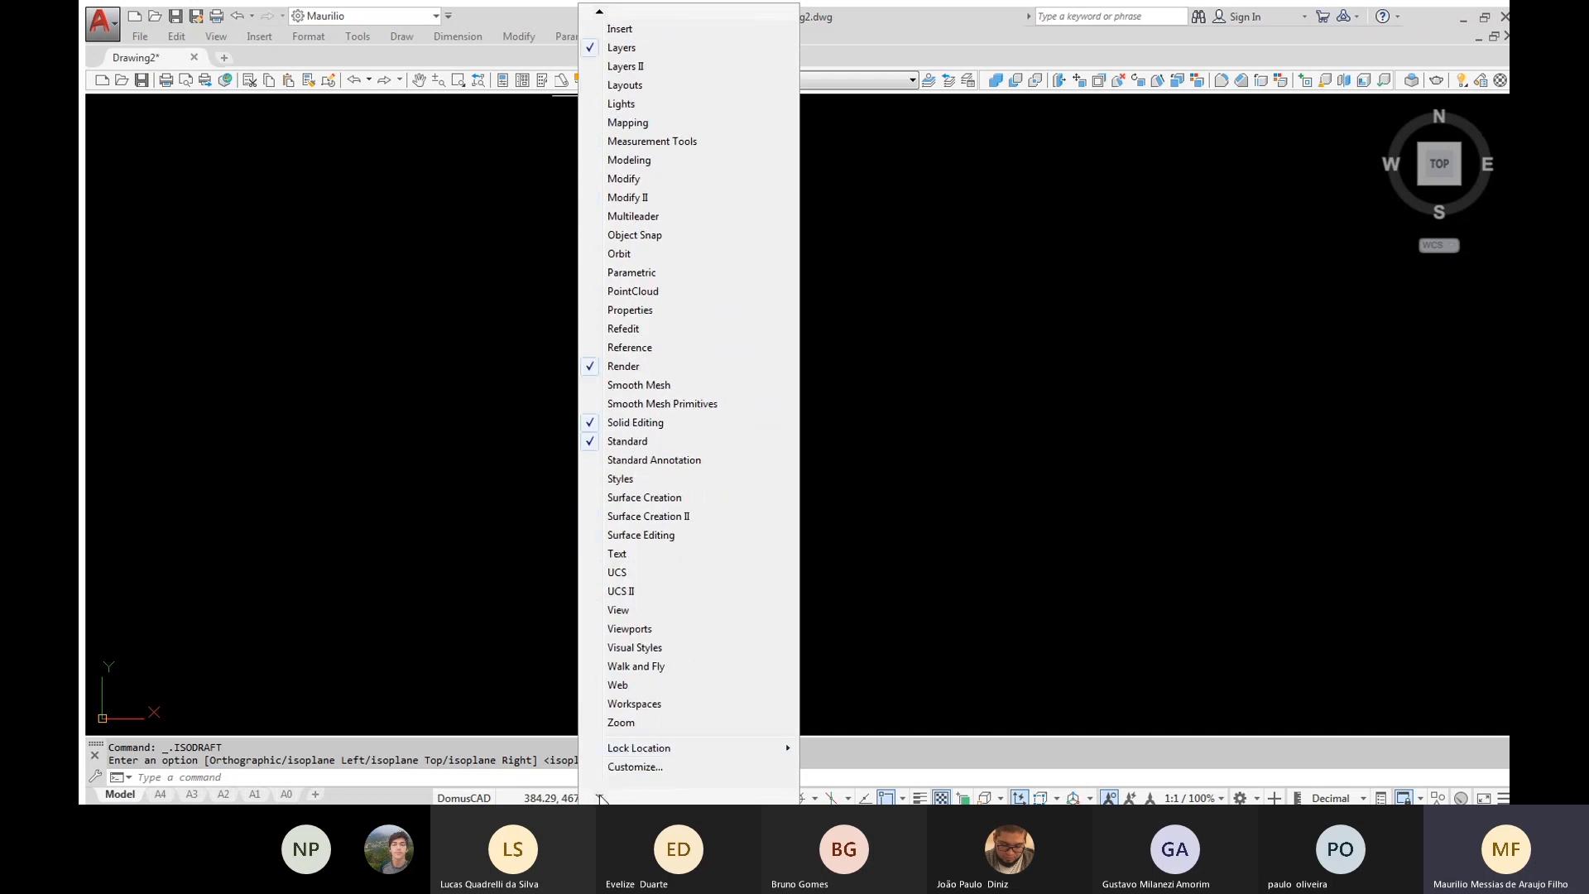
pyautogui.click(621, 722)
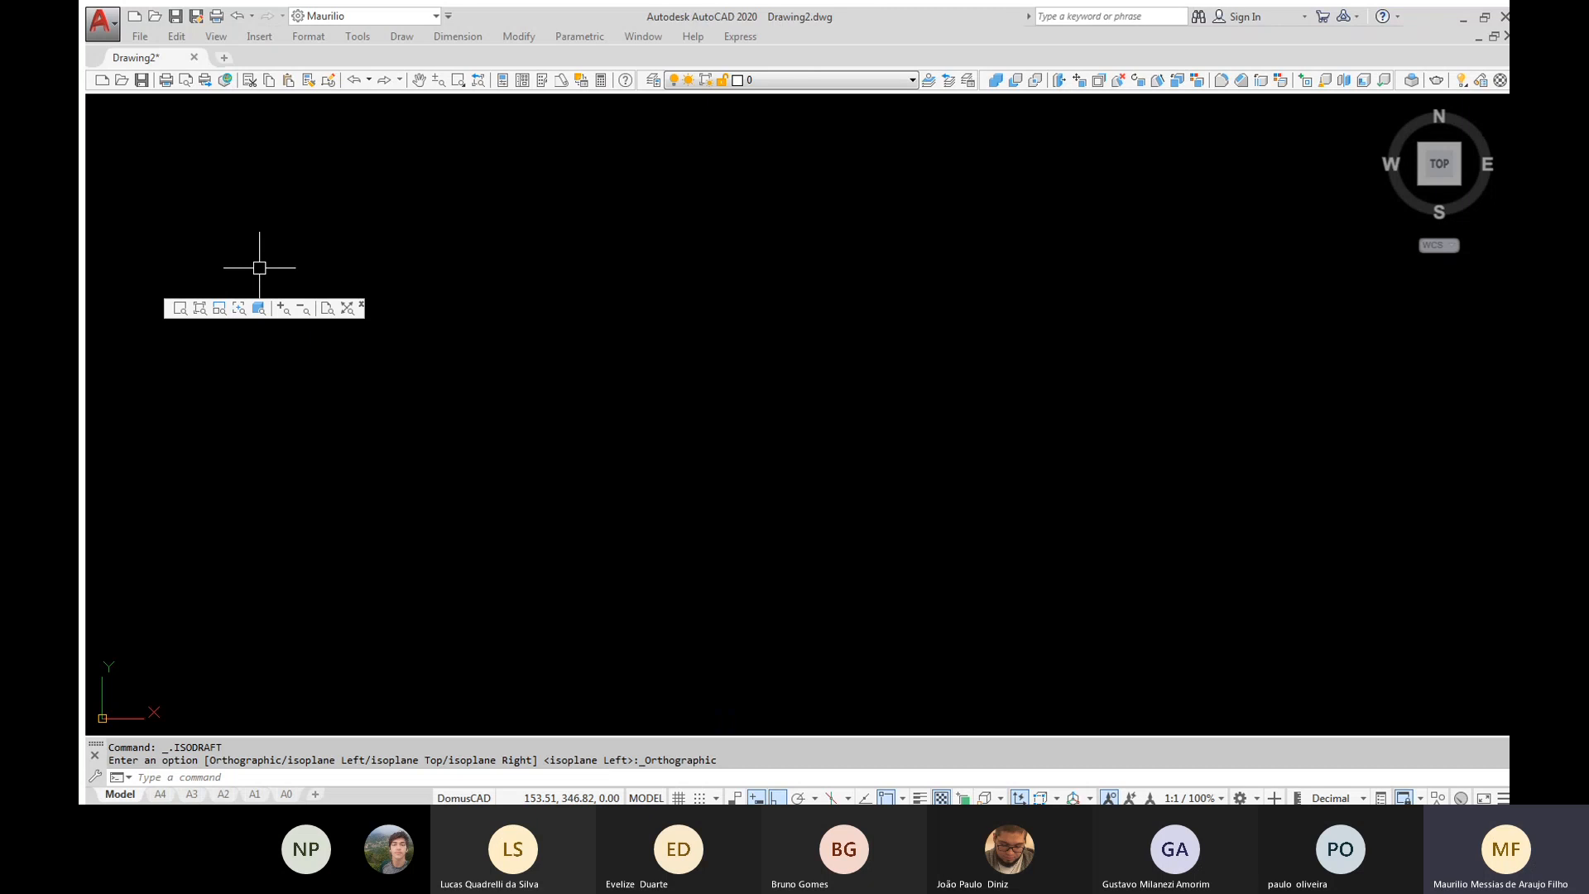
pyautogui.keyDown('ctrl'); pyautogui.moveTo(169, 309); pyautogui.dragTo(344, 261); pyautogui.keyUp('ctrl')
pyautogui.keyDown('ctrl'); pyautogui.moveTo(643, 182); pyautogui.dragTo(642, 179); pyautogui.keyUp('ctrl')
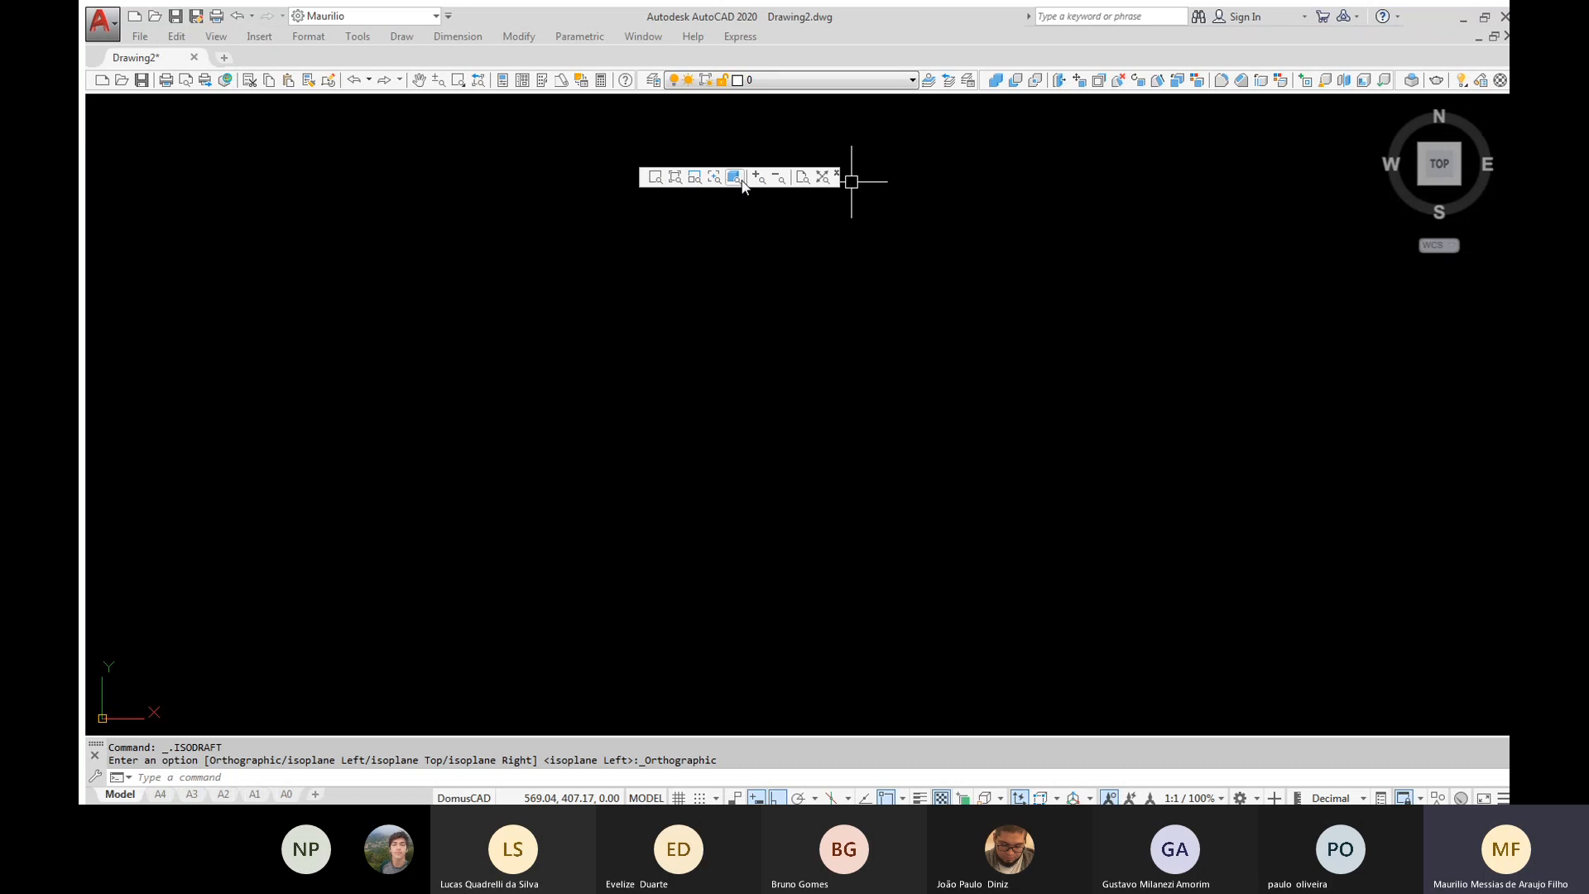
pyautogui.click(836, 172)
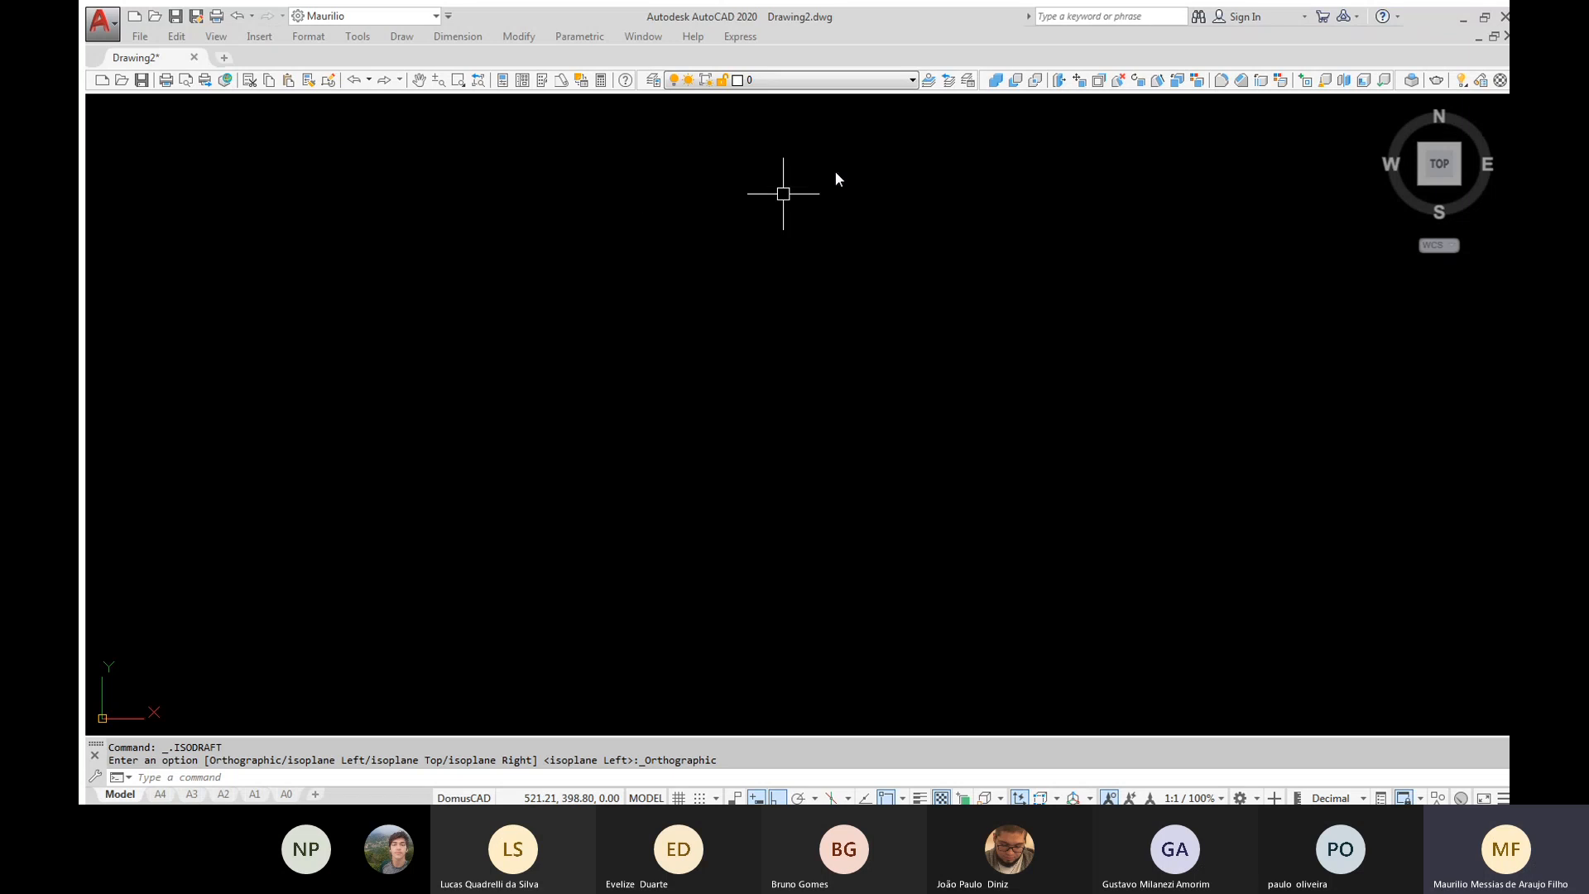
# Dock the Draw toolbar vertically beside the drawing area, and hide it again
pyautogui.rightClick(620, 80)
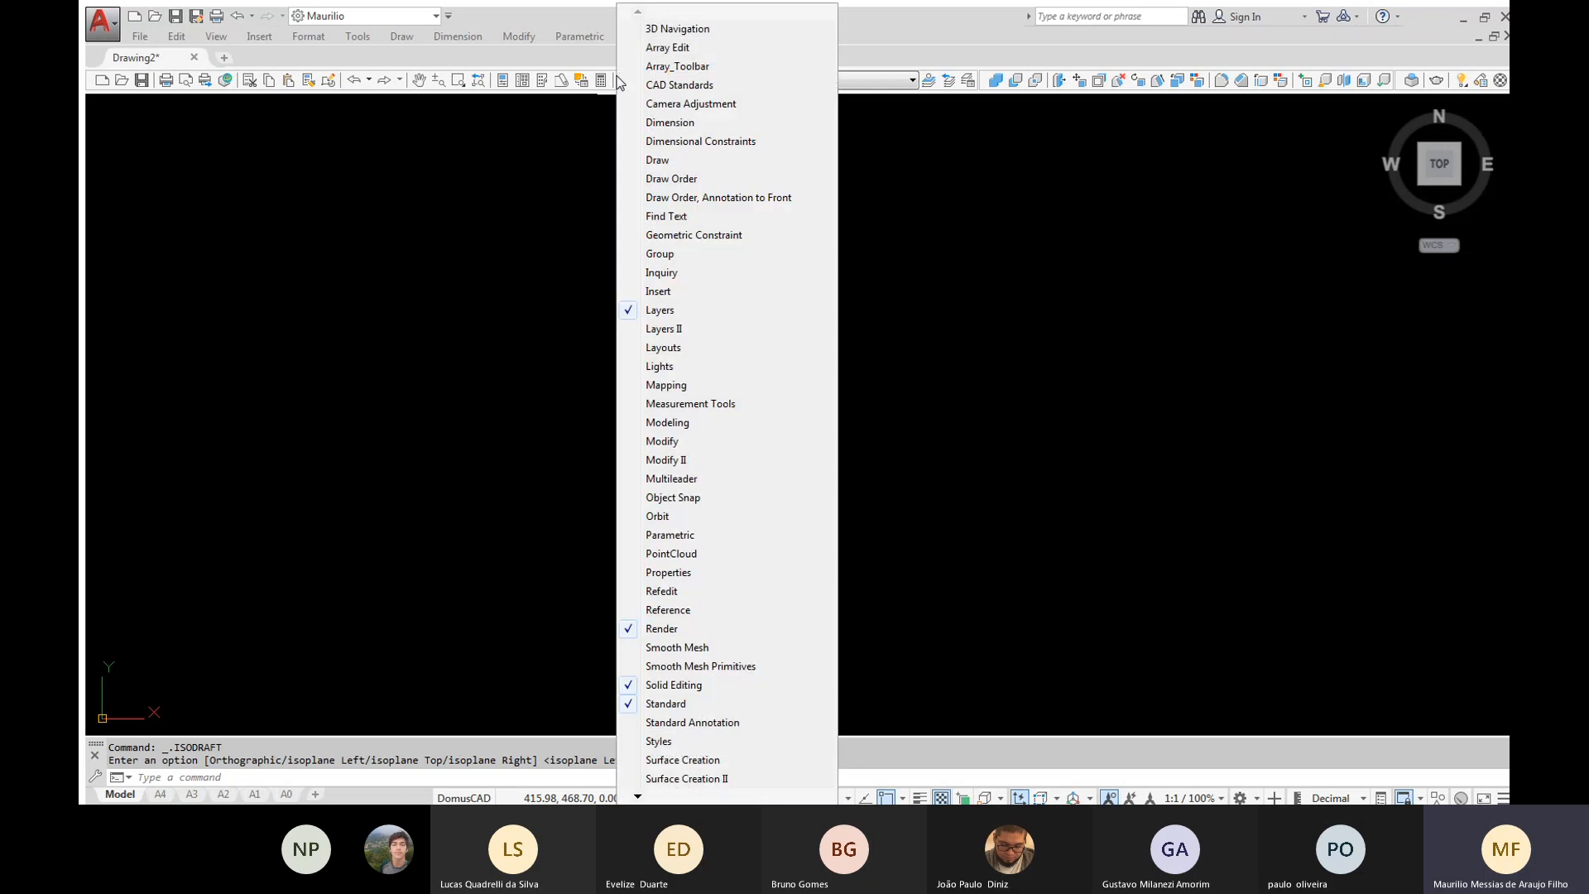
pyautogui.click(659, 160)
pyautogui.moveTo(96, 101); pyautogui.dragTo(264, 141)
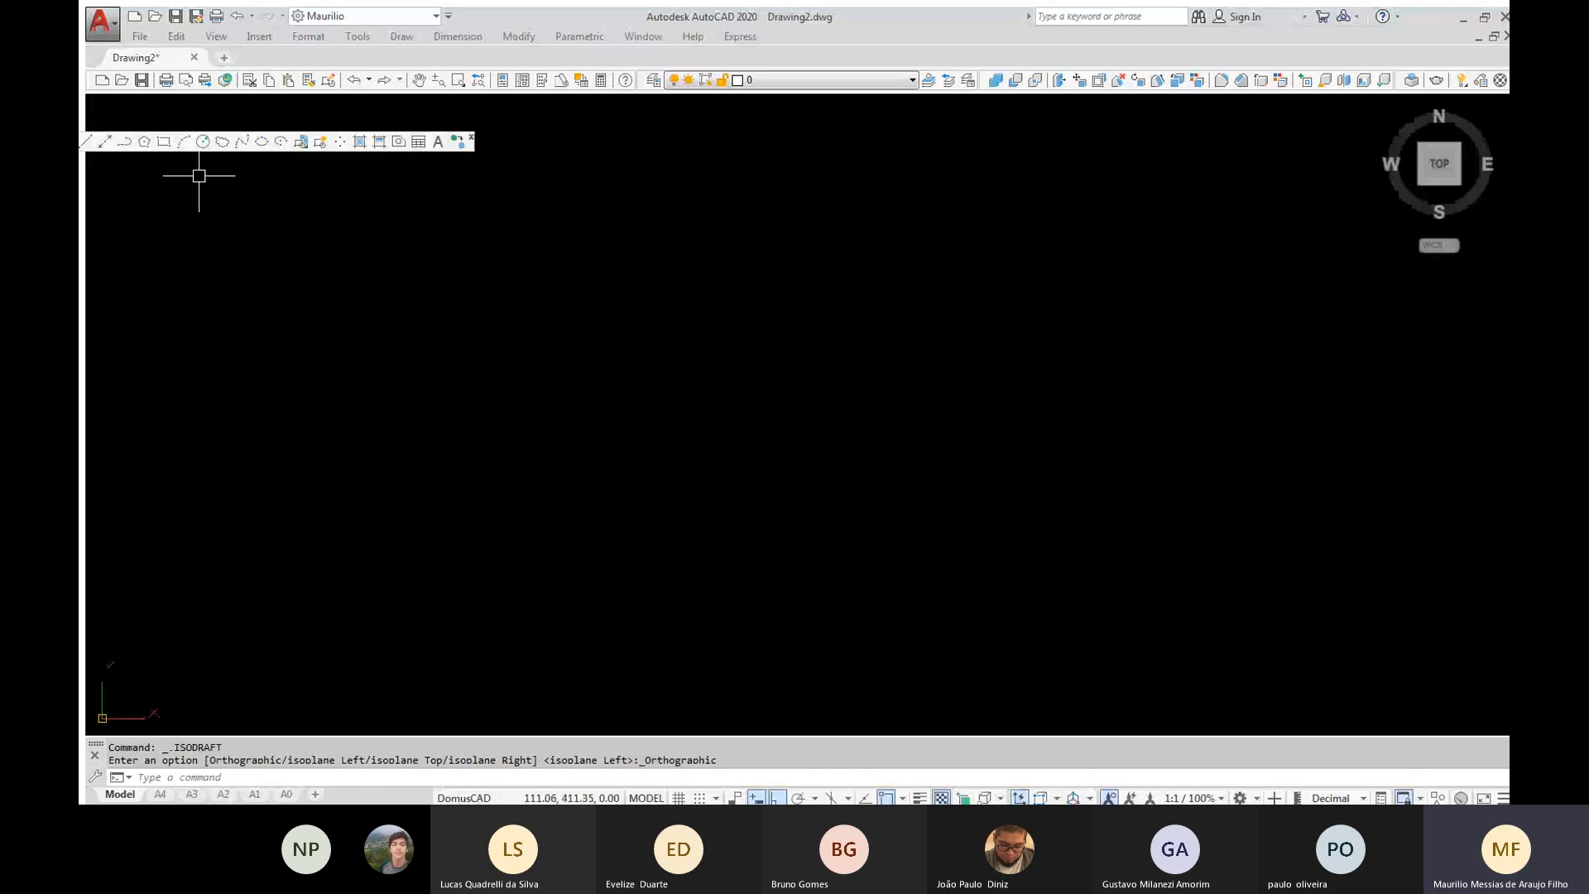
pyautogui.moveTo(474, 147); pyautogui.dragTo(751, 219)
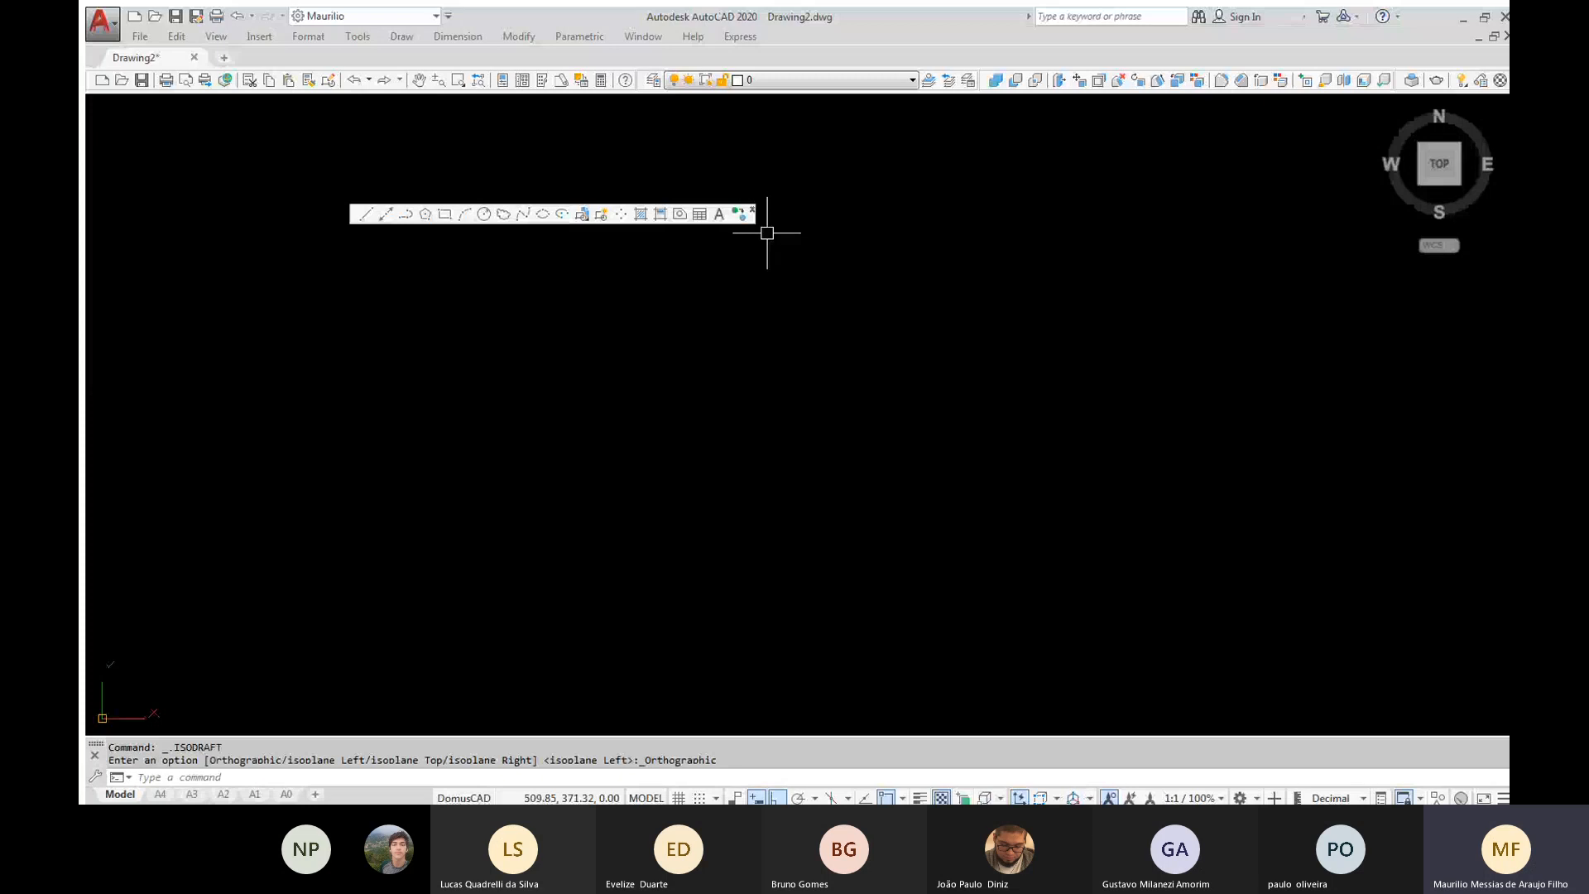
pyautogui.moveTo(354, 222); pyautogui.dragTo(81, 208)
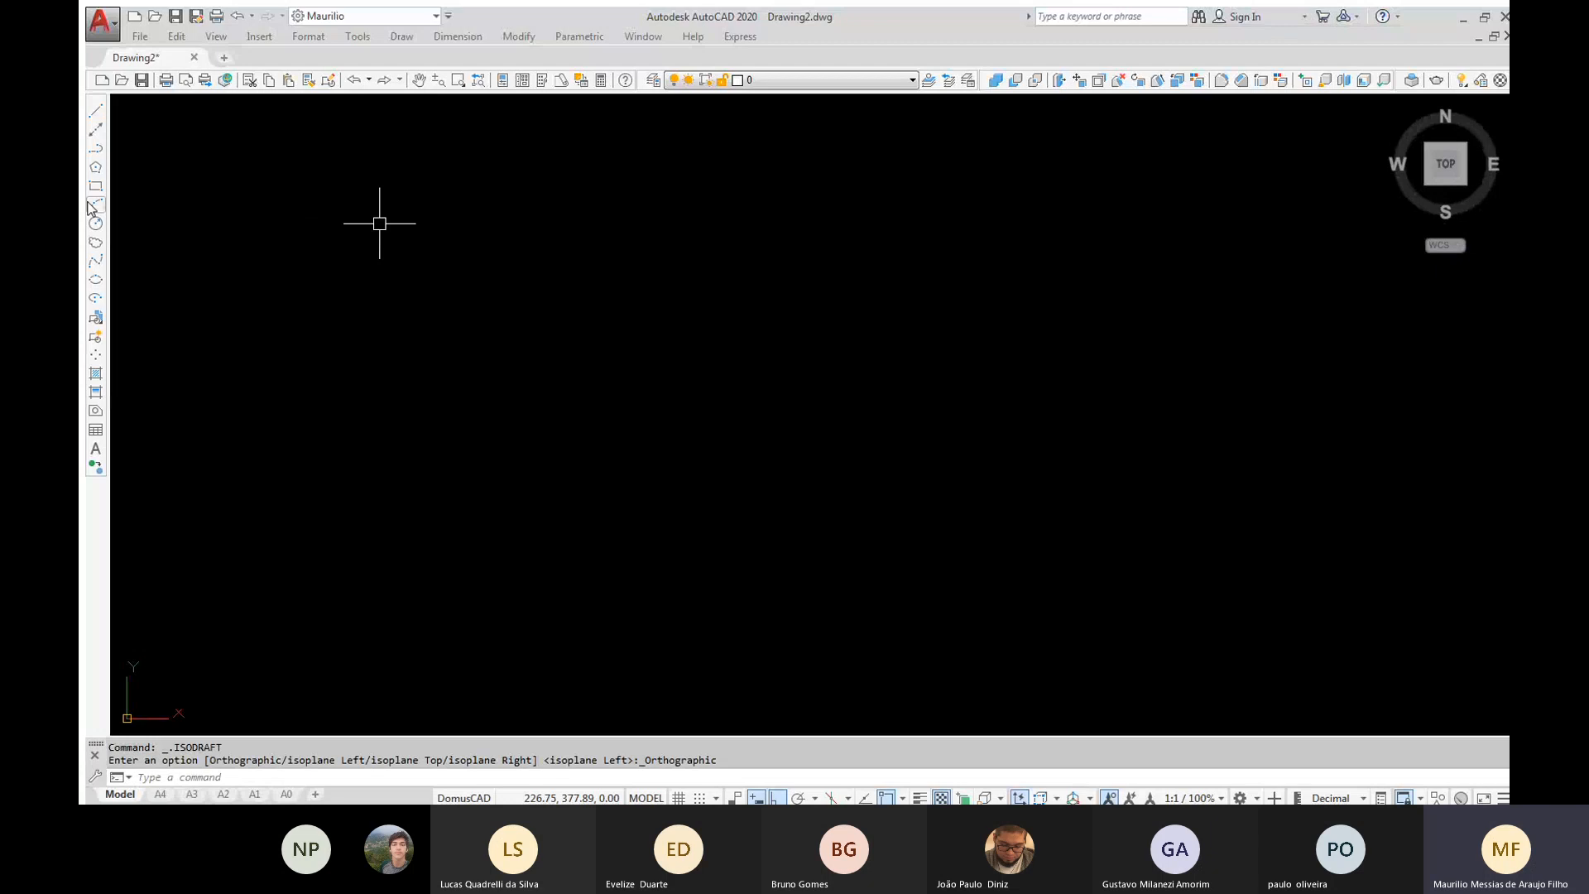
pyautogui.rightClick(307, 80)
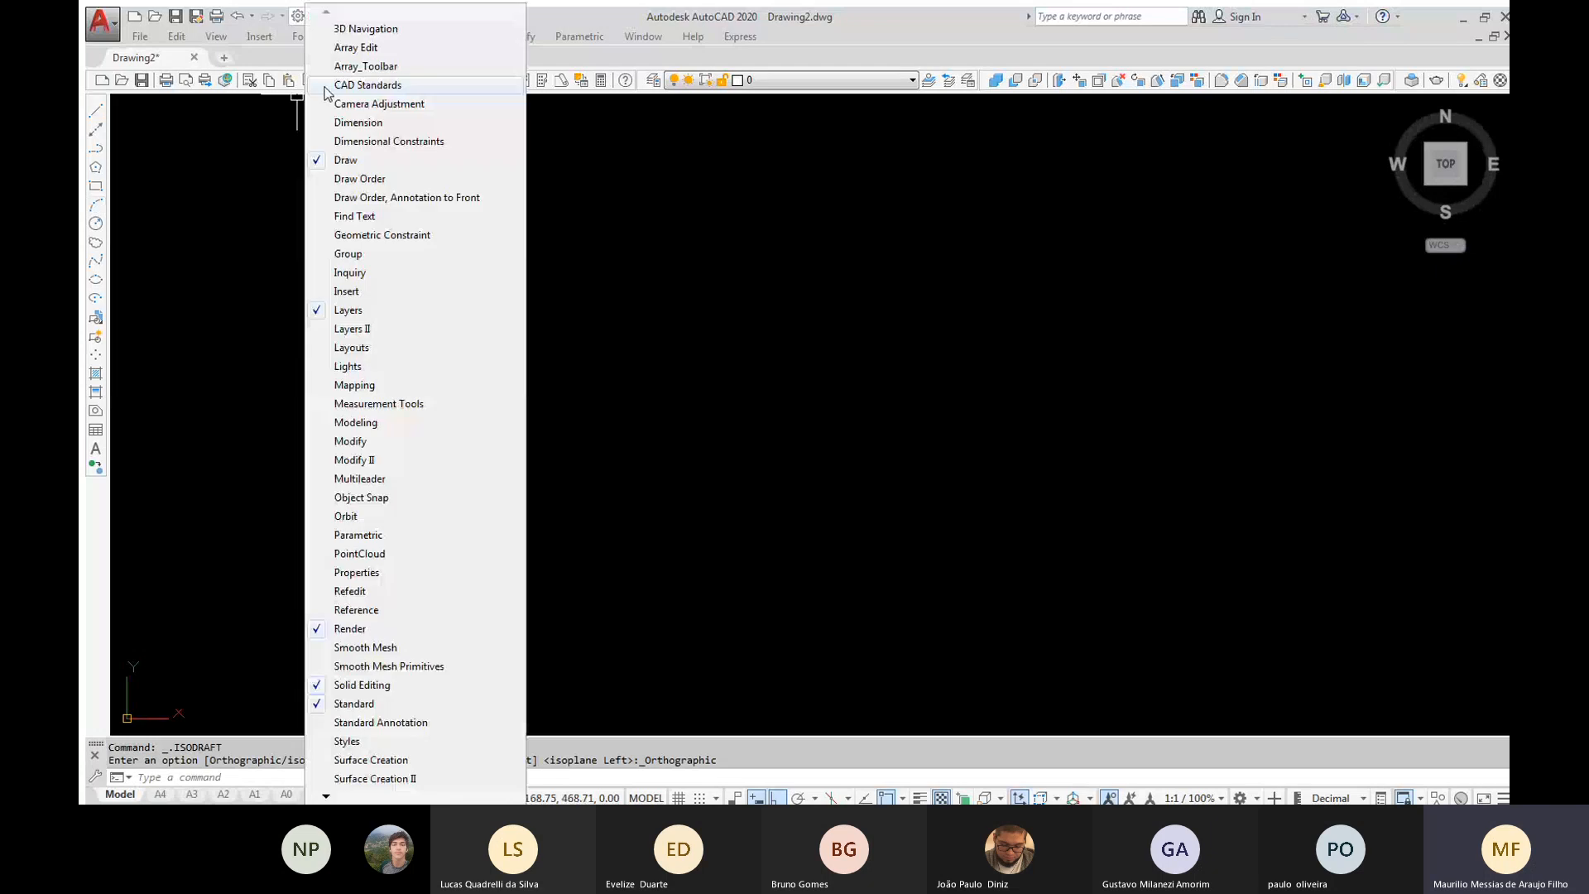
pyautogui.click(344, 160)
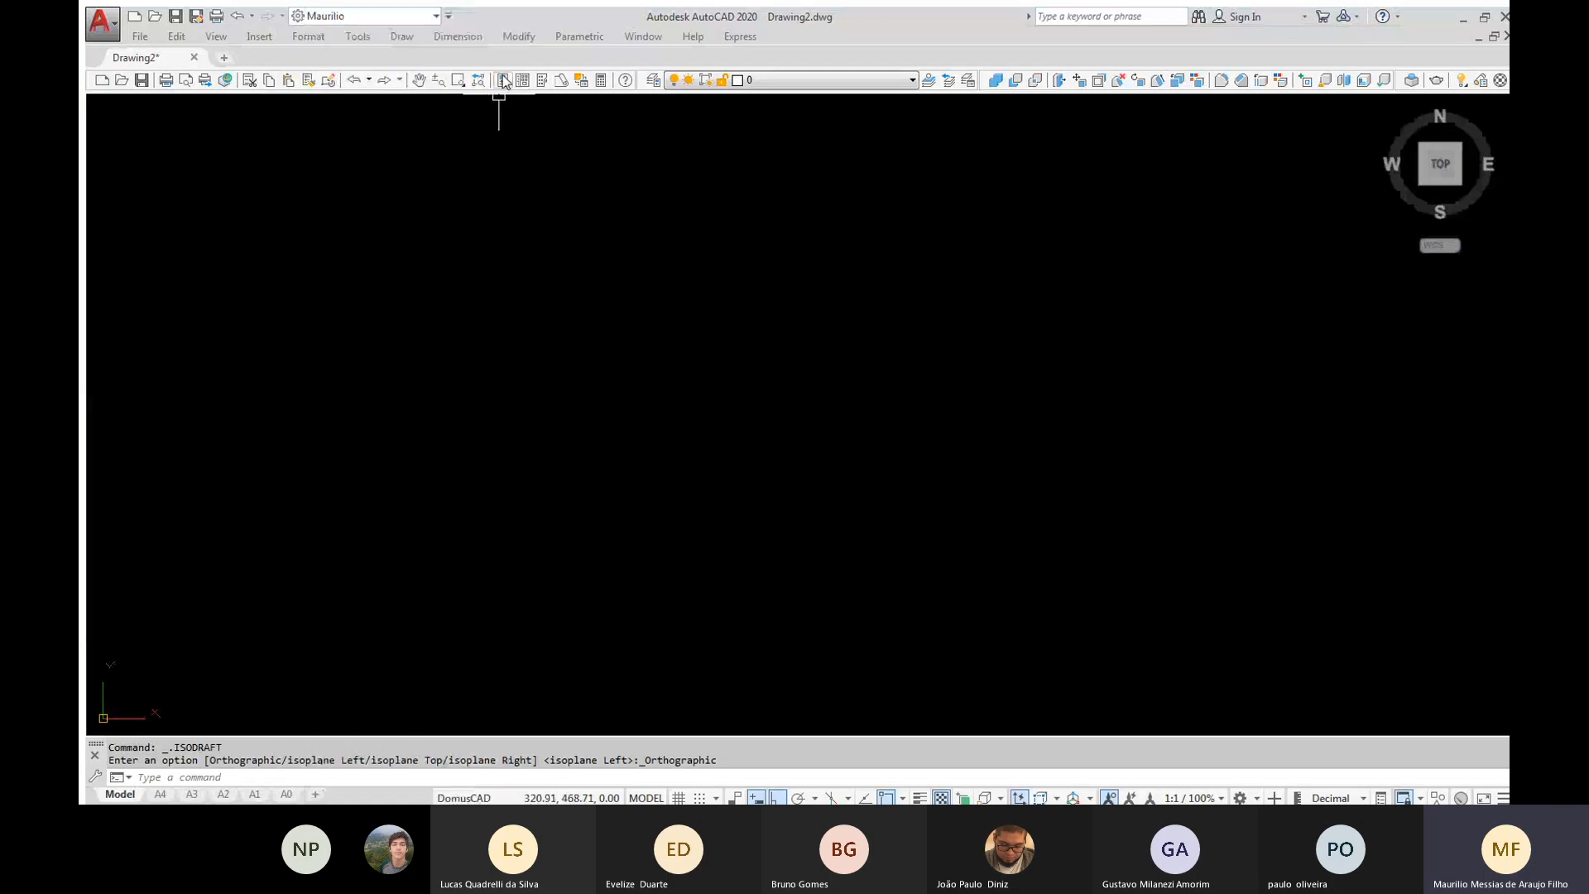
# Show the Modeling toolbar and undock the Solid Editing toolbar so it floats beneath it
pyautogui.rightClick(504, 80)
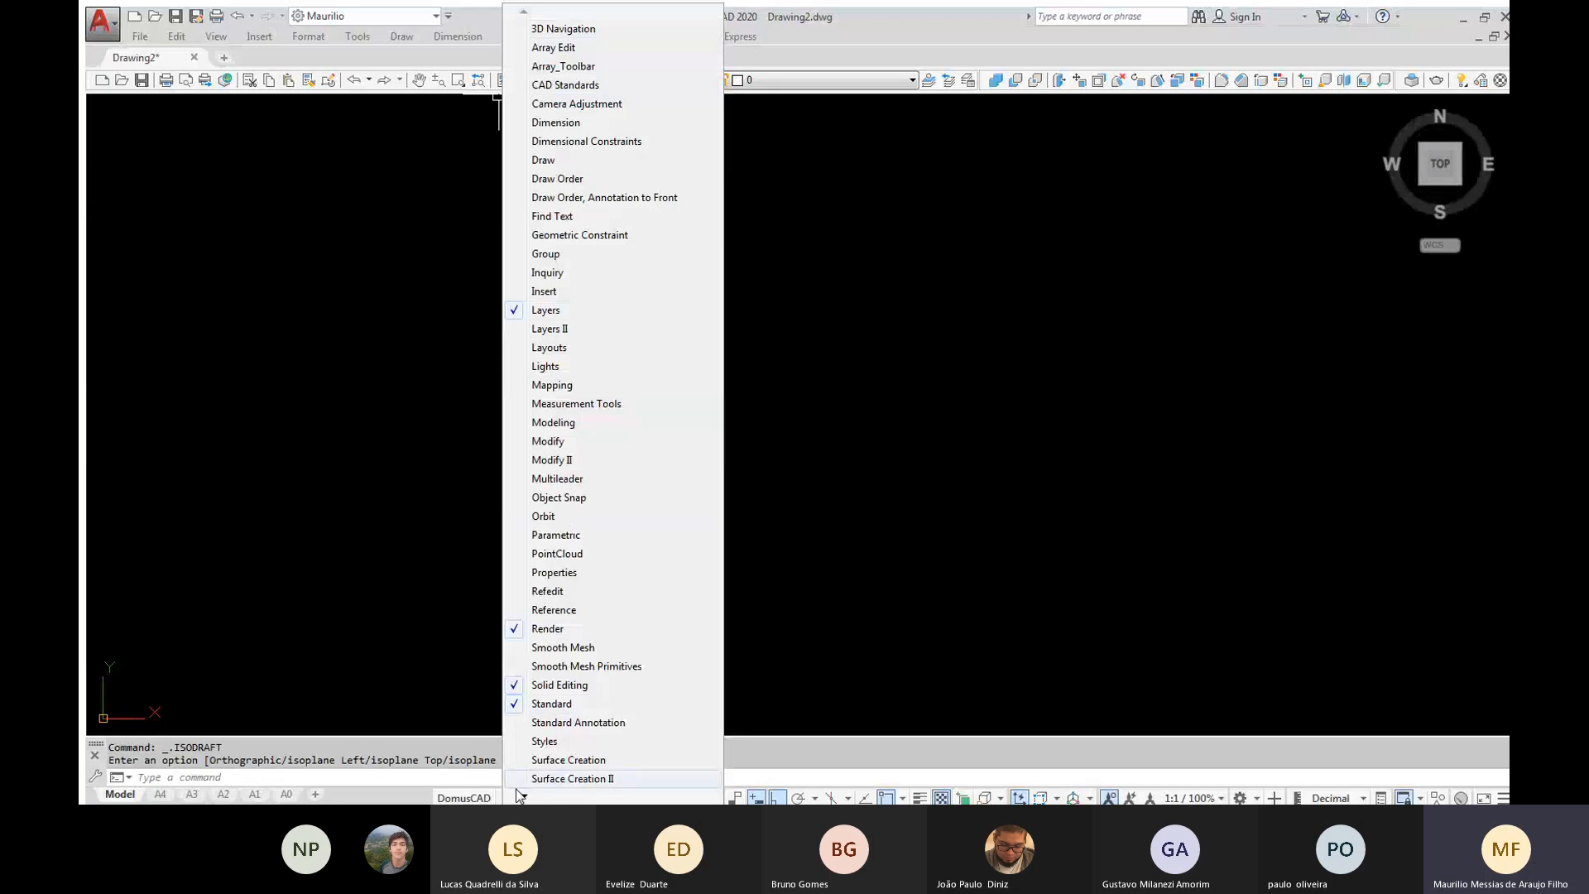
pyautogui.moveTo(523, 797)
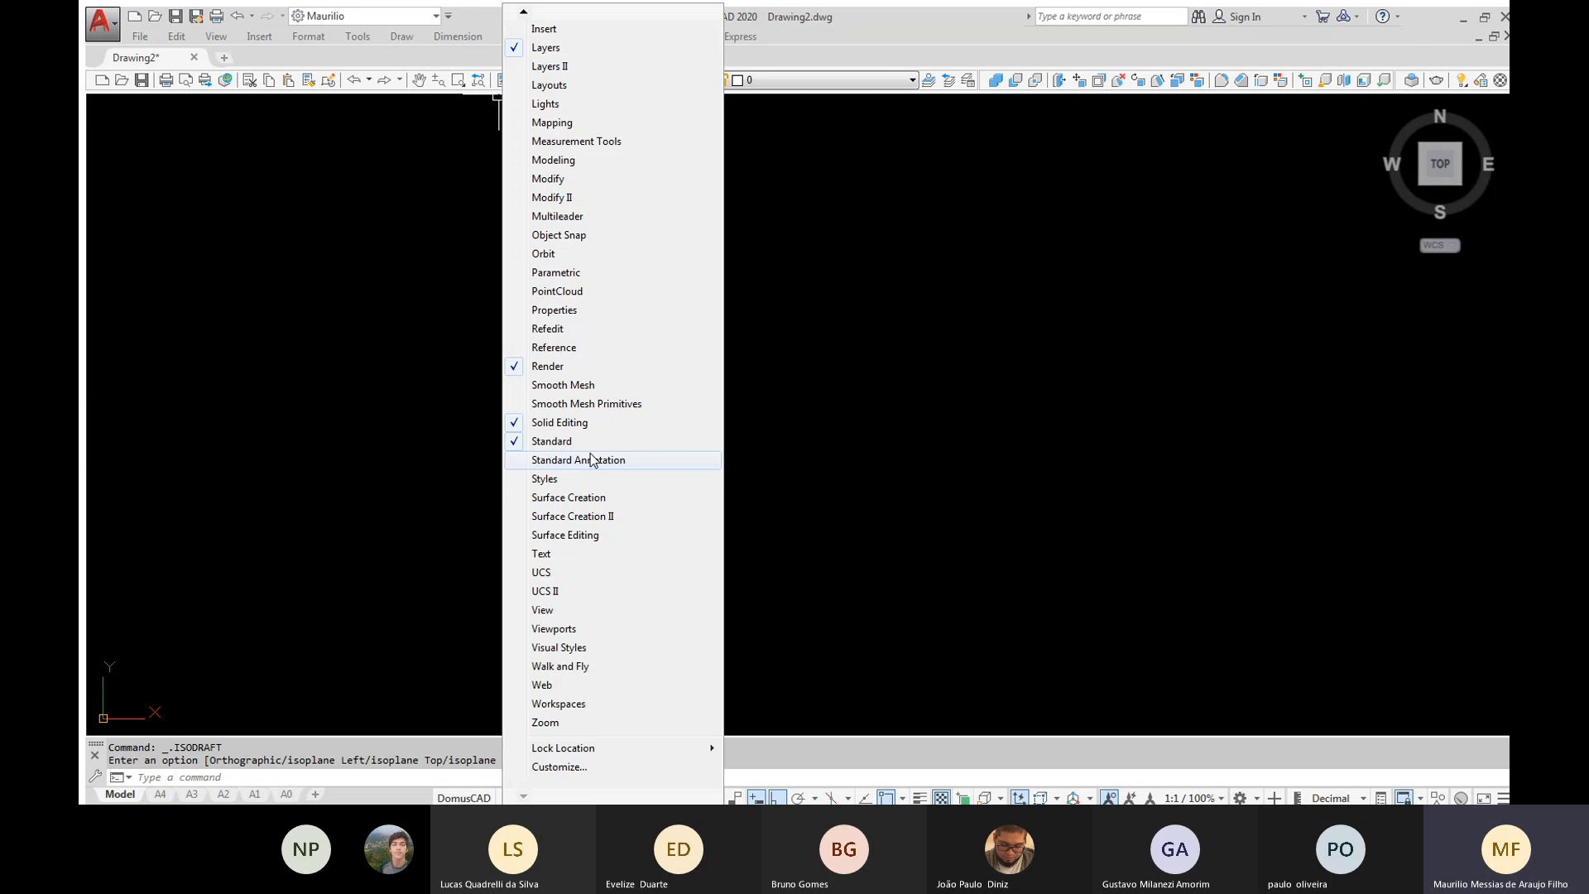
pyautogui.click(564, 163)
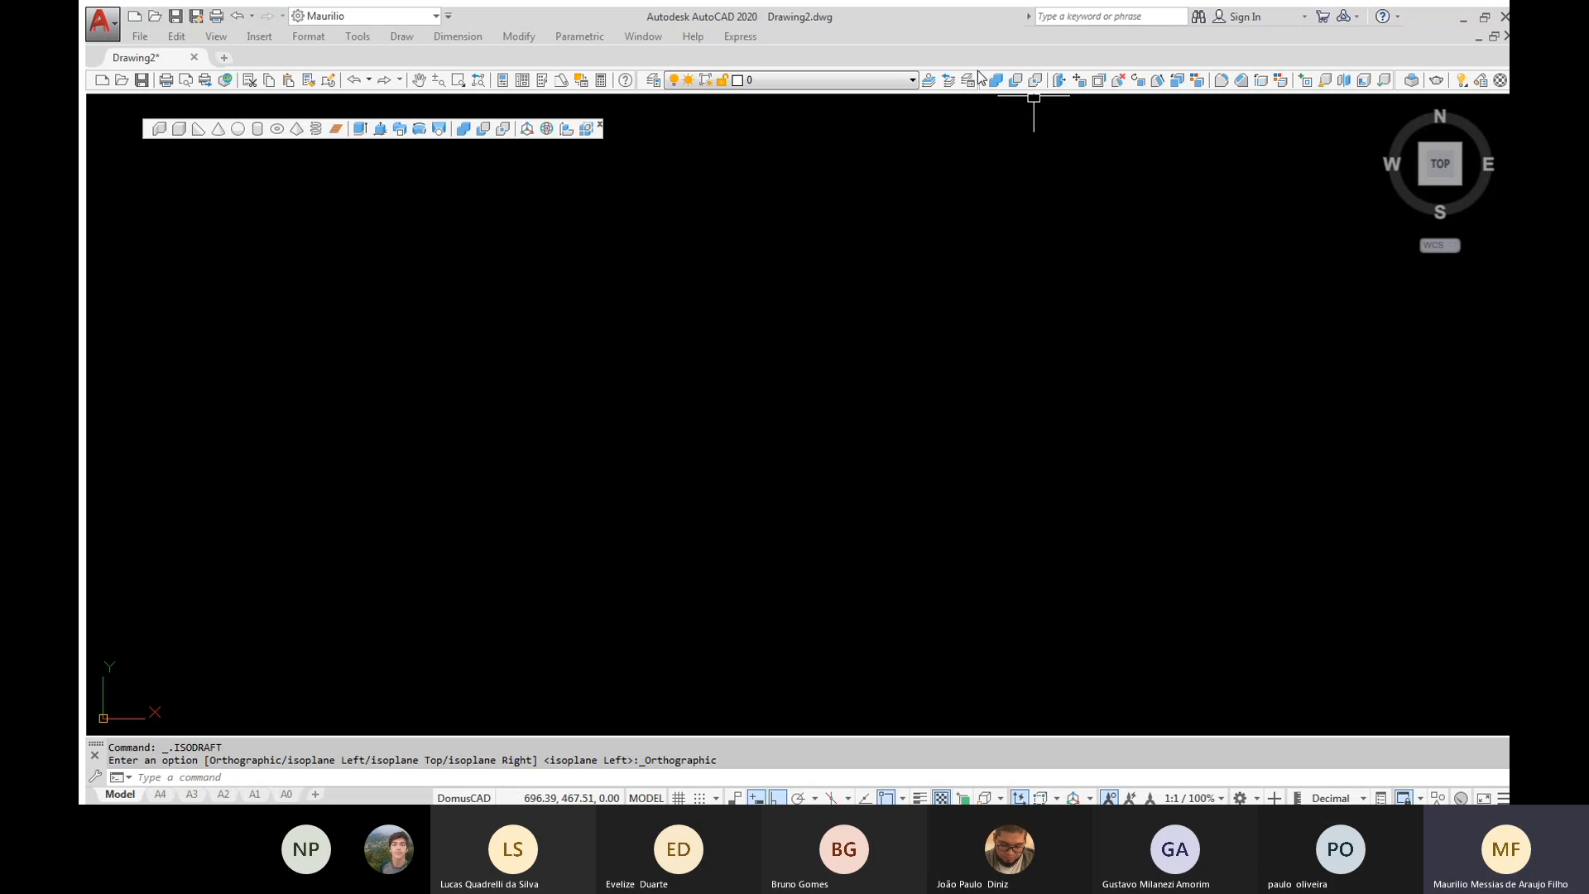
pyautogui.moveTo(977, 81); pyautogui.dragTo(933, 135)
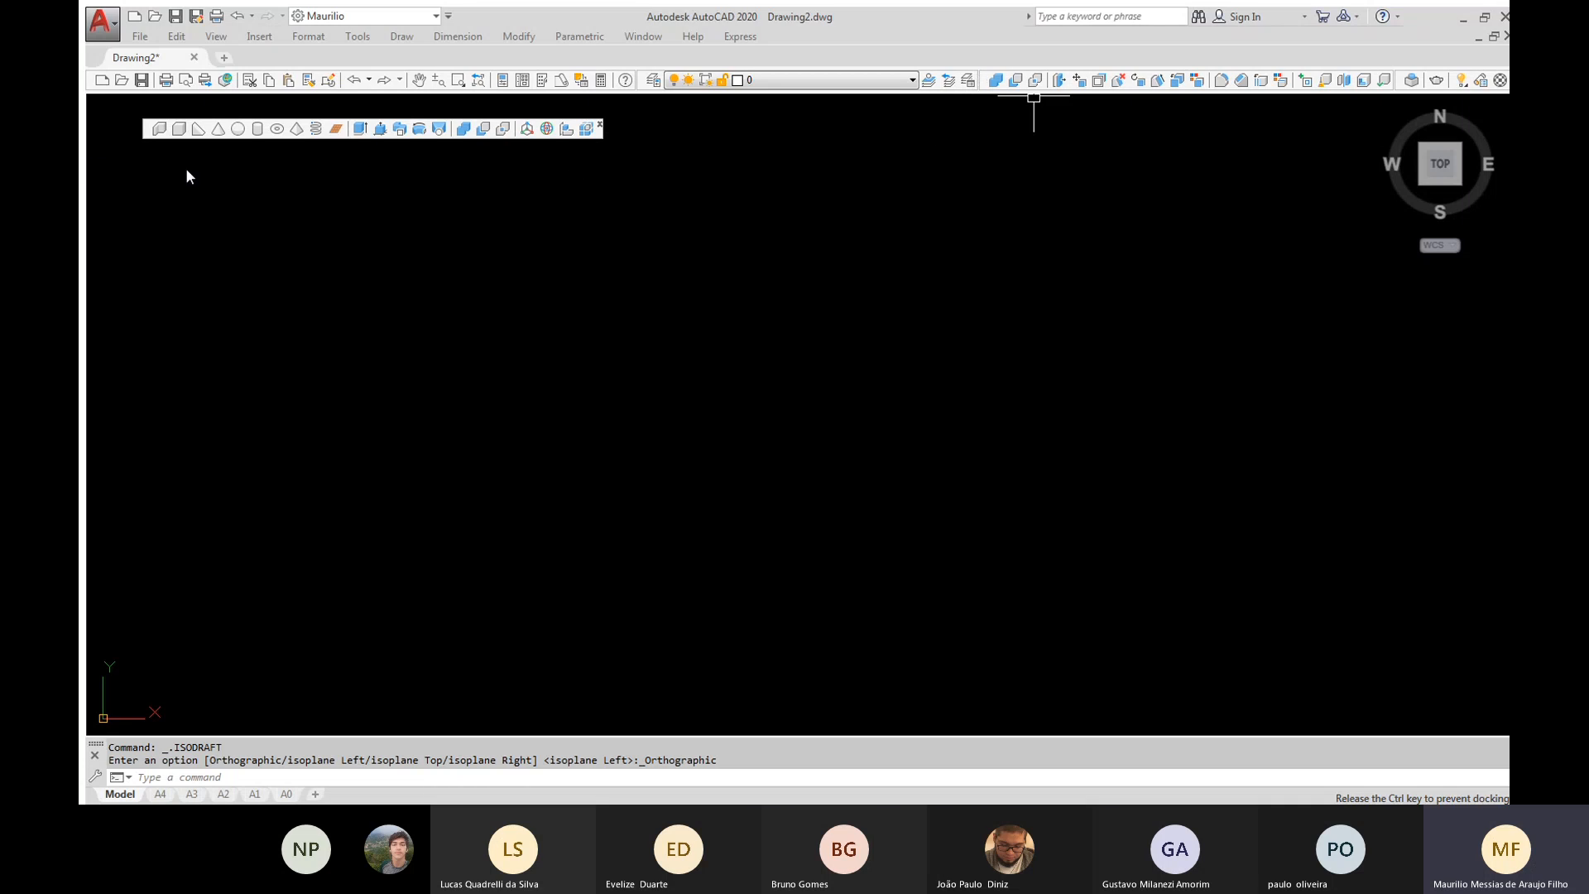
pyautogui.moveTo(187, 175); pyautogui.dragTo(170, 181)
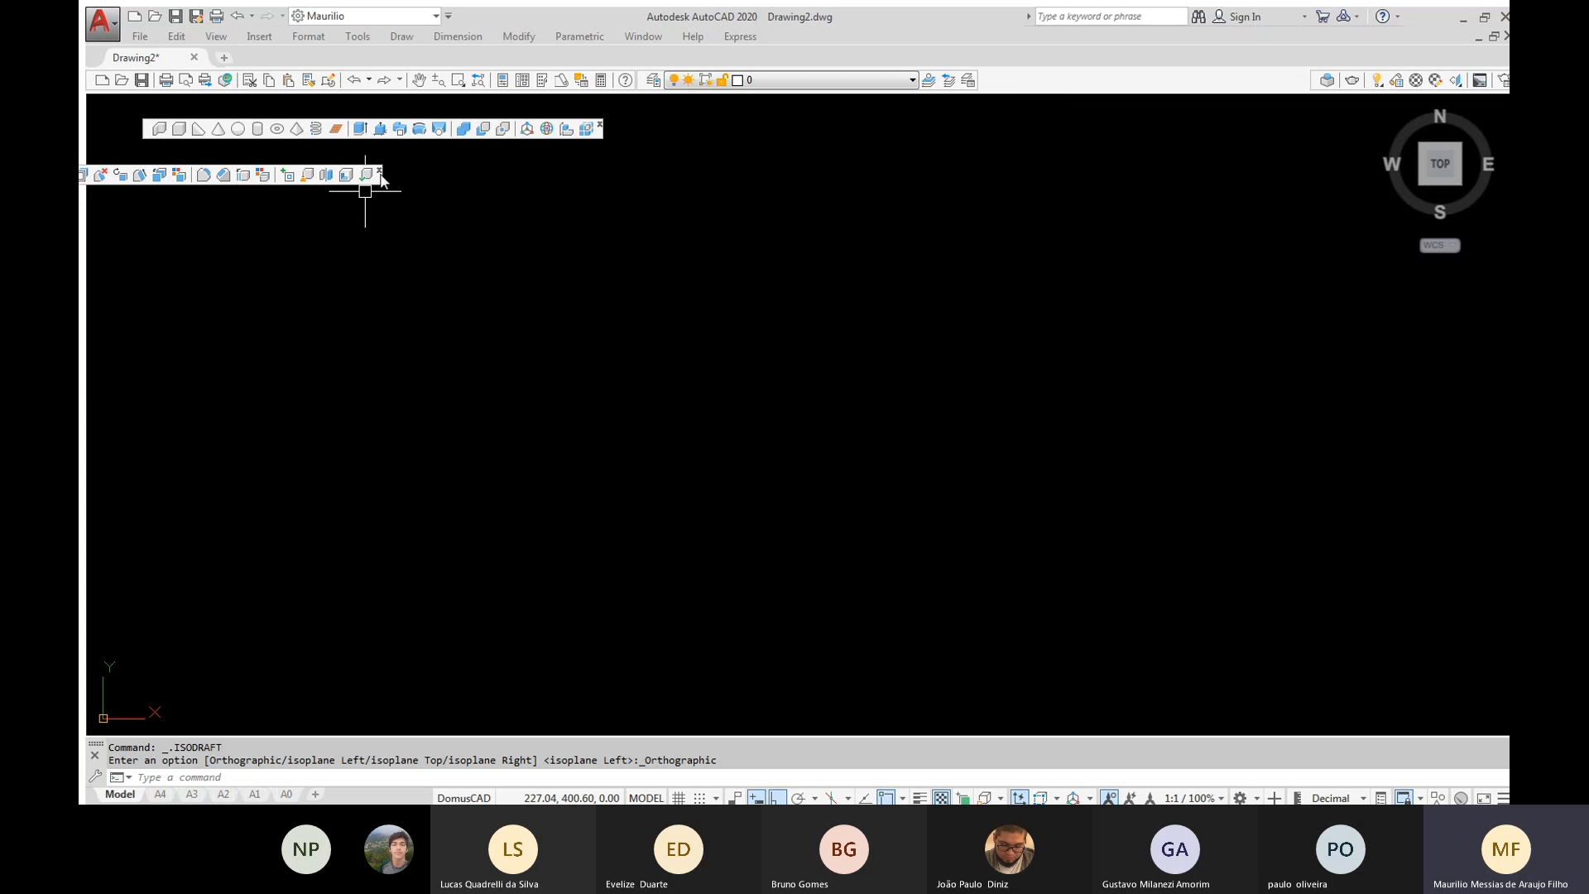
# Move the floating Solid Editing toolbar so that it lies fully within the drawing area beneath the Modeling toolbar
pyautogui.moveTo(381, 178); pyautogui.dragTo(610, 189)
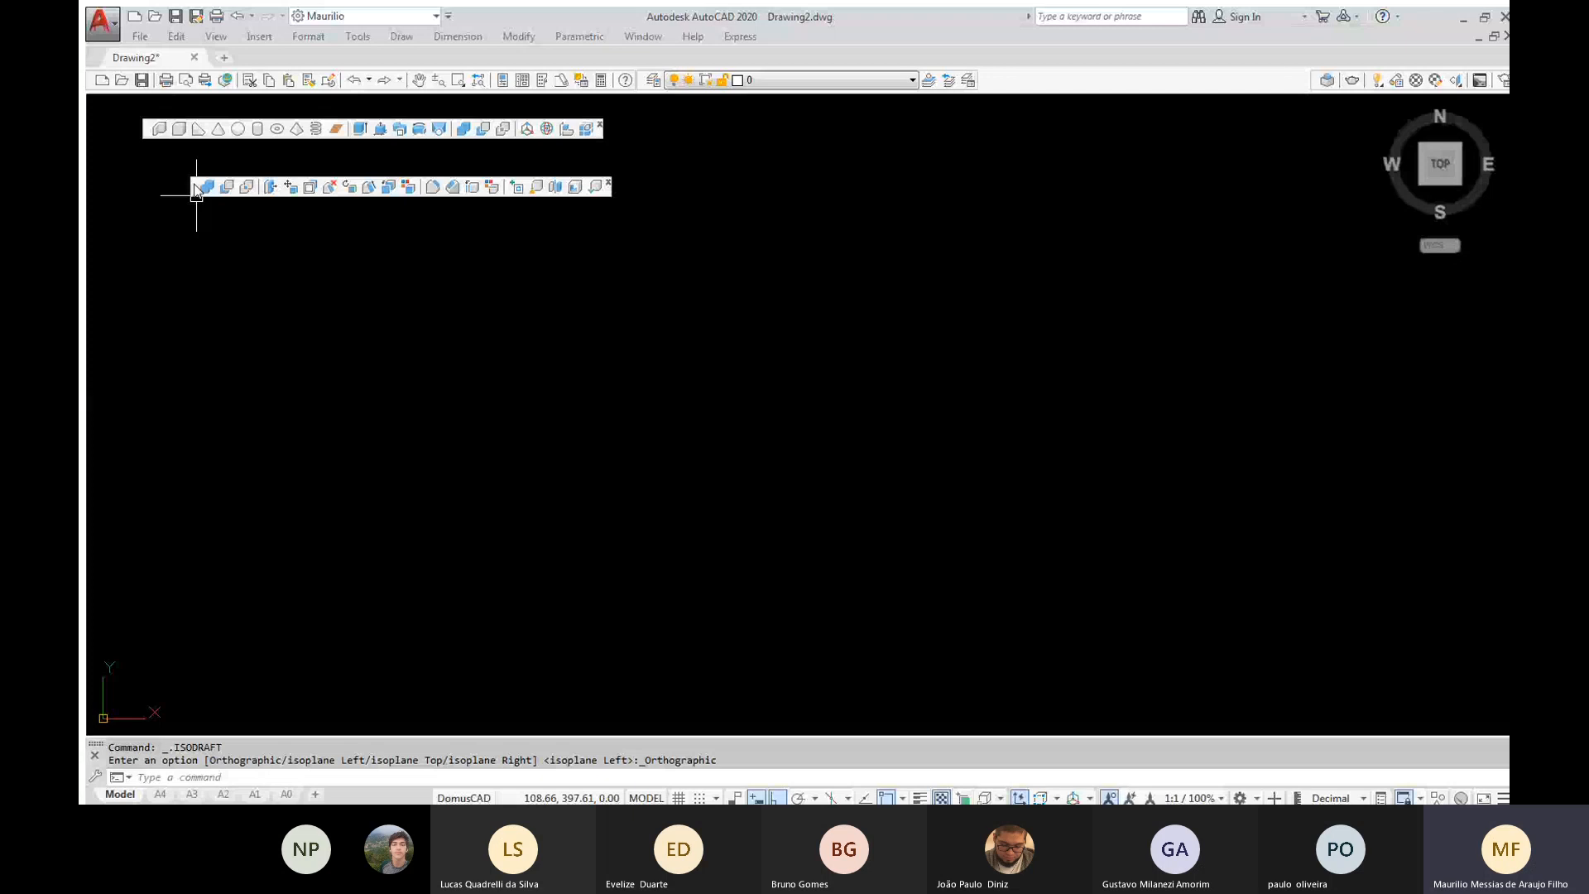
pyautogui.click(119, 126)
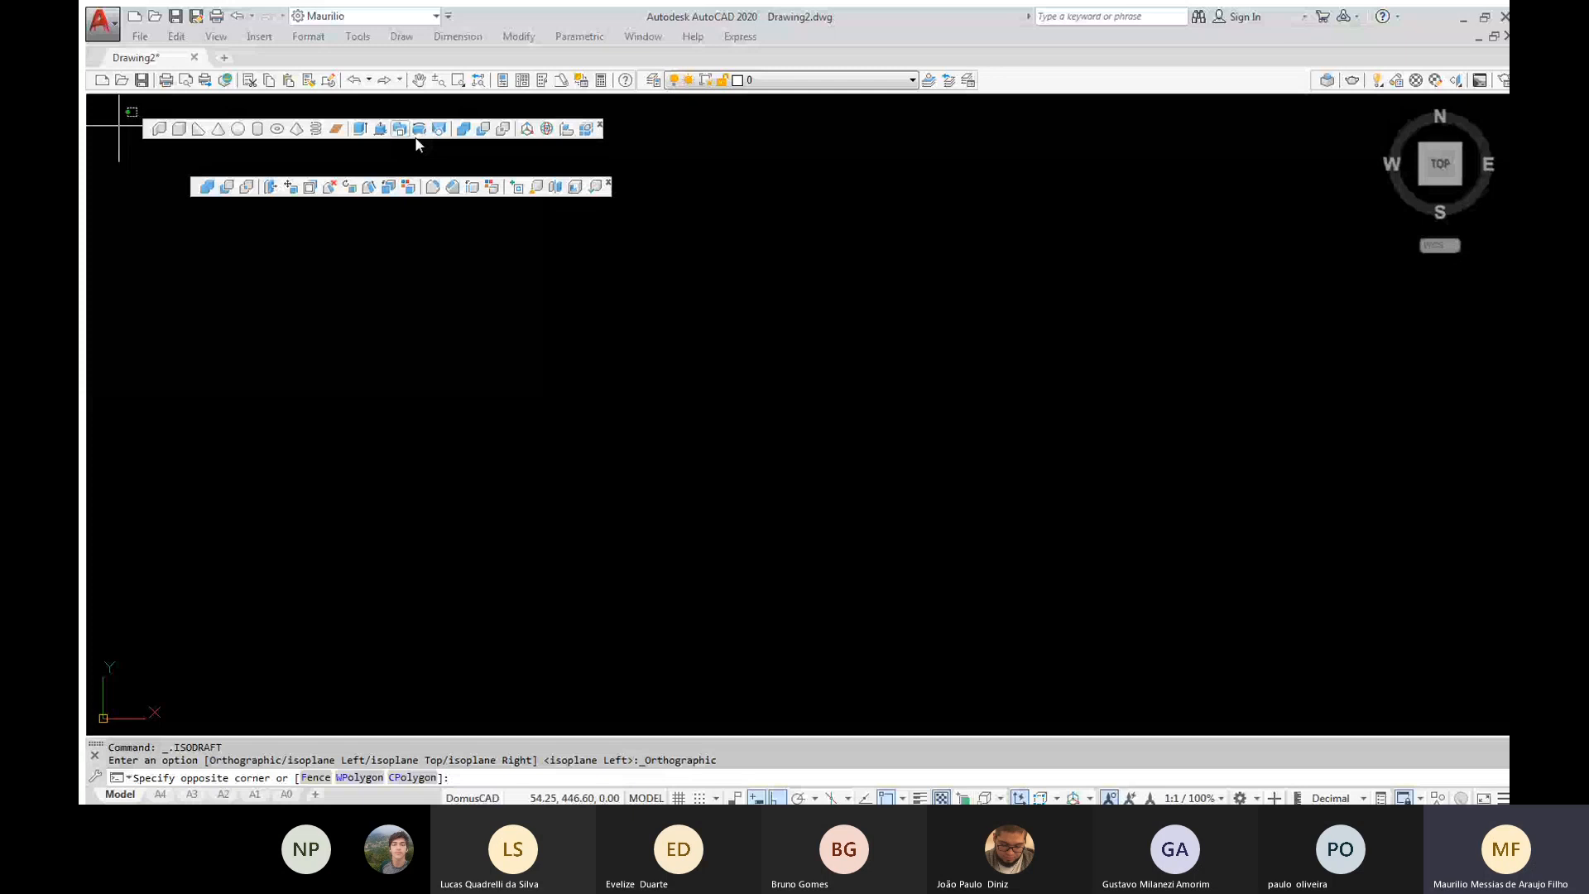
pyautogui.press('Escape')
pyautogui.press('Escape')
pyautogui.click(160, 175)
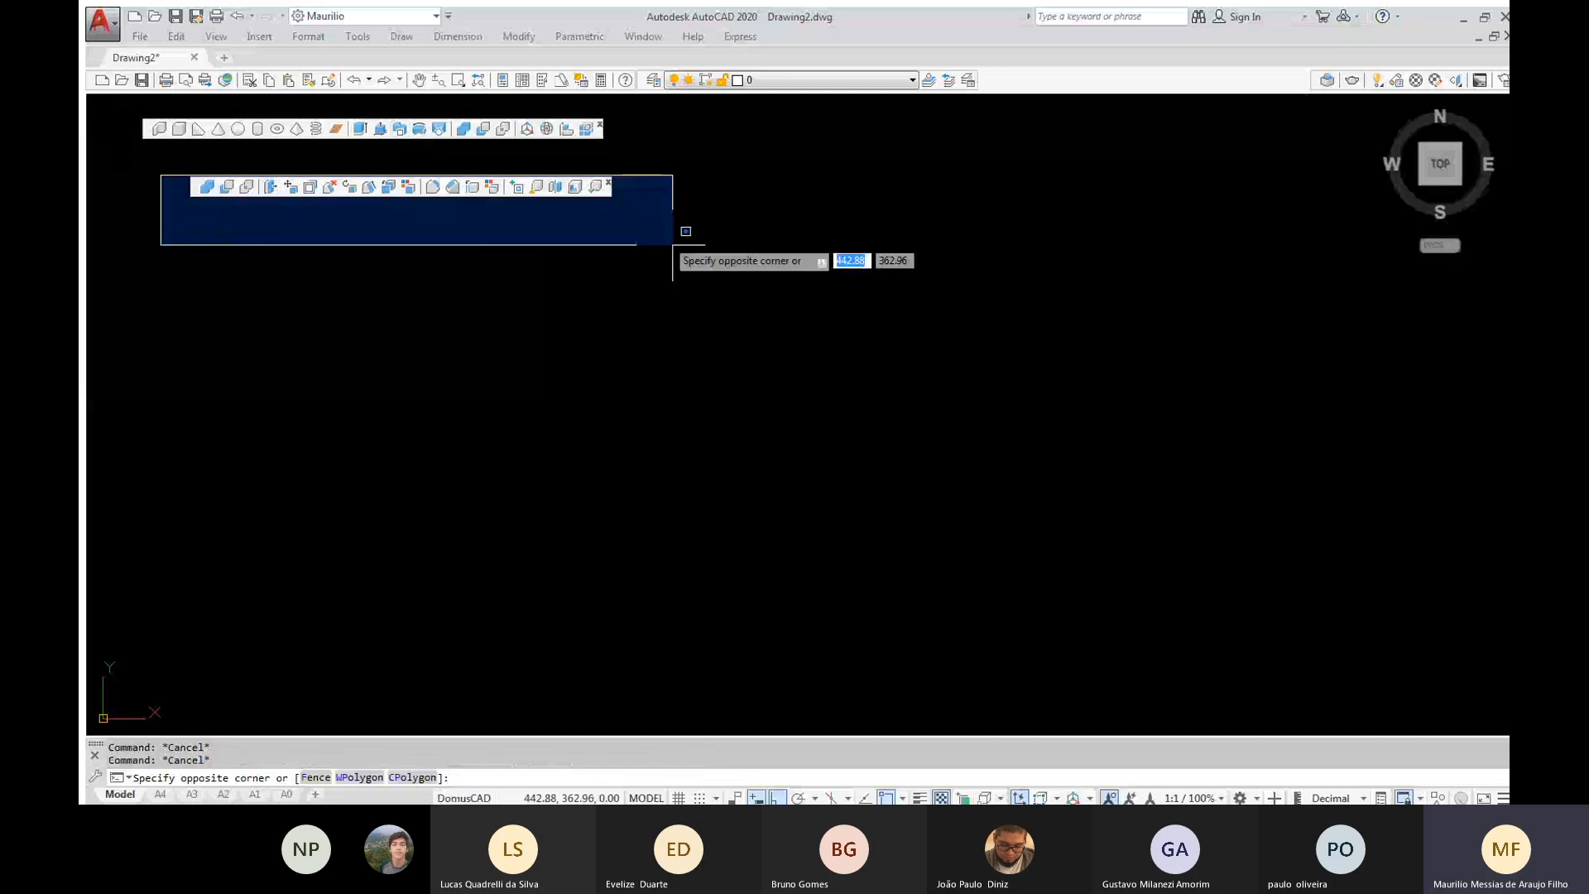
pyautogui.press('Escape')
pyautogui.press('Escape')
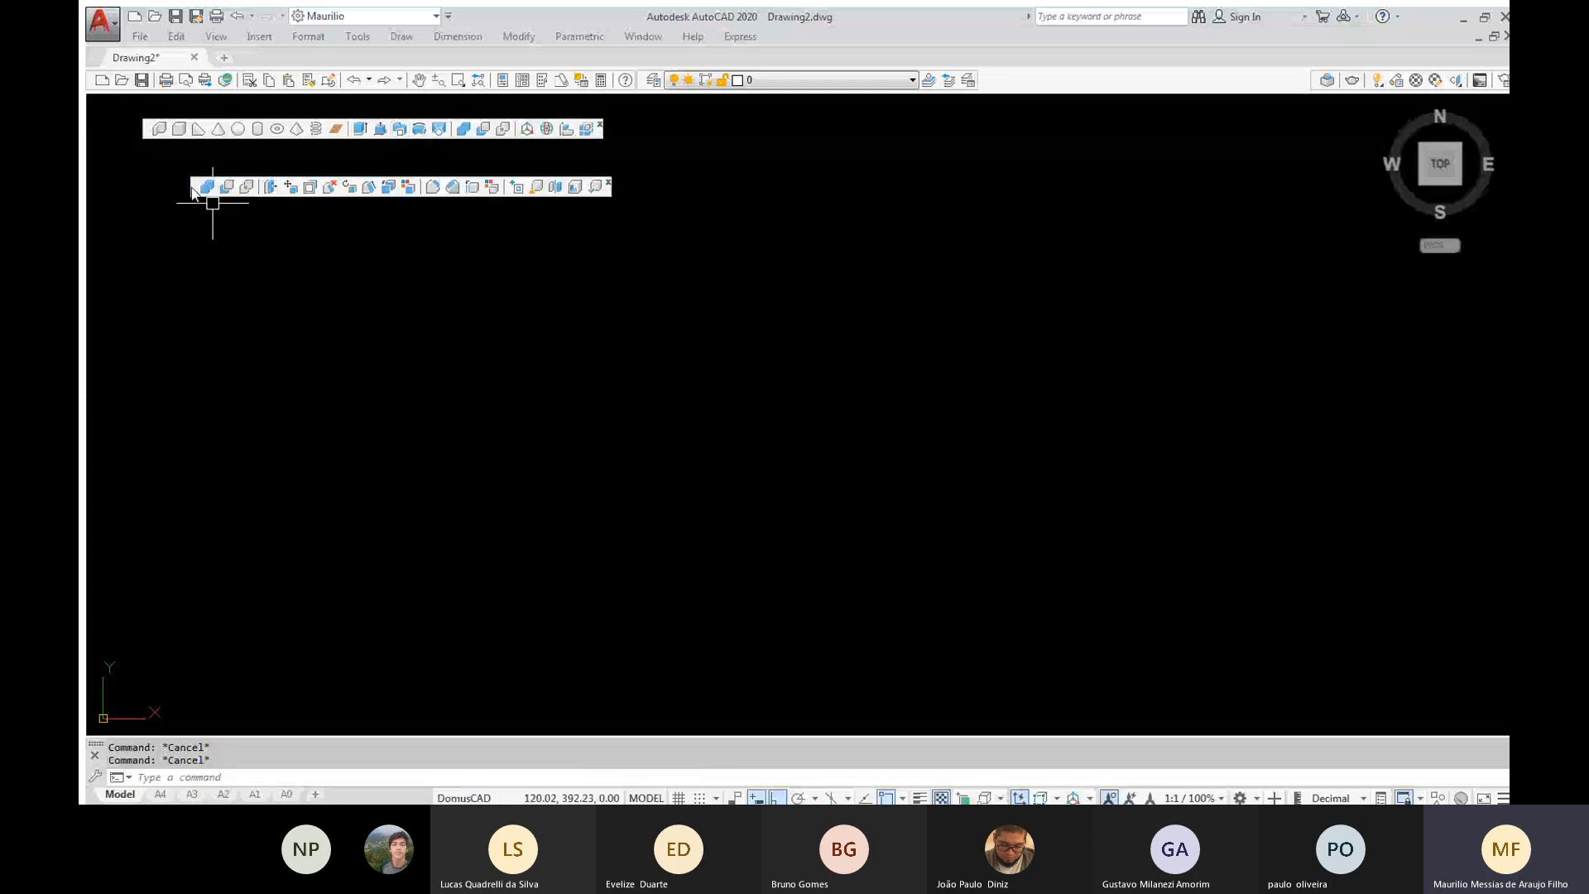
# Dock the Solid Editing toolbar beside the Layers toolbar, and close the floating Modeling toolbar
pyautogui.moveTo(193, 186); pyautogui.dragTo(194, 186)
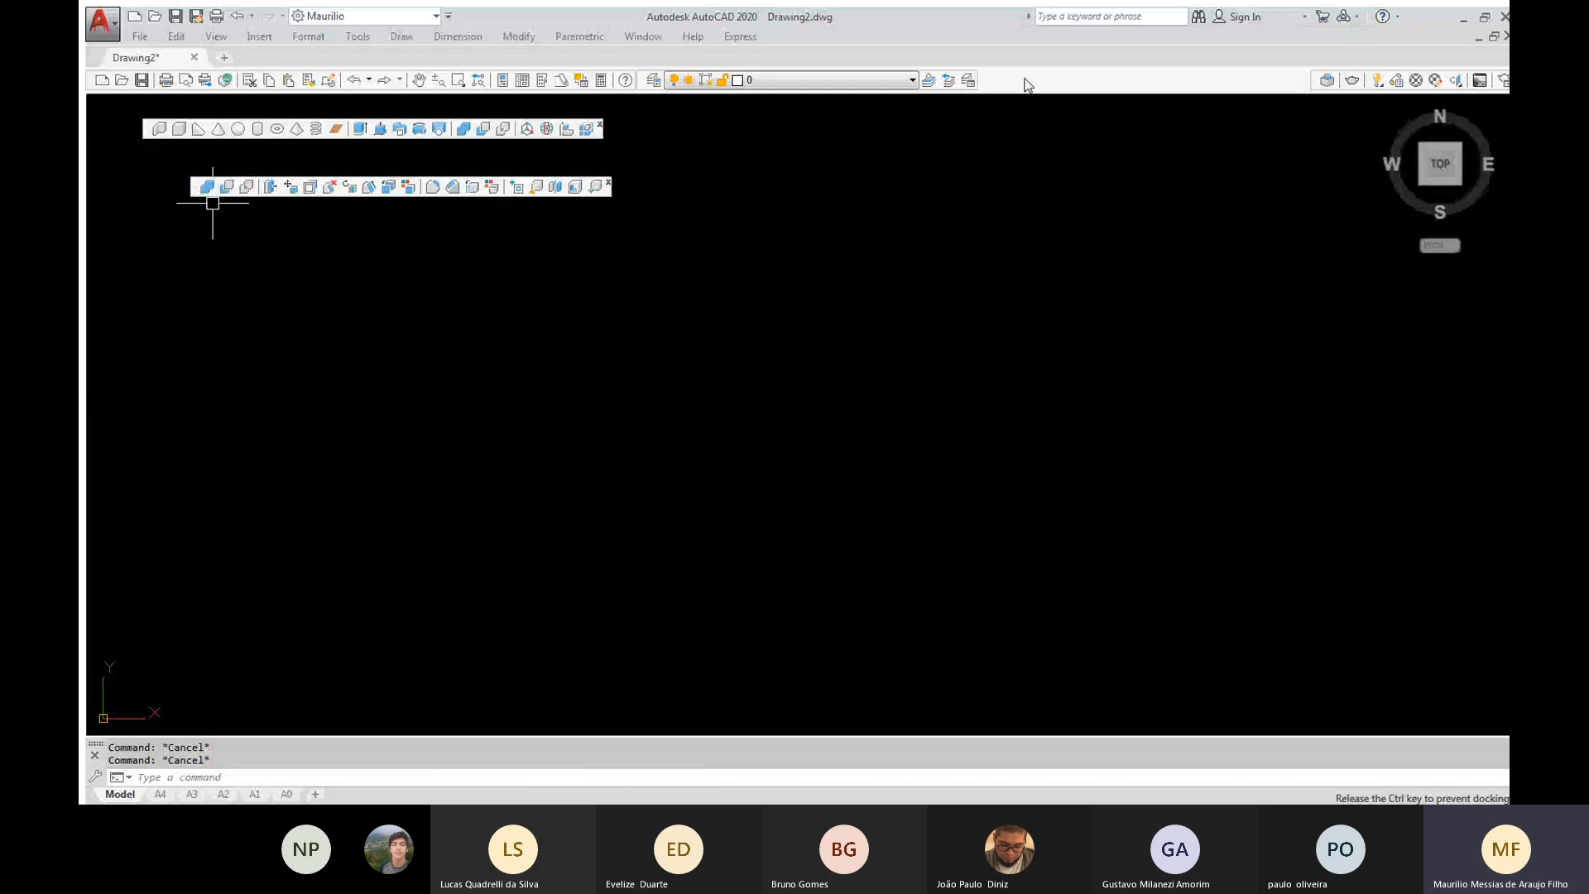
pyautogui.moveTo(1027, 86); pyautogui.dragTo(1027, 83)
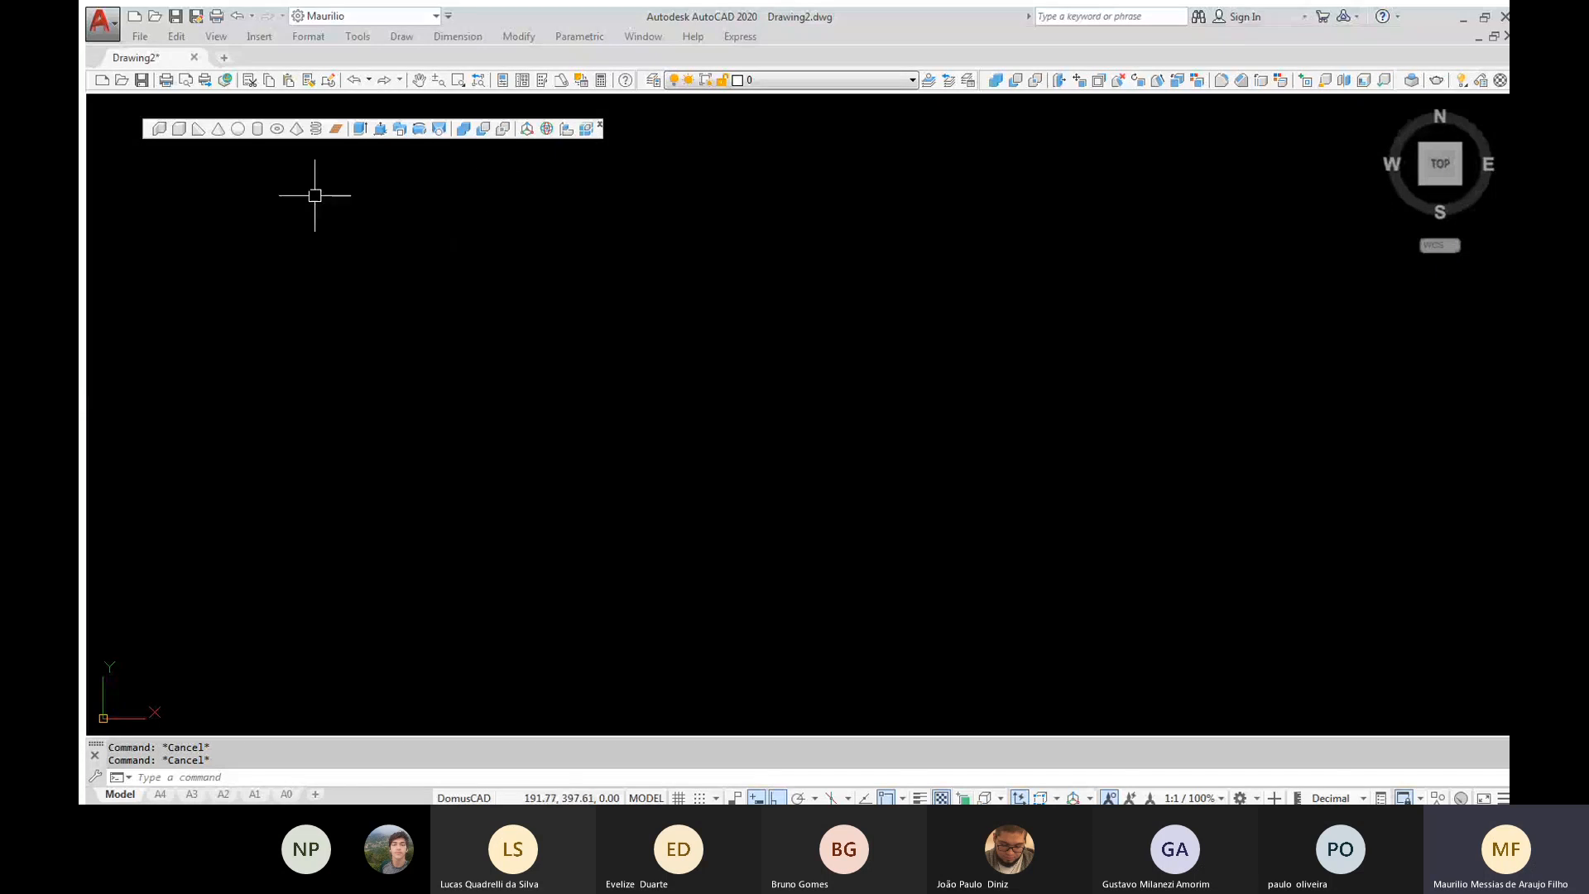
pyautogui.click(601, 125)
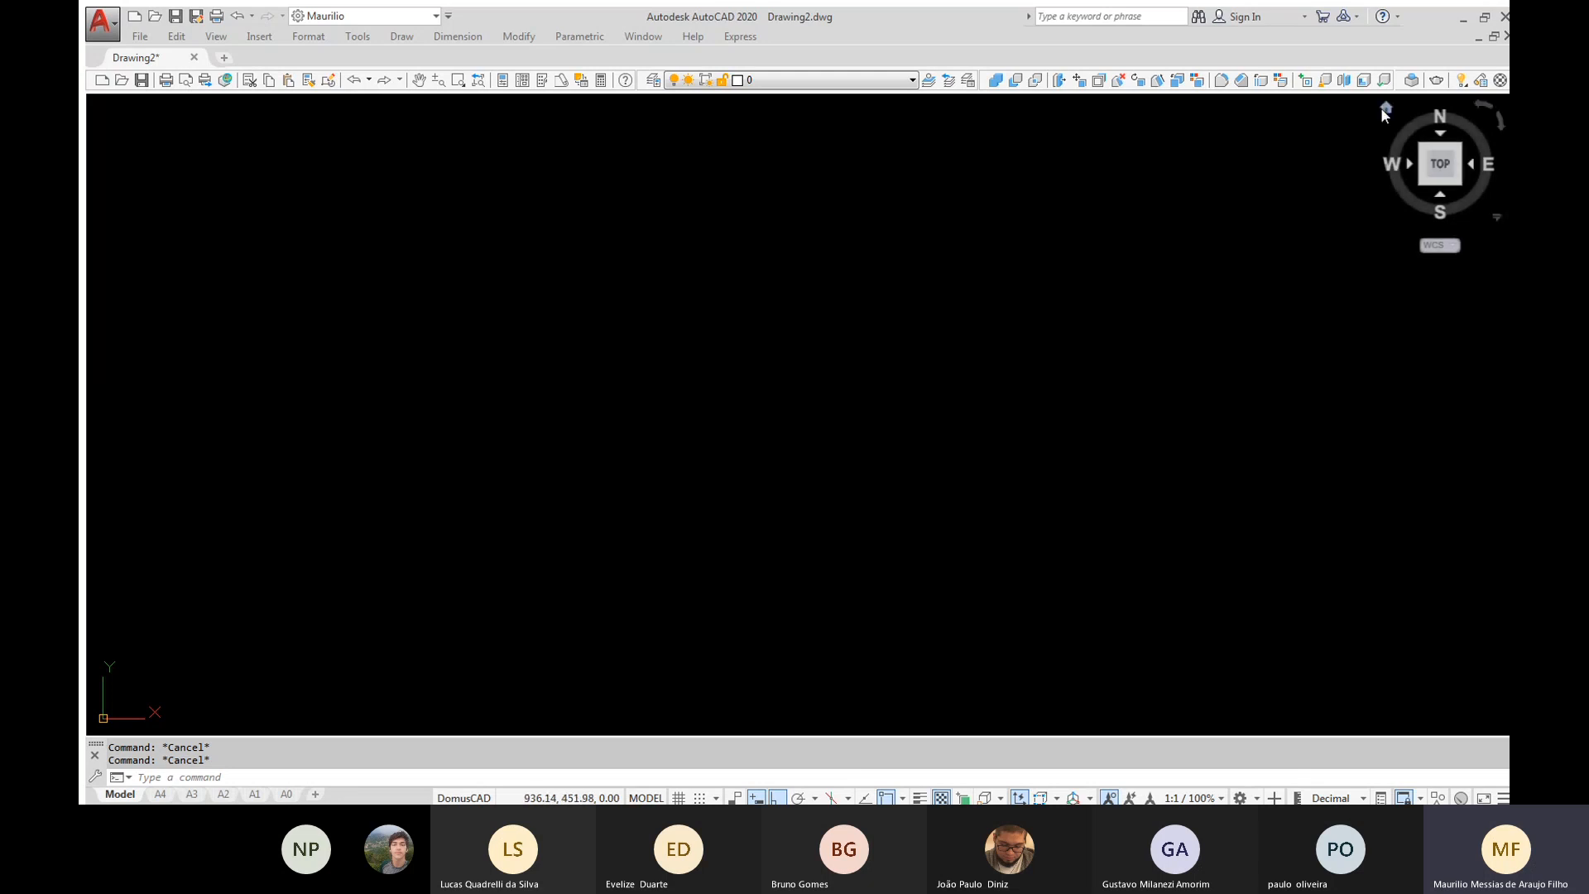
# Switch to the home isometric view and shift the coordinate origin away from the centre of the drawing area
pyautogui.click(1384, 106)
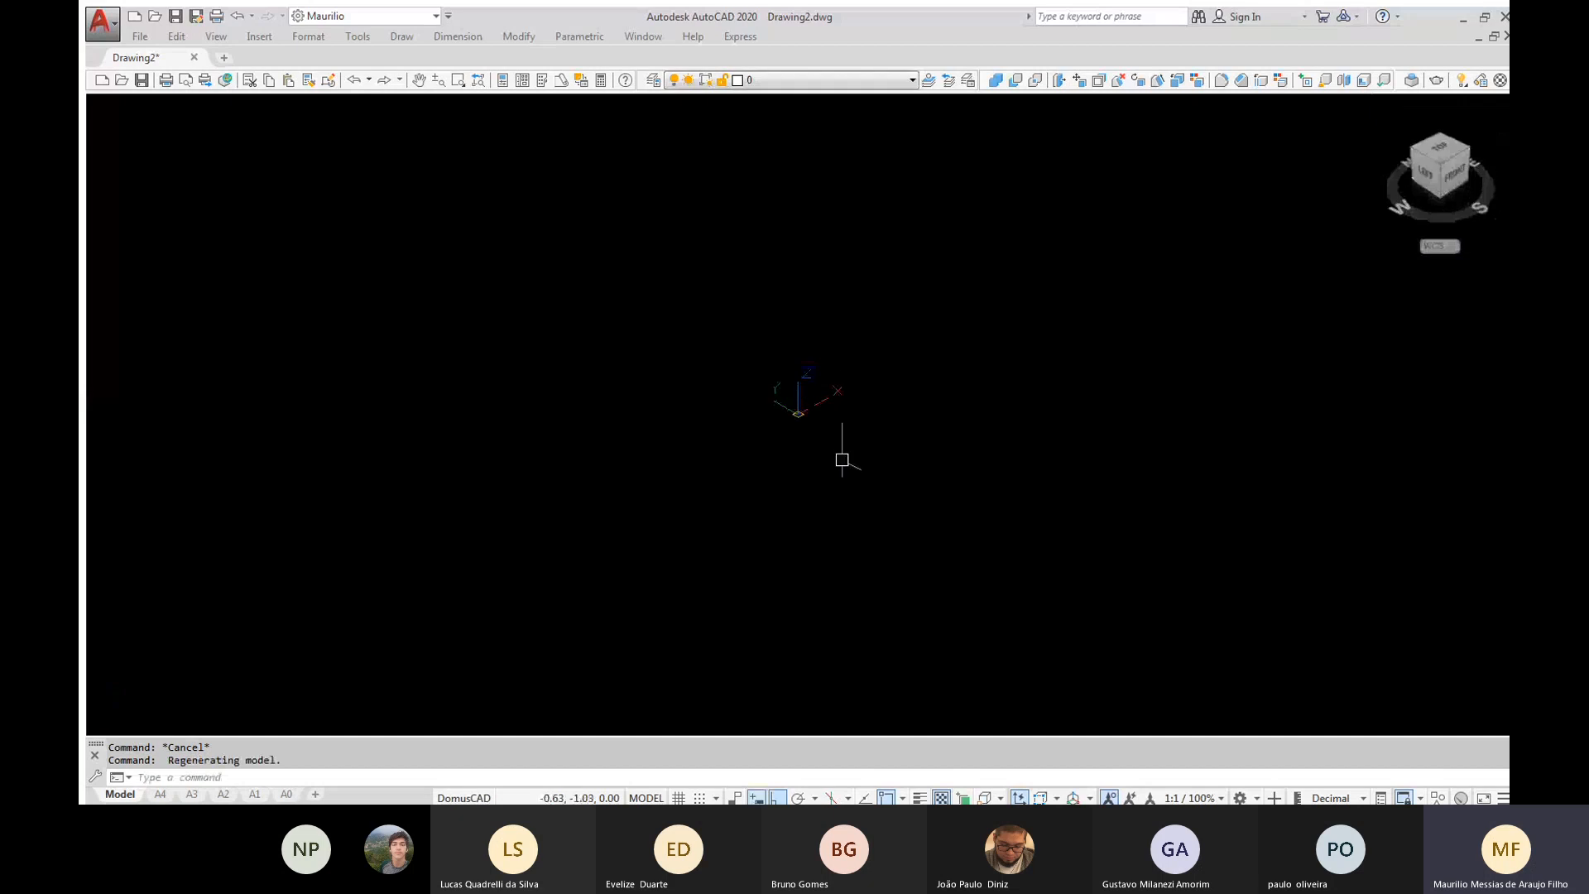
pyautogui.moveTo(1085, 358)
pyautogui.mouseDown(button='middle')
pyautogui.moveTo(614, 527)
pyautogui.moveTo(450, 617)
pyautogui.moveTo(372, 713)
pyautogui.mouseUp(button='middle')
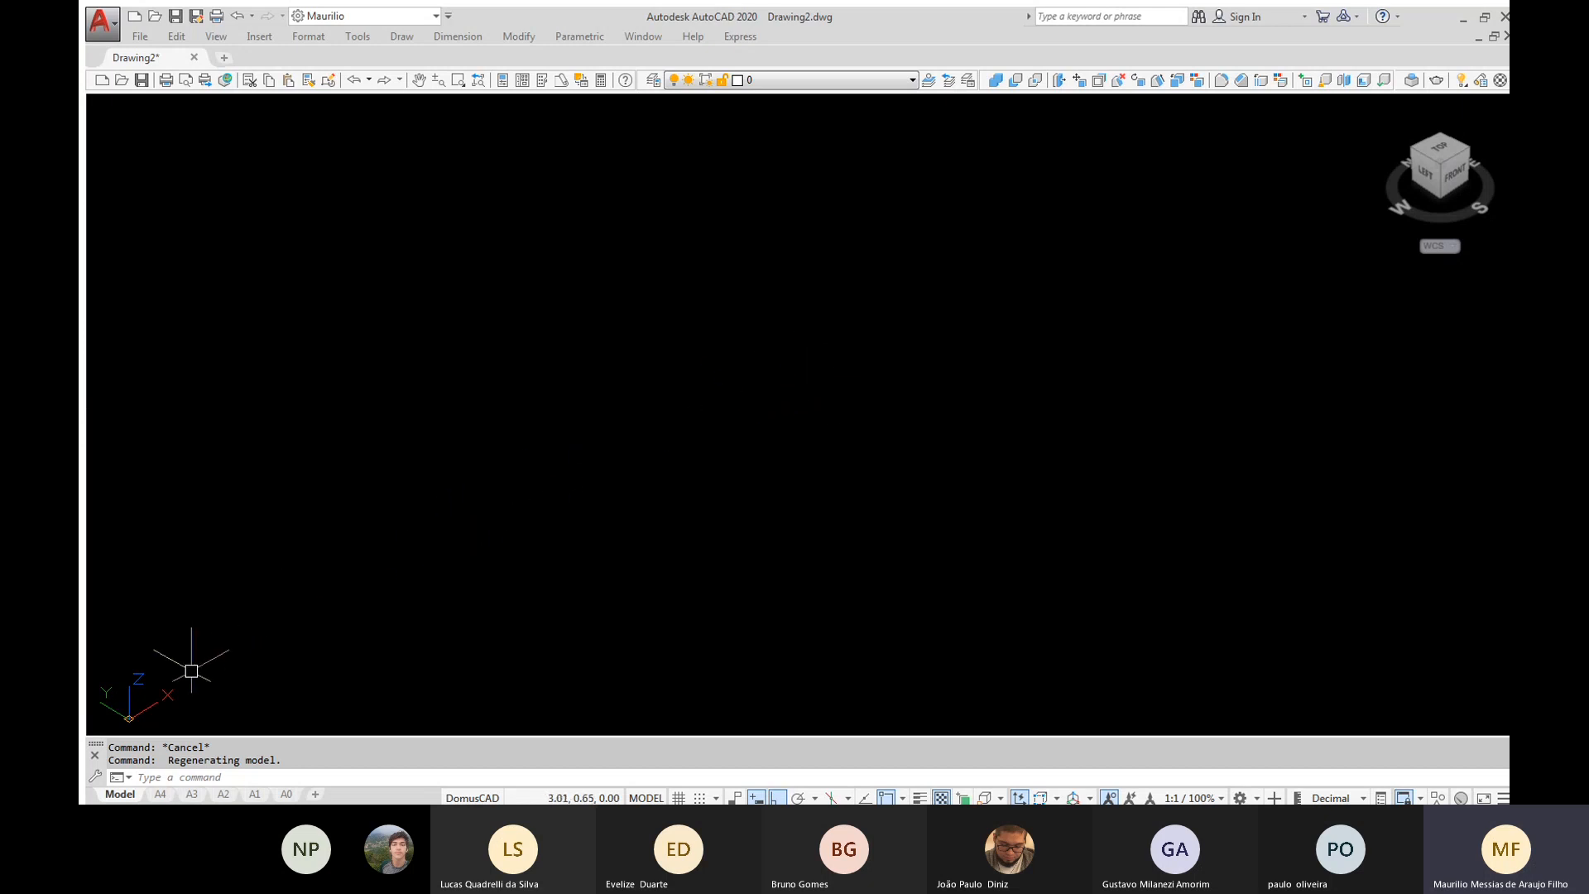
pyautogui.click(153, 699)
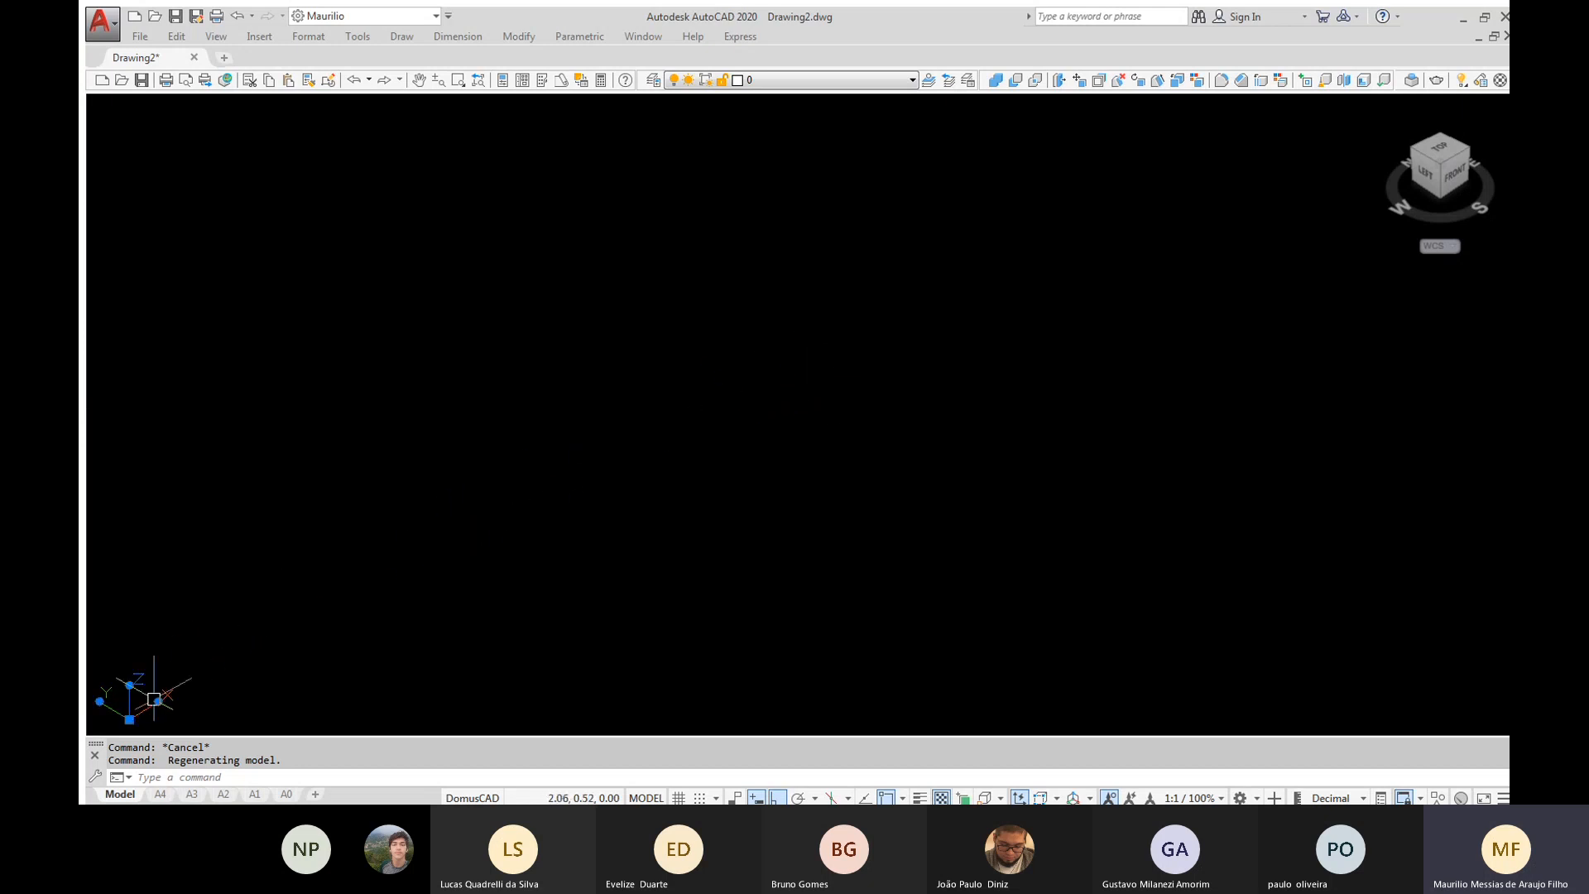
pyautogui.press('Escape')
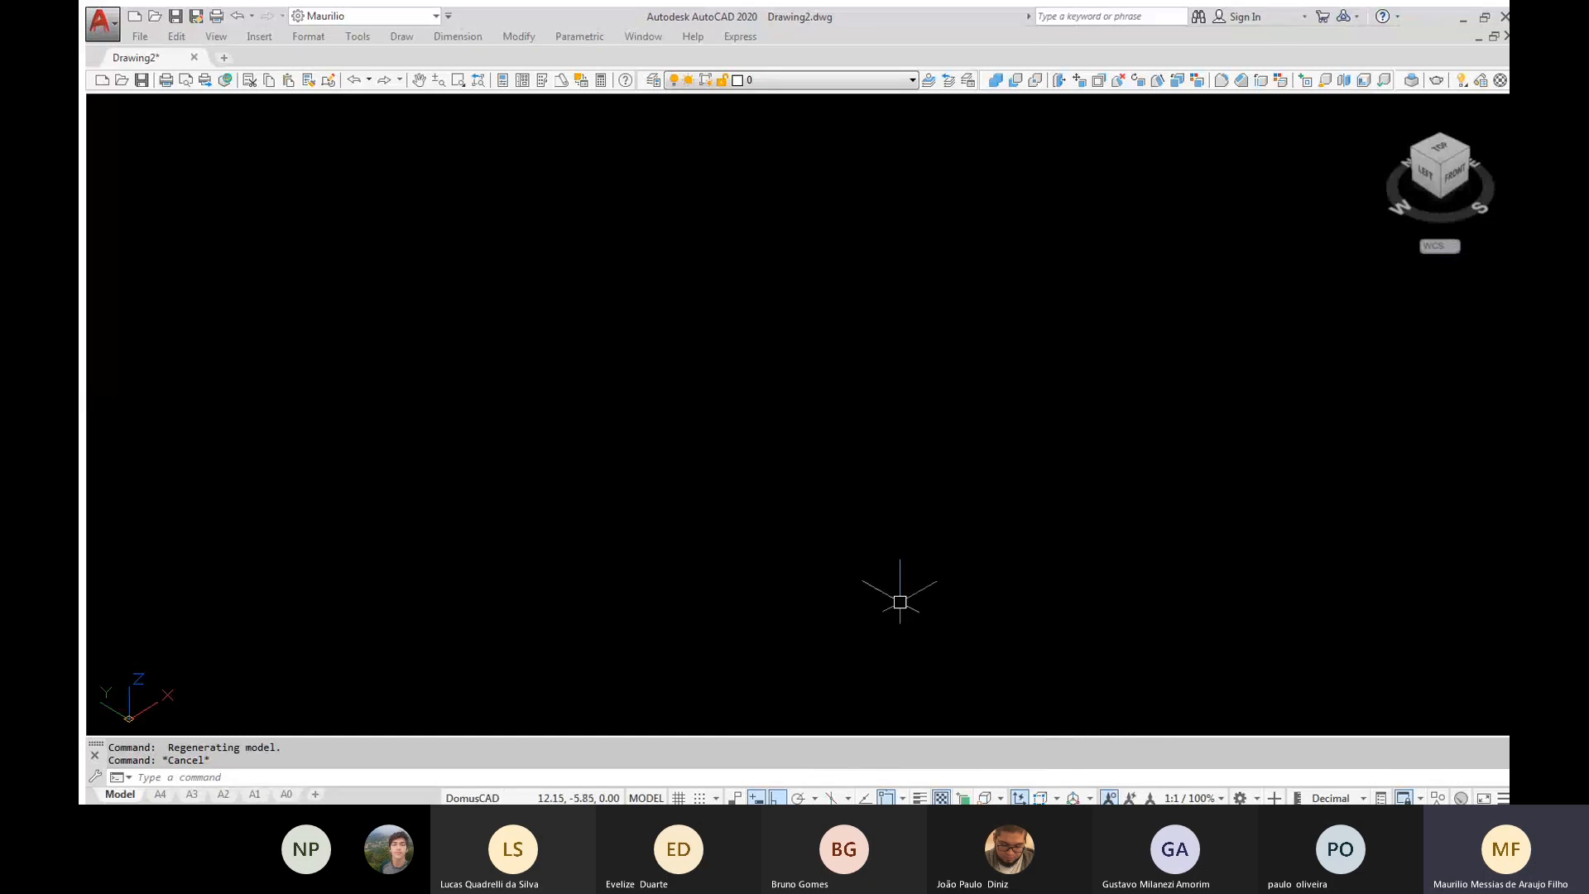
# Turn on 3D object snap, and review the available 3D and 2D object snap modes
pyautogui.click(998, 797)
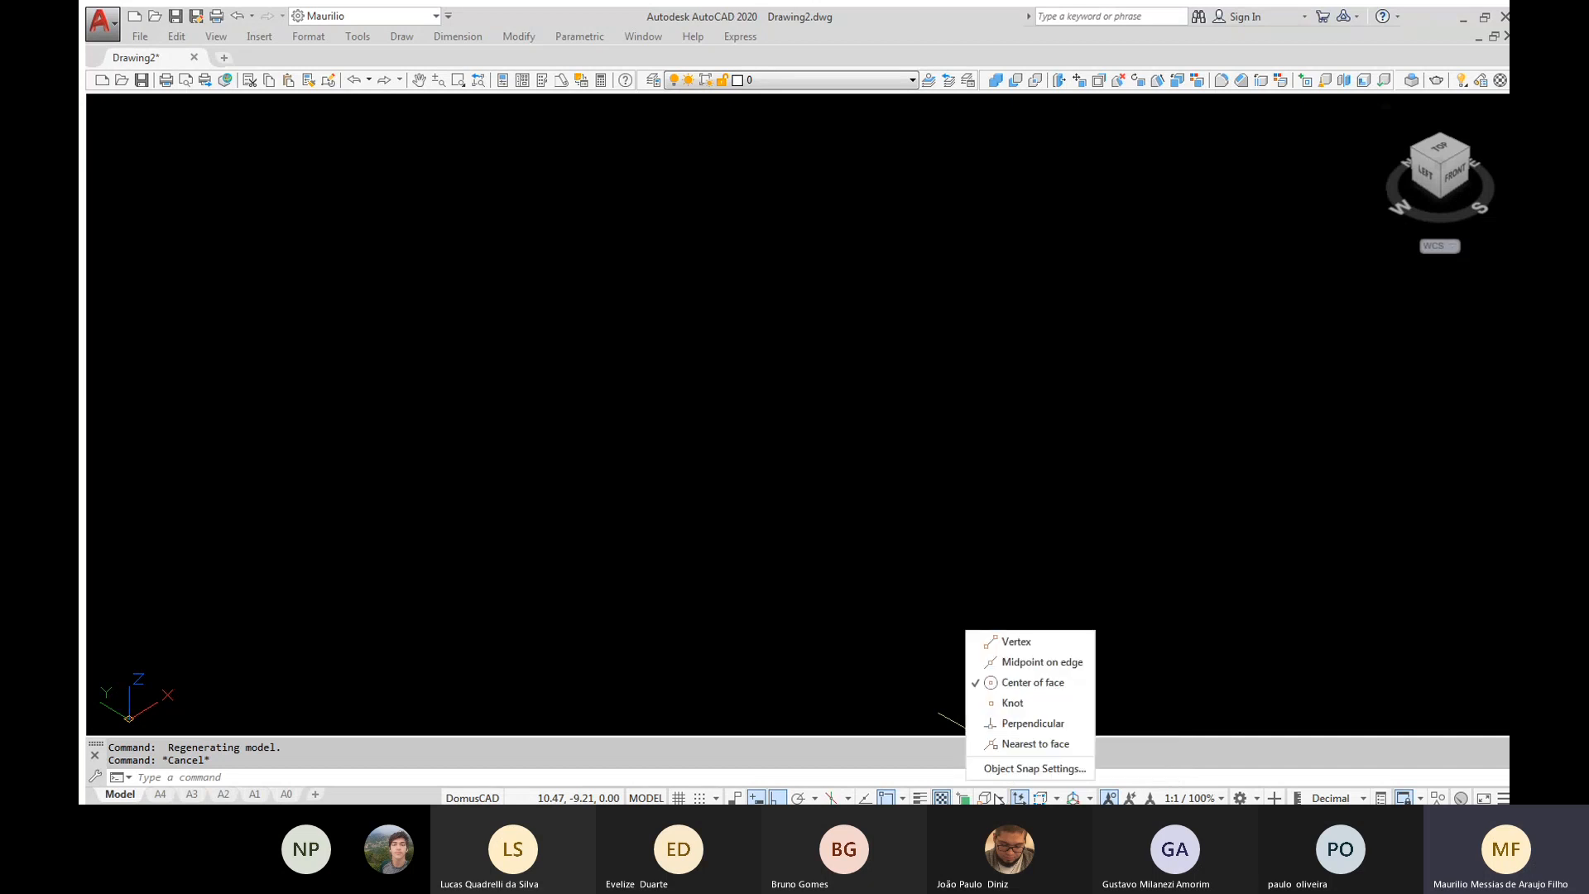
pyautogui.click(922, 697)
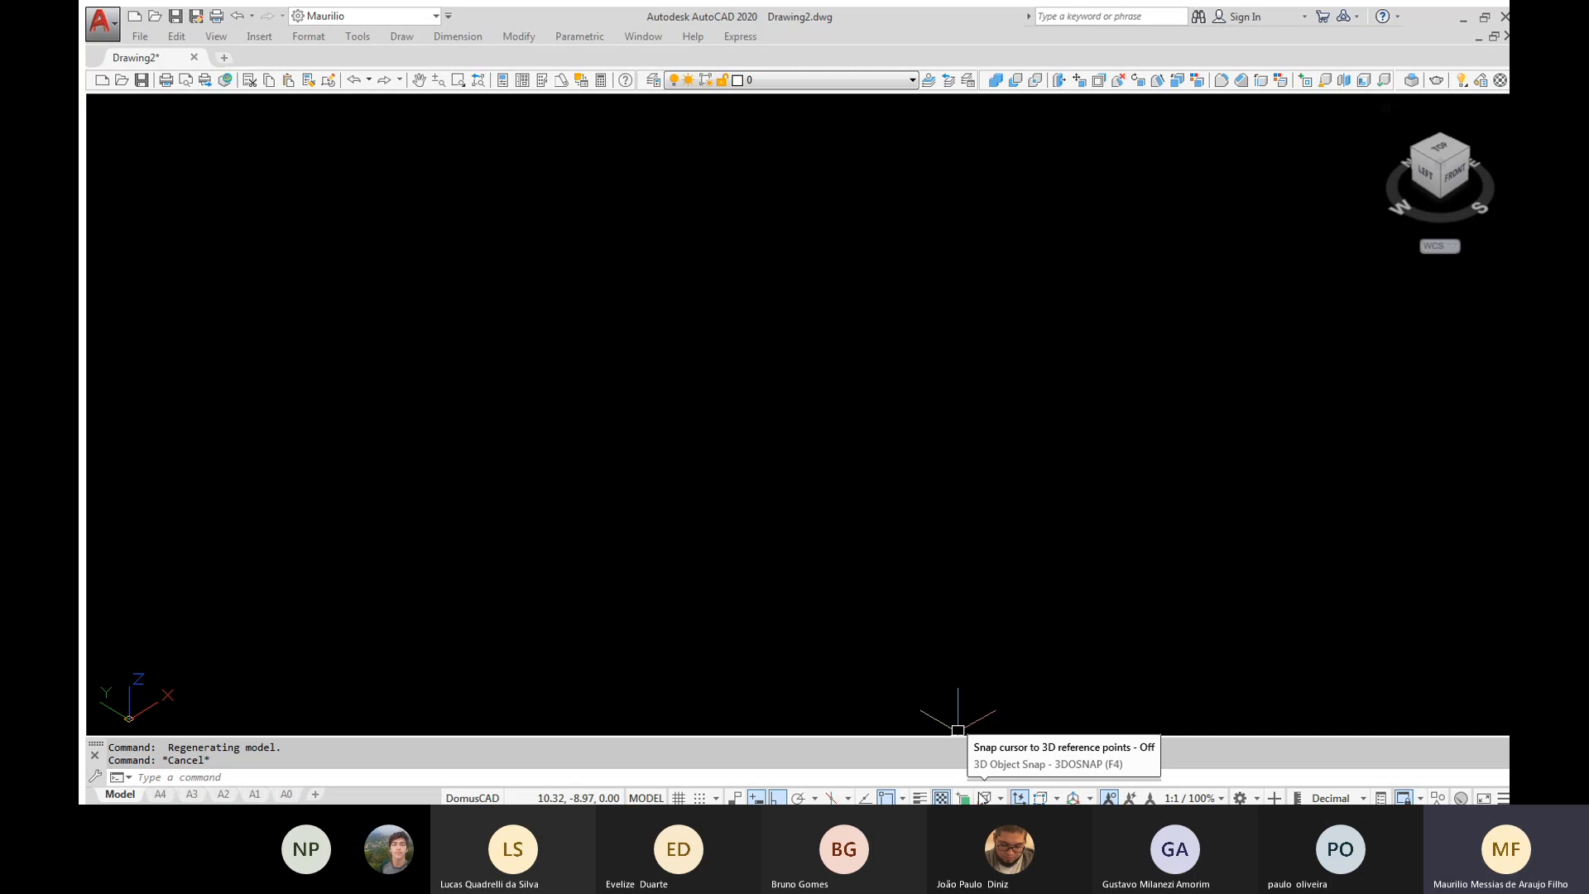
pyautogui.click(981, 796)
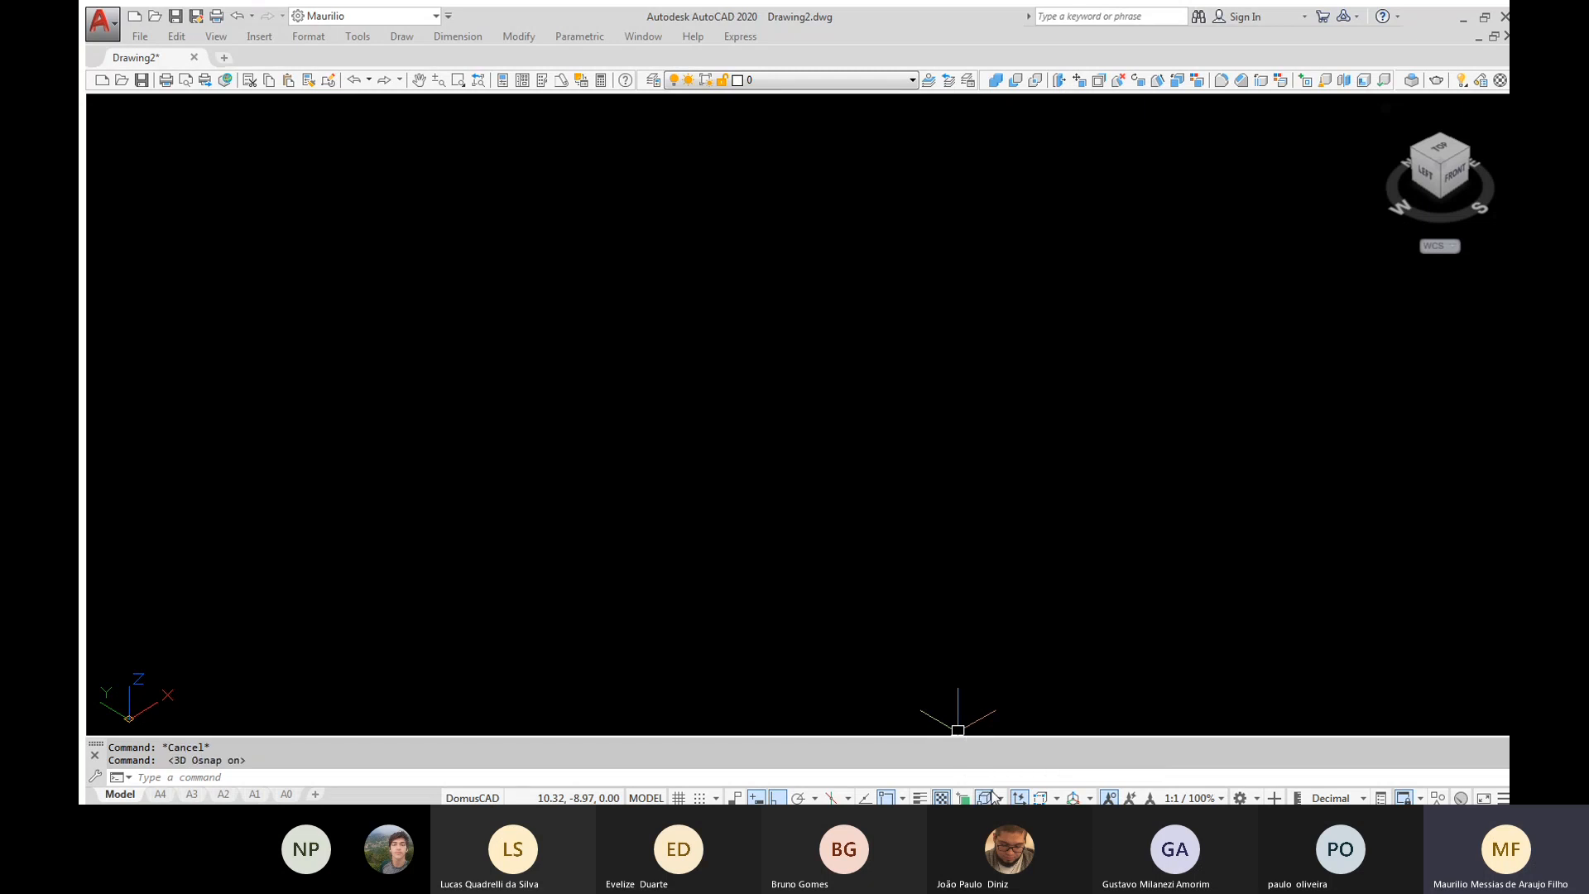
pyautogui.click(997, 797)
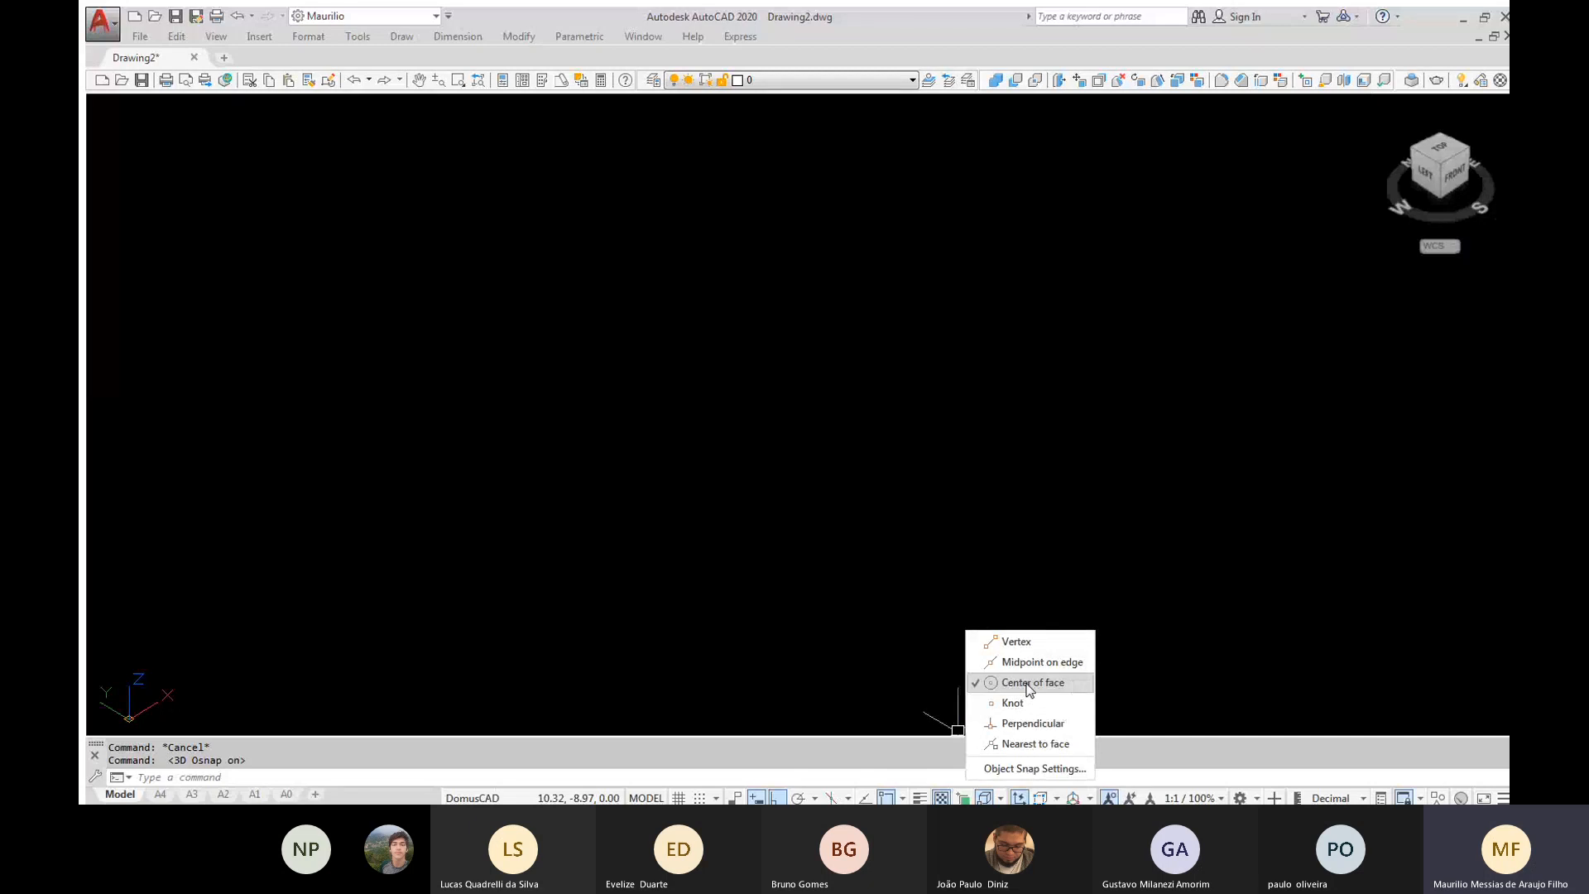
pyautogui.click(918, 680)
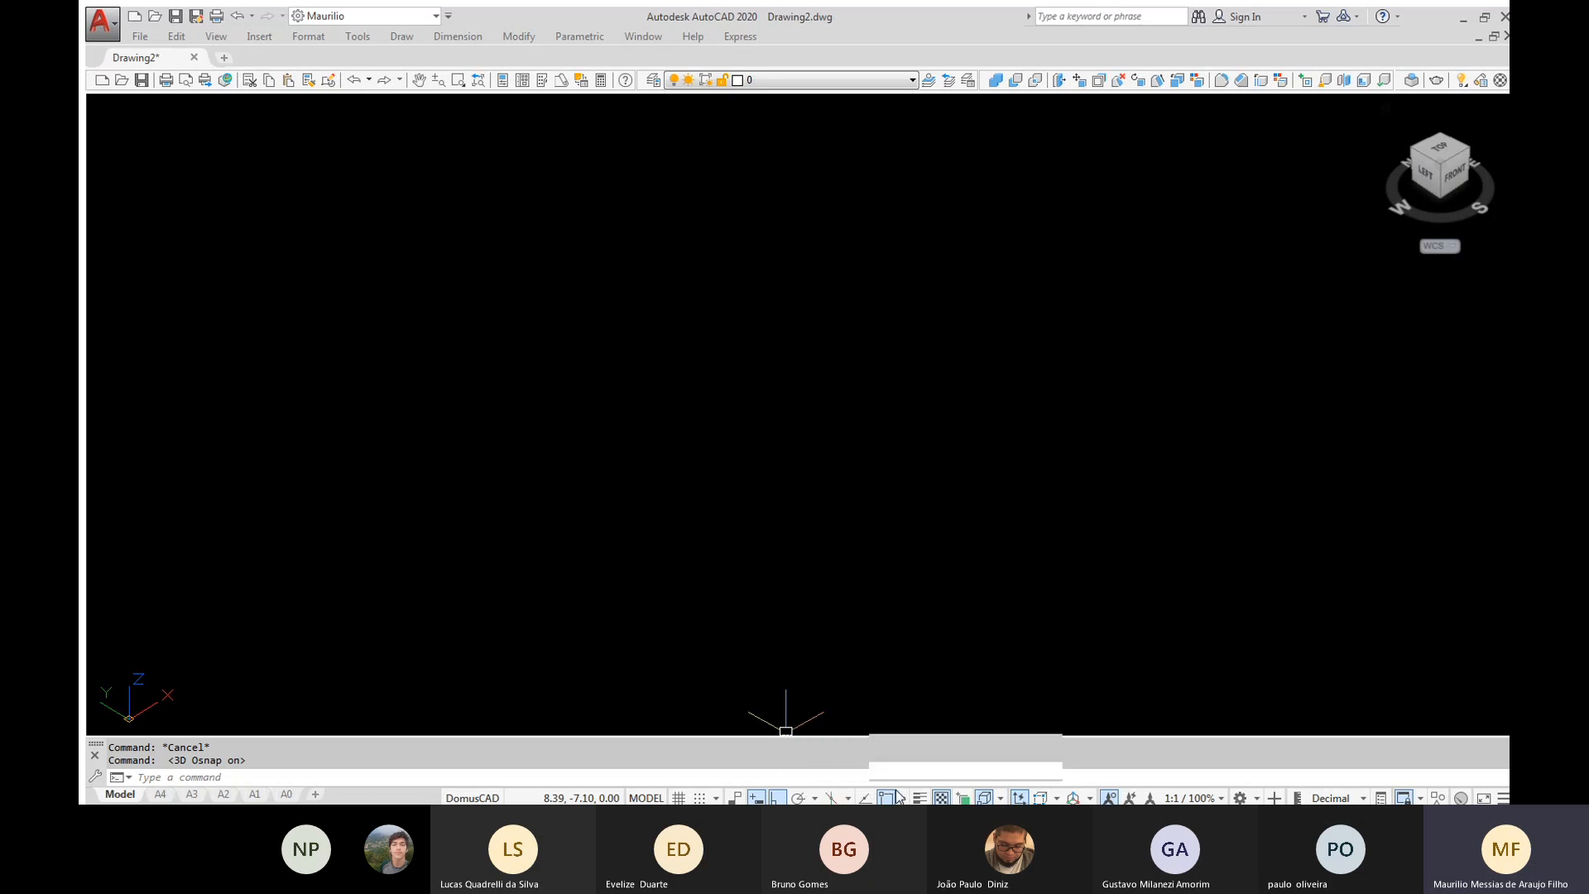
pyautogui.click(898, 797)
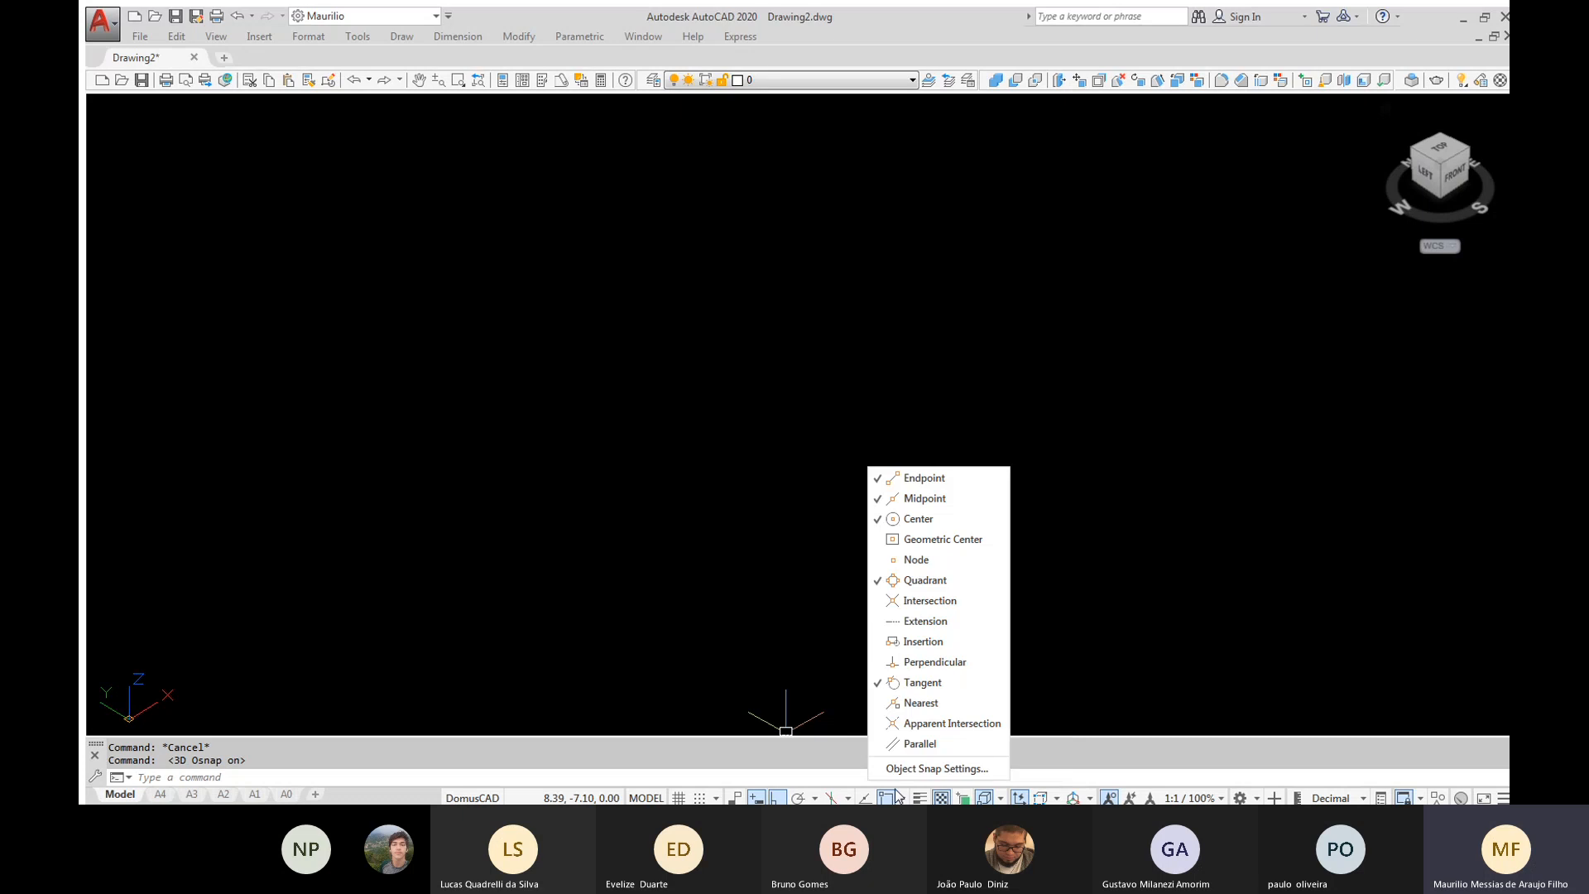
pyautogui.click(923, 683)
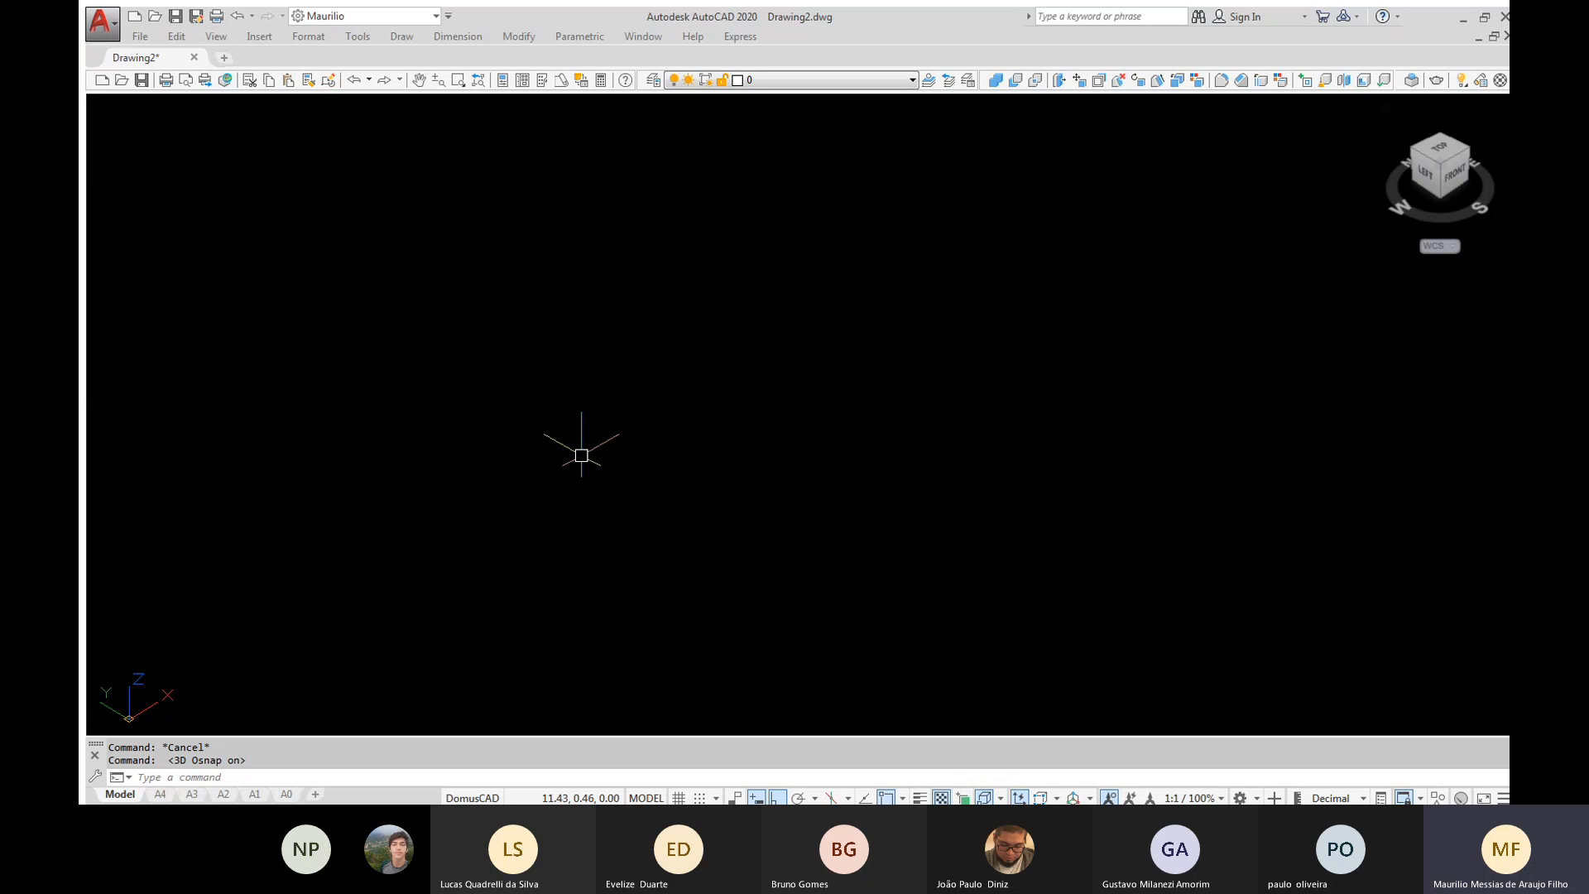
# Draw a solid box with a base of about 3.54 by 8.86 units, setting its height freehand
pyautogui.write('BOX')
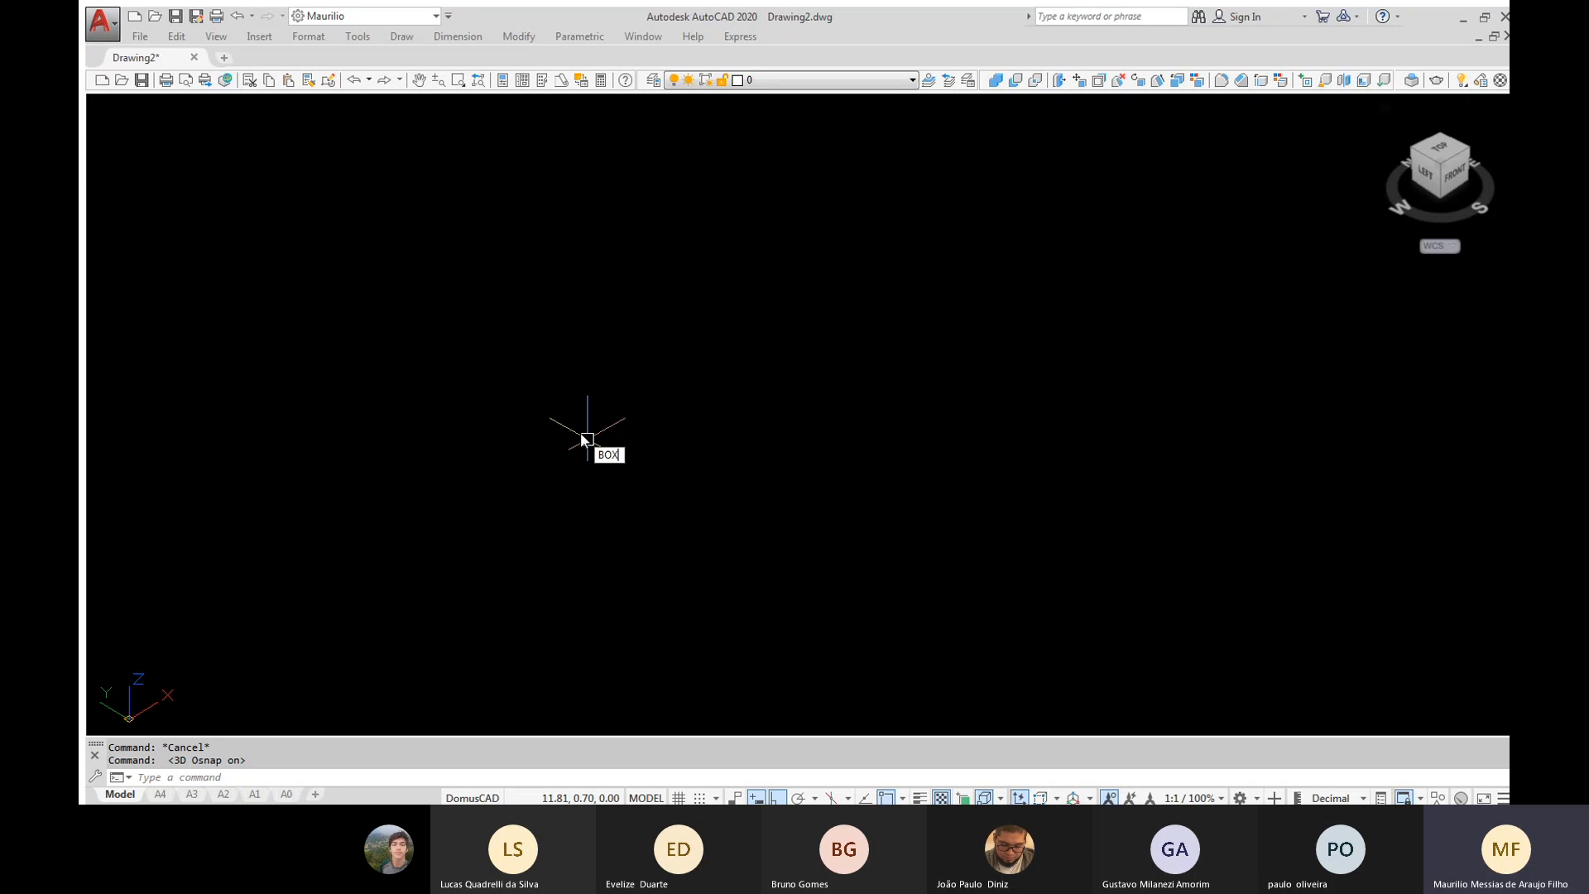
pyautogui.press('Return')
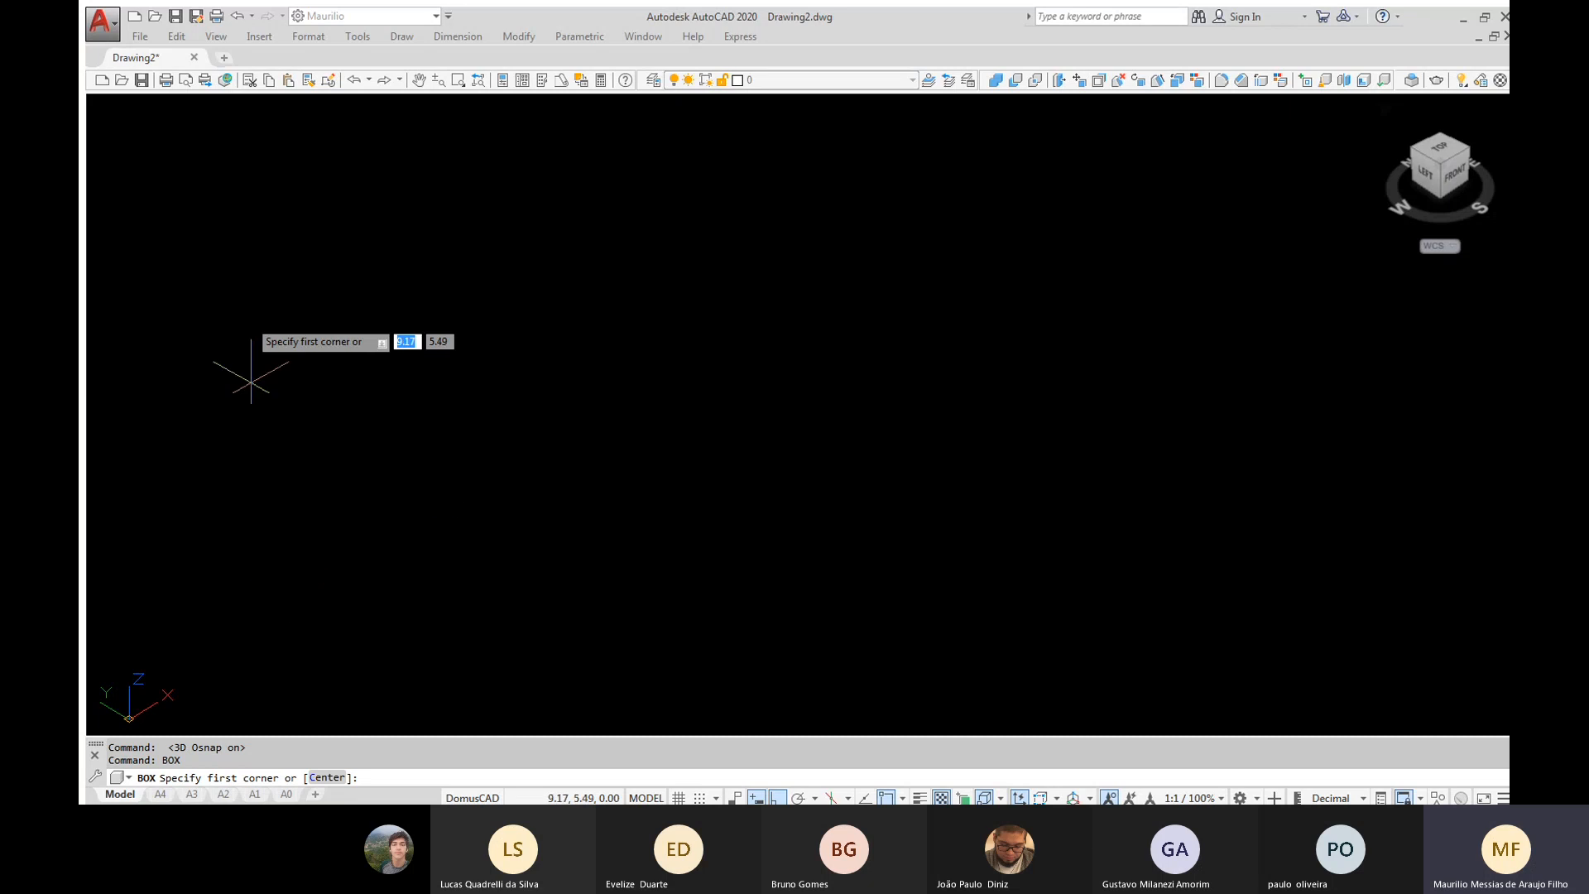
pyautogui.click(261, 286)
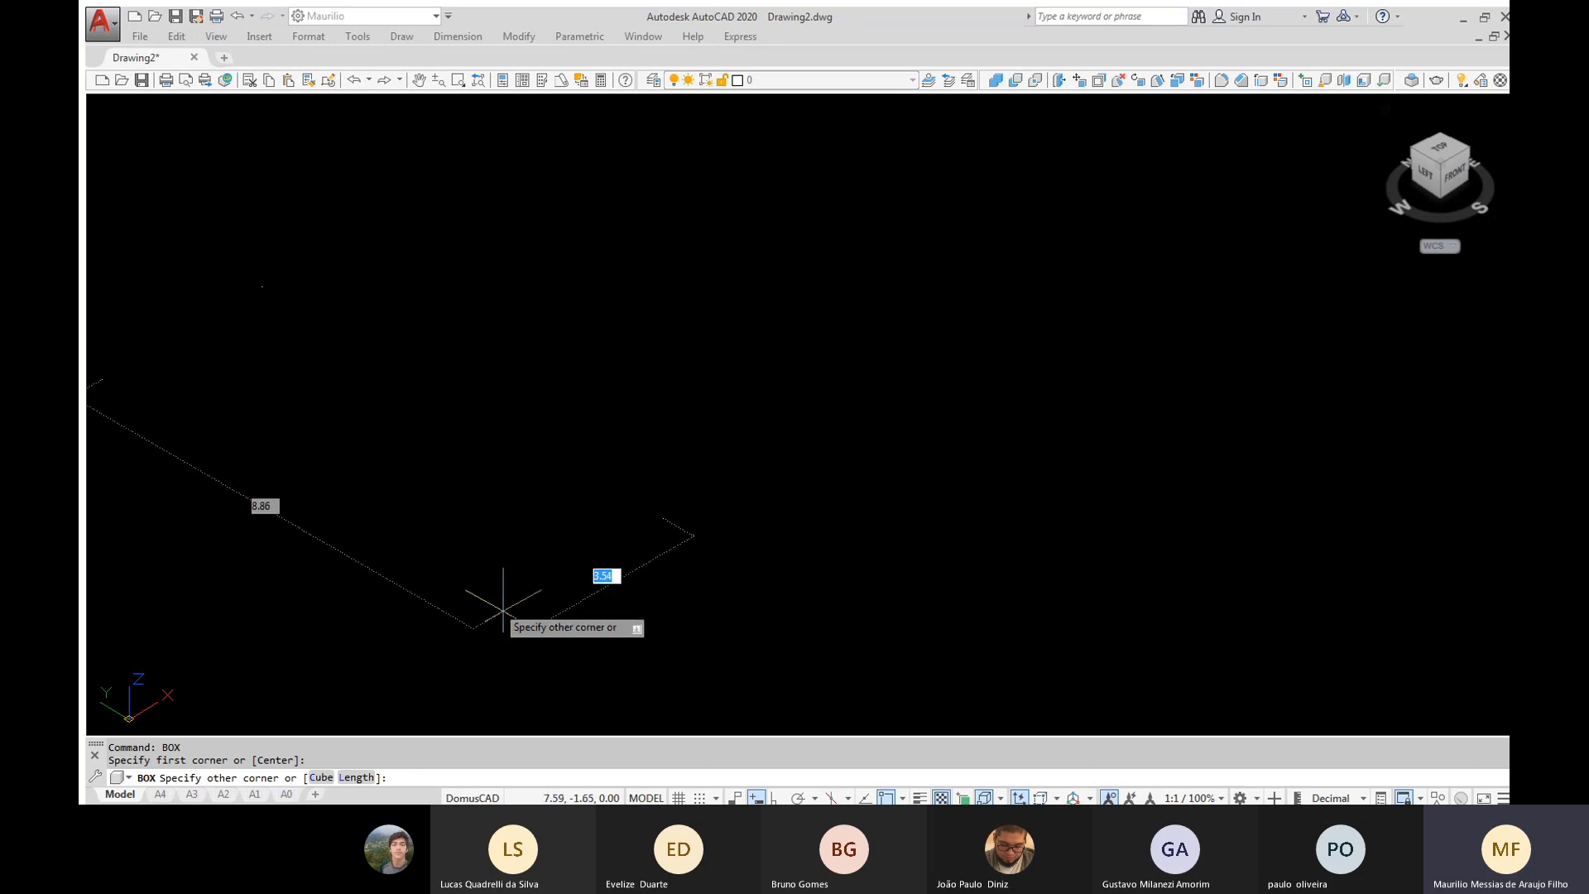
pyautogui.click(503, 610)
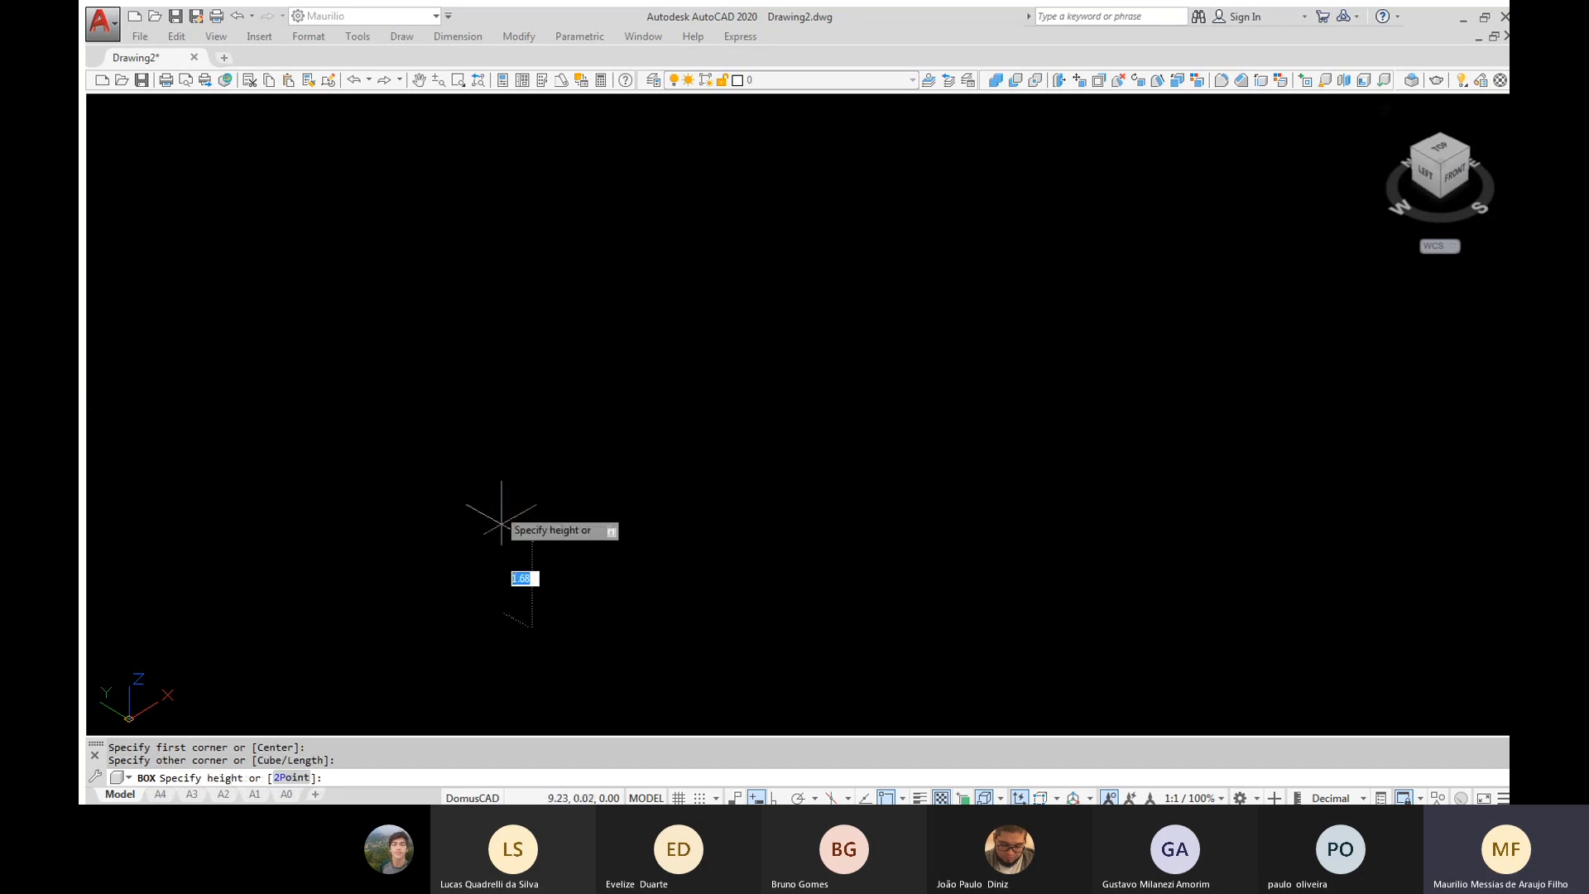
pyautogui.click(510, 454)
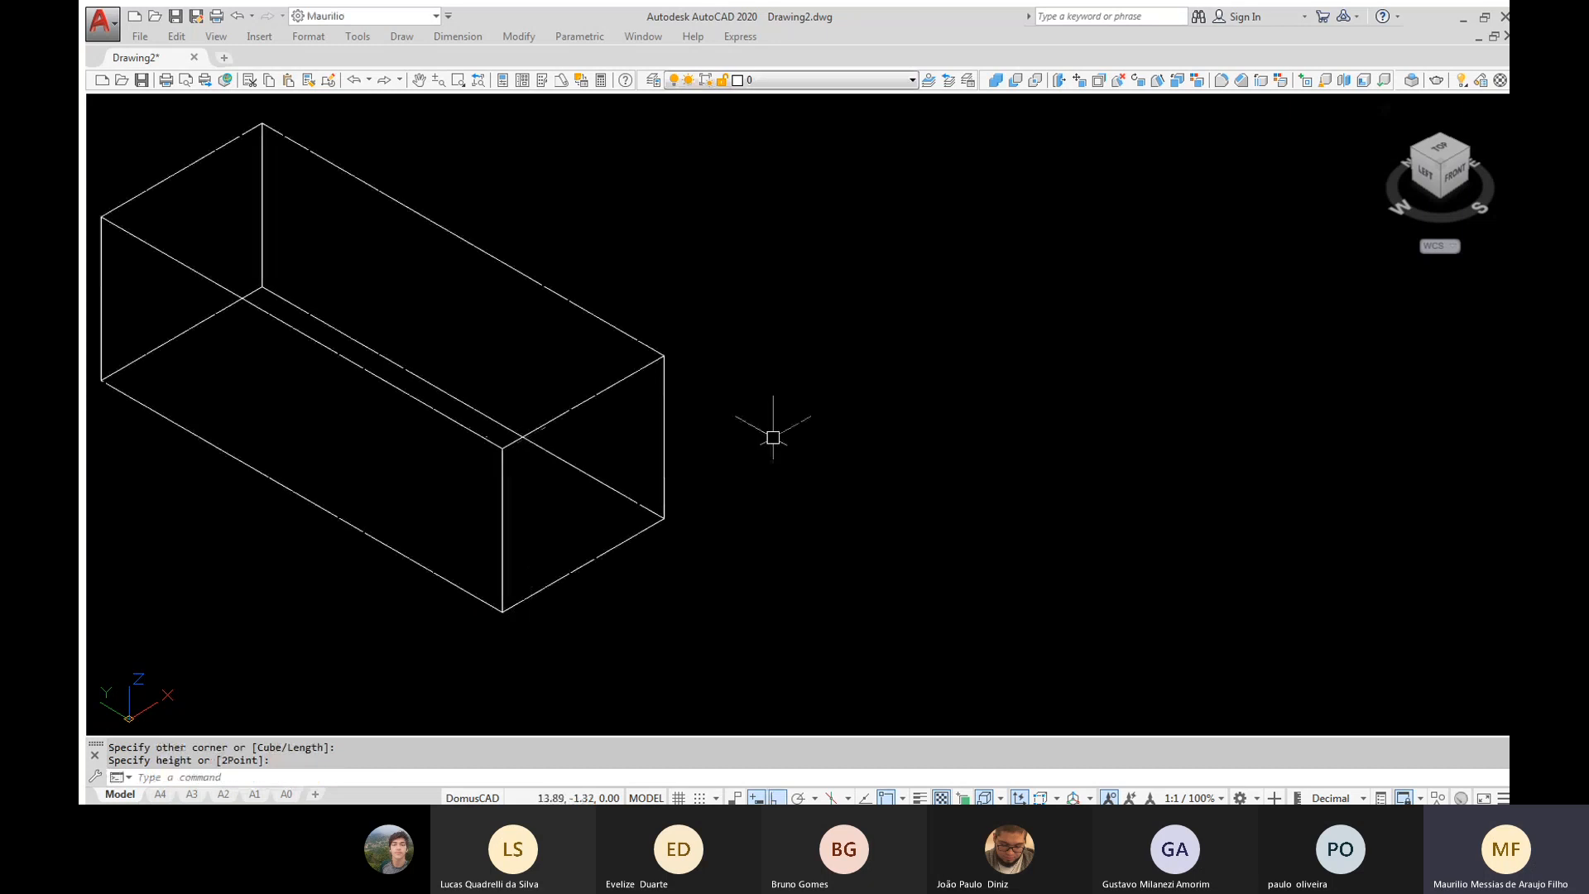
# Orbit around the wireframe box to view it from the front side, and return to the isometric view
pyautogui.moveTo(964, 432)
pyautogui.mouseDown(button='middle')
pyautogui.moveTo(1175, 439)
pyautogui.moveTo(1174, 478)
pyautogui.mouseUp(button='middle')
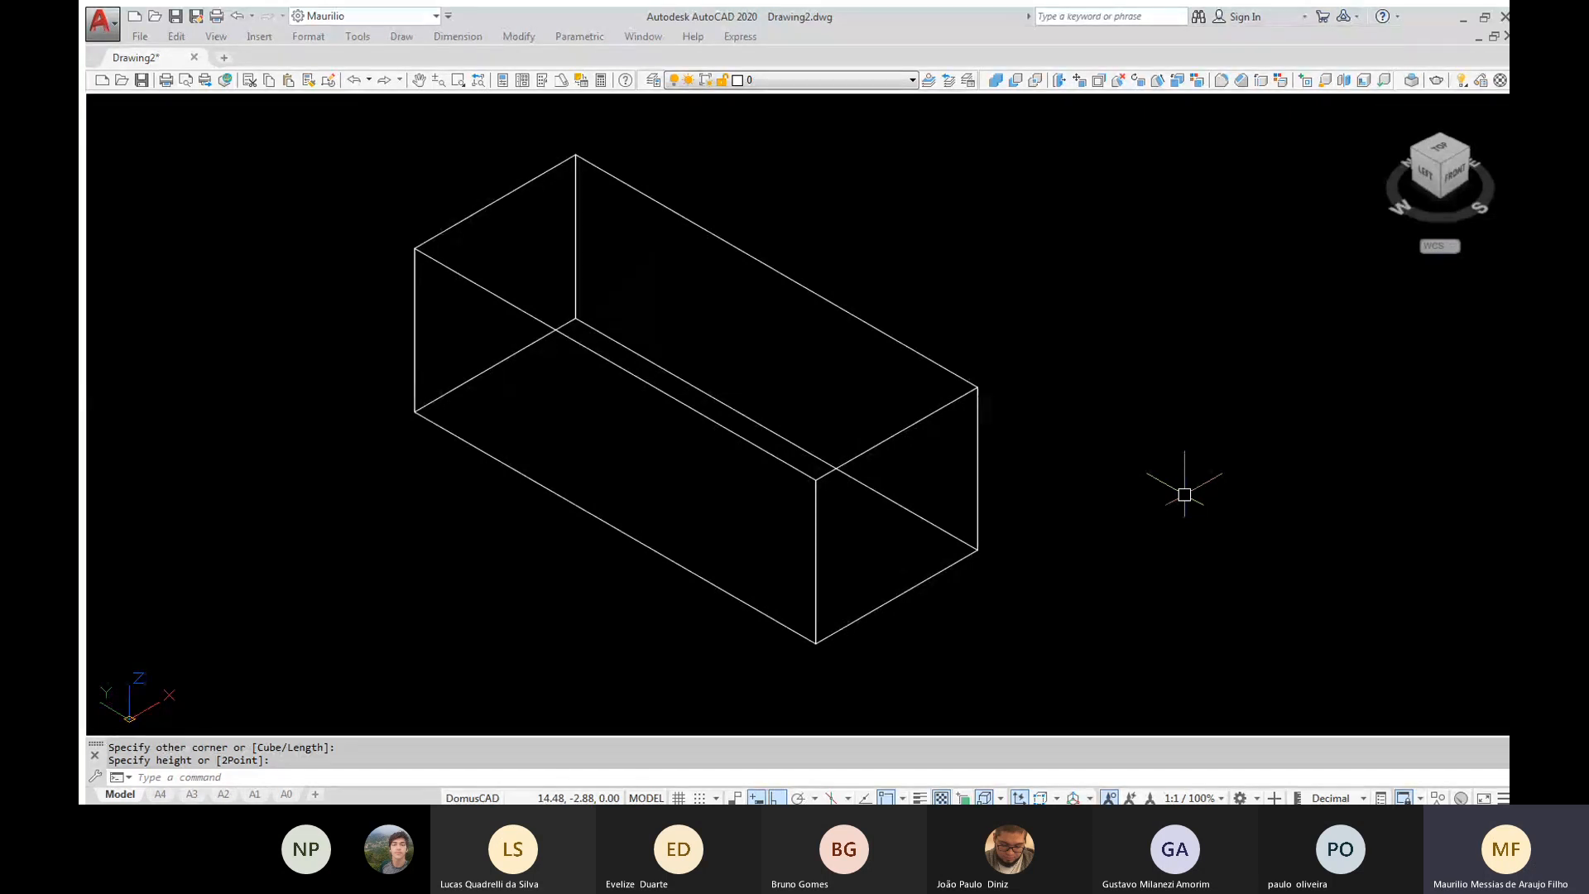
pyautogui.keyDown('shift'); pyautogui.moveTo(1184, 494); pyautogui.dragTo(1087, 354, button='middle'); pyautogui.keyUp('shift')
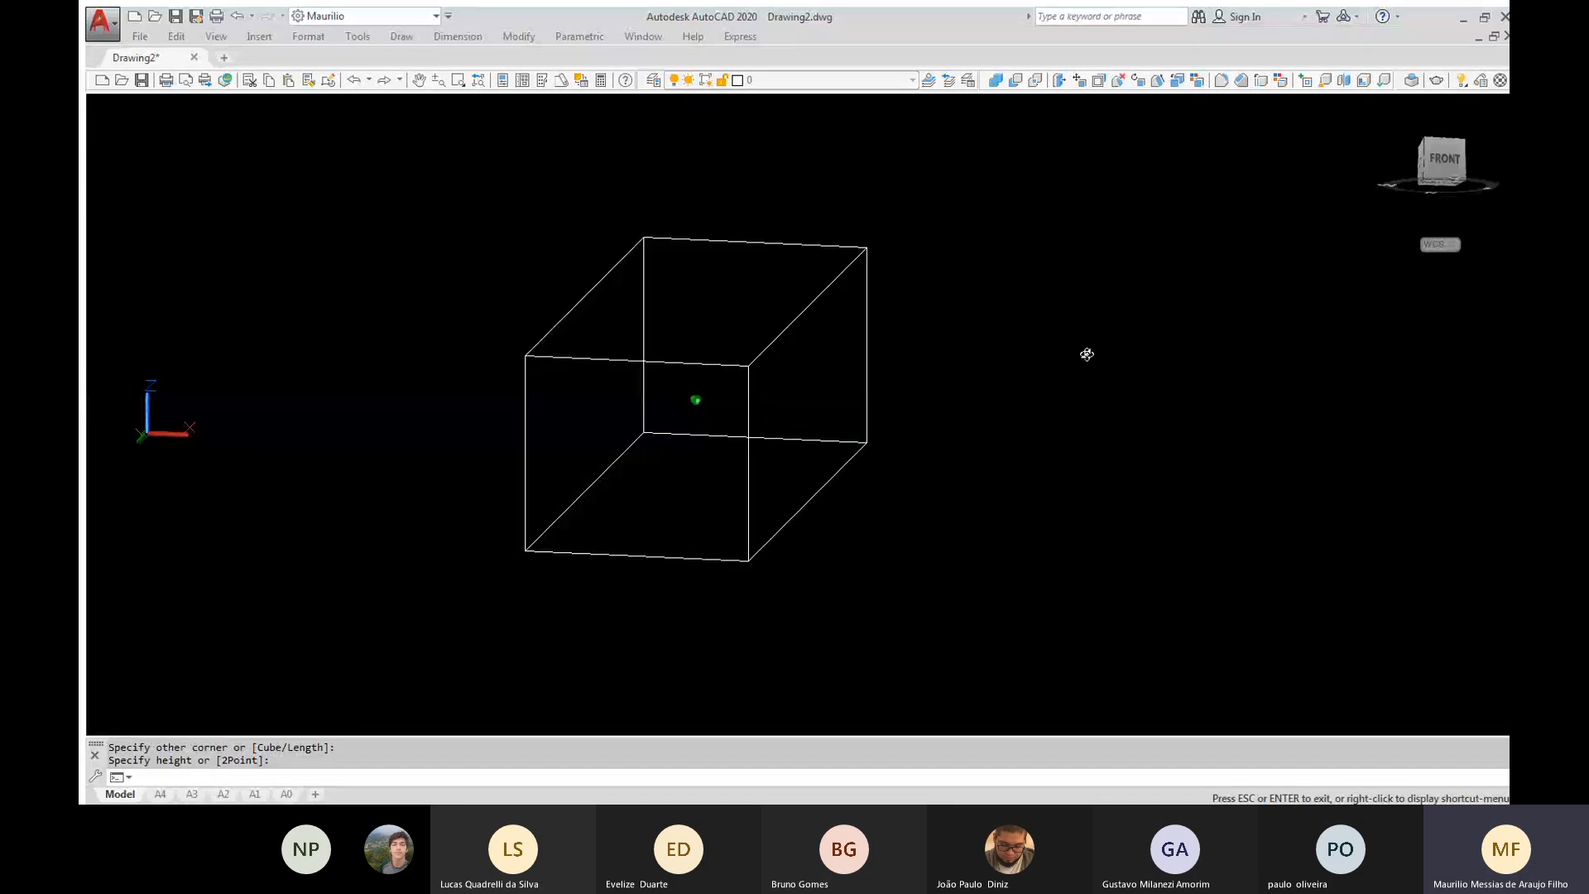
pyautogui.keyDown('shift'); pyautogui.moveTo(1086, 355); pyautogui.dragTo(1112, 466, button='middle'); pyautogui.keyUp('shift')
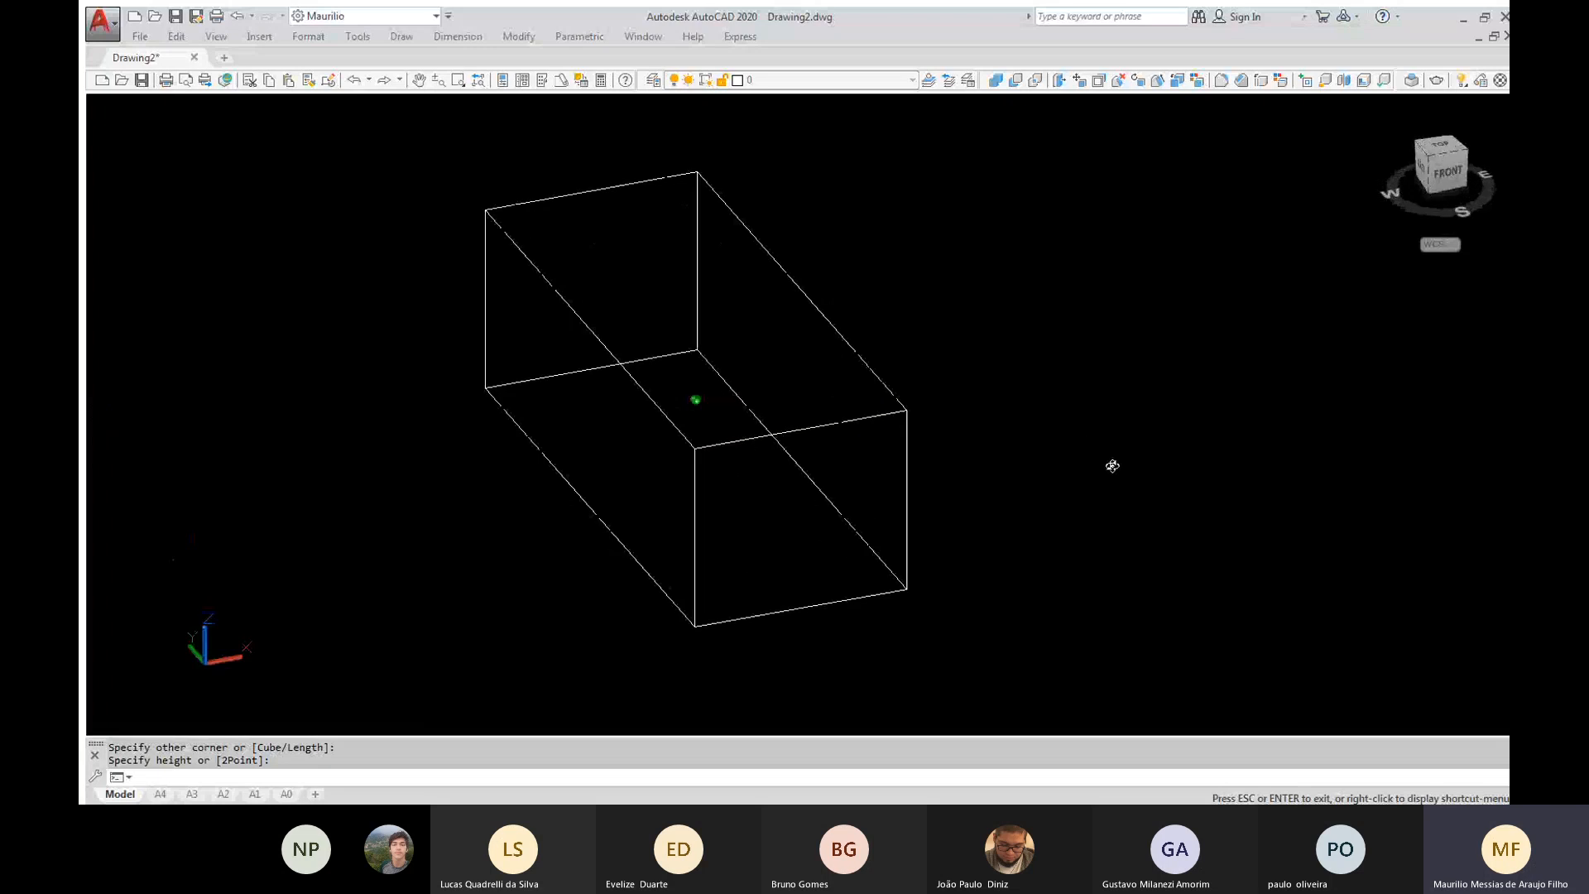
pyautogui.keyDown('shift'); pyautogui.moveTo(1112, 466); pyautogui.dragTo(1134, 534, button='middle'); pyautogui.keyUp('shift')
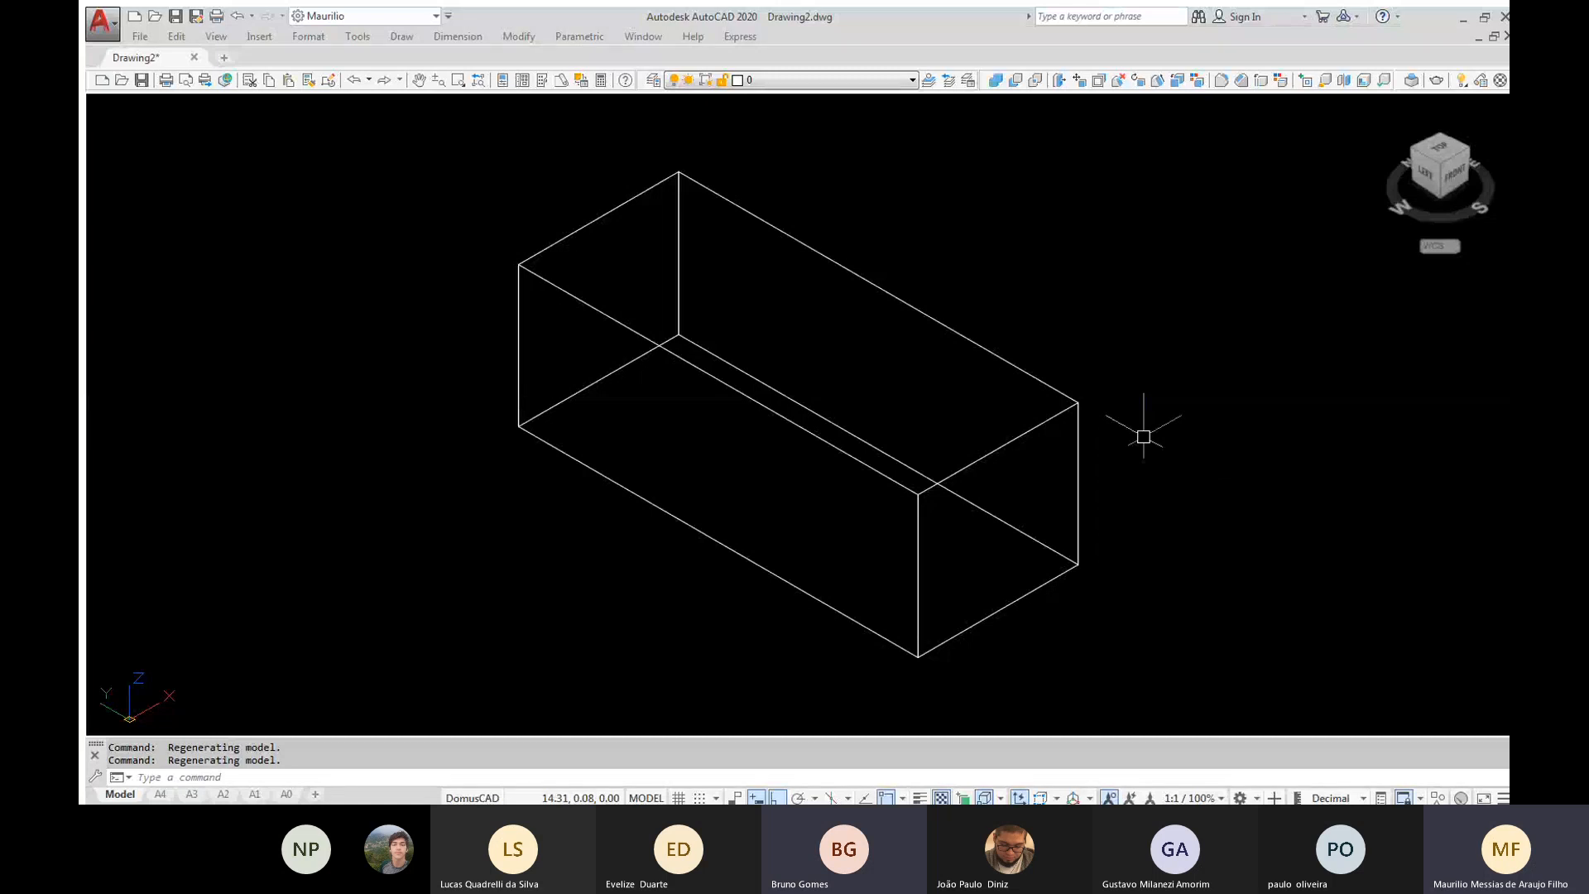
# Show the Modeling toolbar again and move it lower in the drawing area, over the box's upper corner
pyautogui.rightClick(1015, 80)
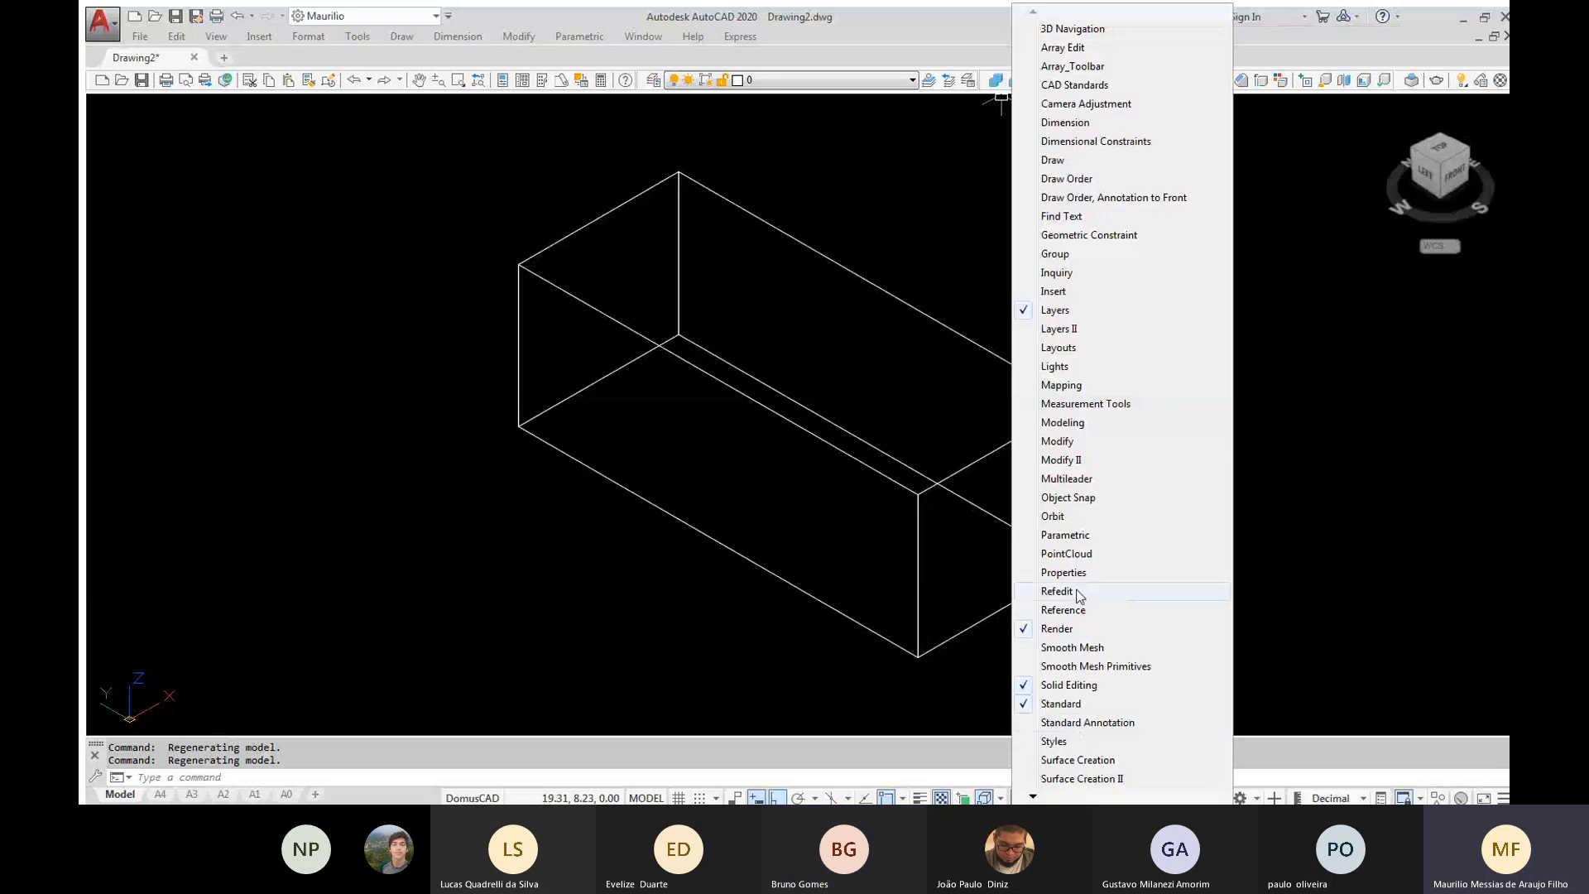
pyautogui.click(1065, 423)
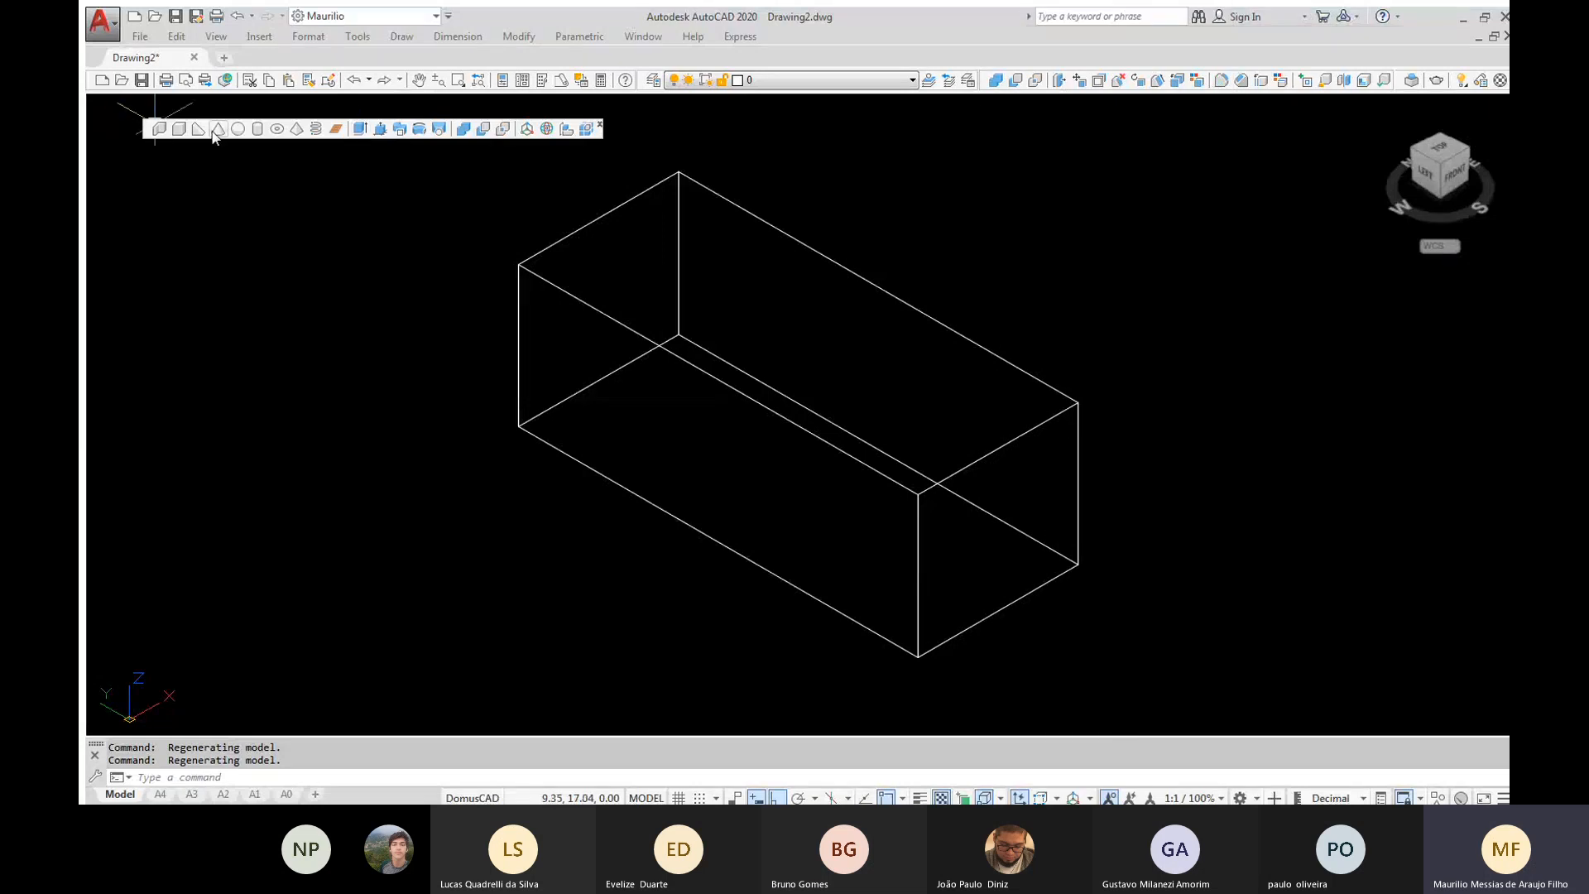
pyautogui.moveTo(213, 135); pyautogui.dragTo(273, 248)
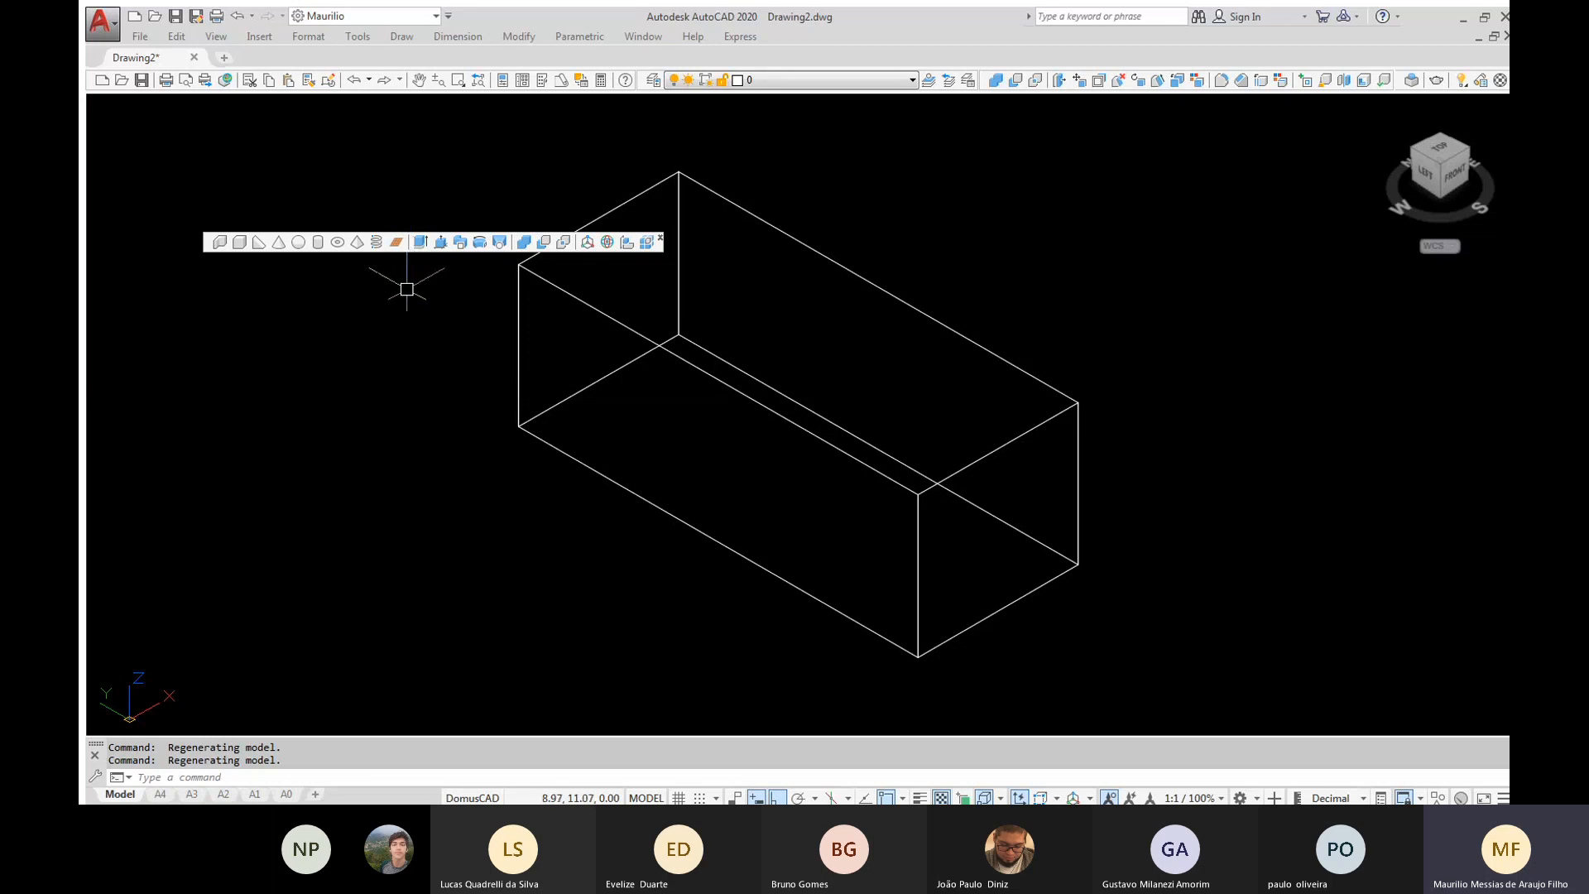
pyautogui.click(159, 212)
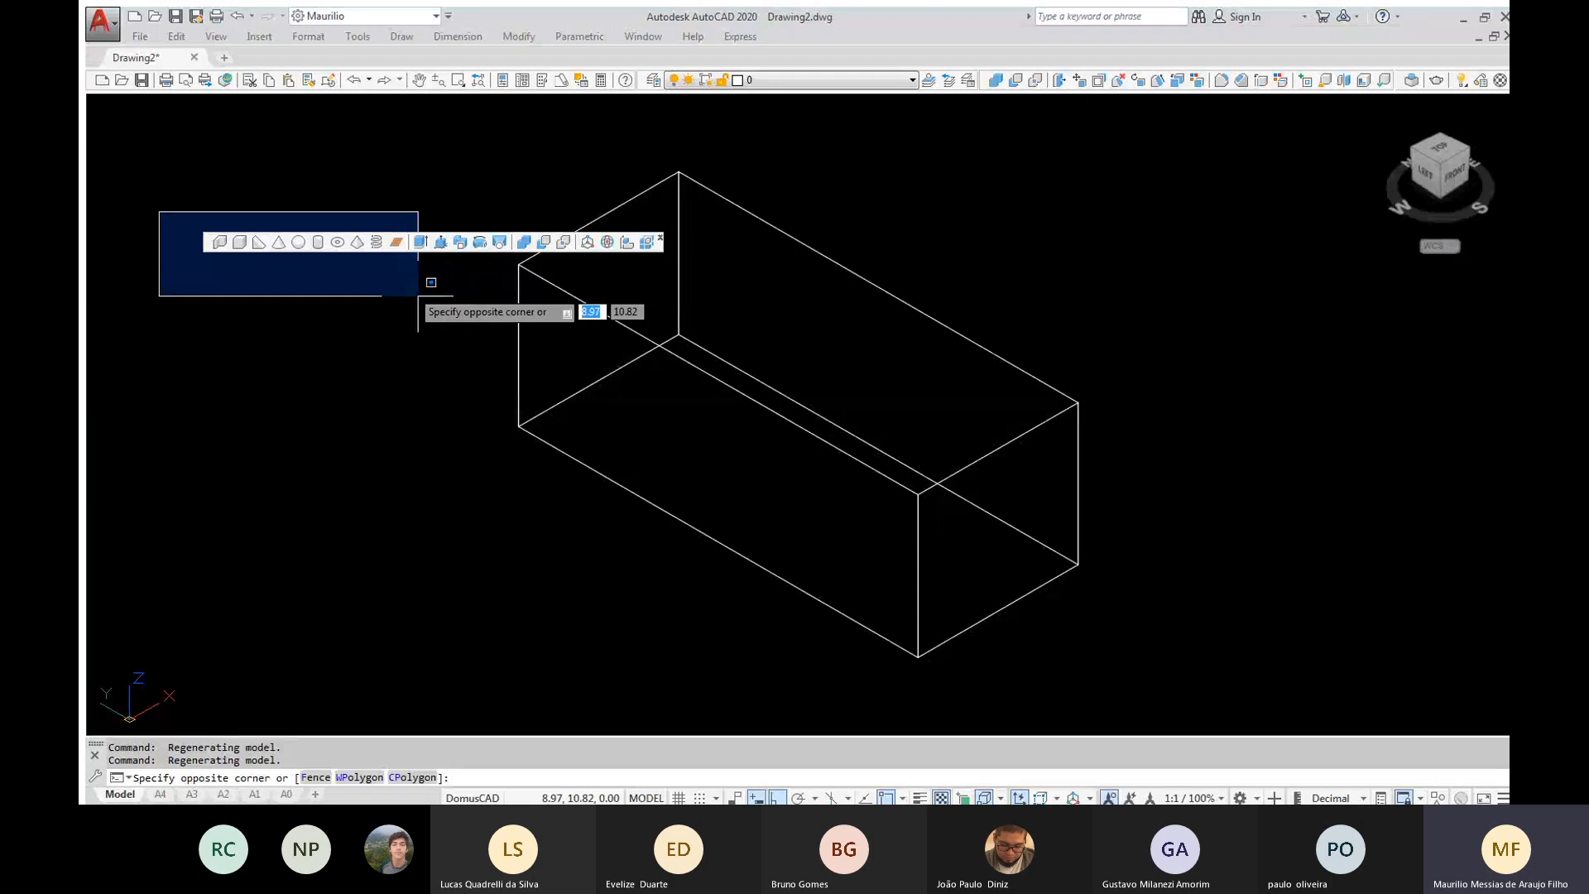
pyautogui.press('Escape')
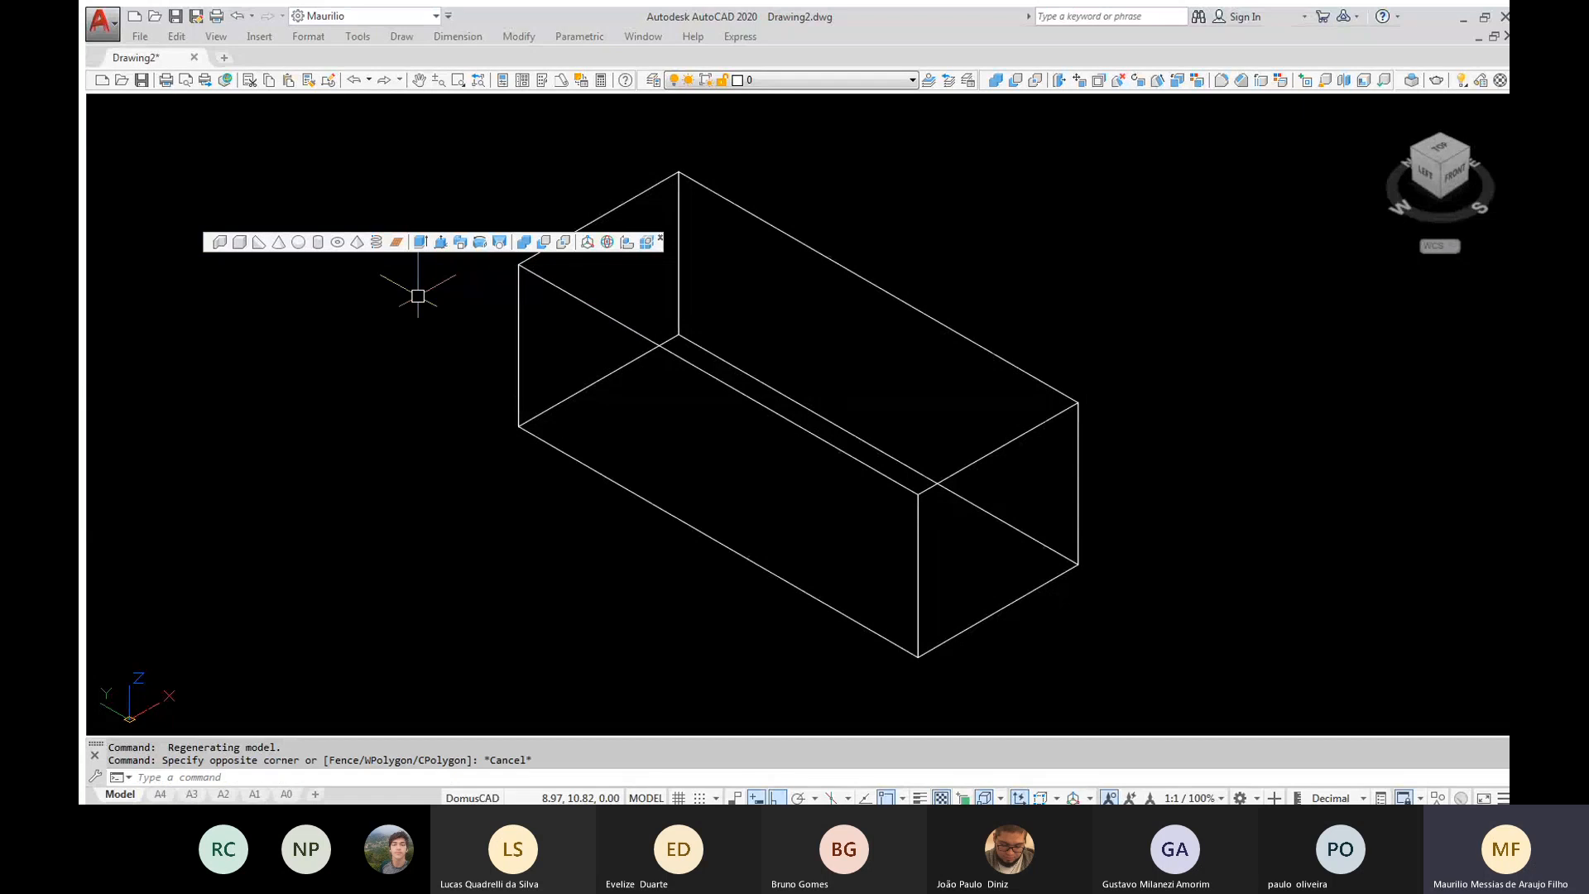
pyautogui.click(416, 212)
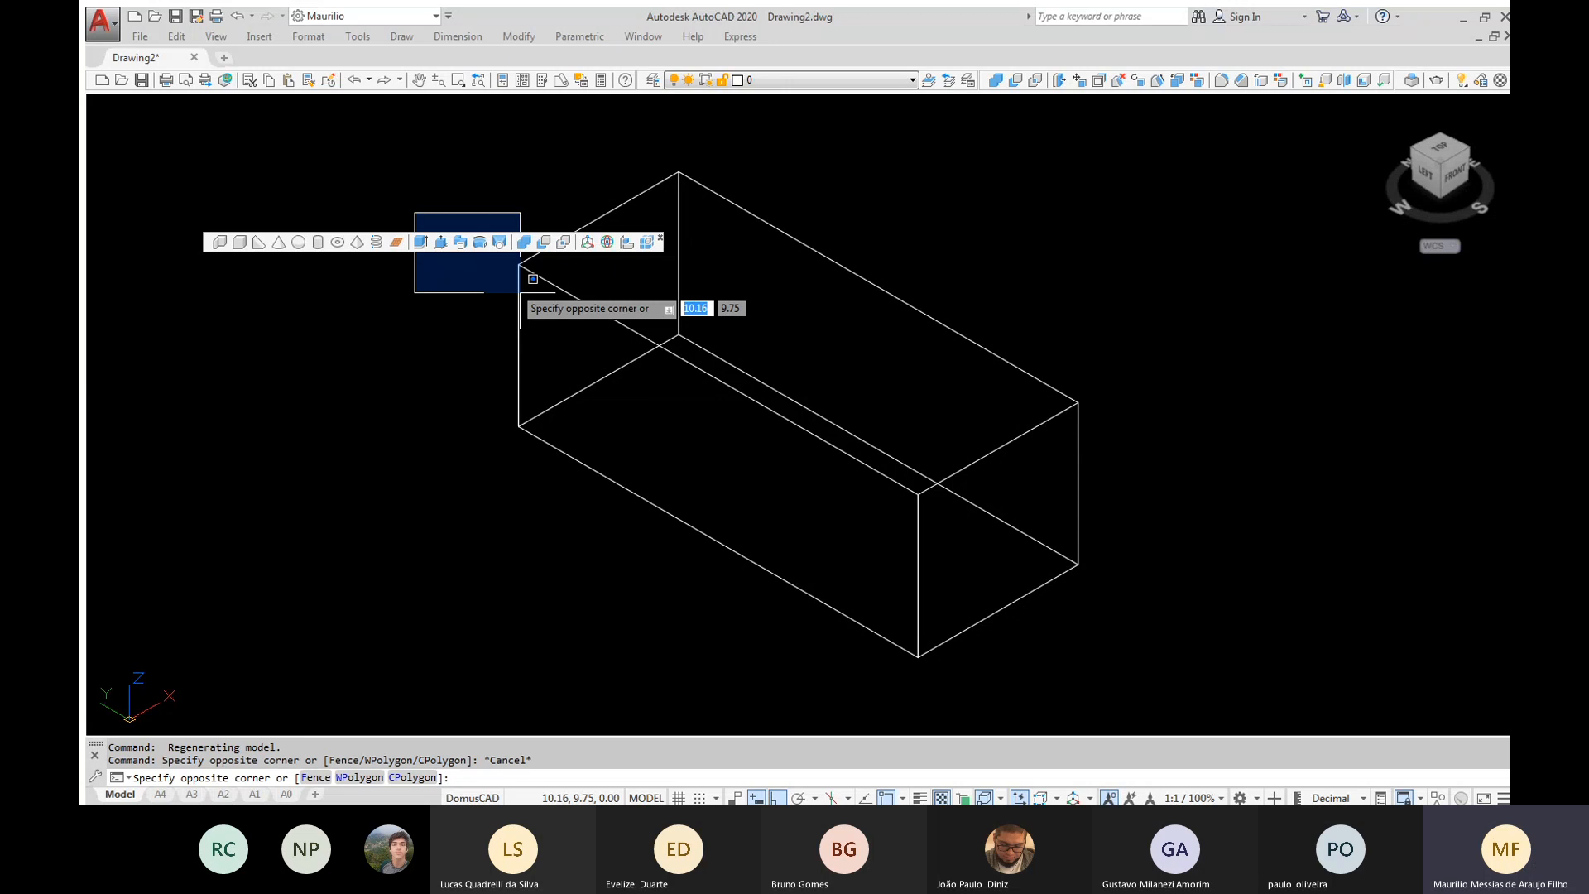
pyautogui.press('Escape')
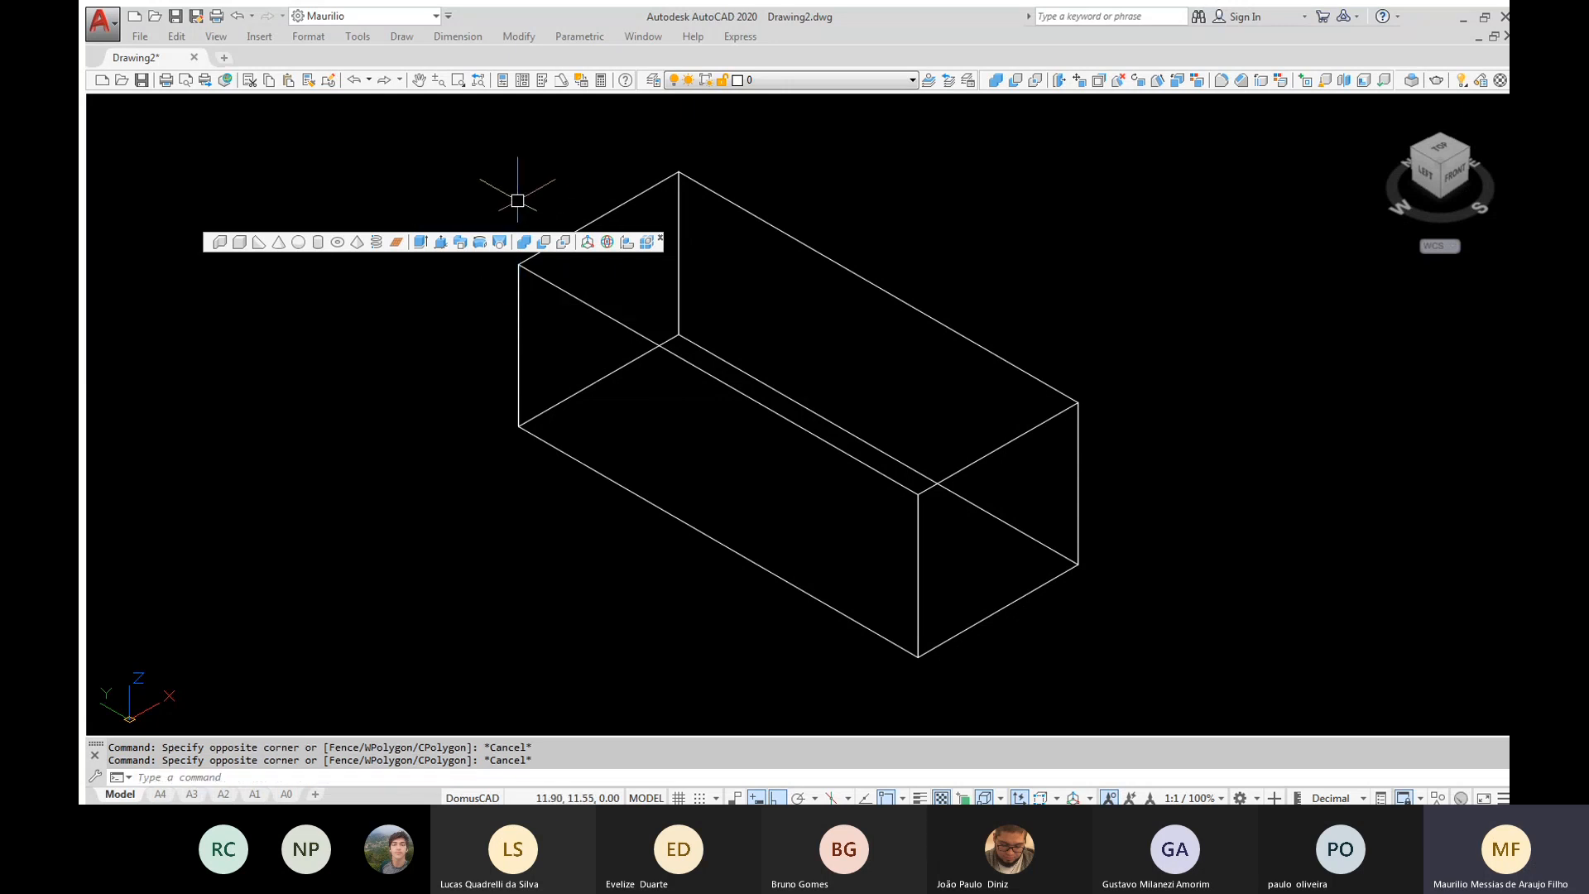
pyautogui.click(517, 200)
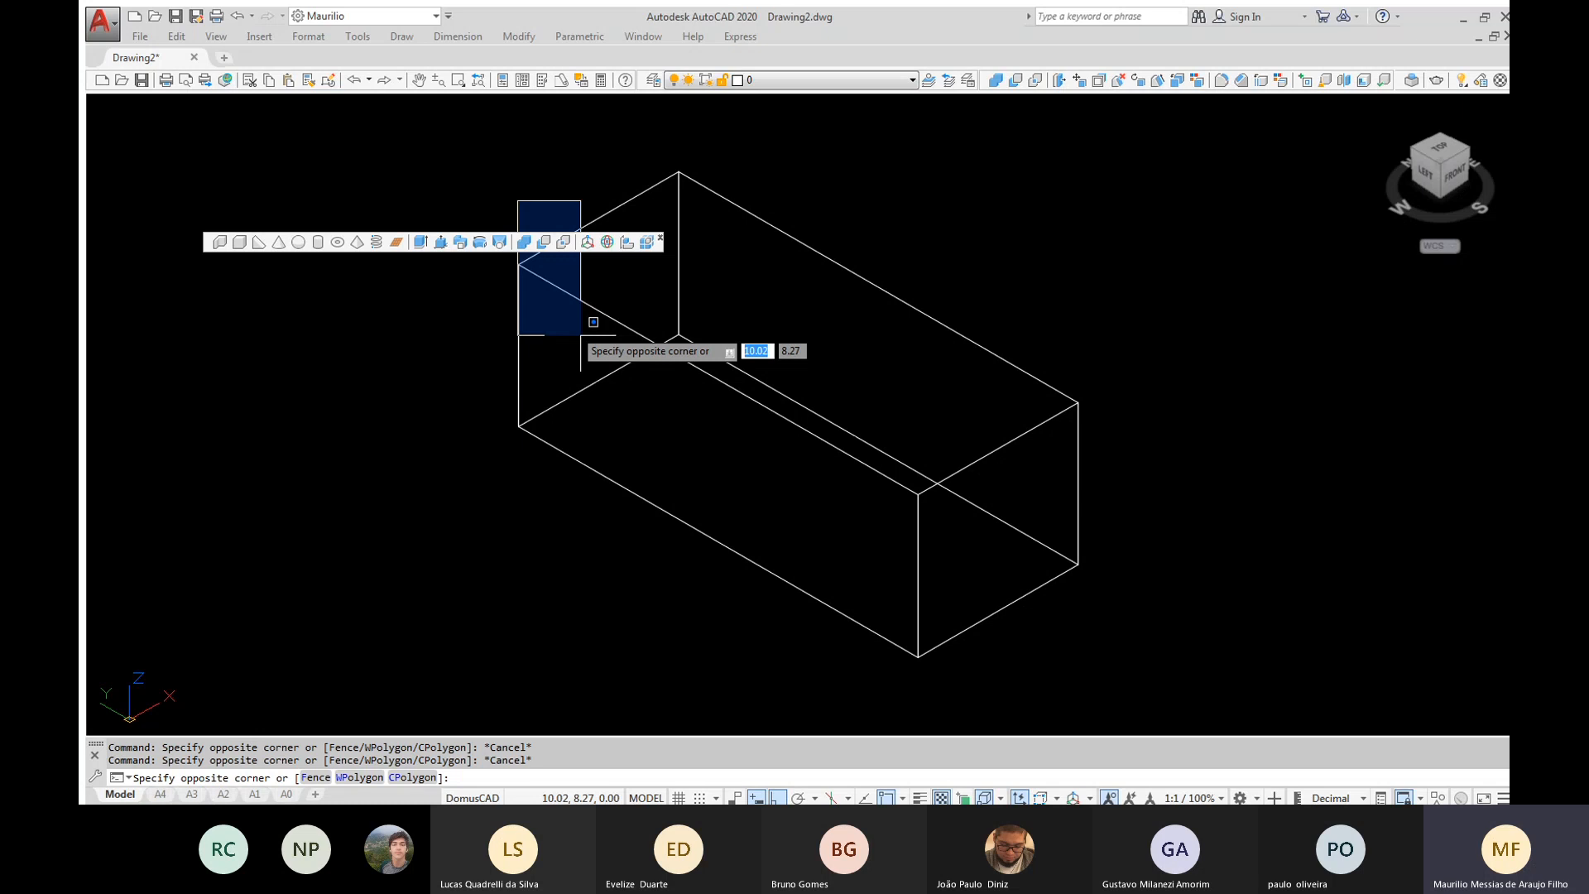
pyautogui.click(580, 335)
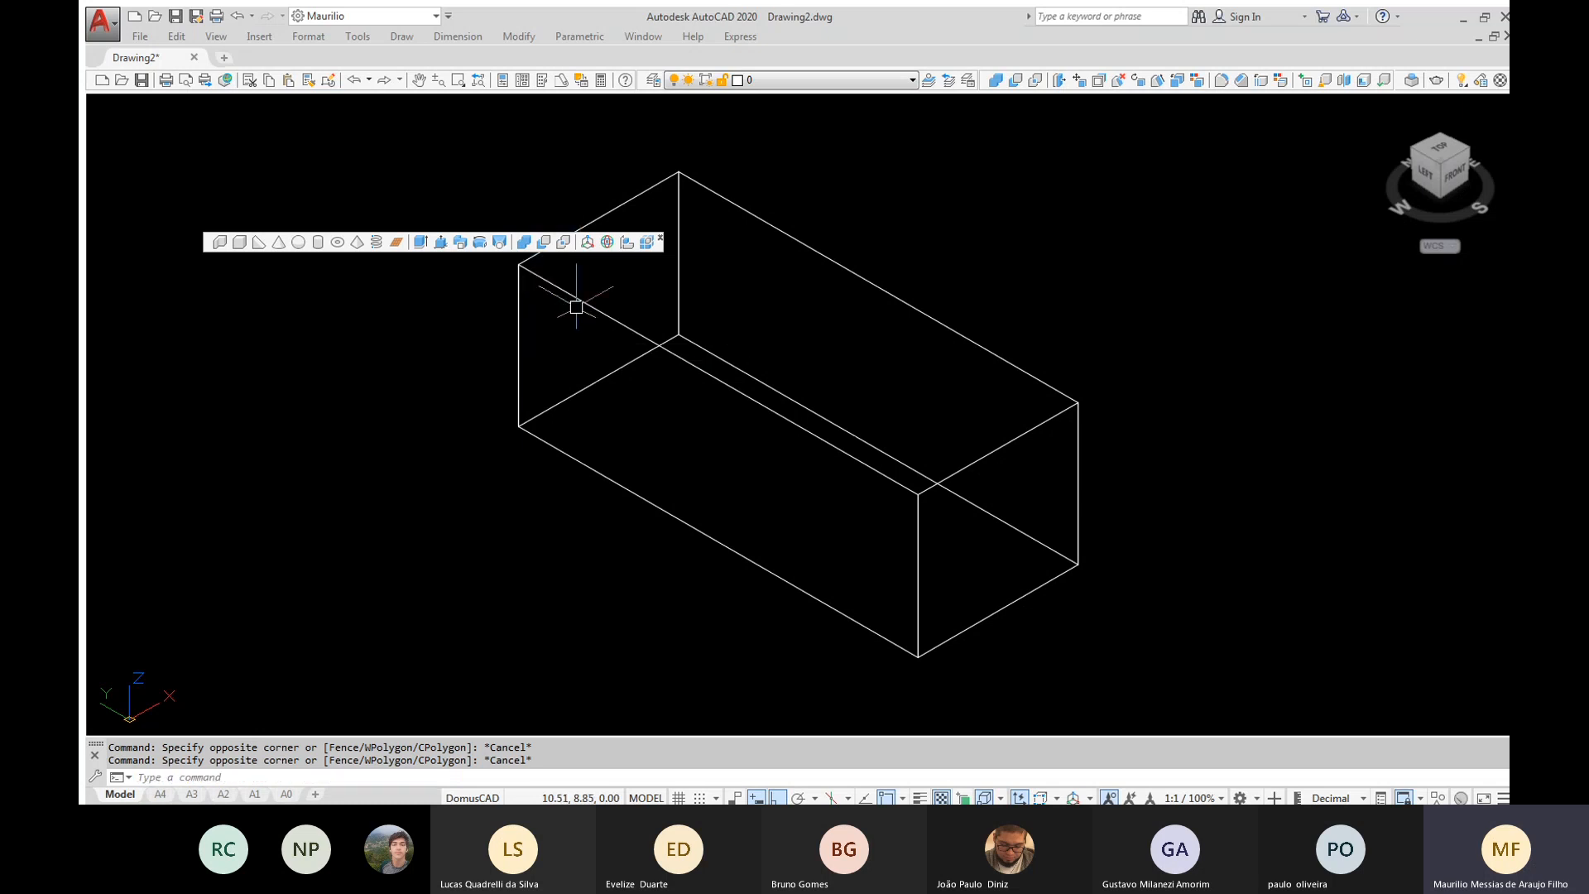
pyautogui.click(580, 197)
pyautogui.click(416, 218)
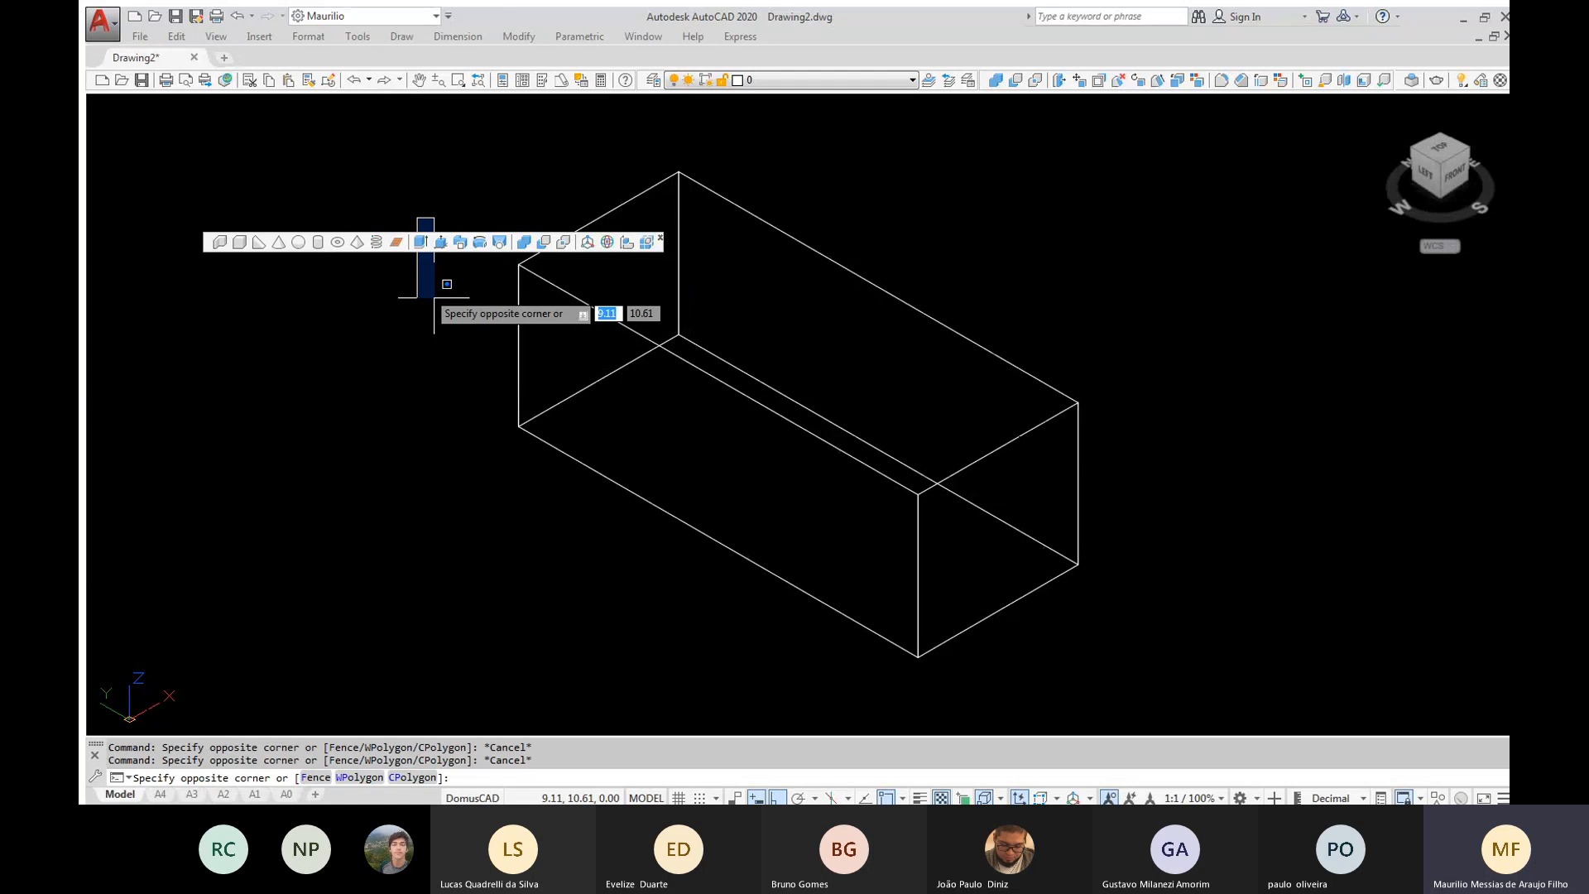
pyautogui.press('Escape')
pyautogui.press('Escape')
pyautogui.press('Escape')
# Draw a long, narrow freehand rectangle on the ground plane, beside the box's long side
pyautogui.write('rec')
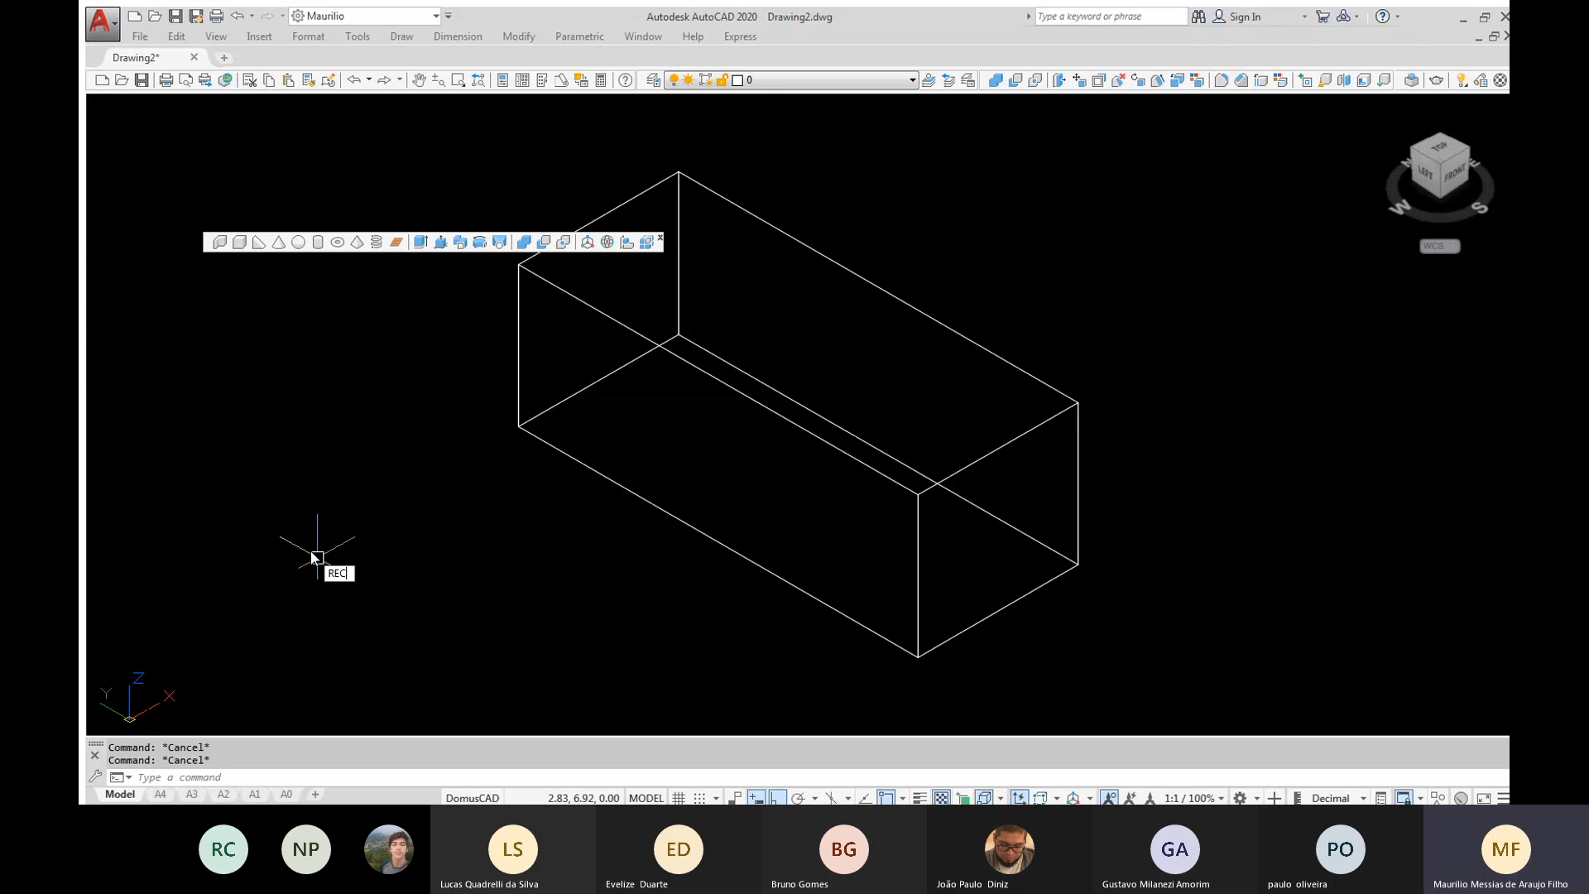
pyautogui.press('Return')
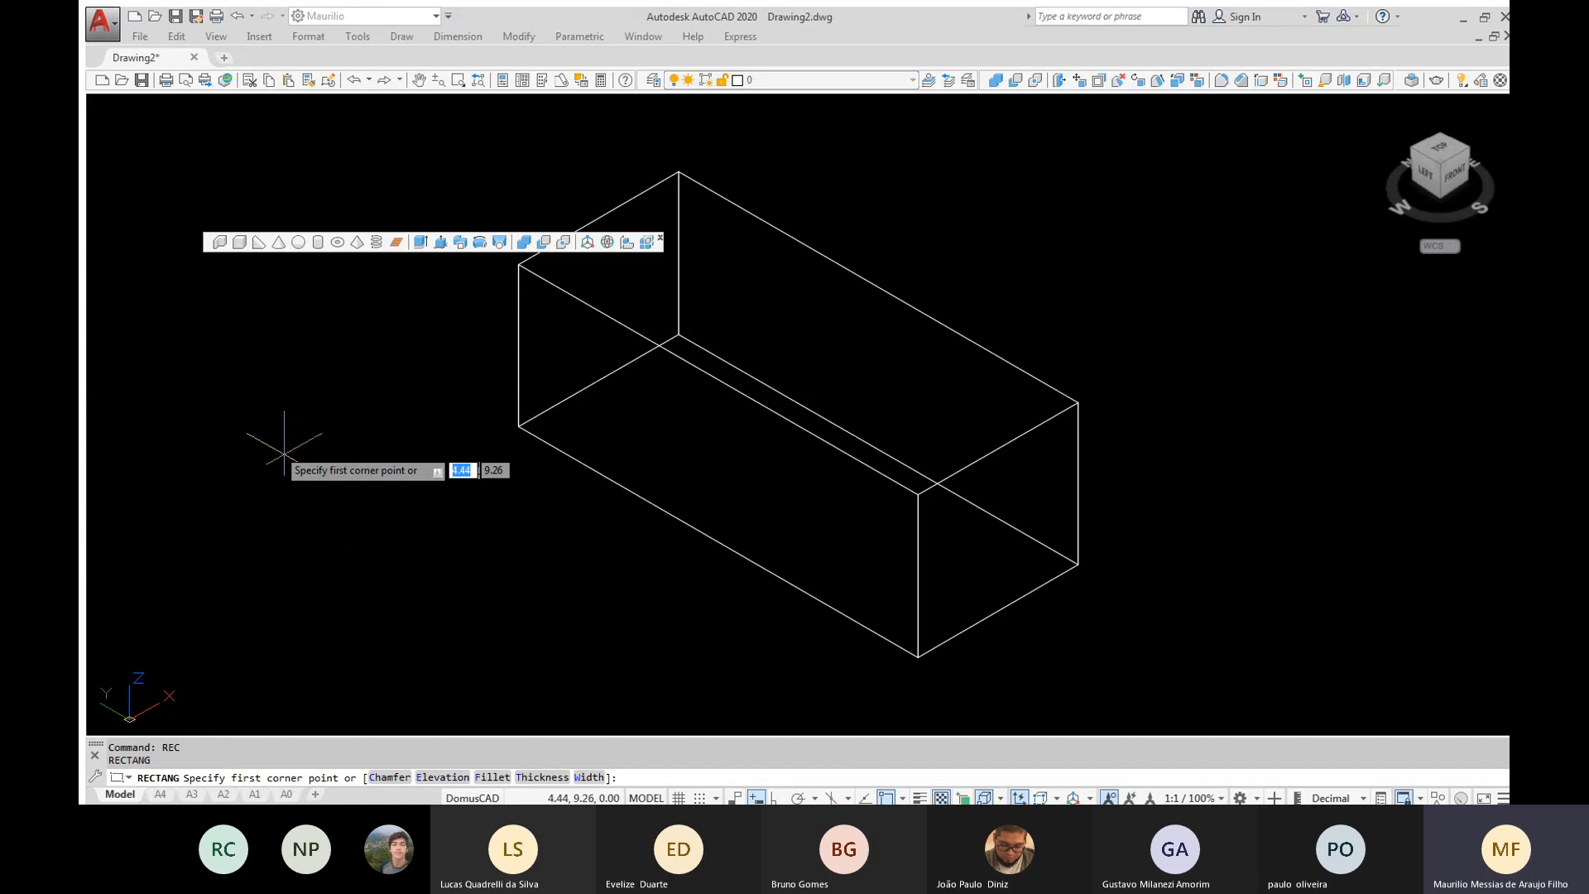
pyautogui.click(284, 455)
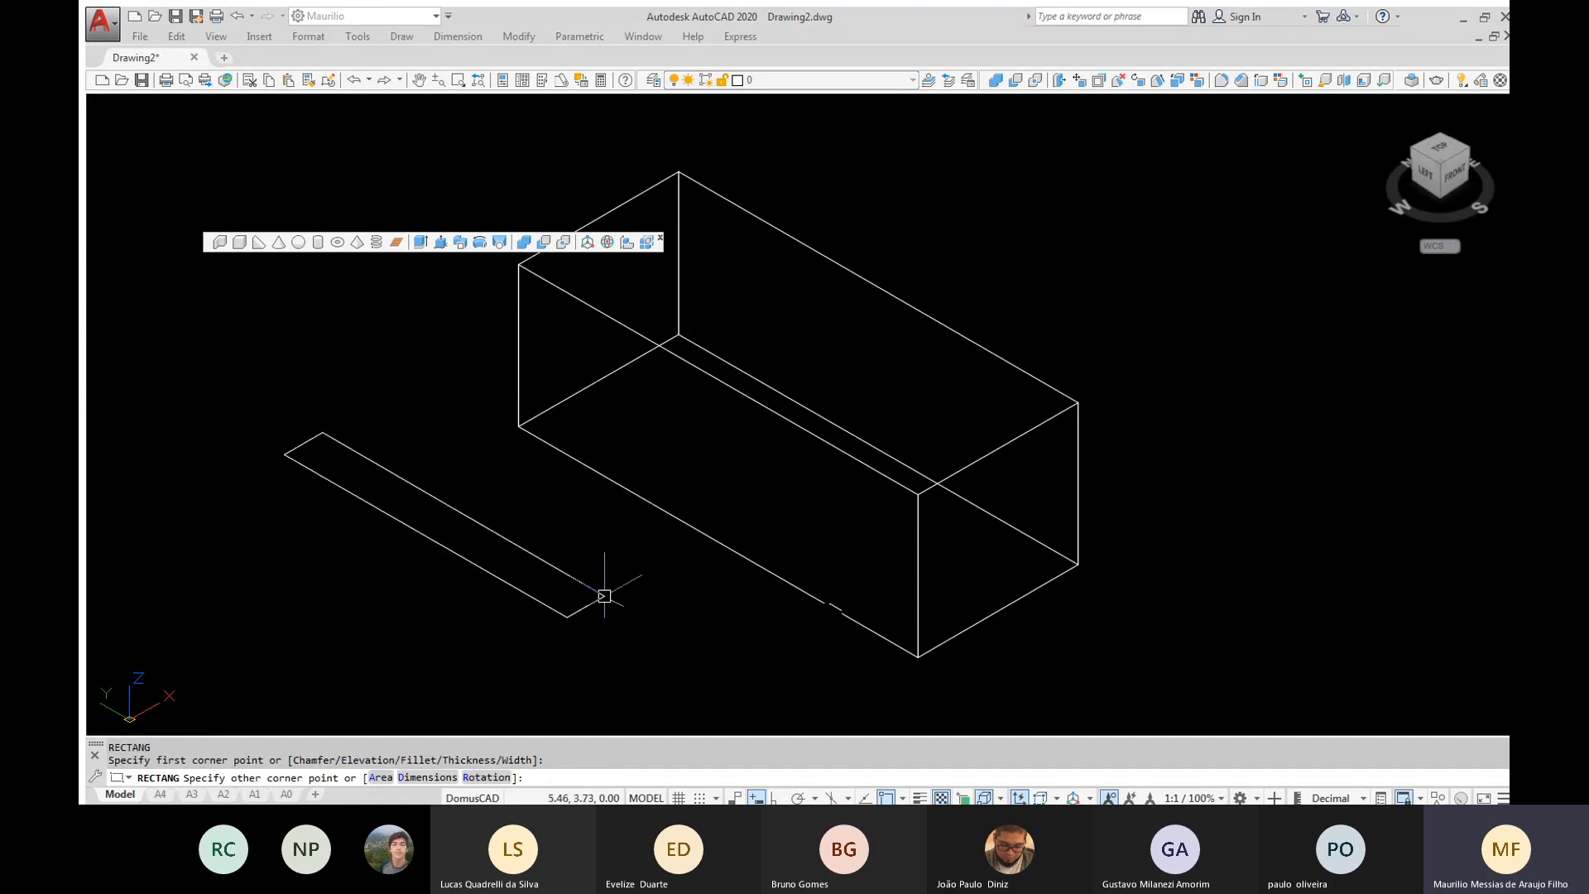
pyautogui.click(605, 596)
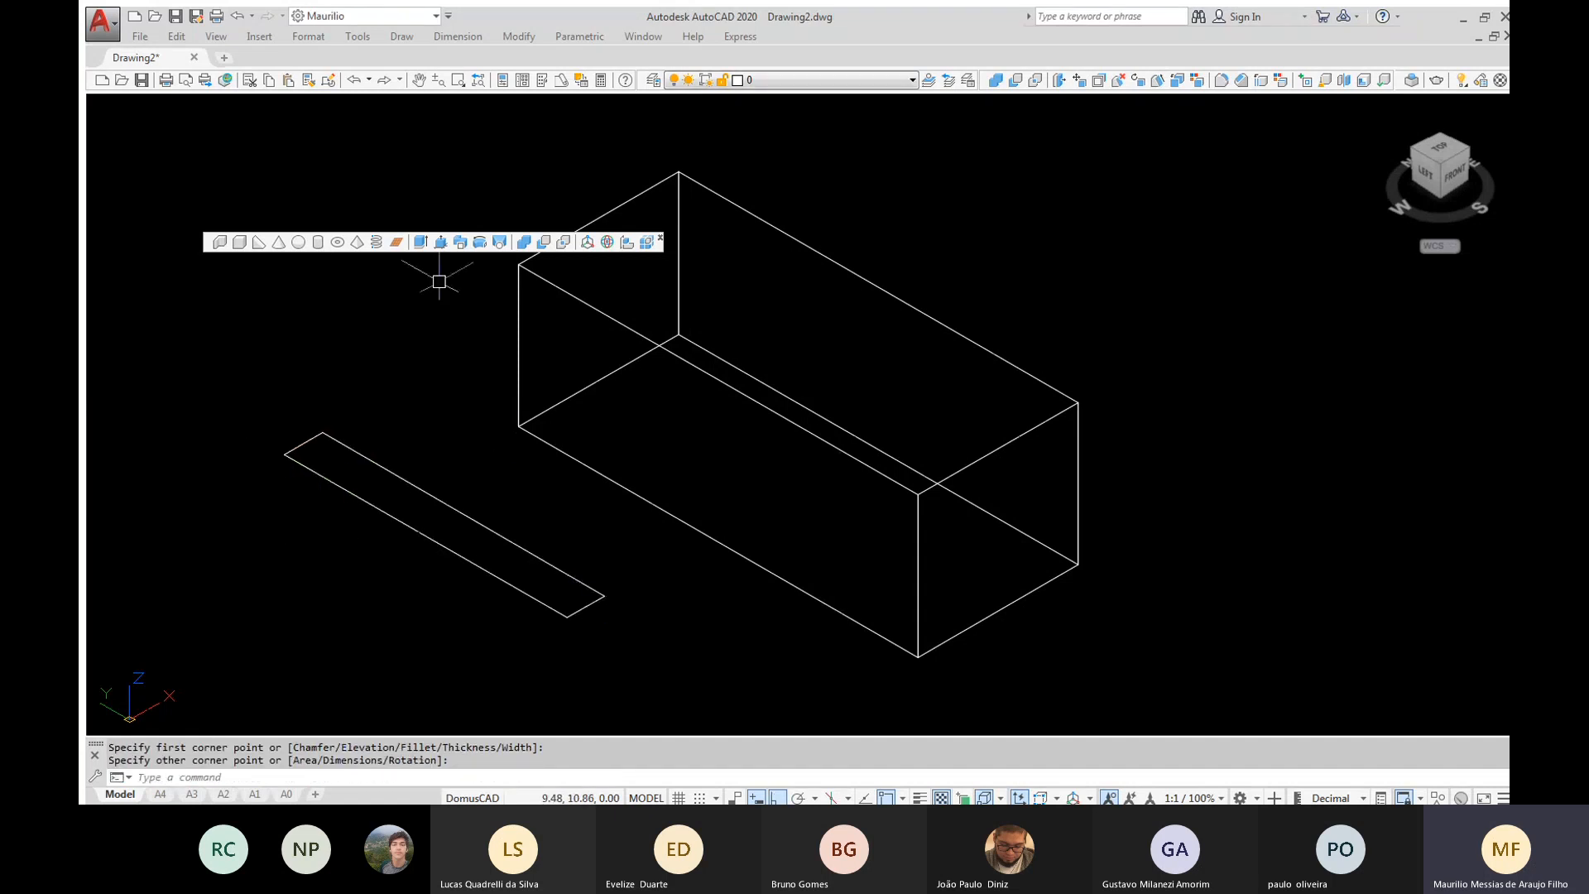
# Extrude the narrow rectangle upward to a height of about 3.66 units, and delete the resulting solid
pyautogui.click(421, 241)
pyautogui.click(374, 460)
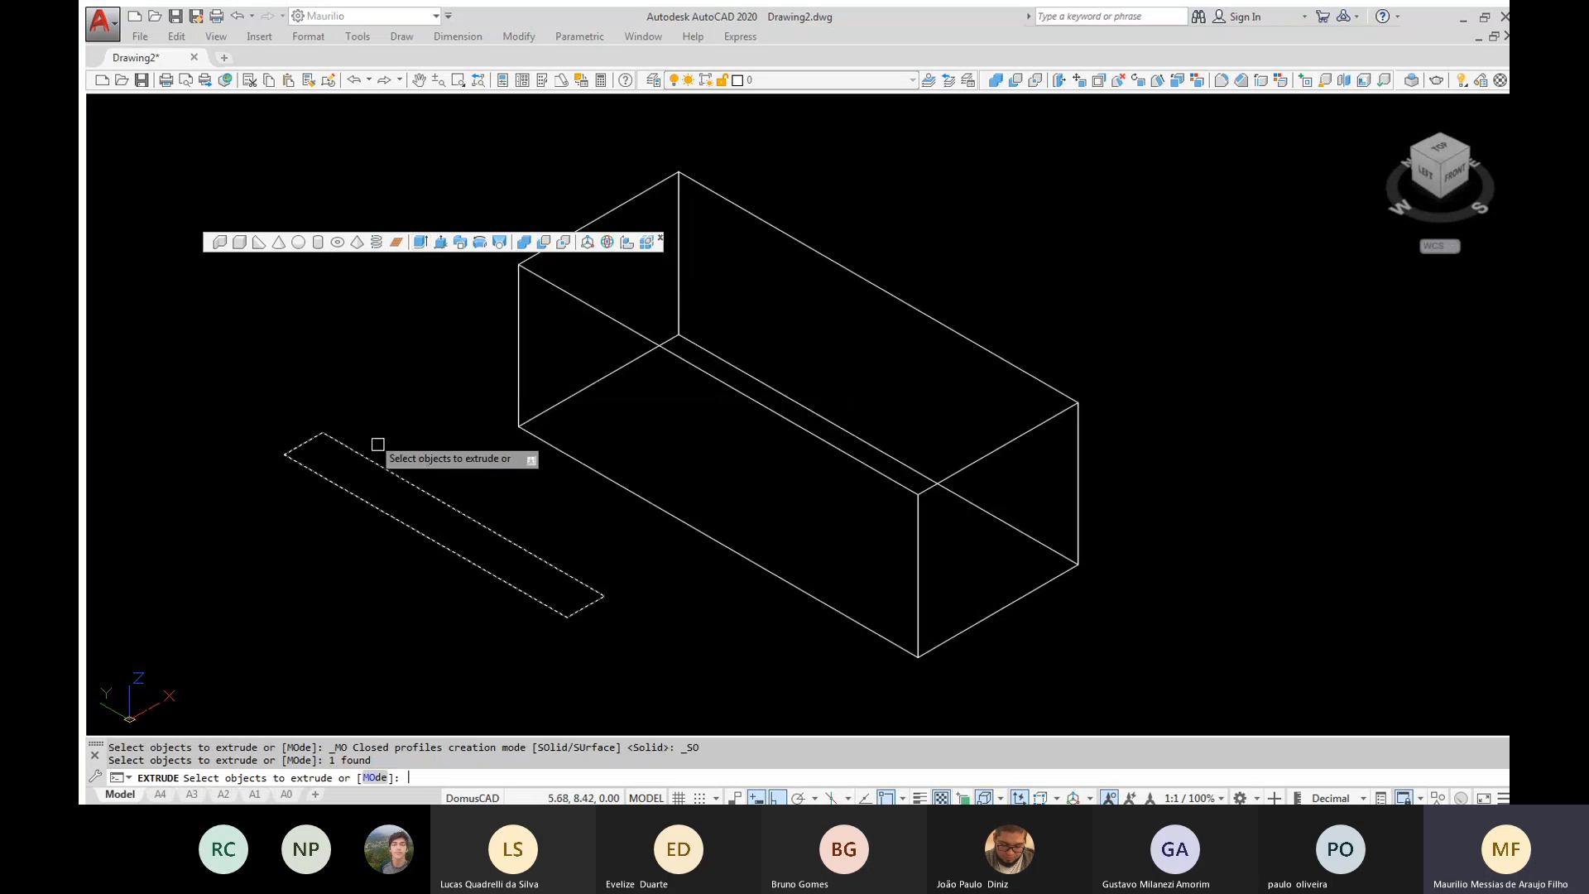
pyautogui.press('Return')
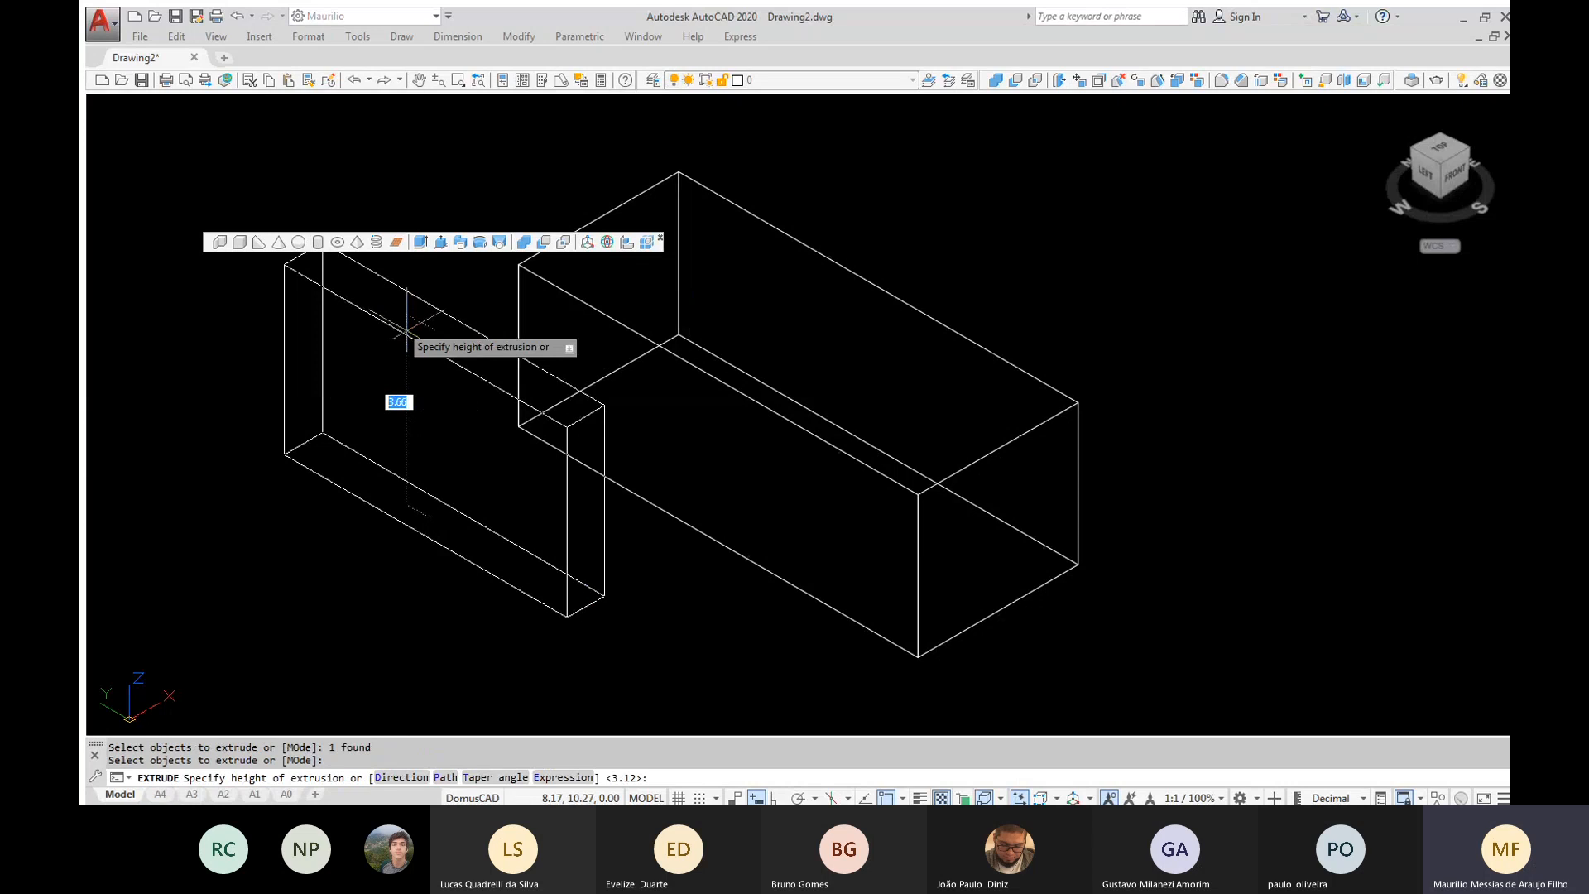
pyautogui.click(406, 331)
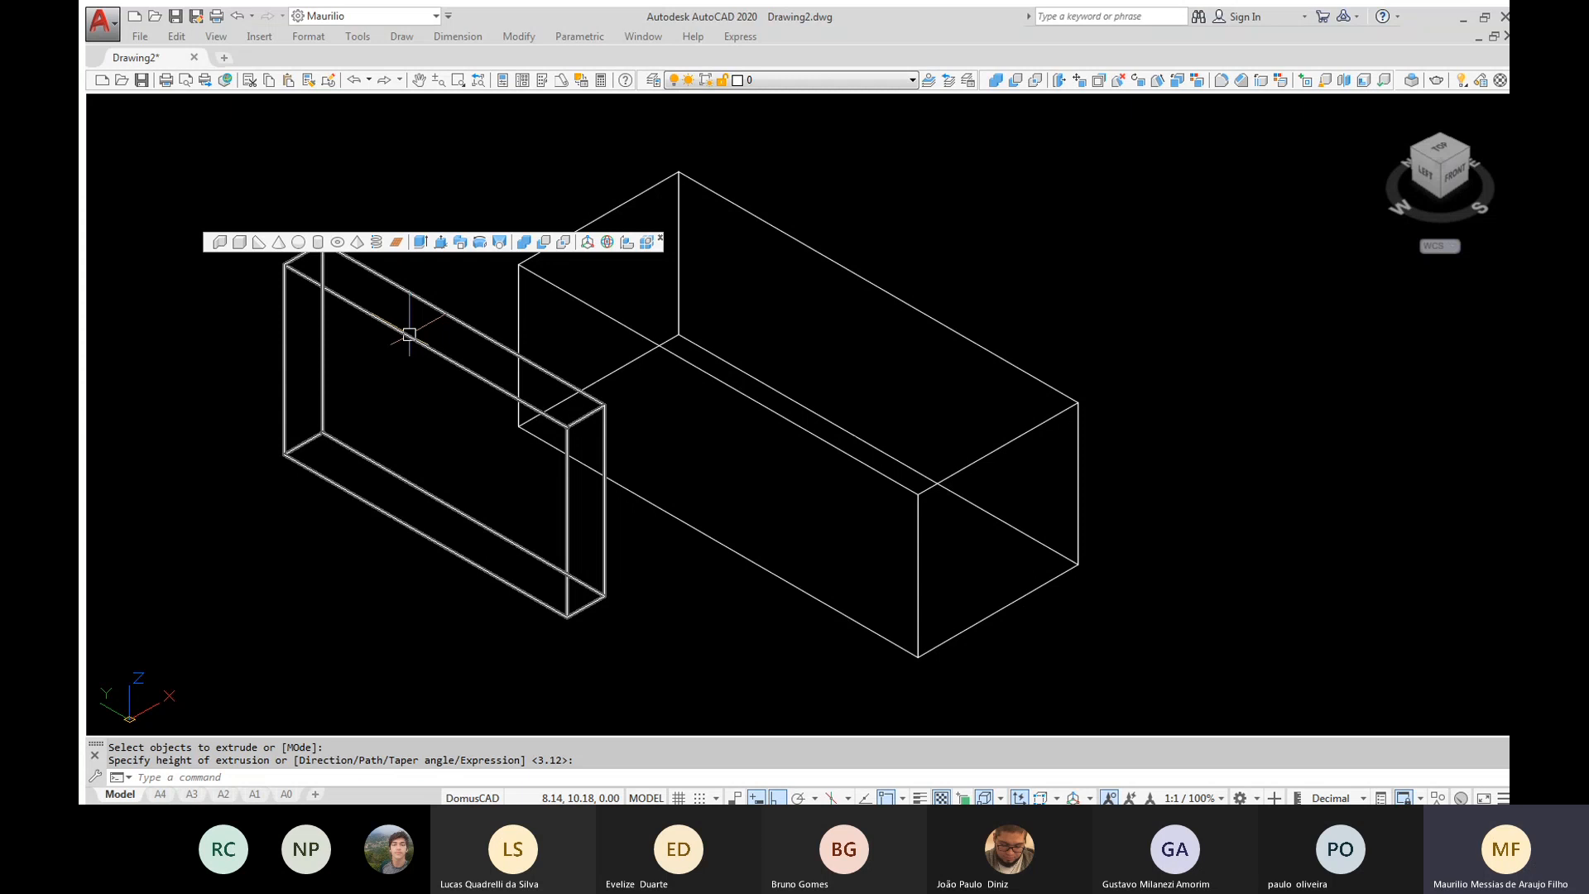
pyautogui.press('Delete')
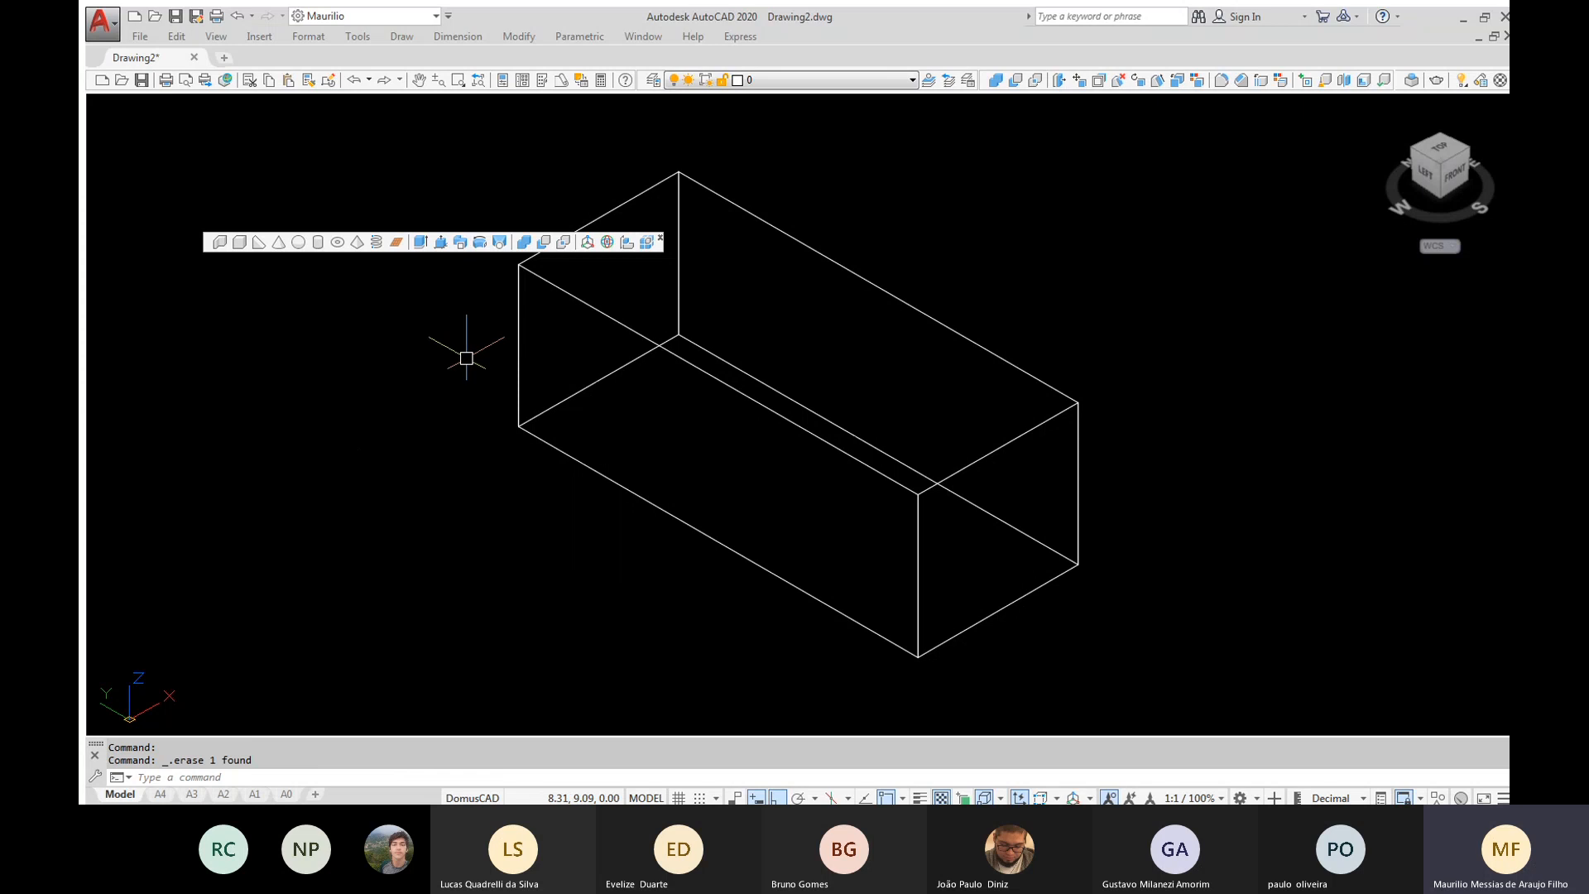
# Draw a second solid box in the free space beside the first one, setting its base and height freehand
pyautogui.scroll(-2, 579, 372)
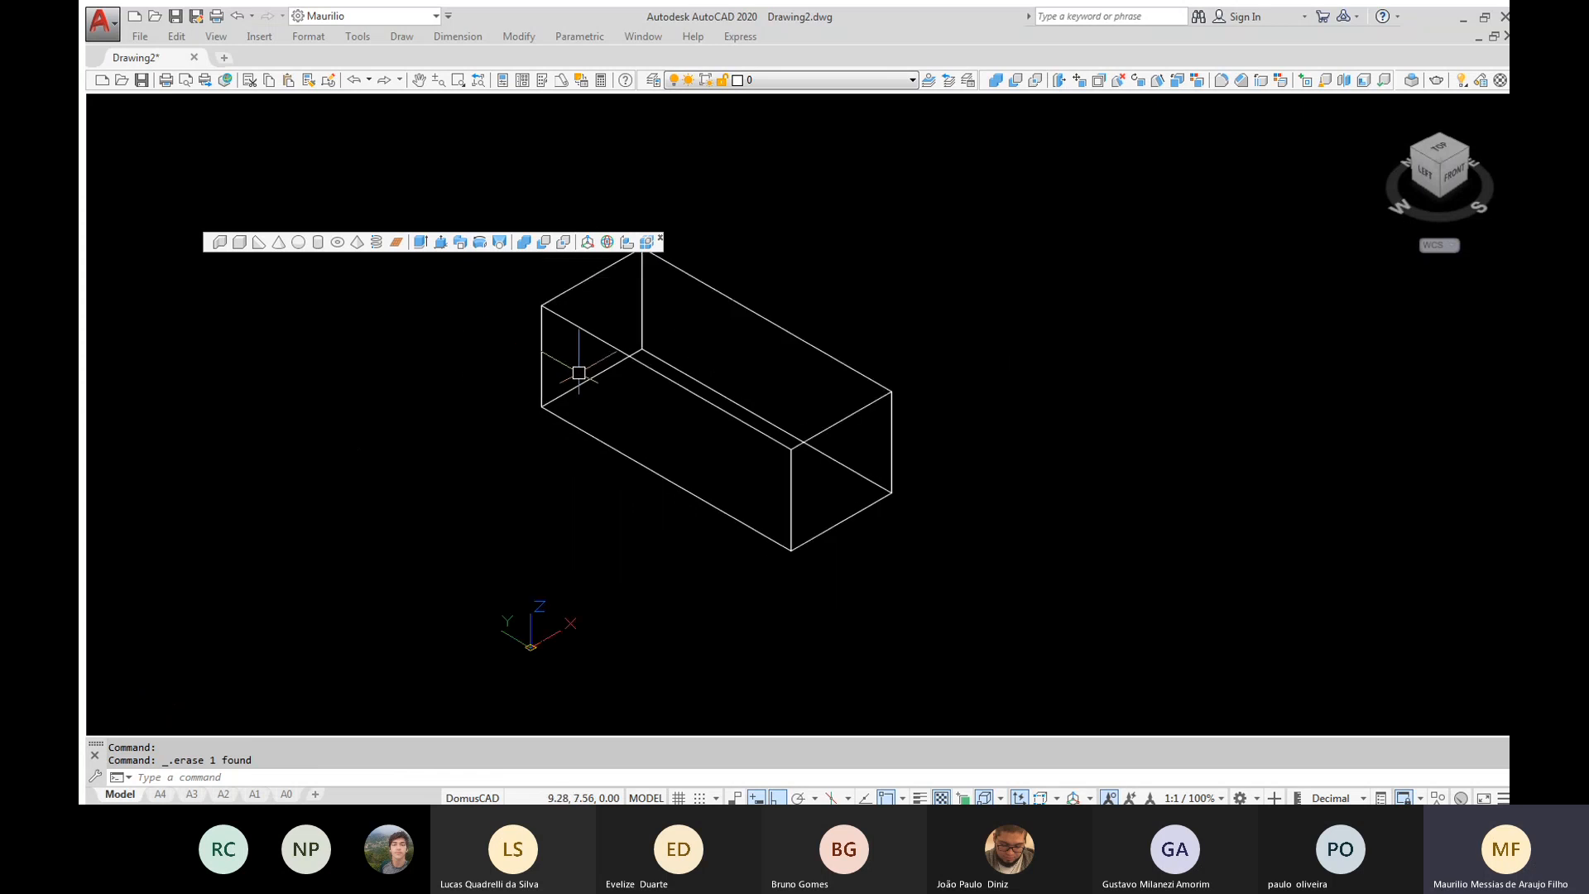
pyautogui.moveTo(580, 373); pyautogui.dragTo(777, 381, button='middle')
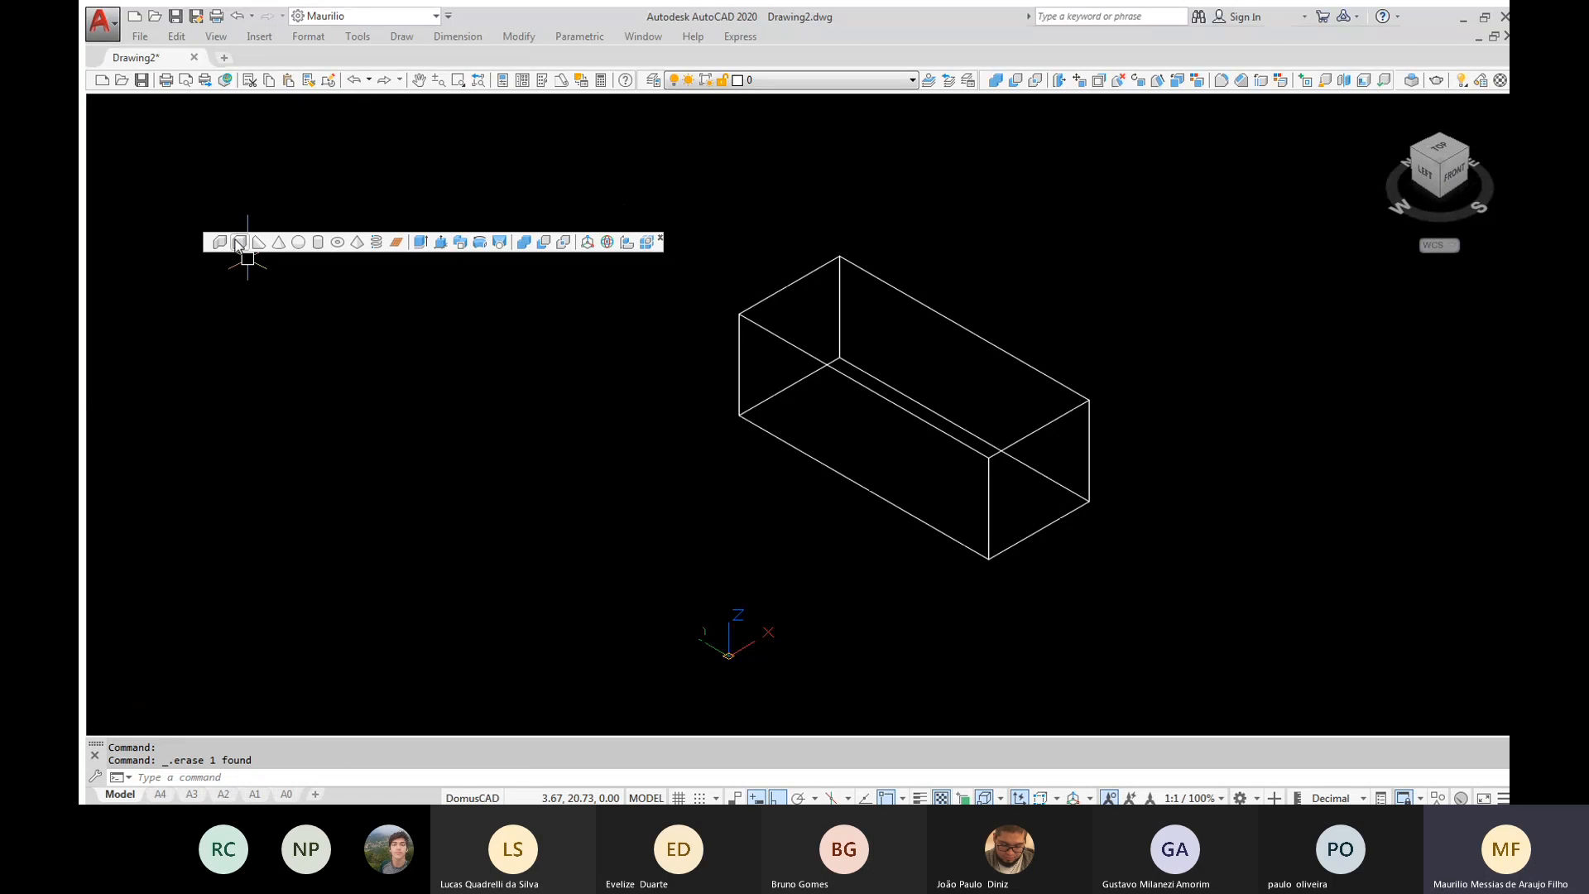
pyautogui.click(239, 243)
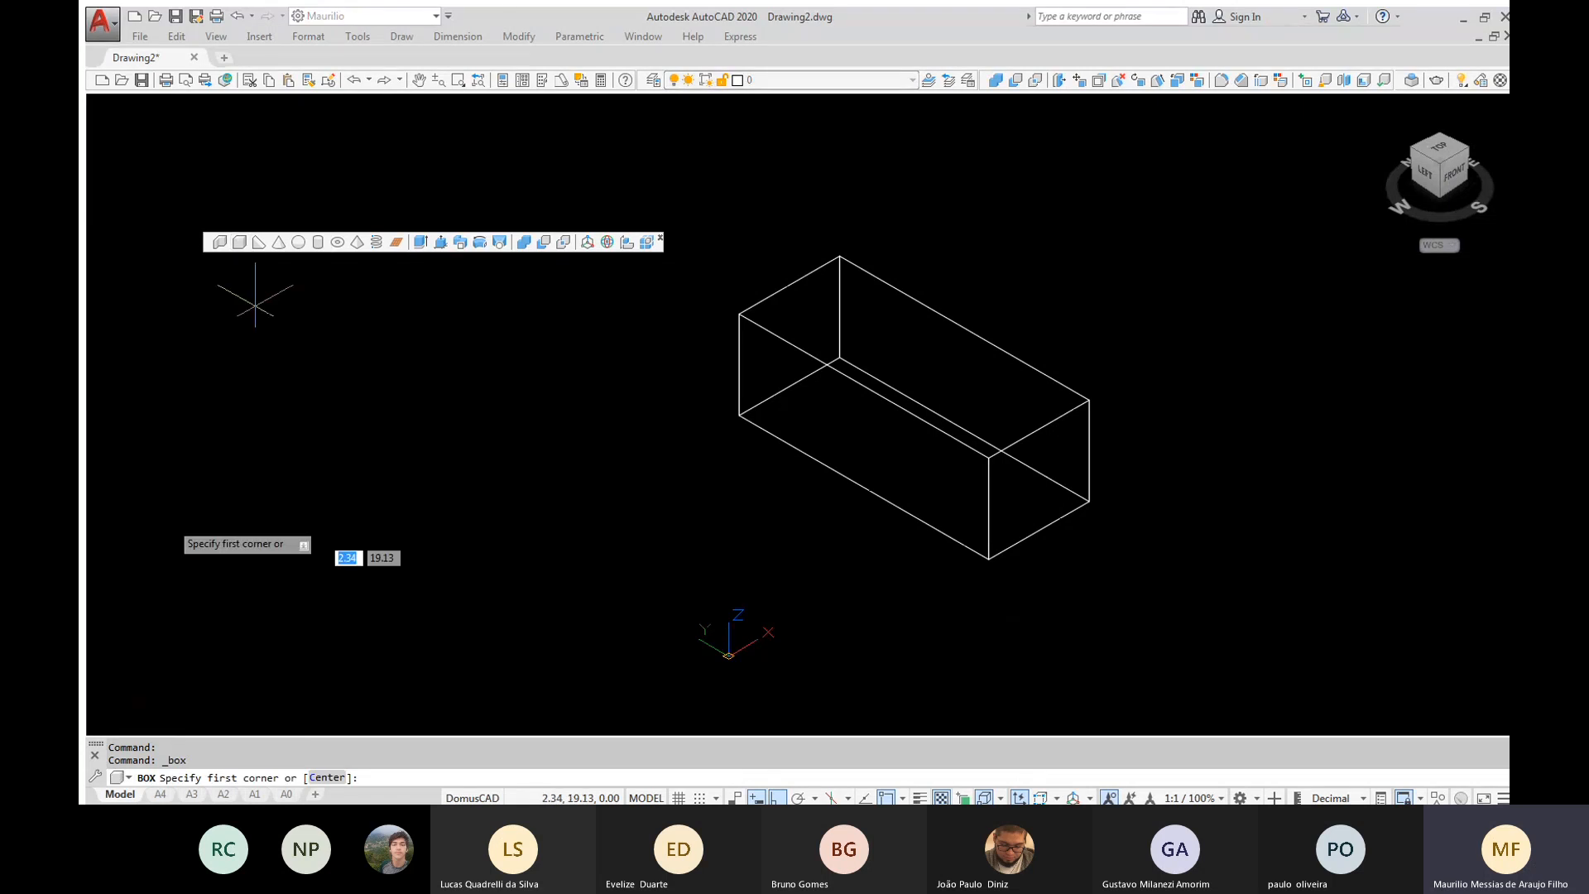
pyautogui.click(170, 501)
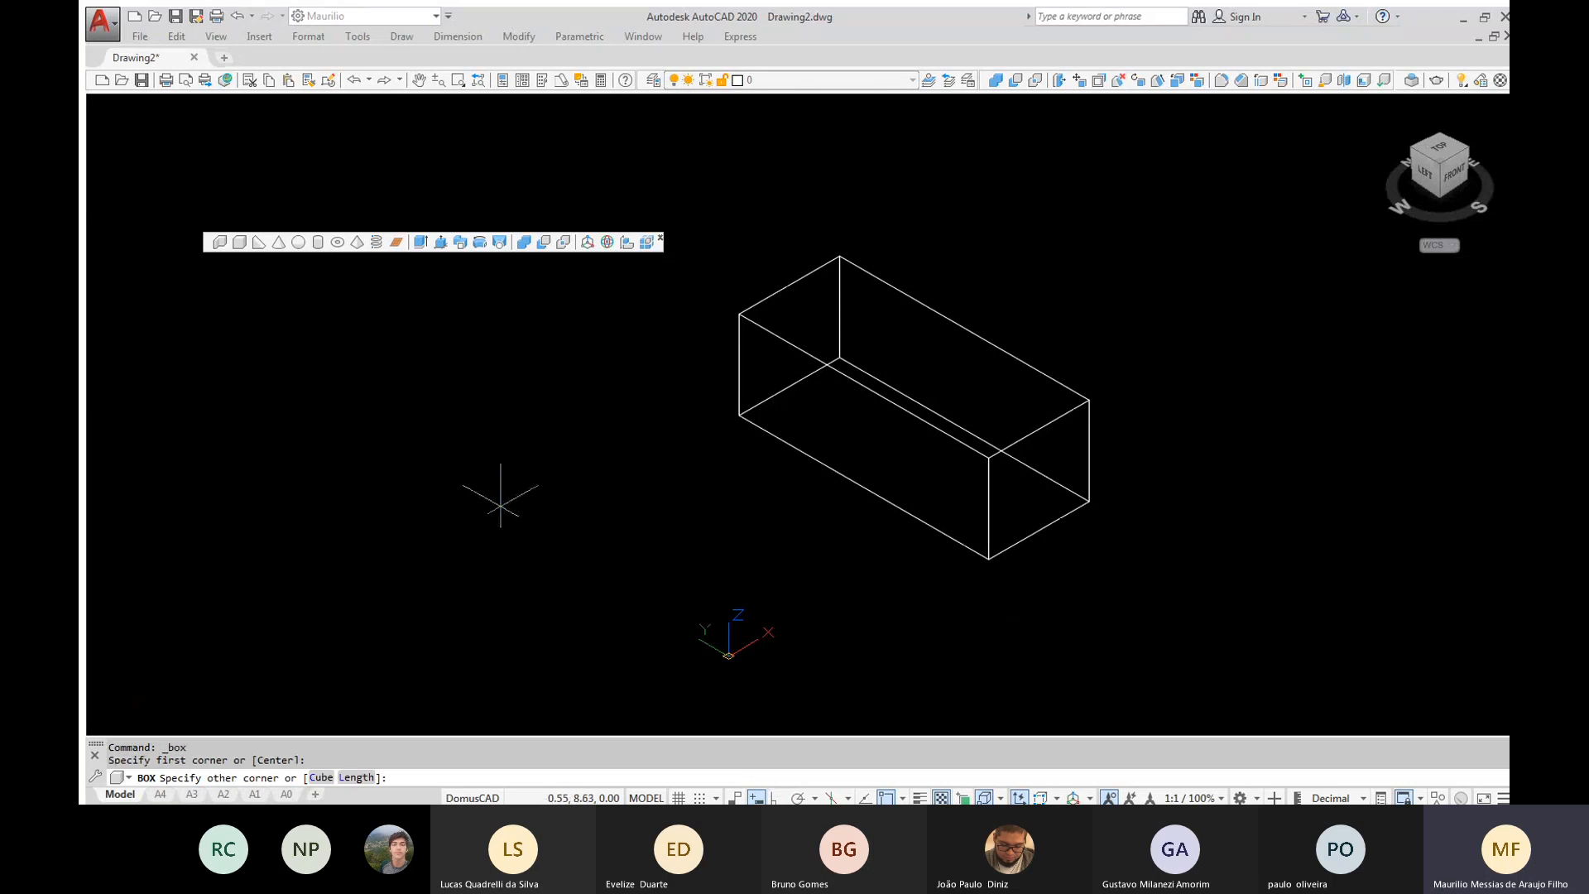
pyautogui.click(504, 503)
pyautogui.click(538, 345)
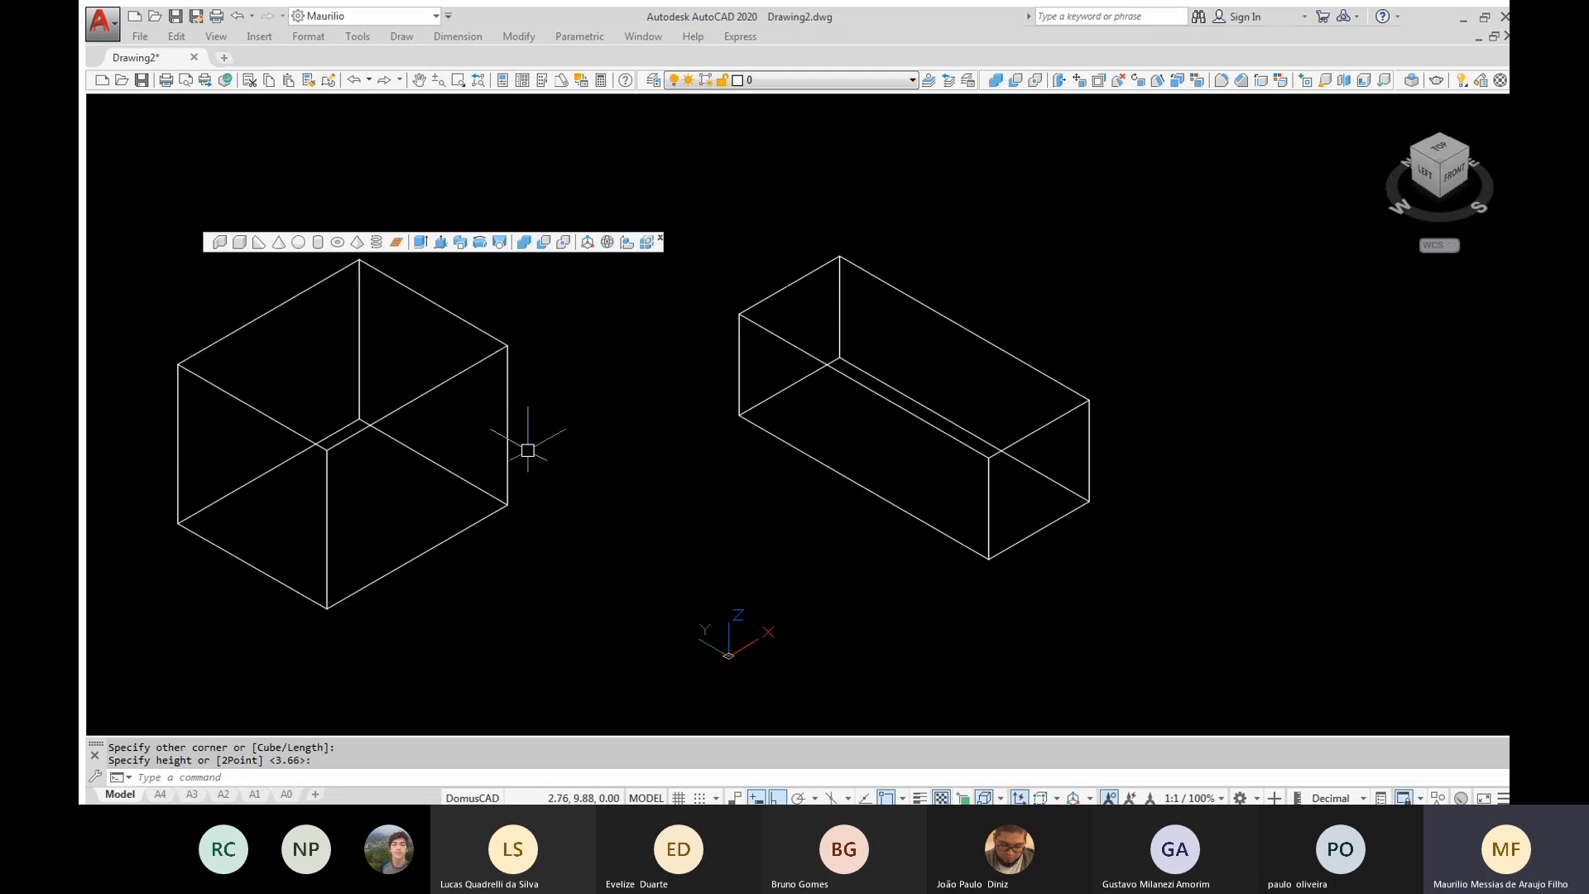
pyautogui.click(564, 550)
pyautogui.click(514, 482)
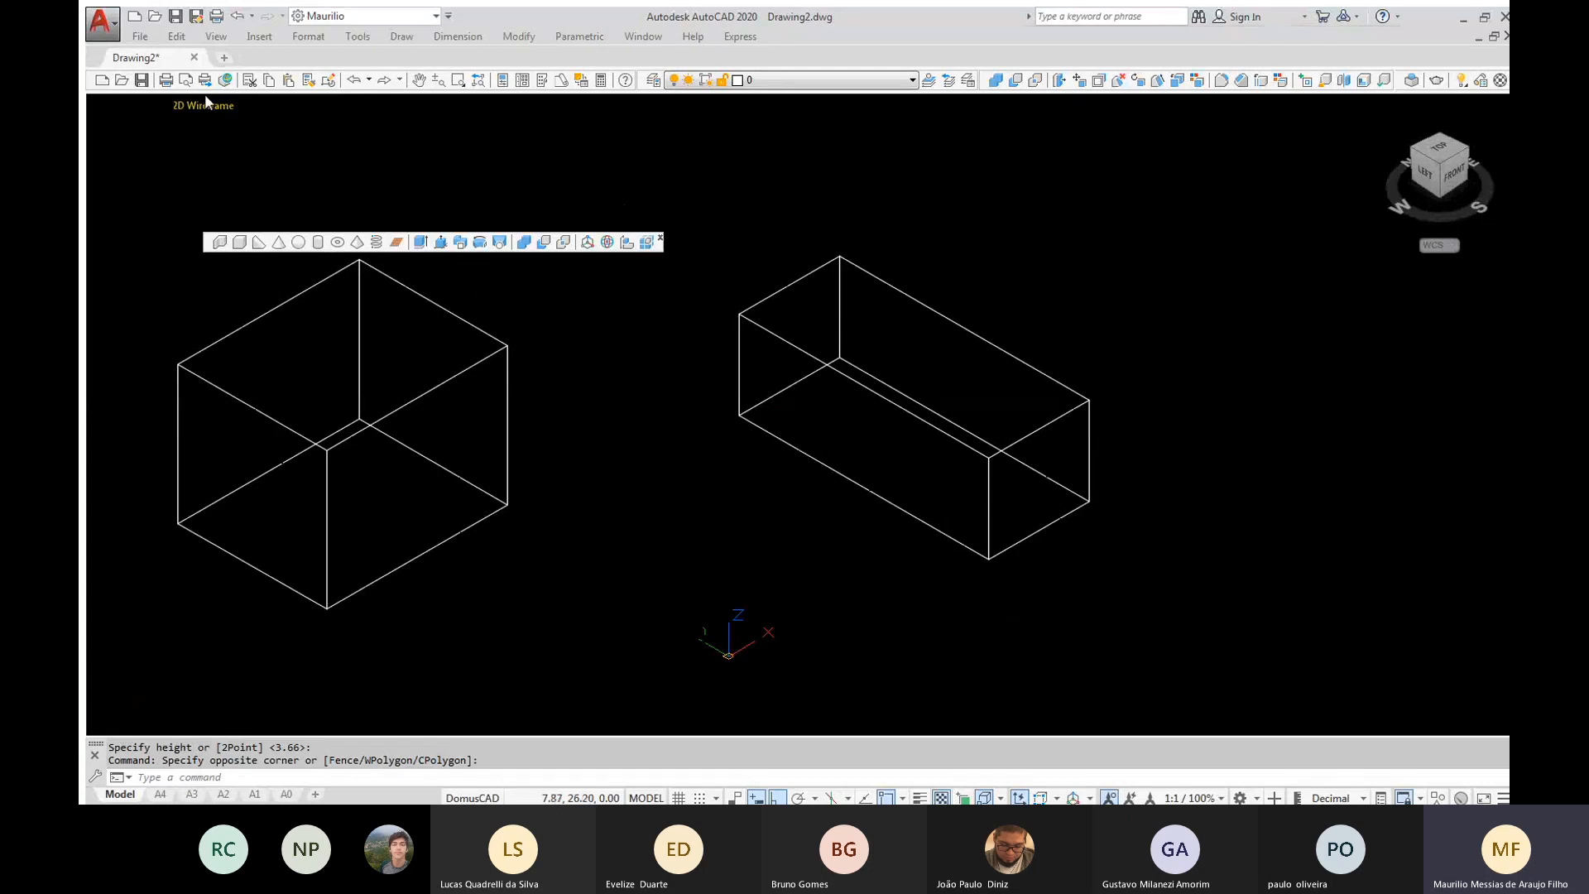
# Show both boxes in the X-ray and Conceptual visual styles, and orbit around them in each style
pyautogui.click(206, 103)
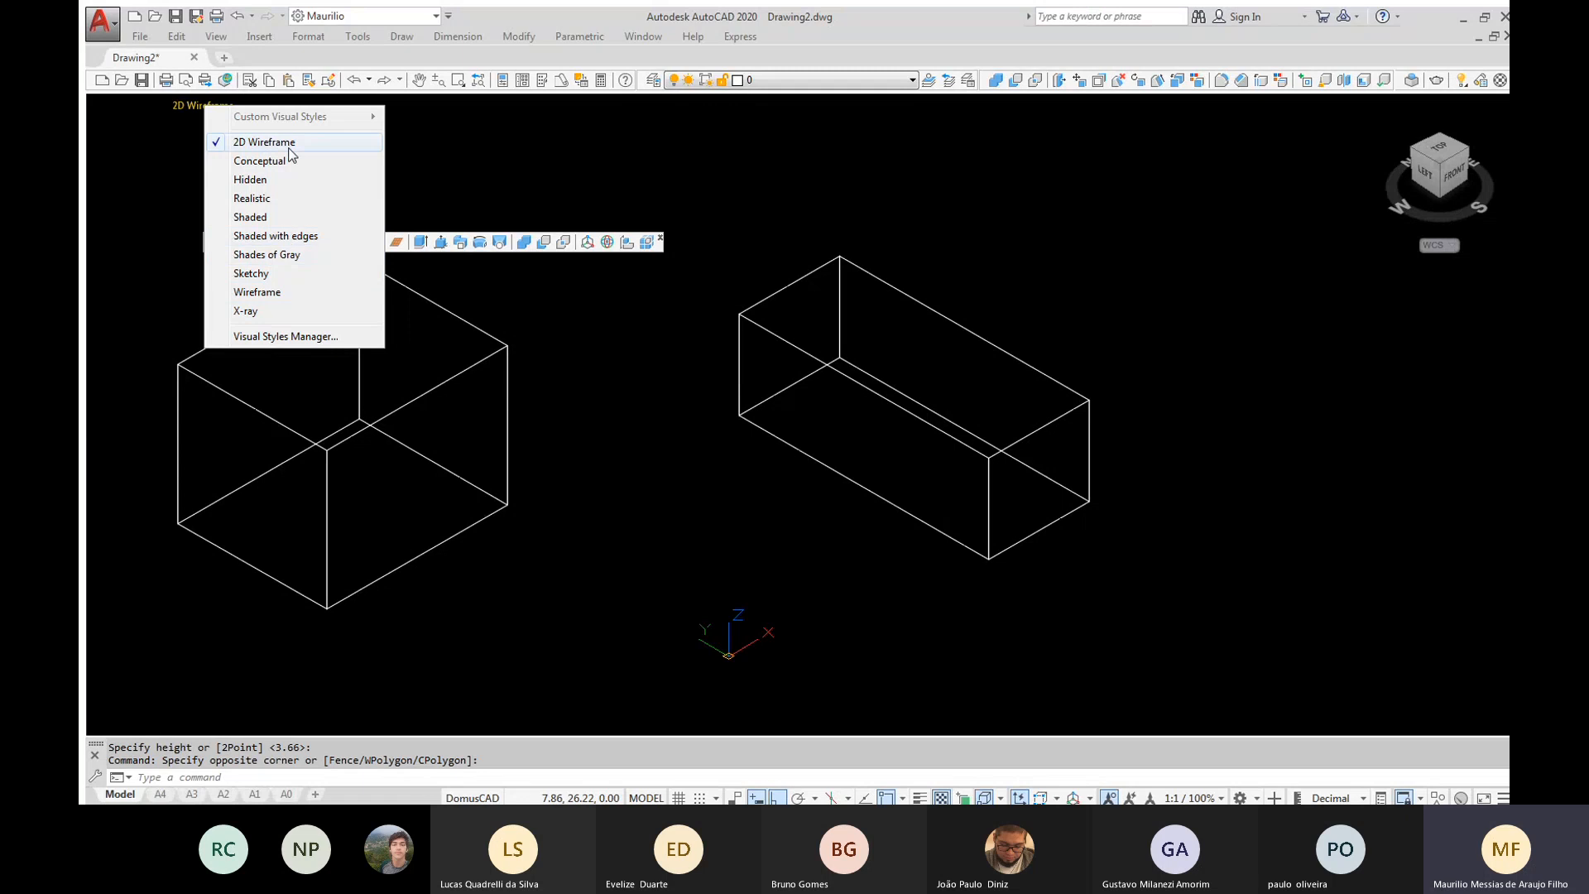
pyautogui.click(250, 312)
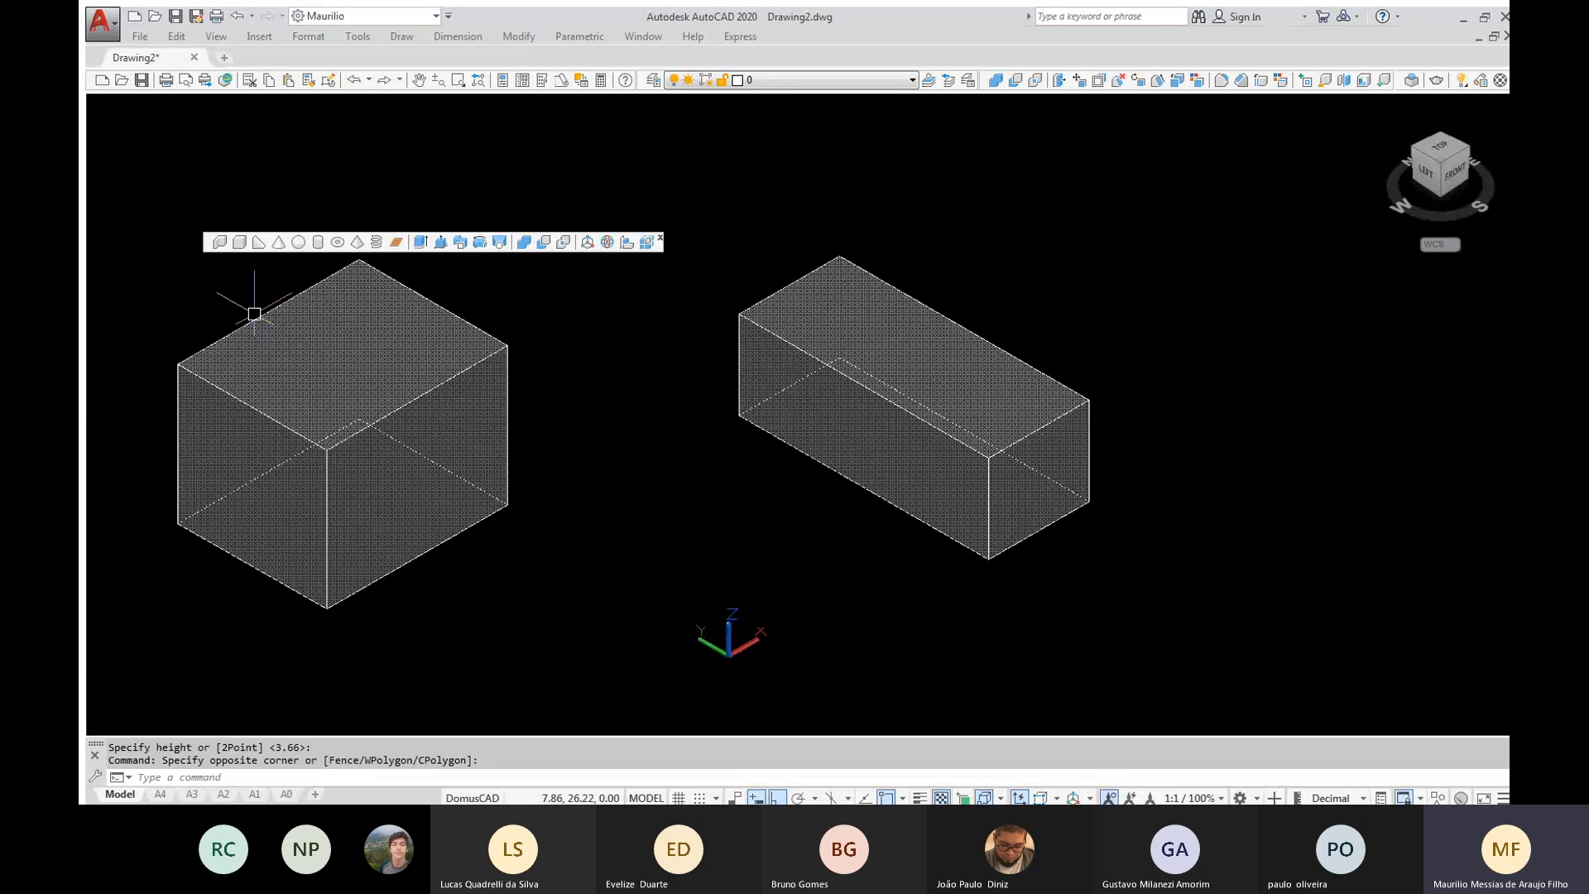
pyautogui.keyDown('shift'); pyautogui.moveTo(774, 575); pyautogui.dragTo(770, 525, button='middle'); pyautogui.keyUp('shift')
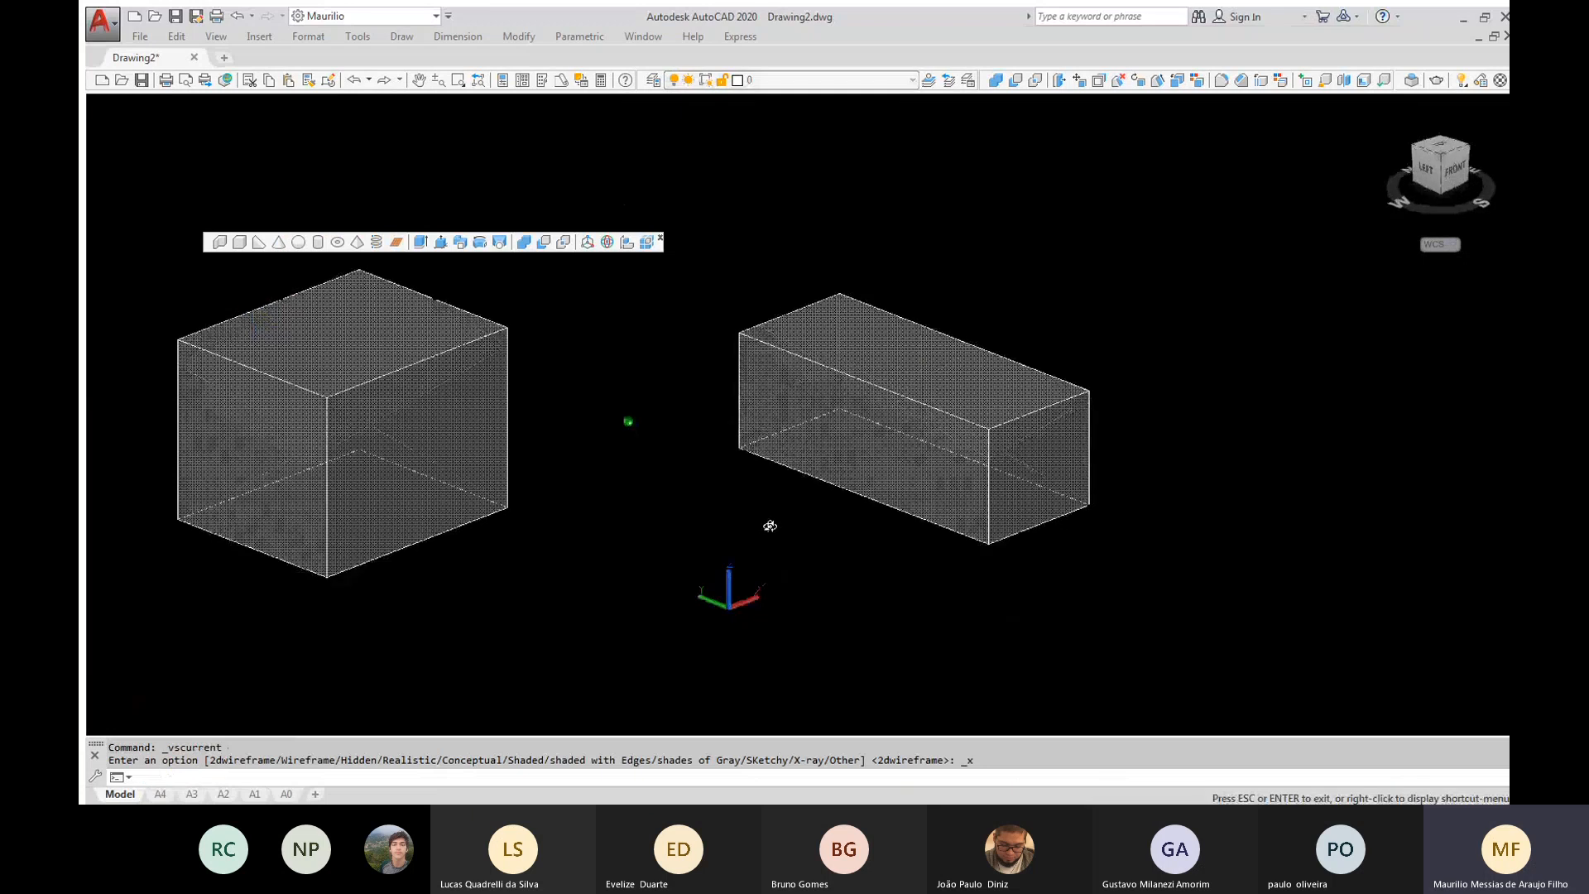
pyautogui.keyDown('shift'); pyautogui.moveTo(770, 526); pyautogui.dragTo(933, 386, button='middle'); pyautogui.keyUp('shift')
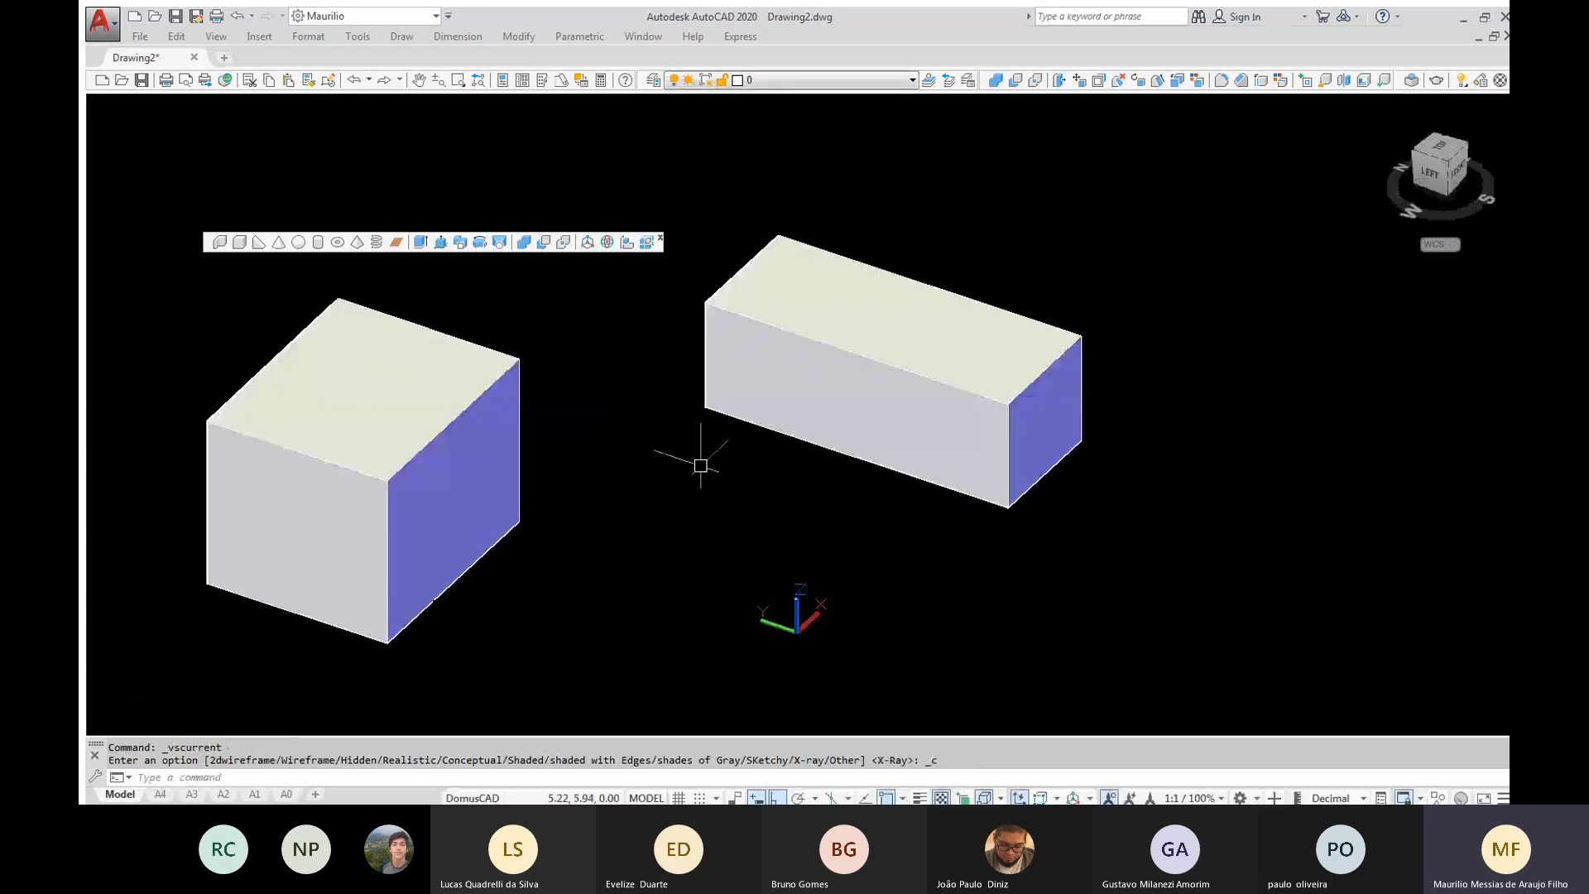
pyautogui.moveTo(700, 466)
pyautogui.keyDown('shift'); pyautogui.mouseDown(button='middle')
pyautogui.moveTo(611, 413)
pyautogui.moveTo(709, 461)
pyautogui.moveTo(633, 426)
pyautogui.moveTo(681, 464)
pyautogui.mouseUp(button='middle'); pyautogui.keyUp('shift')
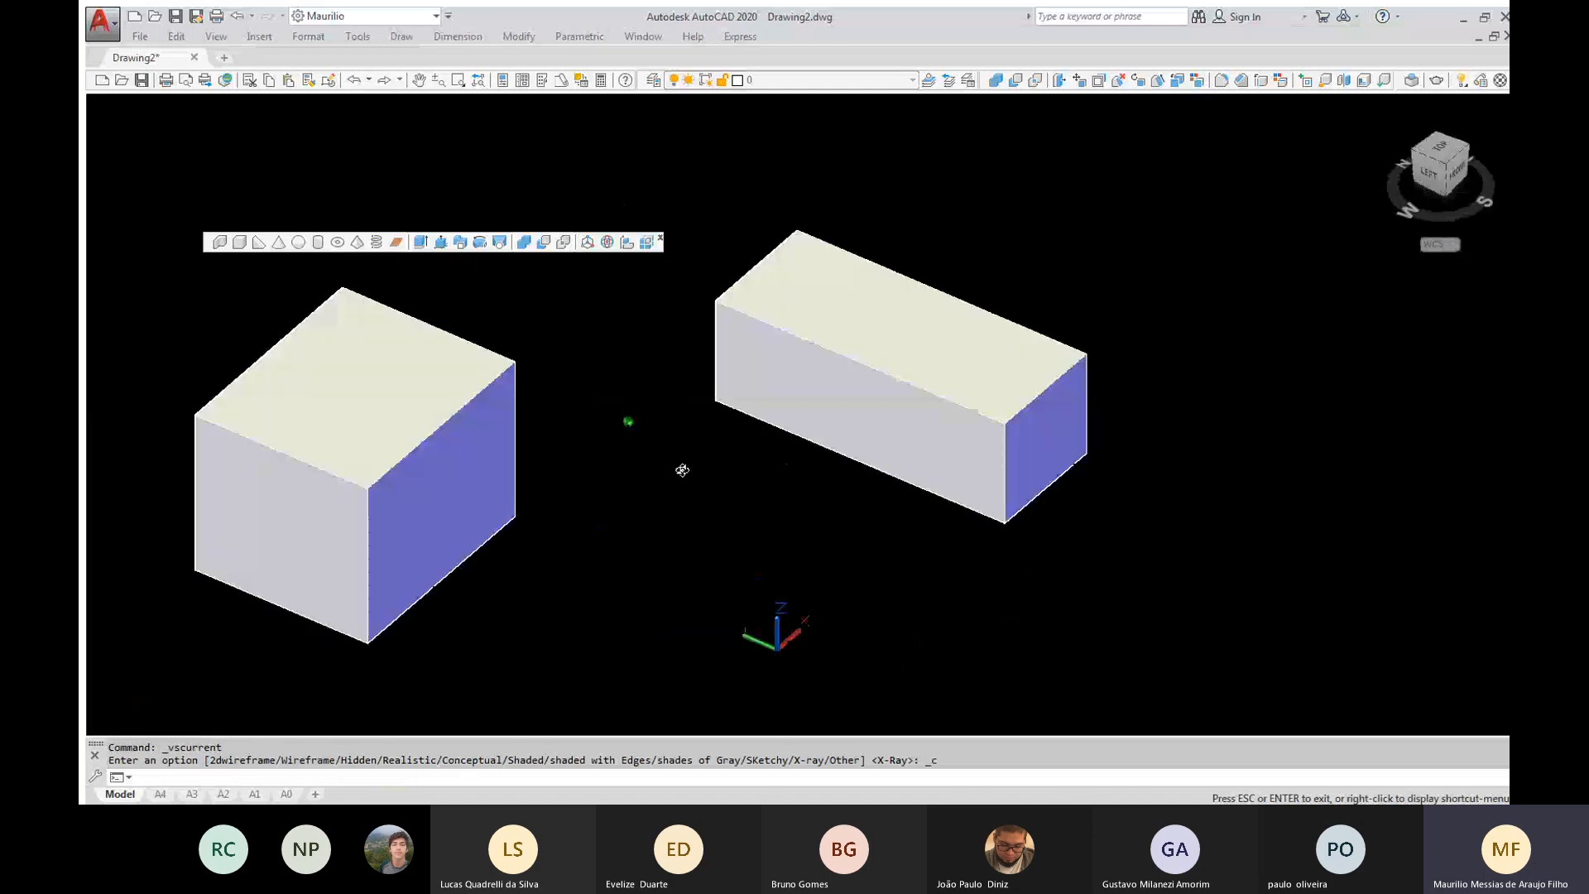
# Show both boxes in the Hidden and Realistic visual styles, orbiting around them in each style
pyautogui.click(209, 102)
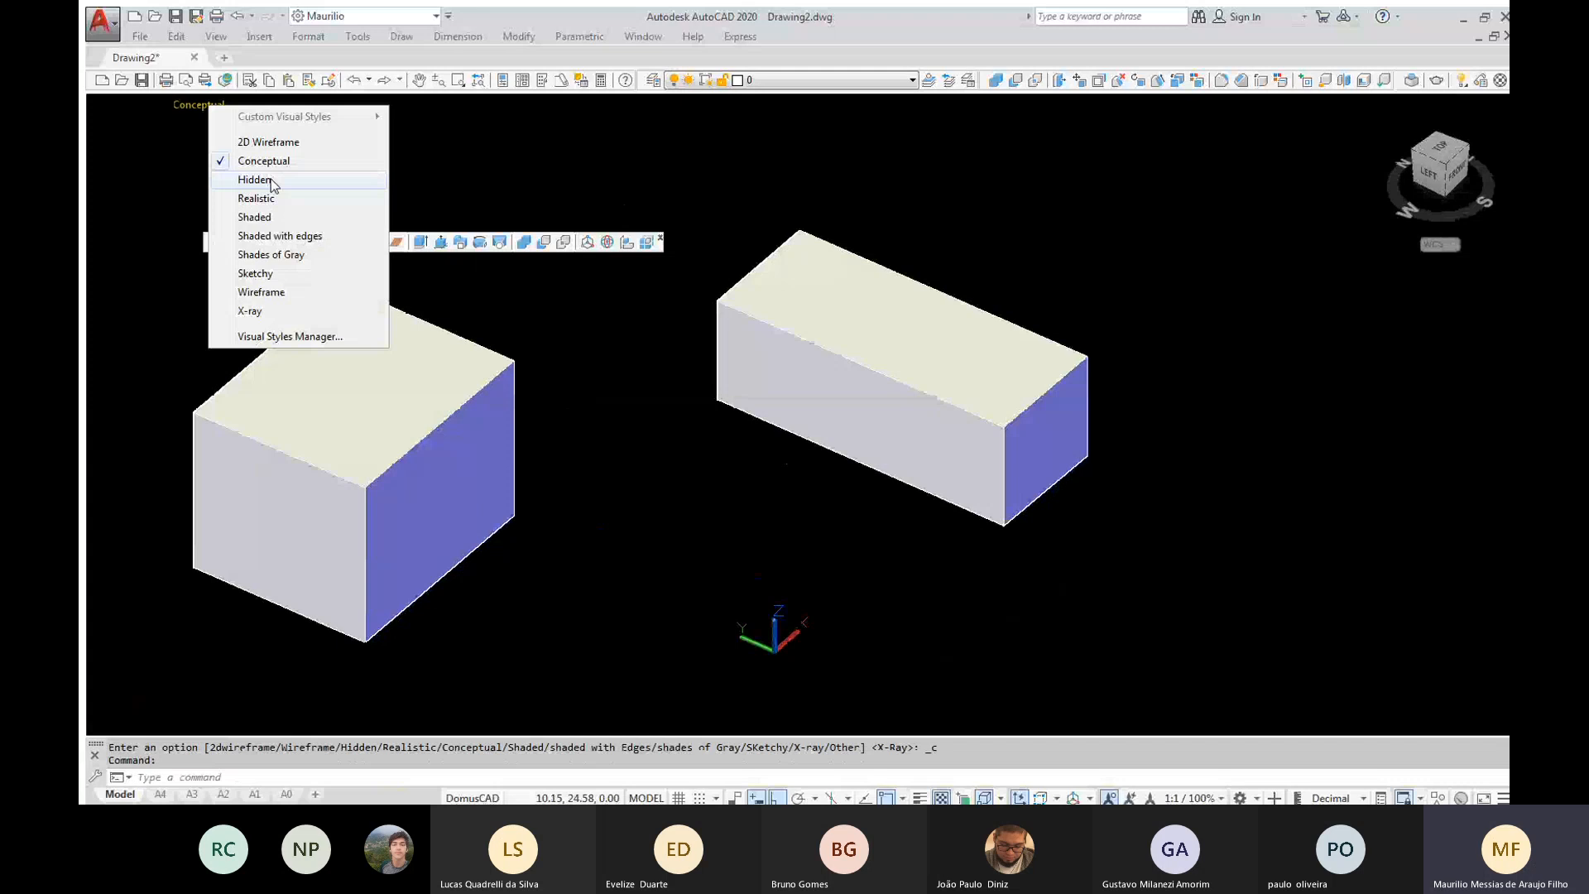
pyautogui.click(270, 180)
pyautogui.keyDown('shift'); pyautogui.moveTo(621, 472); pyautogui.dragTo(563, 439, button='middle'); pyautogui.keyUp('shift')
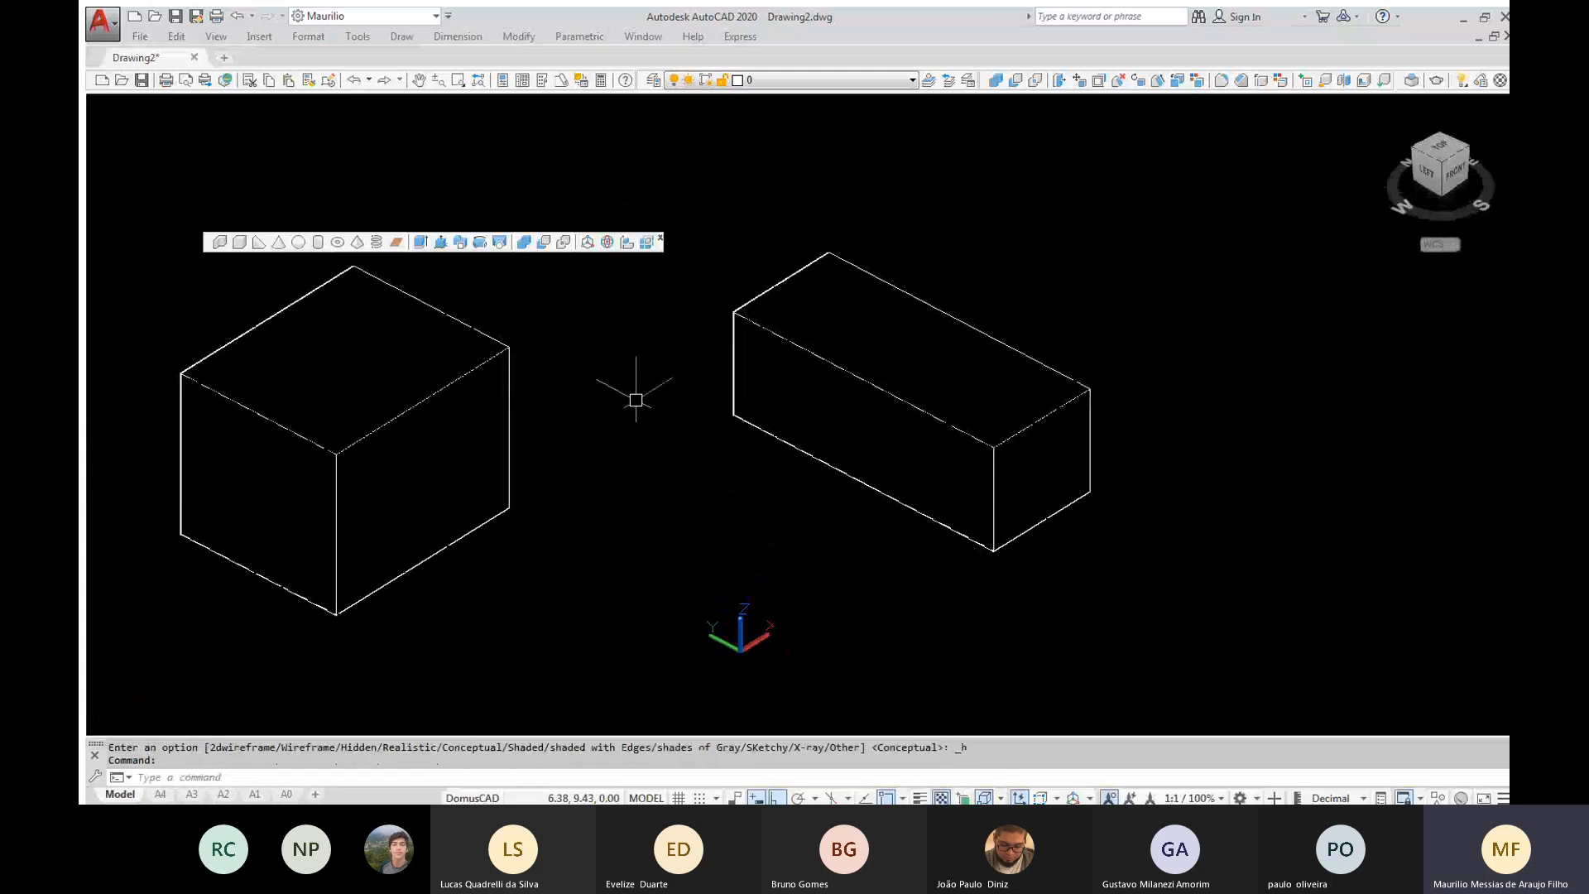
pyautogui.keyDown('shift'); pyautogui.moveTo(636, 400); pyautogui.dragTo(667, 379, button='middle'); pyautogui.keyUp('shift')
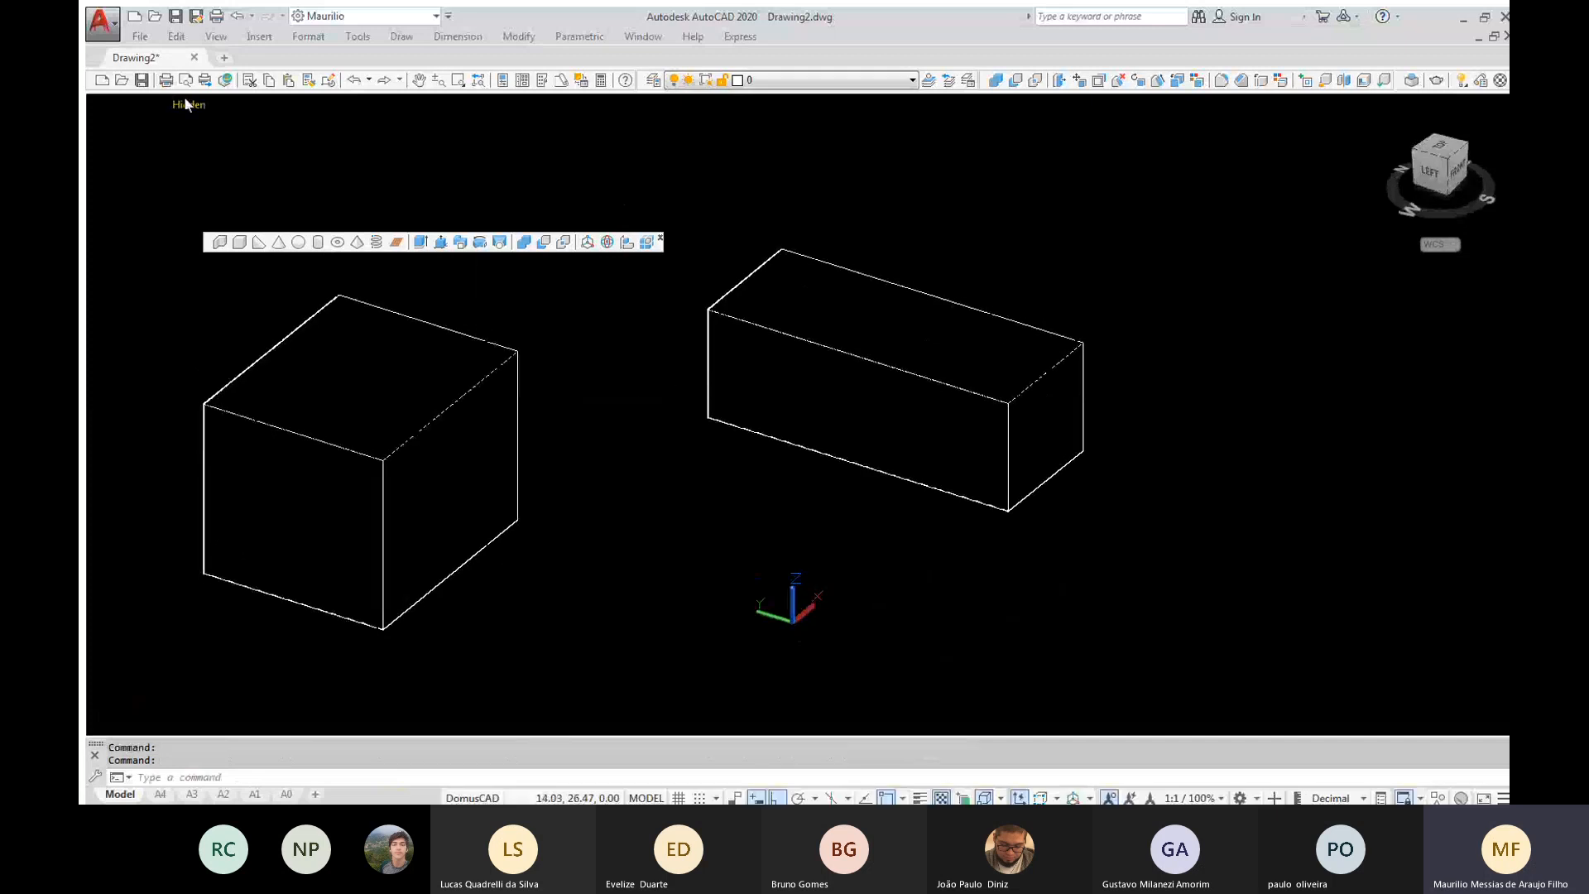
pyautogui.click(186, 105)
pyautogui.click(230, 199)
pyautogui.keyDown('shift'); pyautogui.moveTo(639, 425); pyautogui.dragTo(653, 471, button='middle'); pyautogui.keyUp('shift')
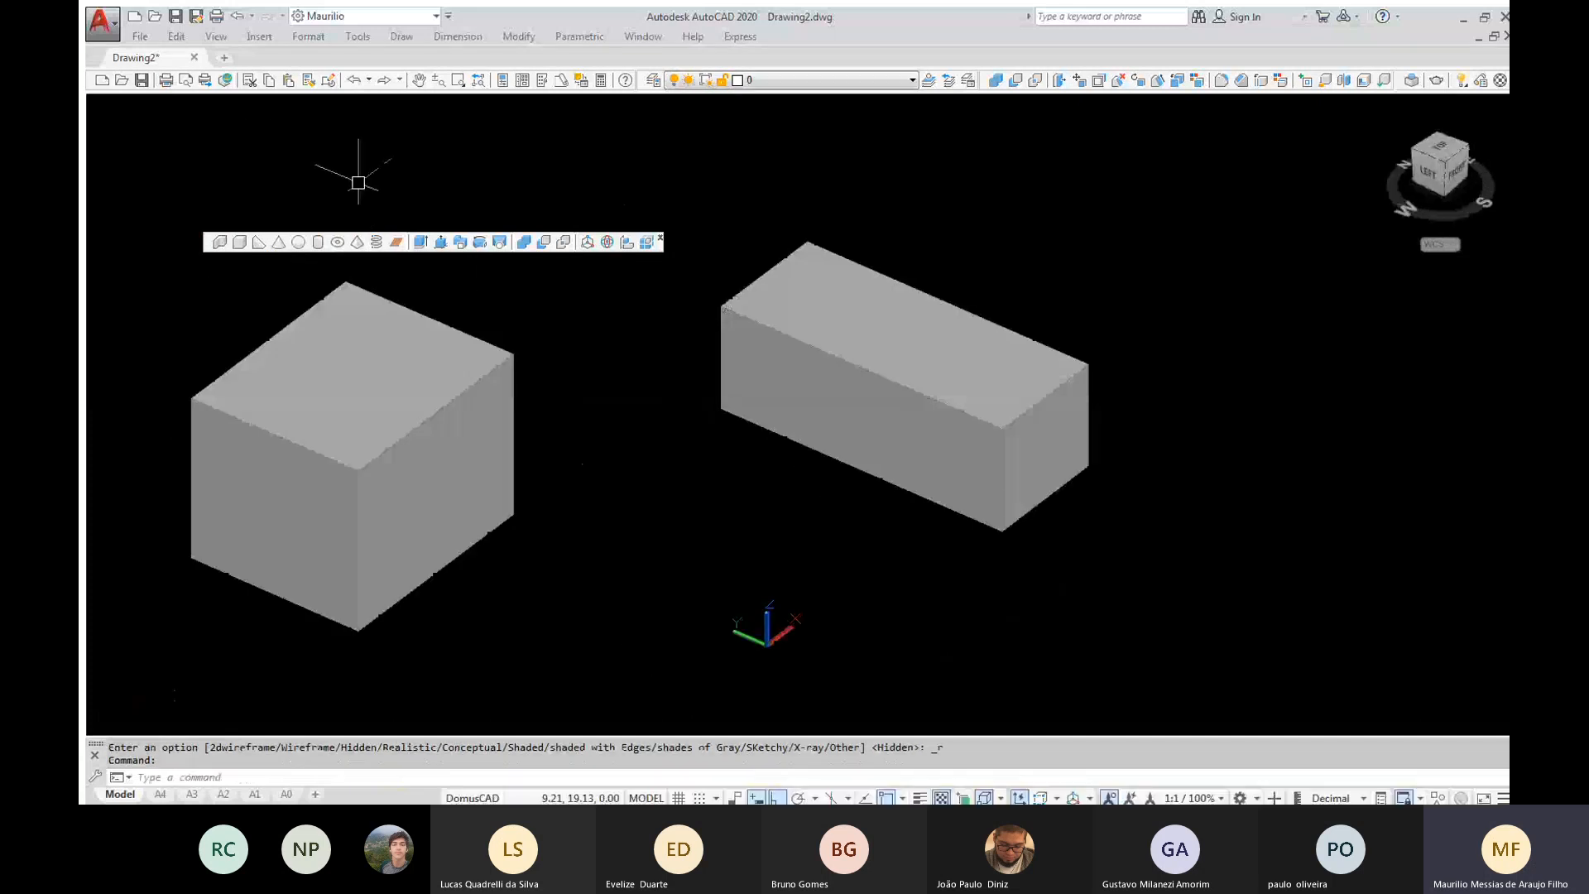
# Compare the Shaded and Shaded with edges visual styles on both boxes, orbiting slightly in each
pyautogui.click(197, 100)
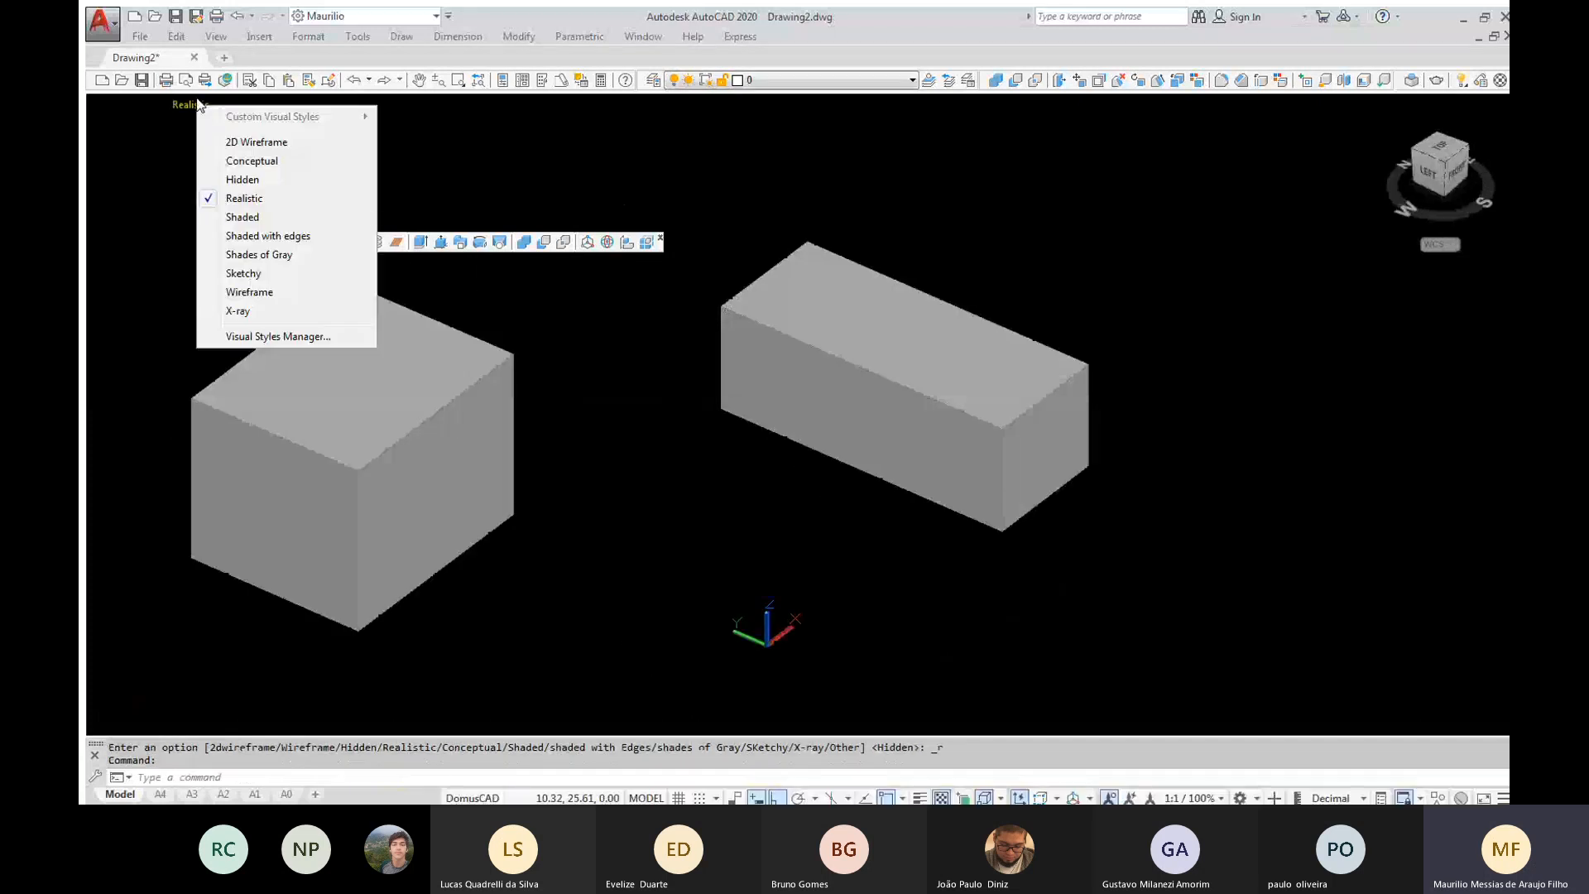
pyautogui.click(245, 217)
pyautogui.moveTo(589, 440)
pyautogui.keyDown('shift'); pyautogui.mouseDown(button='middle')
pyautogui.moveTo(494, 358)
pyautogui.moveTo(532, 411)
pyautogui.moveTo(617, 458)
pyautogui.moveTo(589, 463)
pyautogui.moveTo(594, 449)
pyautogui.mouseUp(button='middle'); pyautogui.keyUp('shift')
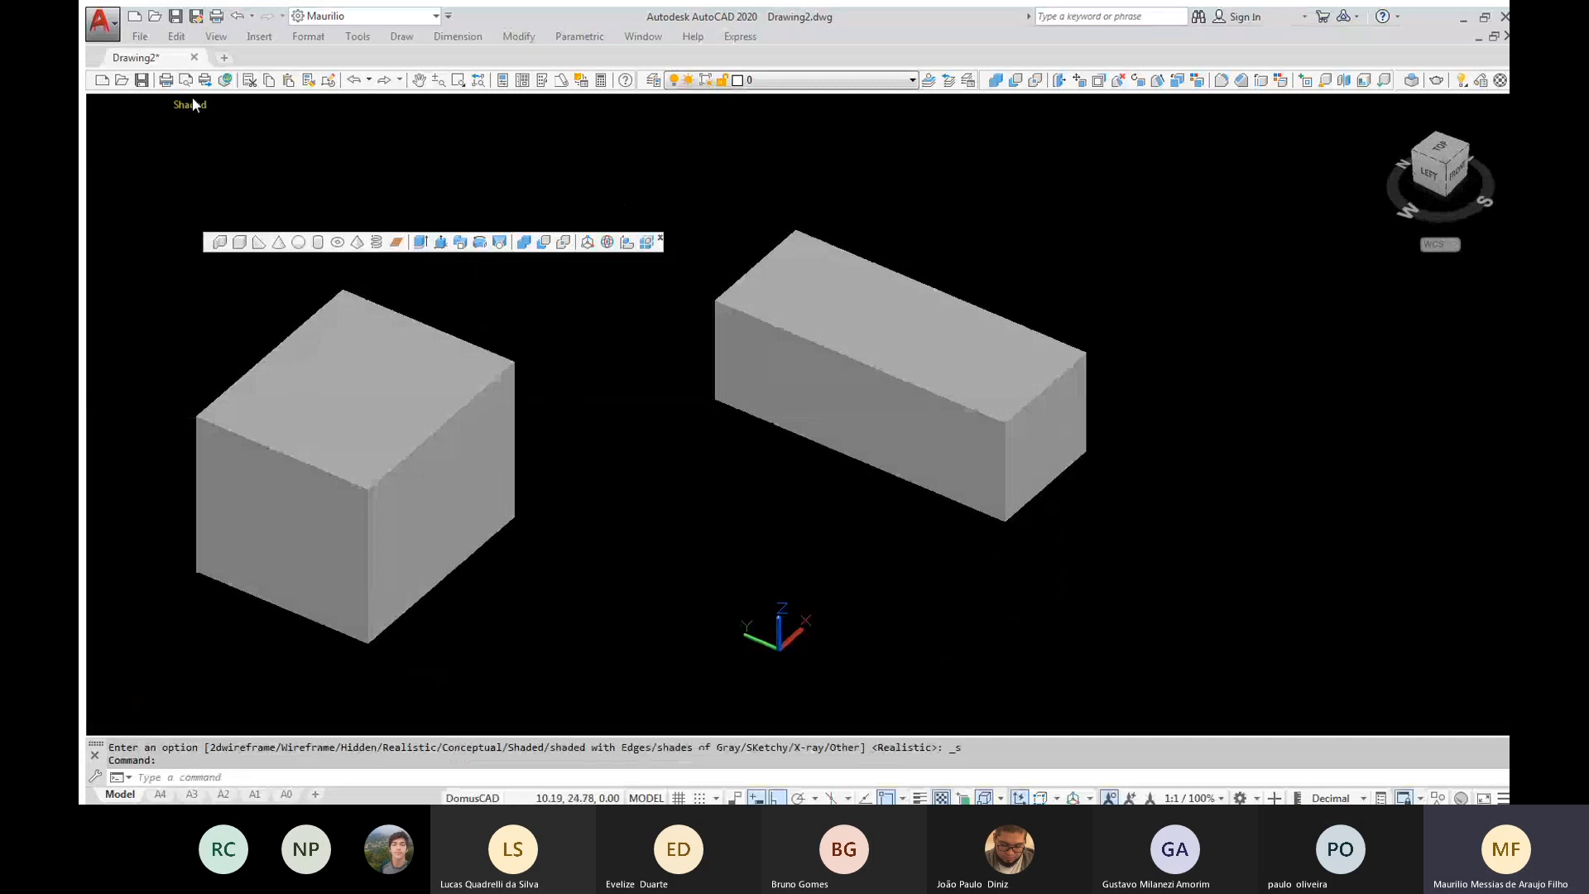
pyautogui.click(192, 100)
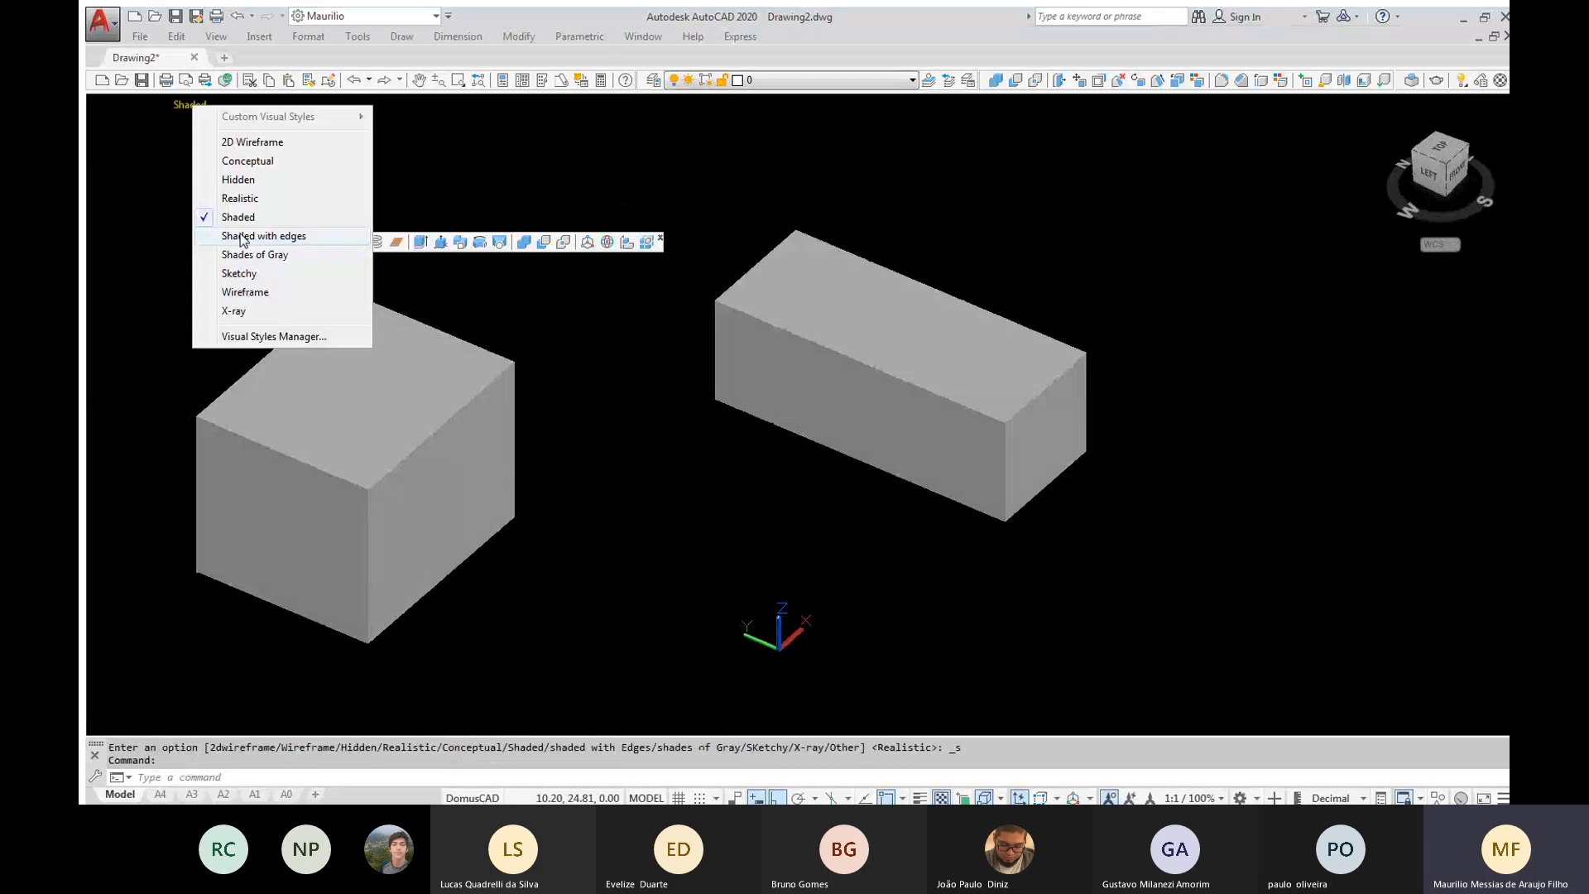
pyautogui.click(241, 237)
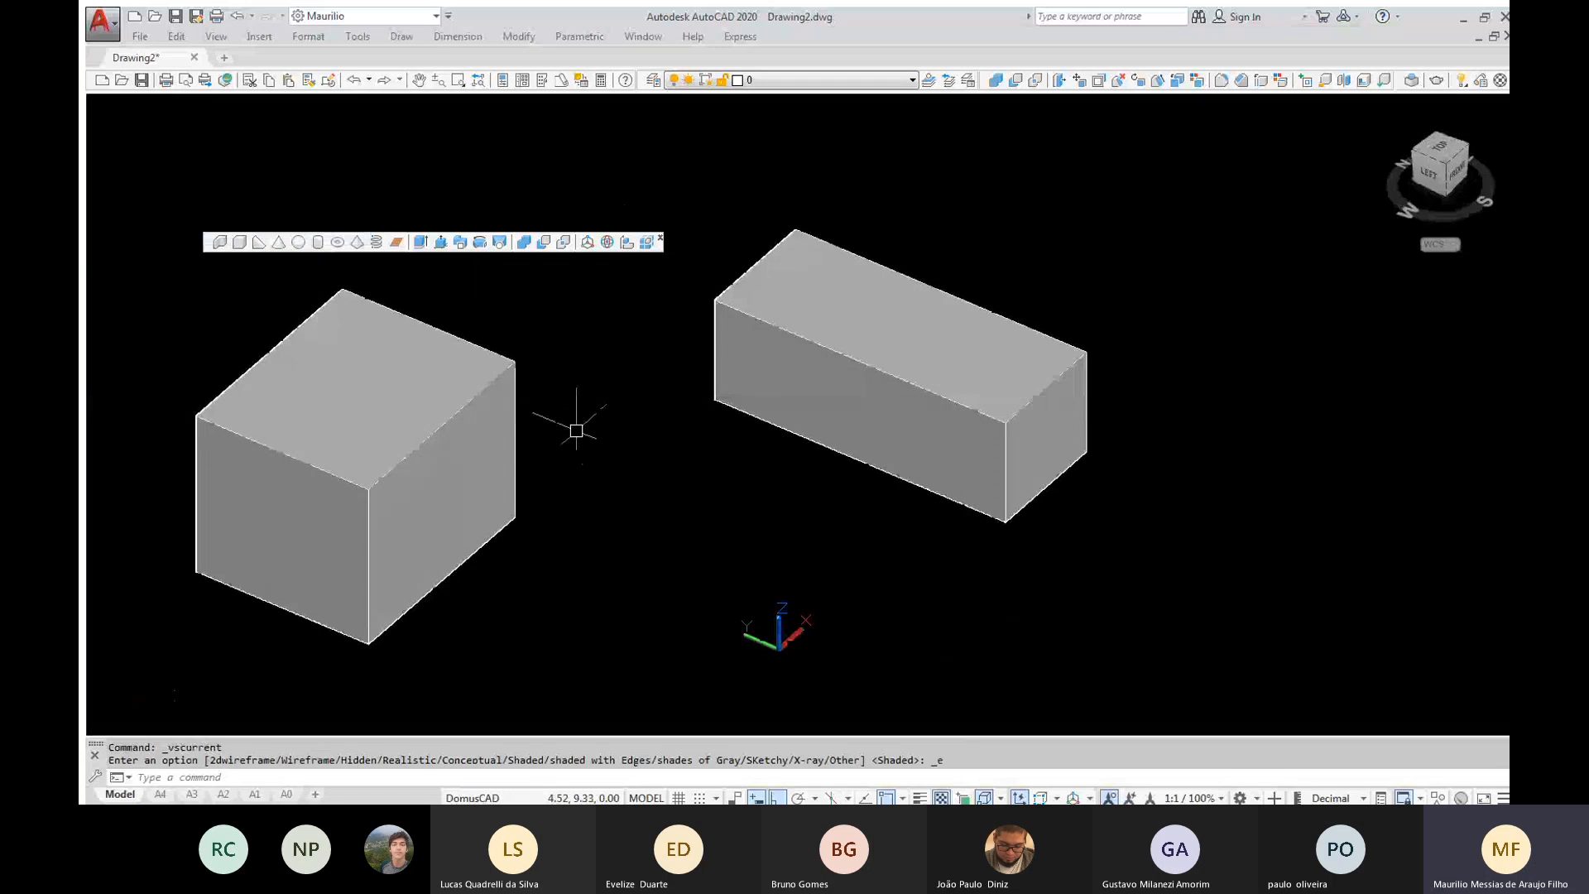
pyautogui.keyDown('shift'); pyautogui.moveTo(576, 430); pyautogui.dragTo(530, 415, button='middle'); pyautogui.keyUp('shift')
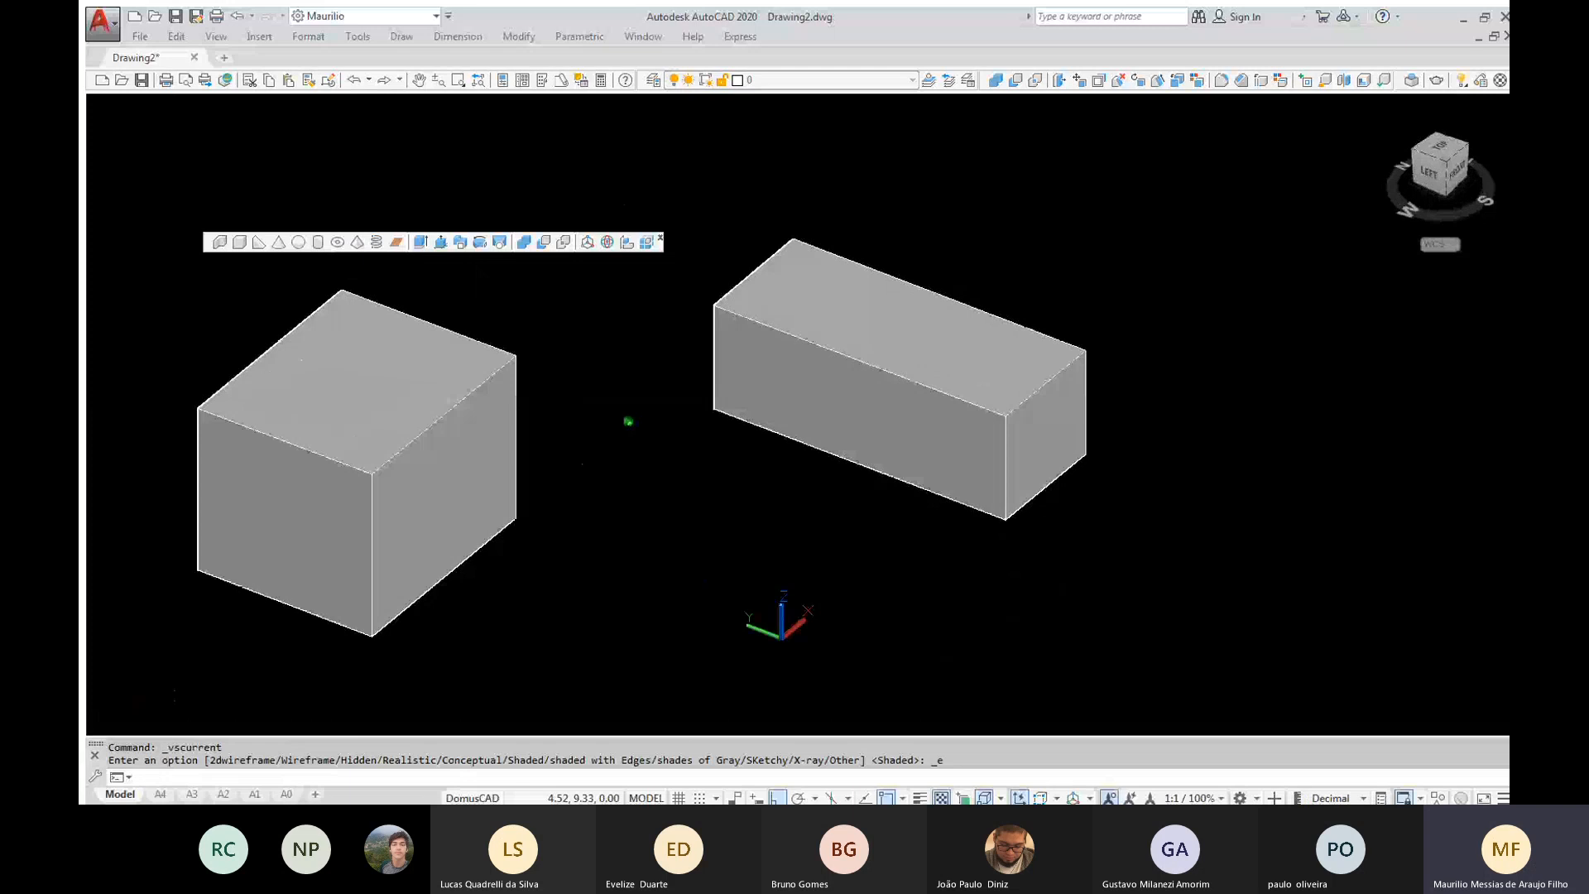
# Preview the Shades of Gray visual style, and apply the Sketchy style while orbiting the boxes down to a low viewpoint
pyautogui.click(221, 101)
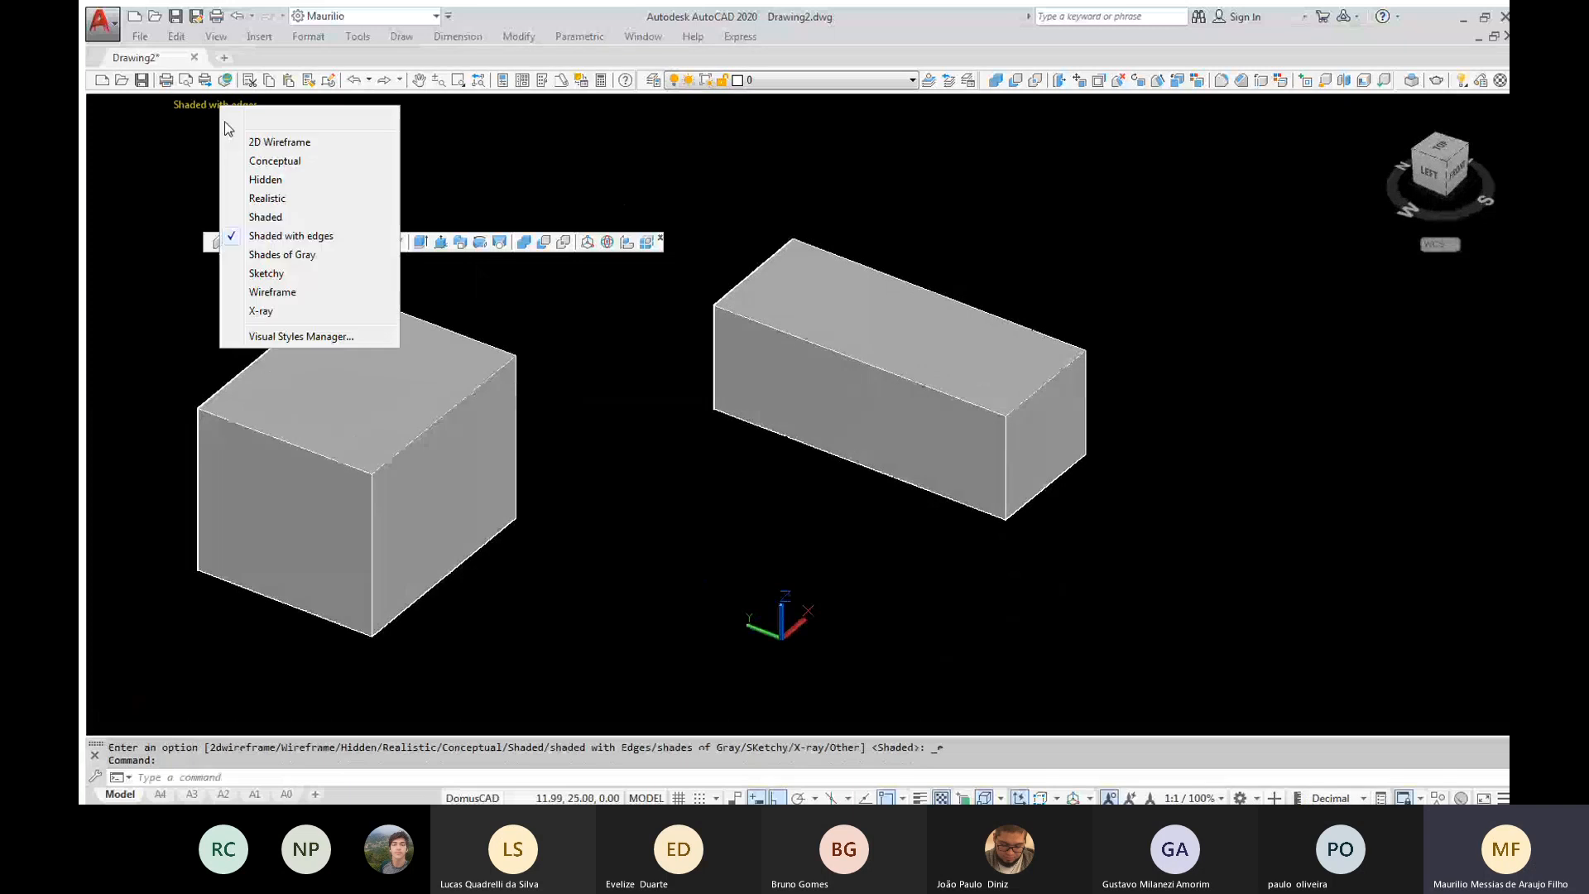
pyautogui.click(259, 256)
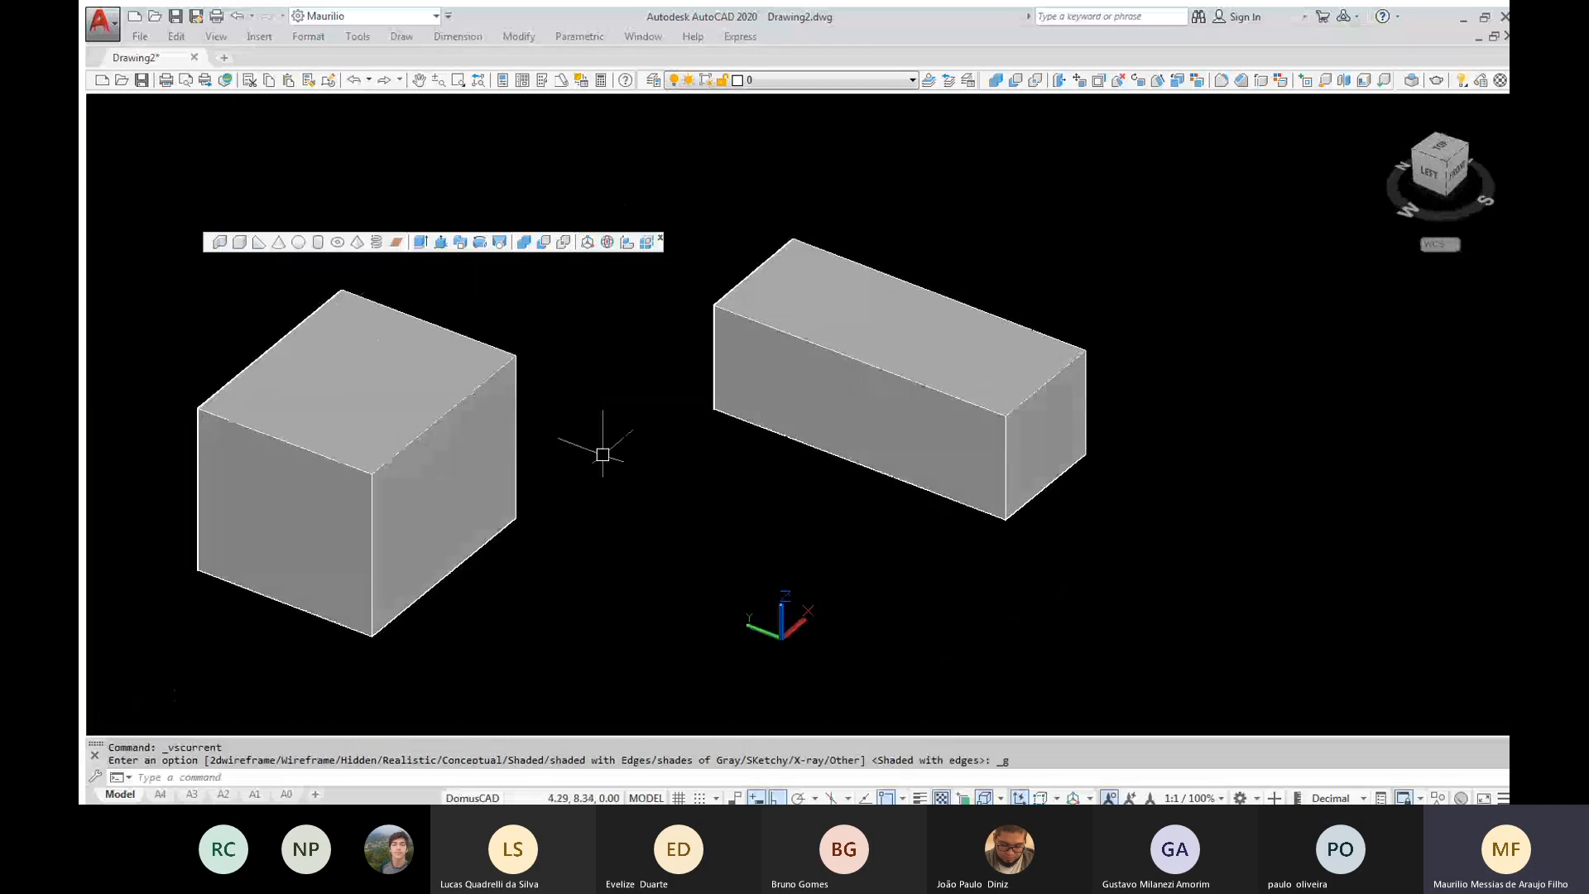
pyautogui.moveTo(602, 455)
pyautogui.keyDown('shift'); pyautogui.mouseDown(button='middle')
pyautogui.moveTo(537, 457)
pyautogui.moveTo(581, 461)
pyautogui.mouseUp(button='middle'); pyautogui.keyUp('shift')
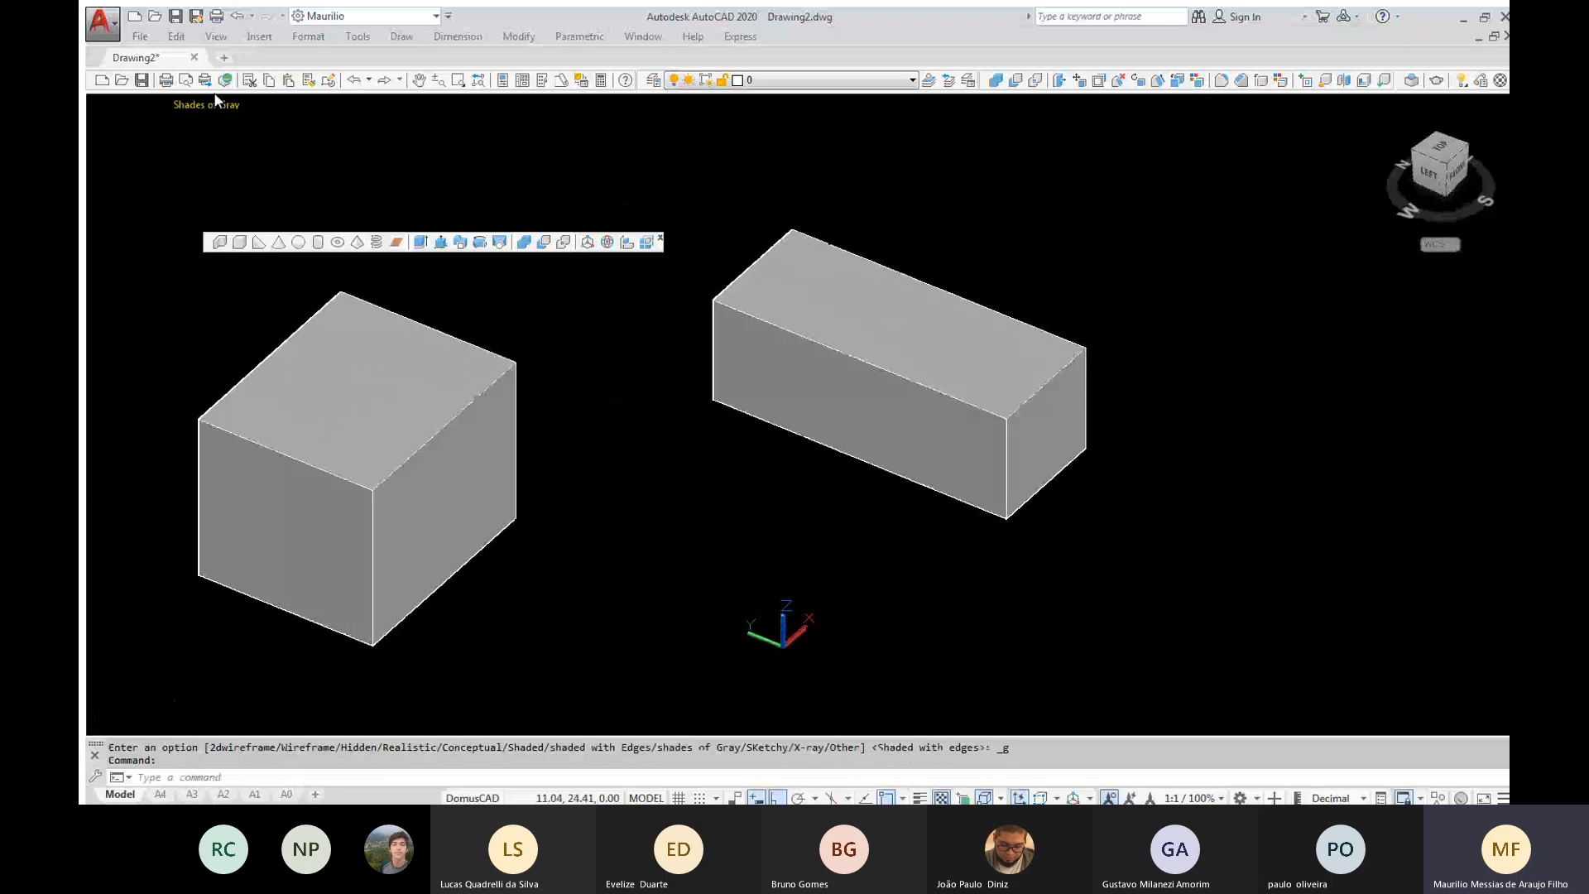
pyautogui.click(216, 102)
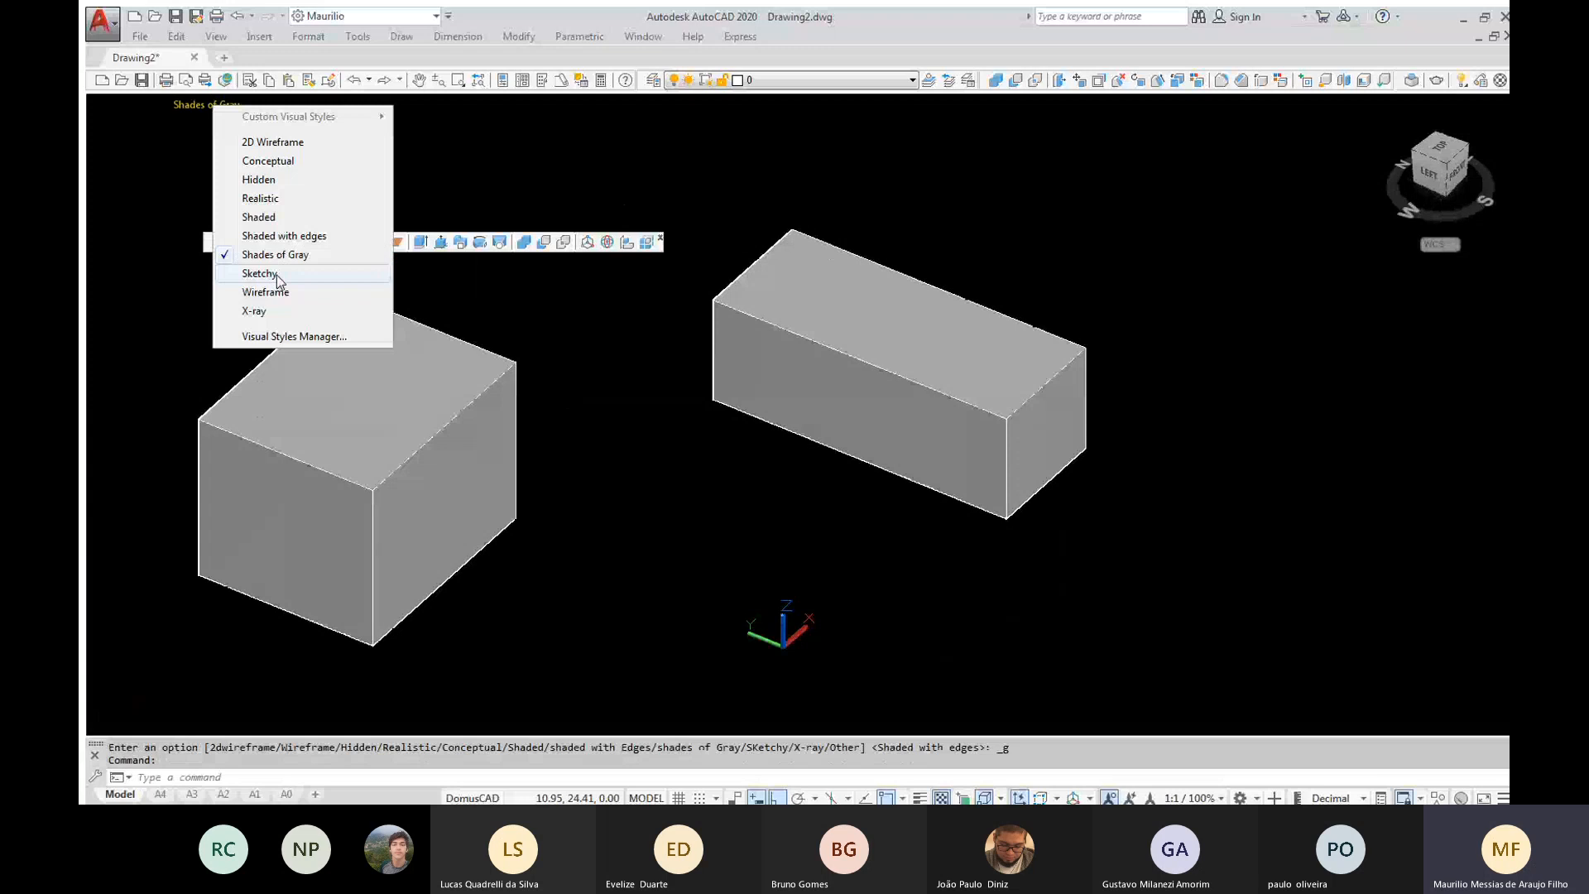
pyautogui.click(277, 276)
pyautogui.moveTo(609, 450)
pyautogui.keyDown('shift'); pyautogui.mouseDown(button='middle')
pyautogui.moveTo(554, 450)
pyautogui.moveTo(525, 383)
pyautogui.moveTo(568, 281)
pyautogui.moveTo(582, 344)
pyautogui.mouseUp(button='middle'); pyautogui.keyUp('shift')
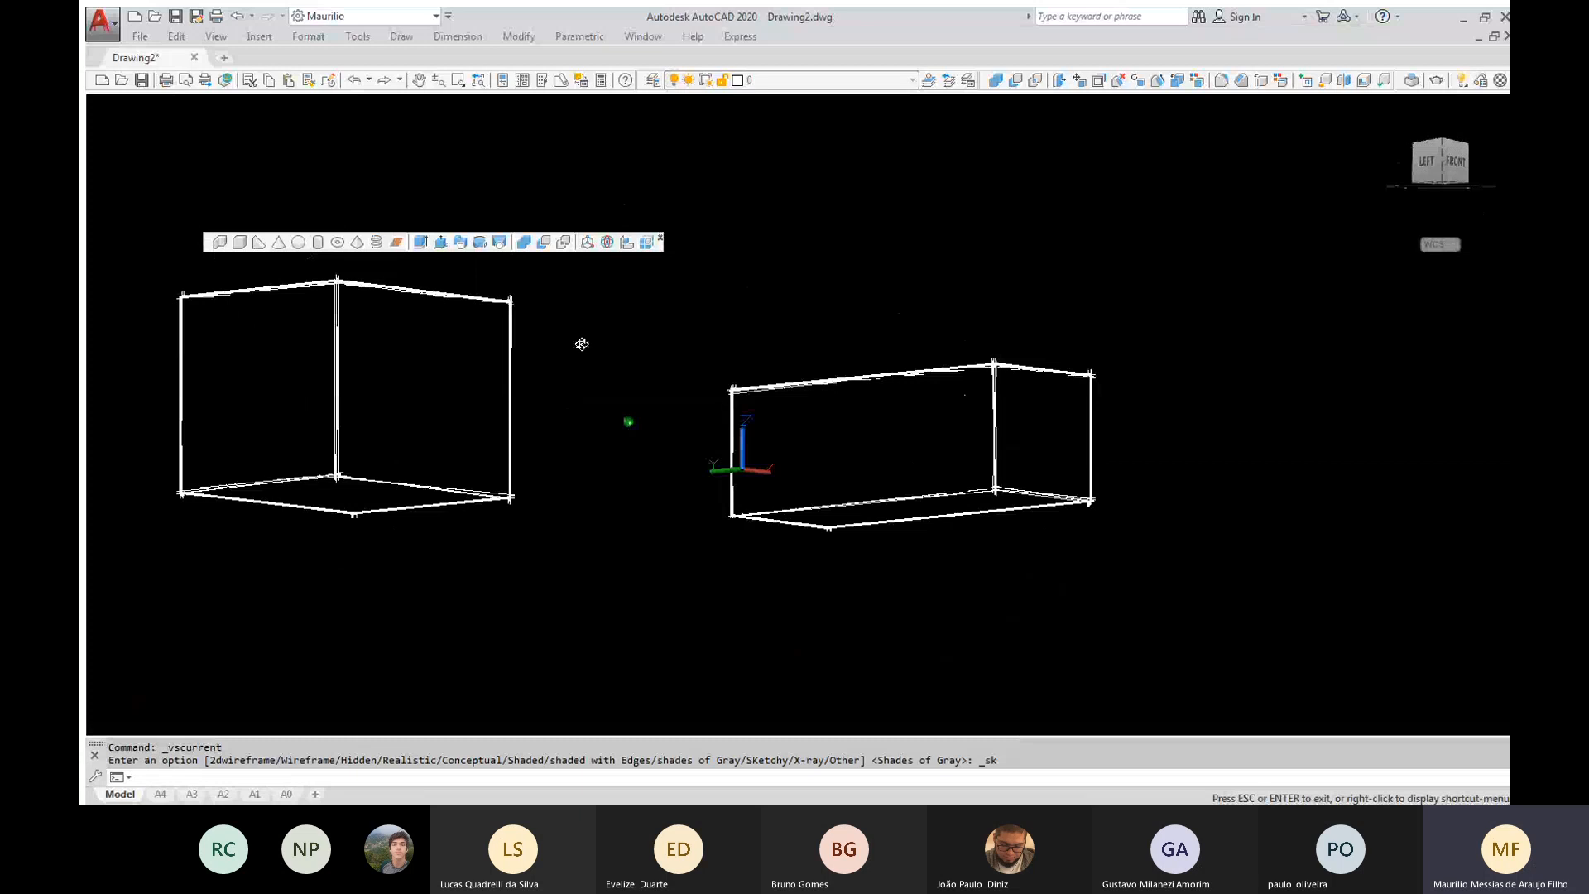
# Show both boxes in the Wireframe and X-ray visual styles, orbiting around them in each style
pyautogui.keyDown('shift'); pyautogui.moveTo(582, 344); pyautogui.dragTo(582, 447, button='middle'); pyautogui.keyUp('shift')
pyautogui.click(198, 105)
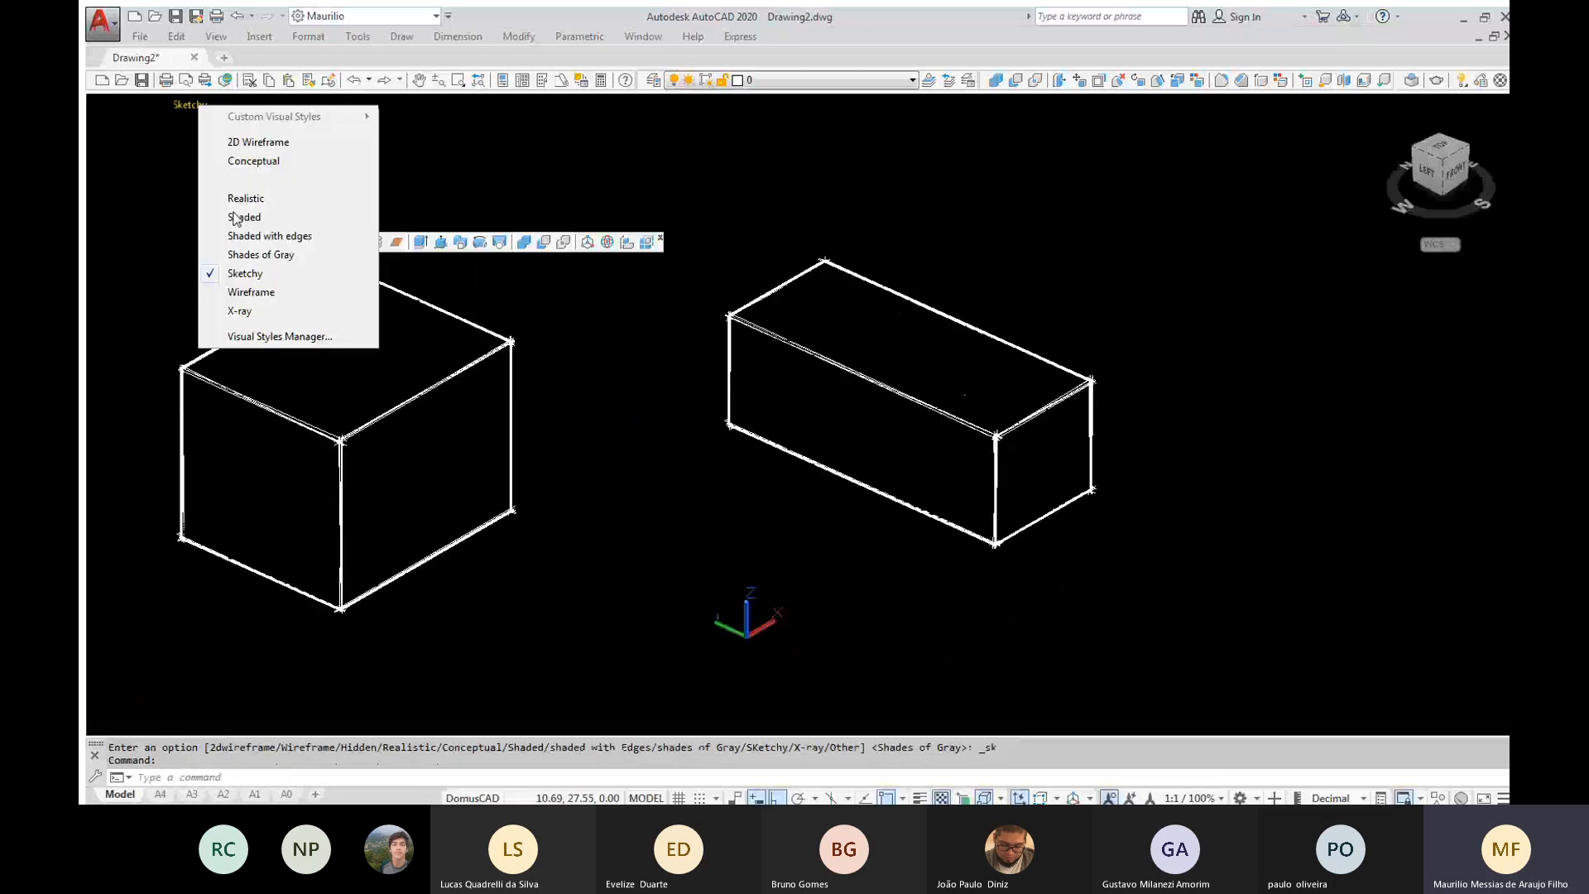
pyautogui.click(242, 294)
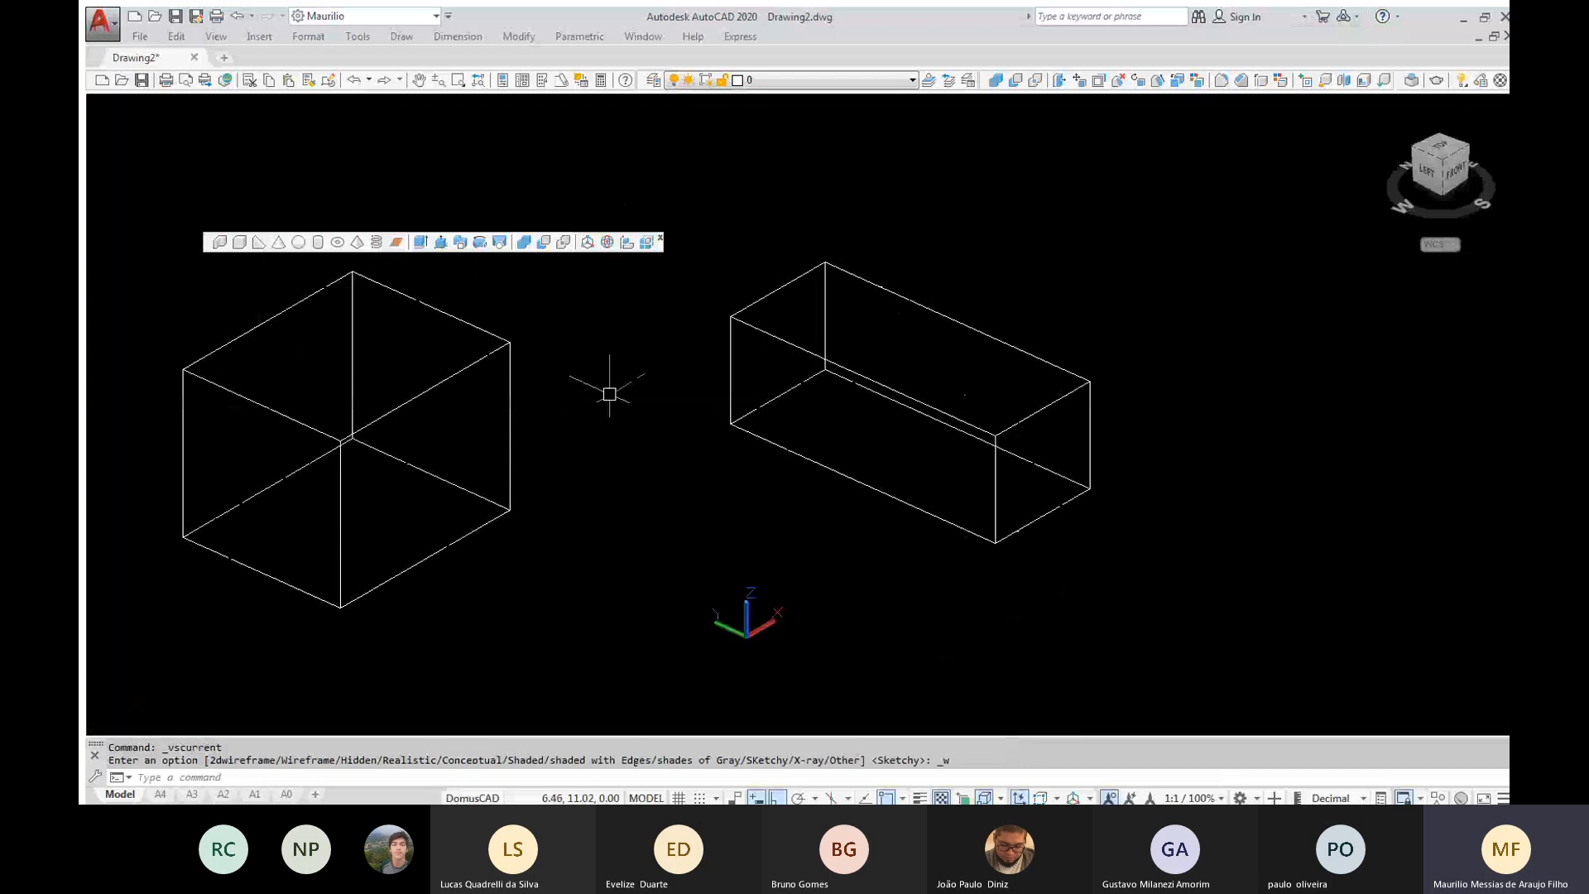
pyautogui.keyDown('shift'); pyautogui.moveTo(609, 394); pyautogui.dragTo(562, 374, button='middle'); pyautogui.keyUp('shift')
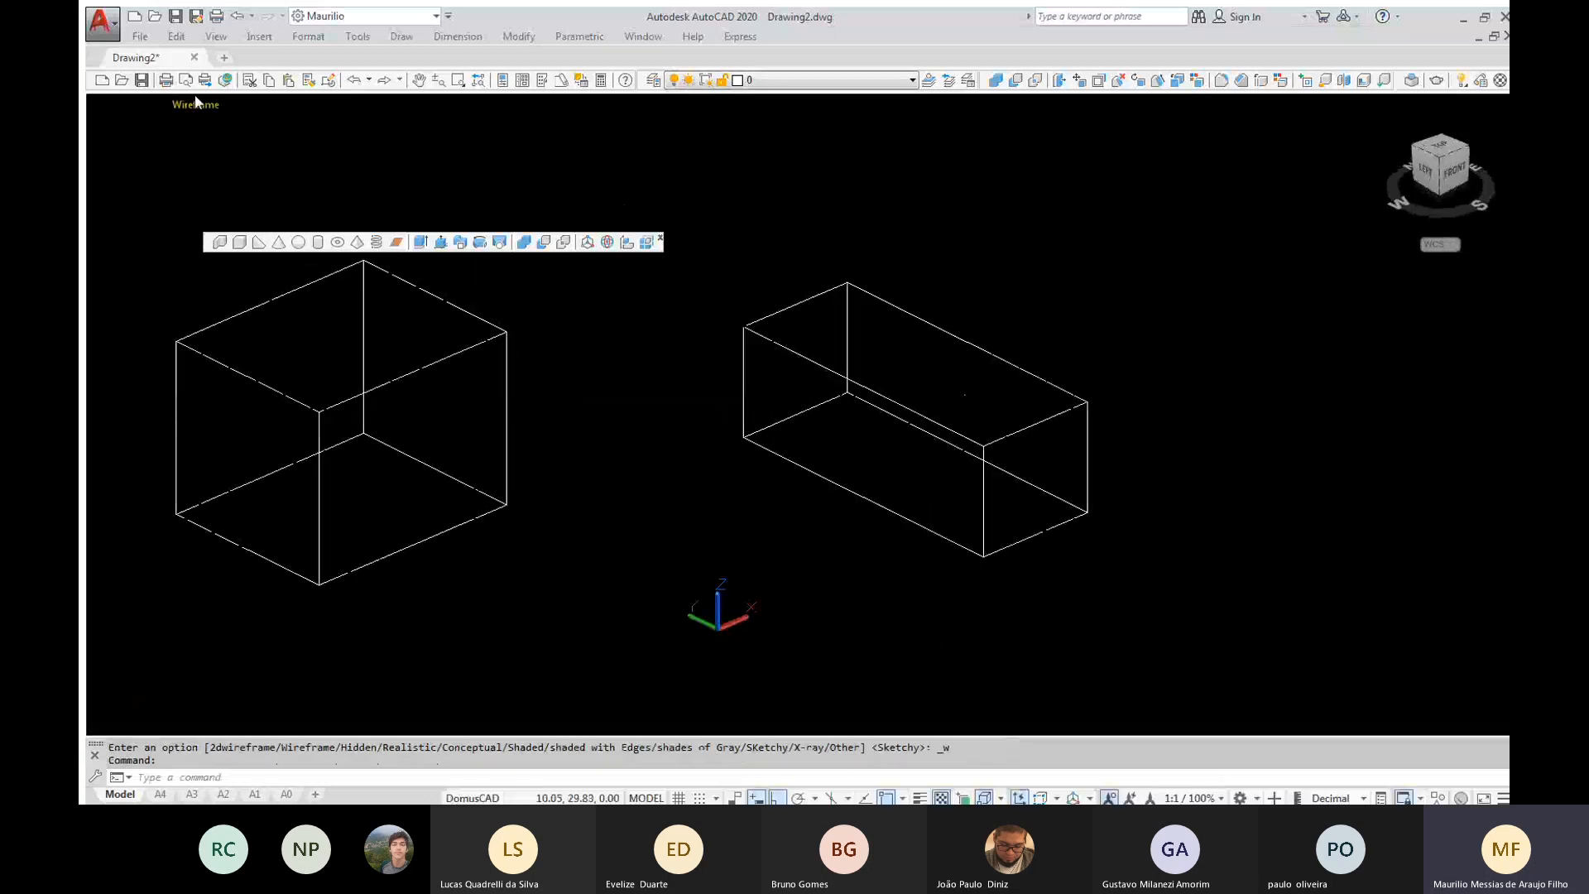
pyautogui.click(192, 104)
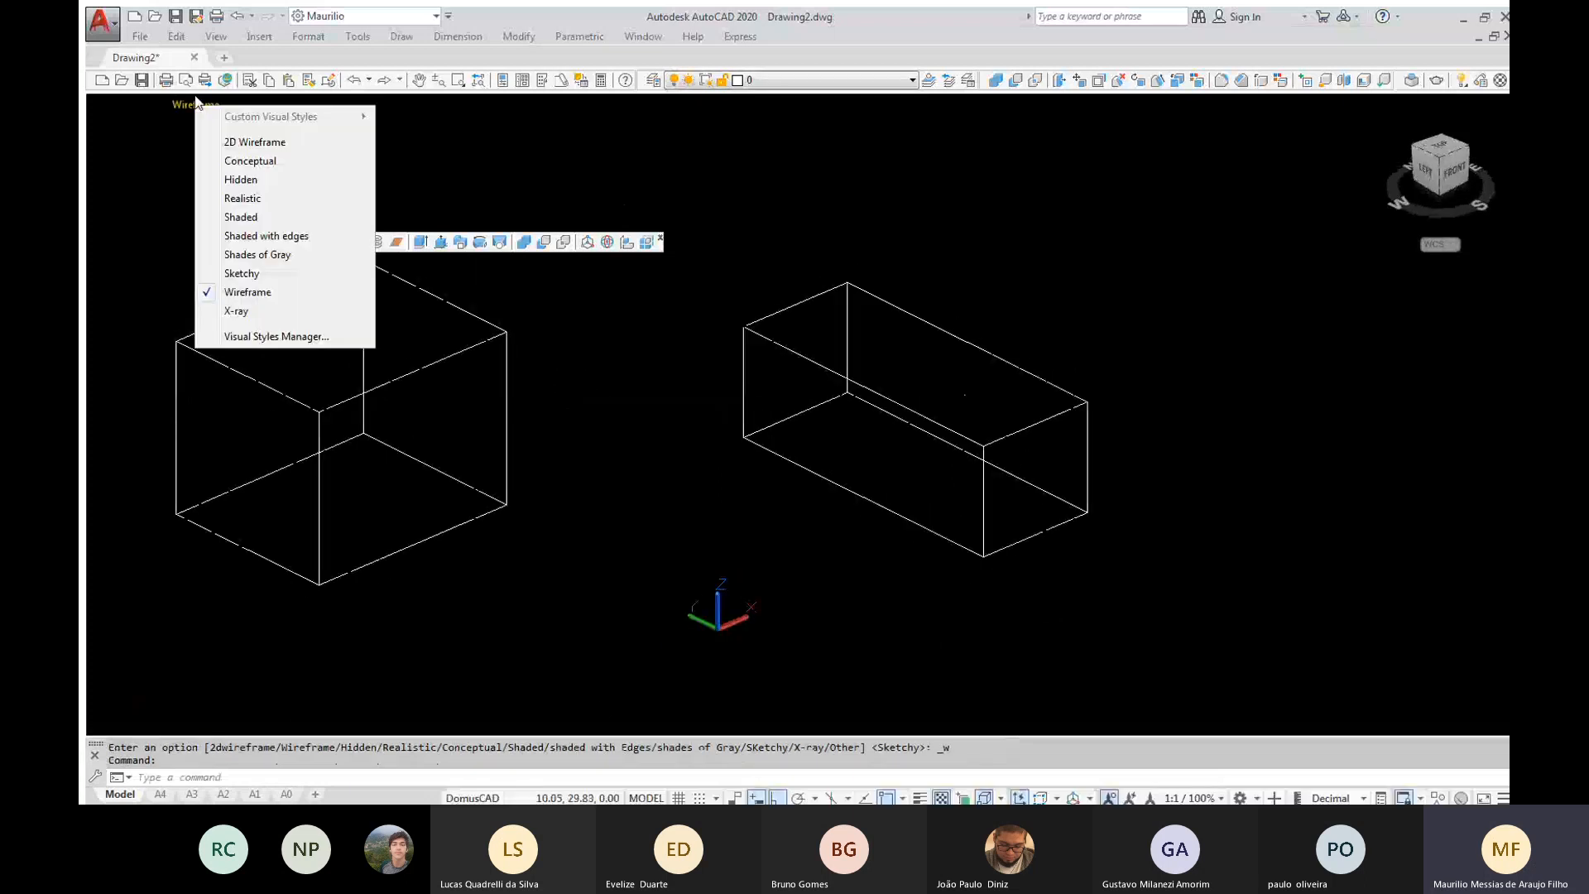
pyautogui.click(254, 314)
pyautogui.moveTo(671, 474)
pyautogui.keyDown('shift'); pyautogui.mouseDown(button='middle')
pyautogui.moveTo(674, 509)
pyautogui.moveTo(659, 497)
pyautogui.mouseUp(button='middle'); pyautogui.keyUp('shift')
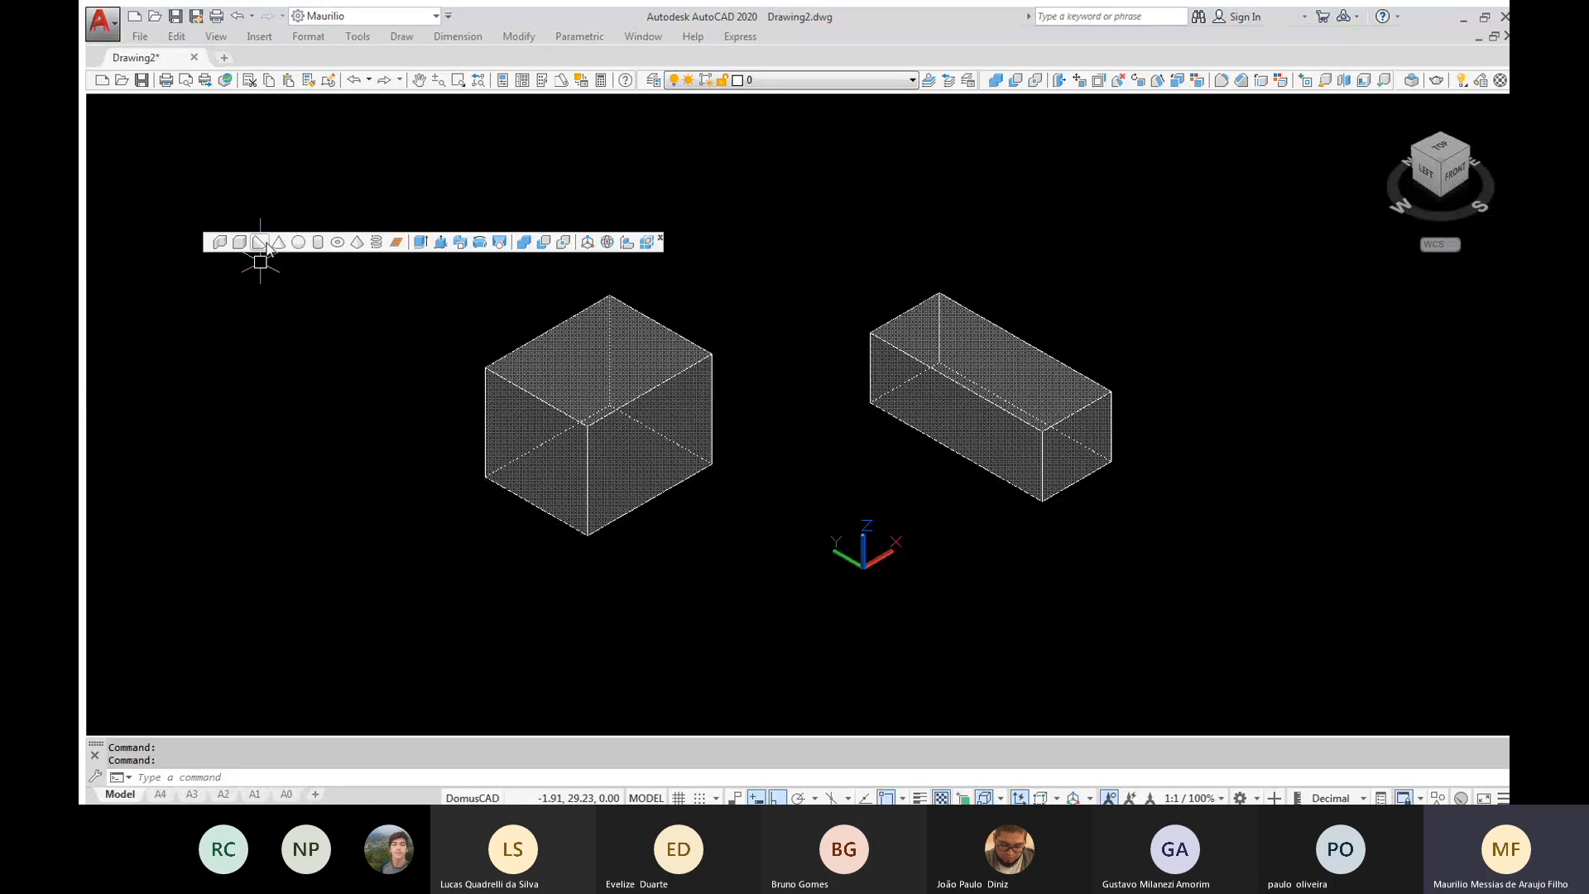
# Model a wedge beside the larger box, with Ortho off for the base and a height of about 2.51 downward
pyautogui.click(259, 242)
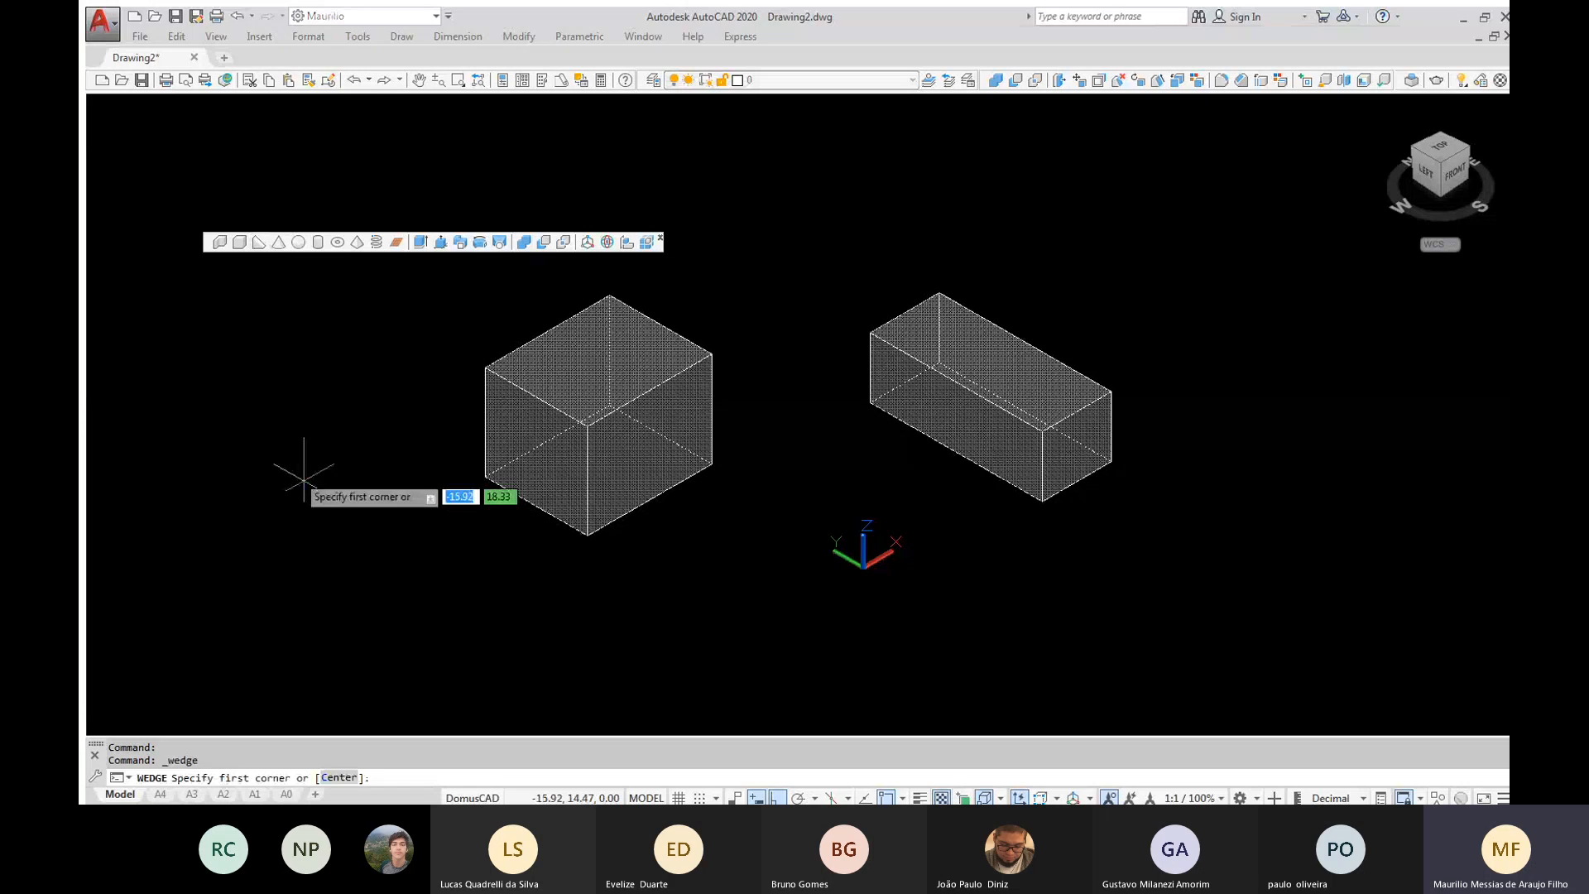
pyautogui.click(248, 484)
pyautogui.press('F8')
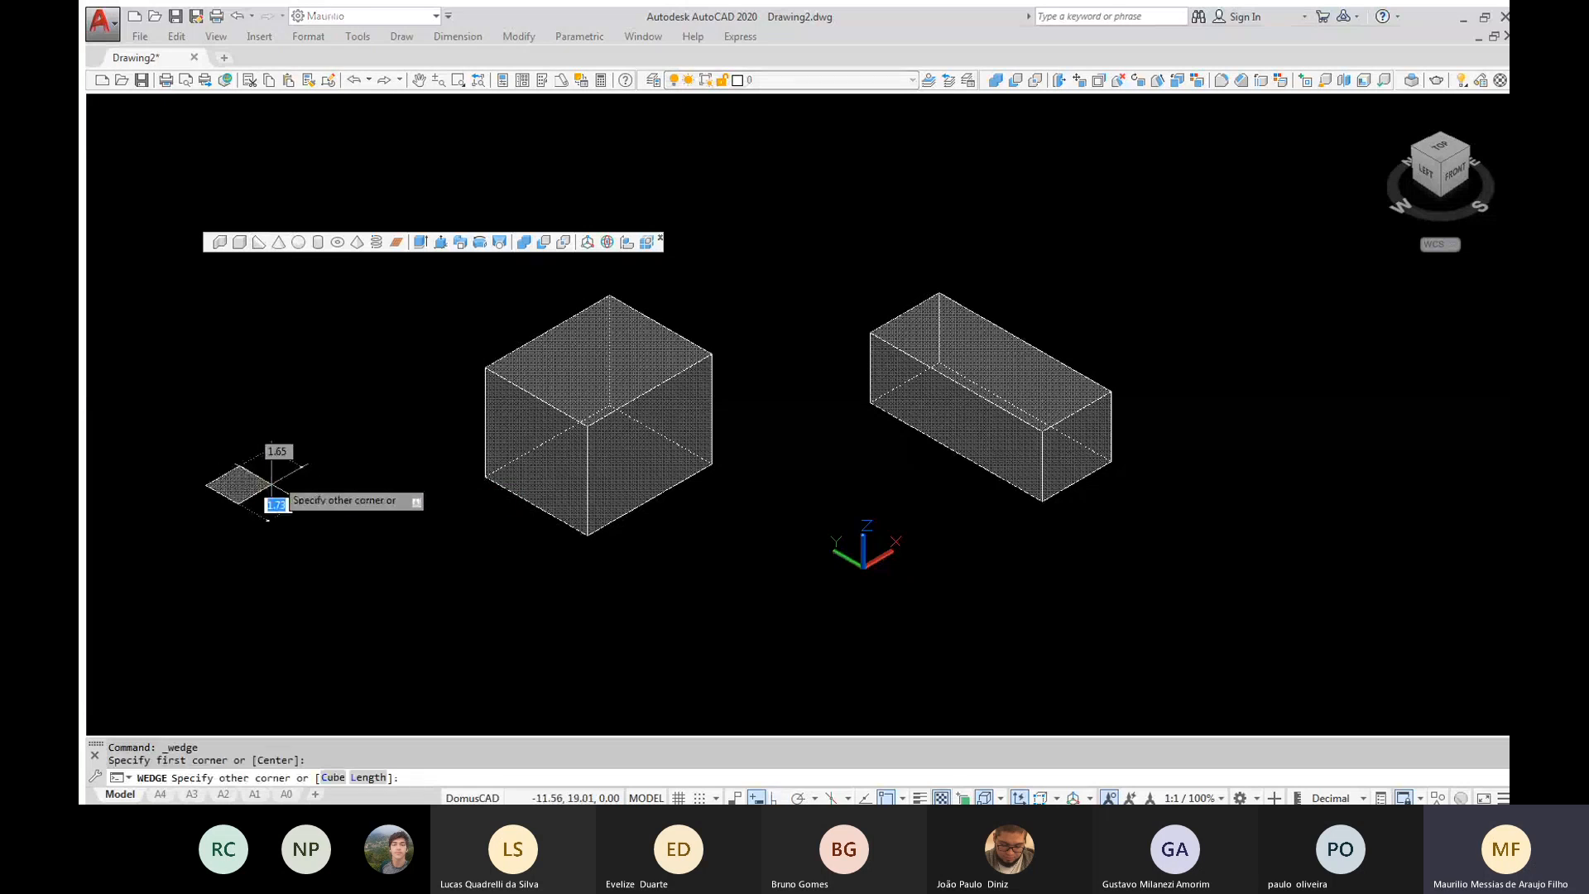
pyautogui.click(400, 490)
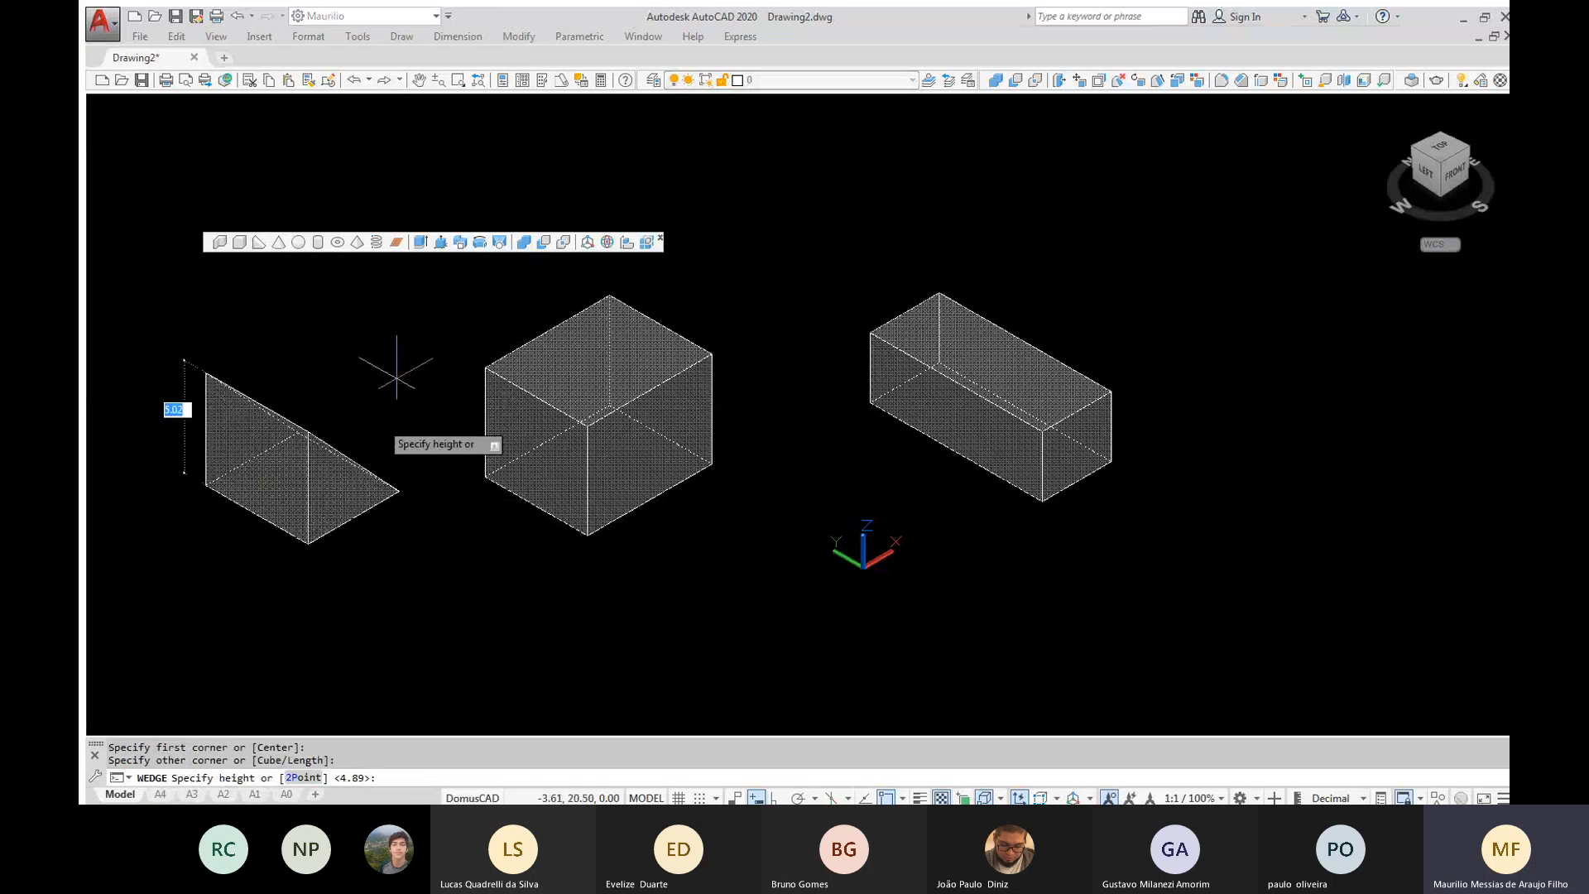
pyautogui.click(368, 547)
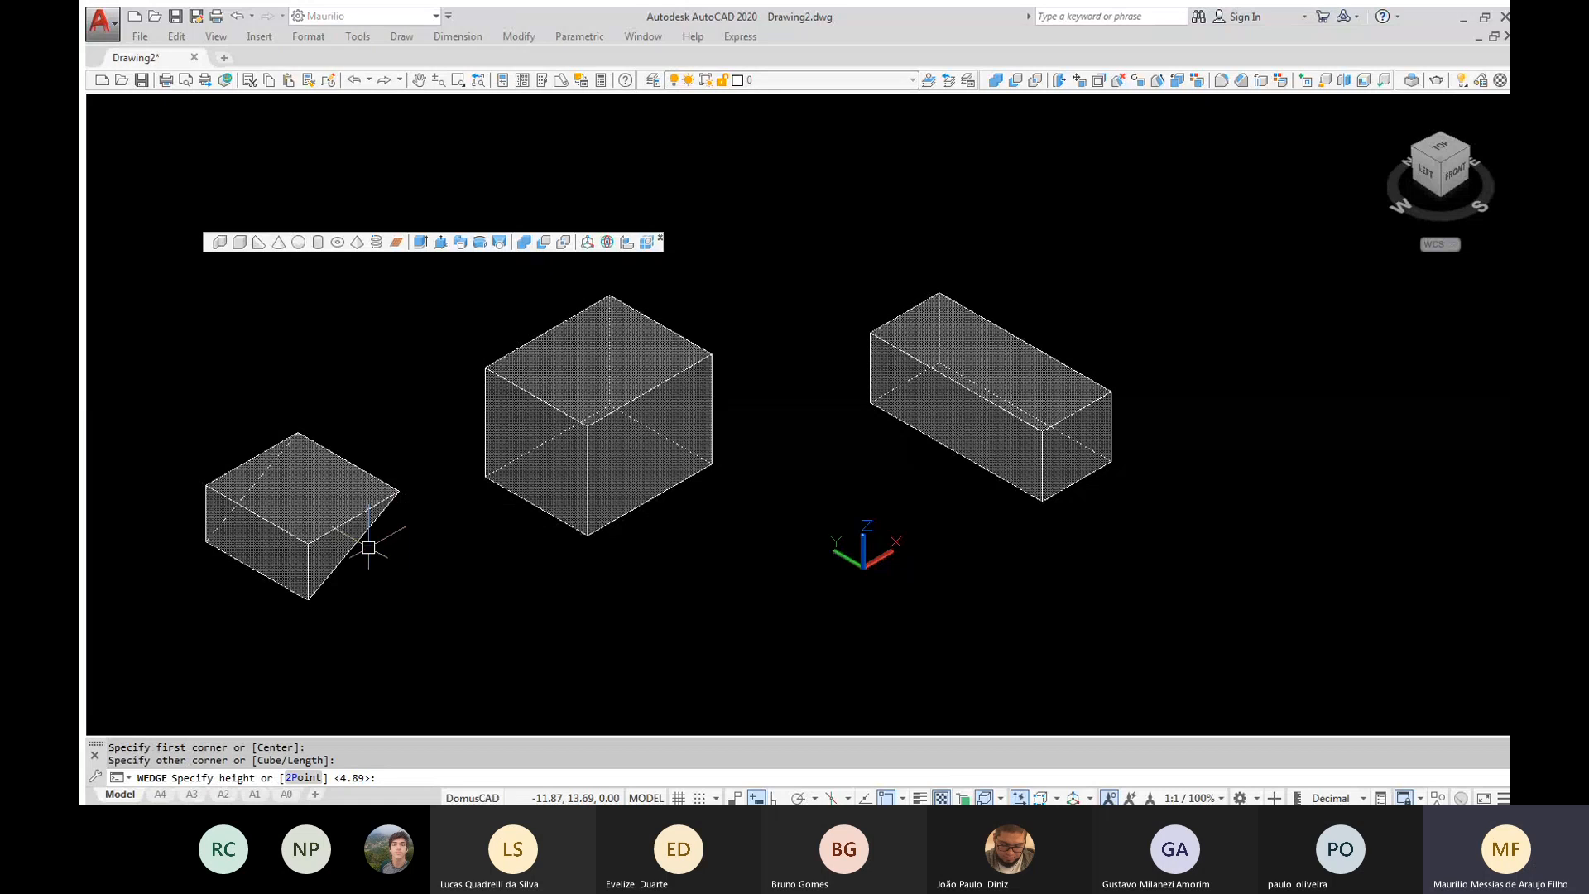
# Model a second wedge beyond the long box, picking the base corners in reverse direction and raising it about 7.08 upward
pyautogui.click(259, 243)
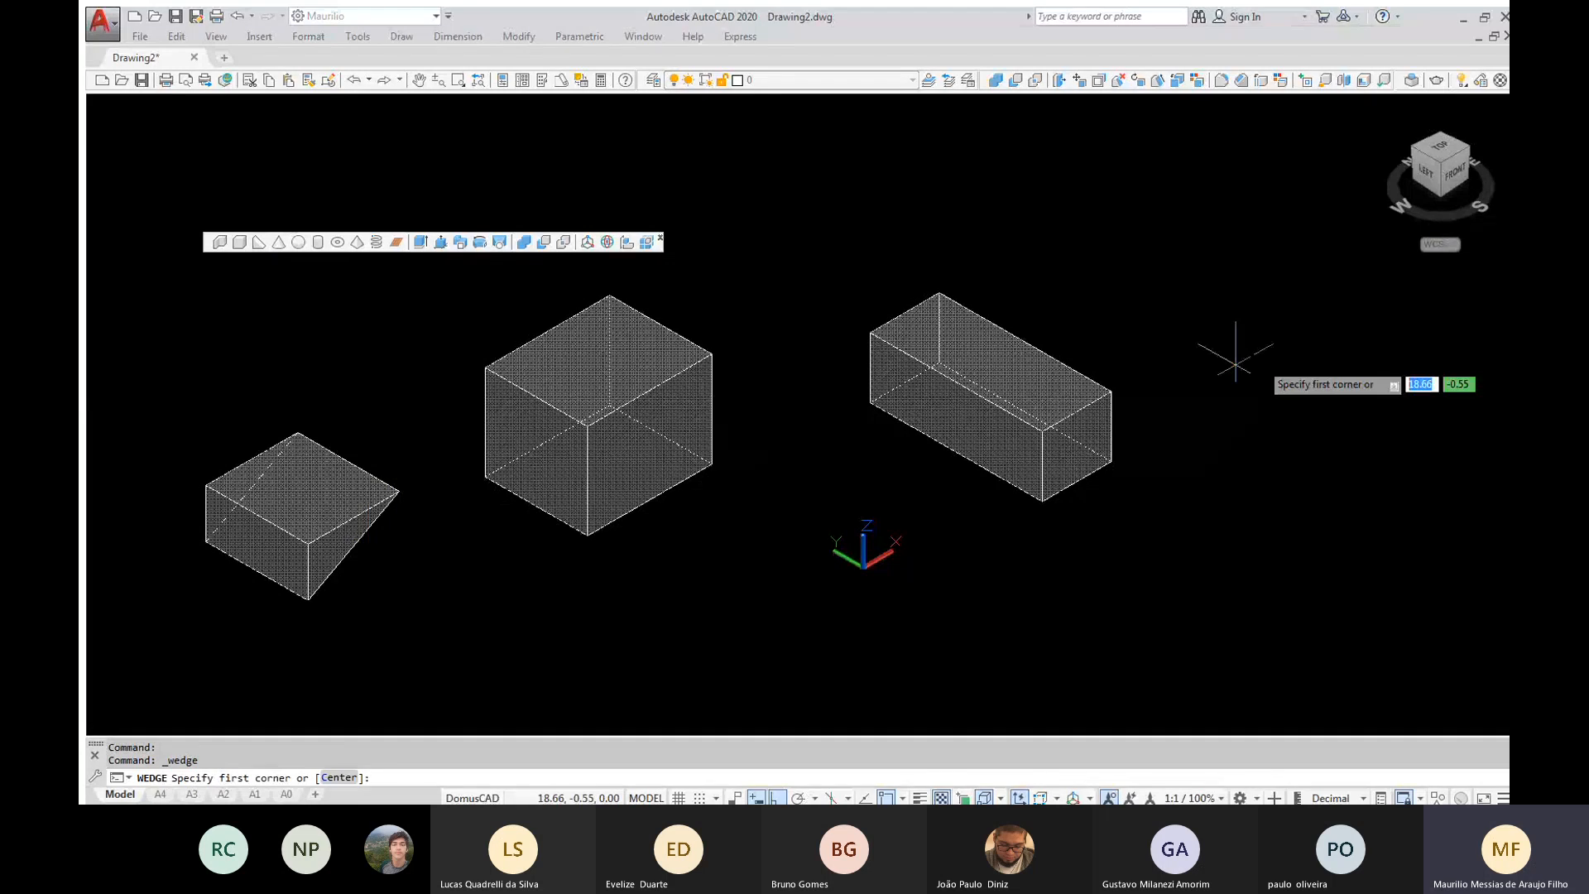
pyautogui.click(1400, 362)
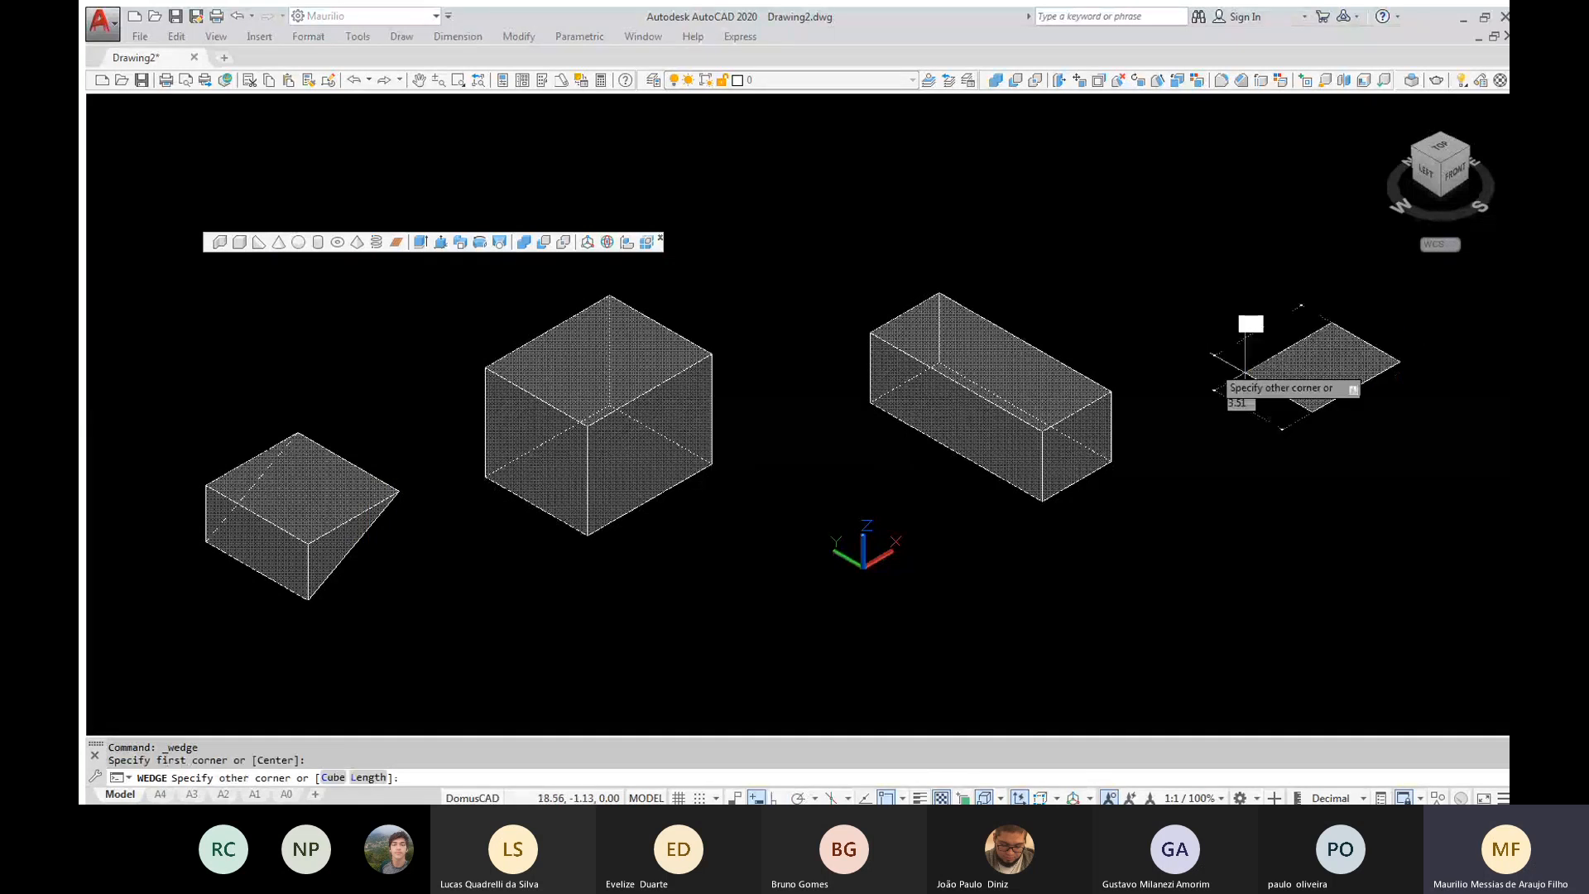
pyautogui.click(1215, 370)
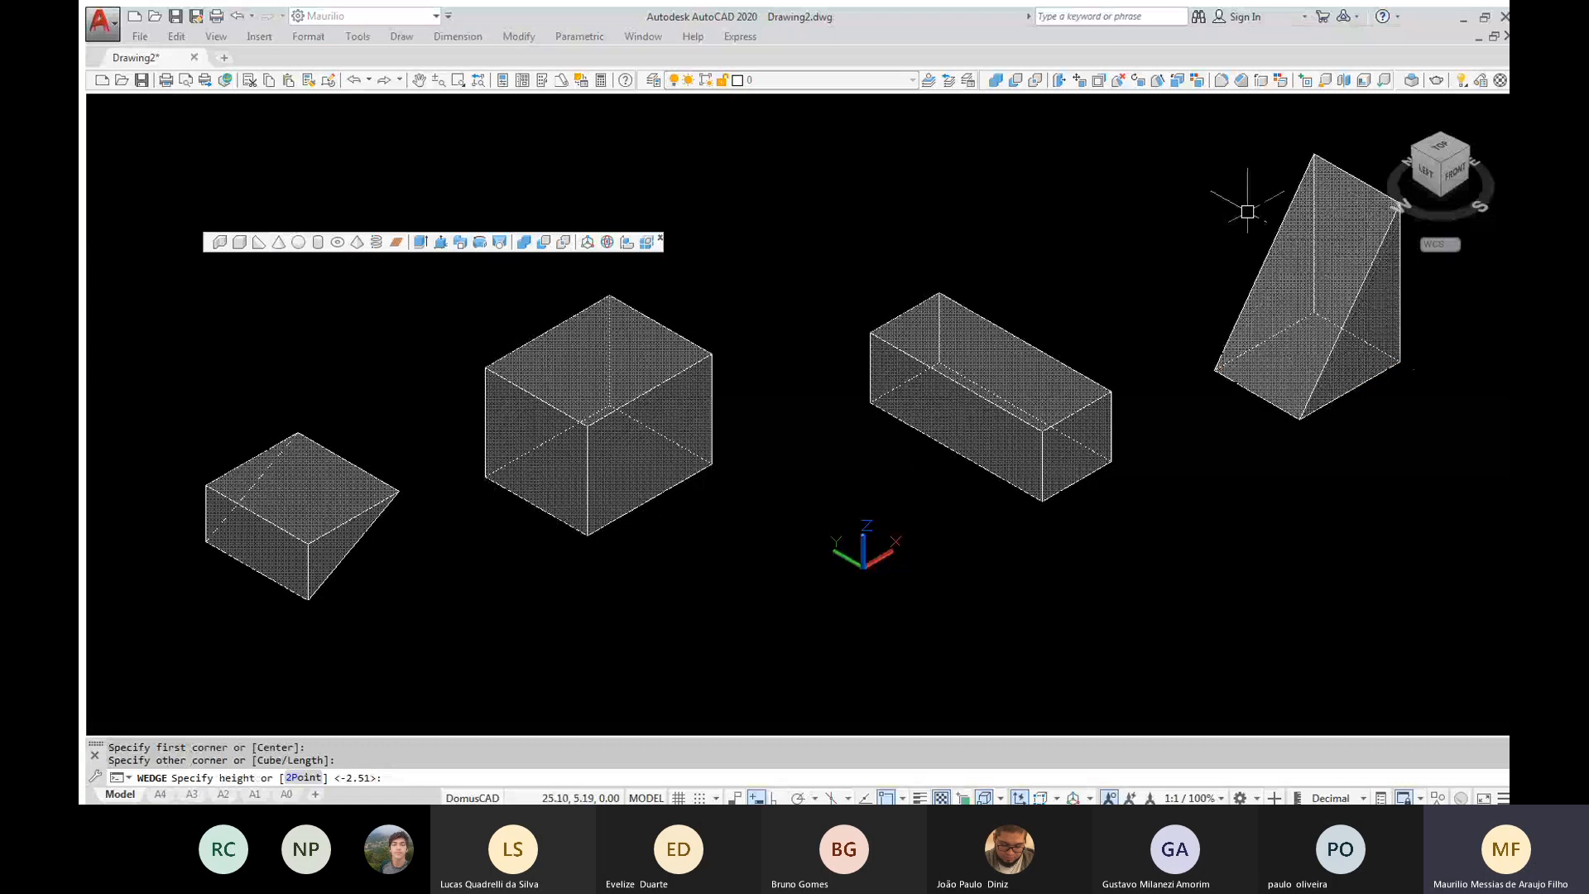
pyautogui.click(1241, 207)
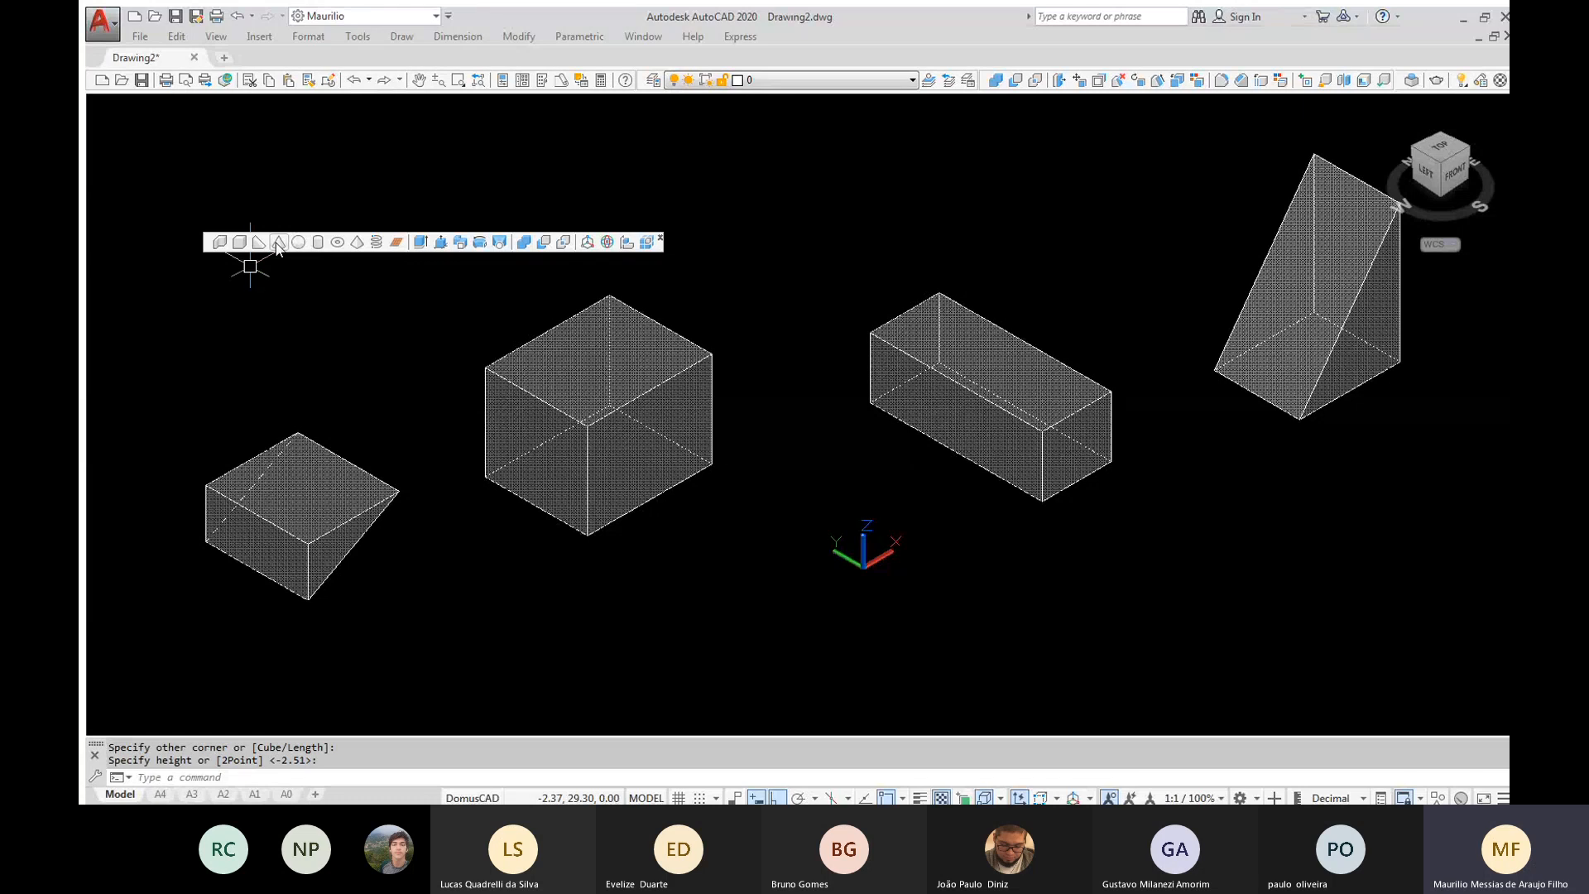
# Model an inverted cone behind the low wedge, with a base radius of about 1.79 and a height of about 9.06 downward
pyautogui.click(278, 242)
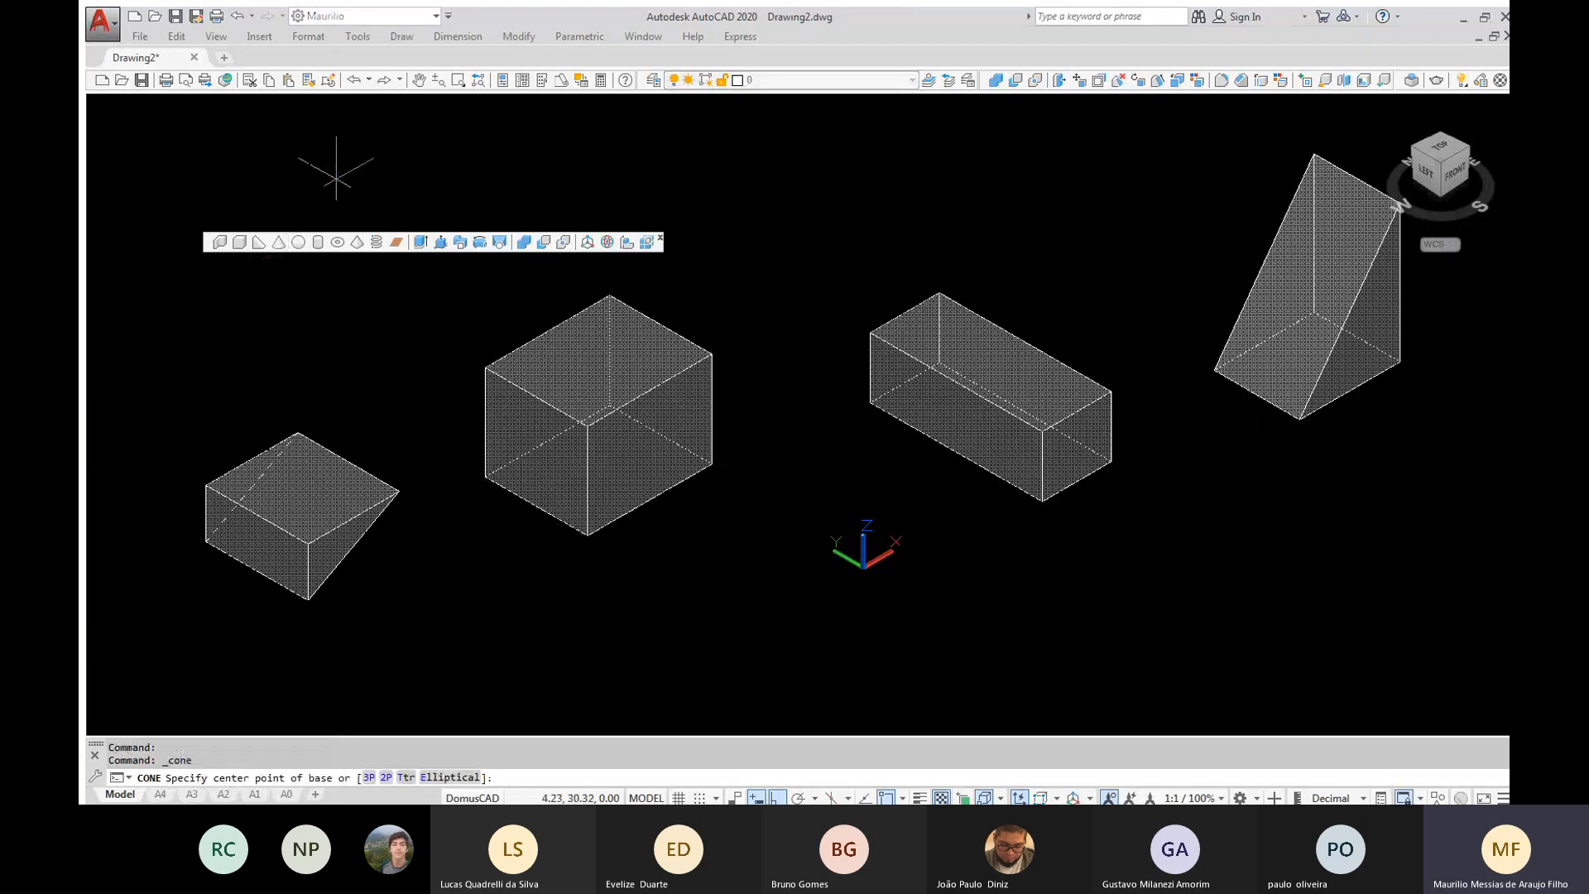
pyautogui.click(336, 179)
pyautogui.click(388, 189)
pyautogui.click(357, 381)
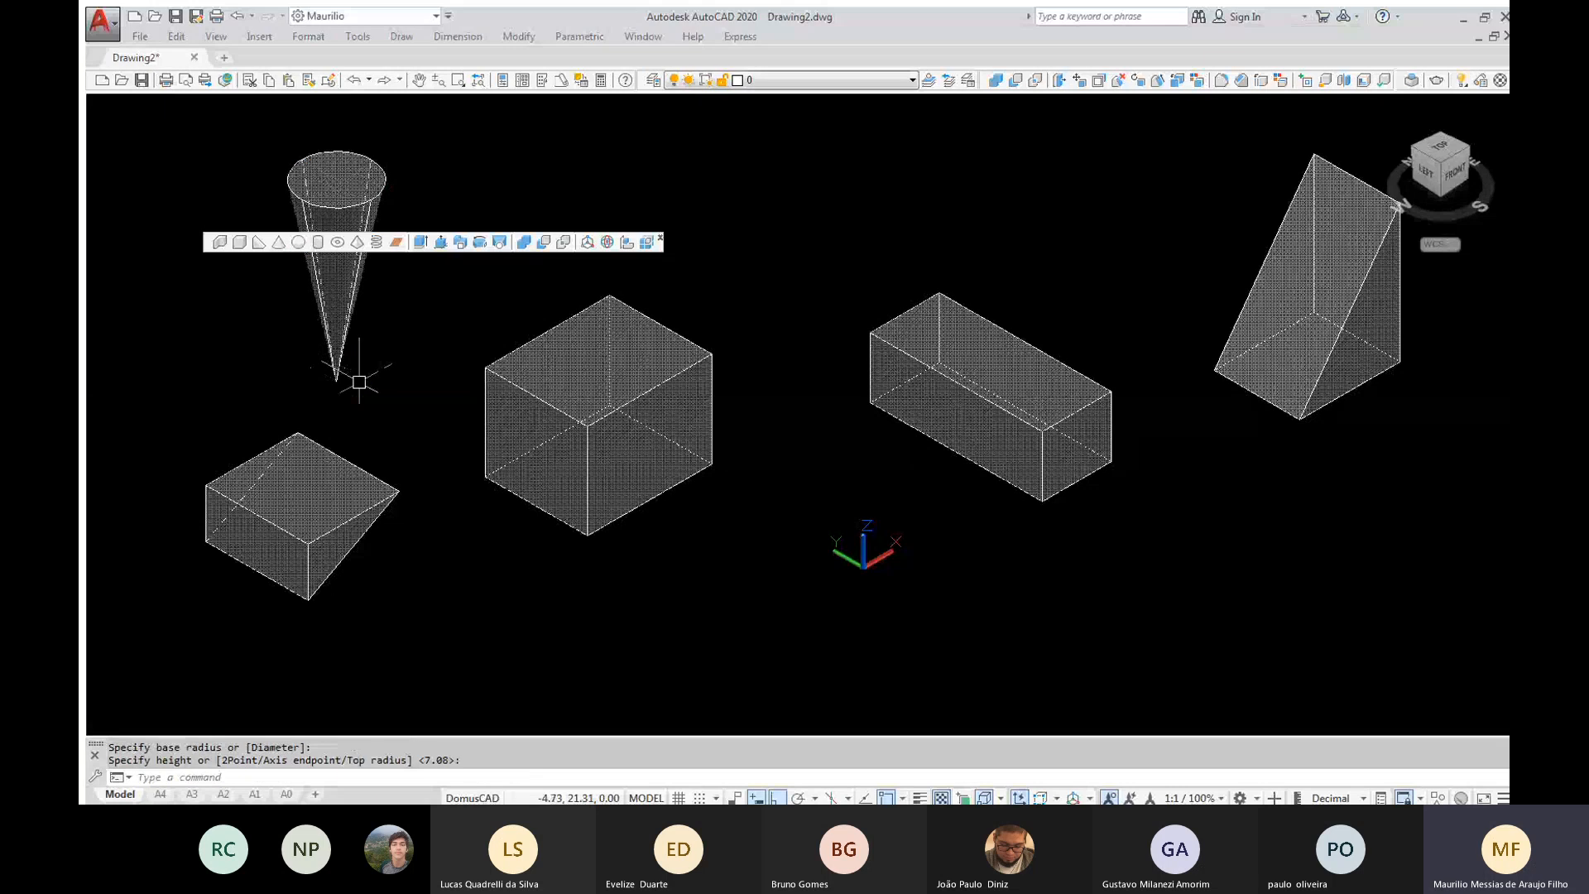
# Model an upright cone in front of the two boxes, with a base radius of about 2.76 and a height of about 20.59
pyautogui.press('Return')
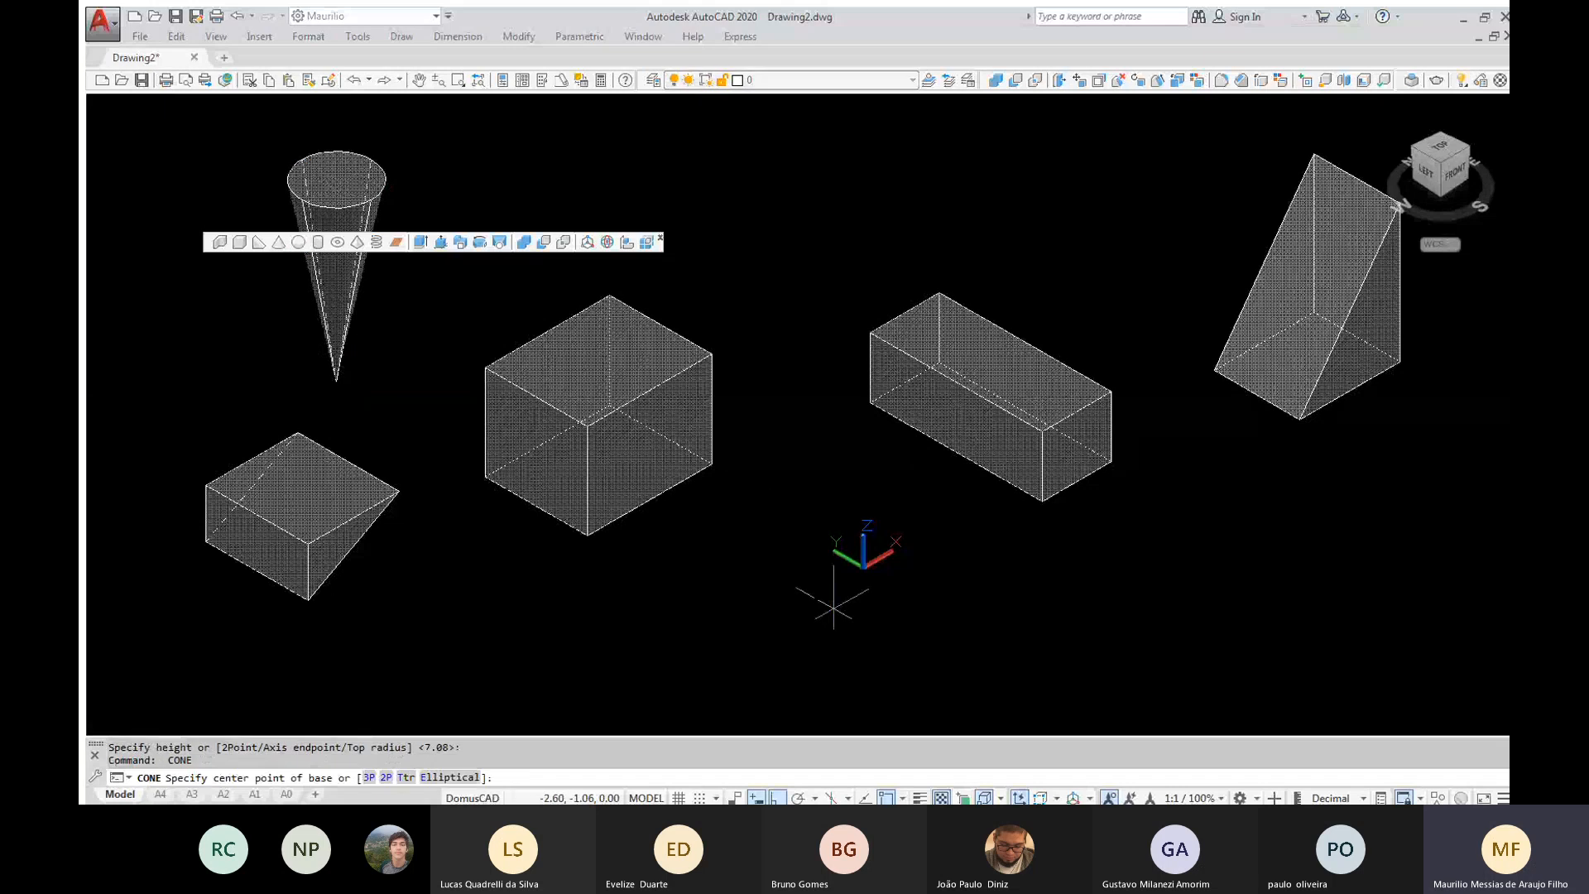
pyautogui.click(833, 607)
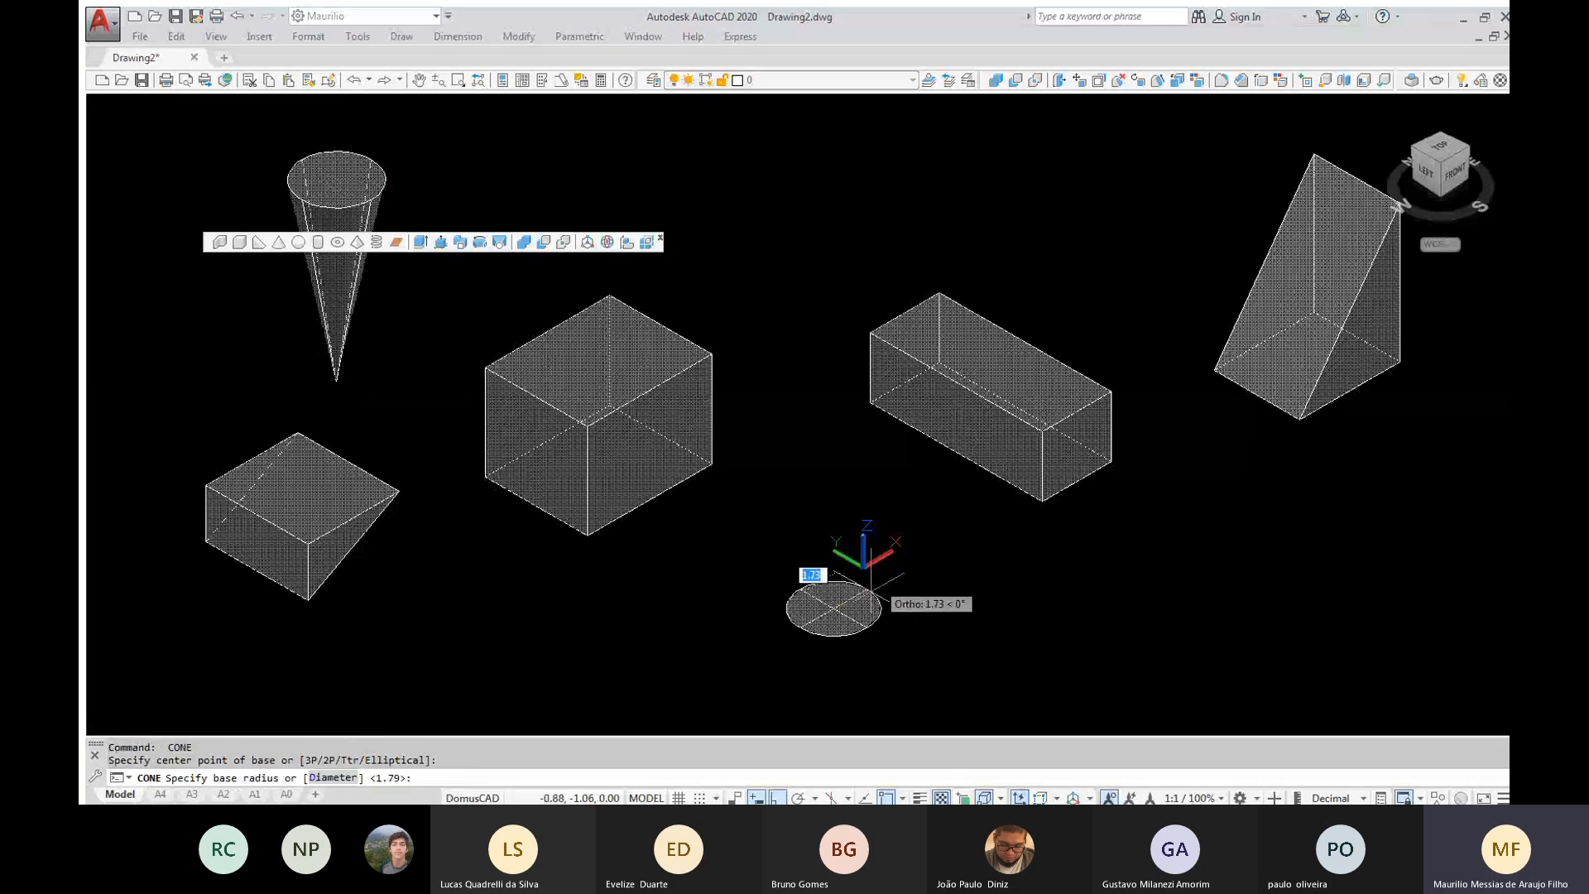
pyautogui.click(882, 577)
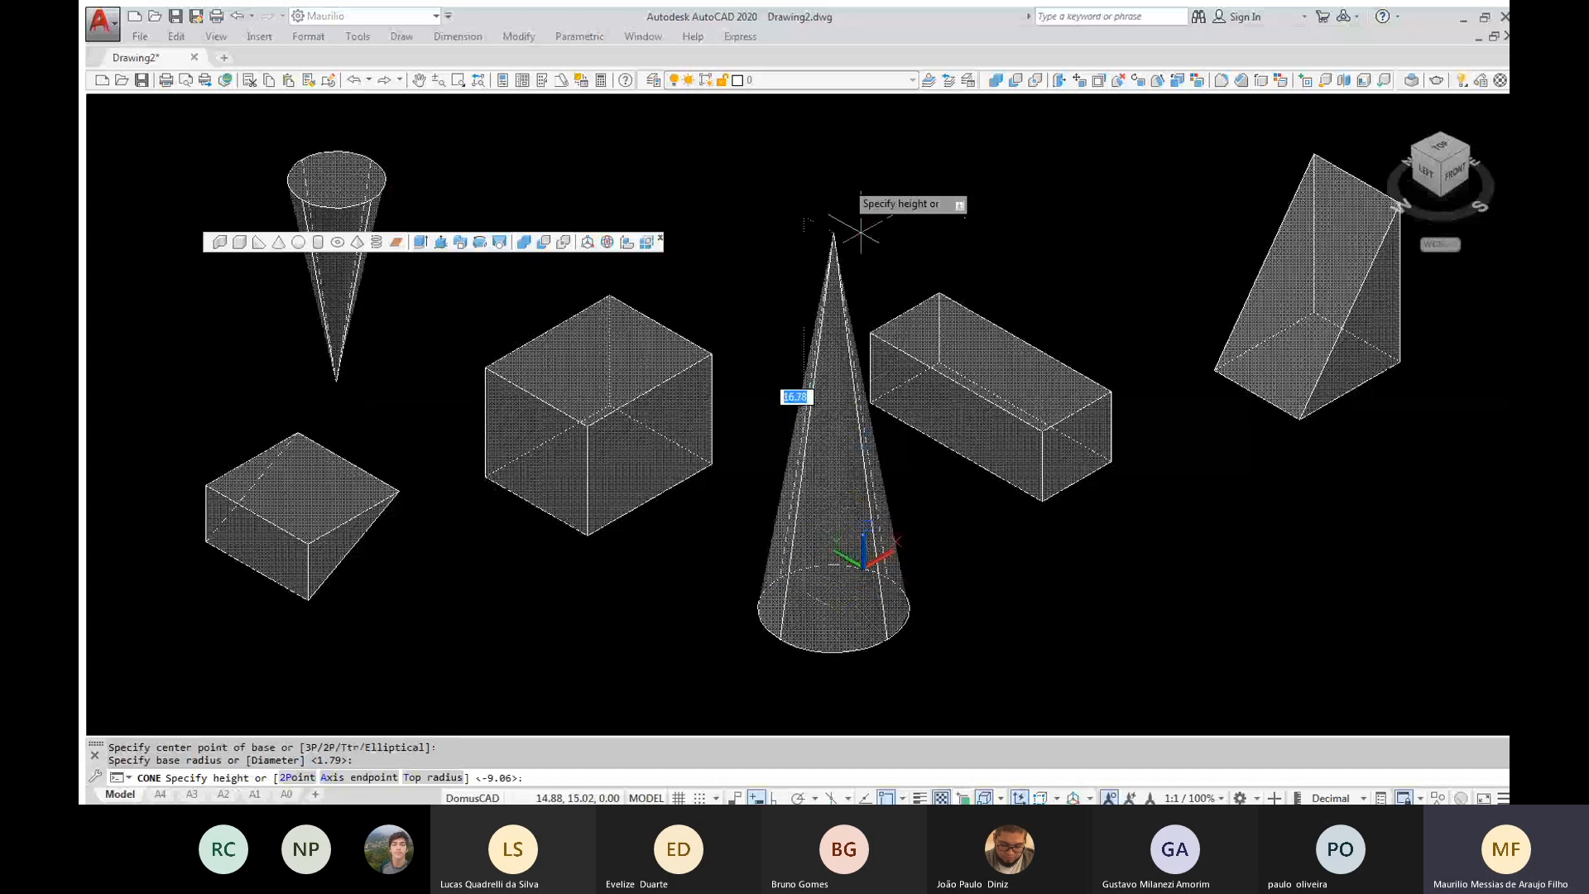
pyautogui.click(859, 149)
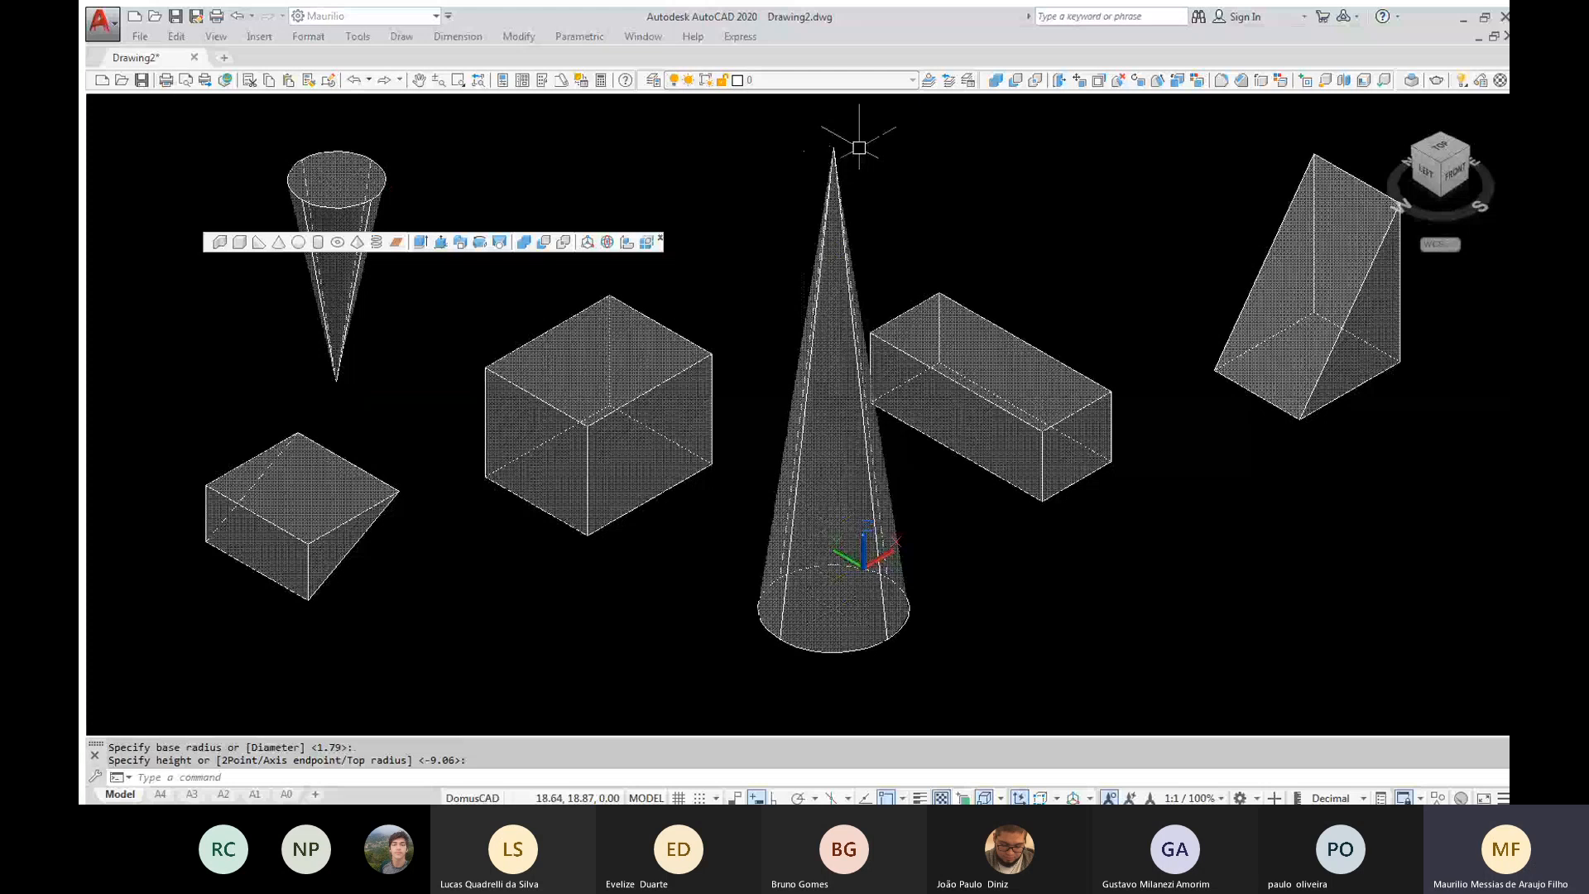
# Model a sphere with a radius of about 3.54 behind the long box
pyautogui.click(298, 242)
pyautogui.click(1012, 218)
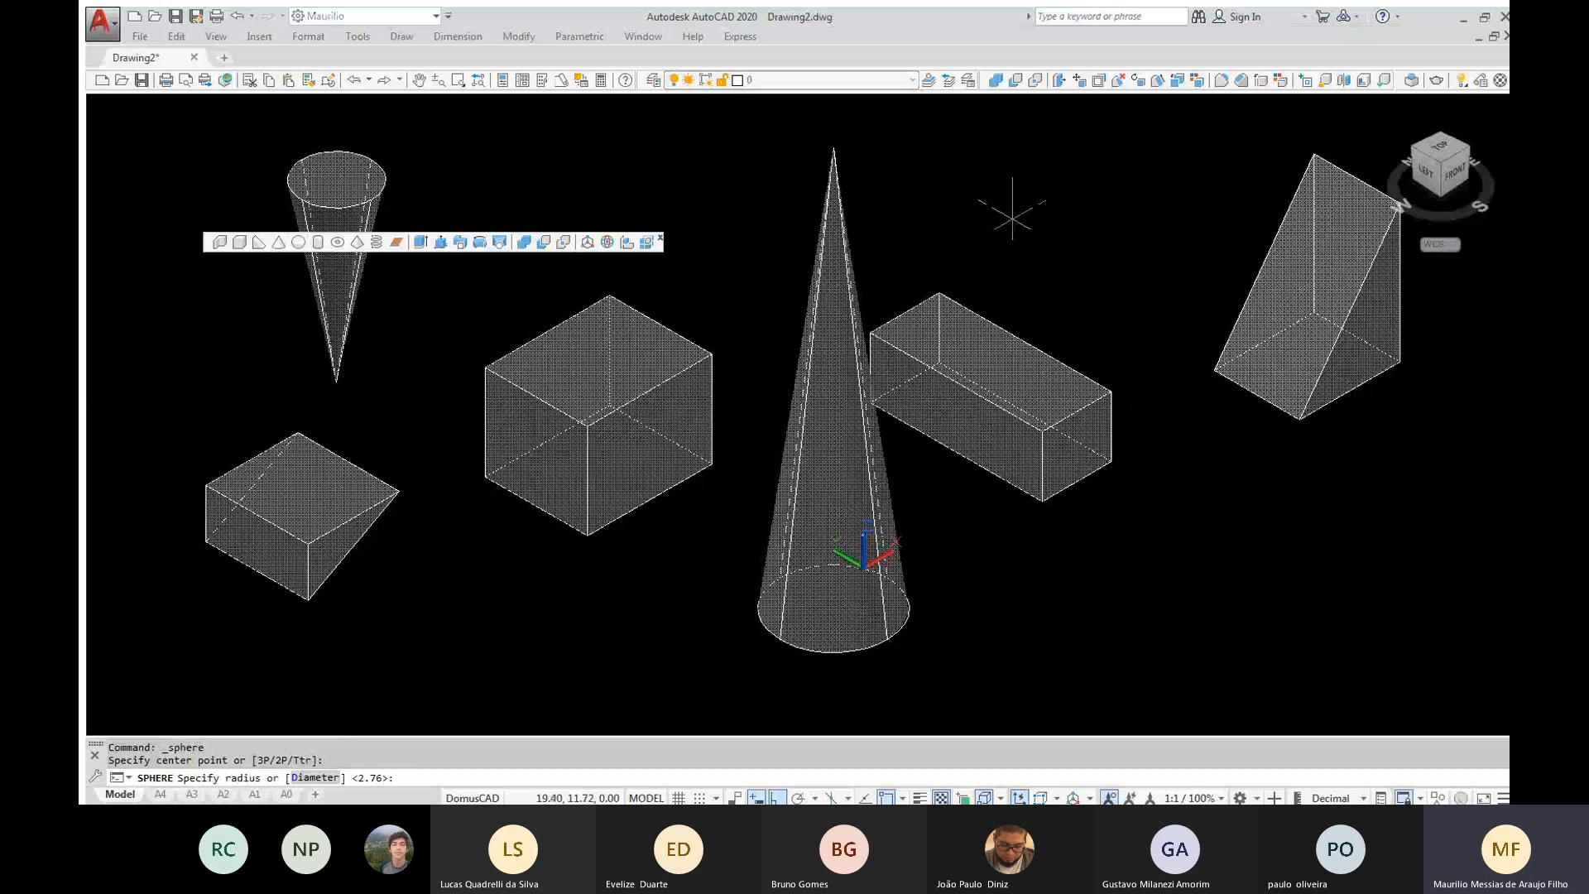
pyautogui.click(1105, 246)
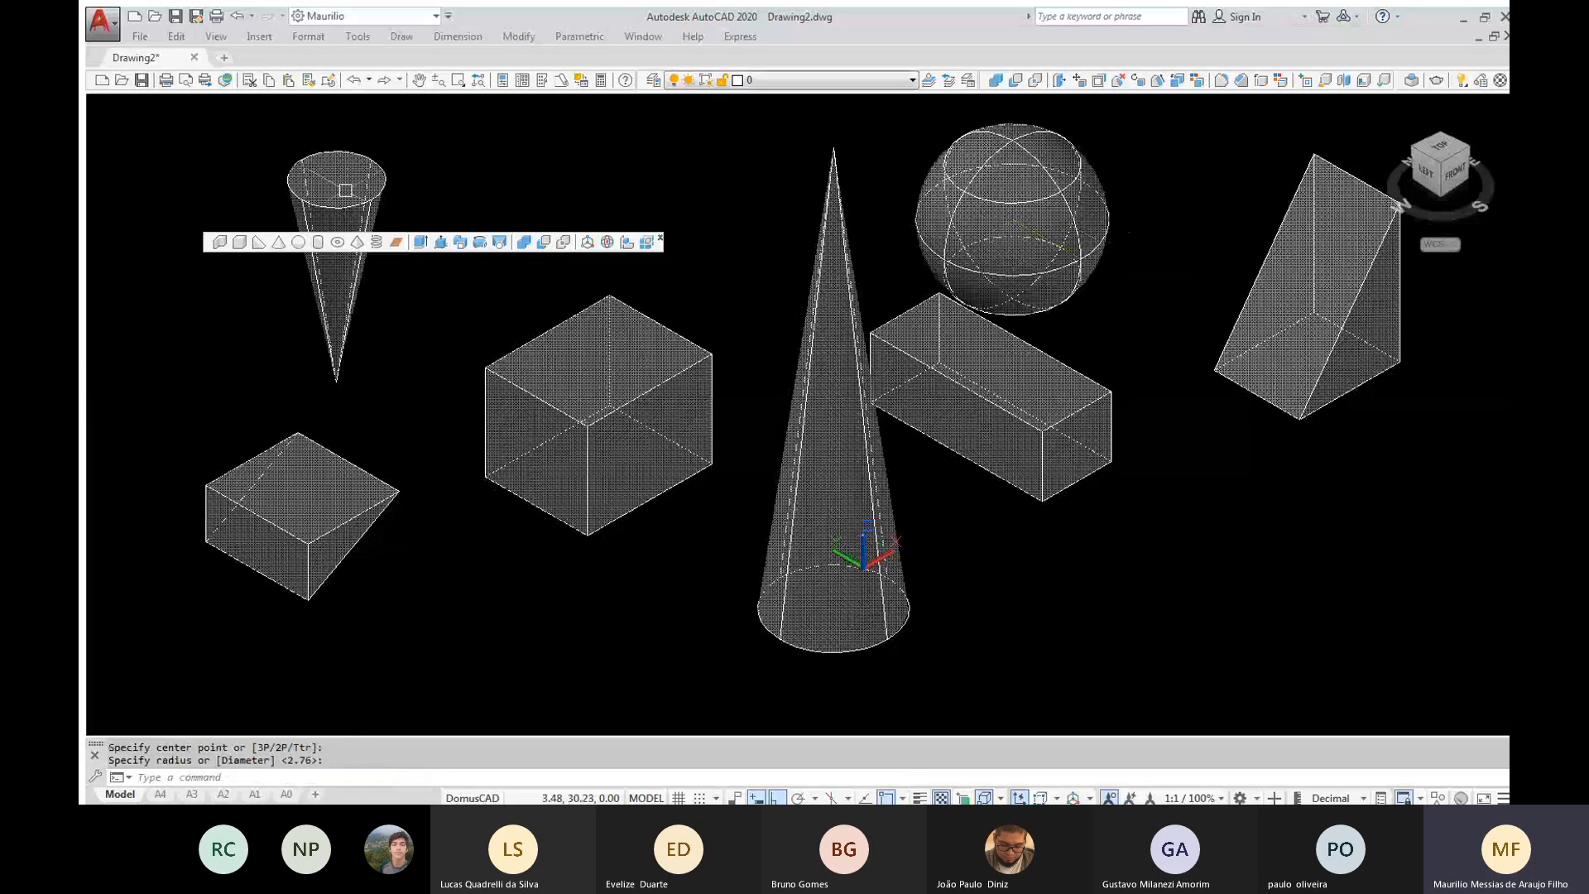
# Apply the Shaded visual style, orbit around the solids, and return to the isometric view between the left and front faces
pyautogui.click(184, 102)
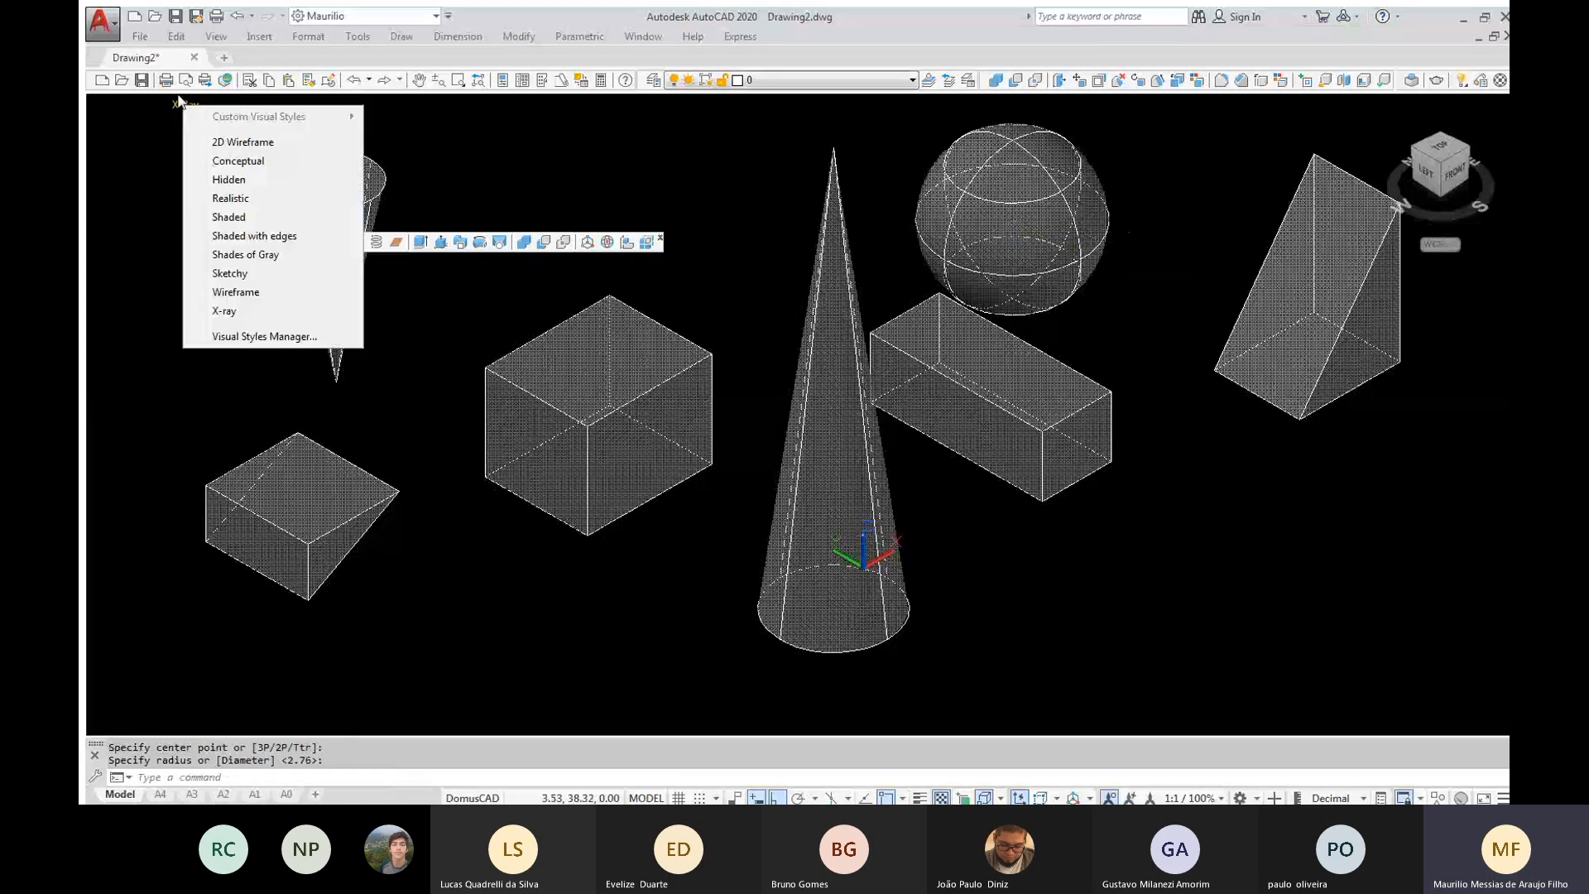
pyautogui.click(238, 218)
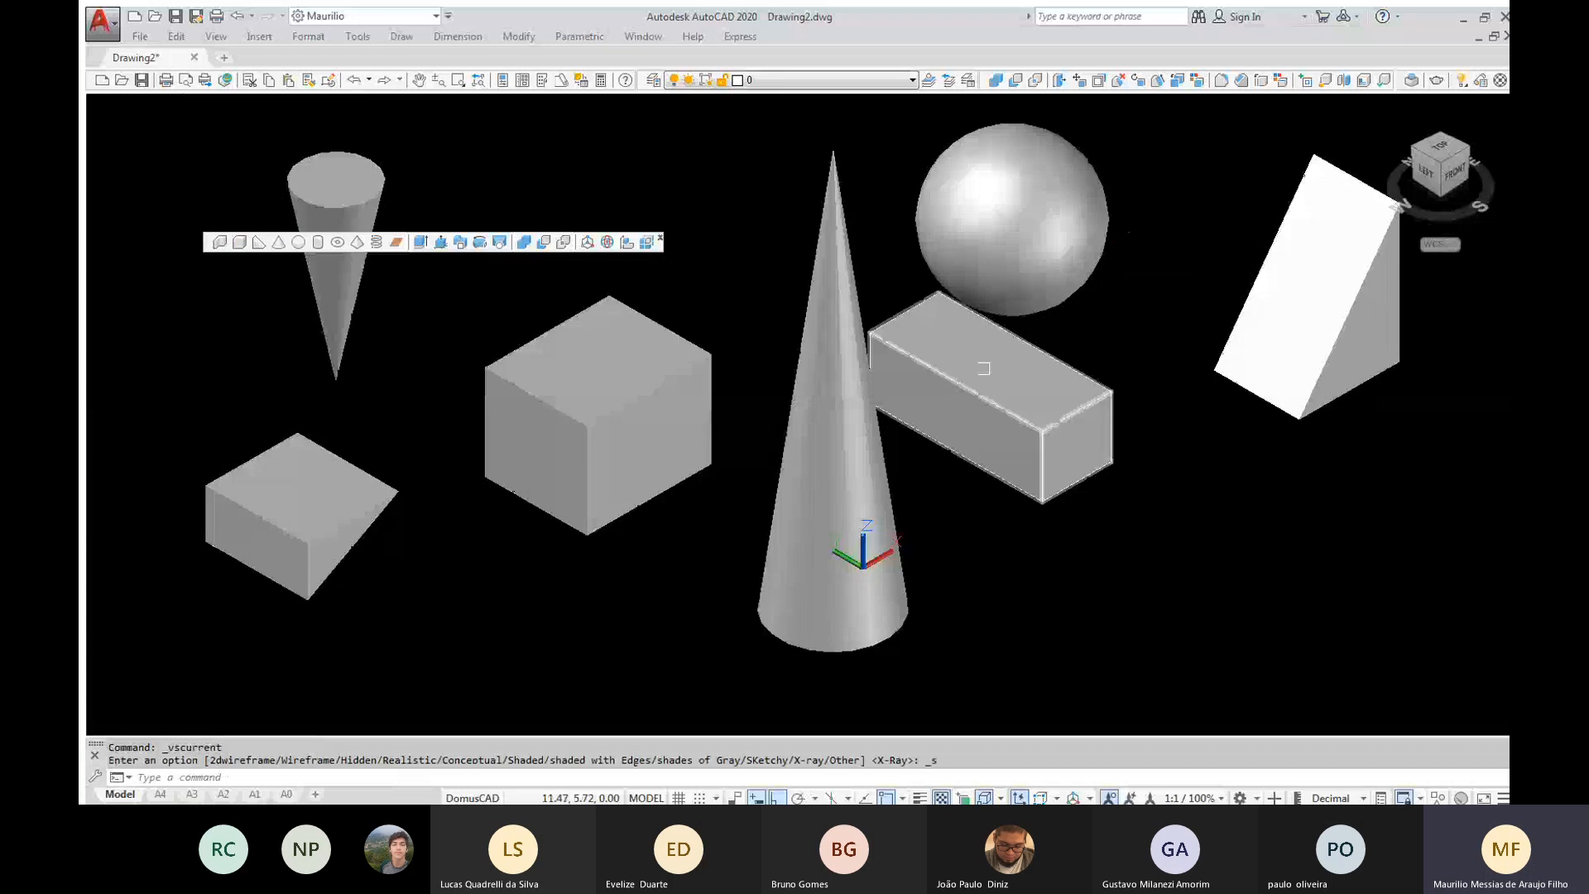
pyautogui.keyDown('shift'); pyautogui.moveTo(985, 369); pyautogui.dragTo(793, 291, button='middle'); pyautogui.keyUp('shift')
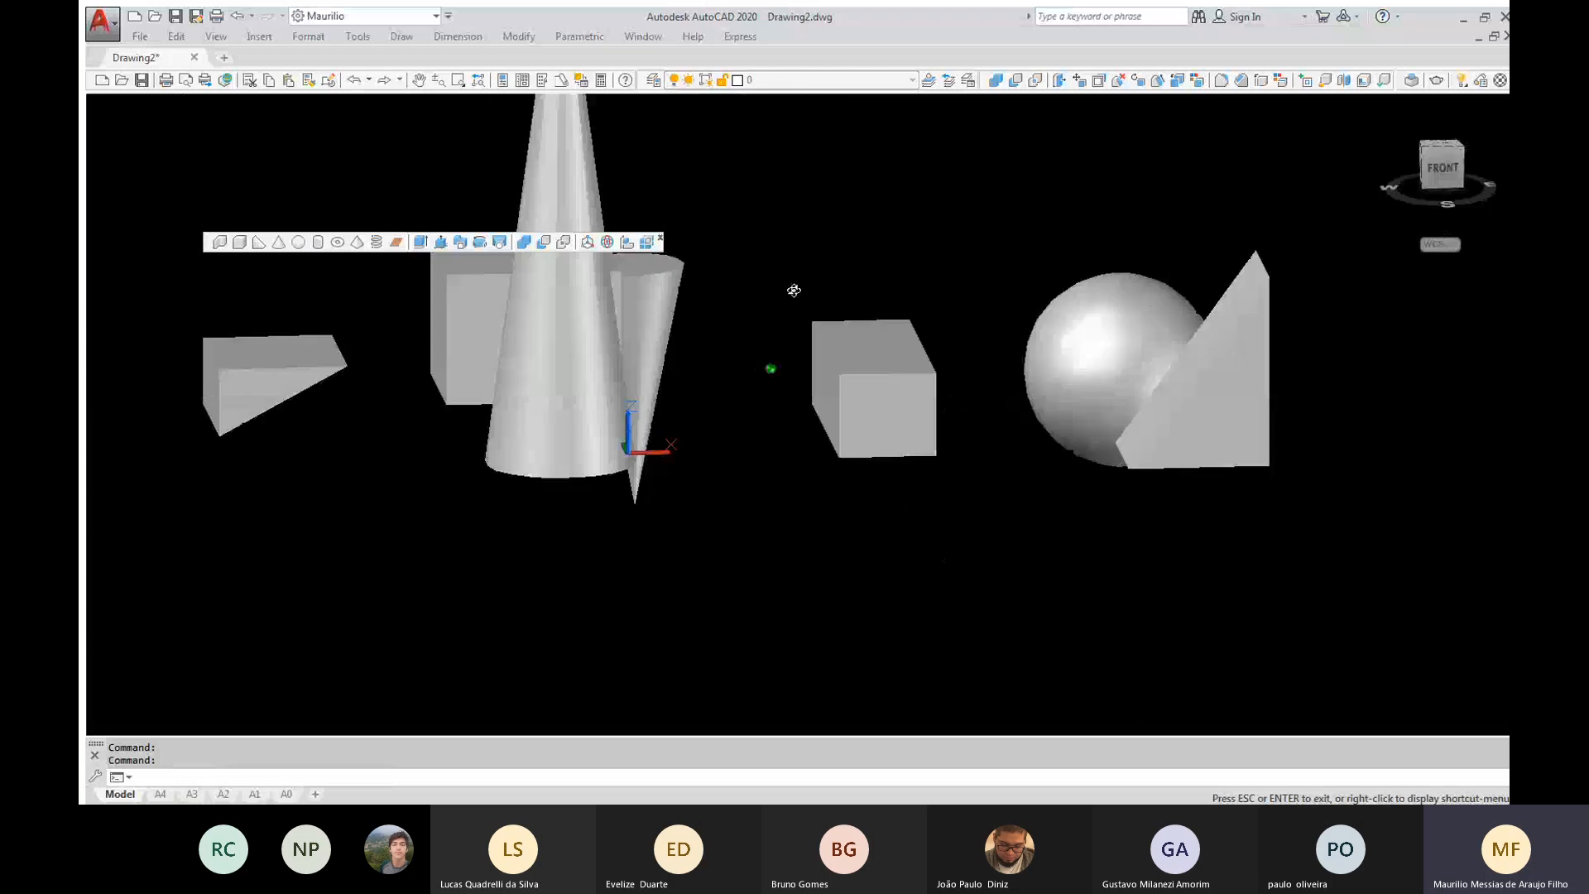
pyautogui.keyDown('shift'); pyautogui.moveTo(794, 291); pyautogui.dragTo(874, 402, button='middle'); pyautogui.keyUp('shift')
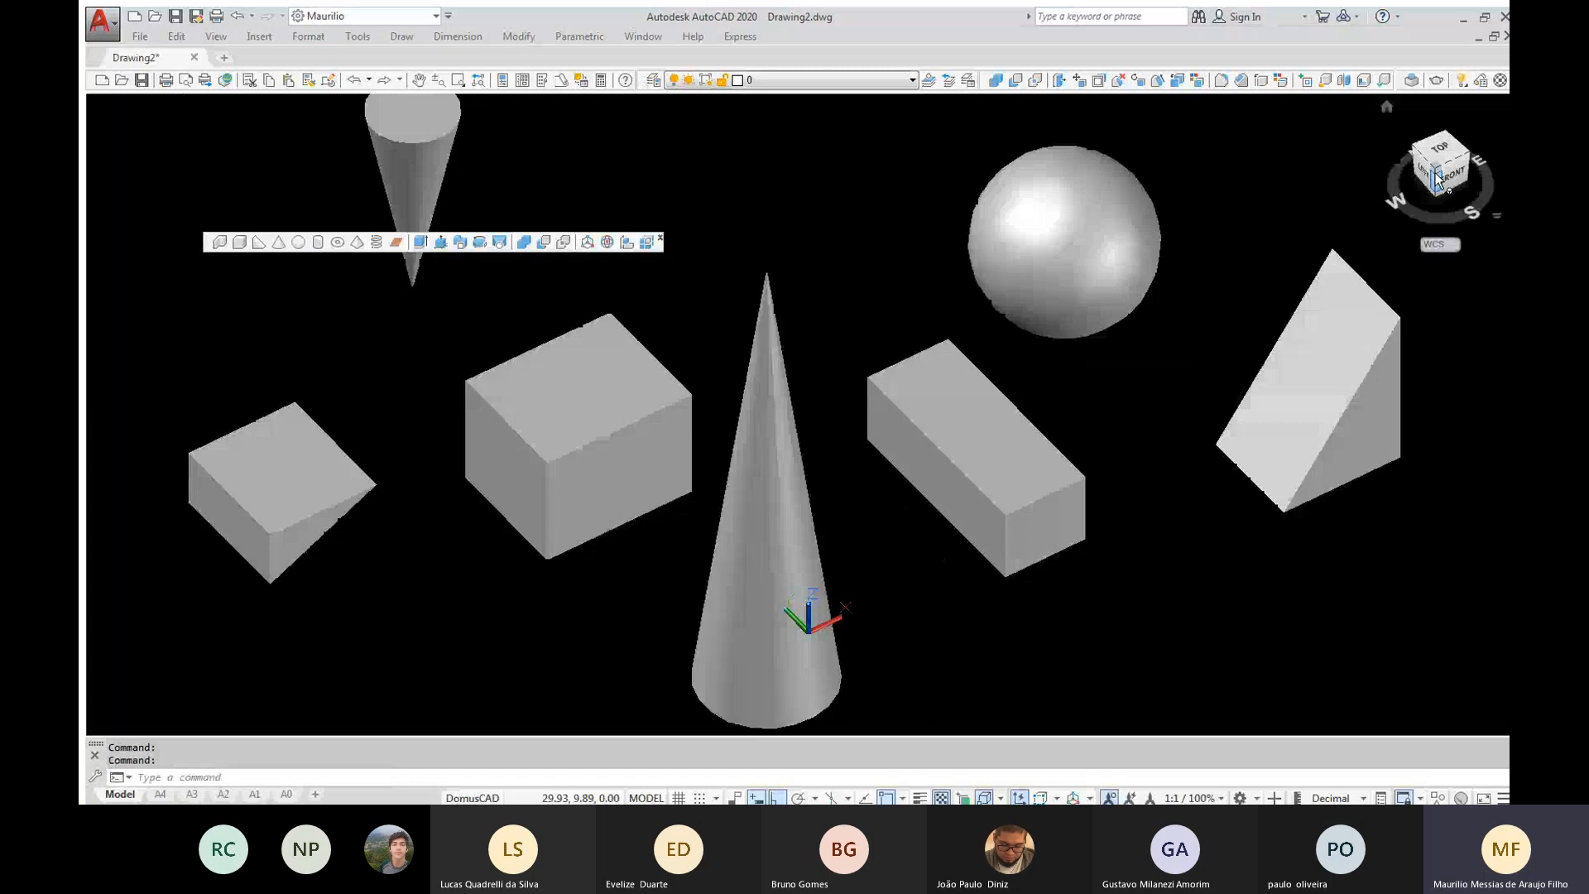
pyautogui.click(1436, 180)
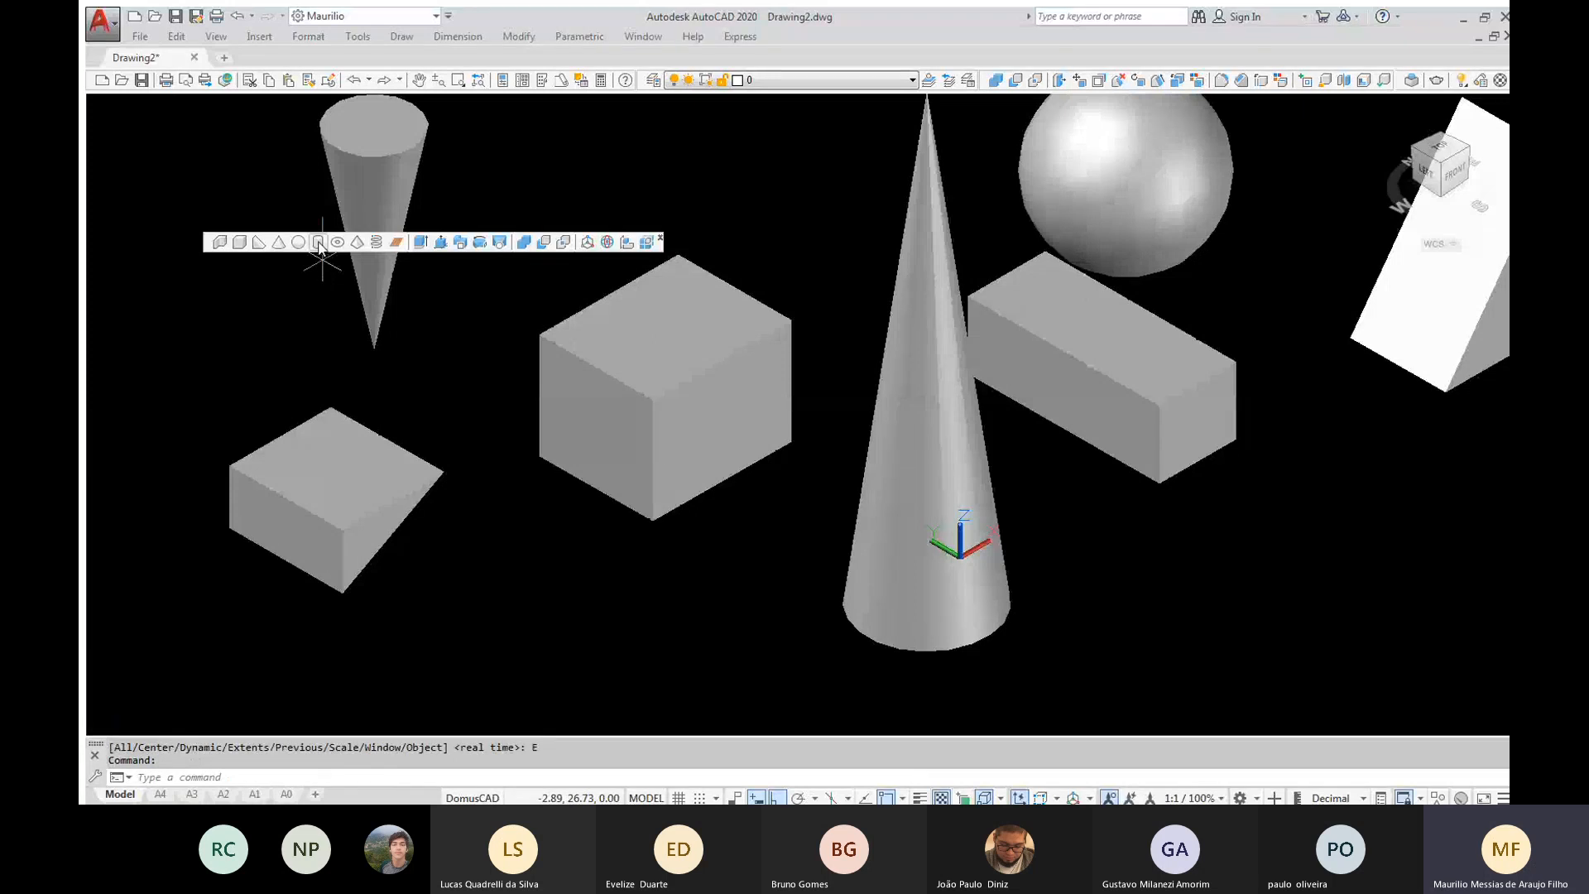
# Model an upright cylinder beyond the tall wedge, with a base radius of about 2.13 and a height of about 26.71
pyautogui.click(319, 242)
pyautogui.scroll(-2, 340, 257)
pyautogui.scroll(-2, 588, 488)
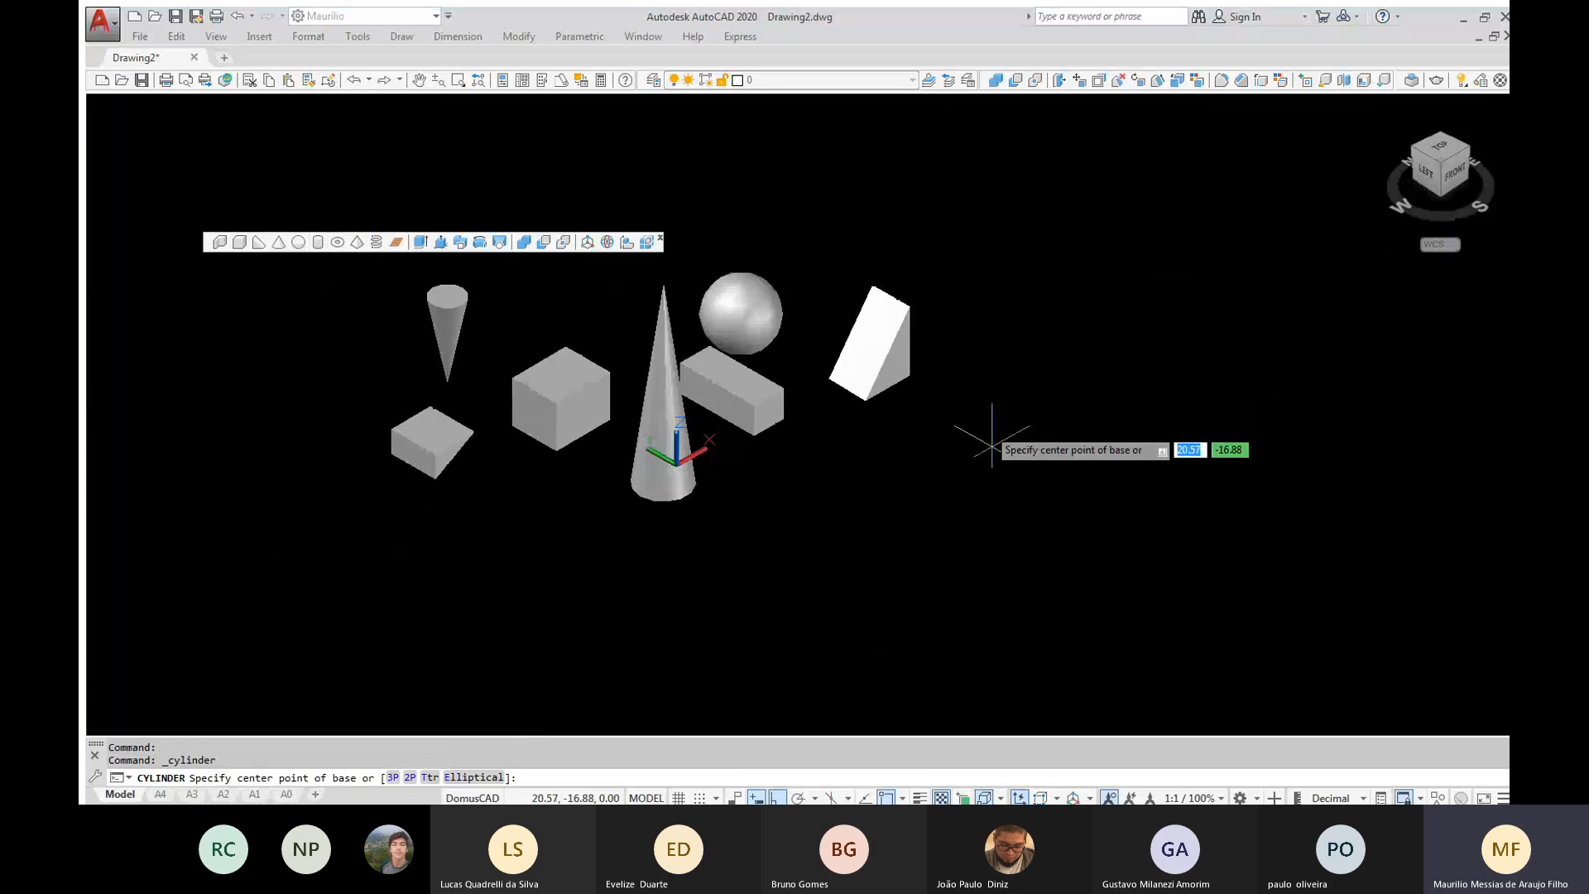
pyautogui.click(990, 426)
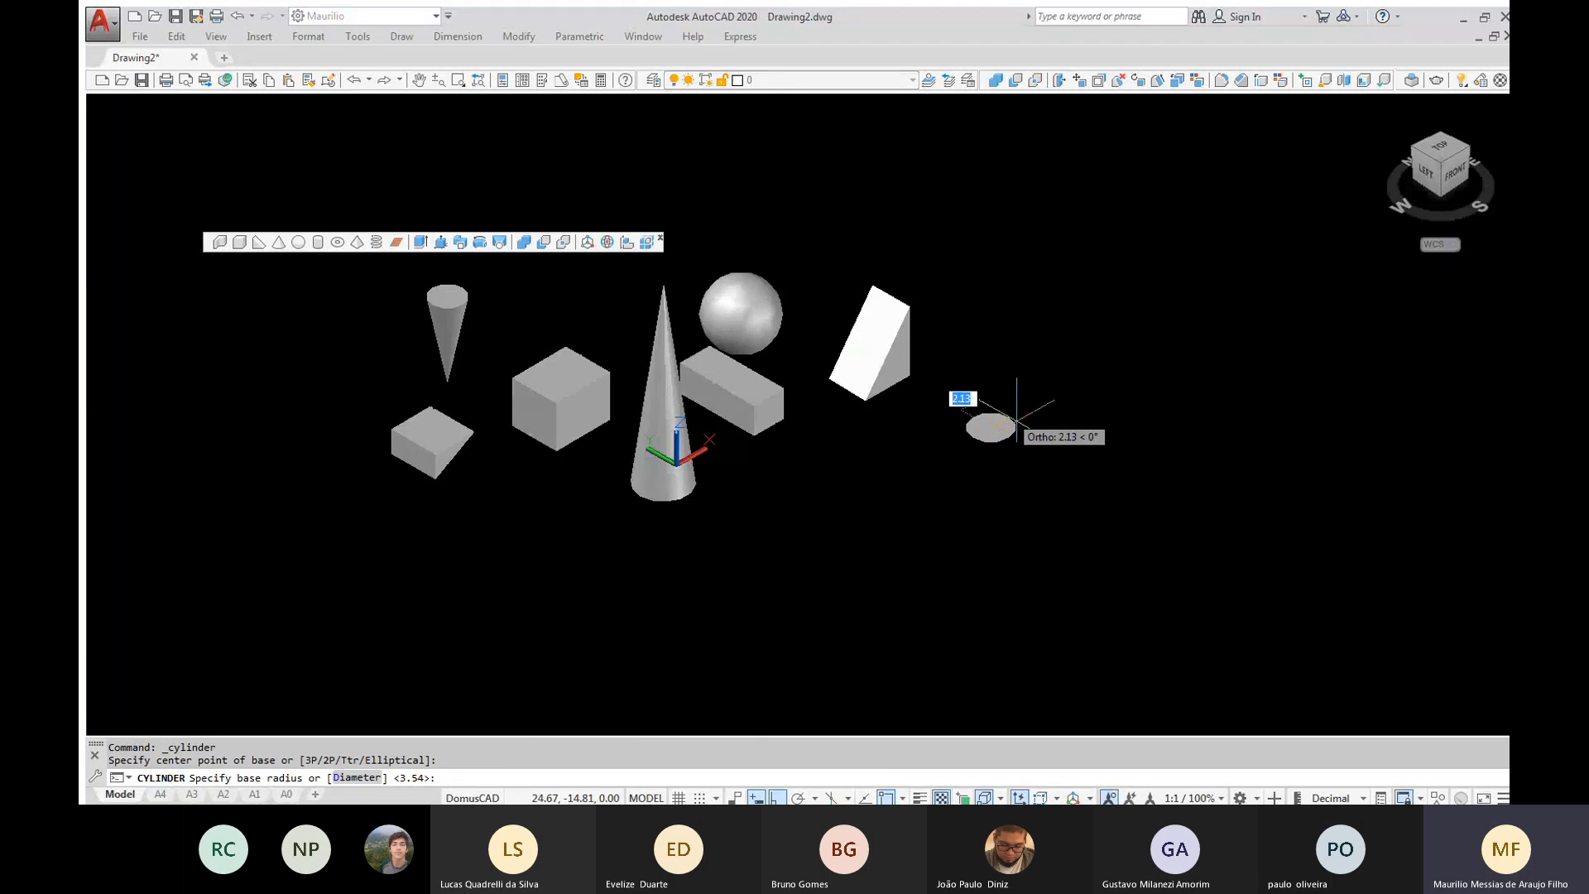
pyautogui.click(1016, 418)
pyautogui.click(1046, 154)
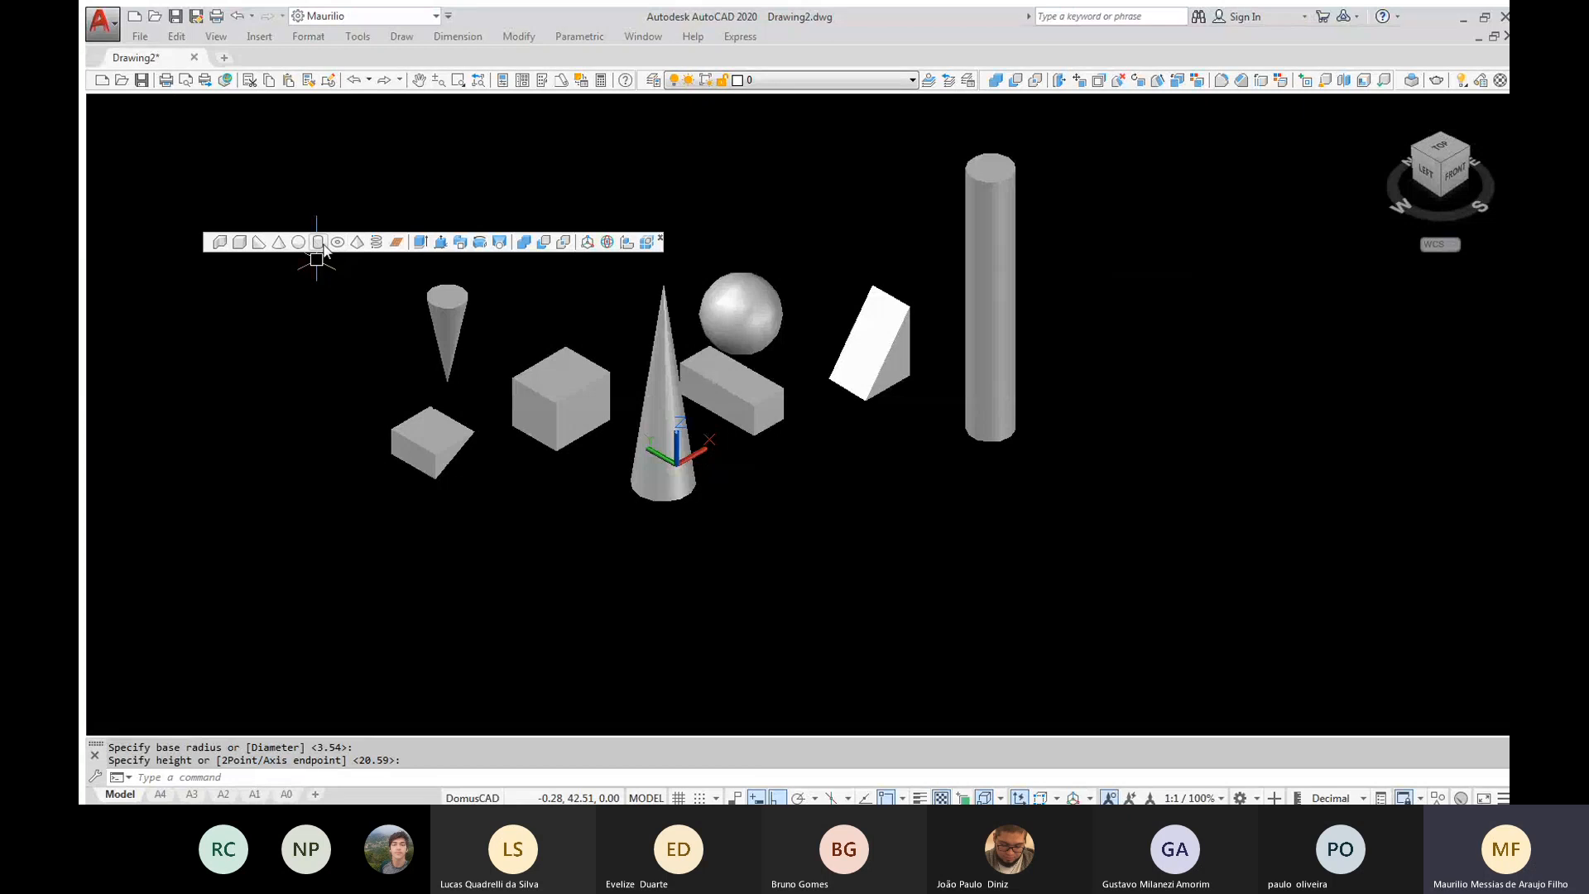
# Model a second cylinder on the far side of the inverted cone, with a base radius of about 1.70, extending downward
pyautogui.click(319, 245)
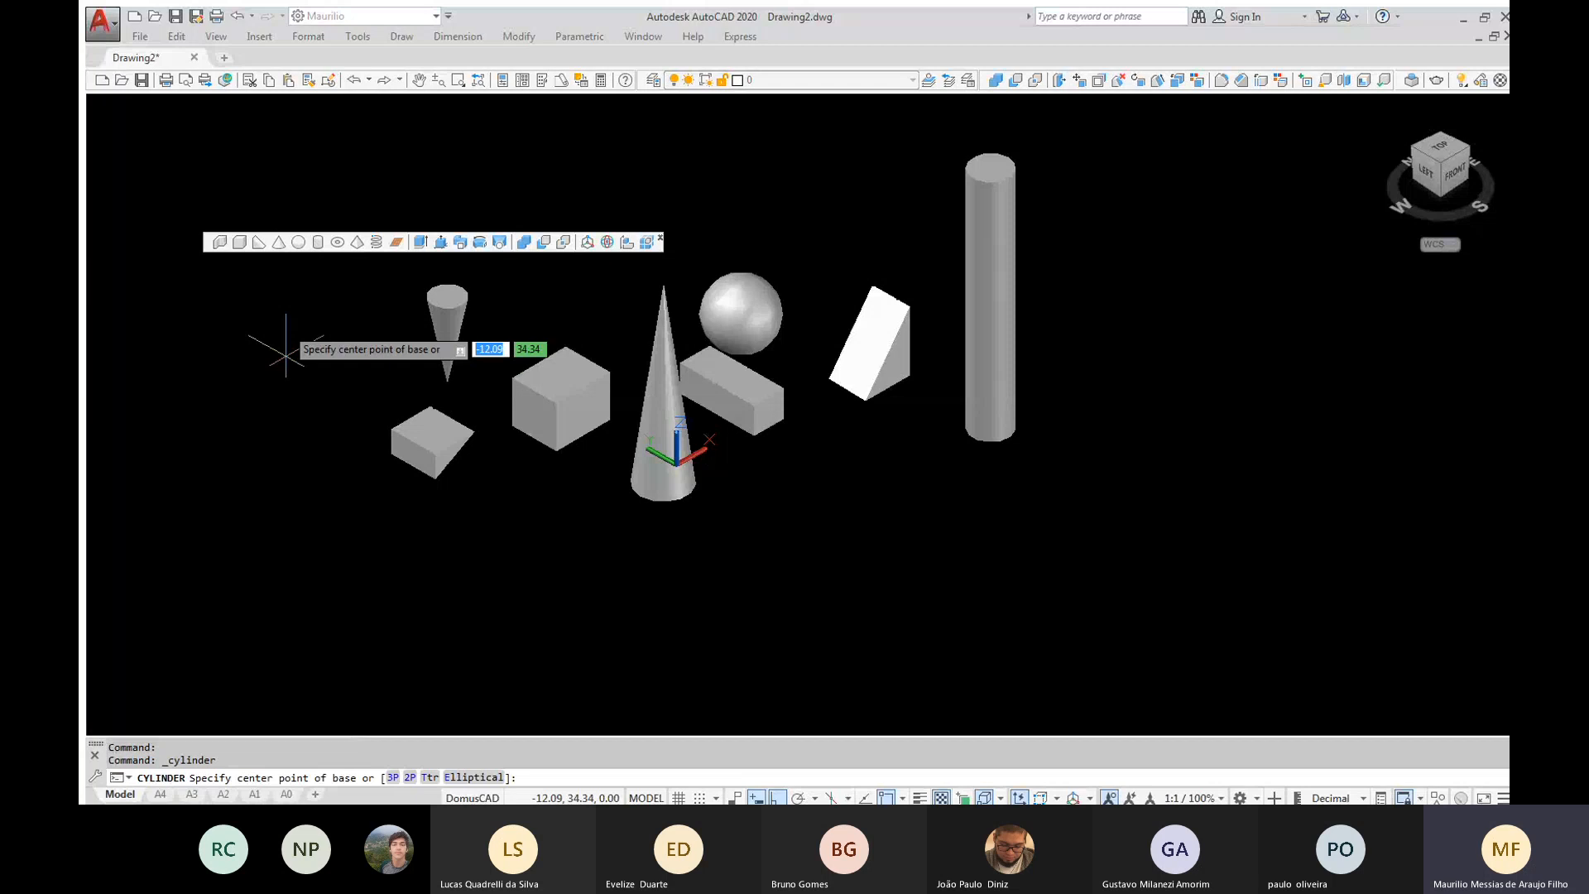
pyautogui.click(303, 338)
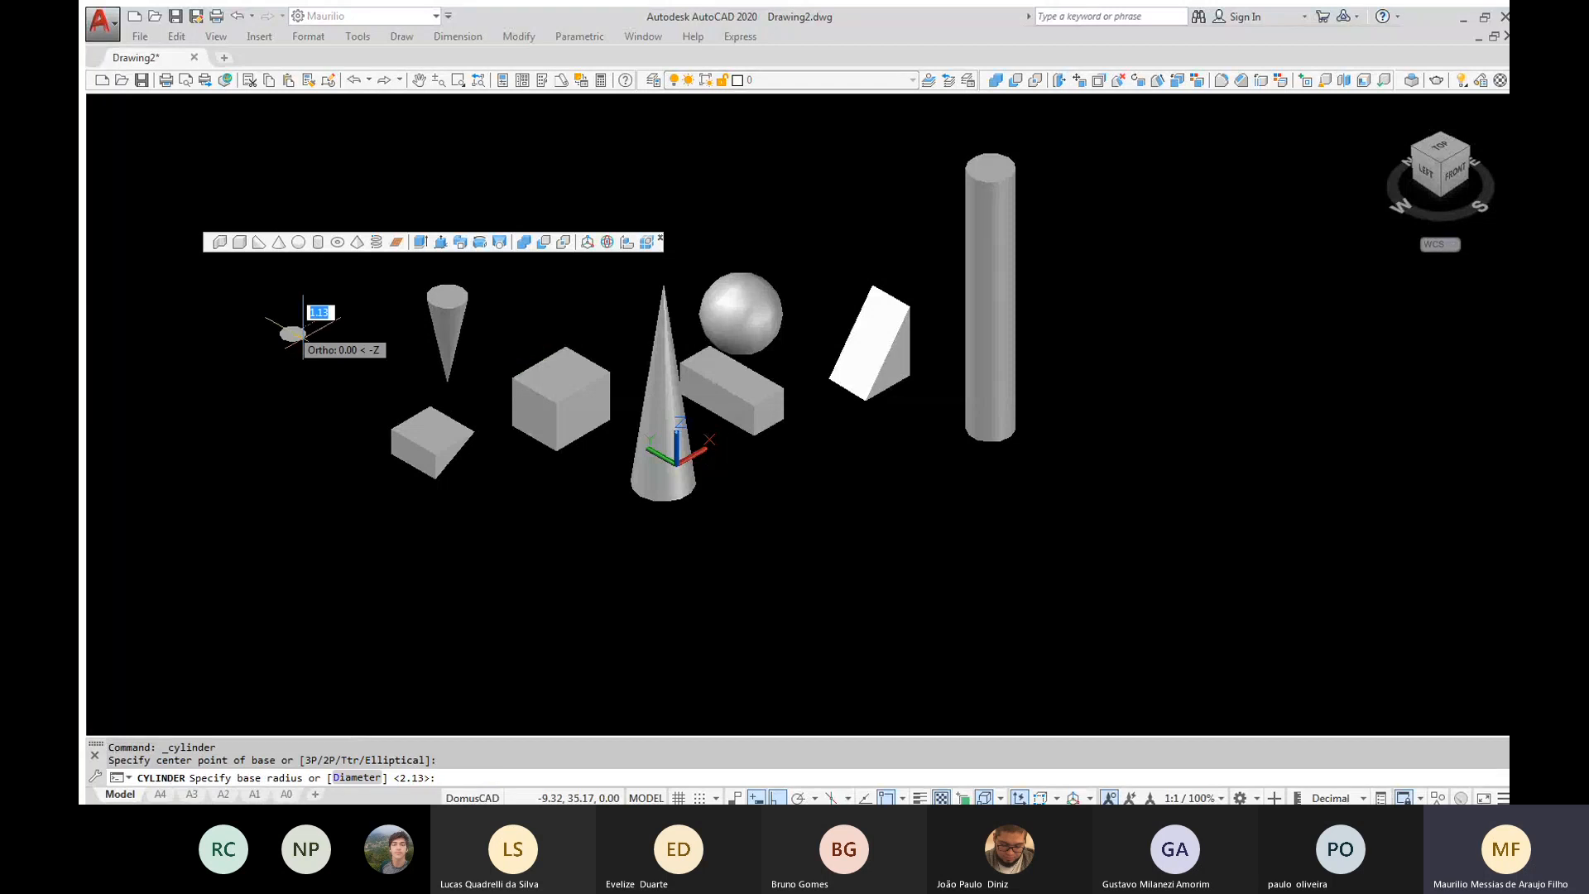
pyautogui.click(310, 331)
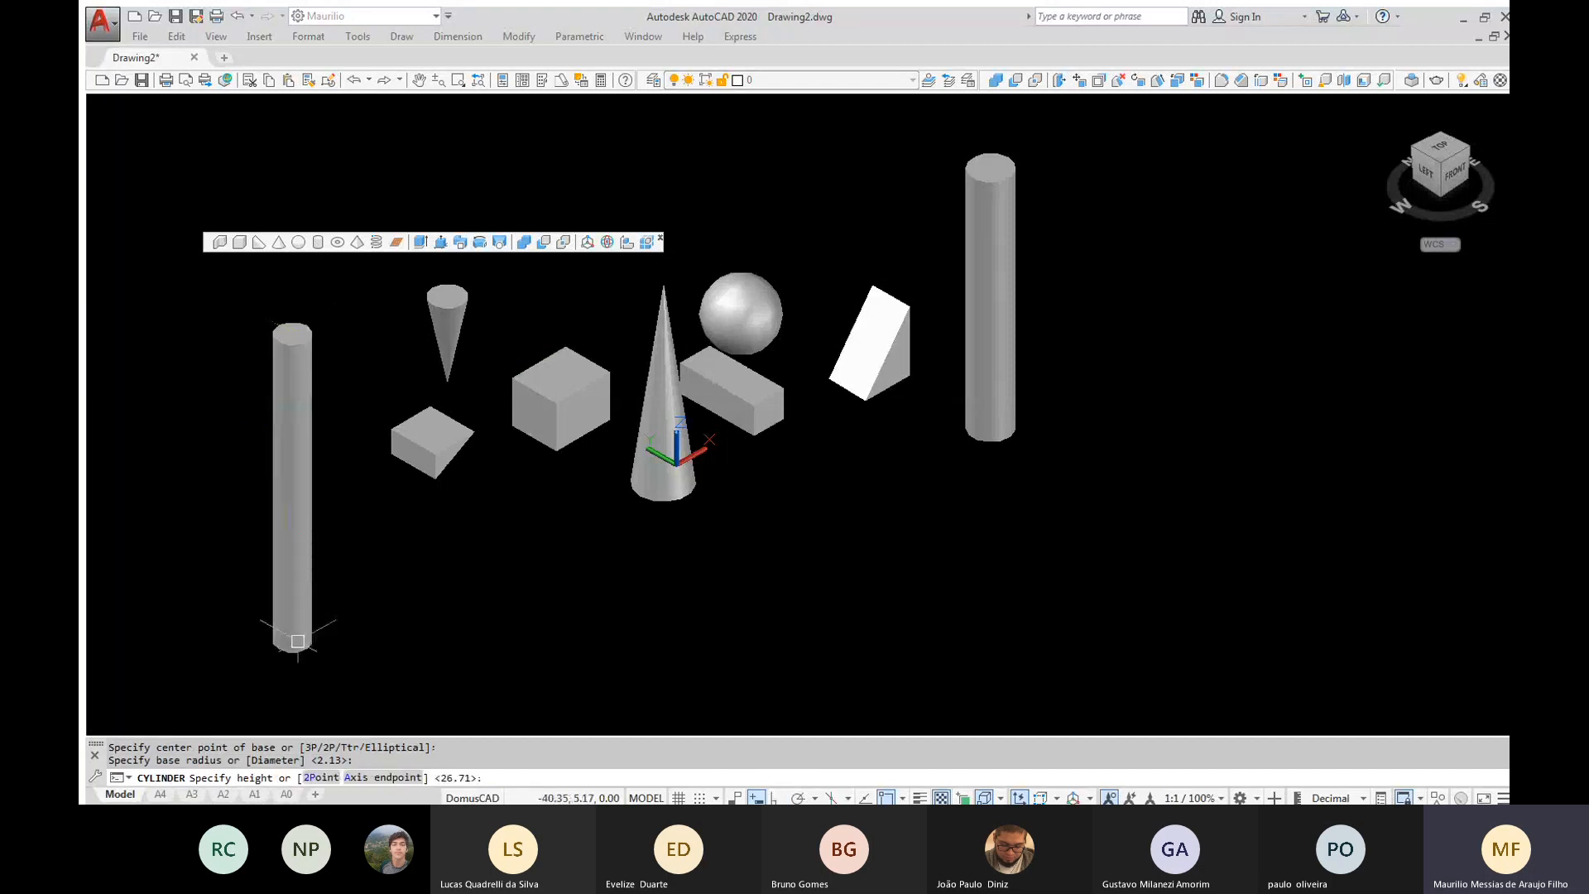
pyautogui.click(297, 642)
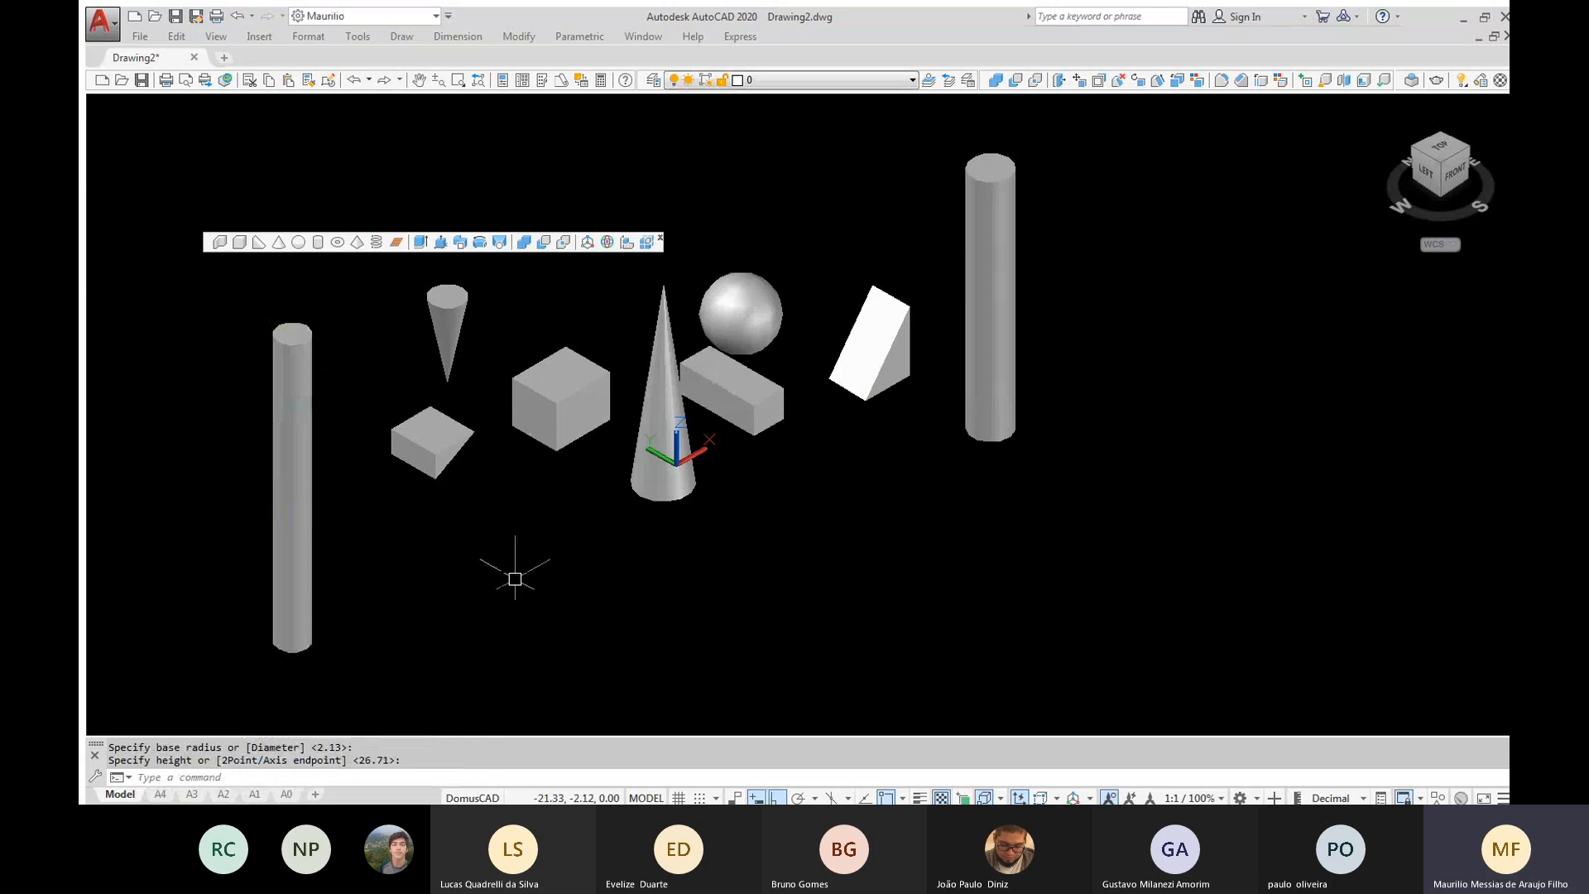
# Model a torus beyond the tall upright cylinder, with a radius of about 15.65 and a tube radius of about 3.38
pyautogui.click(337, 241)
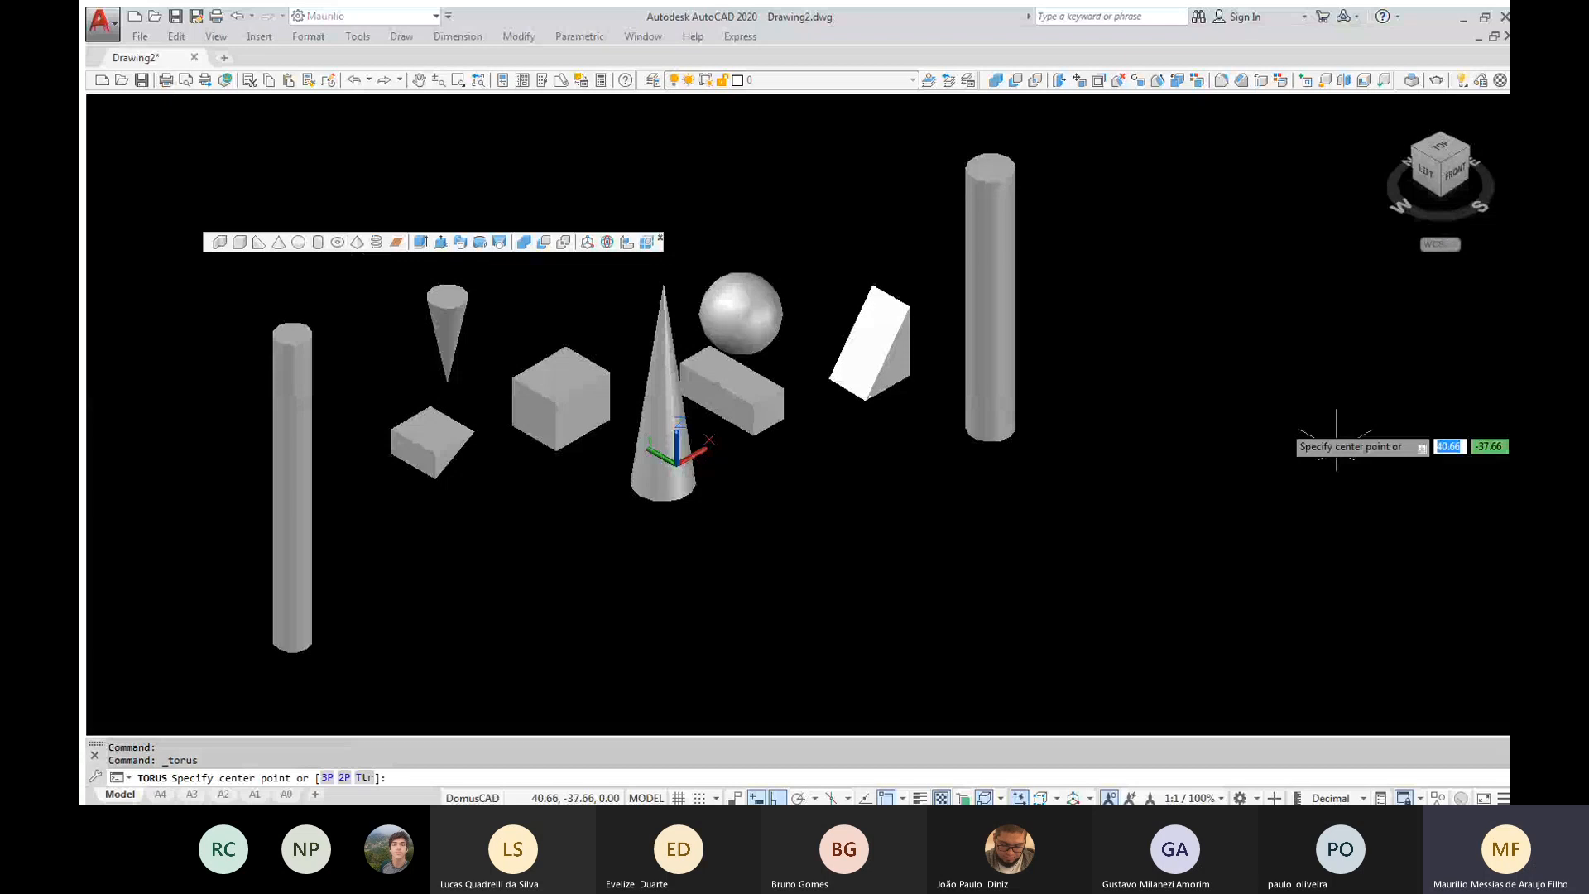
pyautogui.click(1273, 381)
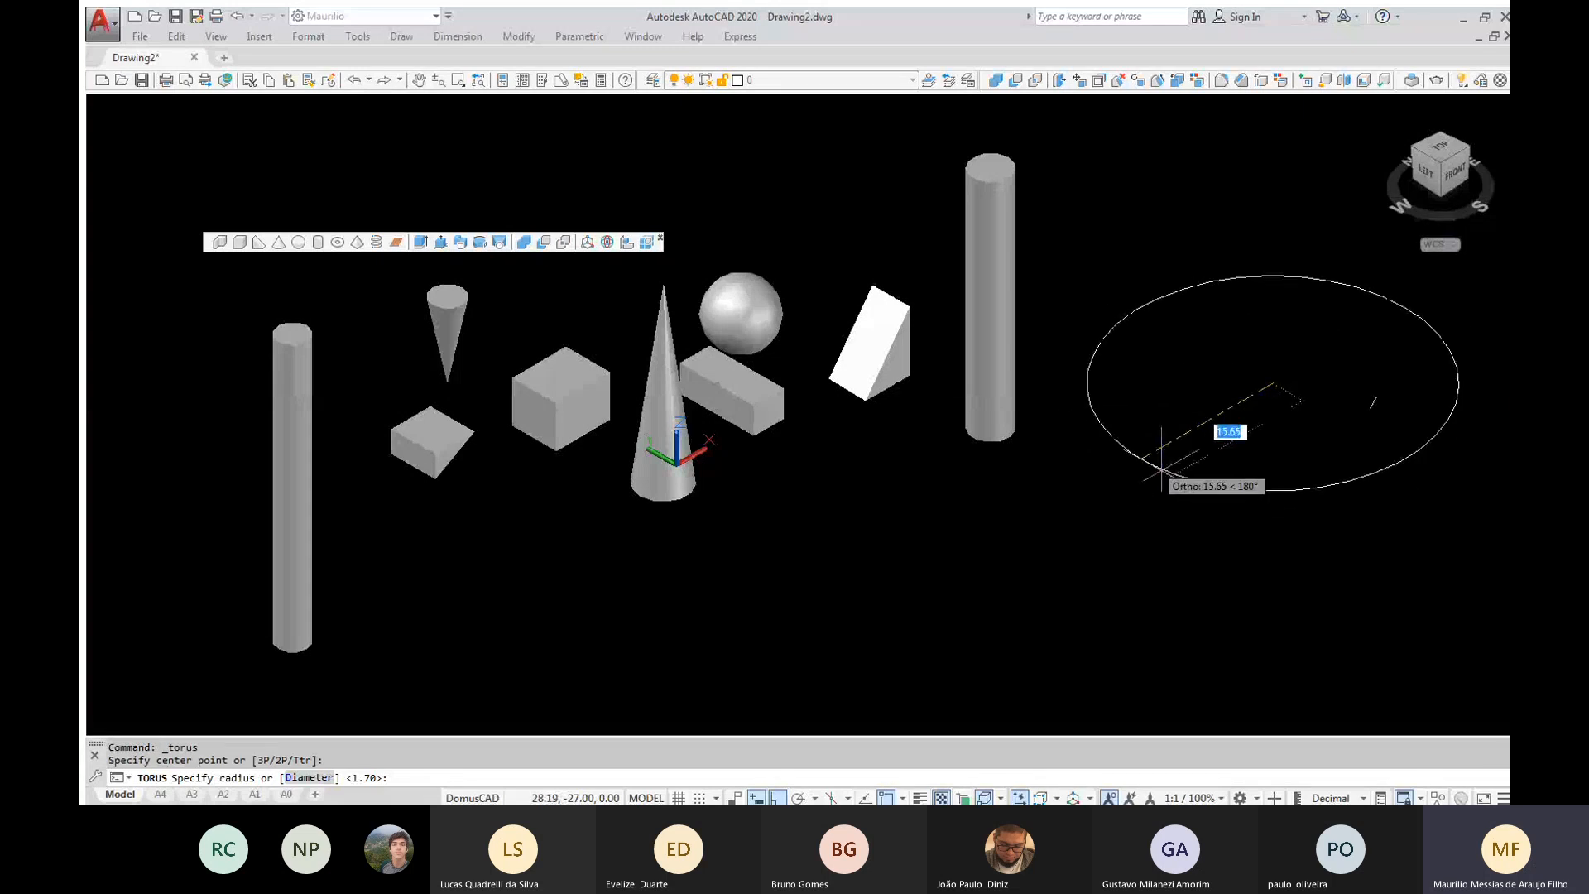
pyautogui.click(1162, 469)
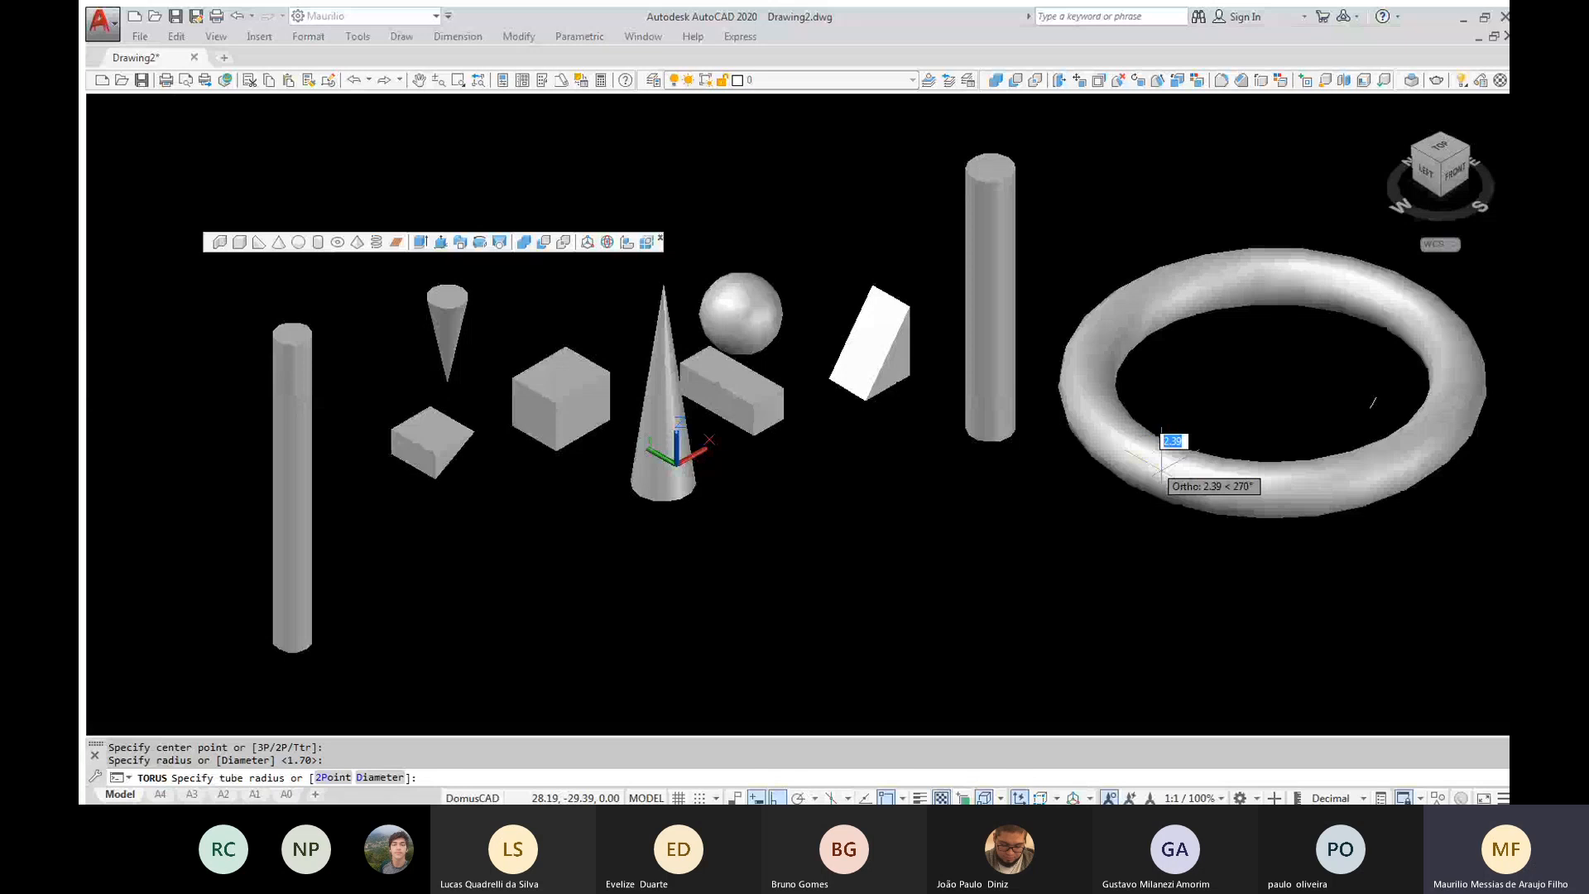
pyautogui.write('7')
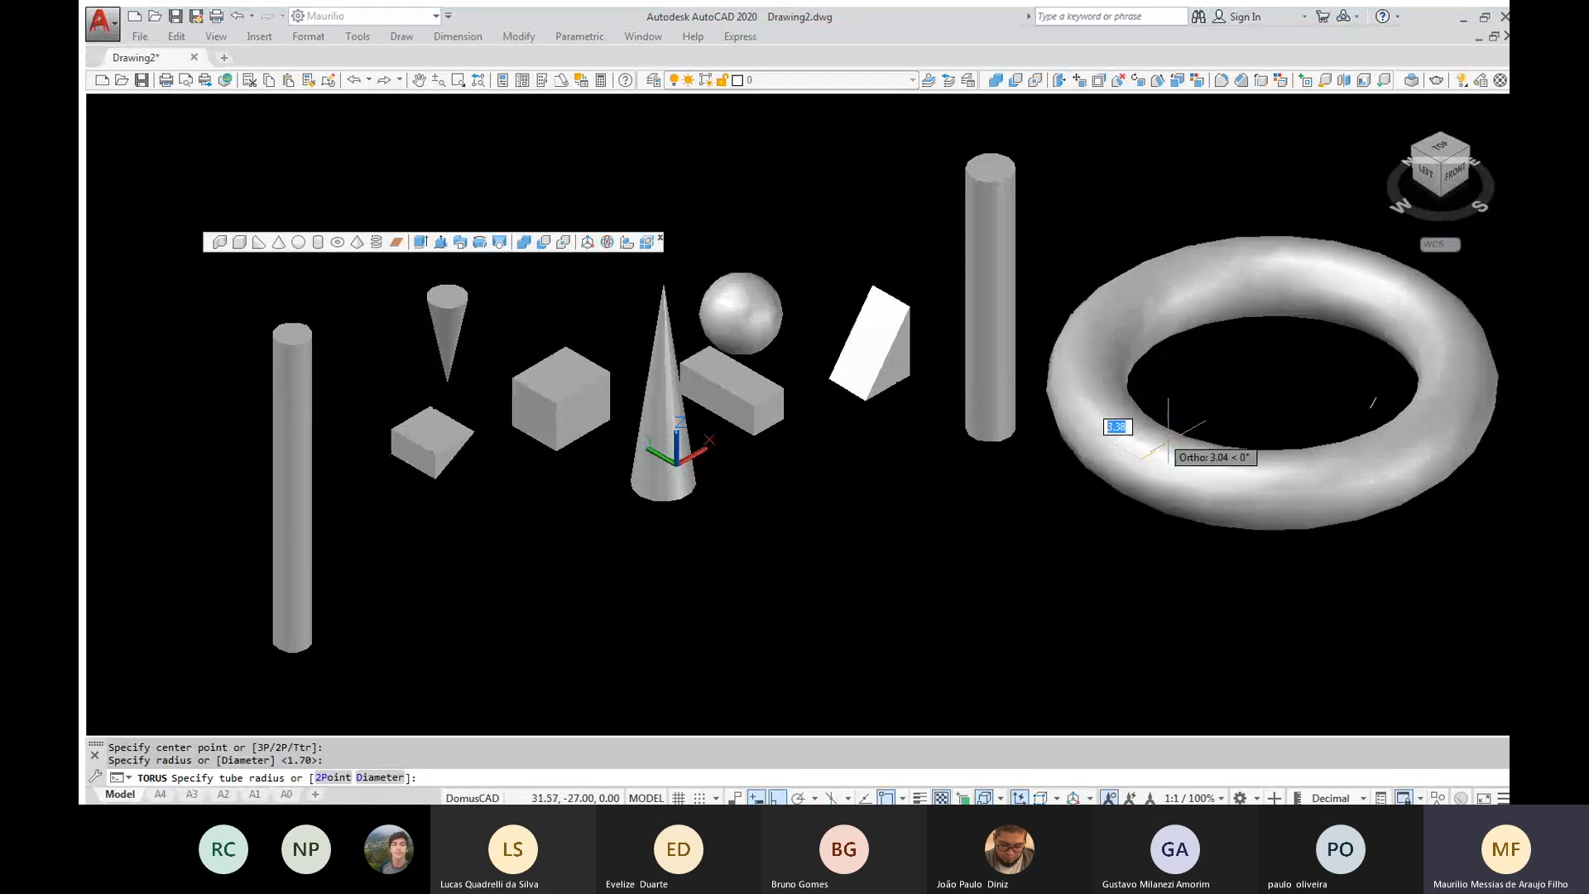
pyautogui.click(1168, 447)
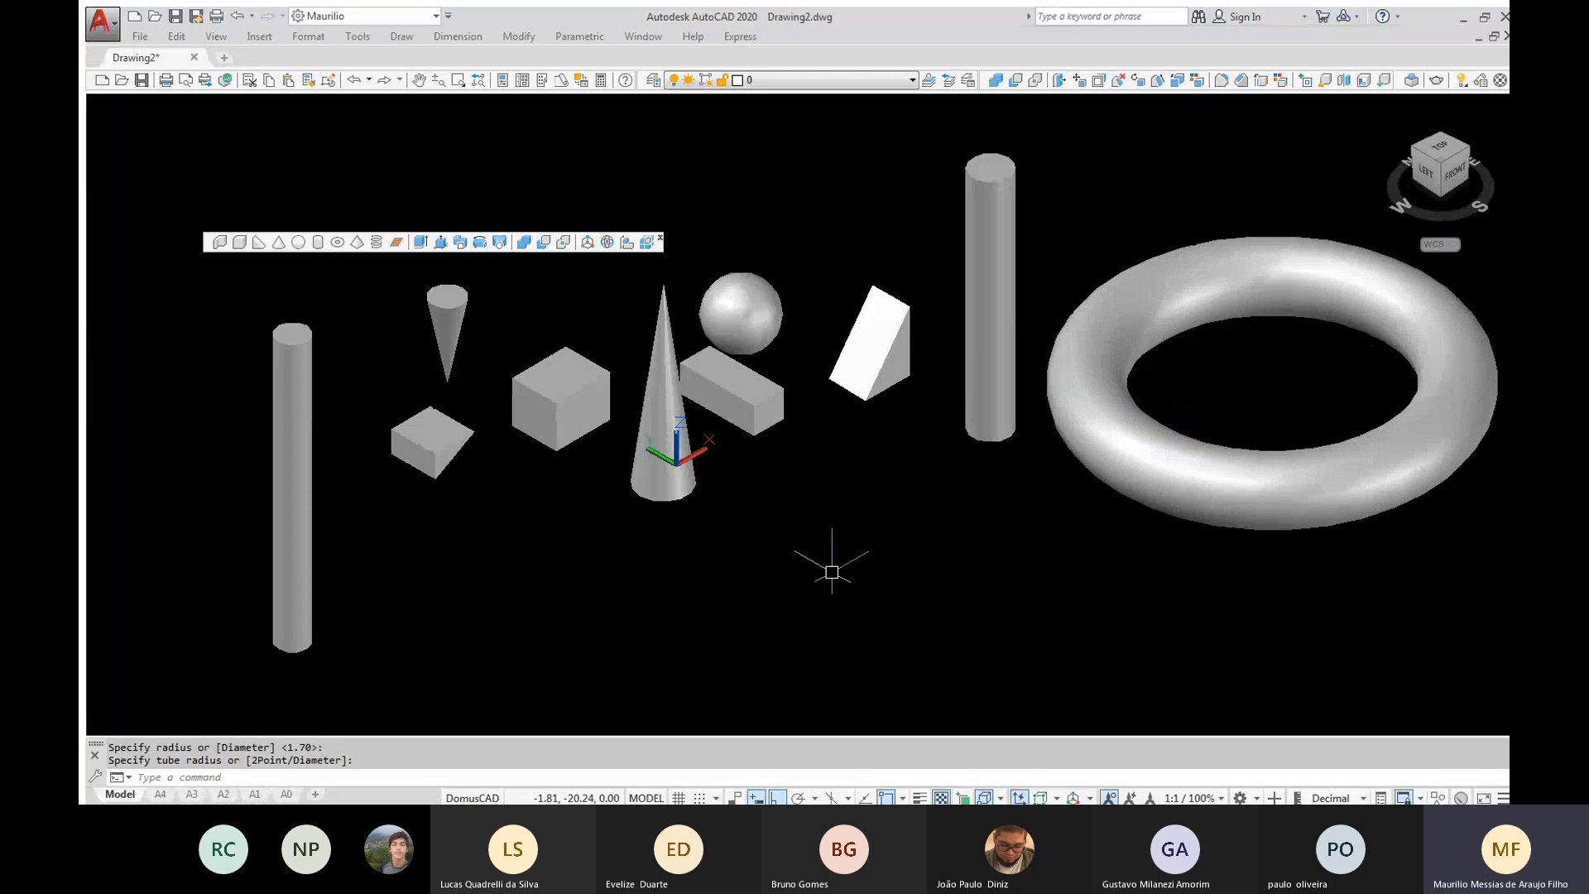
# Model a second torus in front of the tall wedge, with a radius of about 7.71 and a tube thick enough to close its centre hole
pyautogui.moveTo(1107, 571)
pyautogui.keyDown('shift'); pyautogui.mouseDown(button='middle')
pyautogui.moveTo(1041, 437)
pyautogui.moveTo(1026, 449)
pyautogui.moveTo(1074, 557)
pyautogui.moveTo(1107, 572)
pyautogui.mouseUp(button='middle'); pyautogui.keyUp('shift')
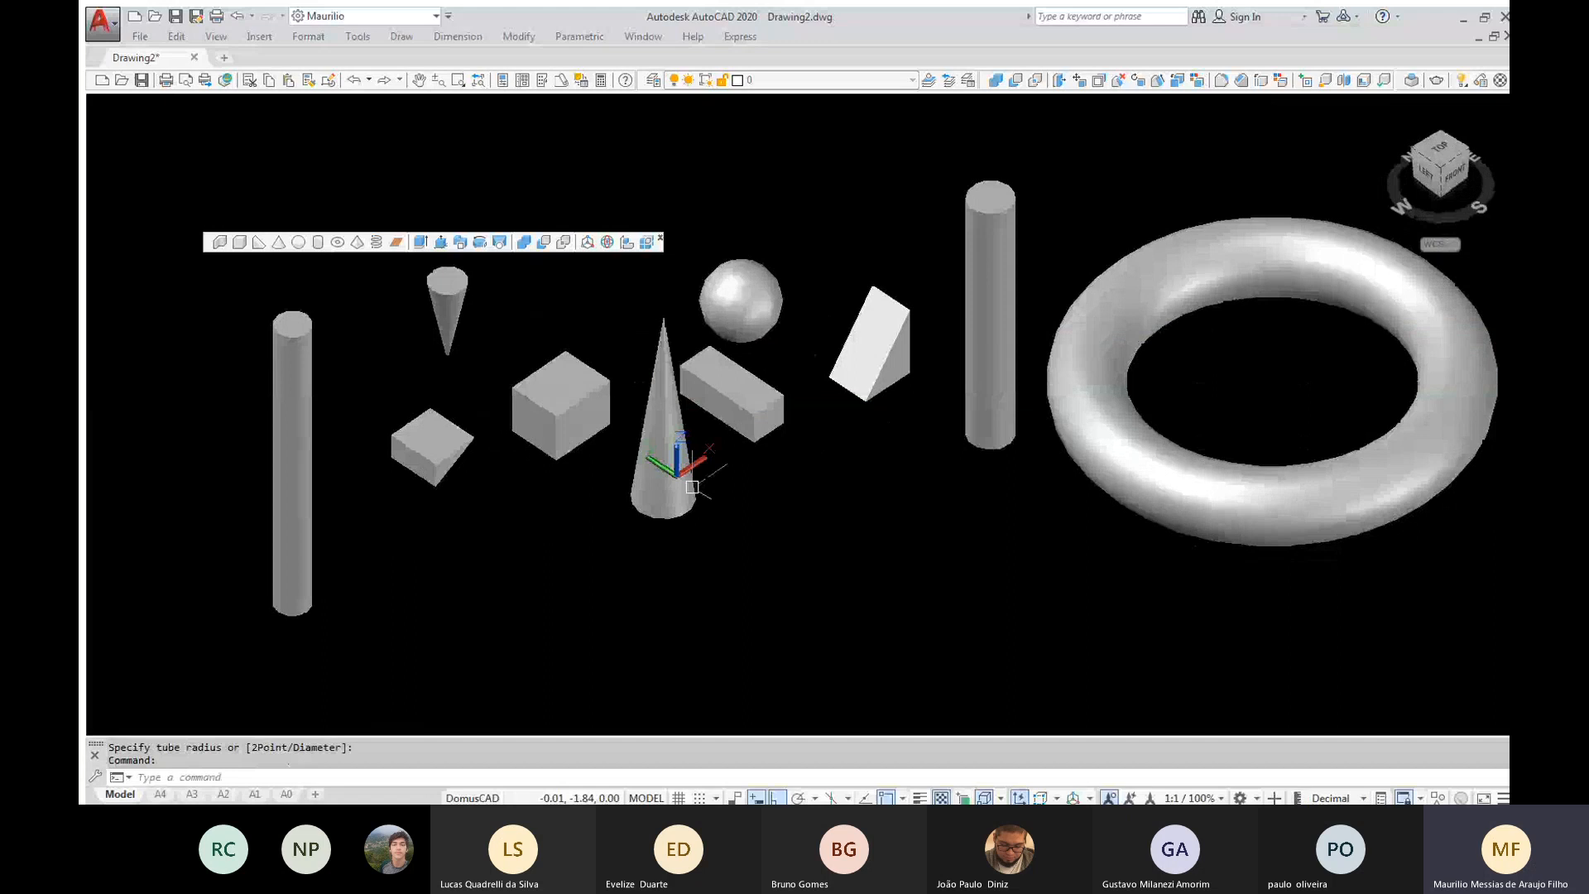
pyautogui.click(337, 243)
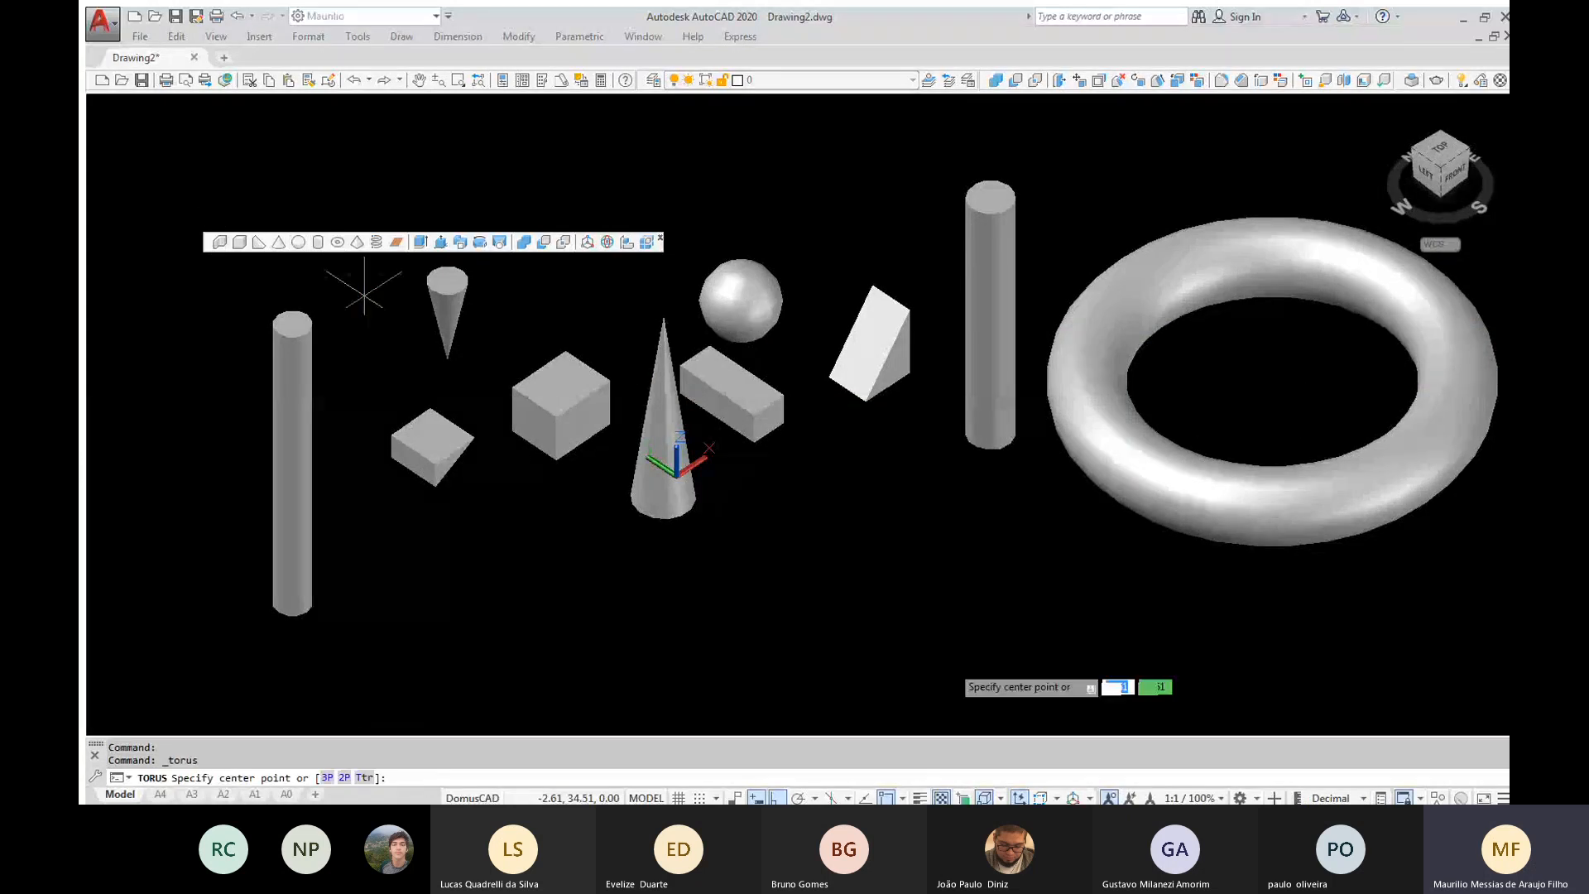
pyautogui.click(908, 583)
pyautogui.click(846, 621)
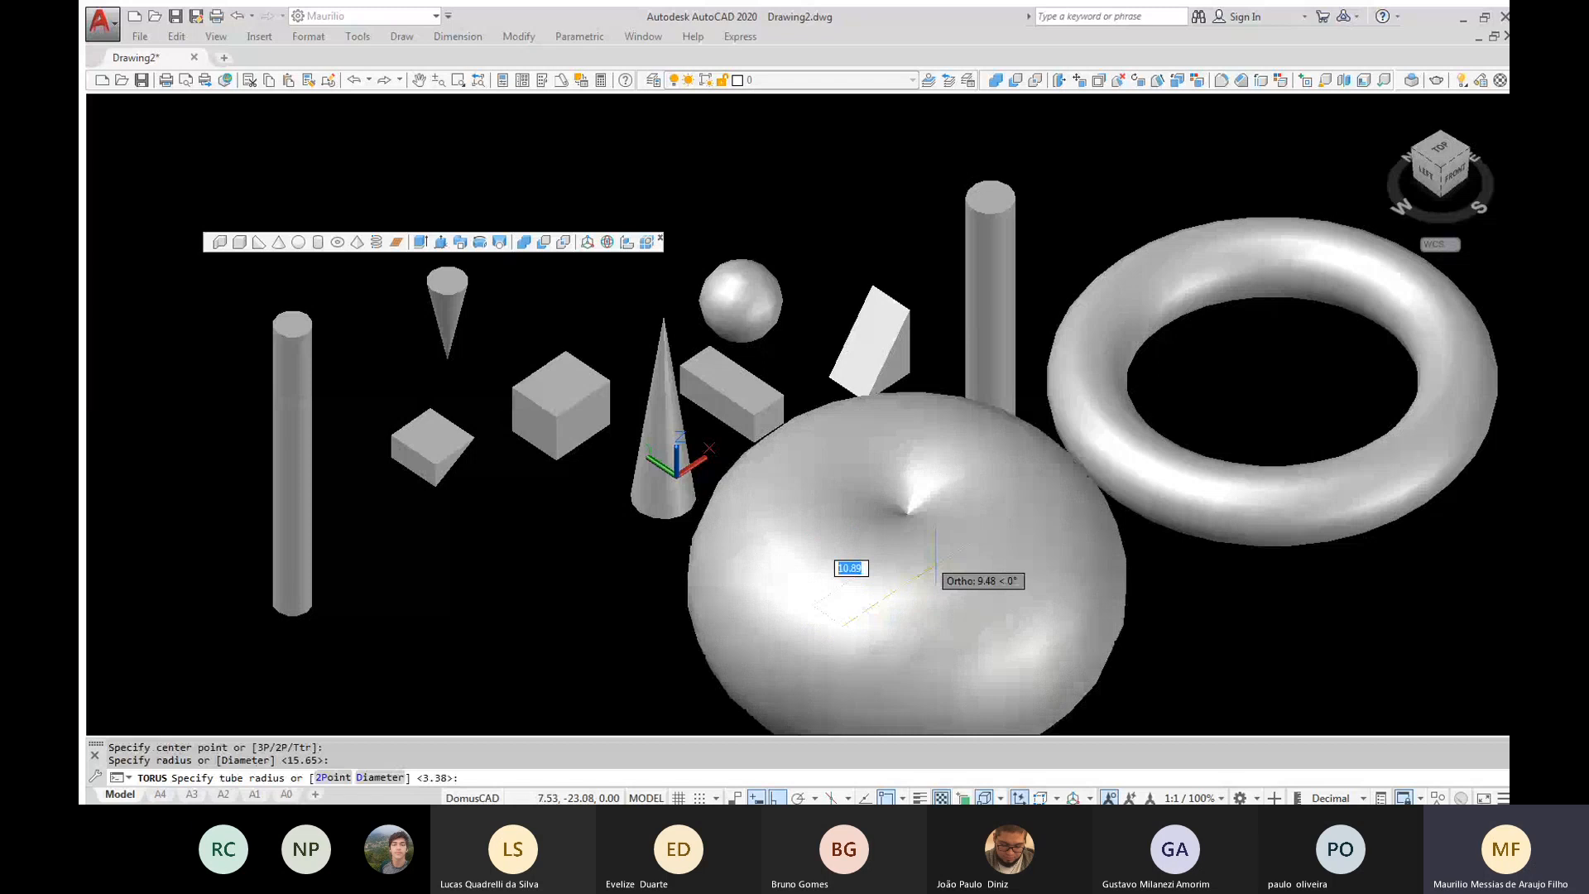
pyautogui.click(935, 571)
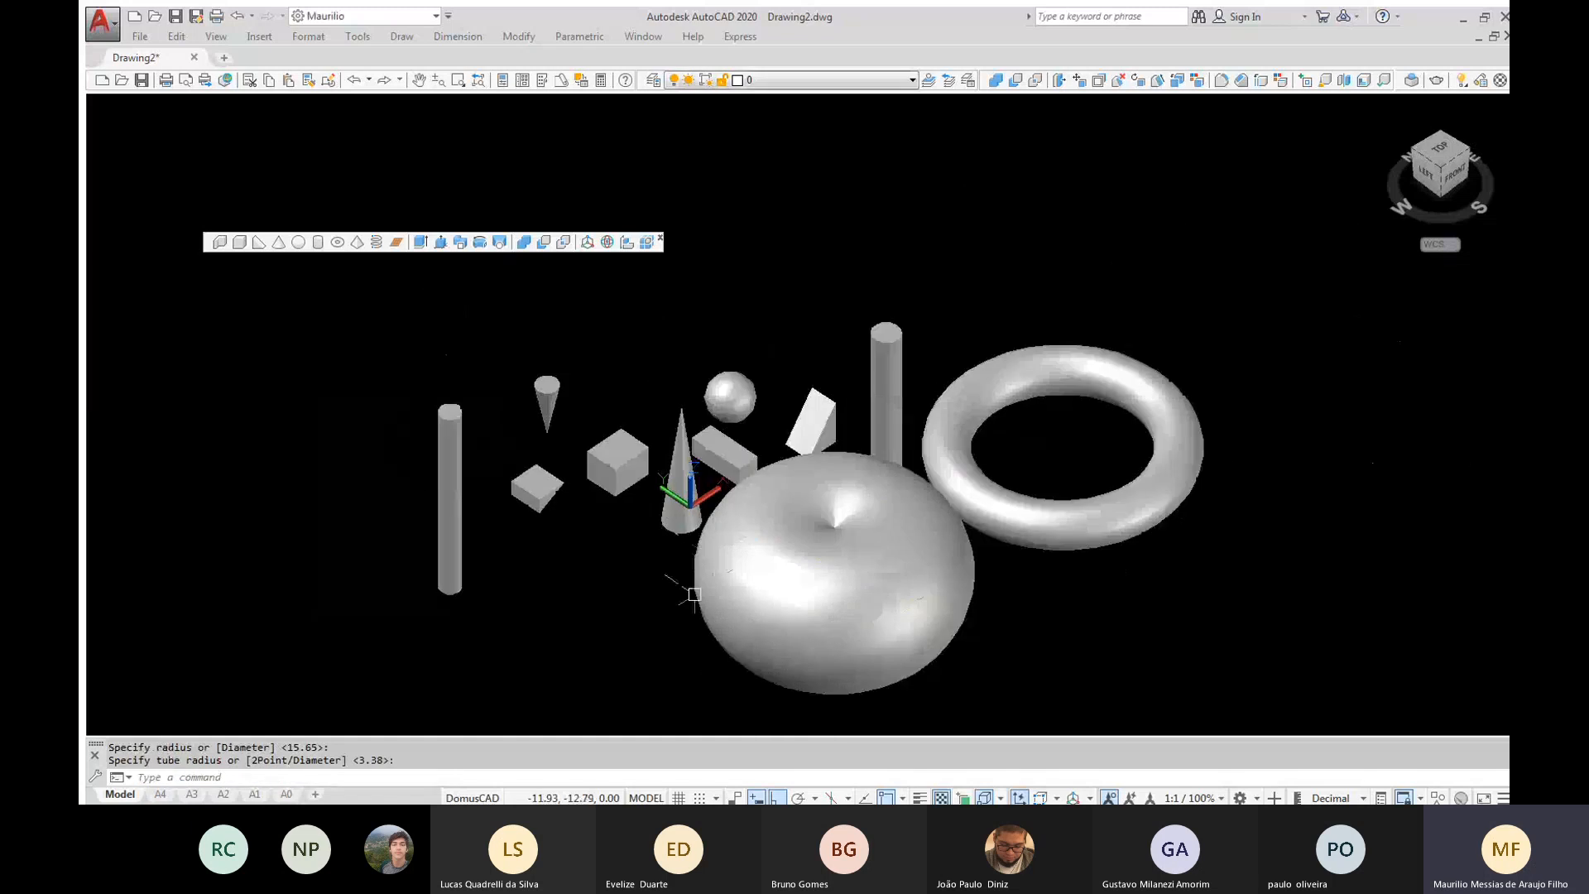
# Model an upright four-sided pyramid beyond the sphere, with a base radius of about 8.31 and a height of about 7.08
pyautogui.keyDown('shift'); pyautogui.moveTo(863, 571); pyautogui.dragTo(717, 608, button='middle'); pyautogui.keyUp('shift')
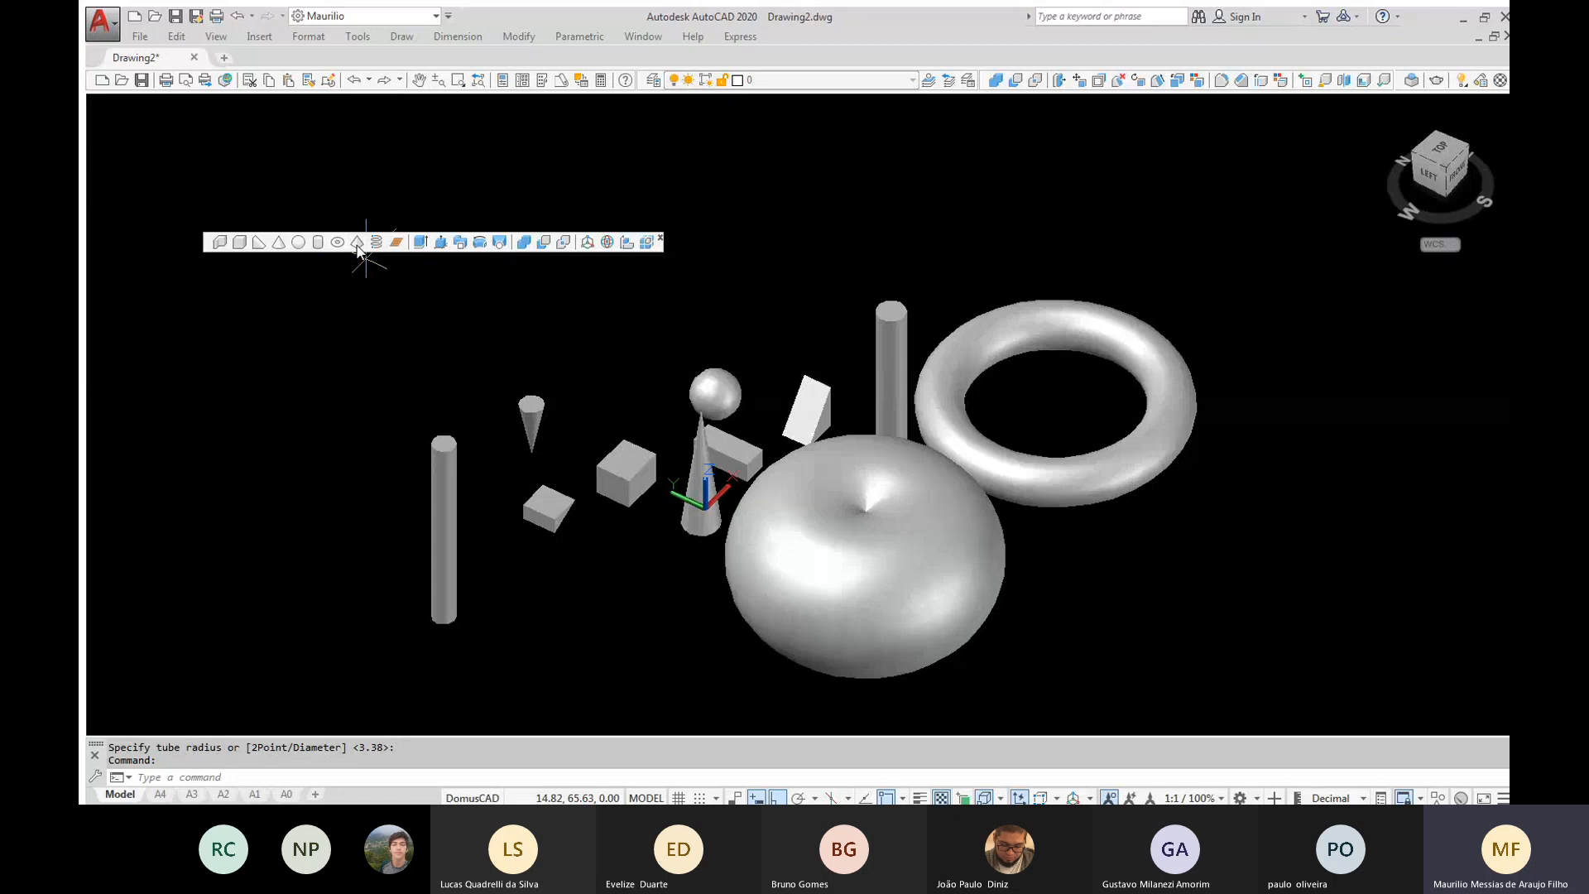
pyautogui.click(356, 242)
pyautogui.click(792, 246)
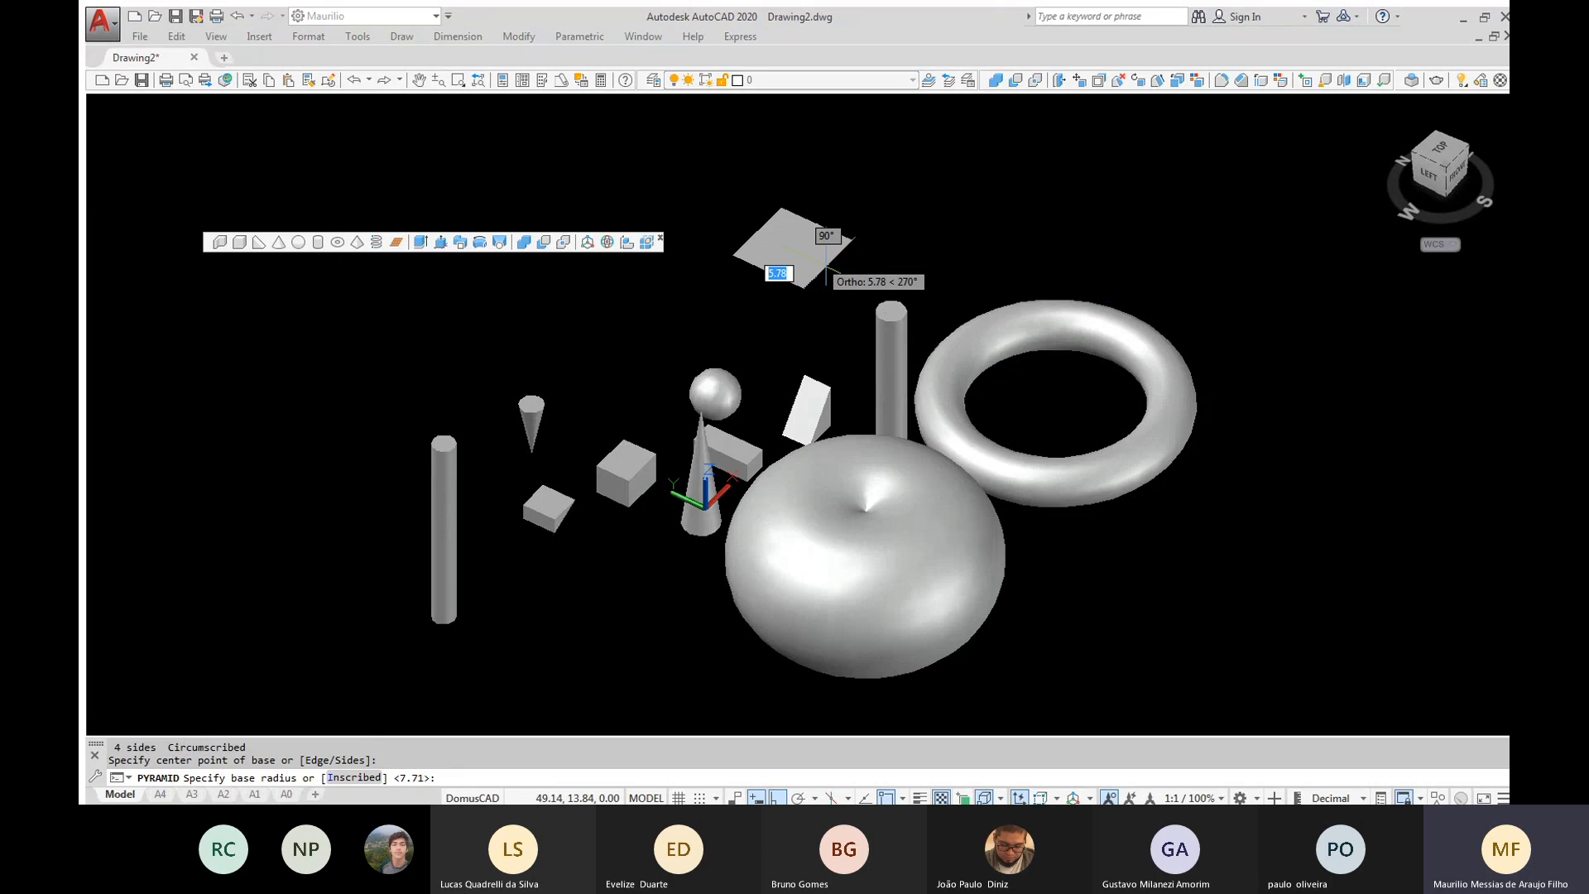
pyautogui.click(826, 270)
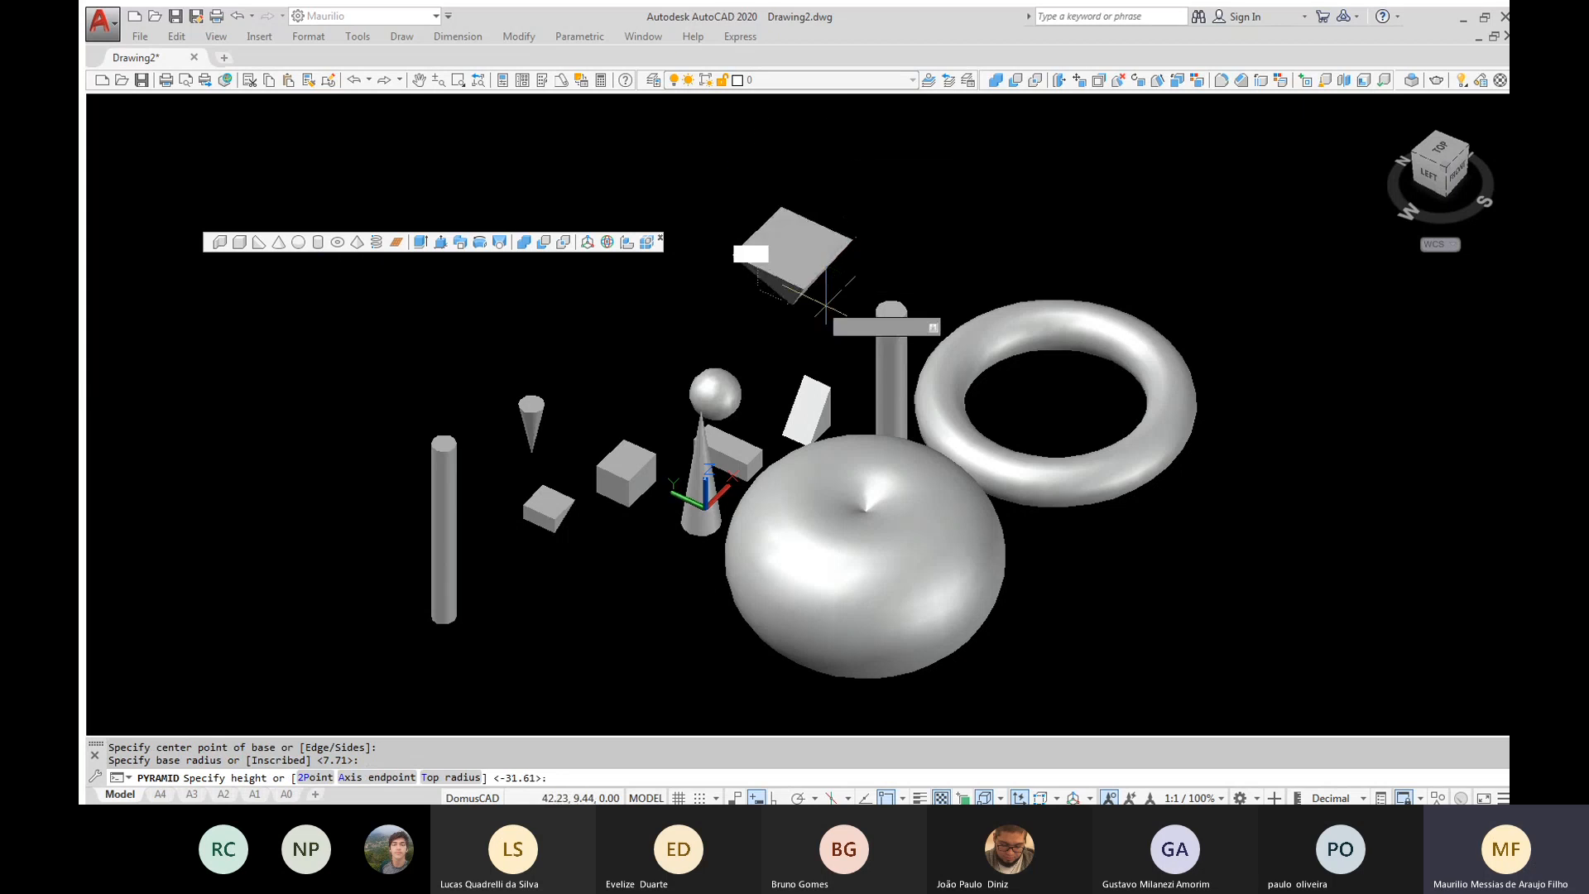
pyautogui.click(826, 362)
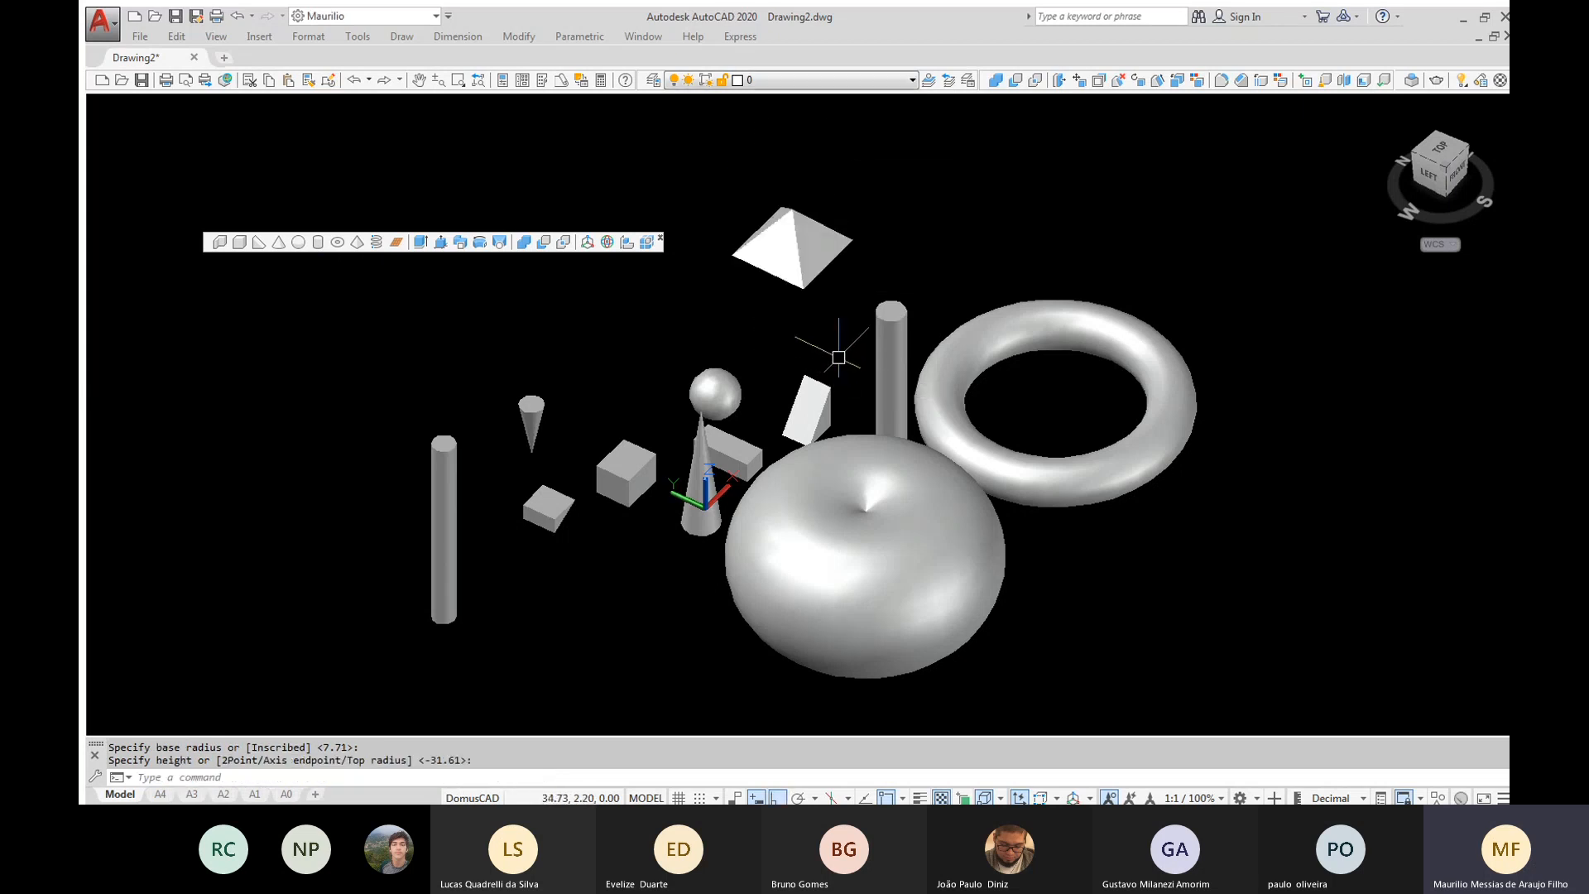
pyautogui.scroll(2, 811, 345)
pyautogui.moveTo(808, 339)
pyautogui.keyDown('shift'); pyautogui.mouseDown(button='middle')
pyautogui.moveTo(780, 274)
pyautogui.moveTo(933, 301)
pyautogui.moveTo(804, 309)
pyautogui.mouseUp(button='middle'); pyautogui.keyUp('shift')
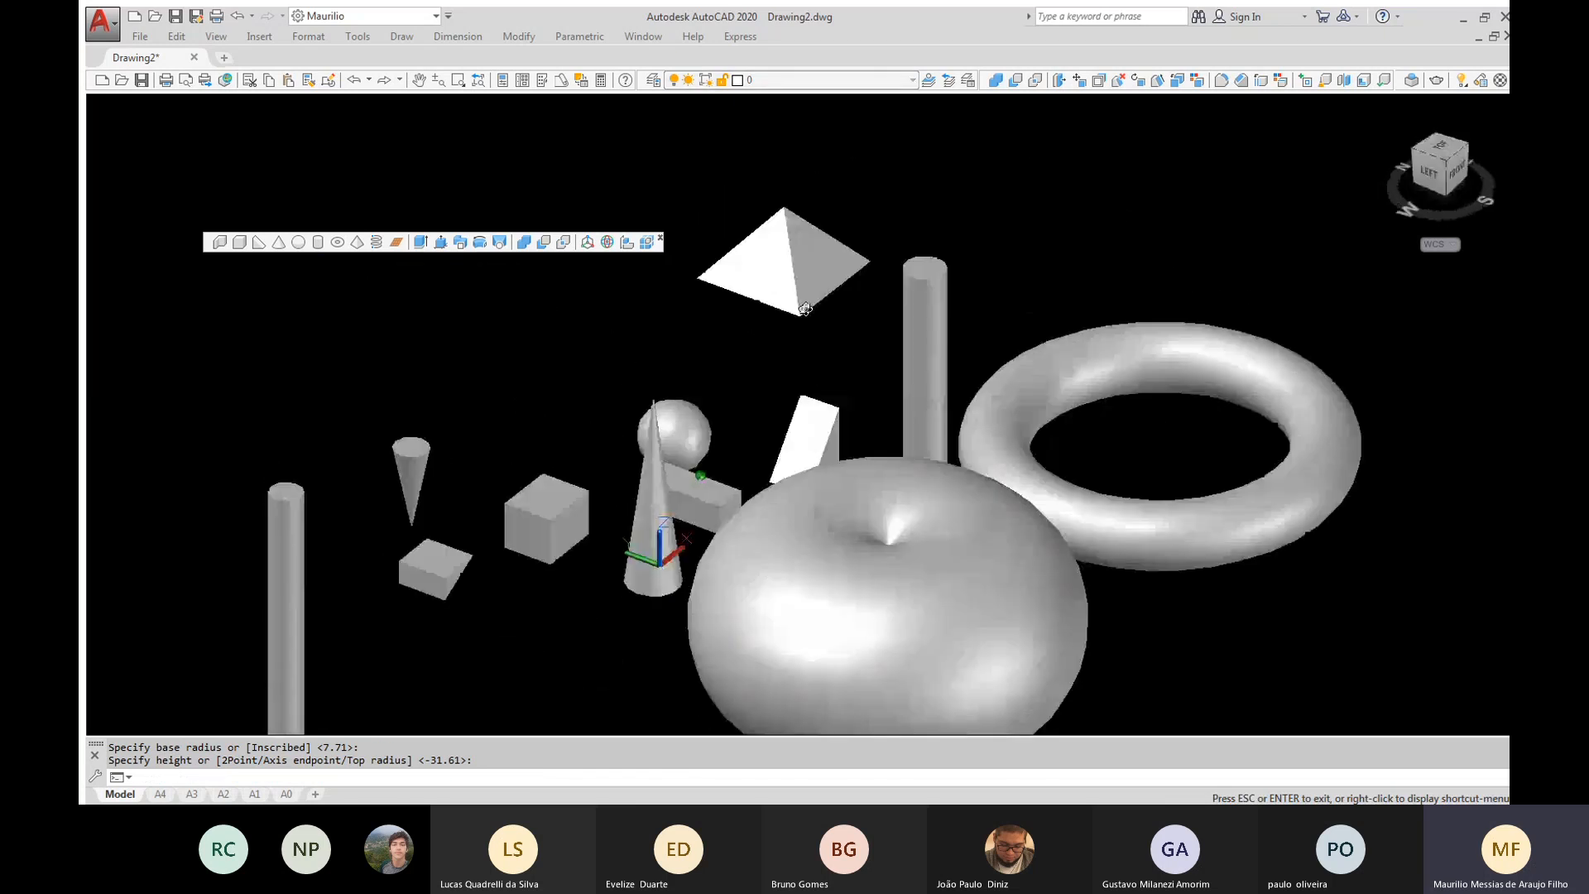
pyautogui.click(356, 241)
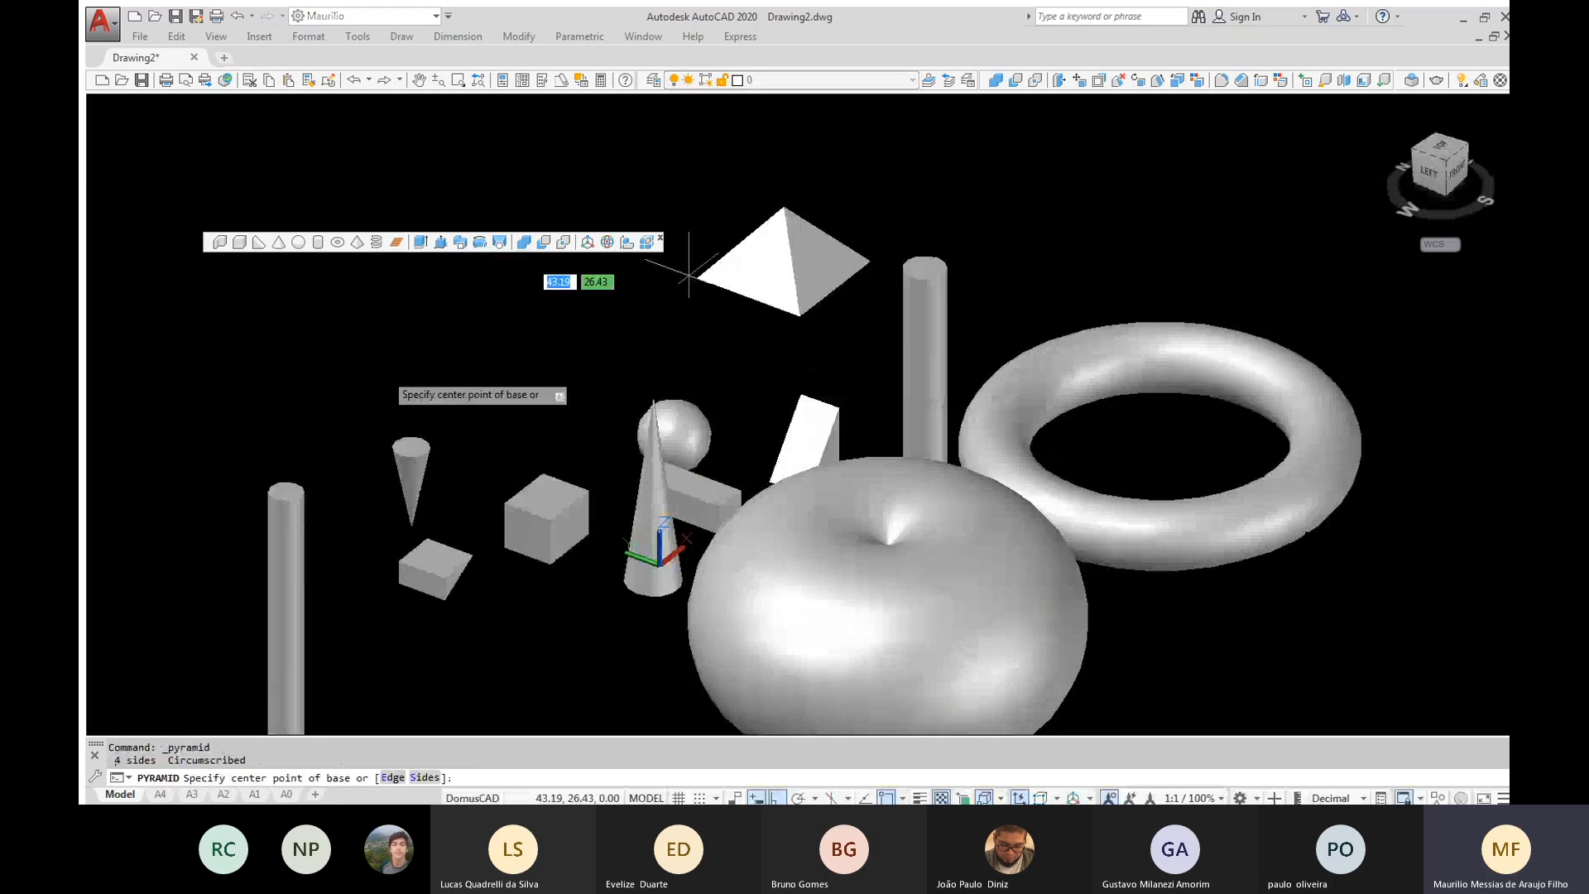
pyautogui.click(381, 385)
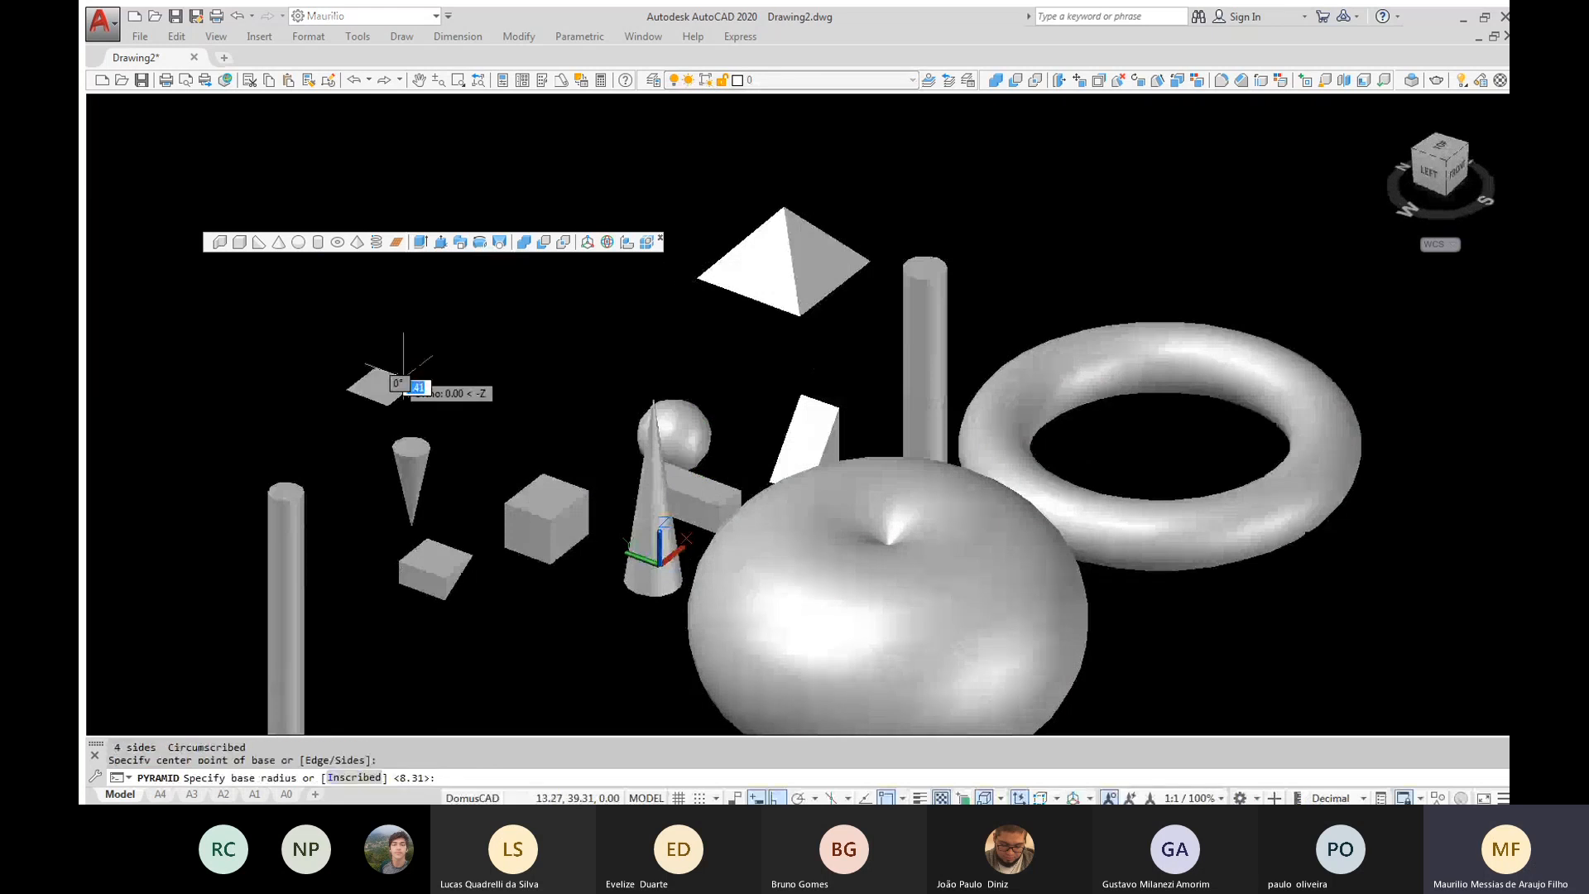
pyautogui.press('Escape')
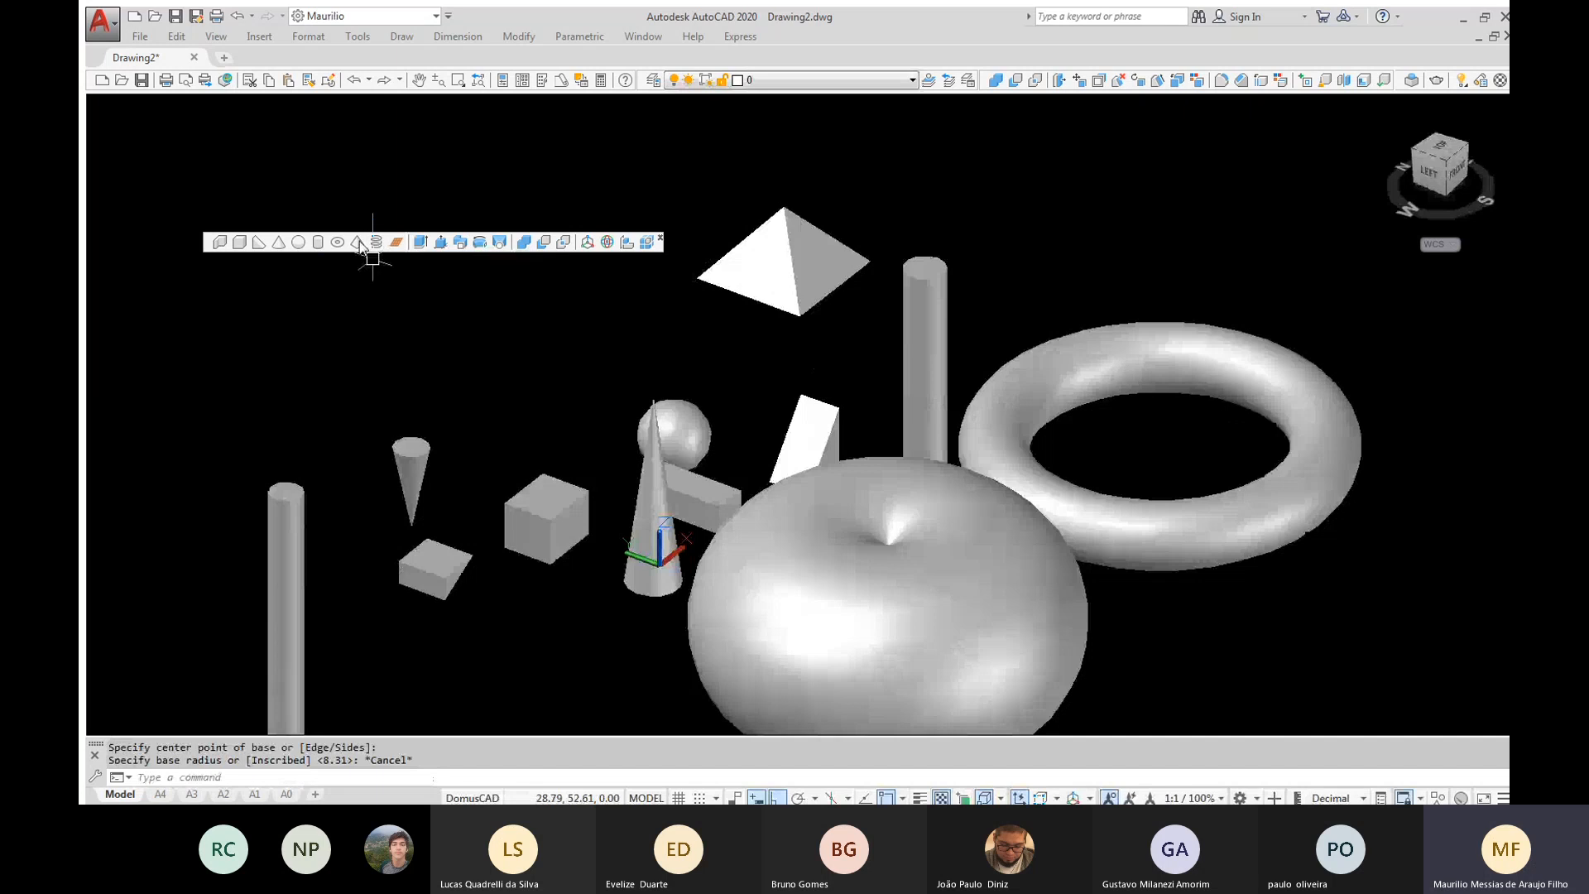
# Model a five-sided pyramid behind the inverted cone and the cube-like box, with its apex pointing downward
pyautogui.click(359, 243)
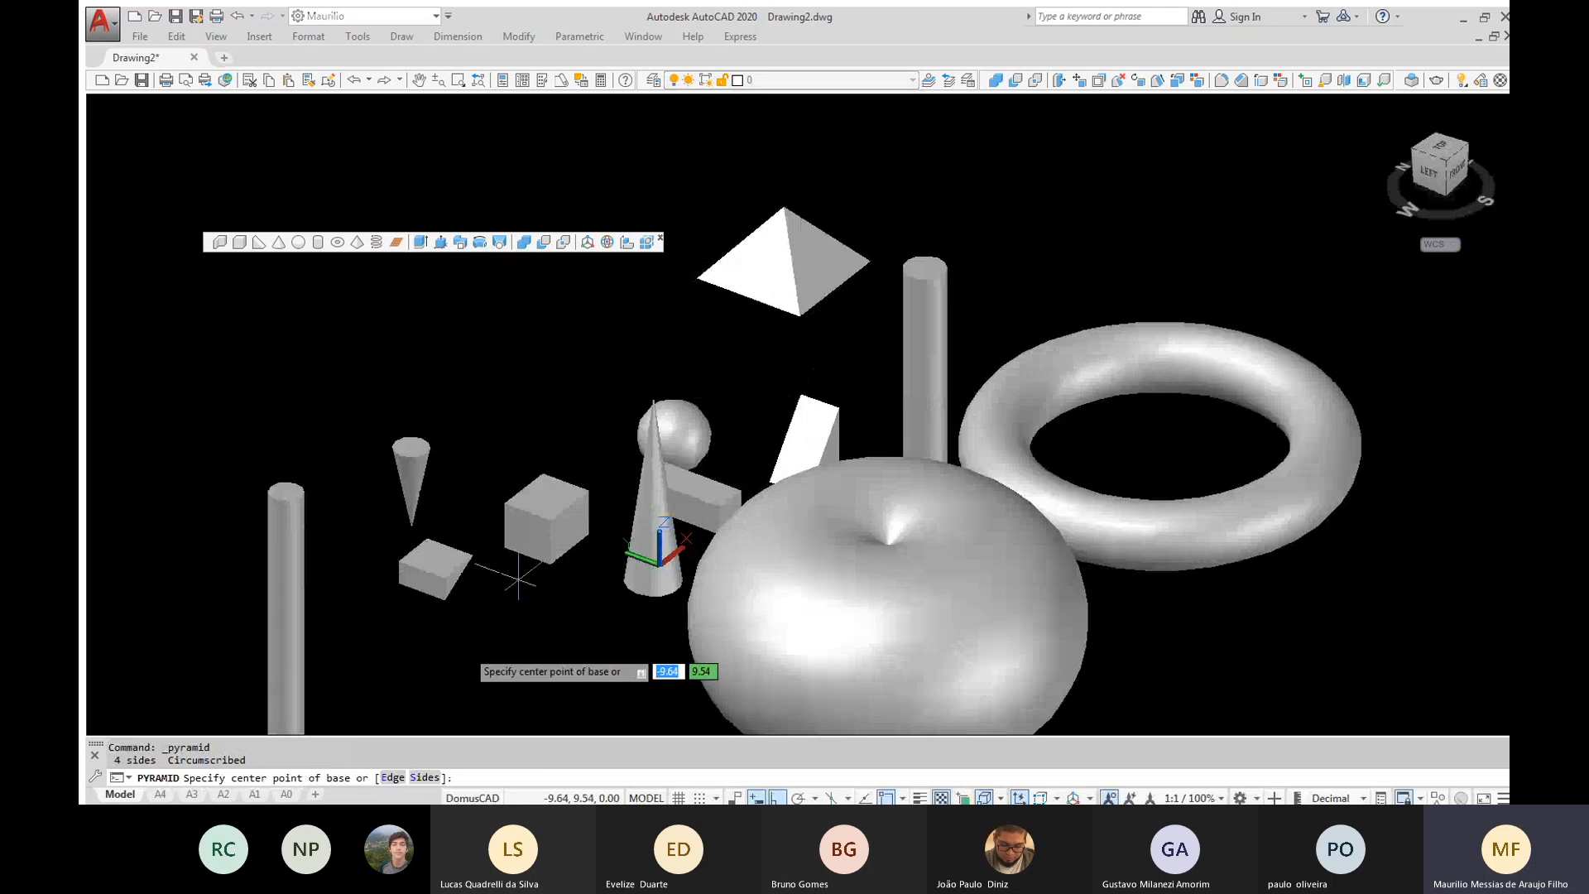
pyautogui.click(416, 776)
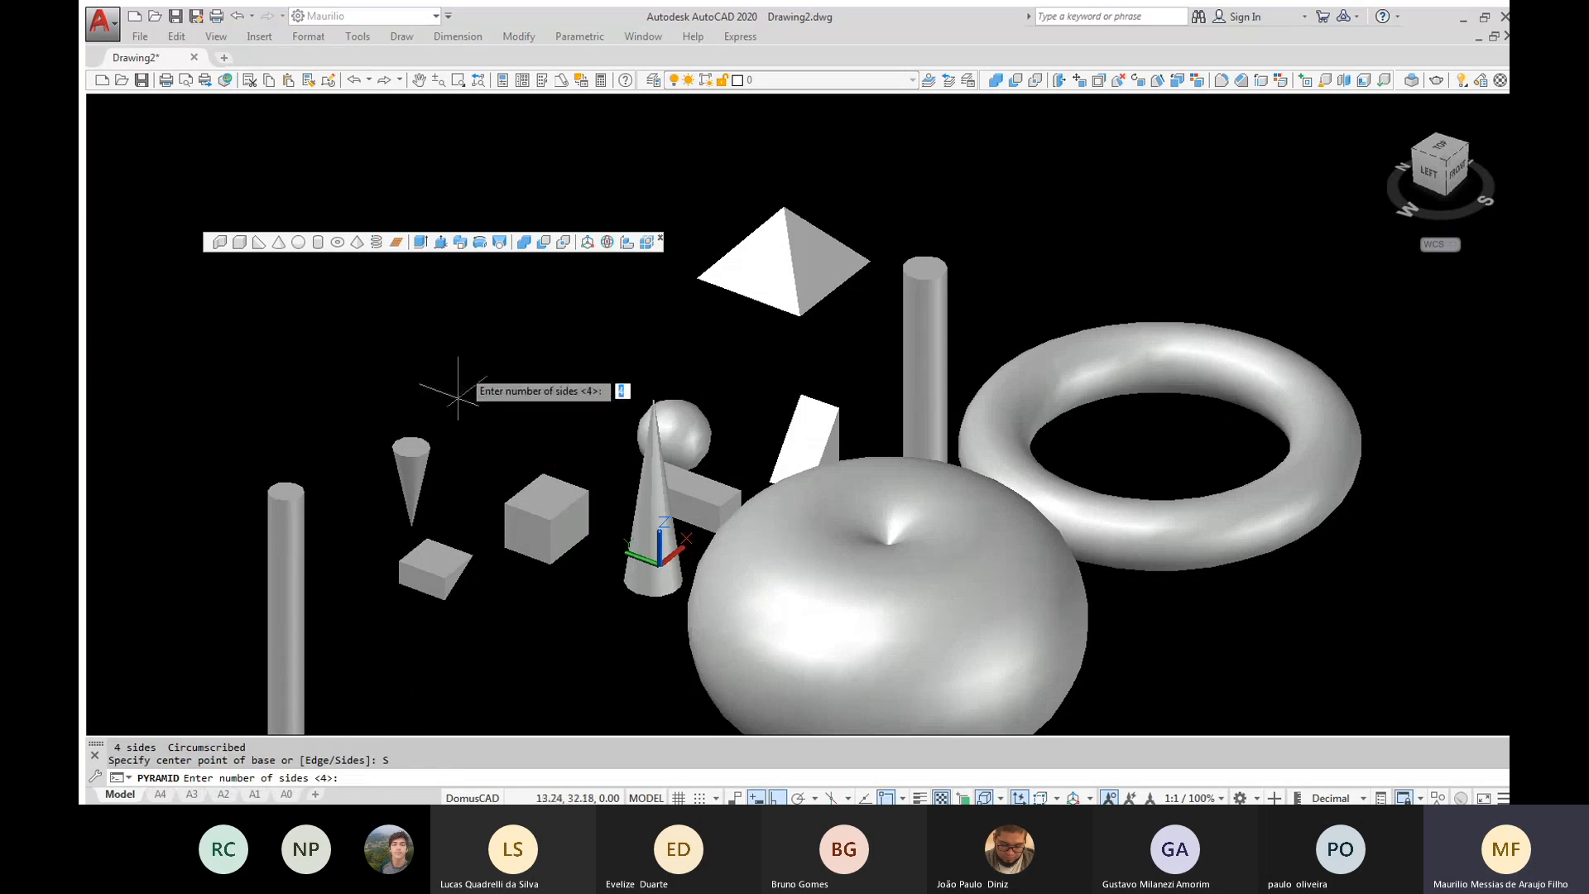
pyautogui.write('5')
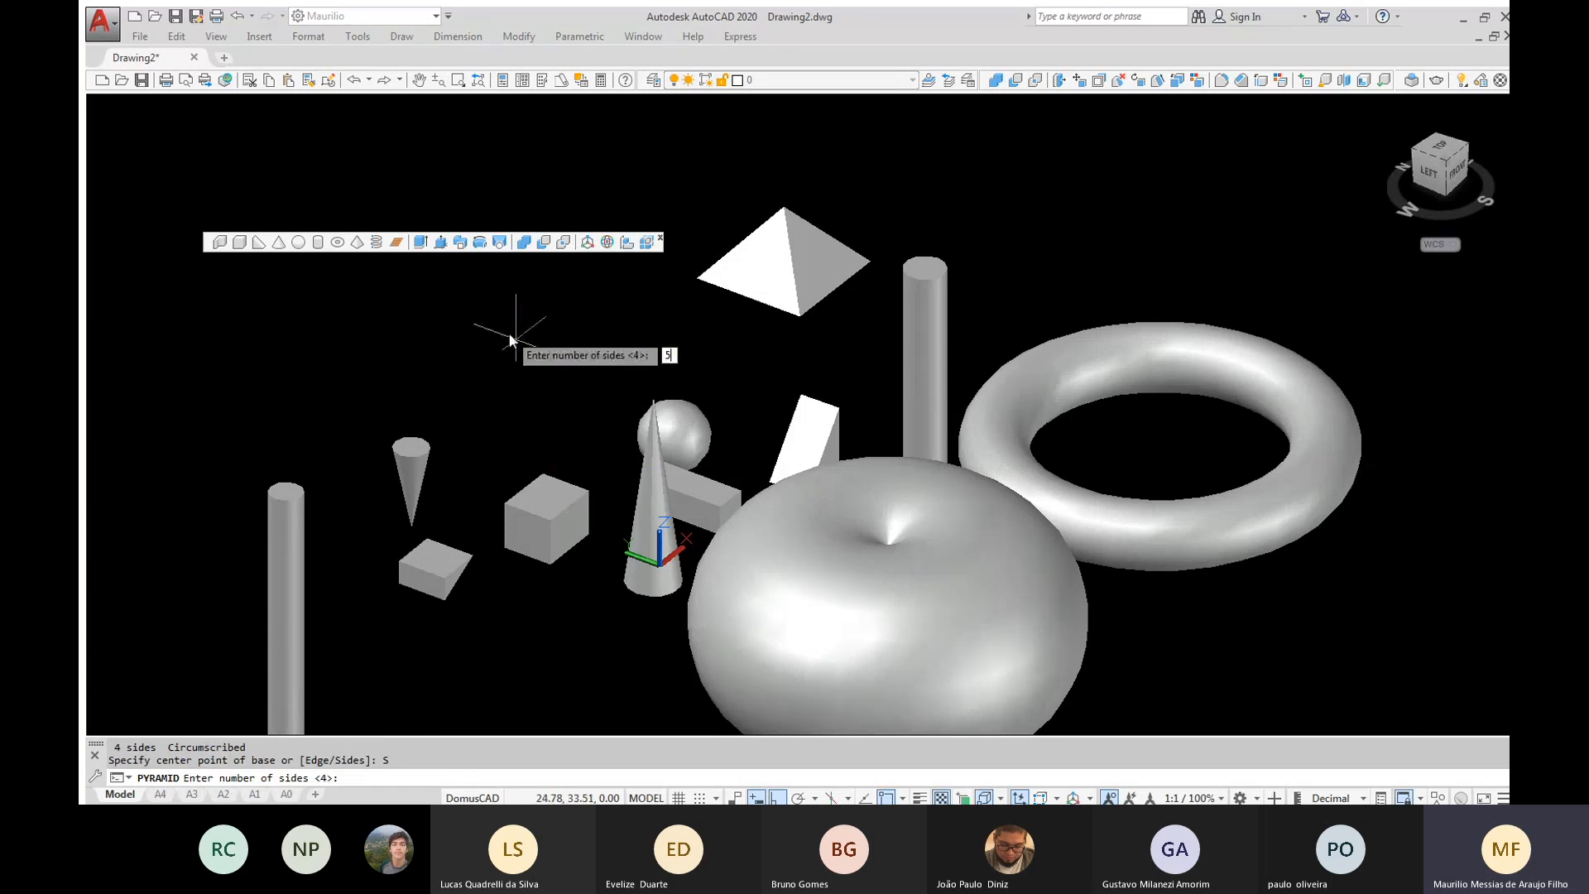
pyautogui.press('Return')
pyautogui.click(516, 337)
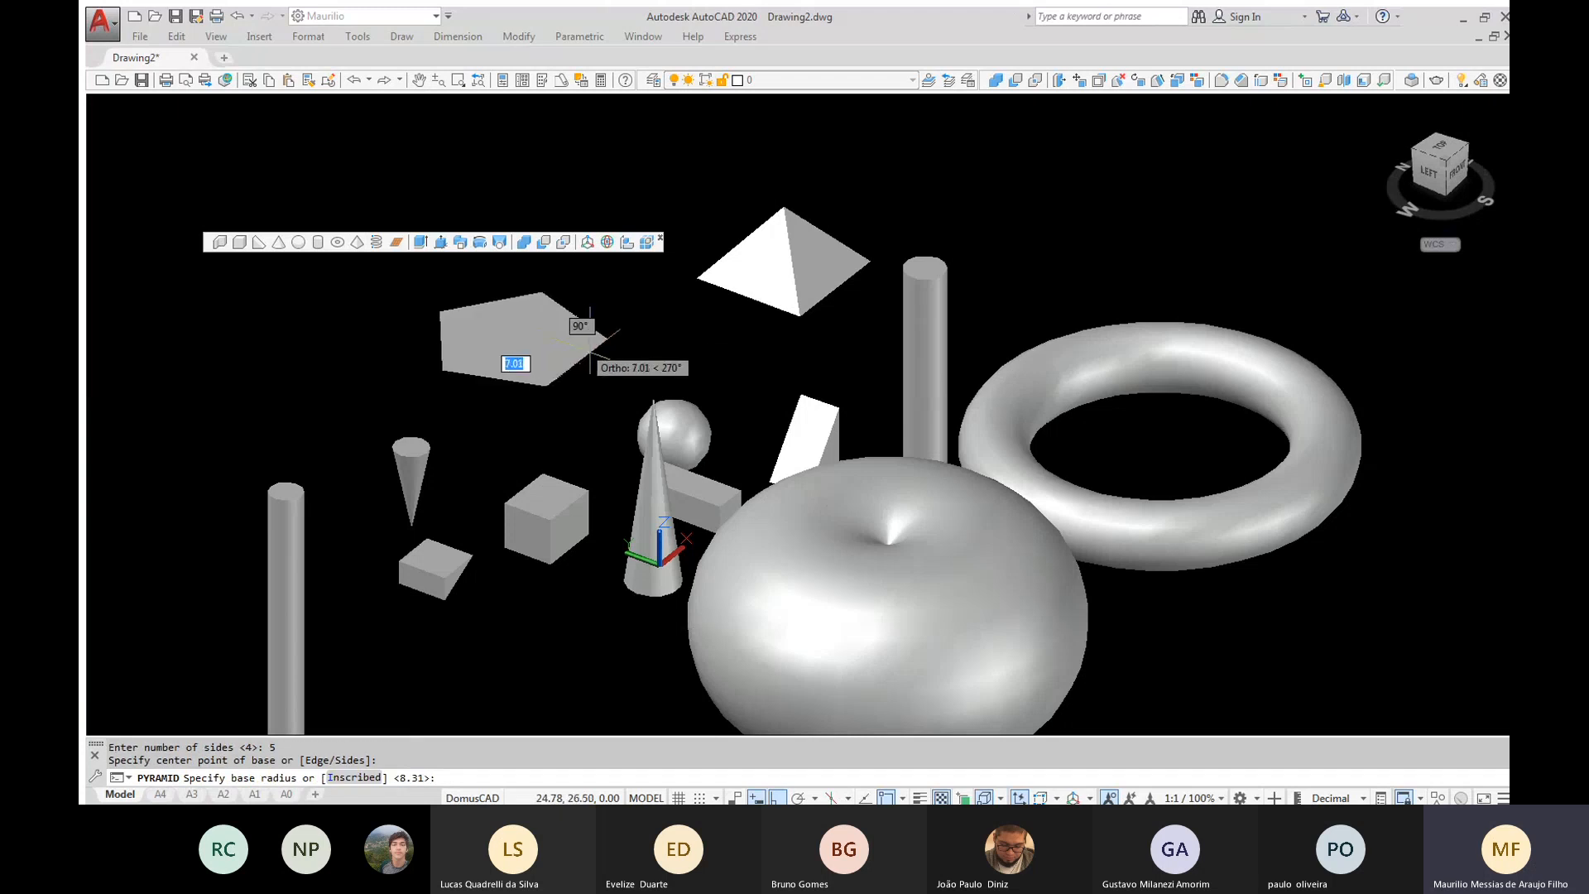
pyautogui.click(591, 339)
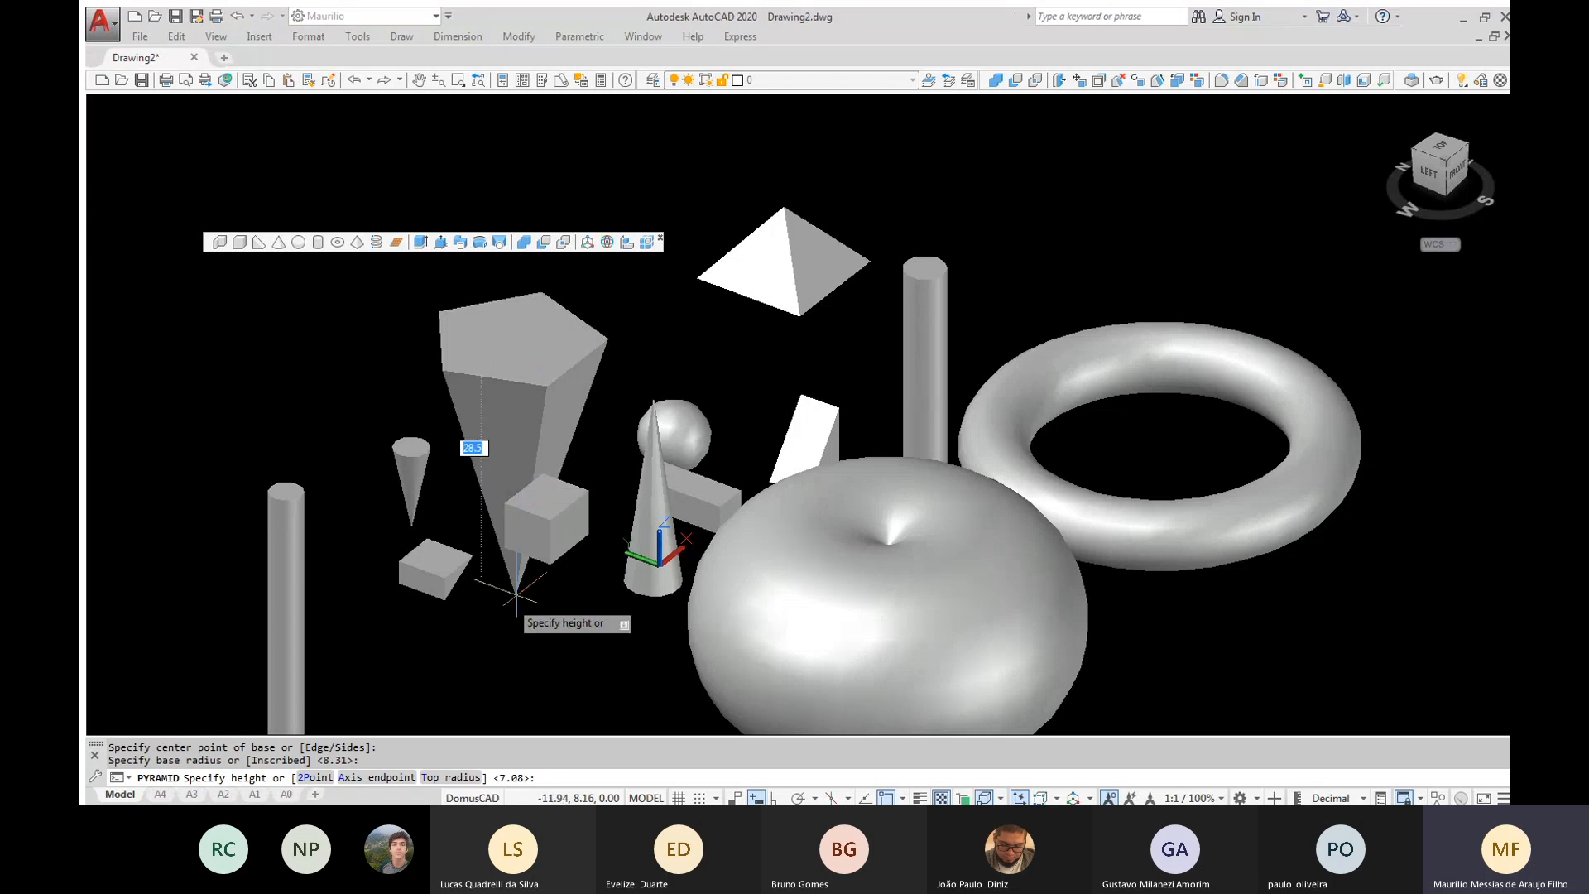
pyautogui.click(517, 631)
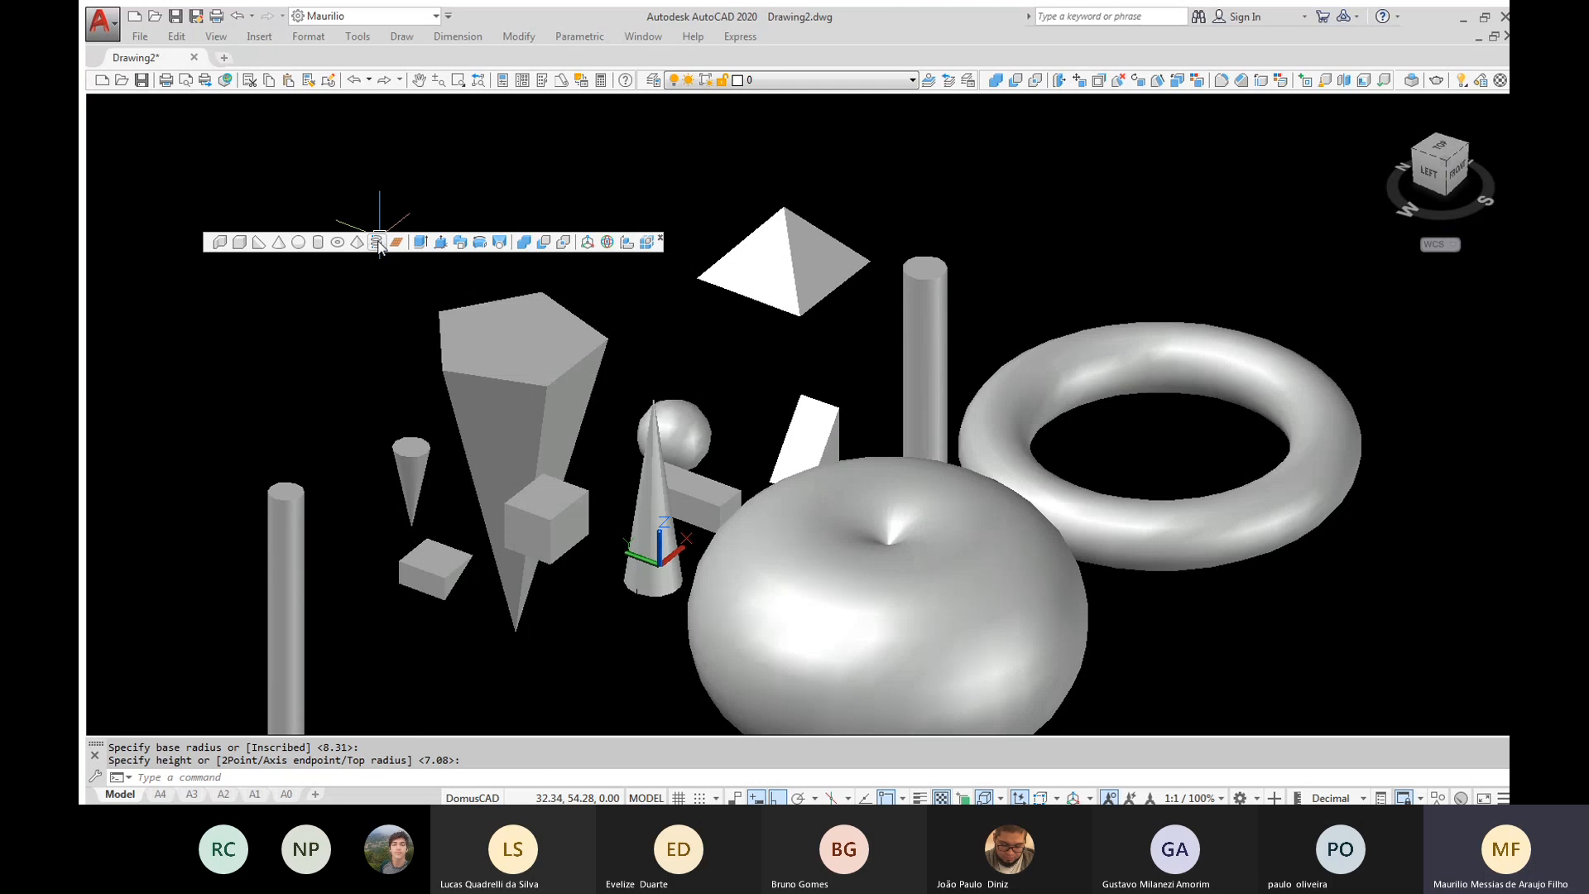
# Draw a helix beyond the large torus, with a base radius of about 12.82, a top radius of about 1.79 and a height of about 46.82
pyautogui.click(377, 242)
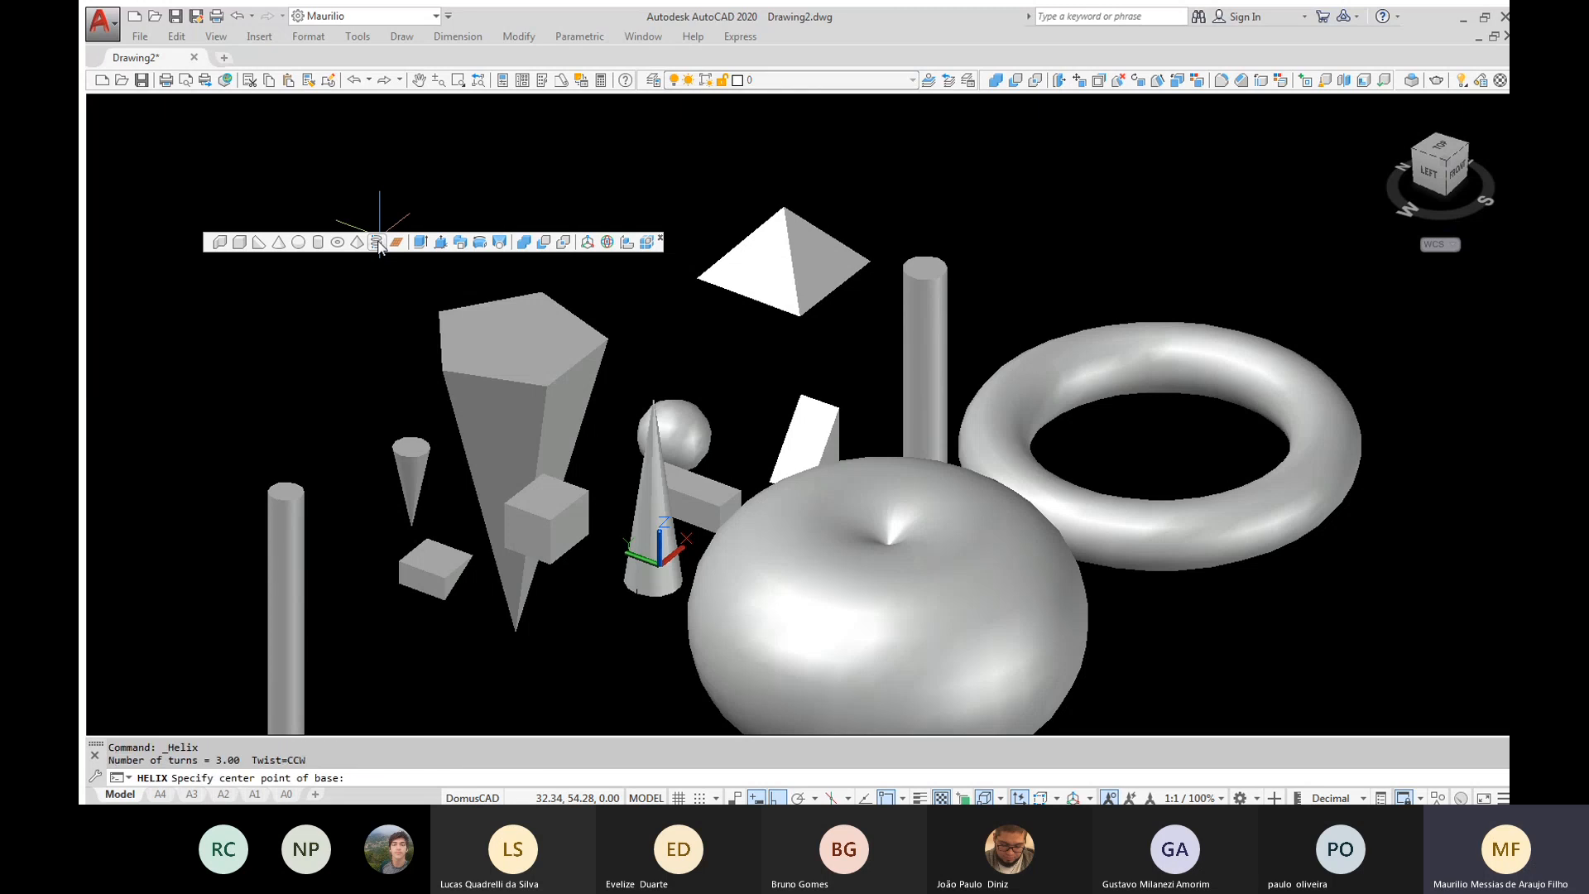
pyautogui.scroll(-2, 380, 248)
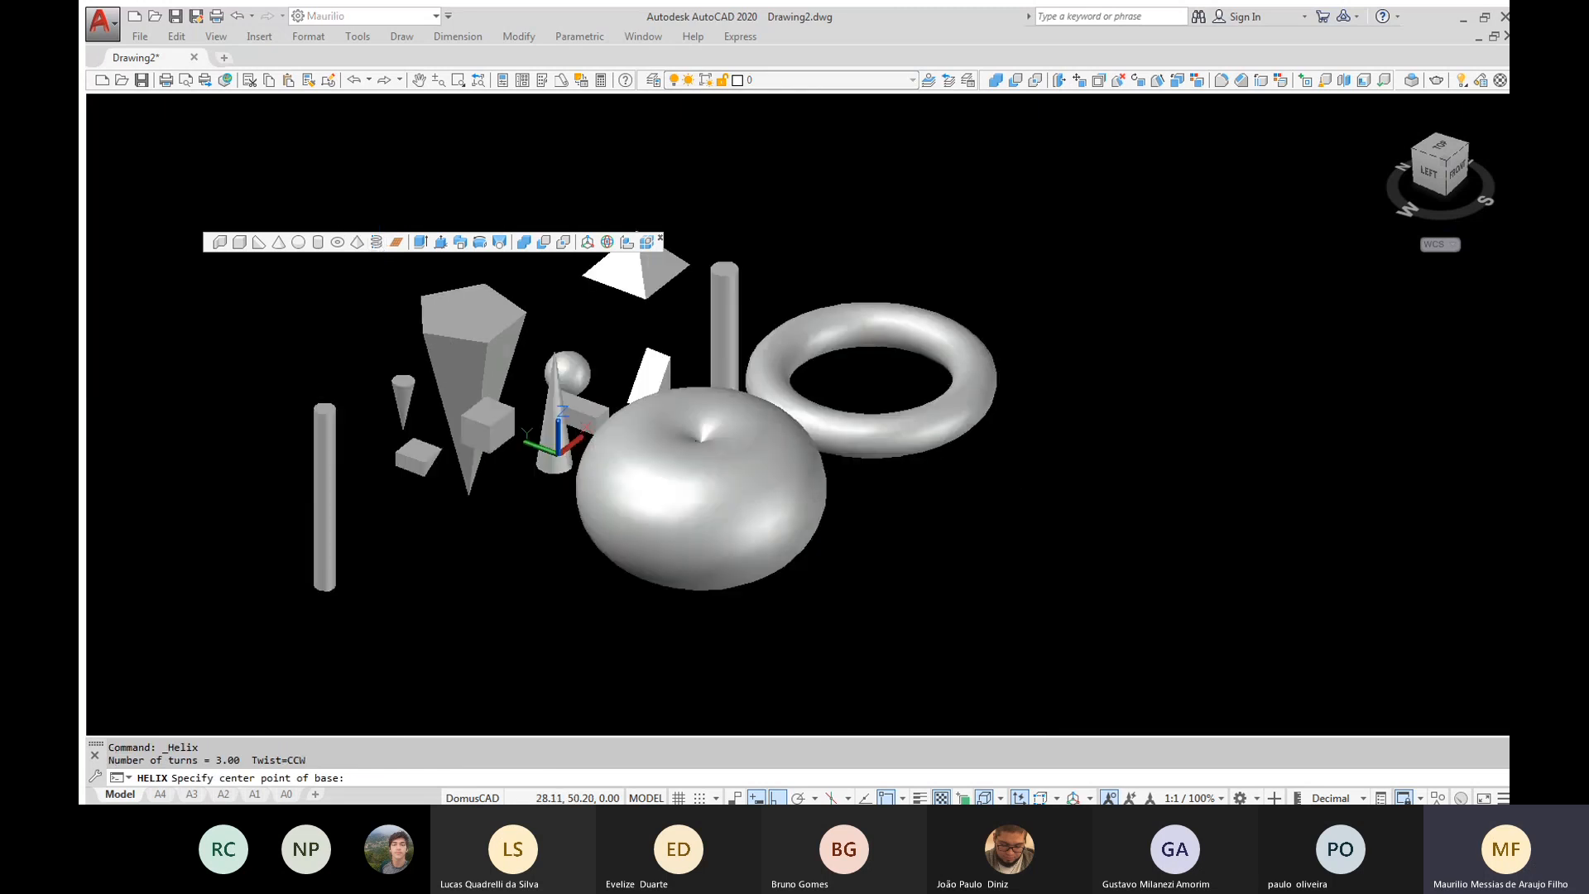
pyautogui.moveTo(517, 367); pyautogui.dragTo(233, 473, button='middle')
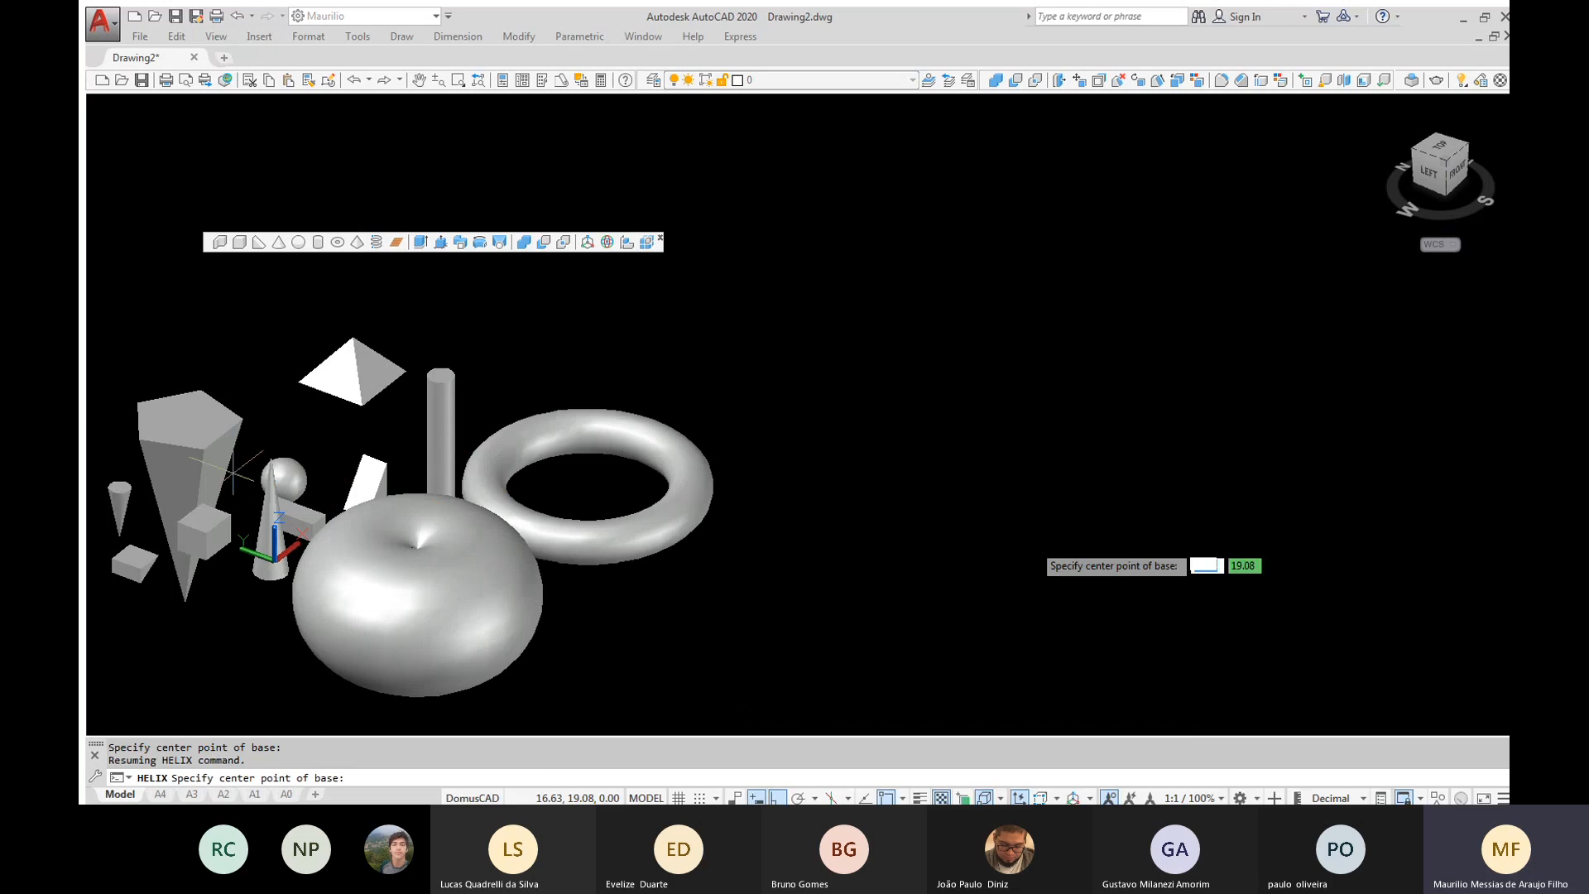
pyautogui.click(1039, 520)
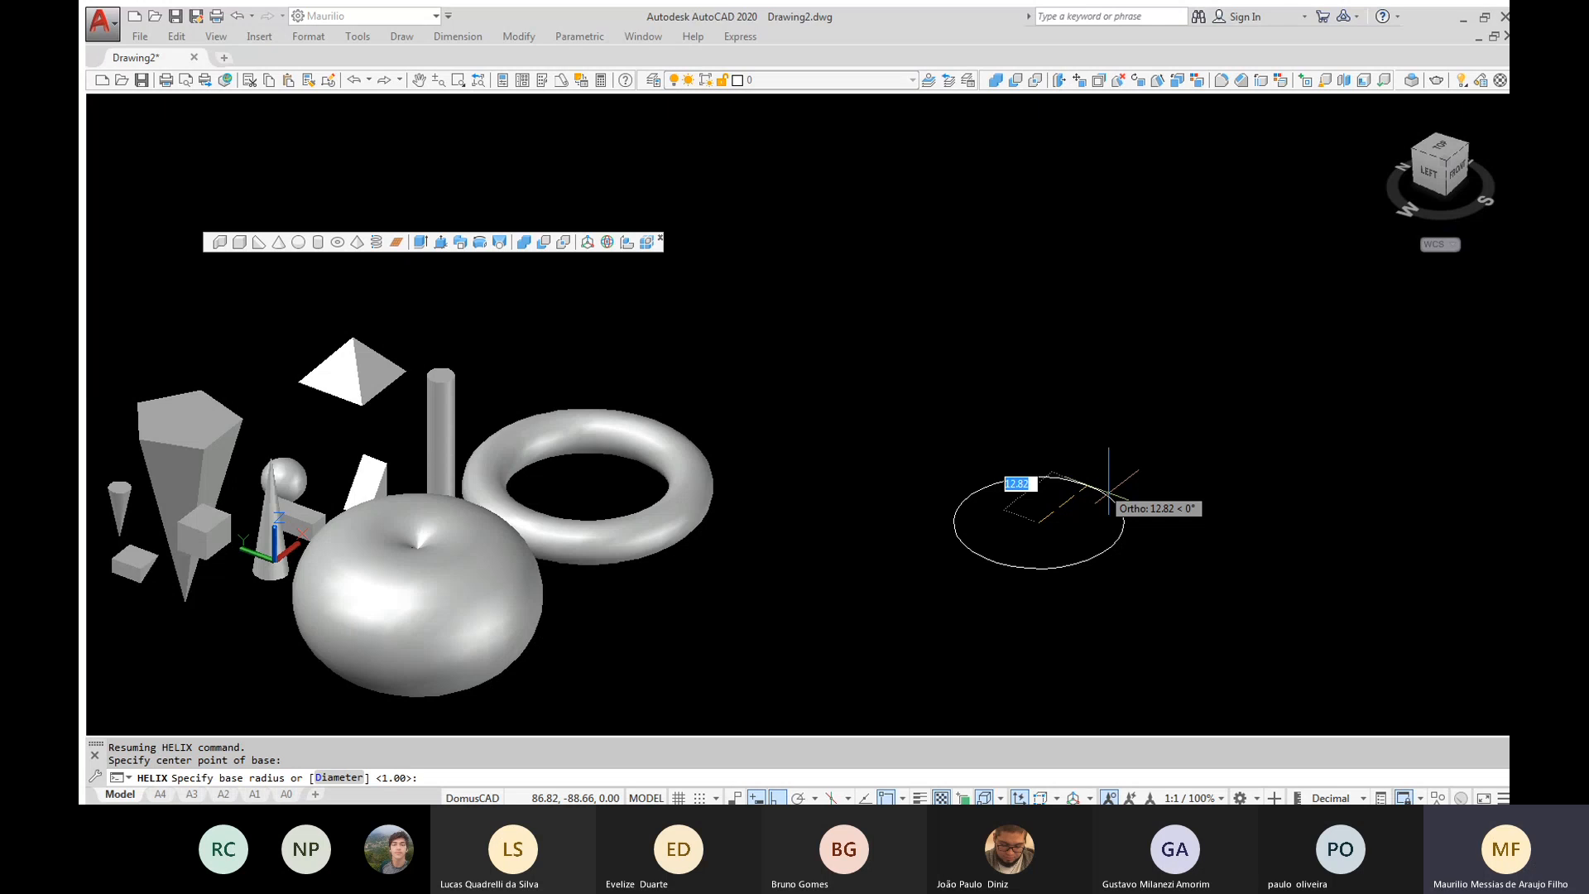
pyautogui.click(1108, 494)
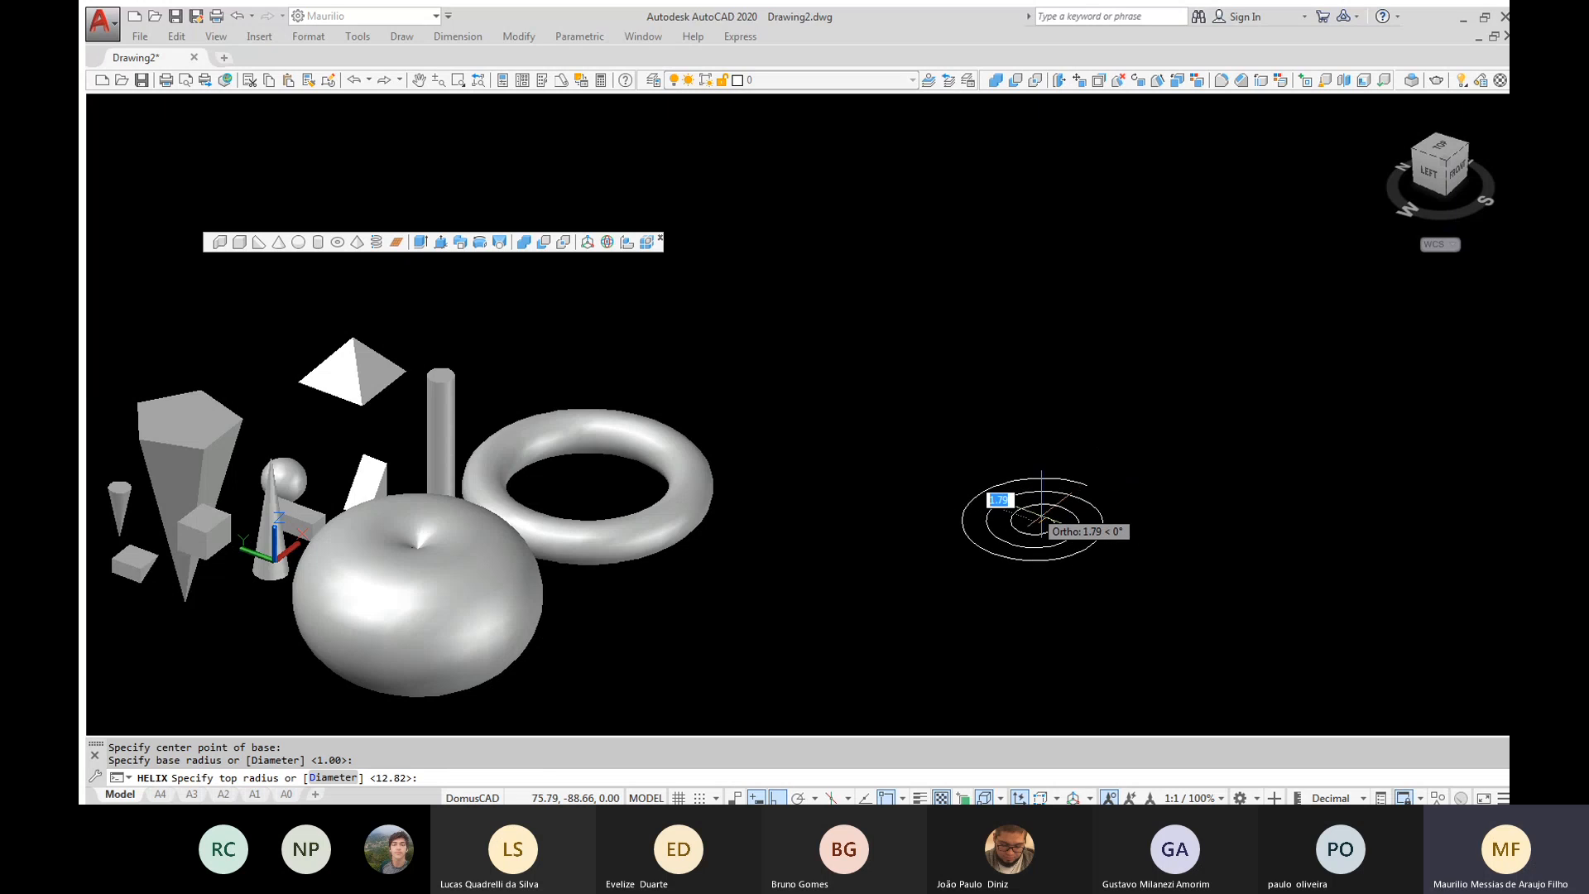
pyautogui.click(1042, 519)
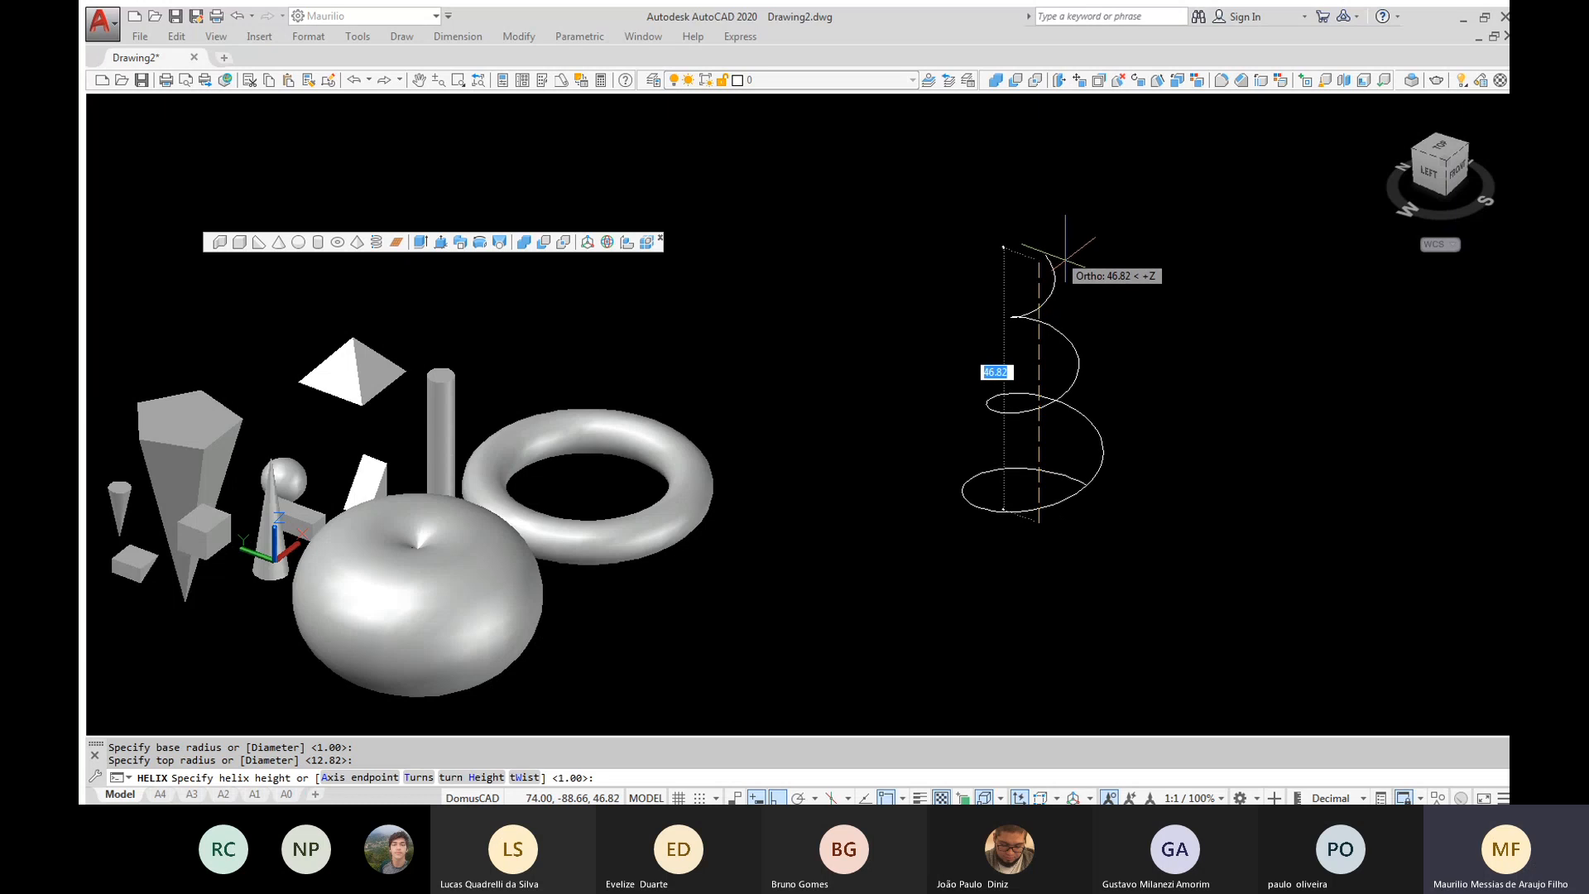
pyautogui.click(1065, 252)
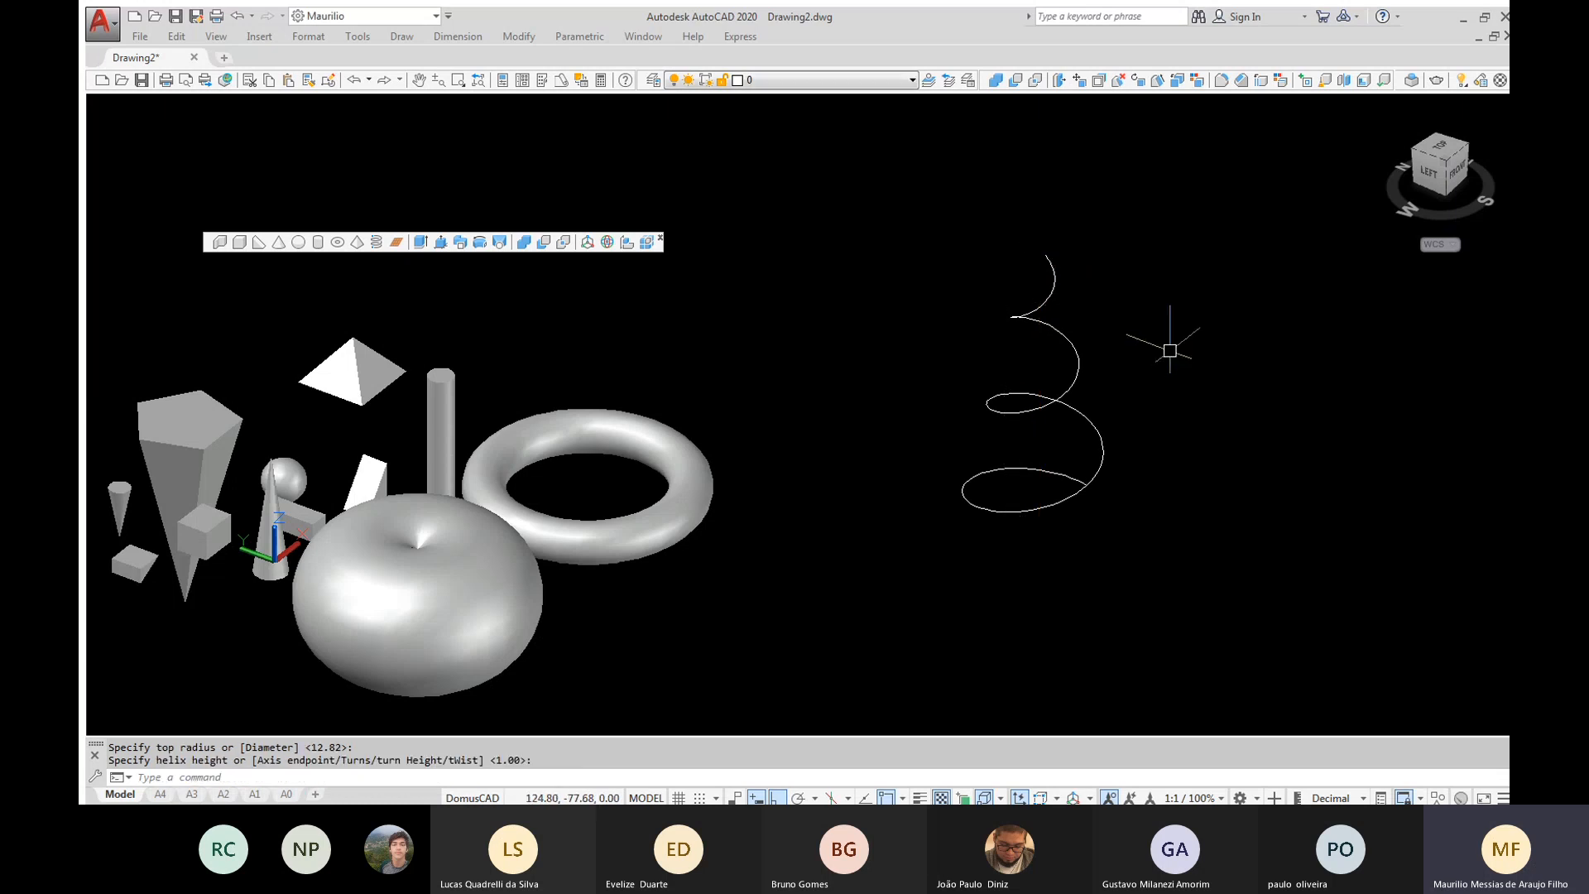
# Draw a small circle beside the upper end of the helix as a sweep profile
pyautogui.keyDown('shift'); pyautogui.moveTo(1170, 351); pyautogui.dragTo(1108, 365, button='middle'); pyautogui.keyUp('shift')
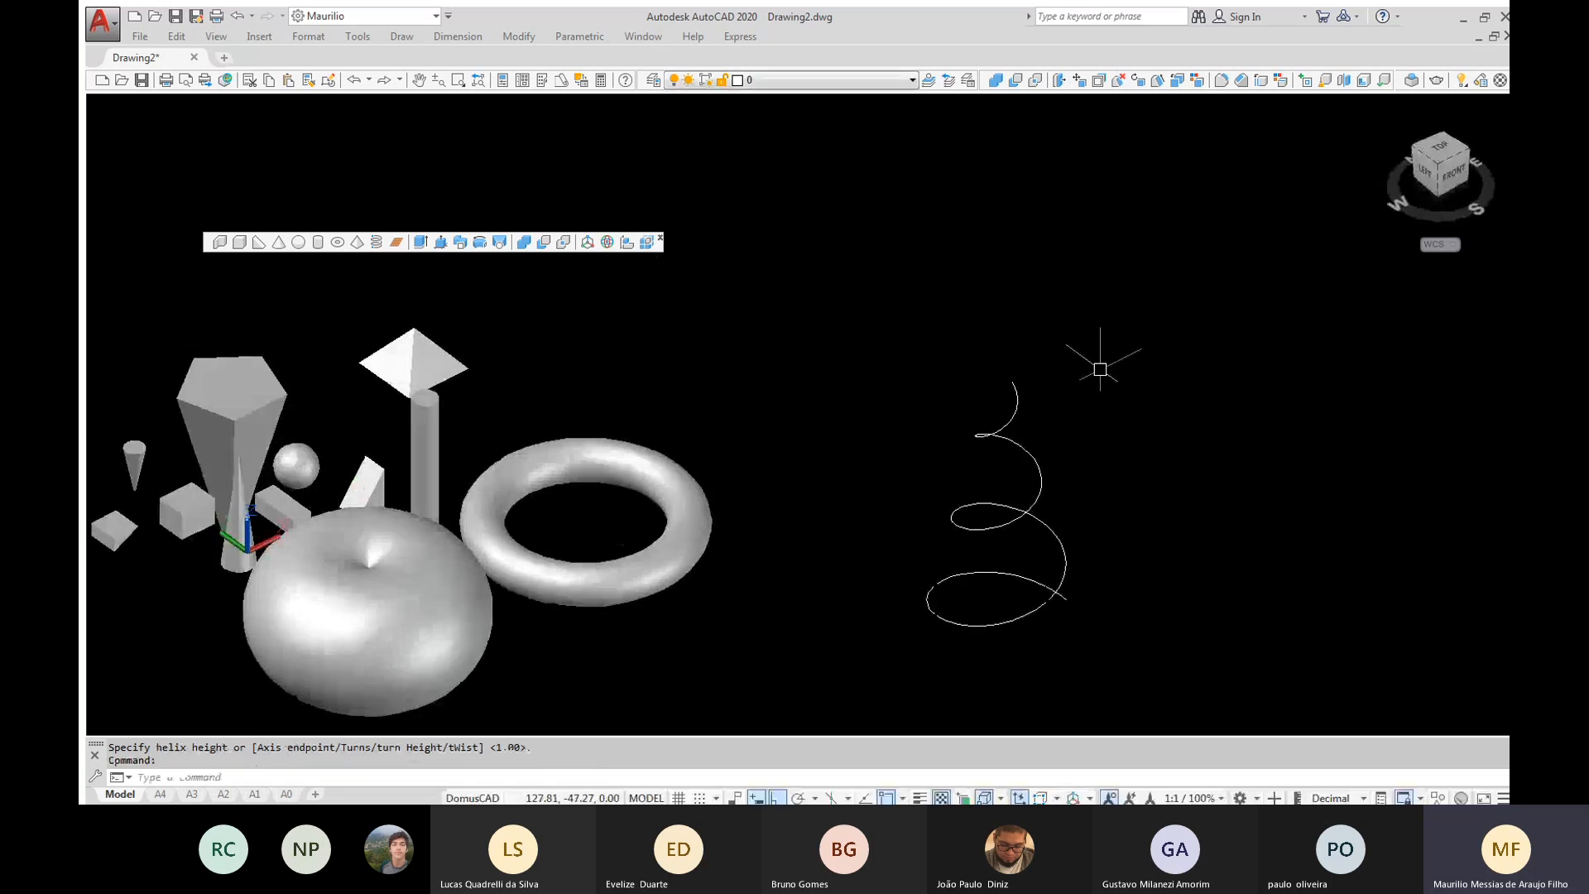
pyautogui.scroll(2, 1005, 425)
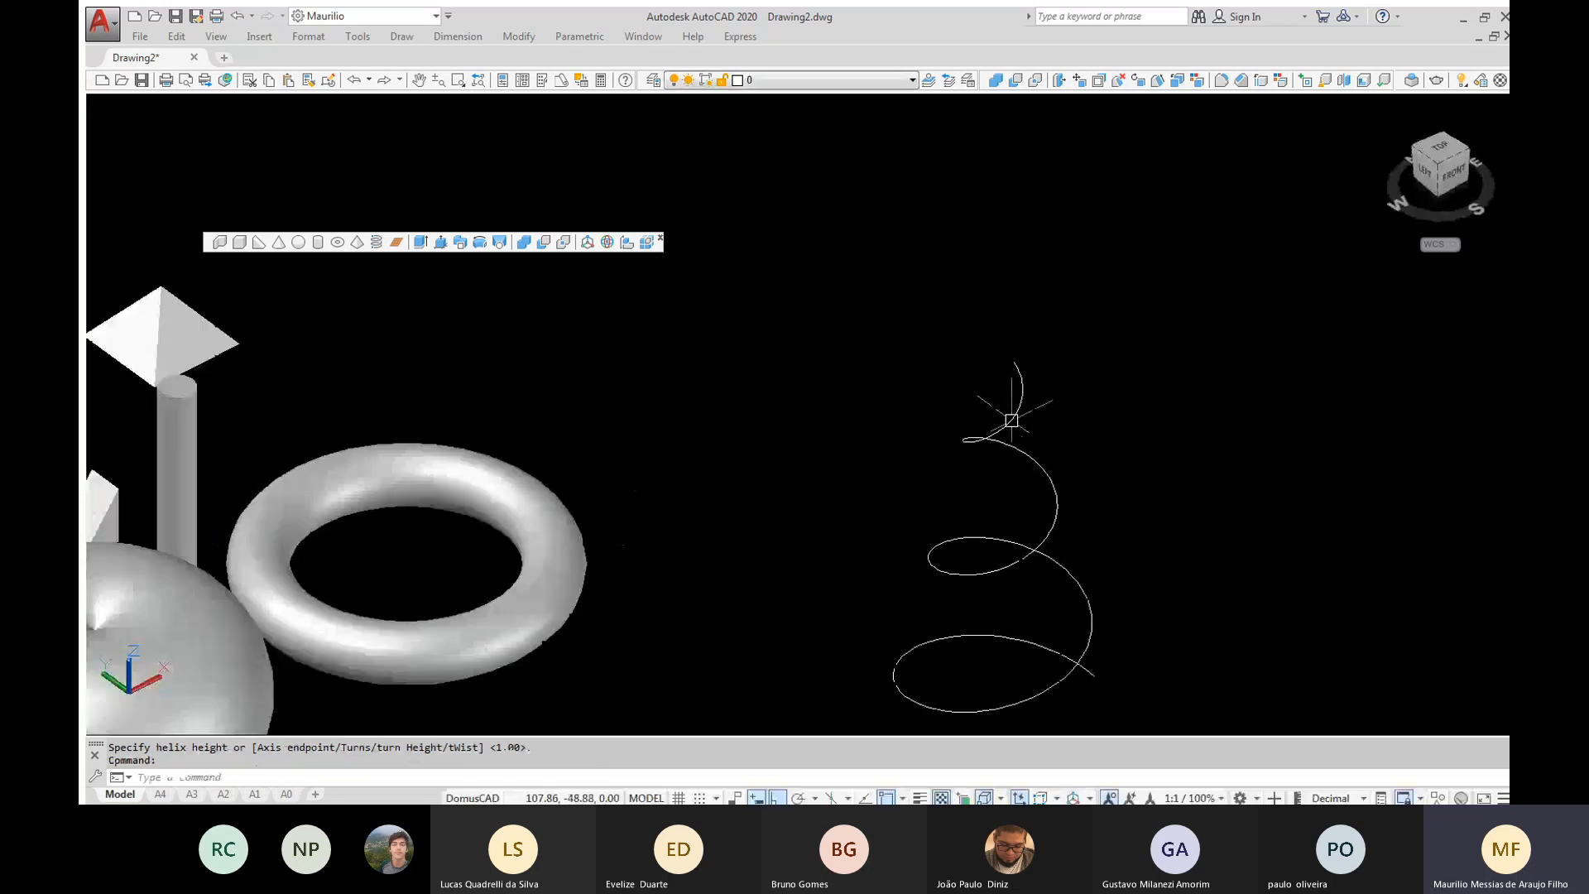
pyautogui.moveTo(1011, 420); pyautogui.dragTo(969, 319, button='middle')
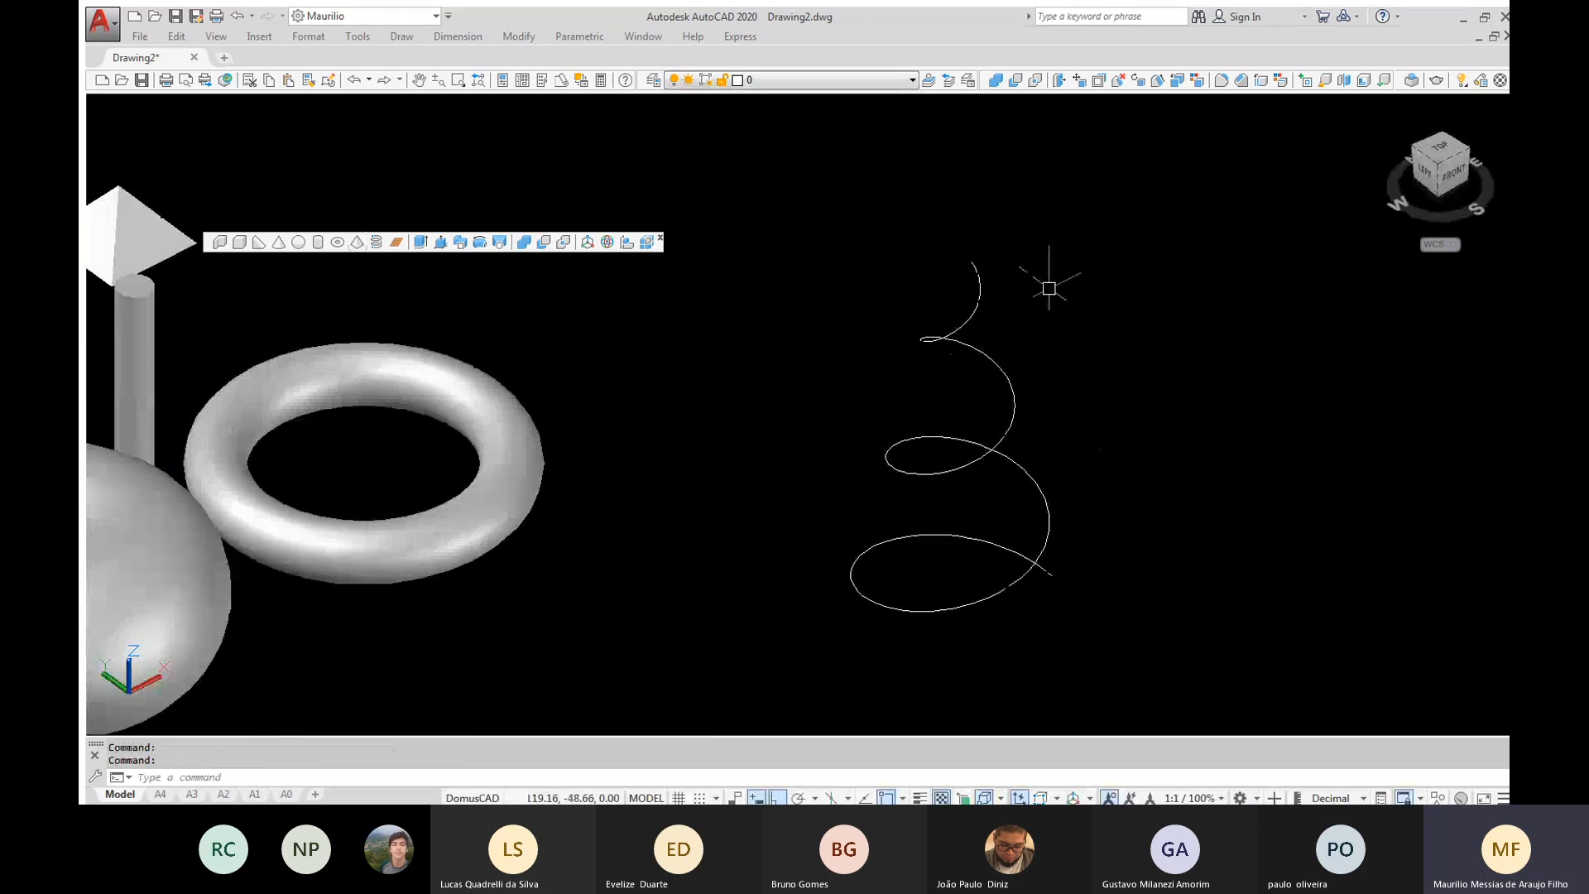
pyautogui.write('c')
pyautogui.press('Return')
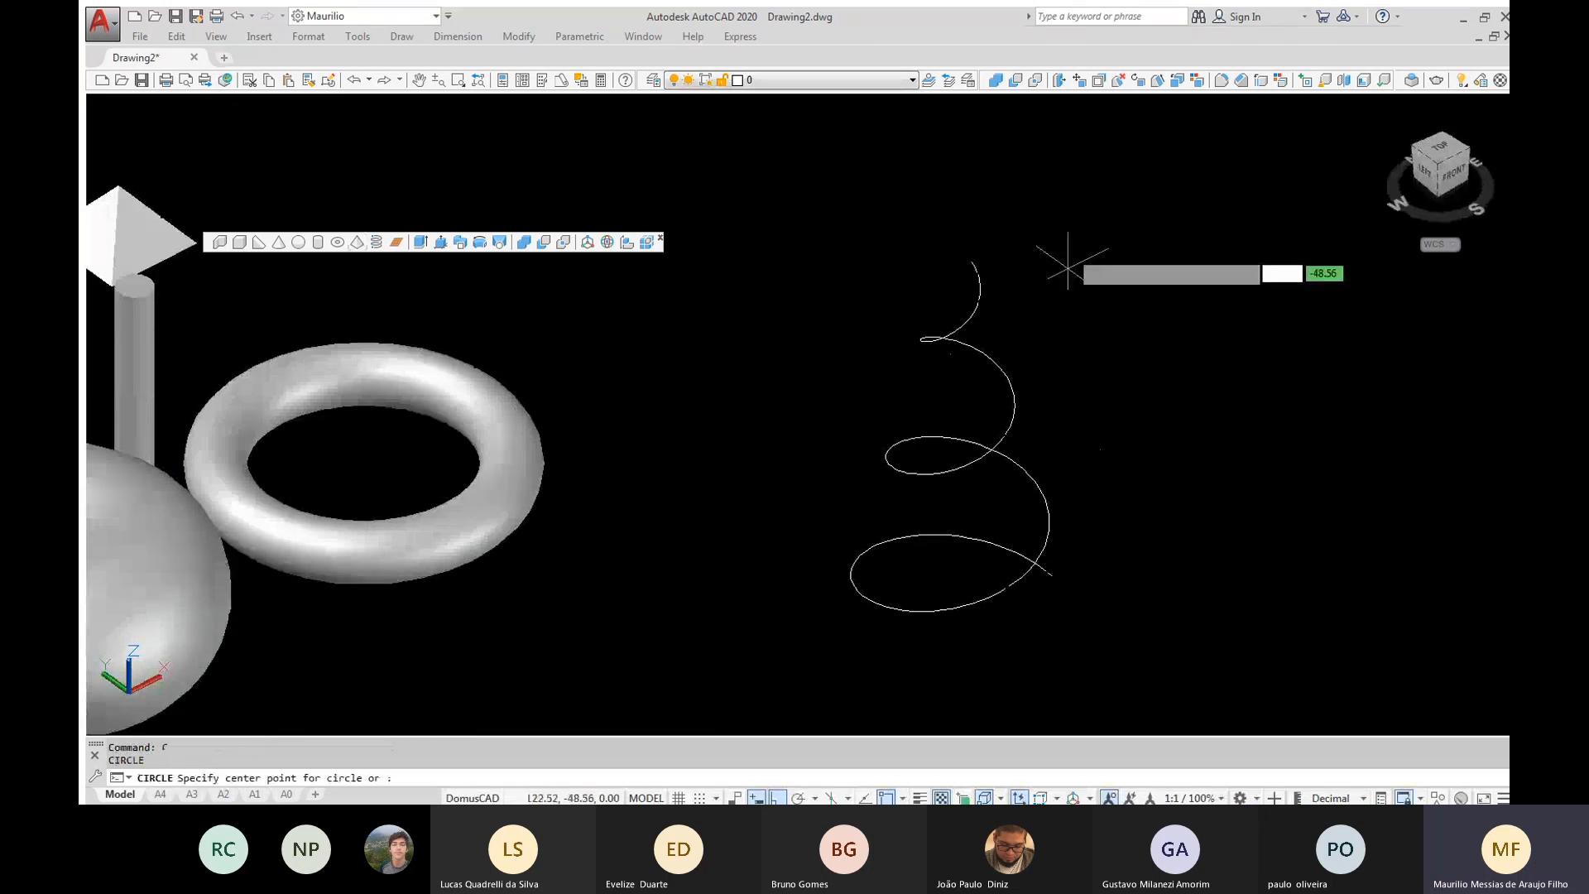
pyautogui.click(1076, 257)
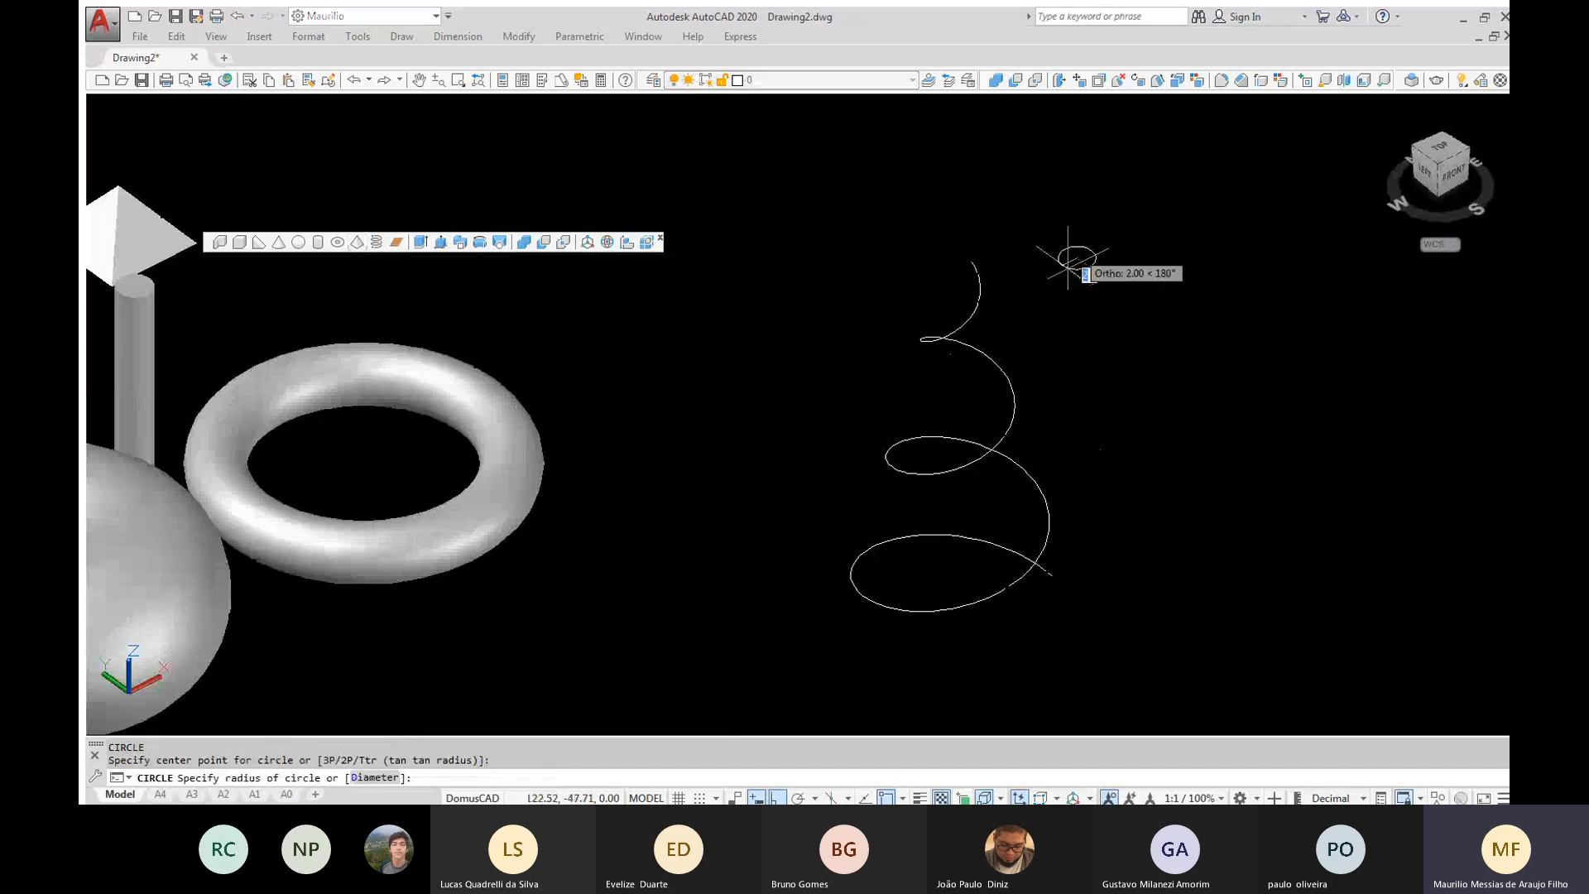
pyautogui.click(1082, 259)
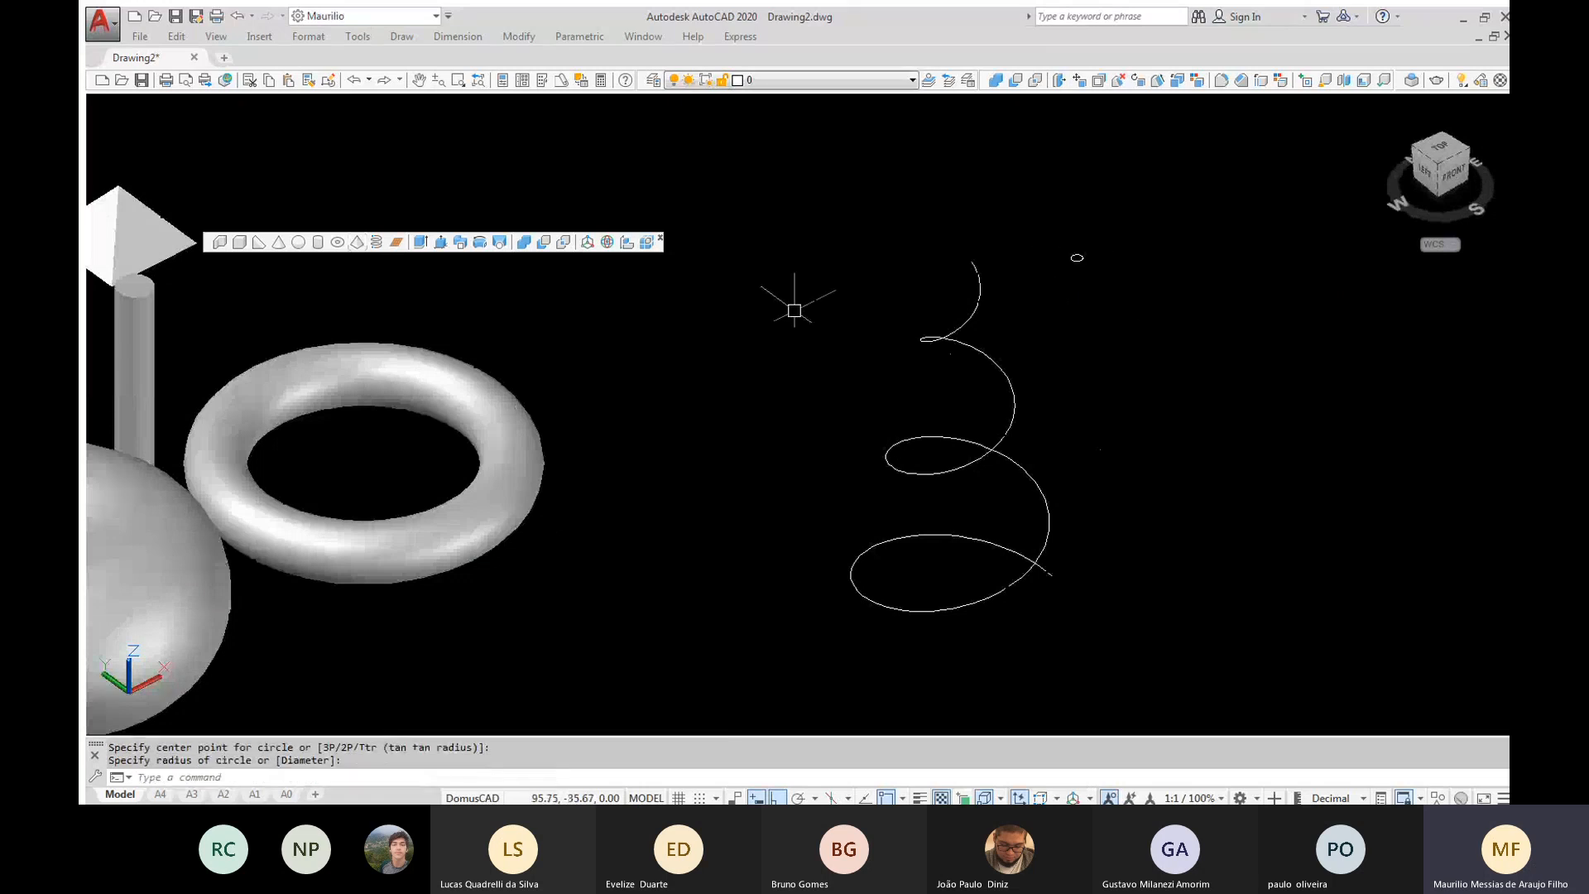
# Sweep the small circle along the helix to form a solid coil
pyautogui.click(461, 243)
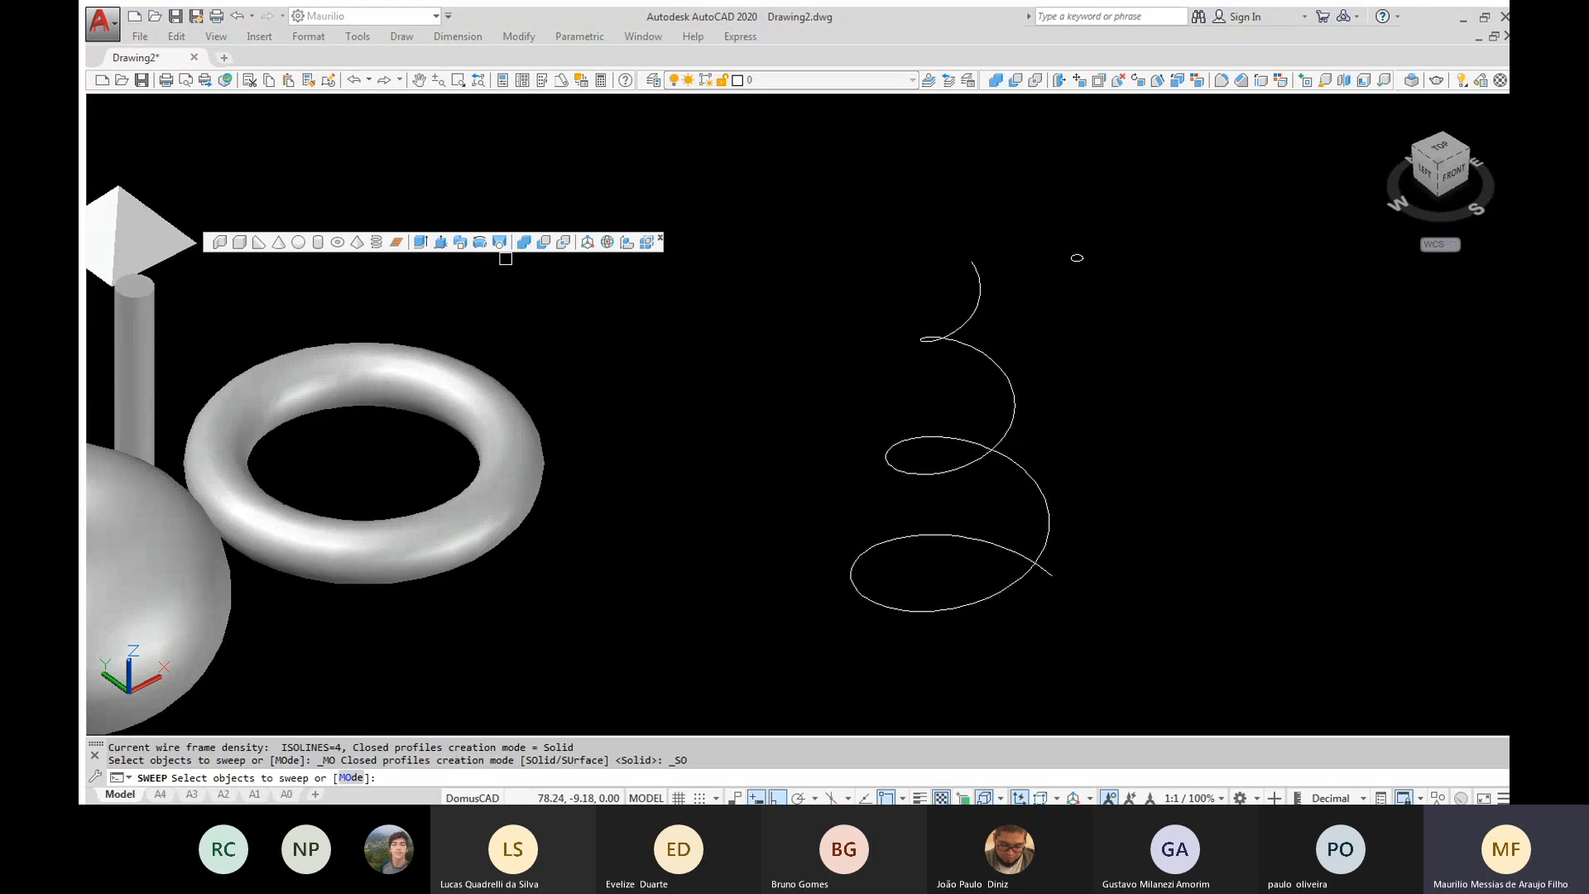
pyautogui.click(1076, 258)
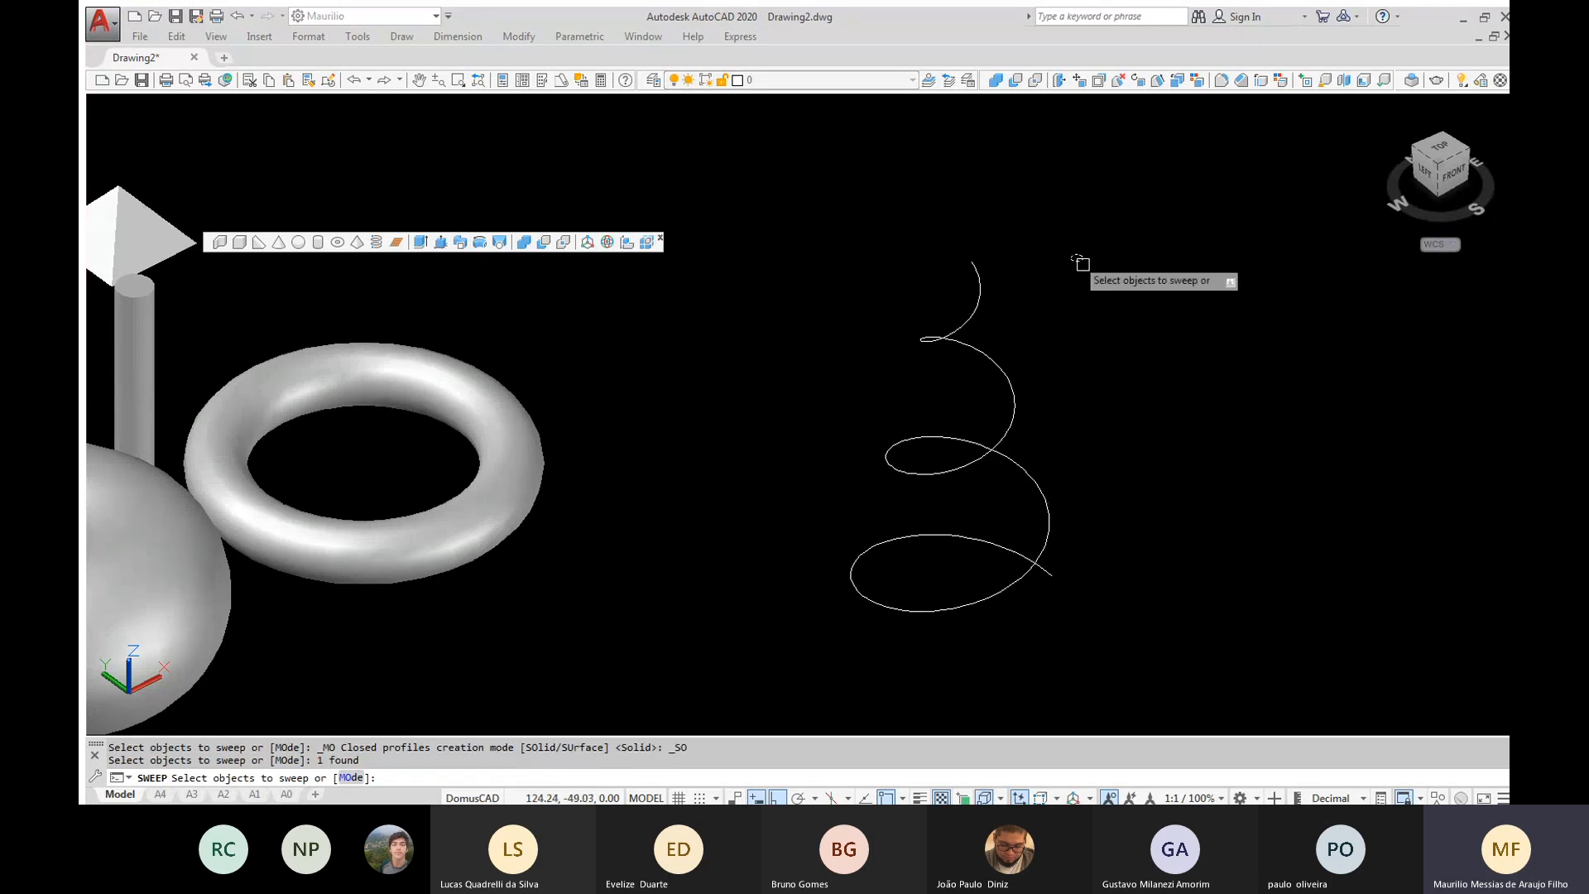
pyautogui.press('Return')
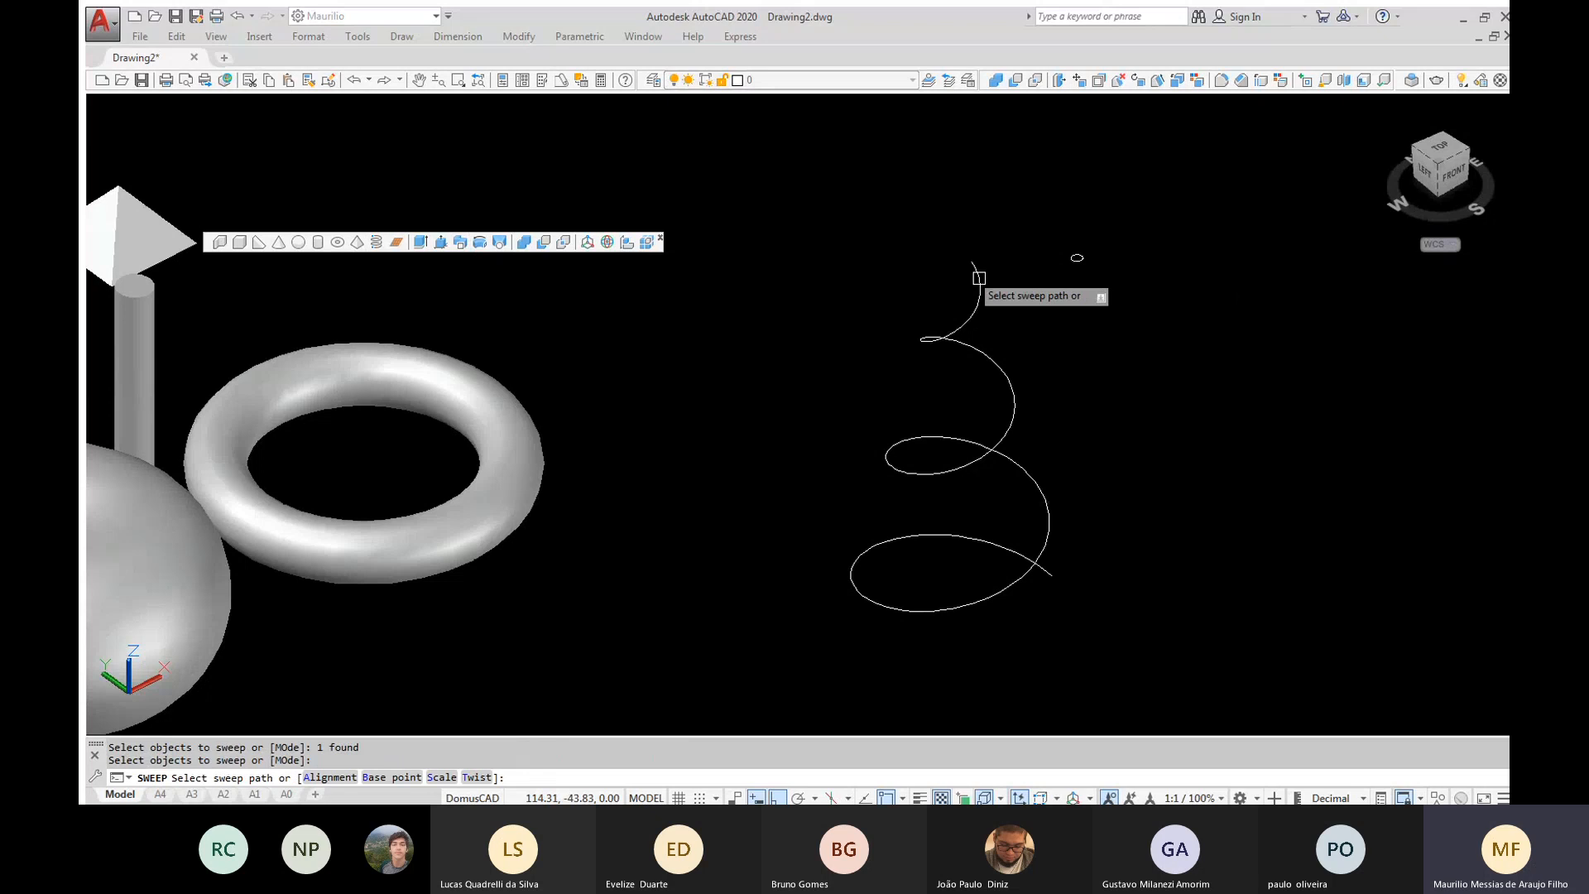
pyautogui.click(978, 277)
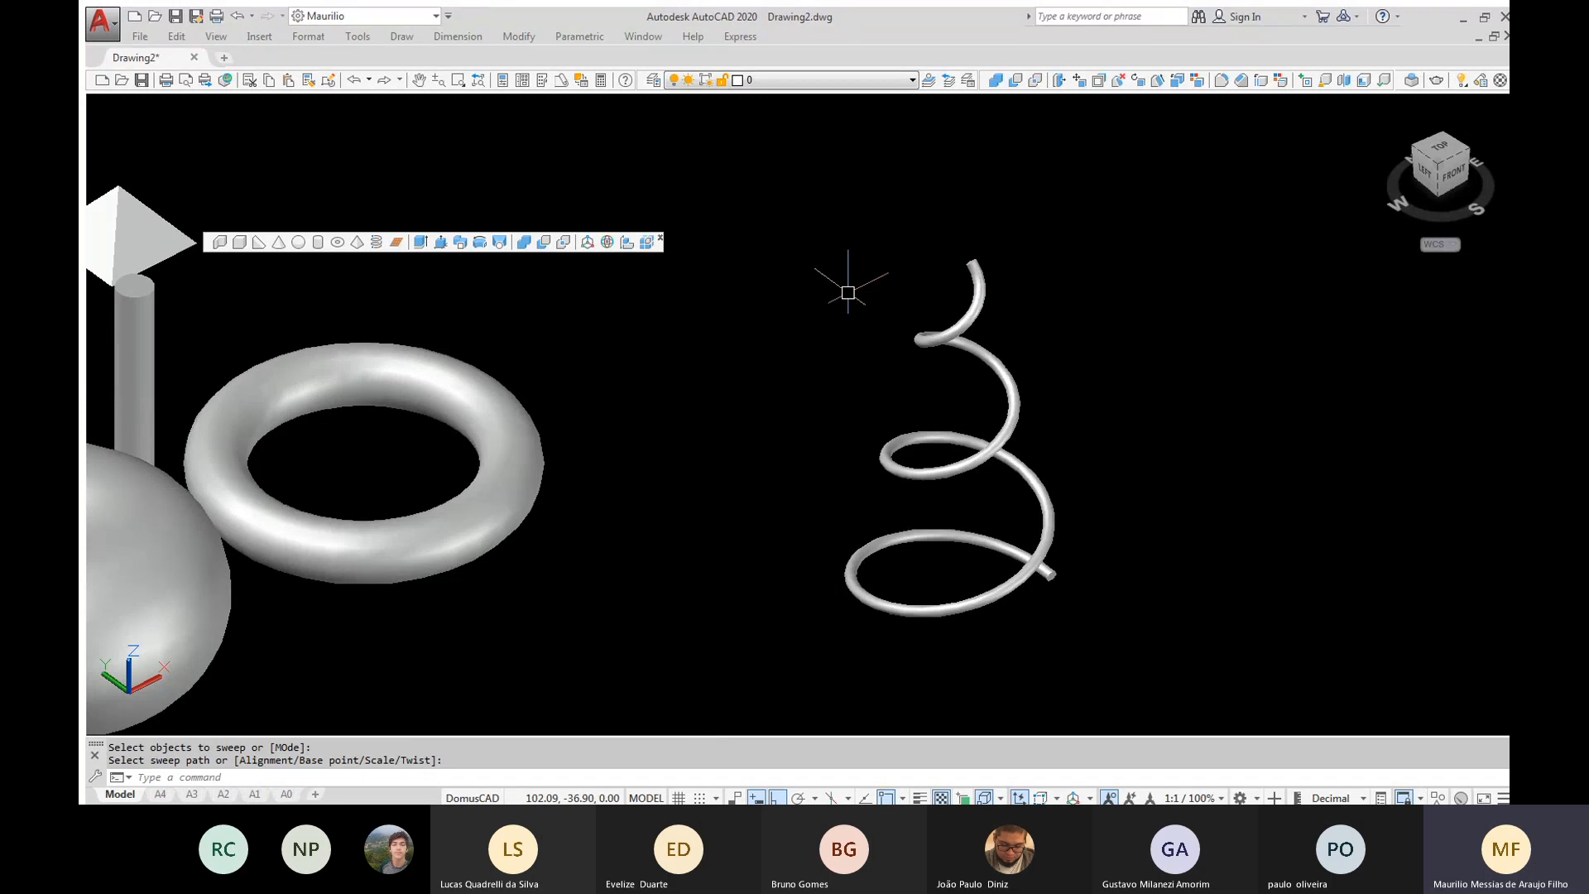
# Undo the sweep and erase the small profile circle beside the helix
pyautogui.hotkey('ctrl', 'z')
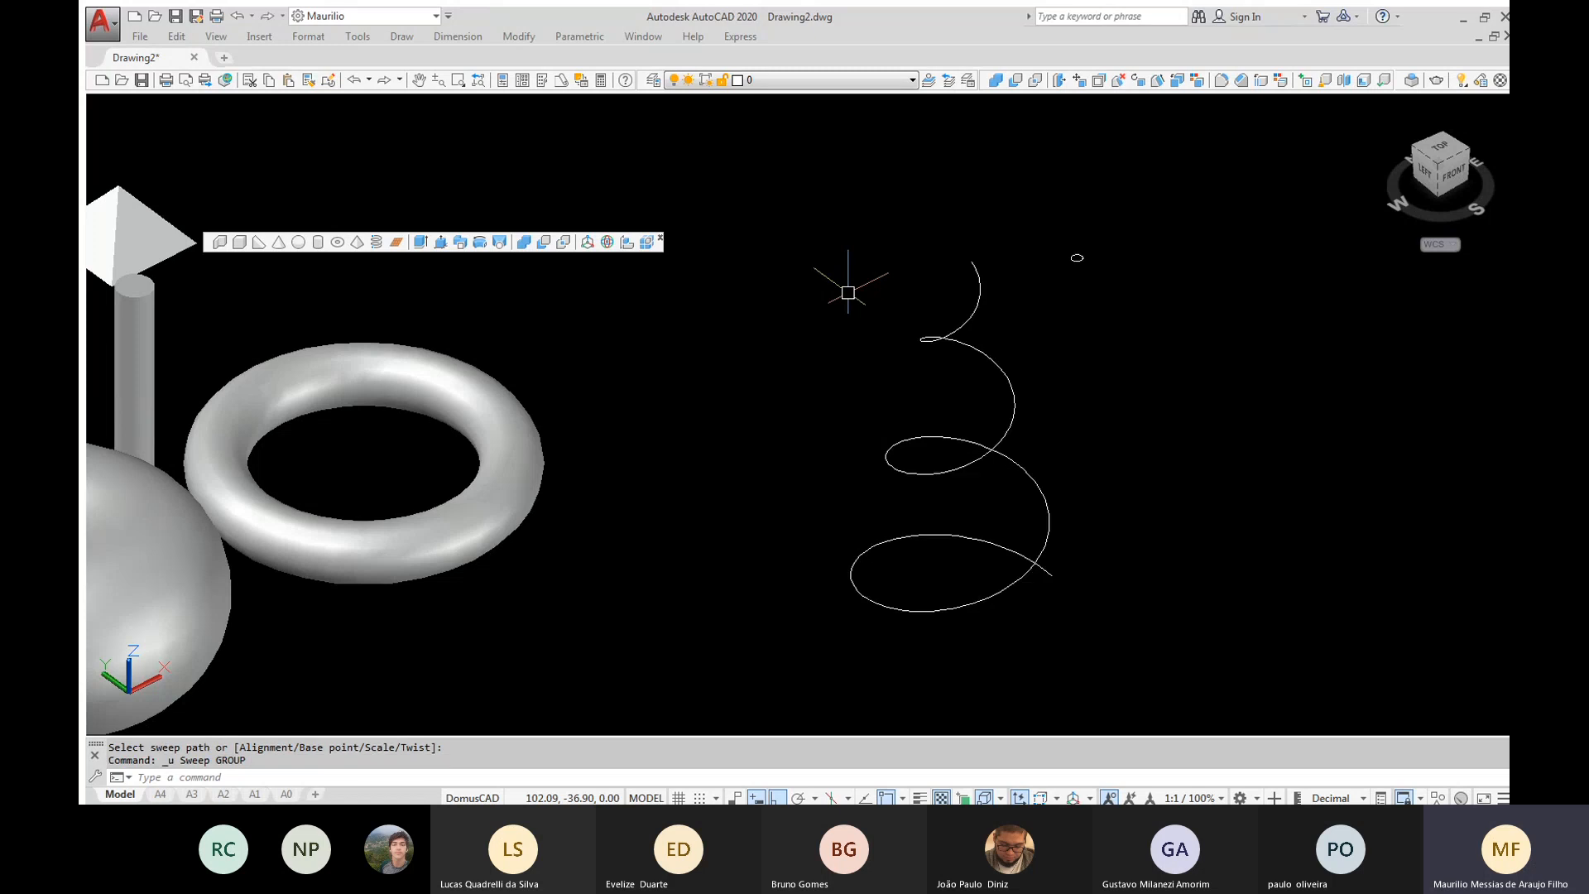
pyautogui.click(1038, 216)
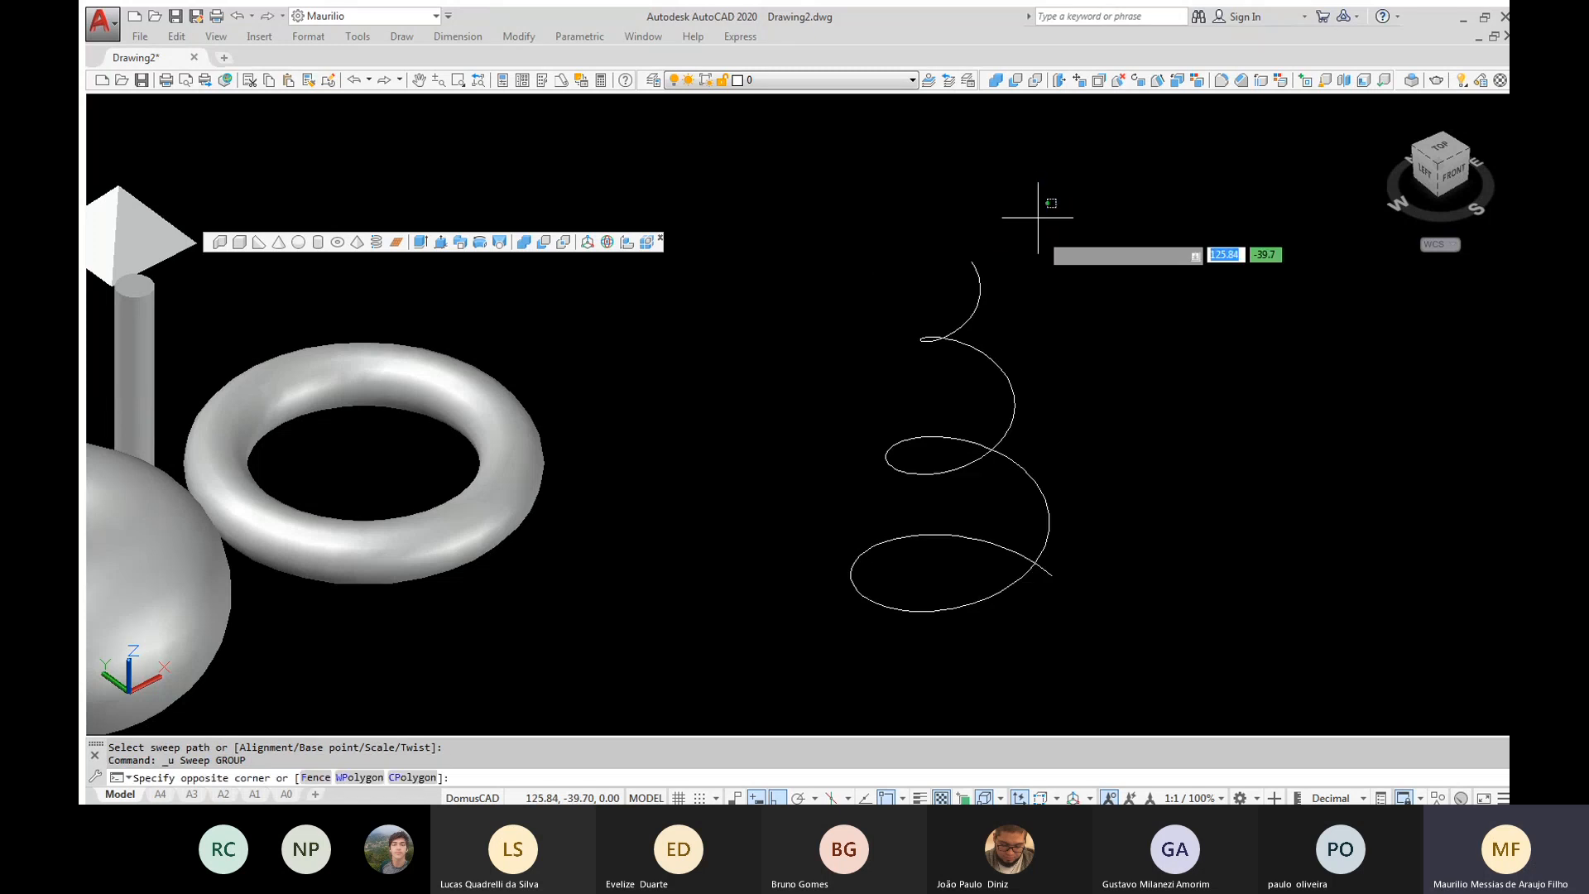
pyautogui.click(1218, 327)
pyautogui.press('Delete')
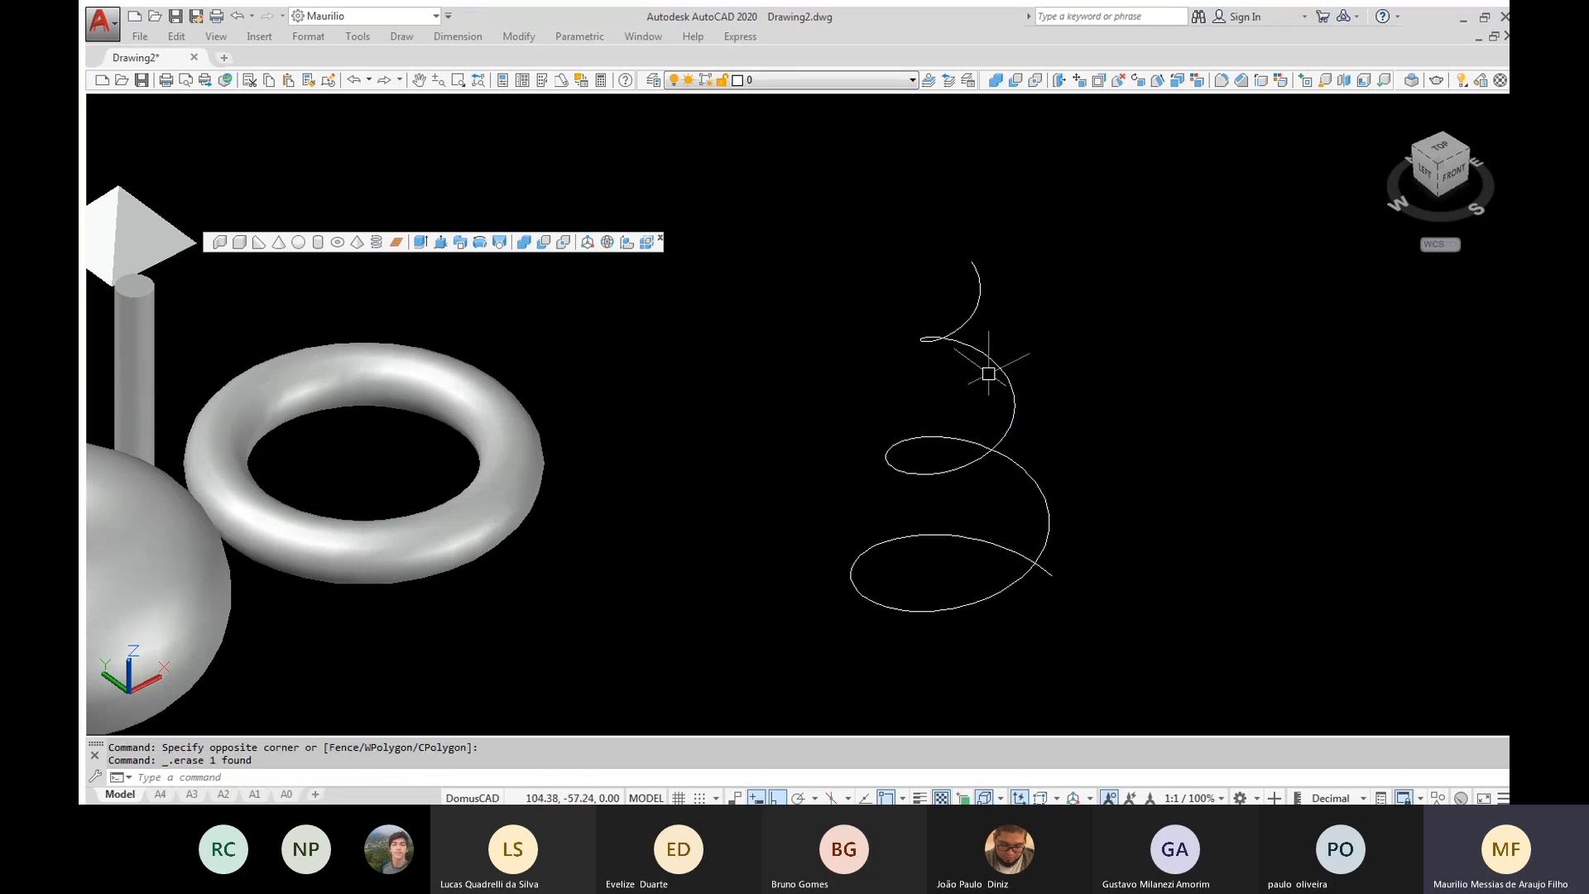
# In the helix's properties, set the number of turns to 8 and the turn height to 7
pyautogui.click(982, 293)
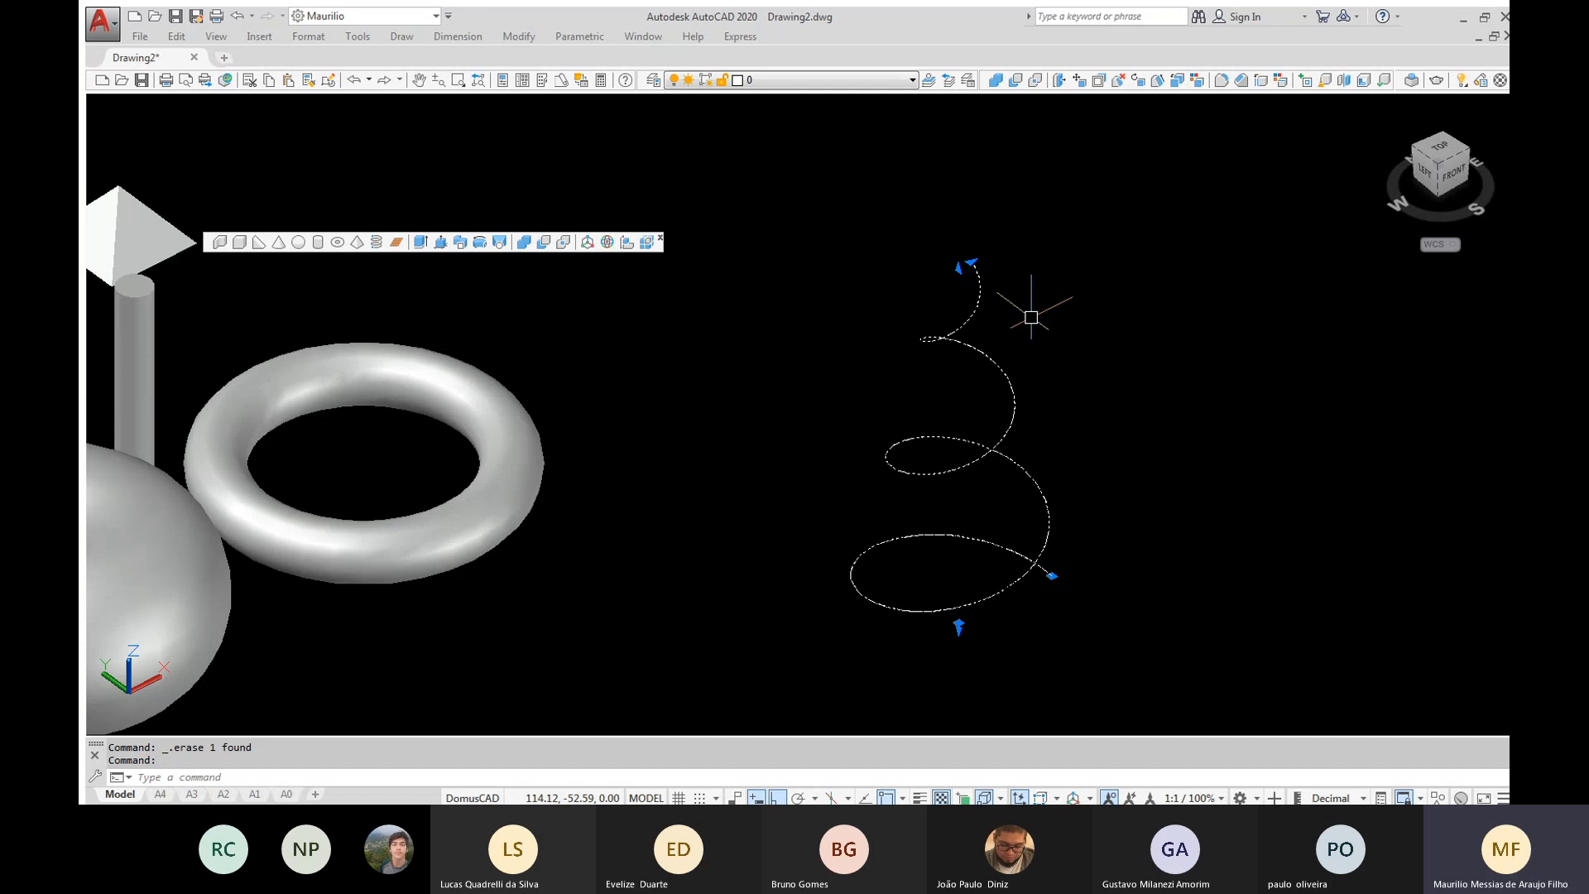
pyautogui.hotkey('ctrl', '1')
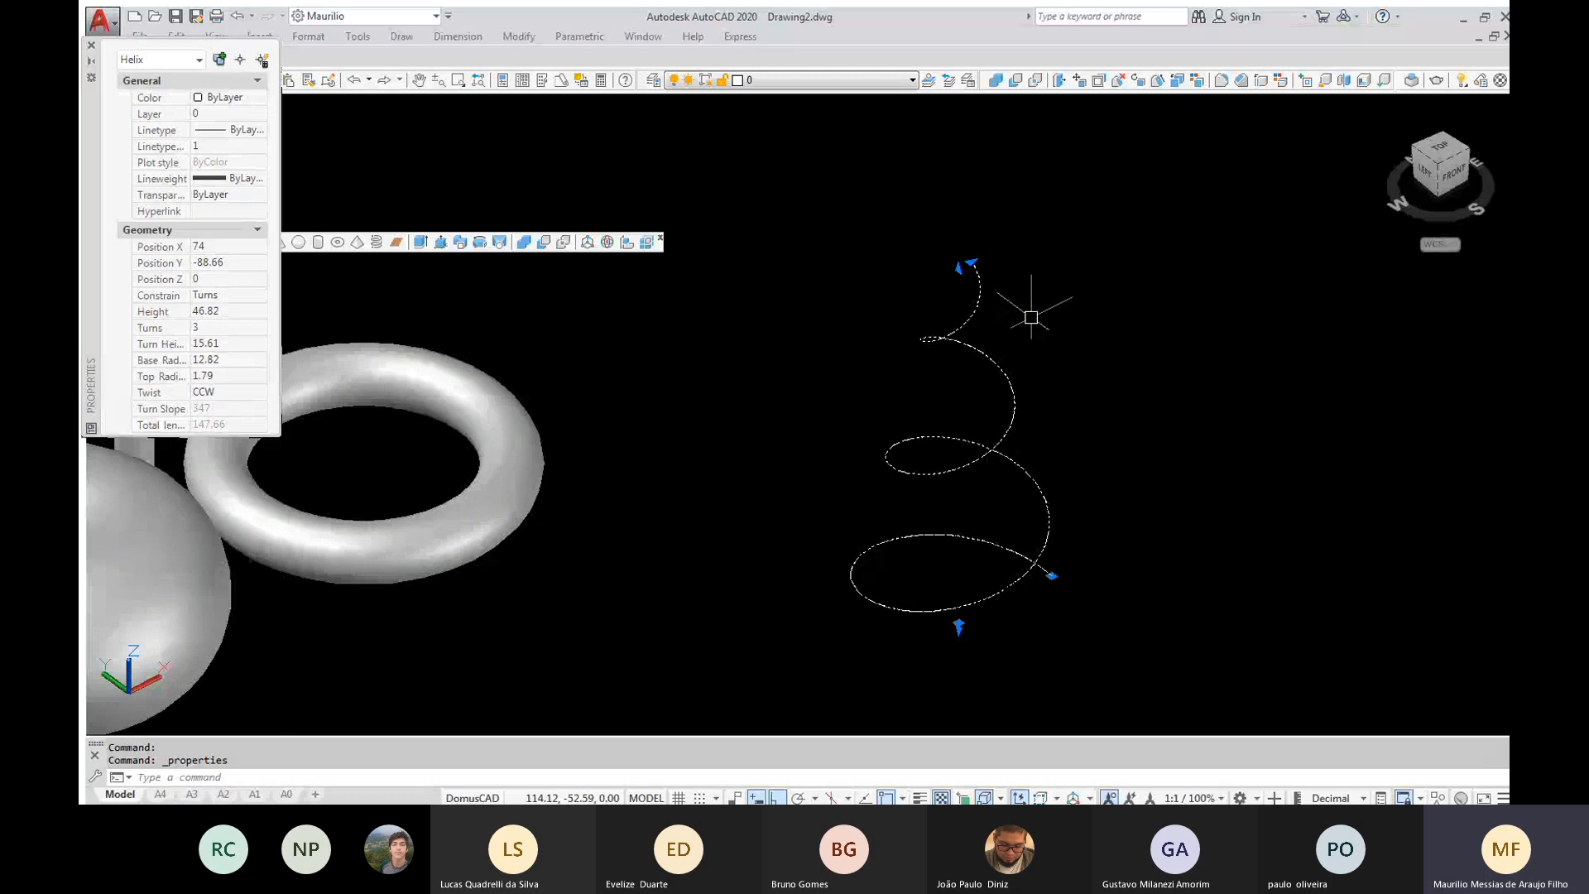
pyautogui.click(235, 330)
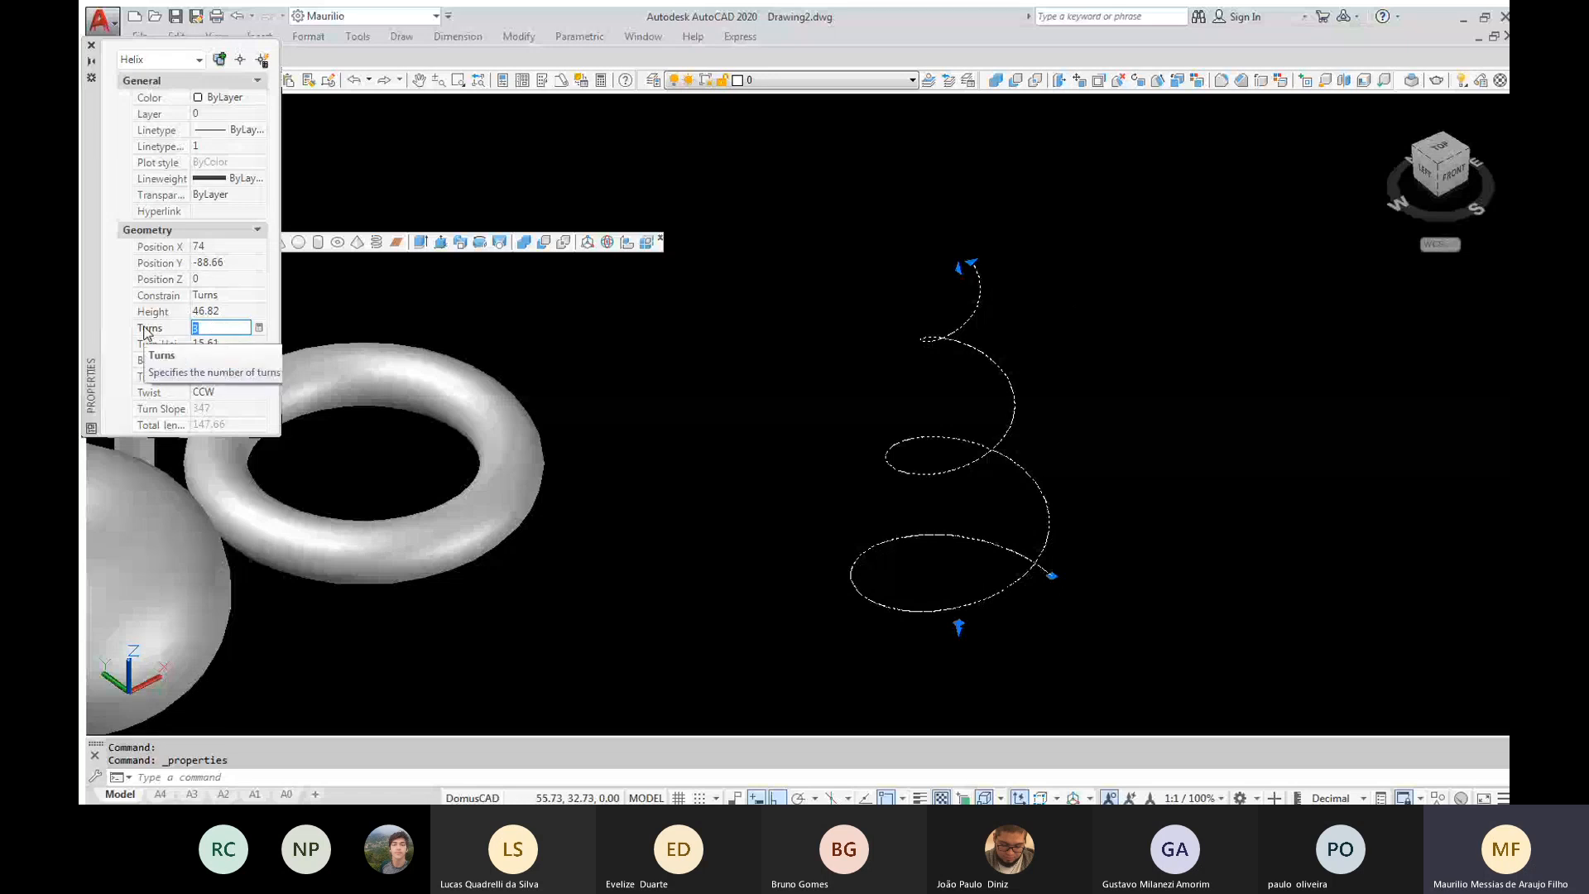
pyautogui.write('8')
pyautogui.click(212, 339)
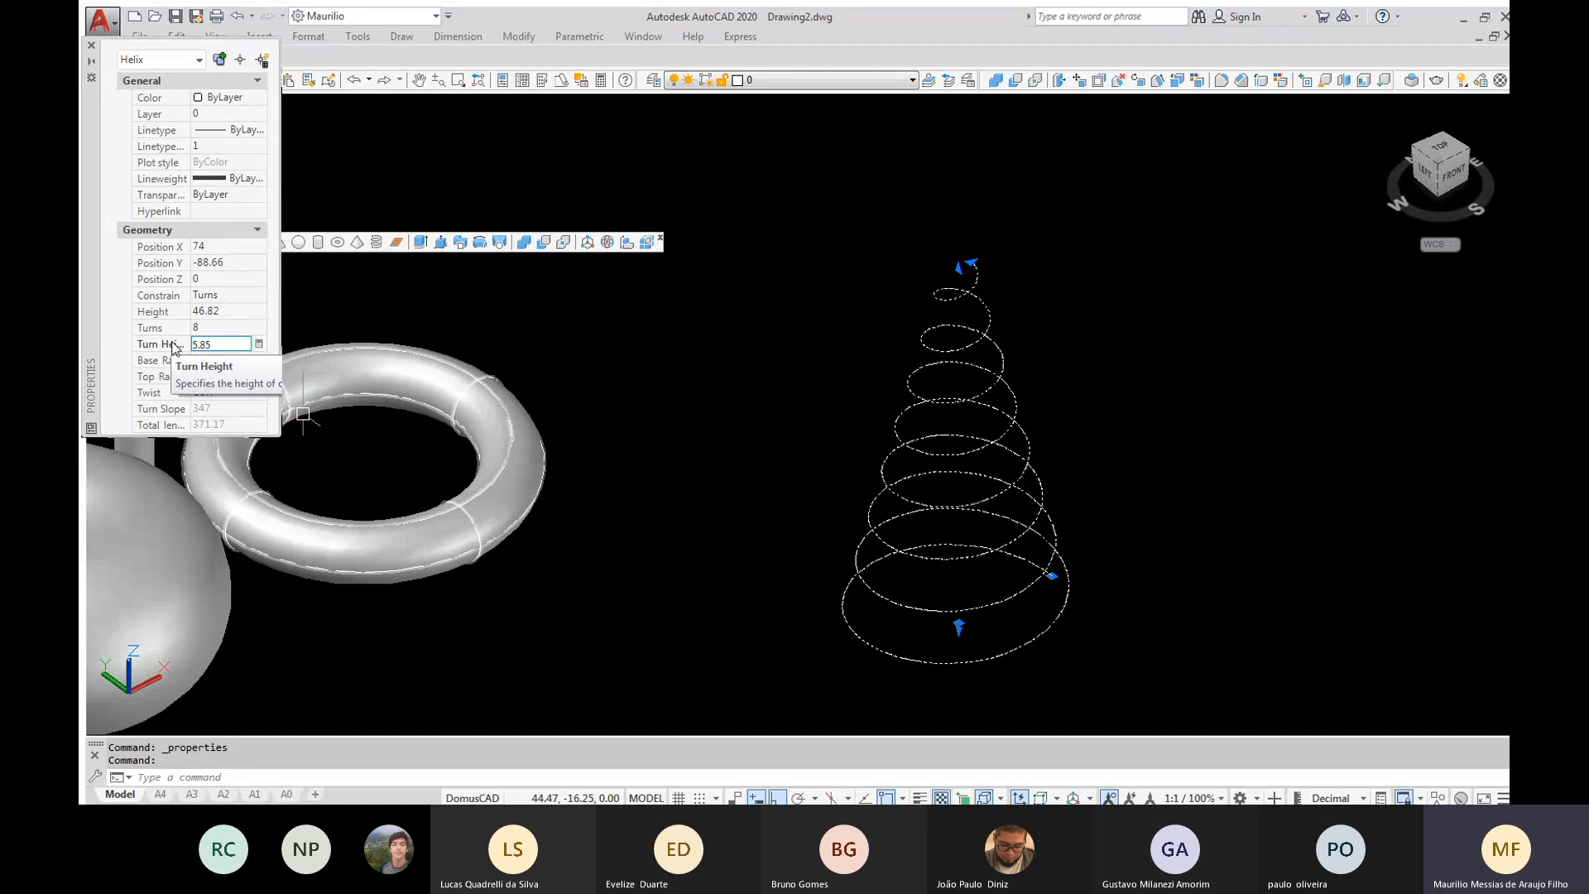
pyautogui.click(230, 344)
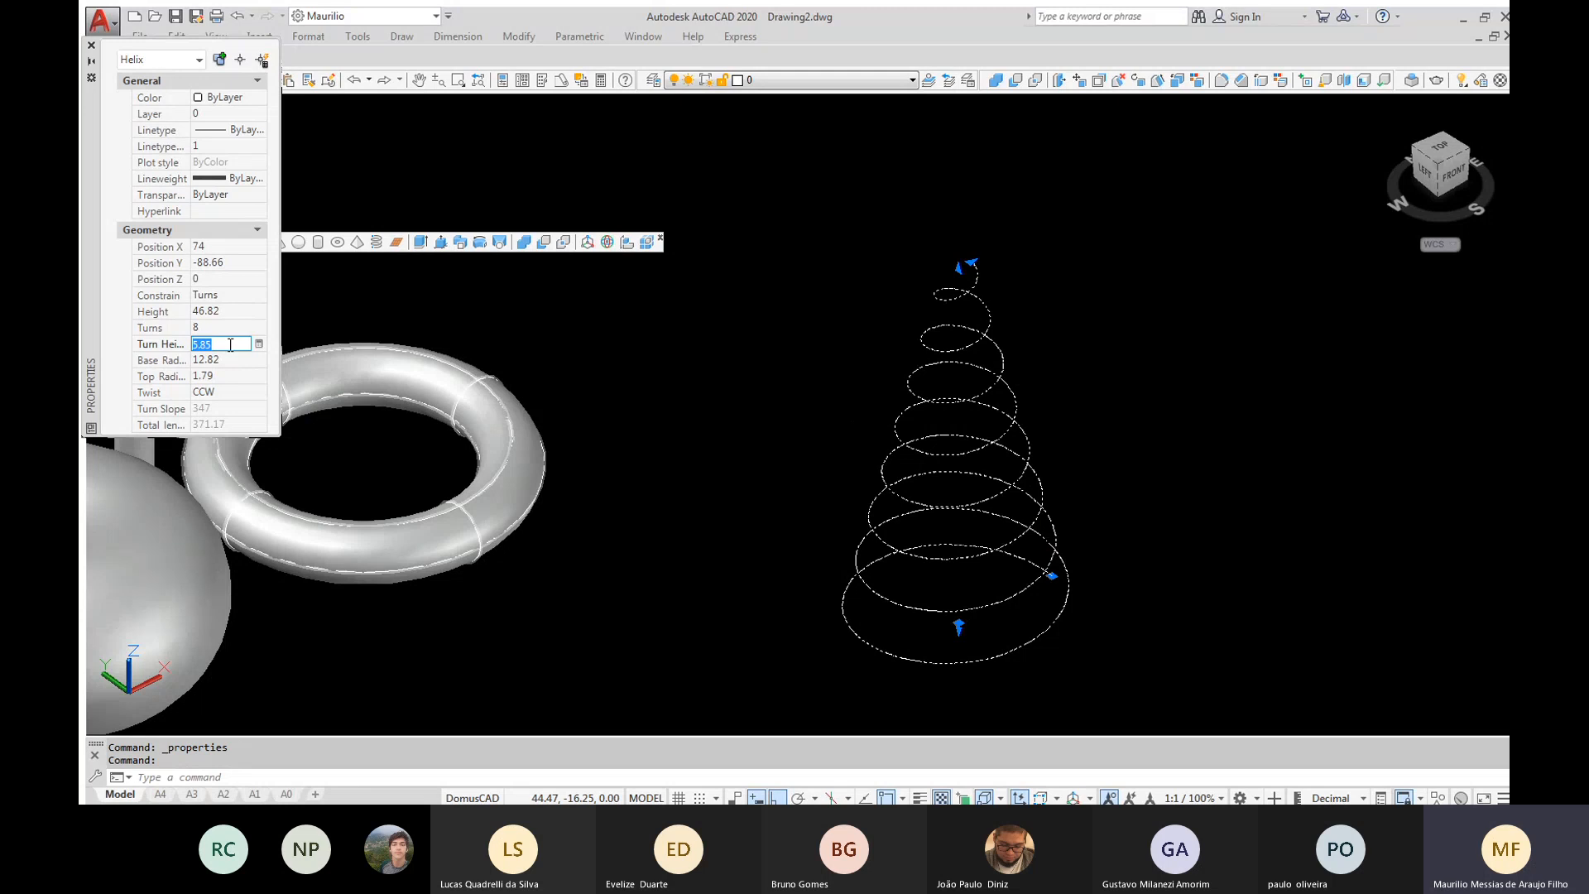
pyautogui.write('7')
pyautogui.press('Return')
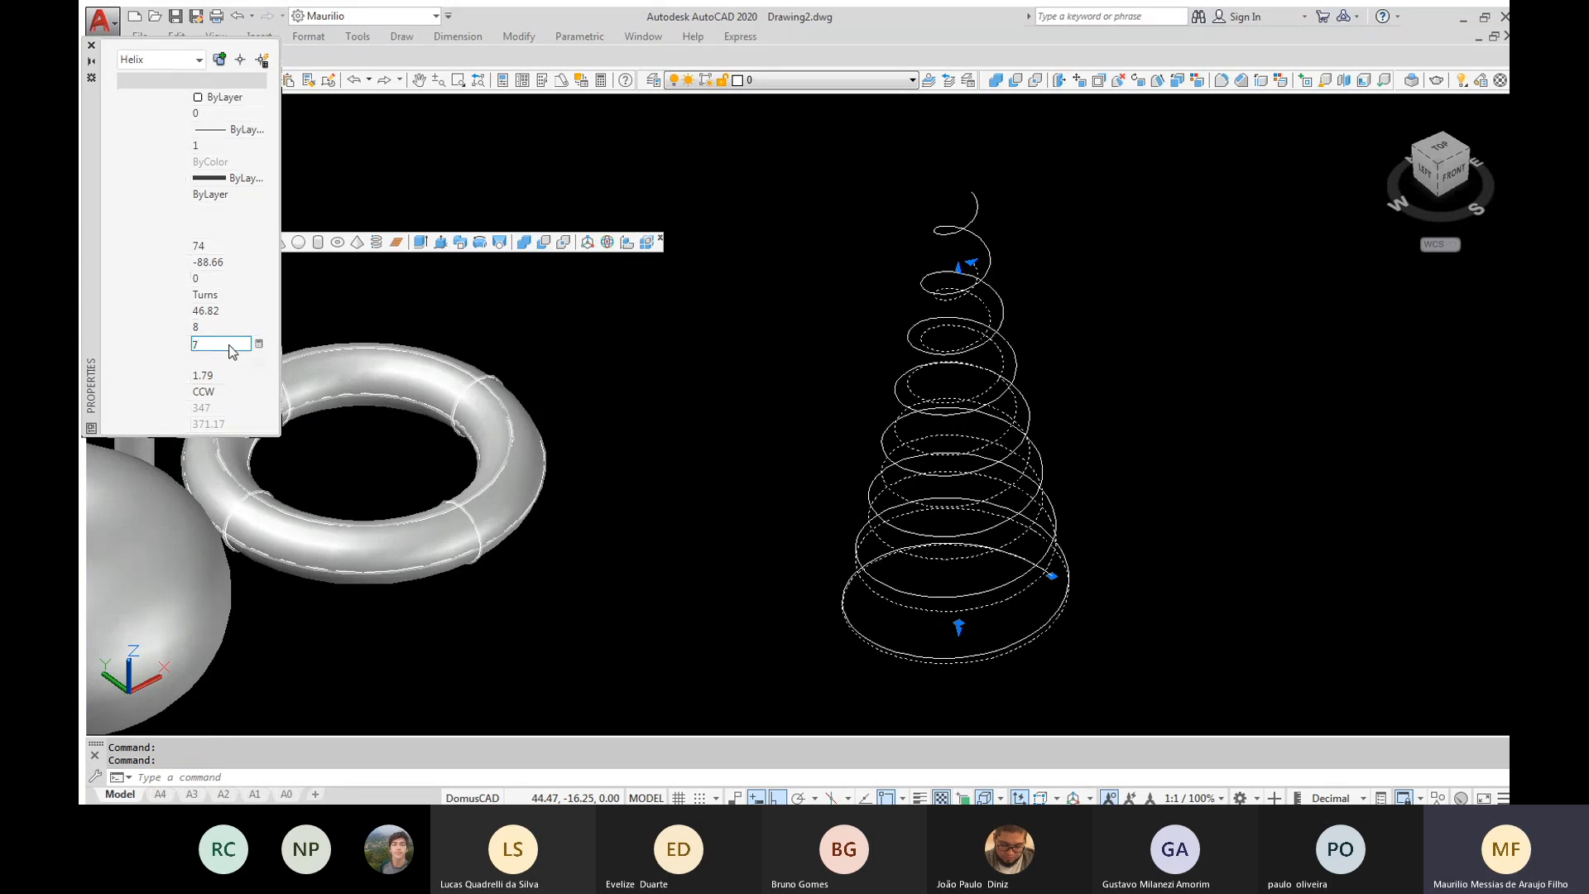
# Set the helix's base radius to 10 and its top radius to 15
pyautogui.press('Tab')
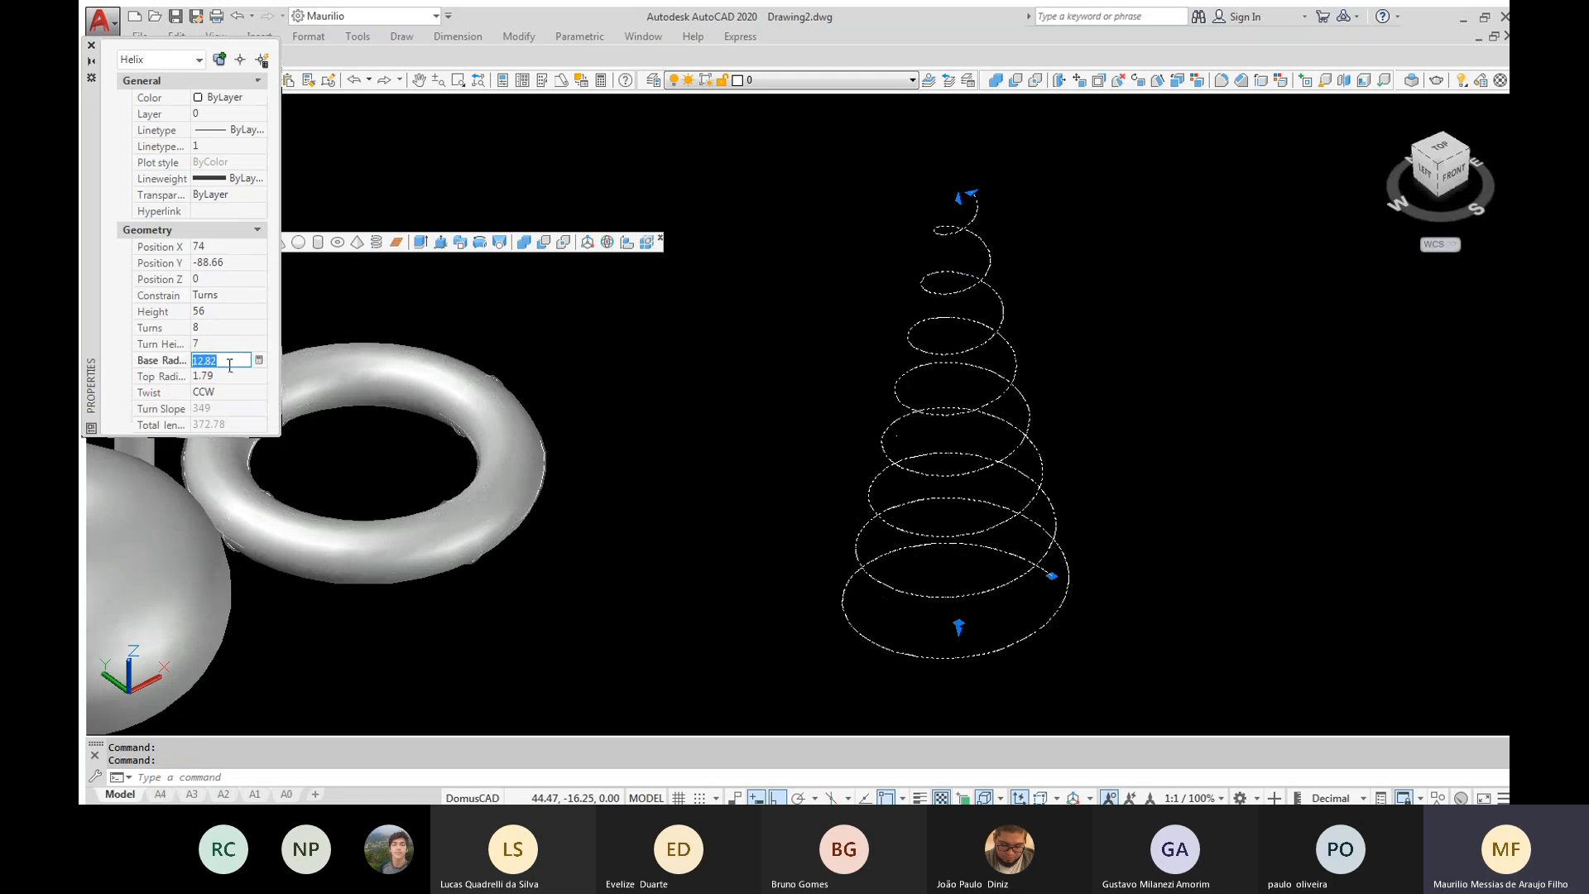
pyautogui.write('10')
pyautogui.press('Tab')
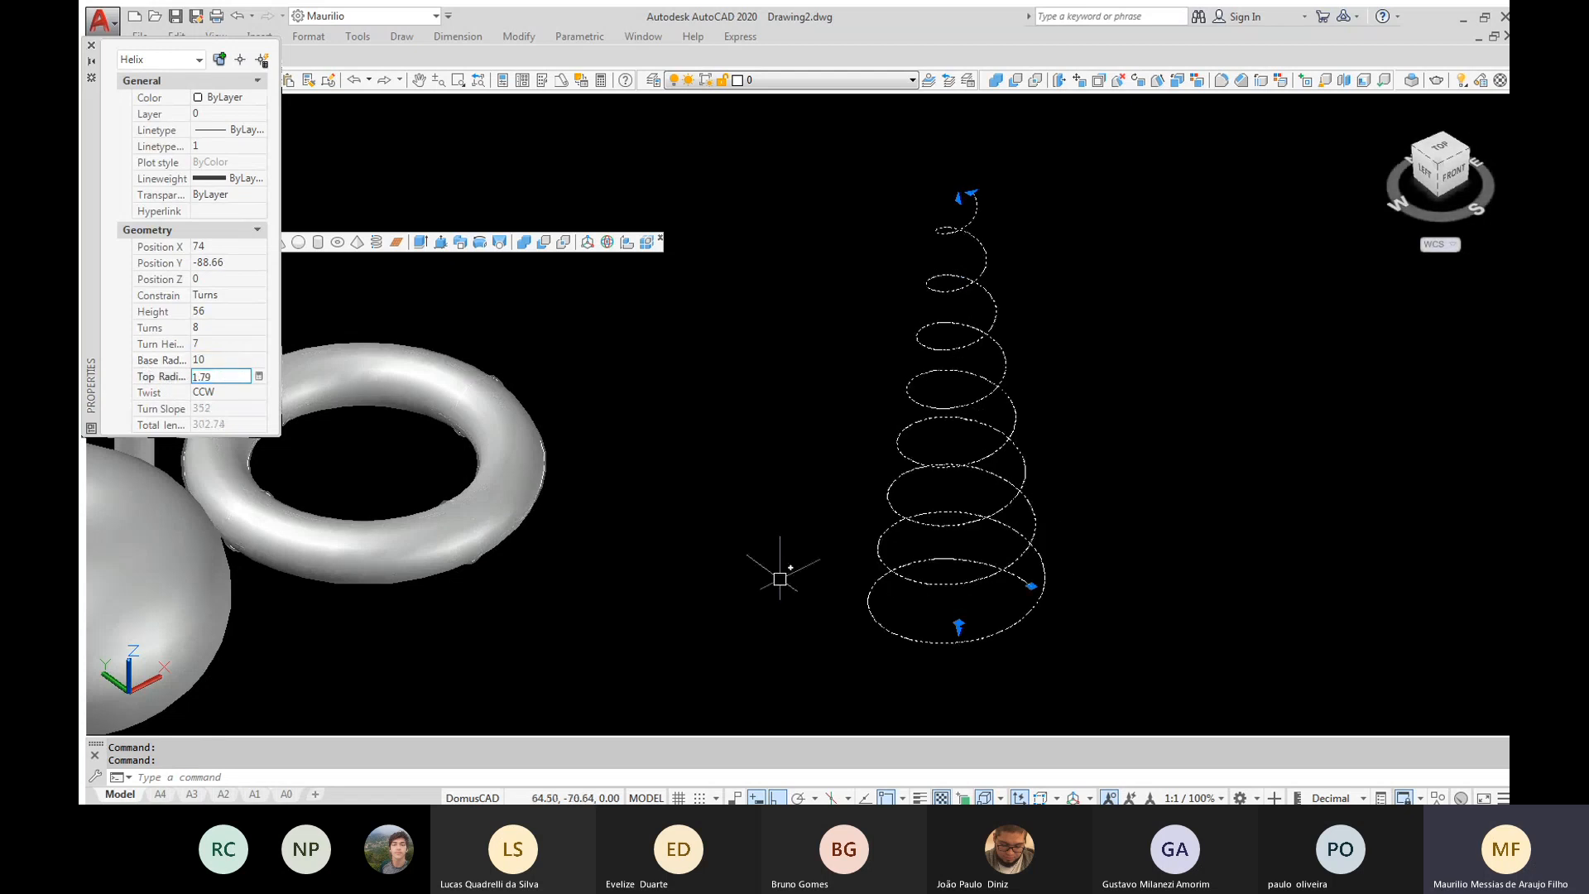
pyautogui.doubleClick(214, 376)
pyautogui.write('15')
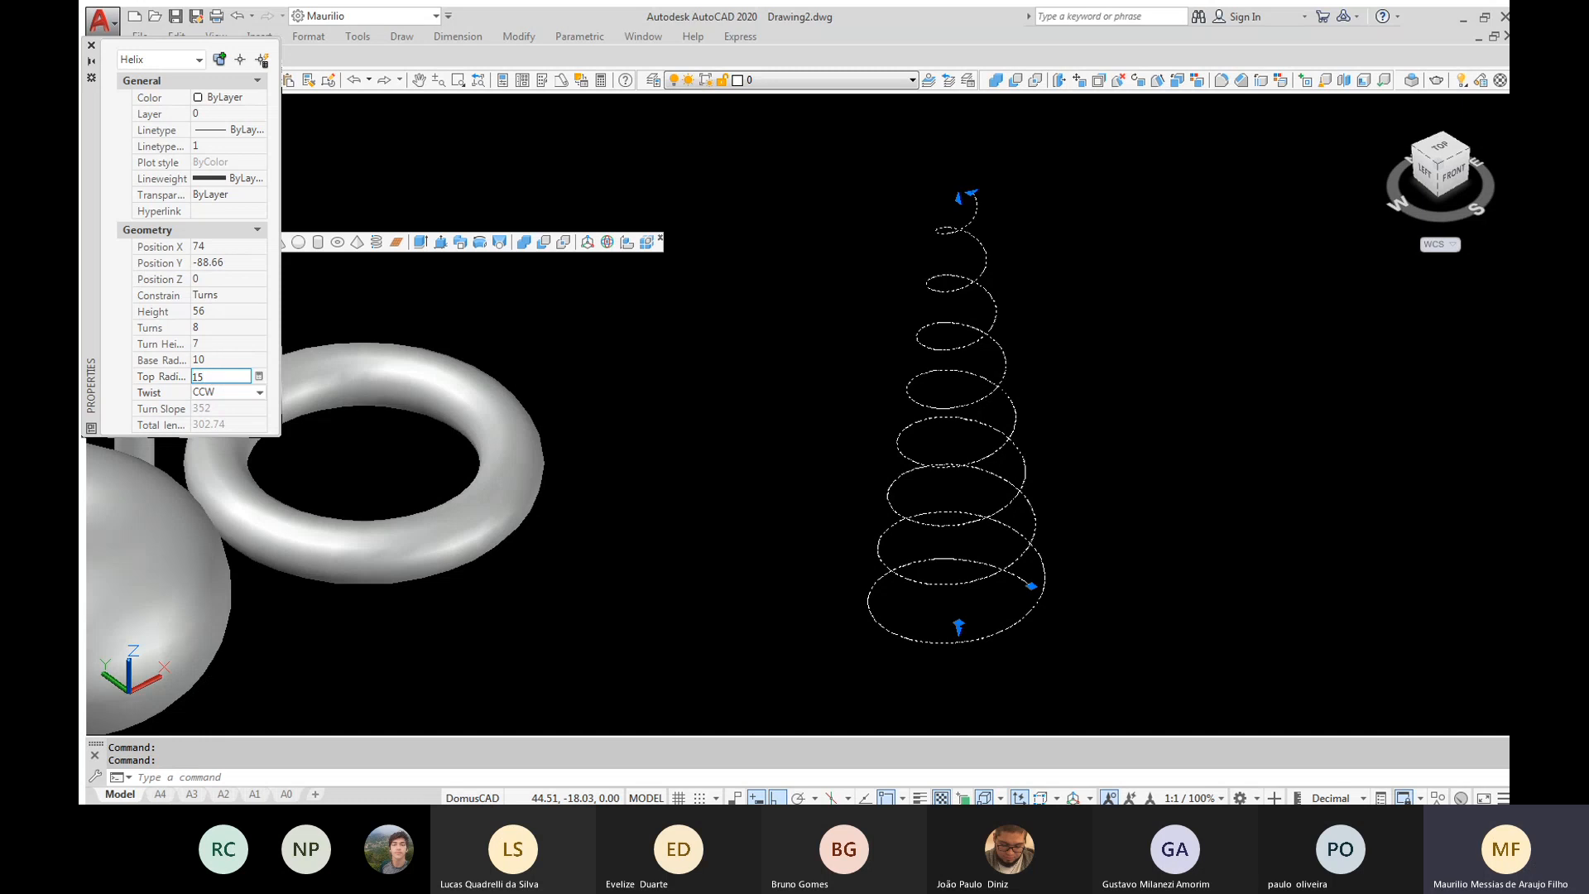
pyautogui.press('Return')
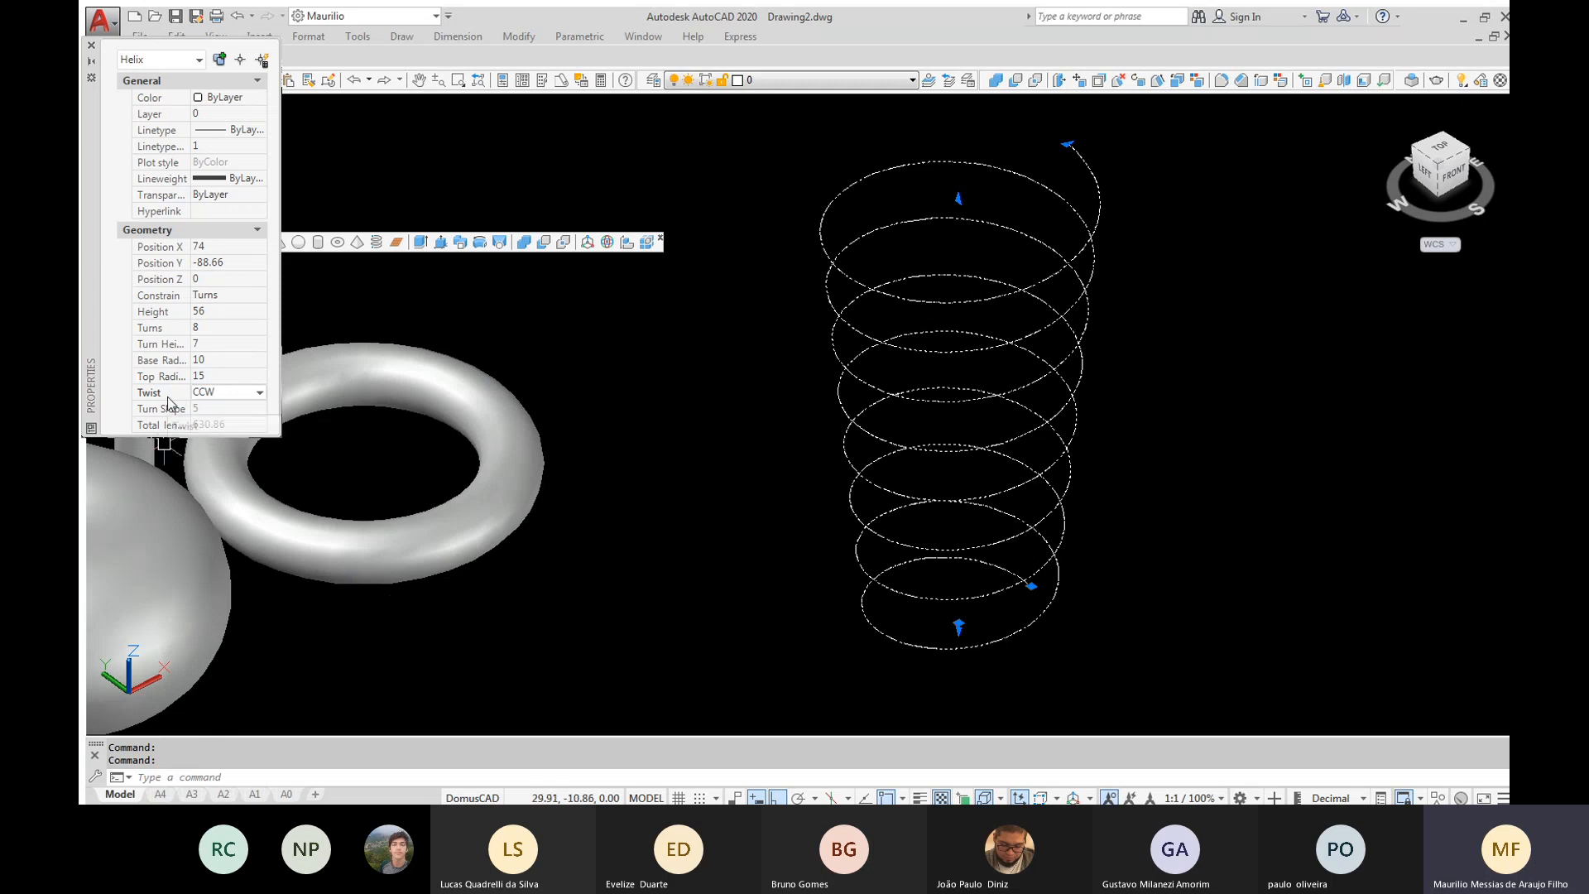
# Switch the helix's twist direction to CW and return it to CCW
pyautogui.click(260, 393)
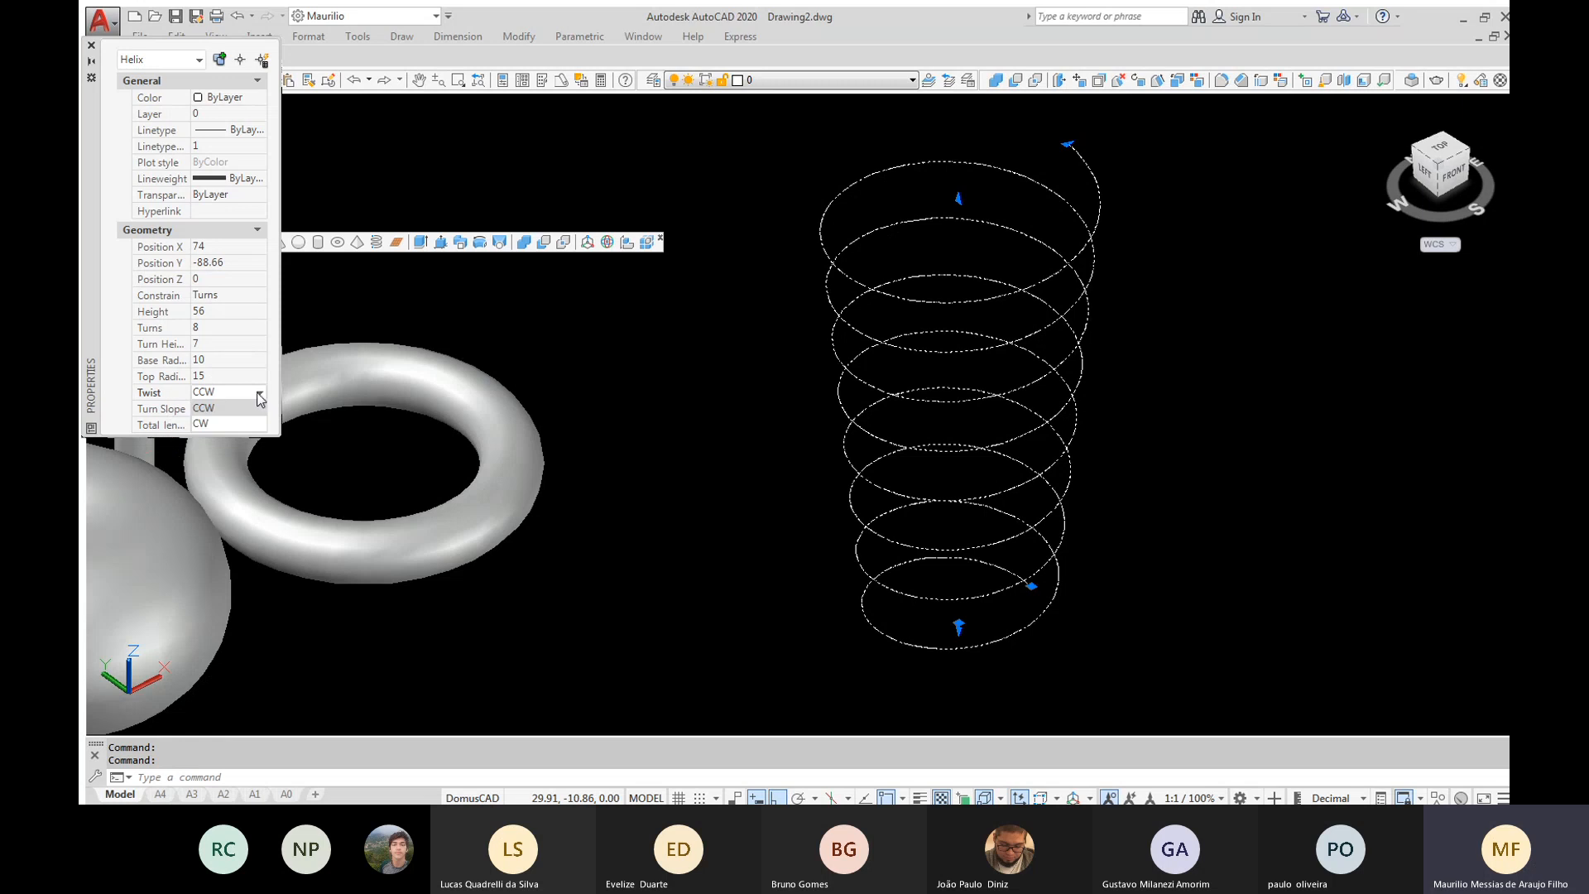
pyautogui.click(258, 395)
pyautogui.click(257, 393)
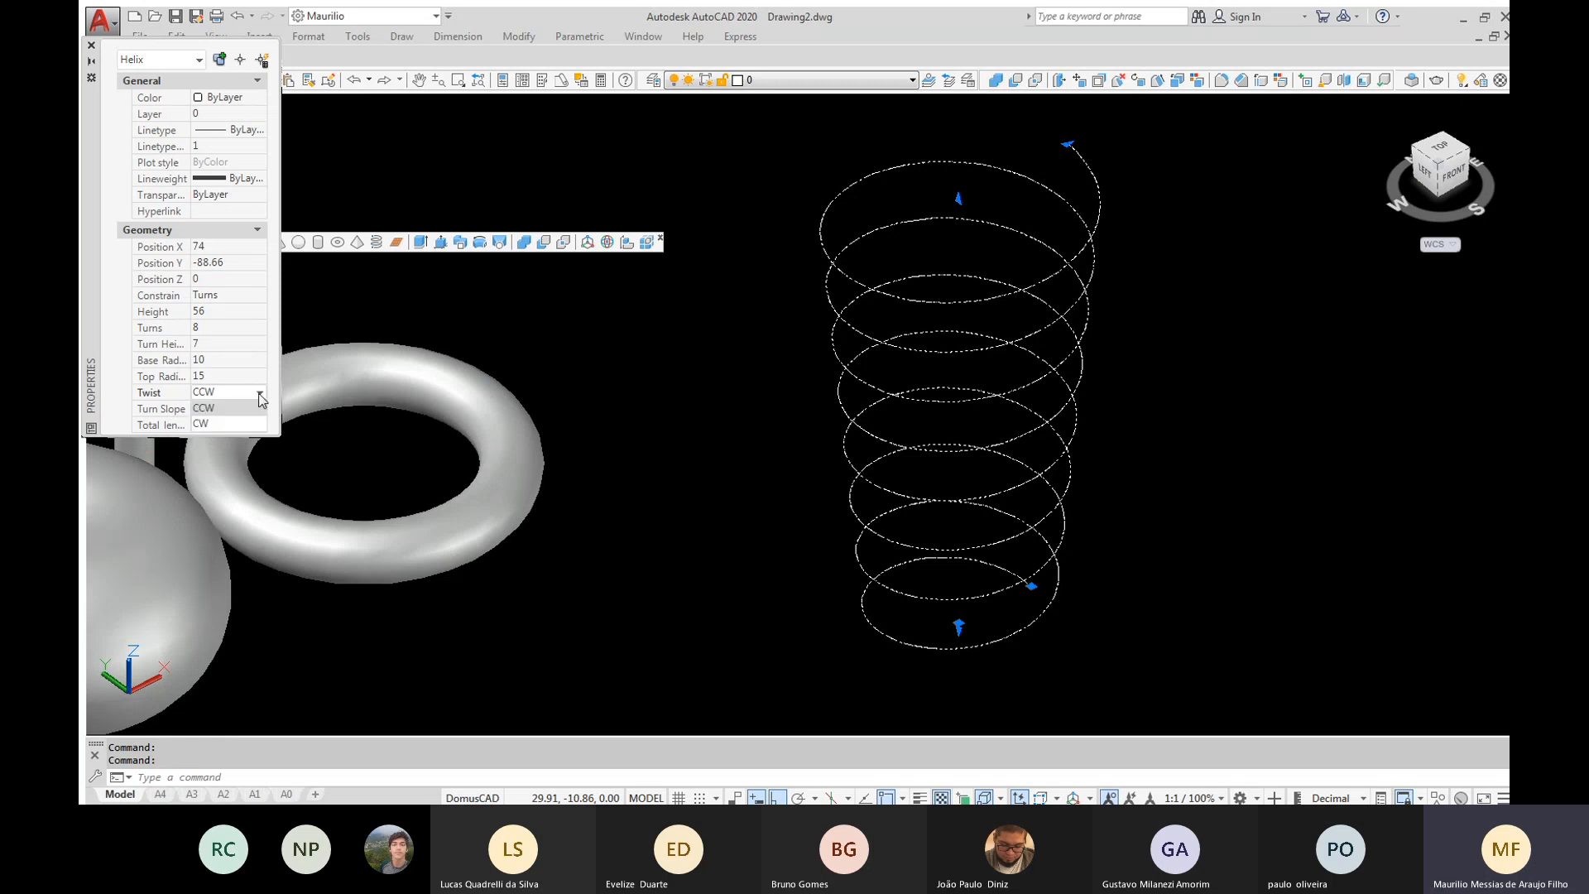
pyautogui.click(222, 423)
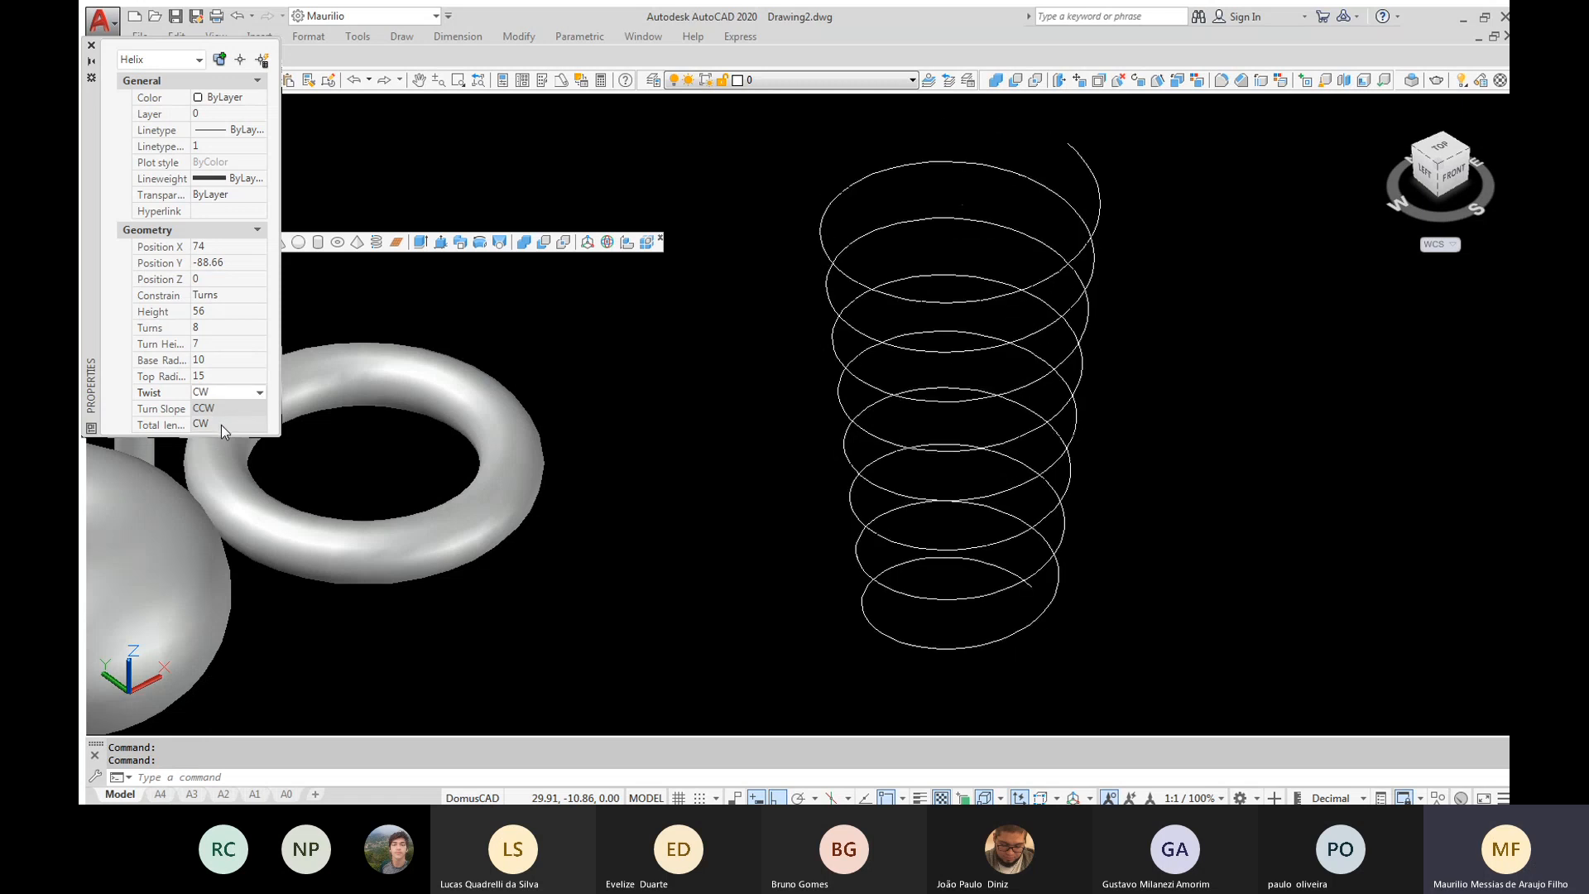
pyautogui.click(252, 399)
pyautogui.click(229, 406)
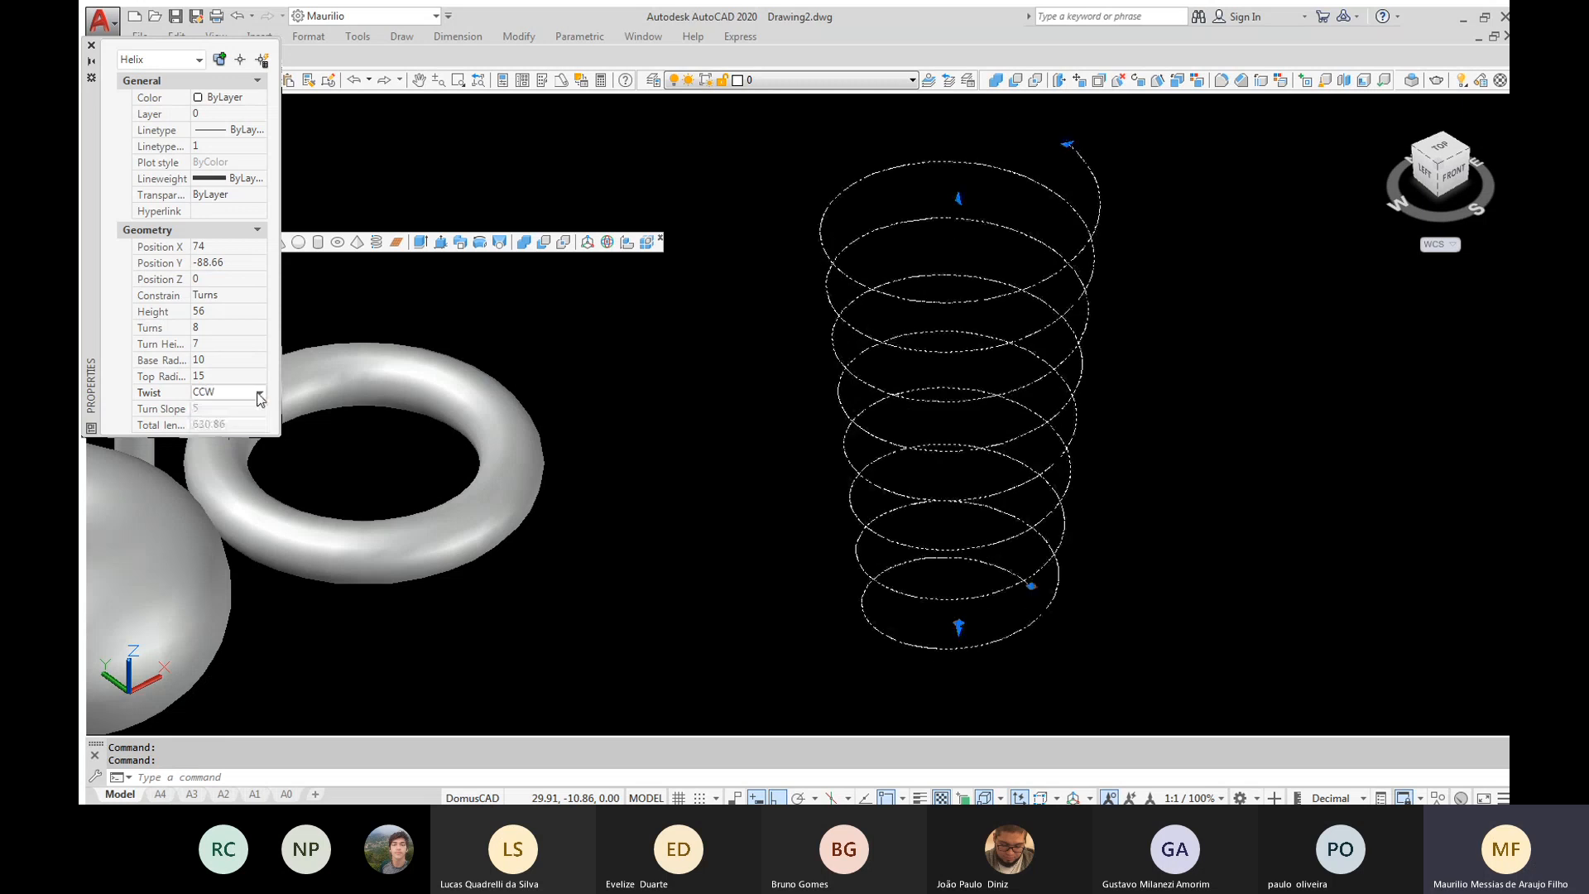
pyautogui.click(259, 398)
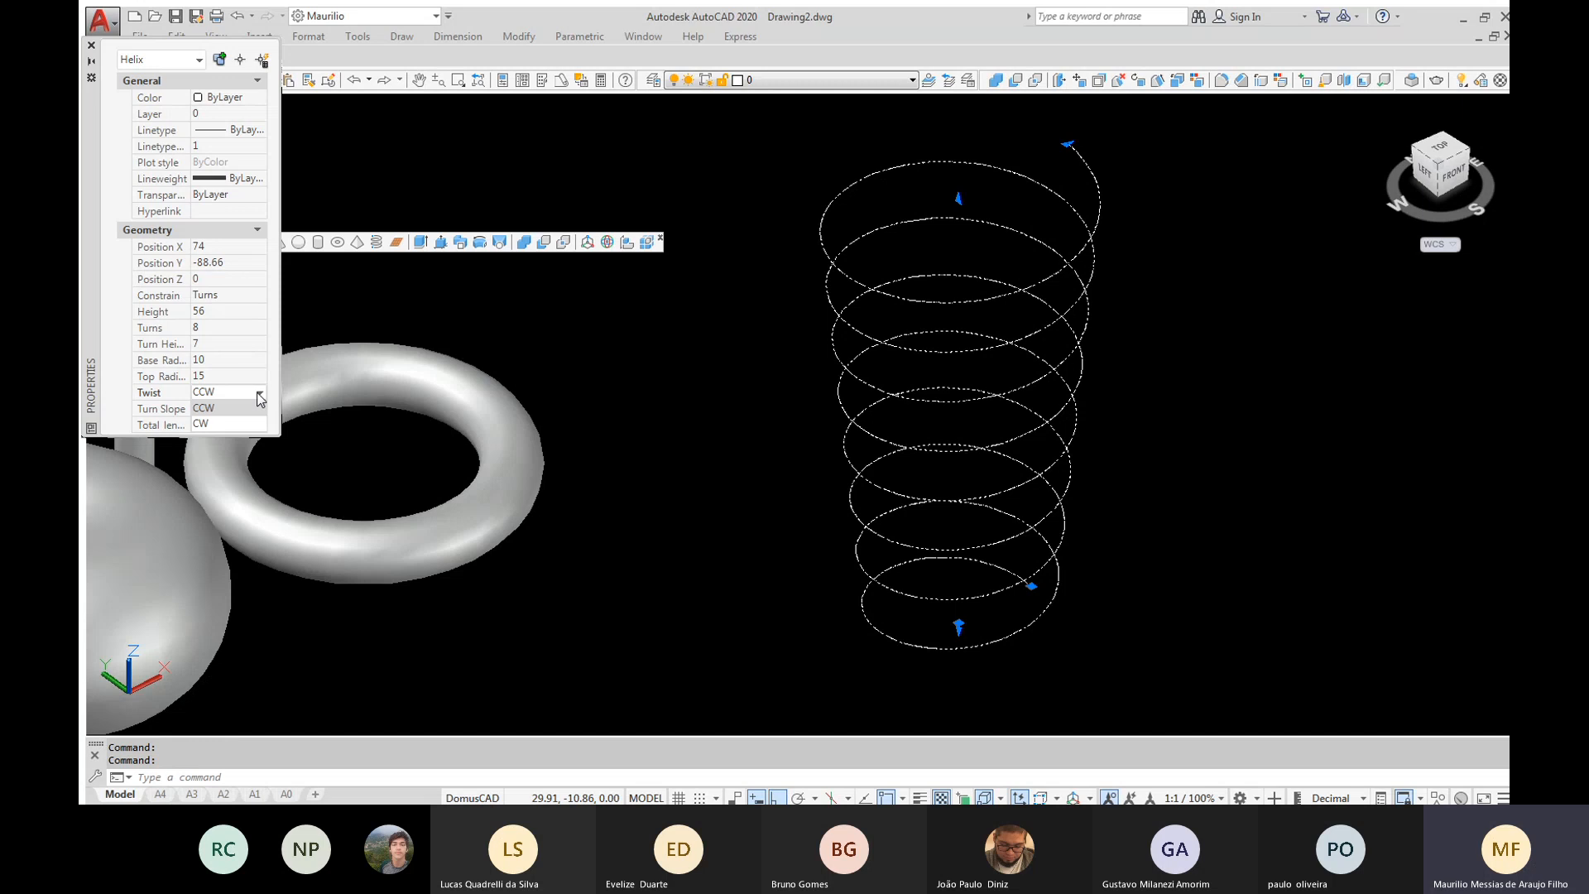
pyautogui.click(234, 410)
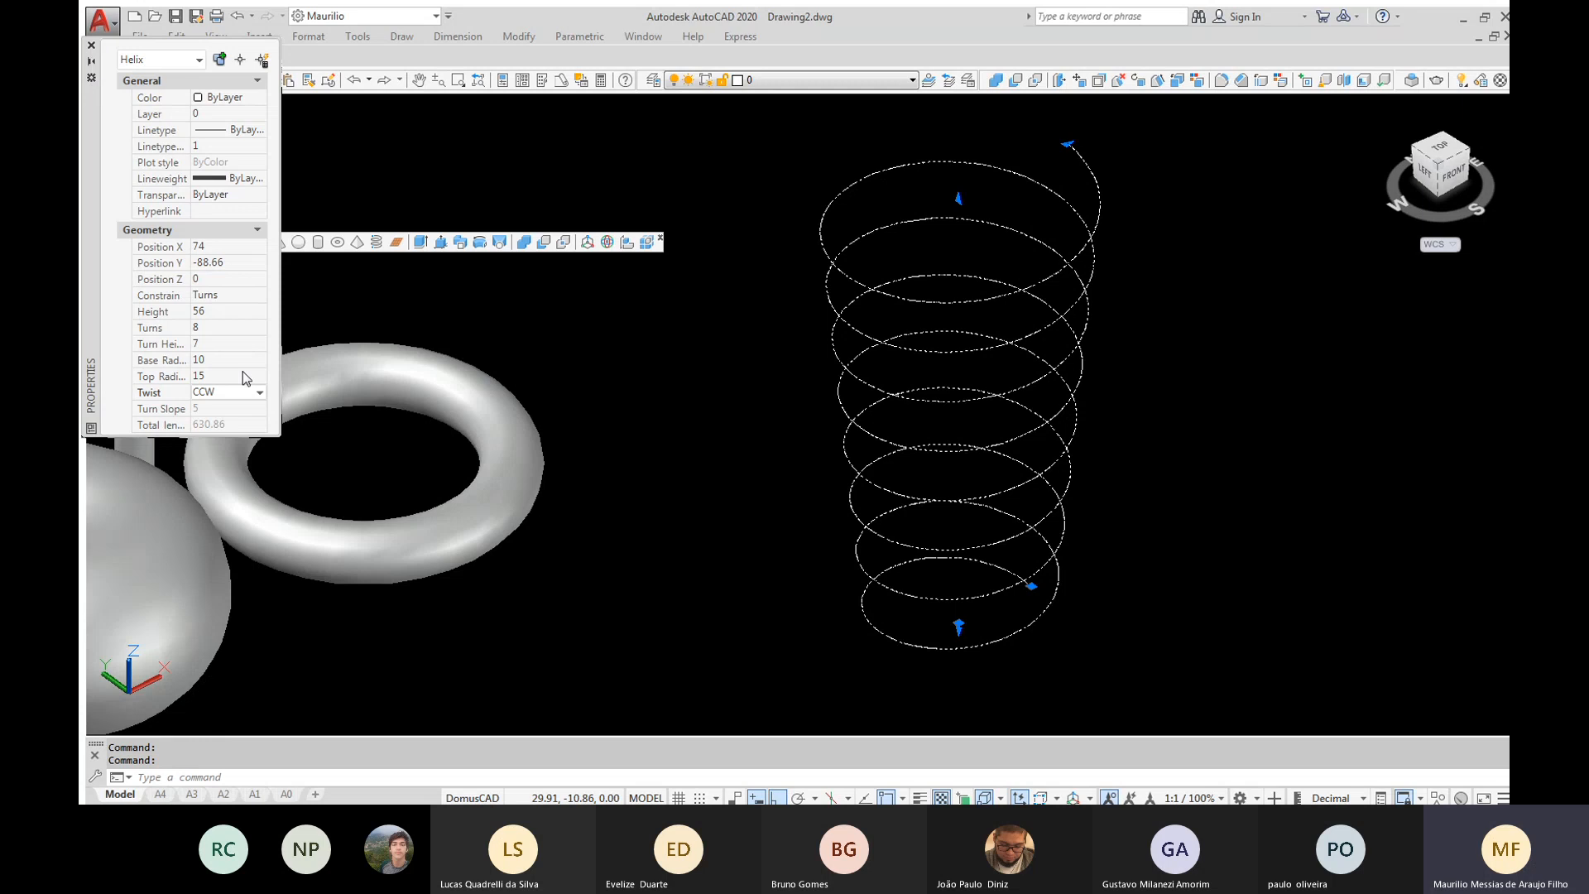
# Set the helix's overall height to 80 in its properties
pyautogui.click(206, 312)
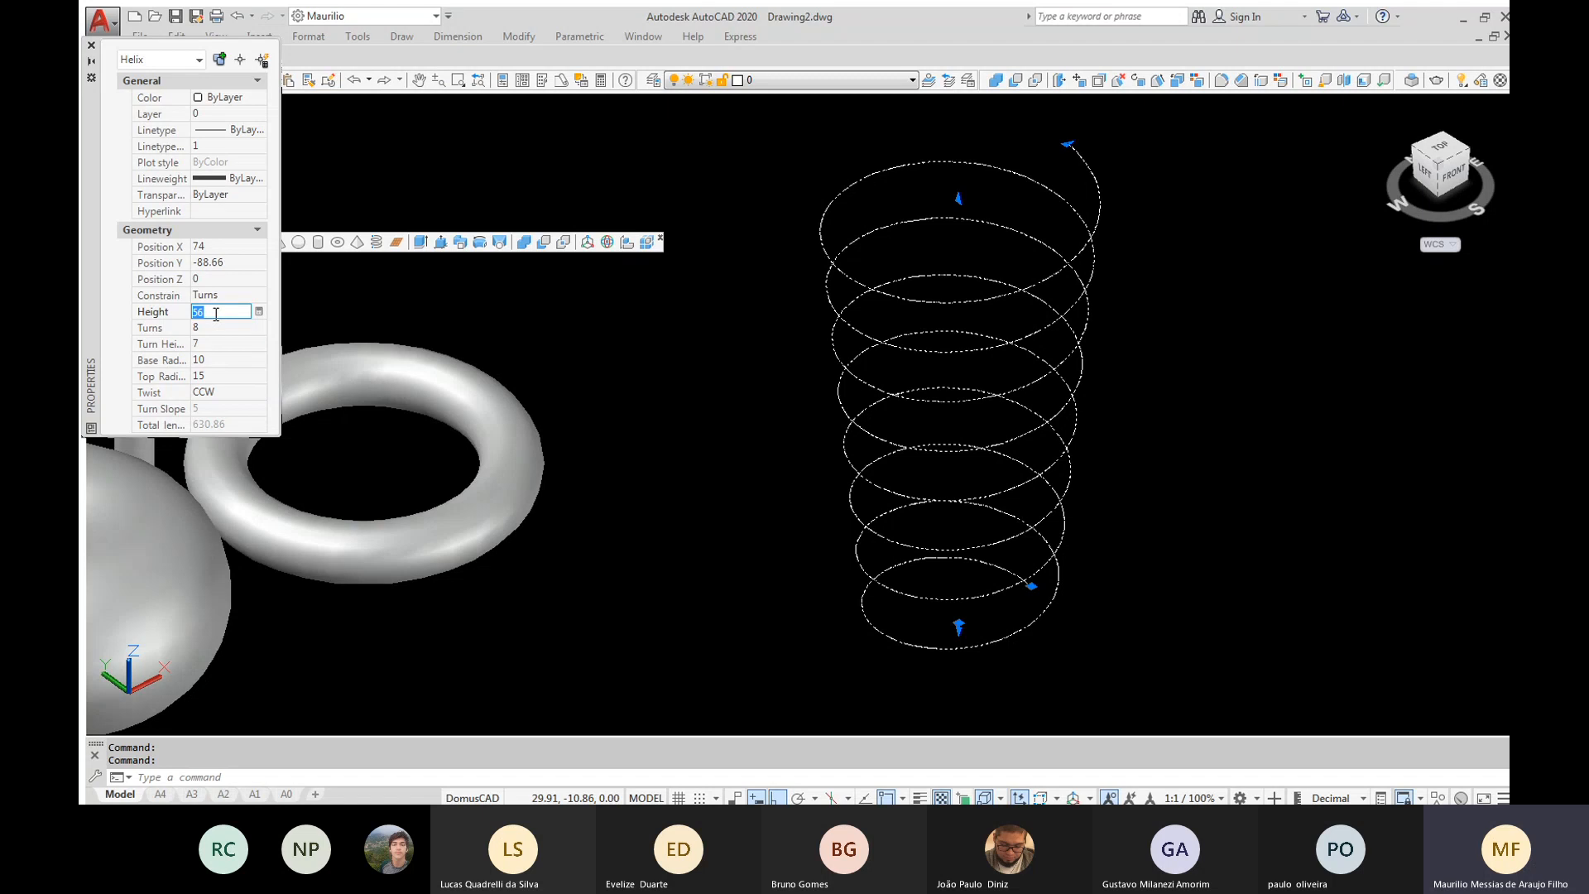
pyautogui.write('80')
pyautogui.press('Return')
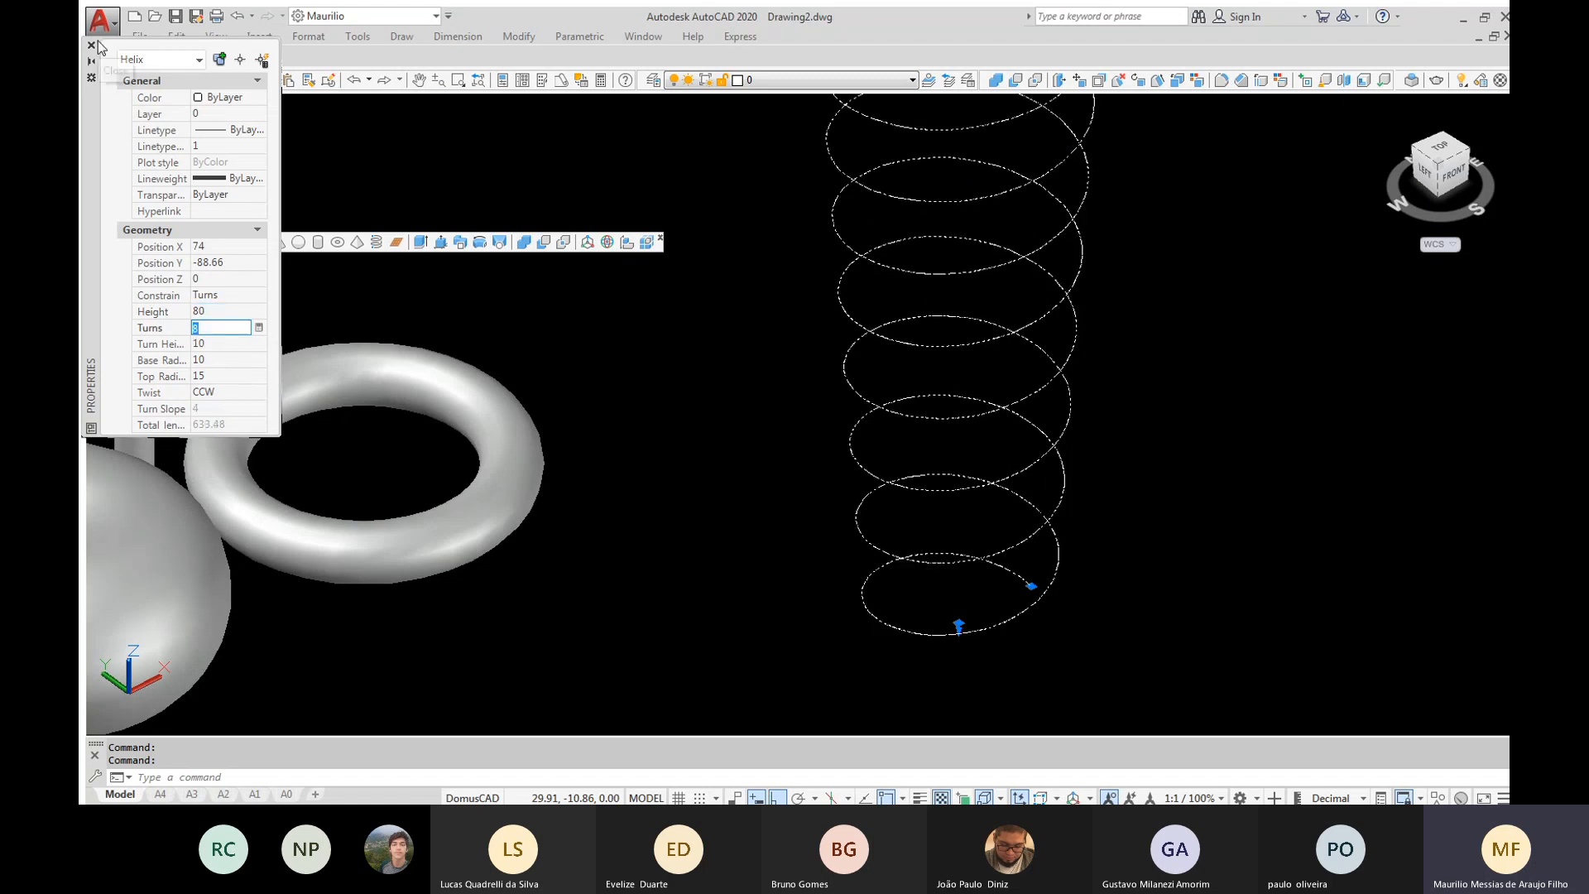
pyautogui.scroll(-3, 803, 487)
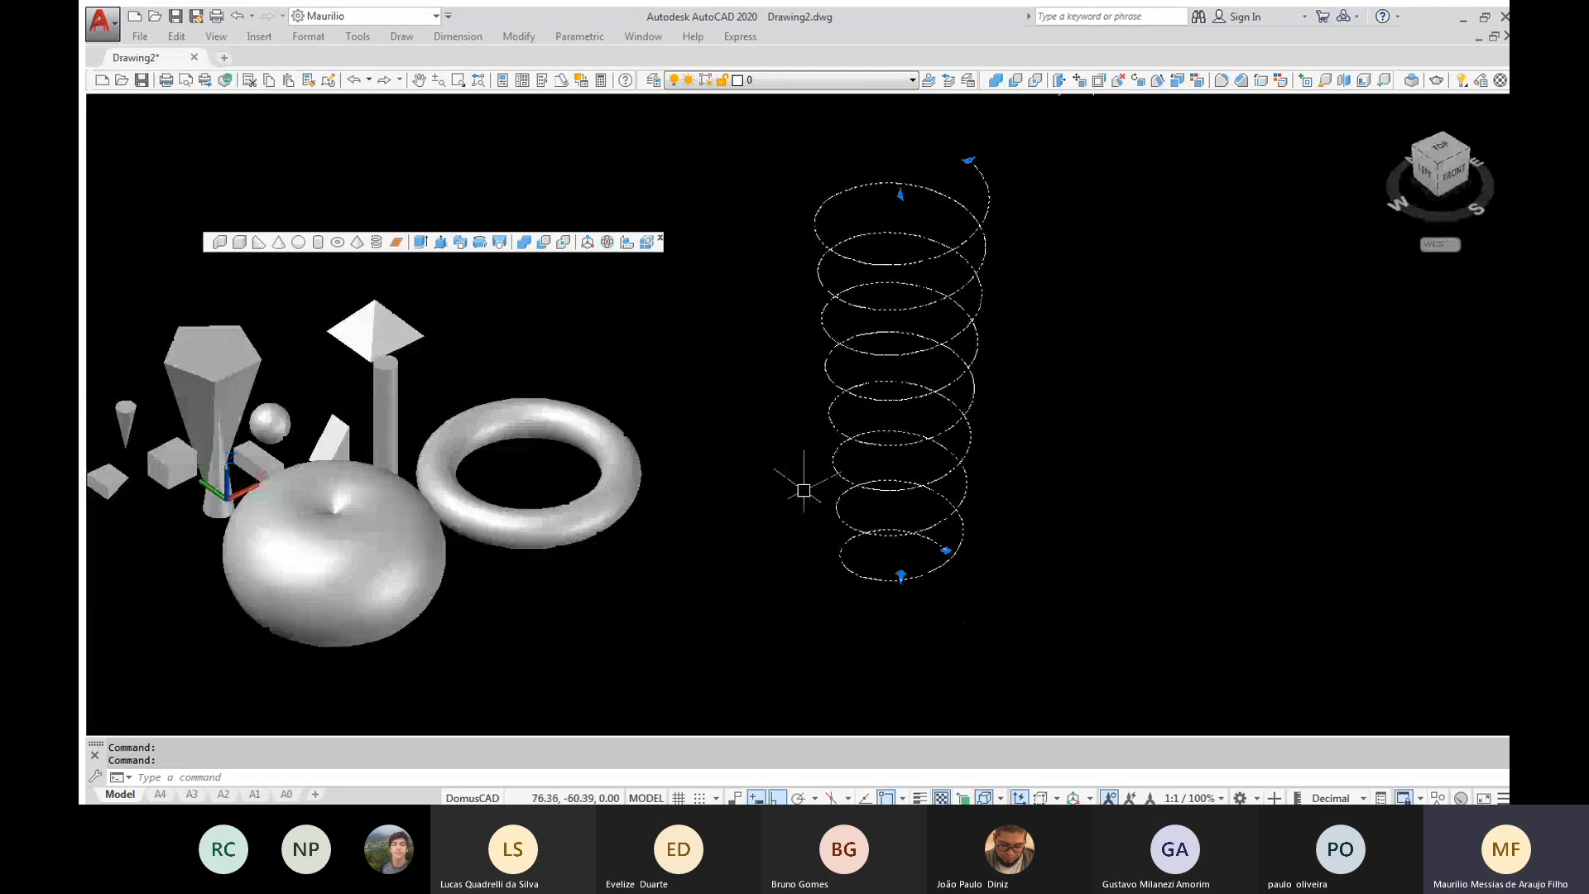
# Draw a small five-sided polygon, inscribed in a circle, in the empty space beside the top of the helix
pyautogui.write('POL')
pyautogui.press('Return')
pyautogui.write('5')
pyautogui.press('Return')
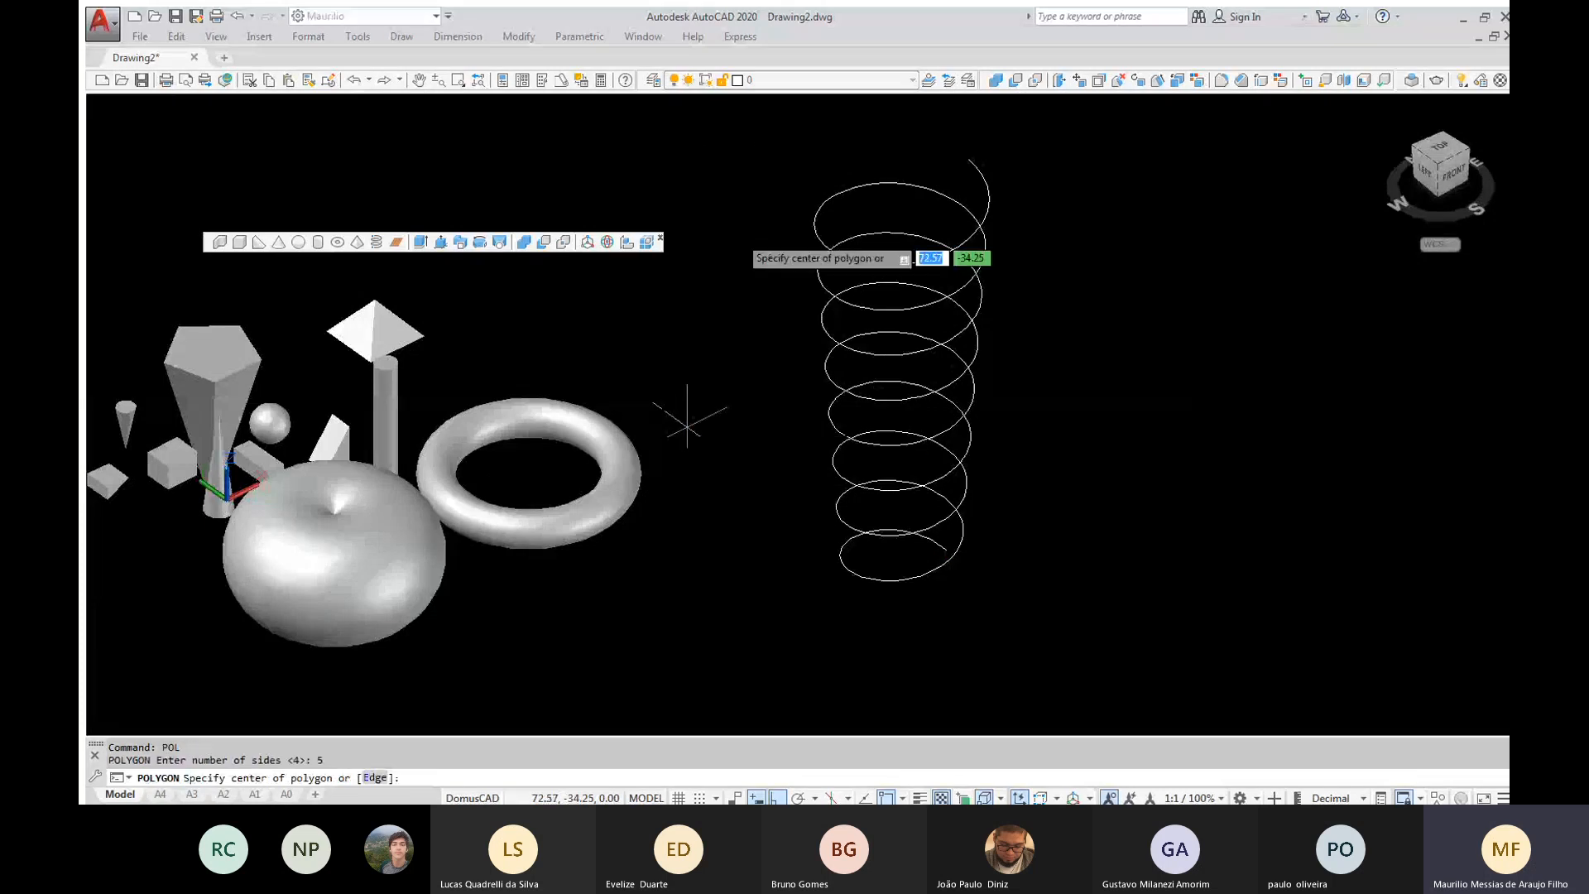
pyautogui.click(722, 157)
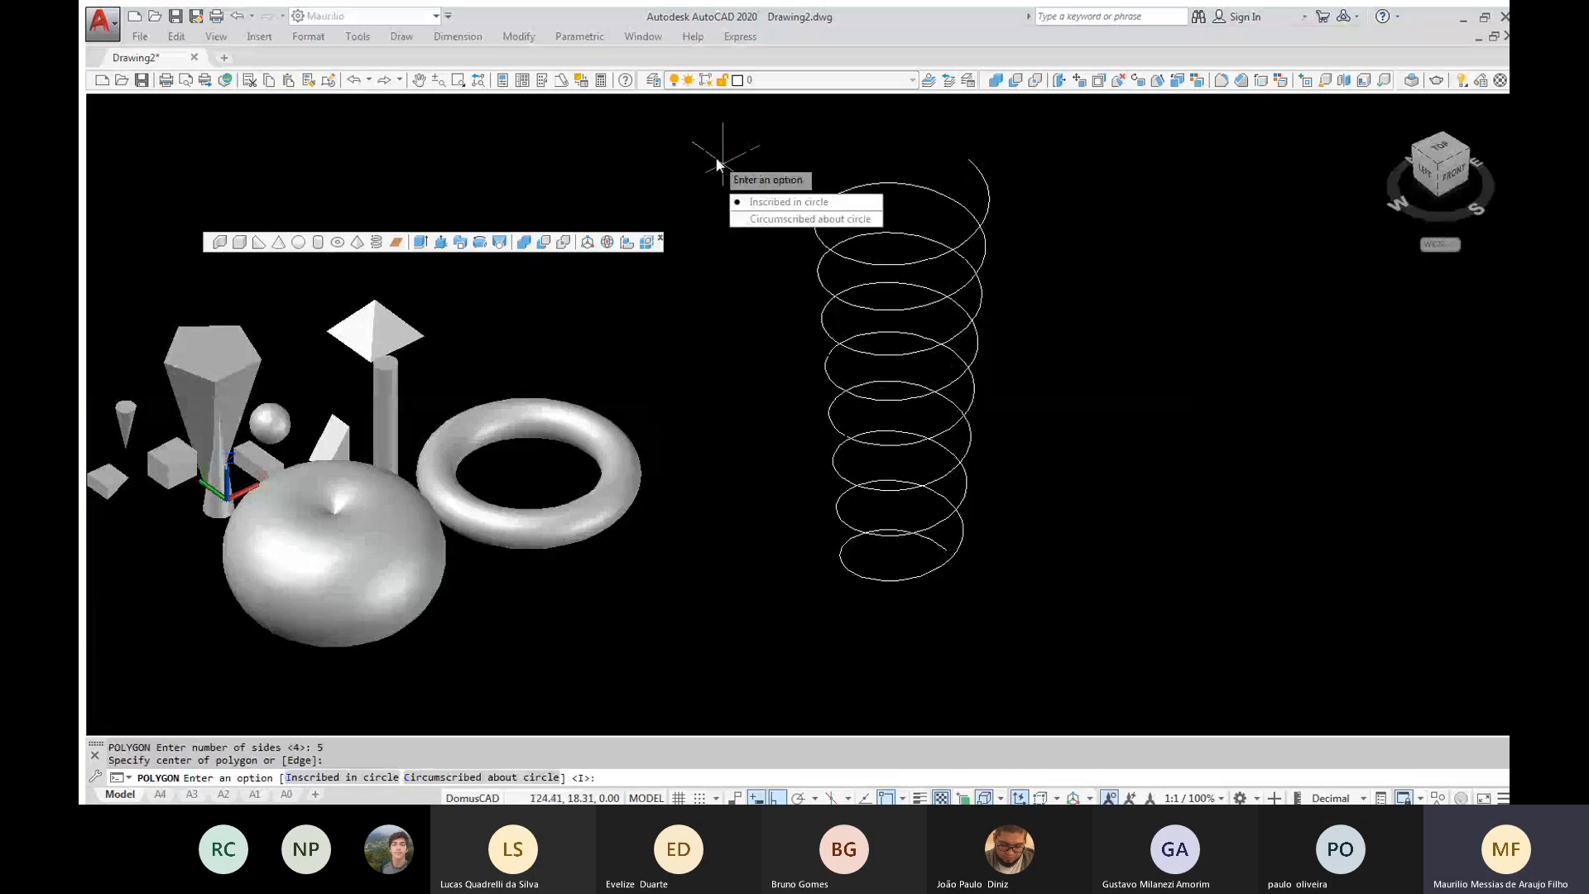
pyautogui.press('Return')
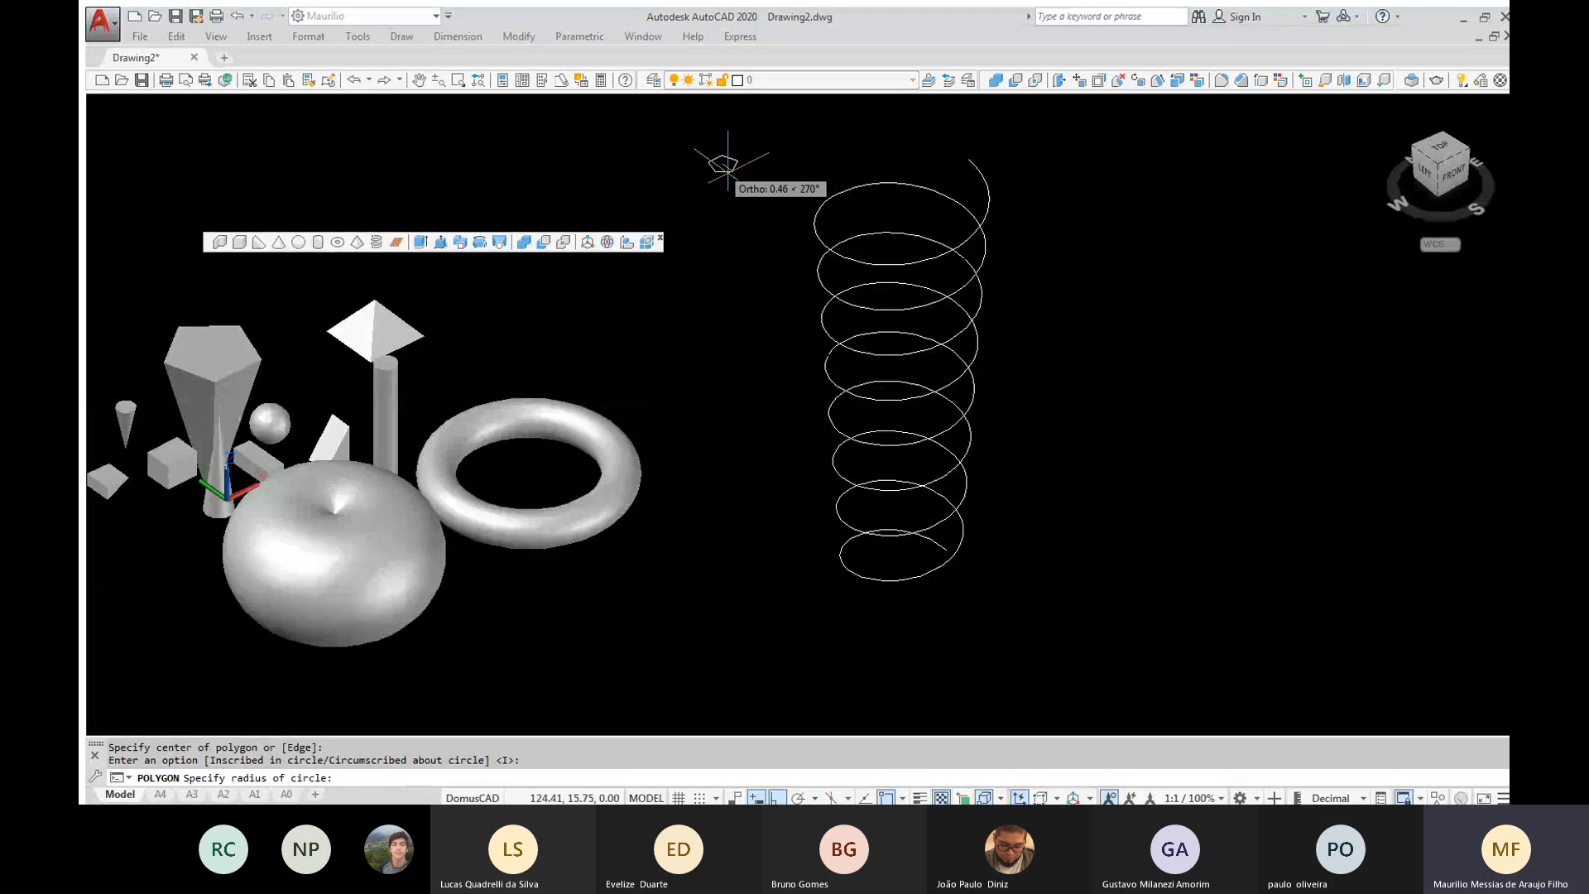
pyautogui.click(727, 163)
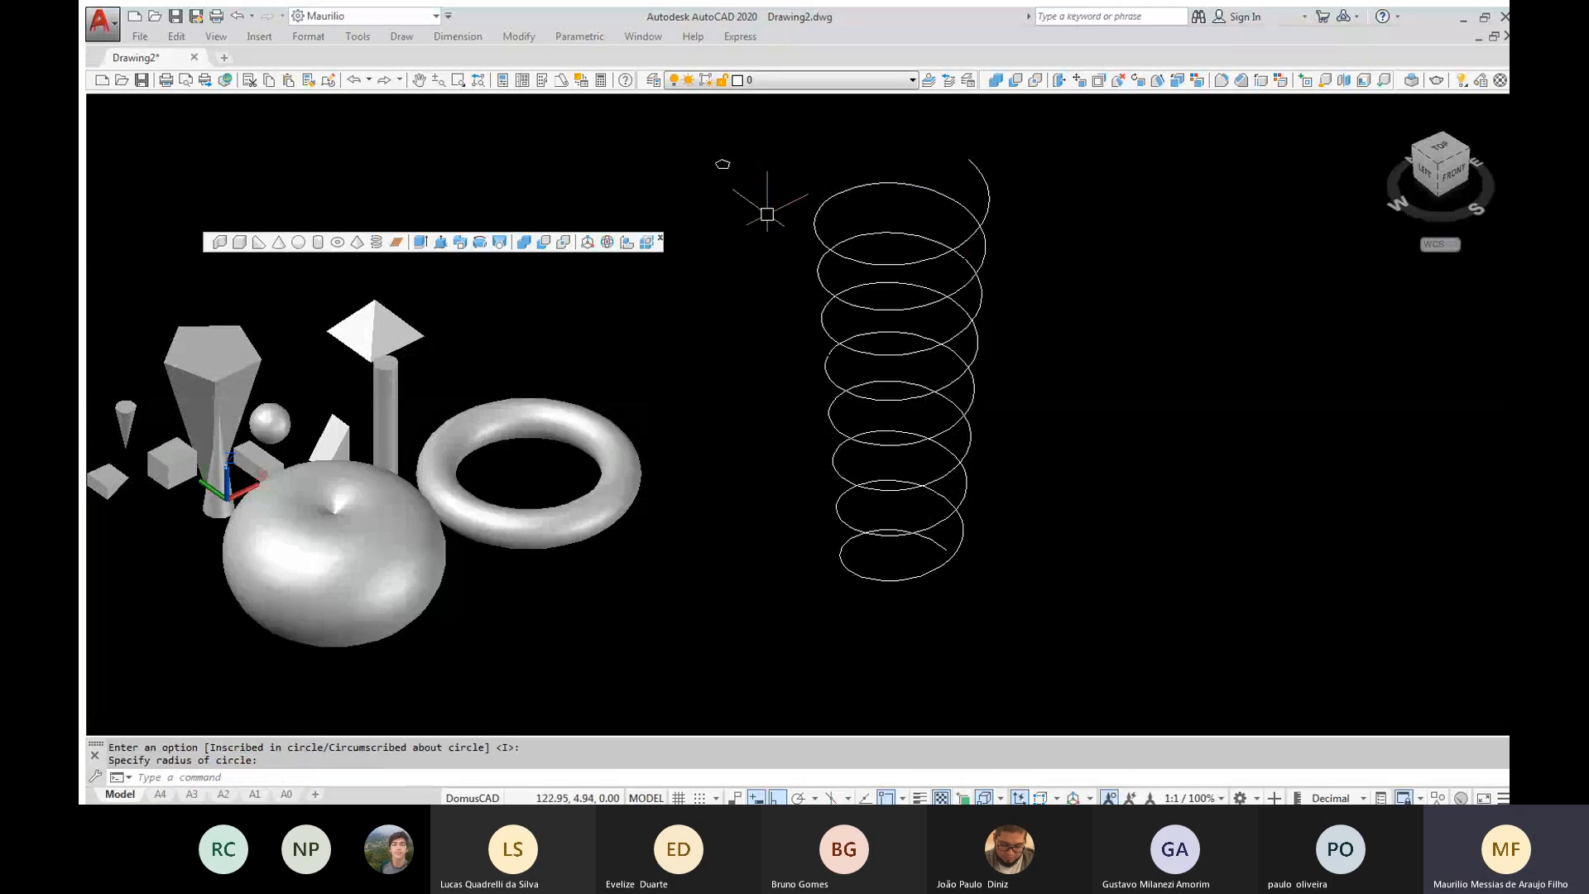
# Sweep the small pentagon along the helix to form a solid spring
pyautogui.click(459, 242)
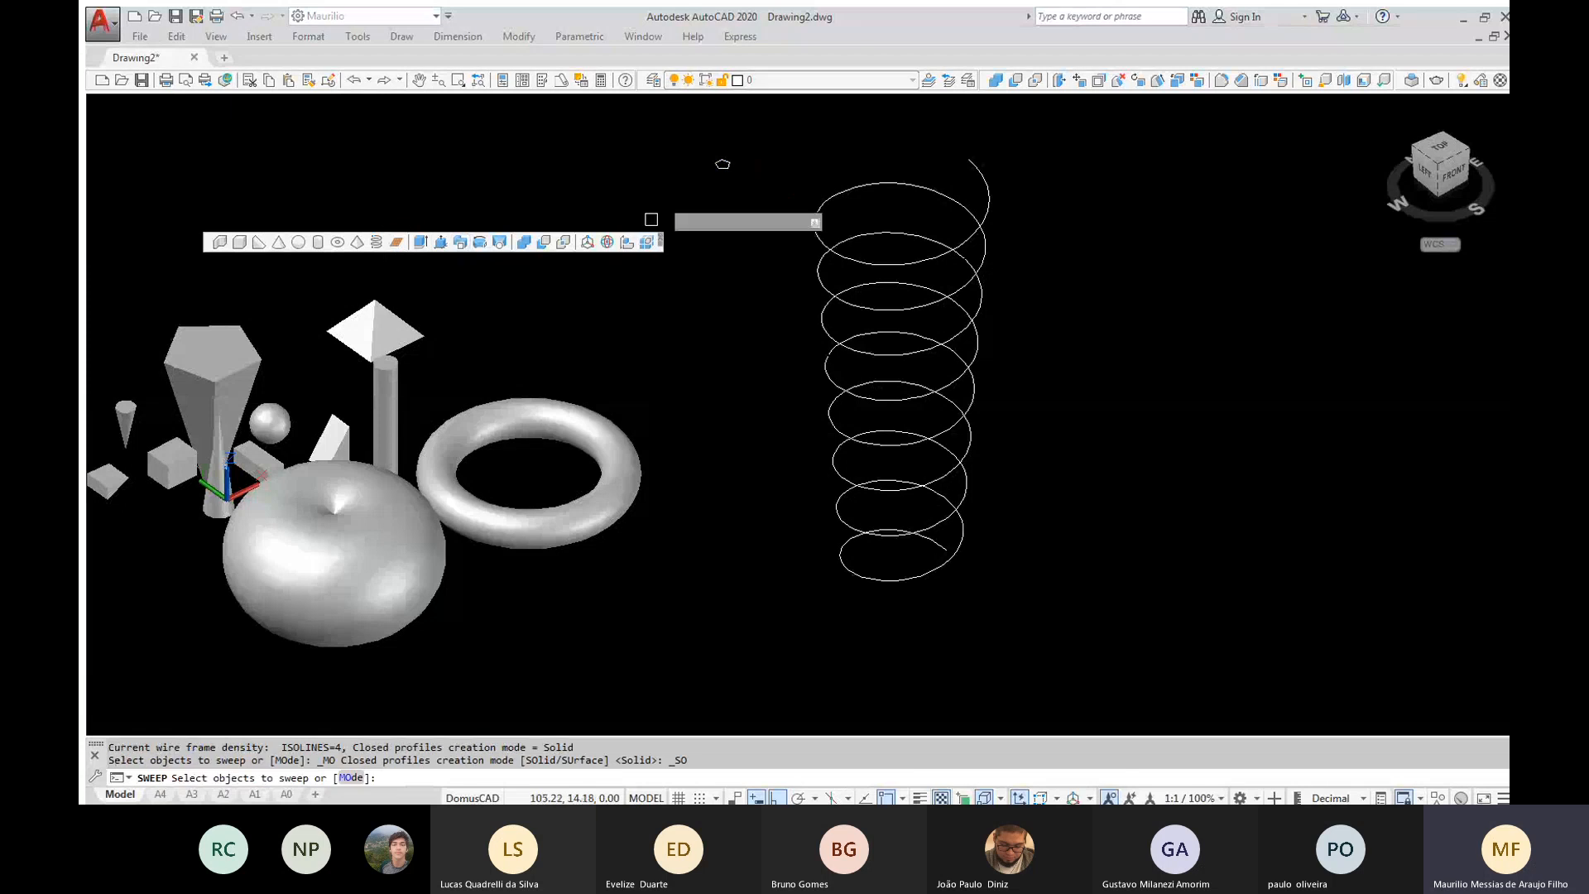
pyautogui.click(717, 166)
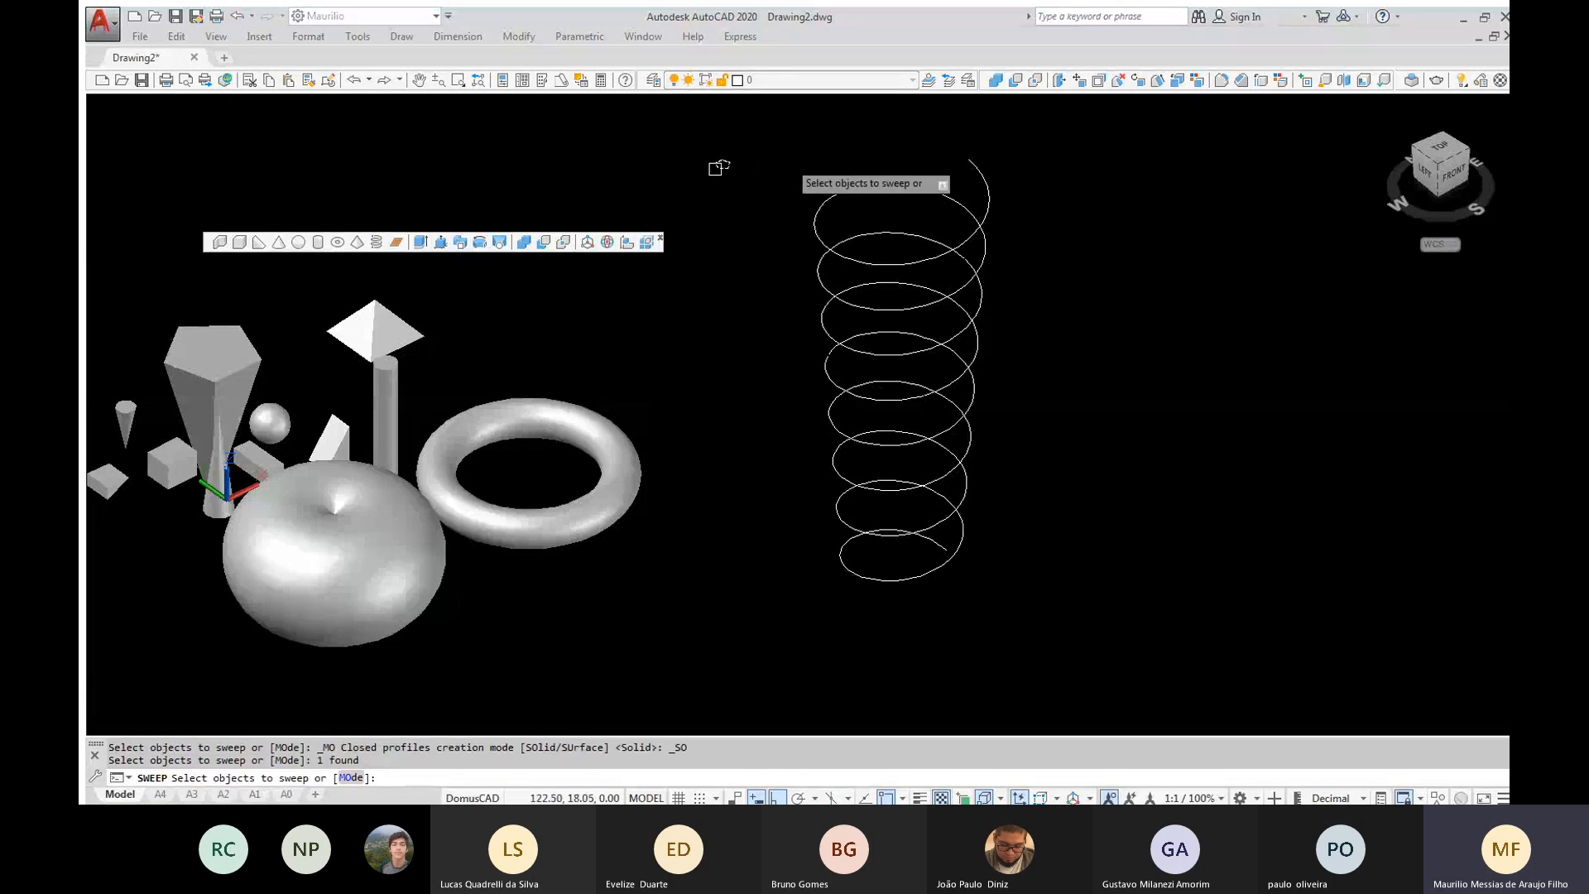
pyautogui.press('Return')
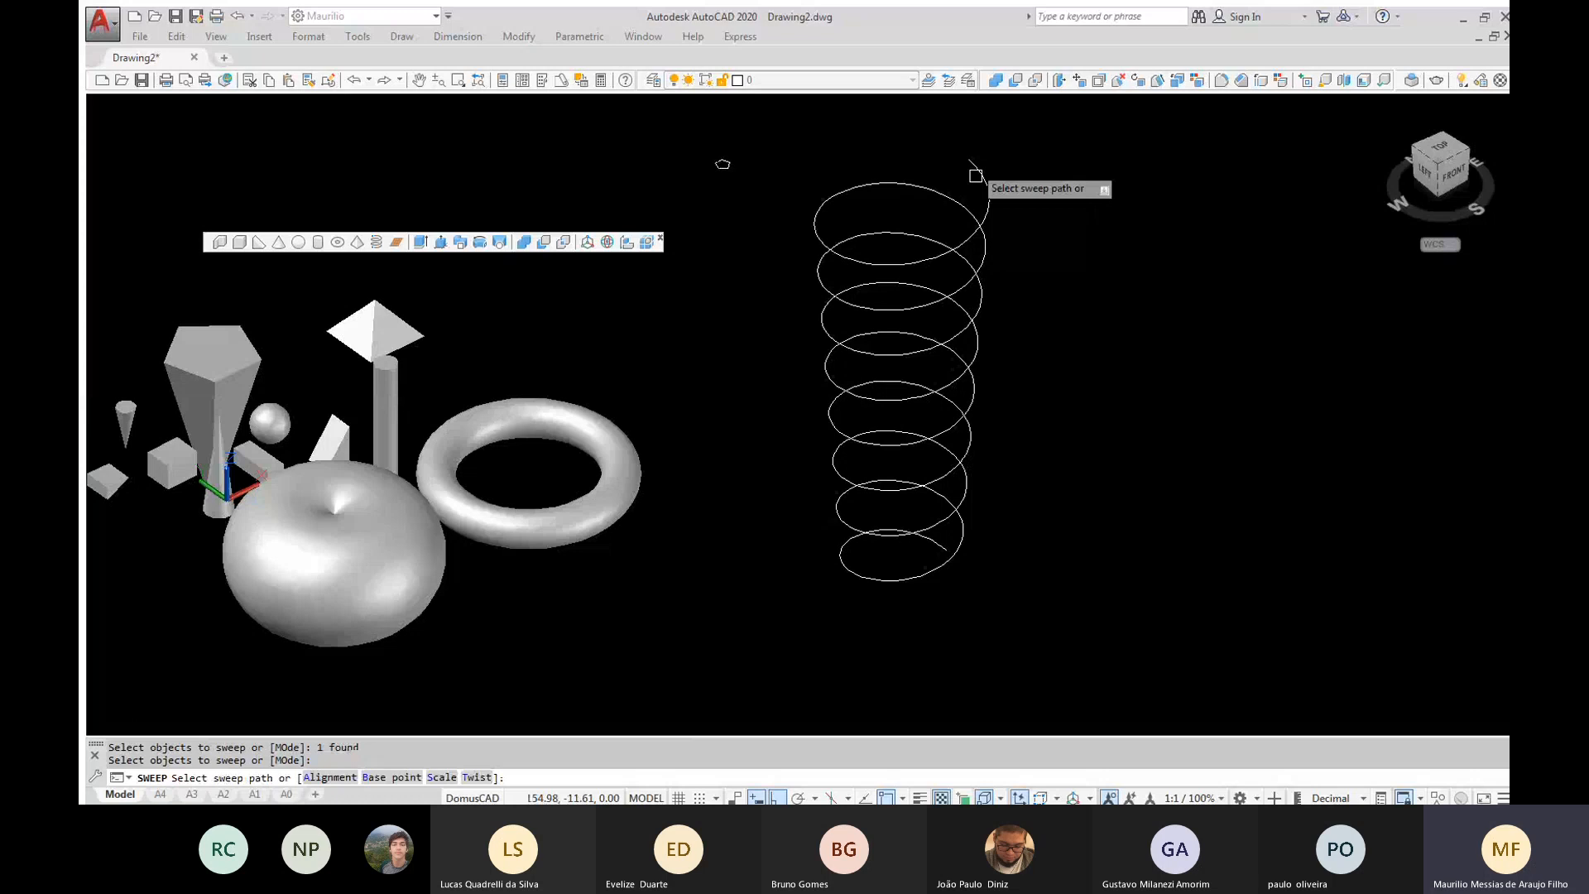
pyautogui.click(972, 164)
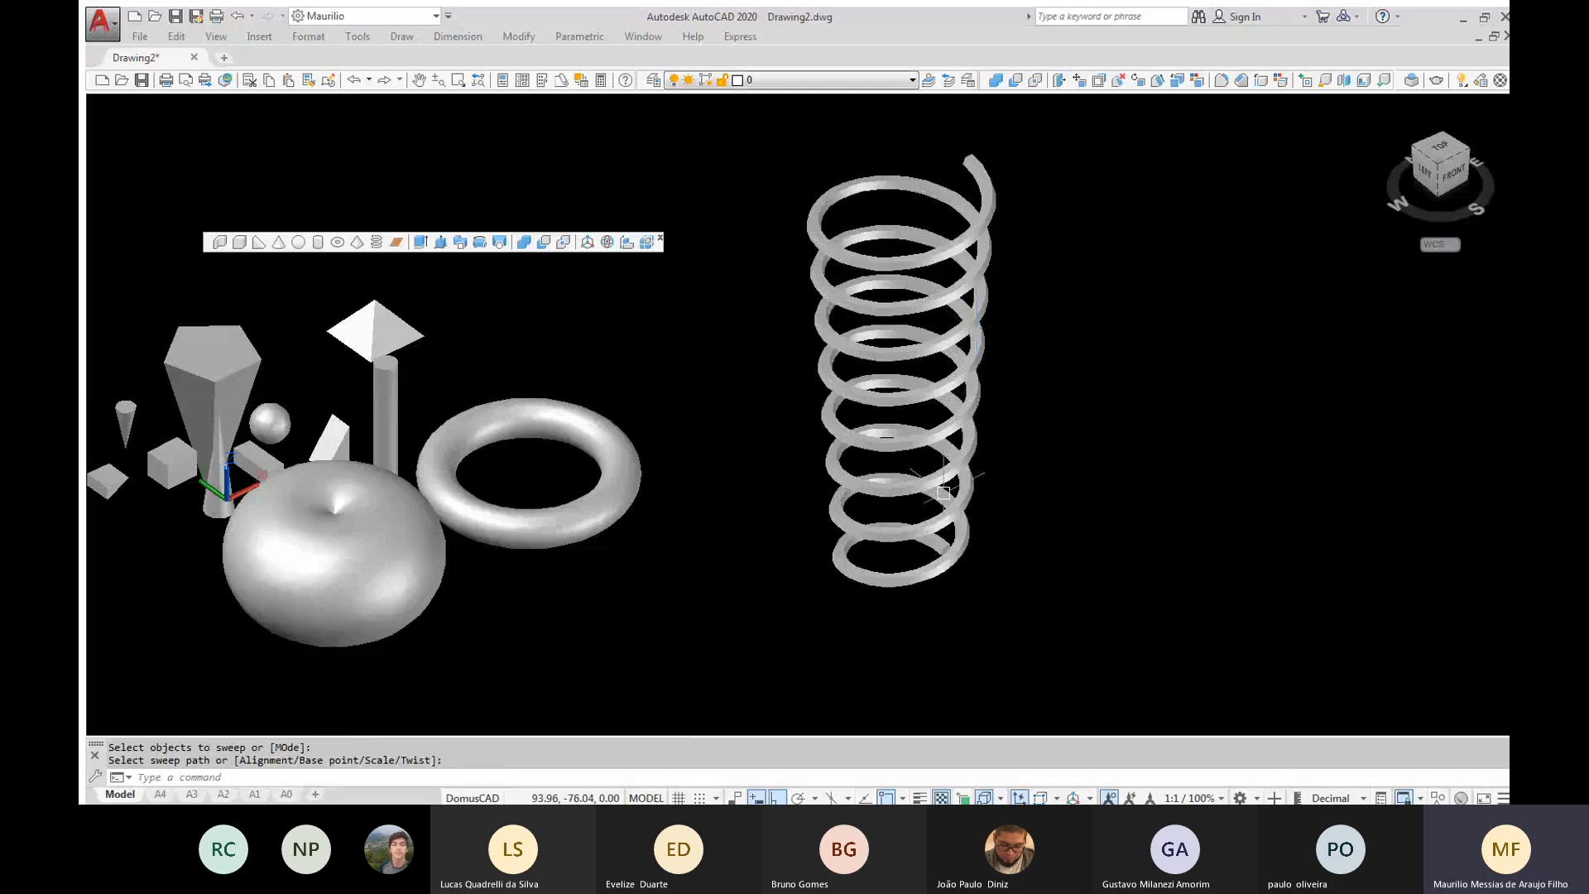
# Examine the spring's swept cross-section and lower end up close and from the front, and return to the isometric view showing all solids
pyautogui.scroll(4, 960, 513)
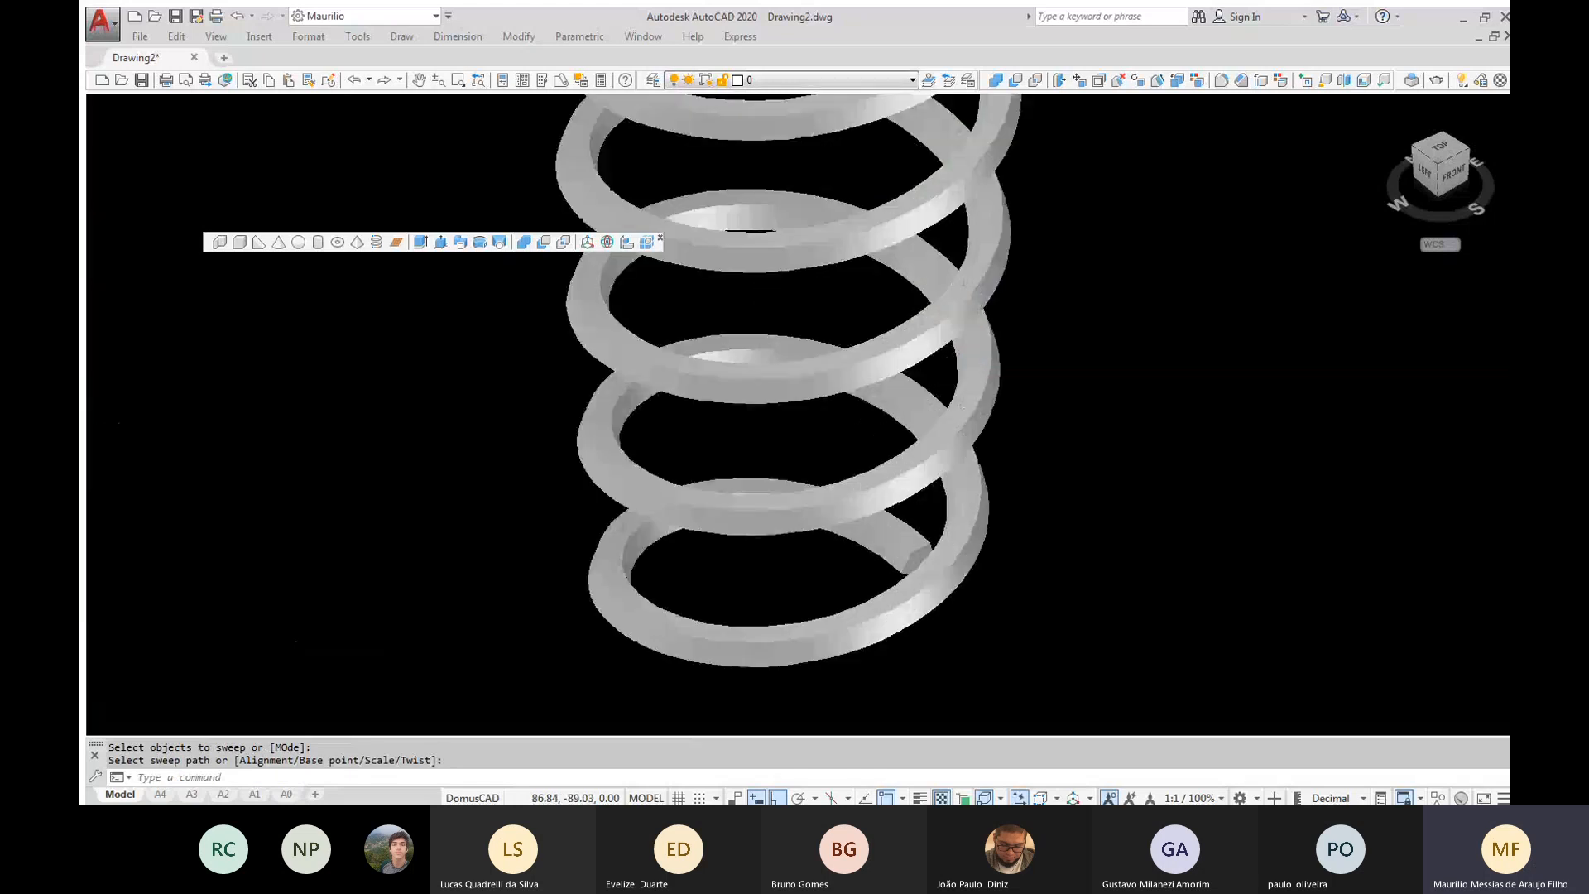
pyautogui.scroll(2, 950, 594)
pyautogui.keyDown('shift'); pyautogui.moveTo(1009, 637); pyautogui.dragTo(933, 552, button='middle'); pyautogui.keyUp('shift')
pyautogui.scroll(-5, 932, 551)
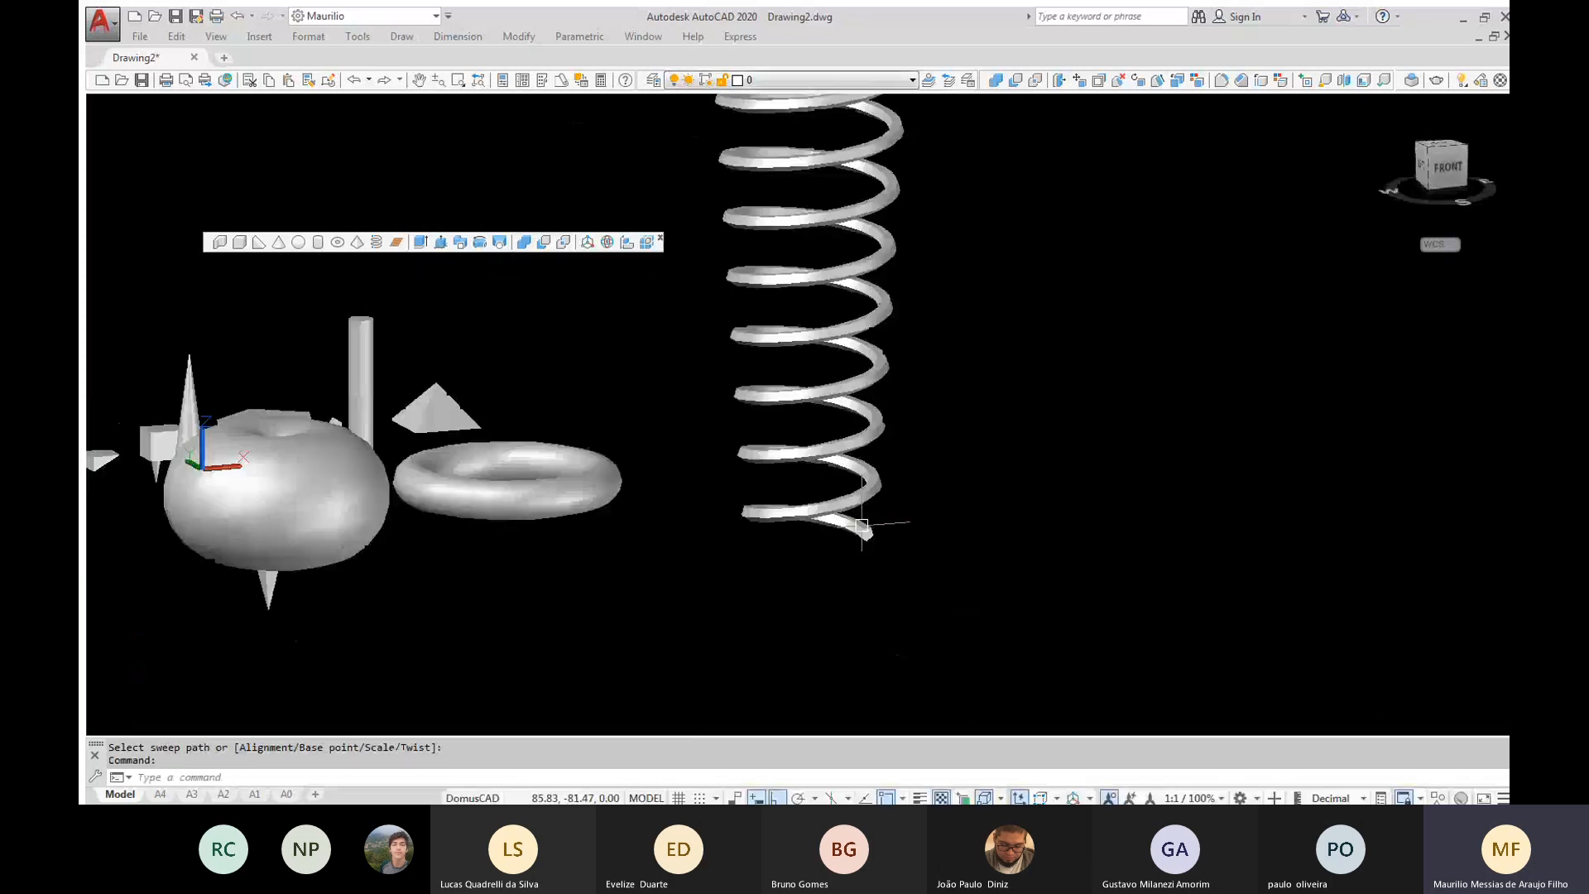
pyautogui.scroll(-3, 861, 525)
pyautogui.moveTo(1420, 149)
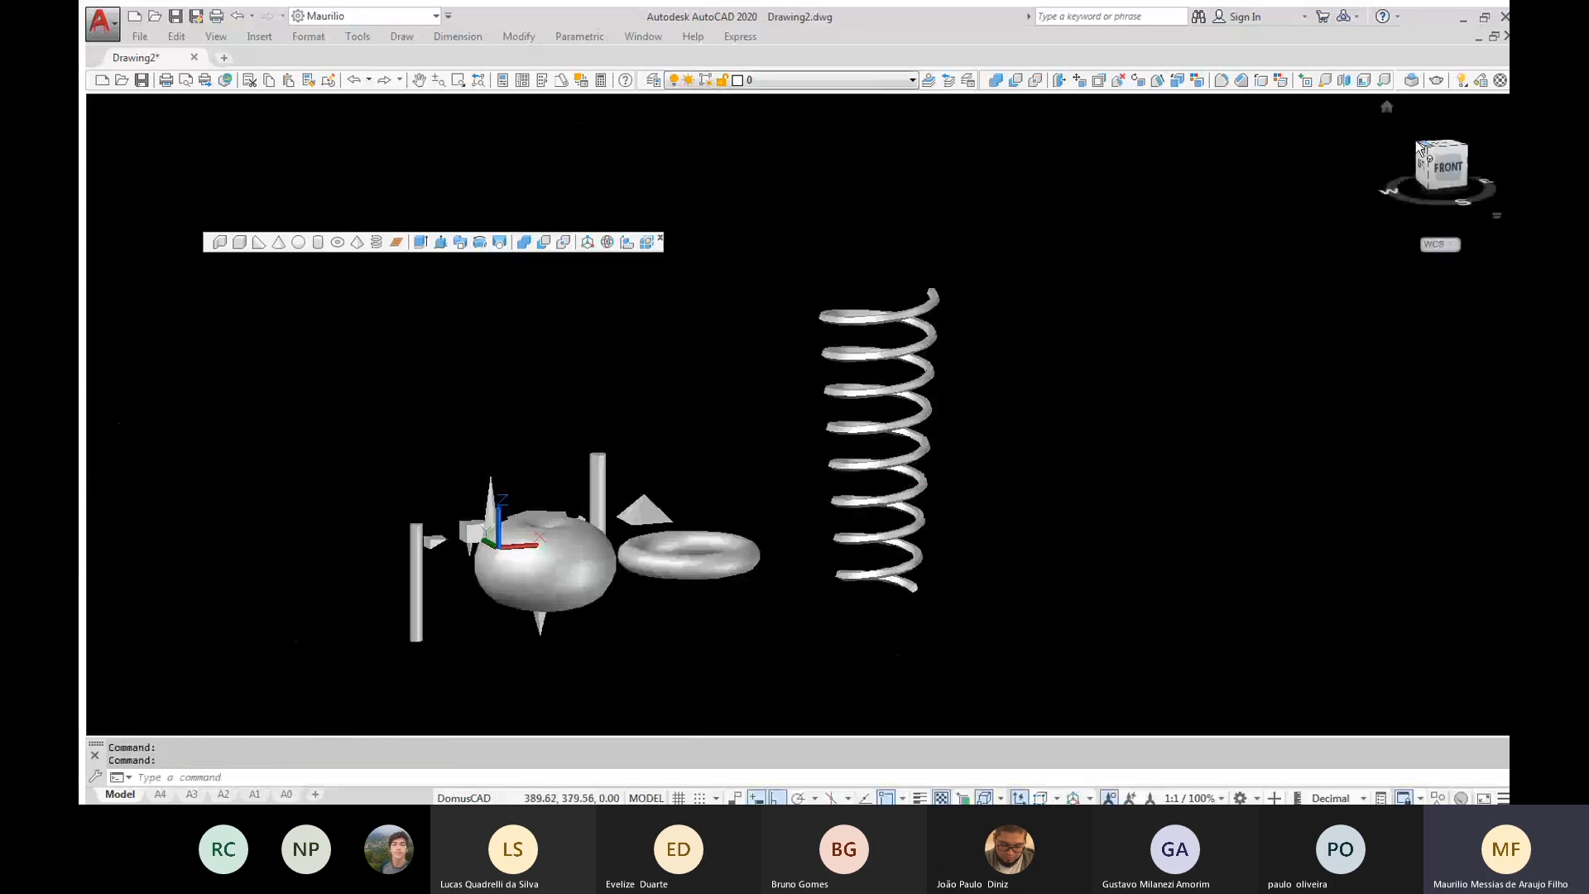
pyautogui.click(1420, 147)
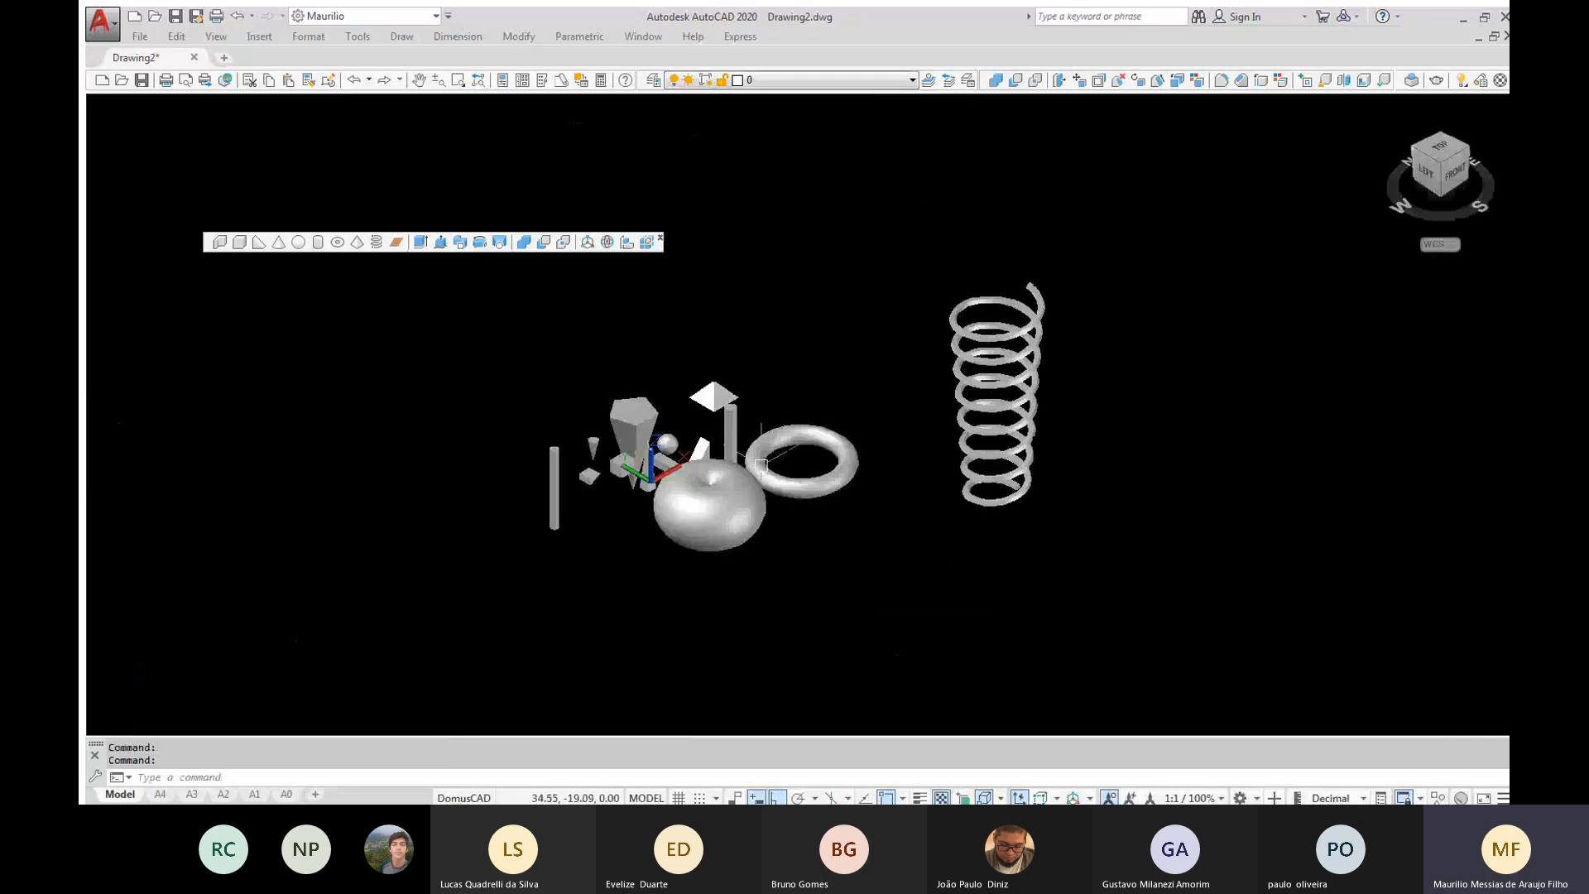
pyautogui.scroll(2, 760, 461)
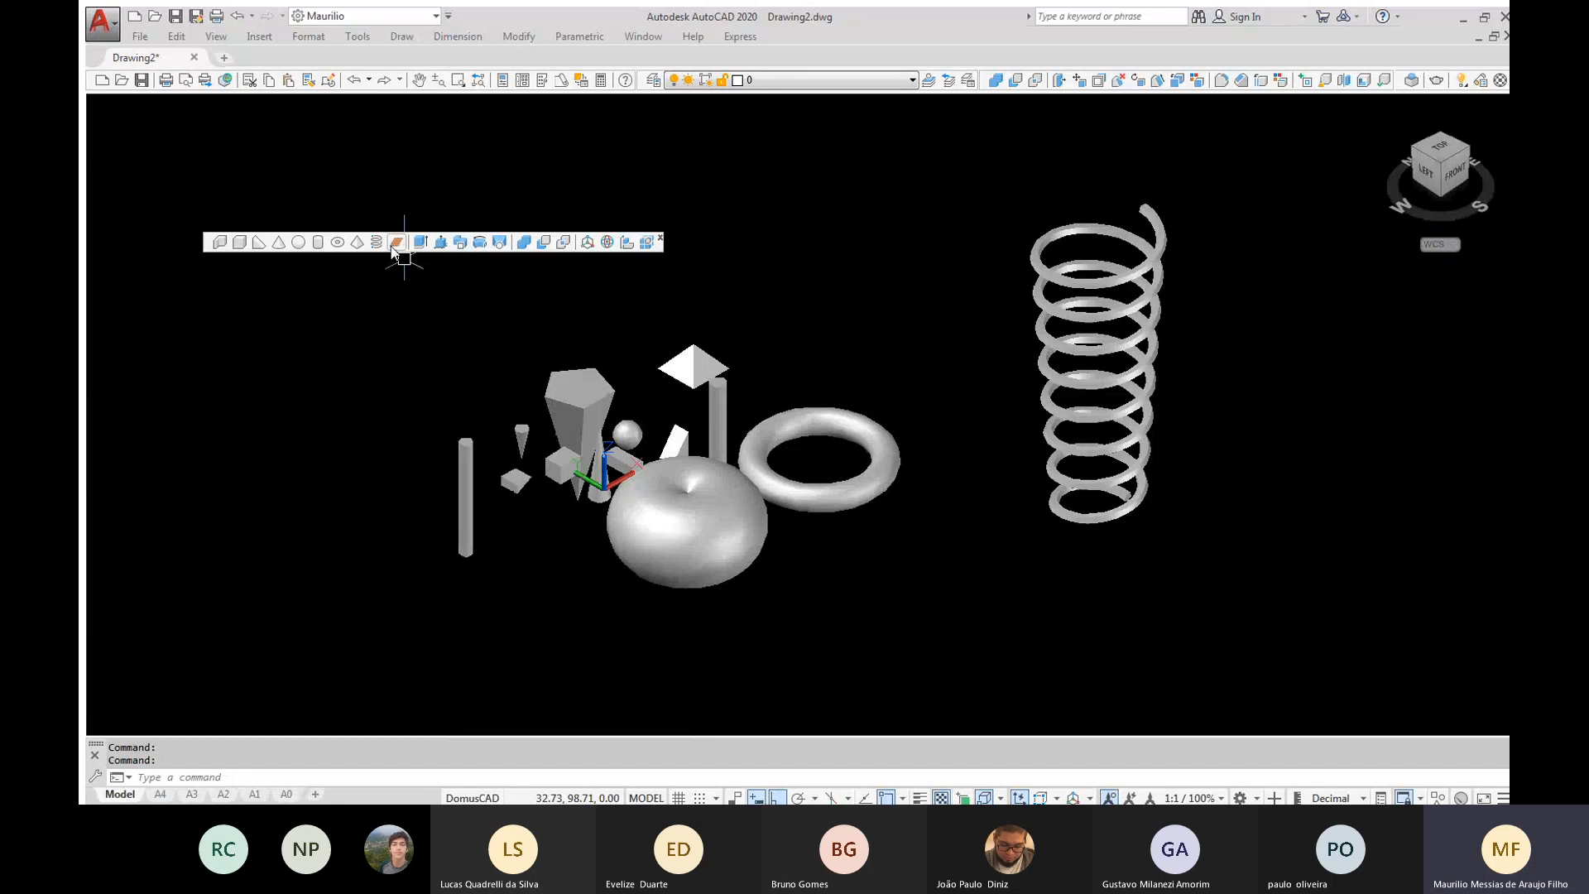
# Draw a six-segment polysolid wall with right-angled, inward-turning corners beside the tall cylinder, making the first segment about 20 units long
pyautogui.click(221, 241)
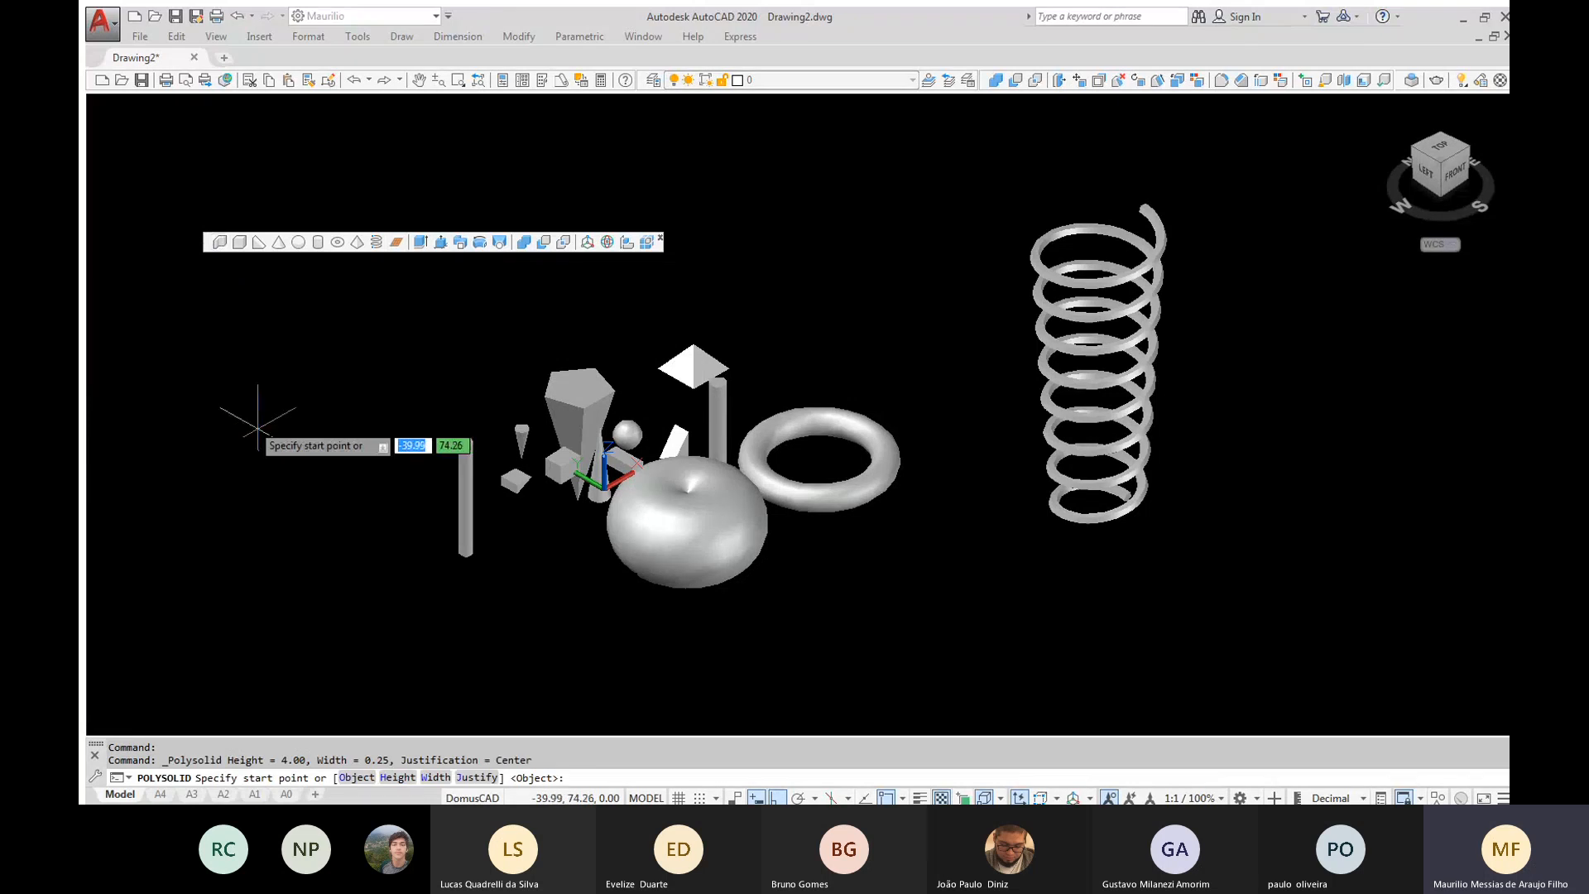
pyautogui.click(257, 428)
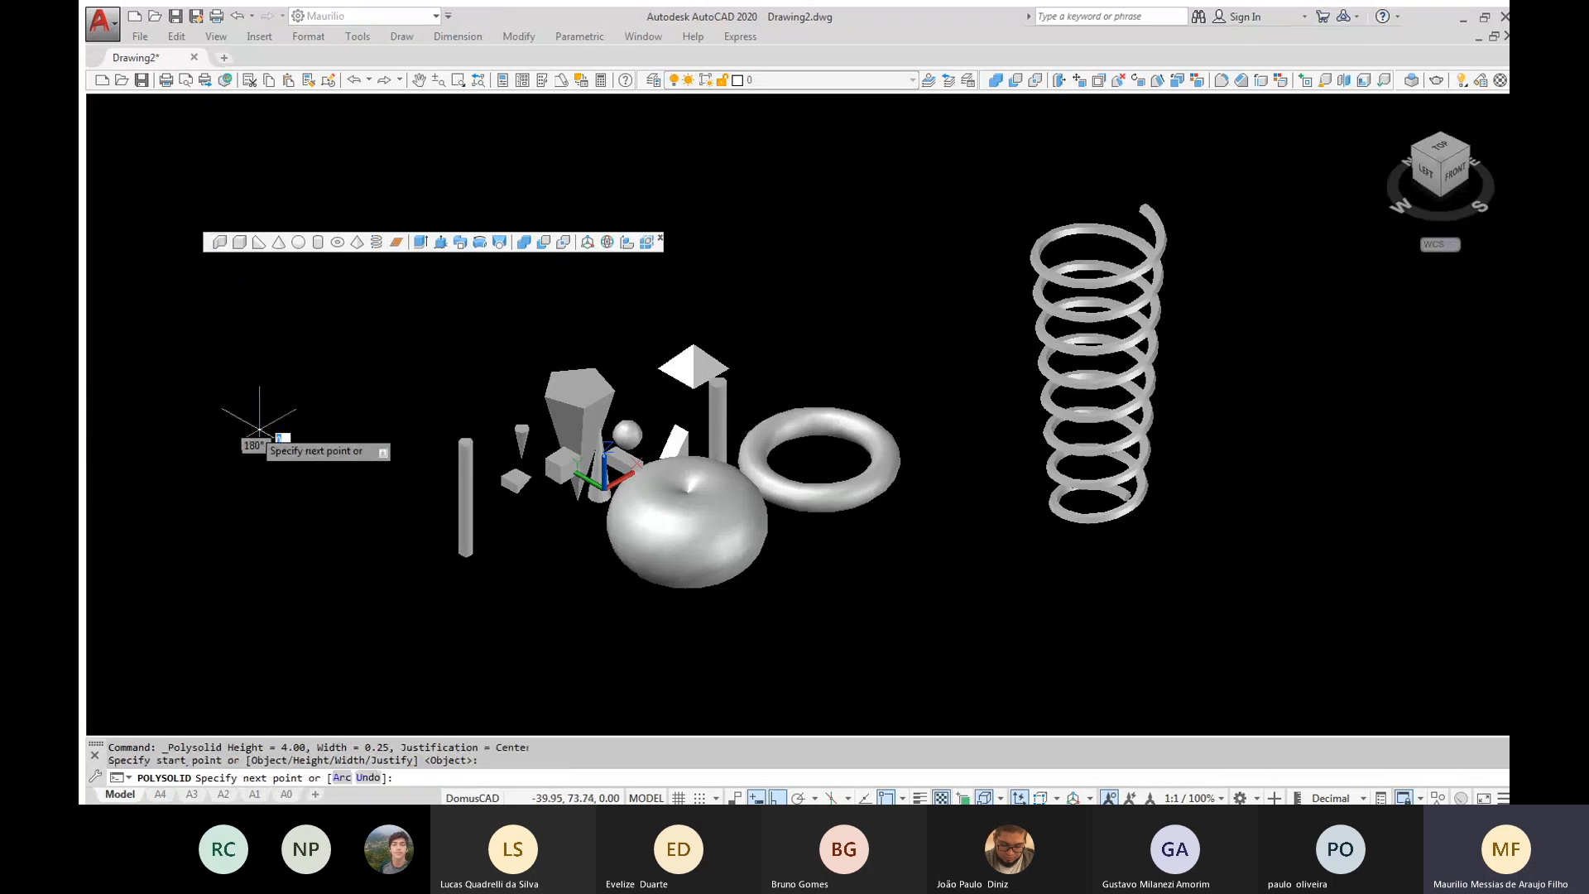
pyautogui.click(319, 466)
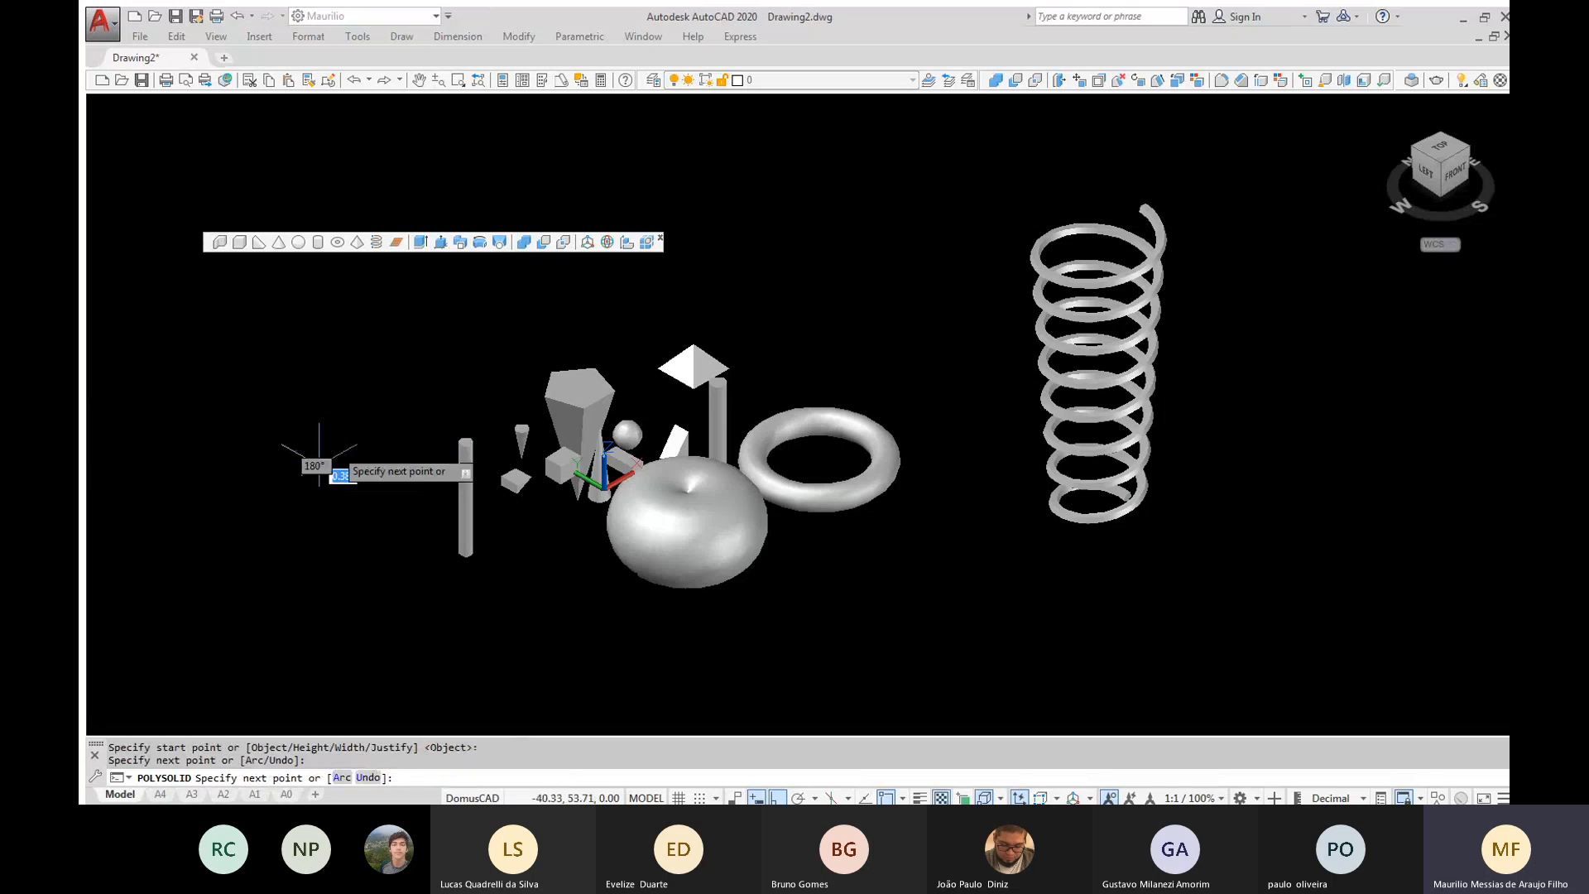
pyautogui.click(394, 432)
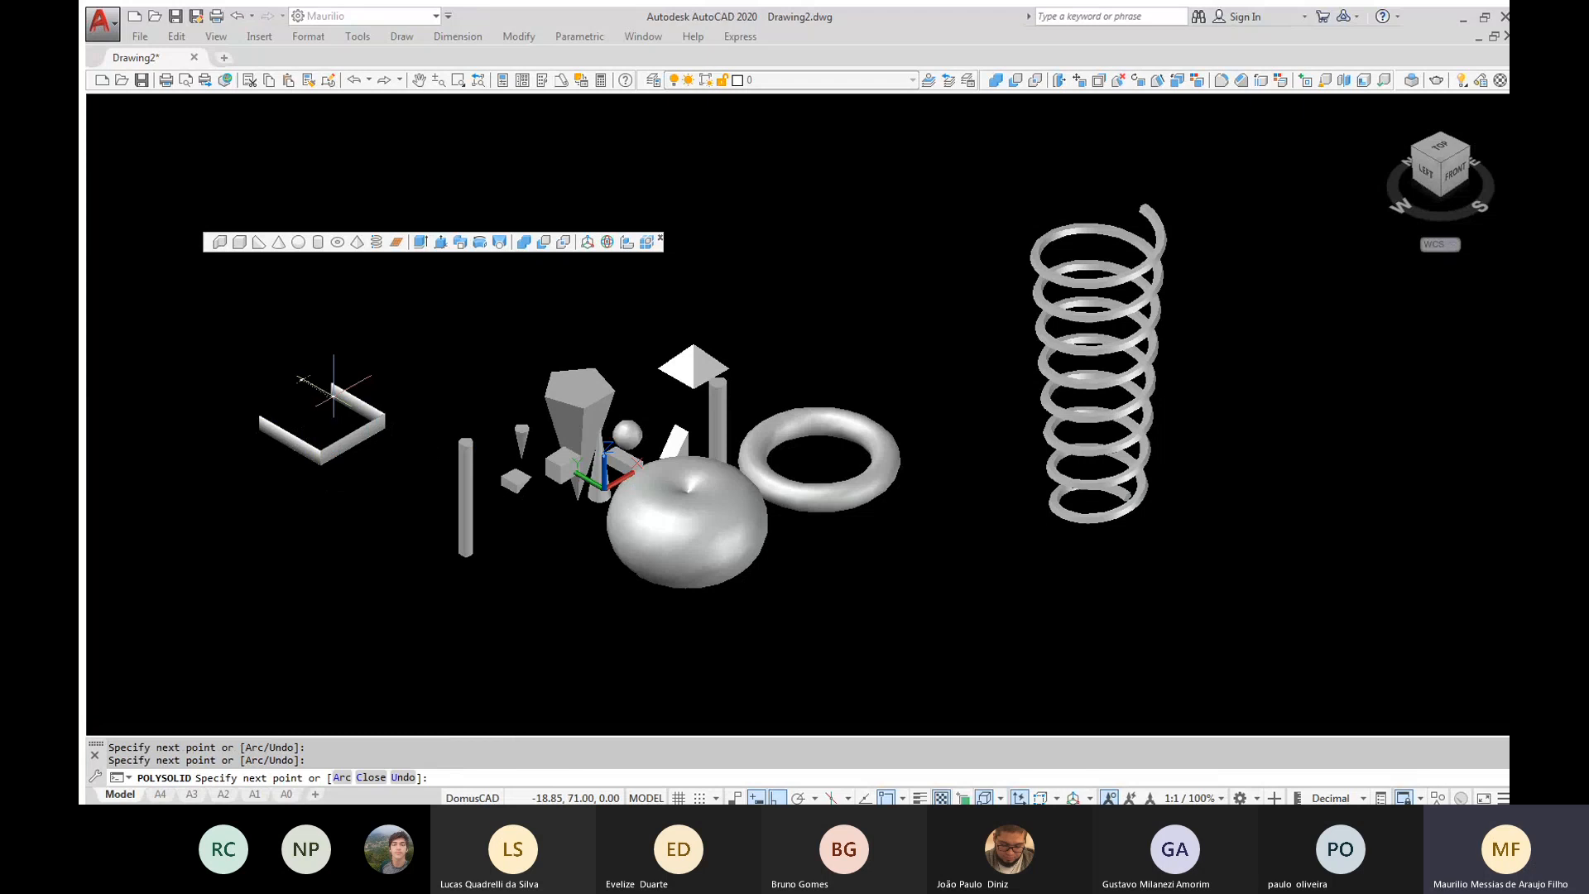
pyautogui.click(334, 389)
pyautogui.click(320, 403)
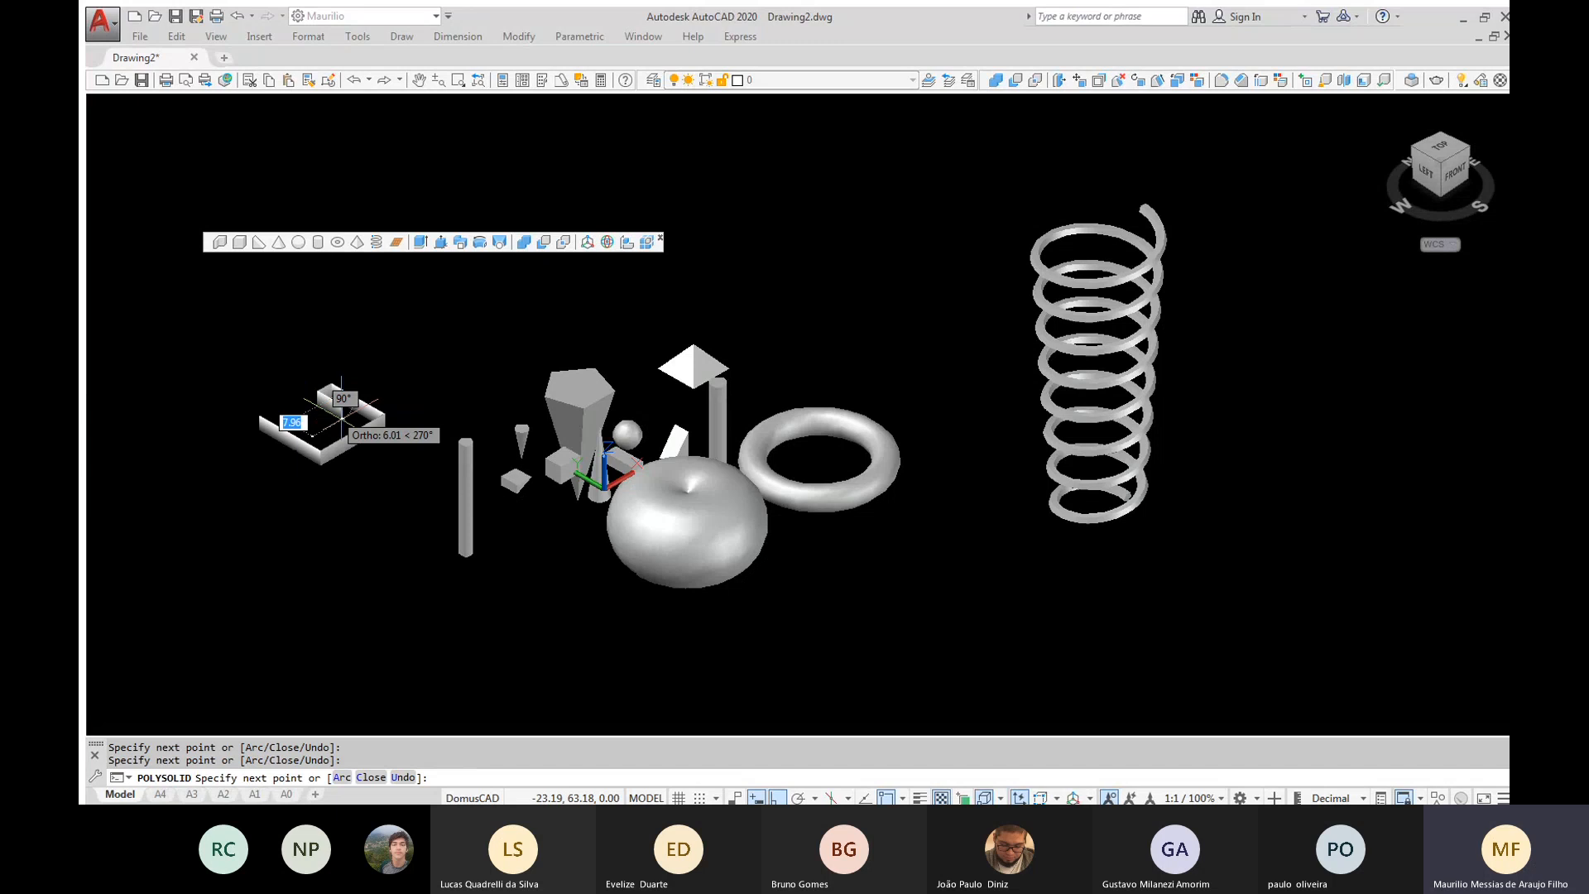
pyautogui.press('Return')
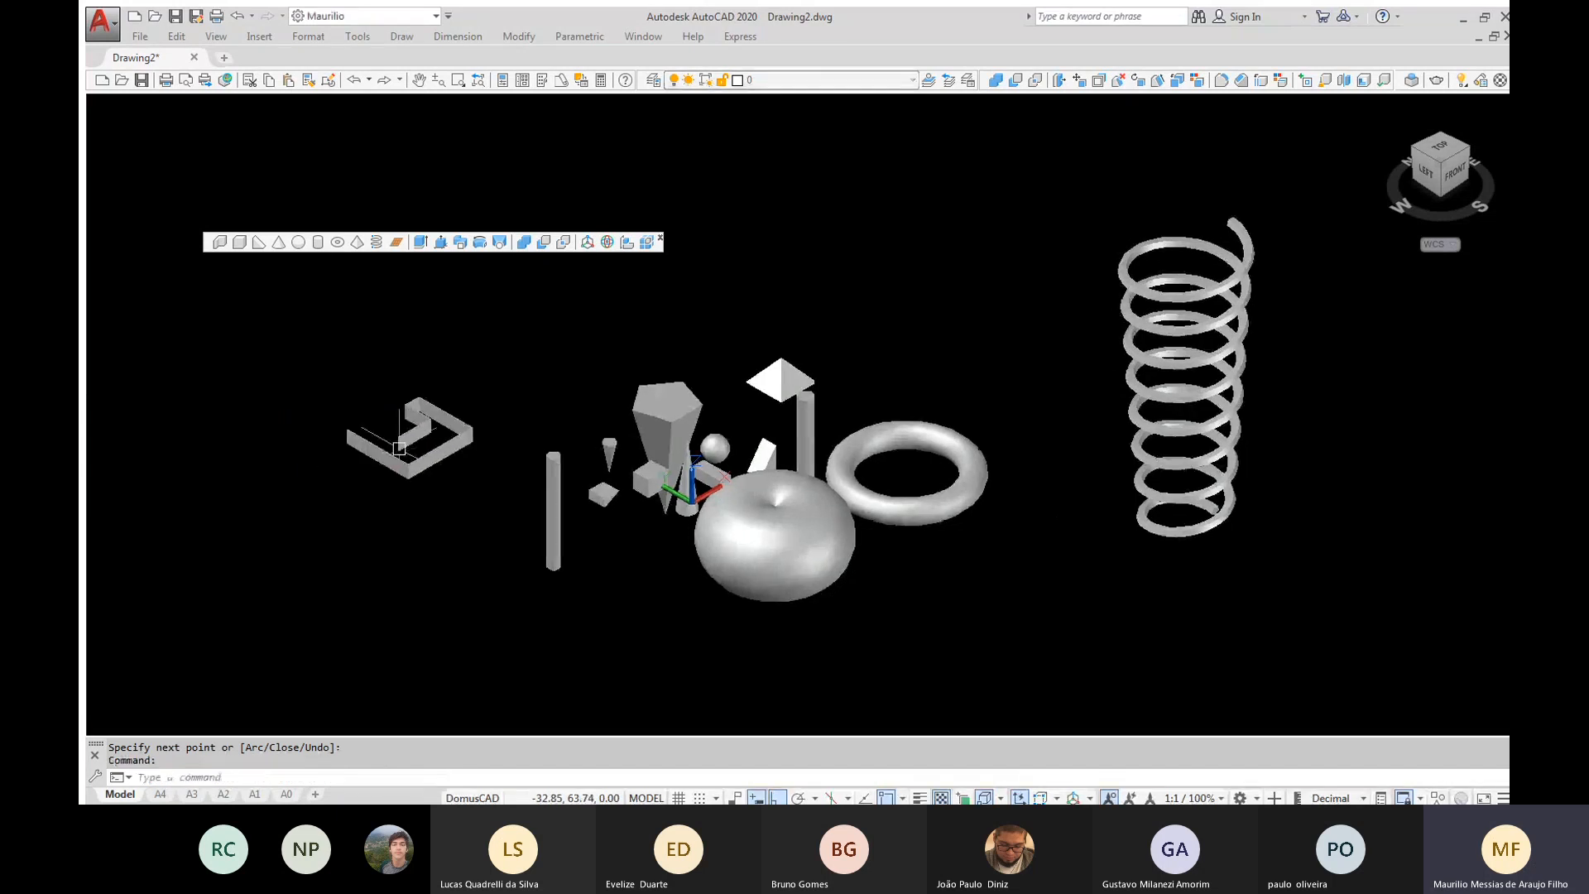
# Measure the polysolid wall's height along the vertical edge at its inner free end
pyautogui.scroll(5, 304, 433)
pyautogui.keyDown('shift'); pyautogui.moveTo(399, 449); pyautogui.dragTo(440, 439, button='middle'); pyautogui.keyUp('shift')
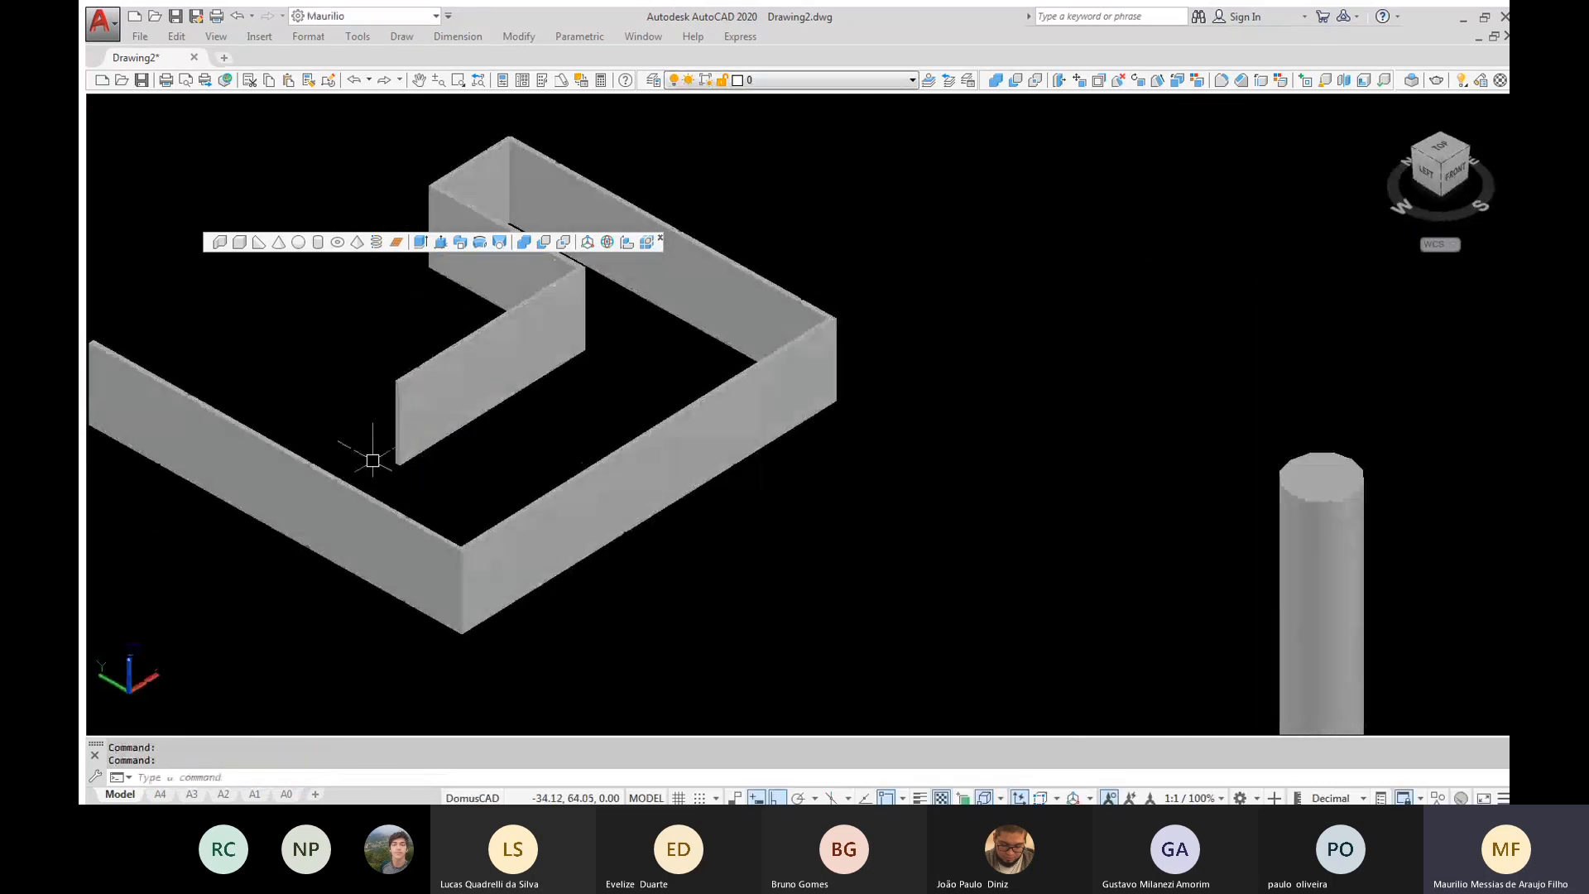
pyautogui.write('DI')
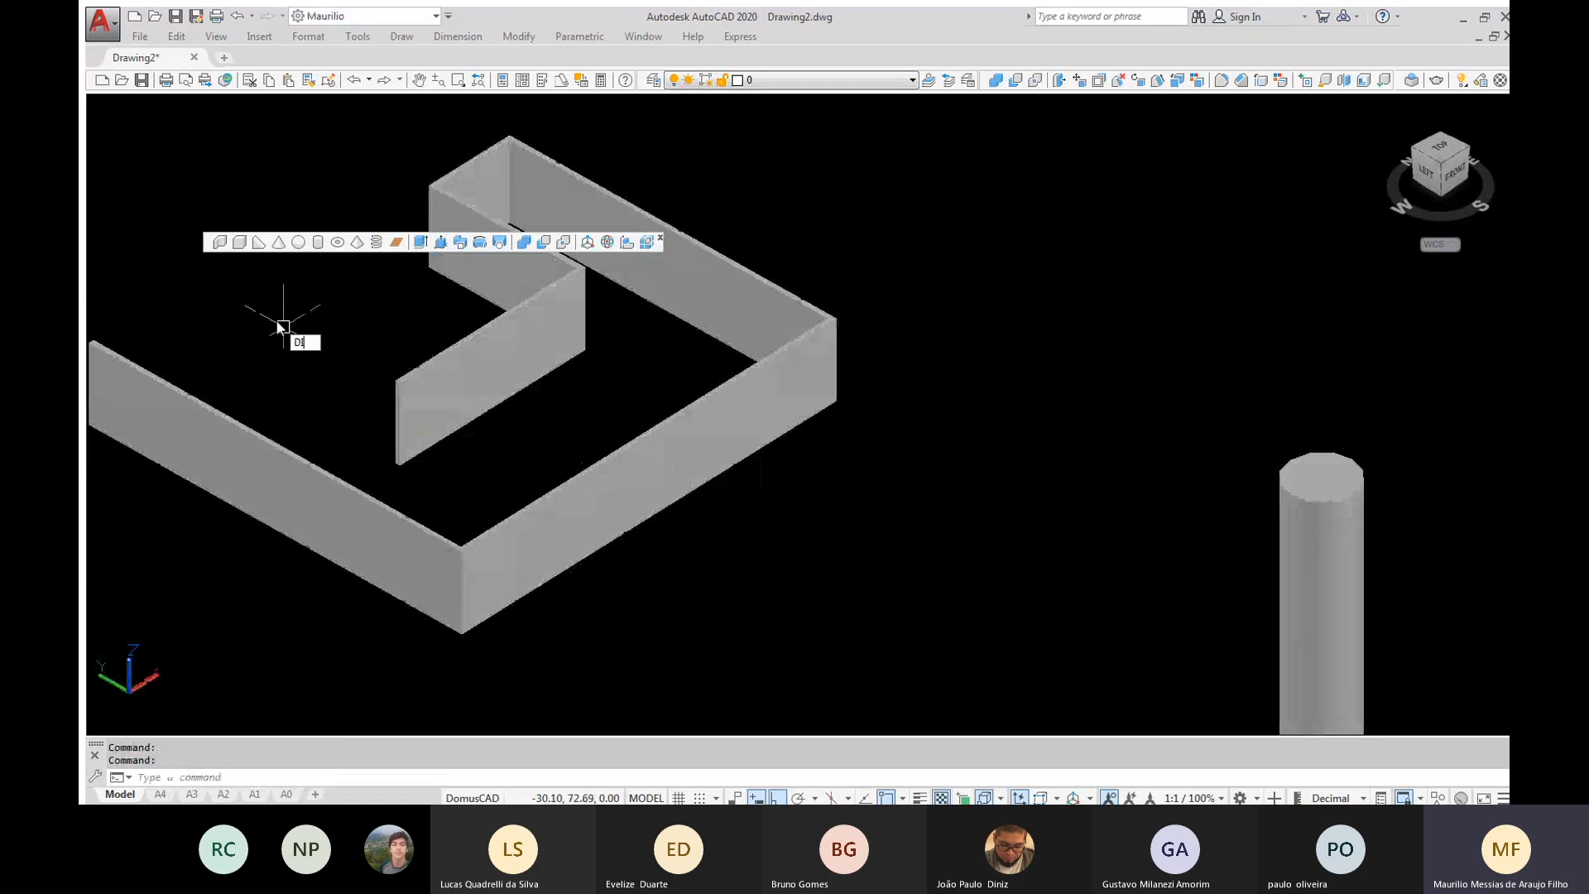
pyautogui.press('Escape')
pyautogui.write('DI')
pyautogui.press('Return')
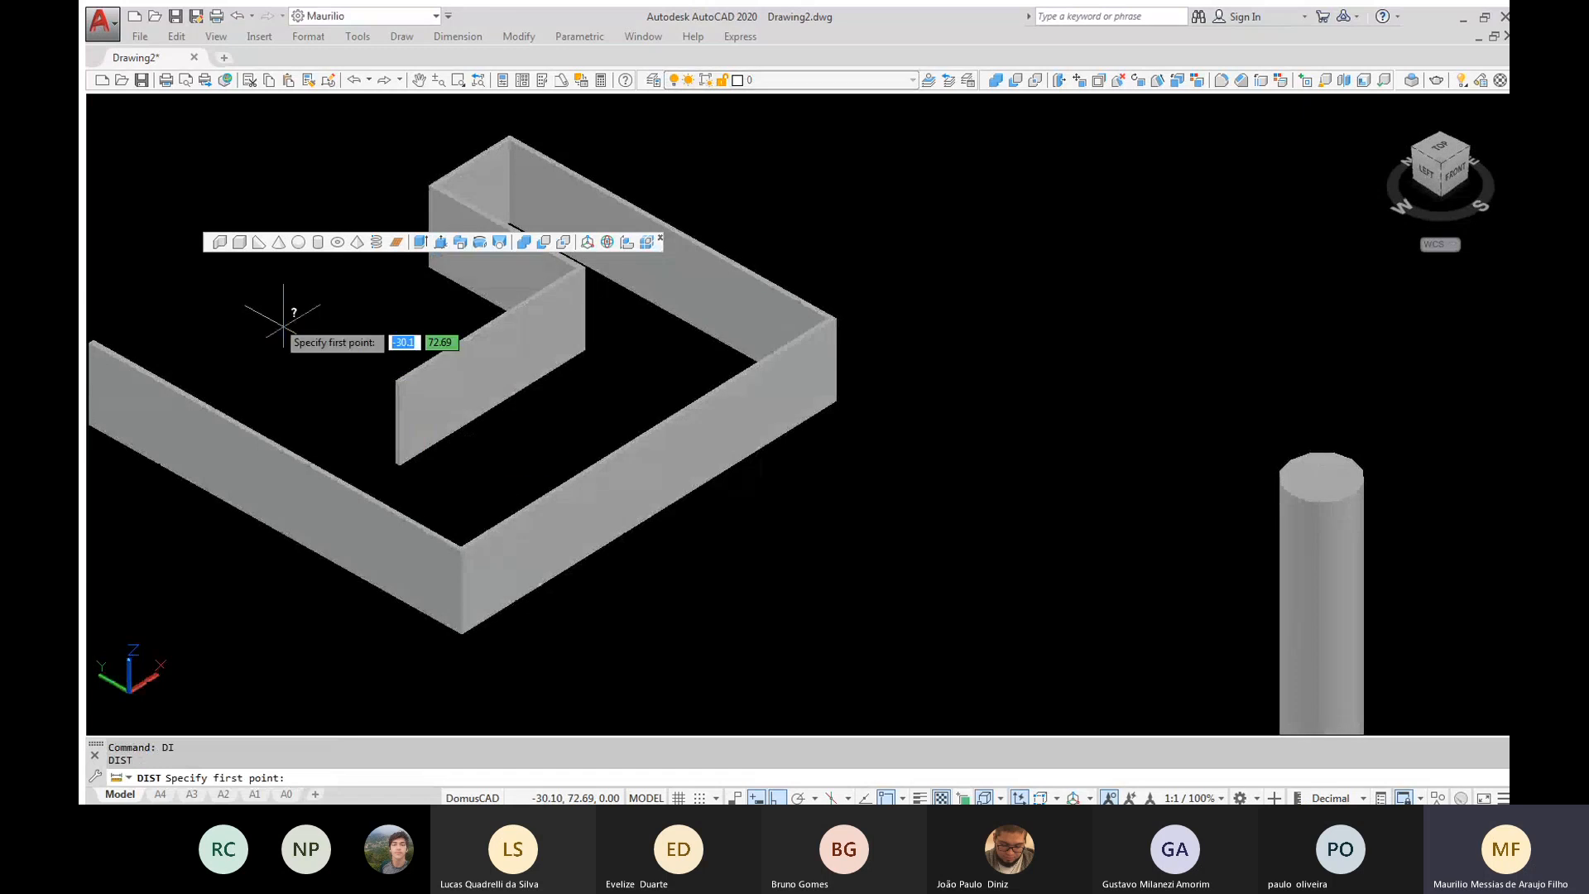
pyautogui.scroll(2, 284, 327)
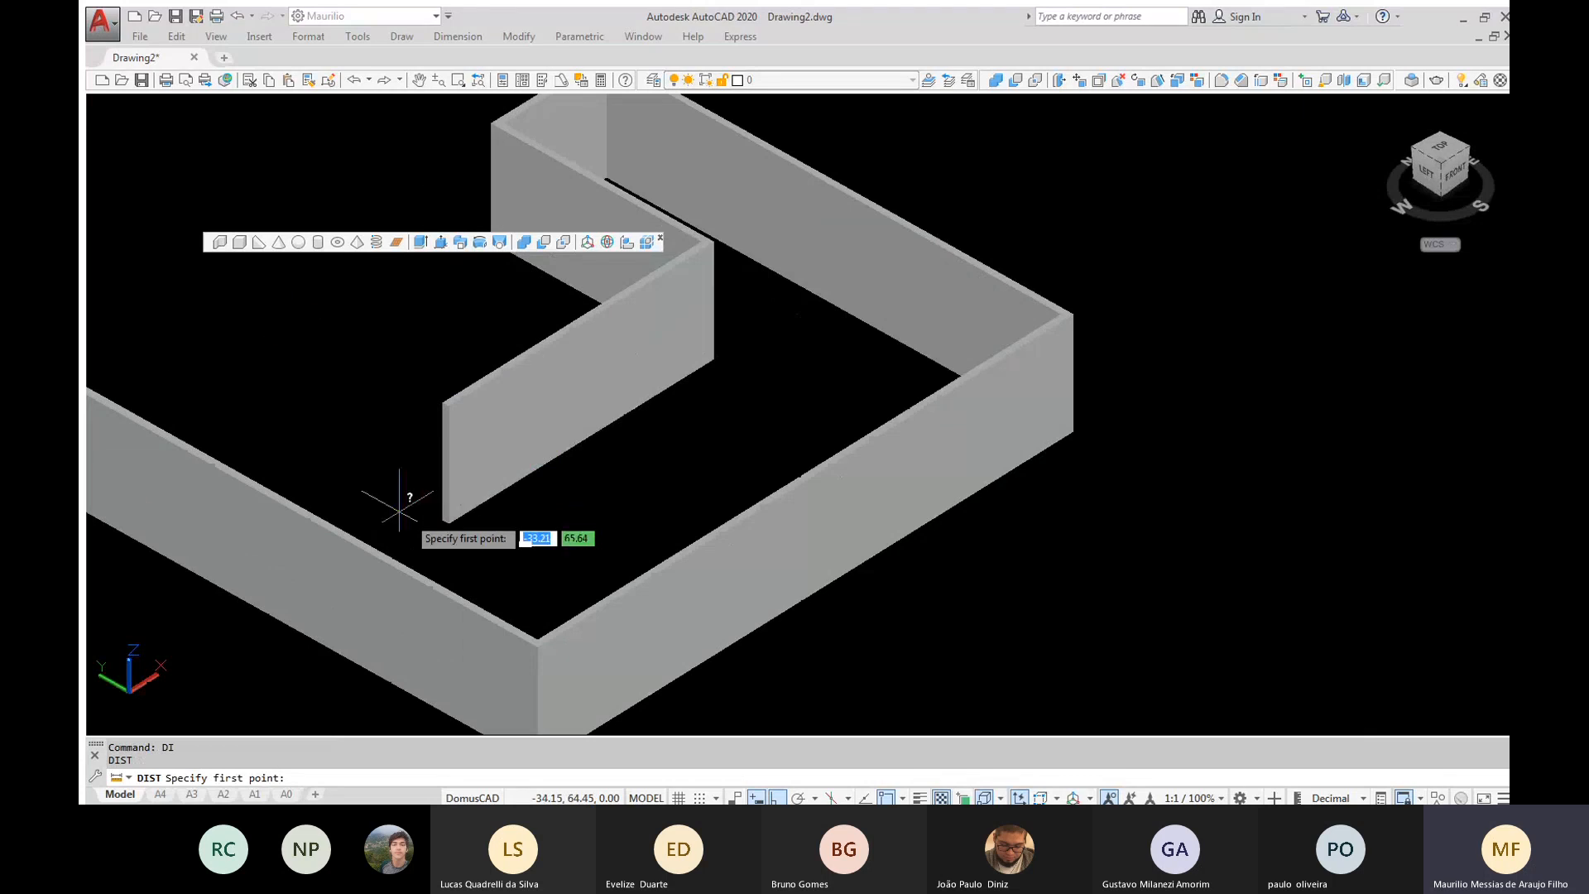
pyautogui.click(447, 521)
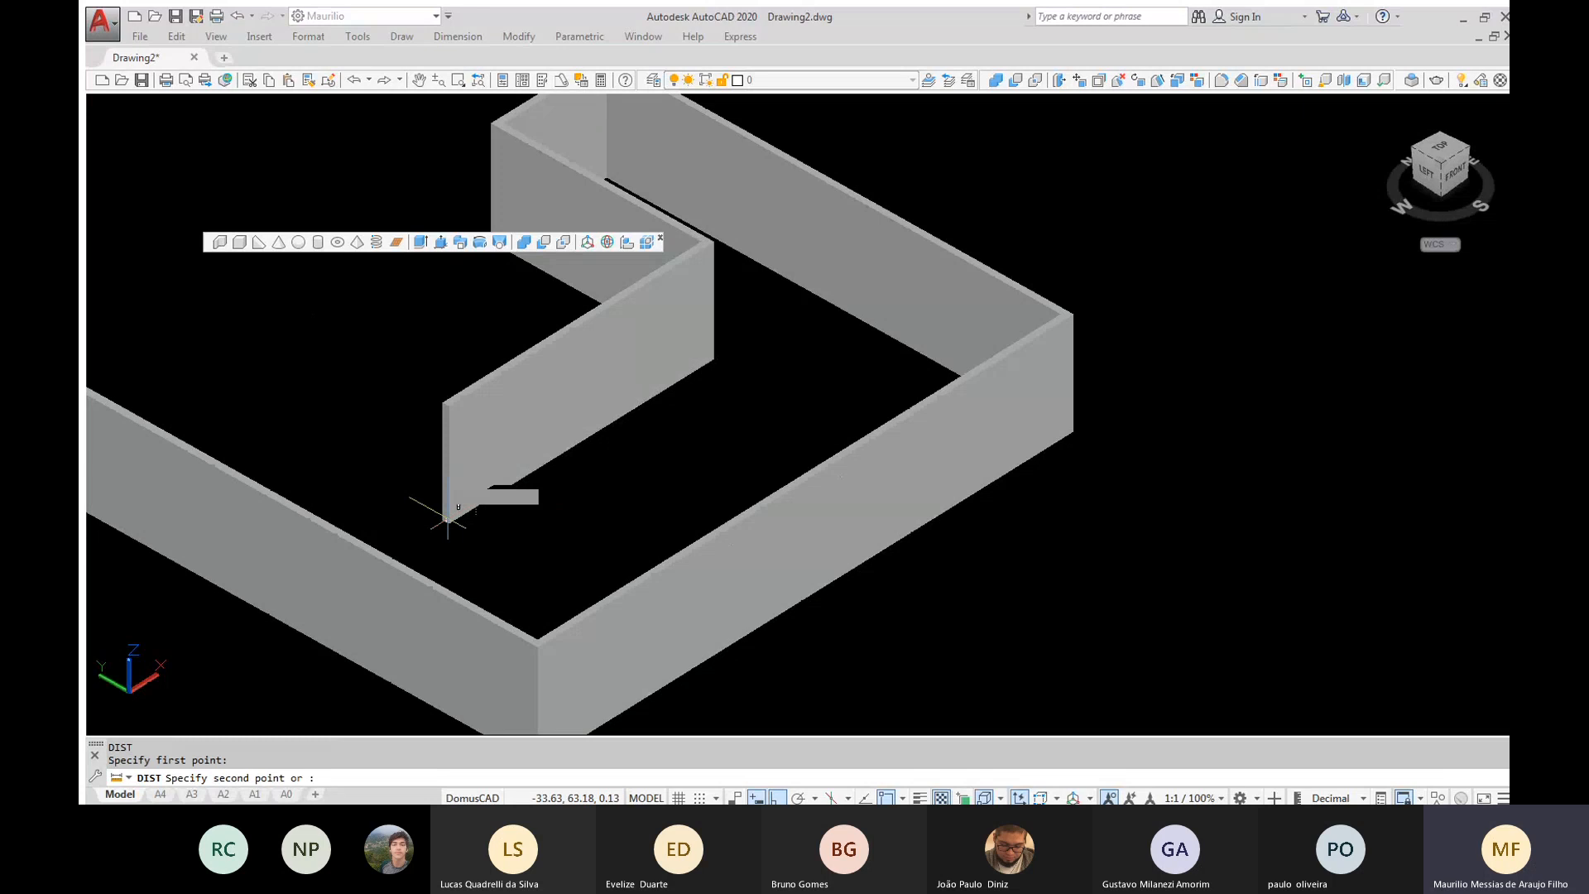
pyautogui.click(448, 404)
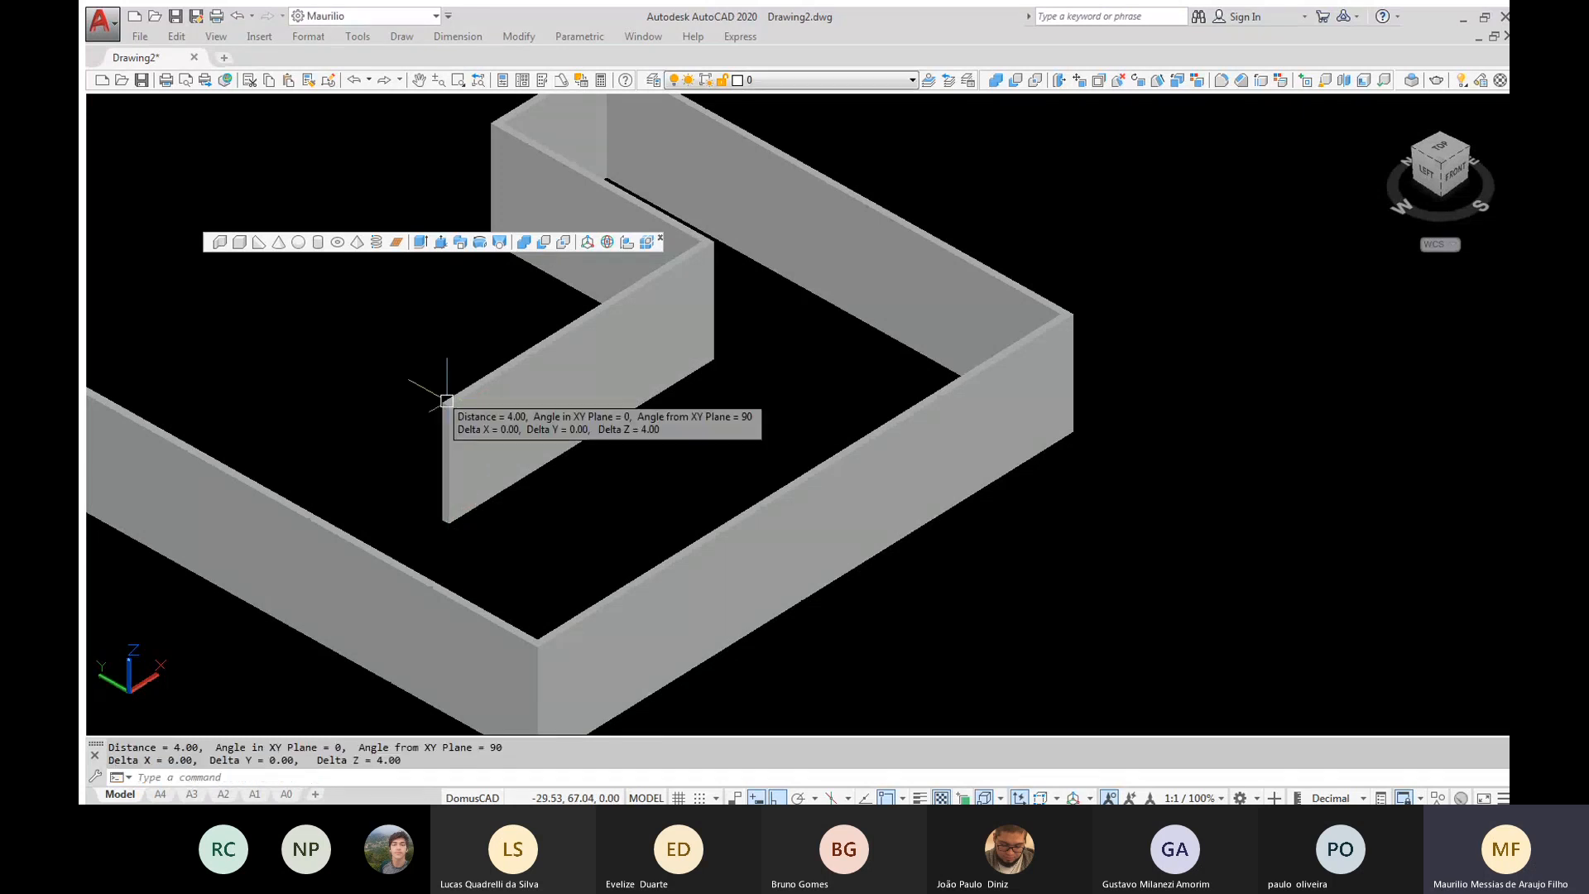
# Start another polysolid, check its height and width settings, and set its height to 2.7
pyautogui.scroll(-2, 475, 412)
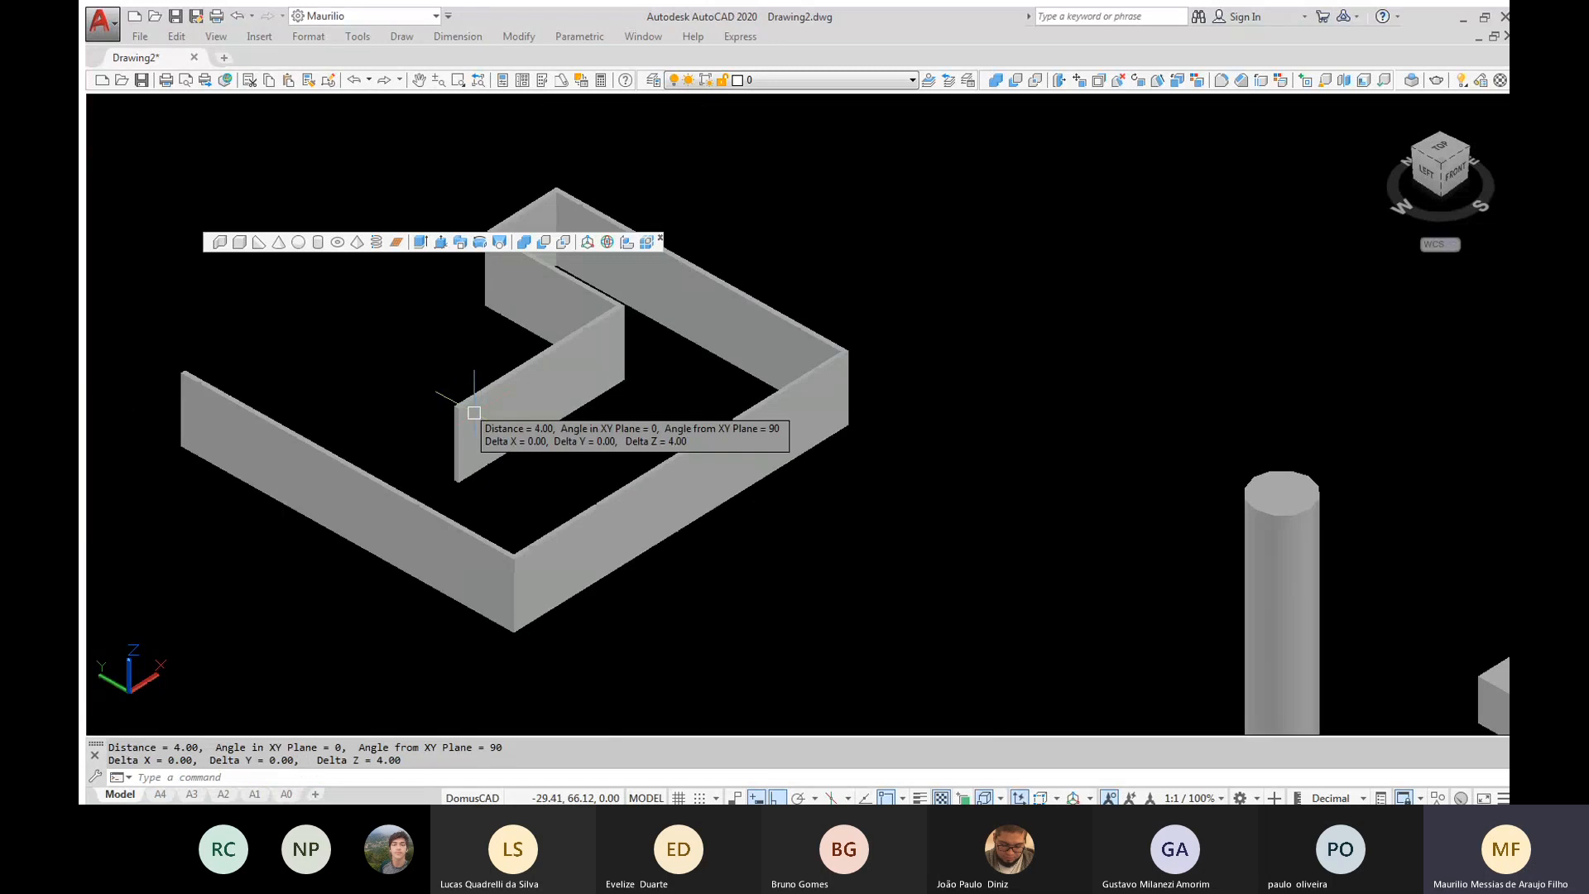
pyautogui.scroll(-1, 474, 412)
pyautogui.scroll(2, 475, 412)
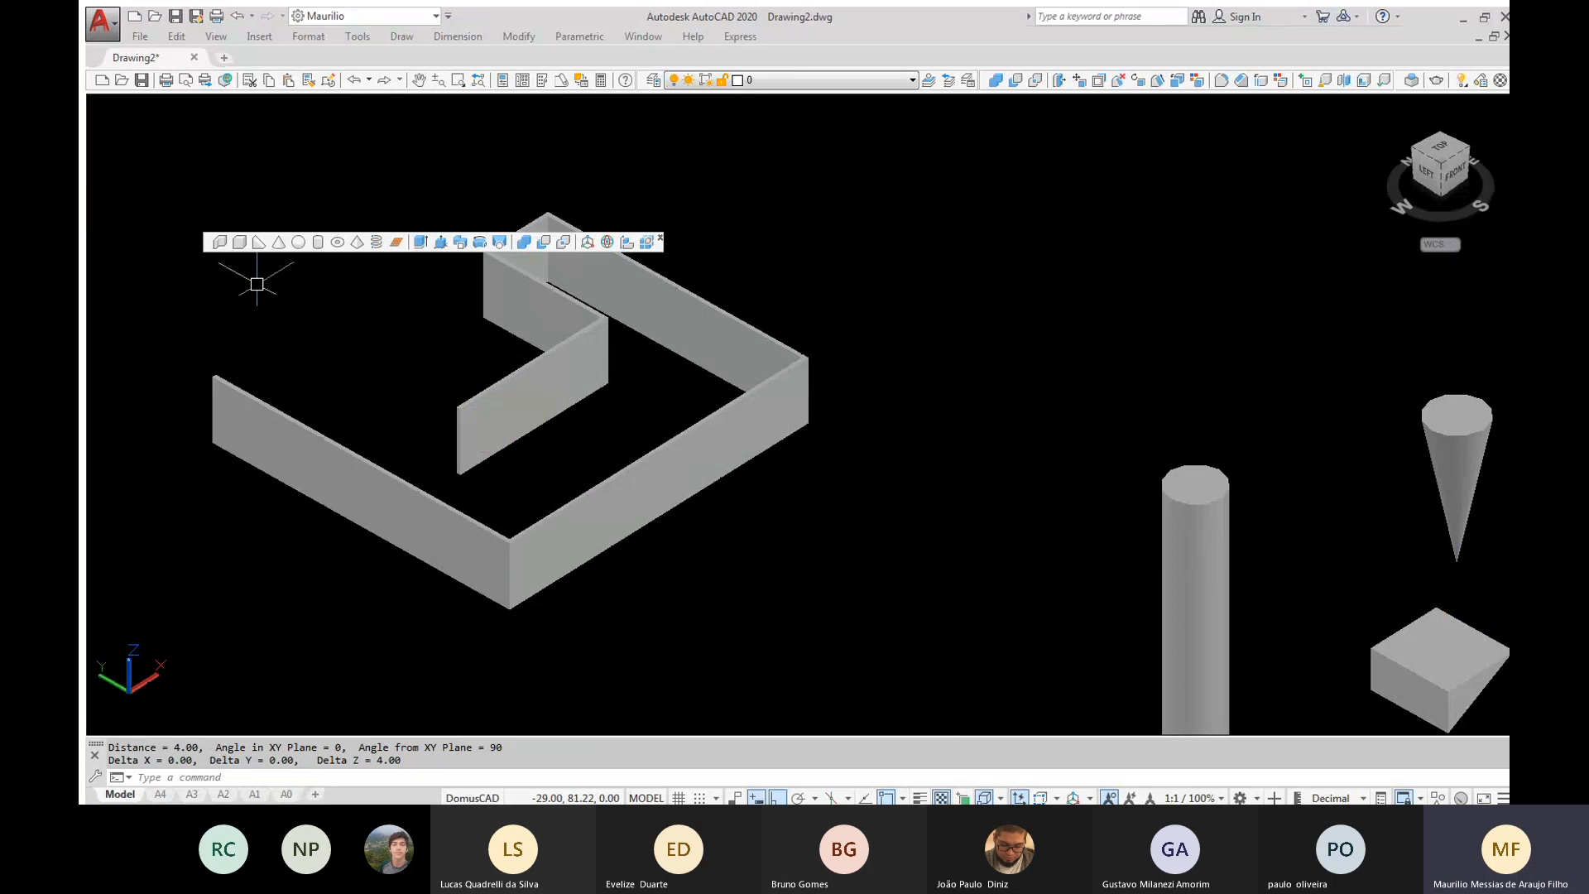
pyautogui.click(220, 242)
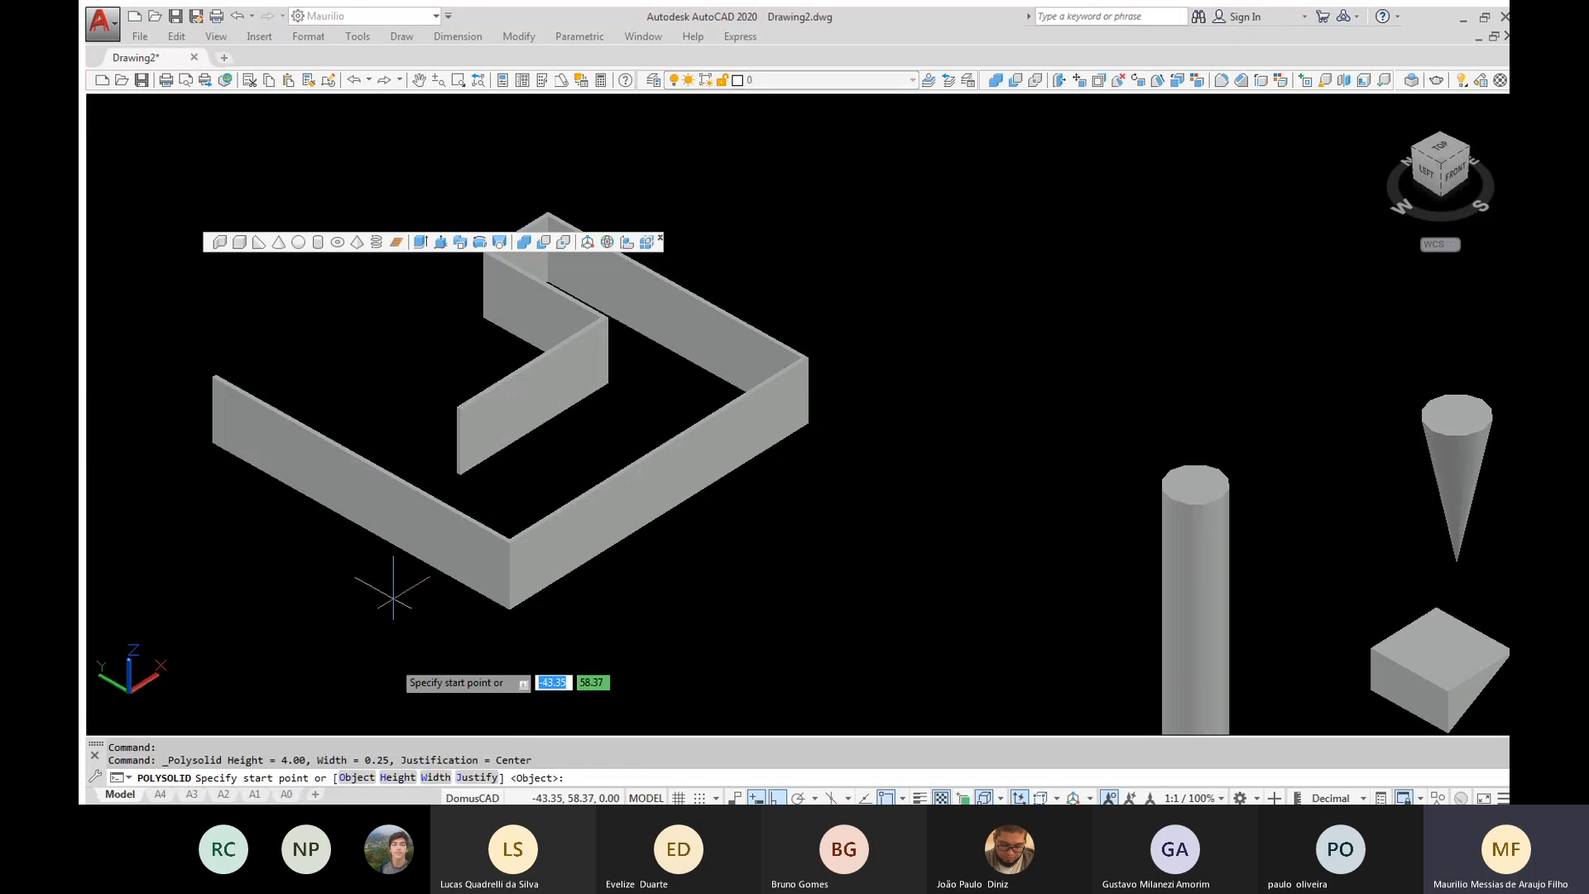
pyautogui.moveTo(222, 753); pyautogui.dragTo(289, 755)
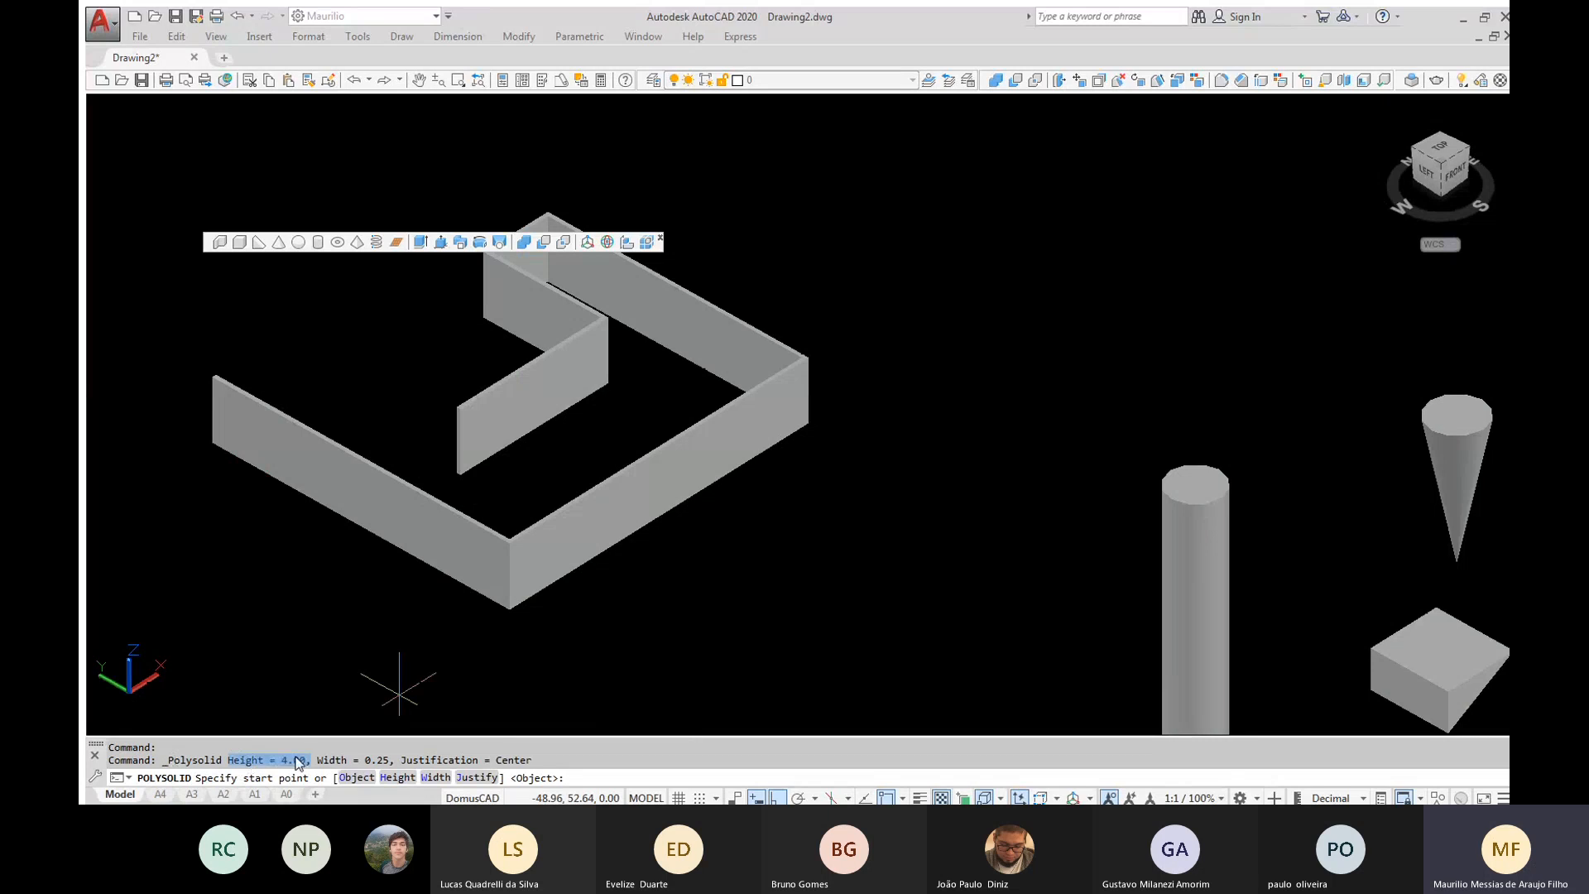
pyautogui.click(310, 757)
pyautogui.moveTo(317, 753); pyautogui.dragTo(381, 756)
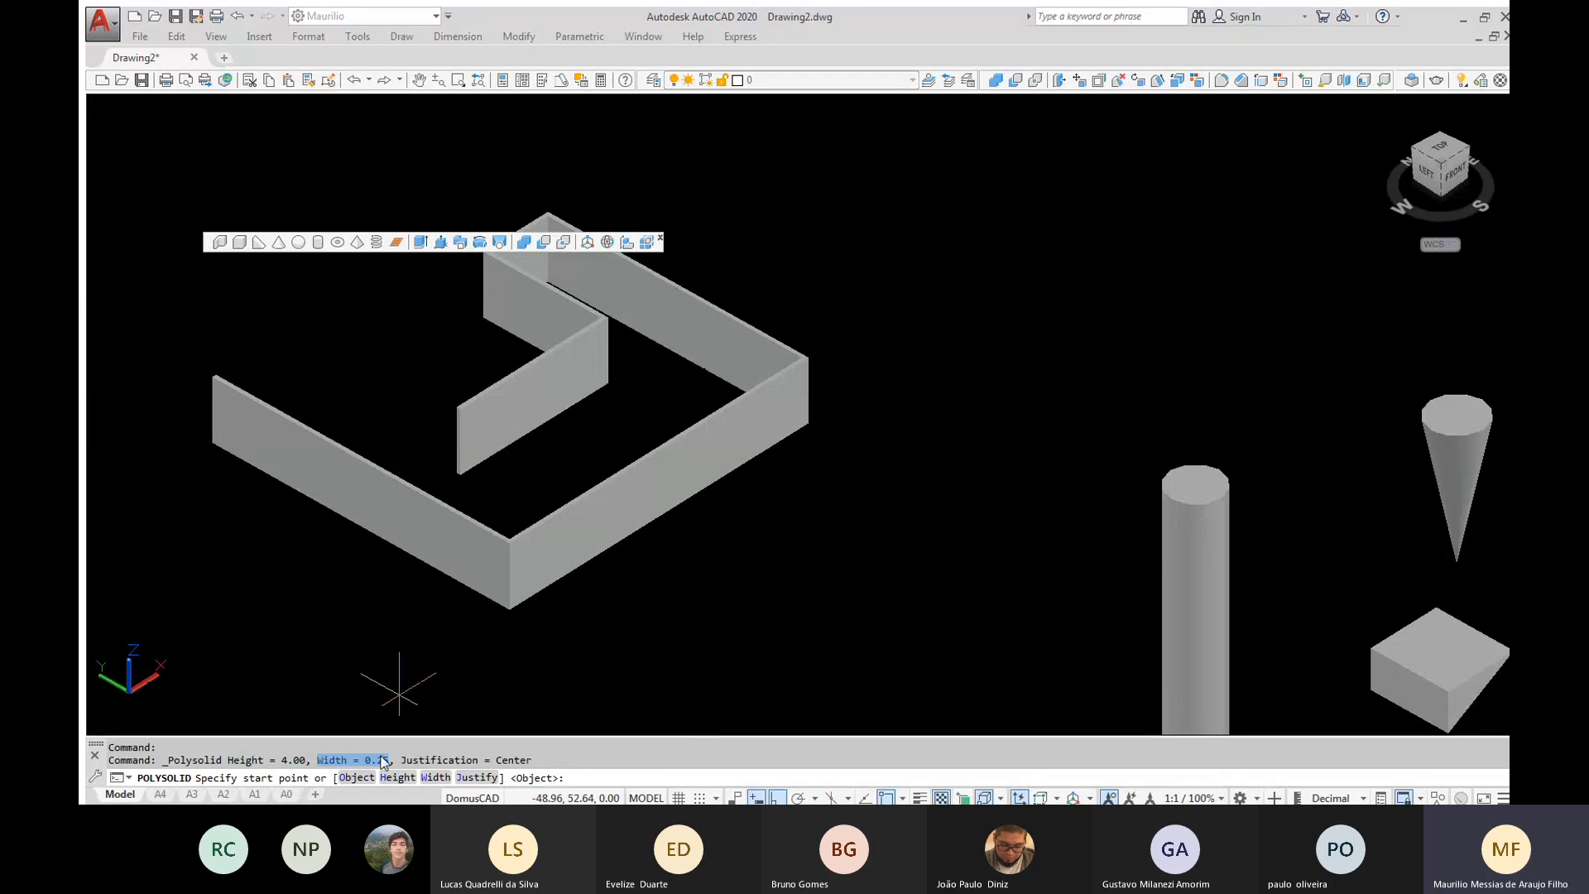
pyautogui.click(563, 747)
pyautogui.click(394, 777)
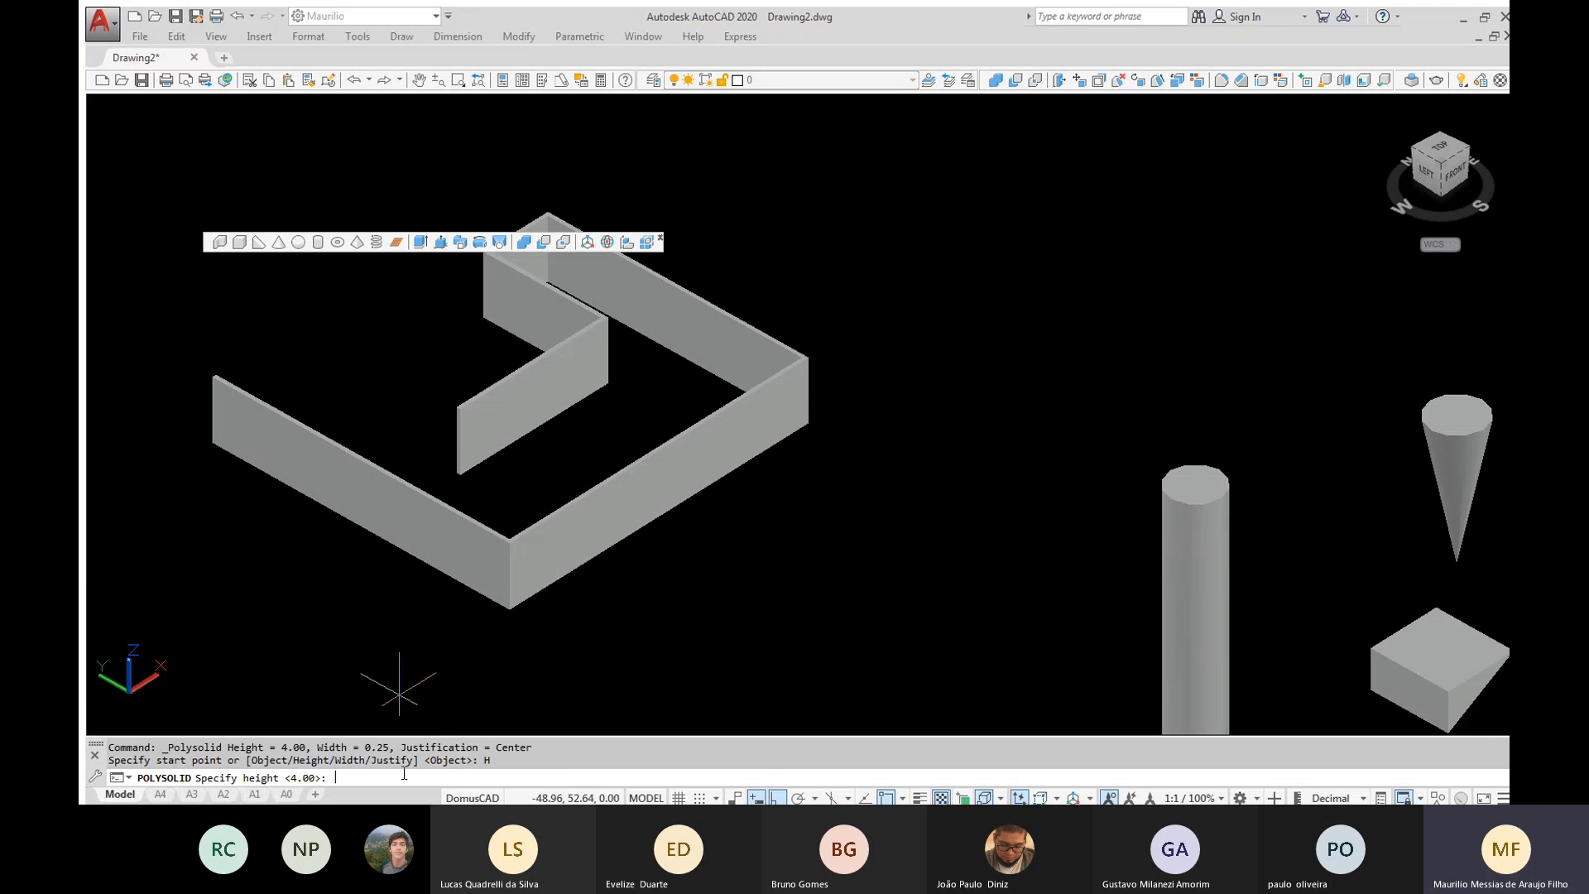
pyautogui.write('2.7')
pyautogui.press('Return')
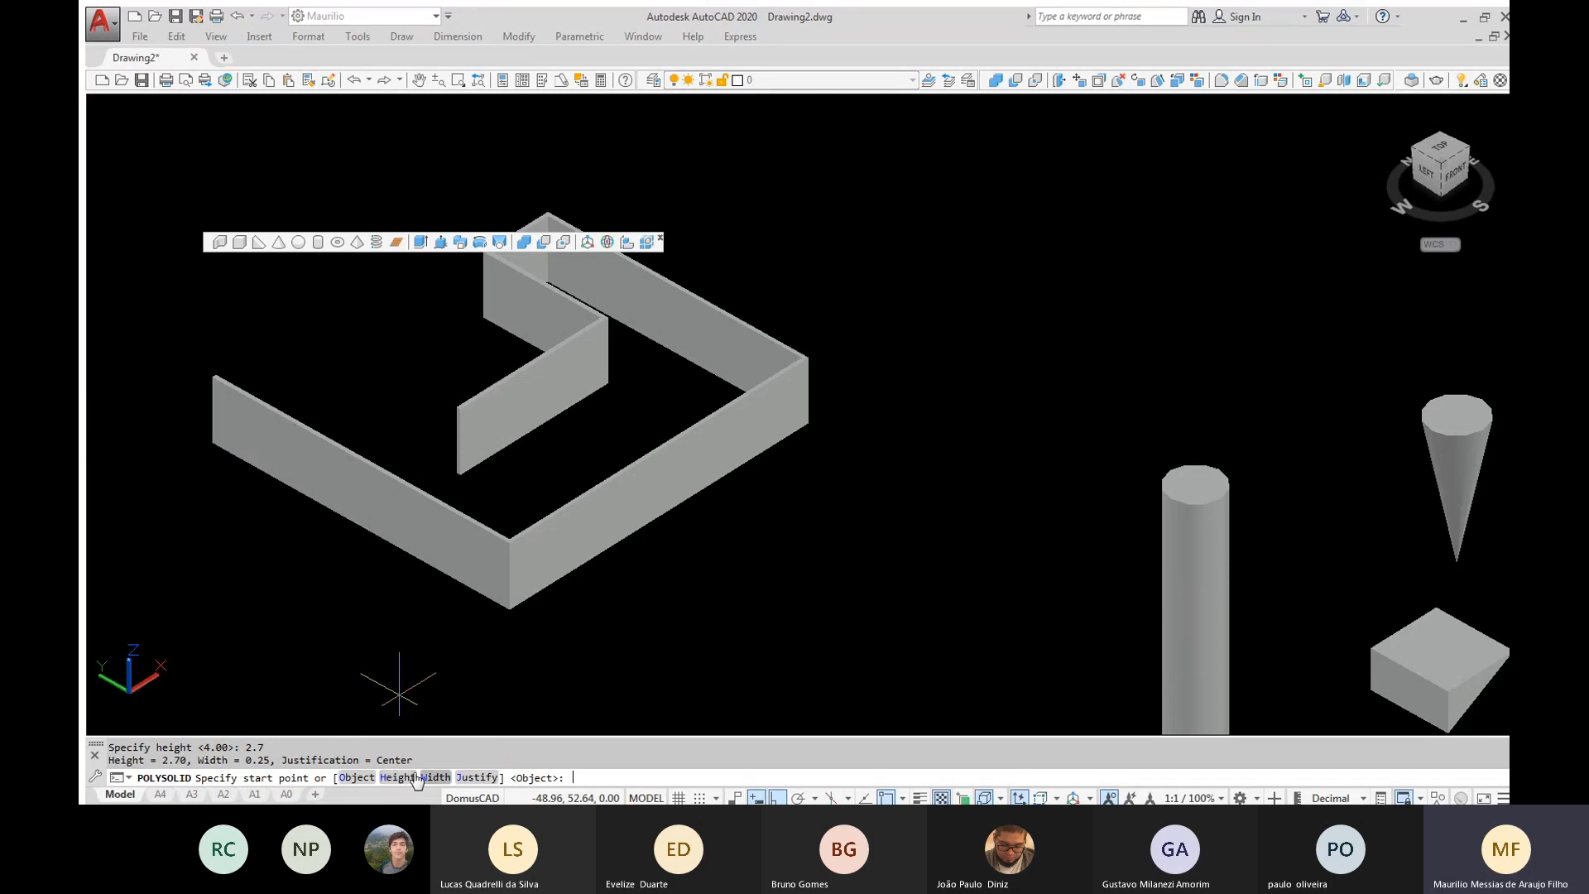
# Set the polysolid width to 0.15 and draw a four-segment, right-angled wall beside the first one, making its first segment about 8 units long
pyautogui.click(424, 778)
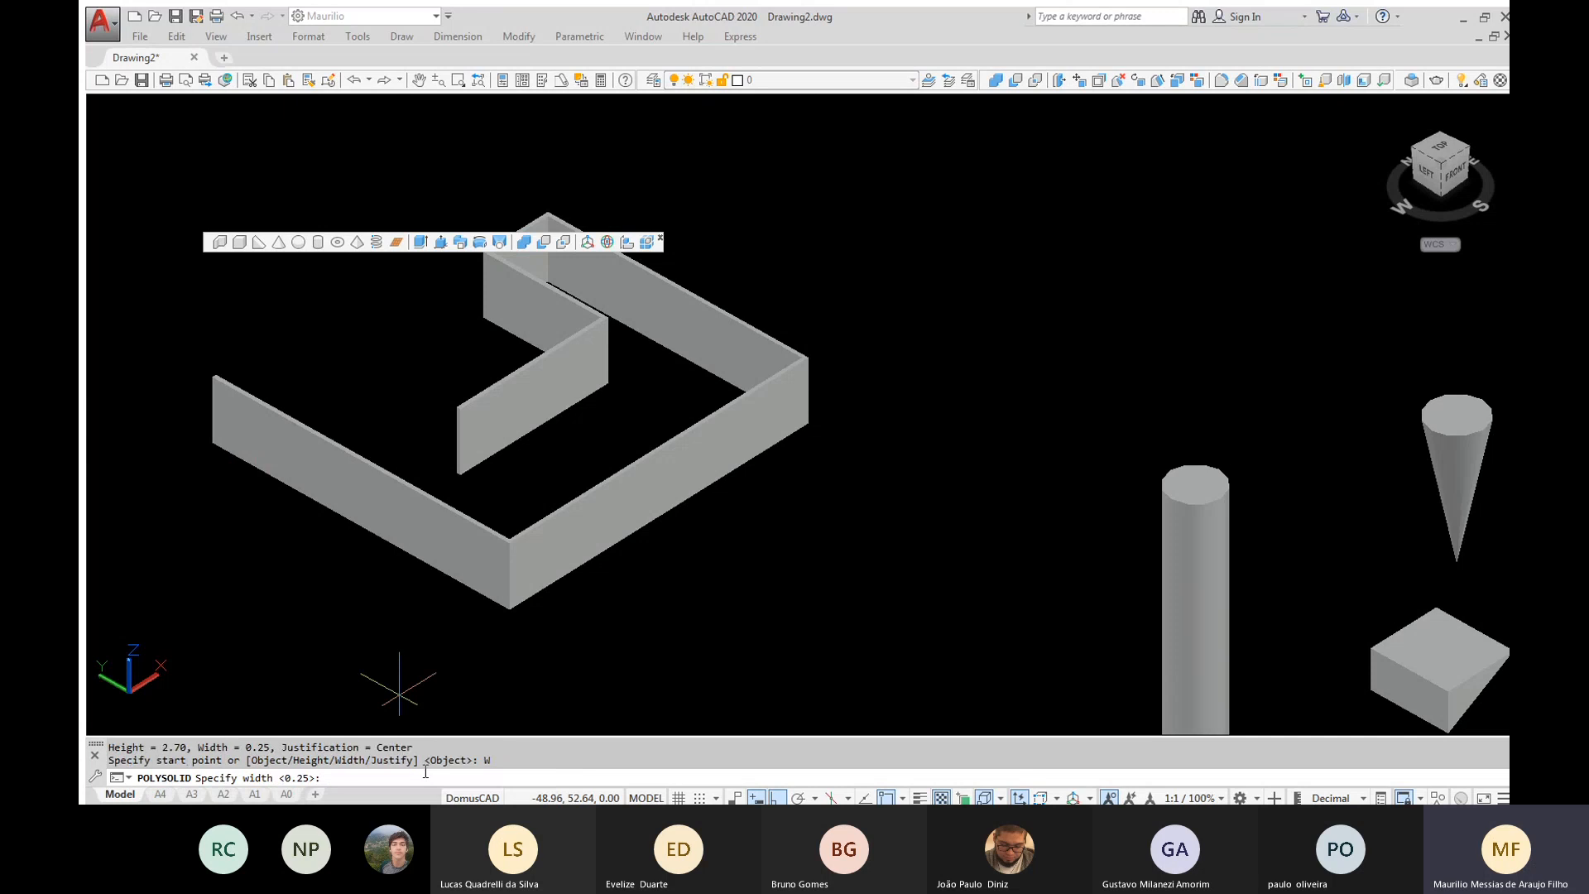
pyautogui.write('0.15')
pyautogui.press('Return')
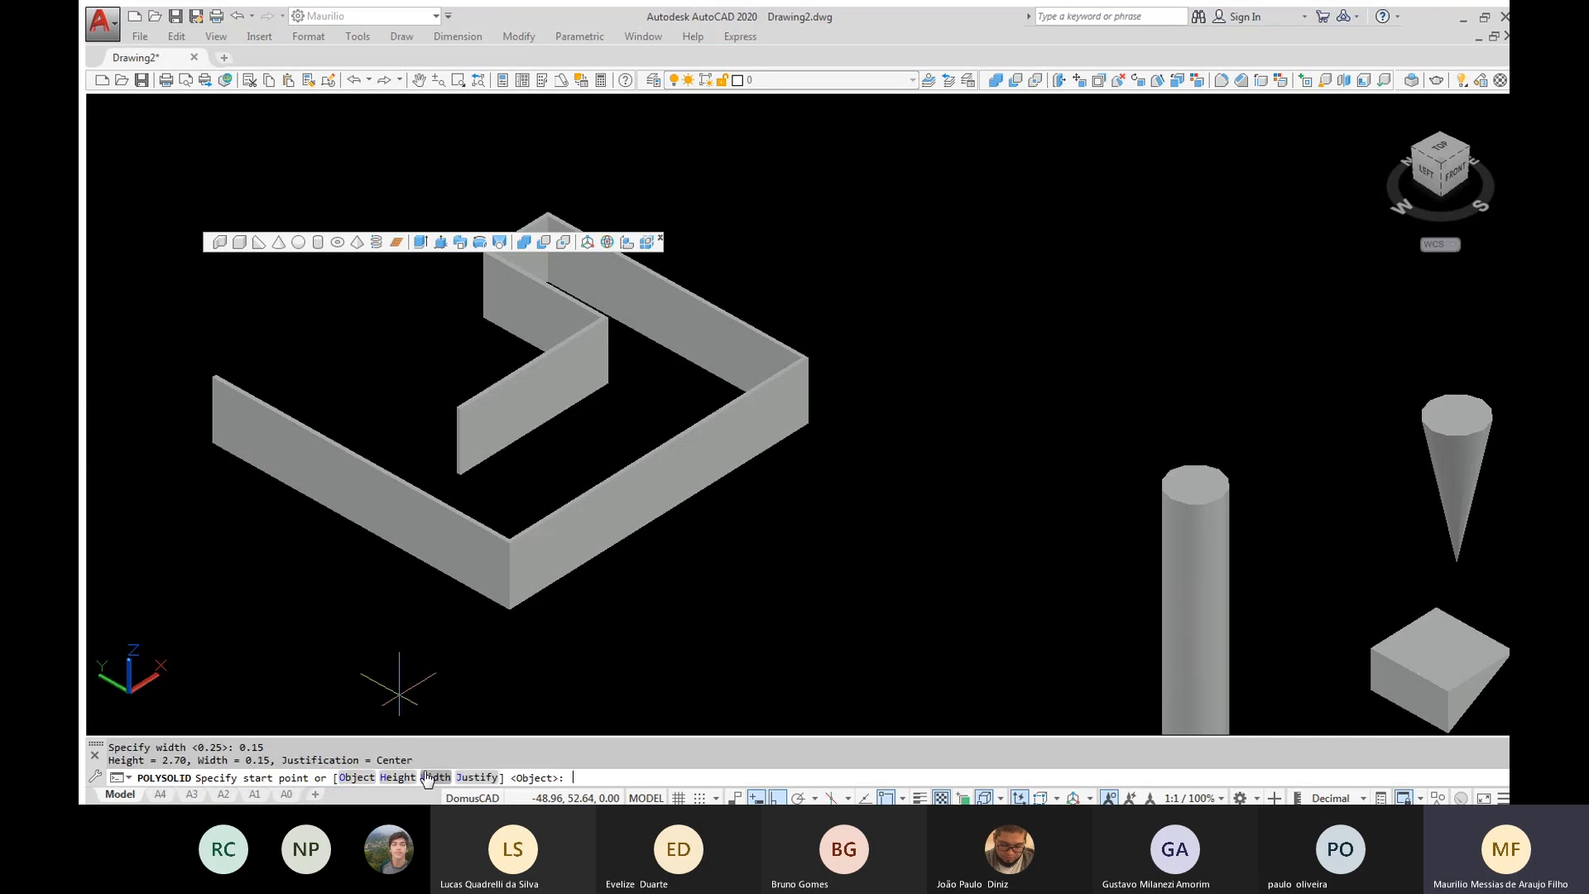
pyautogui.click(820, 521)
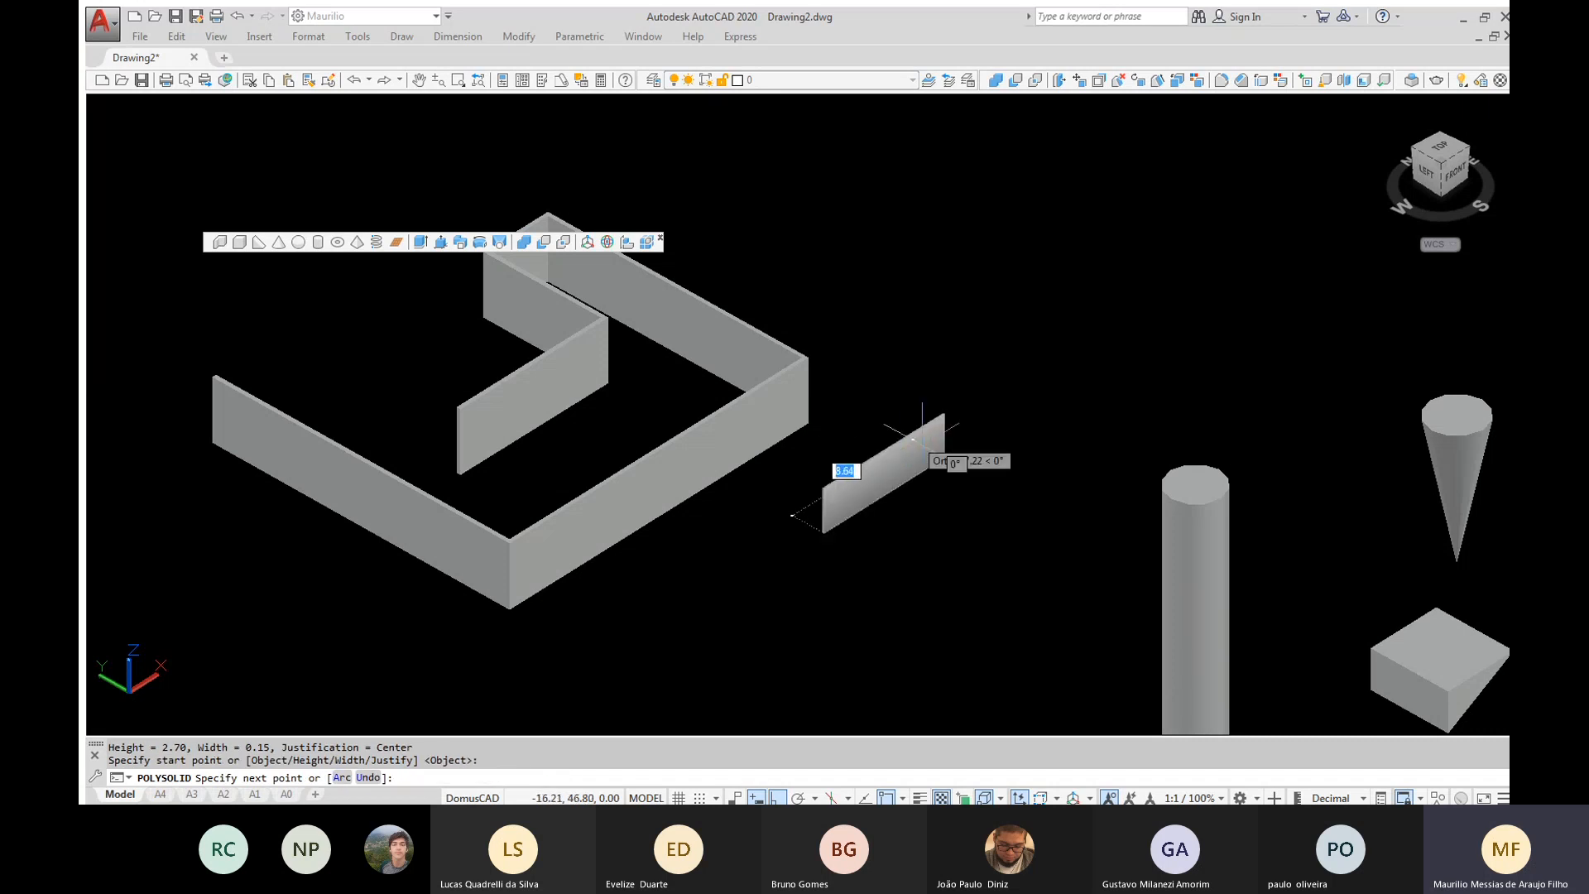
pyautogui.click(917, 436)
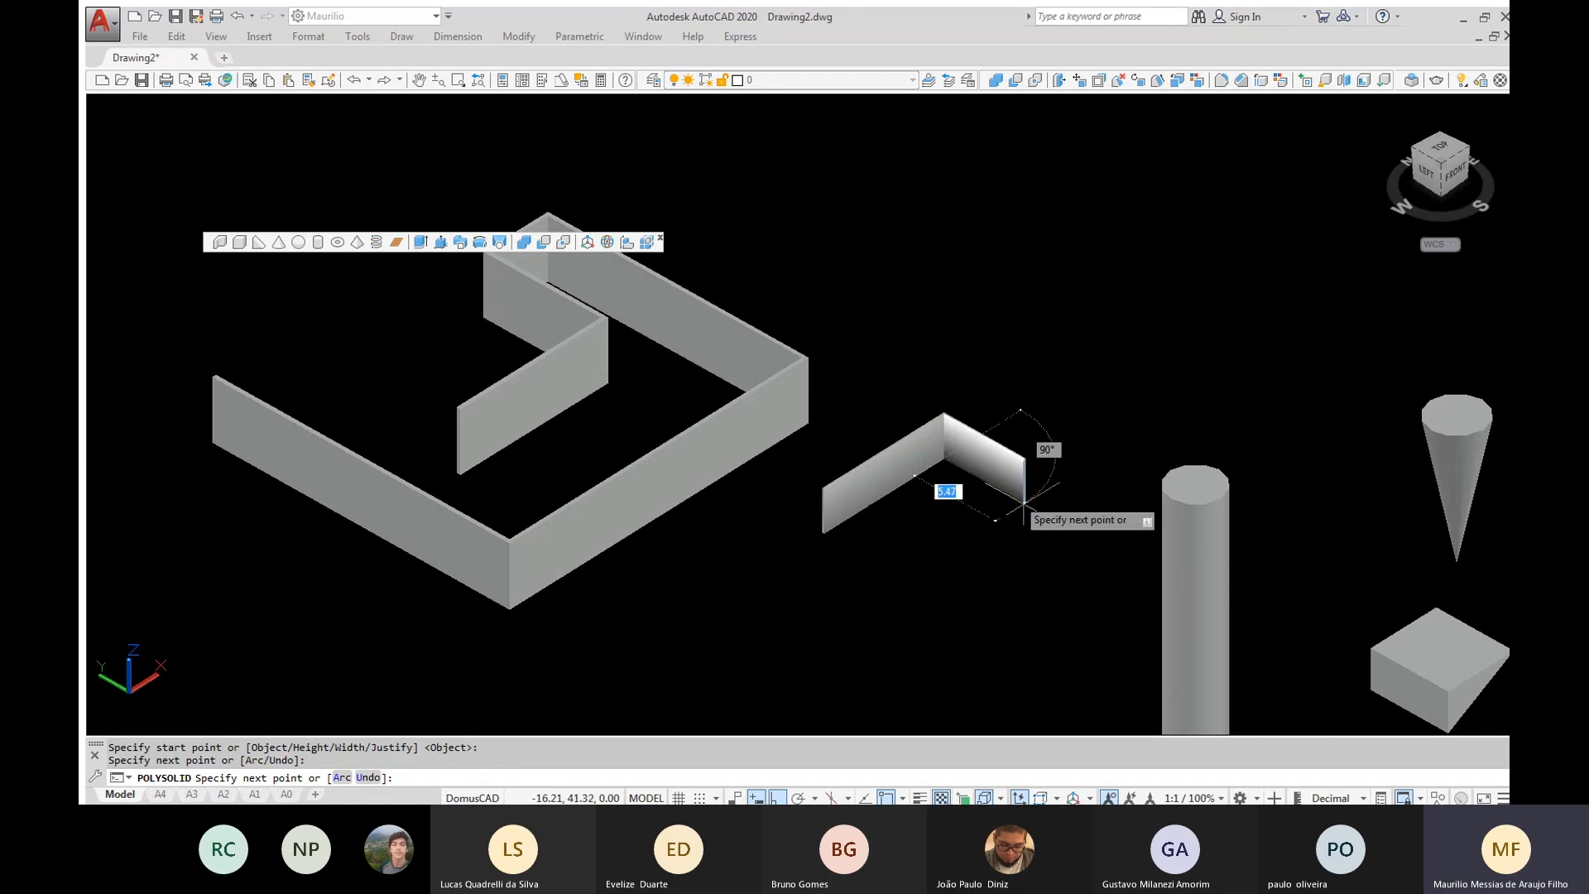
pyautogui.click(1033, 503)
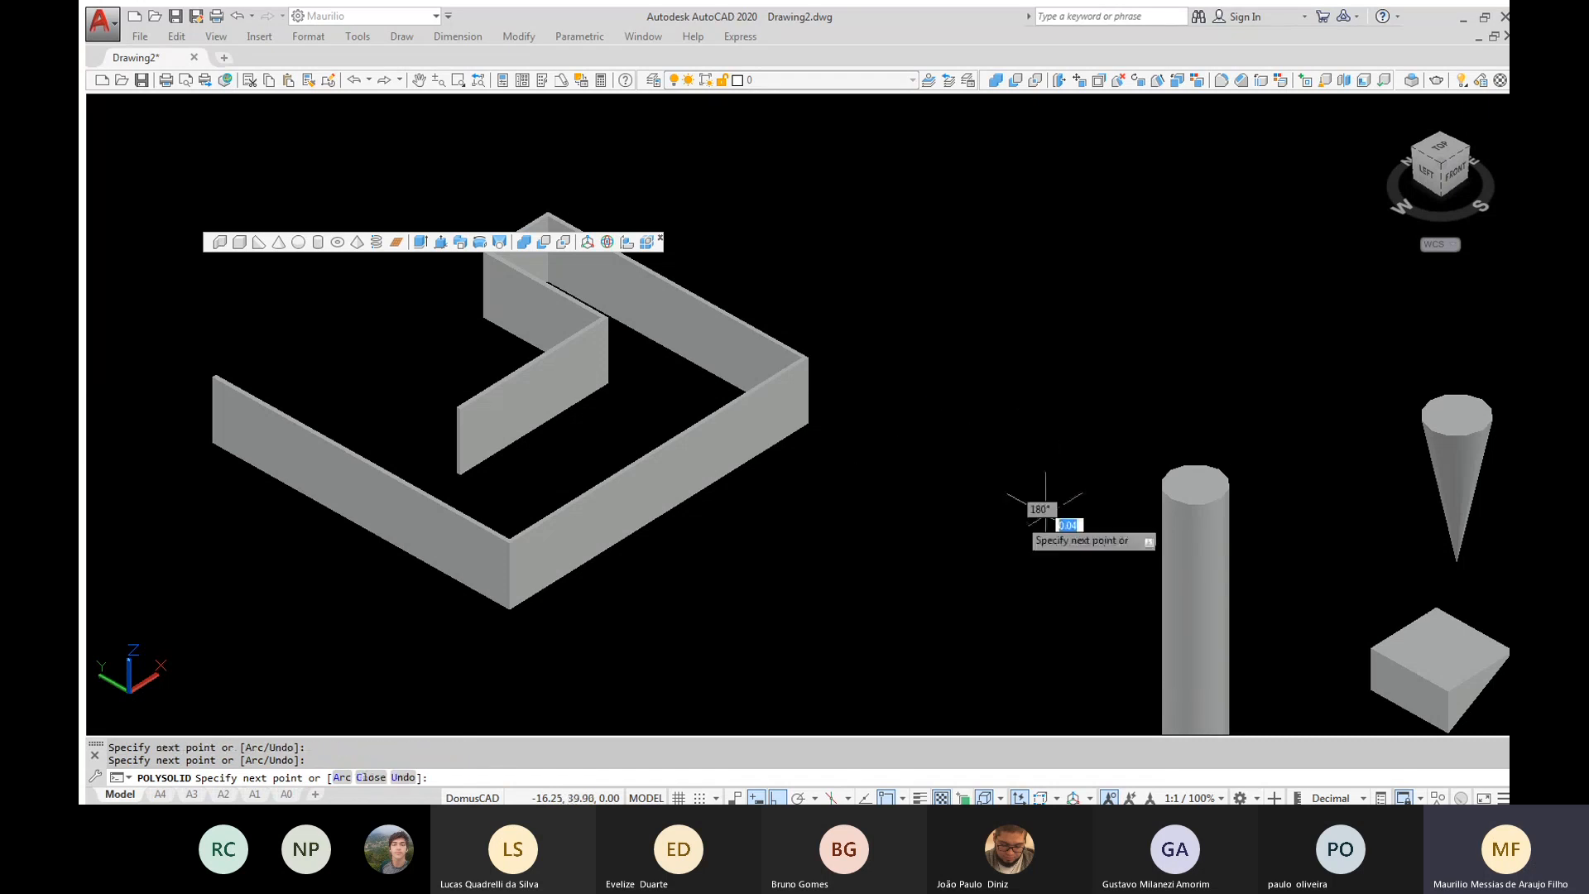
pyautogui.click(970, 563)
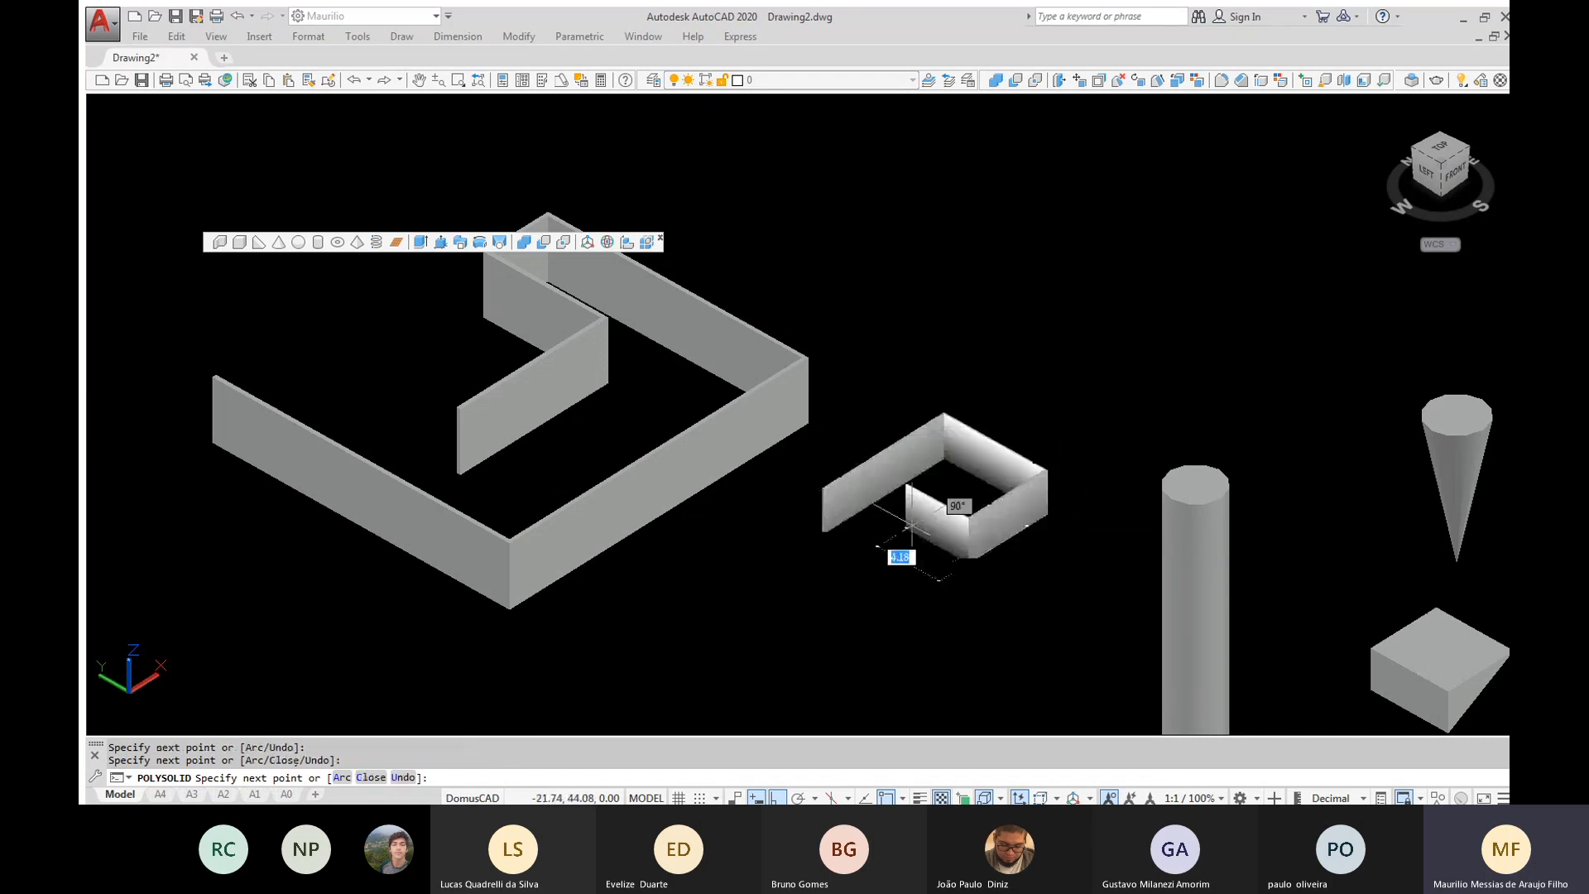
pyautogui.click(896, 519)
pyautogui.press('Return')
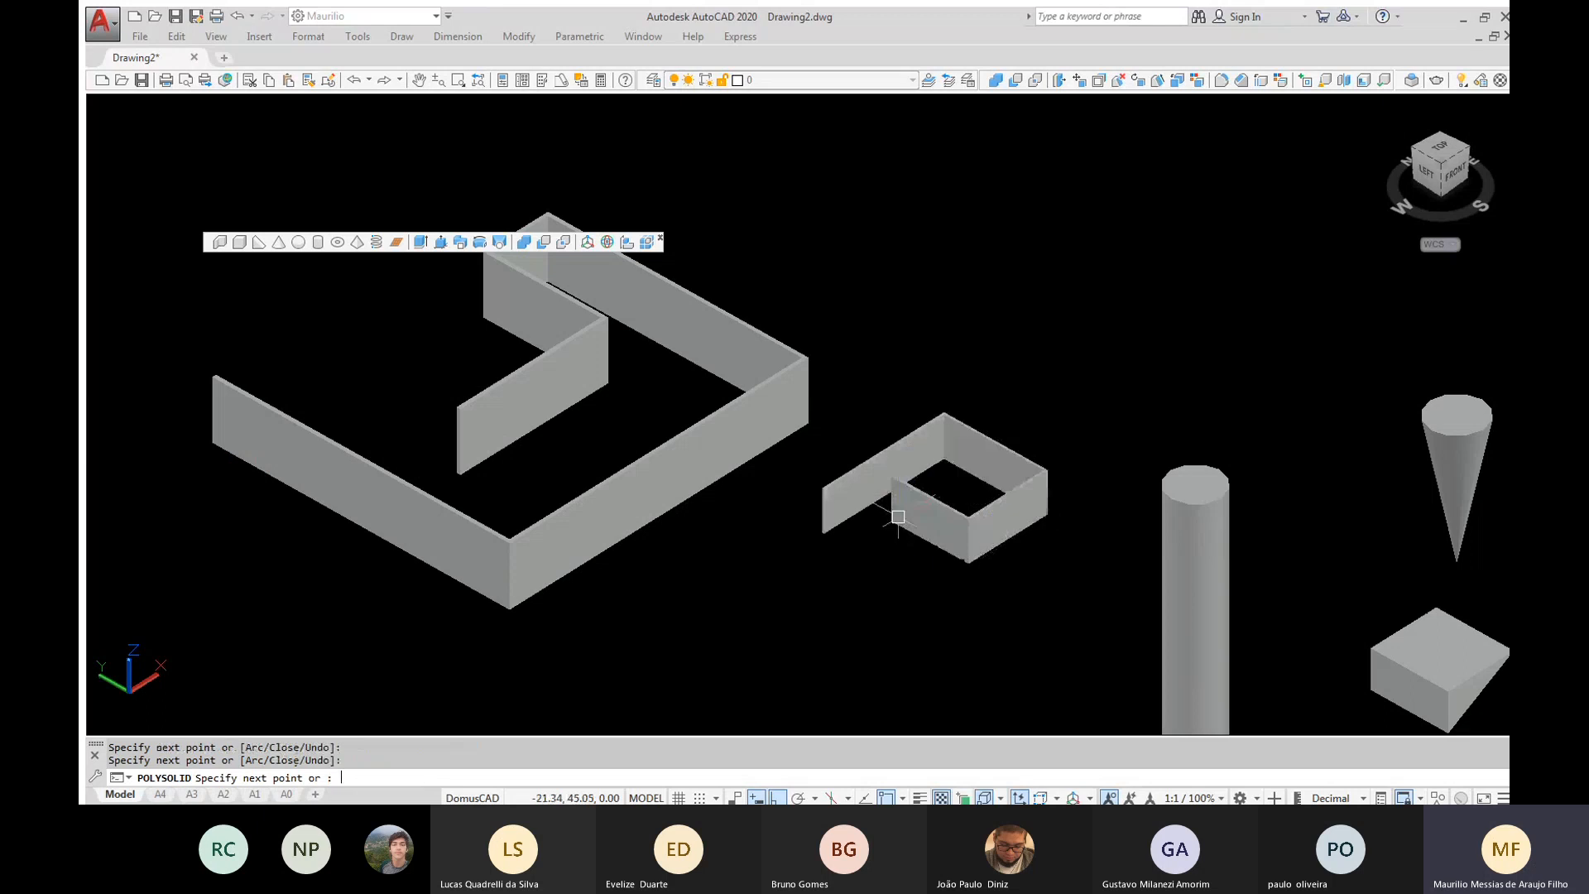
# Examine the thinner wall's thickness and corners up close, and return to a view of both walls and the other solids
pyautogui.scroll(5, 898, 518)
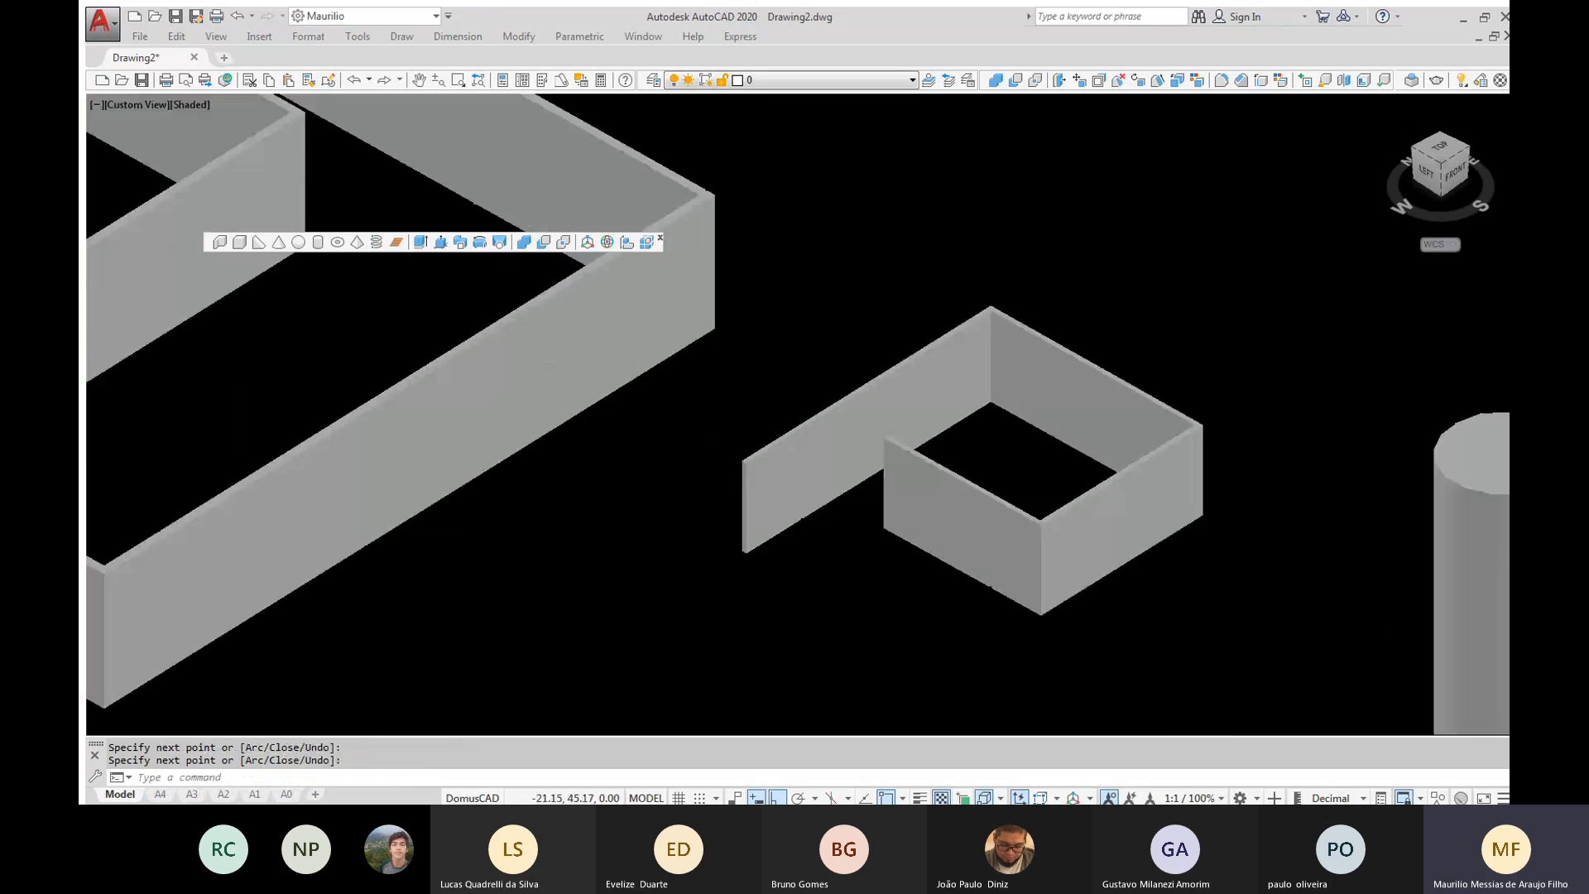
pyautogui.scroll(-2, 637, 468)
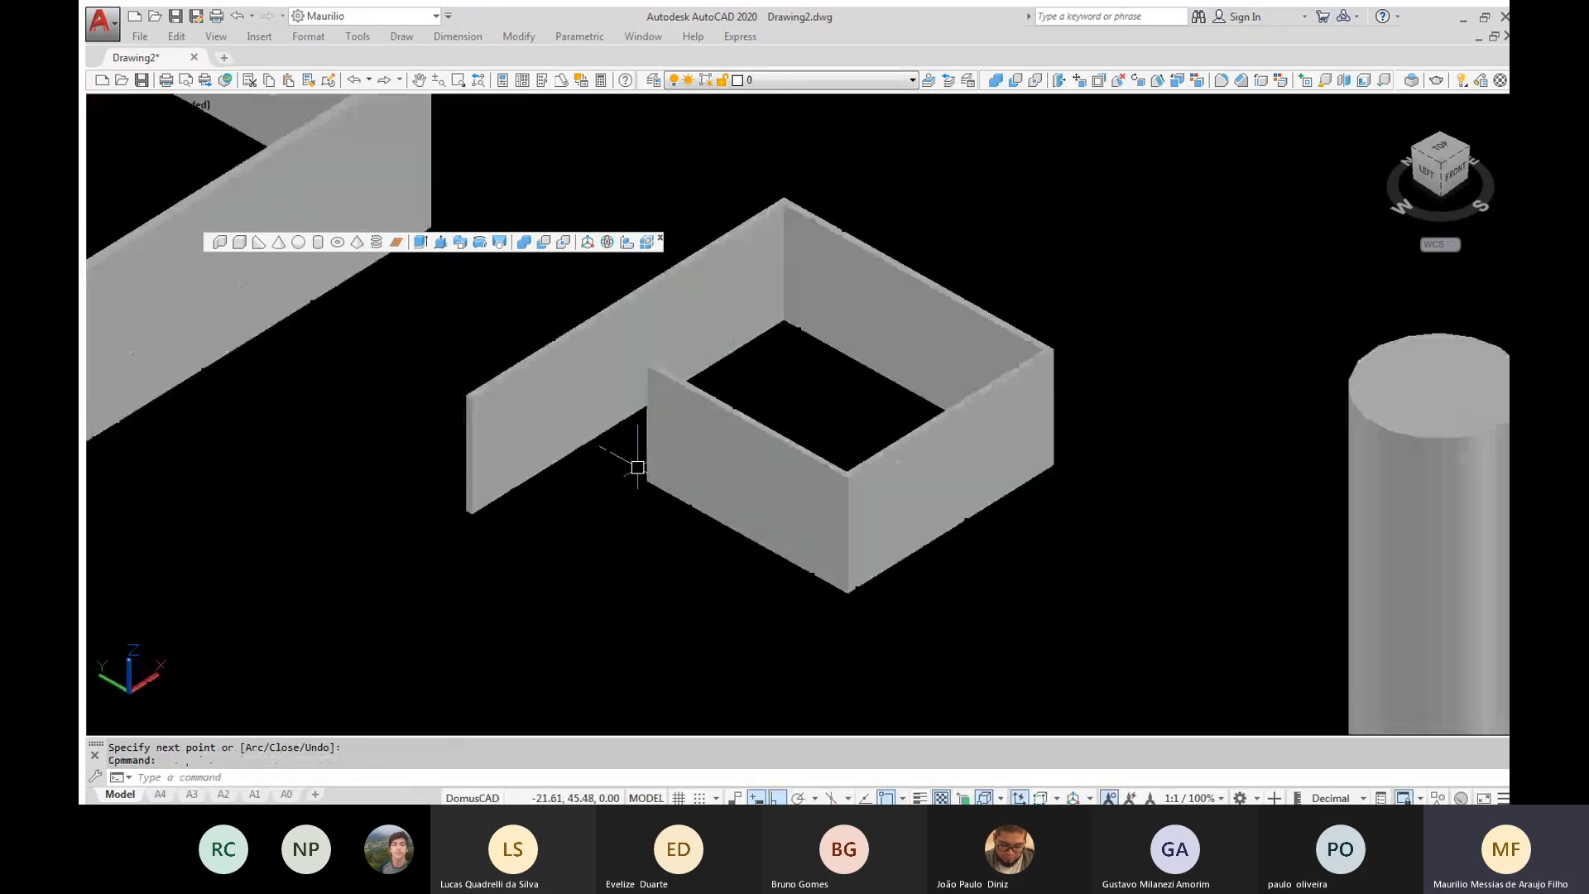
pyautogui.scroll(2, 637, 468)
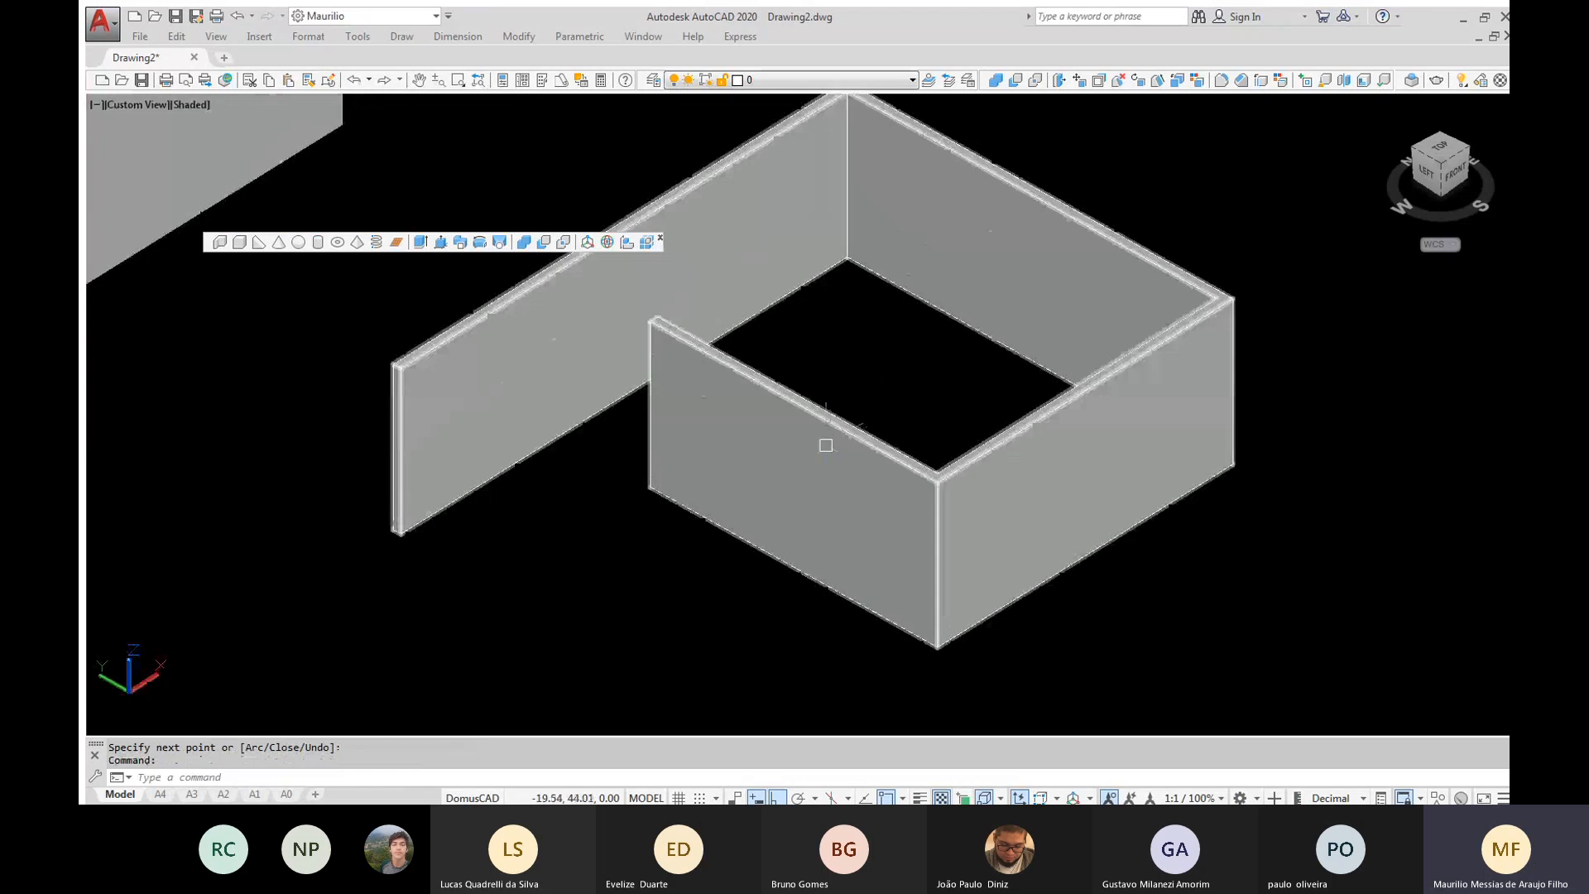
pyautogui.scroll(-2, 828, 414)
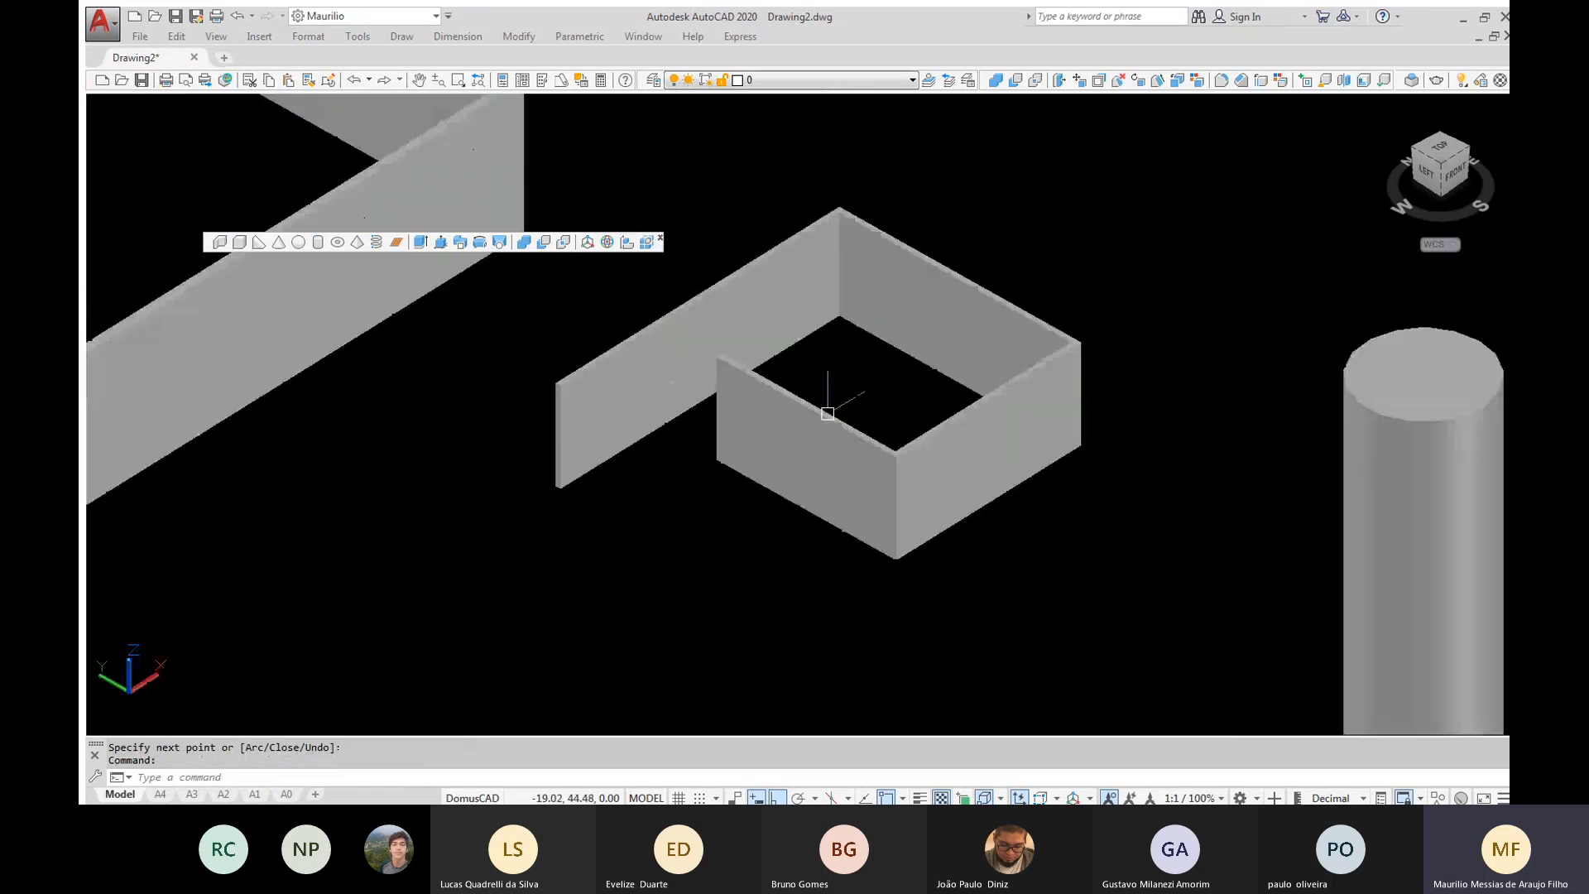
pyautogui.scroll(-3, 828, 412)
pyautogui.scroll(2, 827, 412)
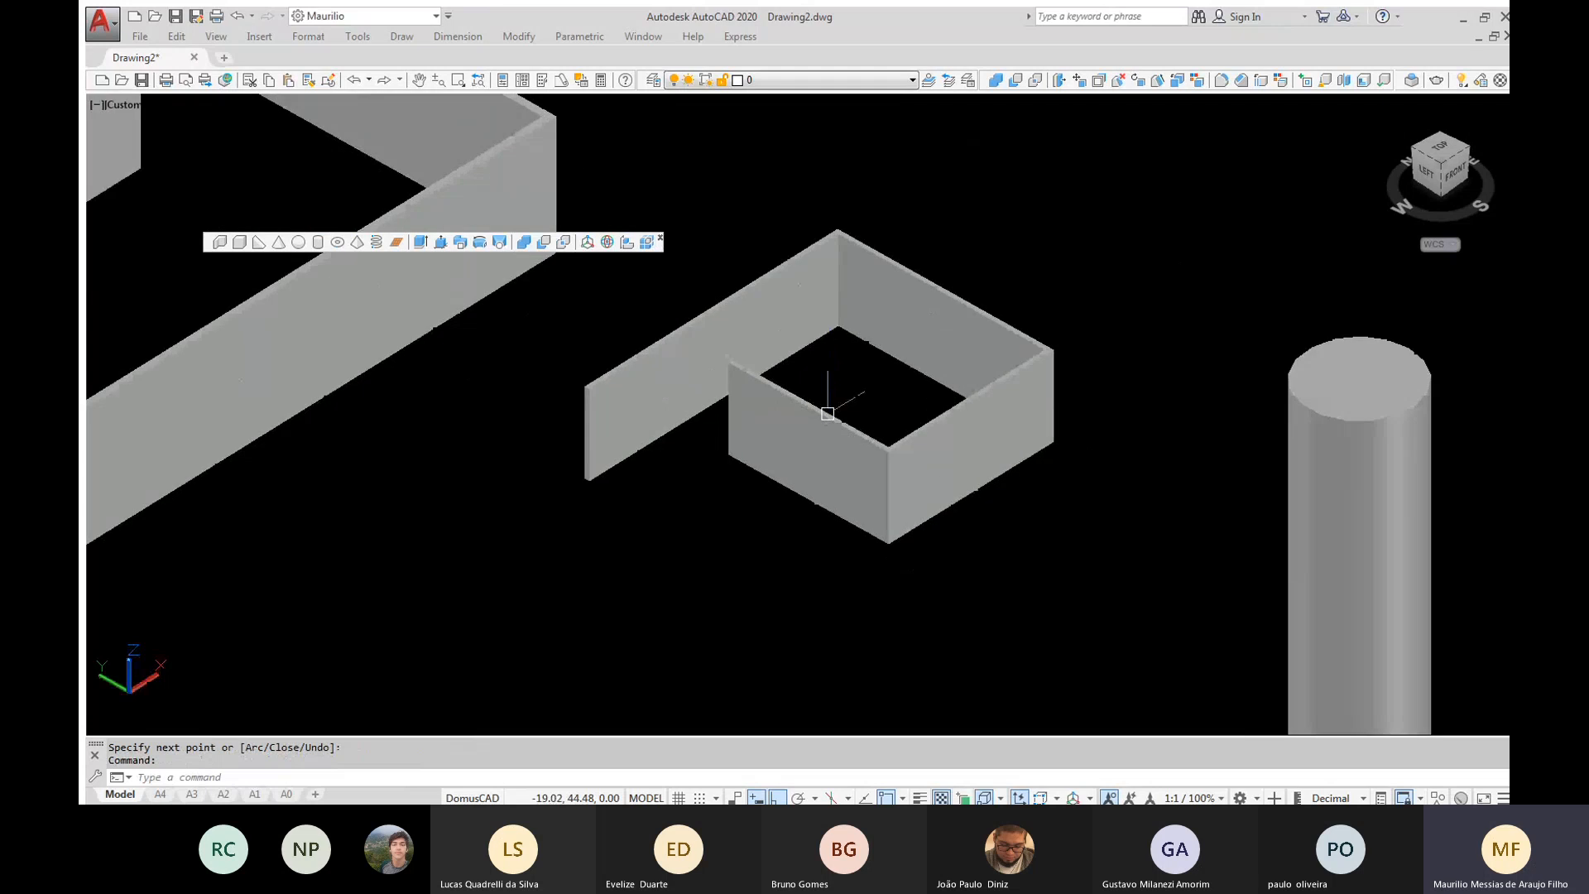
pyautogui.scroll(-5, 827, 413)
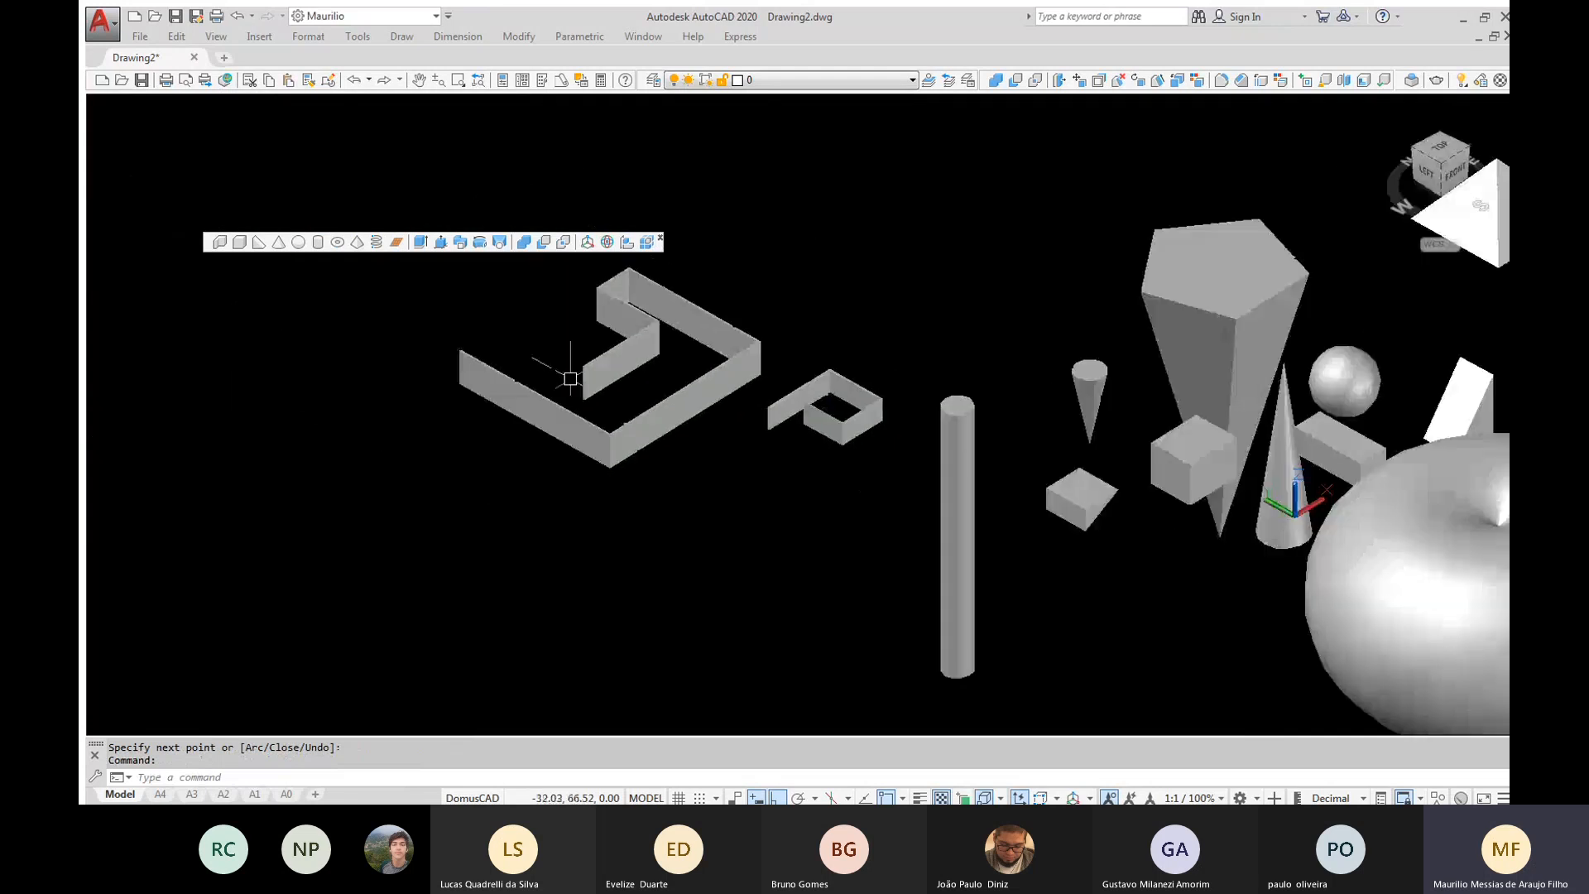
pyautogui.click(156, 202)
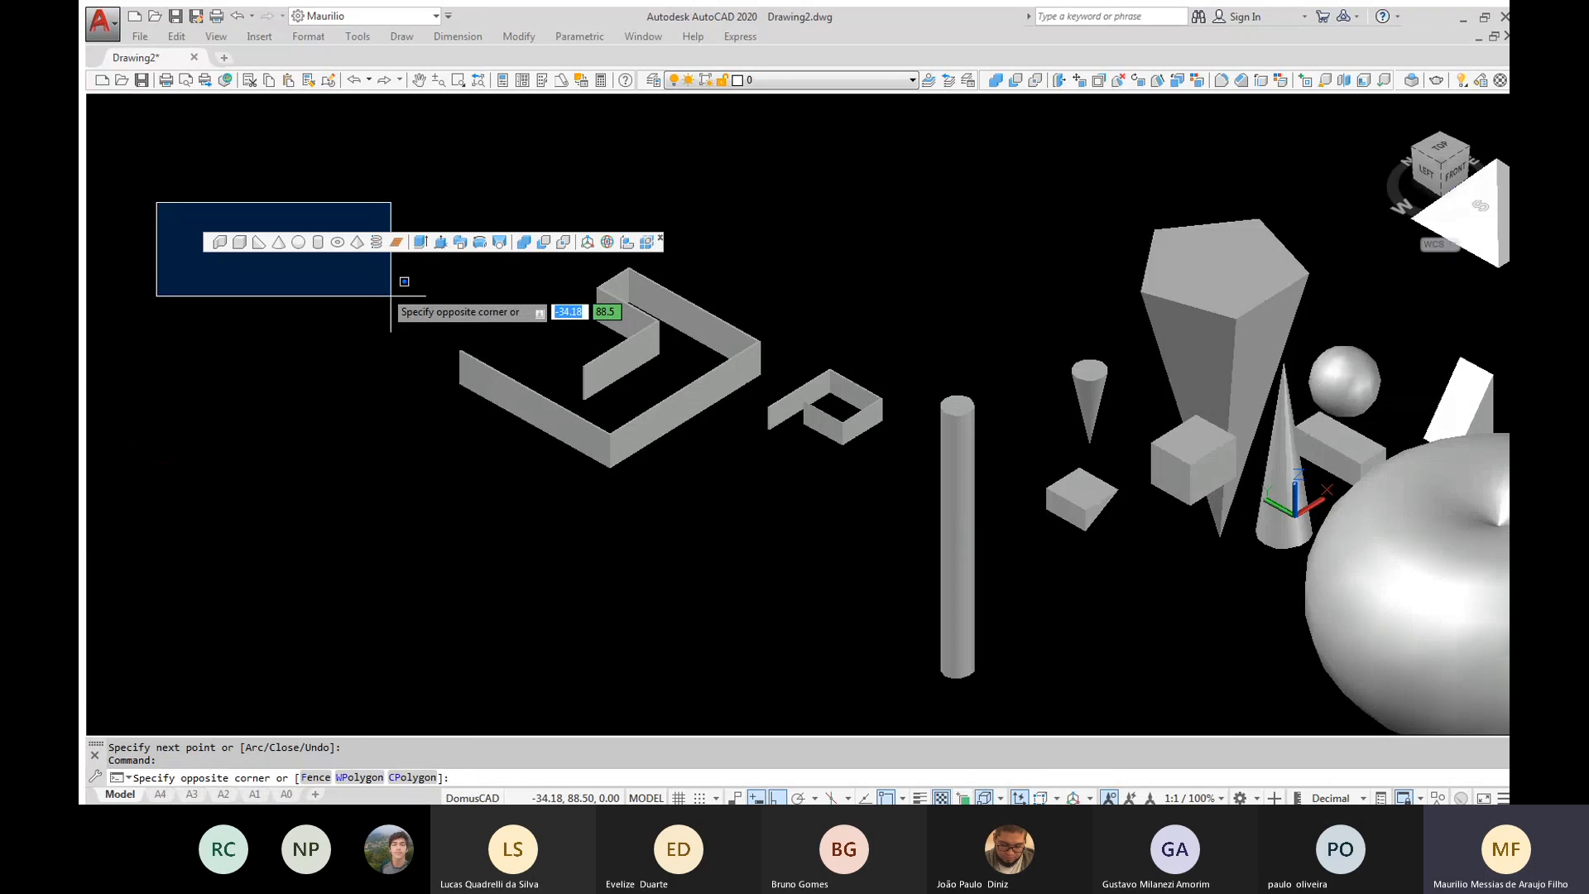
pyautogui.press('Escape')
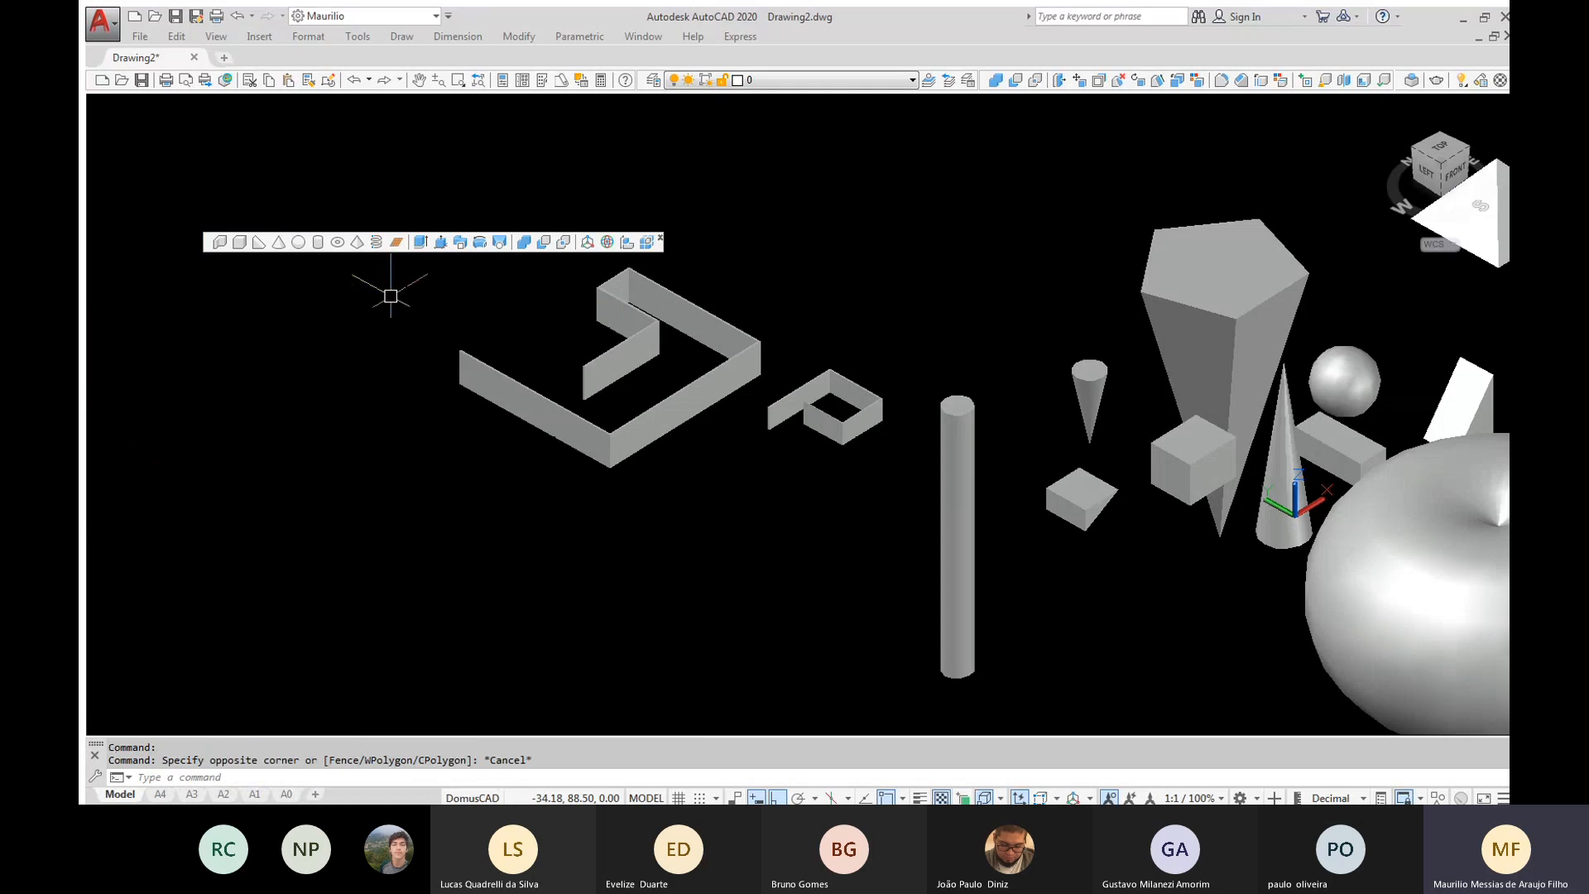
pyautogui.press('Escape')
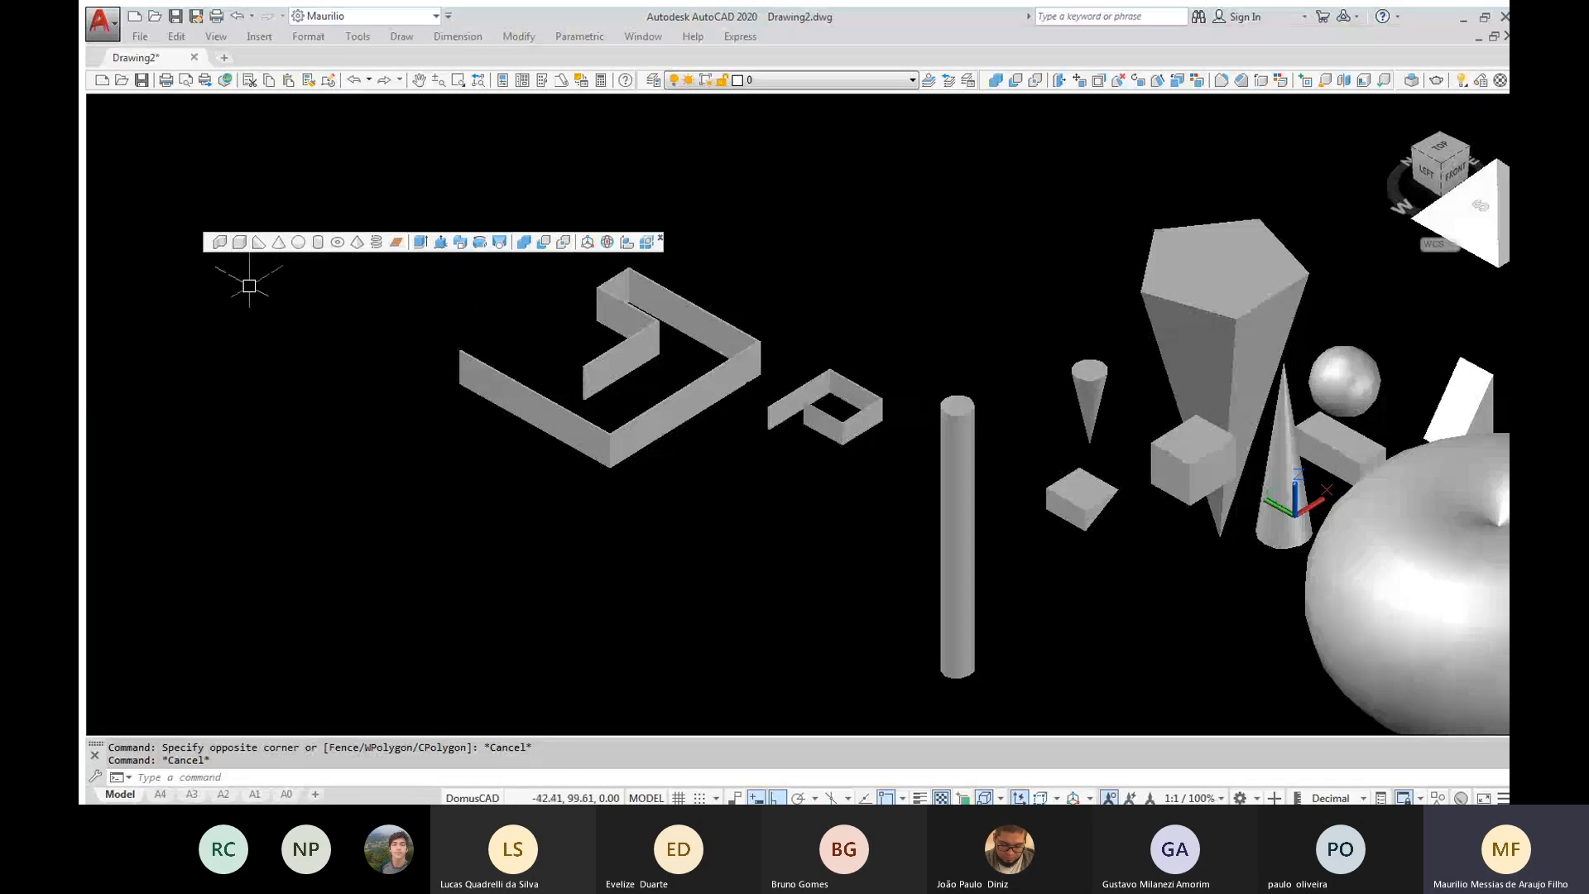
pyautogui.click(240, 210)
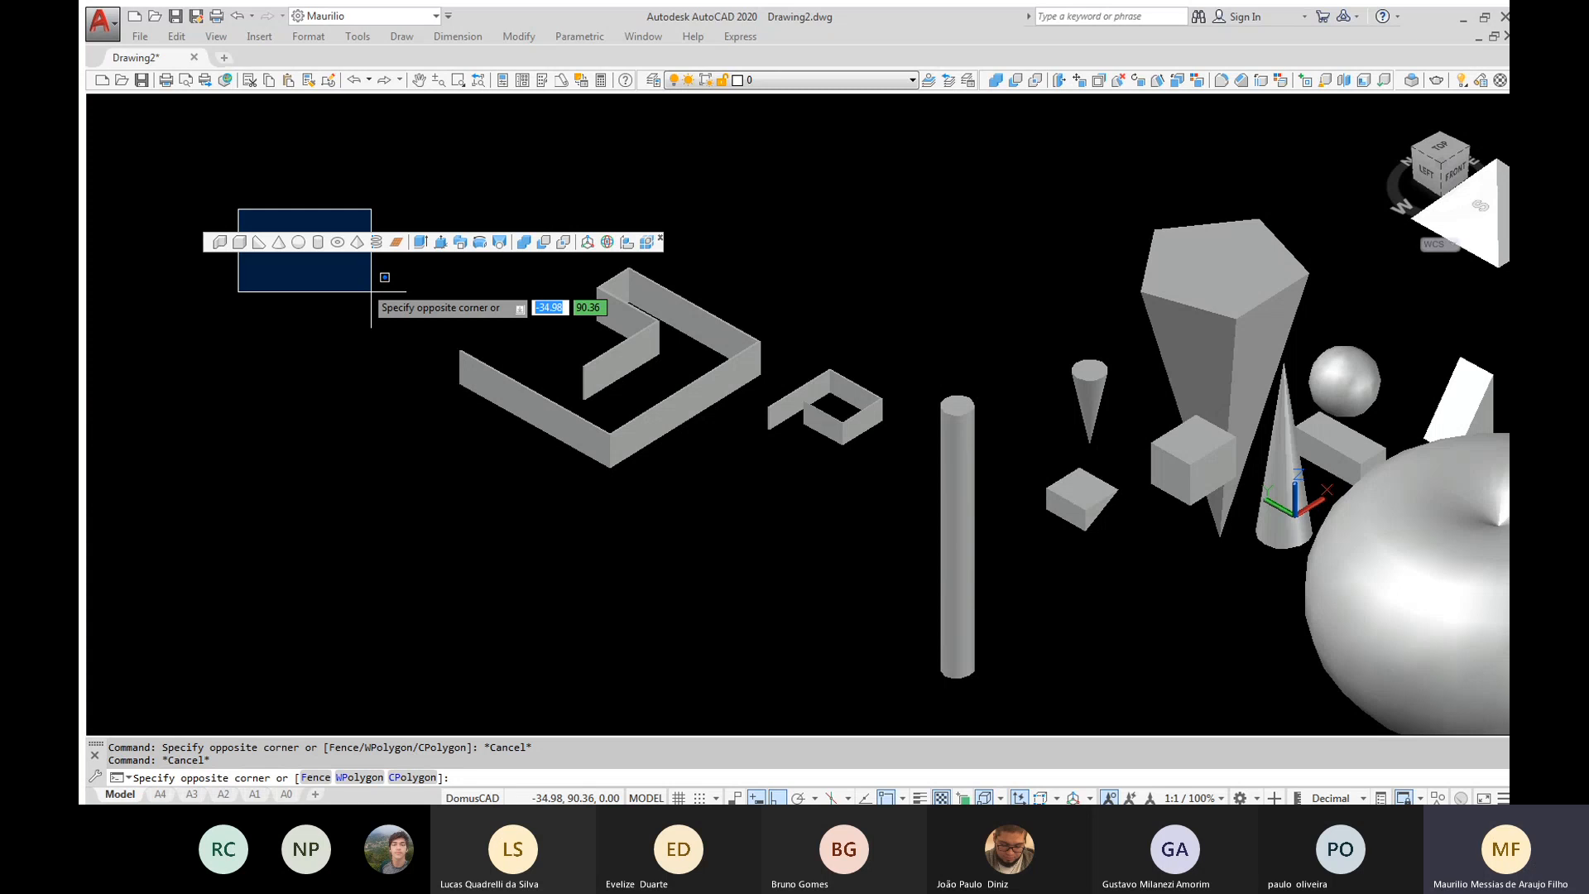
pyautogui.press('Escape')
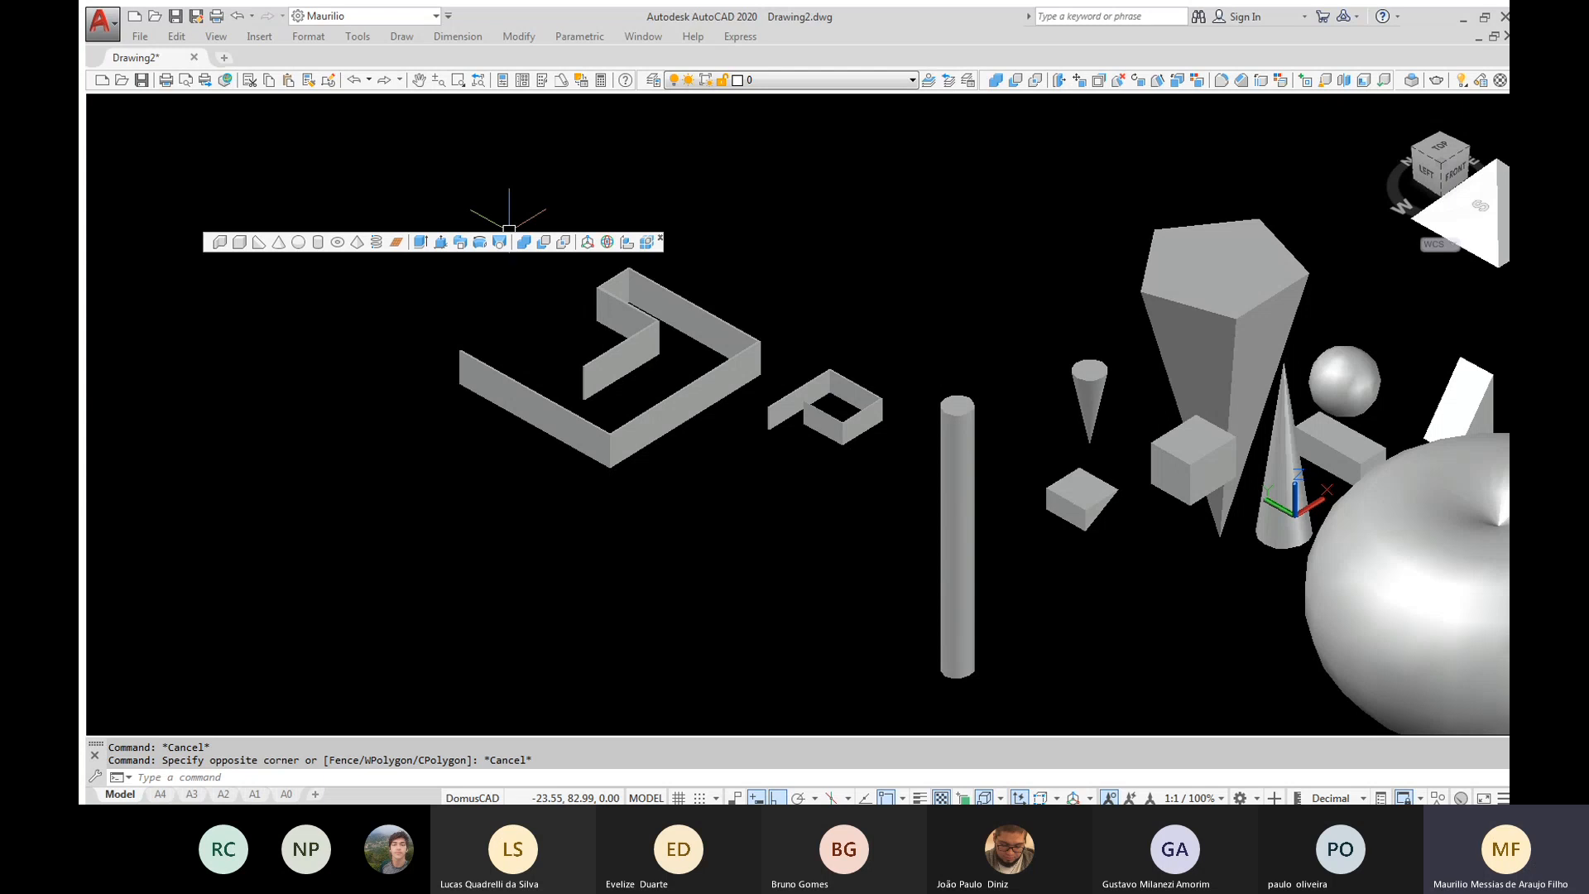
pyautogui.click(516, 201)
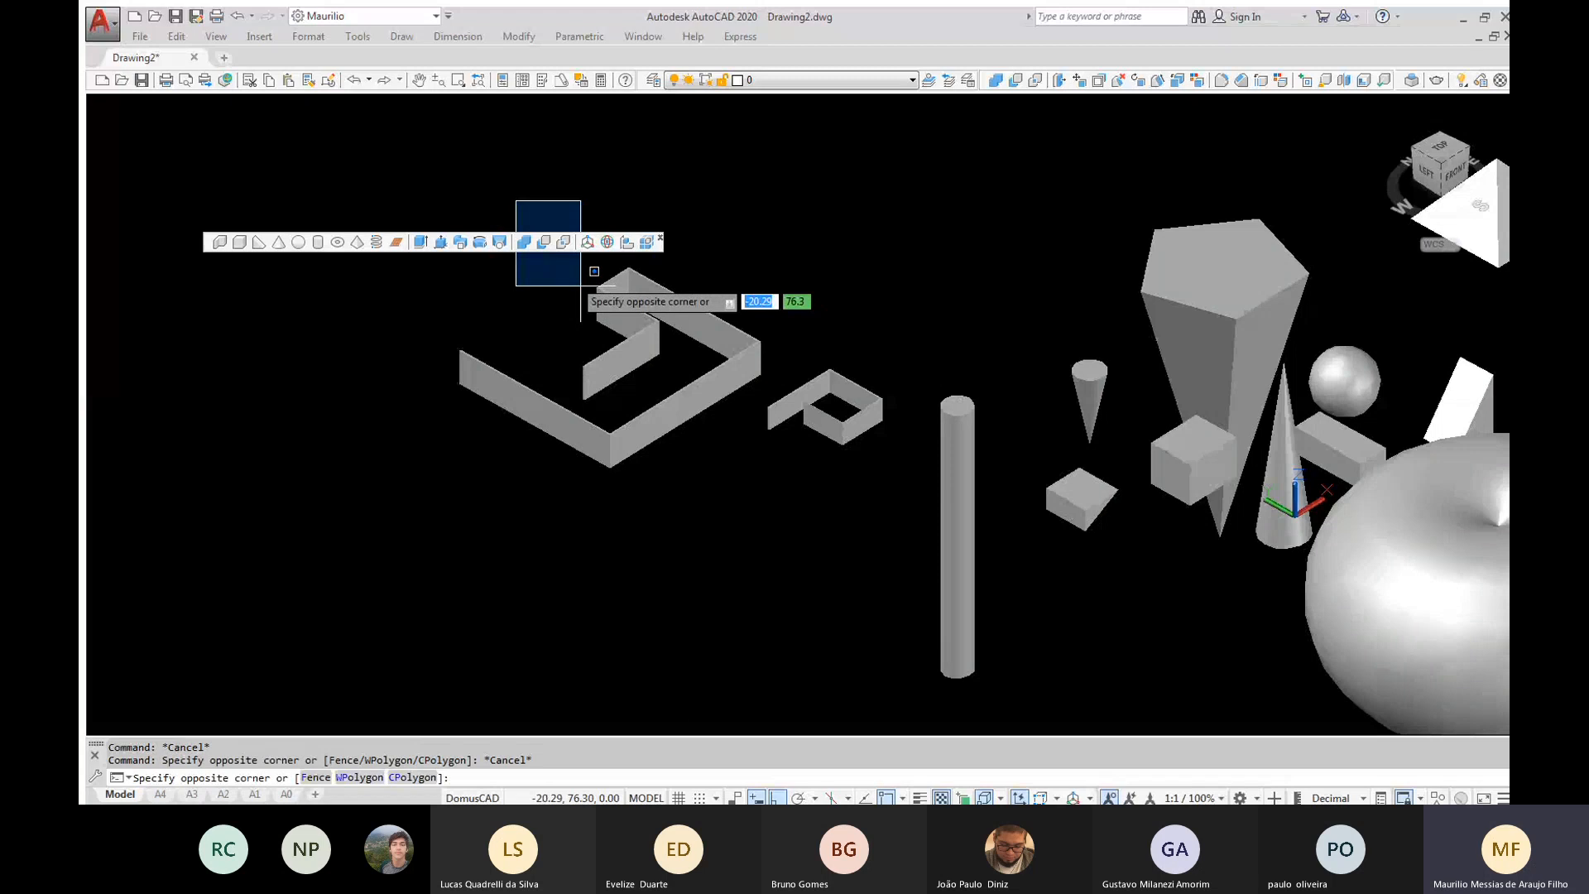
pyautogui.press('Escape')
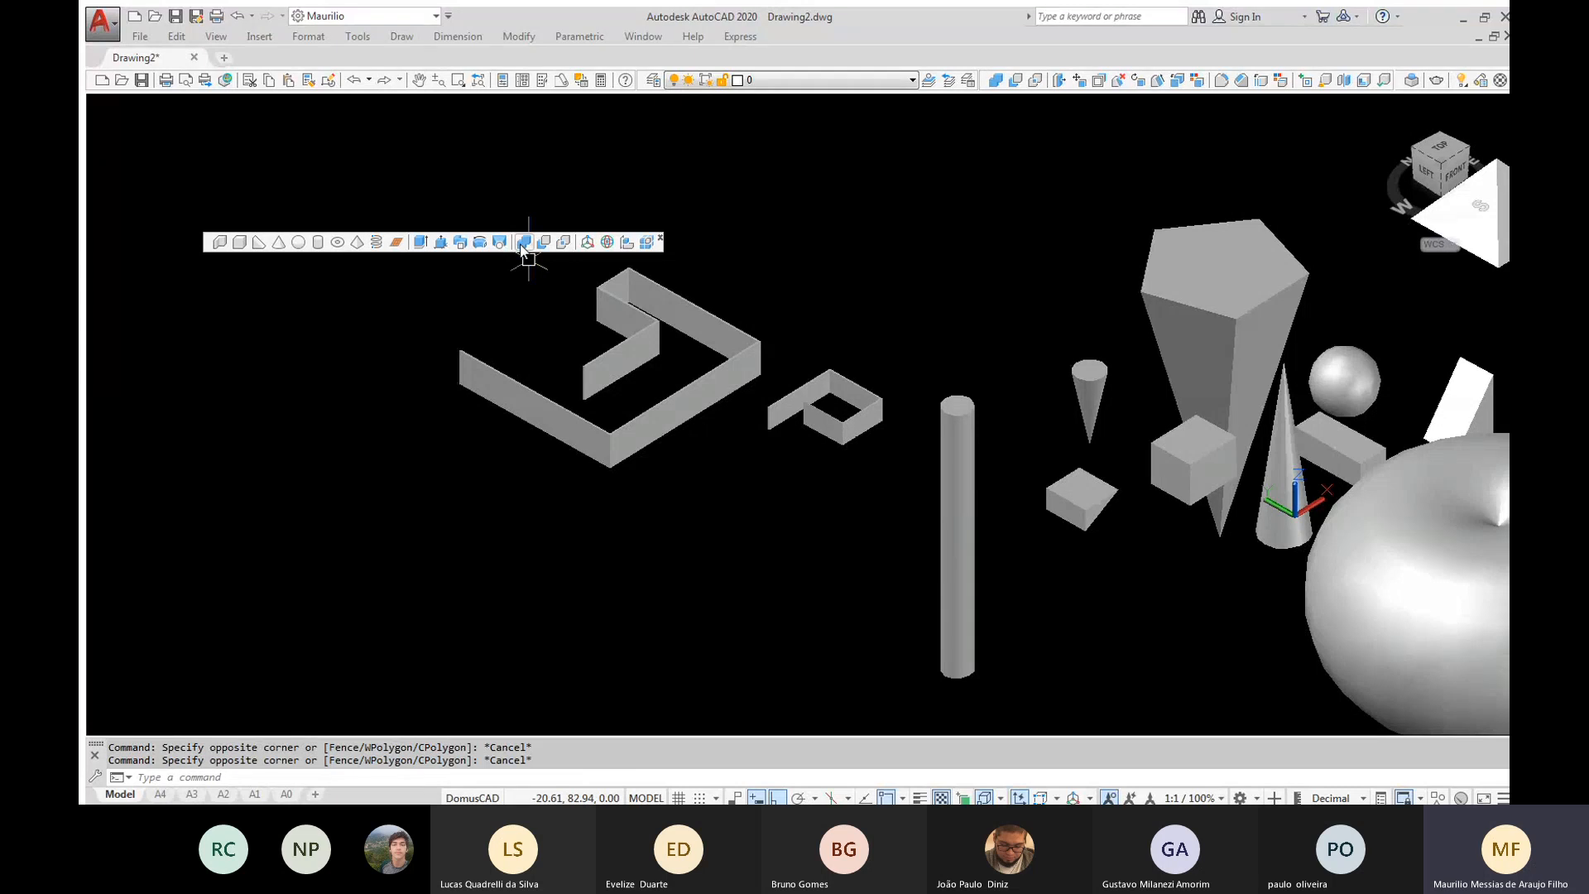
pyautogui.press('Escape')
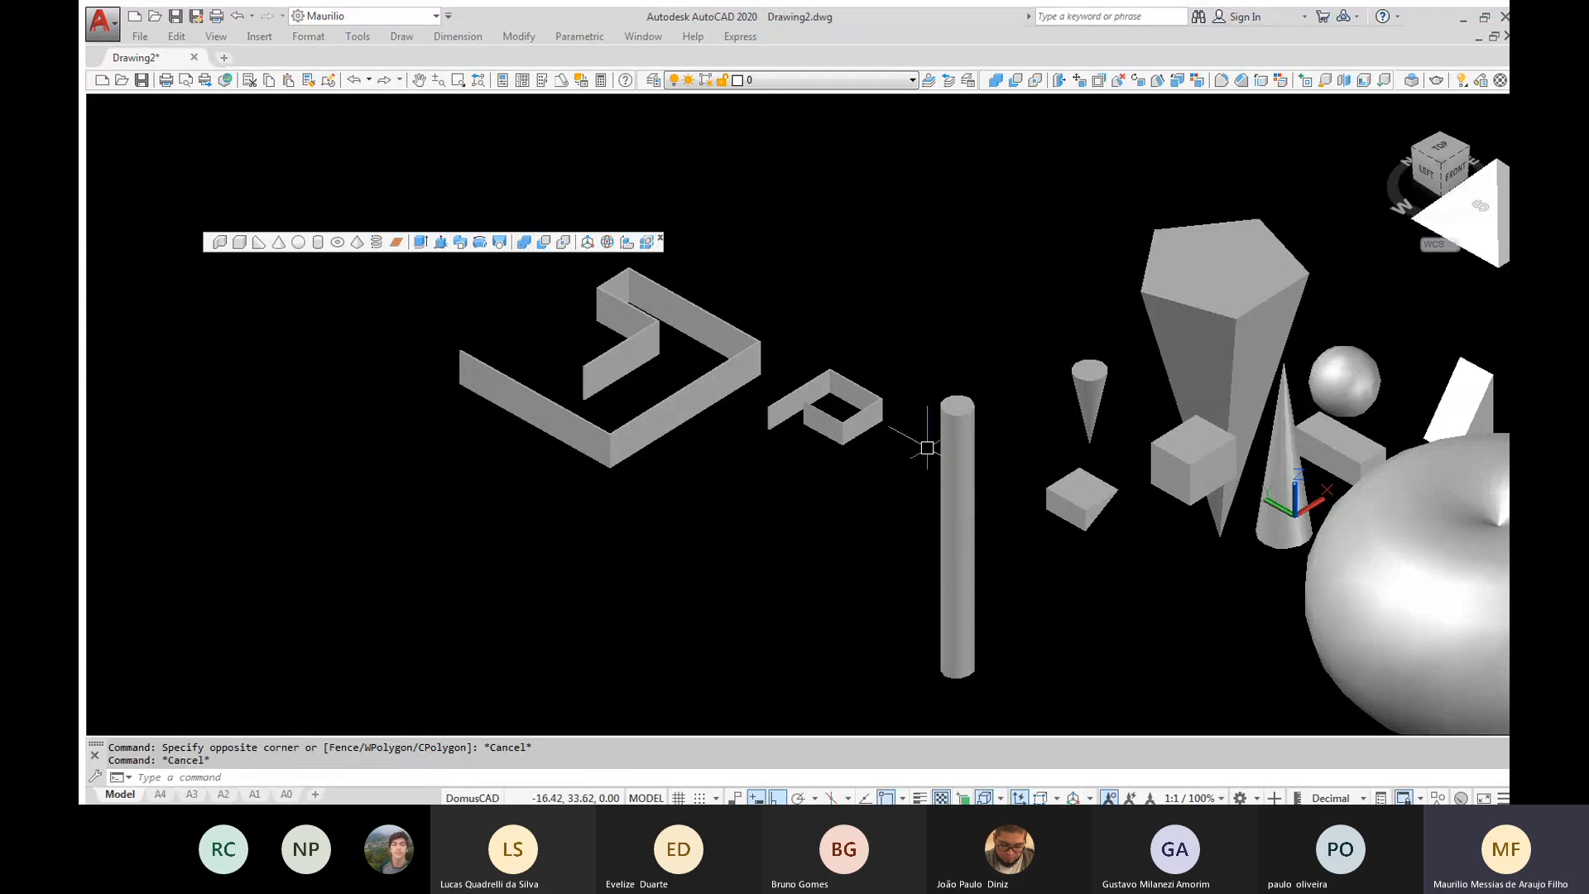
# Copy the tall upright cone into the centre of the large apple-shaped torus
pyautogui.keyDown('shift'); pyautogui.moveTo(990, 456); pyautogui.dragTo(991, 455, button='middle'); pyautogui.keyUp('shift')
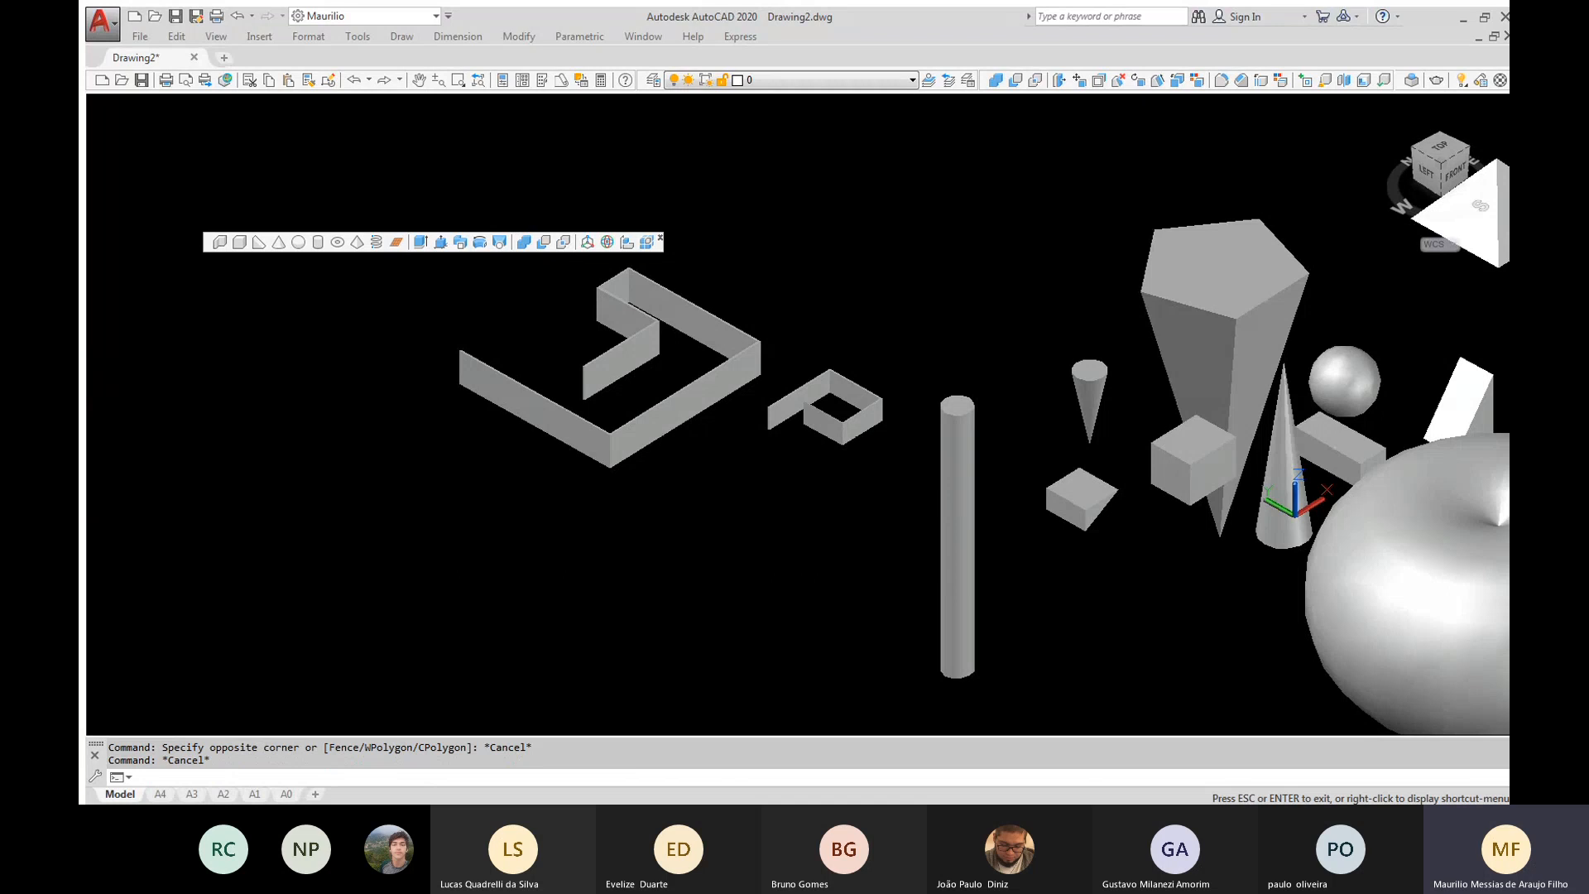
pyautogui.moveTo(1062, 484); pyautogui.dragTo(761, 489)
pyautogui.moveTo(761, 488); pyautogui.dragTo(585, 440, button='middle')
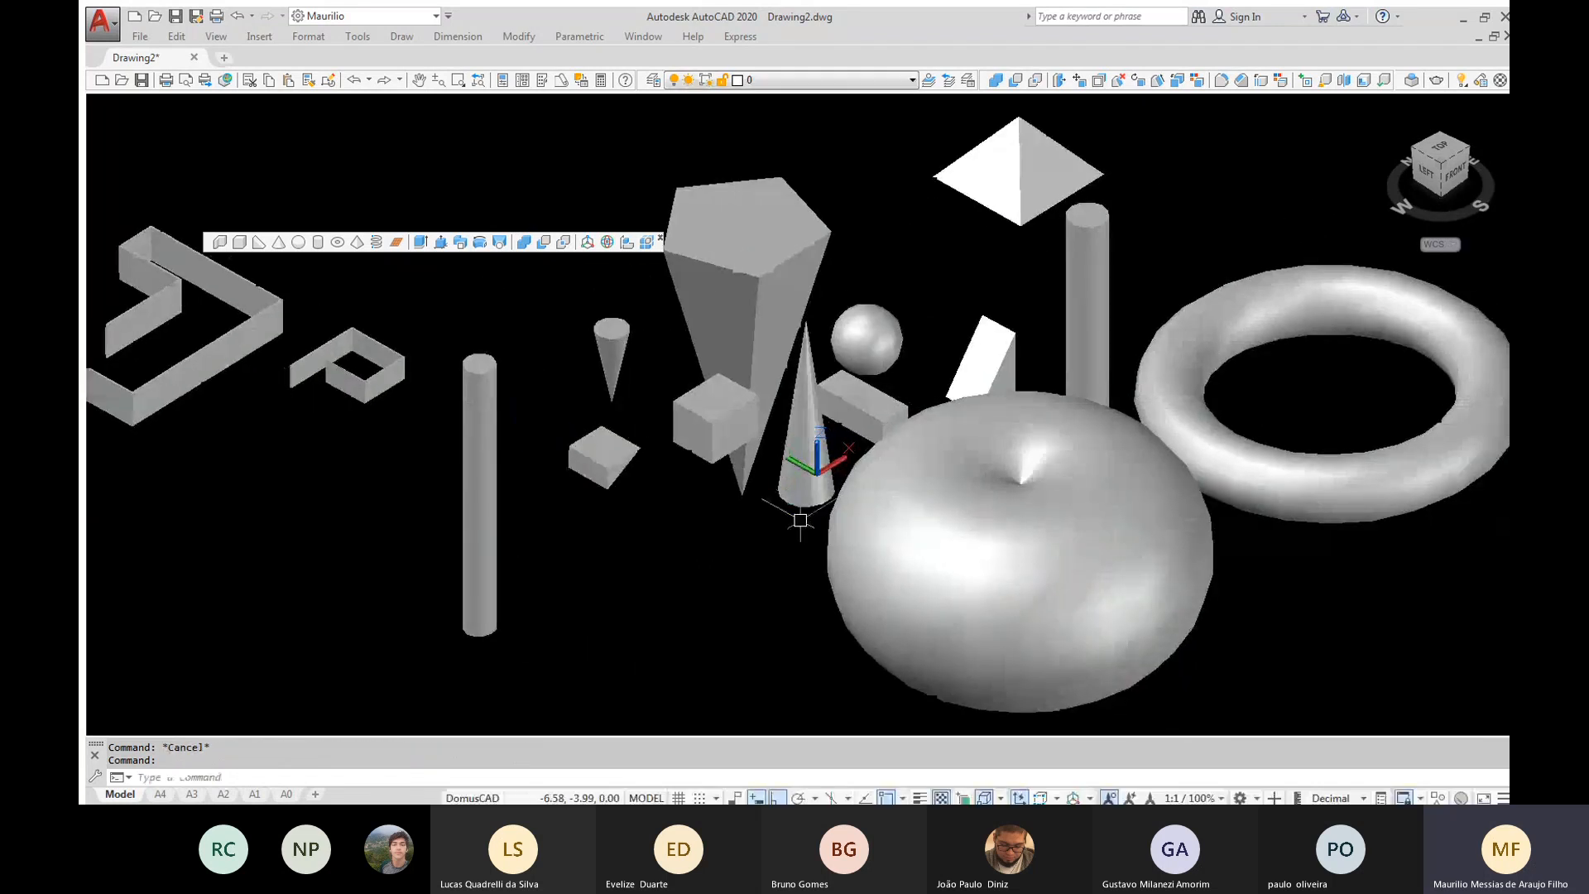
pyautogui.scroll(2, 800, 520)
pyautogui.write('co')
pyautogui.press('Return')
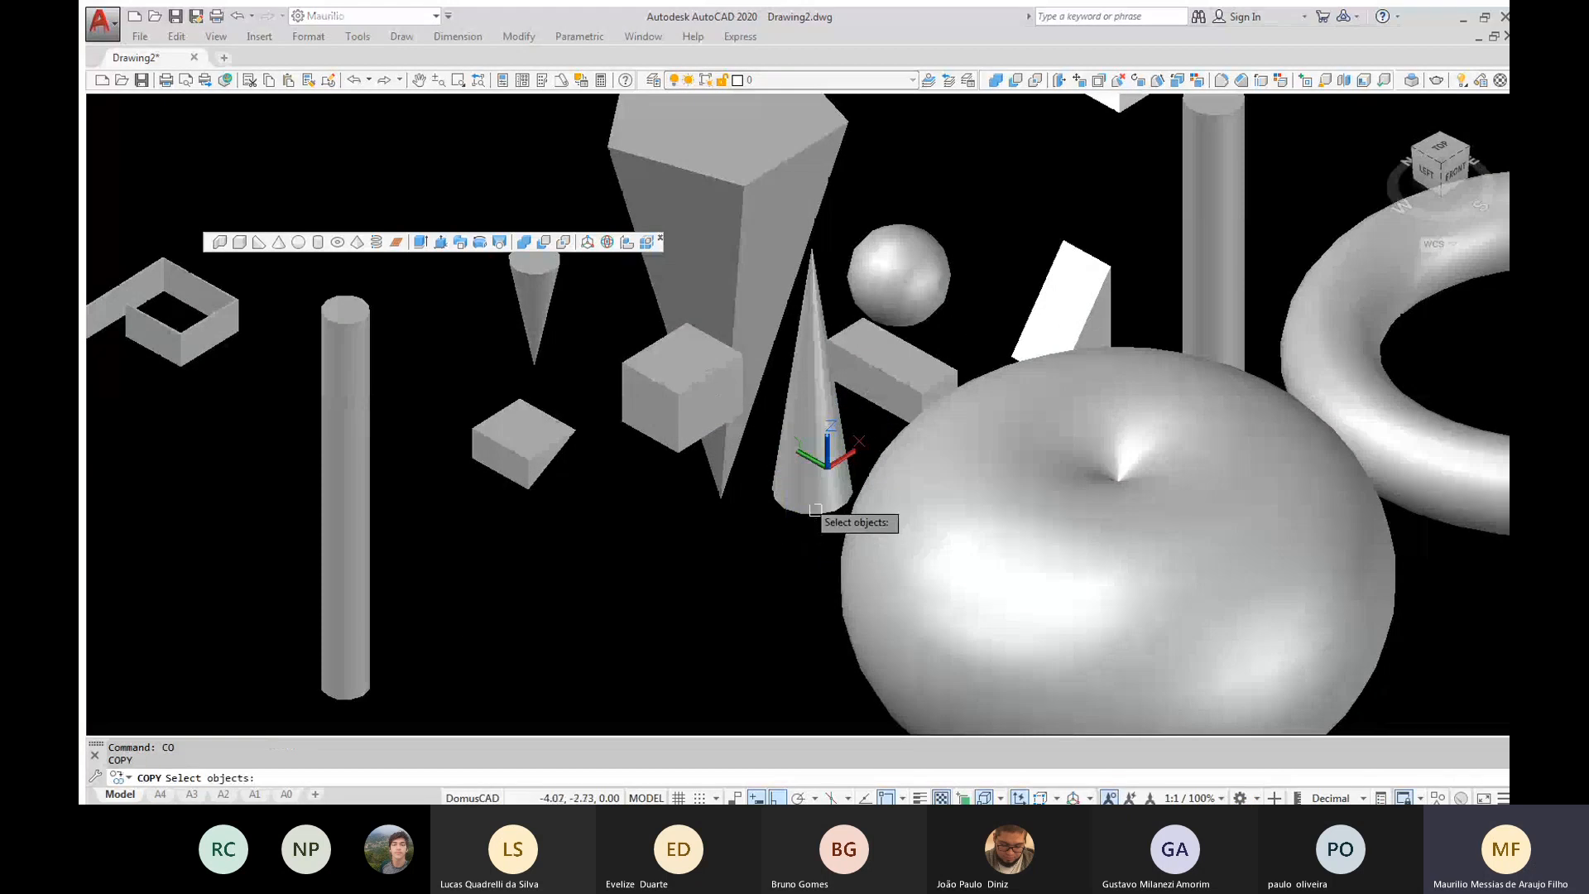
pyautogui.click(813, 505)
pyautogui.press('Return')
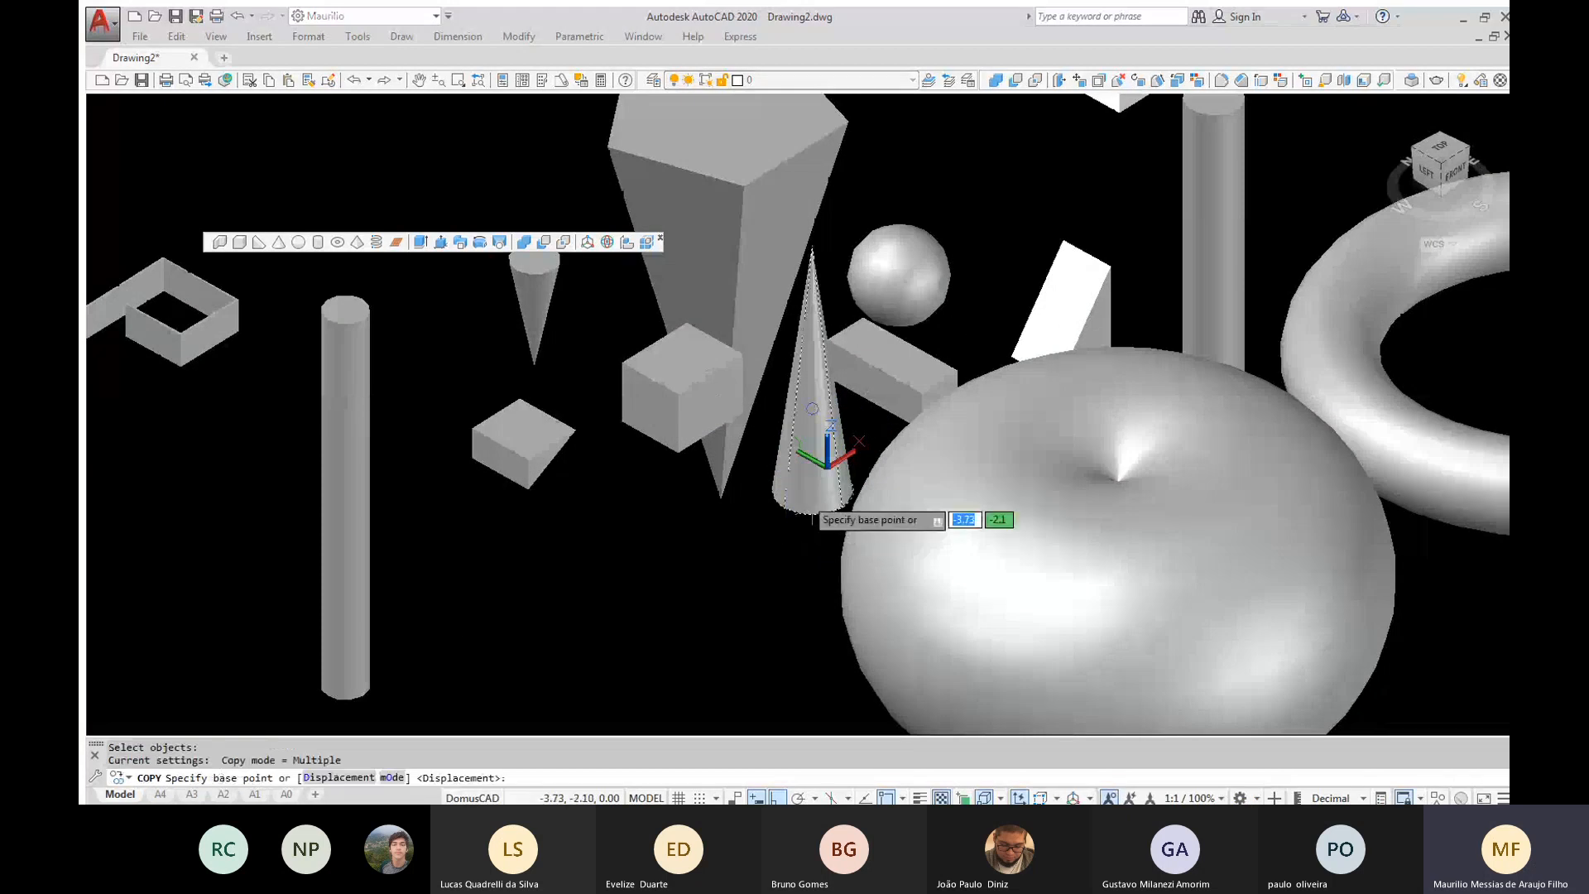
pyautogui.click(828, 465)
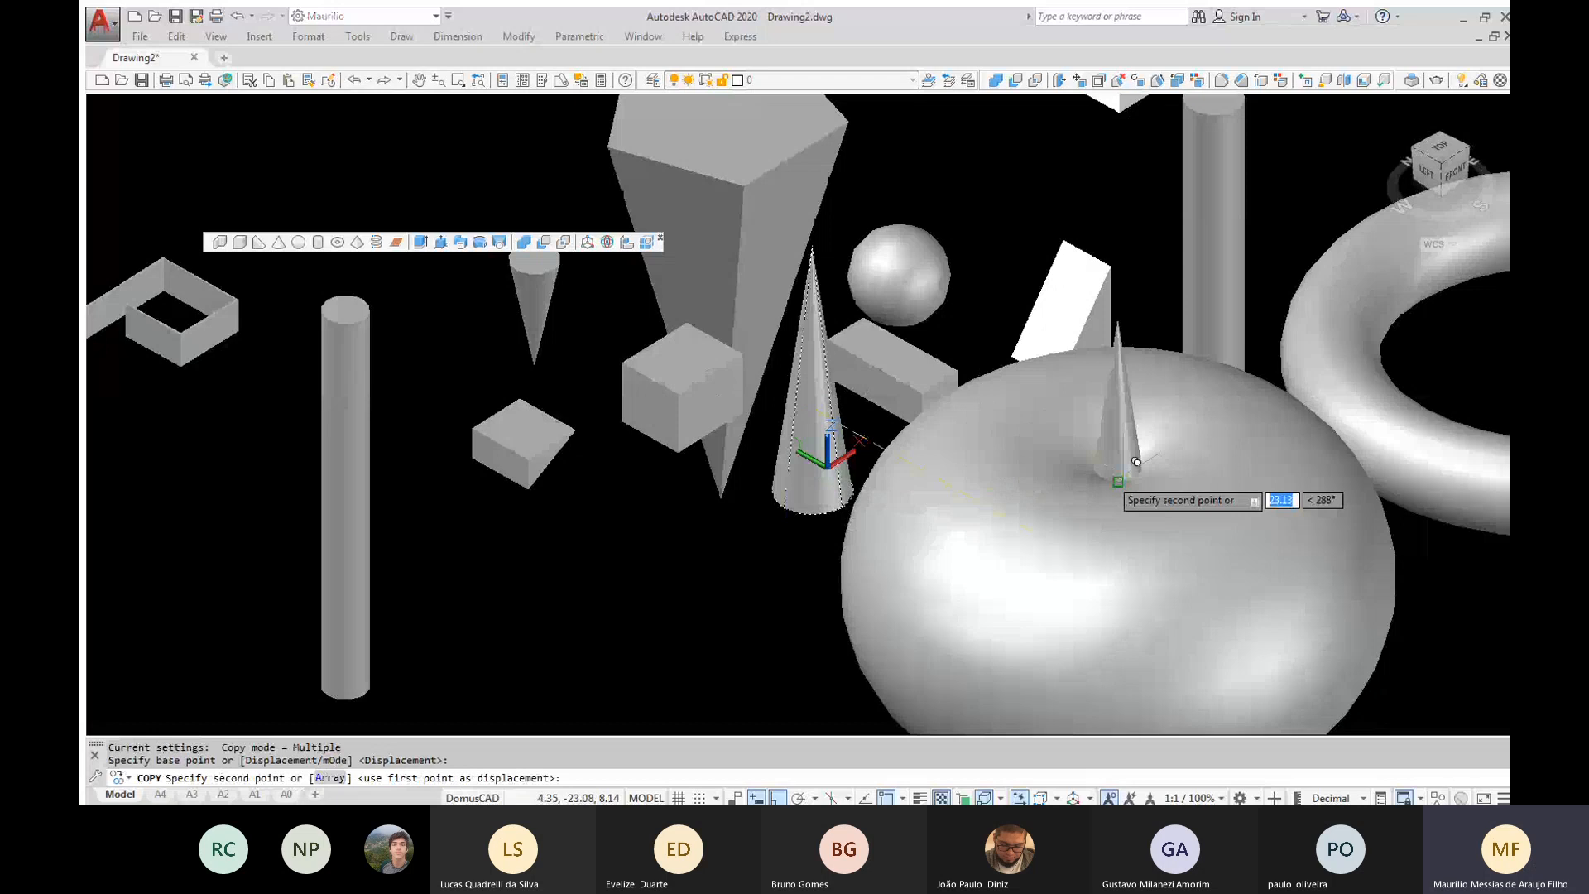
pyautogui.click(1136, 461)
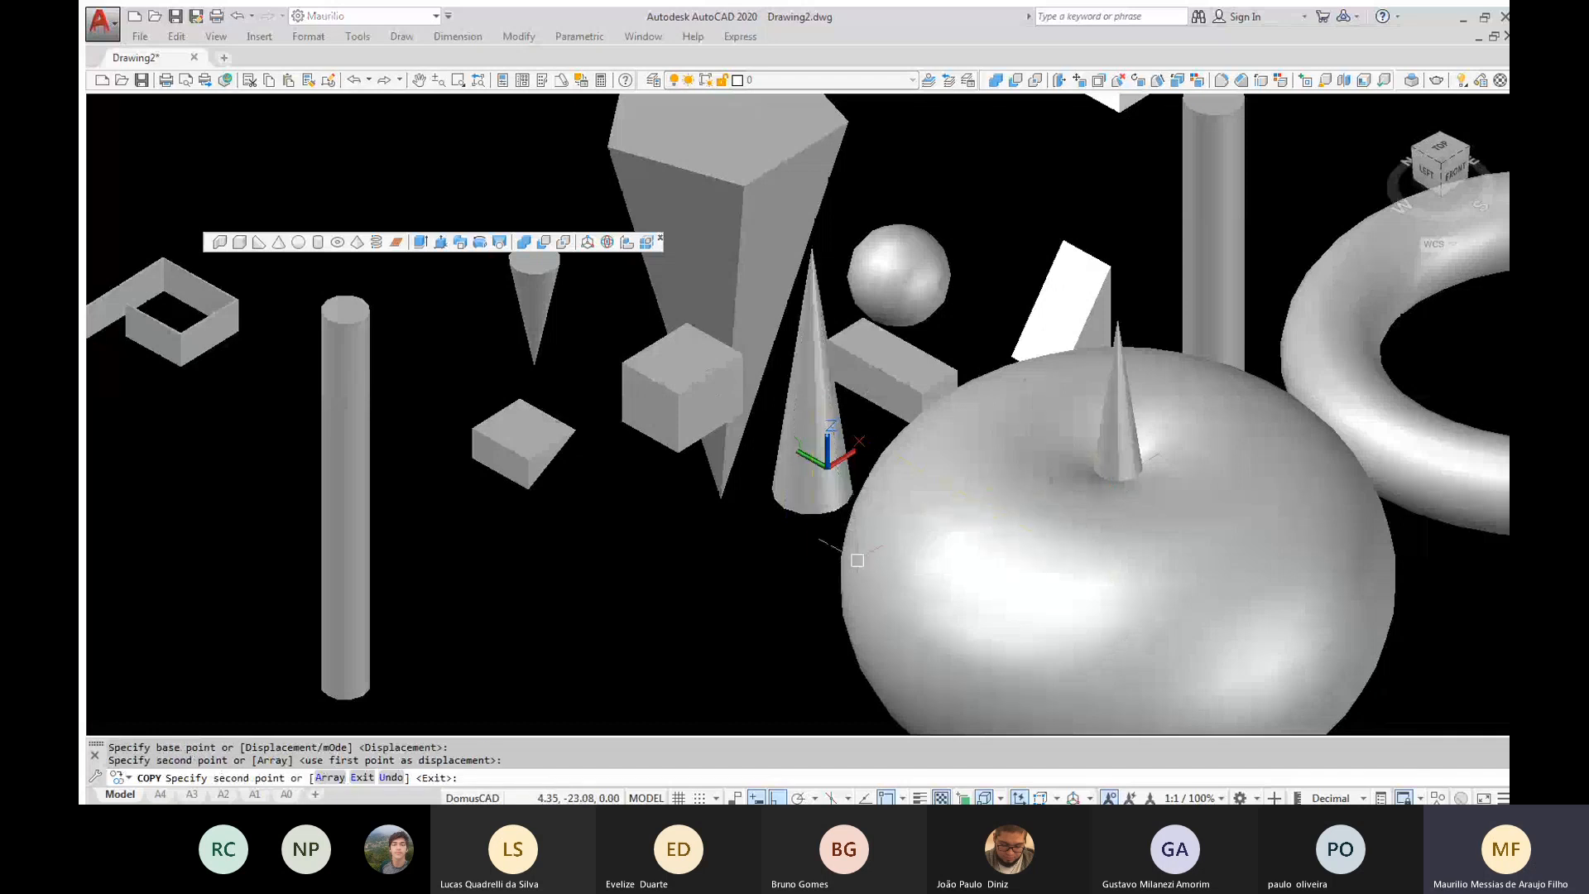
pyautogui.press('Escape')
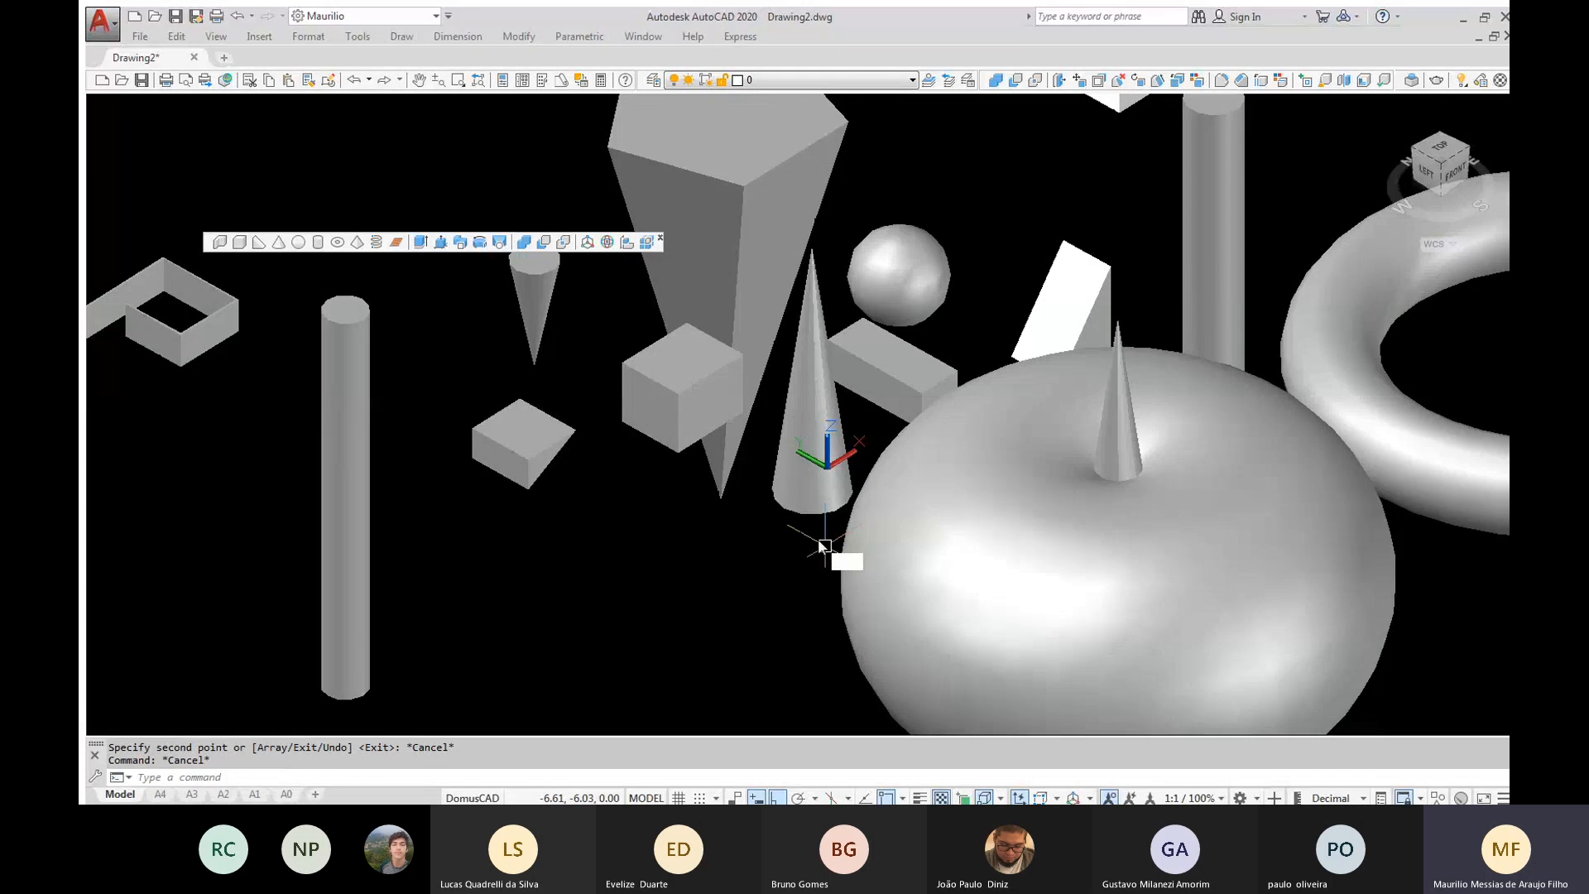
pyautogui.write('vs')
pyautogui.press('Return')
pyautogui.press('Escape')
pyautogui.press('Escape')
pyautogui.press('Escape')
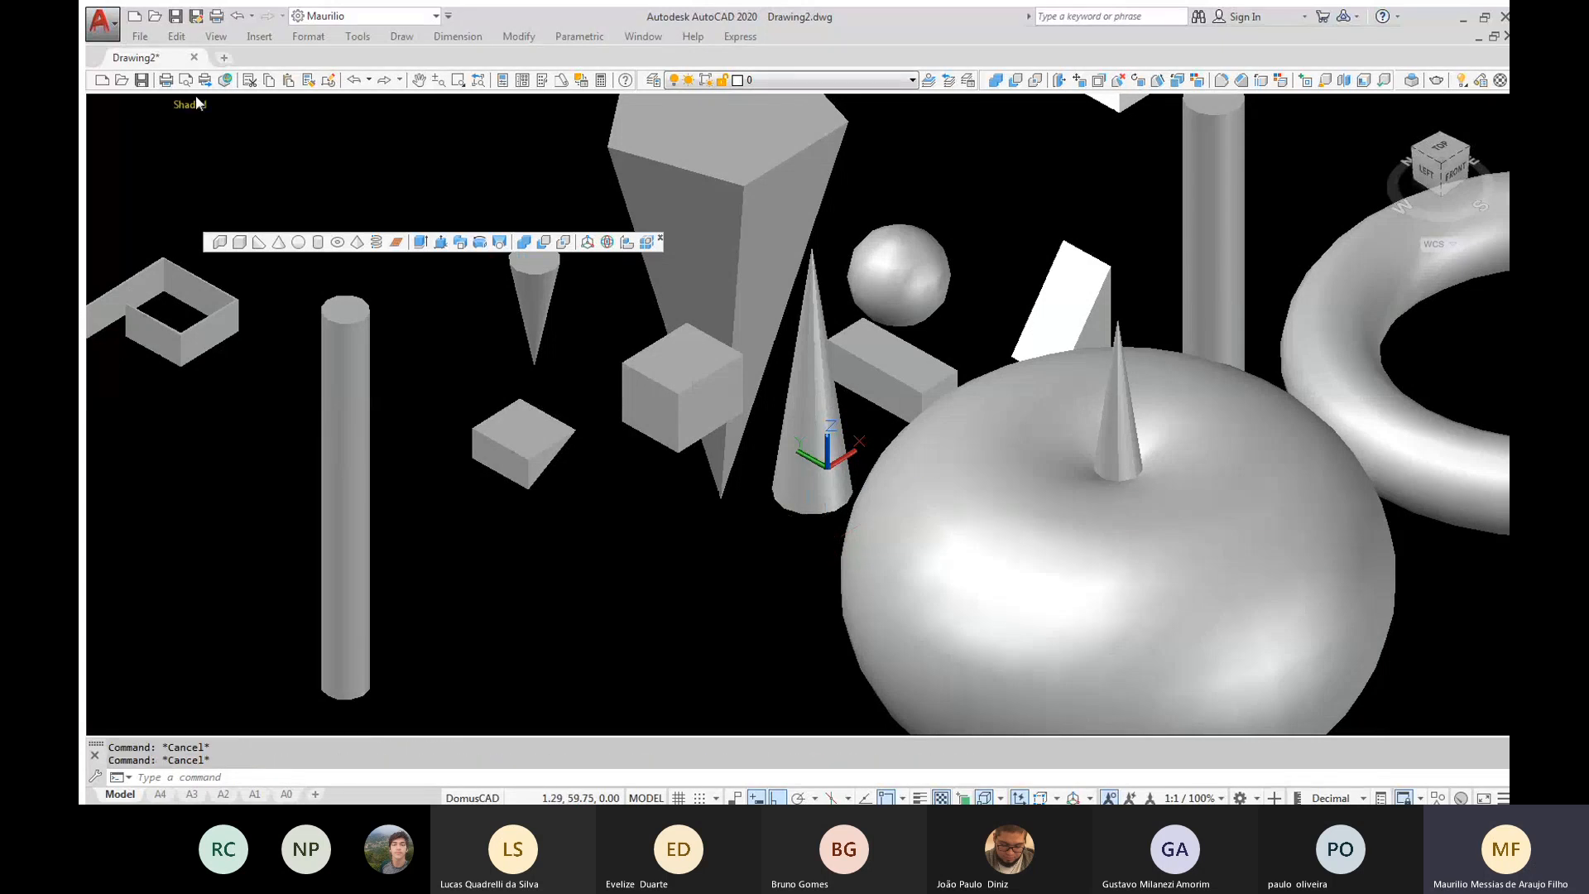
# Switch the visual style to X-Ray and isolate the large apple-shaped torus together with the cone copied into it
pyautogui.click(197, 104)
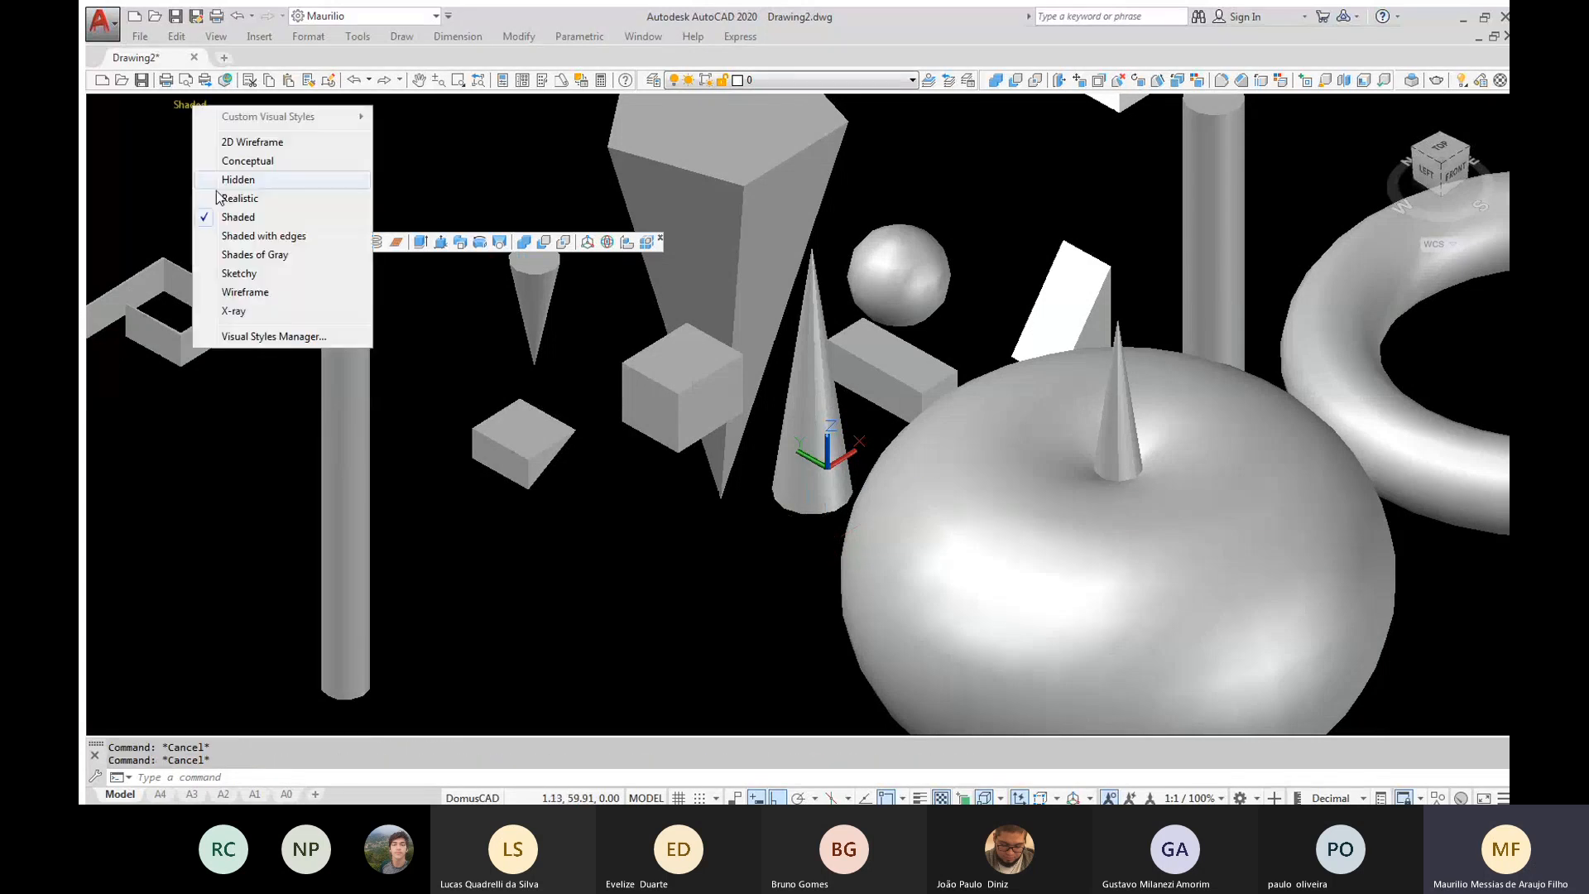
pyautogui.click(225, 309)
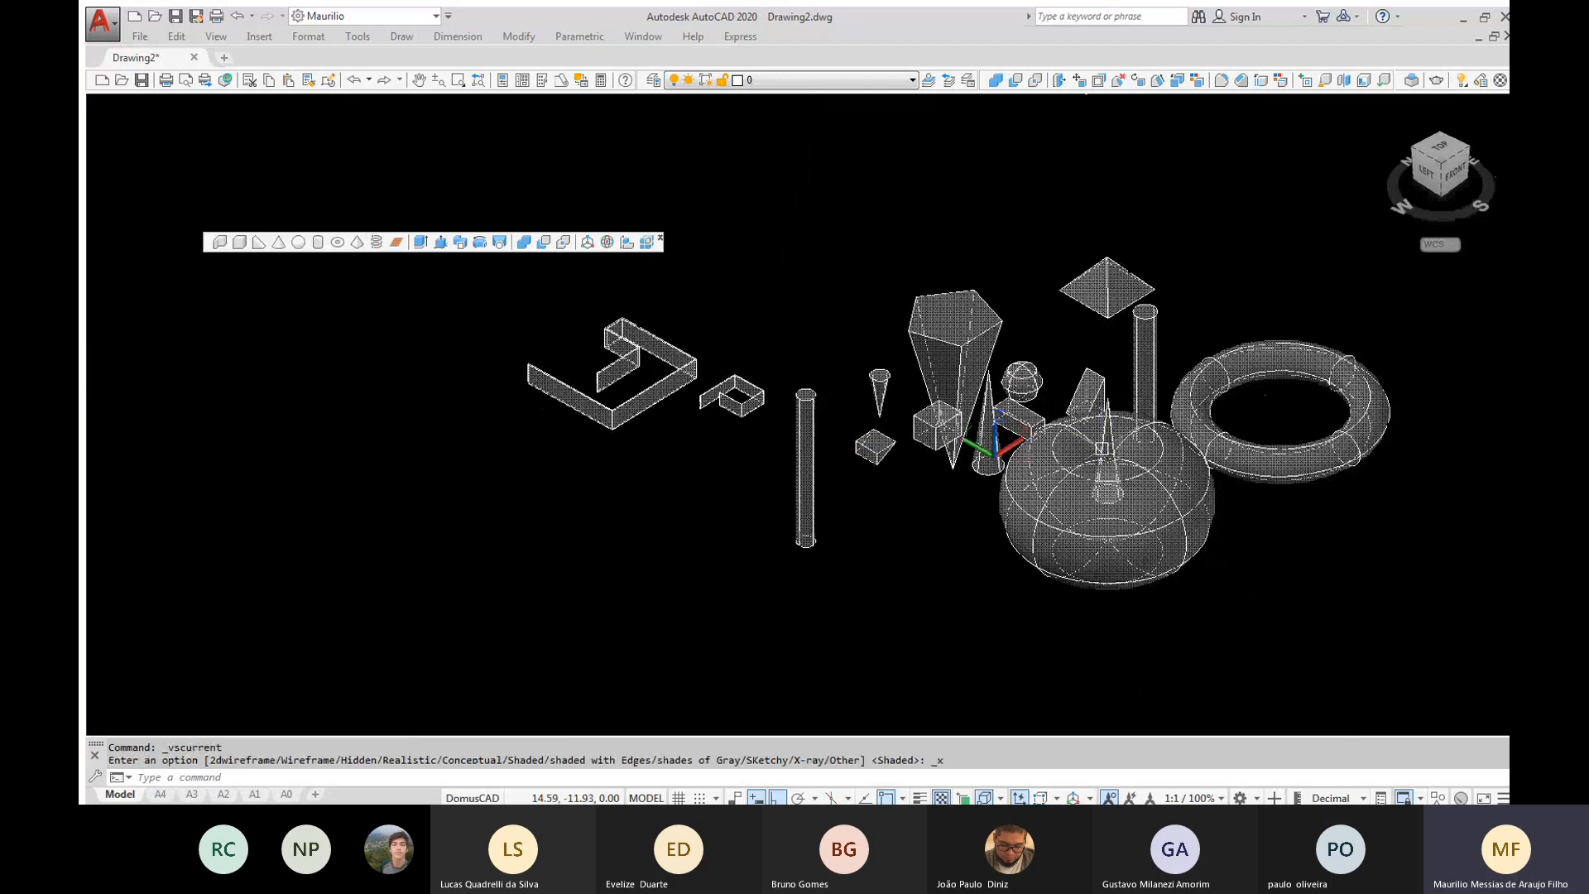
pyautogui.click(1101, 447)
pyautogui.write('isol')
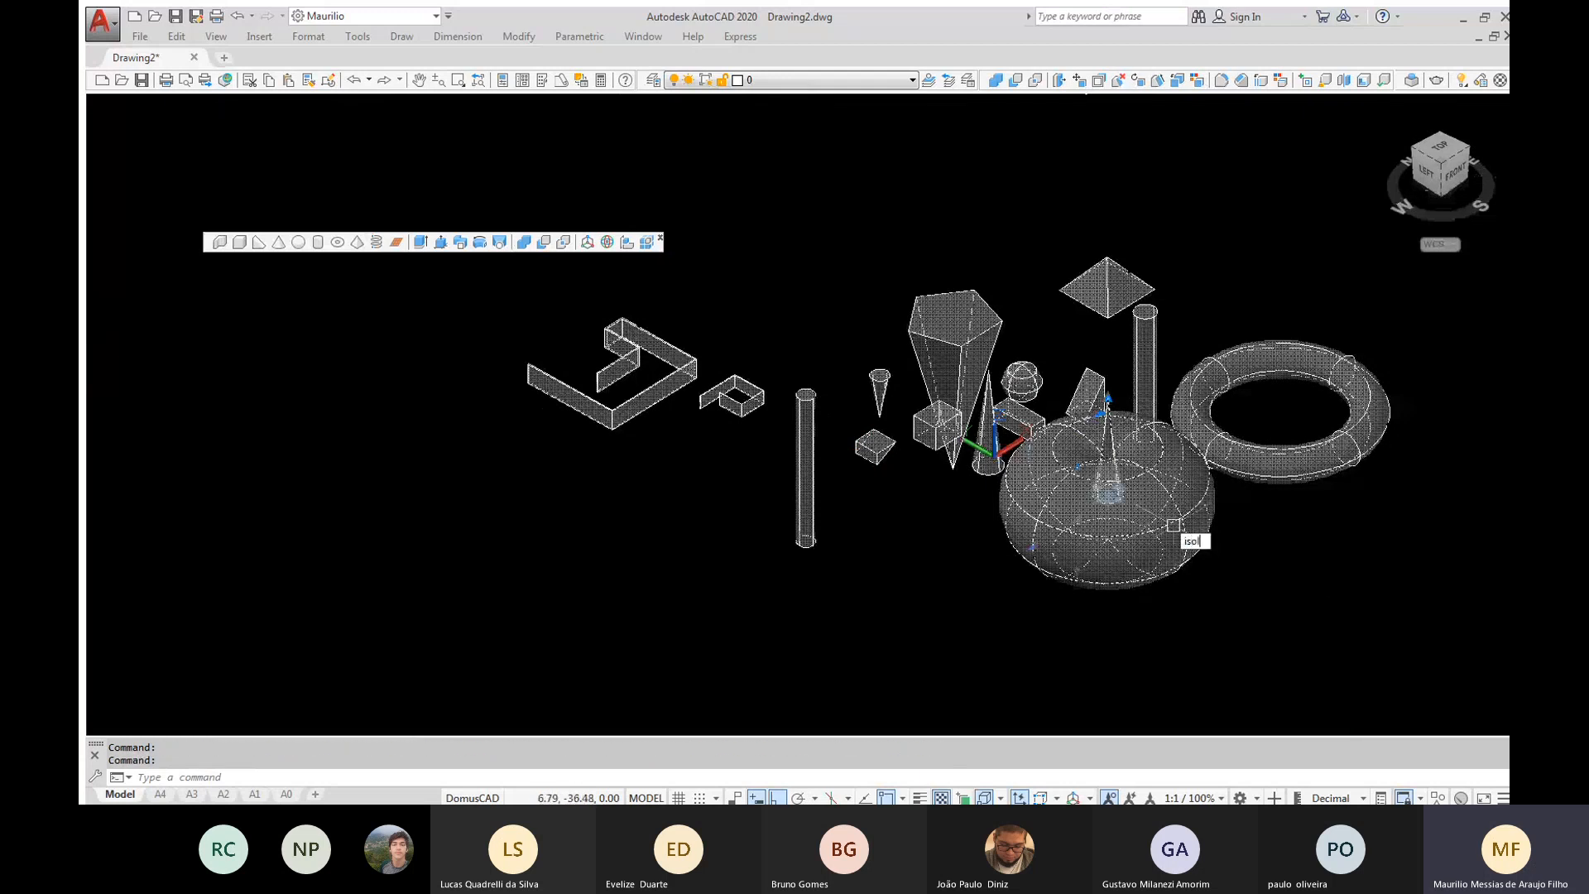
pyautogui.press('Return')
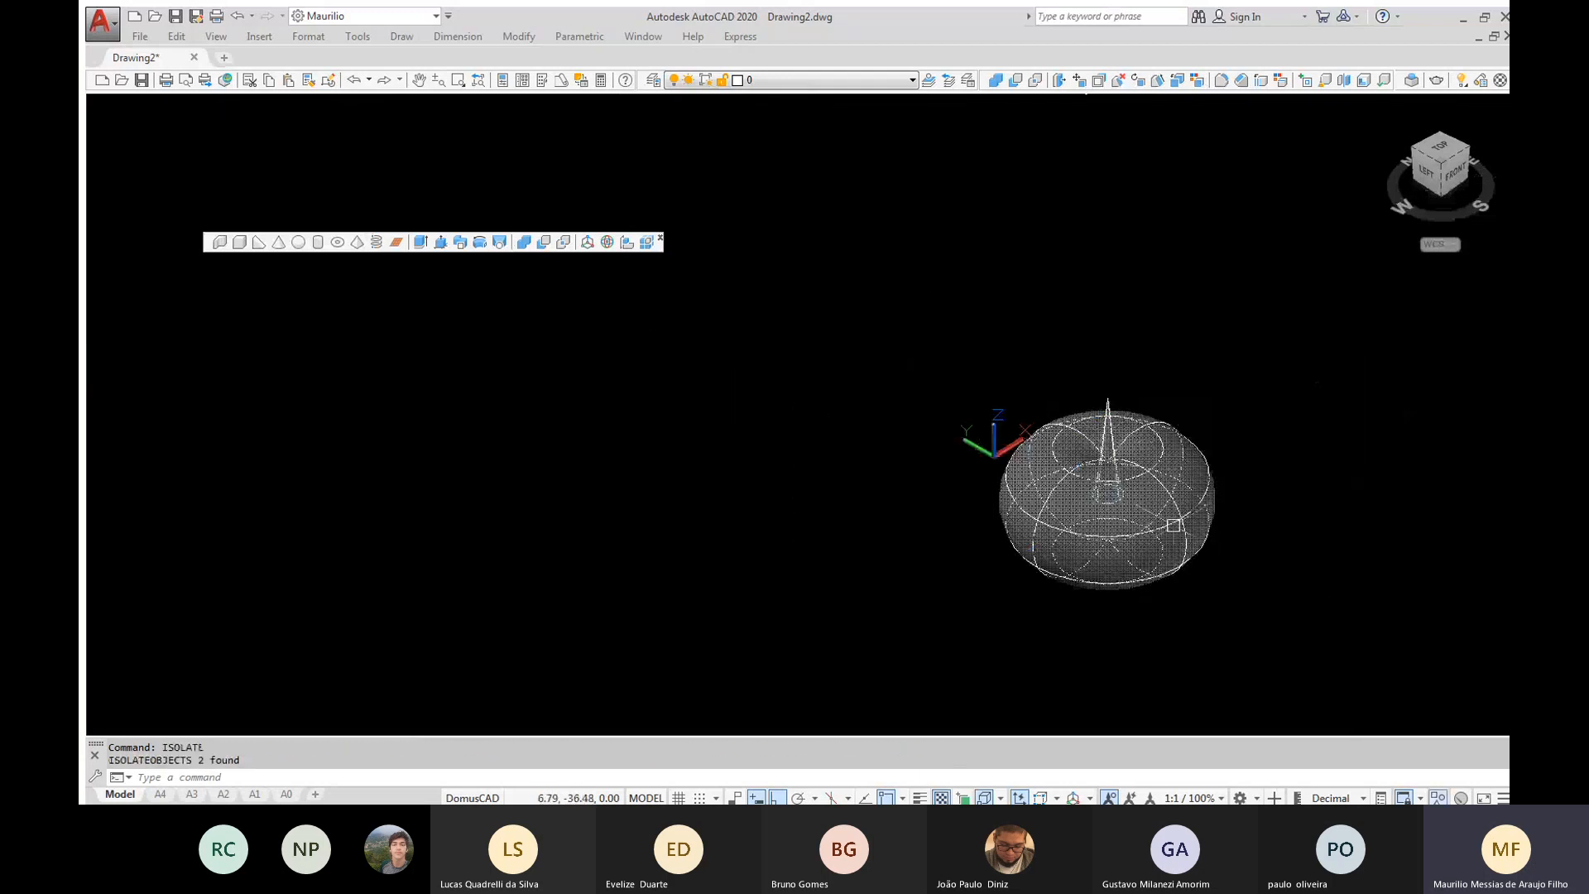
pyautogui.scroll(4, 1107, 509)
pyautogui.moveTo(1107, 509); pyautogui.dragTo(894, 501, button='middle')
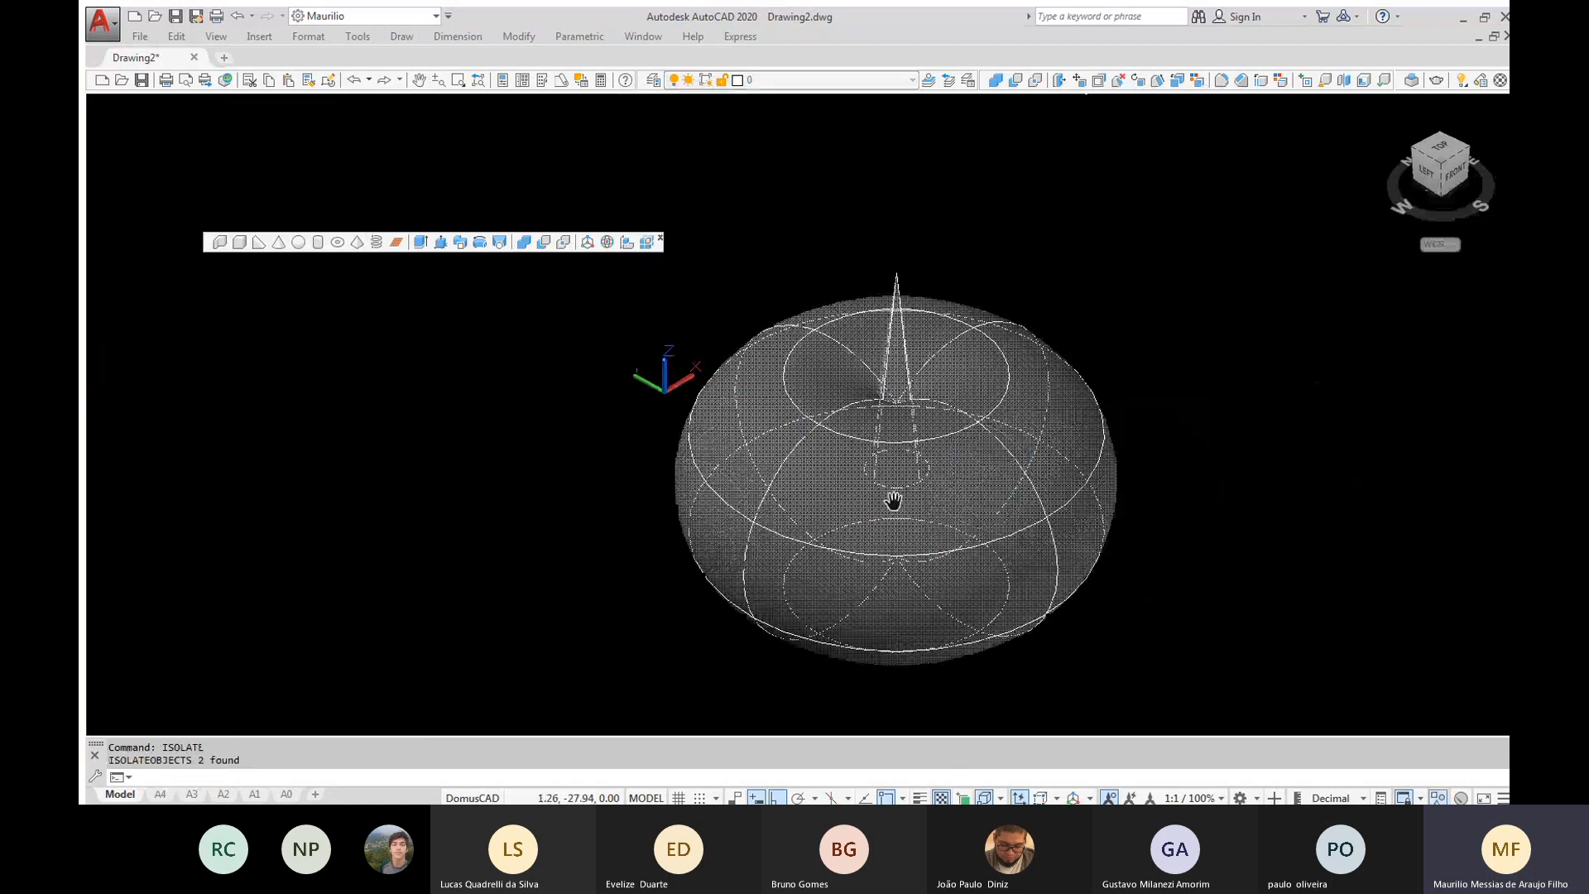
pyautogui.scroll(1, 893, 500)
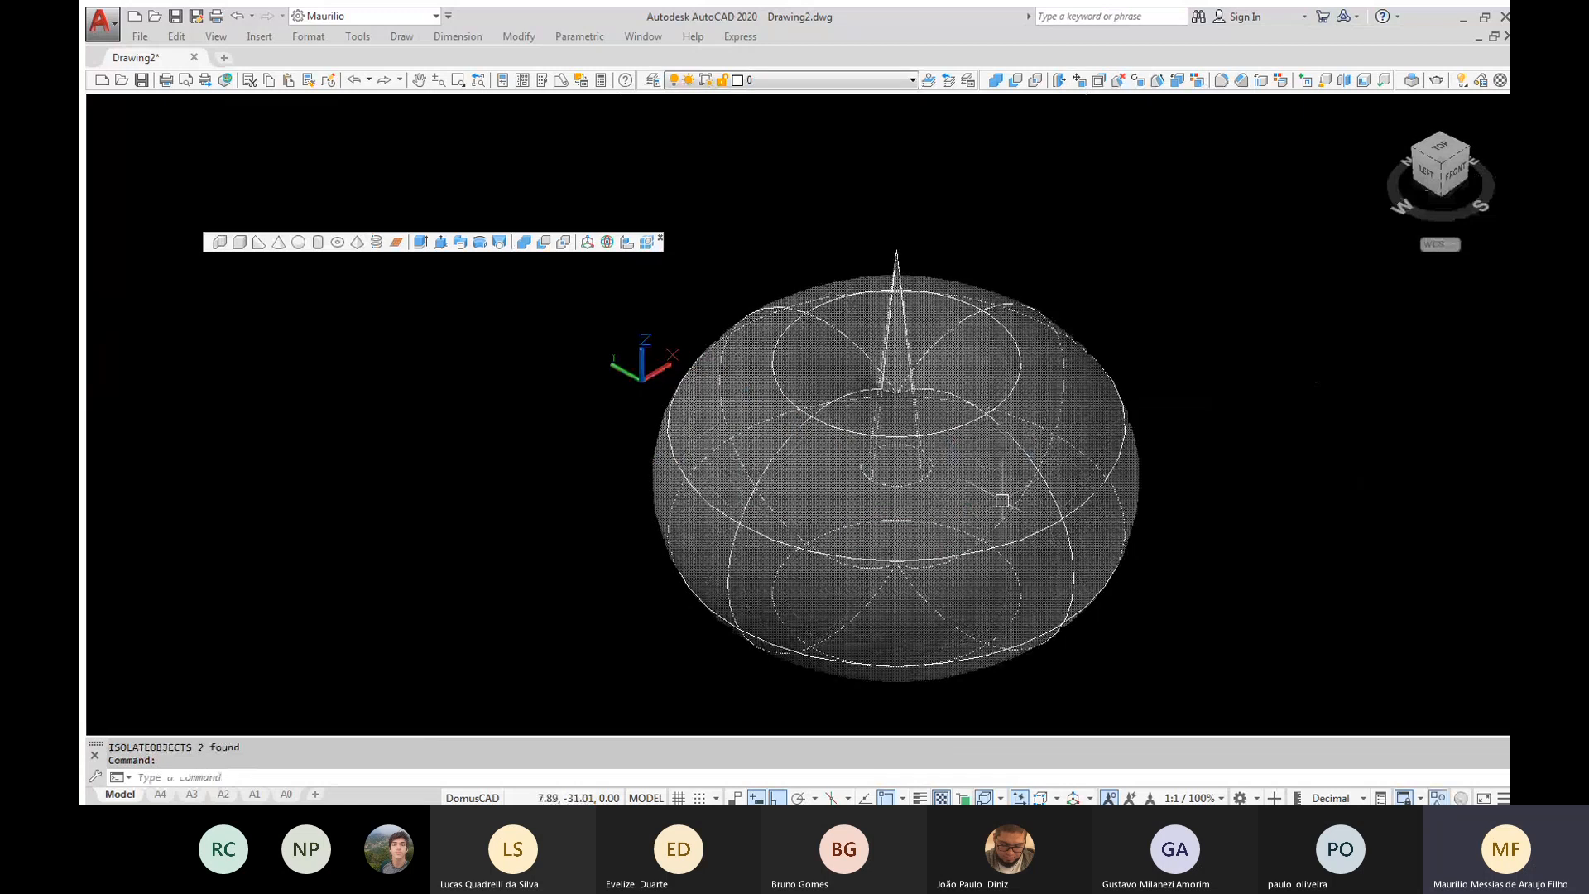
# Run an interference check comparing the large apple-shaped torus with the cone inside it
pyautogui.keyDown('shift'); pyautogui.moveTo(1002, 500); pyautogui.dragTo(889, 341, button='middle'); pyautogui.keyUp('shift')
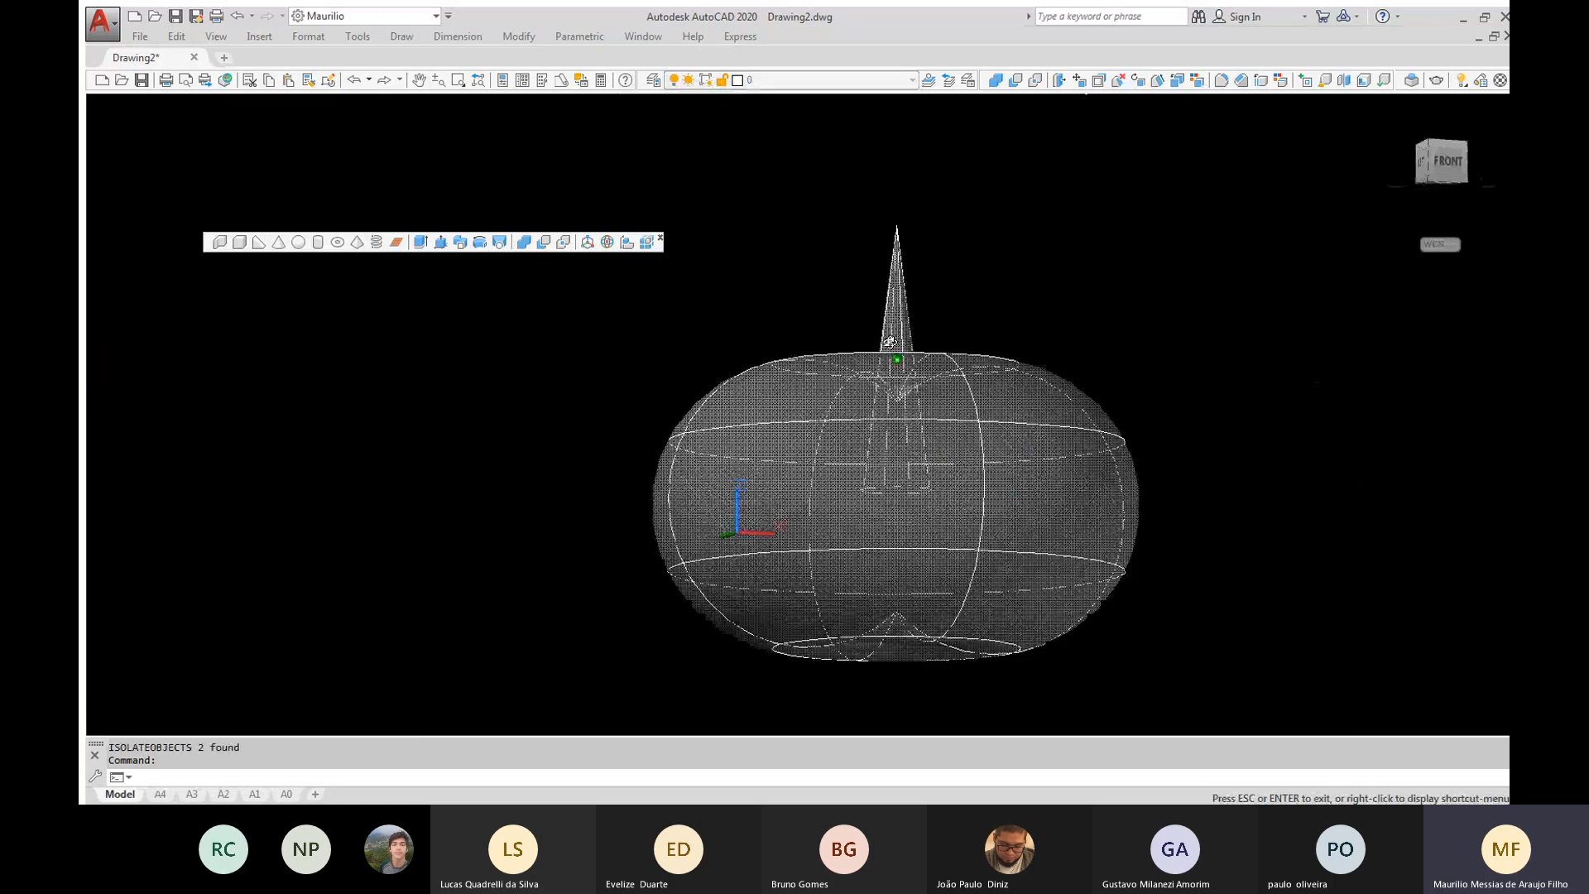
pyautogui.keyDown('shift'); pyautogui.moveTo(890, 341); pyautogui.dragTo(1235, 399, button='middle'); pyautogui.keyUp('shift')
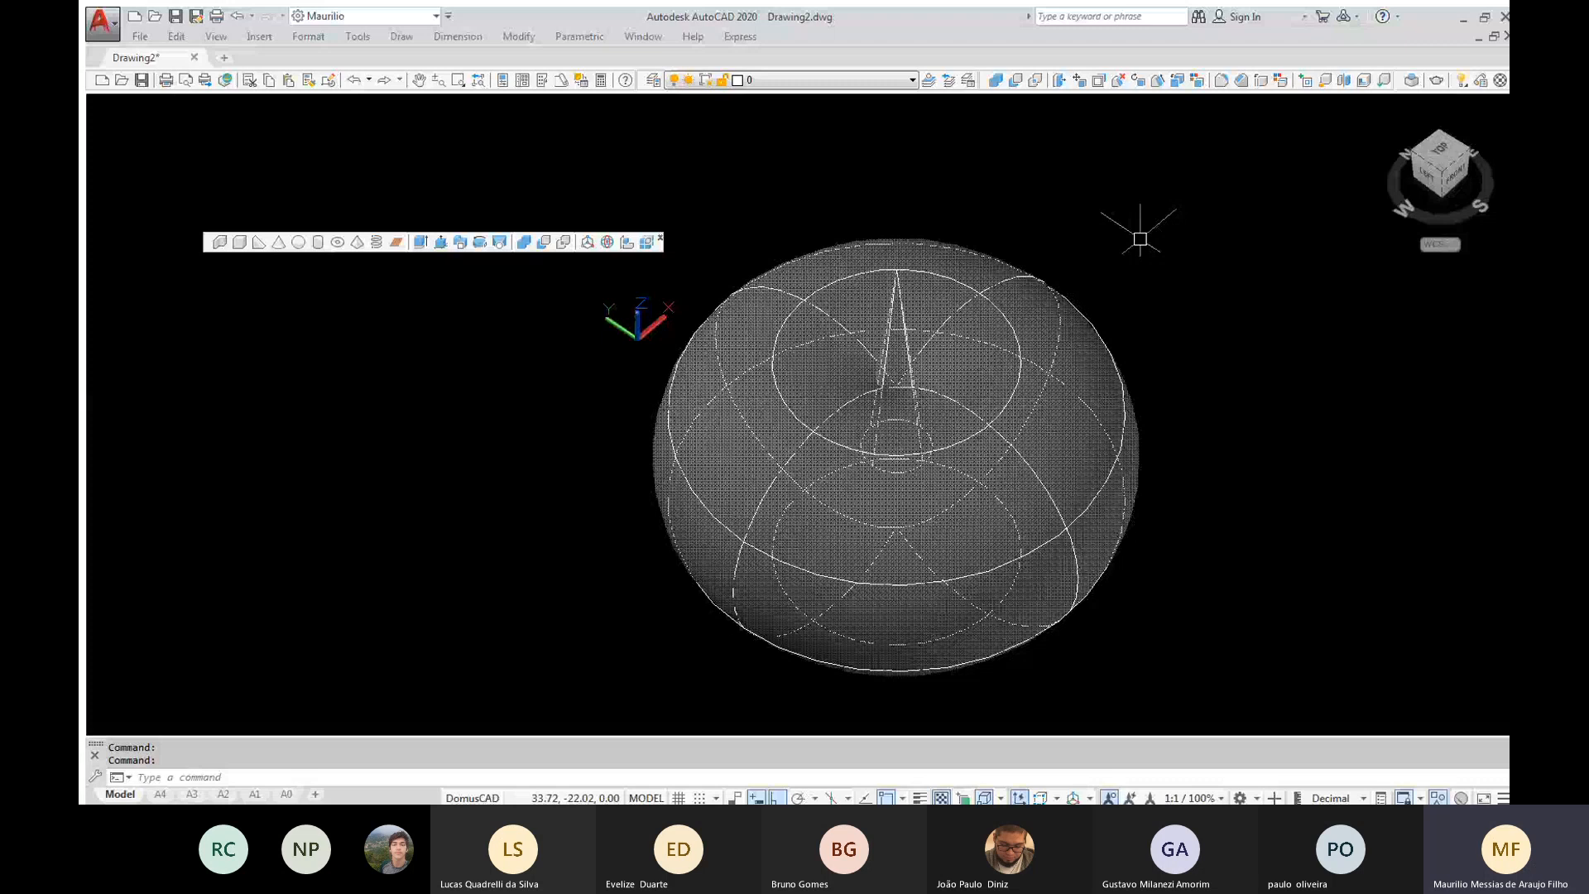
pyautogui.write('interfere')
pyautogui.press('Return')
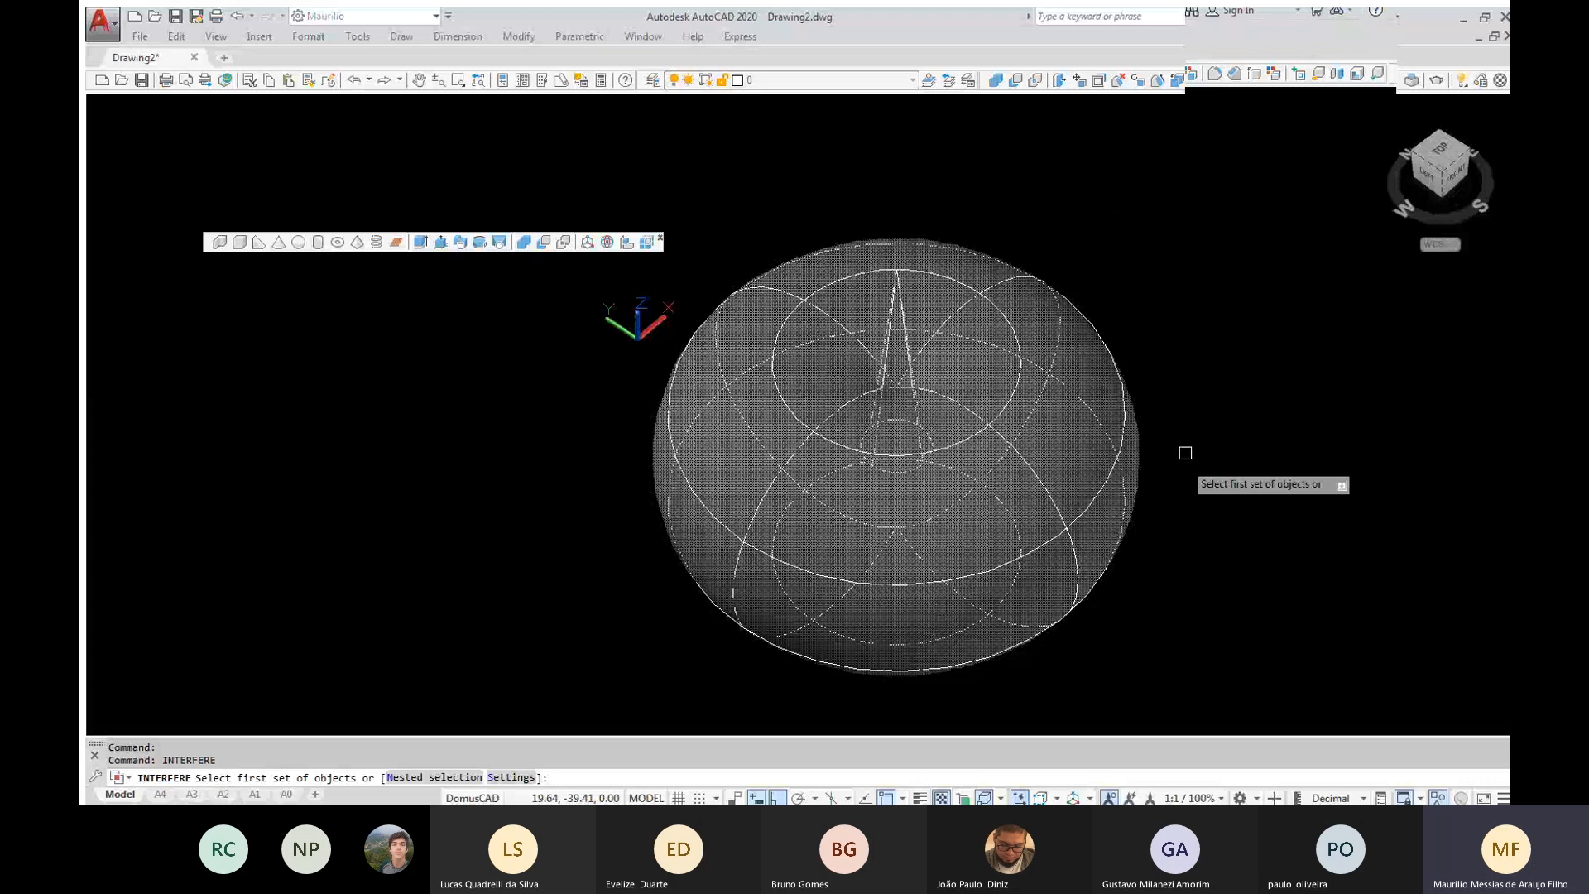
pyautogui.click(1192, 476)
pyautogui.click(842, 261)
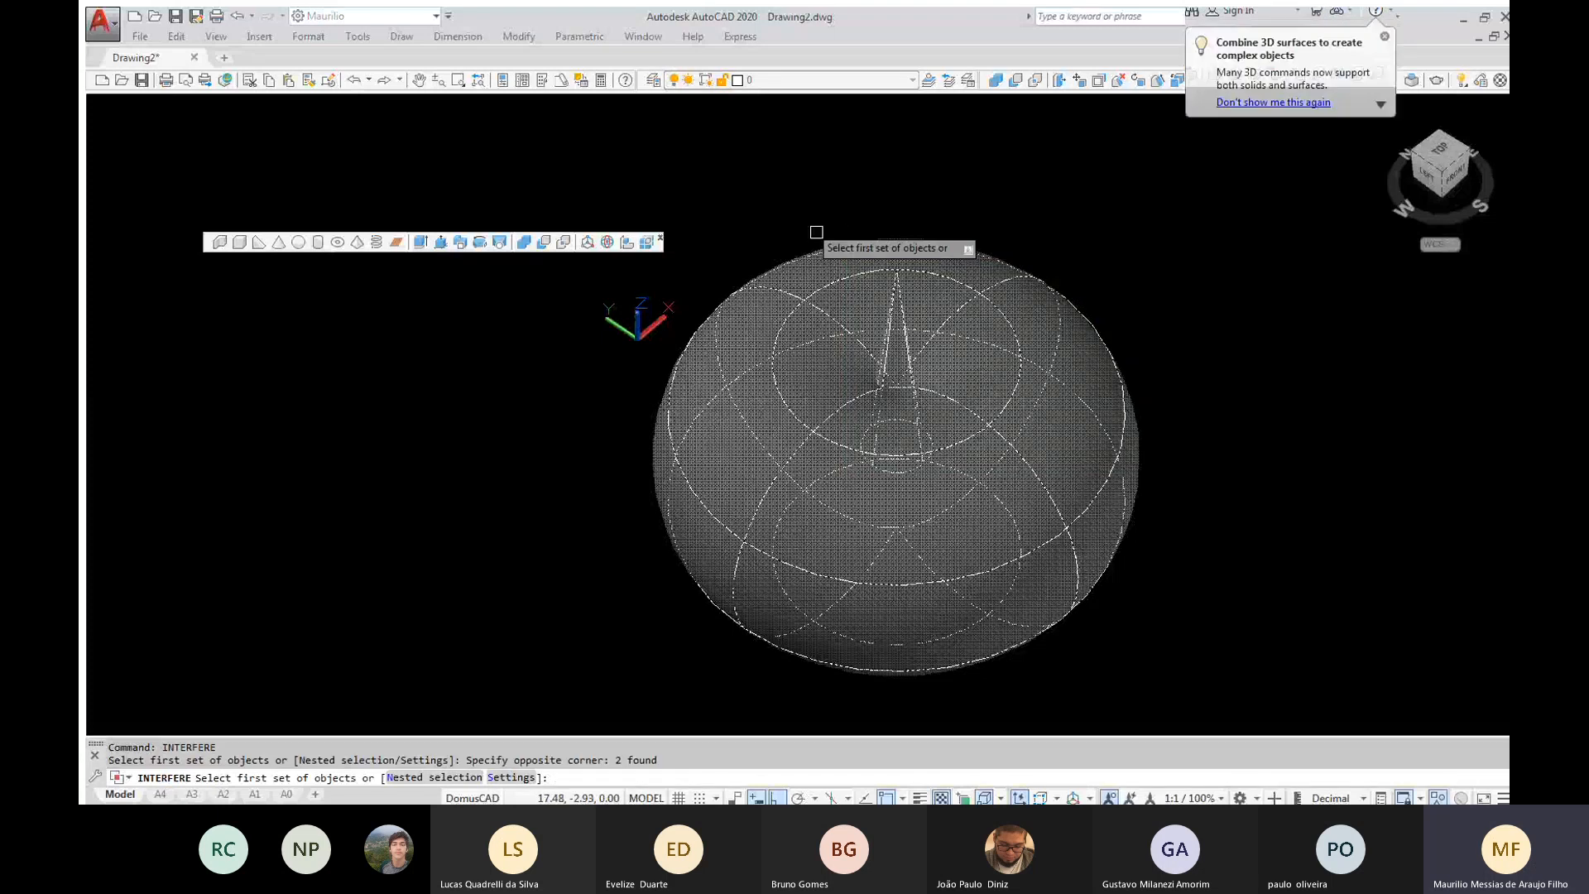
pyautogui.press('Return')
pyautogui.press('Return')
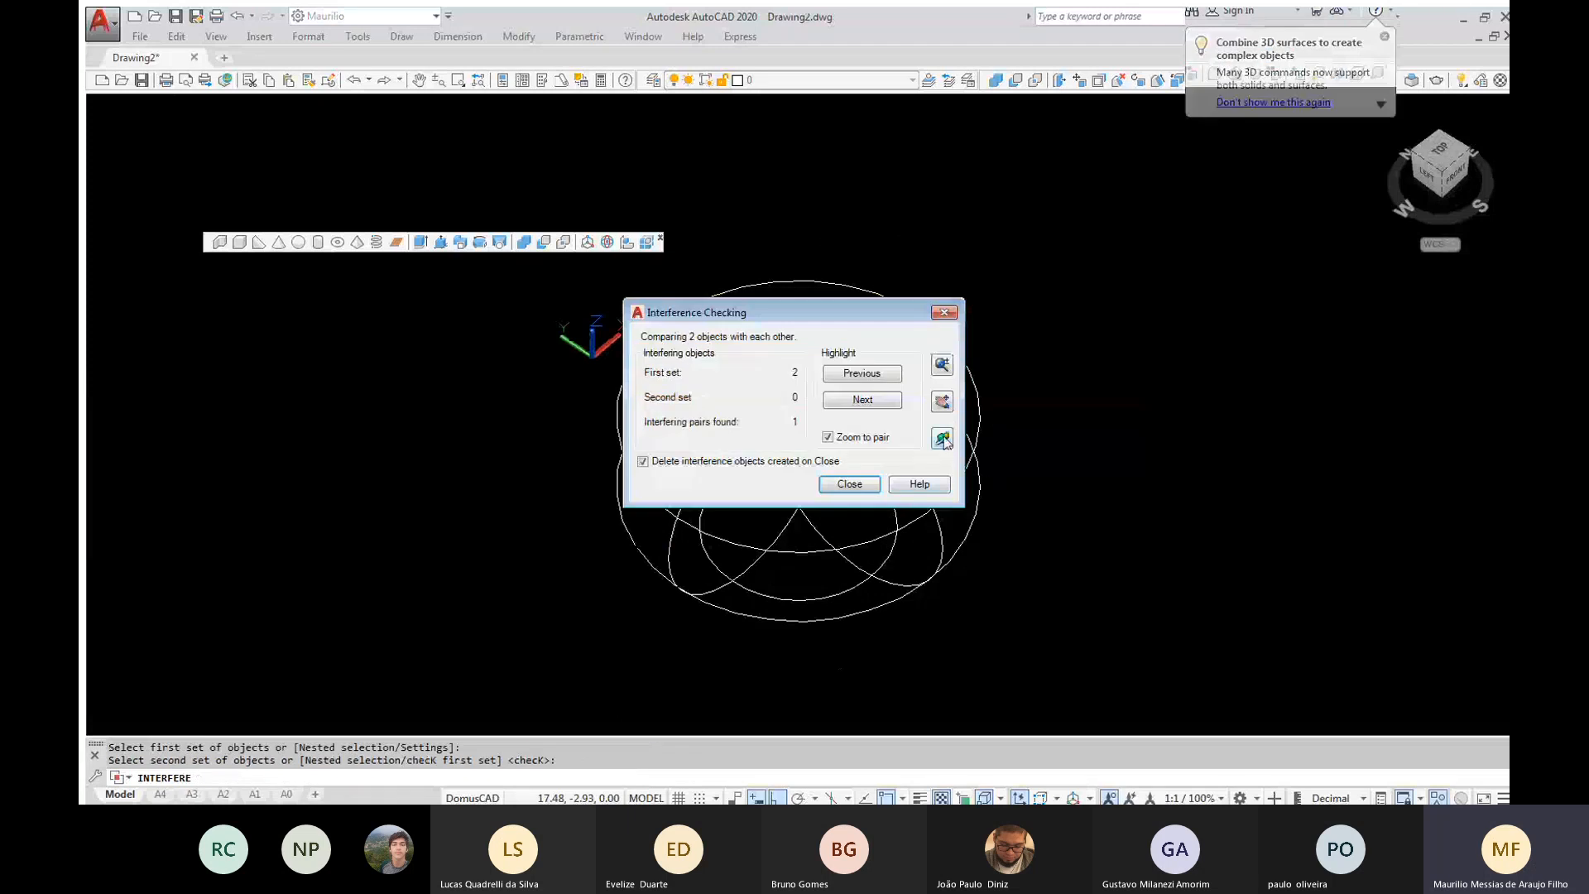
# Examine the interference volume between the cone and torus from several angles, and end the check
pyautogui.click(942, 439)
pyautogui.moveTo(776, 447); pyautogui.dragTo(778, 306)
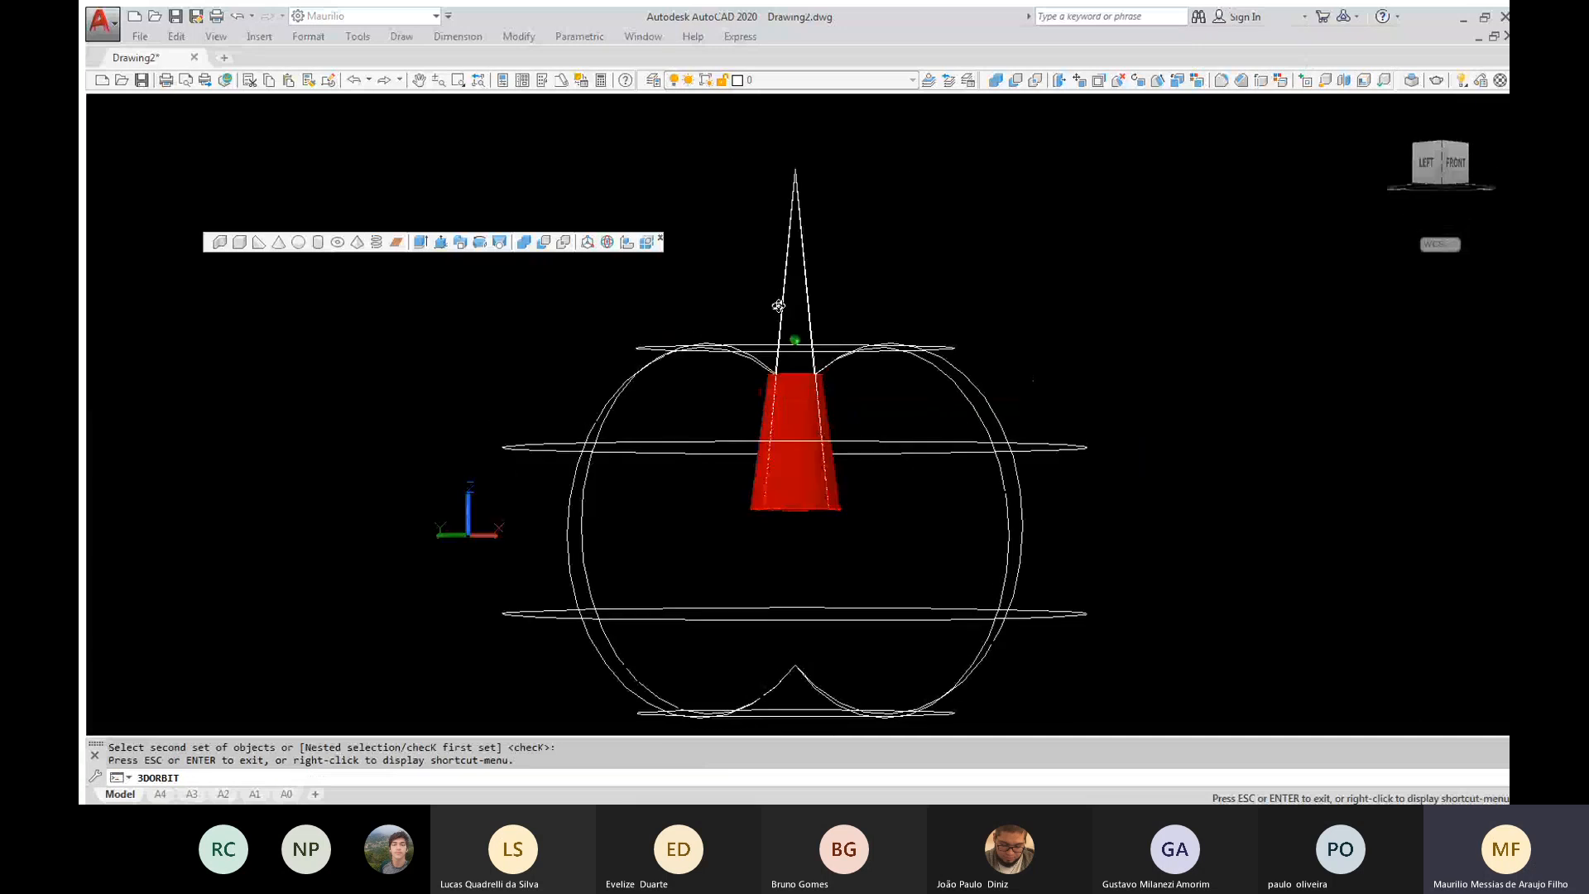
pyautogui.moveTo(778, 305); pyautogui.dragTo(993, 442)
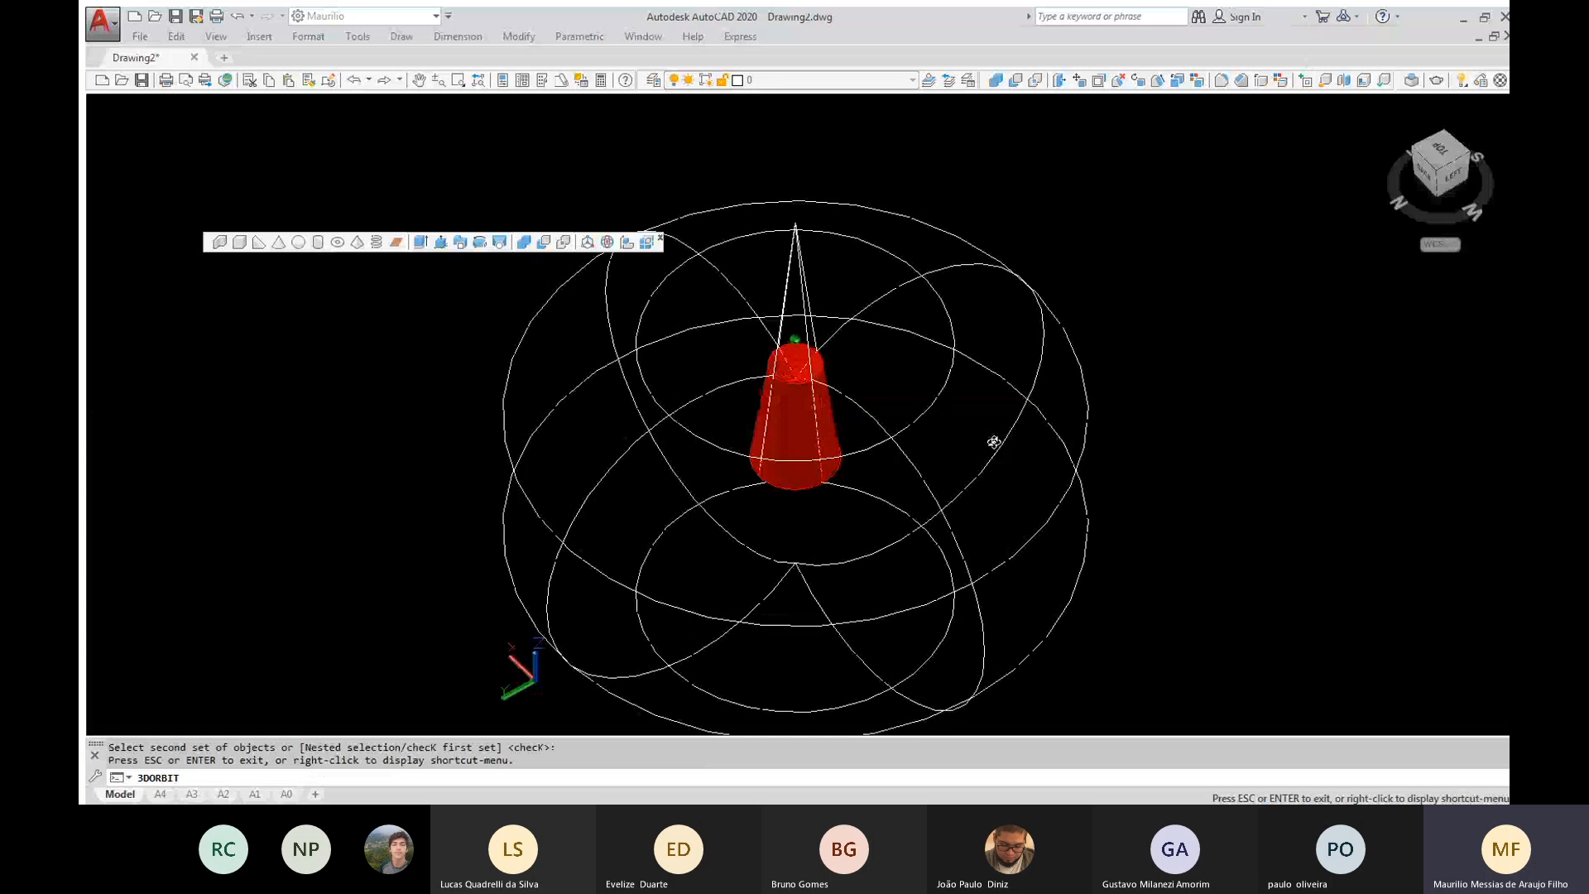
pyautogui.moveTo(993, 442); pyautogui.dragTo(875, 423)
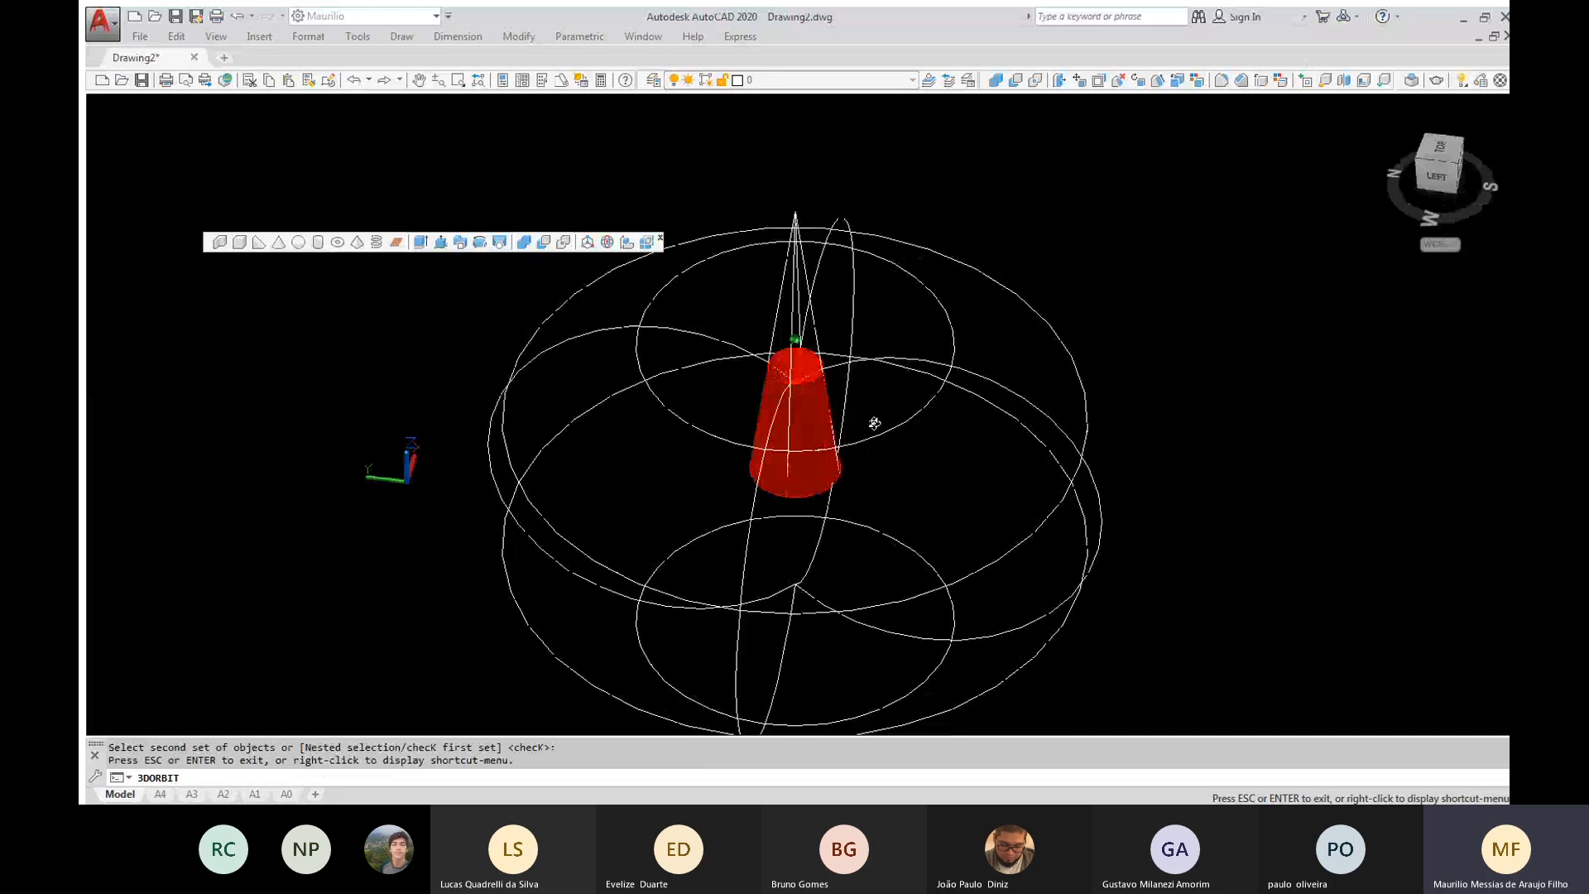
pyautogui.moveTo(874, 423); pyautogui.dragTo(744, 435)
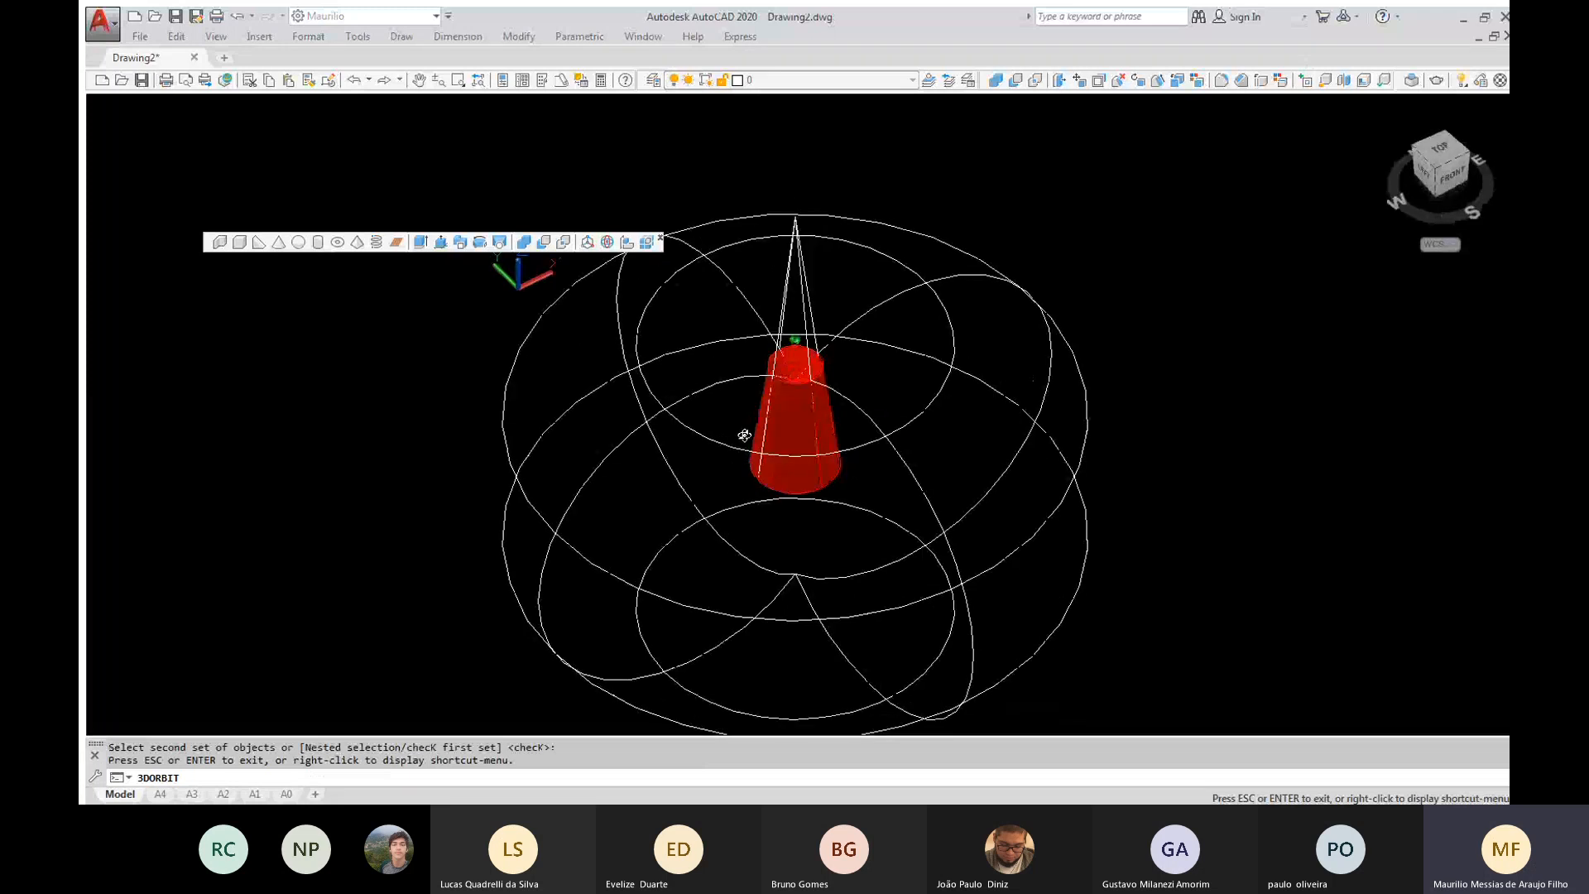
pyautogui.moveTo(744, 436); pyautogui.dragTo(802, 431)
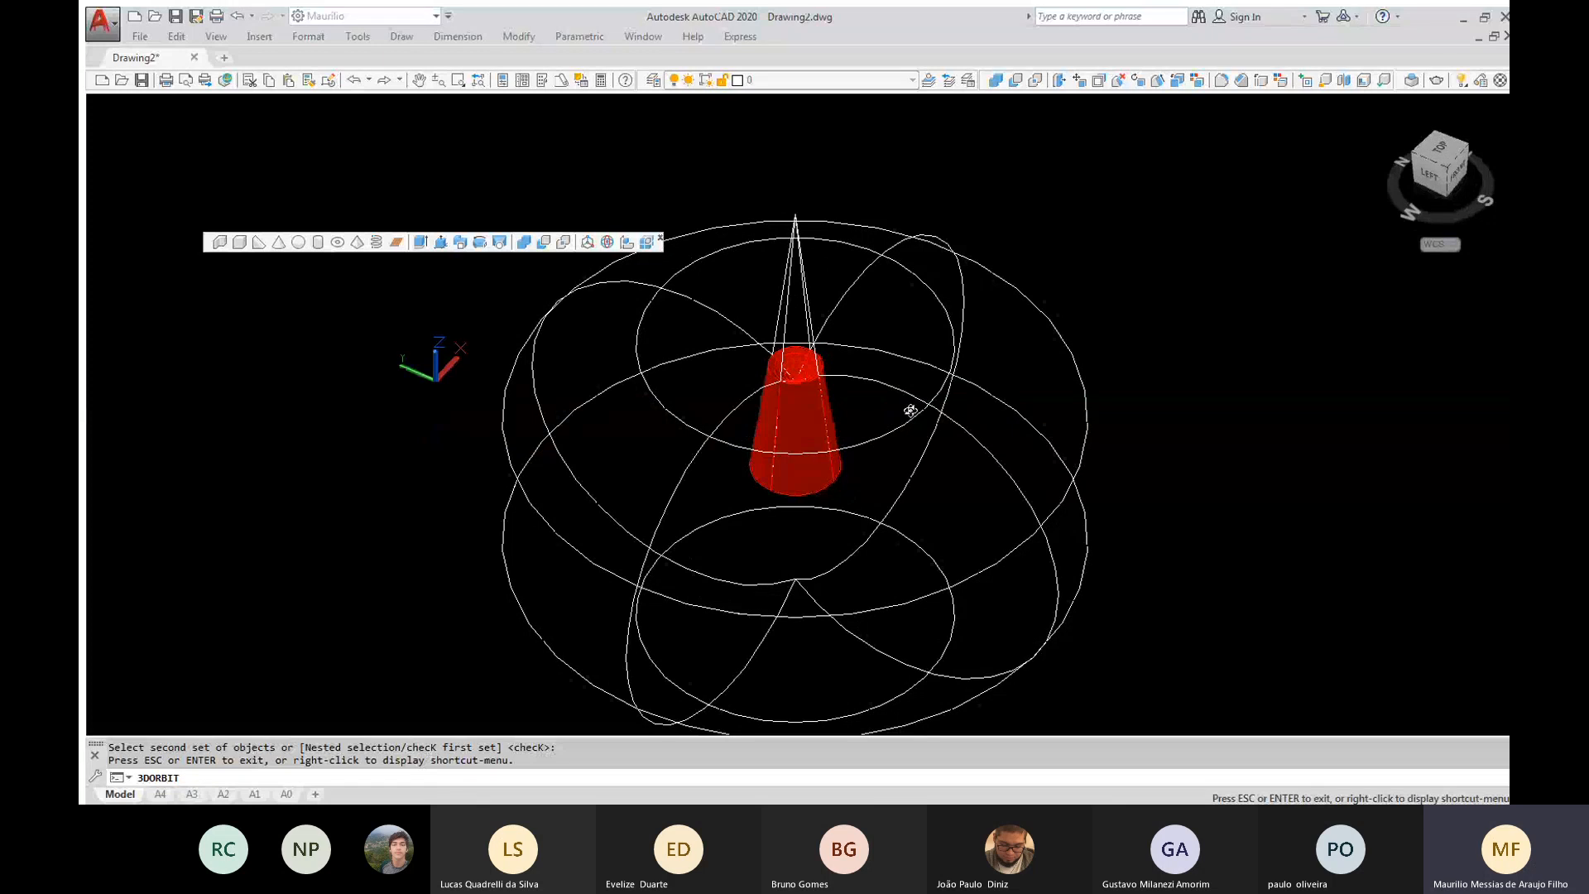
pyautogui.press('Escape')
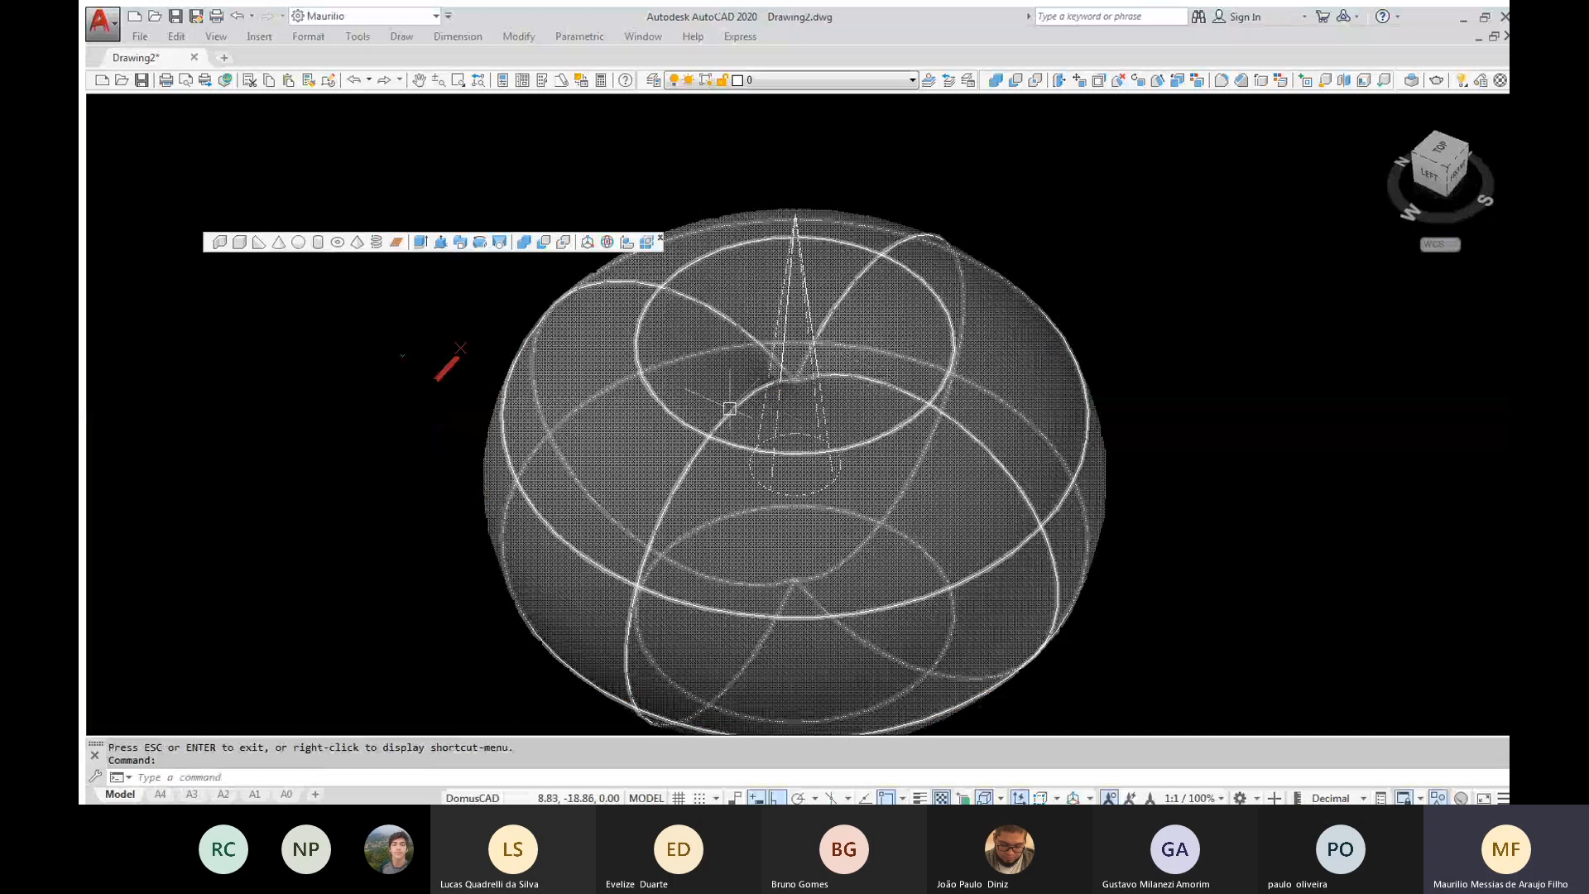
# Unite the cone and the large torus with Union, picking the two solids individually
pyautogui.keyDown('shift'); pyautogui.moveTo(729, 408); pyautogui.dragTo(670, 360, button='middle'); pyautogui.keyUp('shift')
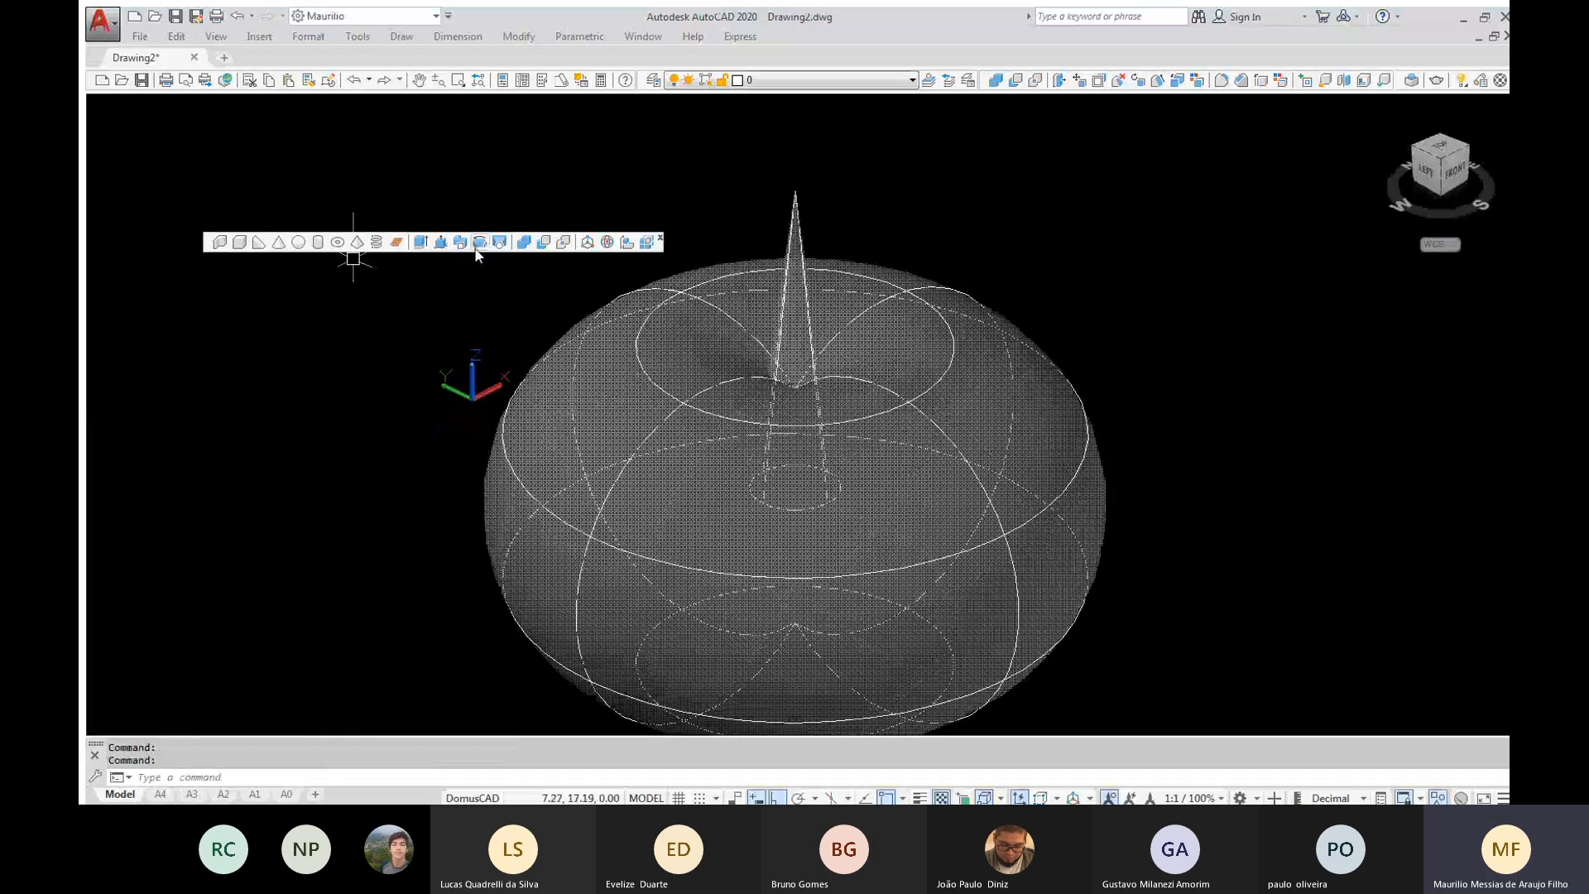
pyautogui.click(525, 242)
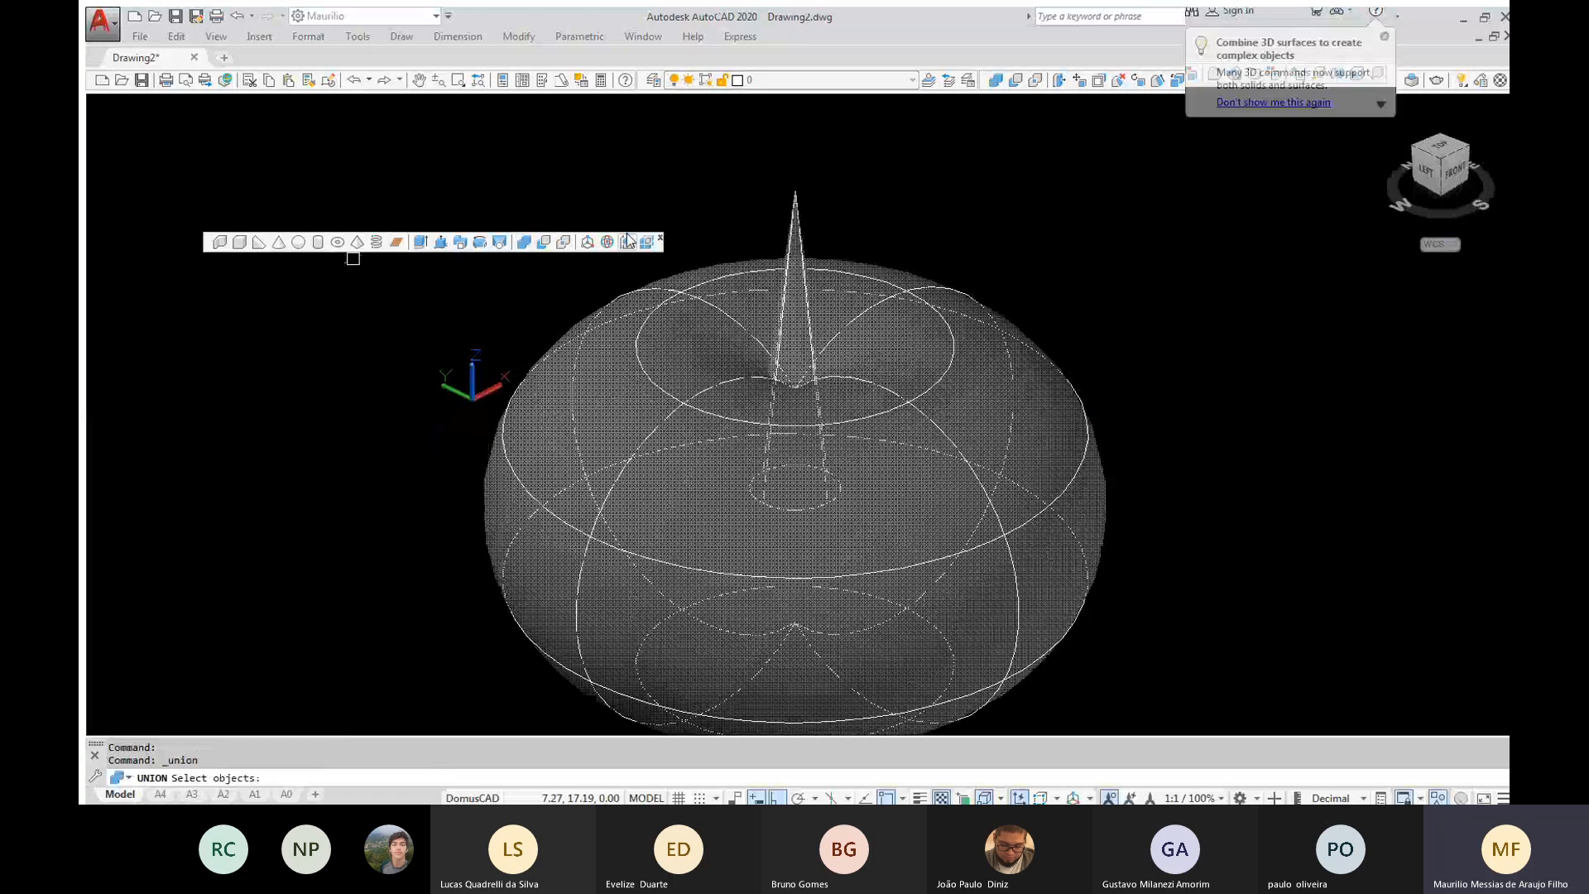
pyautogui.click(803, 227)
pyautogui.click(880, 295)
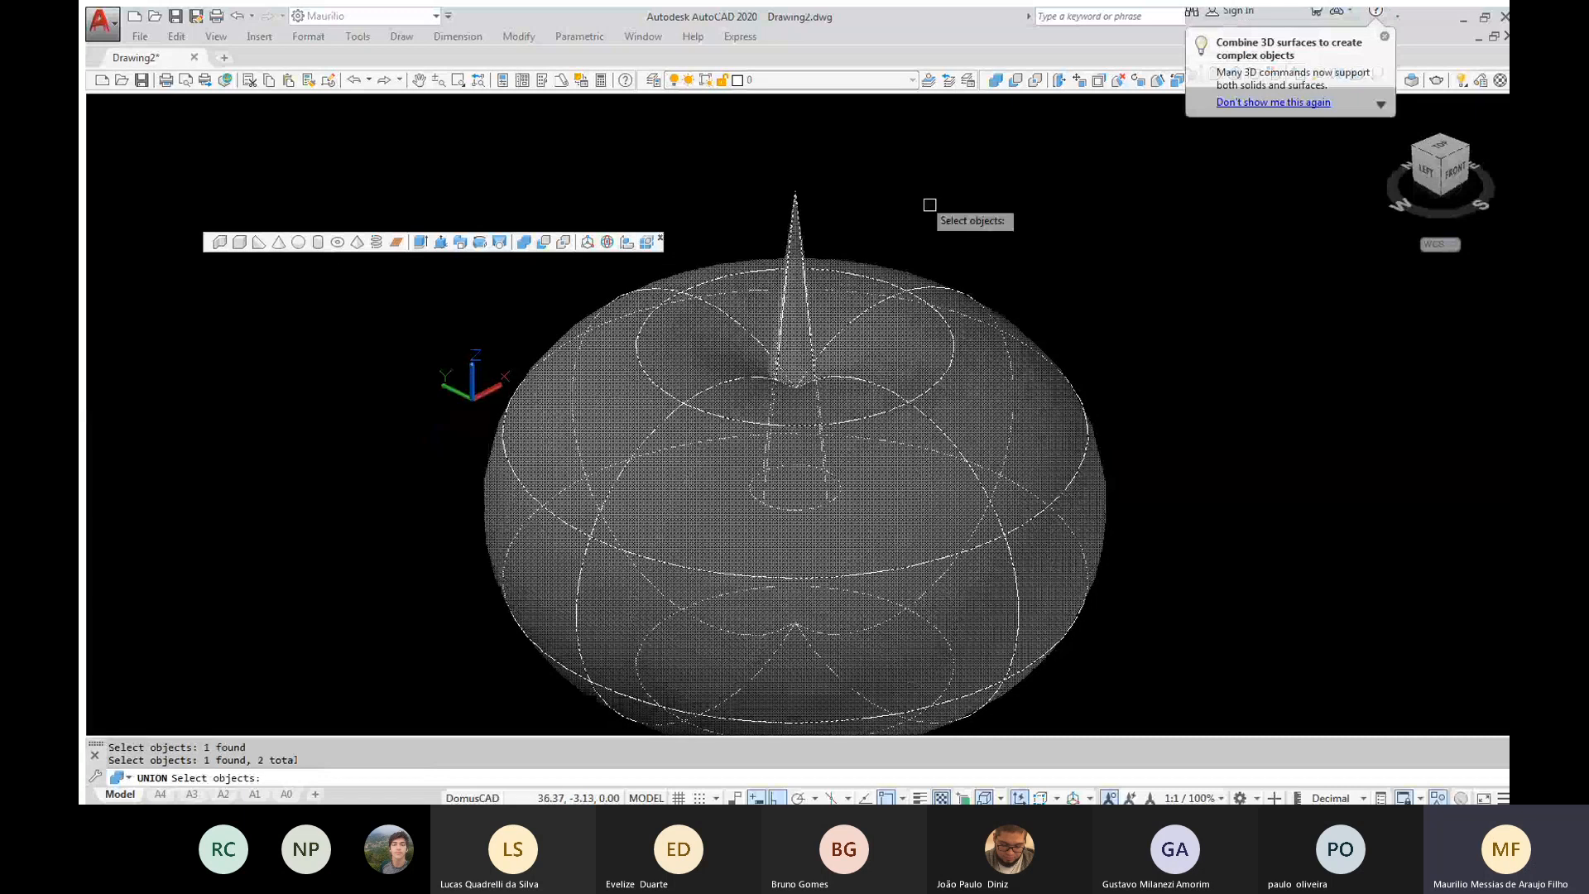
pyautogui.press('Return')
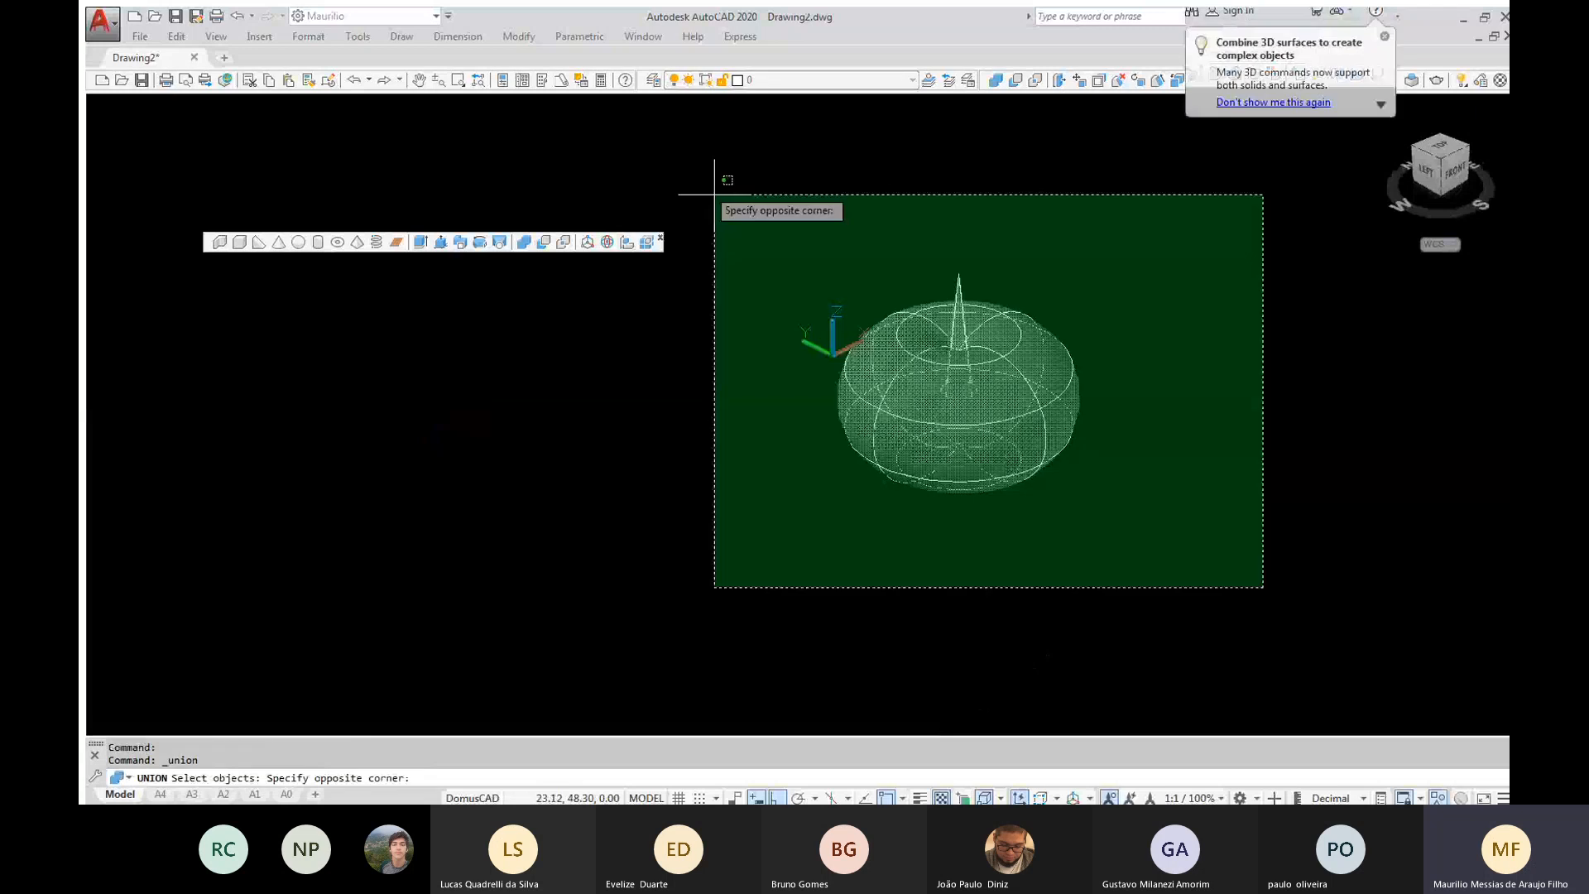
# Unite the torus and cone again, selecting both together, and examine where the cone meets the torus
pyautogui.click(714, 195)
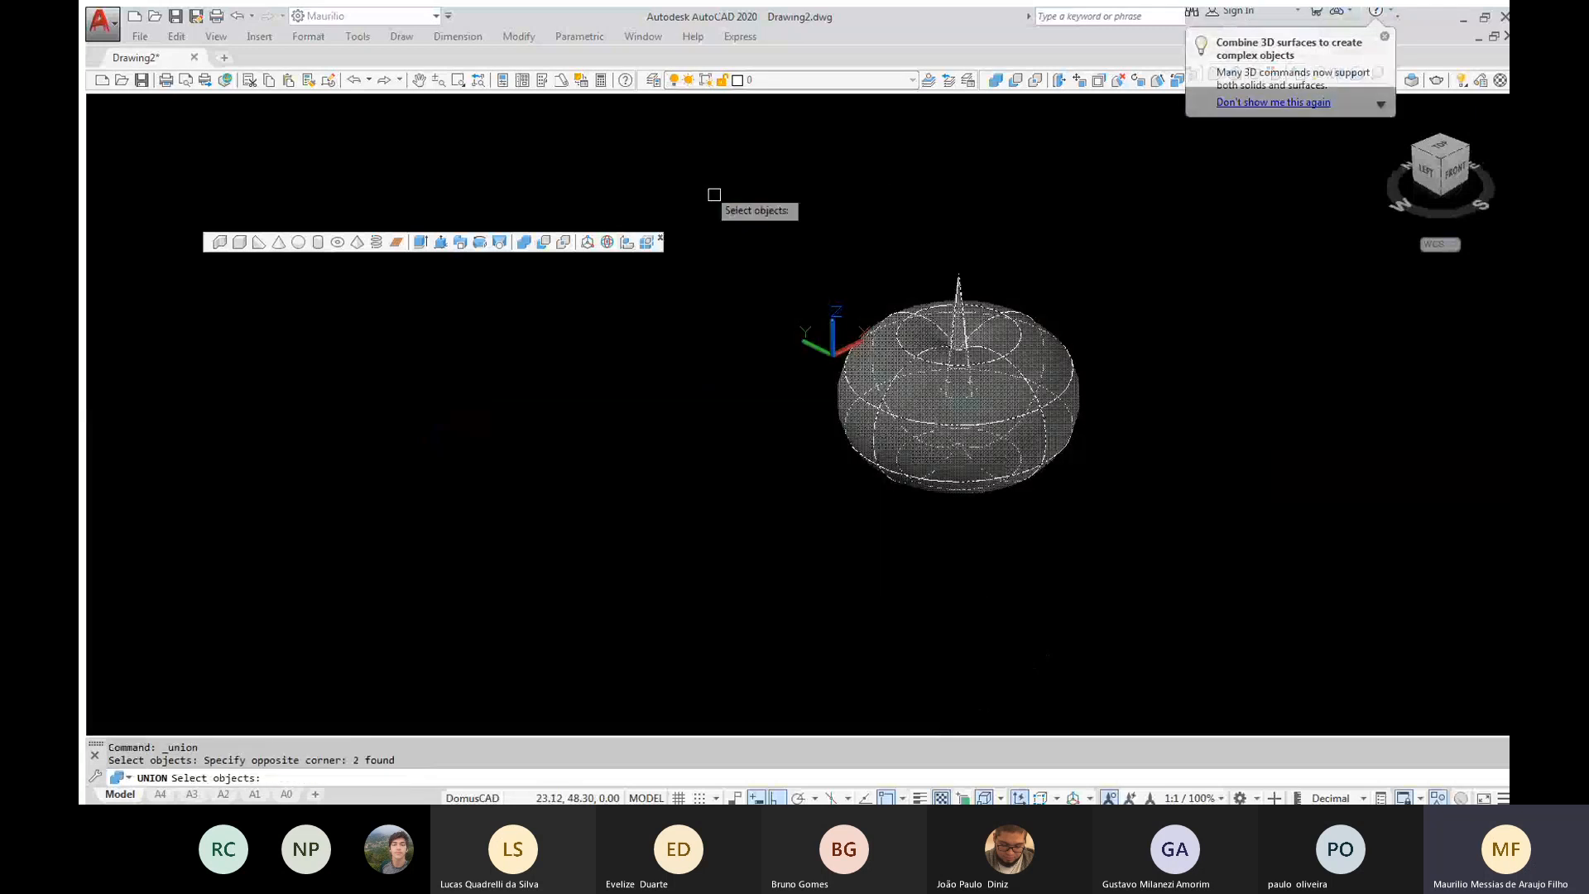
pyautogui.press('Return')
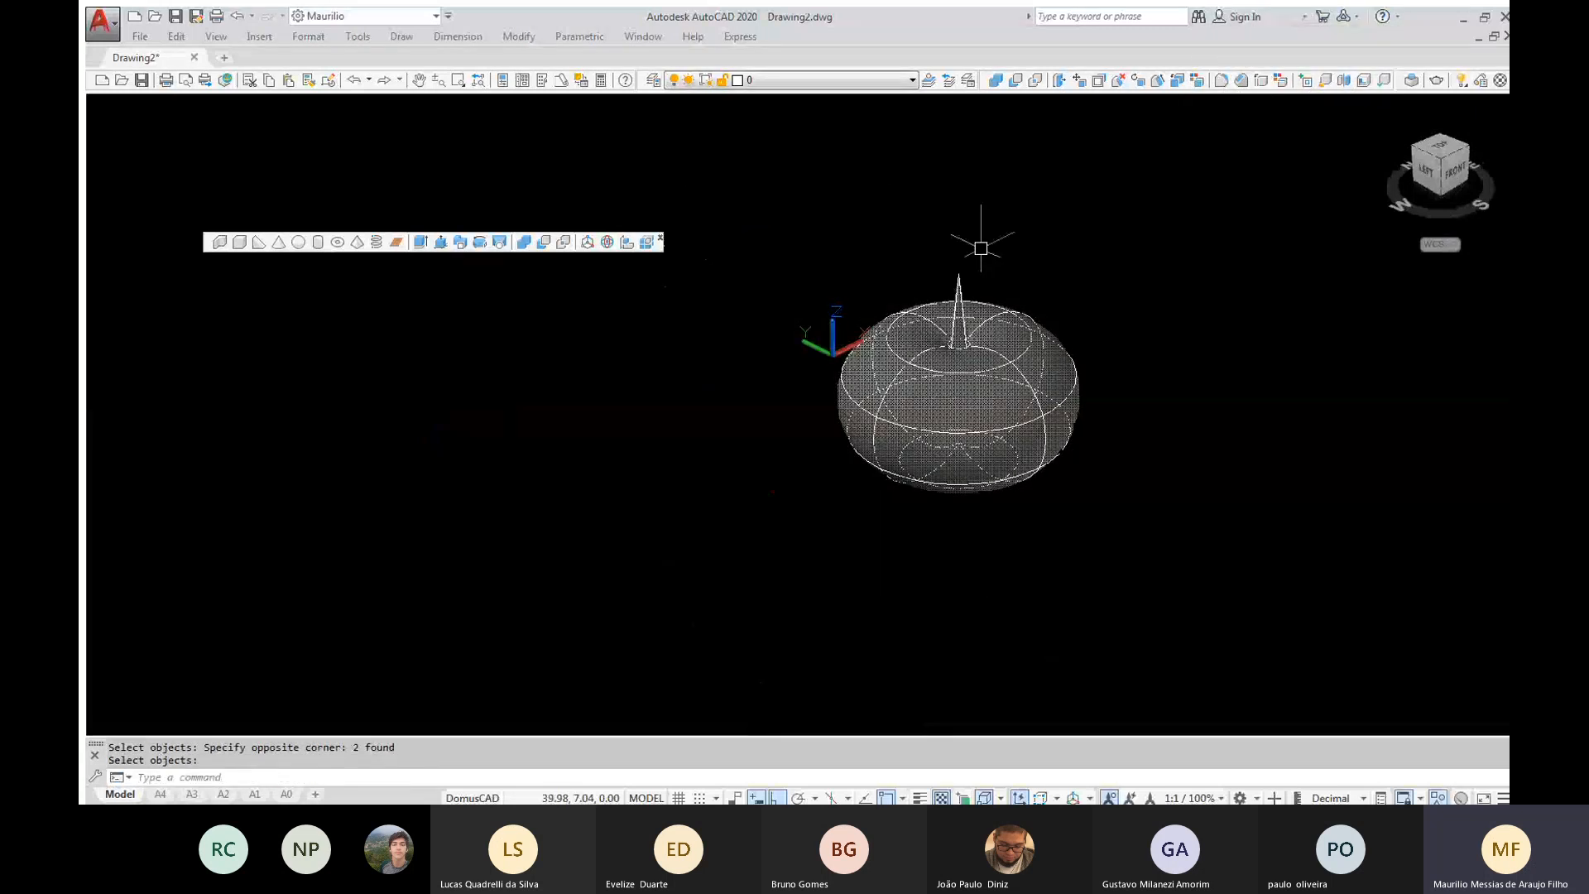
pyautogui.scroll(2, 981, 248)
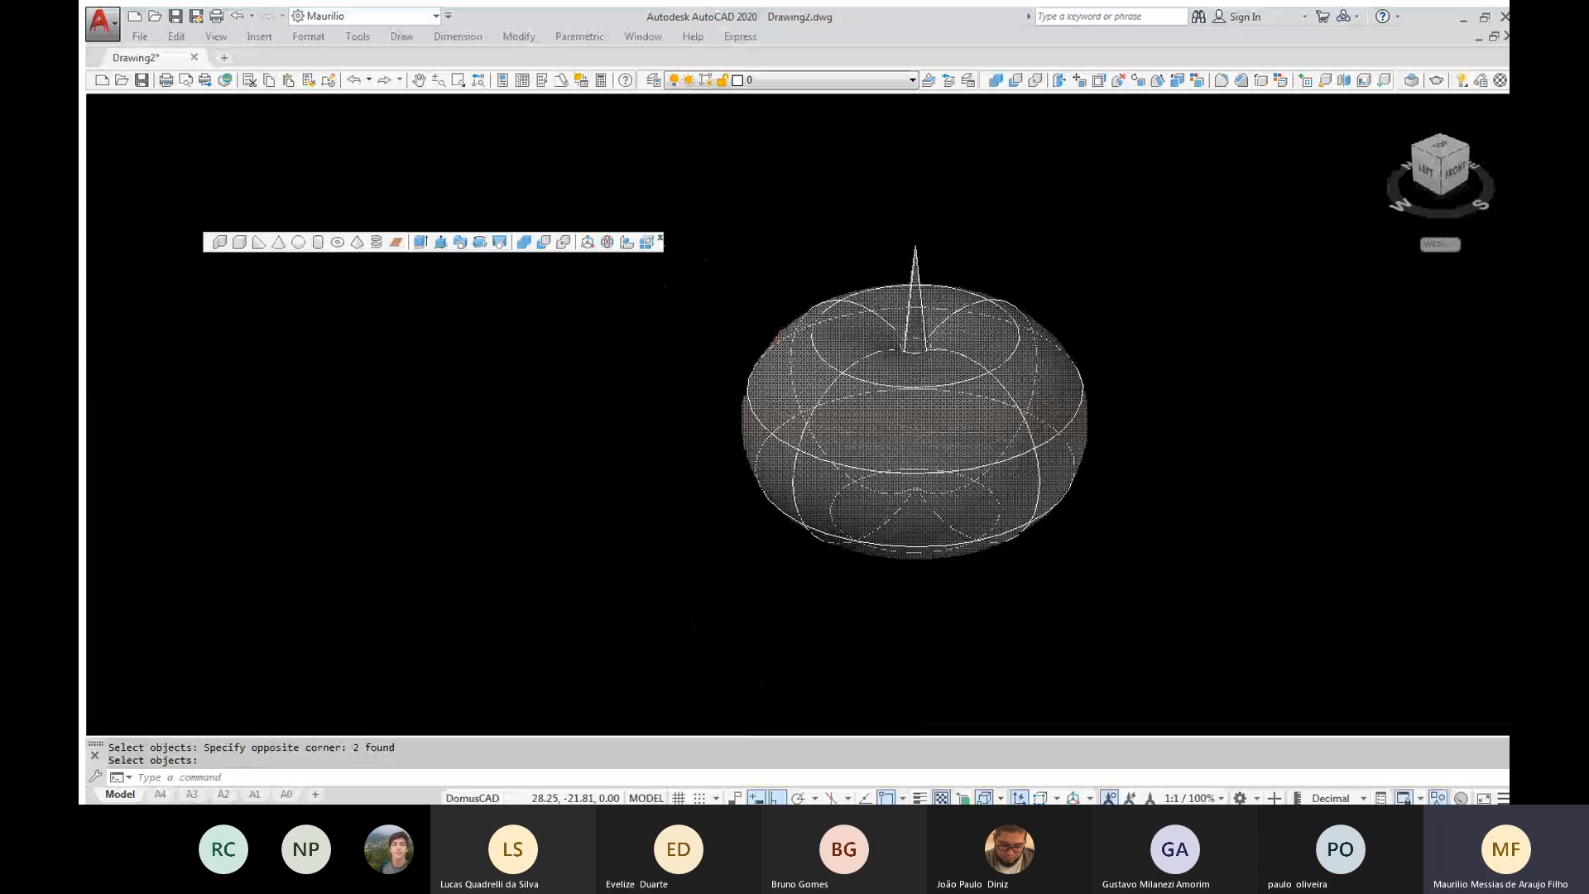
pyautogui.scroll(5, 985, 352)
pyautogui.keyDown('shift'); pyautogui.moveTo(861, 493); pyautogui.dragTo(895, 471, button='middle'); pyautogui.keyUp('shift')
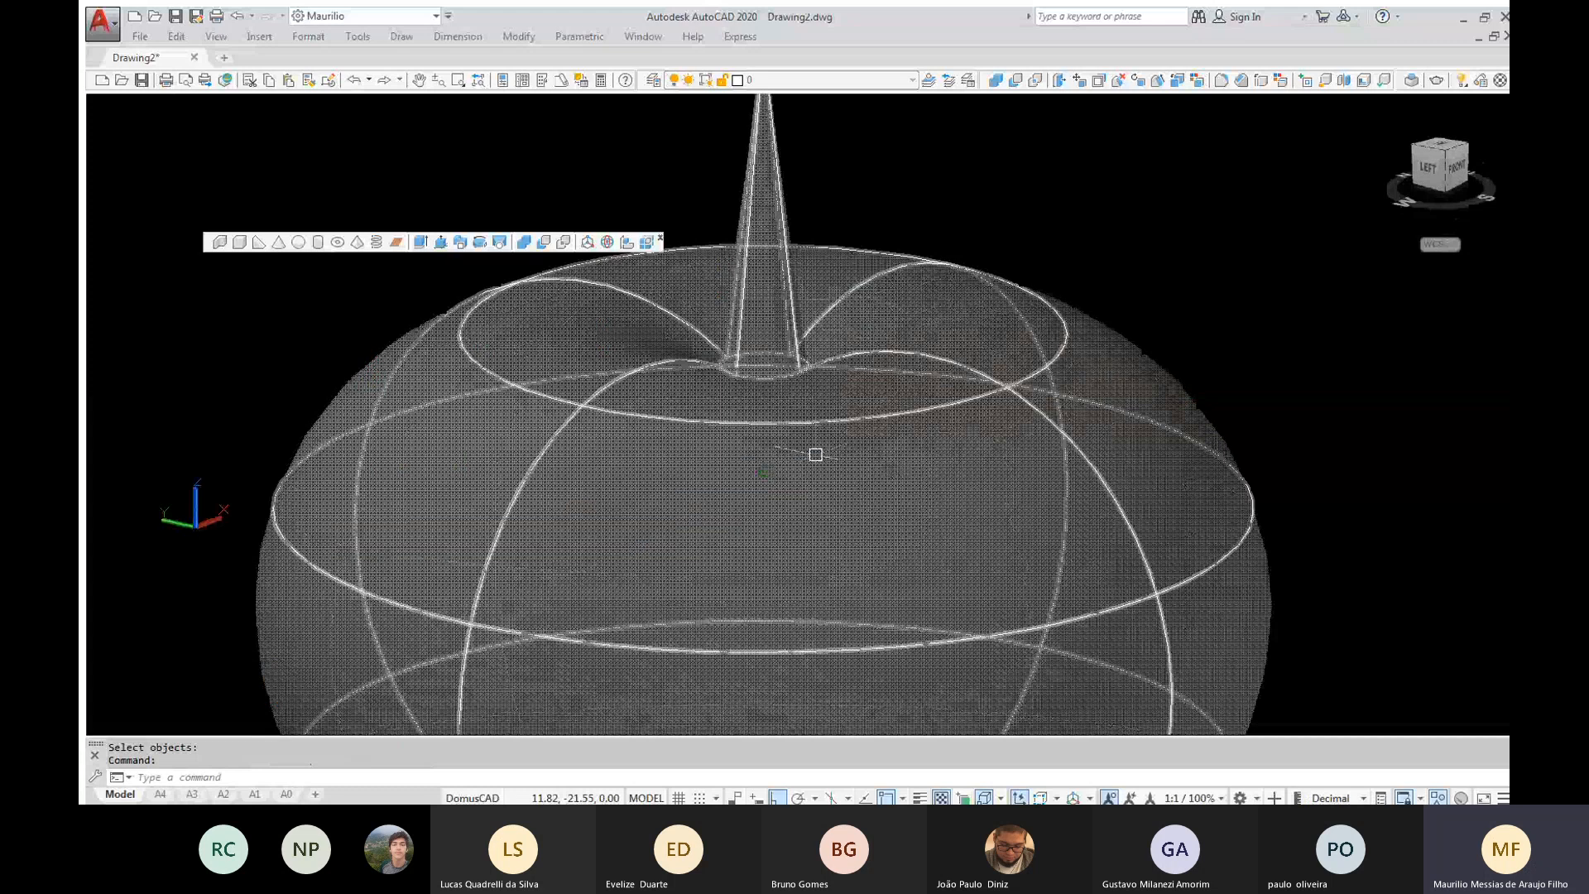
pyautogui.scroll(-4, 815, 455)
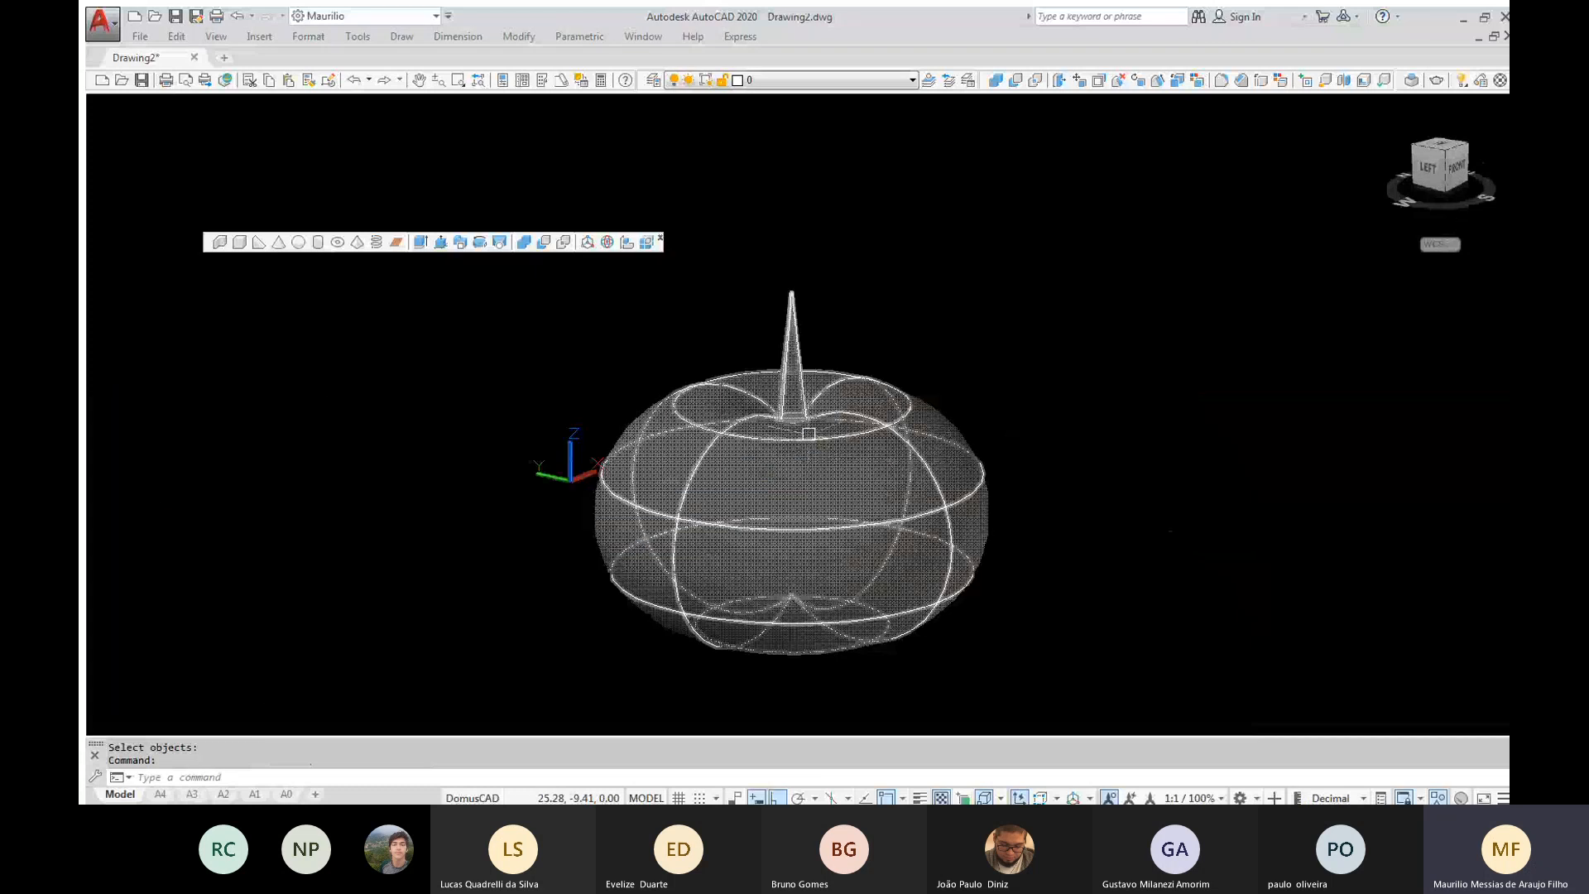
pyautogui.moveTo(809, 434); pyautogui.dragTo(795, 375, button='middle')
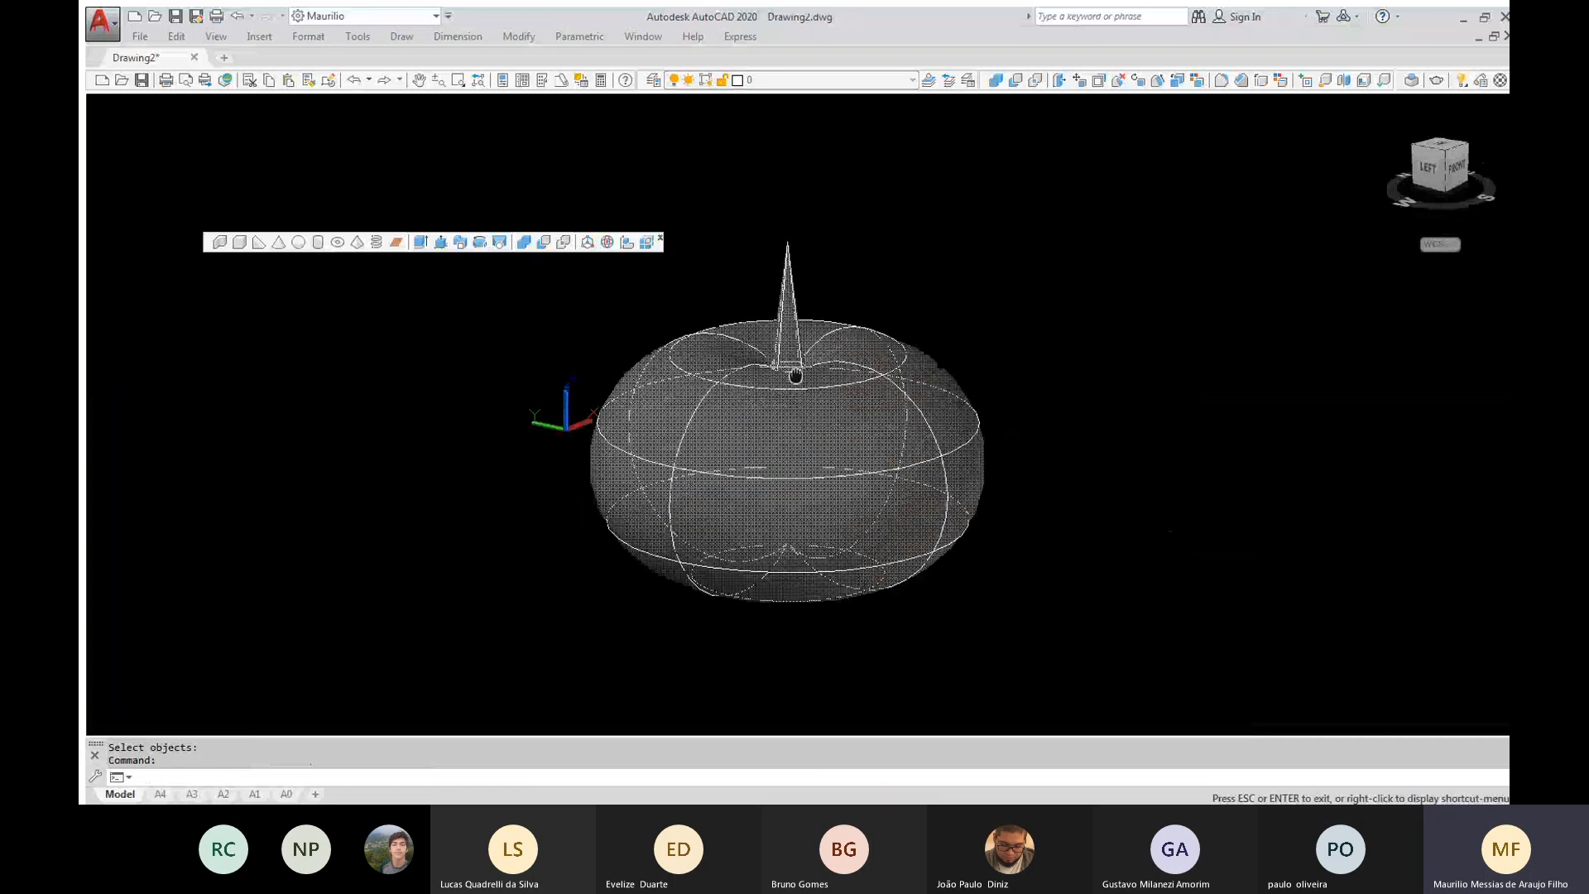
# Erase the united torus-and-cone solid as a test, undo the erasure, and leave the solid deselected
pyautogui.press('Delete')
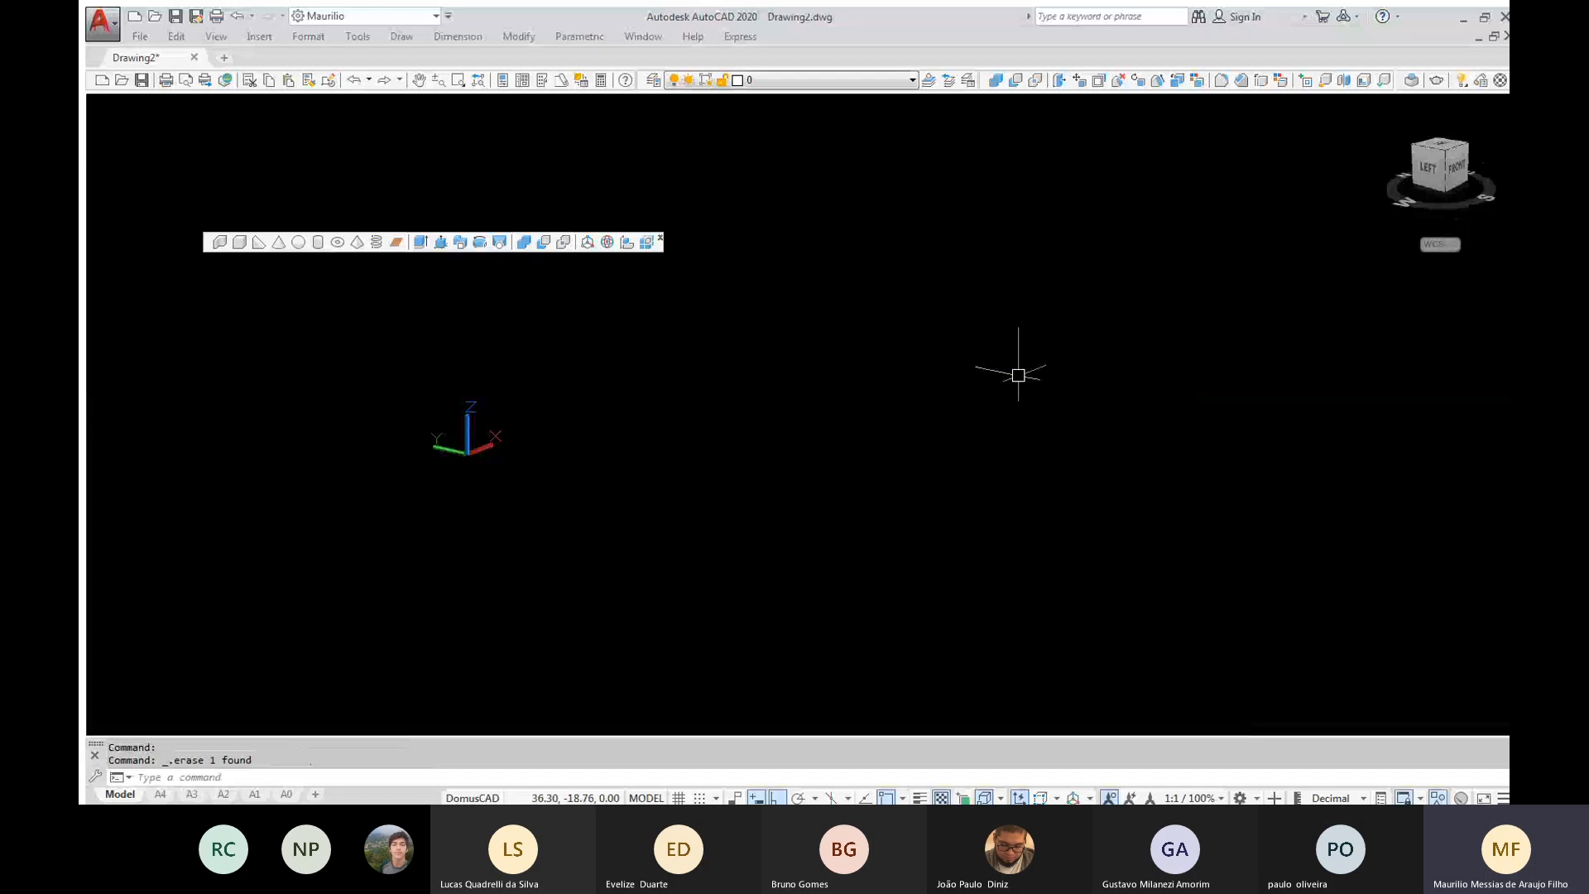
pyautogui.hotkey('ctrl', 'z')
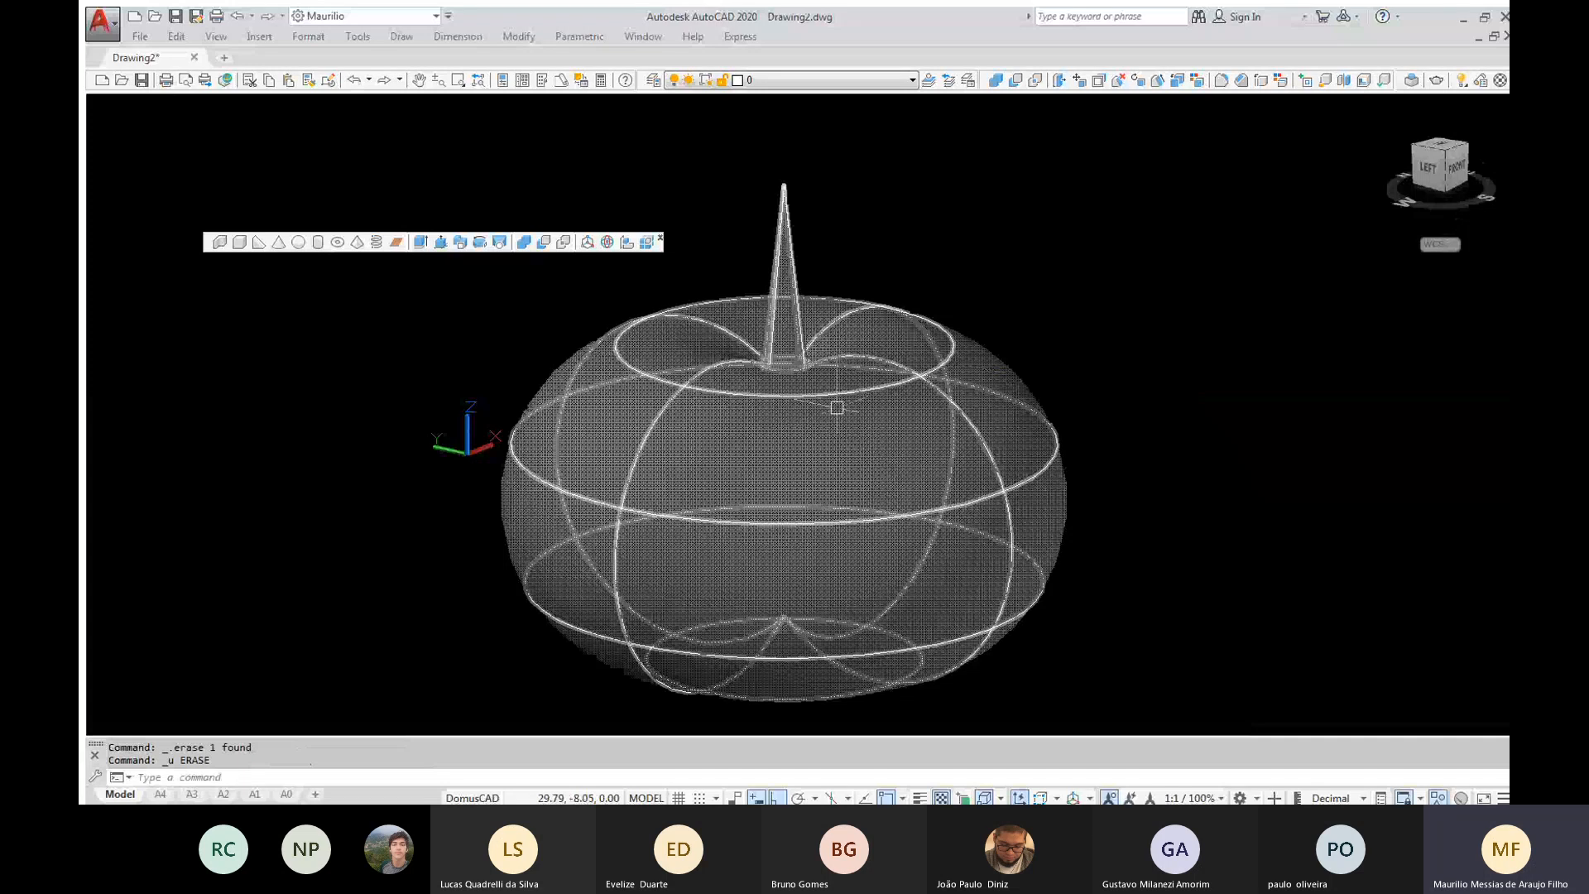
pyautogui.click(837, 407)
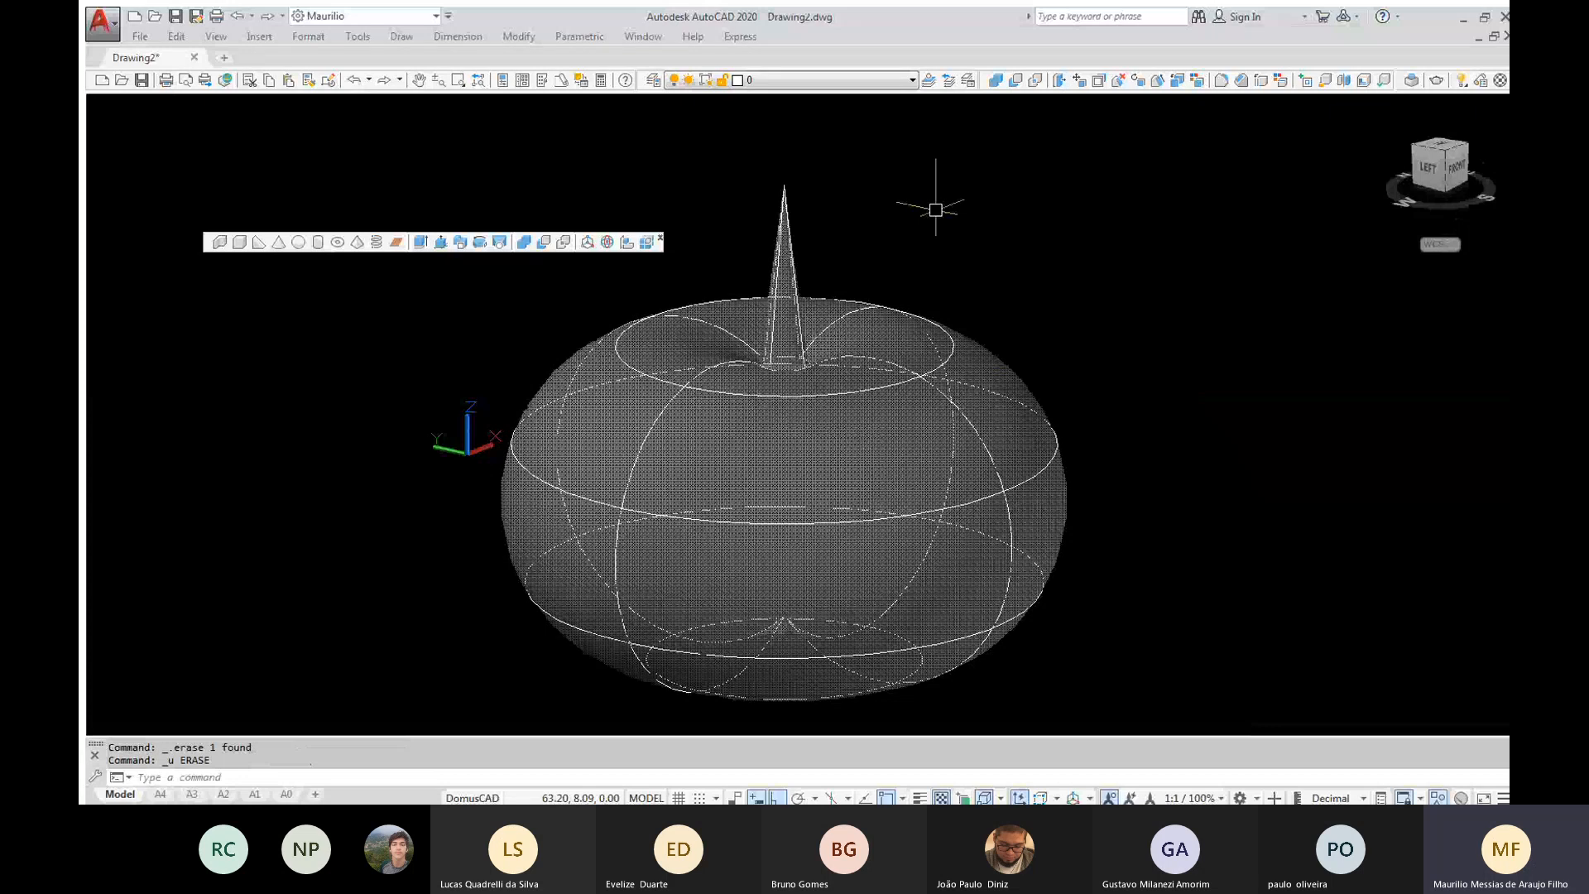
pyautogui.click(781, 205)
pyautogui.press('Escape')
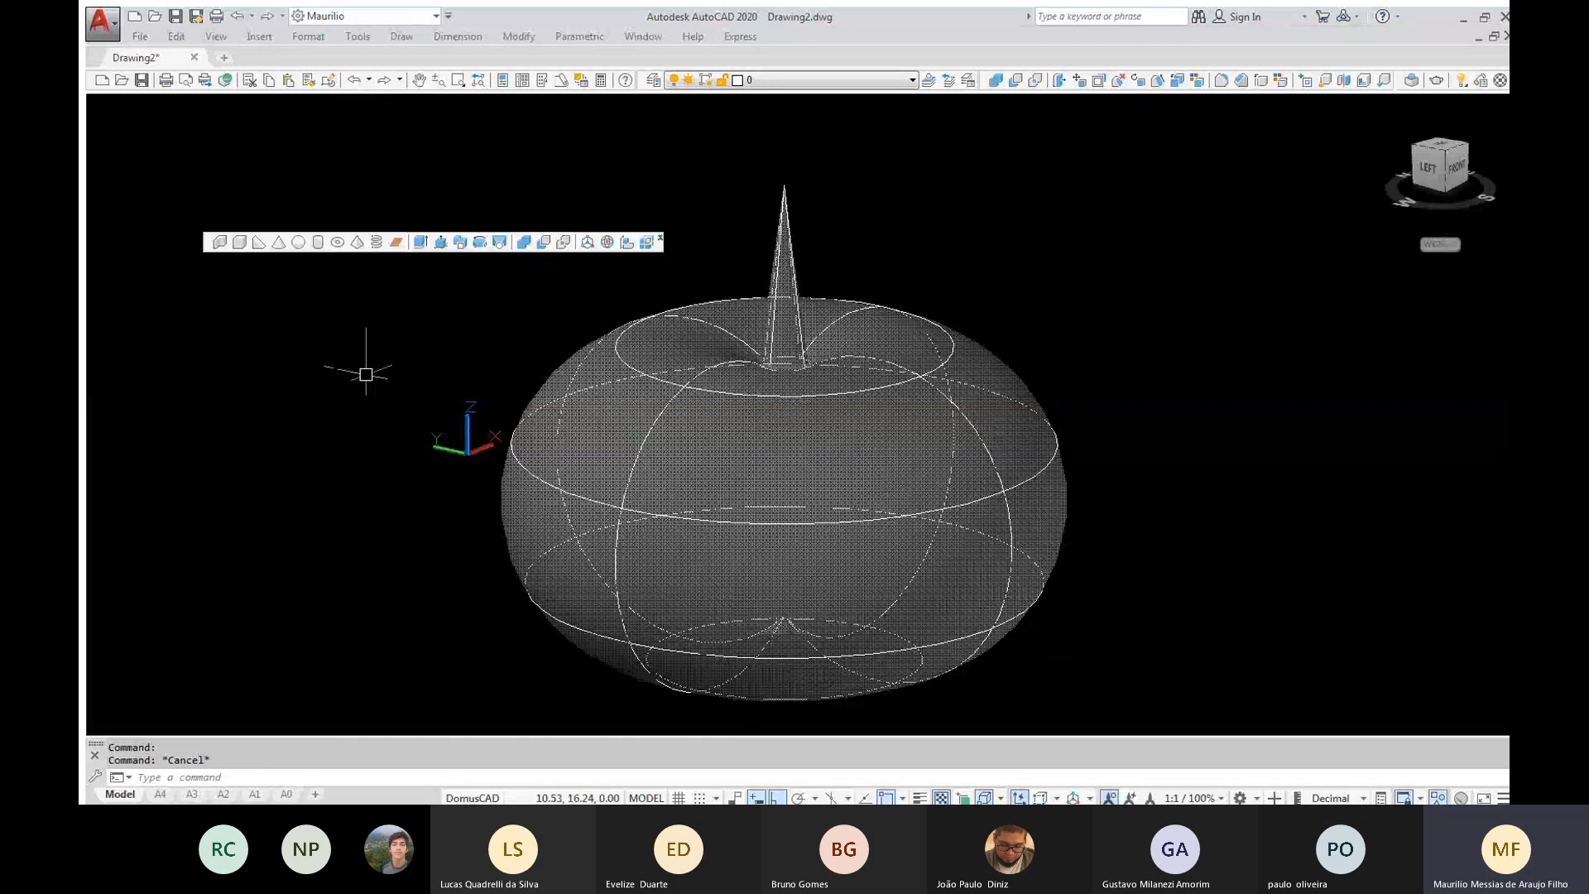
# Undo the union so the cone and the torus are separate solids again
pyautogui.scroll(-2, 366, 374)
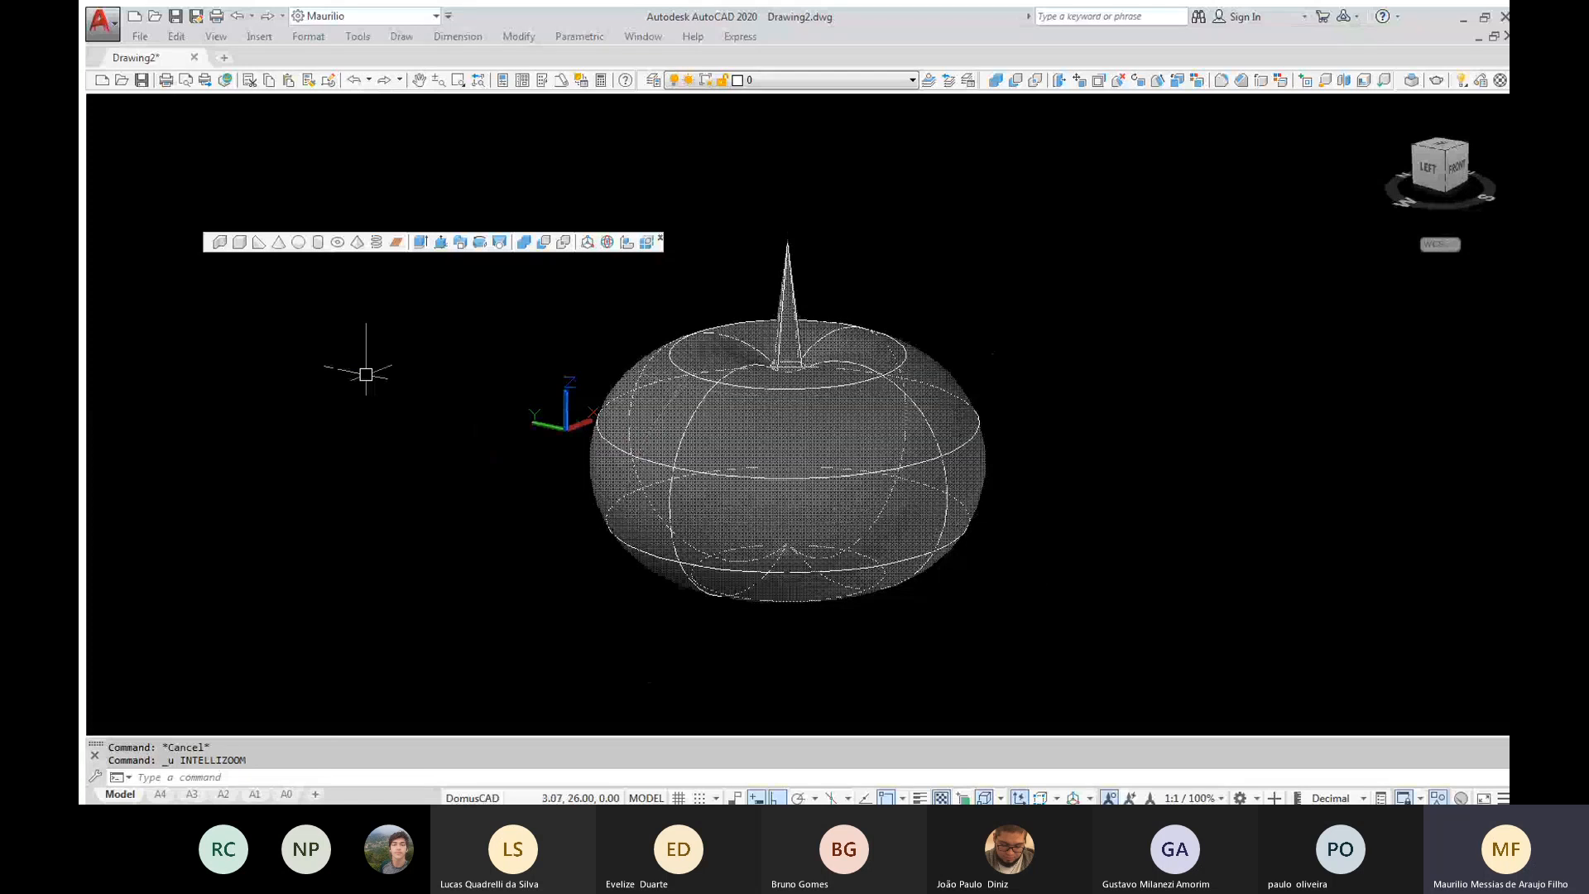
pyautogui.hotkey('ctrl', 'z')
pyautogui.hotkey('ctrl', 'z')
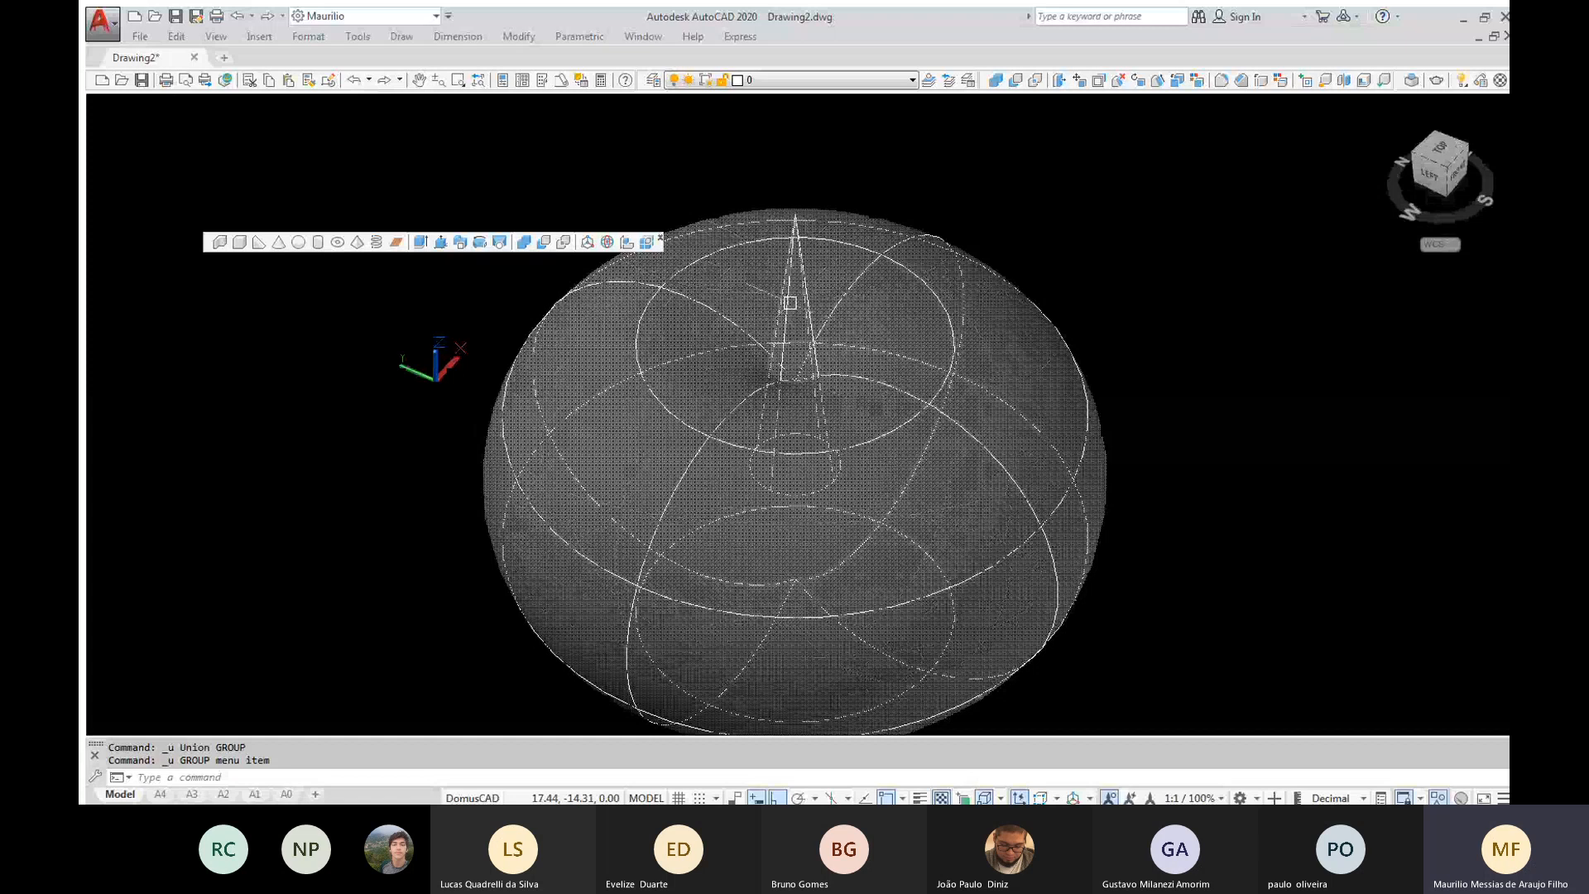
# Erase only the cone from the torus centre as a test, and undo the erasure
pyautogui.keyDown('shift'); pyautogui.moveTo(791, 303); pyautogui.dragTo(996, 251, button='middle'); pyautogui.keyUp('shift')
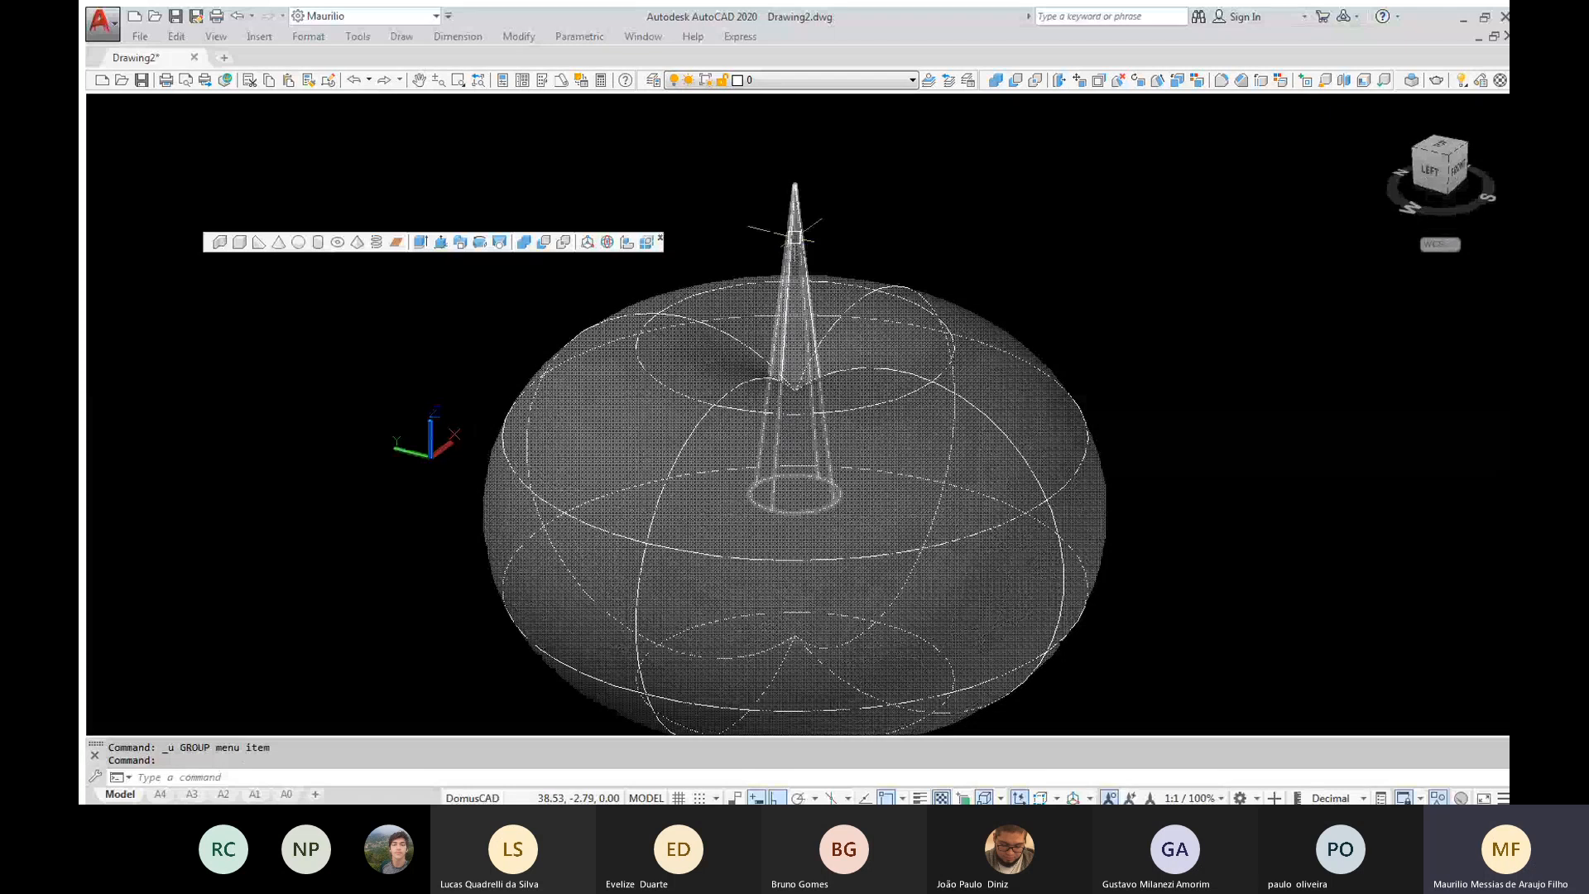
pyautogui.click(796, 237)
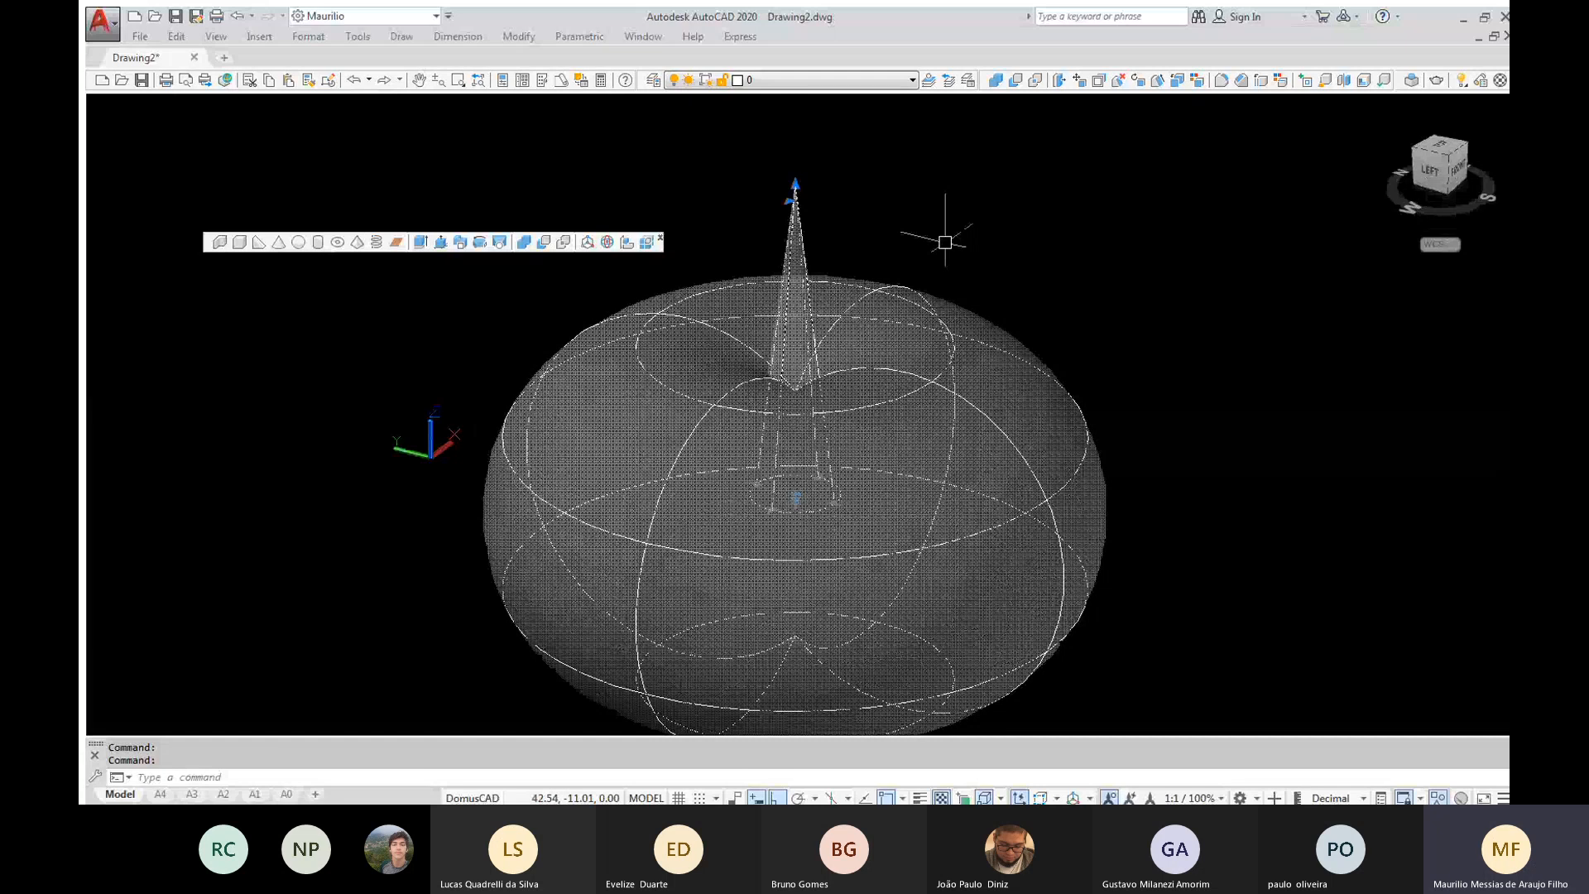
pyautogui.press('Delete')
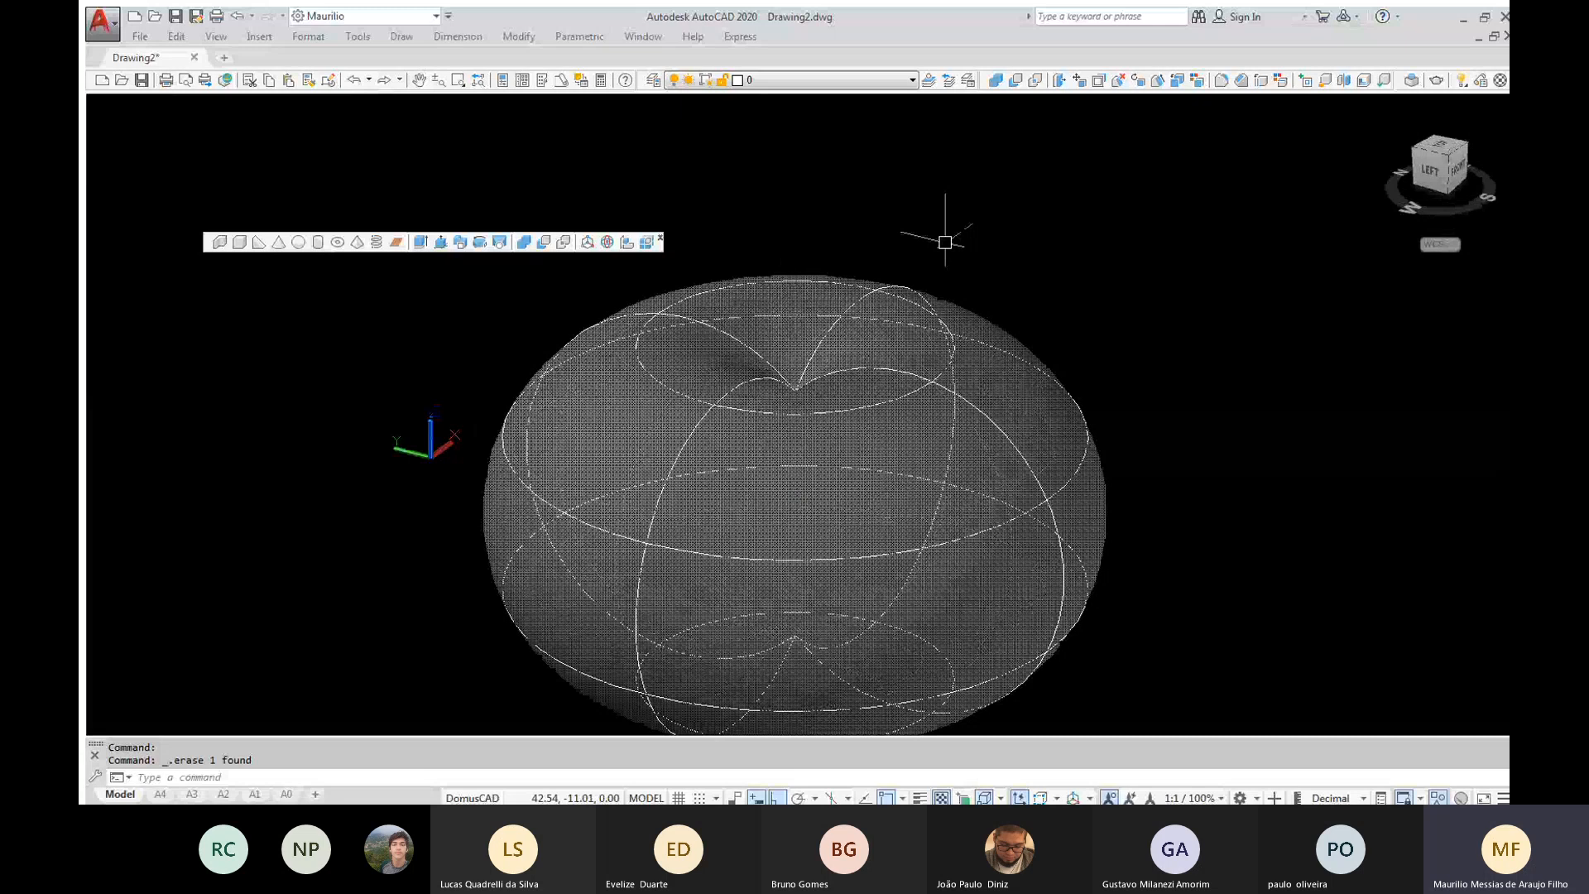
pyautogui.hotkey('ctrl', 'z')
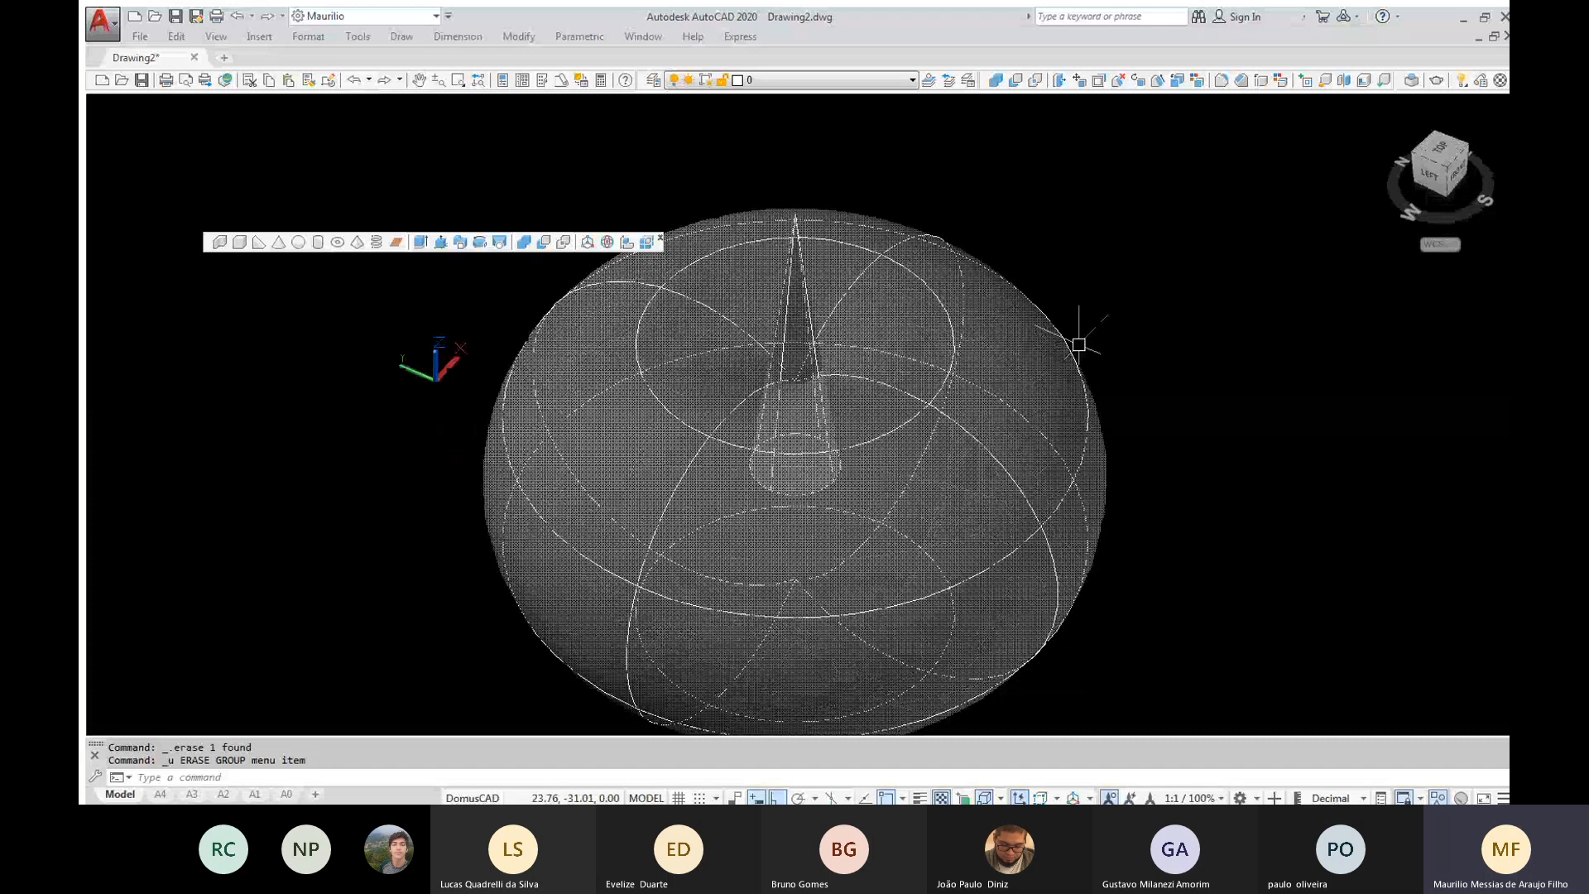
# Subtract the large torus from the overlapping cone, taking the cone as the solid to keep
pyautogui.keyDown('shift'); pyautogui.moveTo(855, 496); pyautogui.dragTo(858, 395, button='middle'); pyautogui.keyUp('shift')
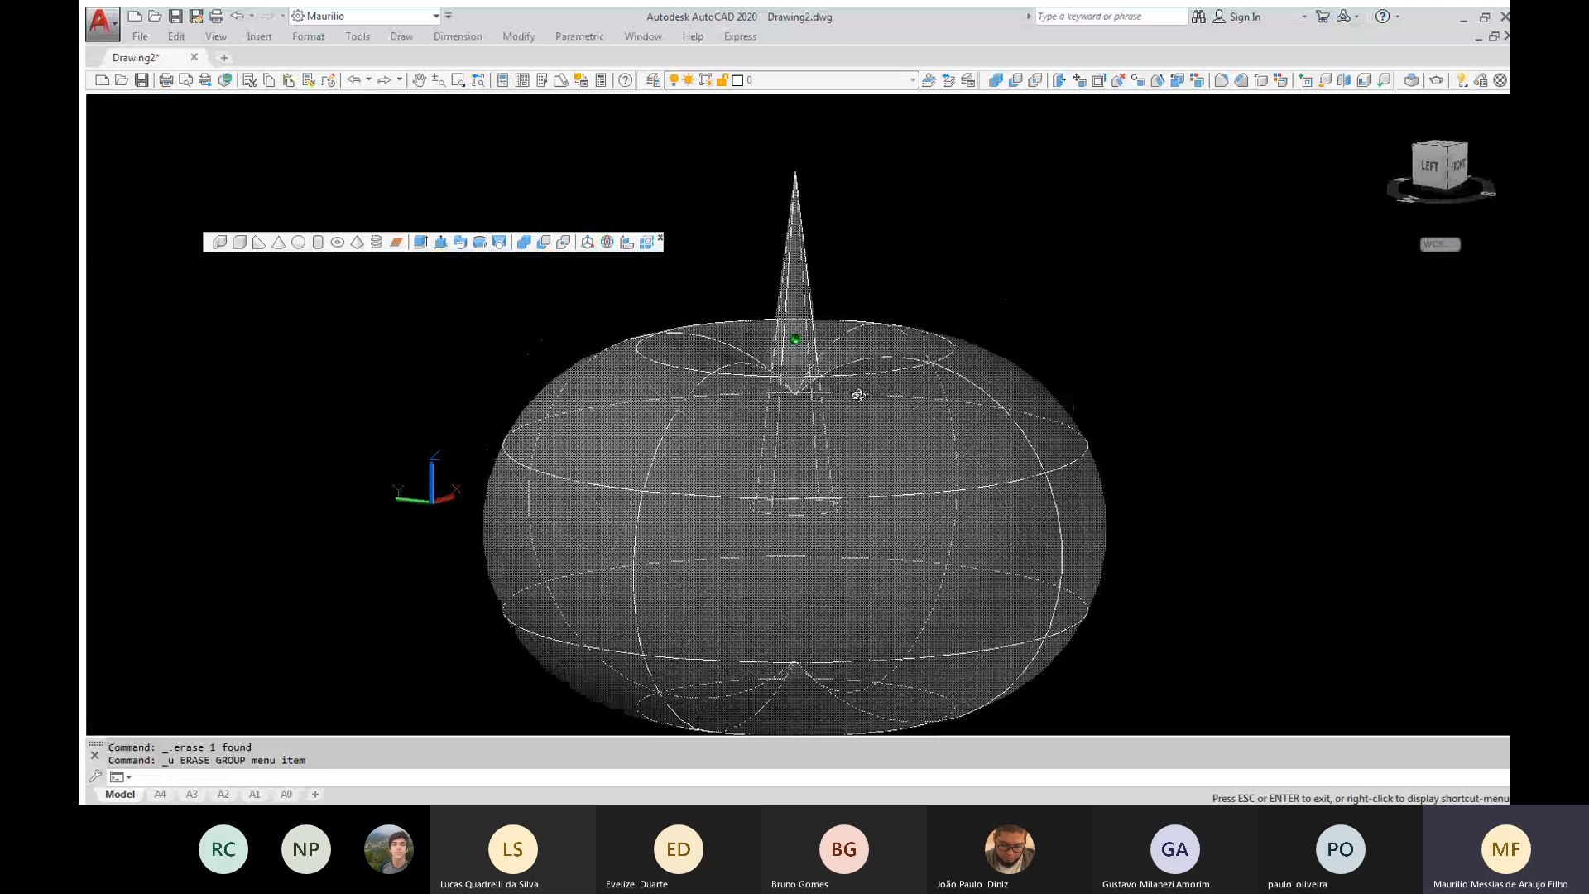
pyautogui.keyDown('shift'); pyautogui.moveTo(858, 395); pyautogui.dragTo(511, 263, button='middle'); pyautogui.keyUp('shift')
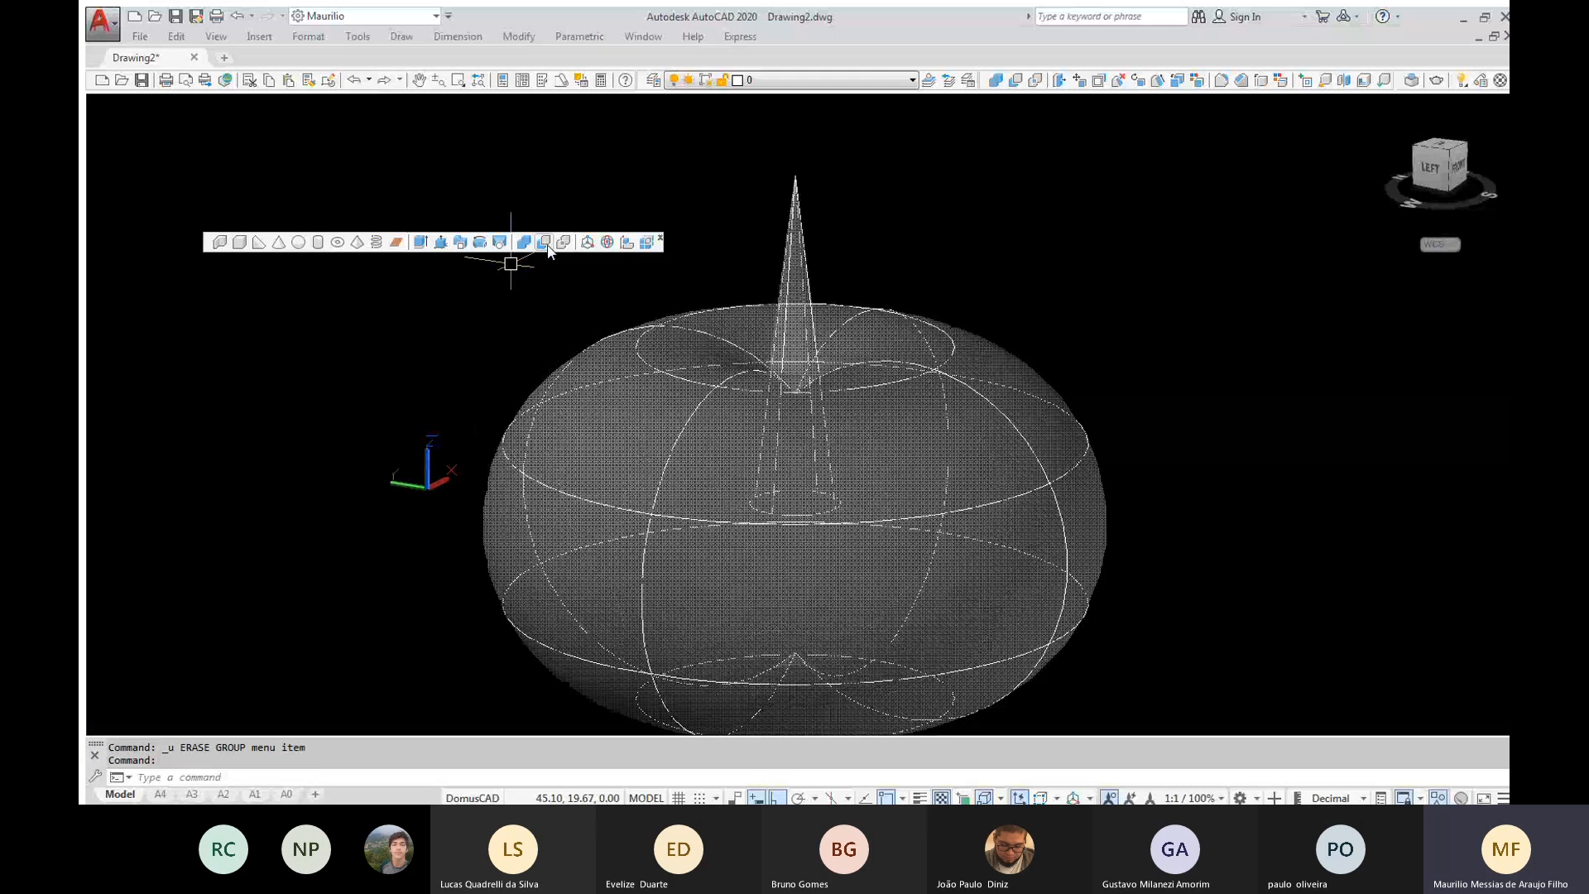
pyautogui.click(544, 241)
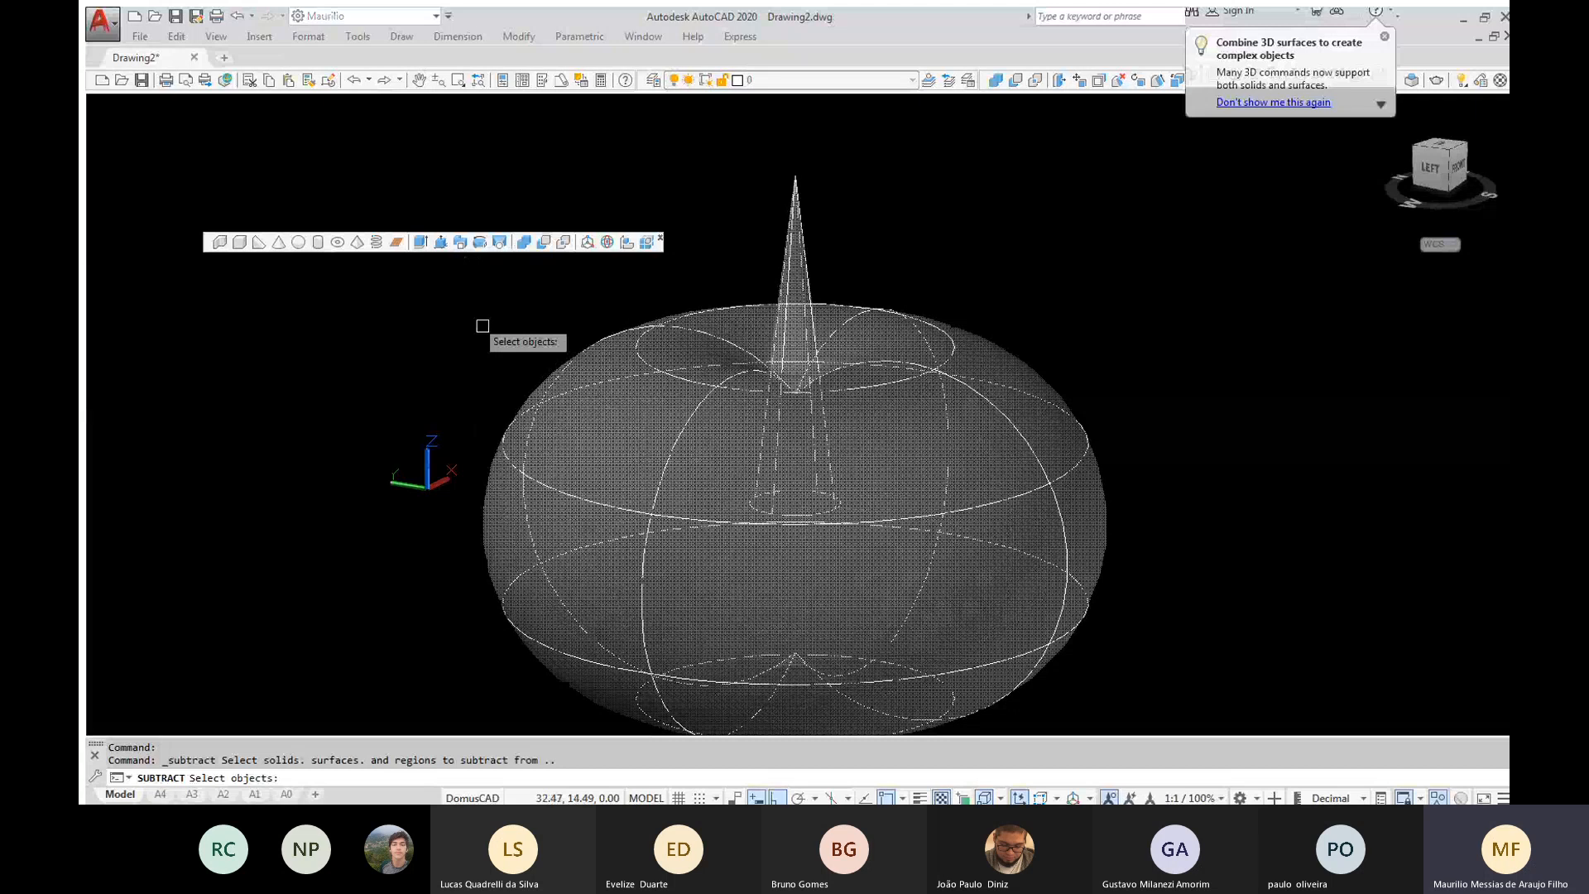
pyautogui.click(575, 361)
pyautogui.press('Return')
pyautogui.click(807, 267)
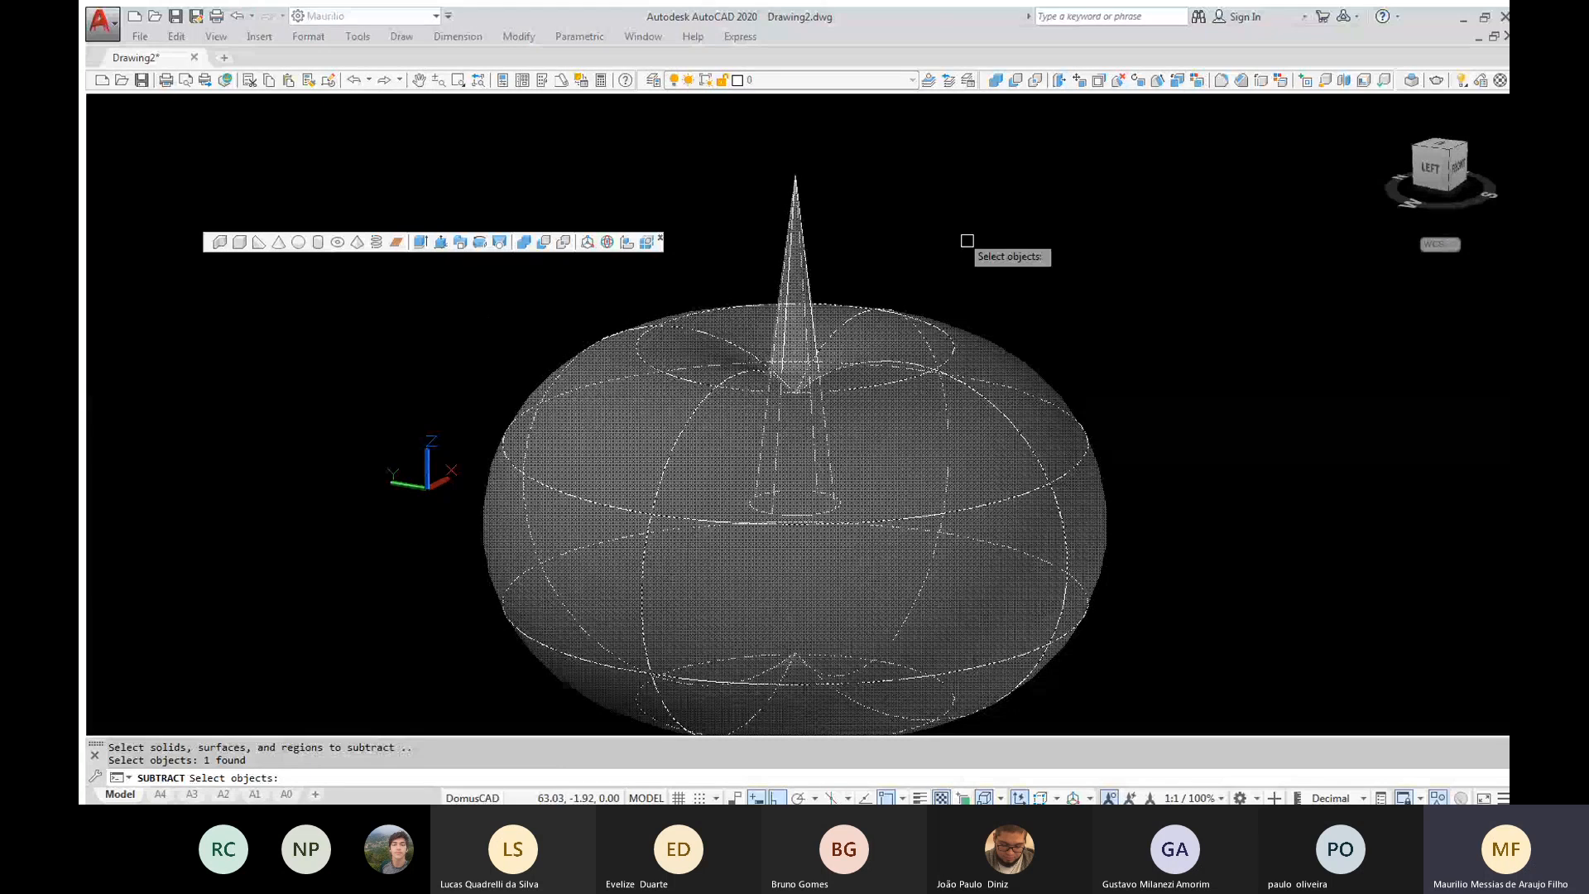
pyautogui.press('Return')
# Set the visual style to Shaded and examine the remaining cone piece from below
pyautogui.write('vs')
pyautogui.press('Return')
pyautogui.press('Escape')
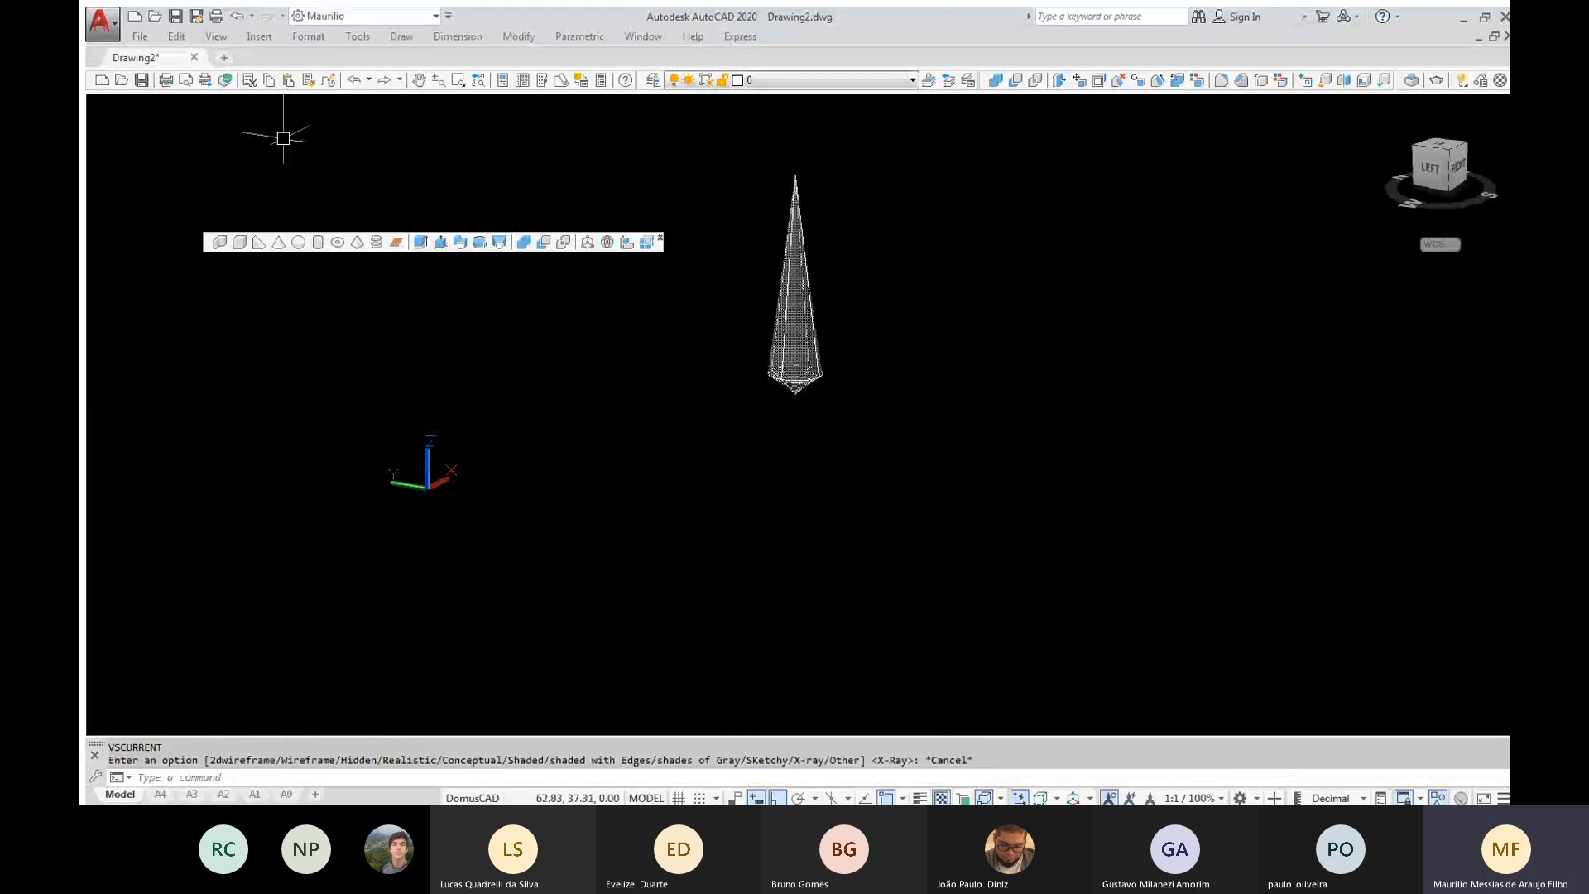
pyautogui.click(184, 105)
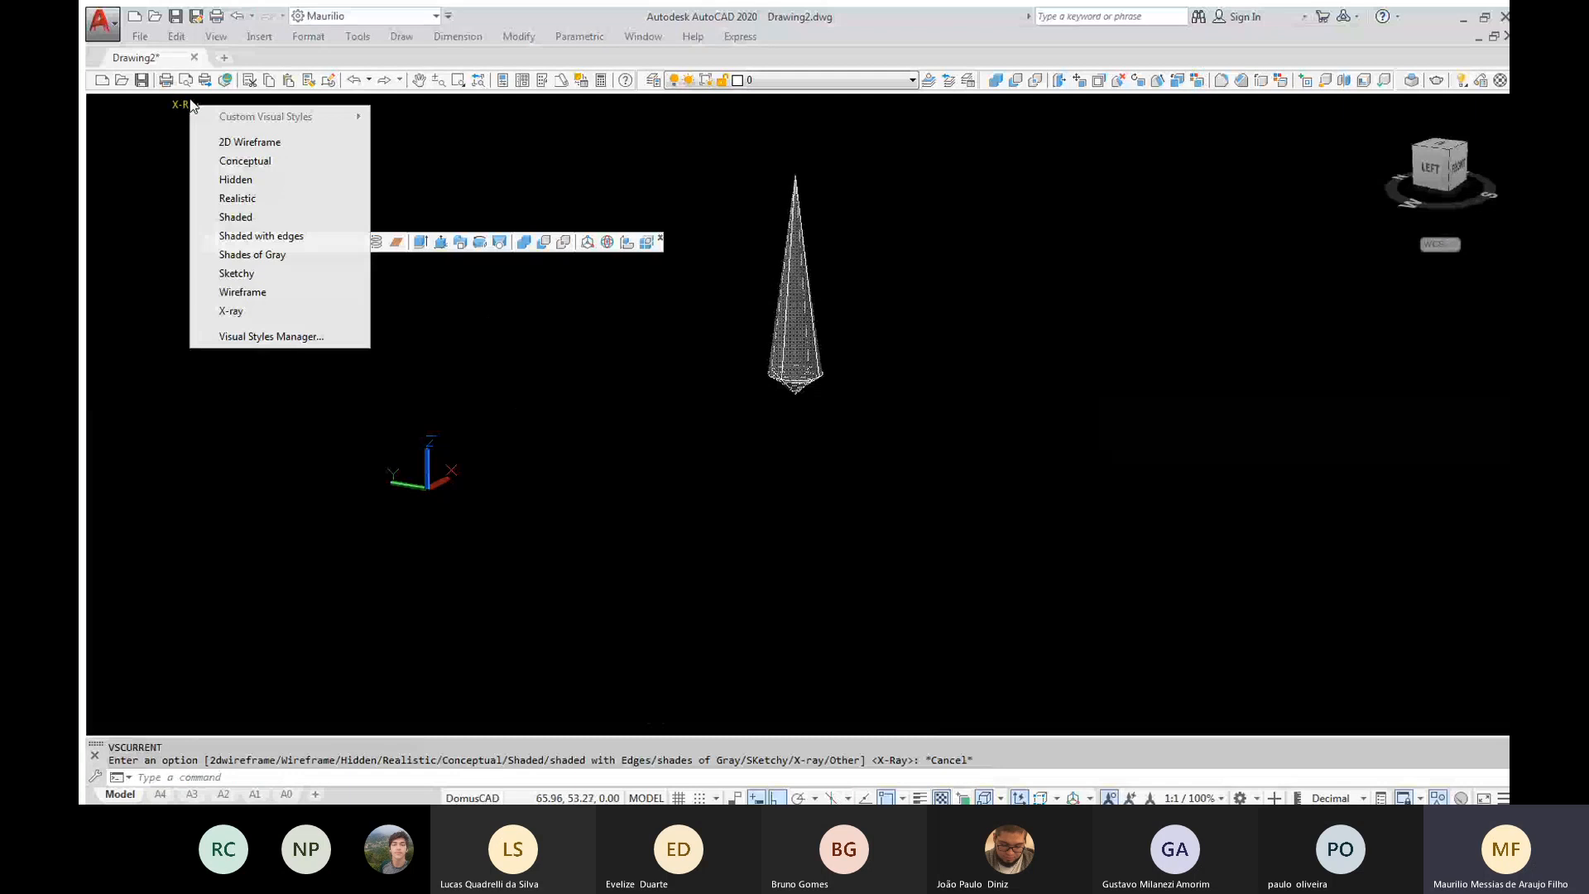
pyautogui.click(235, 216)
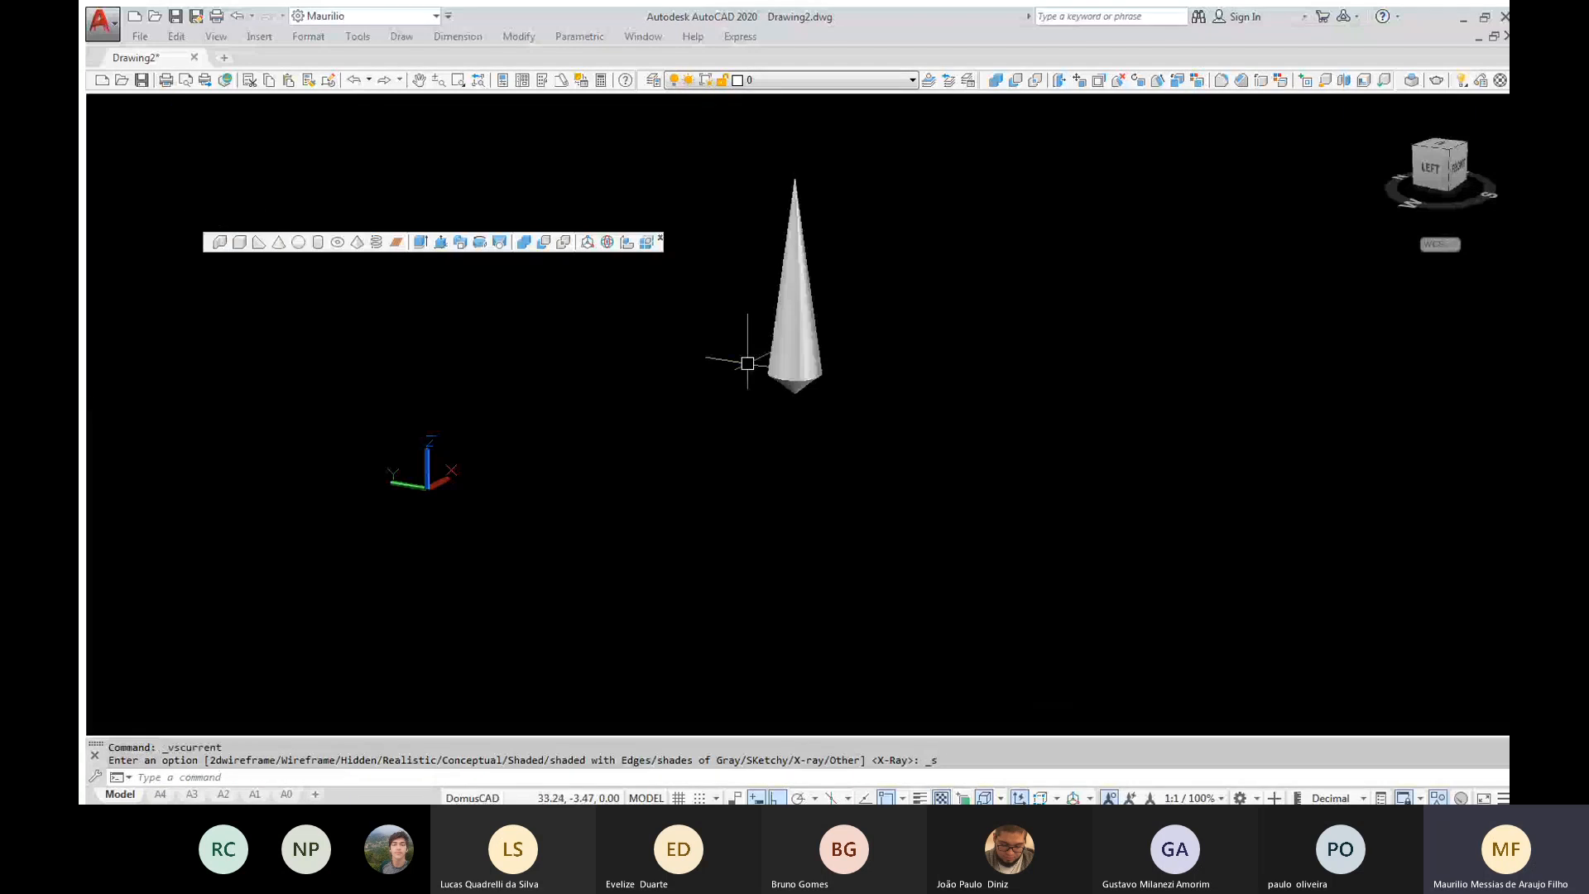
pyautogui.moveTo(816, 331)
pyautogui.keyDown('shift'); pyautogui.mouseDown(button='middle')
pyautogui.moveTo(803, 207)
pyautogui.moveTo(831, 119)
pyautogui.moveTo(847, 387)
pyautogui.moveTo(871, 123)
pyautogui.mouseUp(button='middle'); pyautogui.keyUp('shift')
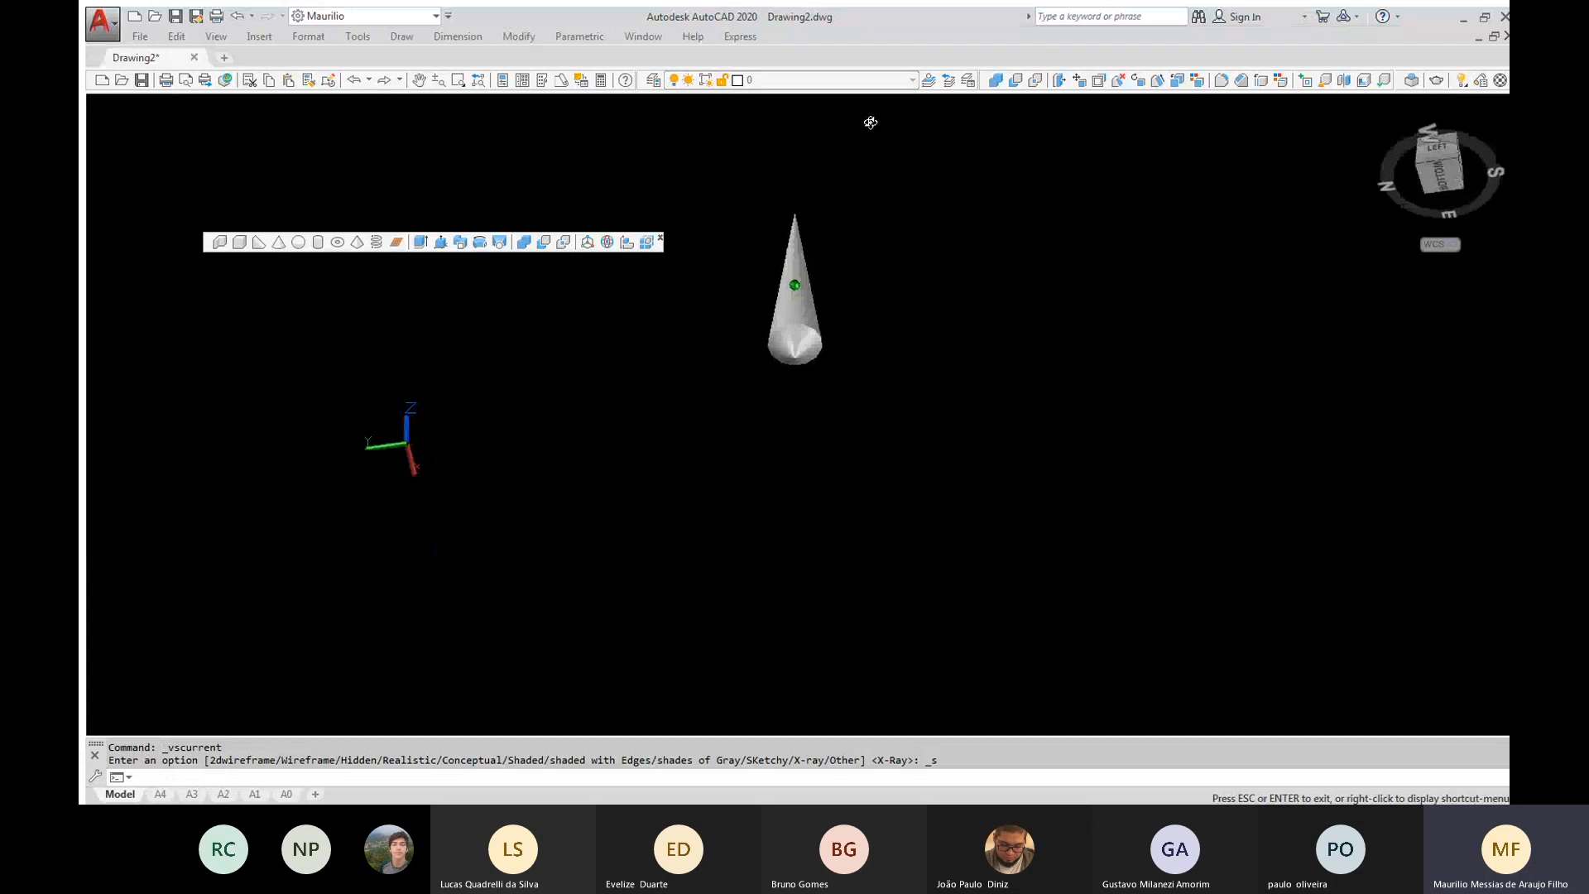
# Undo the view changes, the Shaded style and the subtraction of the torus from the cone
pyautogui.hotkey('ctrl', 'z')
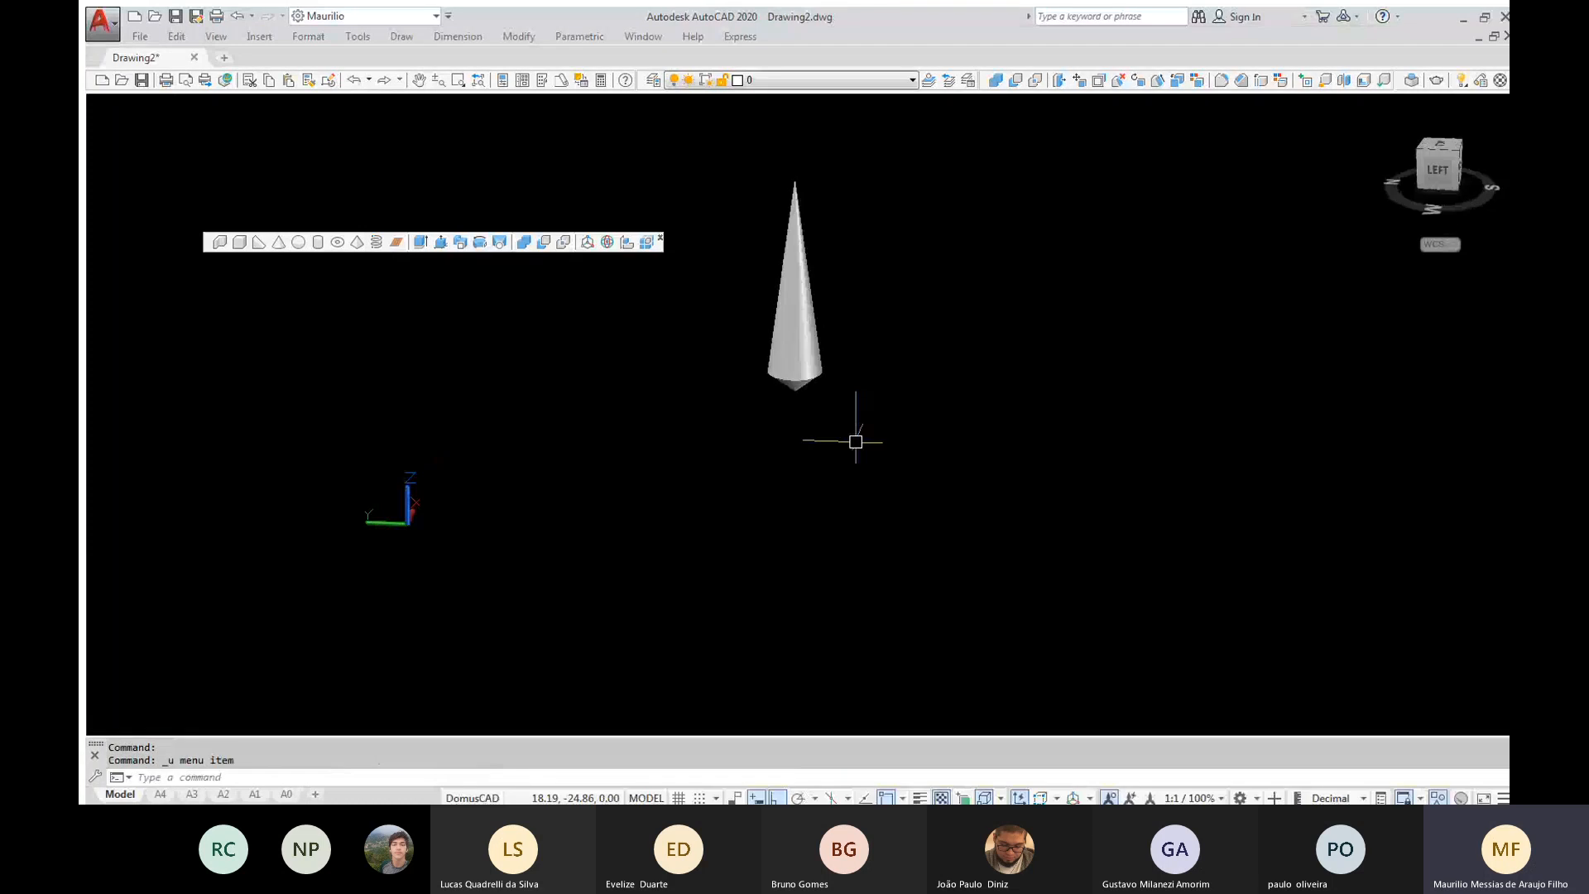
pyautogui.hotkey('ctrl', 'z')
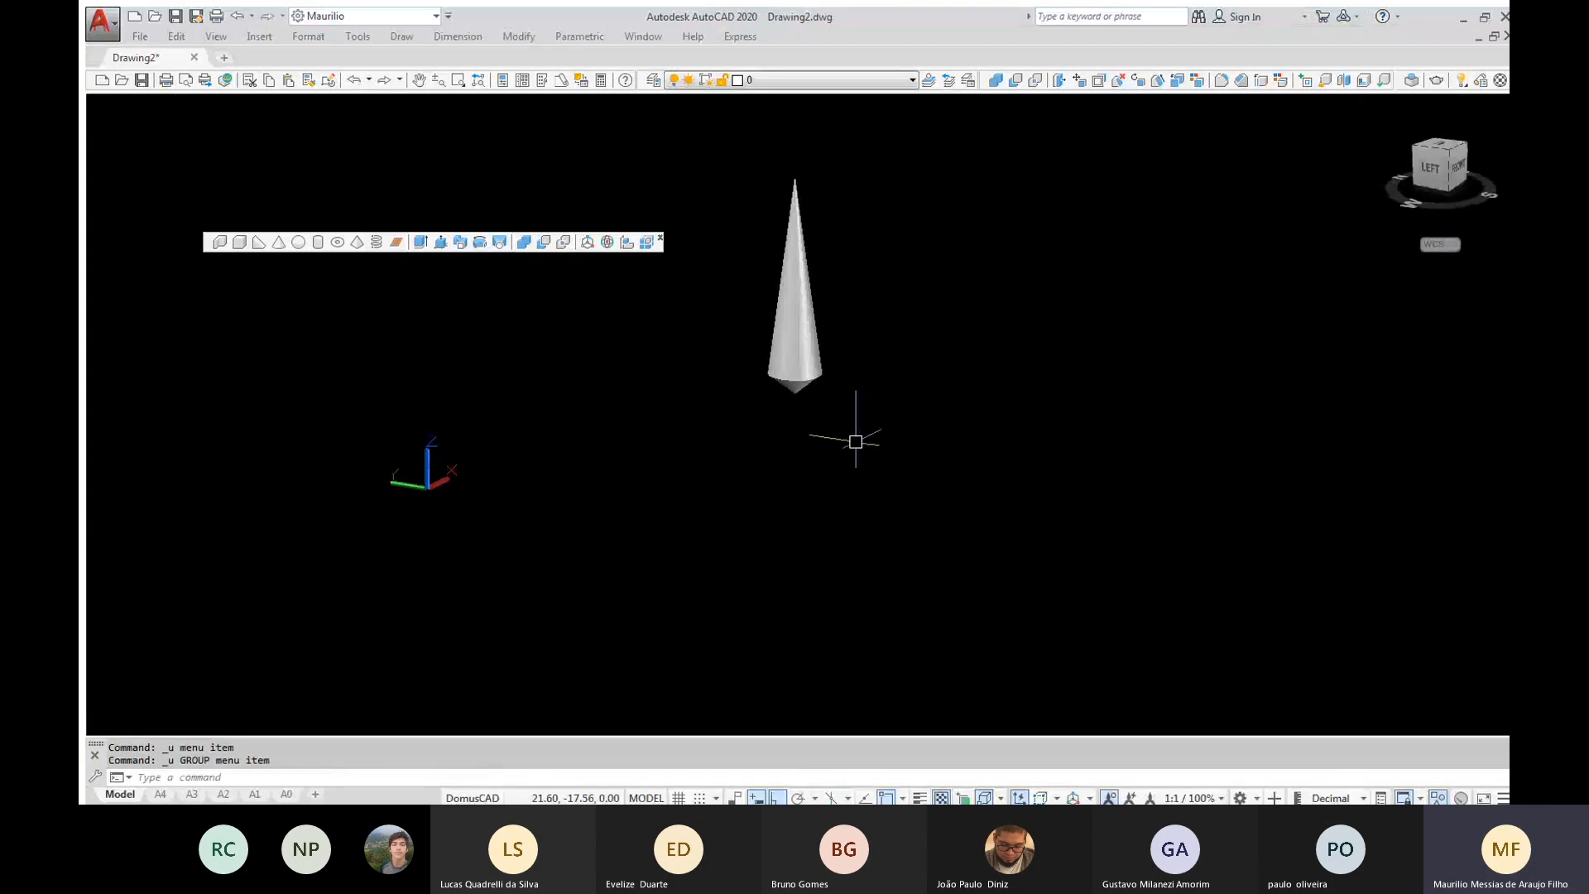
pyautogui.hotkey('ctrl', 'z')
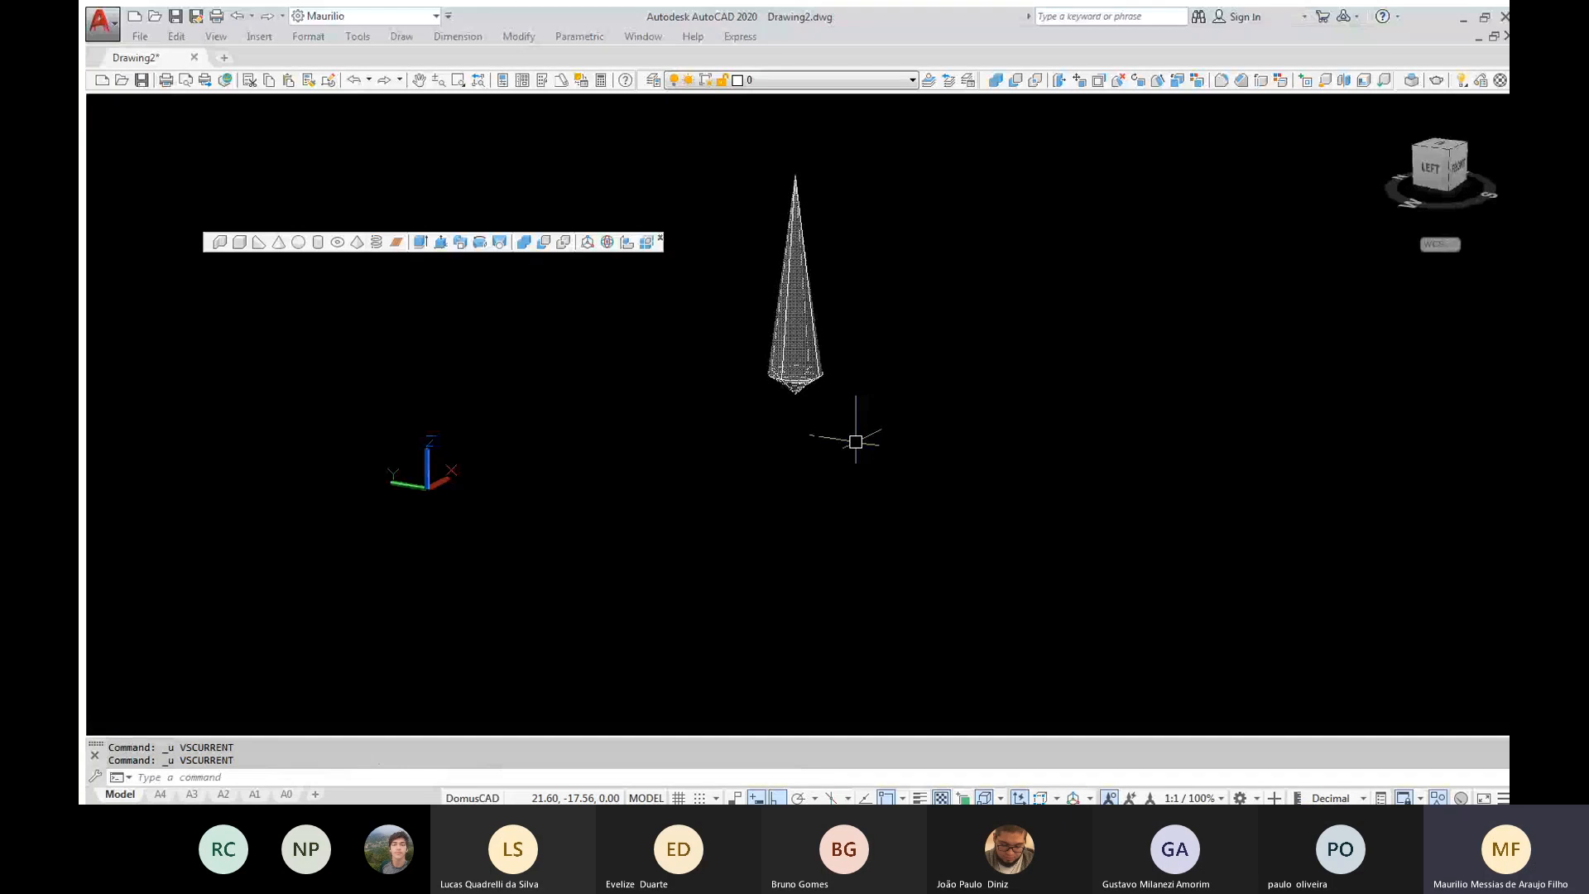
pyautogui.hotkey('ctrl', 'z')
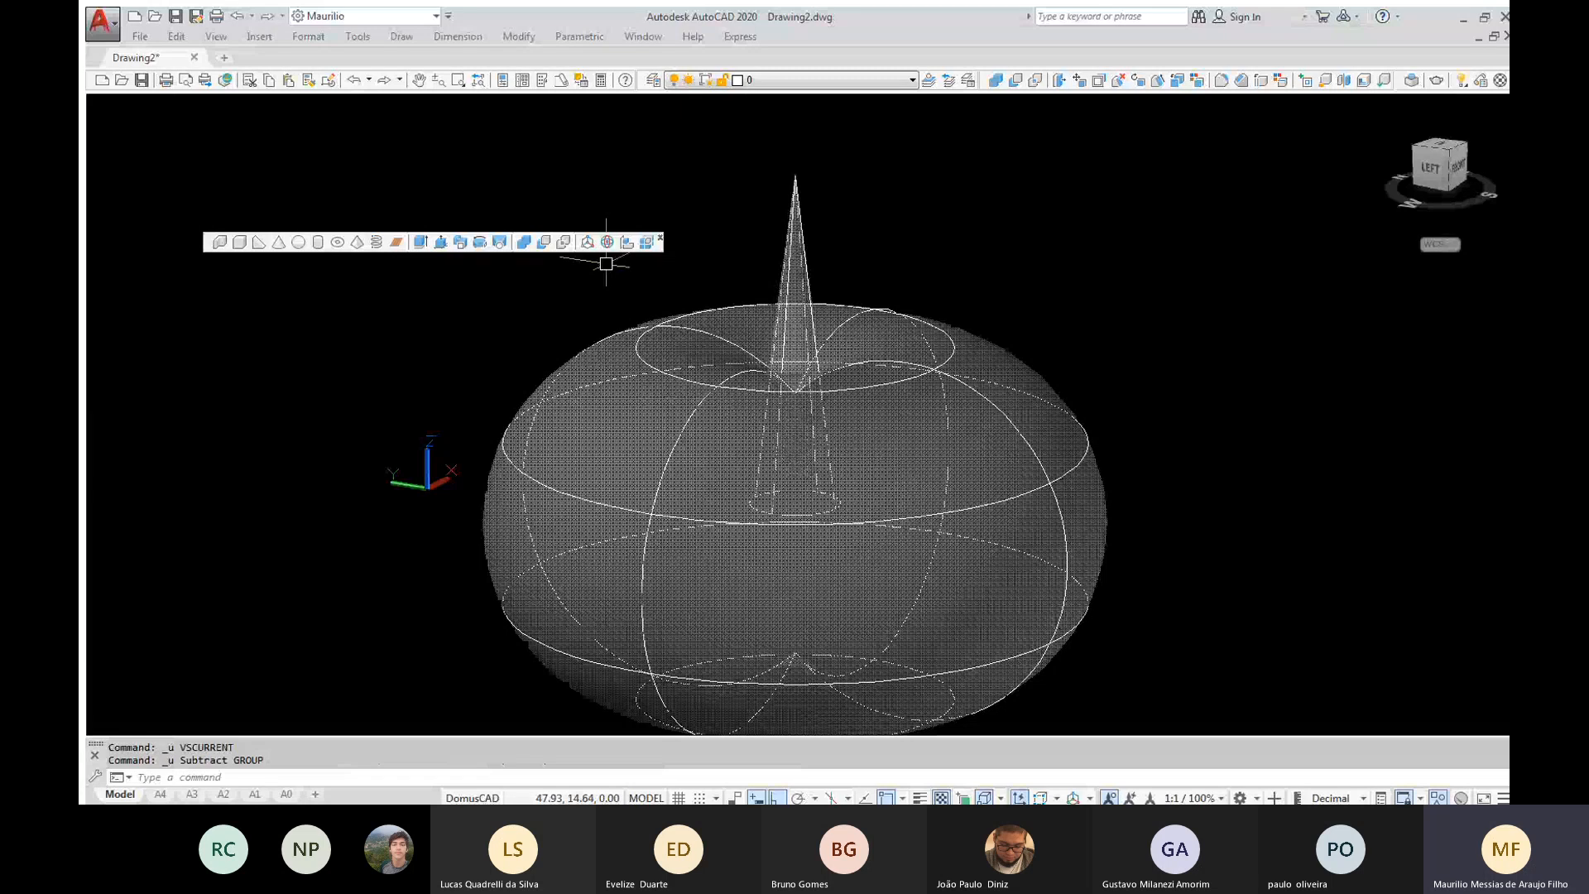
# Subtract the cone from the large torus, taking the torus as the solid to keep
pyautogui.click(544, 242)
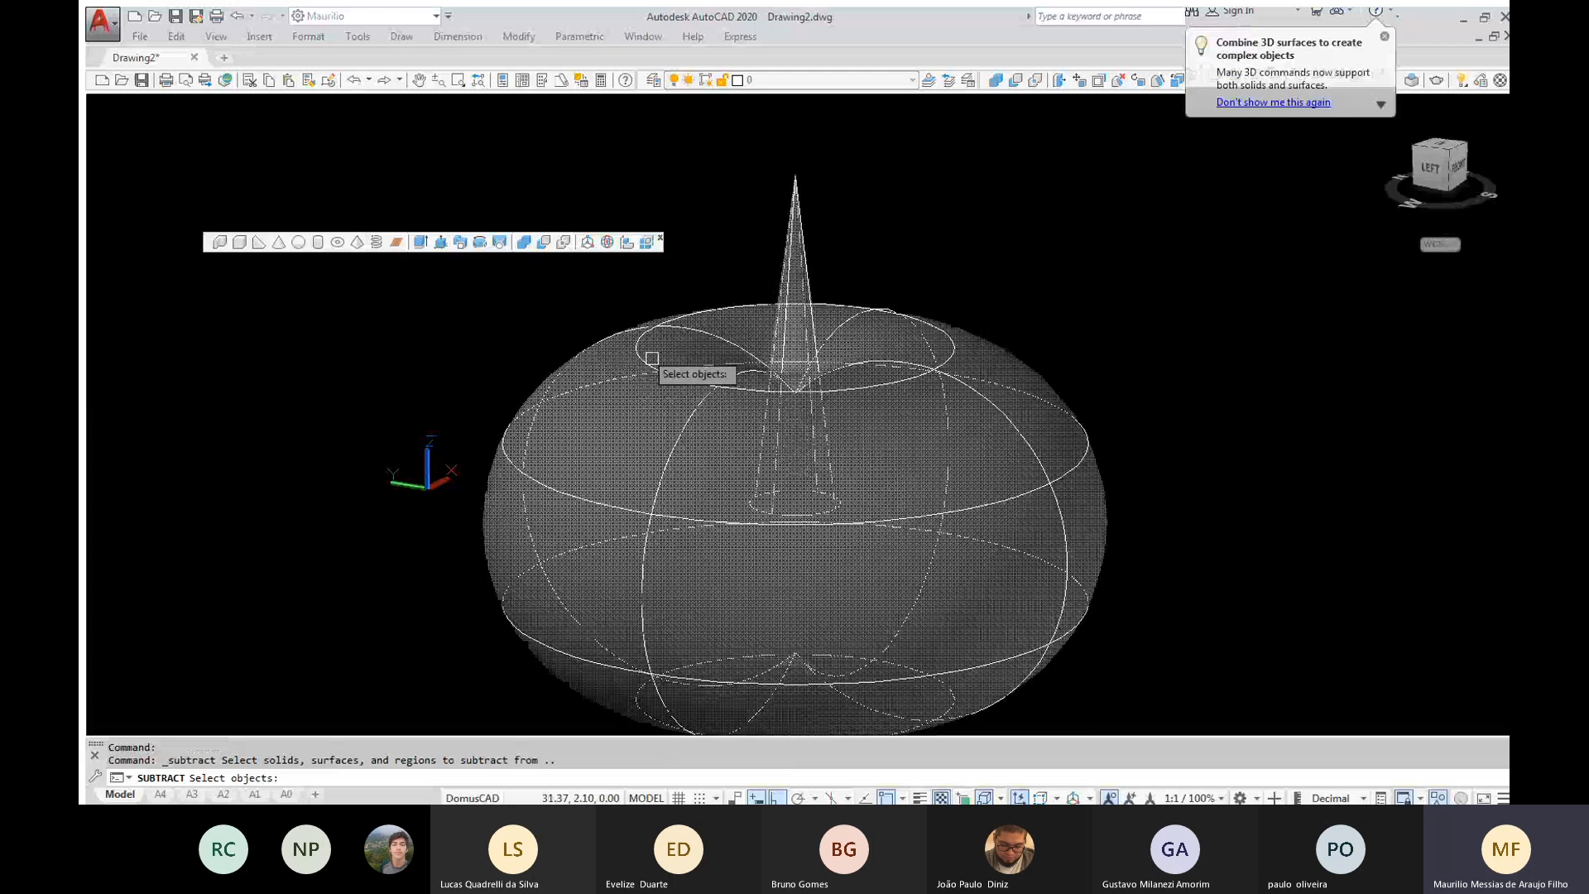
pyautogui.click(652, 359)
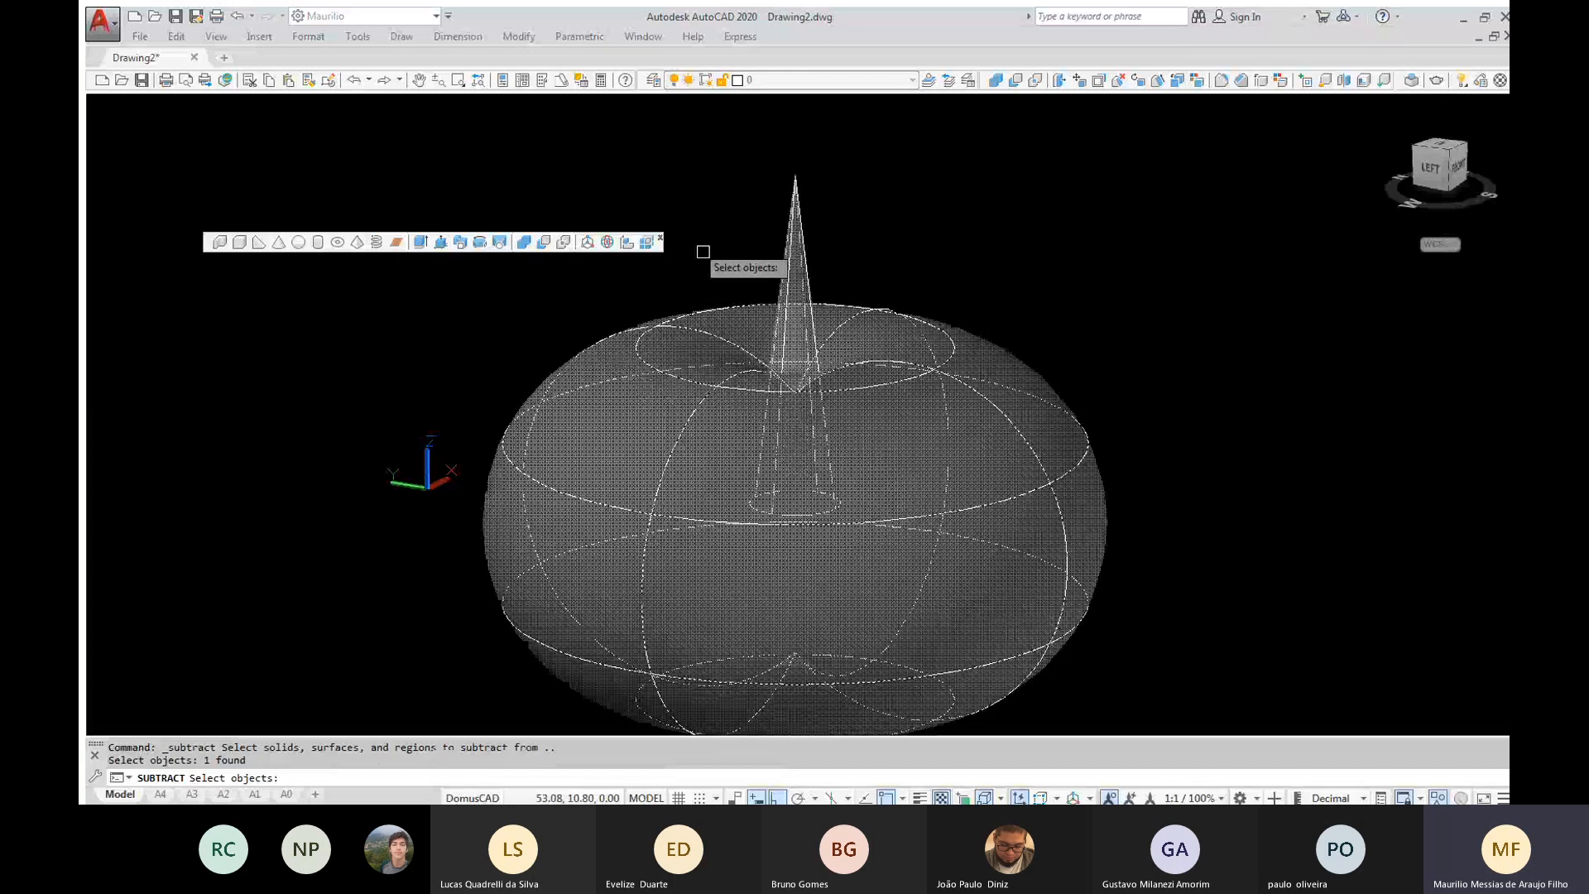
pyautogui.press('Return')
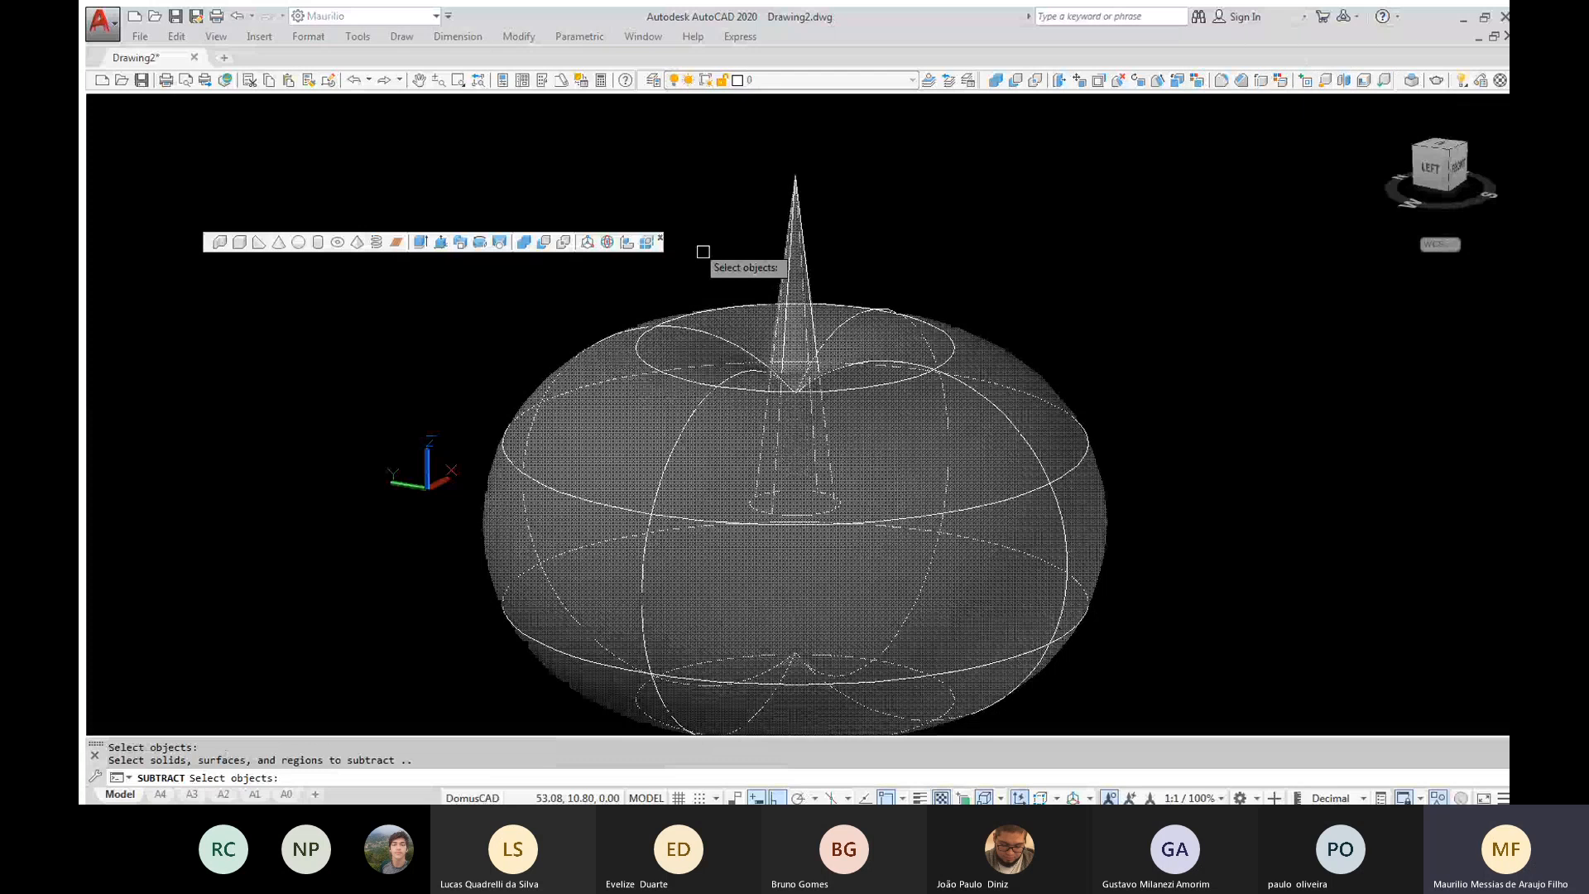
pyautogui.click(792, 248)
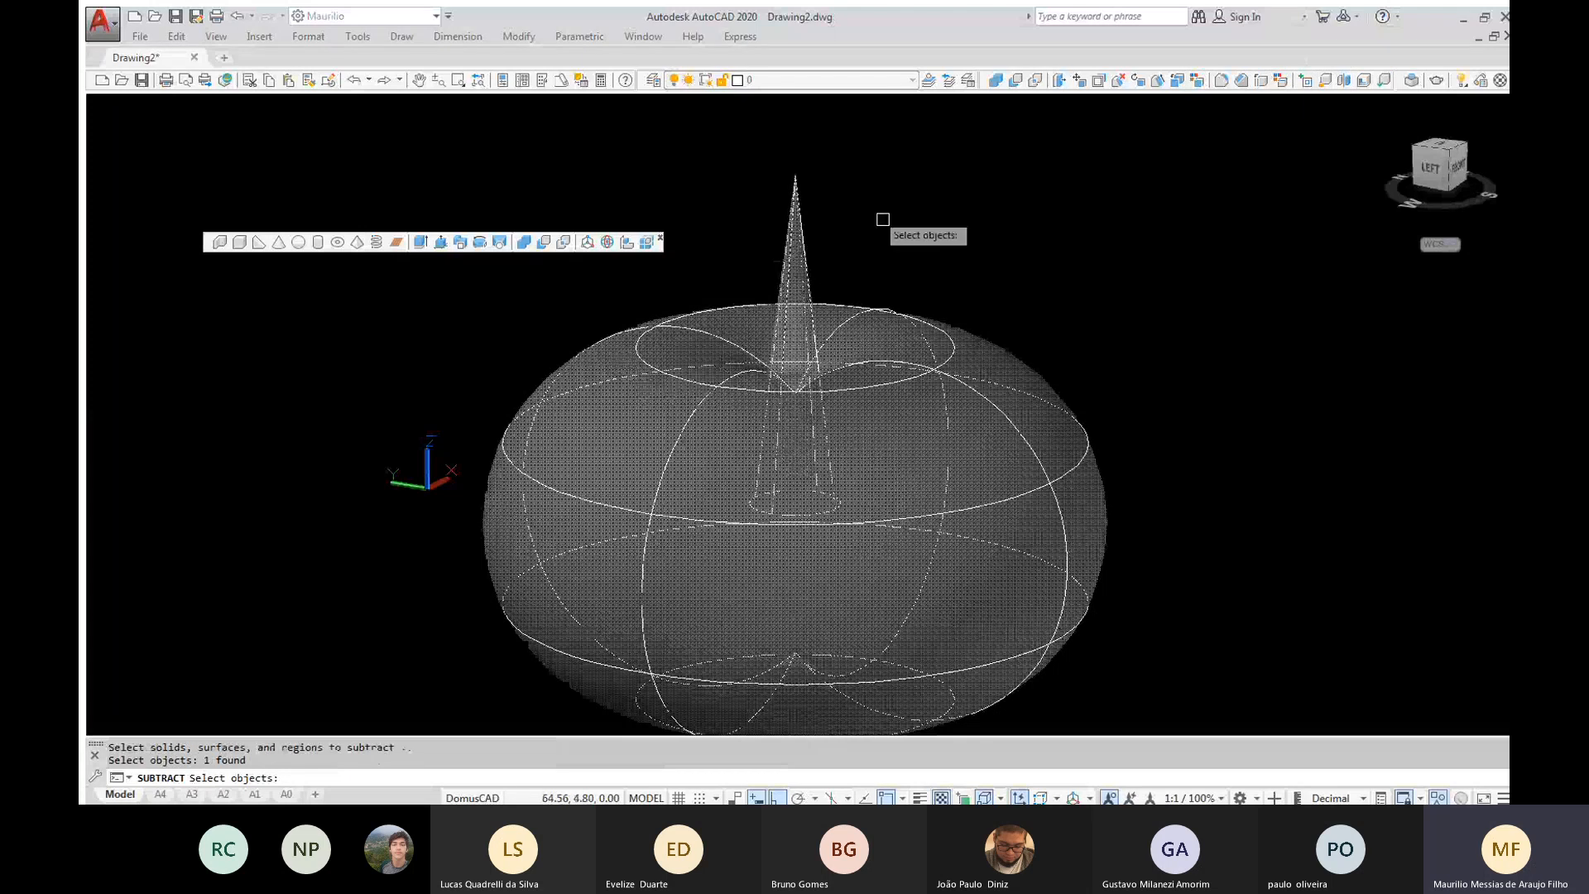
pyautogui.press('Return')
# Apply the Shaded visual style and examine the cut torus from above and from the side
pyautogui.write('vs')
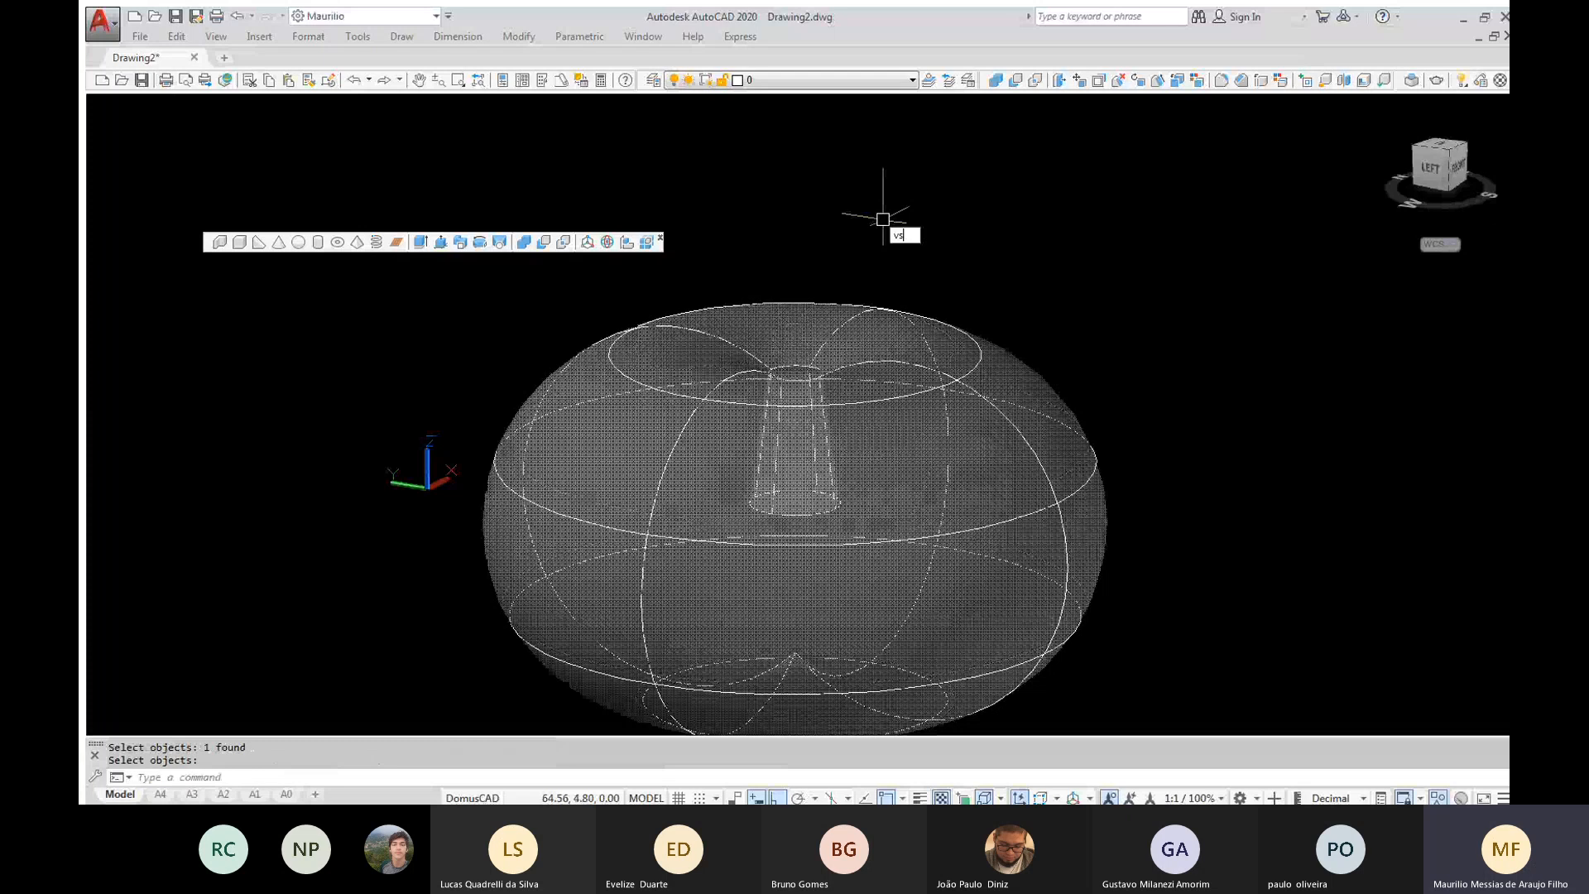
pyautogui.press('Return')
pyautogui.write('s')
pyautogui.press('Return')
pyautogui.moveTo(879, 214)
pyautogui.keyDown('shift'); pyautogui.mouseDown(button='middle')
pyautogui.moveTo(859, 311)
pyautogui.moveTo(885, 501)
pyautogui.mouseUp(button='middle'); pyautogui.keyUp('shift')
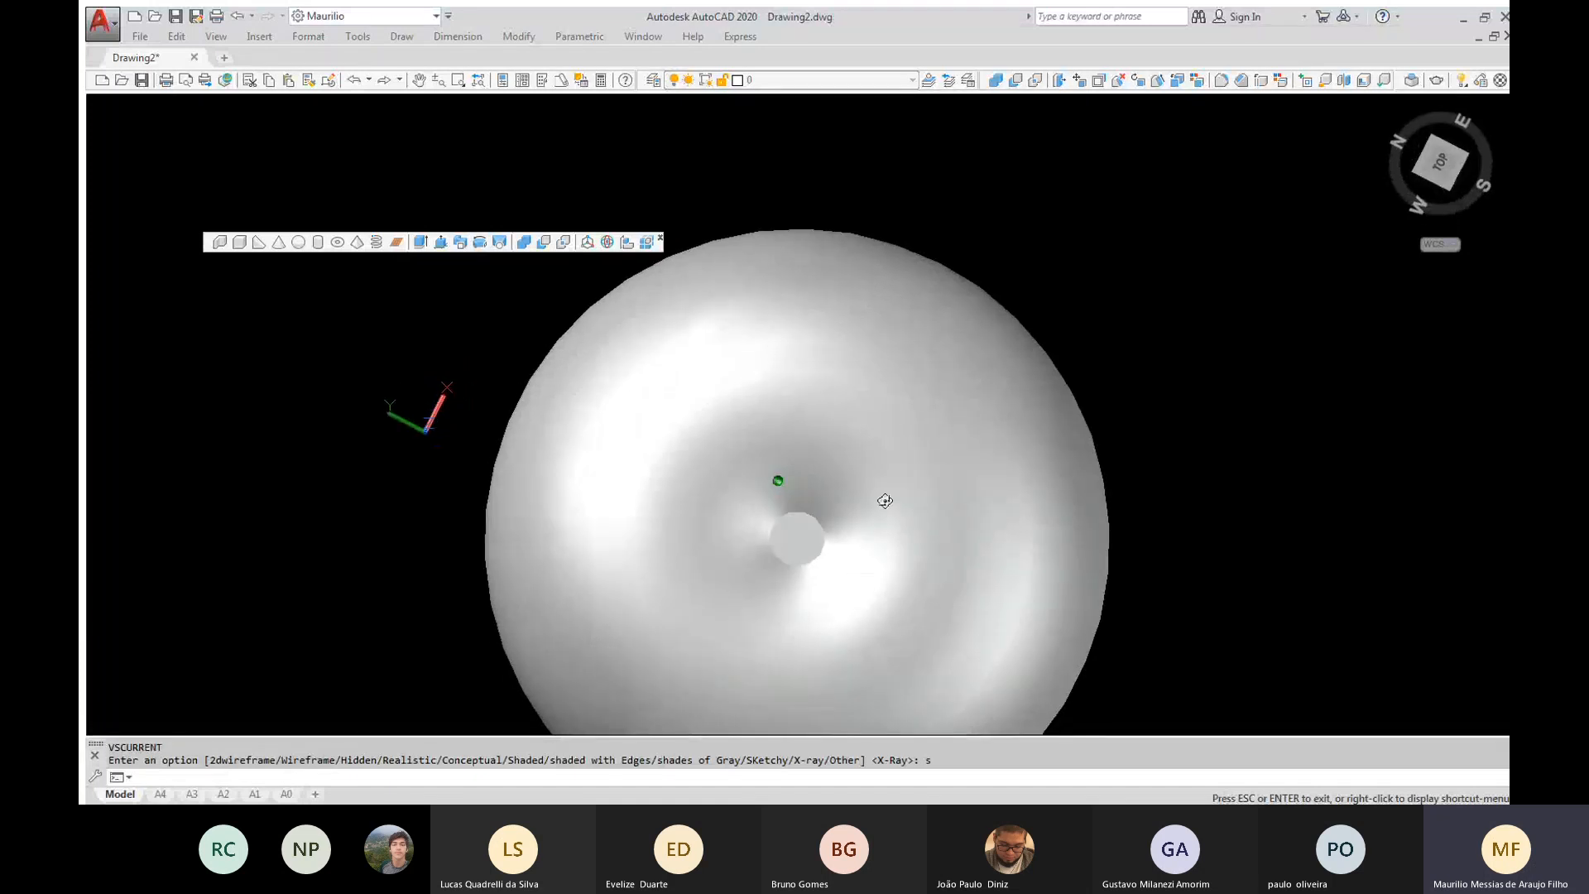
pyautogui.keyDown('shift'); pyautogui.moveTo(884, 501); pyautogui.dragTo(915, 418, button='middle'); pyautogui.keyUp('shift')
# Undo the view changes, the Shaded style and the subtraction of the cone from the torus
pyautogui.hotkey('ctrl', 'z')
pyautogui.hotkey('ctrl', 'z')
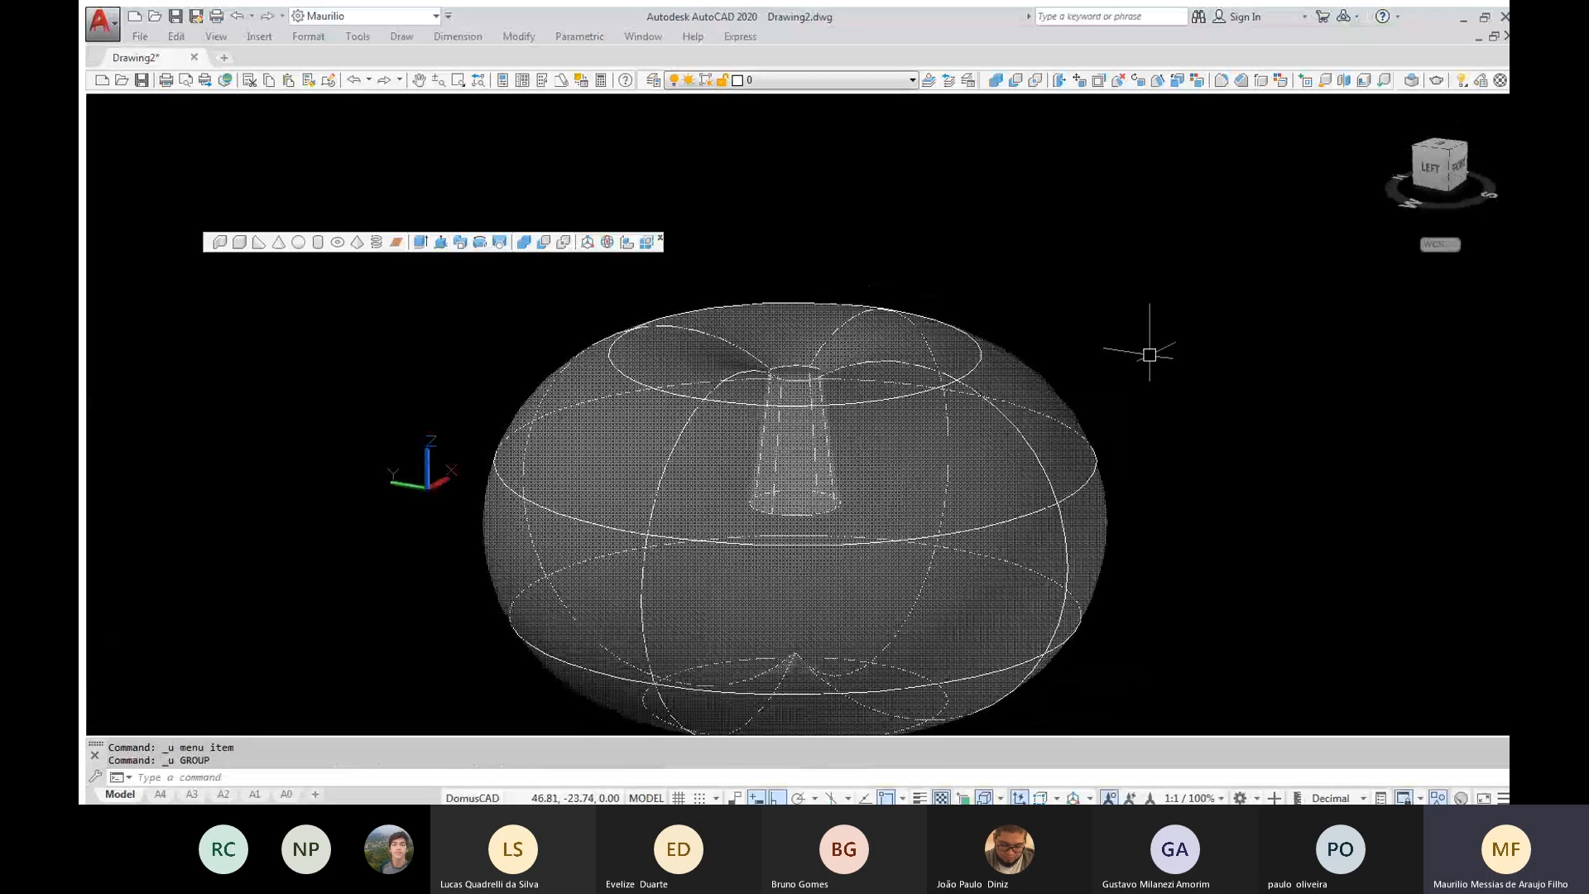
pyautogui.hotkey('ctrl', 'z')
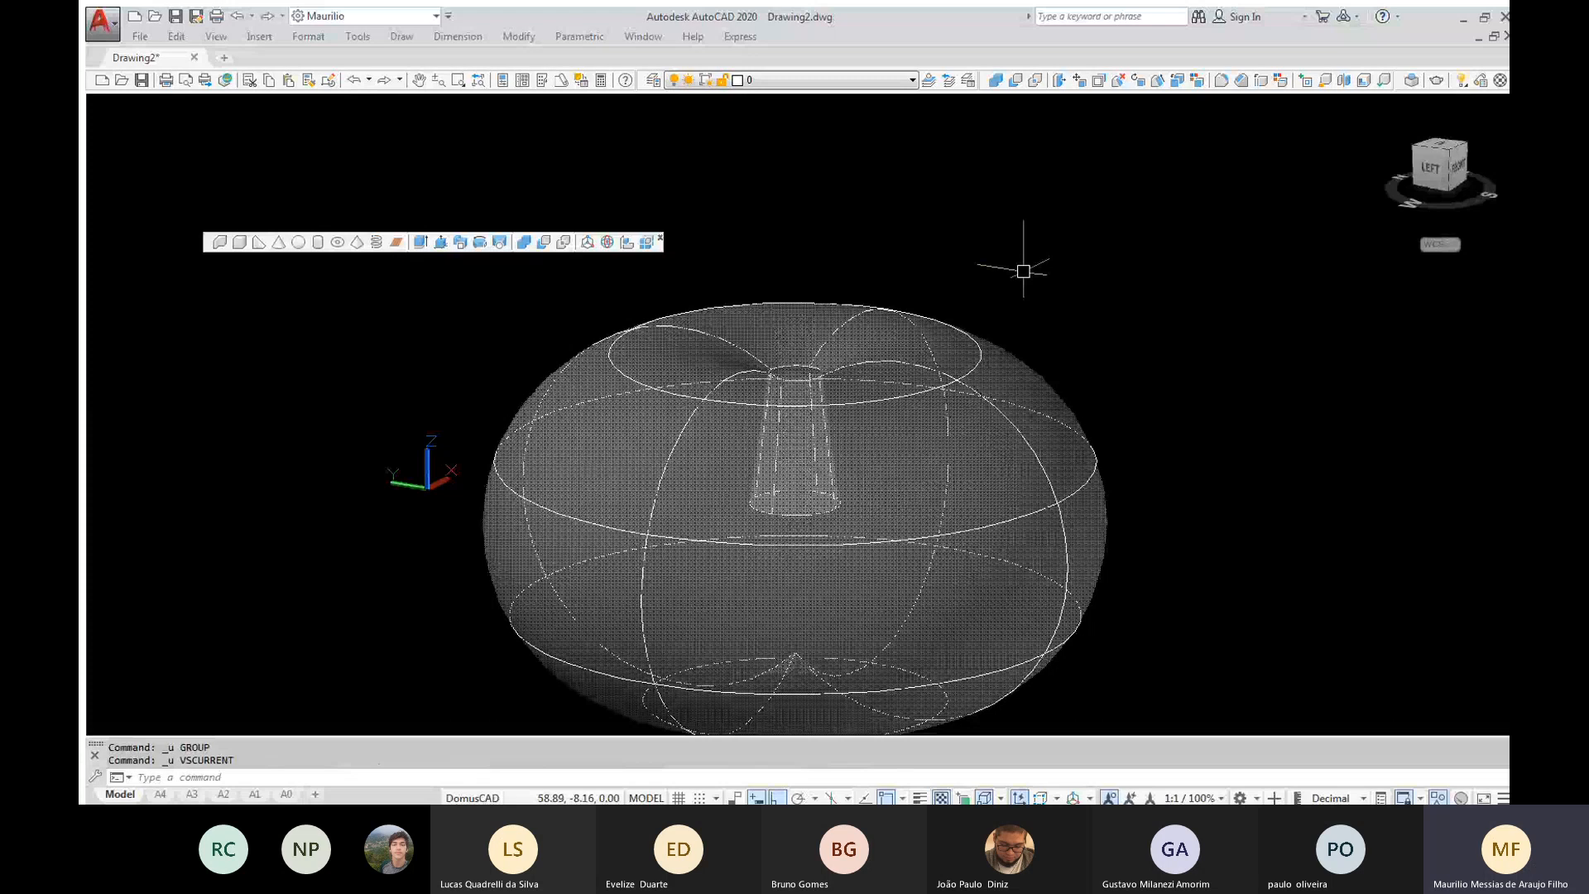
pyautogui.hotkey('ctrl', 'z')
# Unisolate all hidden objects and switch the view from perspective to parallel projection
pyautogui.write('un')
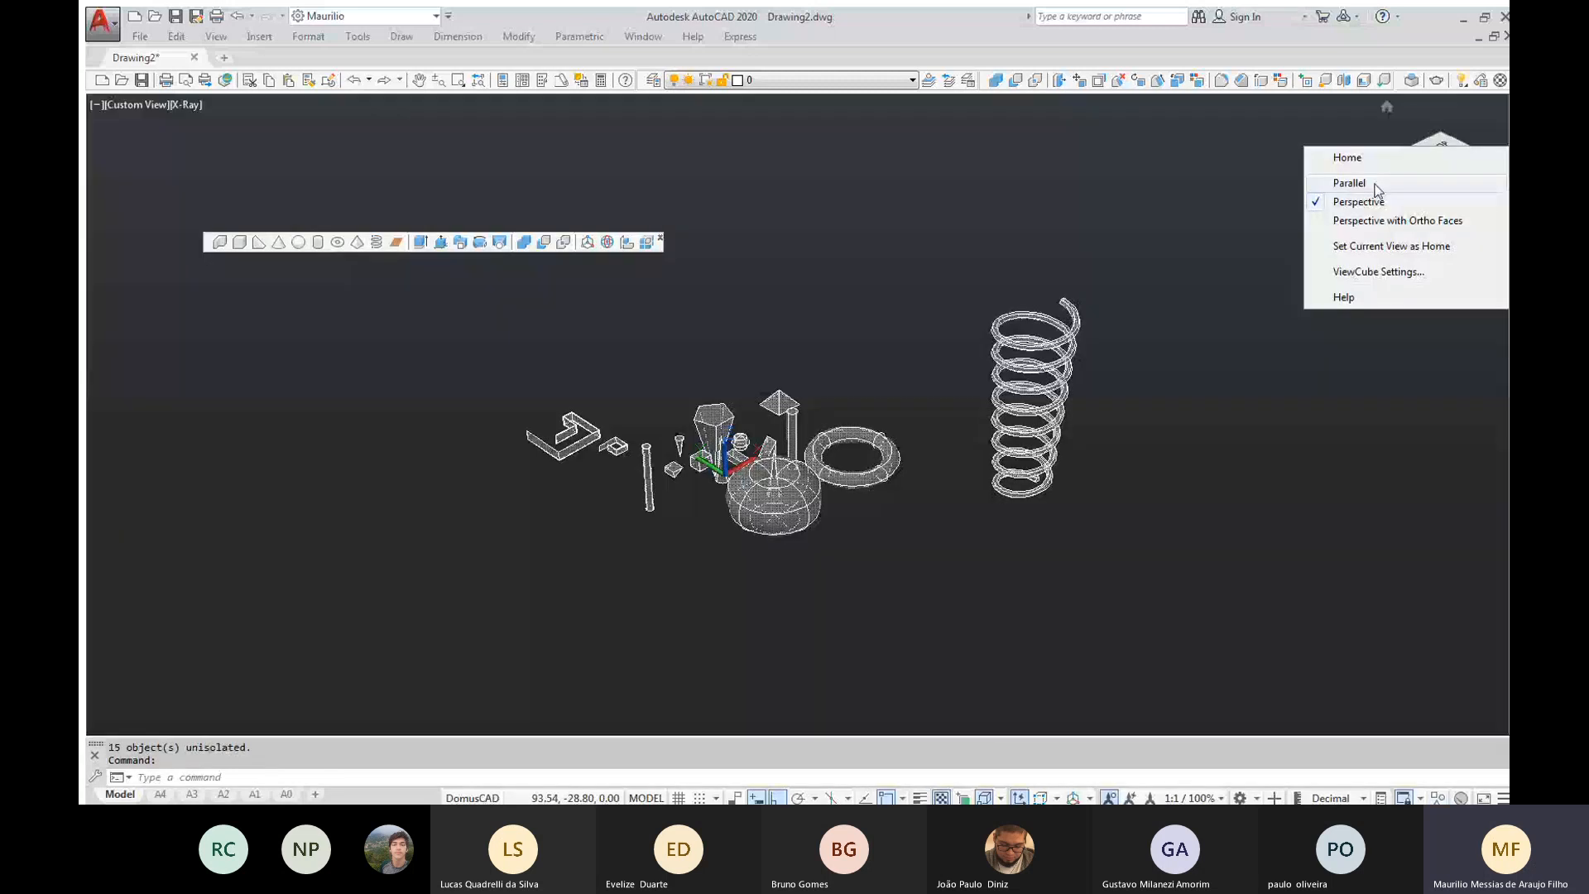
pyautogui.click(1375, 184)
pyautogui.scroll(4, 962, 422)
# Set the visual style of the full model view to Shaded
pyautogui.write('vs')
pyautogui.press('Return')
pyautogui.write('s')
# Move the coil spring from the far side of the model to beside the large torus
pyautogui.press('Return')
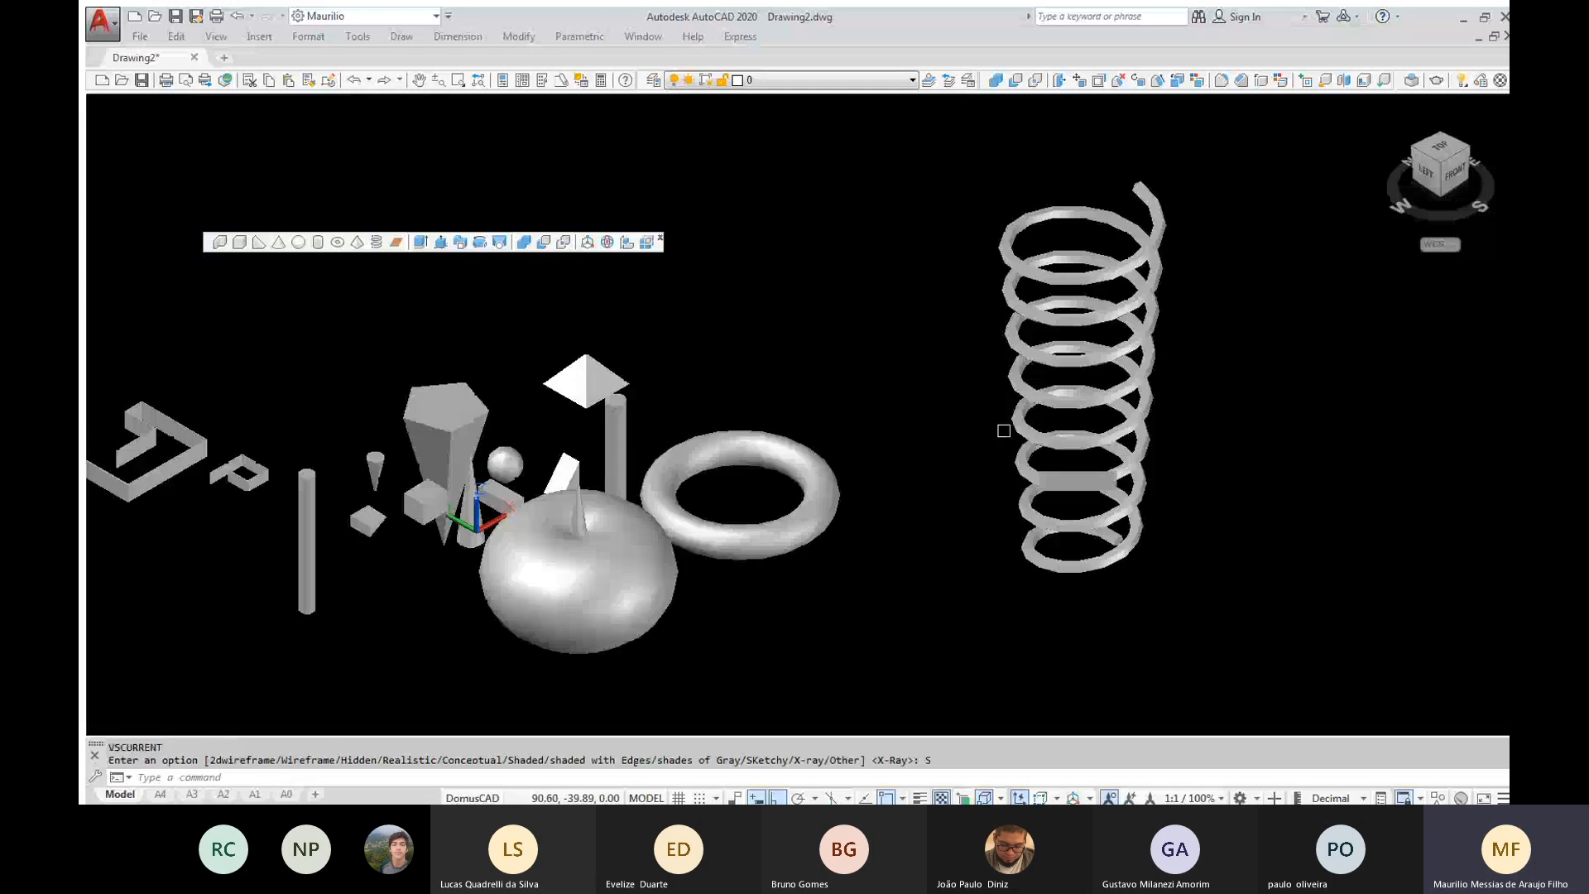
pyautogui.write('m')
pyautogui.press('Return')
pyautogui.click(1036, 482)
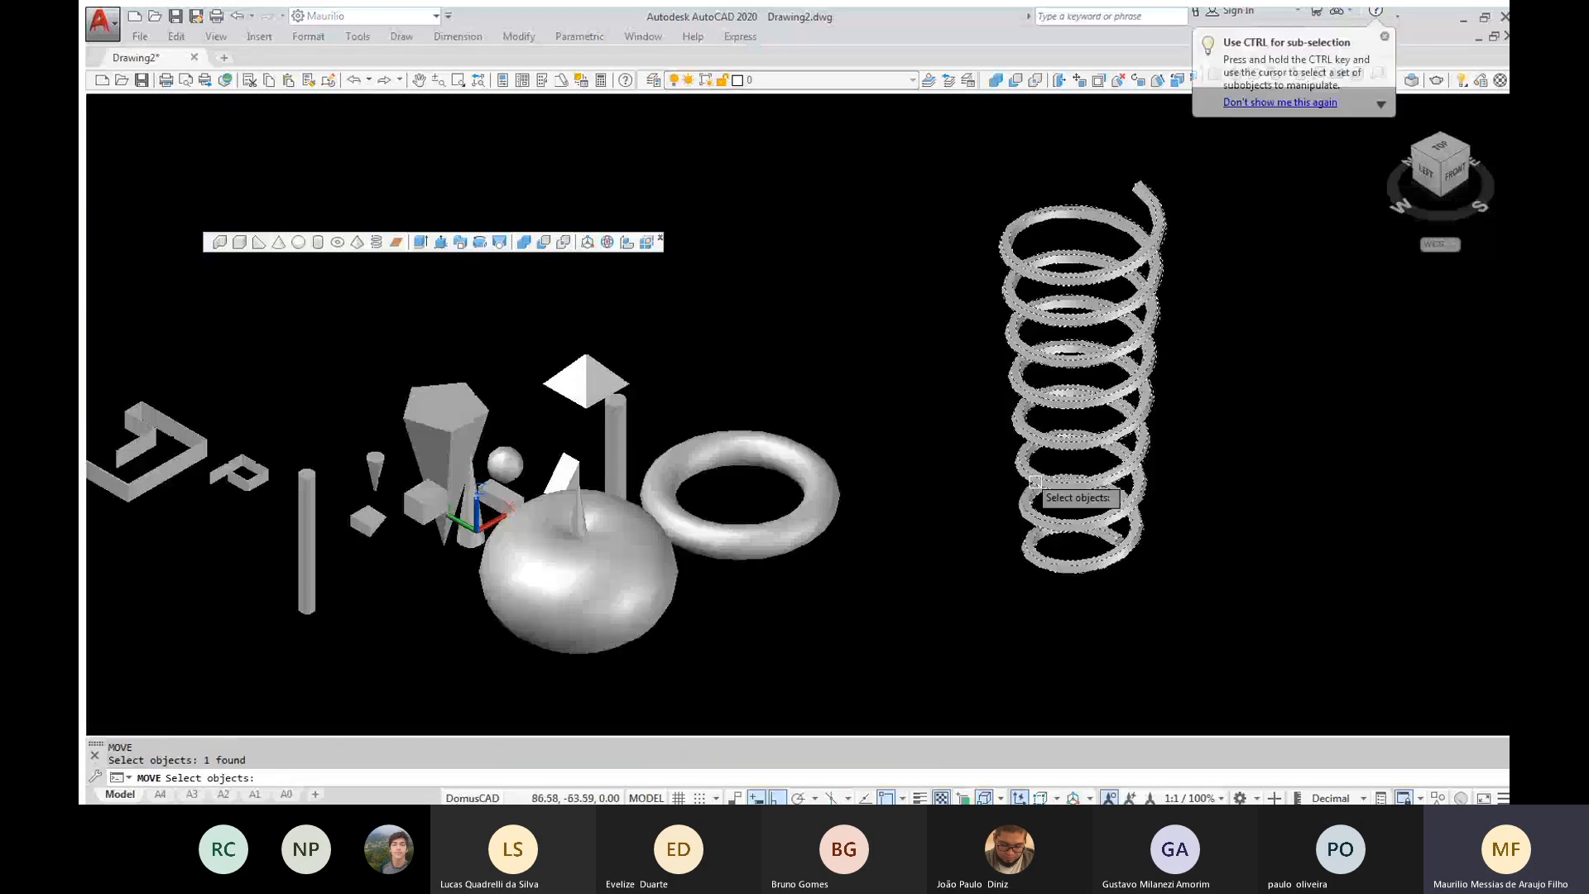
pyautogui.press('Return')
pyautogui.click(1041, 569)
pyautogui.click(635, 650)
pyautogui.moveTo(685, 690); pyautogui.dragTo(869, 581, button='middle')
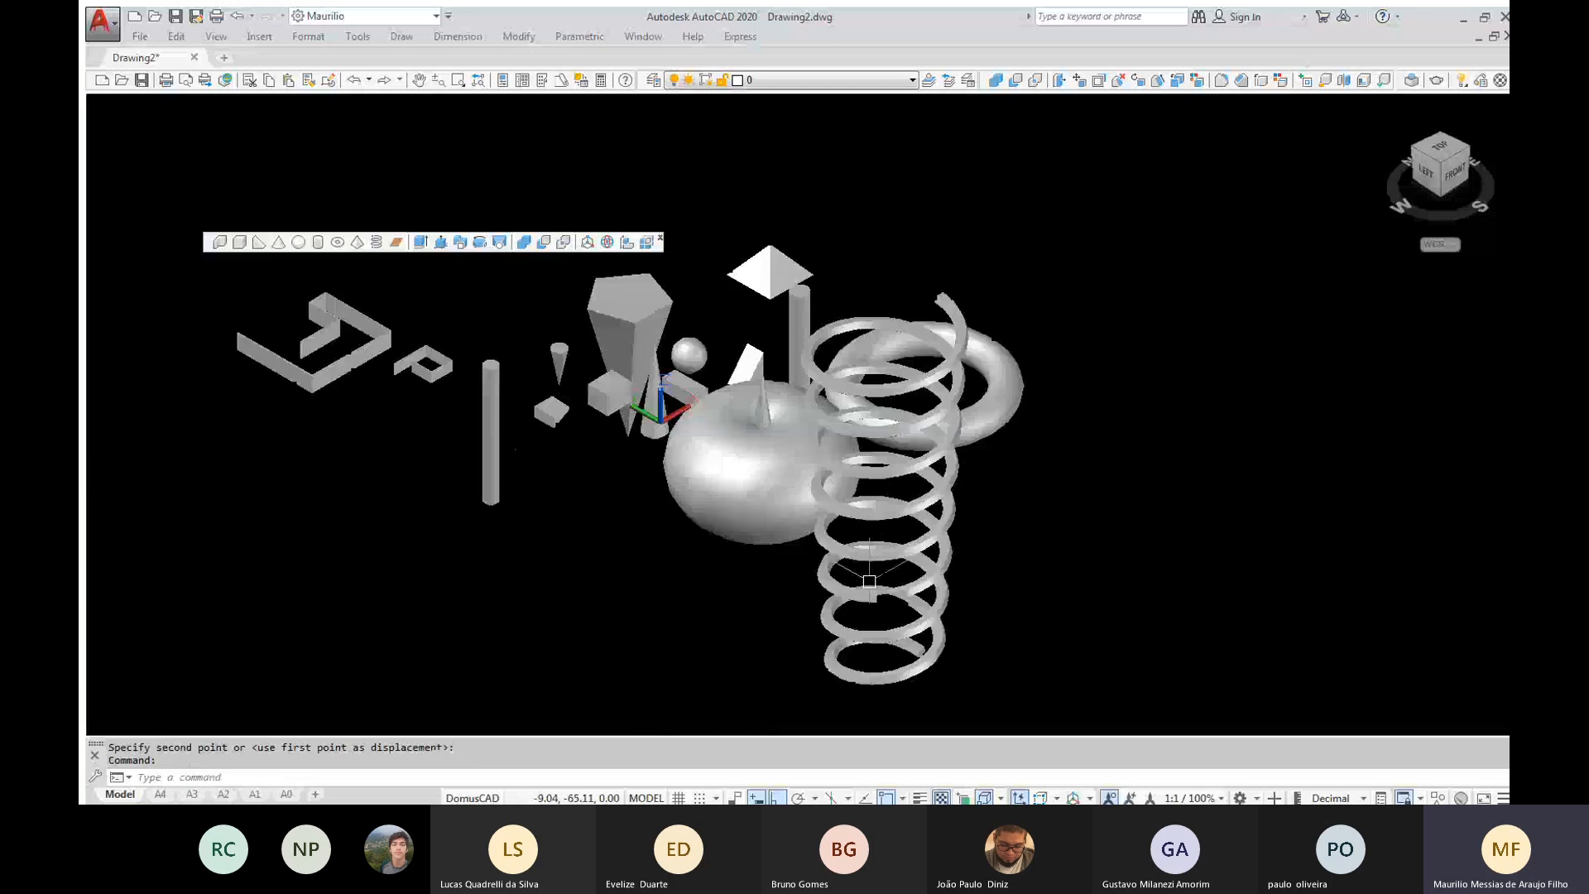
# Move the coil spring by the endpoint at its lower end so that it overlaps the large torus
pyautogui.press('Return')
pyautogui.click(871, 582)
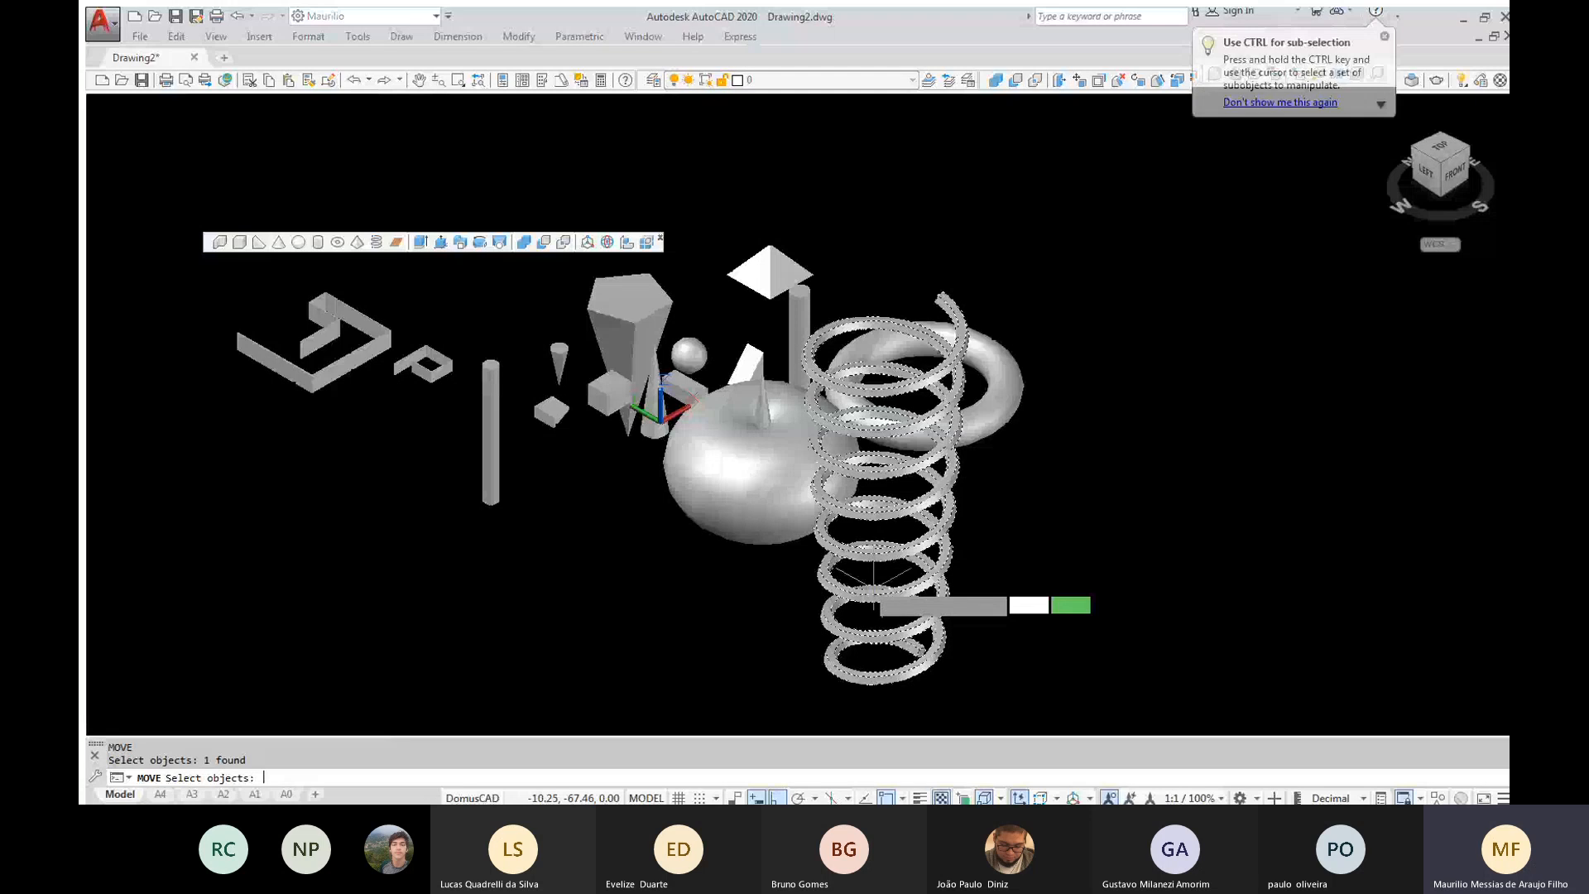
pyautogui.press('Return')
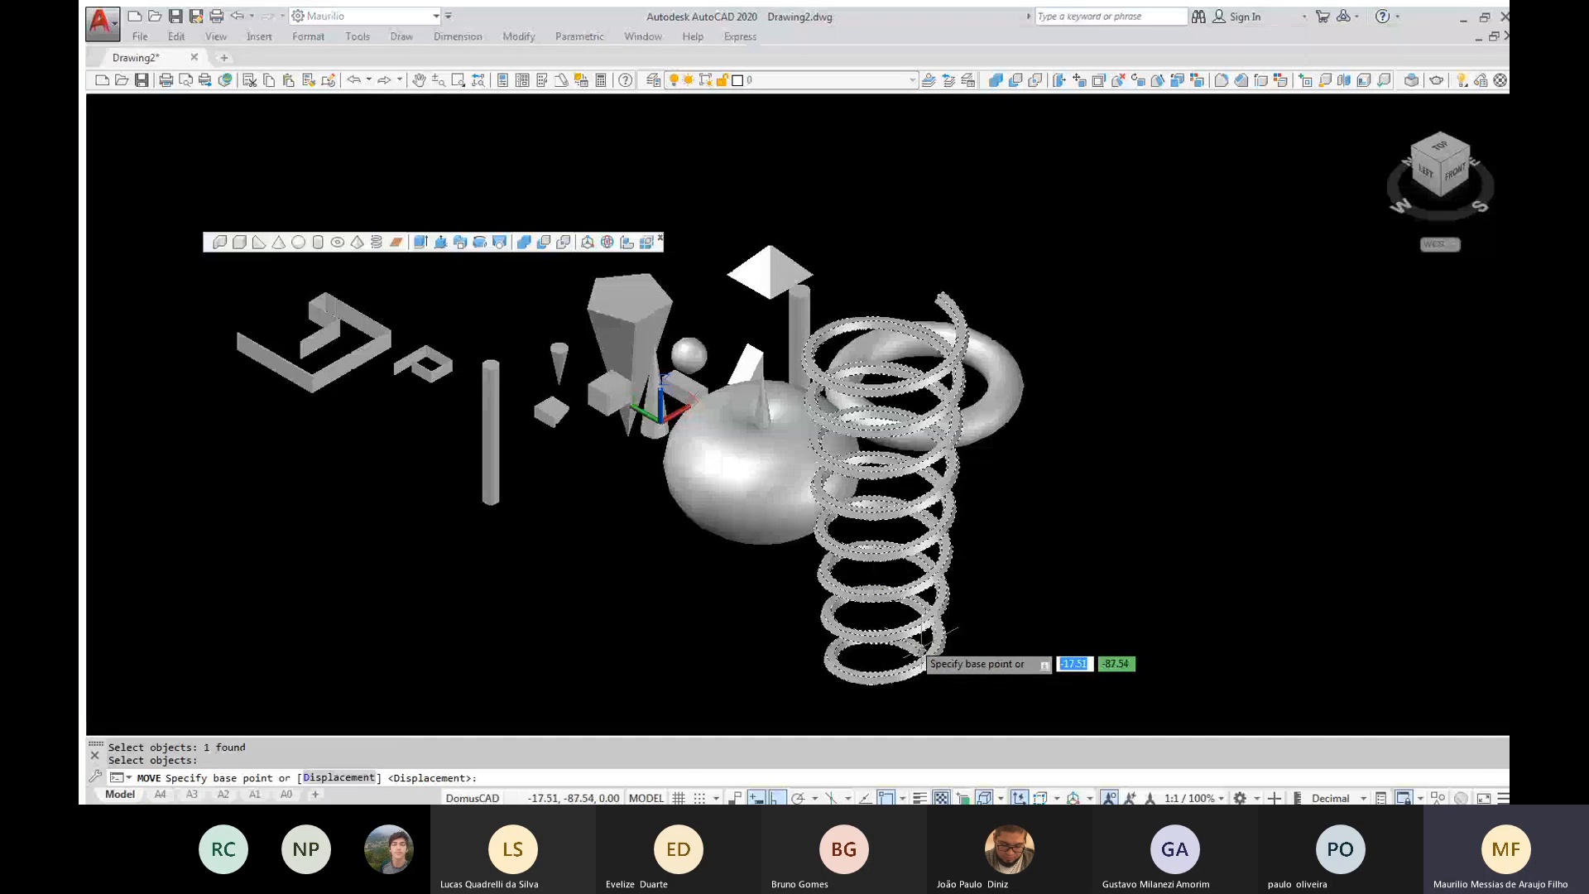
pyautogui.write('end')
pyautogui.press('Return')
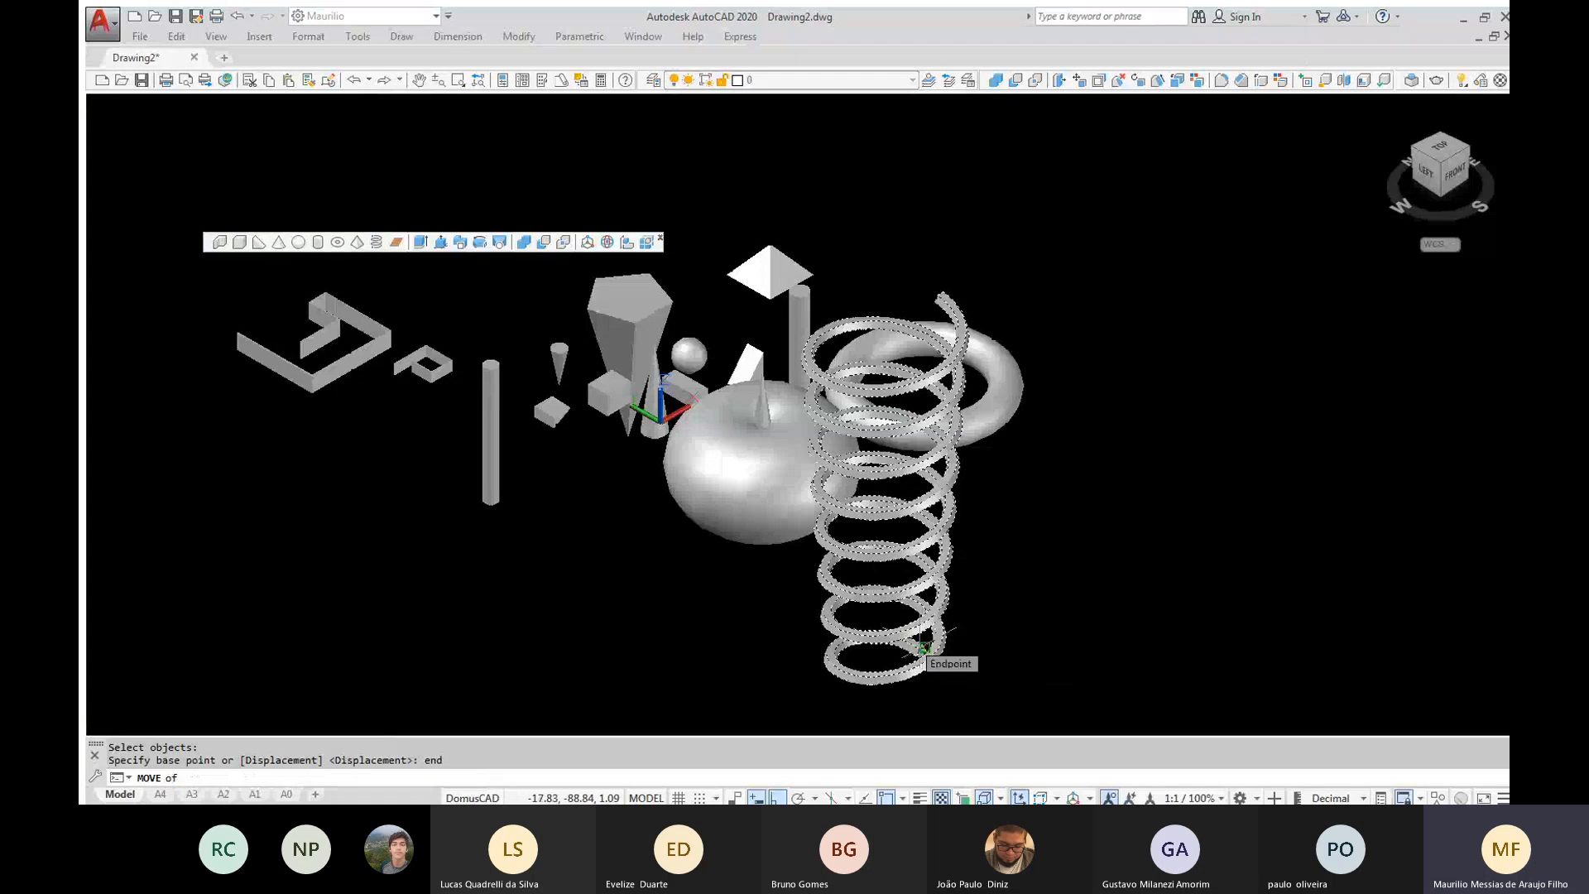
pyautogui.click(925, 648)
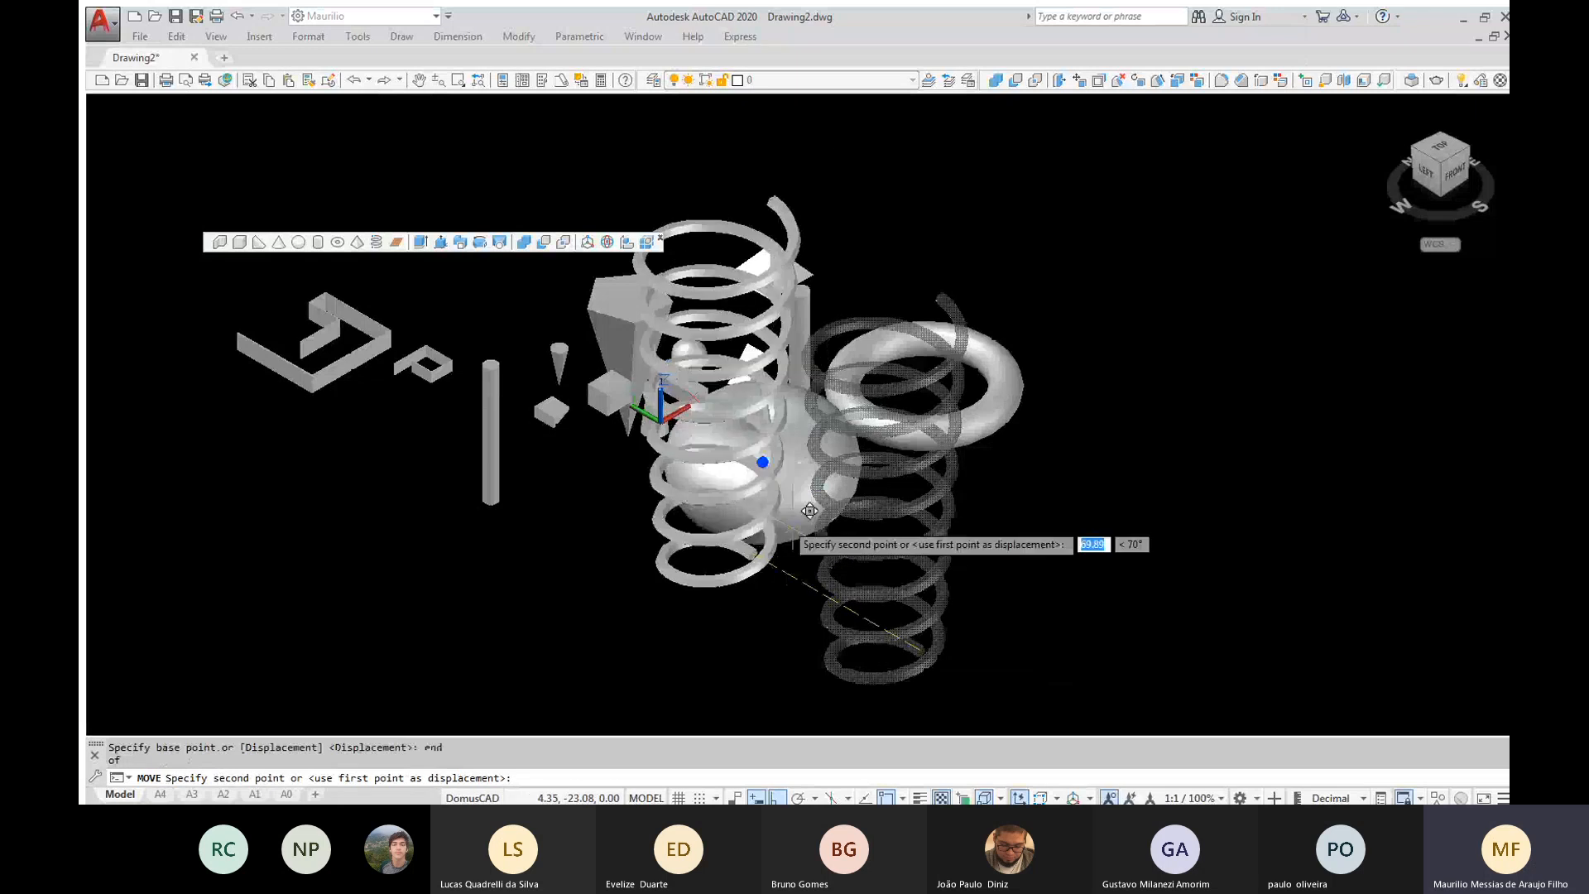
pyautogui.click(810, 511)
# Erase the cone standing in the centre of the large torus
pyautogui.scroll(3, 797, 453)
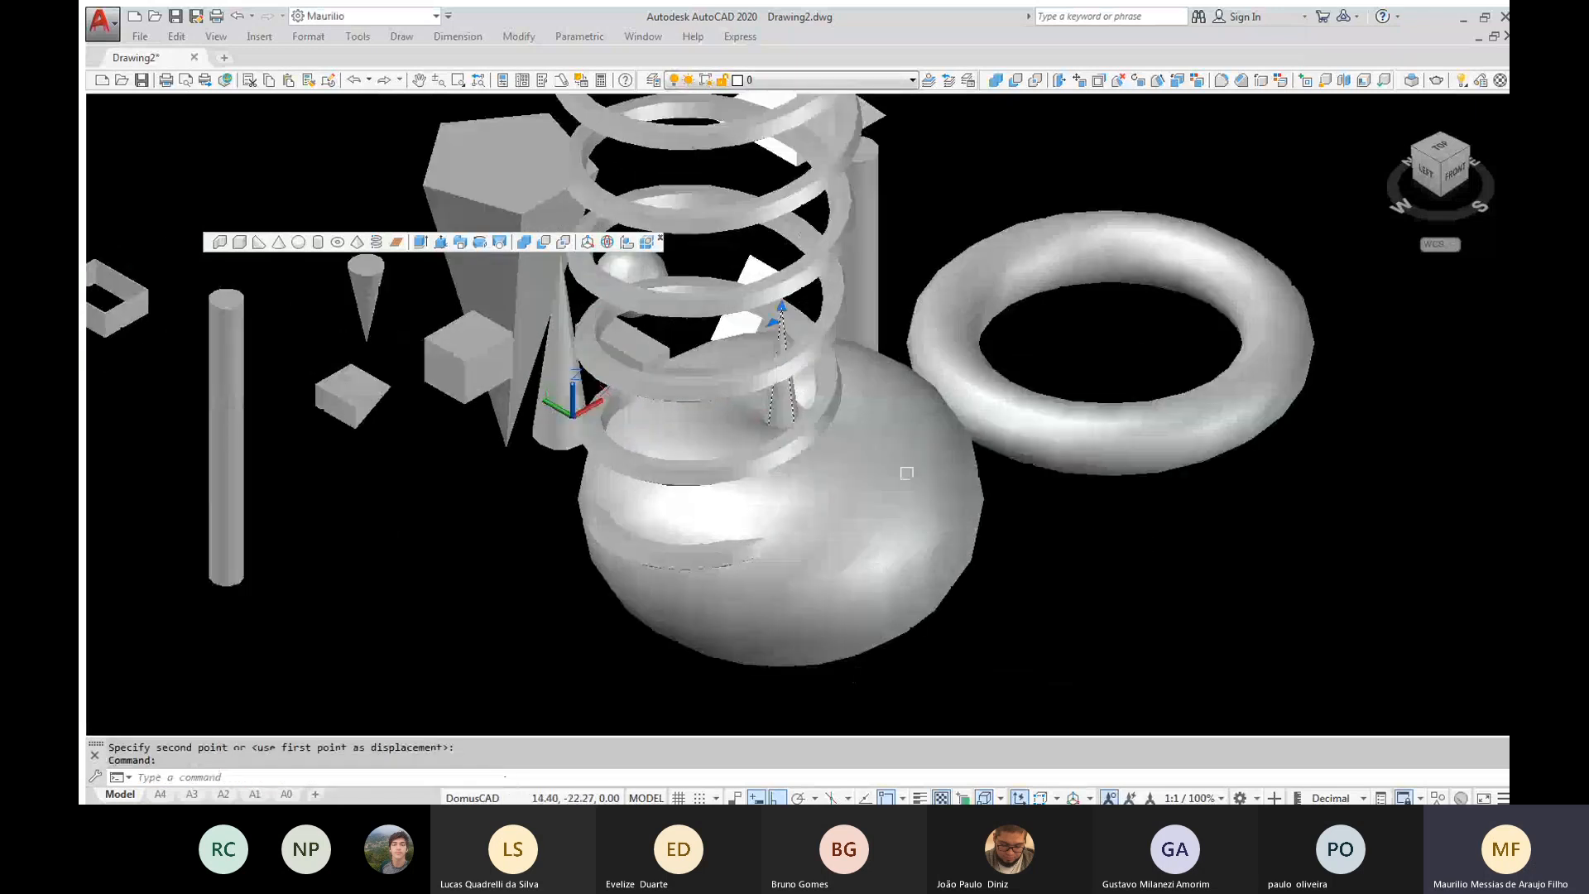
pyautogui.press('Delete')
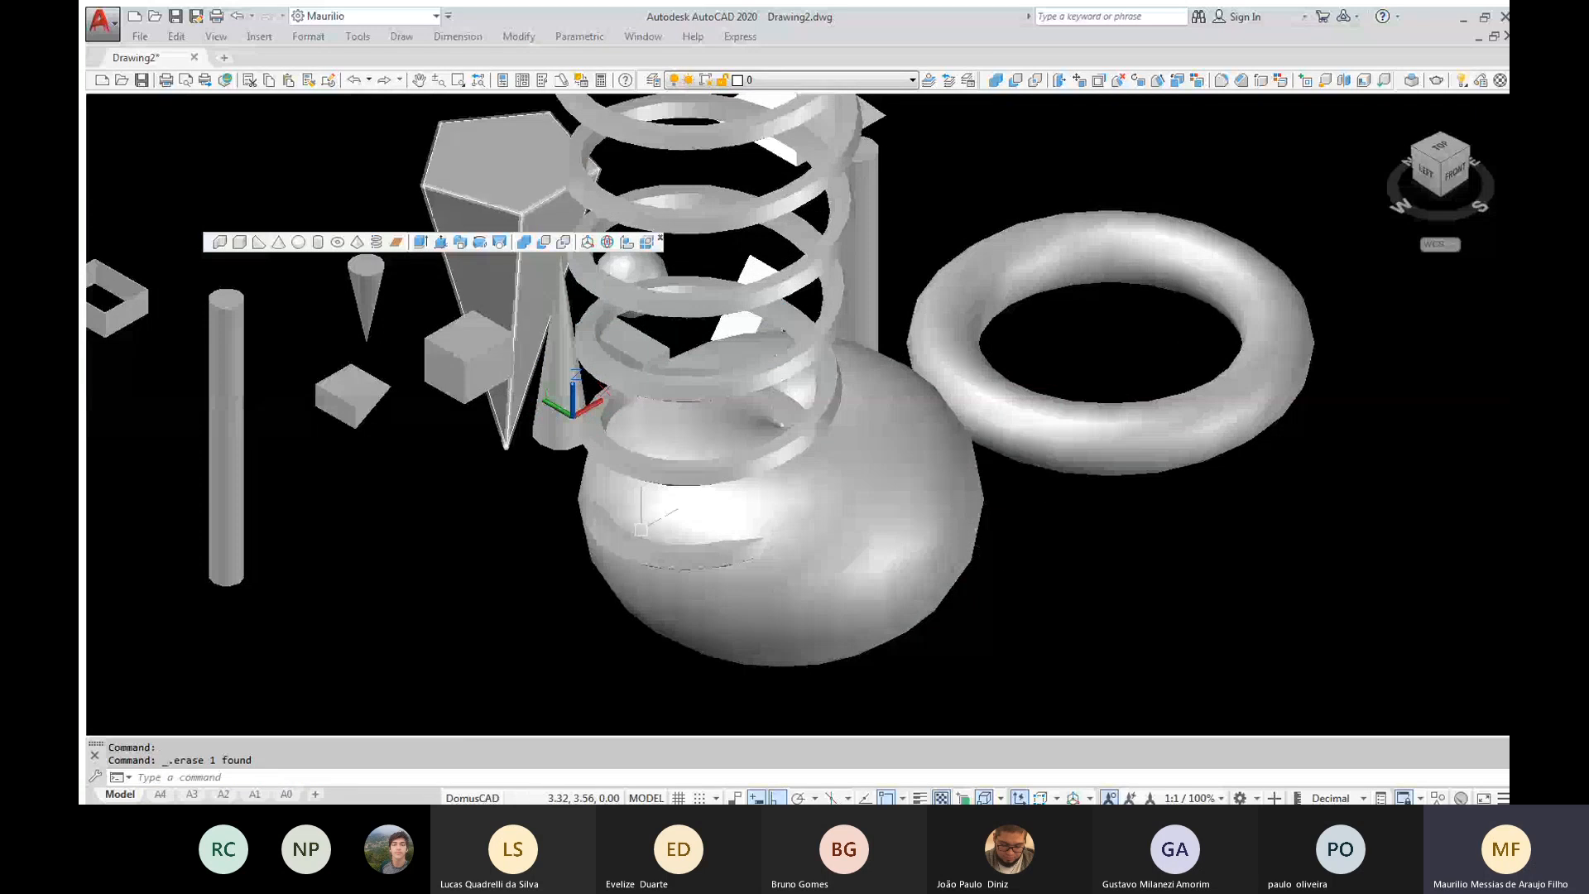
# Set the visual style to X-Ray and examine where the coil spring passes through the large torus
pyautogui.click(711, 500)
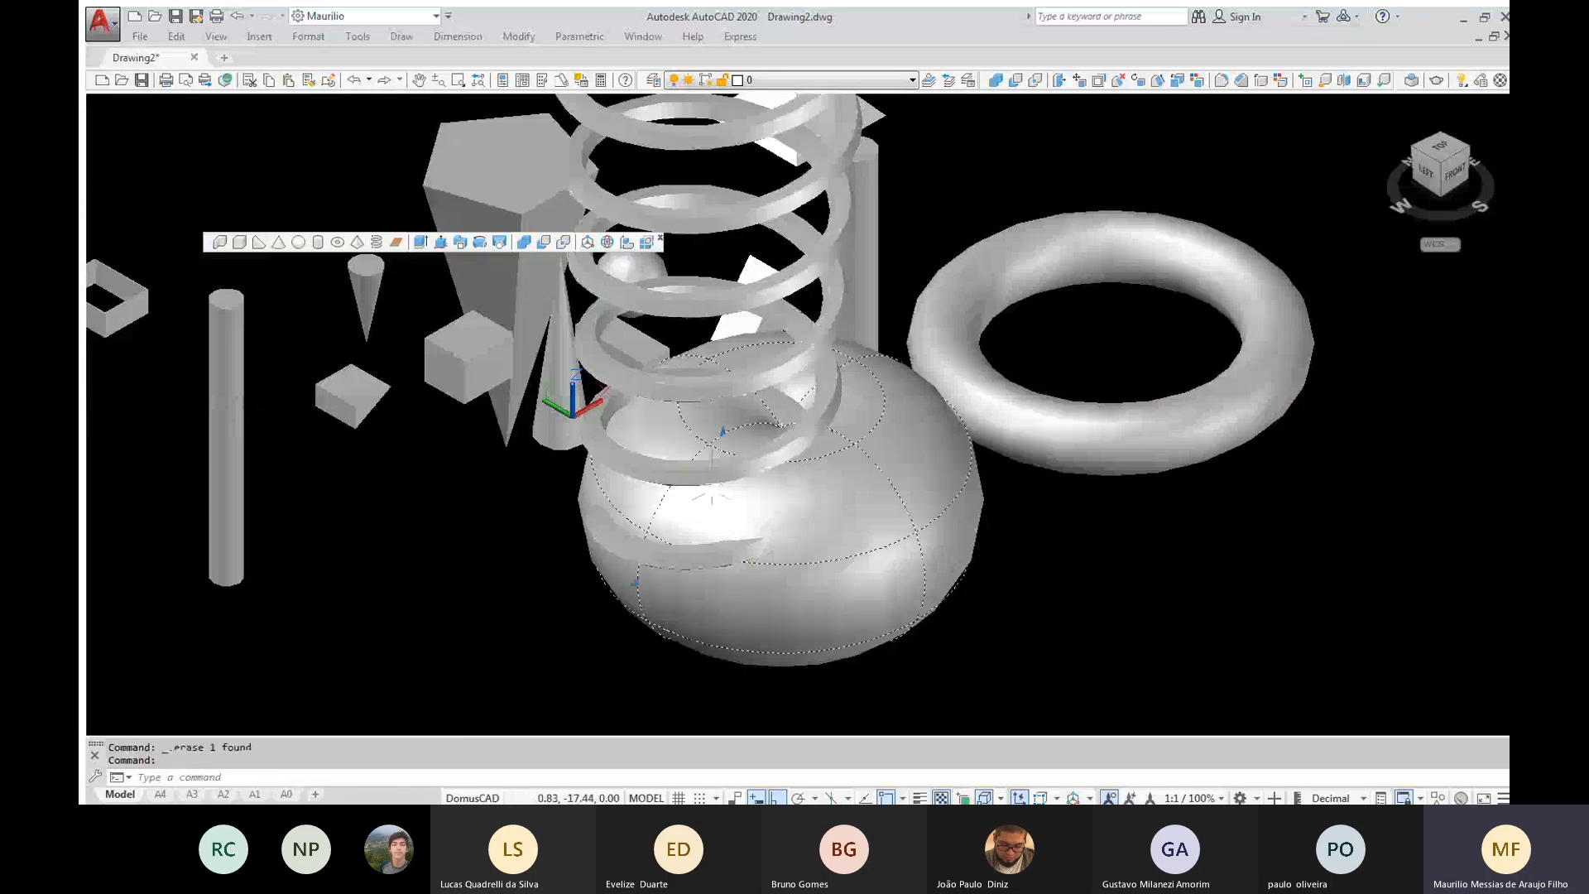
pyautogui.click(708, 478)
pyautogui.write('i')
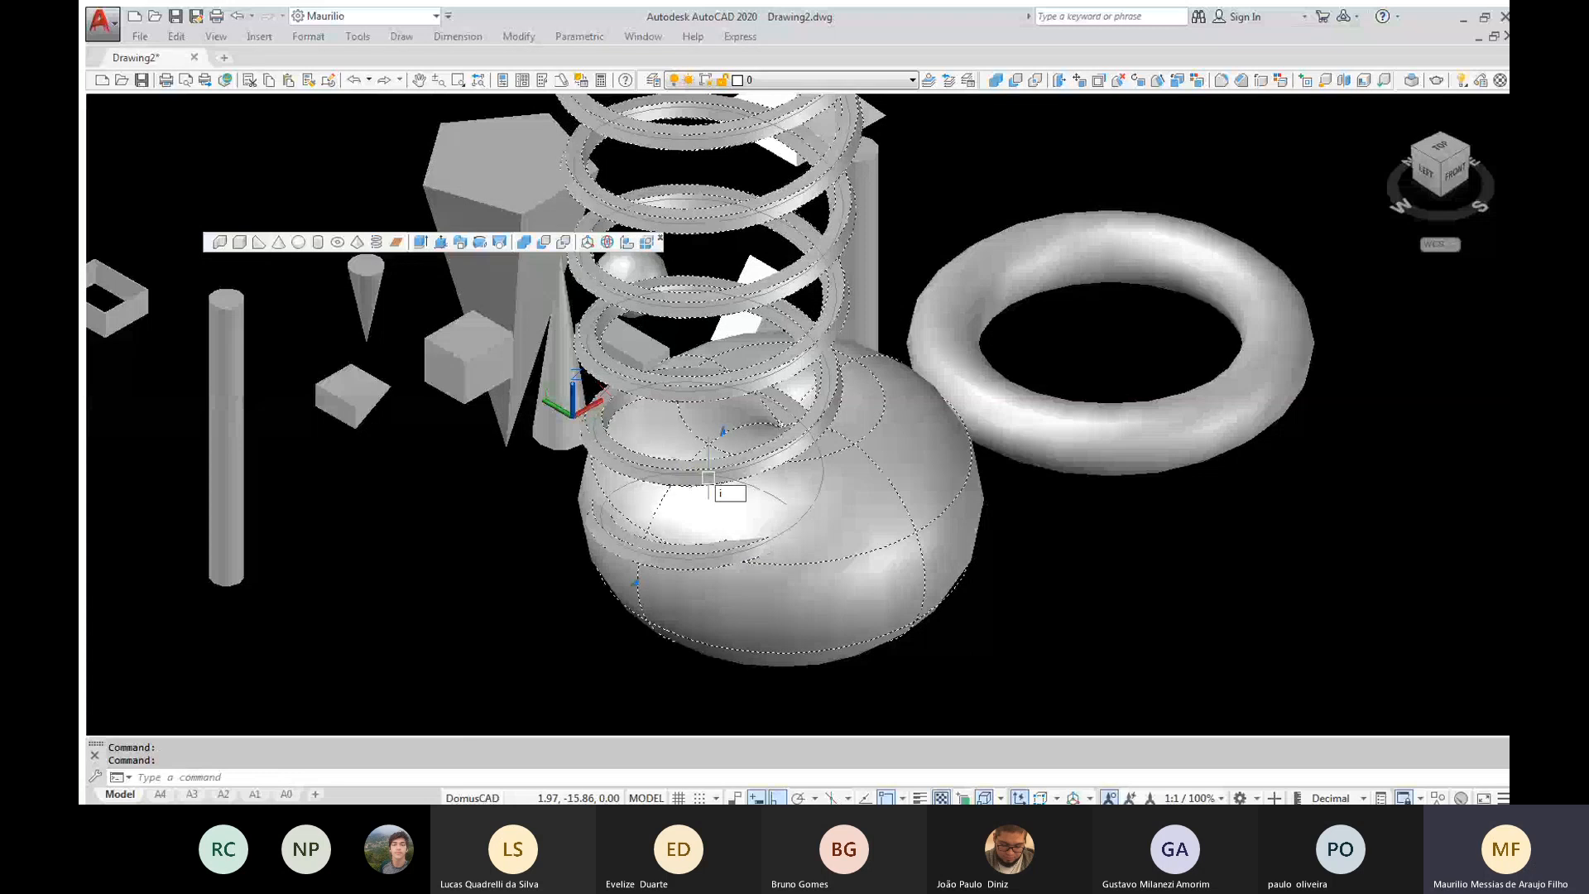
pyautogui.press('BackSpace')
pyautogui.write('vs')
pyautogui.press('Return')
pyautogui.write('x')
pyautogui.press('Return')
pyautogui.keyDown('shift'); pyautogui.moveTo(708, 478); pyautogui.dragTo(679, 505, button='middle'); pyautogui.keyUp('shift')
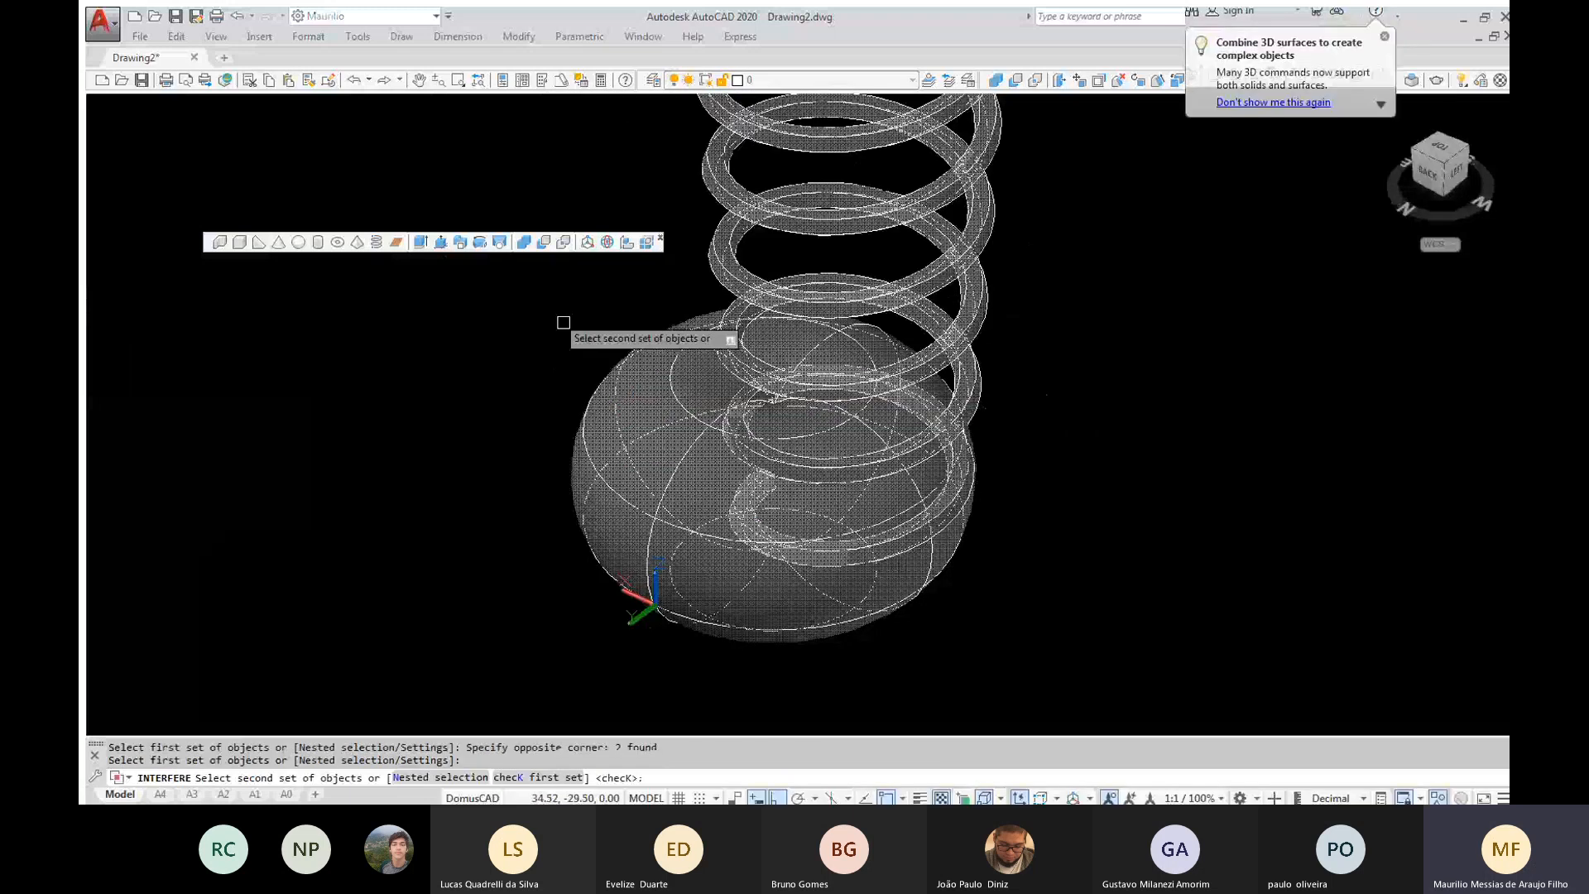
# Check the interference between the coil spring and the large torus, and examine the overlapping volume from another side
pyautogui.press('Return')
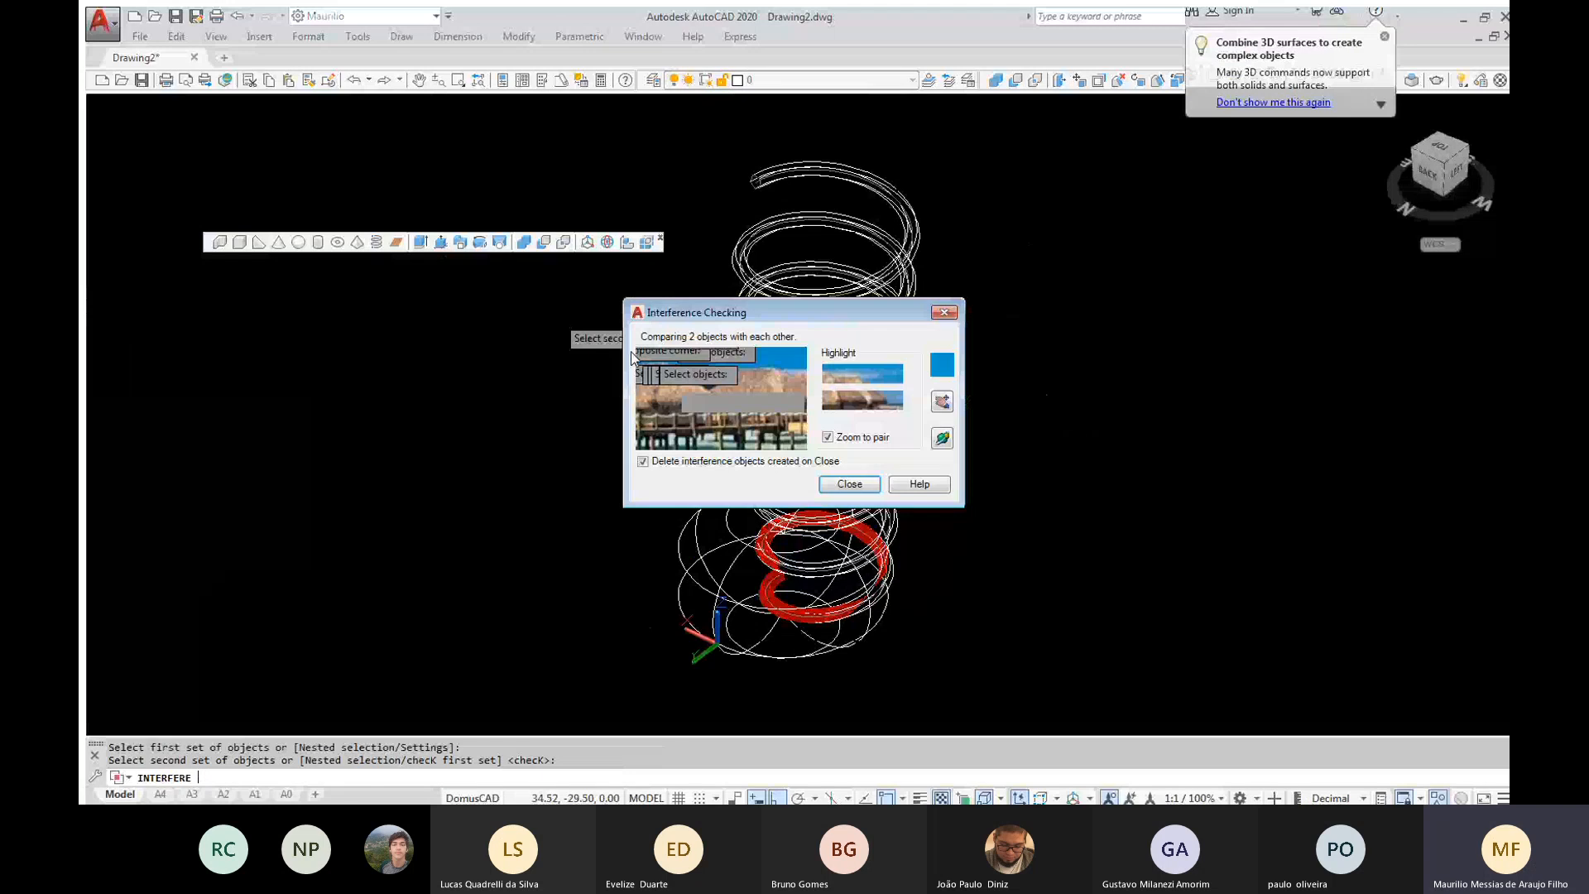
pyautogui.click(942, 438)
pyautogui.moveTo(837, 527); pyautogui.dragTo(518, 428)
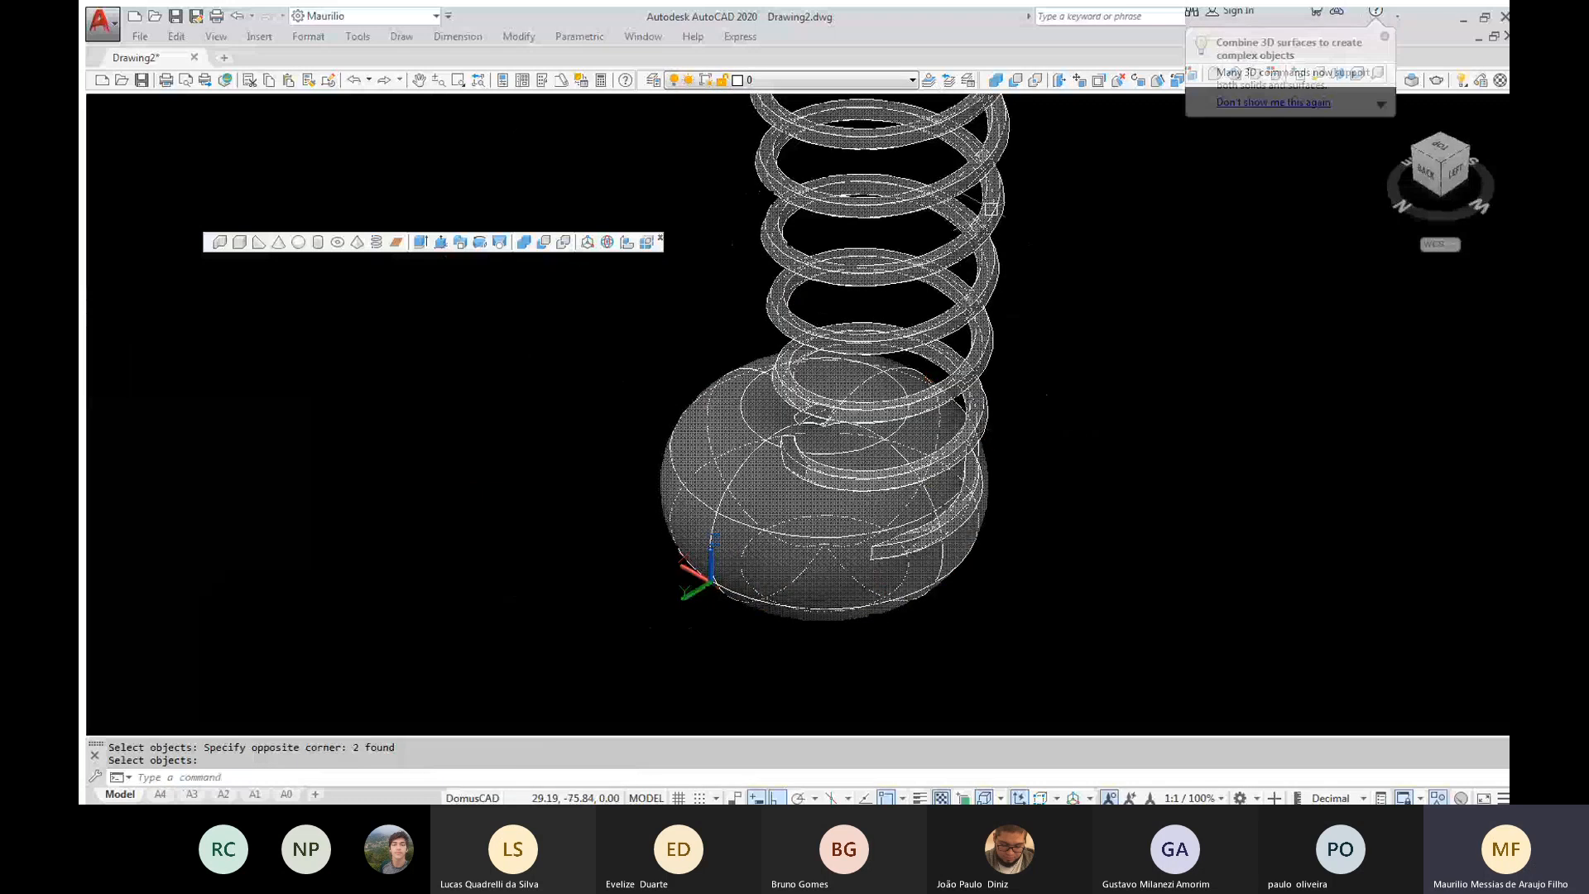
# Try uniting the coil spring with the large torus, and undo the union to restore both as separate solids
pyautogui.press('Return')
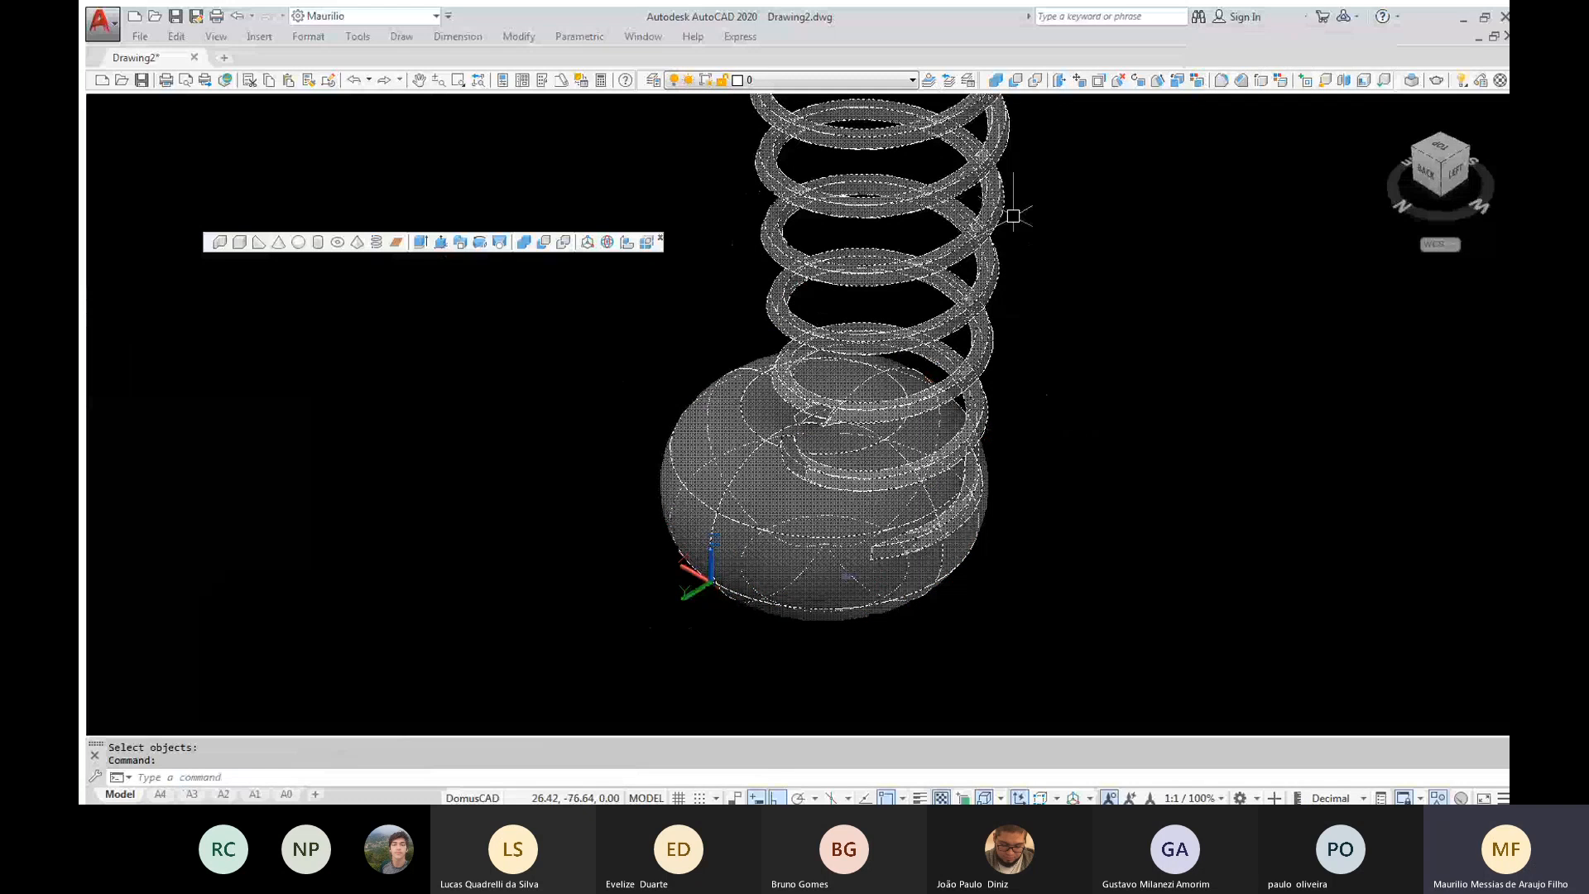
pyautogui.hotkey('ctrl', 'z')
pyautogui.press('Escape')
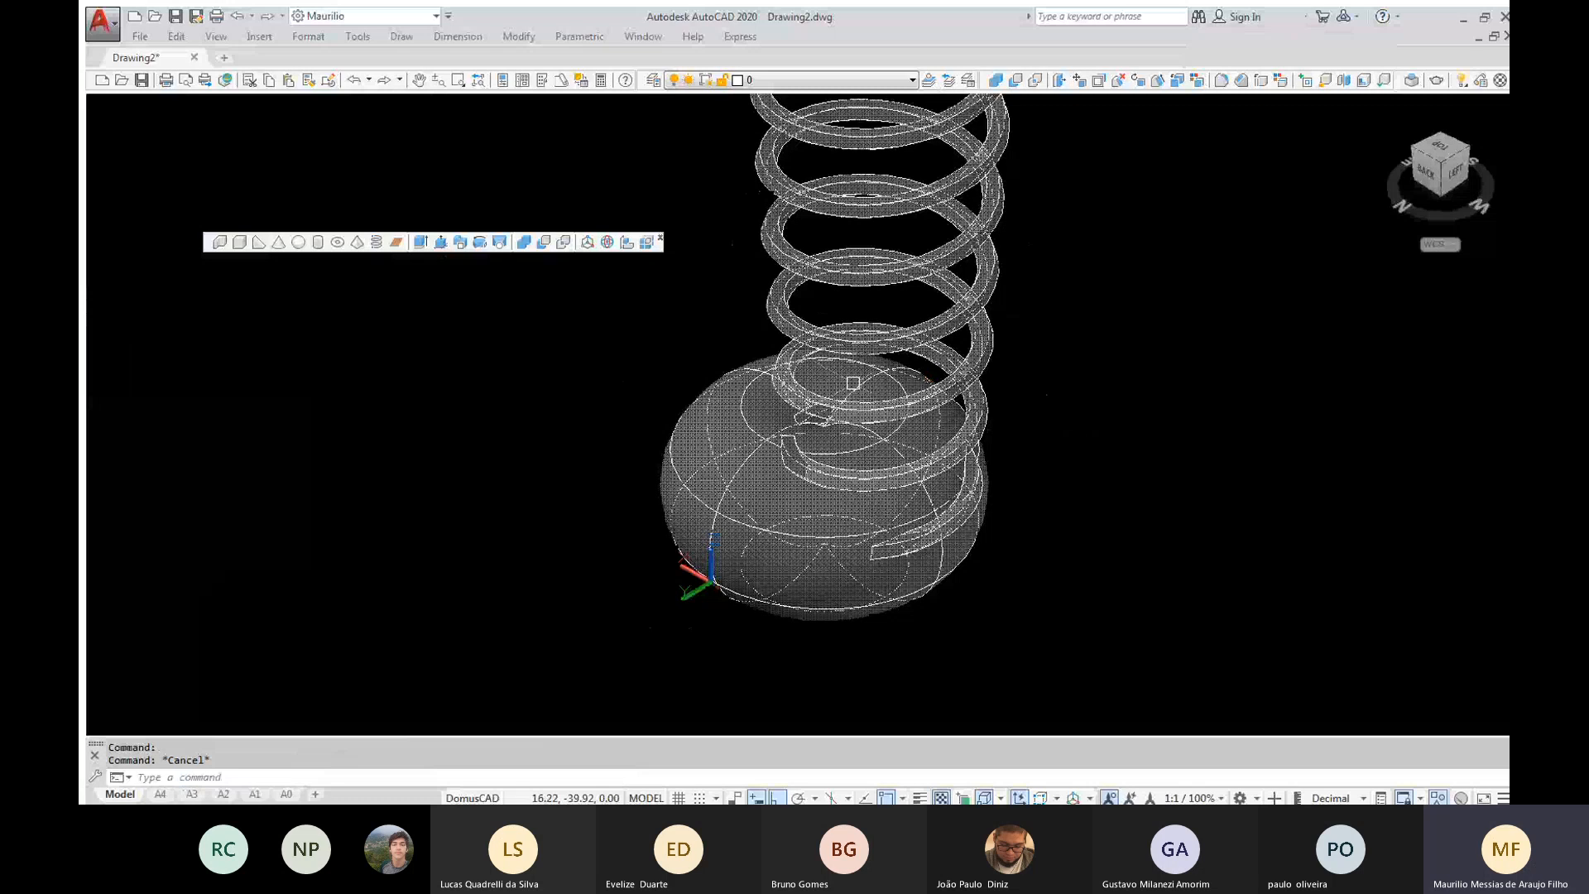
pyautogui.keyDown('shift'); pyautogui.moveTo(852, 382); pyautogui.dragTo(1079, 482, button='middle'); pyautogui.keyUp('shift')
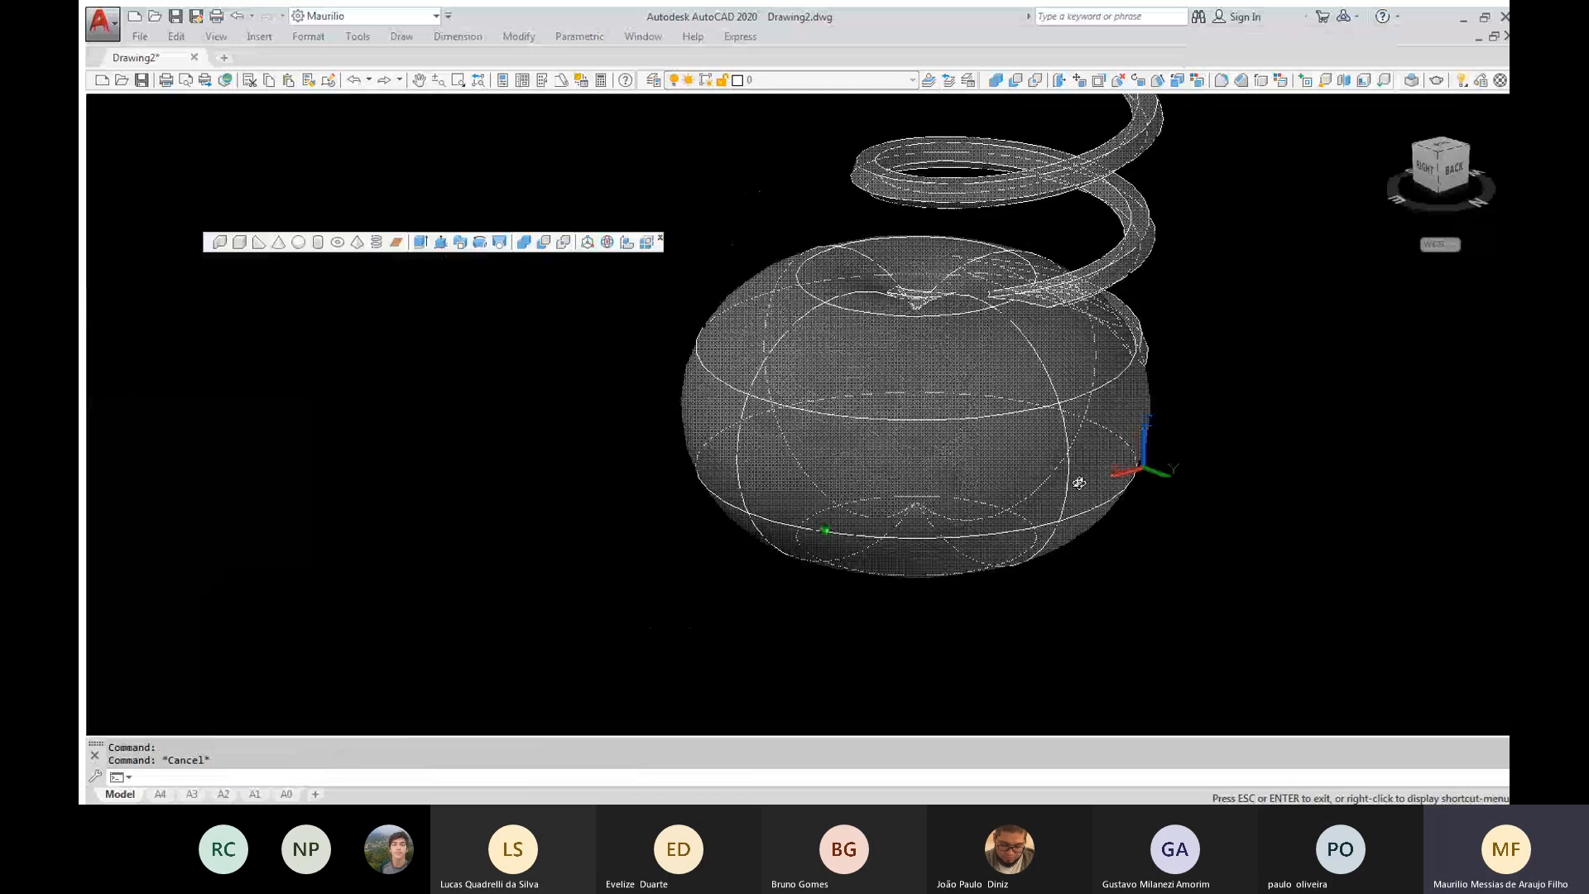
pyautogui.keyDown('shift'); pyautogui.moveTo(1079, 483); pyautogui.dragTo(1079, 409, button='middle'); pyautogui.keyUp('shift')
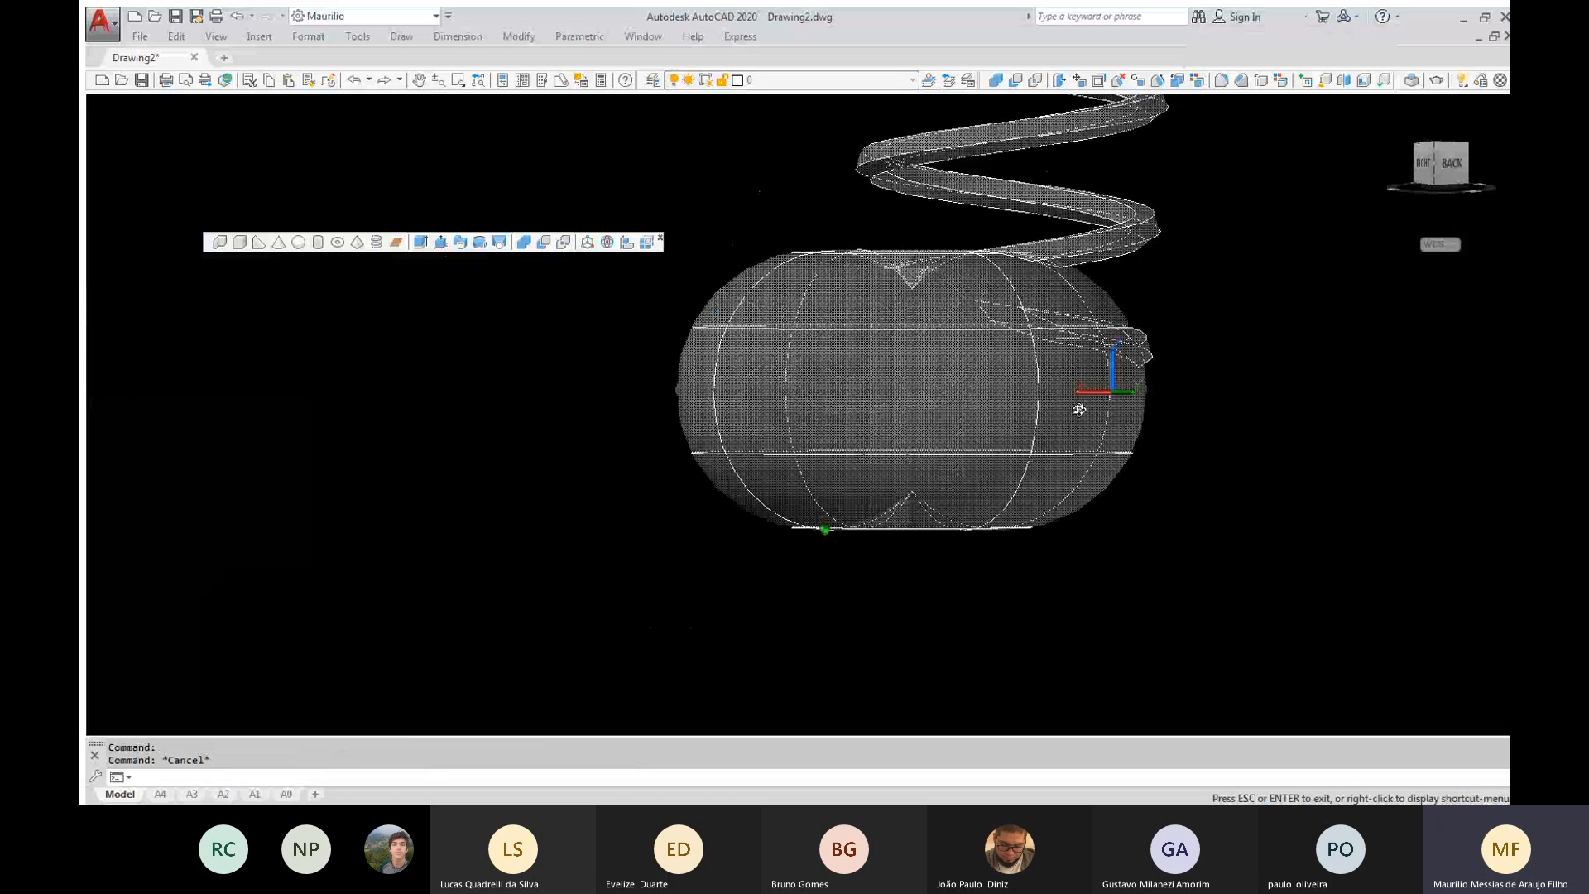
pyautogui.hotkey('ctrl', 'z')
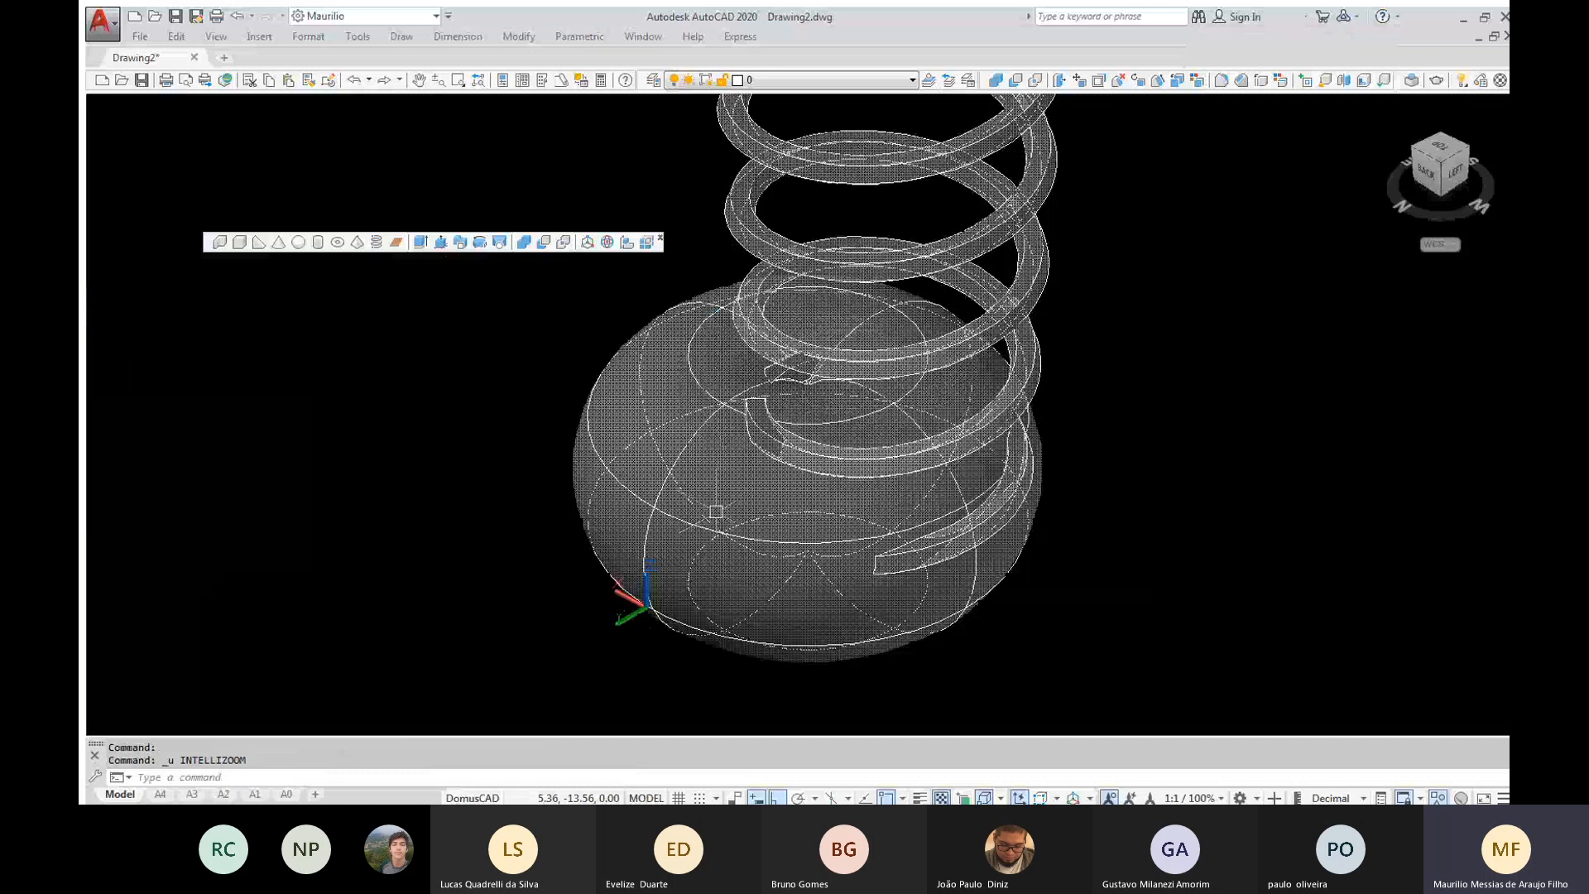
pyautogui.hotkey('ctrl', 'z')
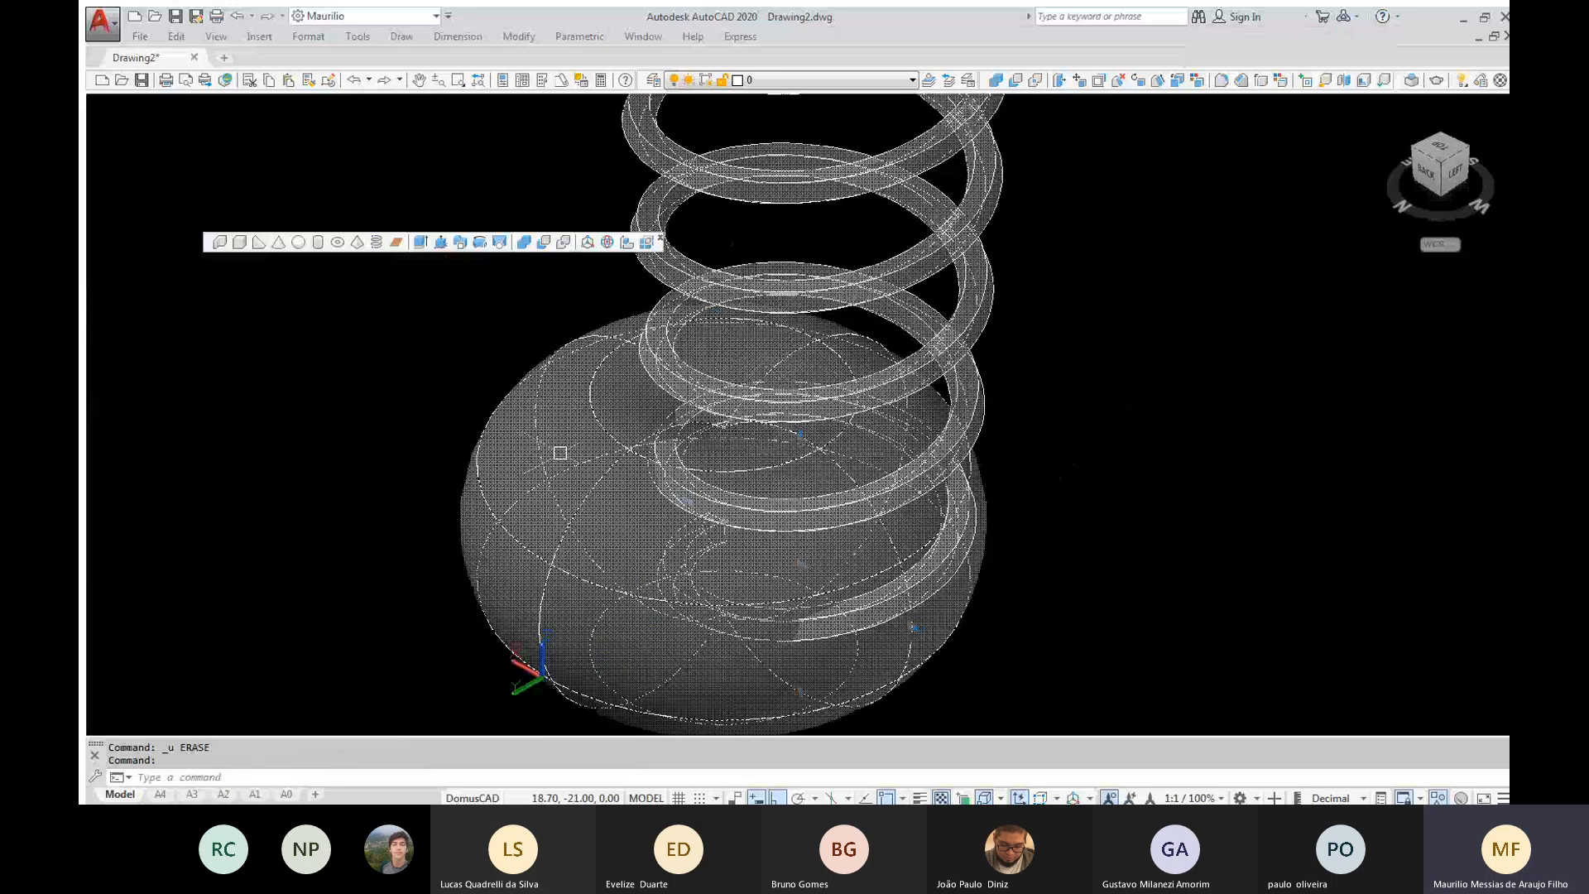
# Try subtracting the large torus from the coil spring, and undo the subtraction after examining the remaining coil
pyautogui.click(543, 244)
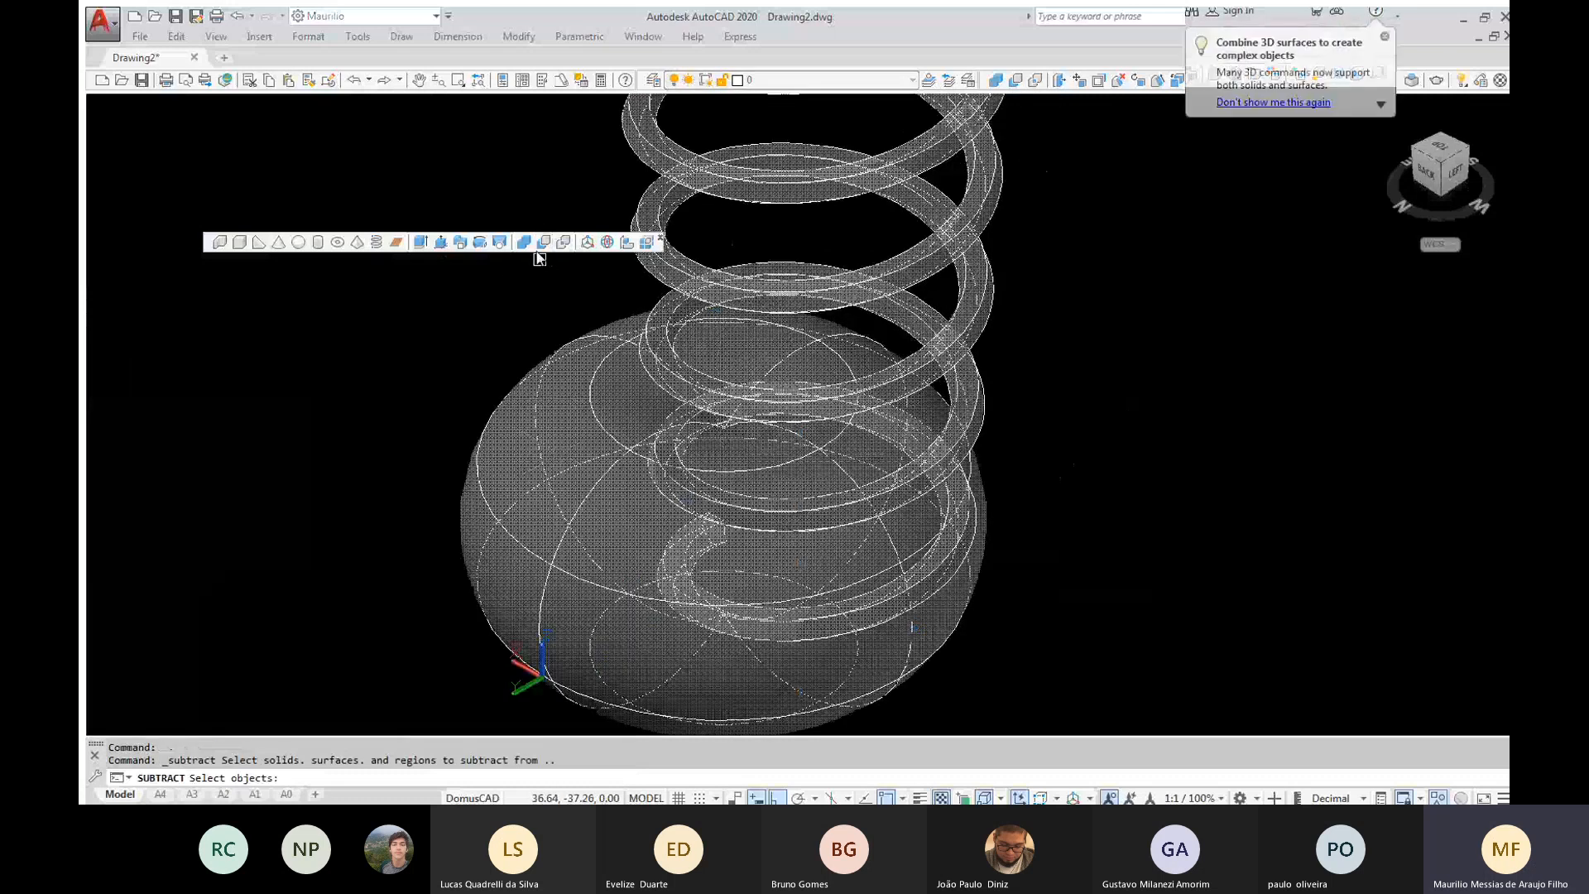
pyautogui.click(955, 243)
pyautogui.press('Return')
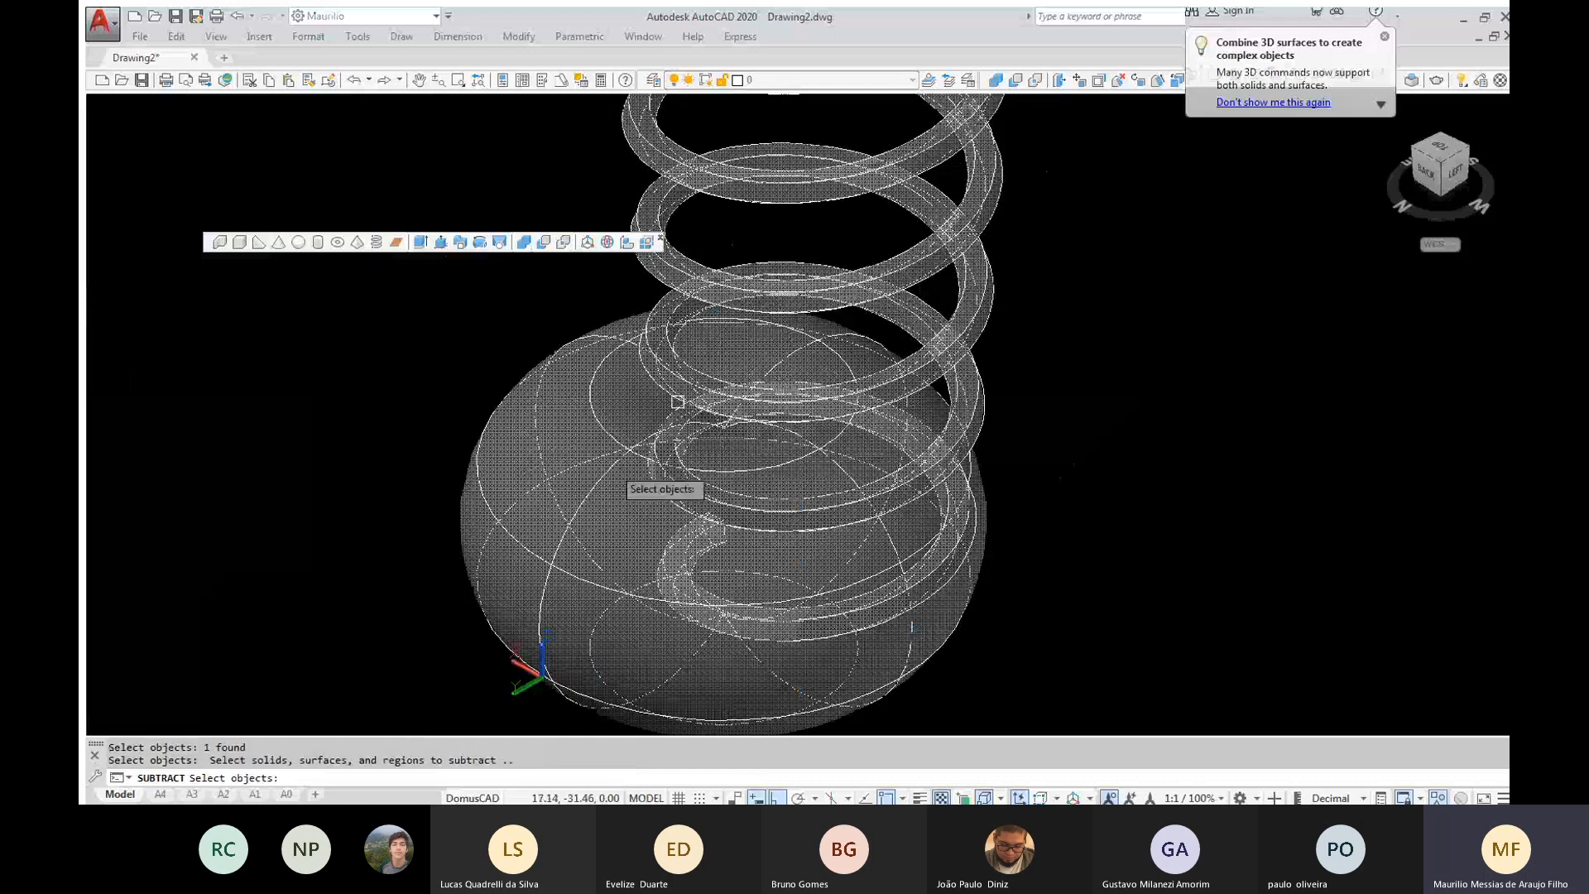
pyautogui.click(564, 539)
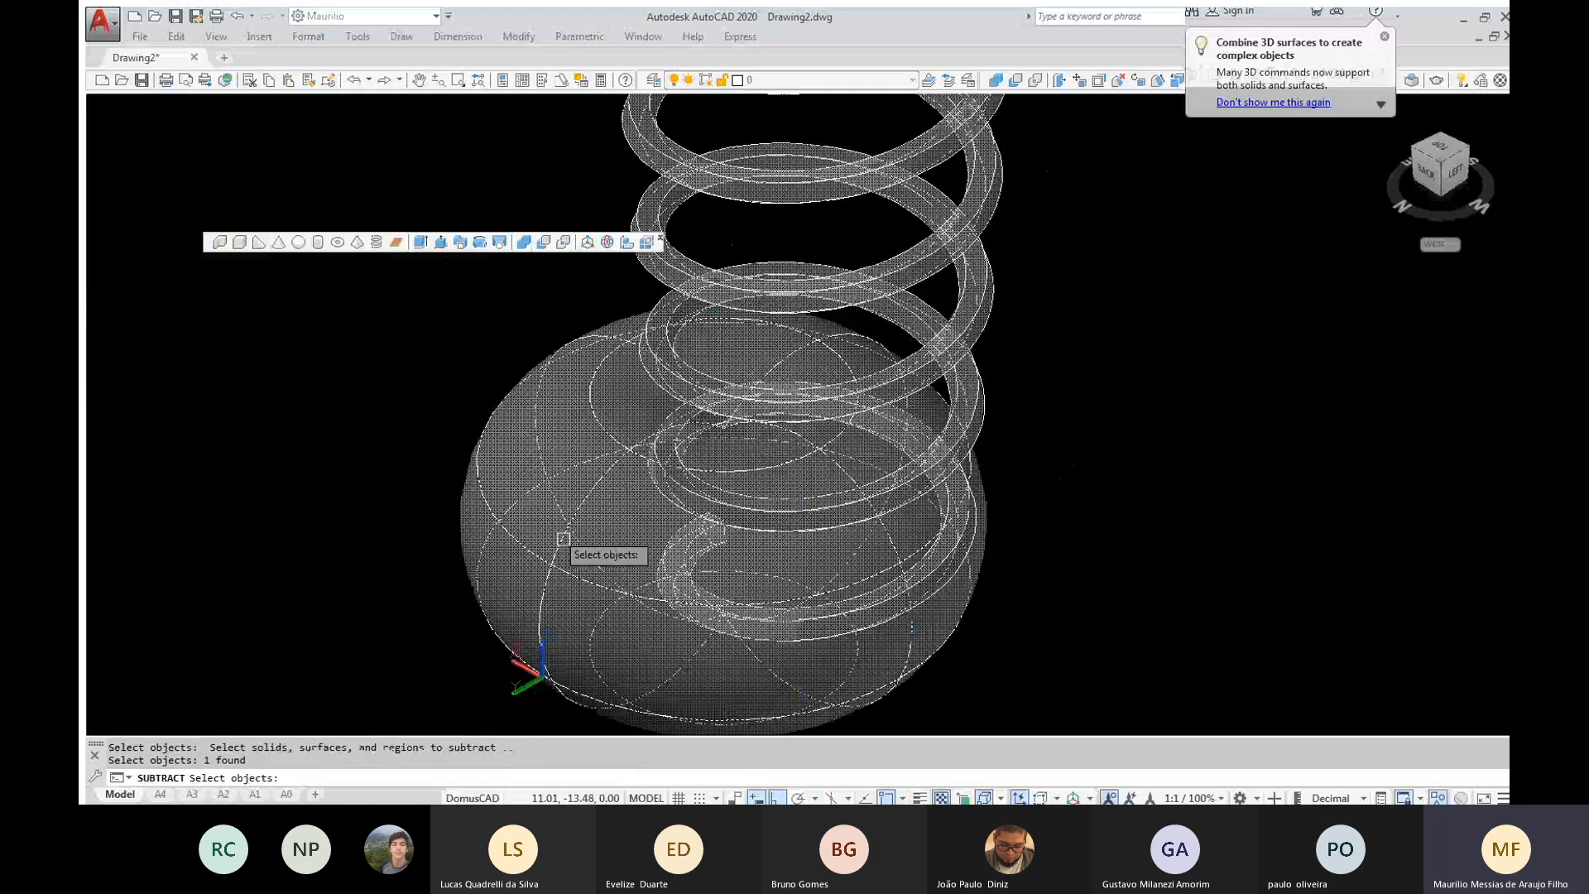
pyautogui.press('Return')
pyautogui.moveTo(639, 551)
pyautogui.keyDown('shift'); pyautogui.mouseDown(button='middle')
pyautogui.moveTo(842, 444)
pyautogui.moveTo(935, 420)
pyautogui.mouseUp(button='middle'); pyautogui.keyUp('shift')
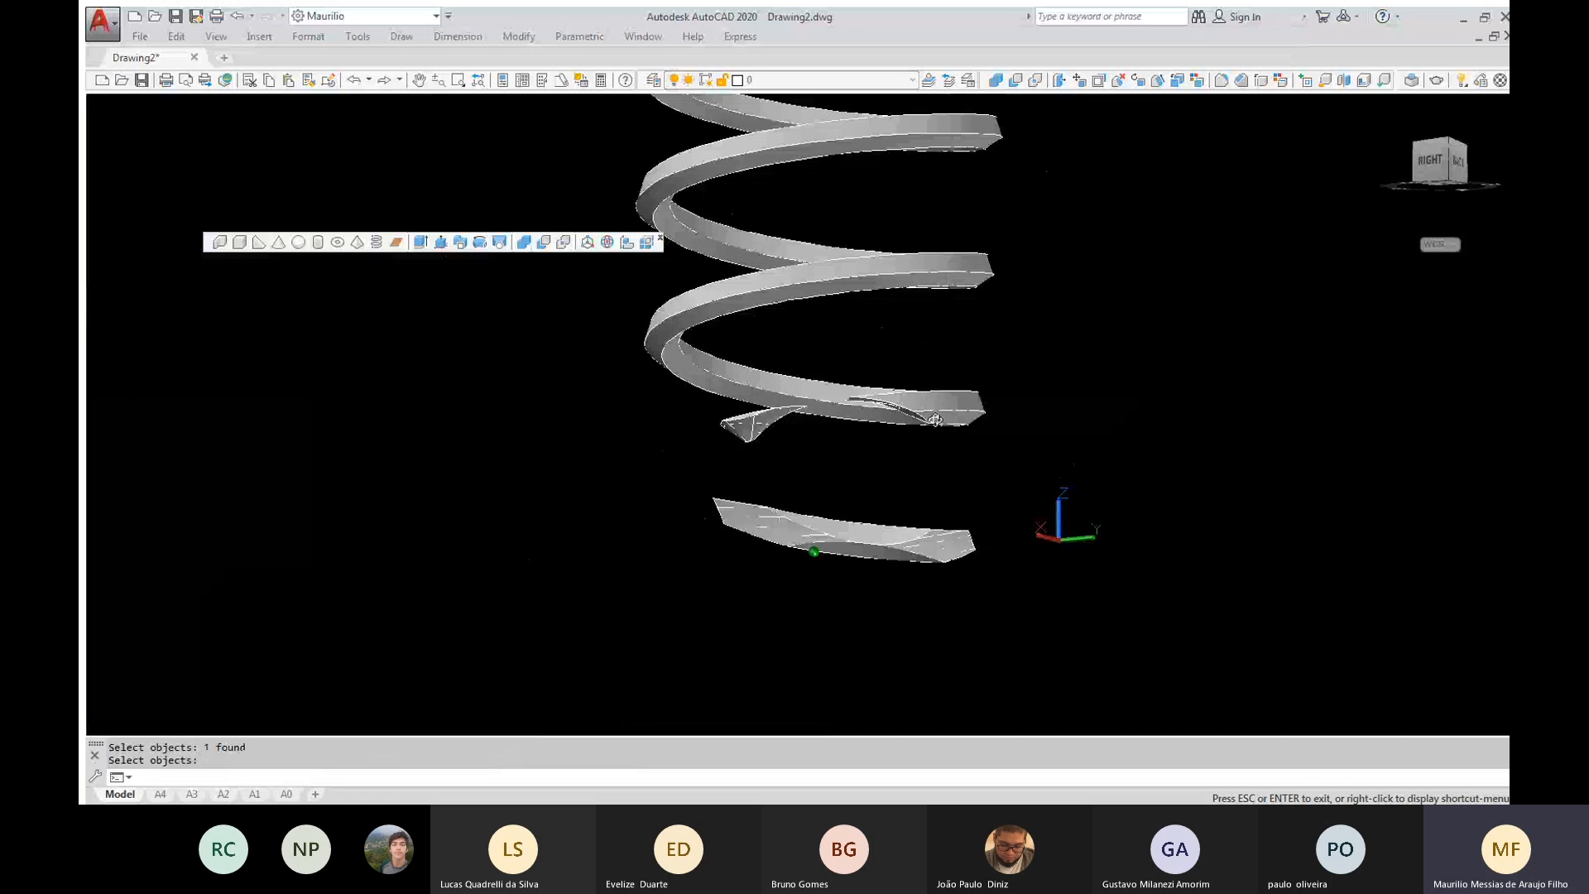
pyautogui.keyDown('shift'); pyautogui.moveTo(936, 420); pyautogui.dragTo(805, 537, button='middle'); pyautogui.keyUp('shift')
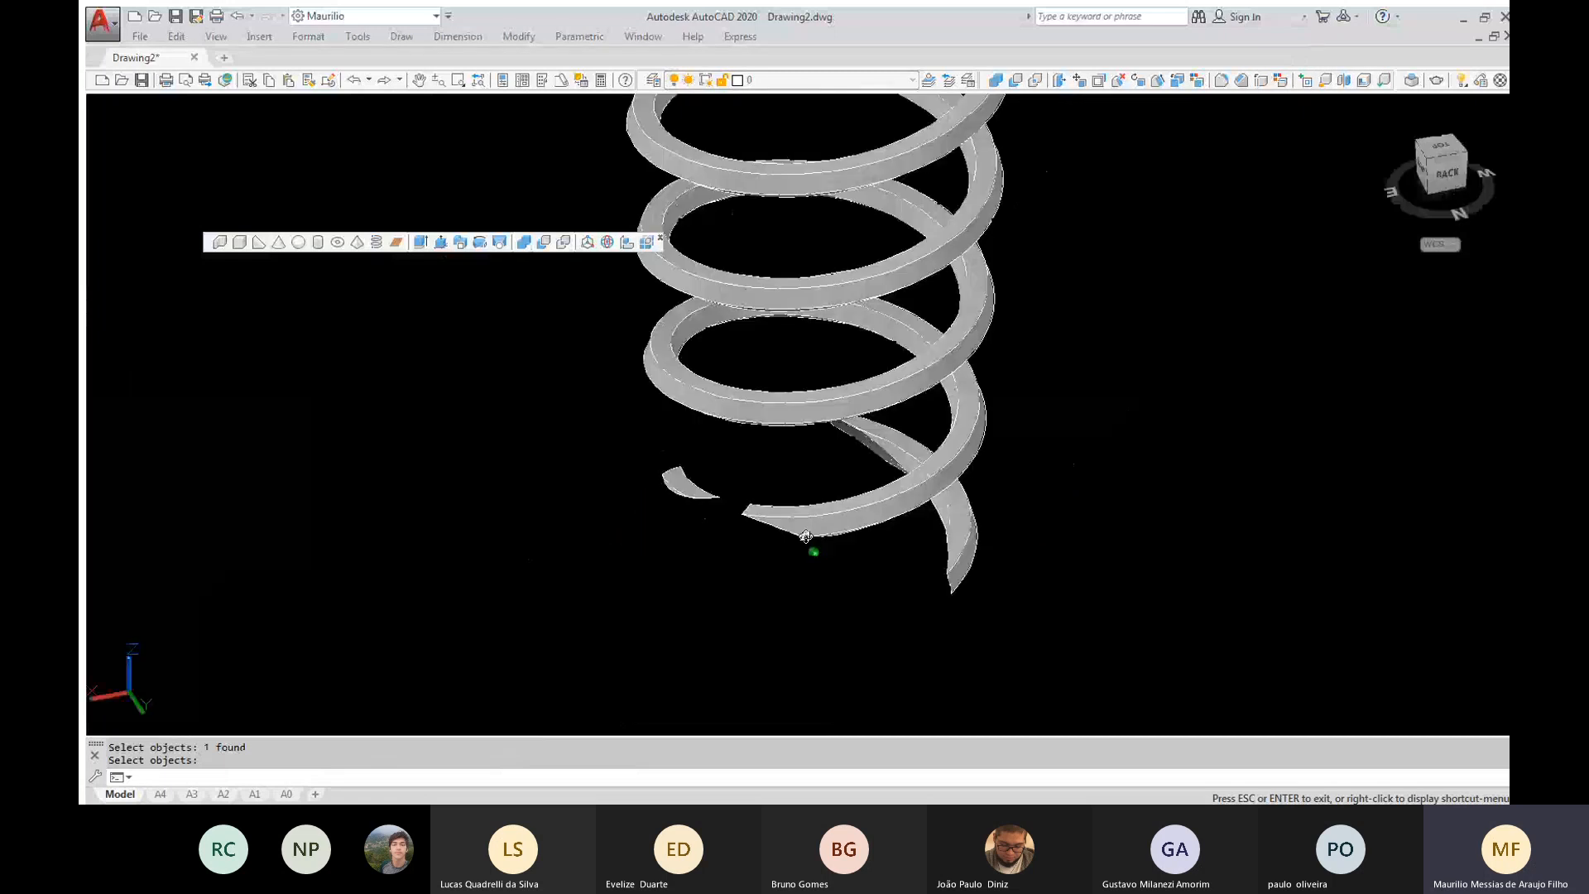
pyautogui.keyDown('shift'); pyautogui.moveTo(805, 537); pyautogui.dragTo(802, 537, button='middle'); pyautogui.keyUp('shift')
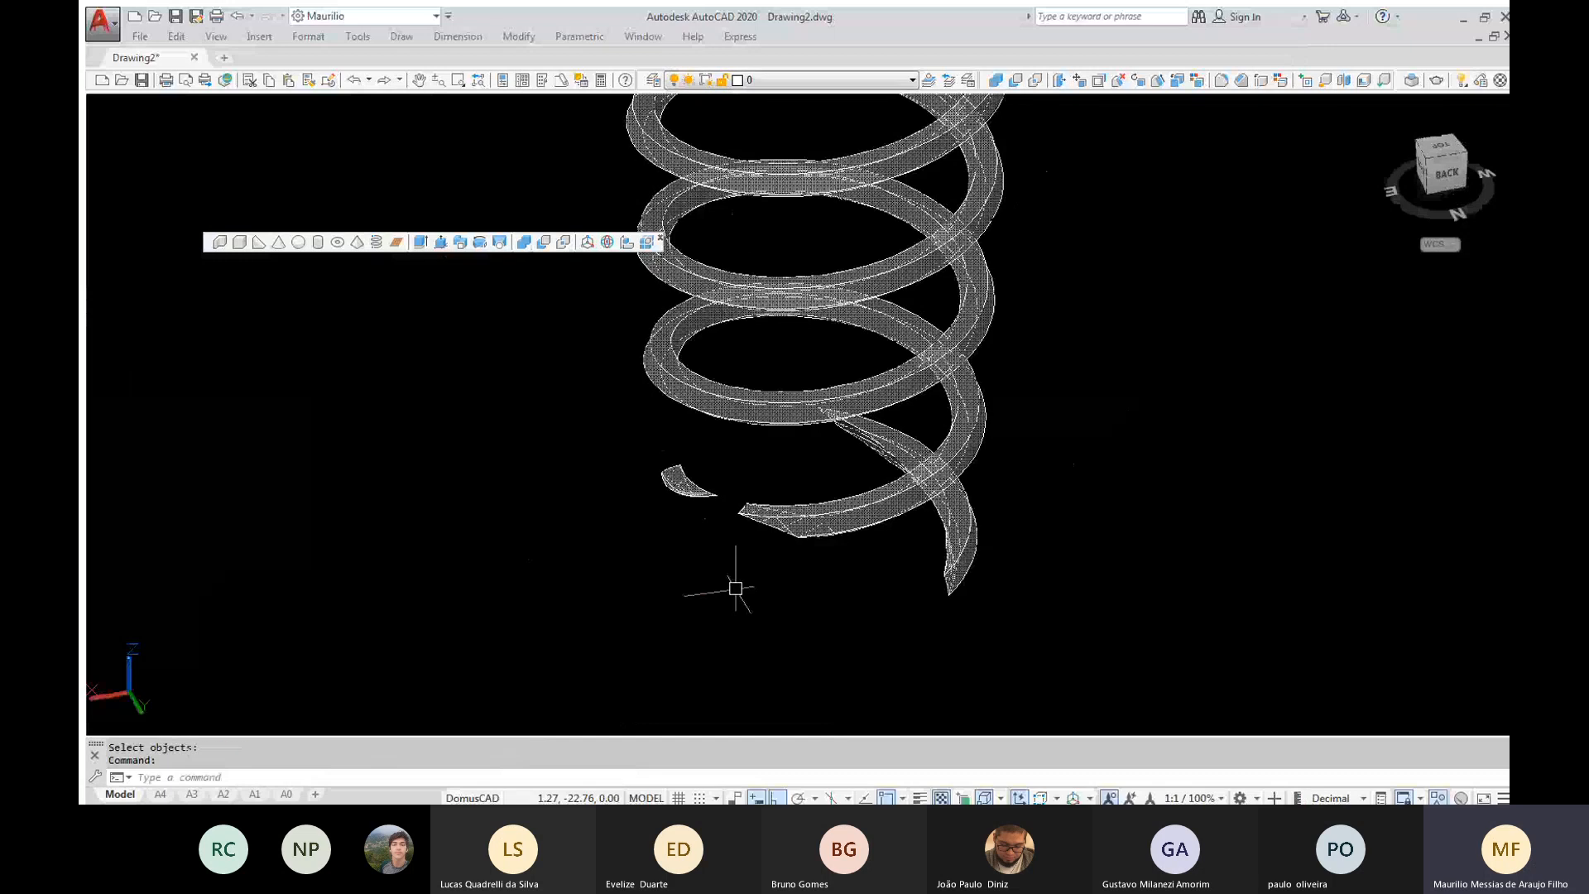
pyautogui.hotkey('ctrl', 'z')
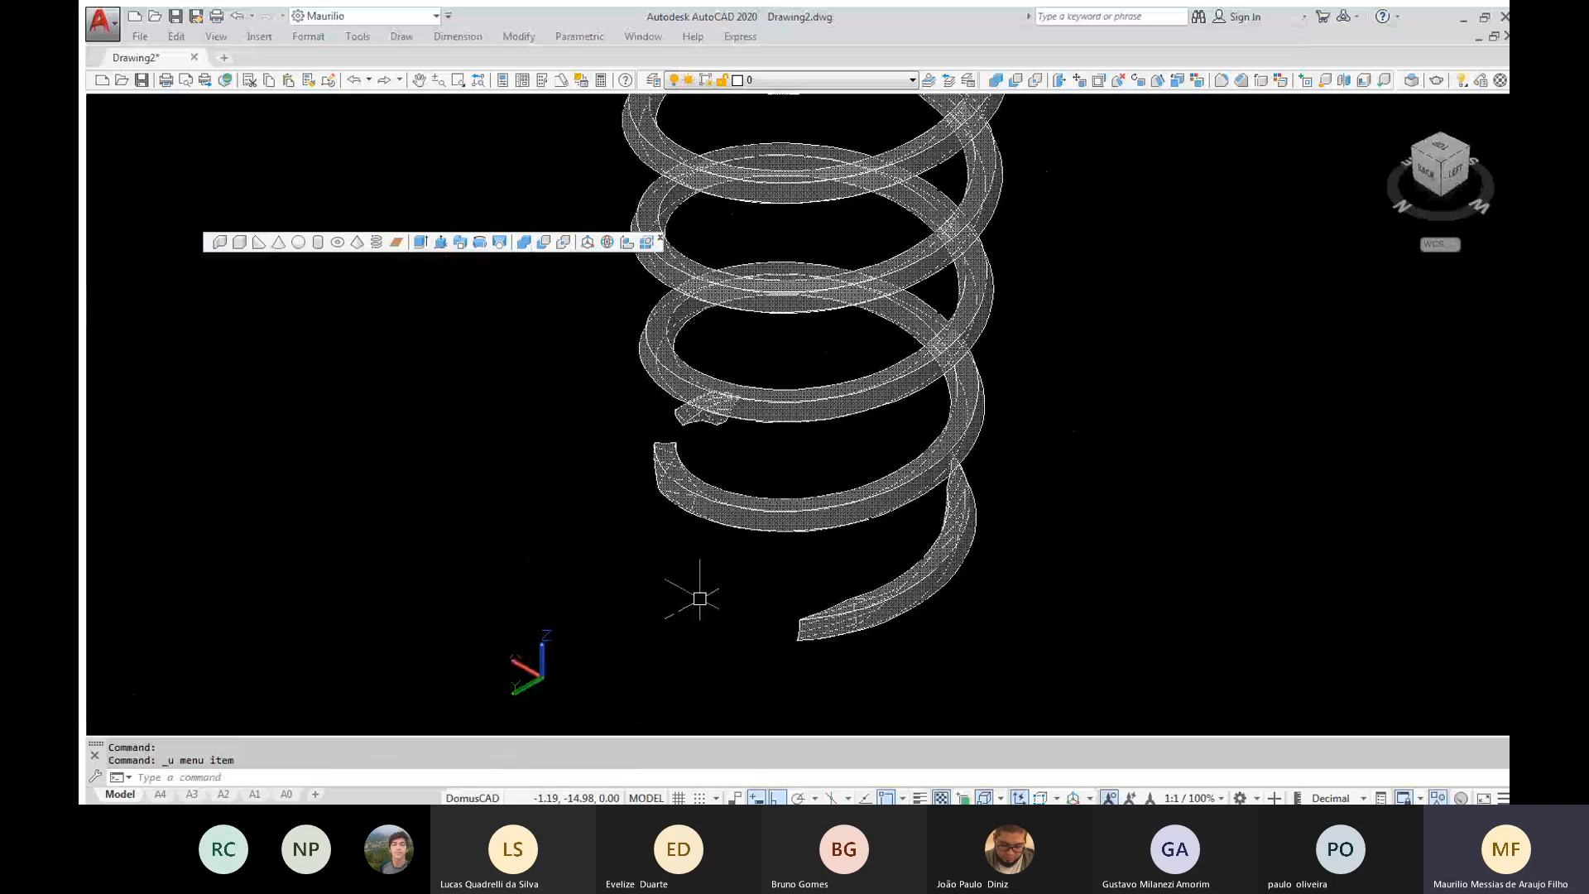
pyautogui.hotkey('ctrl', 'z')
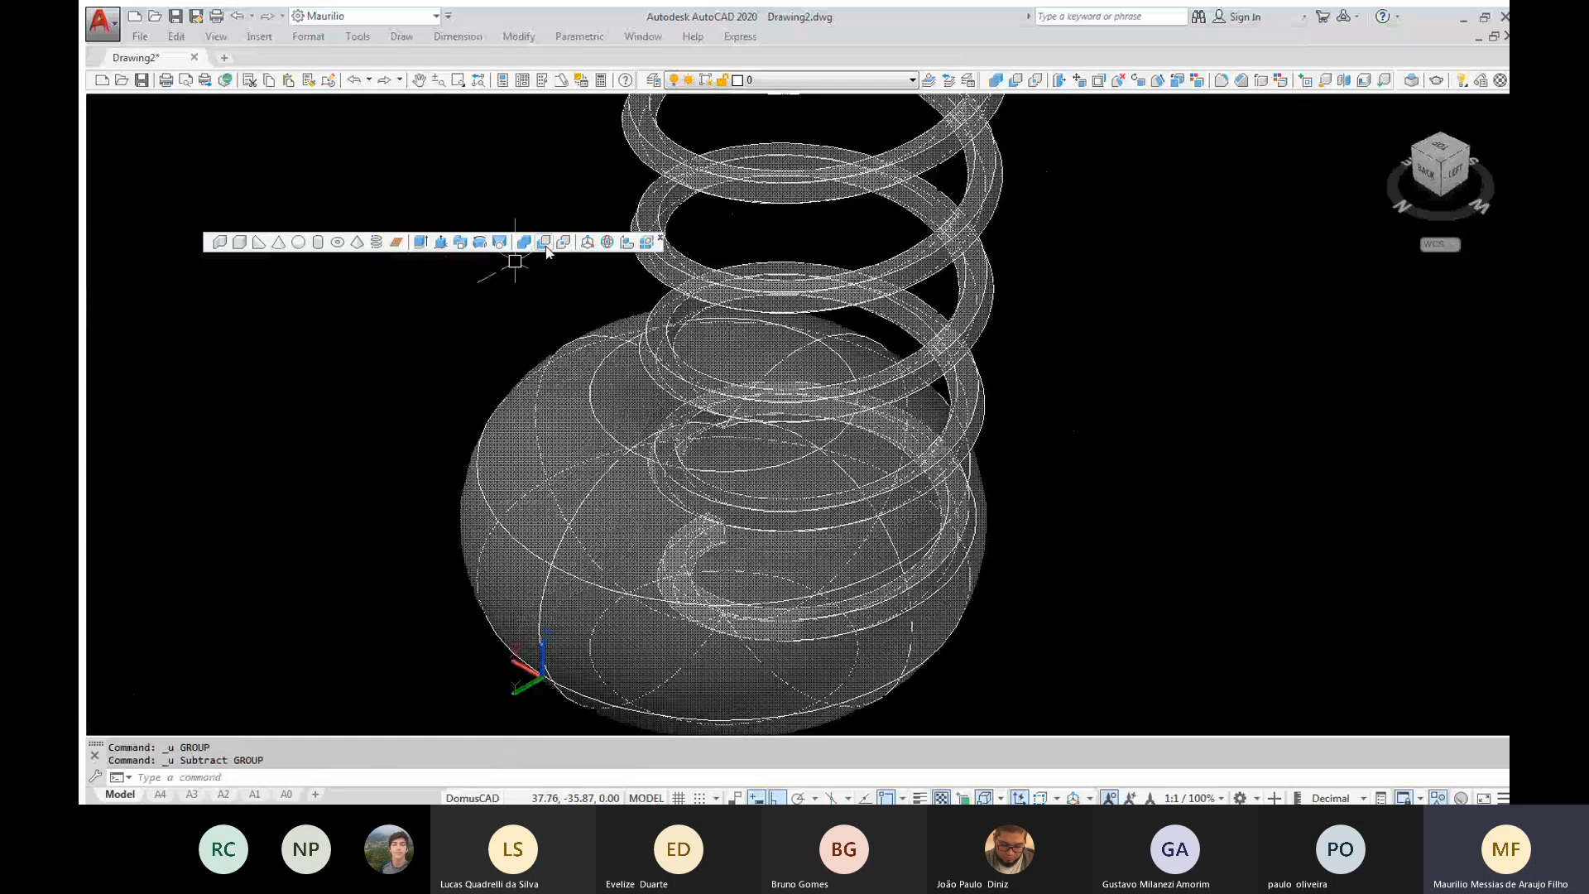
# Subtract the coil spring from the large torus
pyautogui.click(544, 246)
pyautogui.click(542, 461)
pyautogui.press('Return')
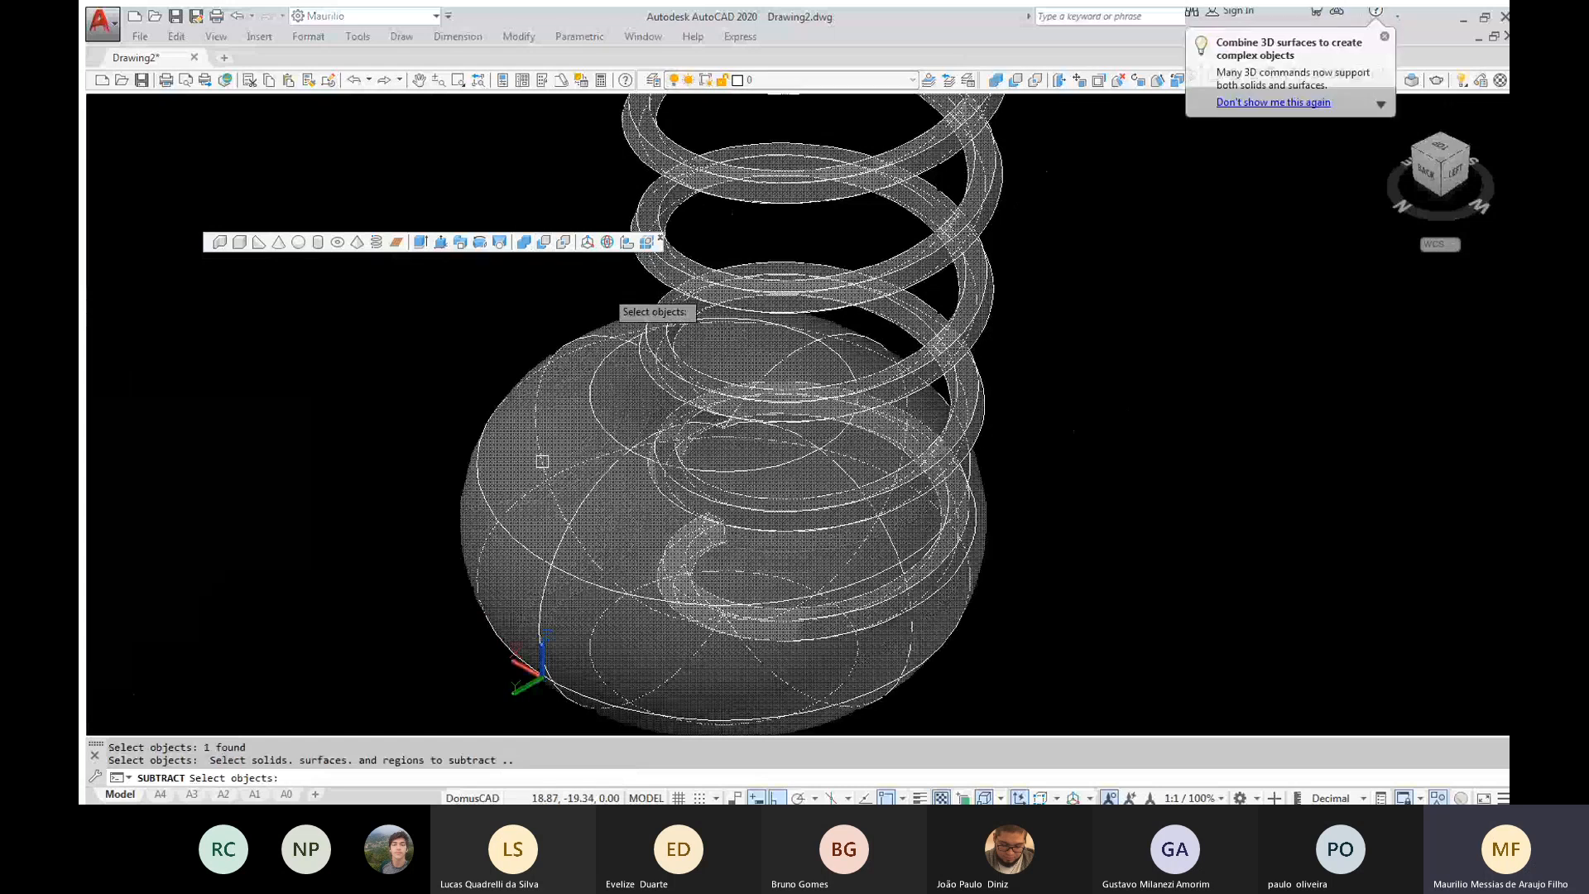
pyautogui.click(658, 269)
pyautogui.press('Return')
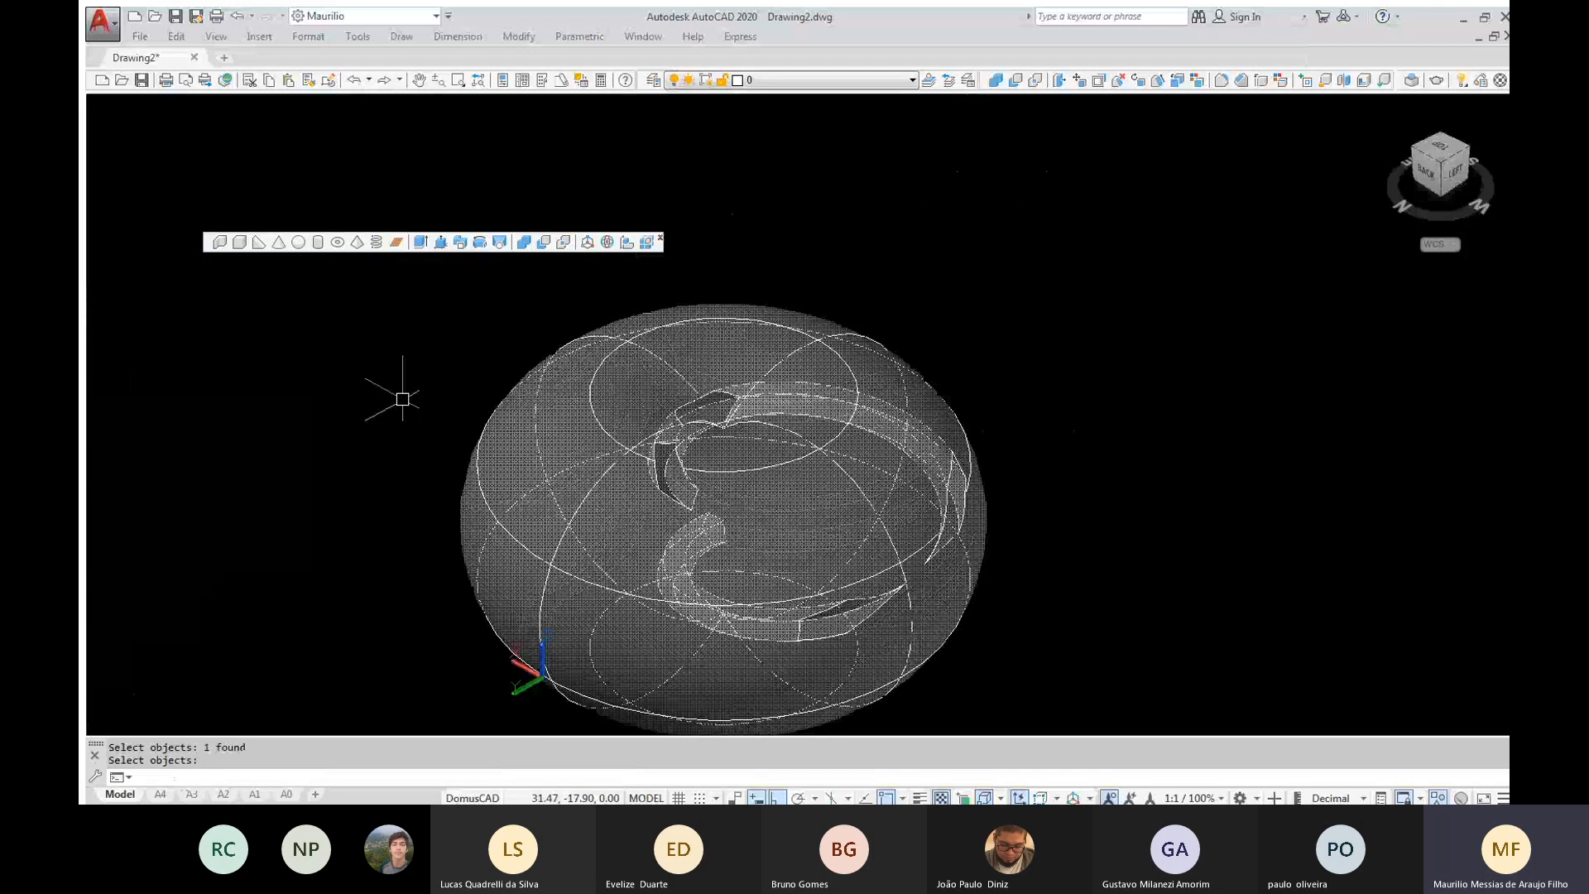
# Set the visual style to Shaded and examine the openings that the coil spring cut into the large torus
pyautogui.write('vs')
pyautogui.press('Return')
pyautogui.write('s')
pyautogui.press('Return')
pyautogui.moveTo(860, 488)
pyautogui.keyDown('shift'); pyautogui.mouseDown(button='middle')
pyautogui.moveTo(603, 397)
pyautogui.moveTo(619, 444)
pyautogui.moveTo(667, 494)
pyautogui.moveTo(874, 528)
pyautogui.moveTo(986, 436)
pyautogui.moveTo(588, 430)
pyautogui.moveTo(613, 451)
pyautogui.moveTo(749, 466)
pyautogui.mouseUp(button='middle'); pyautogui.keyUp('shift')
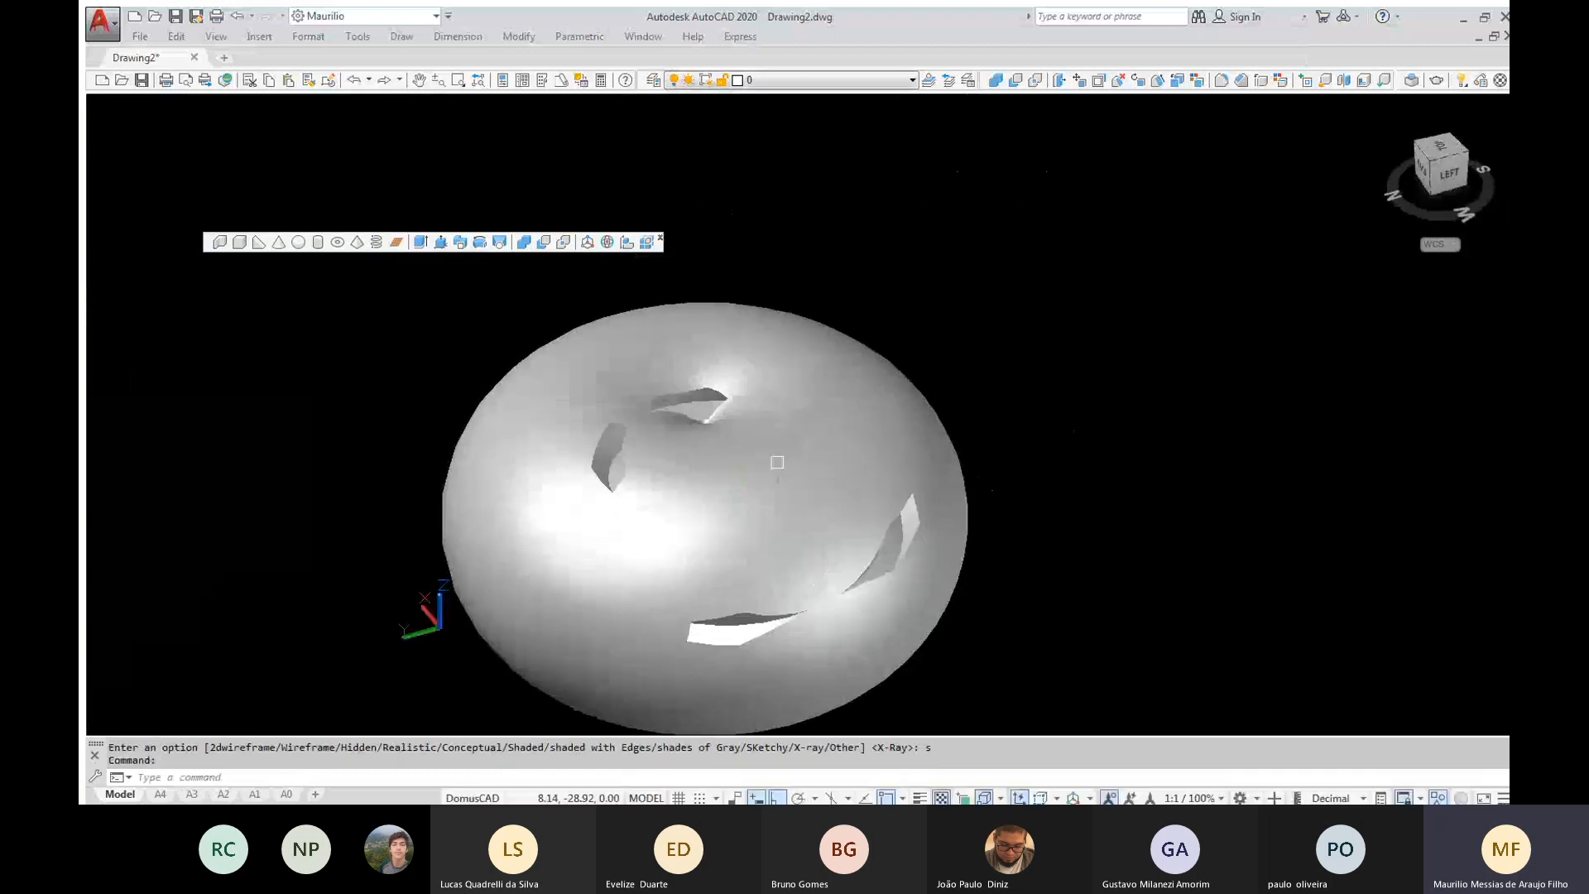
# Set the visual style to X-Ray and examine the coil-shaped channel inside the large torus
pyautogui.write('vs')
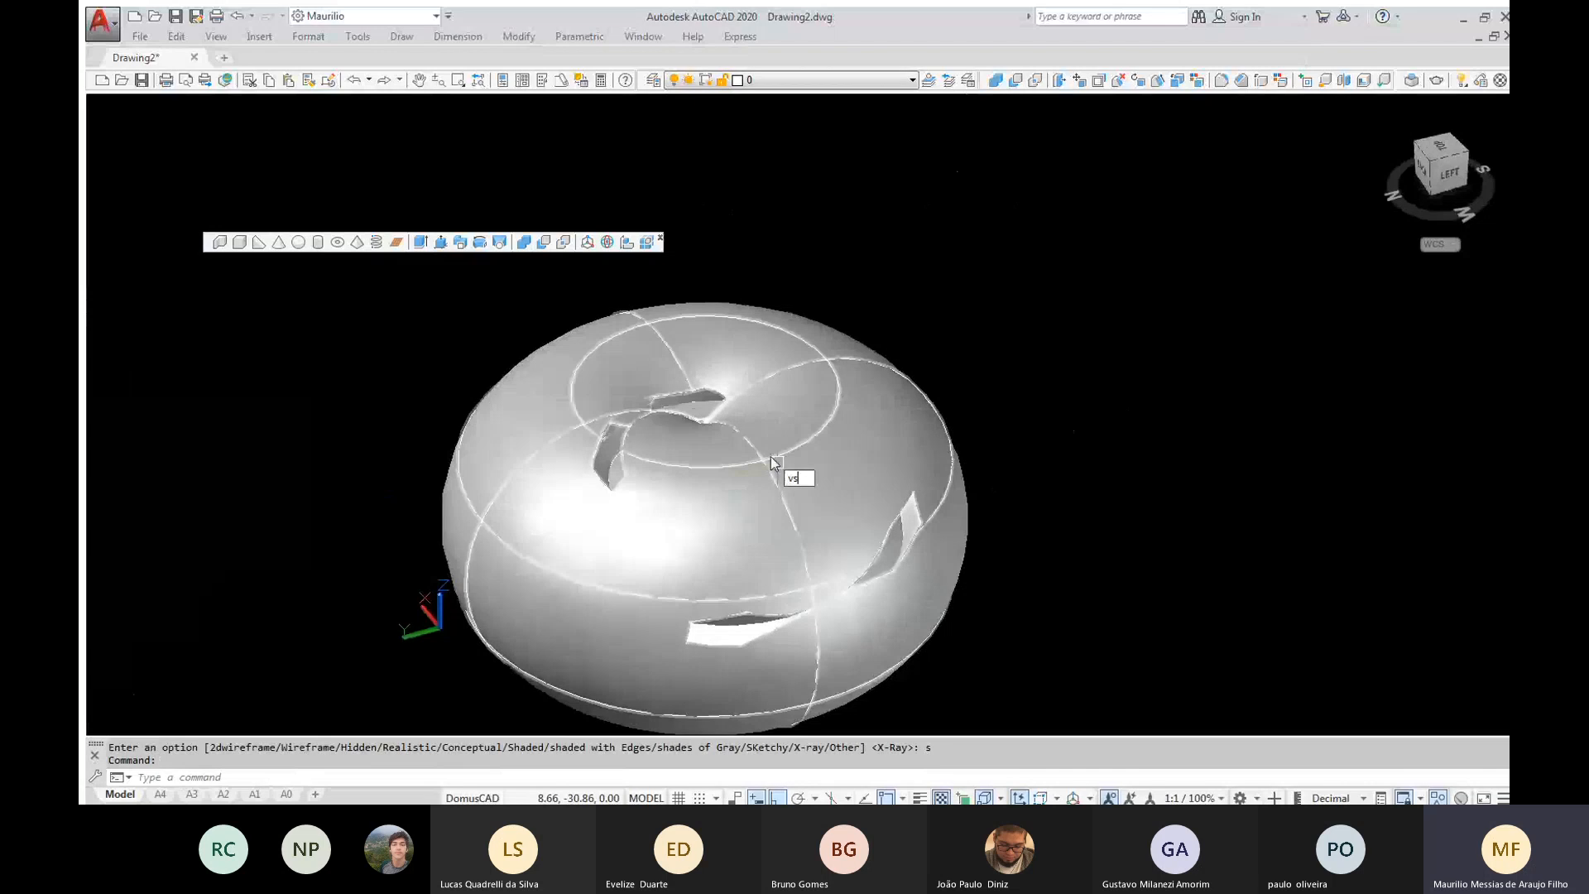
pyautogui.press('Return')
pyautogui.write('x')
pyautogui.press('Return')
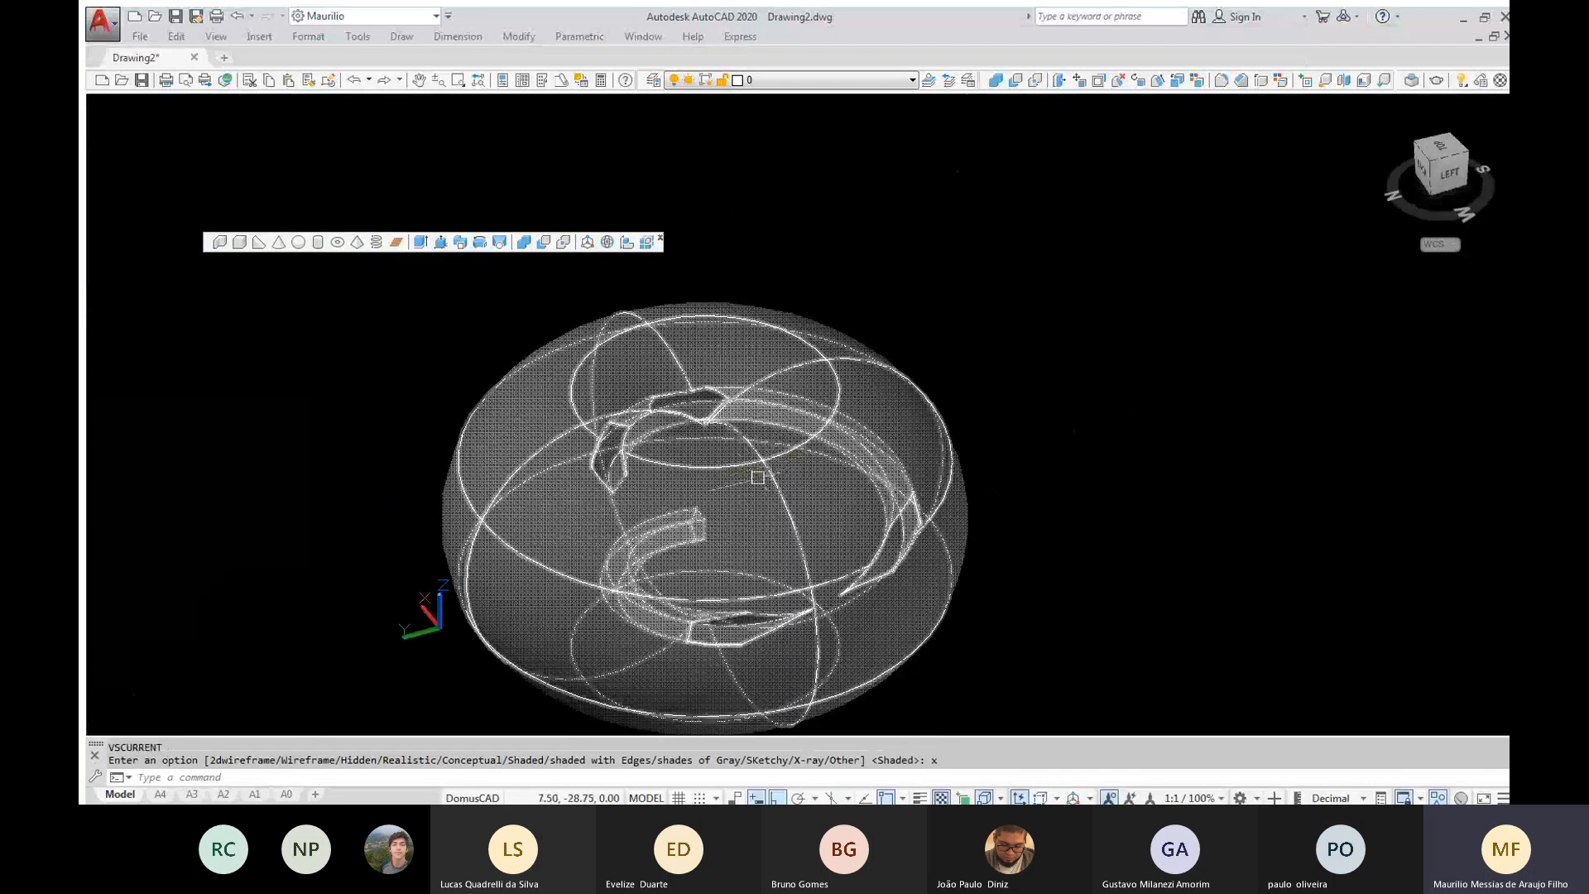
pyautogui.moveTo(758, 477)
pyautogui.keyDown('shift'); pyautogui.mouseDown(button='middle')
pyautogui.moveTo(710, 388)
pyautogui.moveTo(782, 308)
pyautogui.moveTo(803, 425)
pyautogui.moveTo(634, 403)
pyautogui.moveTo(750, 494)
pyautogui.mouseUp(button='middle'); pyautogui.keyUp('shift')
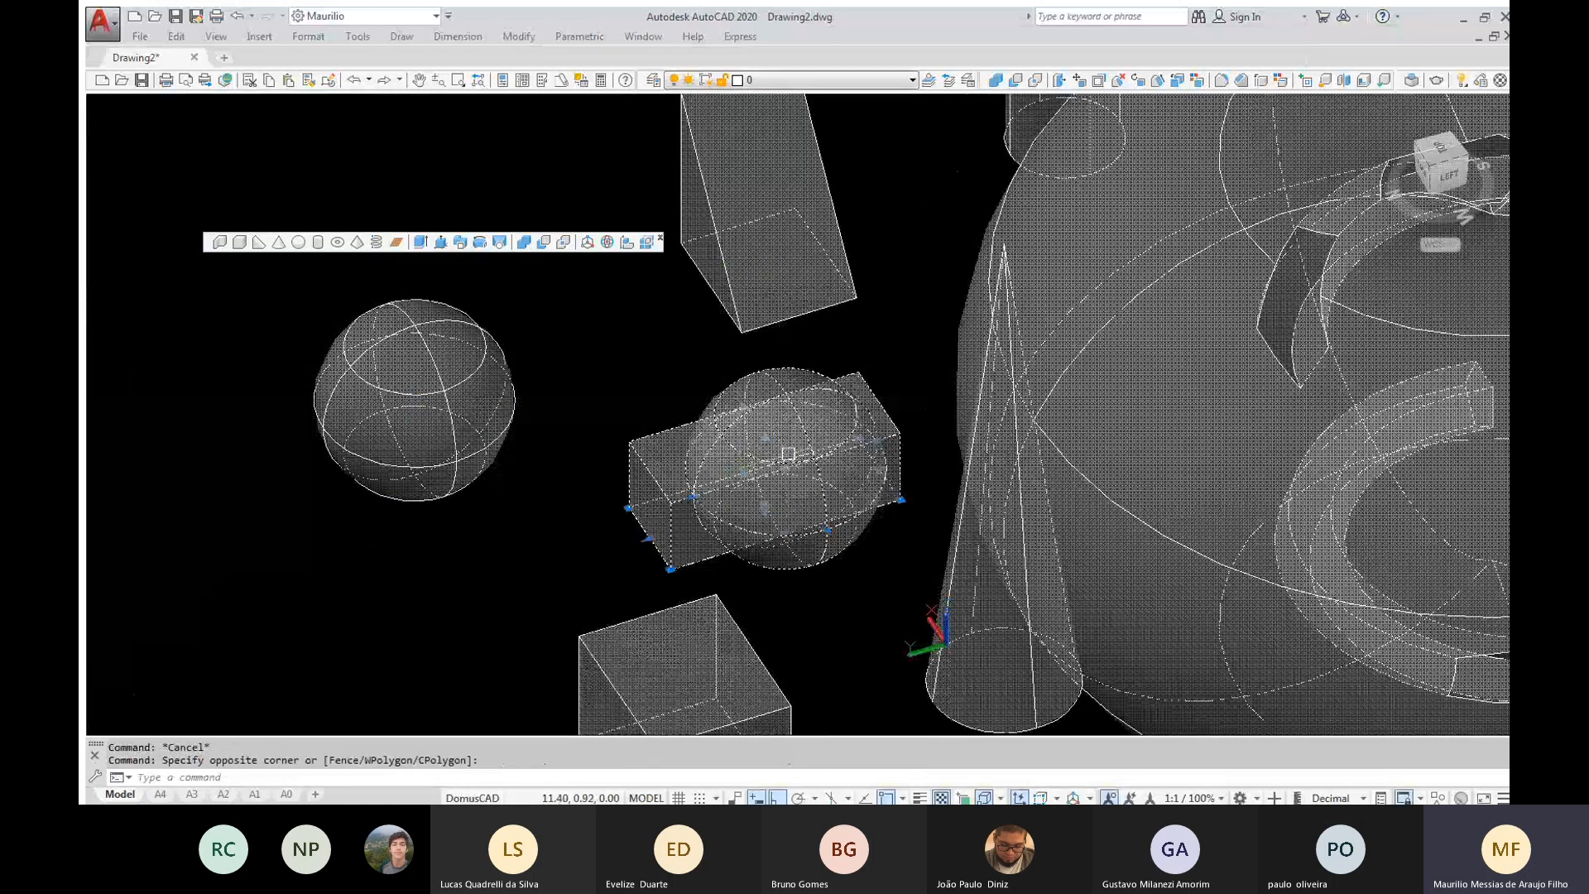
# Isolate the box and the sphere overlapping it, and set the visual style to Shaded
pyautogui.write('isolate')
pyautogui.press('Return')
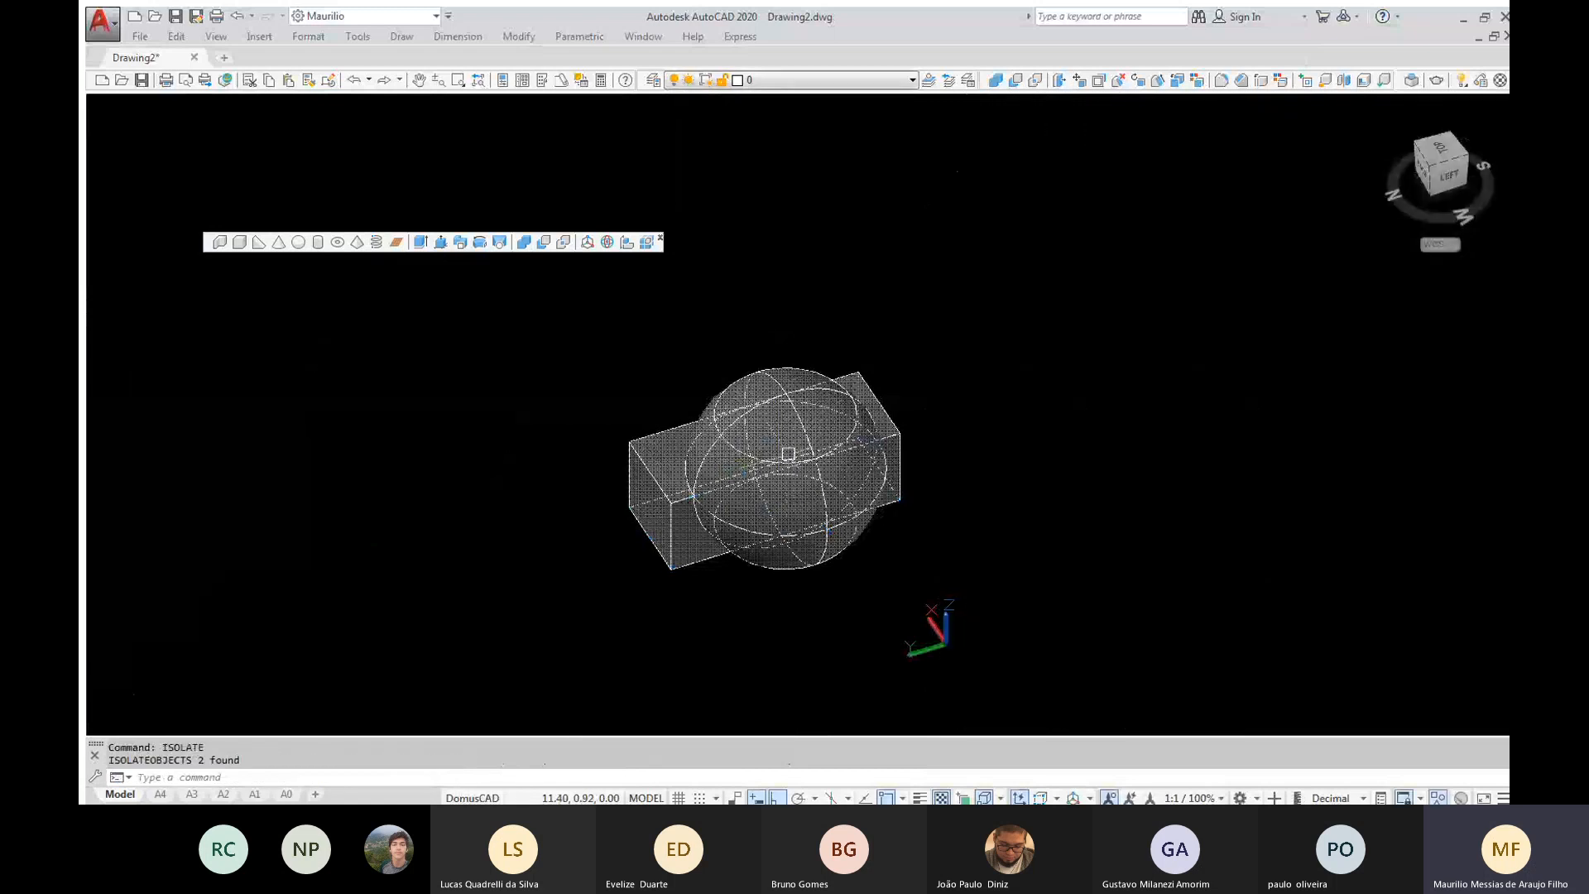
pyautogui.scroll(2, 770, 538)
pyautogui.write('vs')
pyautogui.press('Return')
pyautogui.write('s')
pyautogui.press('Return')
pyautogui.keyDown('shift'); pyautogui.moveTo(837, 533); pyautogui.dragTo(822, 605, button='middle'); pyautogui.keyUp('shift')
# Check the interference between the box and the sphere, and examine the overlapping volume from several sides
pyautogui.write('interfere')
pyautogui.press('Return')
pyautogui.click(897, 598)
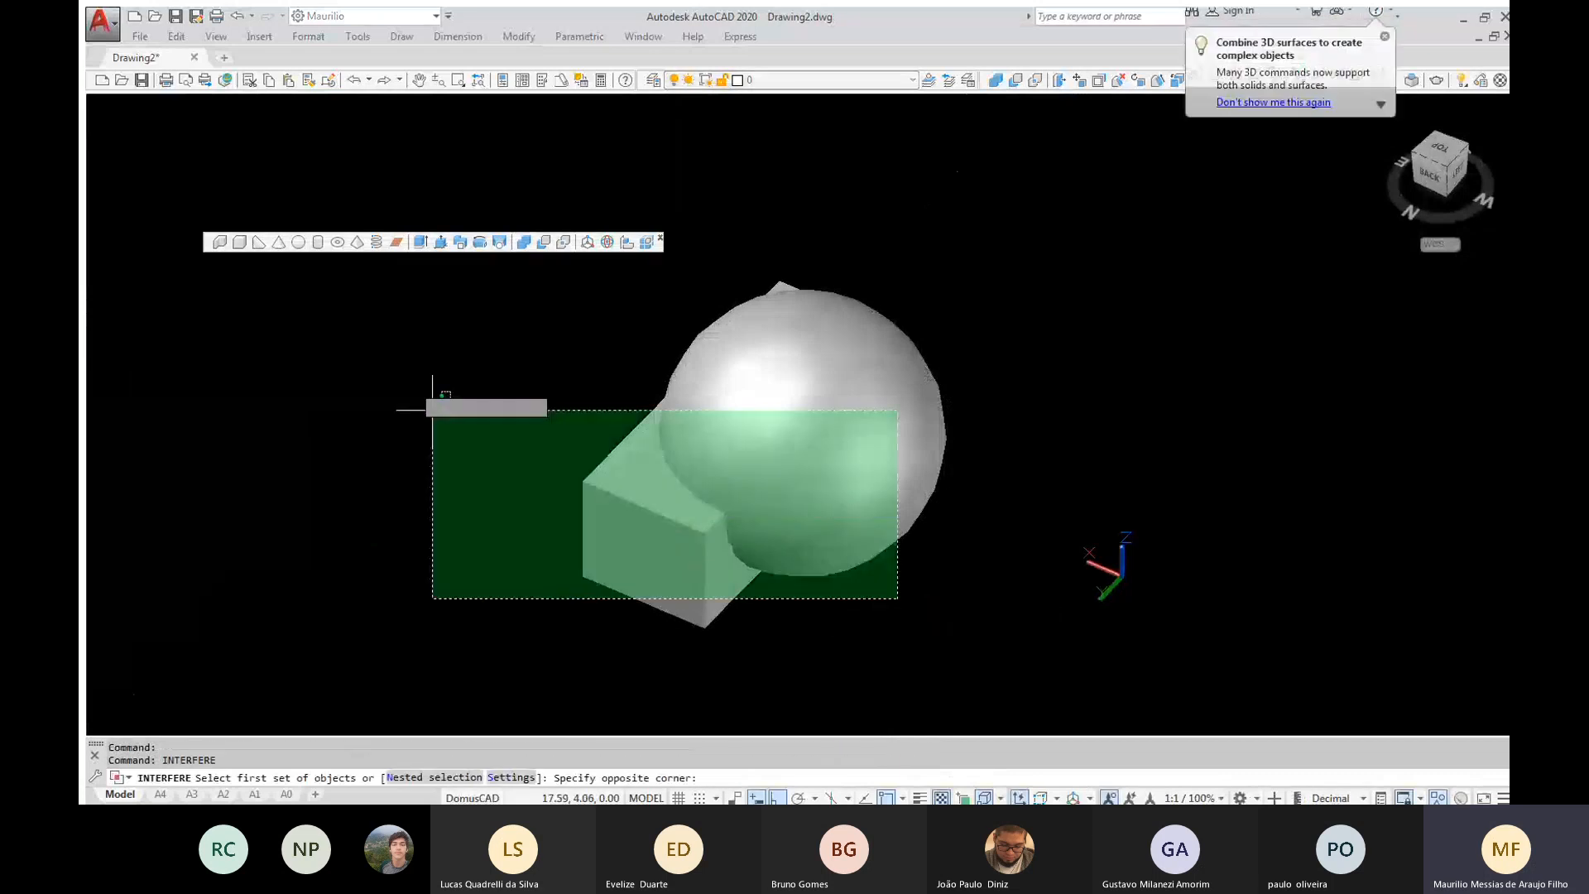
pyautogui.click(418, 389)
pyautogui.press('Return')
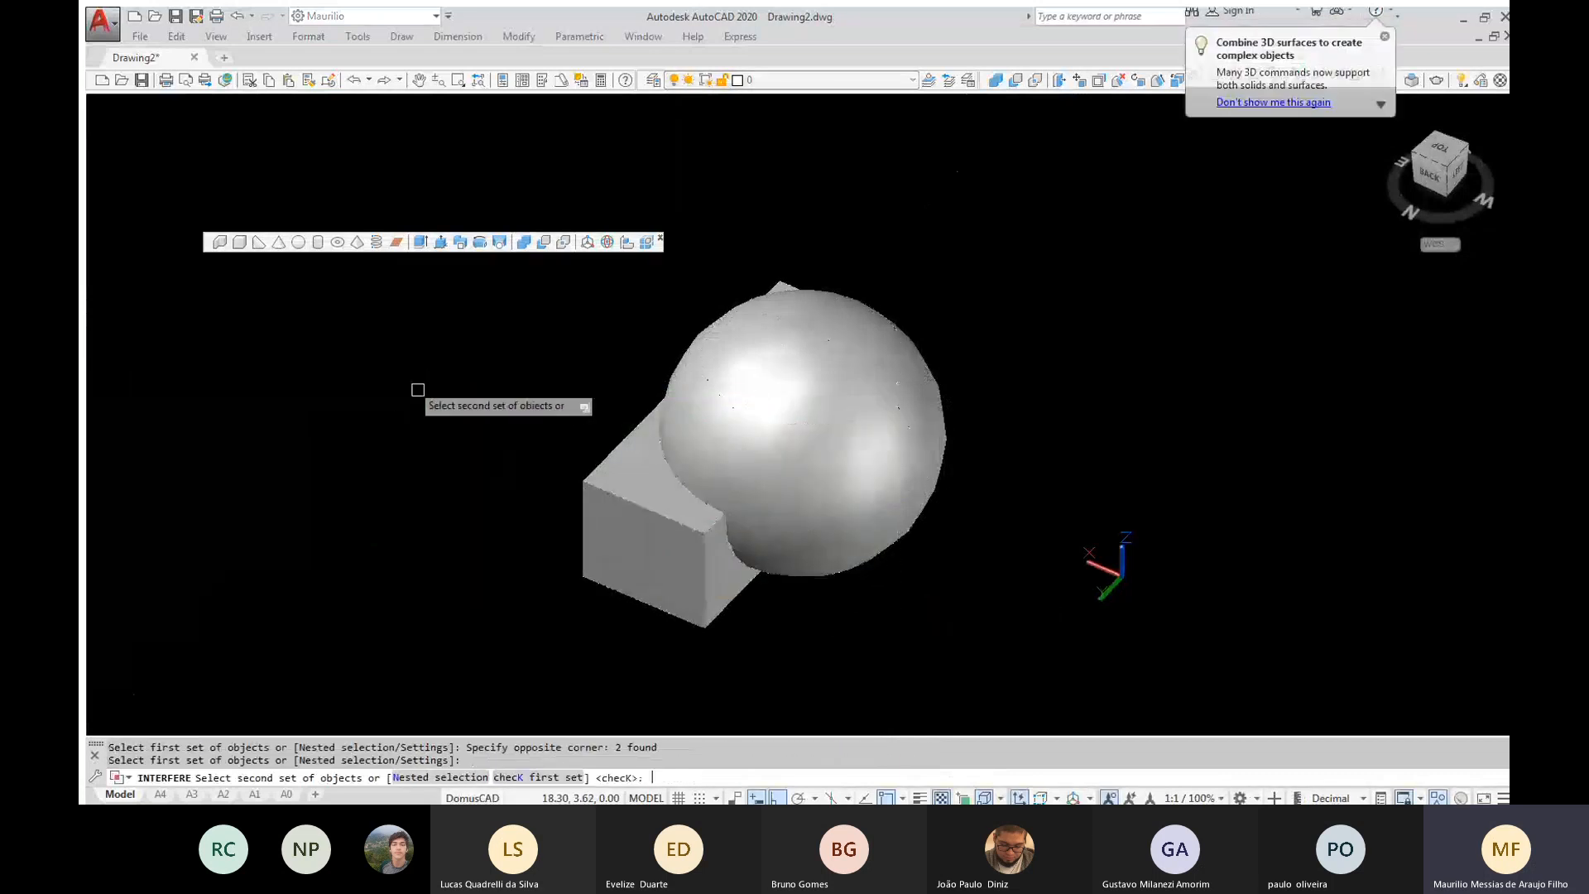
pyautogui.press('Return')
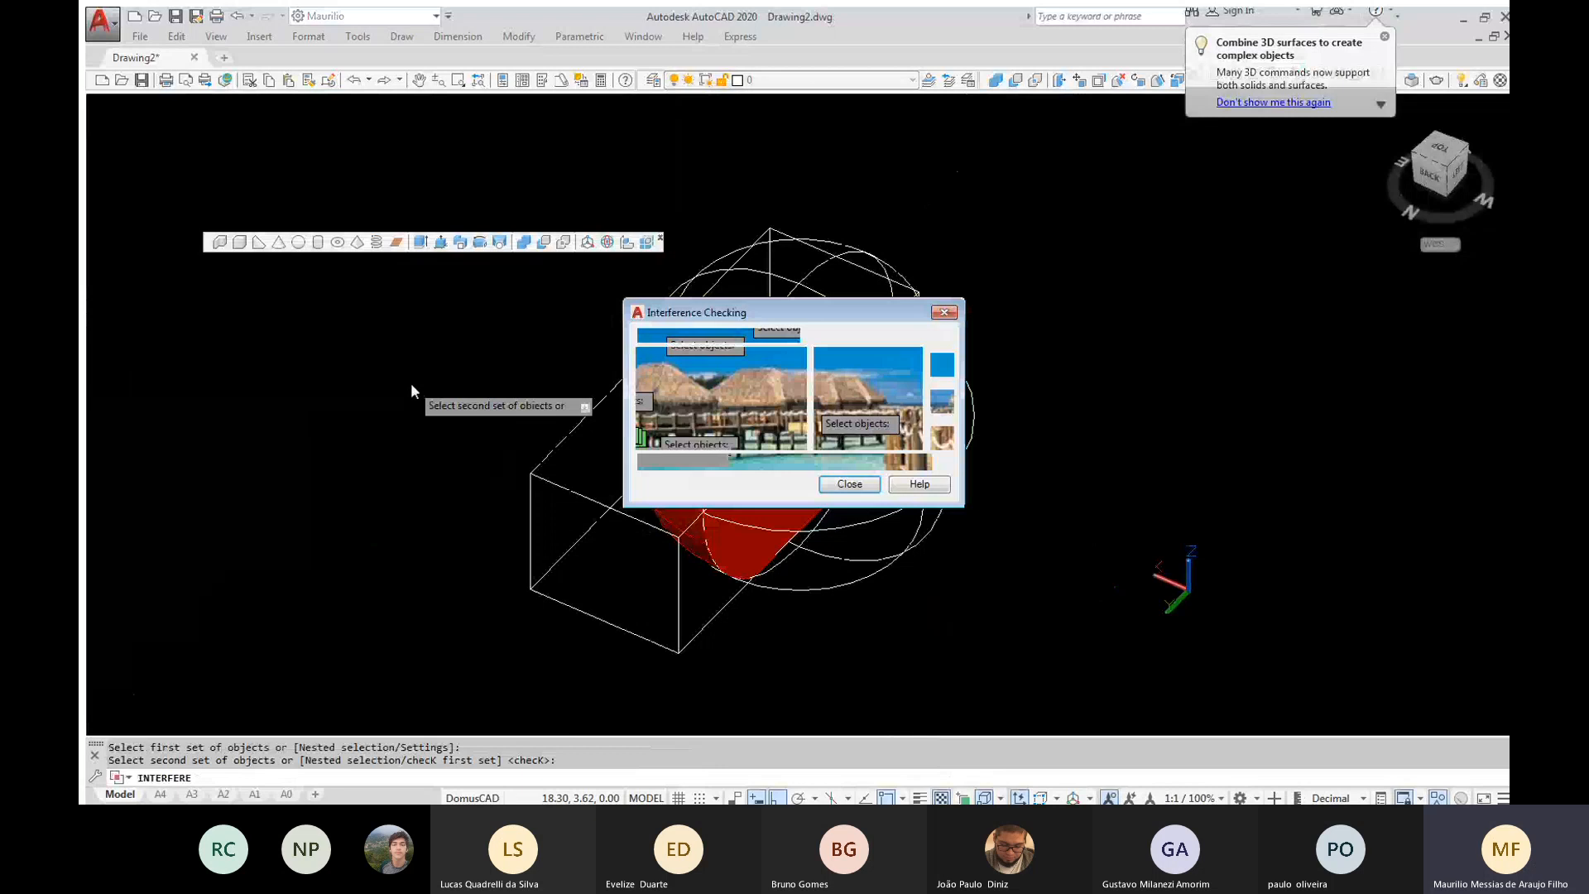
pyautogui.click(942, 437)
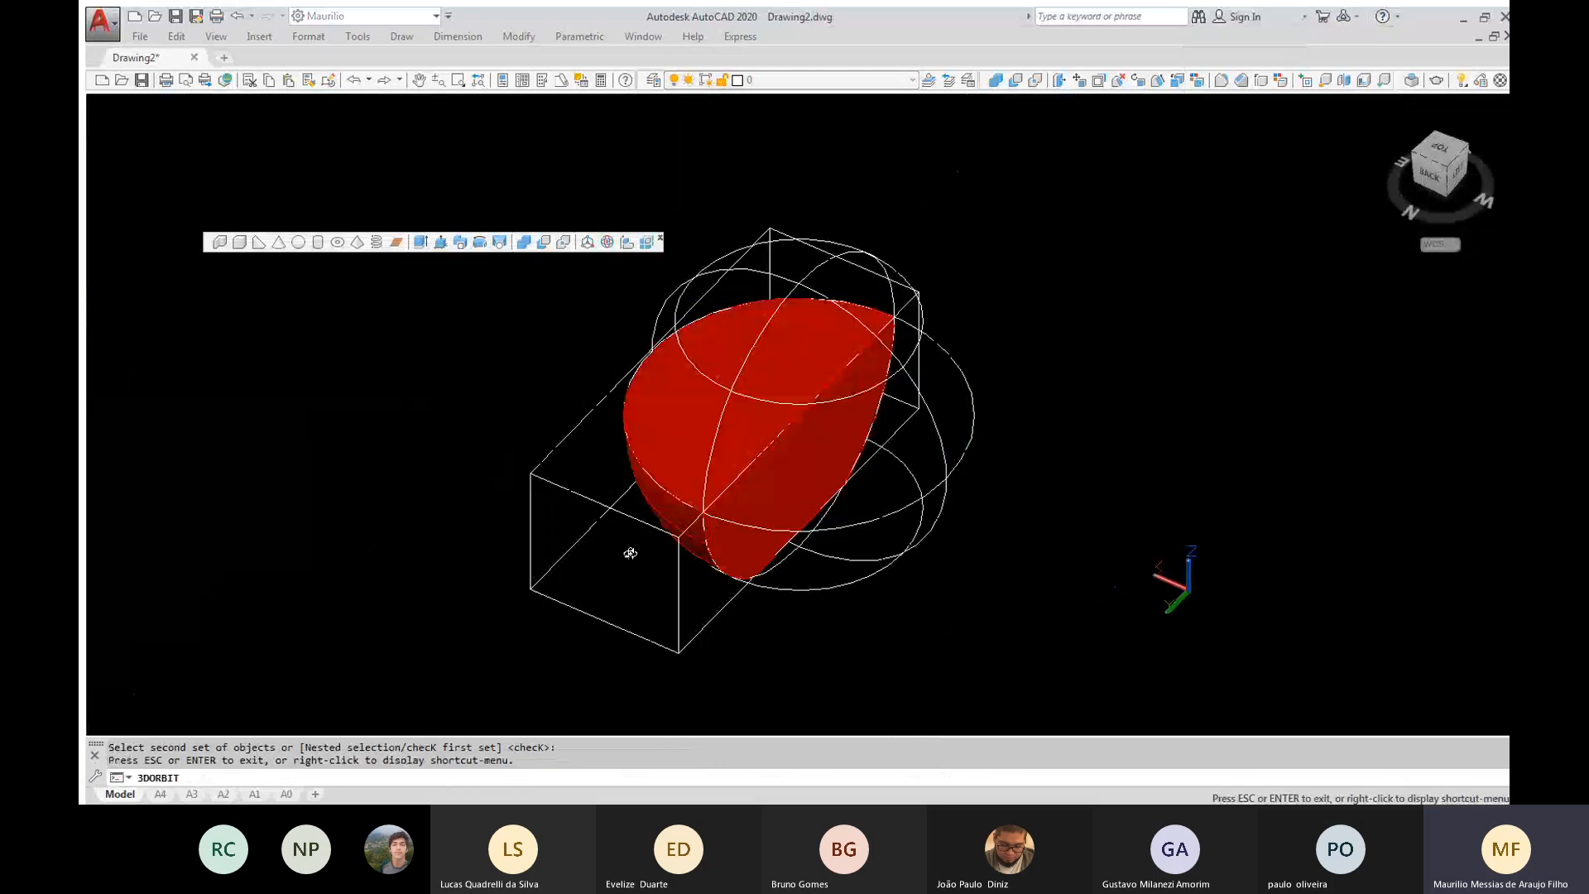
pyautogui.moveTo(630, 553); pyautogui.dragTo(679, 438)
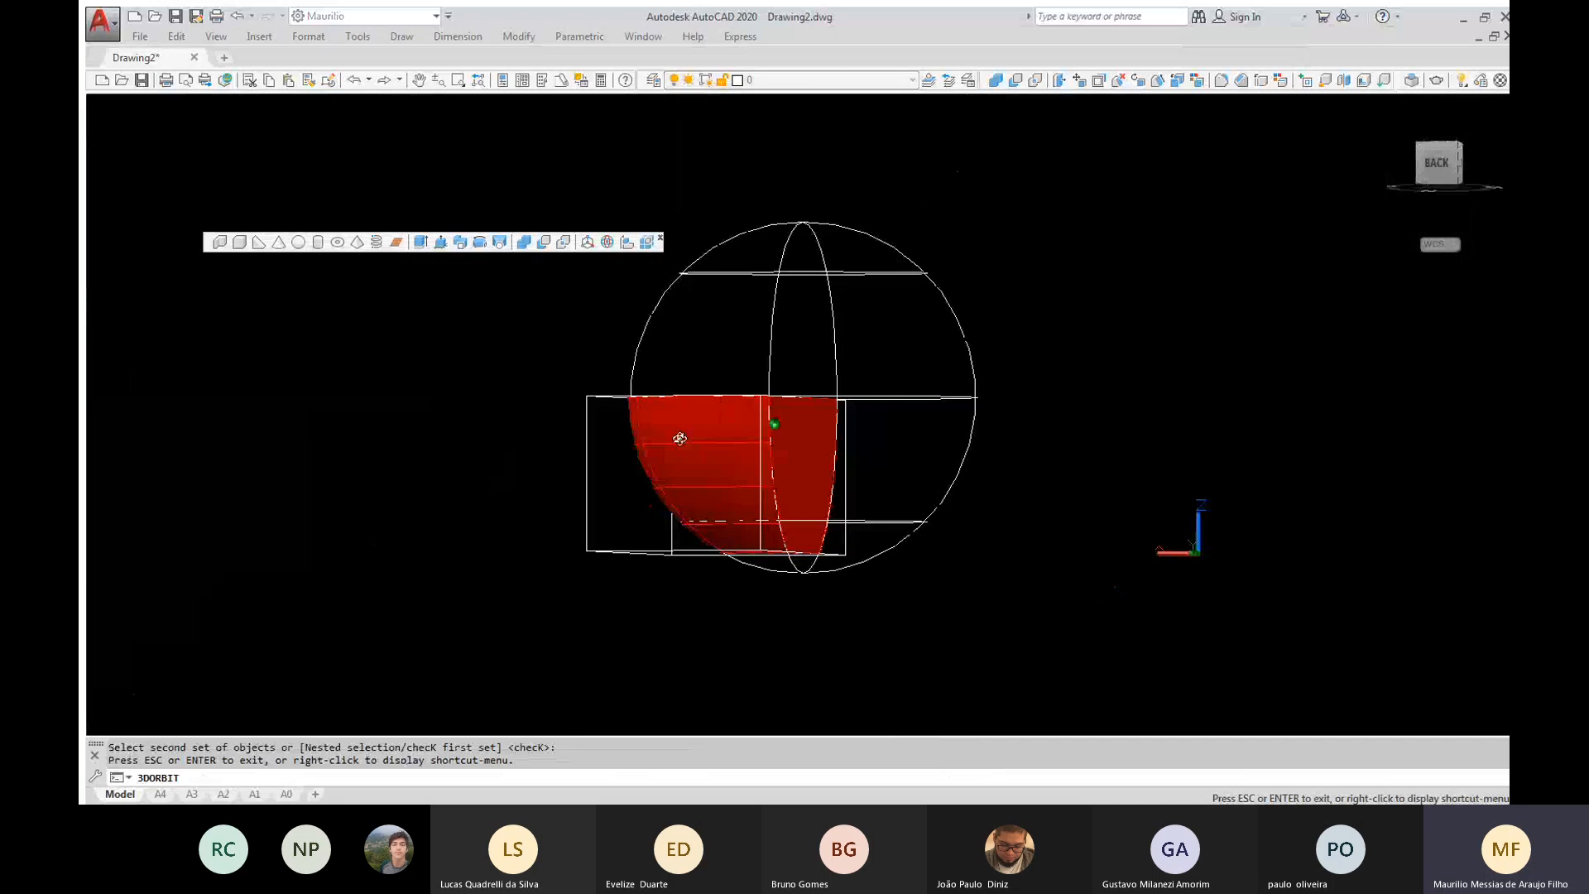
pyautogui.moveTo(680, 438); pyautogui.dragTo(643, 518)
pyautogui.press('Escape')
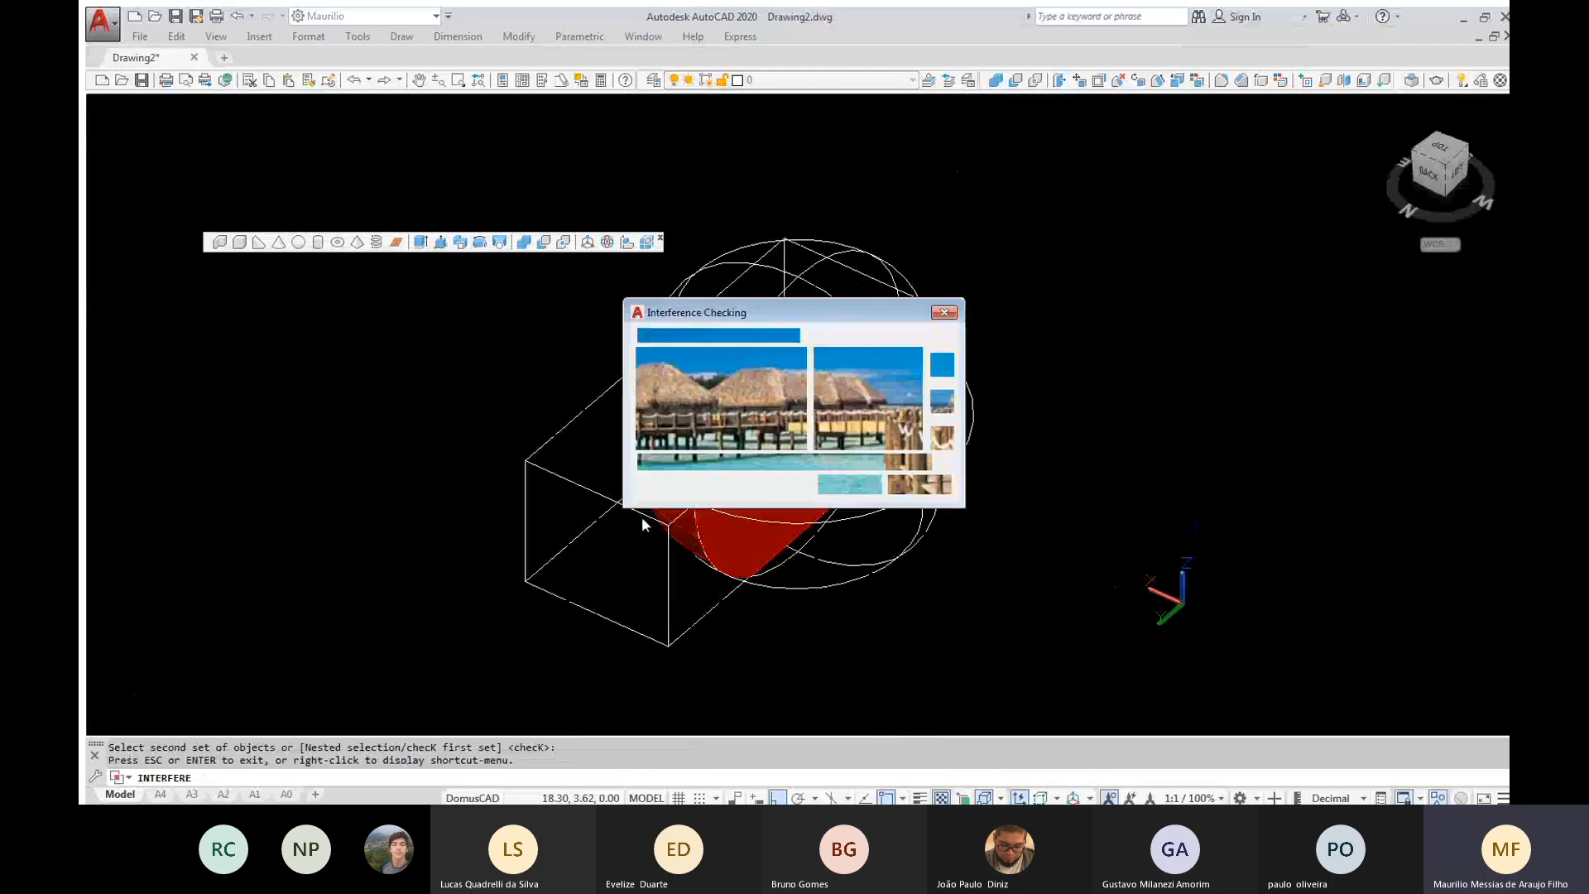
pyautogui.press('Escape')
pyautogui.press('Escape')
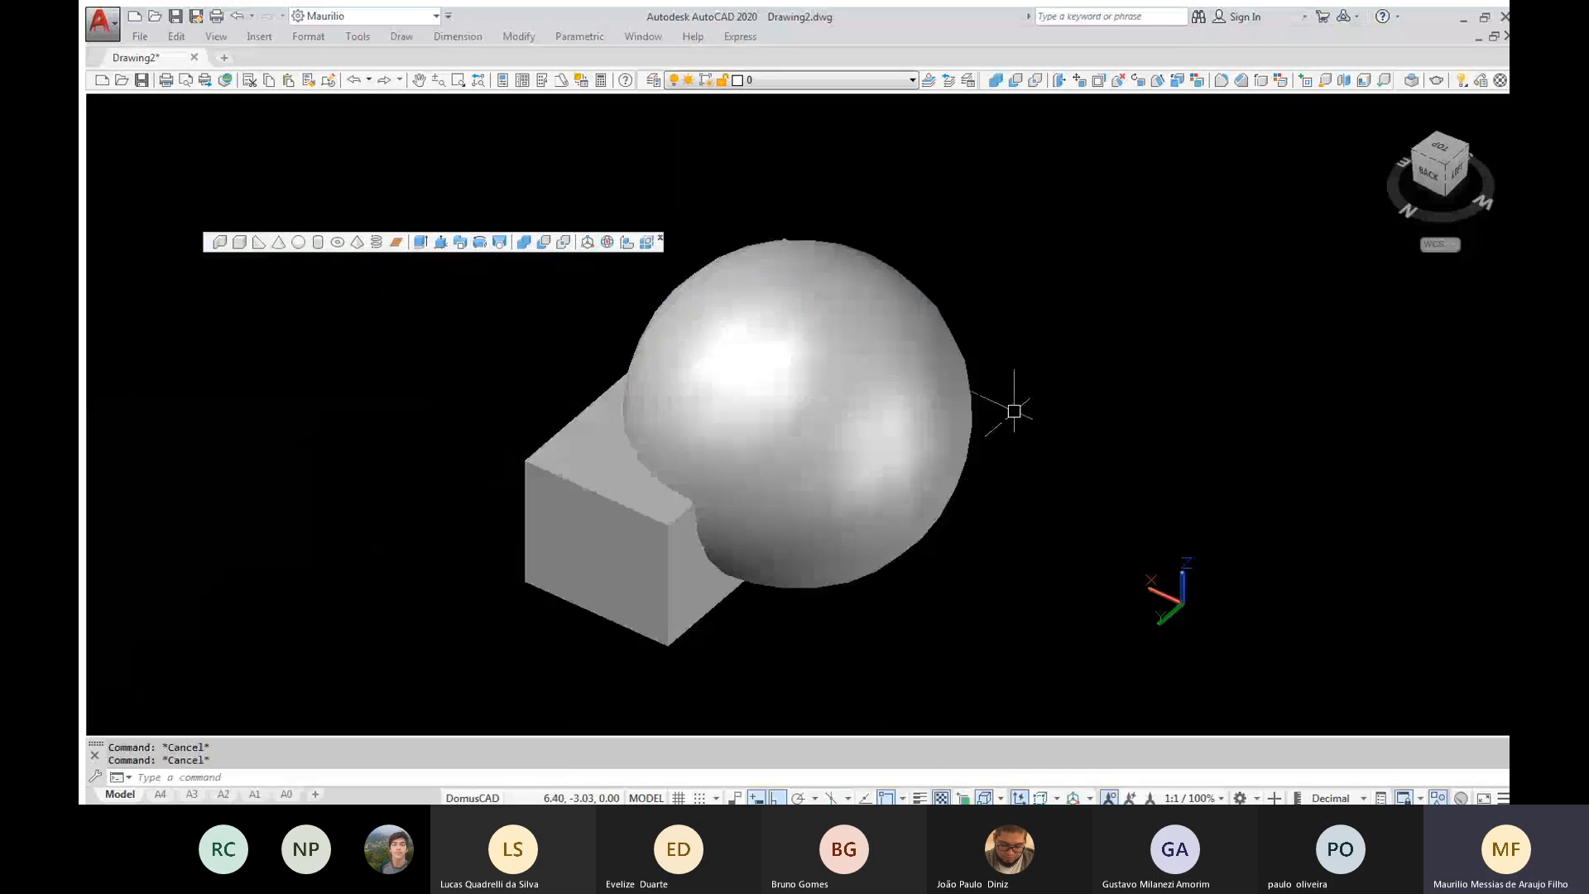
# Erase the sphere and undo it, and do the same with the box to demonstrate that they are separate solids
pyautogui.click(914, 348)
pyautogui.press('Delete')
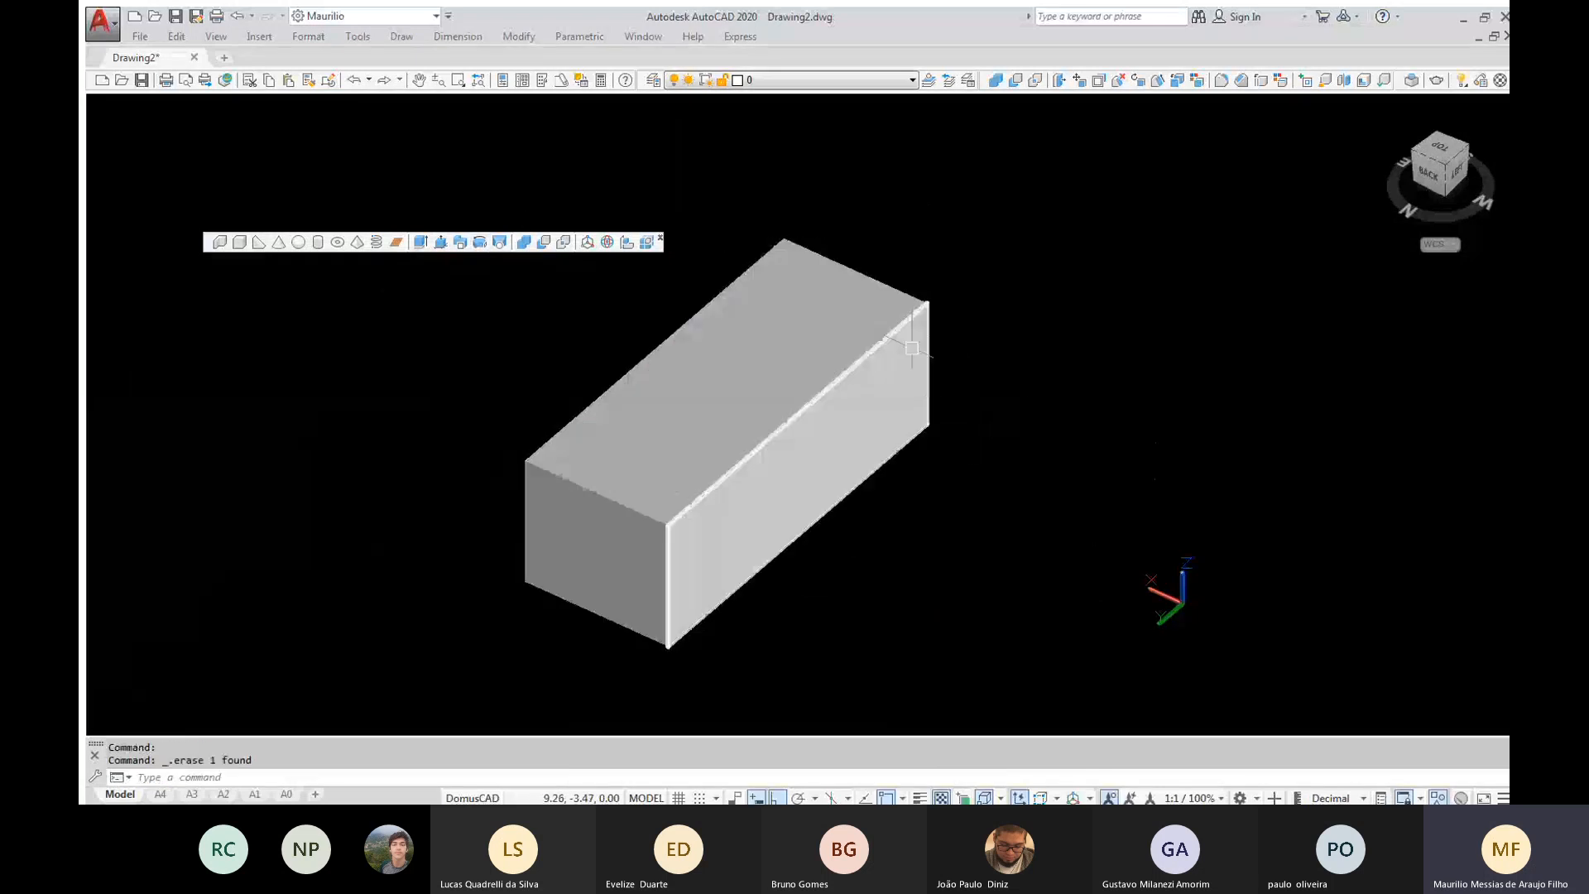
pyautogui.hotkey('ctrl', 'z')
pyautogui.click(537, 486)
pyautogui.press('Delete')
pyautogui.hotkey('ctrl', 'z')
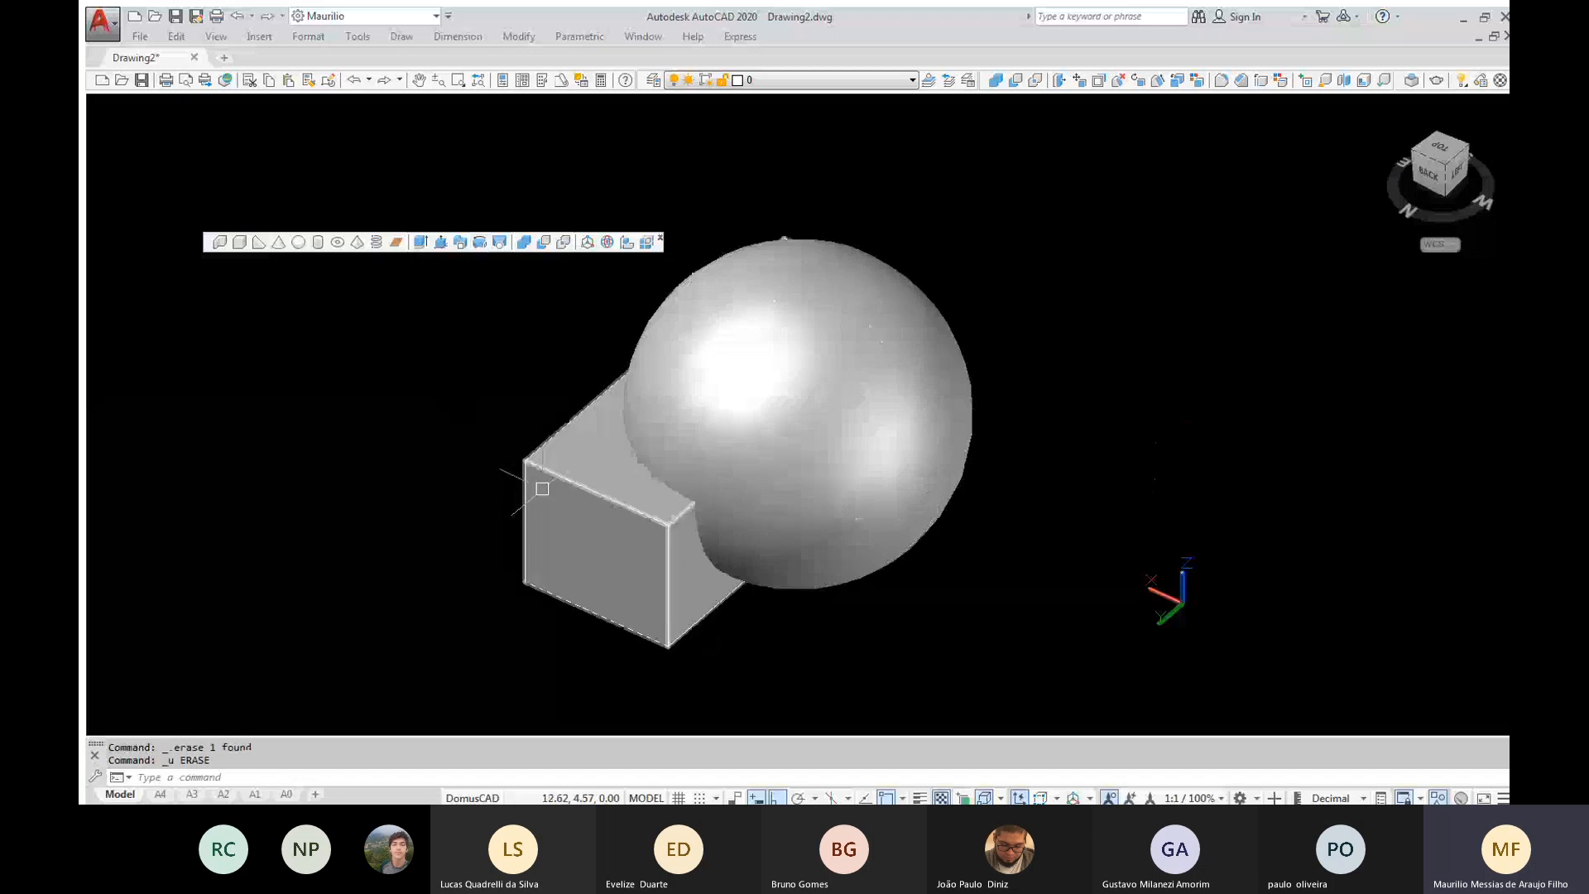
pyautogui.press('Escape')
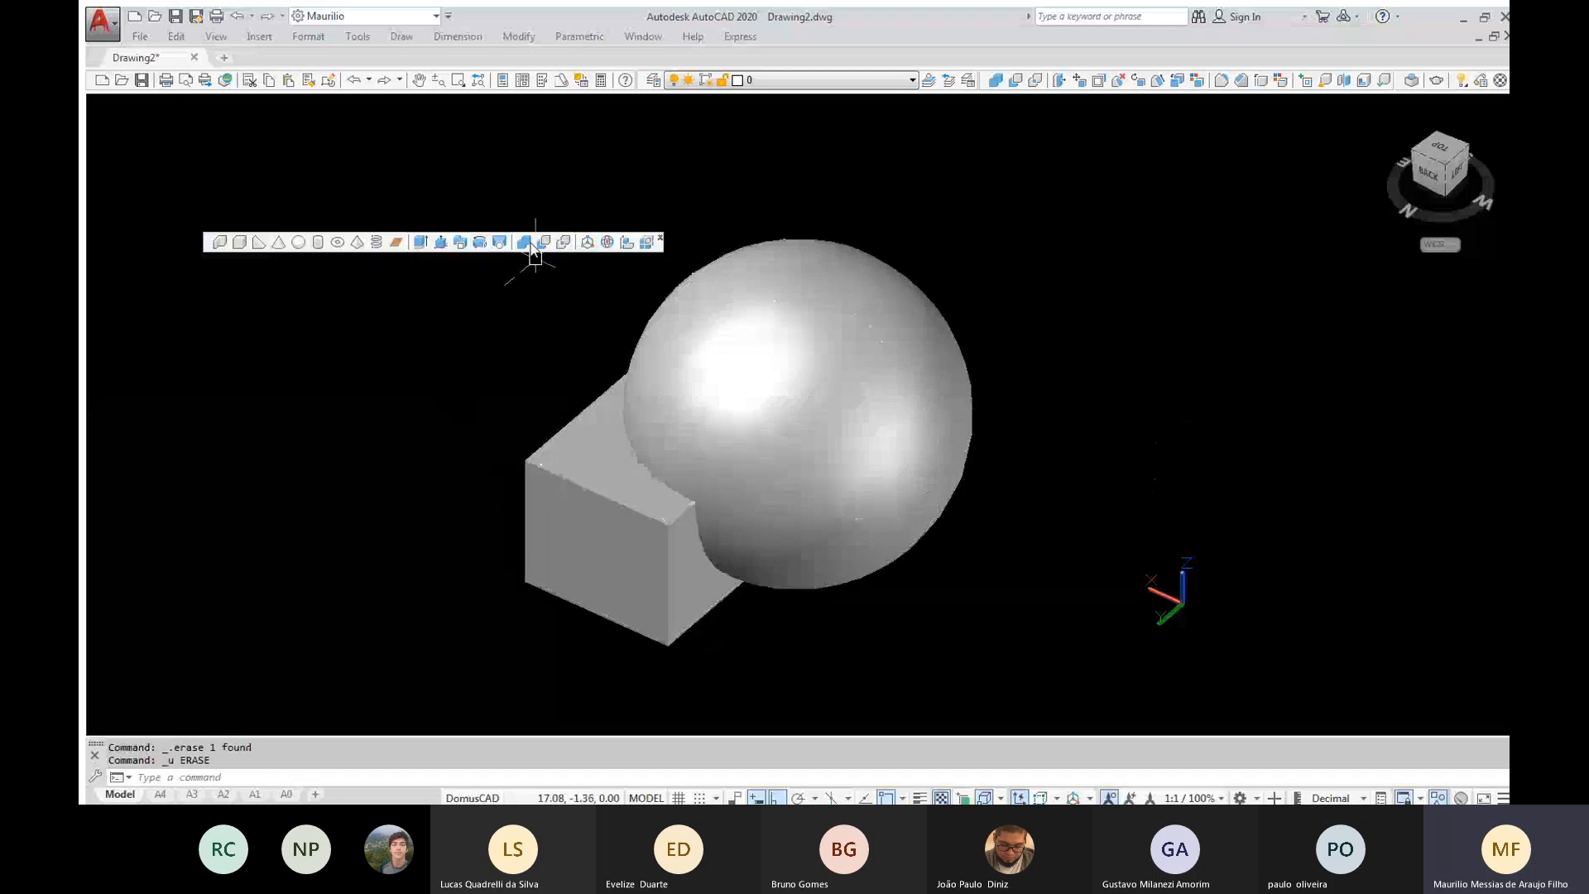
# Unite the box and the overlapping sphere into a single solid, and check that they highlight as one object
pyautogui.click(524, 241)
pyautogui.click(887, 688)
pyautogui.click(652, 456)
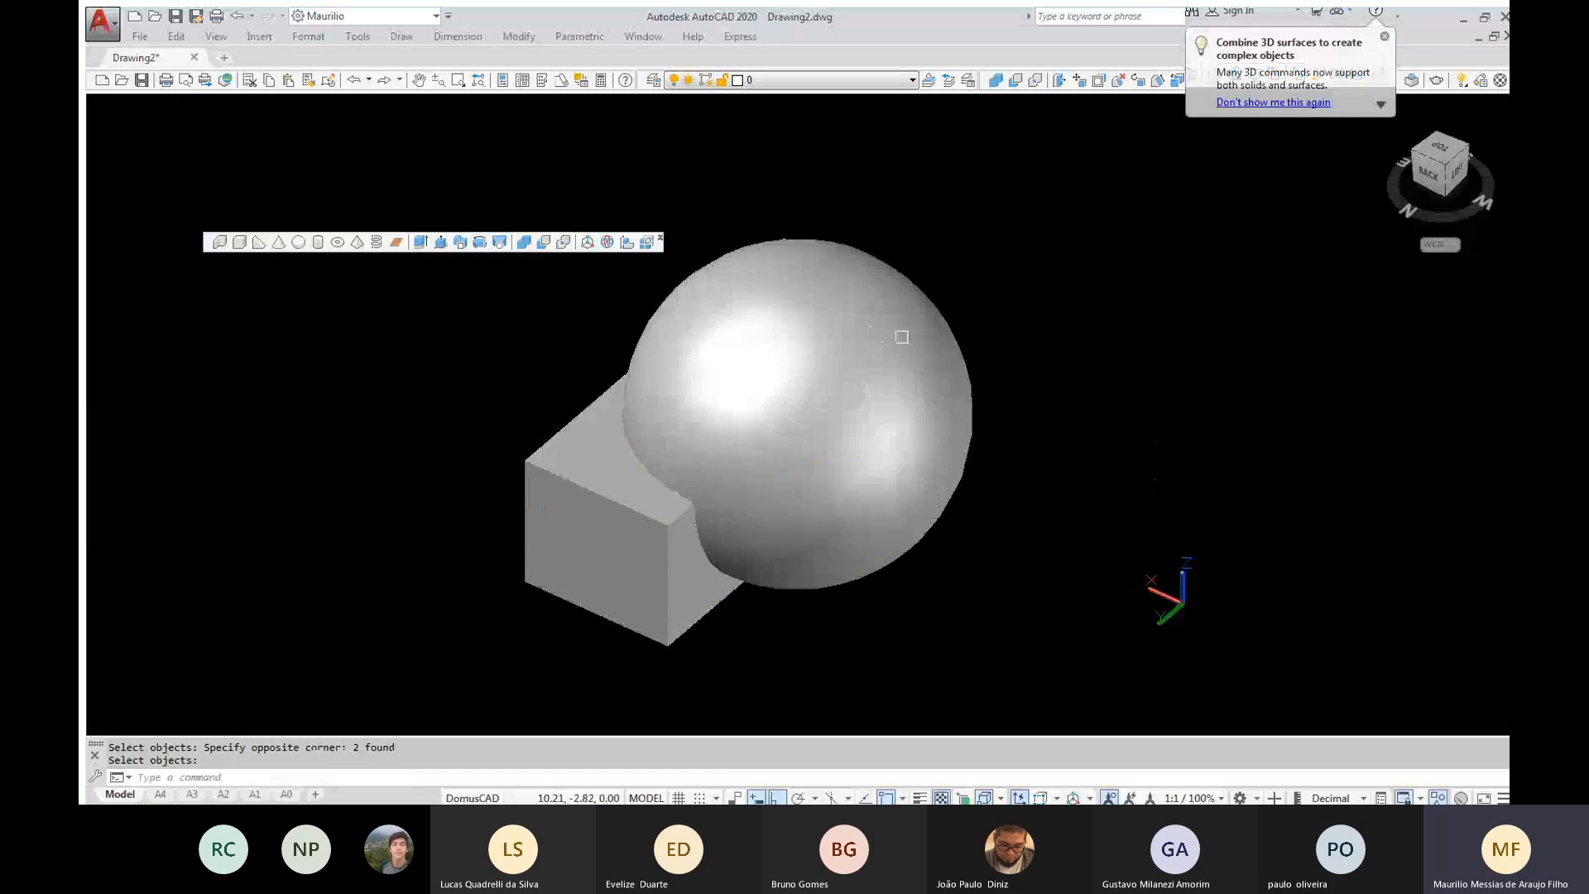
pyautogui.press('Return')
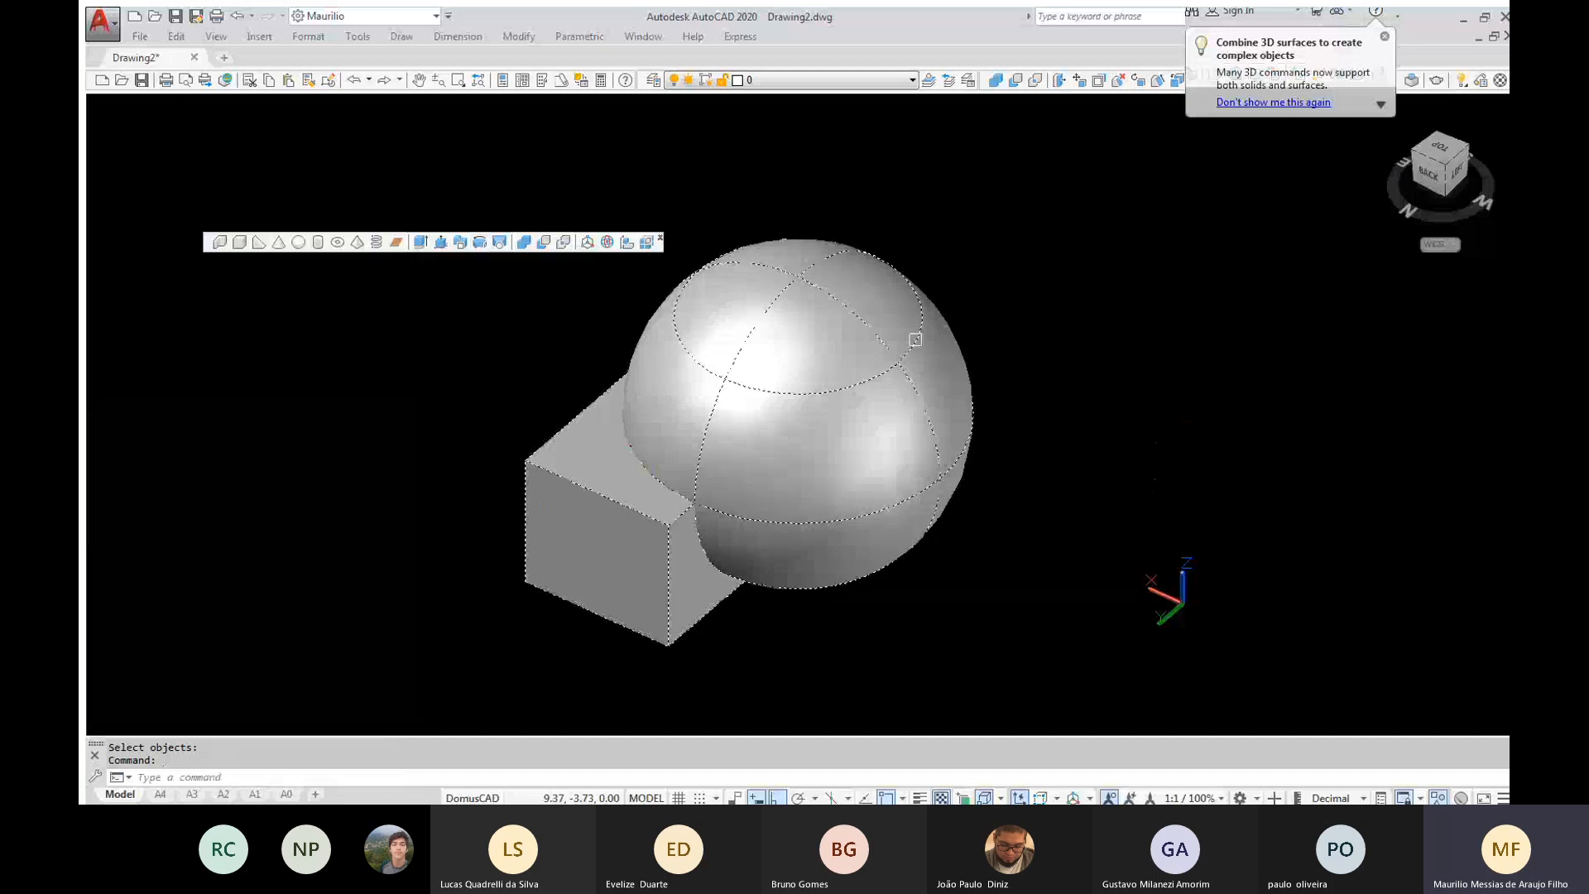
pyautogui.press('Escape')
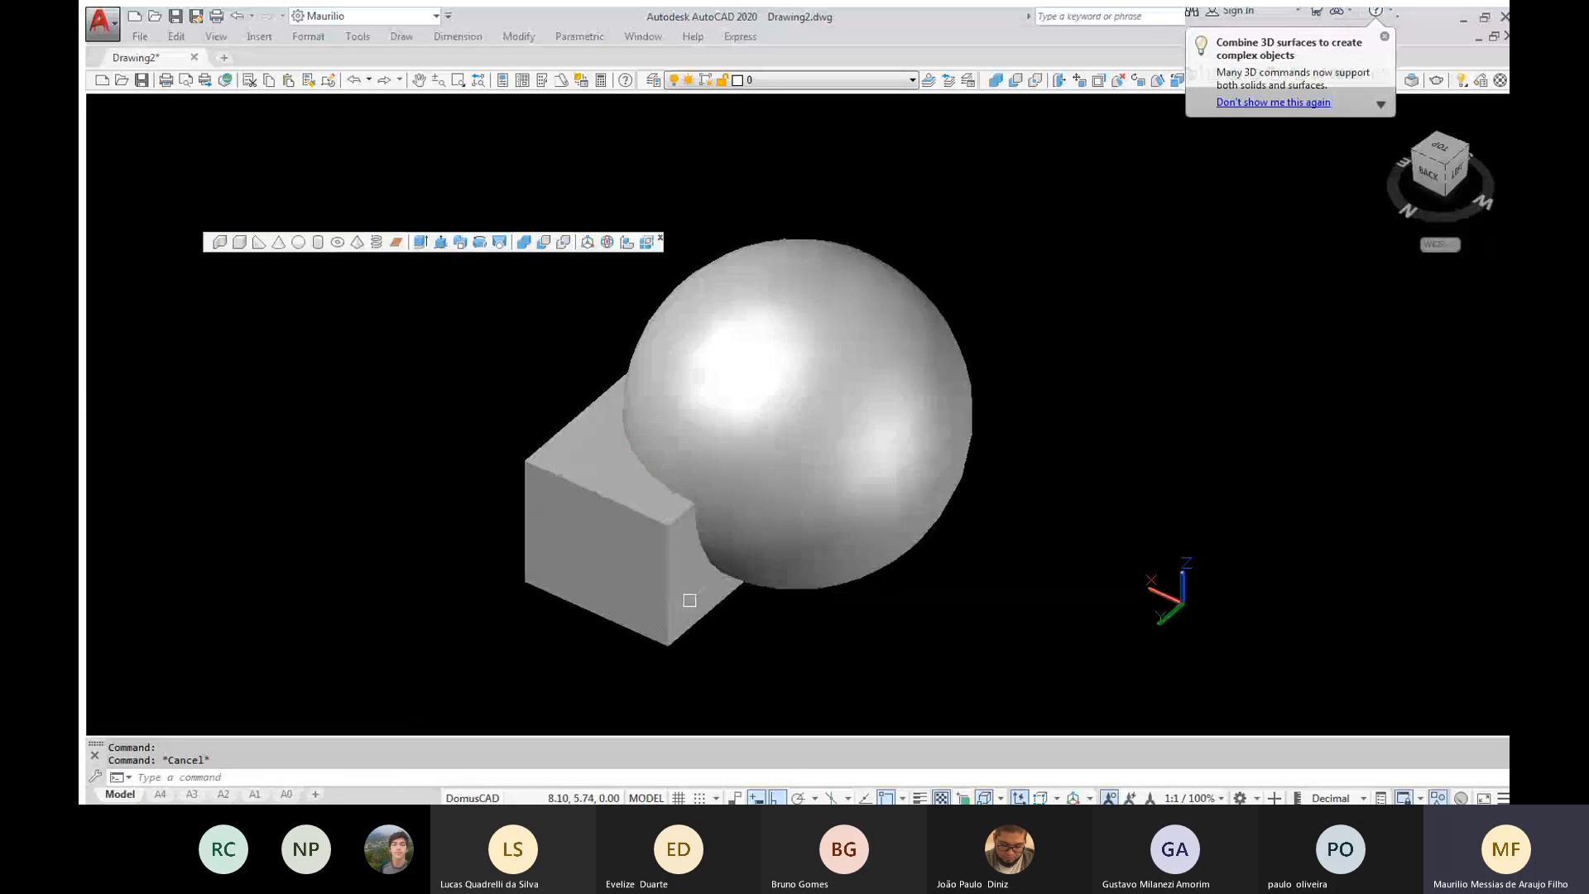
pyautogui.press('Escape')
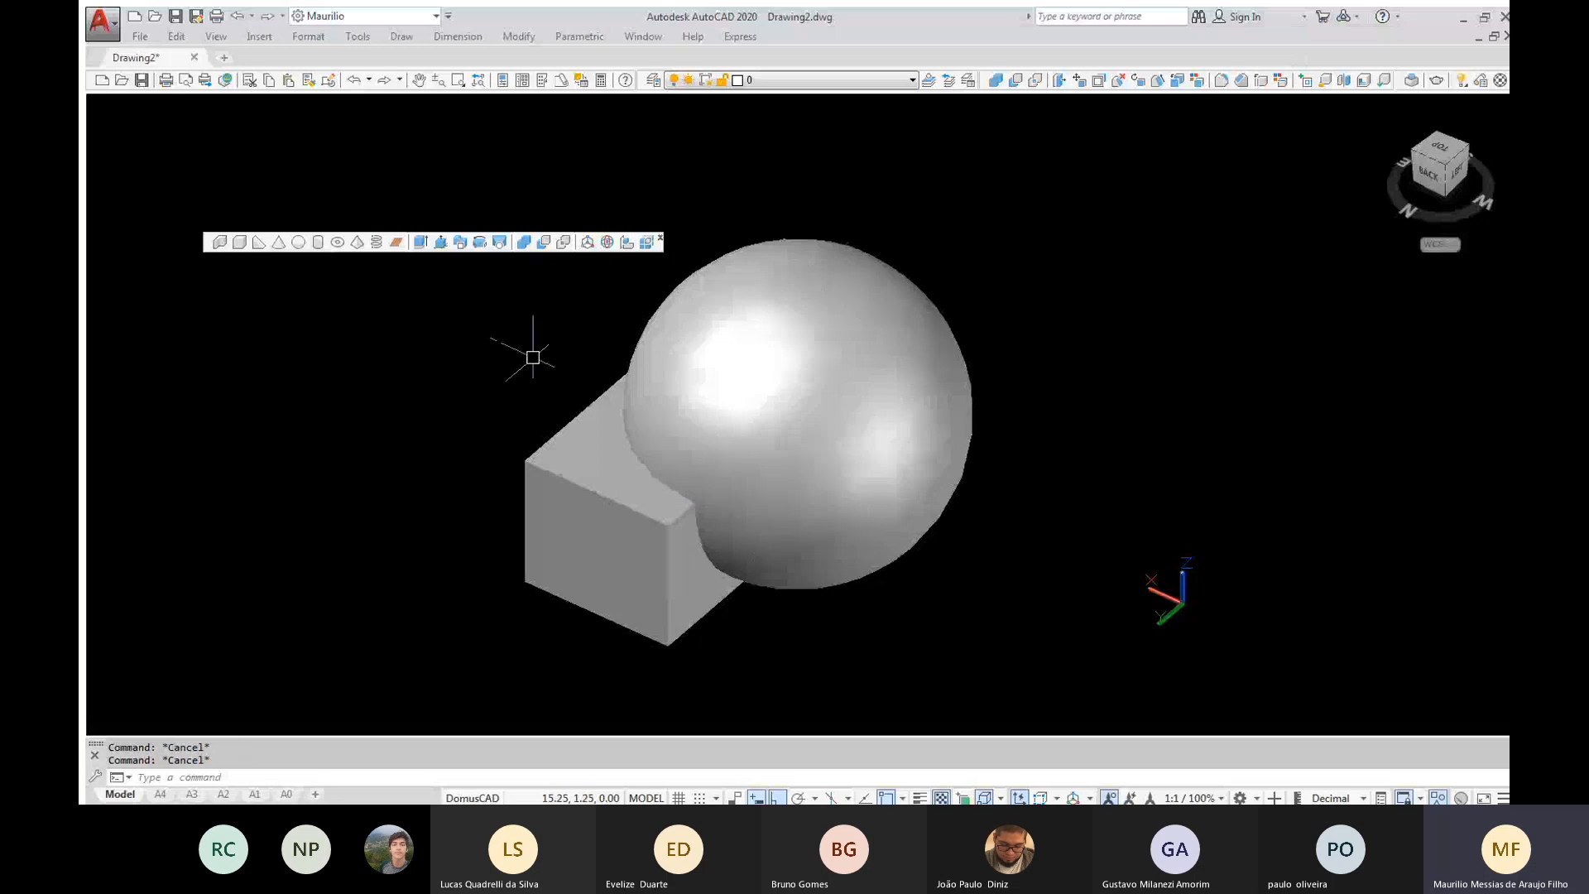
# Subtract the sphere from the box, inspect the spherical cut by orbiting, and undo the subtraction
pyautogui.click(544, 242)
pyautogui.click(579, 527)
pyautogui.press('Return')
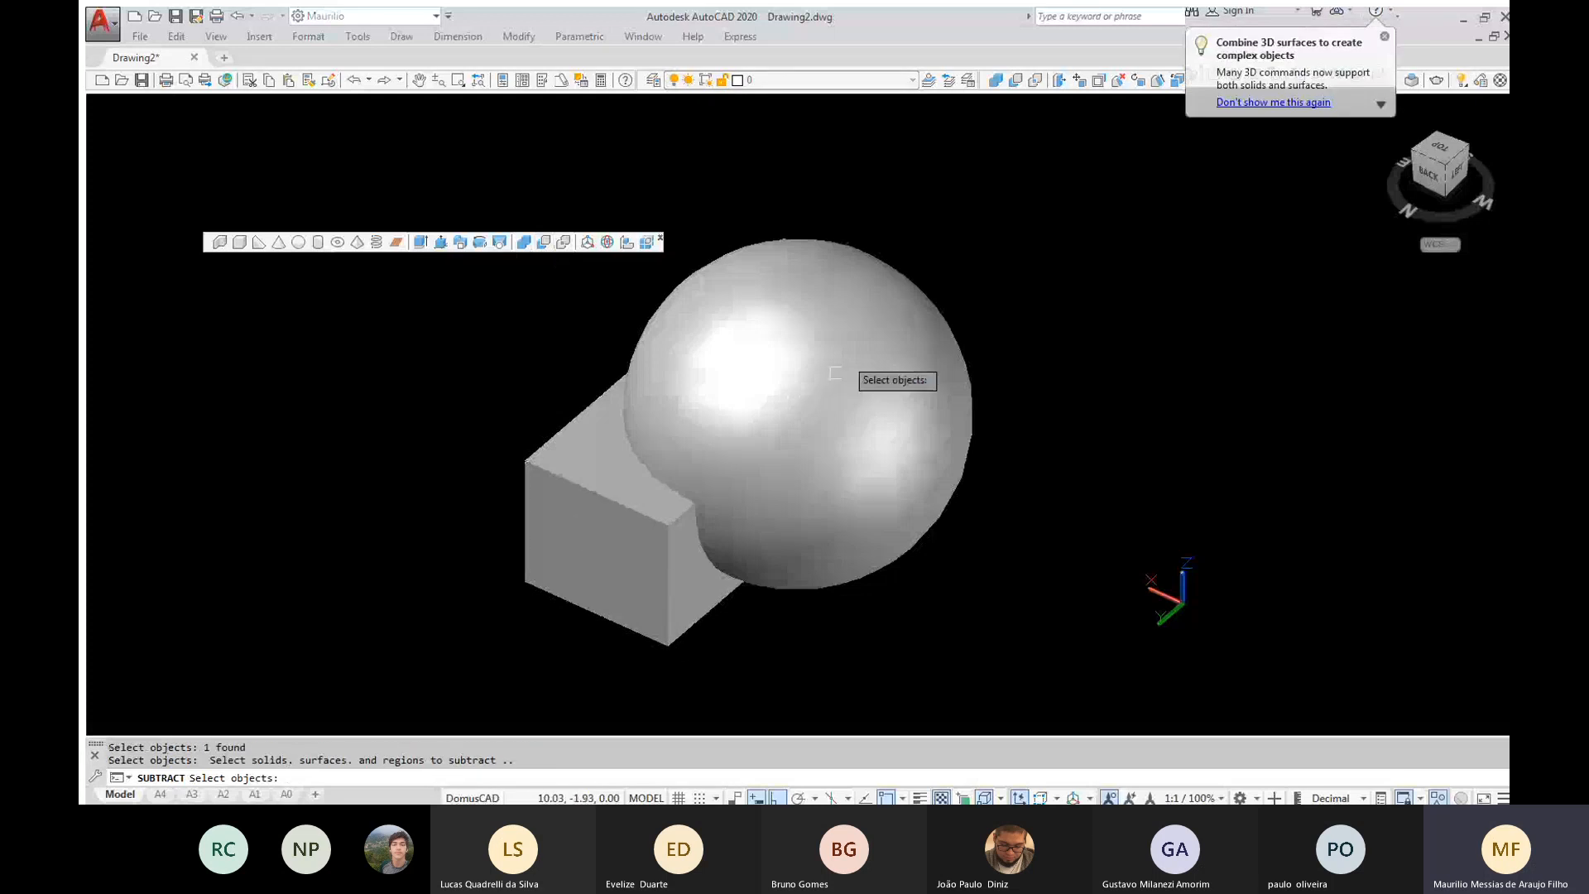
pyautogui.click(938, 352)
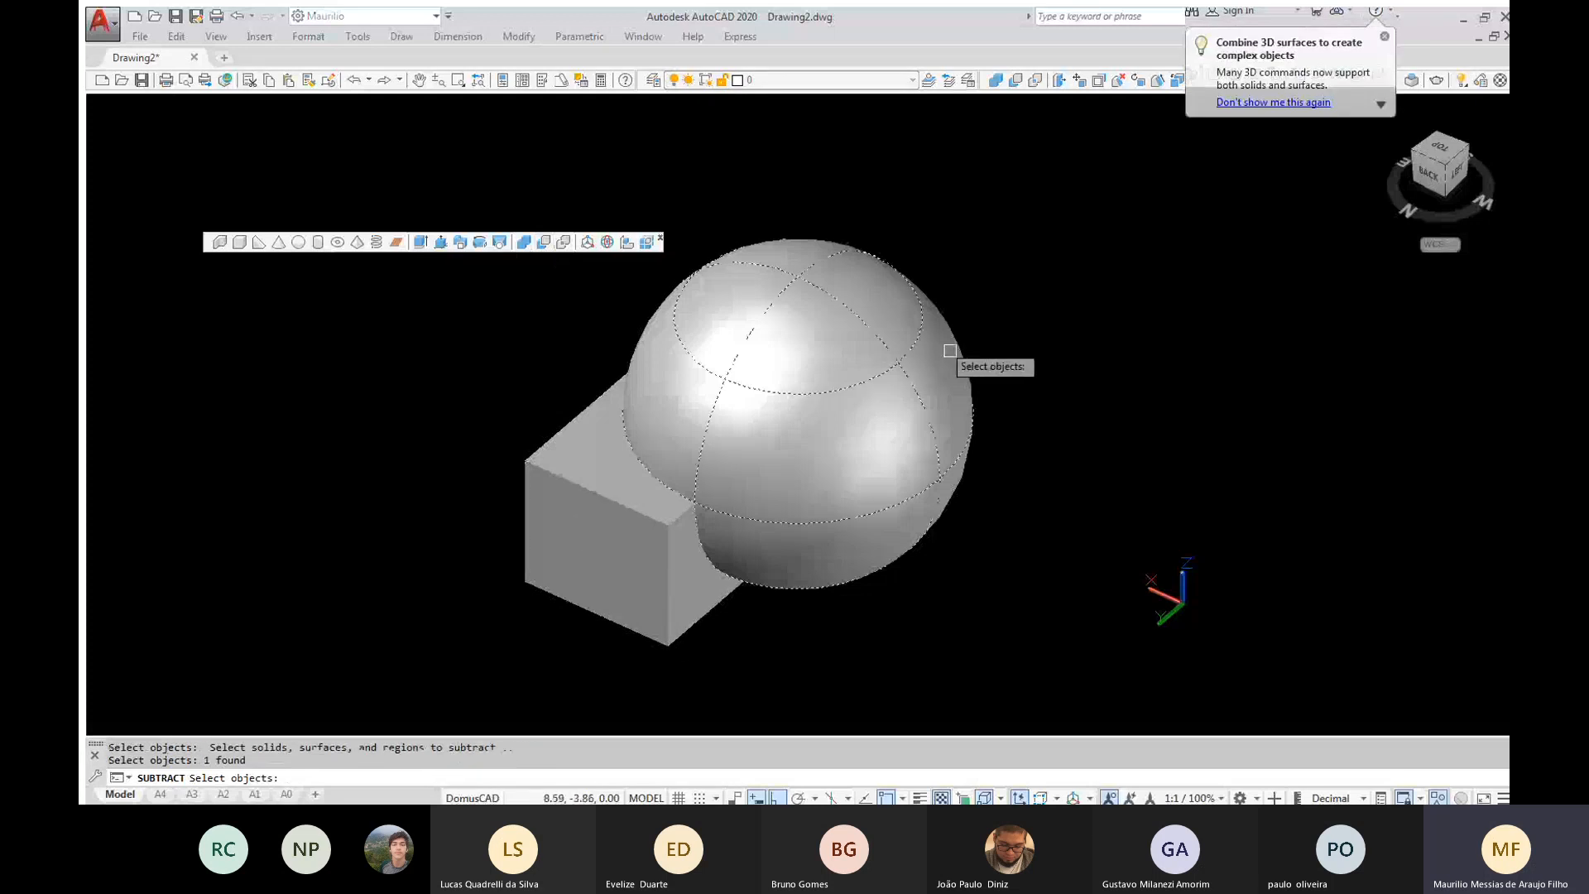
pyautogui.press('Return')
pyautogui.moveTo(845, 610)
pyautogui.keyDown('shift'); pyautogui.mouseDown(button='middle')
pyautogui.moveTo(773, 574)
pyautogui.moveTo(598, 538)
pyautogui.moveTo(706, 624)
pyautogui.moveTo(860, 612)
pyautogui.moveTo(655, 574)
pyautogui.moveTo(638, 358)
pyautogui.moveTo(812, 454)
pyautogui.moveTo(720, 649)
pyautogui.moveTo(513, 605)
pyautogui.moveTo(610, 618)
pyautogui.moveTo(828, 602)
pyautogui.mouseUp(button='middle'); pyautogui.keyUp('shift')
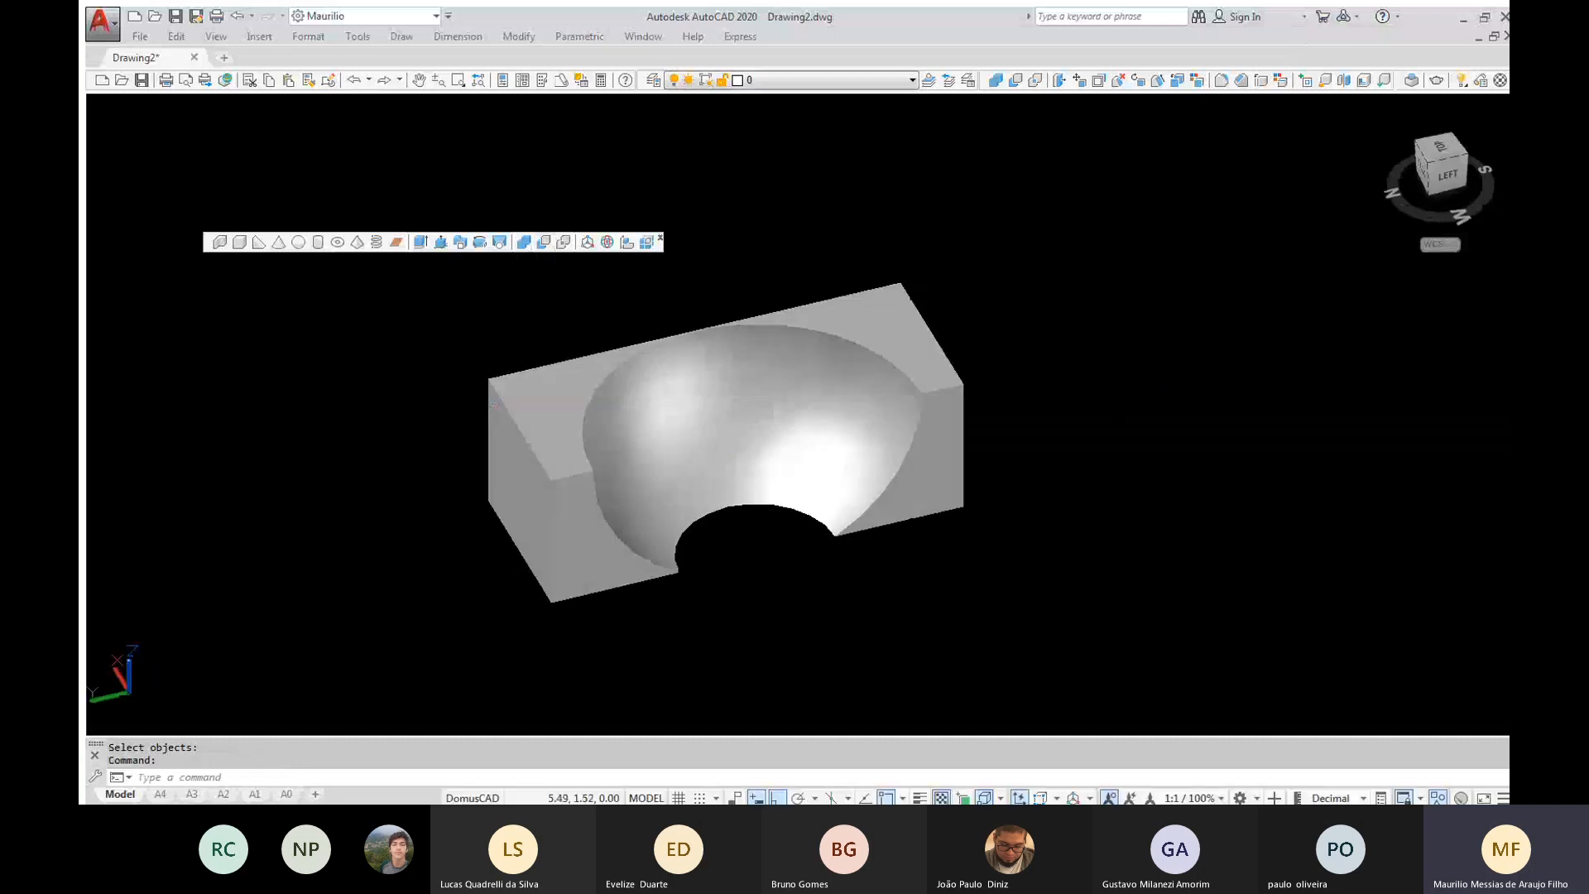
pyautogui.hotkey('ctrl', 'z')
pyautogui.hotkey('ctrl', 'z')
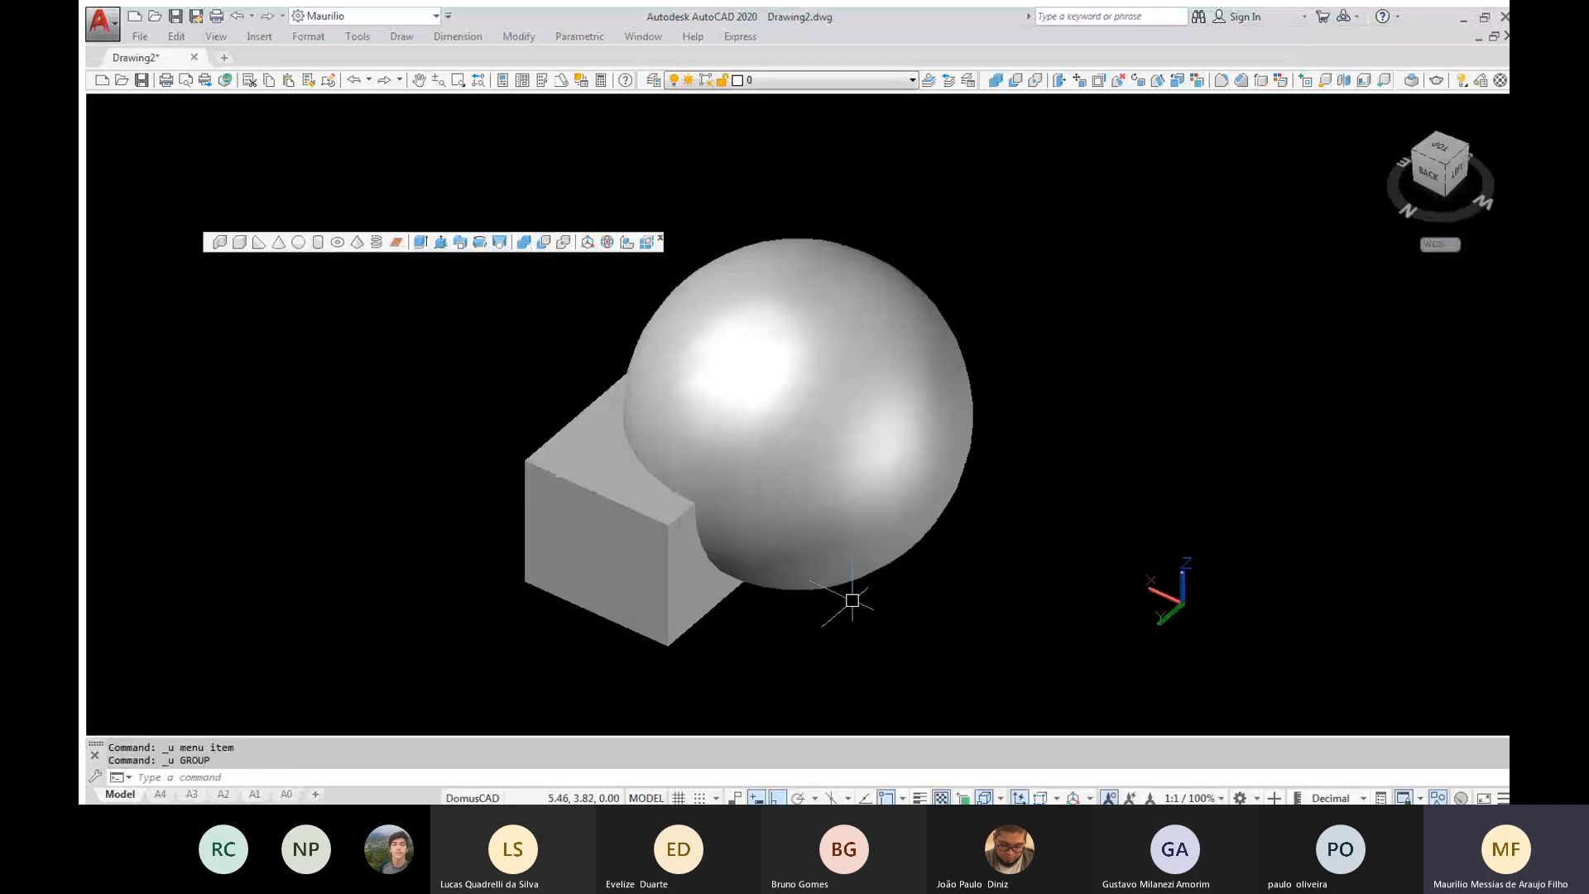
# Subtract the box from the sphere, inspect the remaining solid, and undo the subtraction
pyautogui.click(544, 242)
pyautogui.click(857, 255)
pyautogui.press('Return')
pyautogui.click(564, 500)
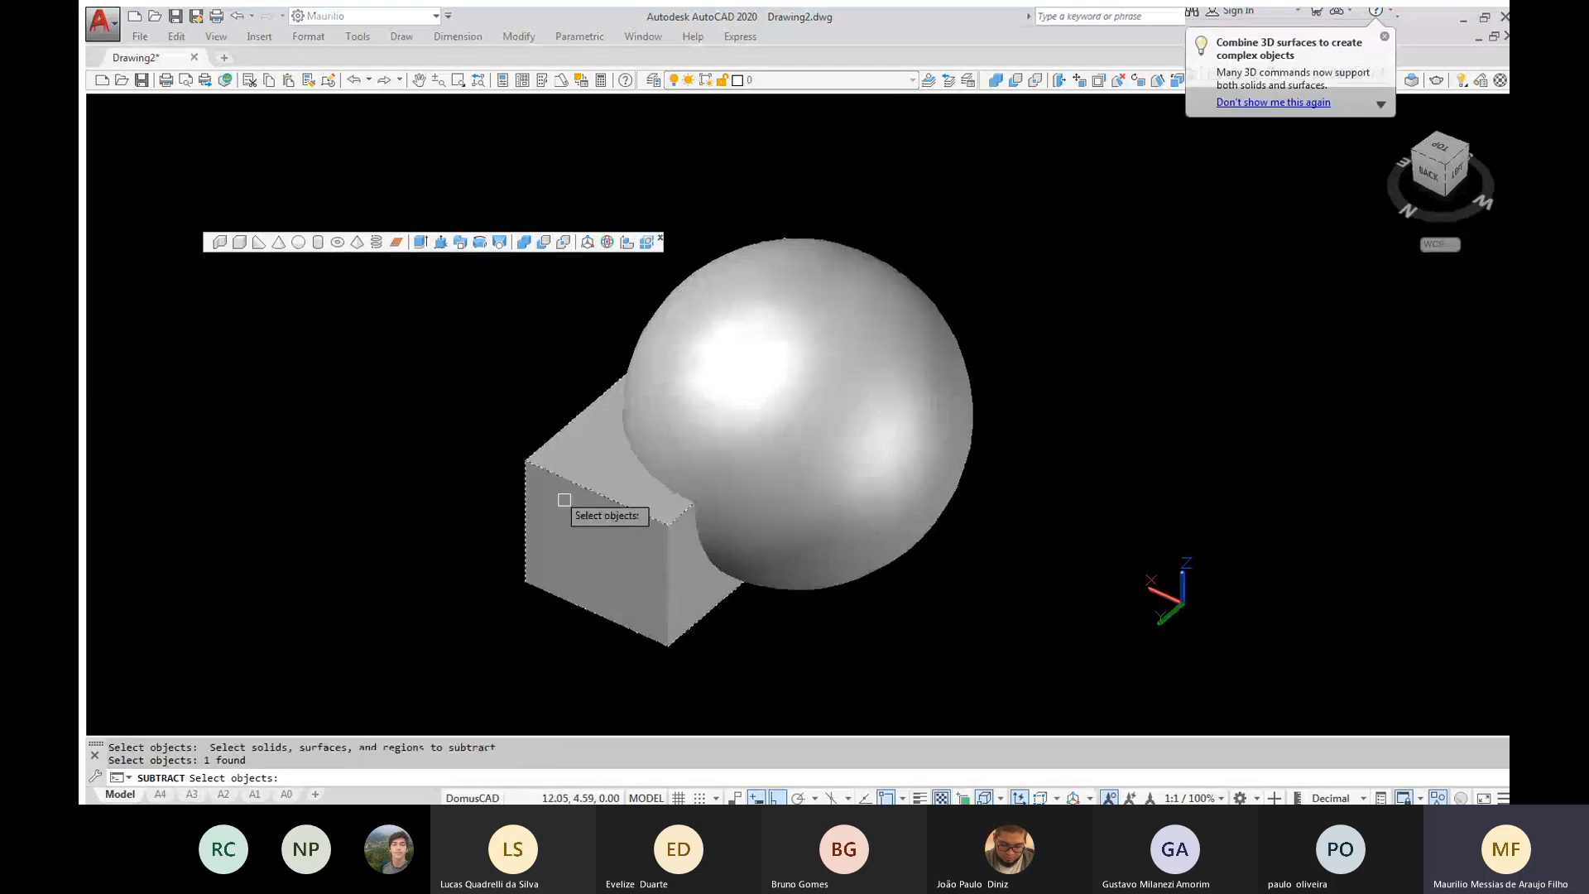
pyautogui.press('Return')
pyautogui.keyDown('shift'); pyautogui.moveTo(556, 535); pyautogui.dragTo(614, 557, button='middle'); pyautogui.keyUp('shift')
pyautogui.press('Escape')
pyautogui.hotkey('ctrl', 'z')
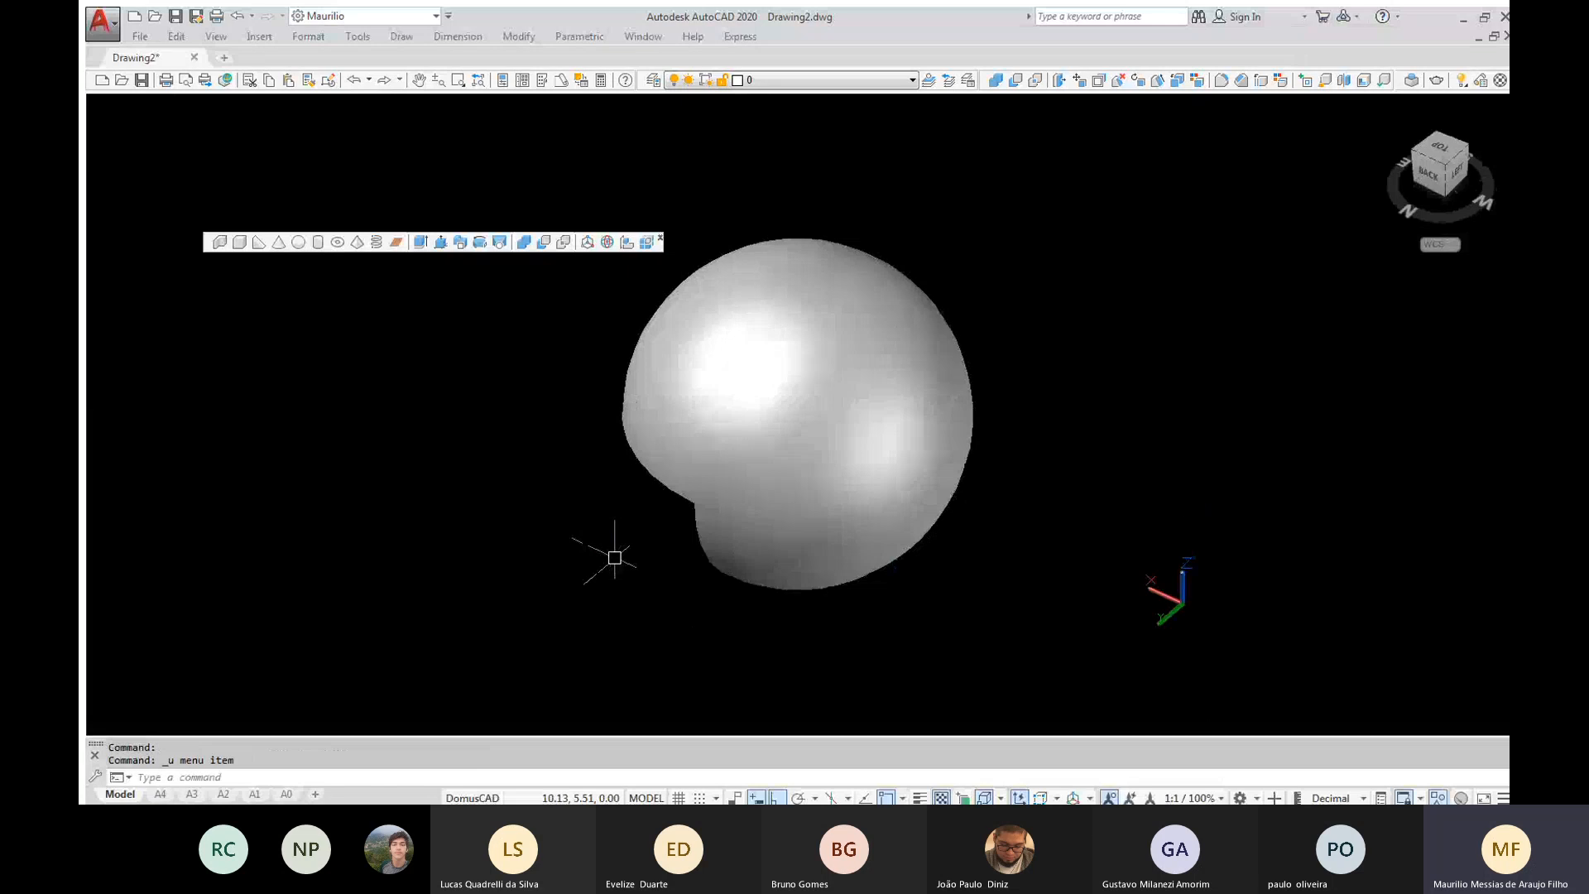
pyautogui.hotkey('ctrl', 'z')
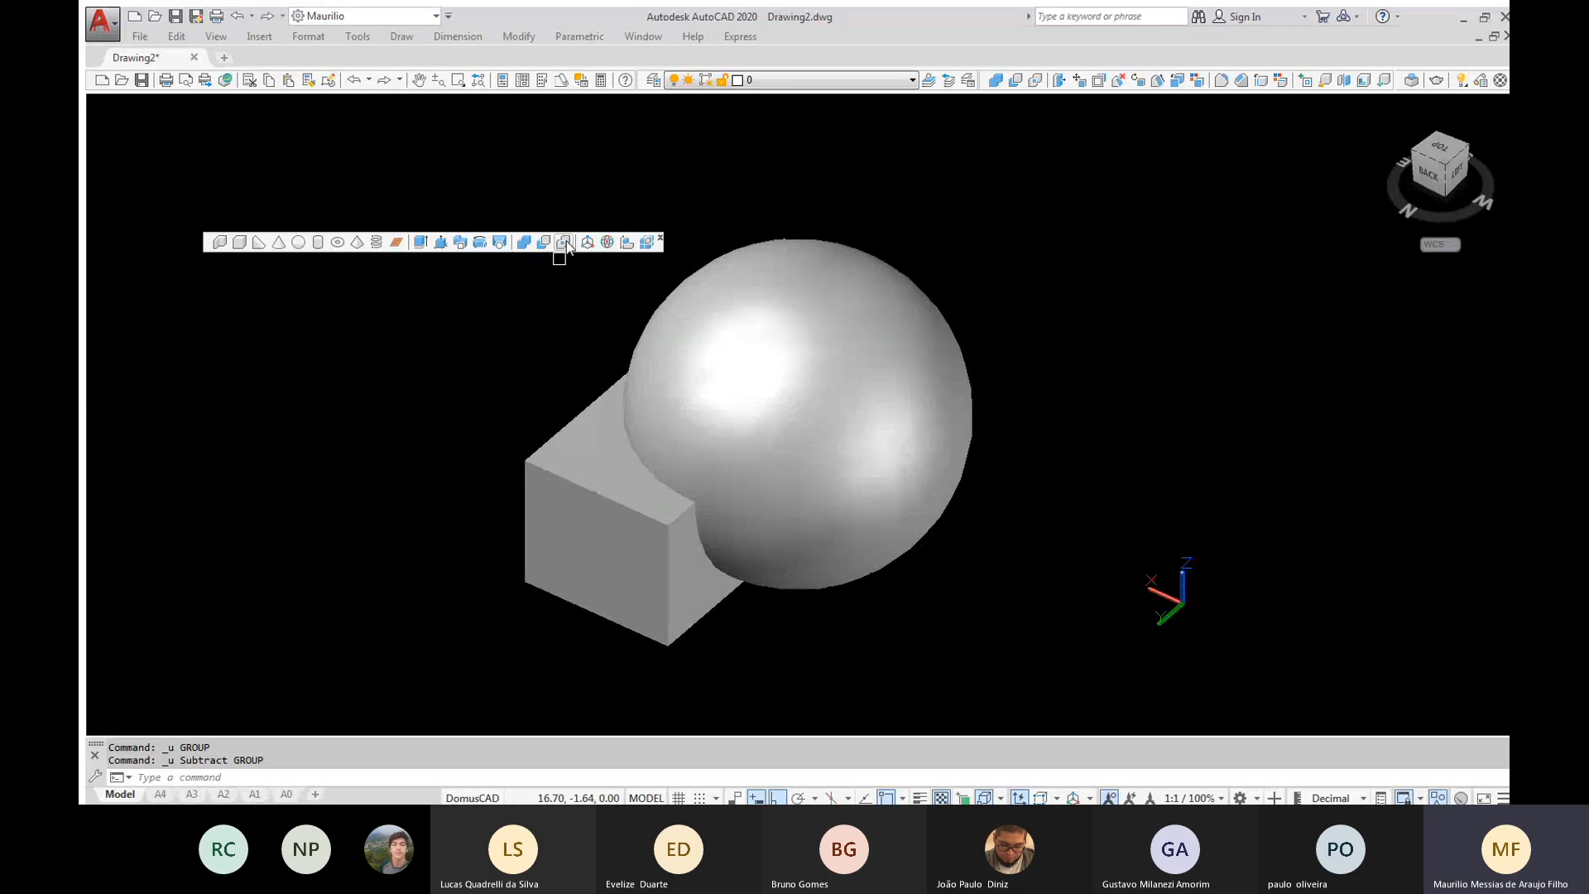
# Intersect the box and the sphere to keep only their common volume, inspect it, and undo back to the separate solids
pyautogui.click(566, 242)
pyautogui.click(1048, 700)
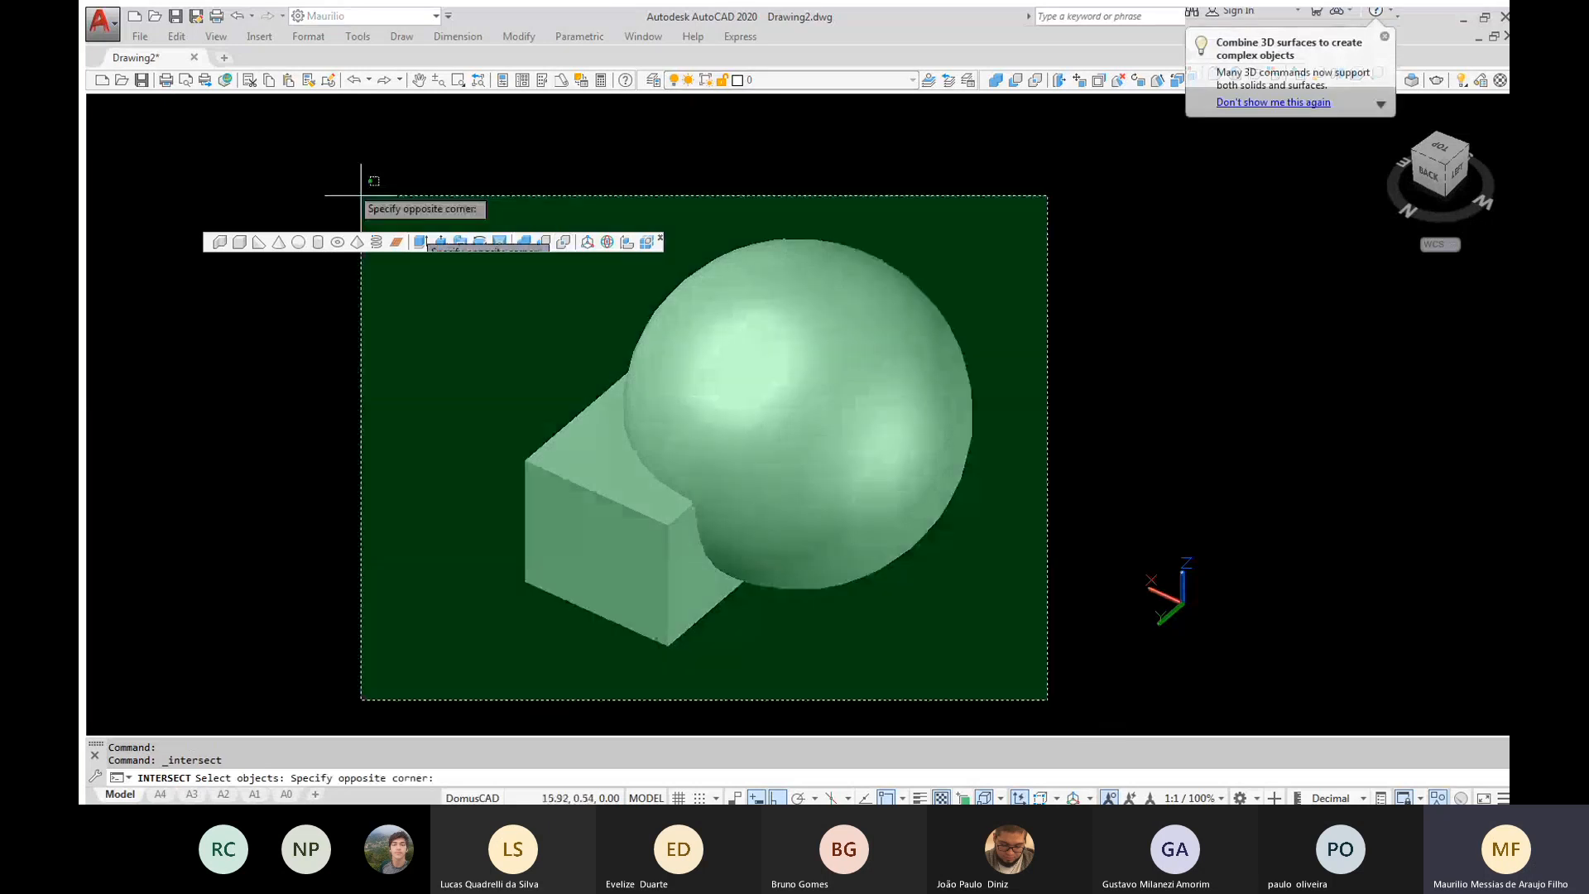
pyautogui.click(309, 155)
pyautogui.press('Return')
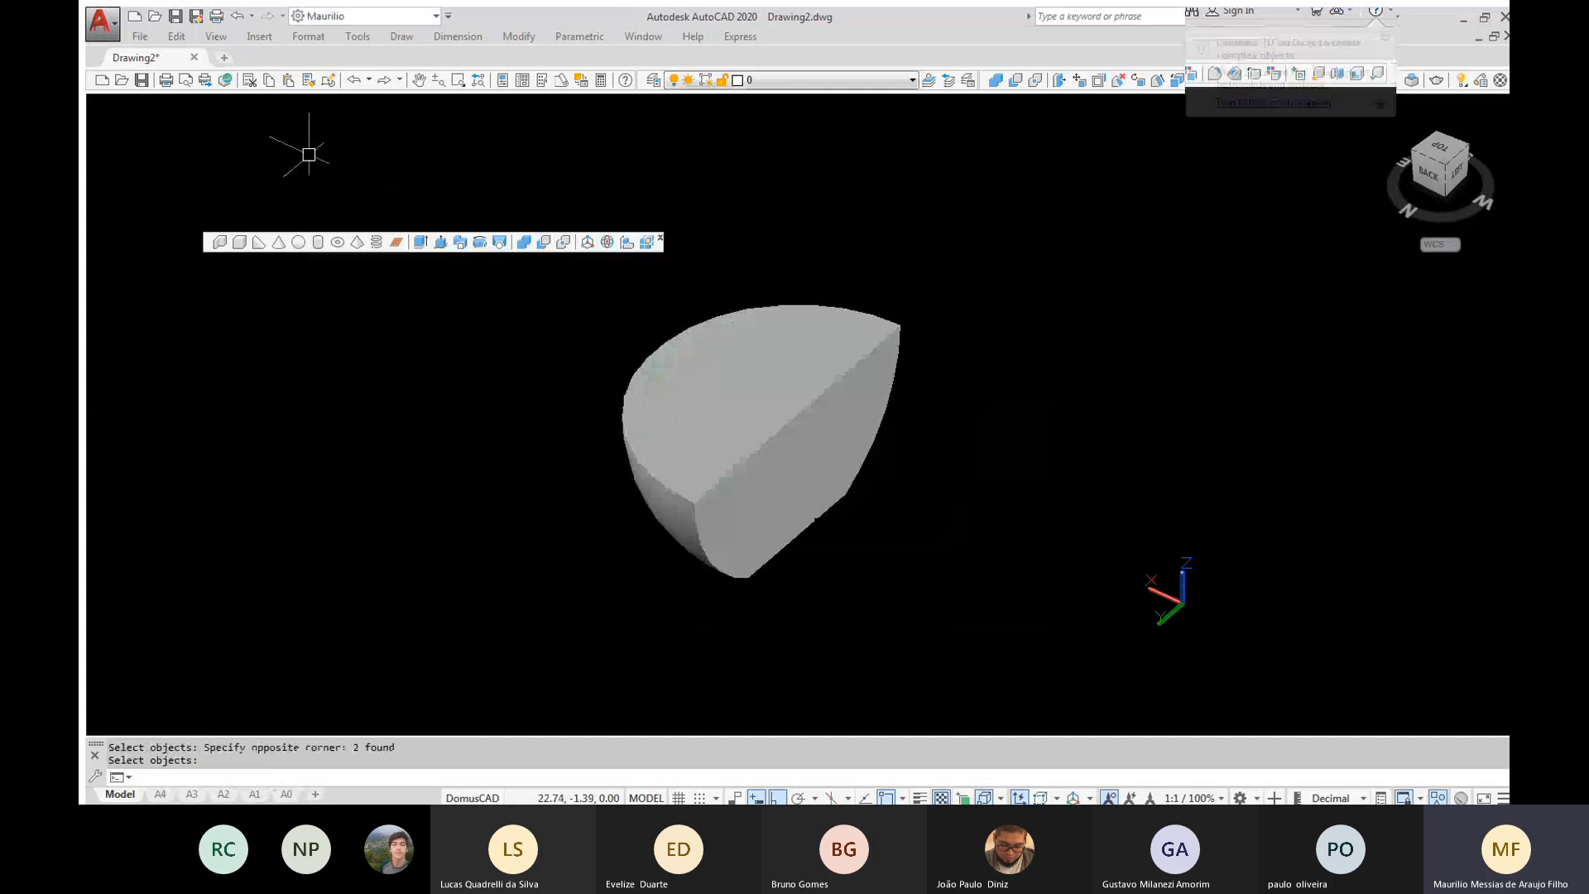
pyautogui.moveTo(817, 523)
pyautogui.keyDown('shift'); pyautogui.mouseDown(button='middle')
pyautogui.moveTo(777, 401)
pyautogui.moveTo(787, 323)
pyautogui.moveTo(762, 418)
pyautogui.moveTo(803, 511)
pyautogui.mouseUp(button='middle'); pyautogui.keyUp('shift')
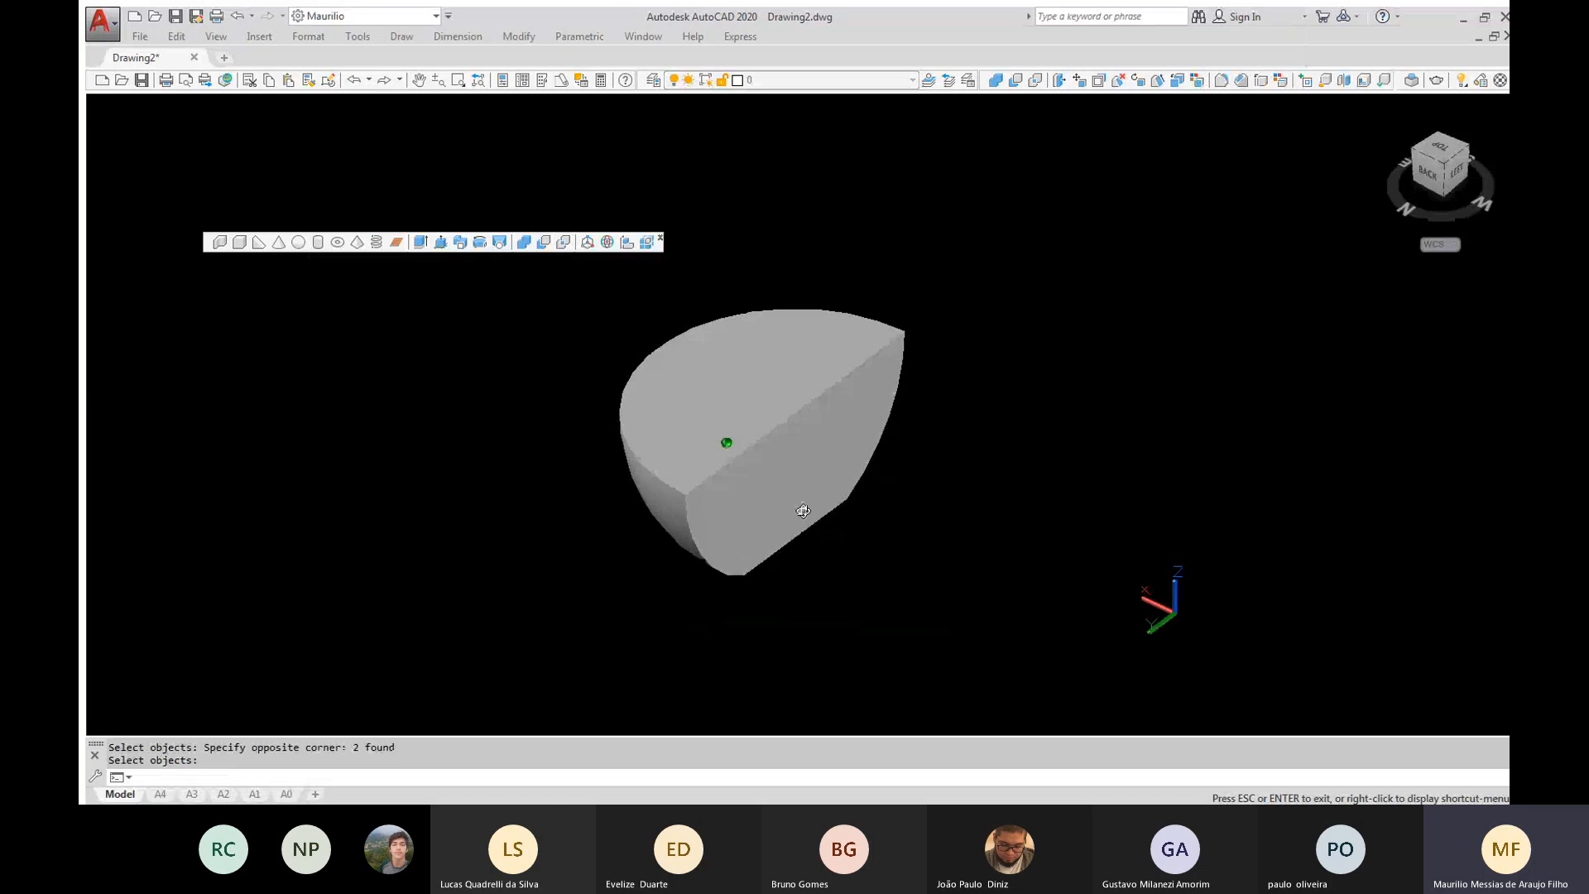
pyautogui.press('Return')
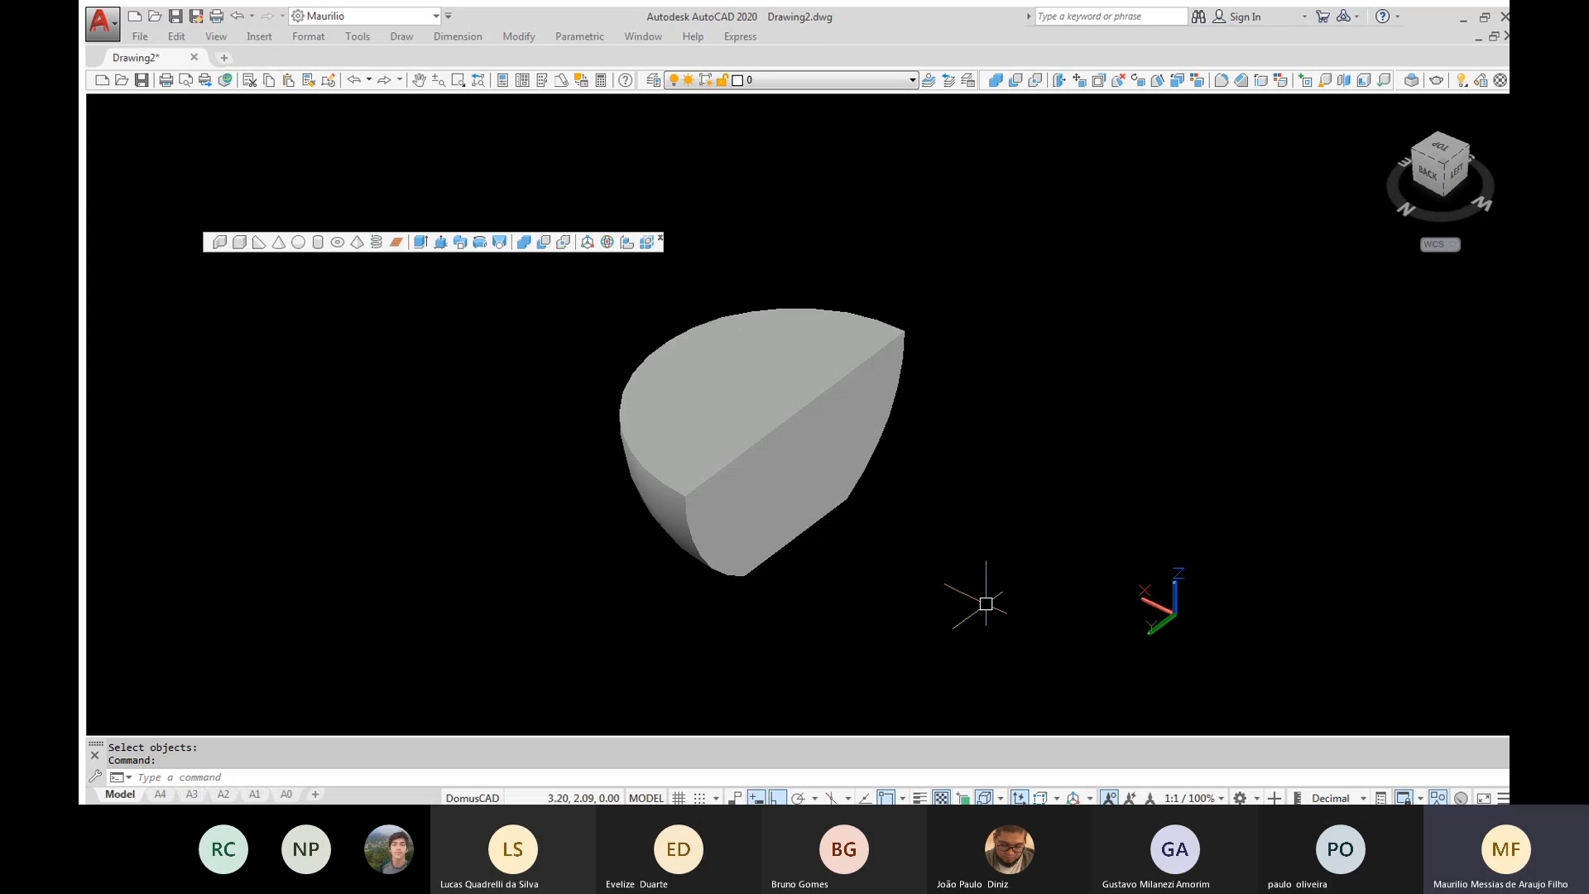
pyautogui.keyDown('shift'); pyautogui.moveTo(986, 605); pyautogui.dragTo(995, 606, button='middle'); pyautogui.keyUp('shift')
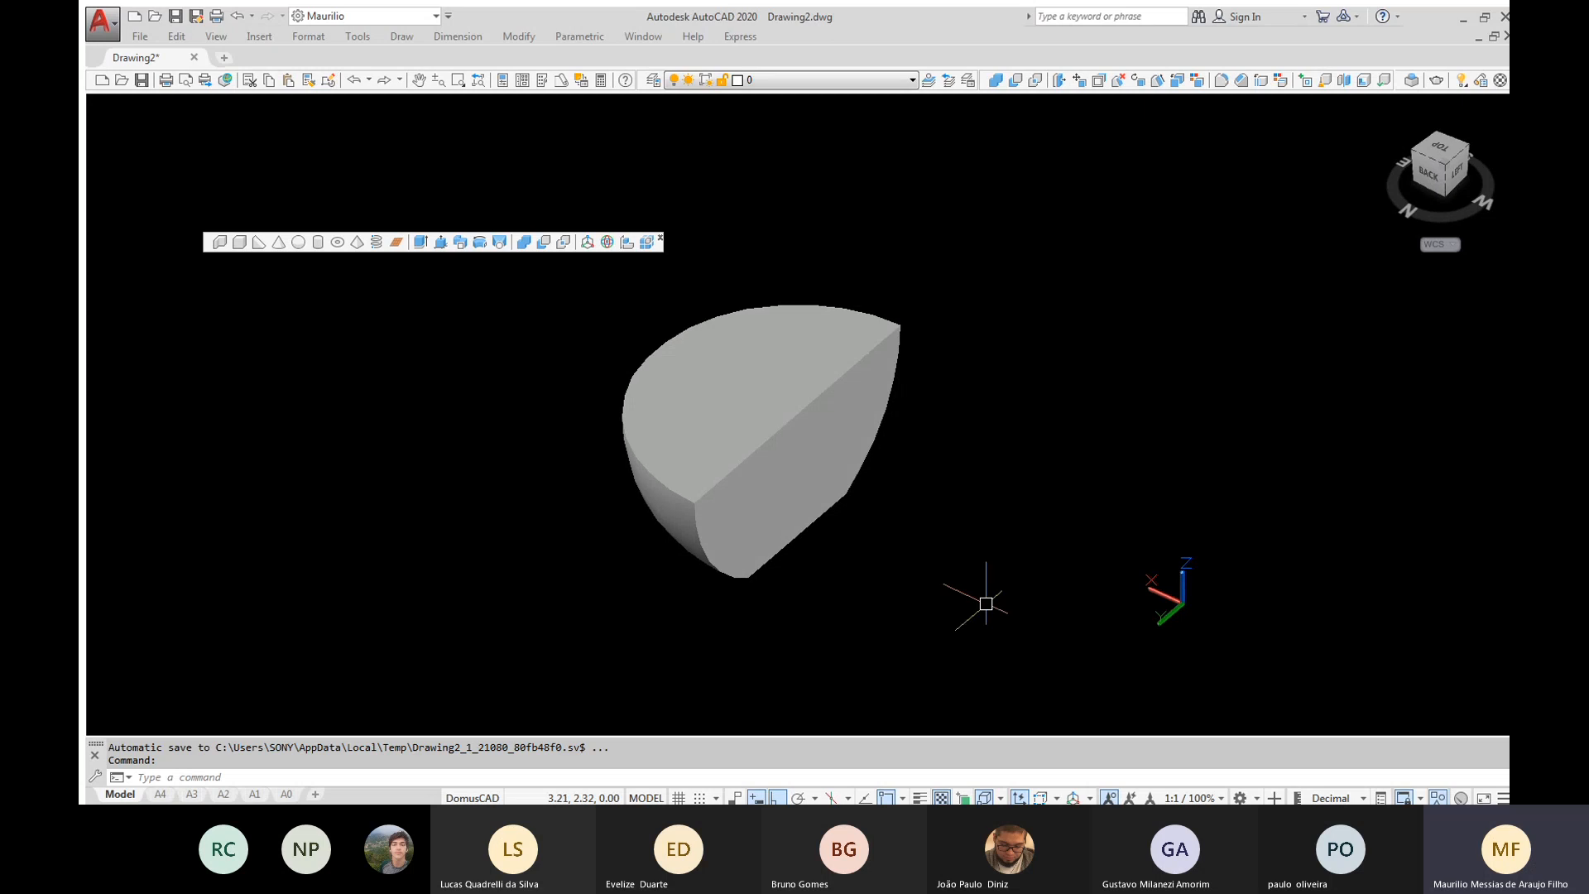
pyautogui.hotkey('ctrl', 'z')
pyautogui.hotkey('ctrl', 'z')
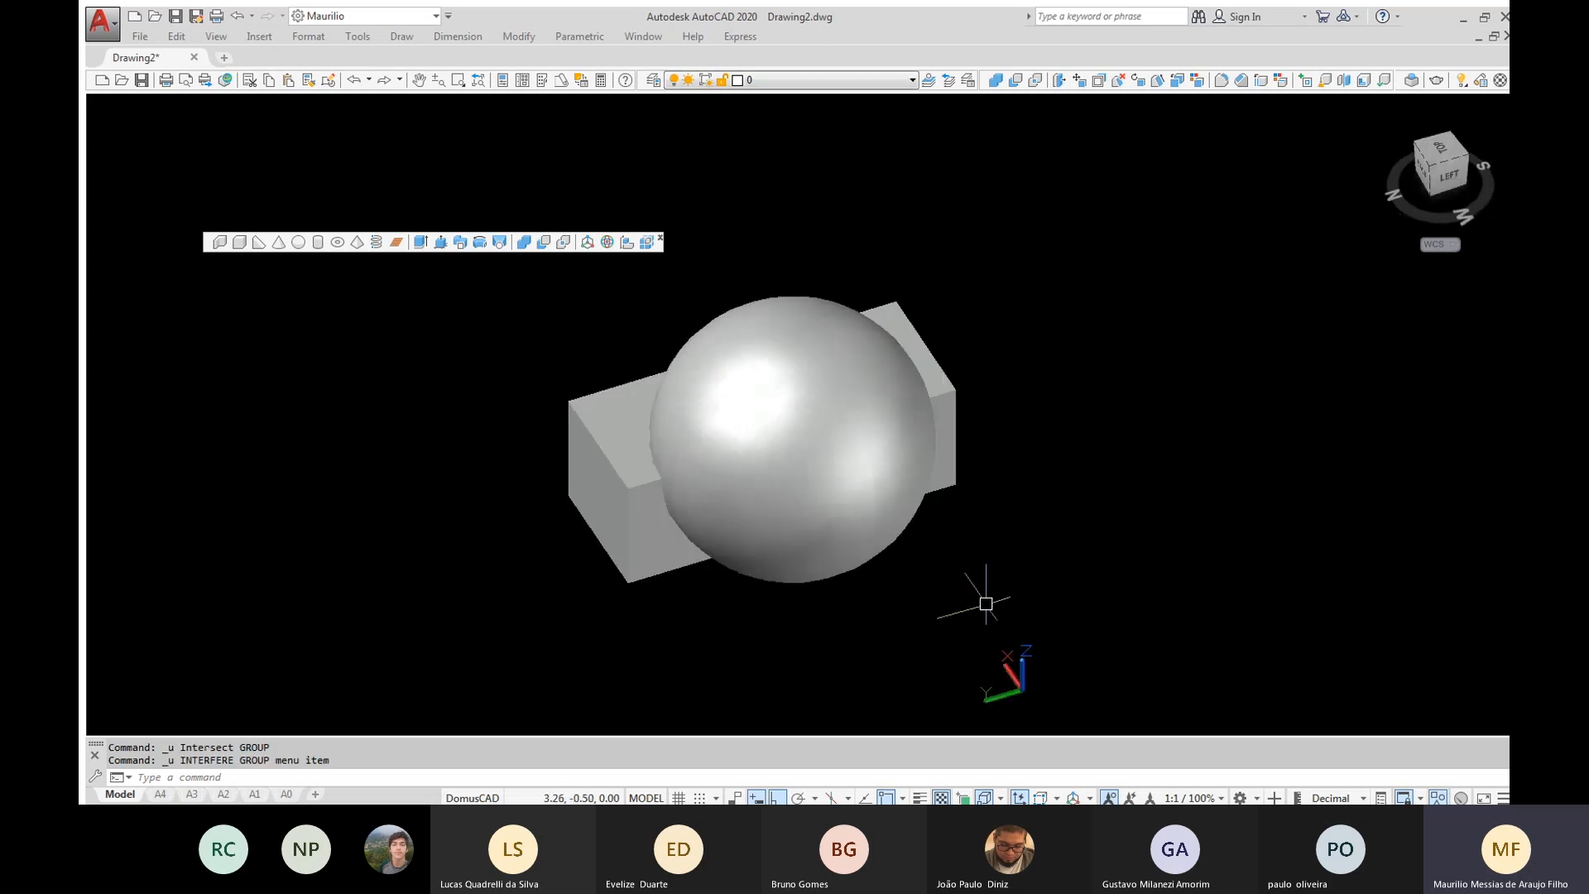
# Unhide all the hidden solids with the UNHIDE command and close the floating set of solid modelling tools
pyautogui.write('unhide')
pyautogui.press('Return')
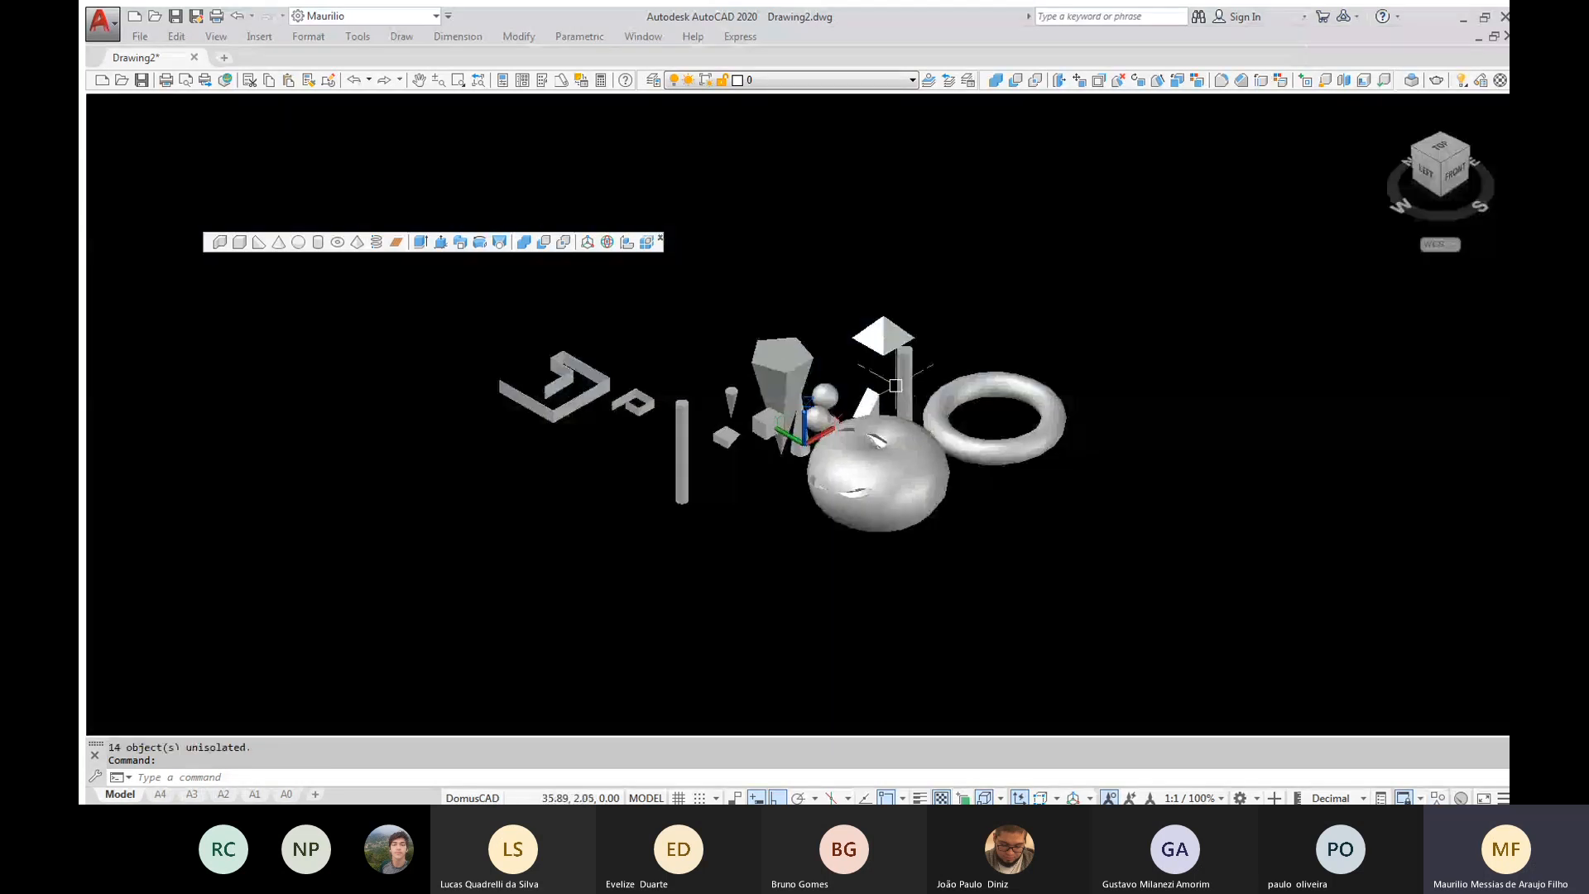
pyautogui.scroll(3, 870, 390)
pyautogui.scroll(2, 843, 401)
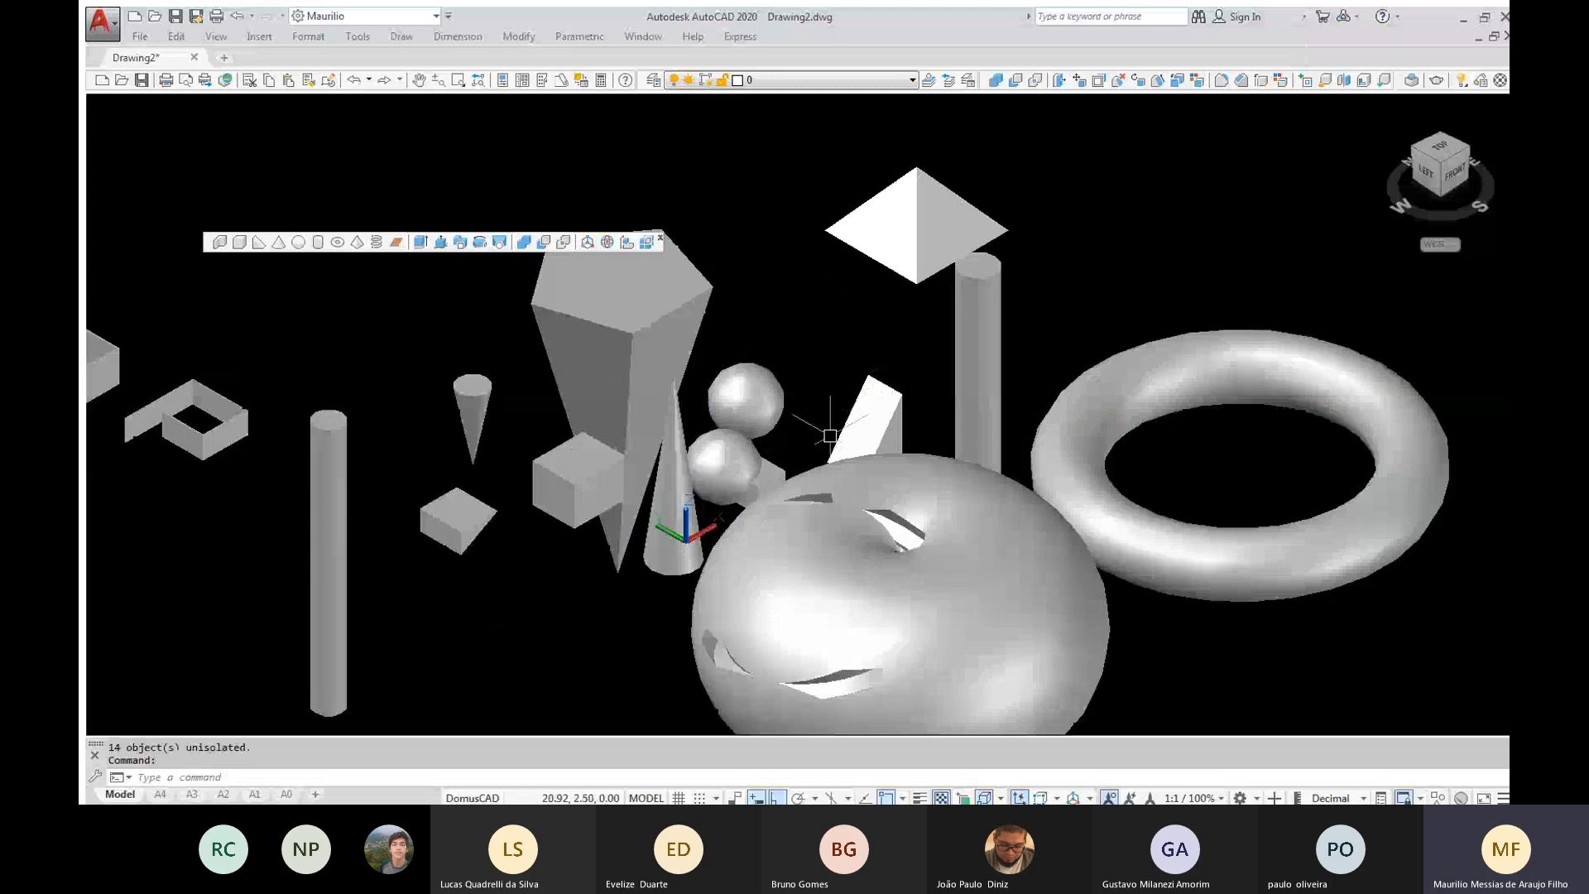
pyautogui.moveTo(830, 435); pyautogui.dragTo(911, 374, button='middle')
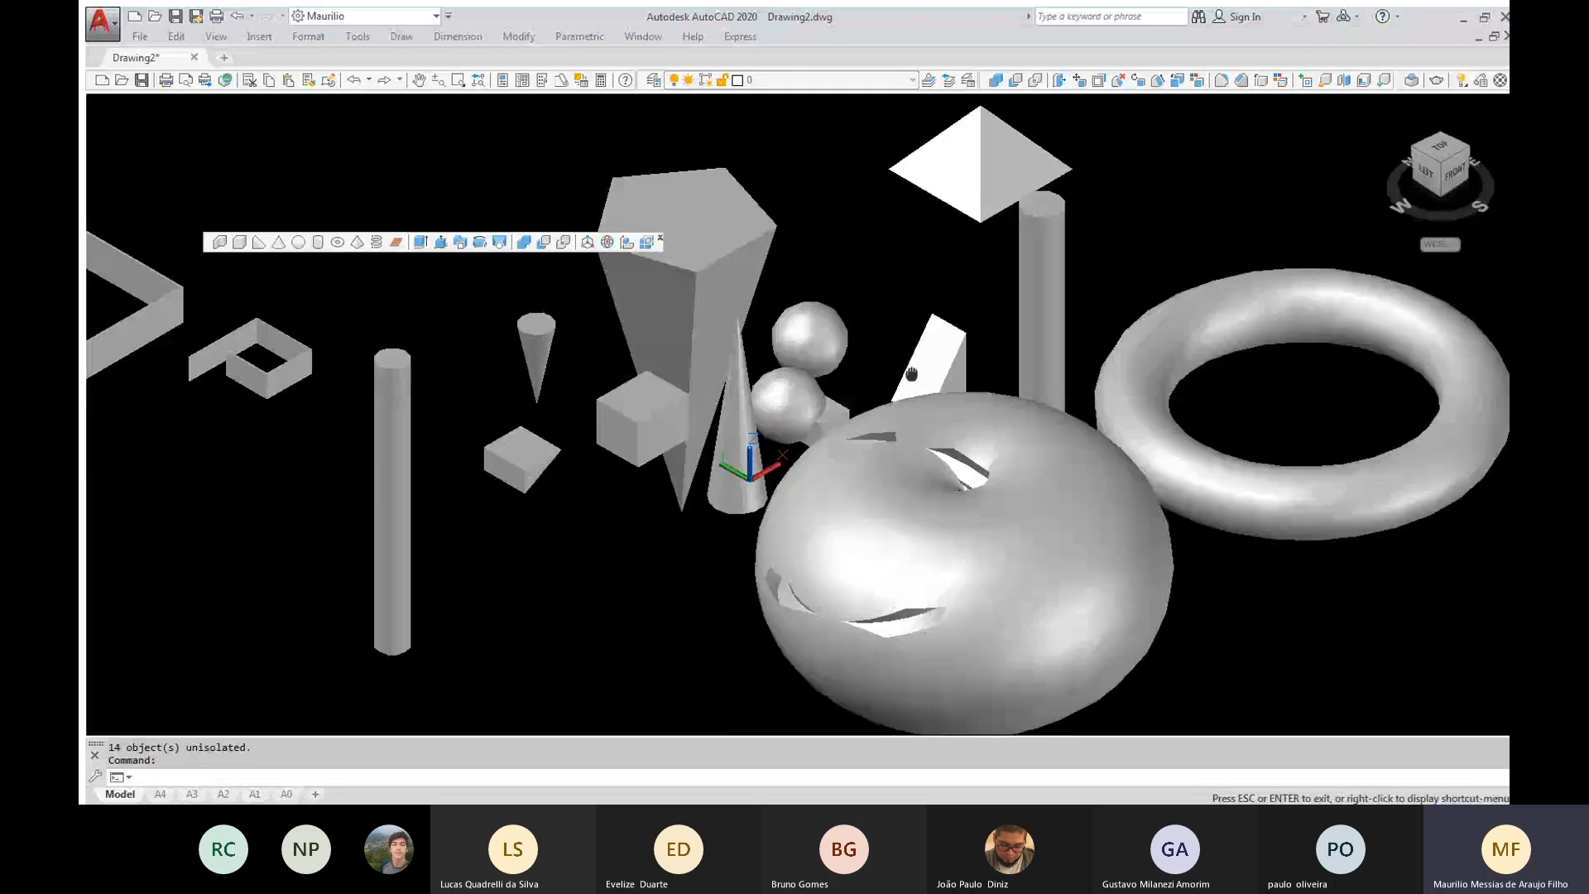
pyautogui.moveTo(911, 374); pyautogui.dragTo(911, 368, button='middle')
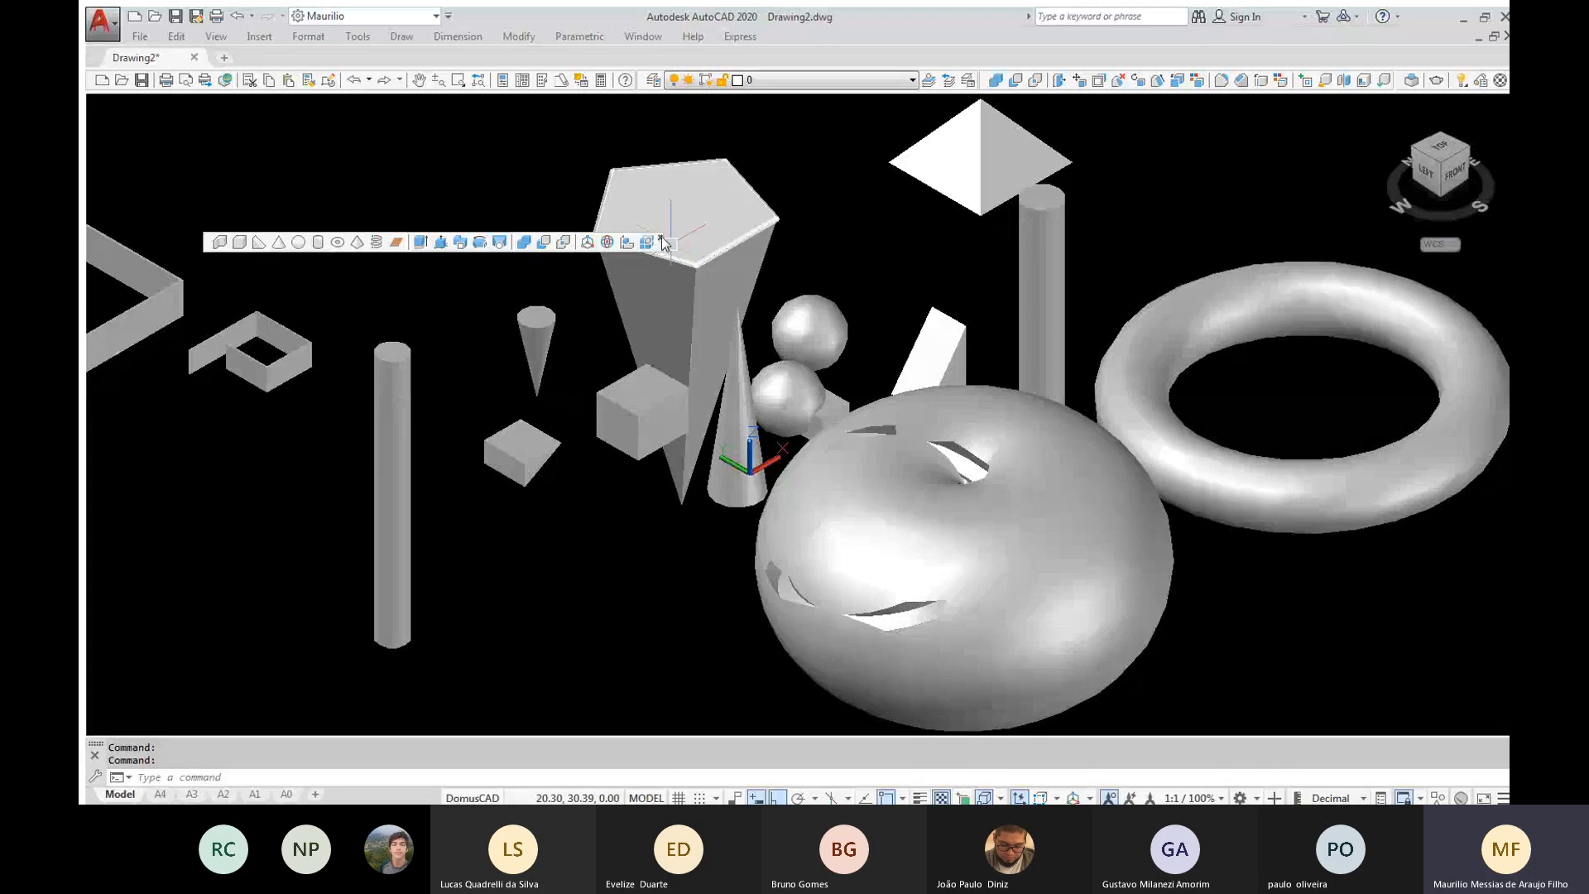
pyautogui.click(661, 241)
pyautogui.scroll(-2, 844, 337)
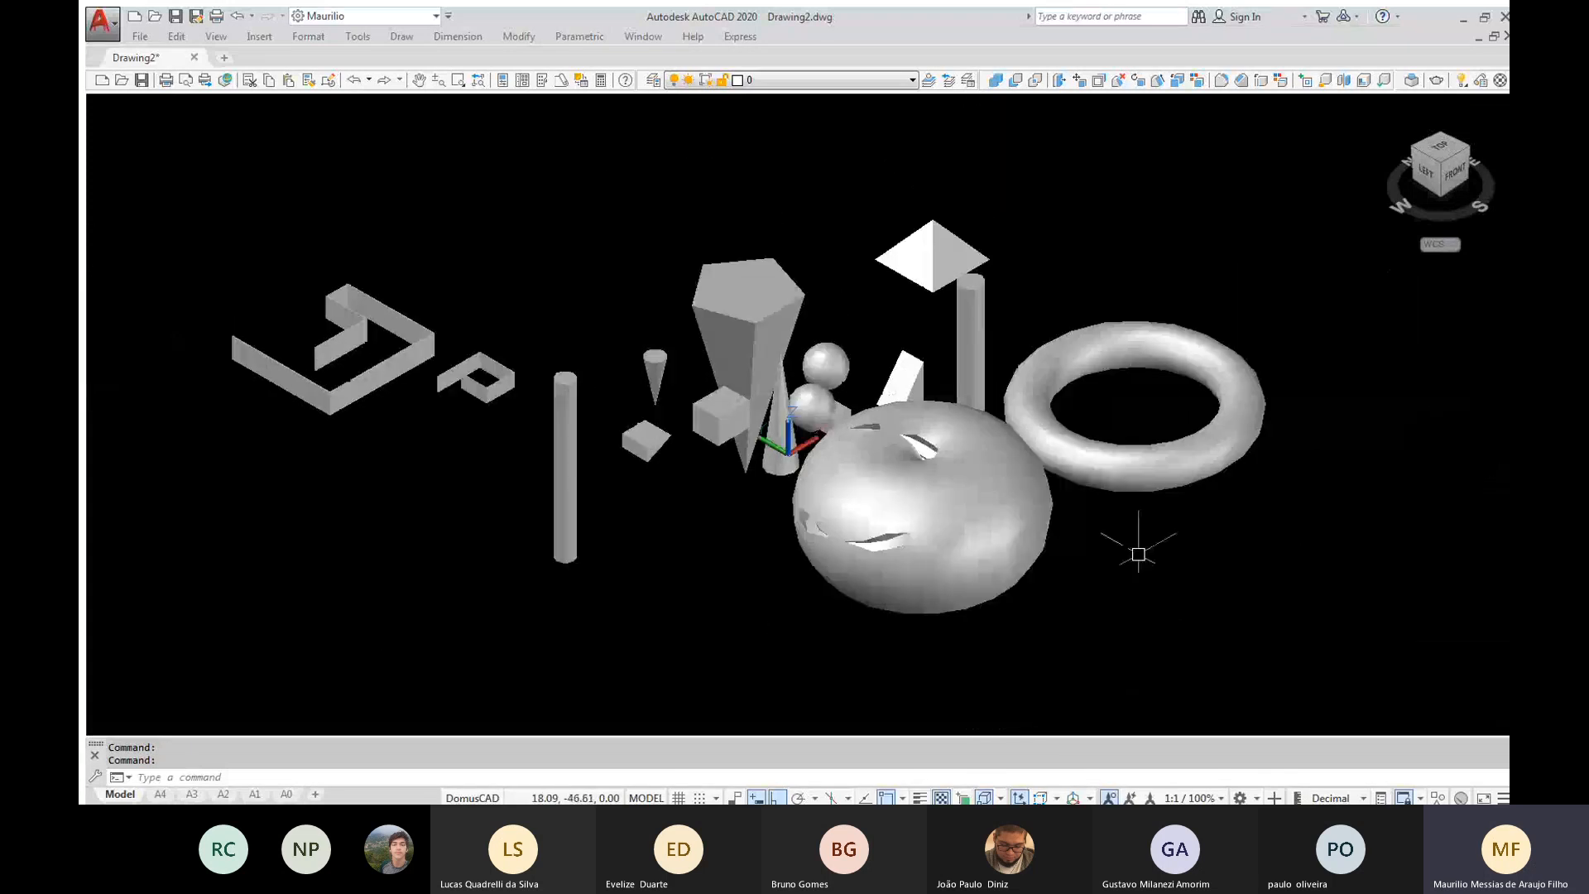
# Erase all the solids in the drawing
pyautogui.click(1299, 611)
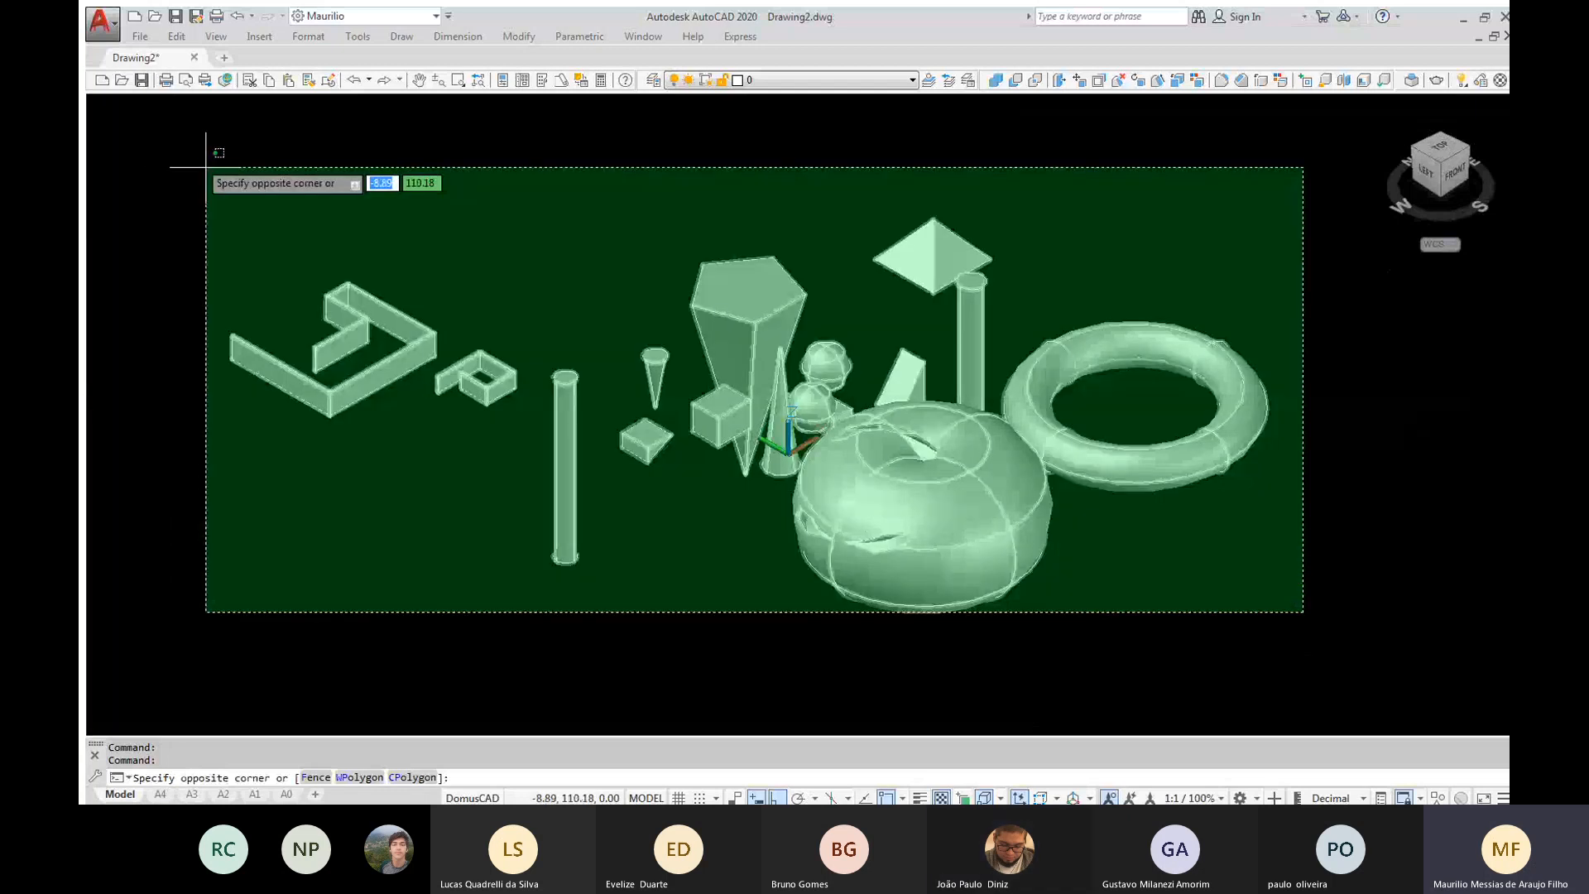
pyautogui.click(206, 166)
pyautogui.press('Delete')
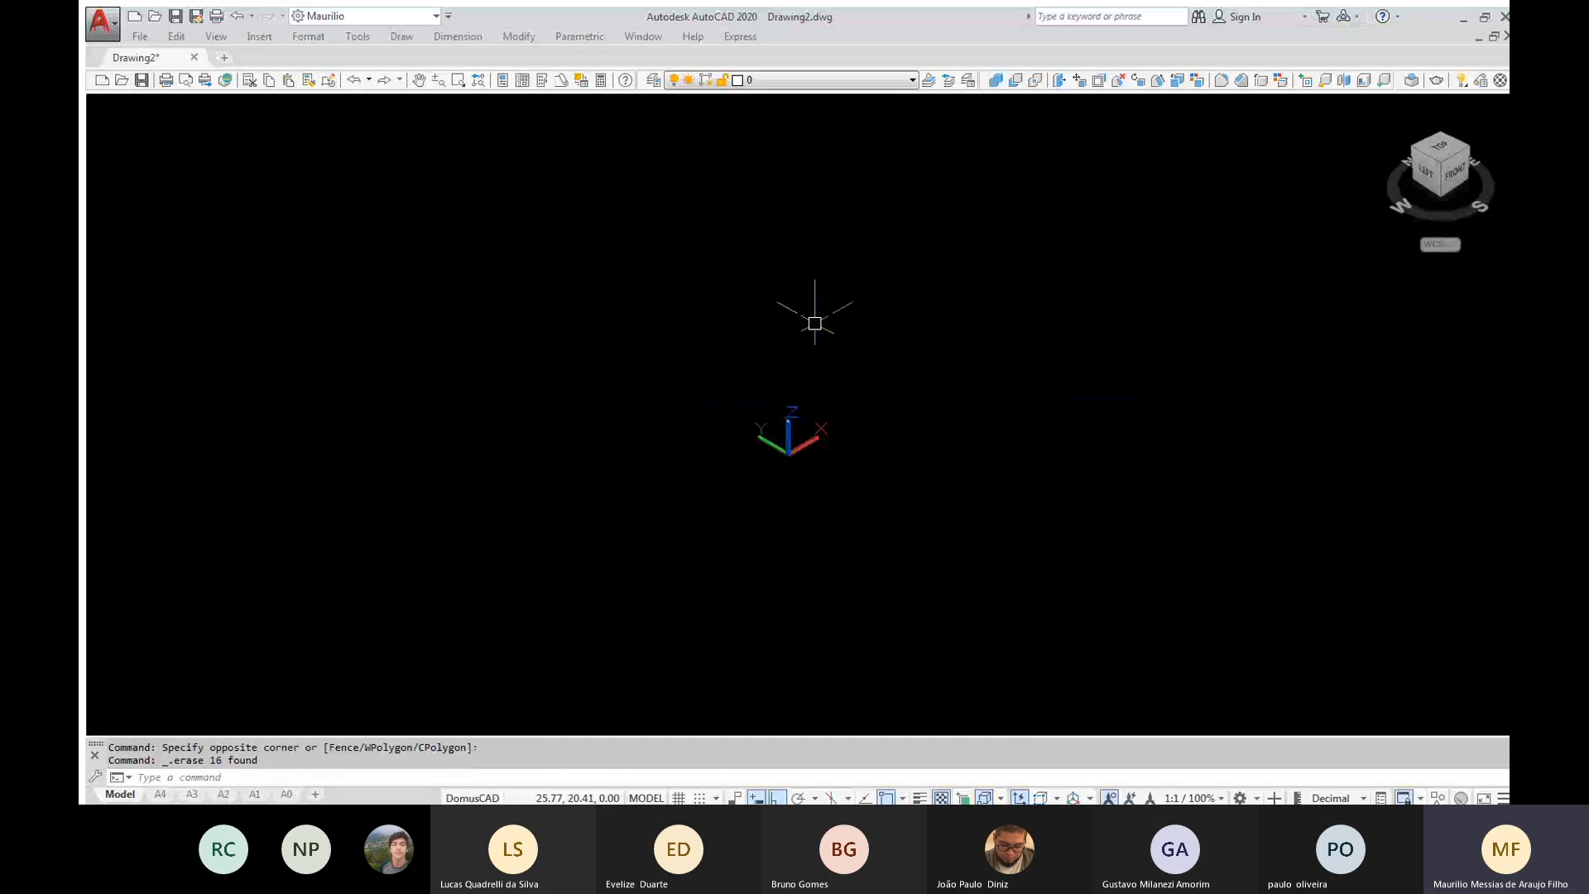
# Set the visual style to 2D Wireframe and zoom the empty drawing to its extents
pyautogui.write('VS')
pyautogui.press('Return')
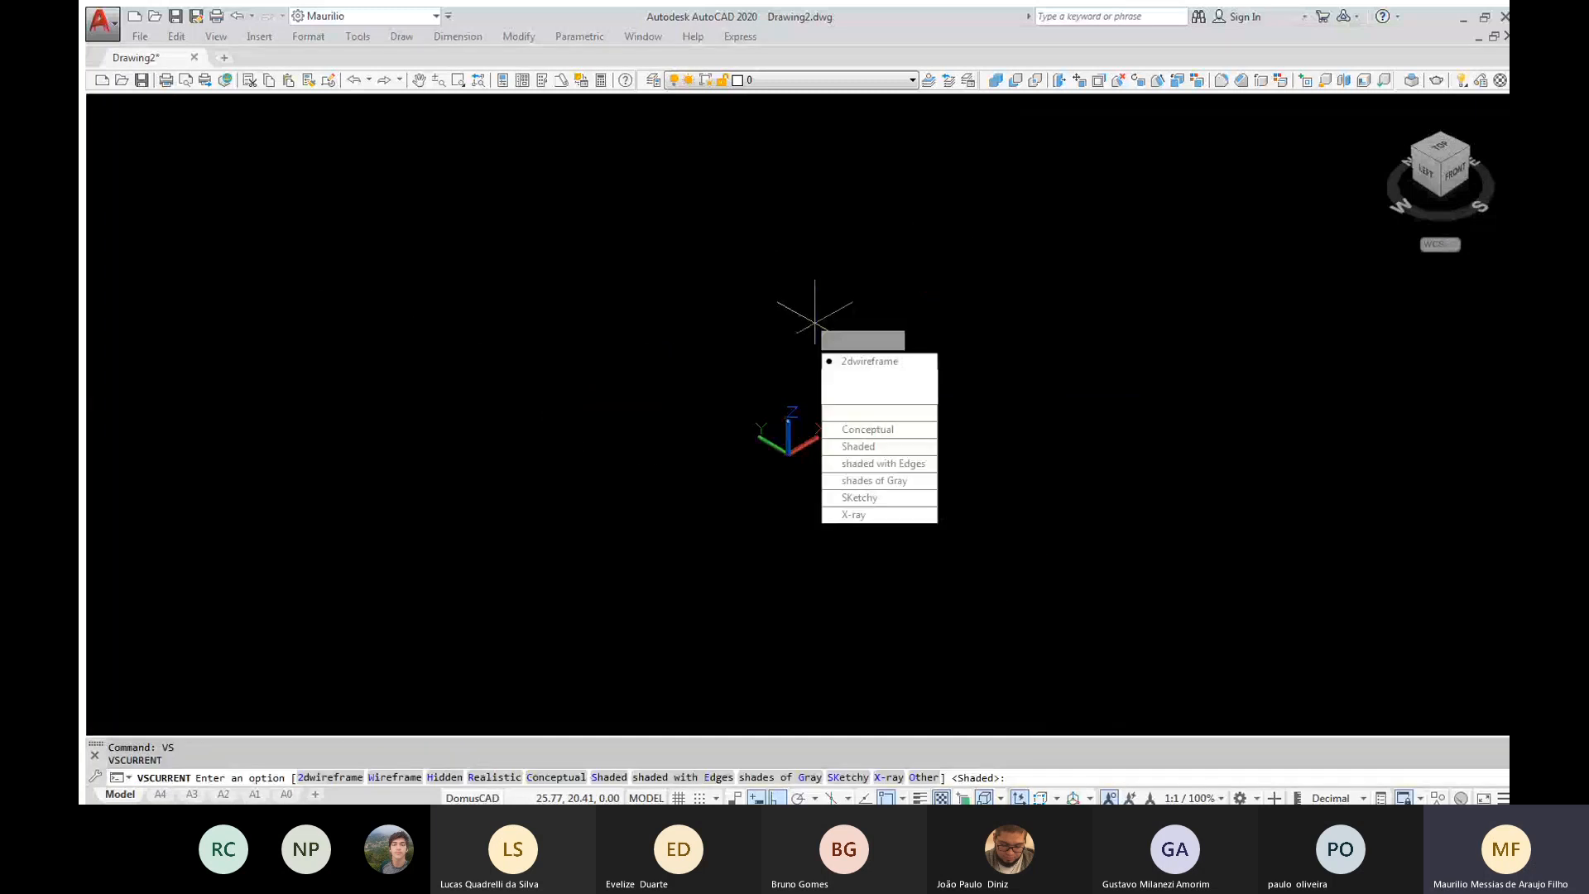
pyautogui.write('2')
pyautogui.press('Return')
pyautogui.write('z')
pyautogui.press('Return')
pyautogui.write('e')
pyautogui.press('Return')
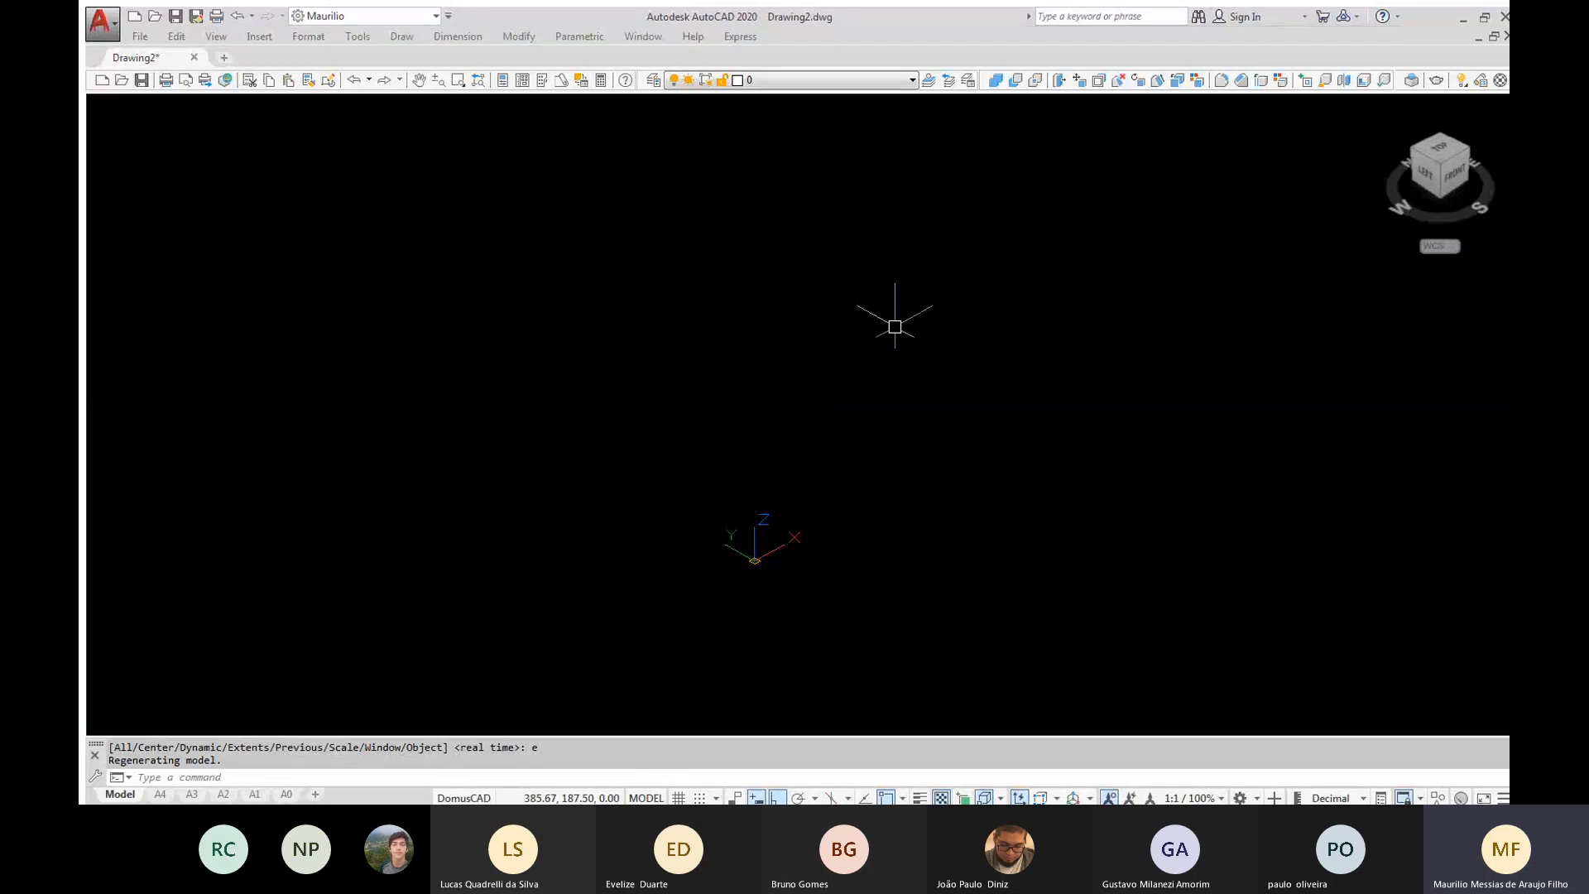
pyautogui.moveTo(972, 330); pyautogui.dragTo(348, 492, button='middle')
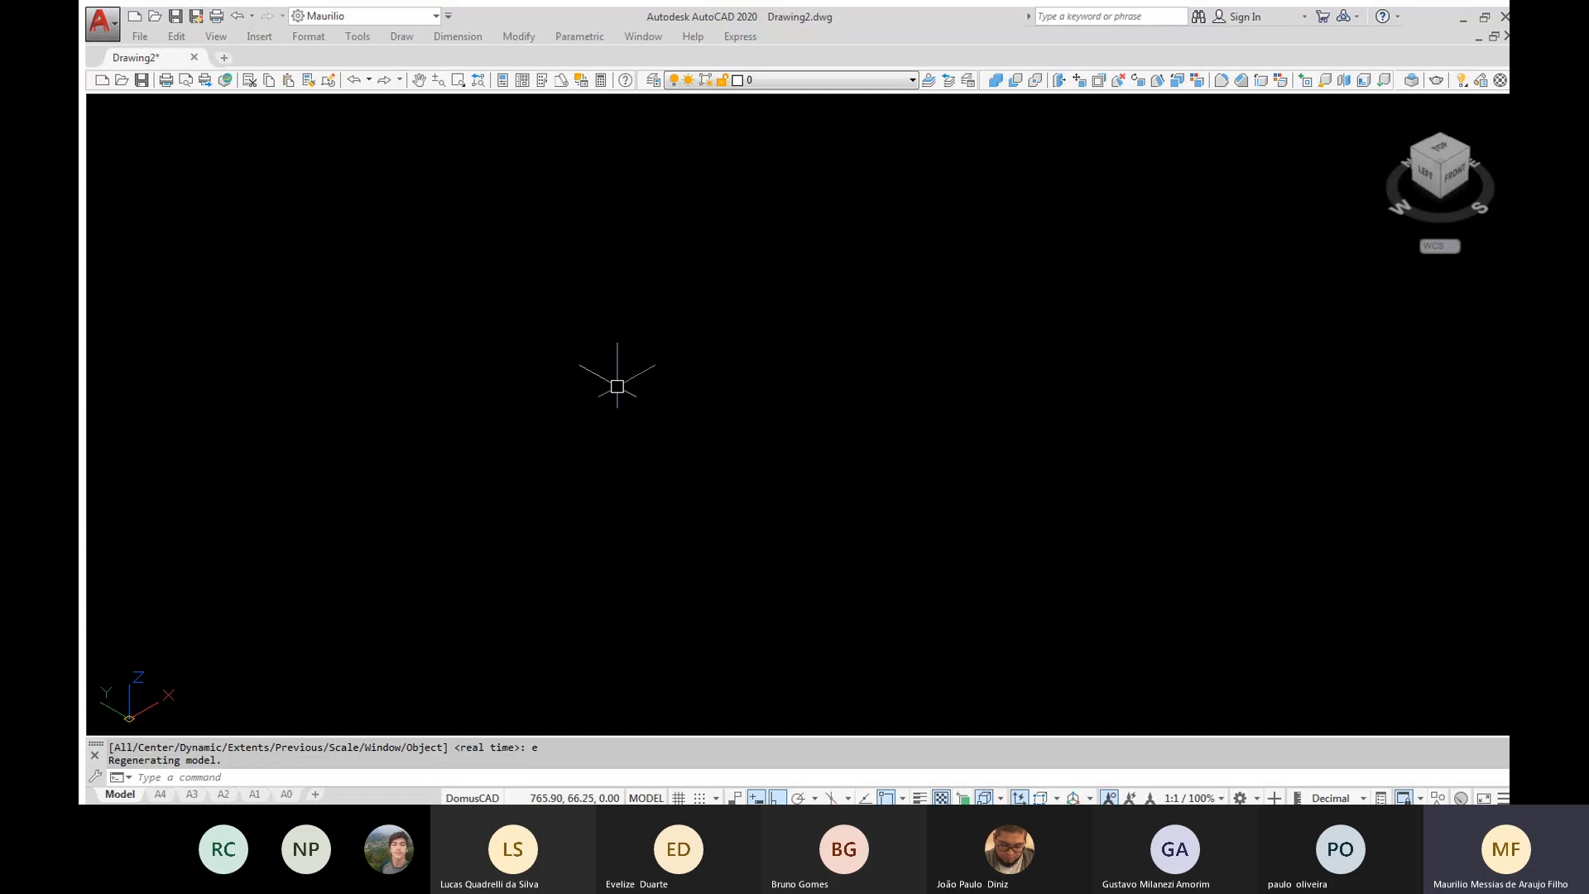
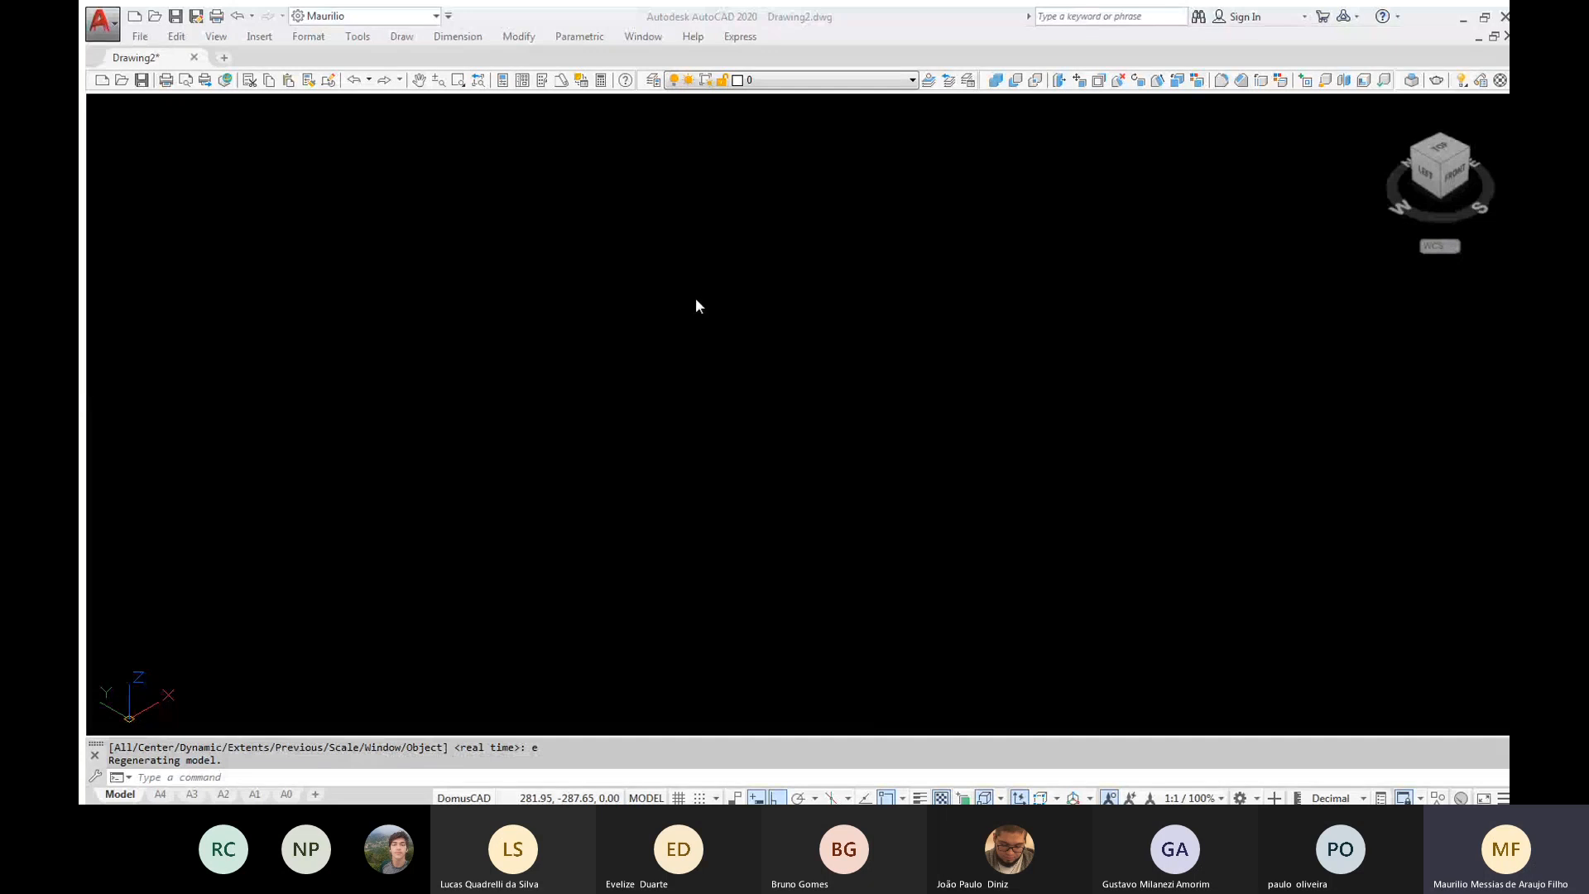
pyautogui.click(1094, 51)
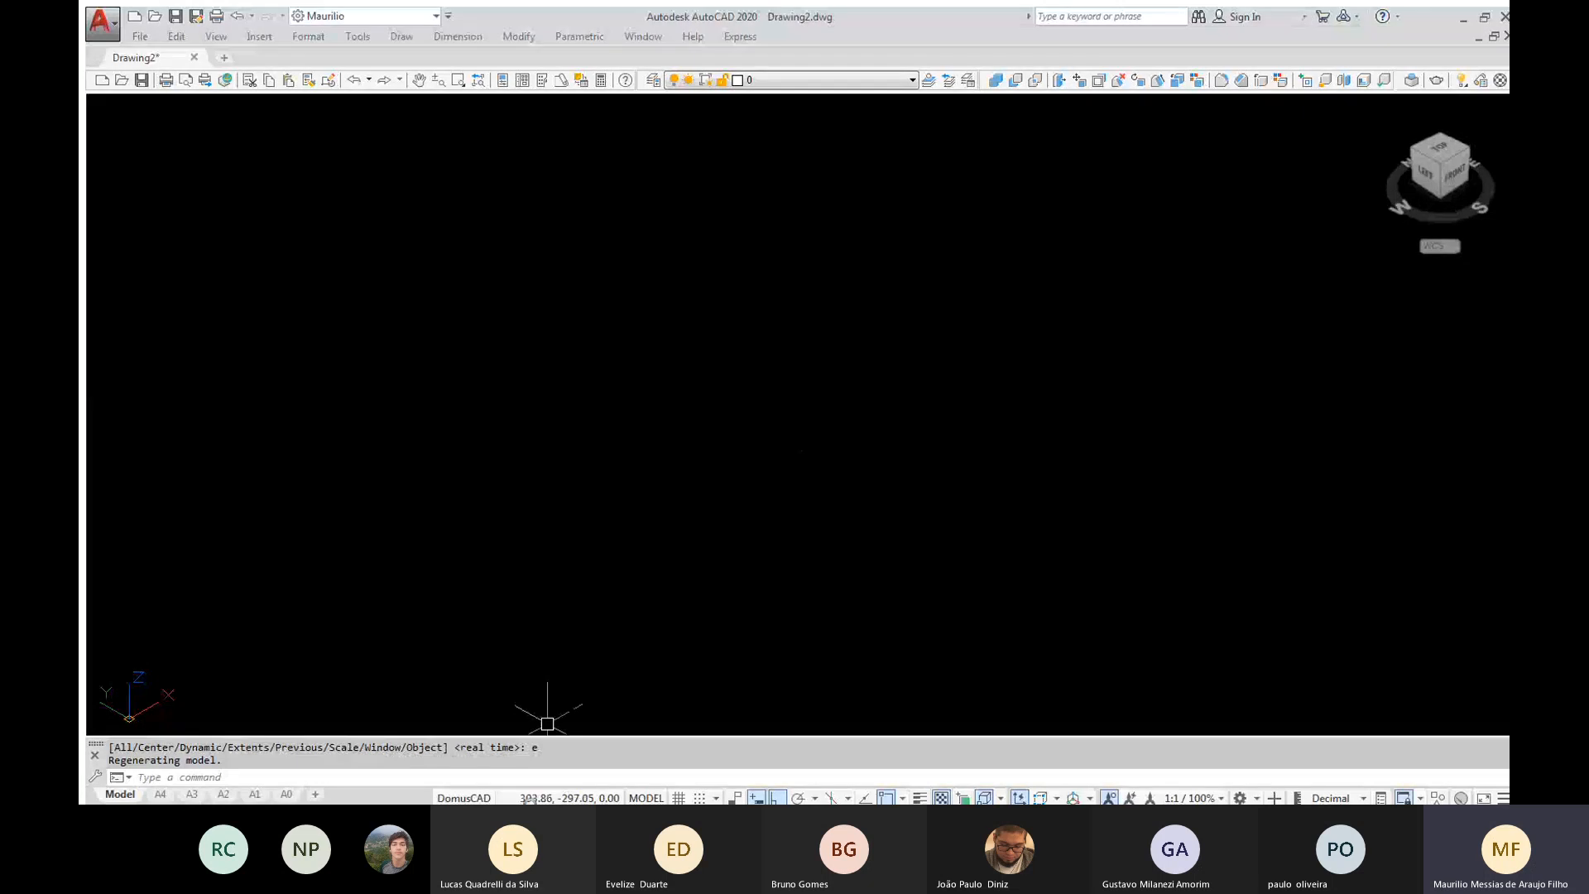
pyautogui.click(530, 803)
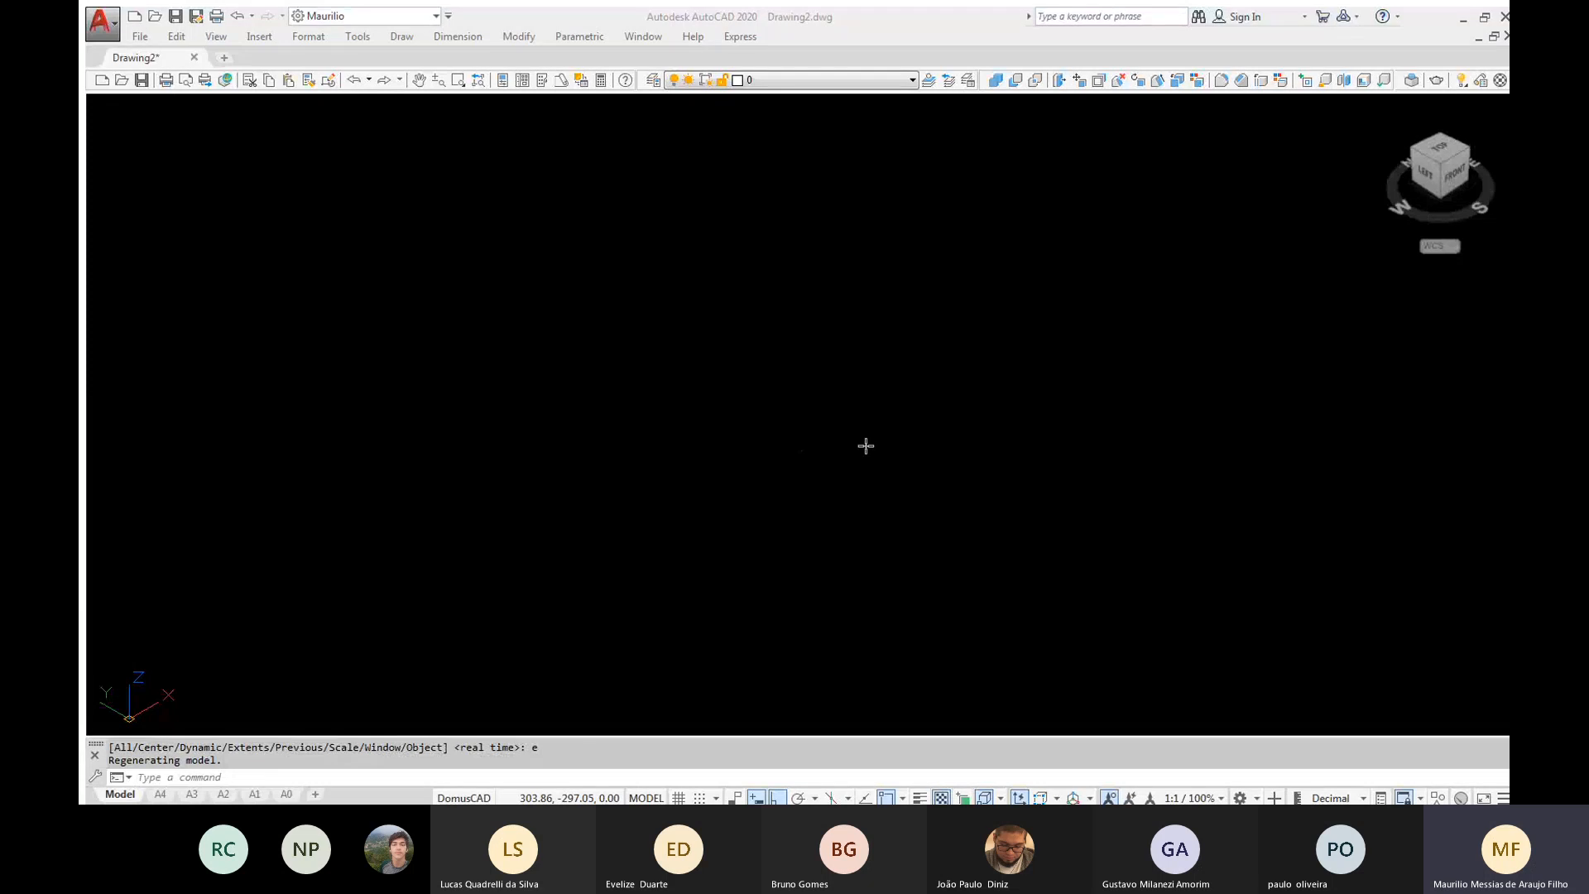
pyautogui.moveTo(866, 446); pyautogui.dragTo(1089, 350, button='middle')
pyautogui.click(234, 621)
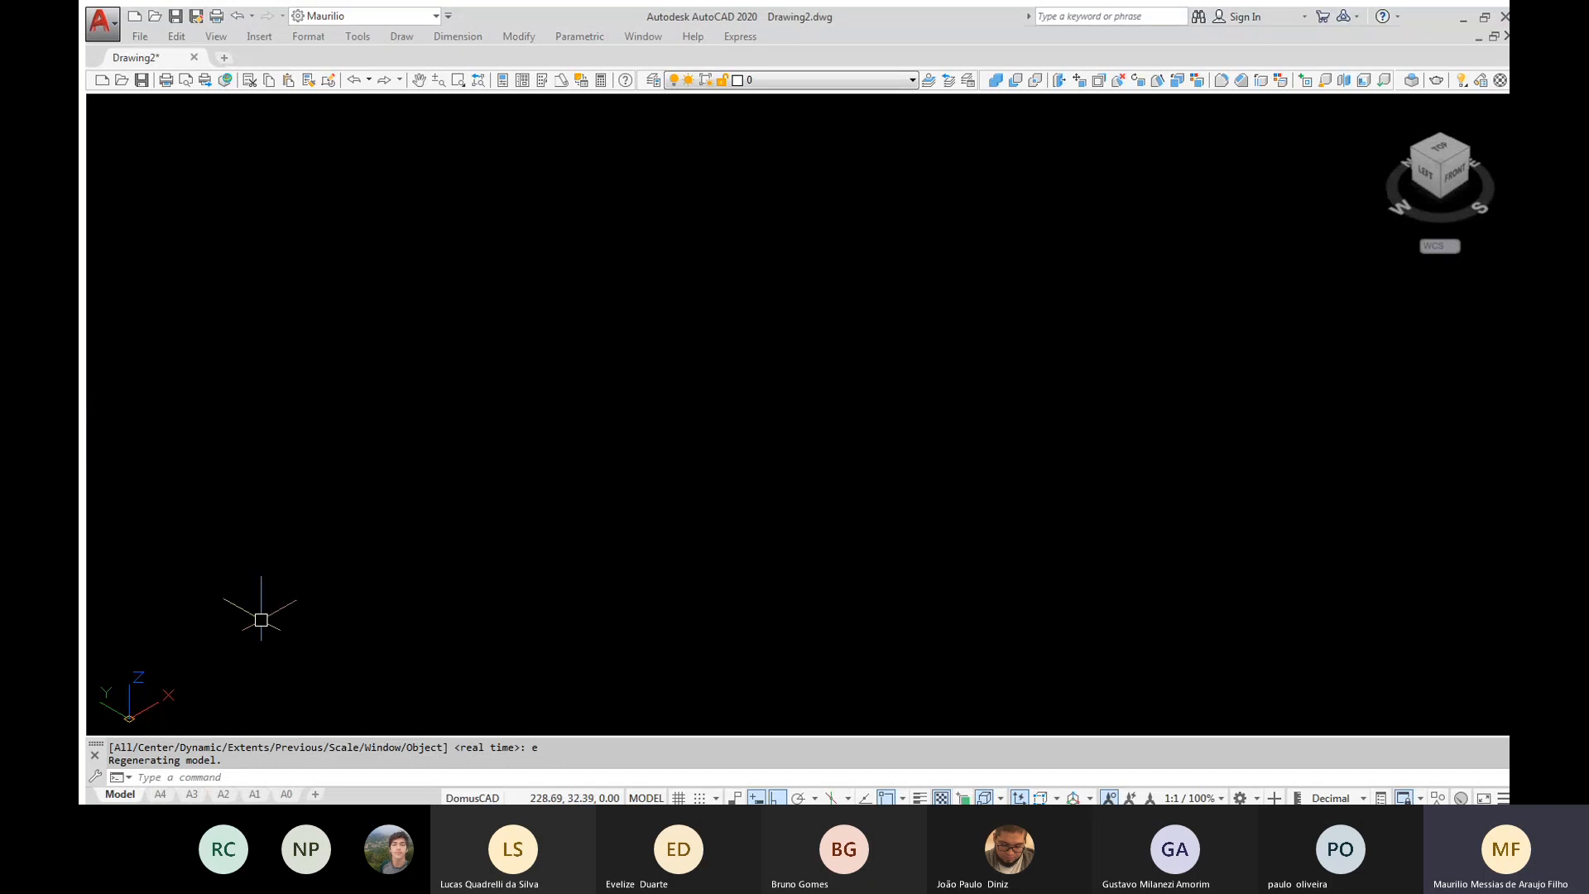
pyautogui.hotkey('alt', 'Tab')
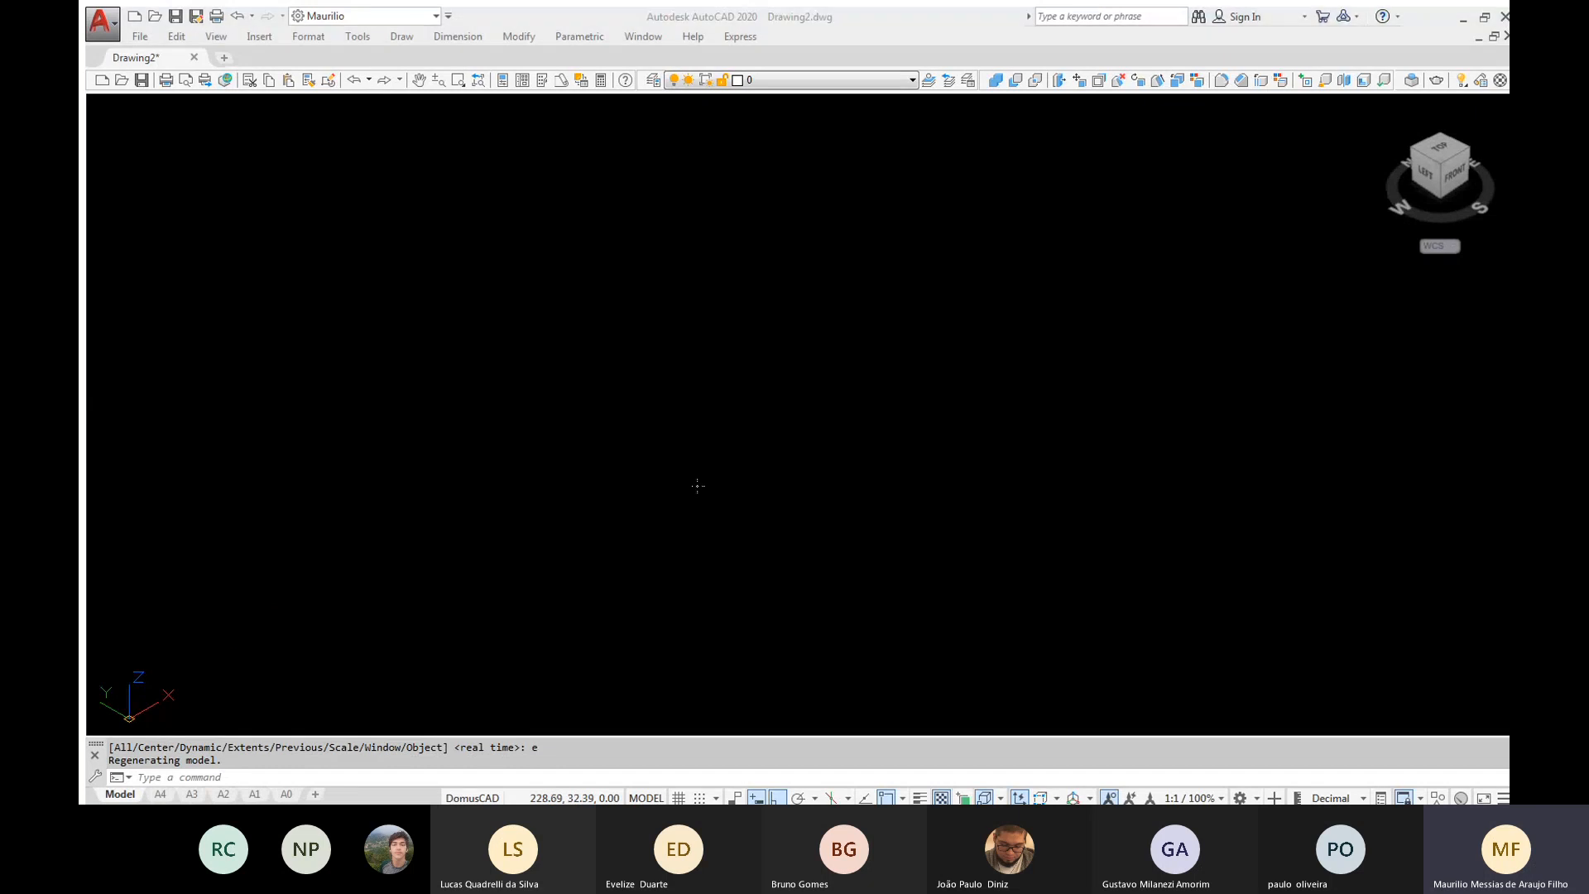
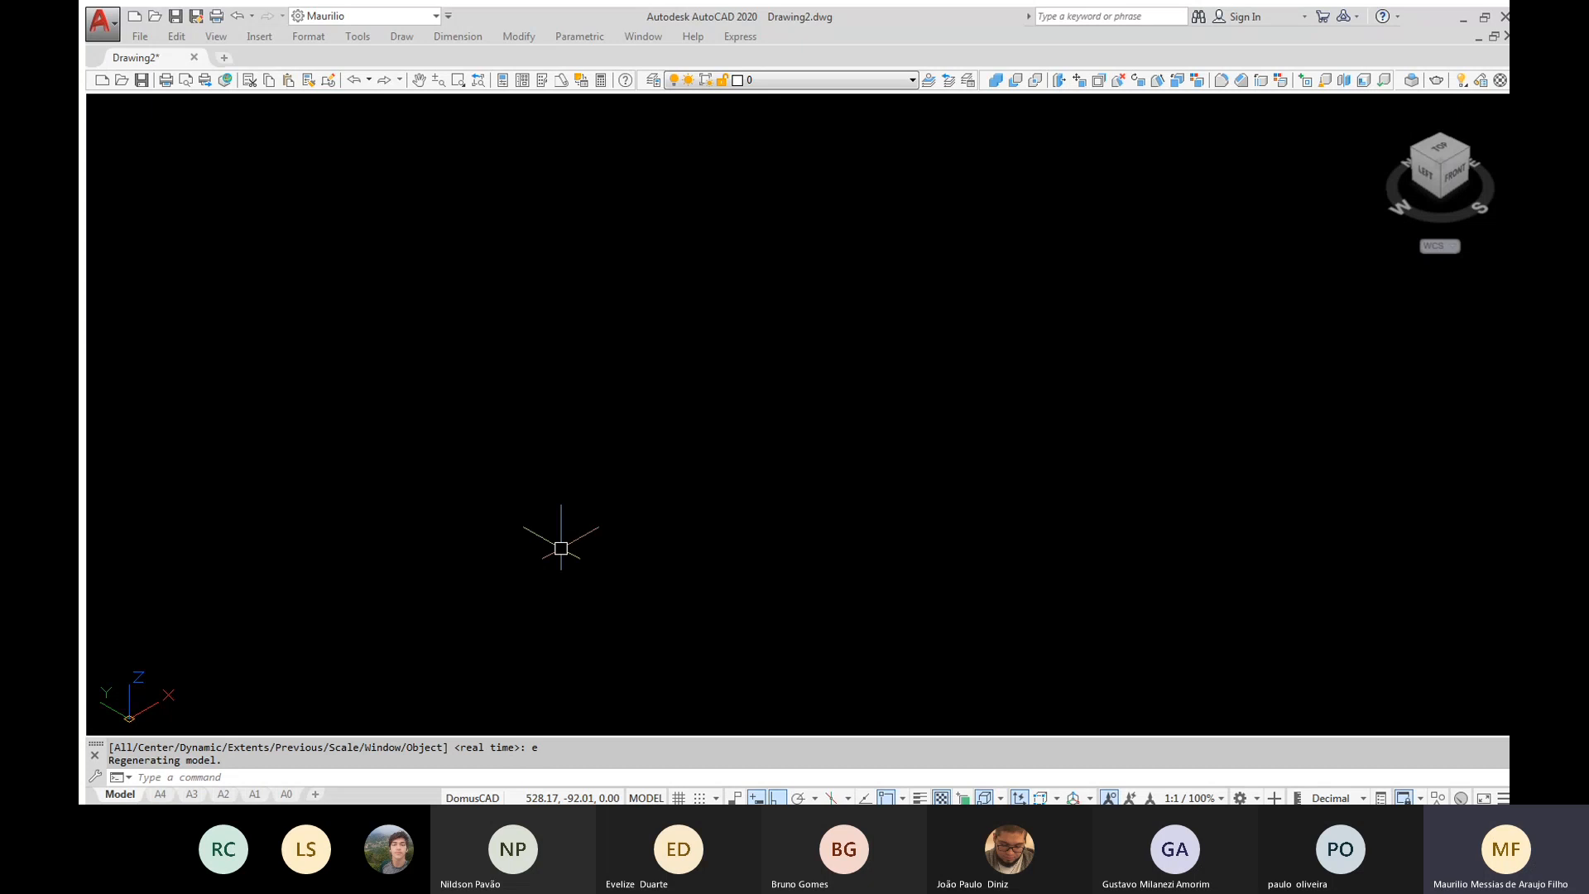
# Create a solid box 108 long, 50 wide and 15 high in the empty drawing
pyautogui.write('box')
pyautogui.press('Return')
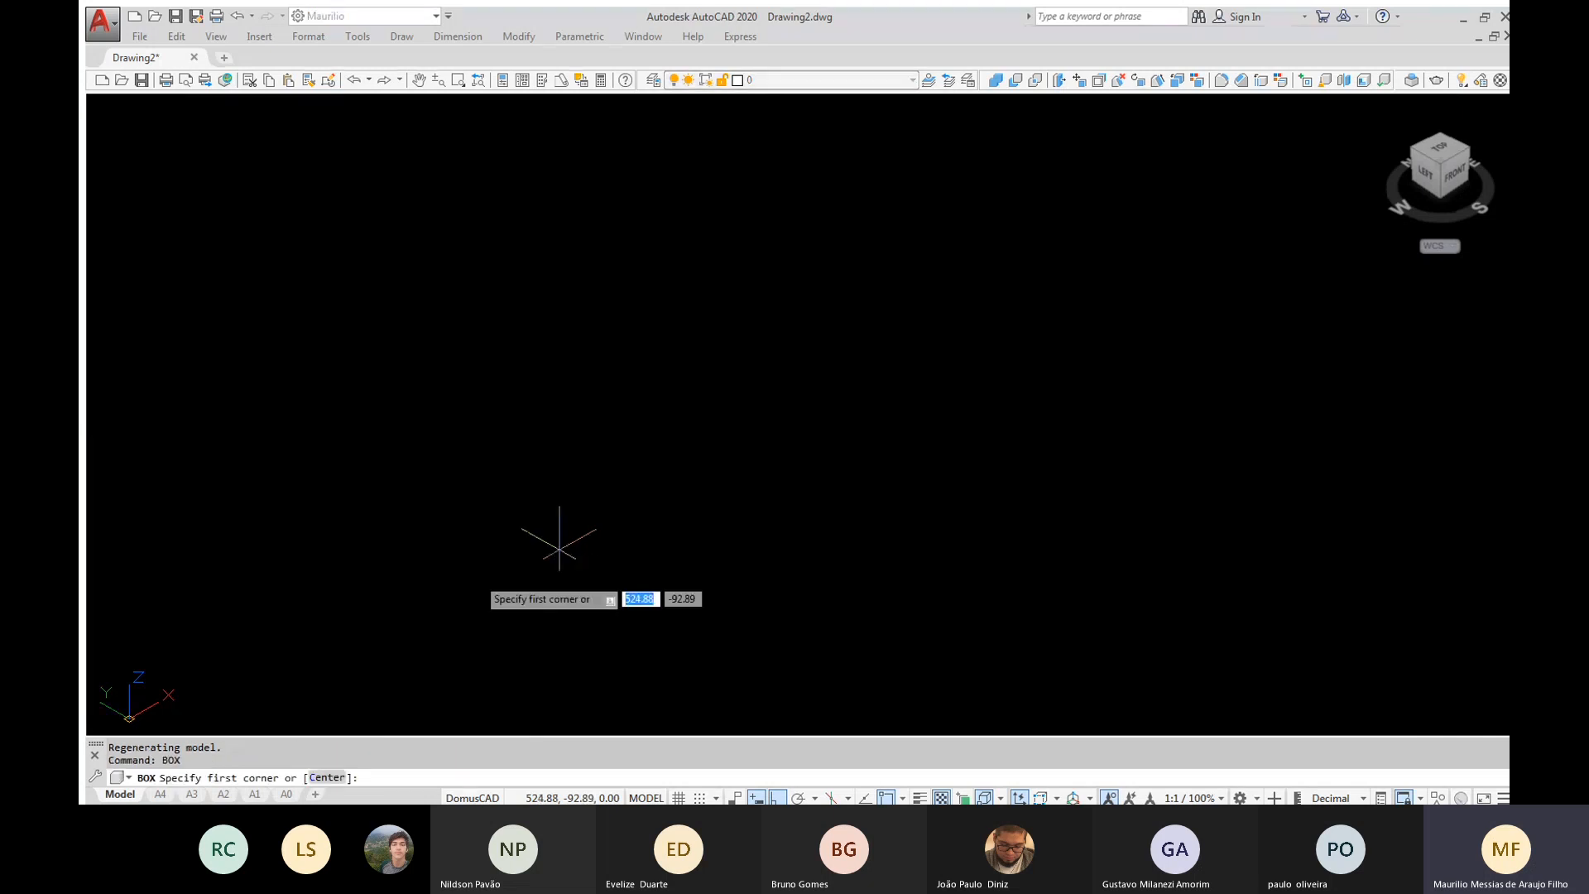
pyautogui.click(486, 598)
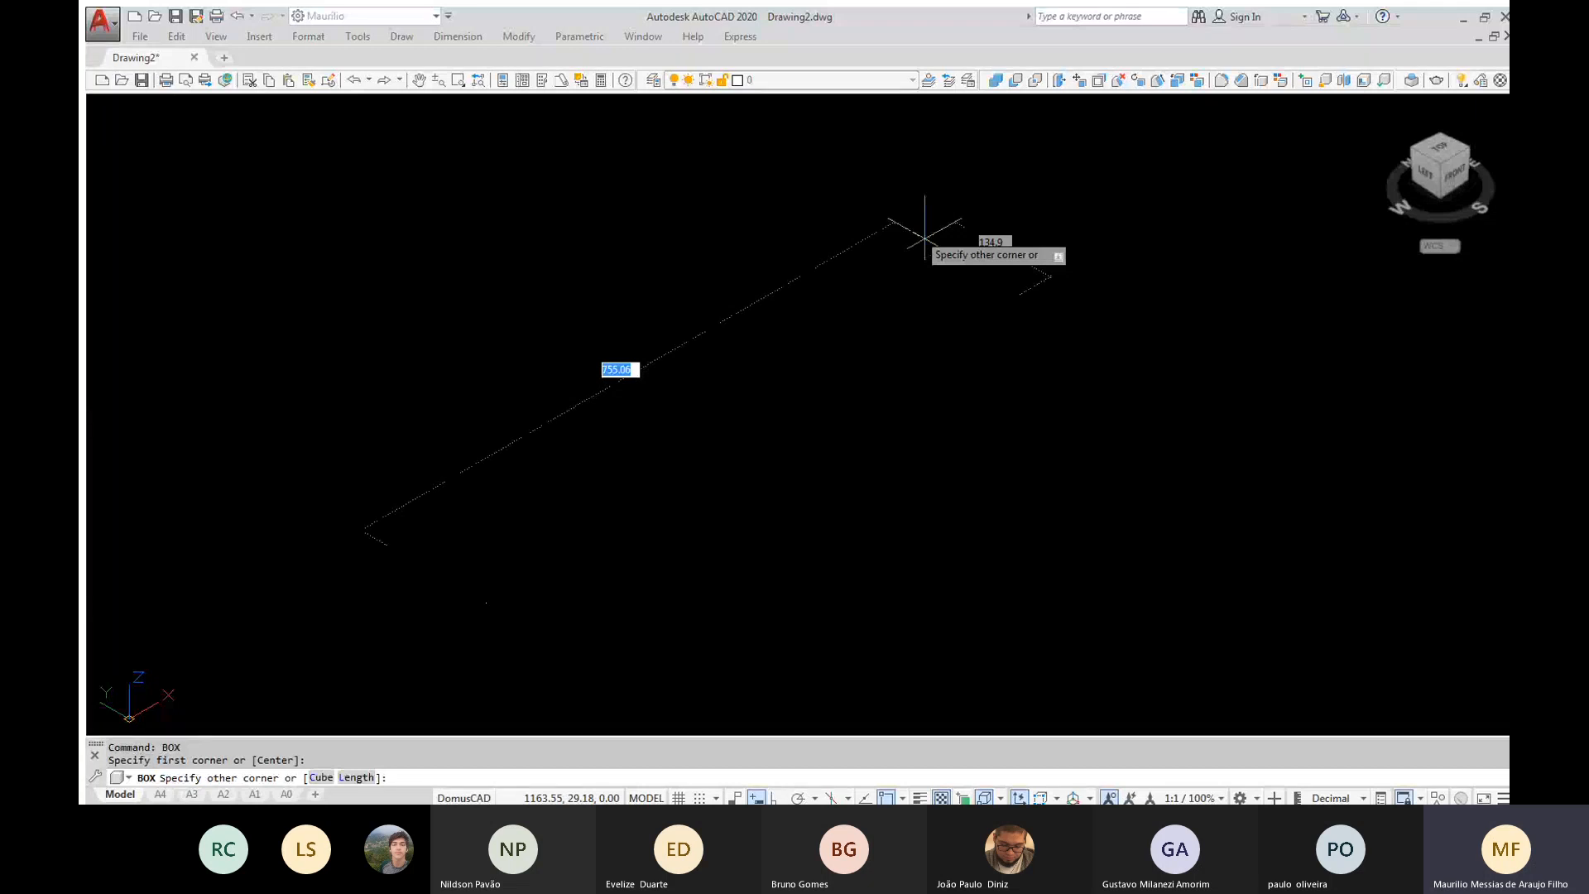
pyautogui.write('108')
pyautogui.press('Tab')
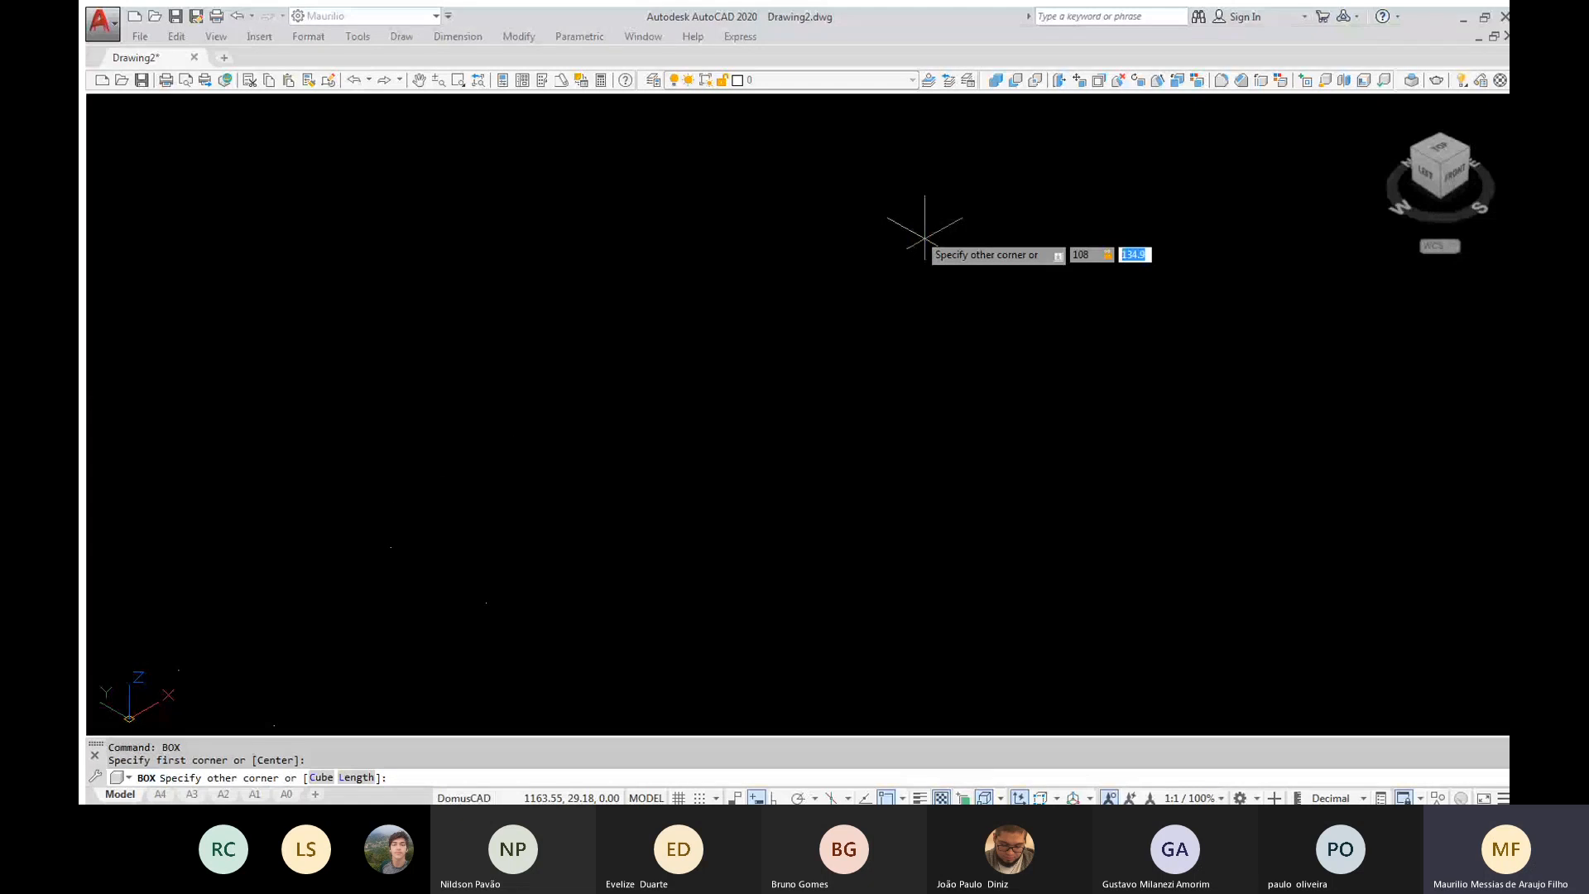
pyautogui.write('50')
pyautogui.press('Tab')
pyautogui.write('15')
pyautogui.press('Return')
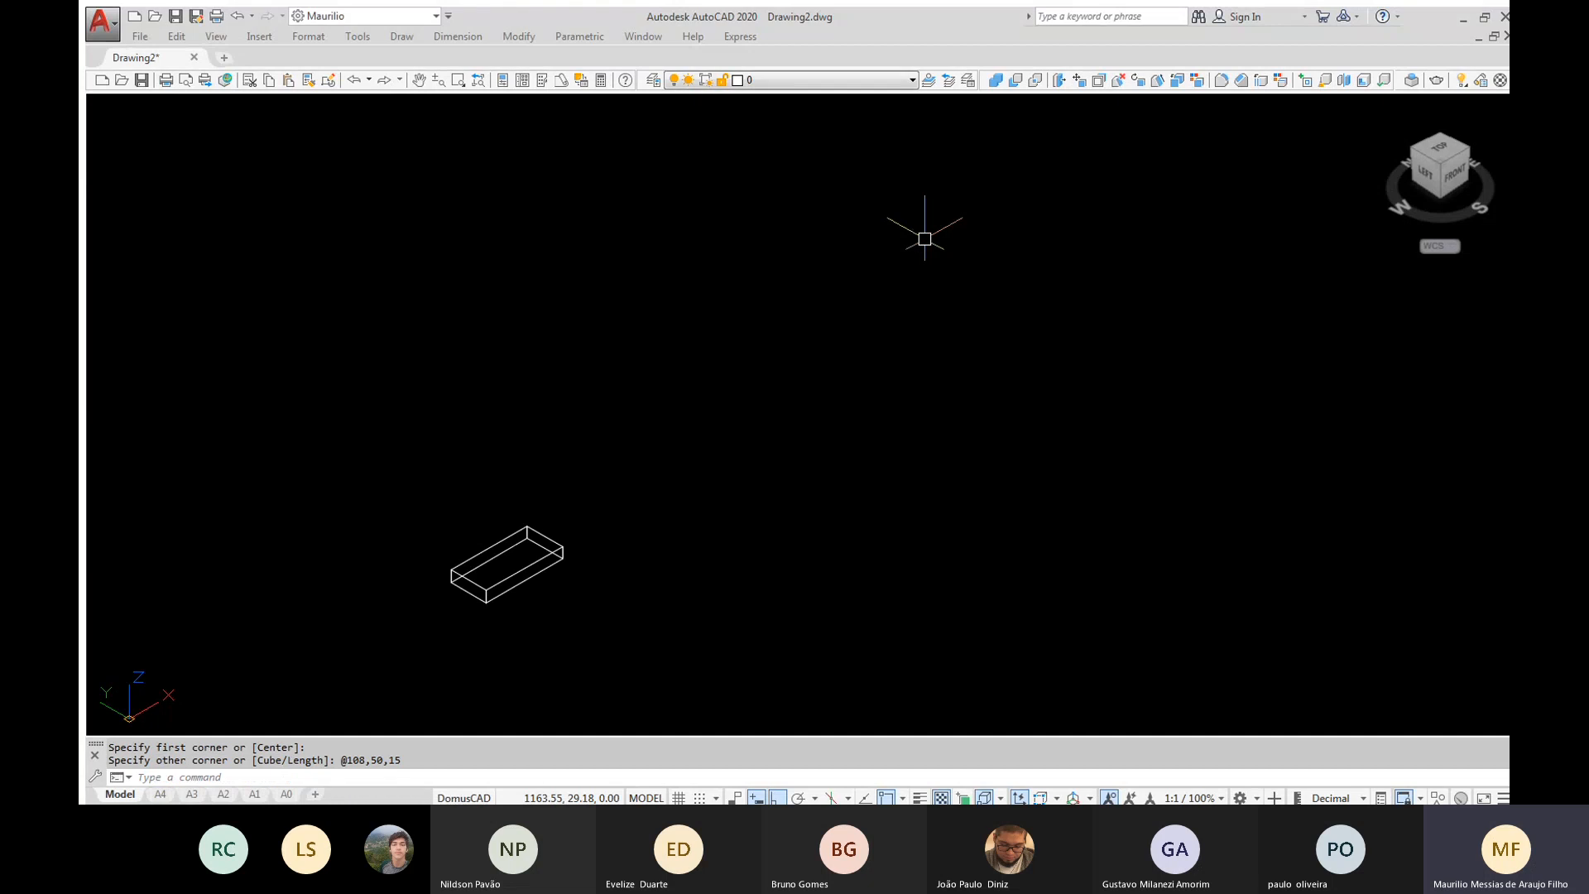
# Fit the box in the view and apply the Shaded visual style
pyautogui.write('z')
pyautogui.press('Return')
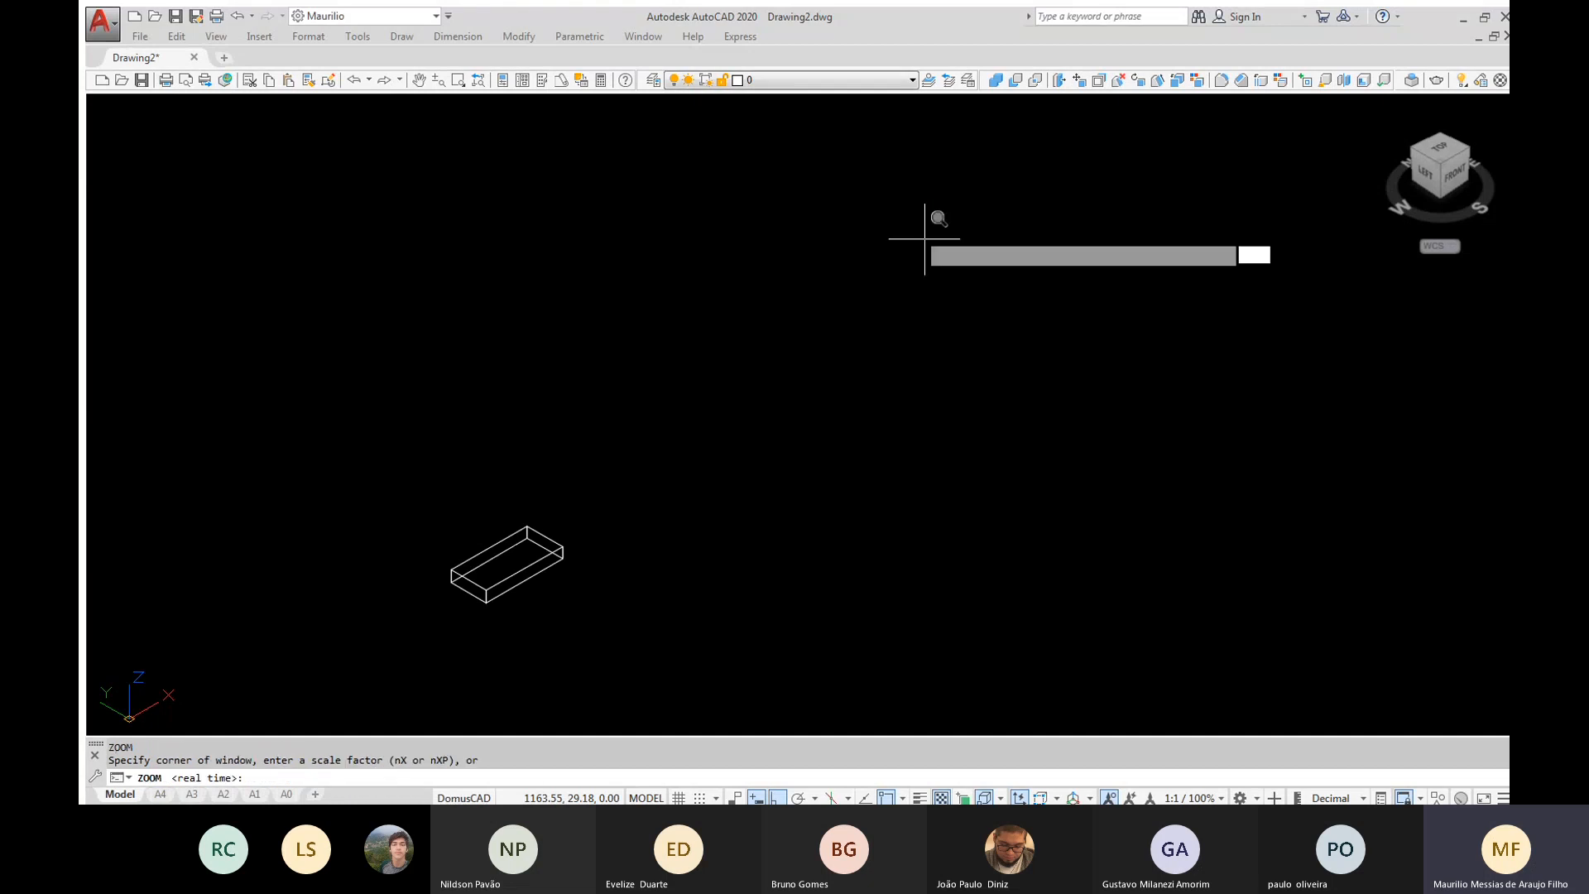
pyautogui.write('e')
pyautogui.press('Return')
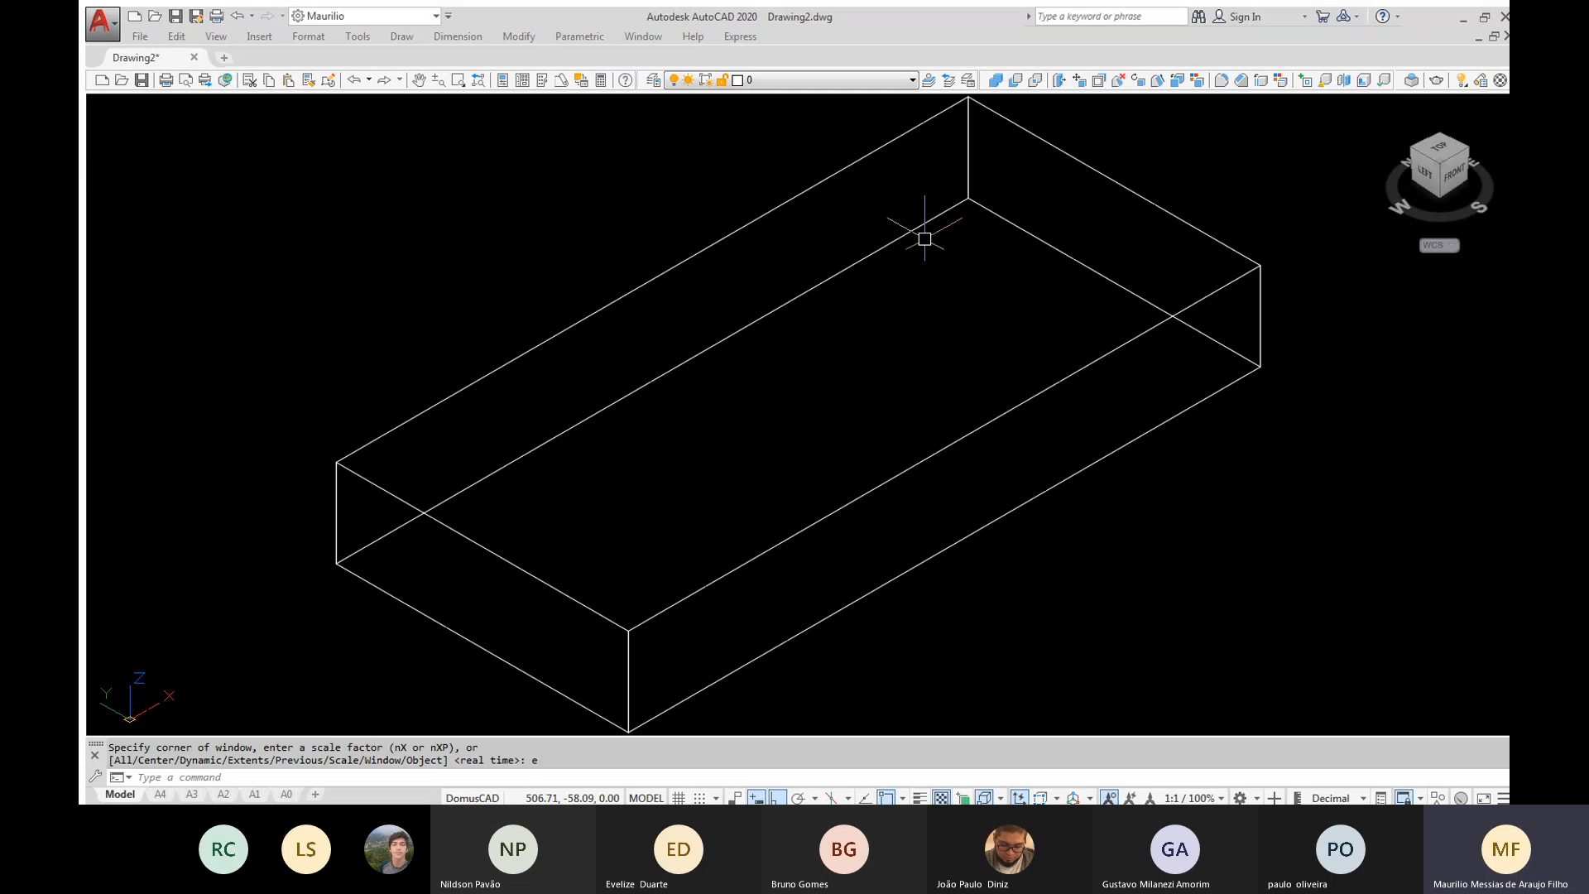
pyautogui.write('vs')
pyautogui.press('Return')
pyautogui.write('s')
pyautogui.press('Return')
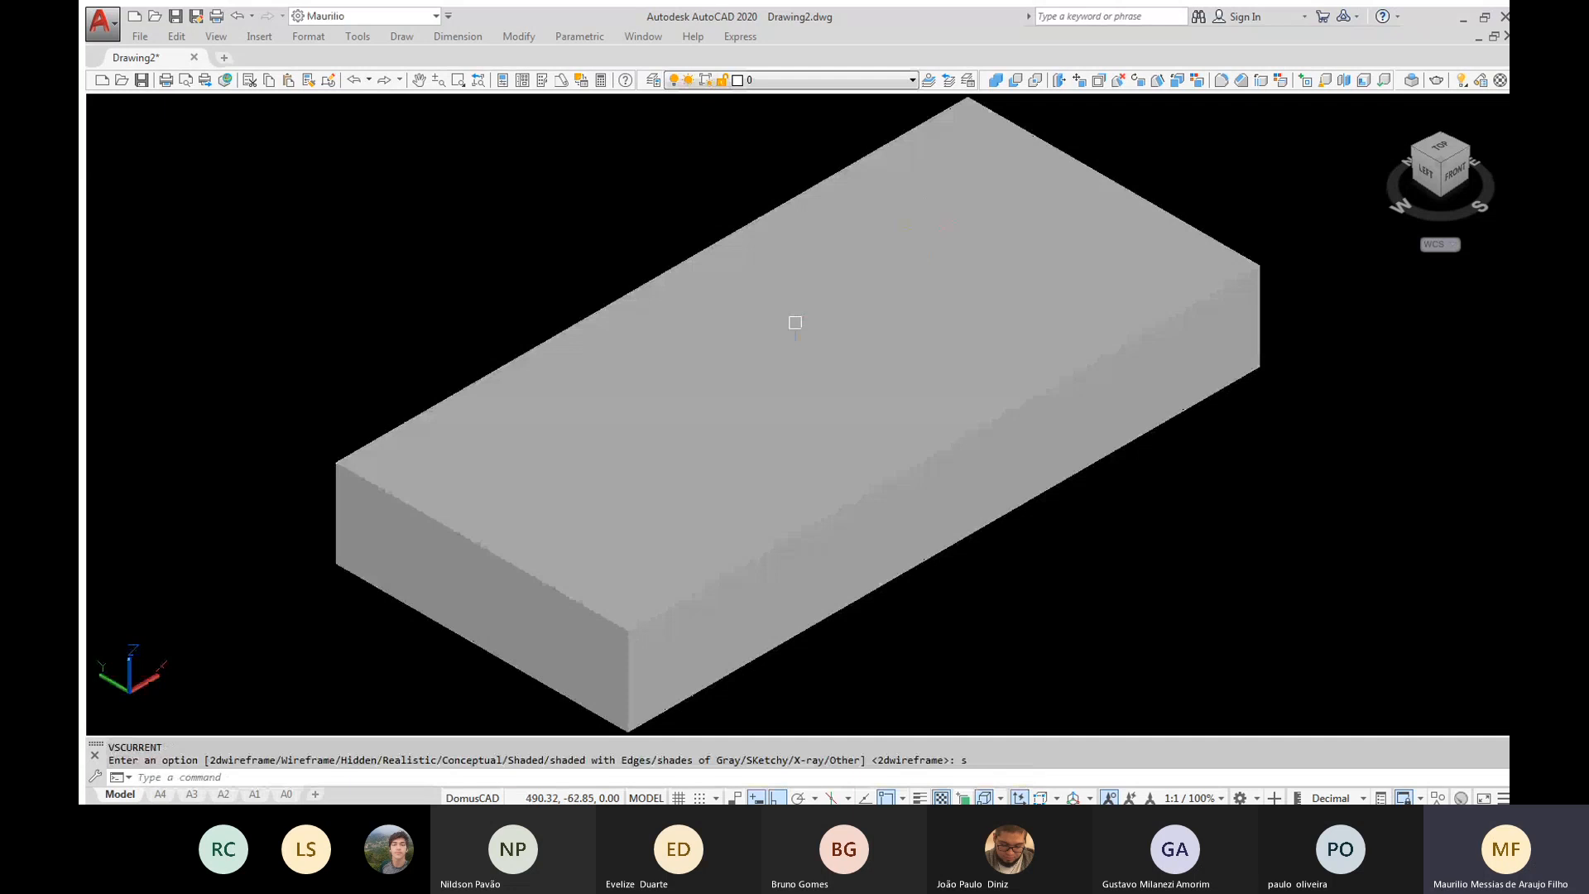
pyautogui.scroll(-2, 587, 291)
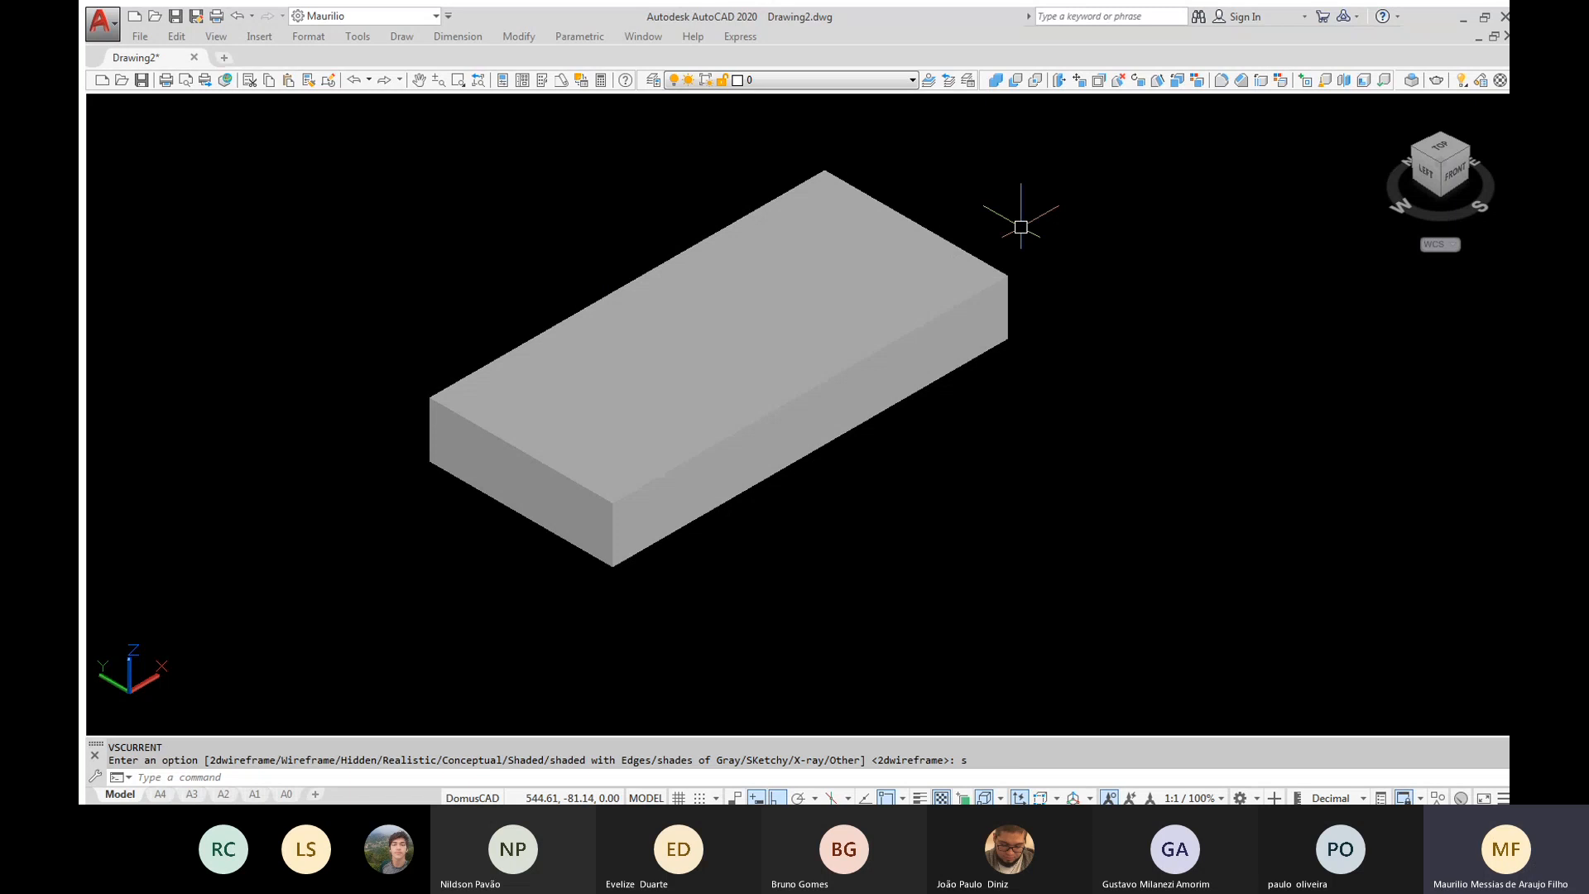
# Create a second solid box measuring 40 by 50 by 4 in the free space beside the block
pyautogui.write('BOx')
pyautogui.press('Return')
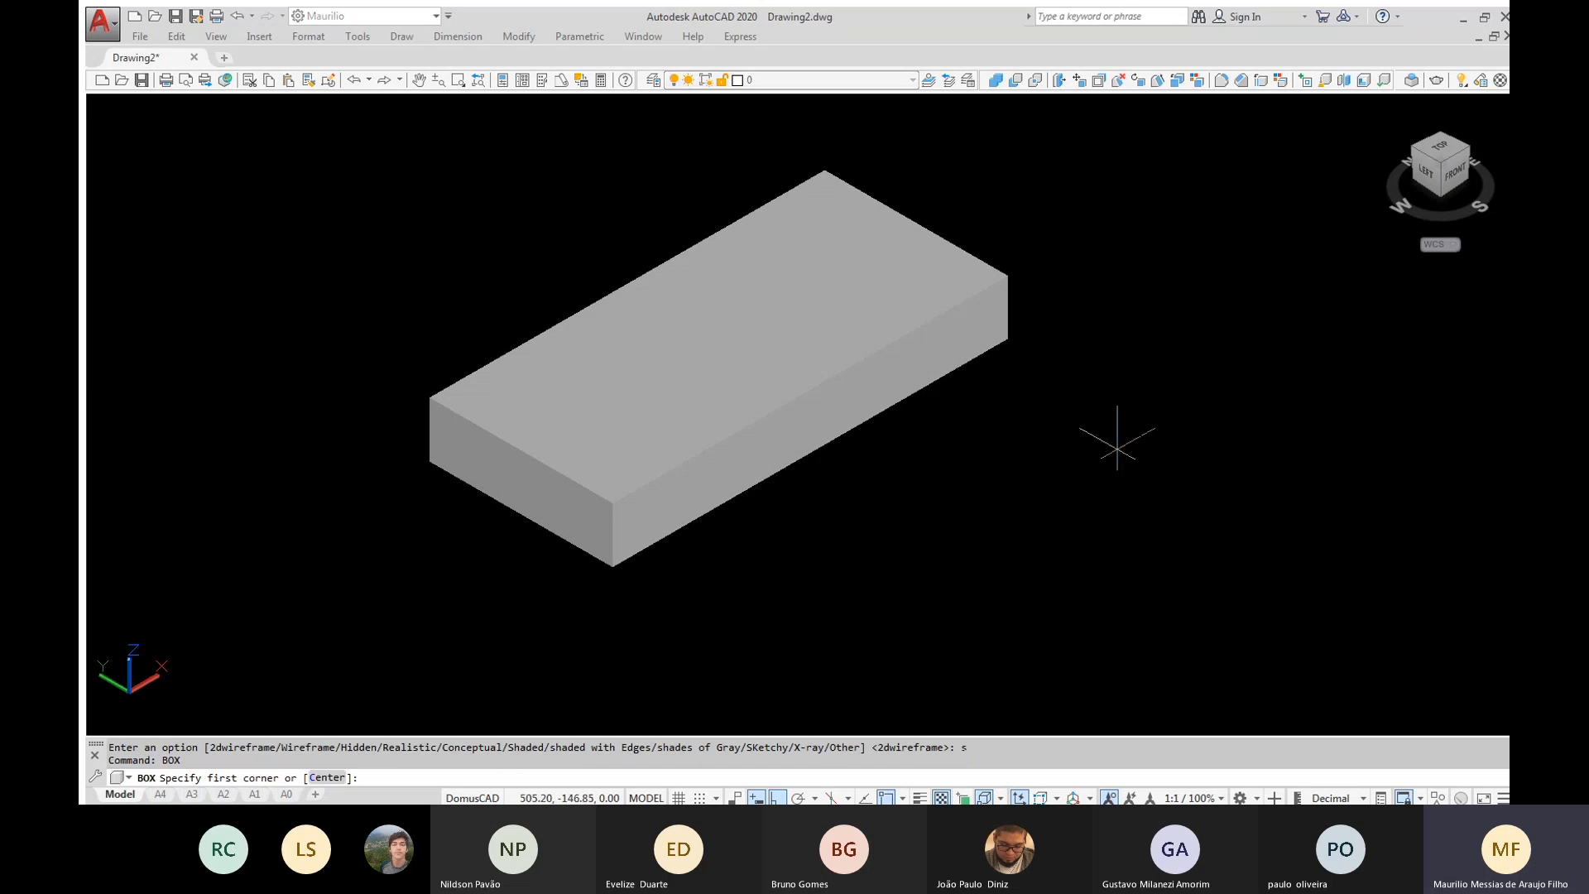
pyautogui.click(1341, 568)
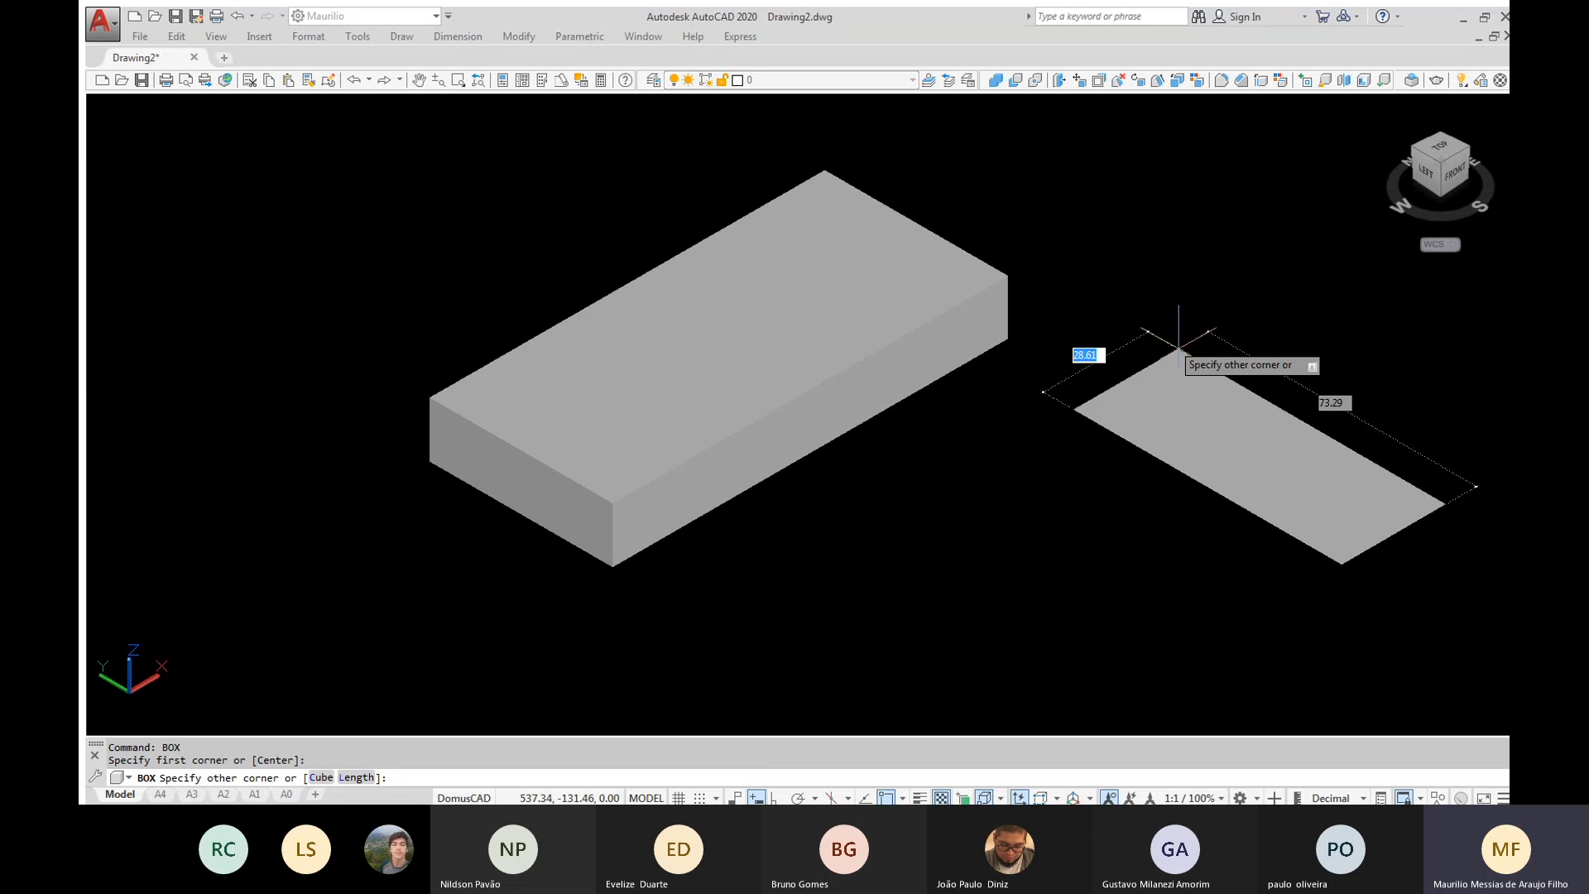
pyautogui.write('40')
pyautogui.press('Tab')
pyautogui.write('50')
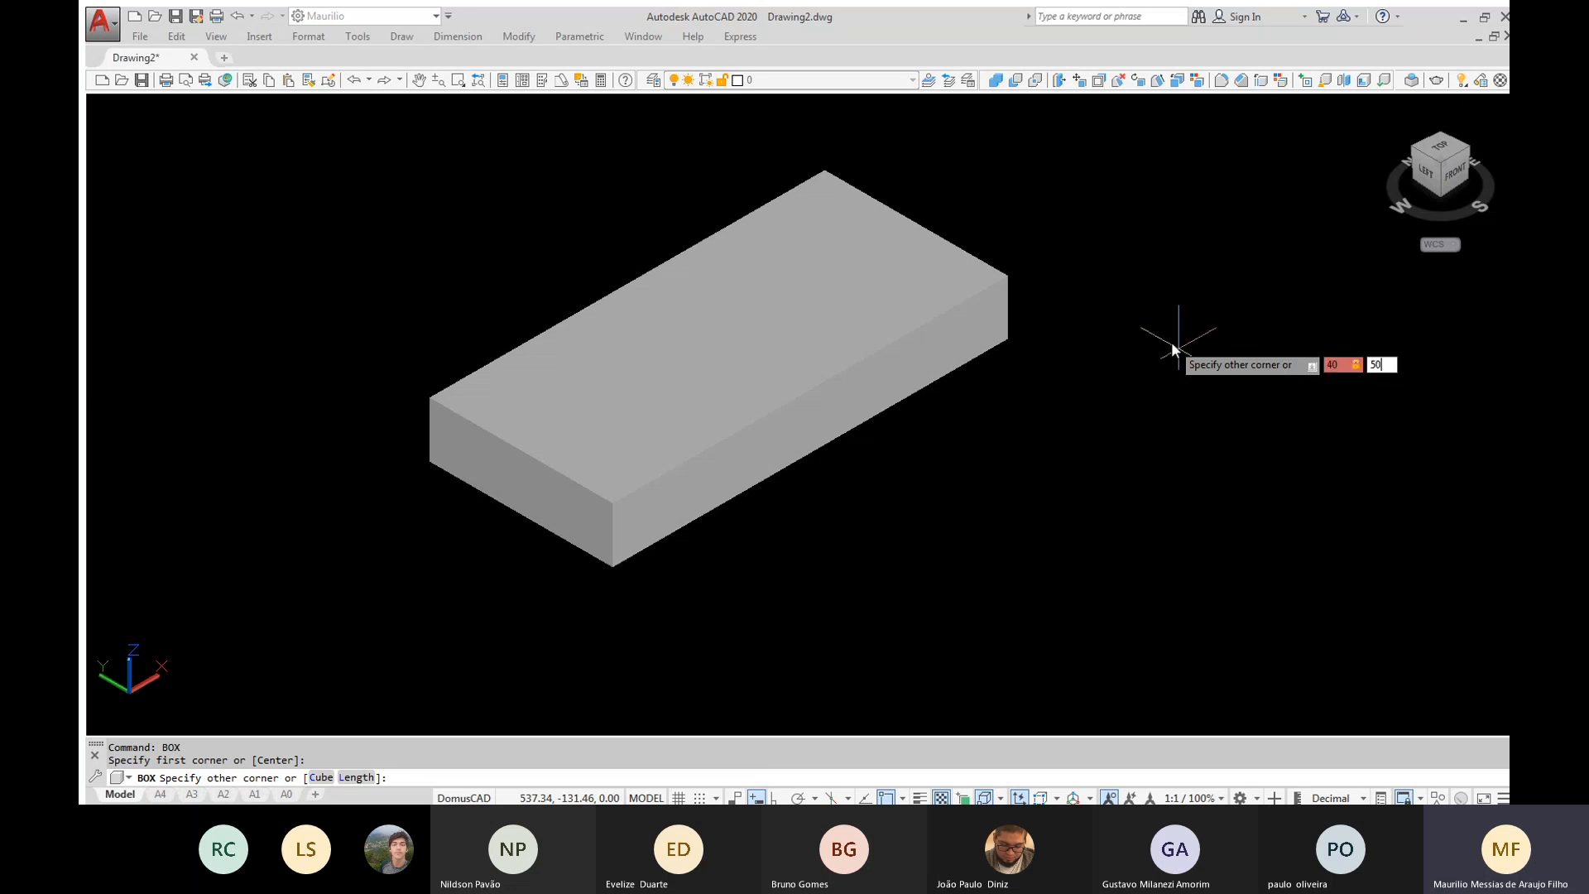
pyautogui.press('Tab')
pyautogui.write('4')
pyautogui.press('Return')
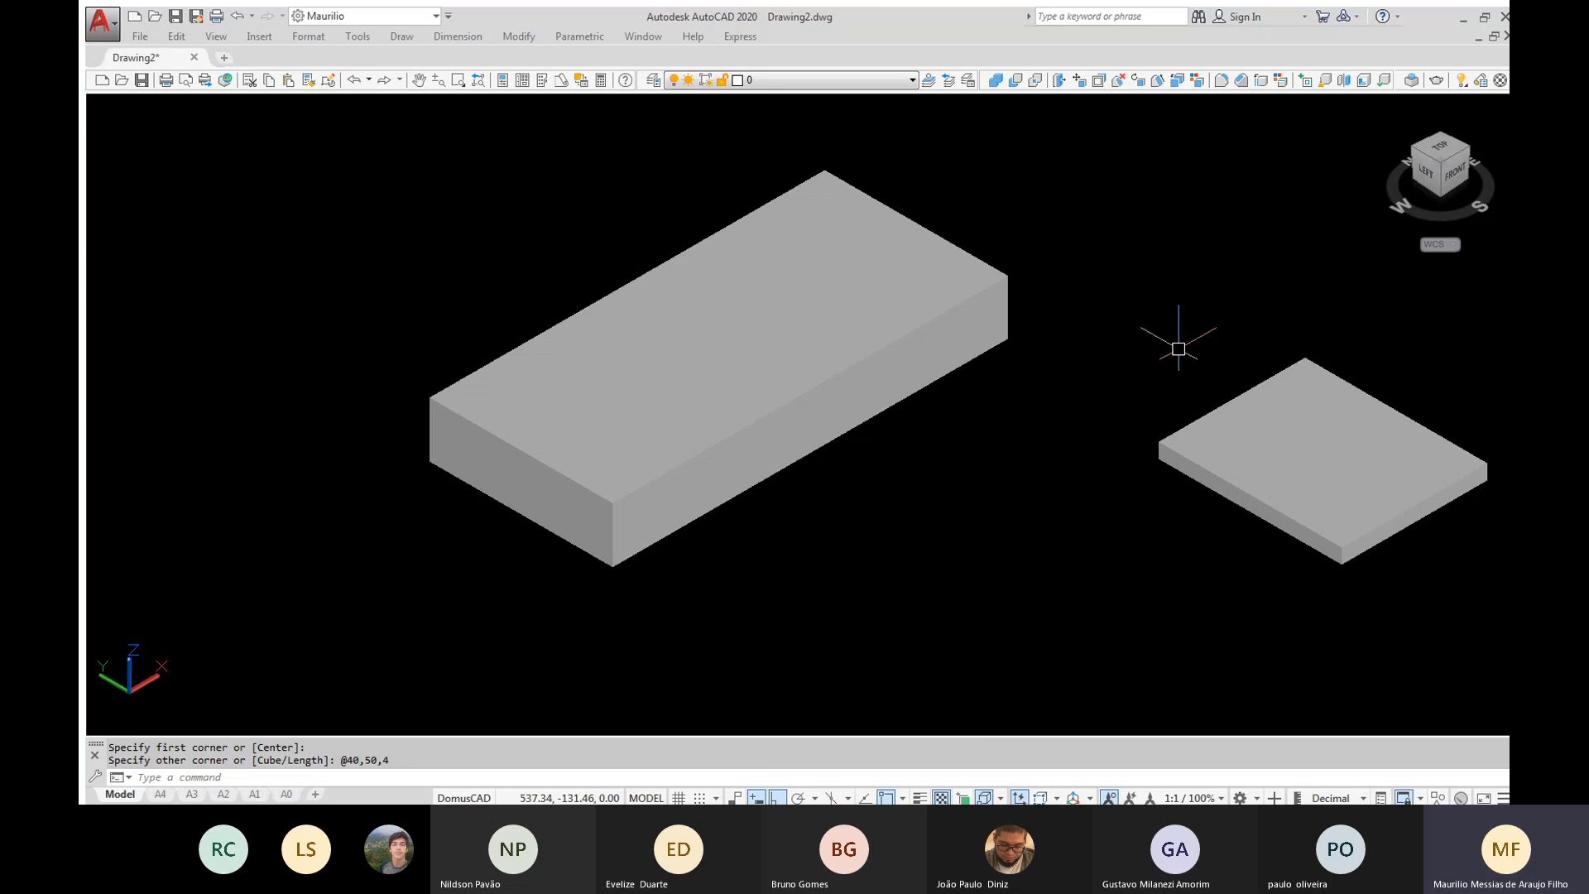
# Switch the visual style to X-ray
pyautogui.write('VS')
pyautogui.press('Return')
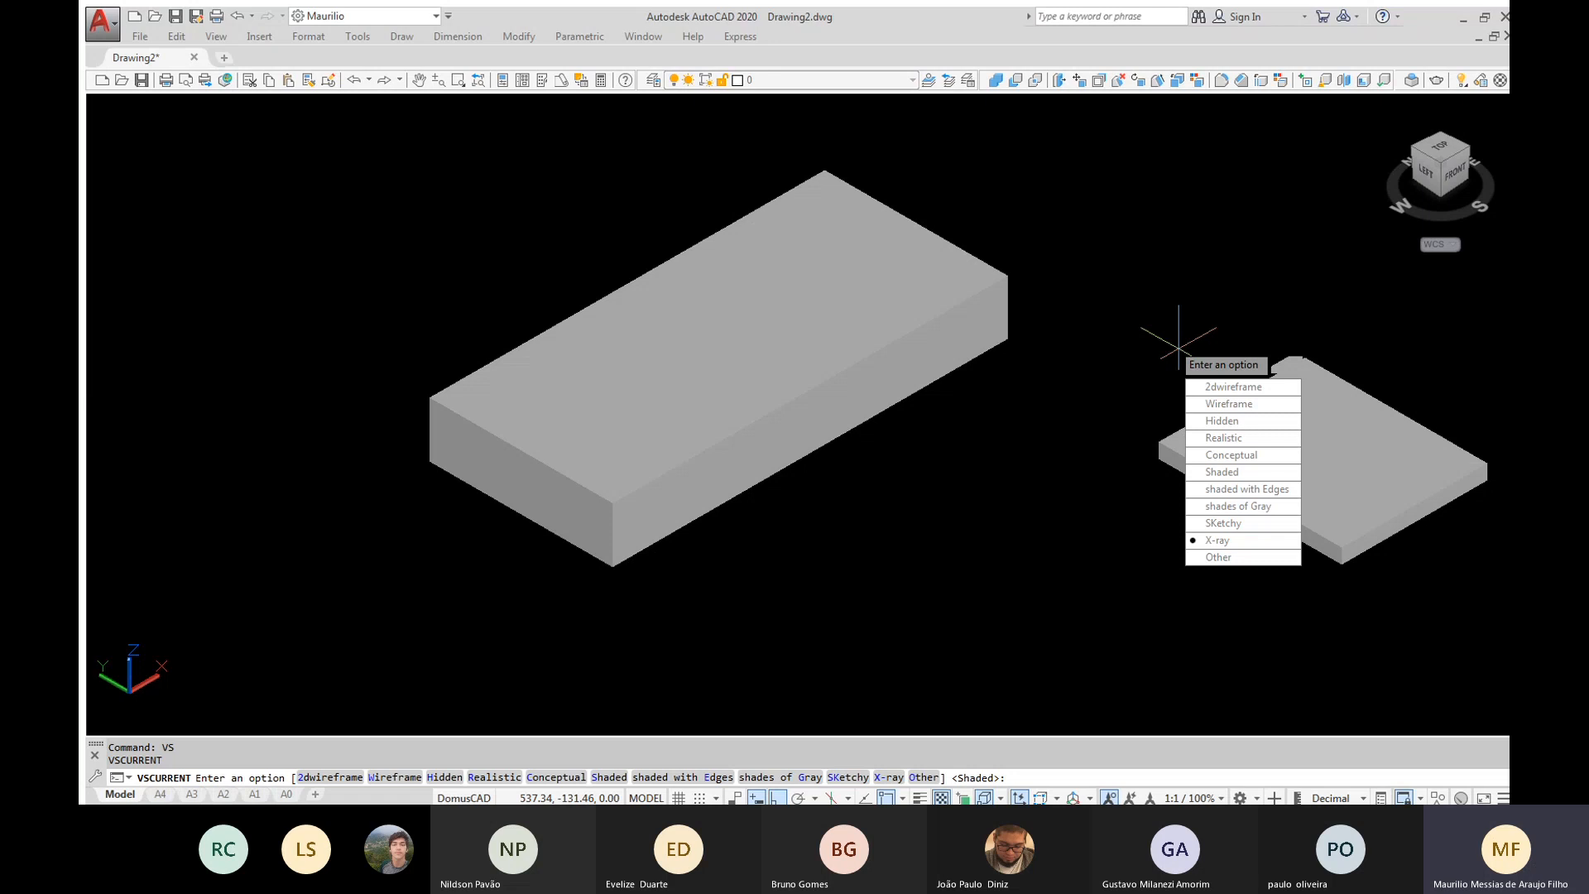
pyautogui.write('x')
pyautogui.press('Return')
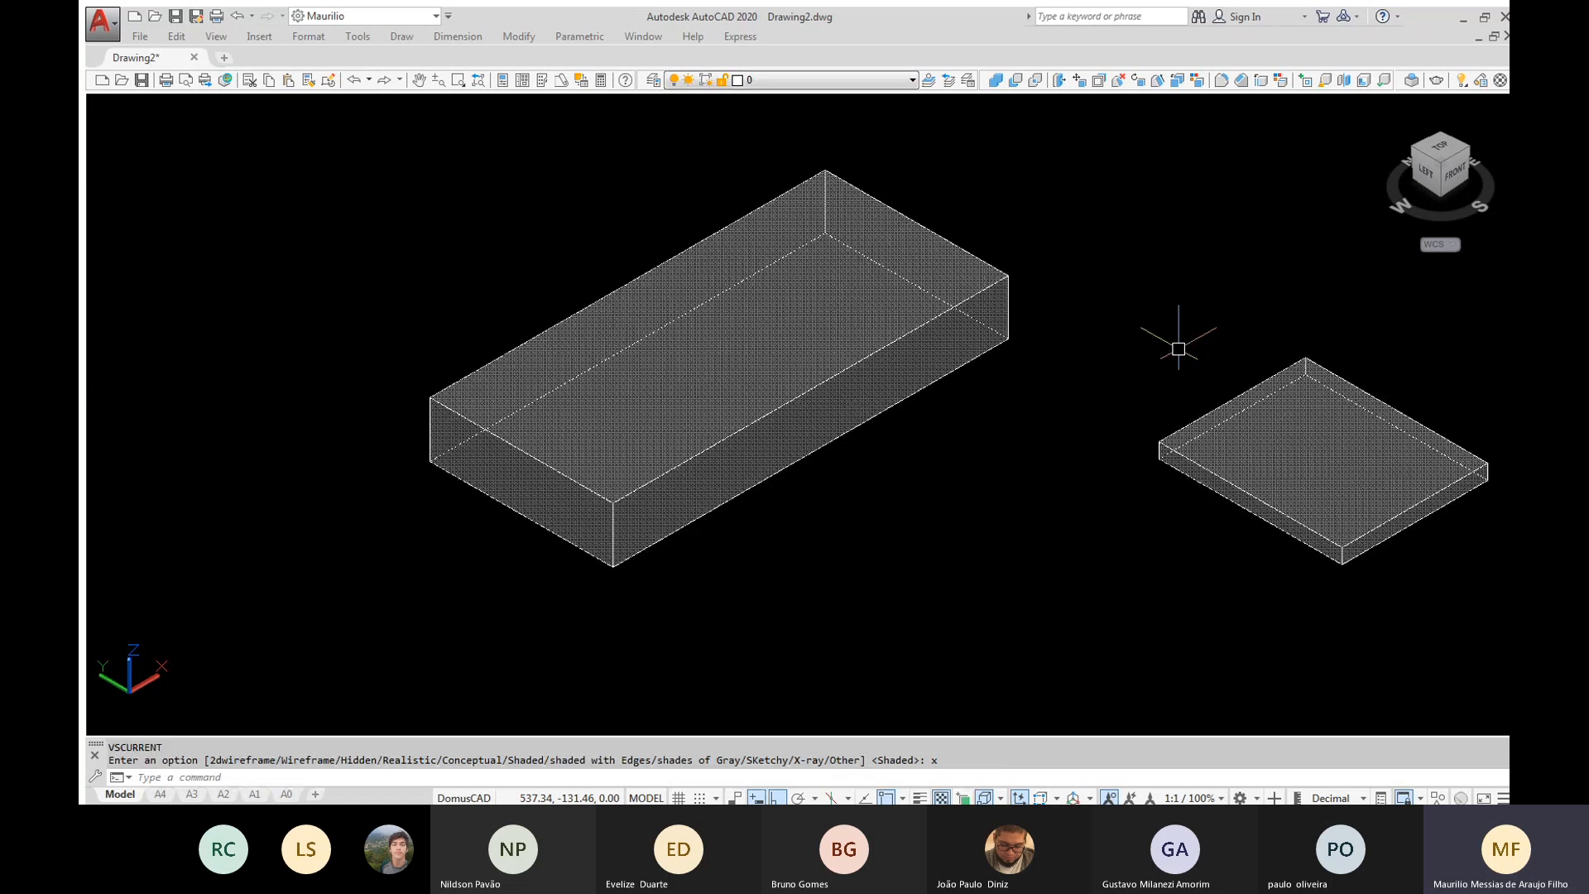
# Move the thin box by its lower end corner onto the matching bottom corner of the large block
pyautogui.write('M')
pyautogui.press('Return')
pyautogui.click(1282, 387)
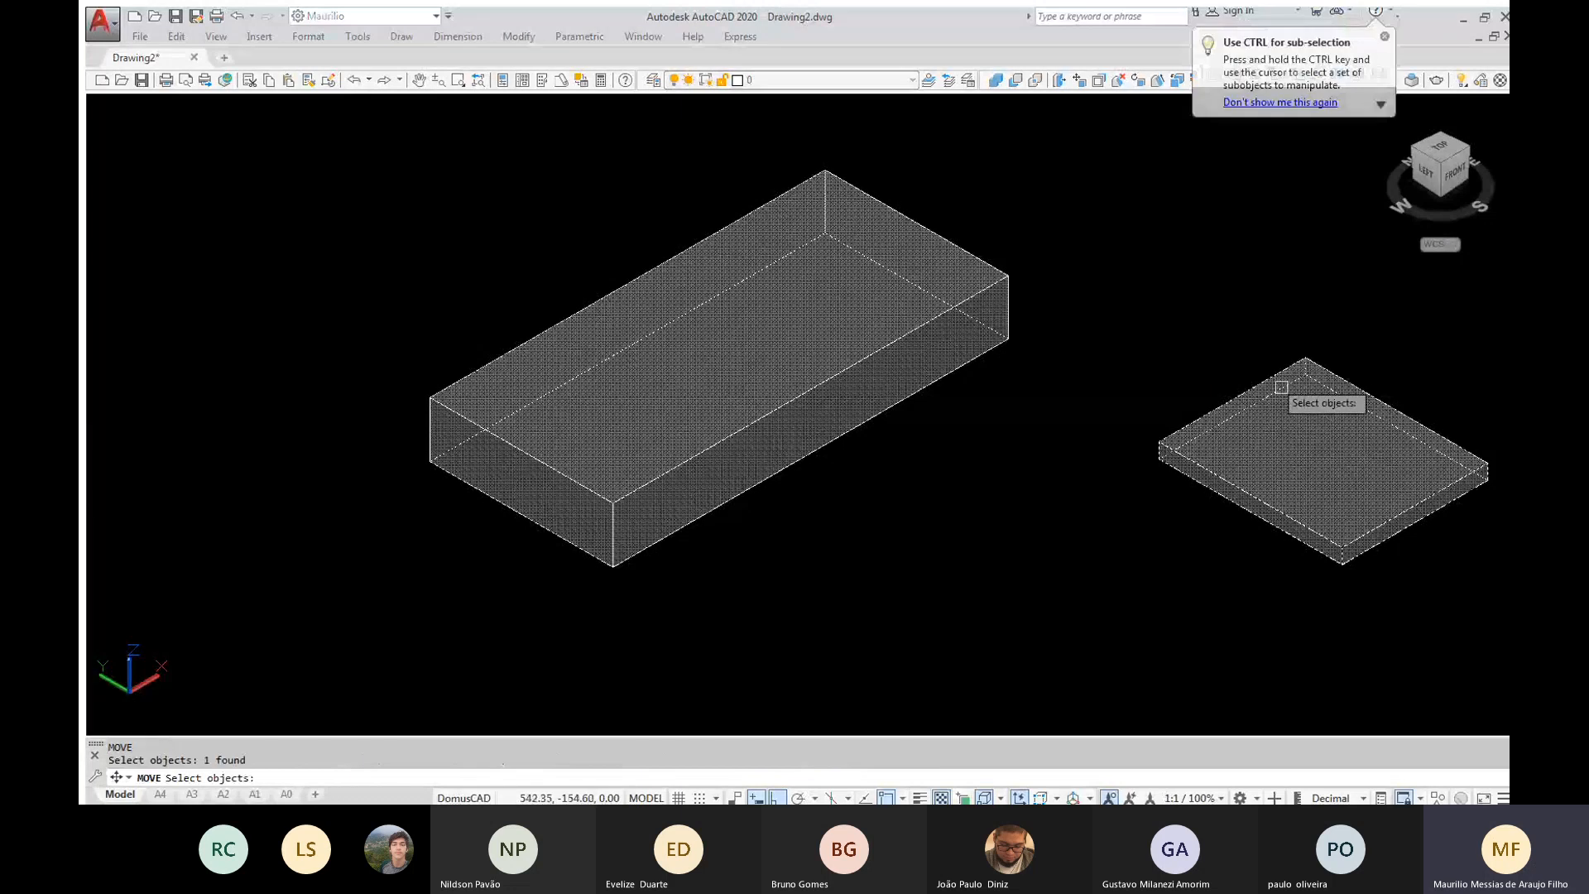
pyautogui.press('Return')
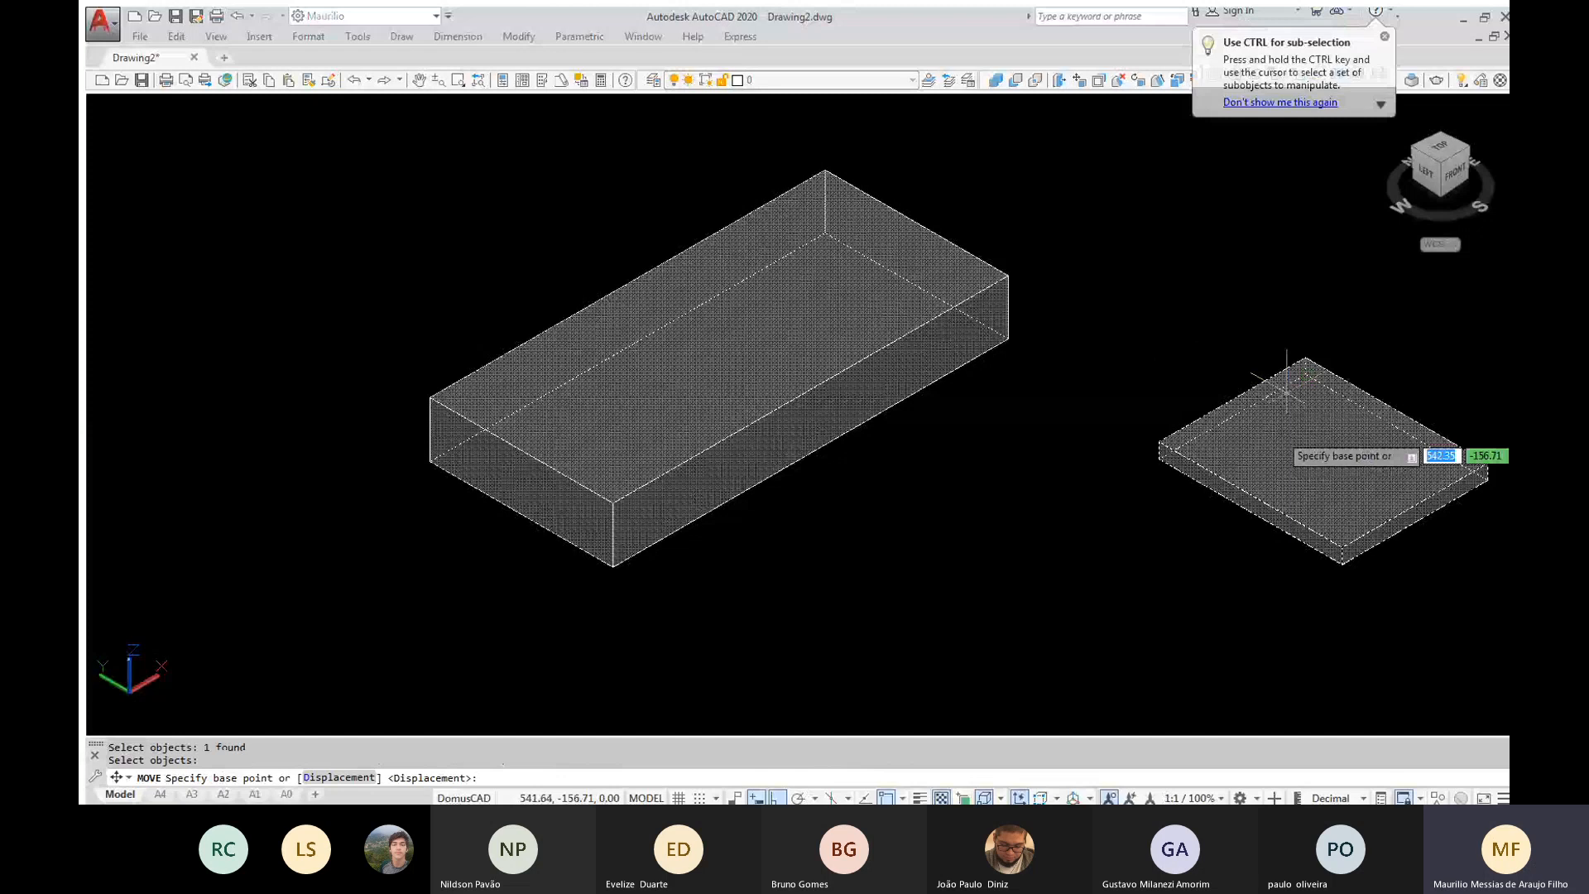
pyautogui.click(1489, 480)
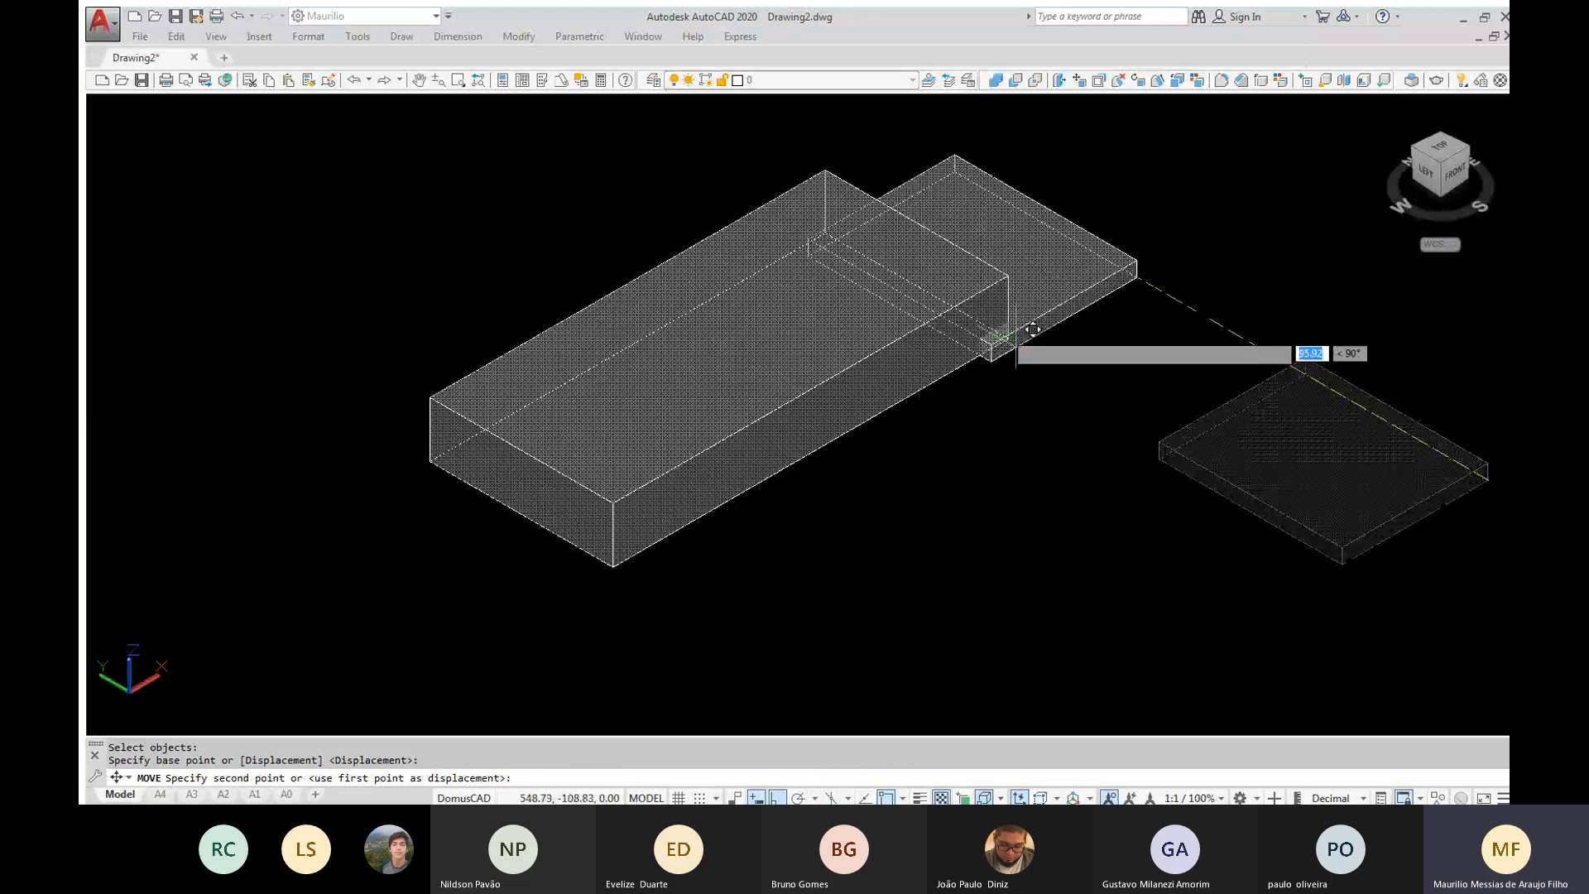
pyautogui.click(1025, 320)
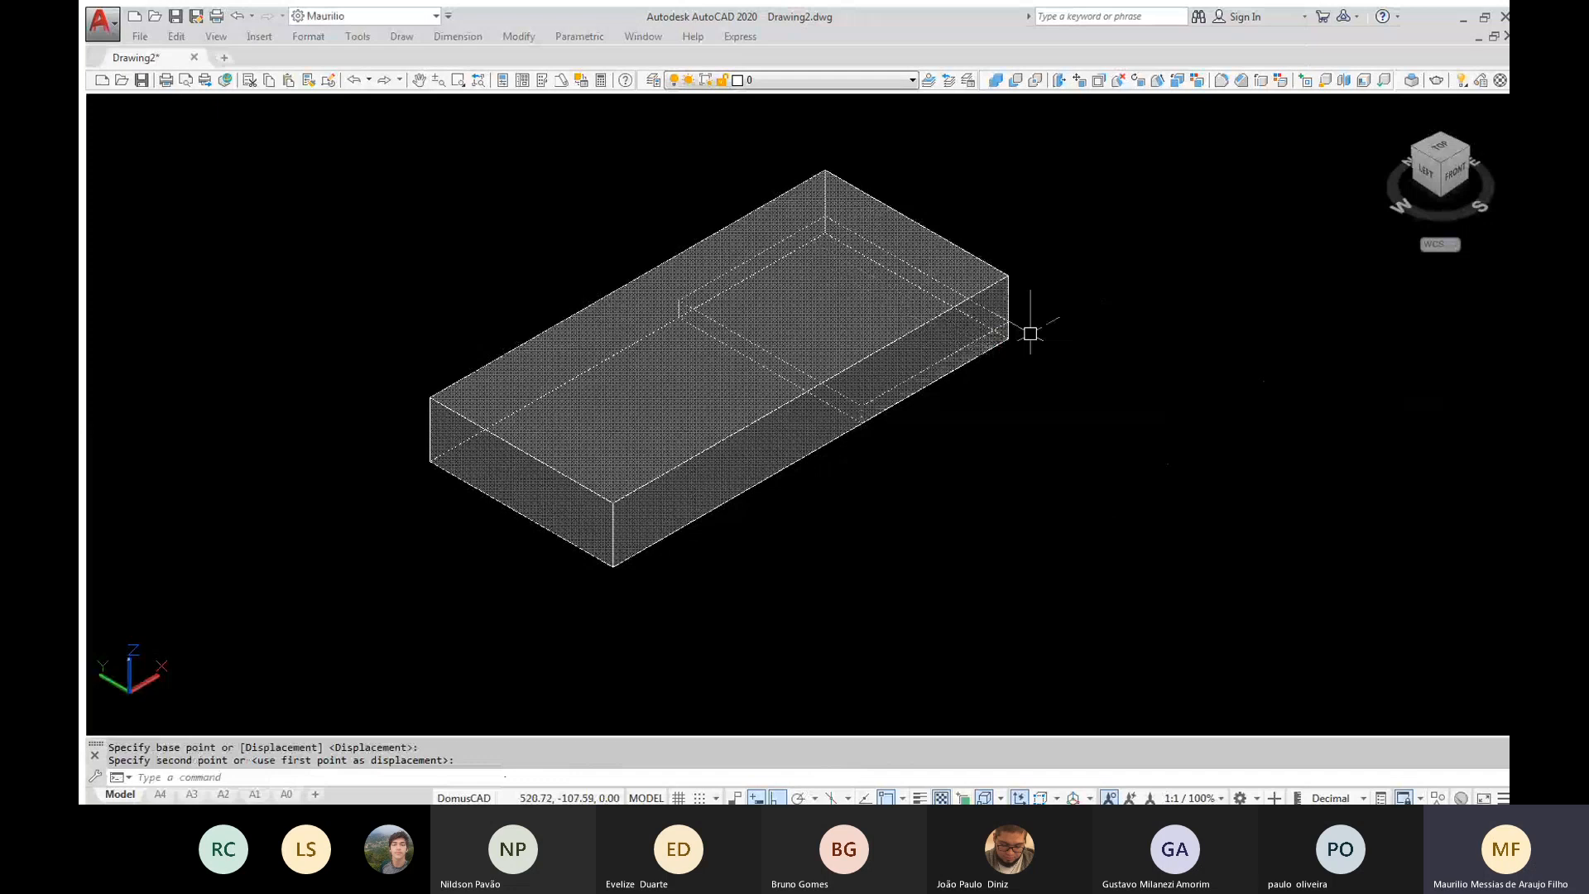
pyautogui.keyDown('shift'); pyautogui.moveTo(1031, 333); pyautogui.dragTo(1024, 328, button='middle'); pyautogui.keyUp('shift')
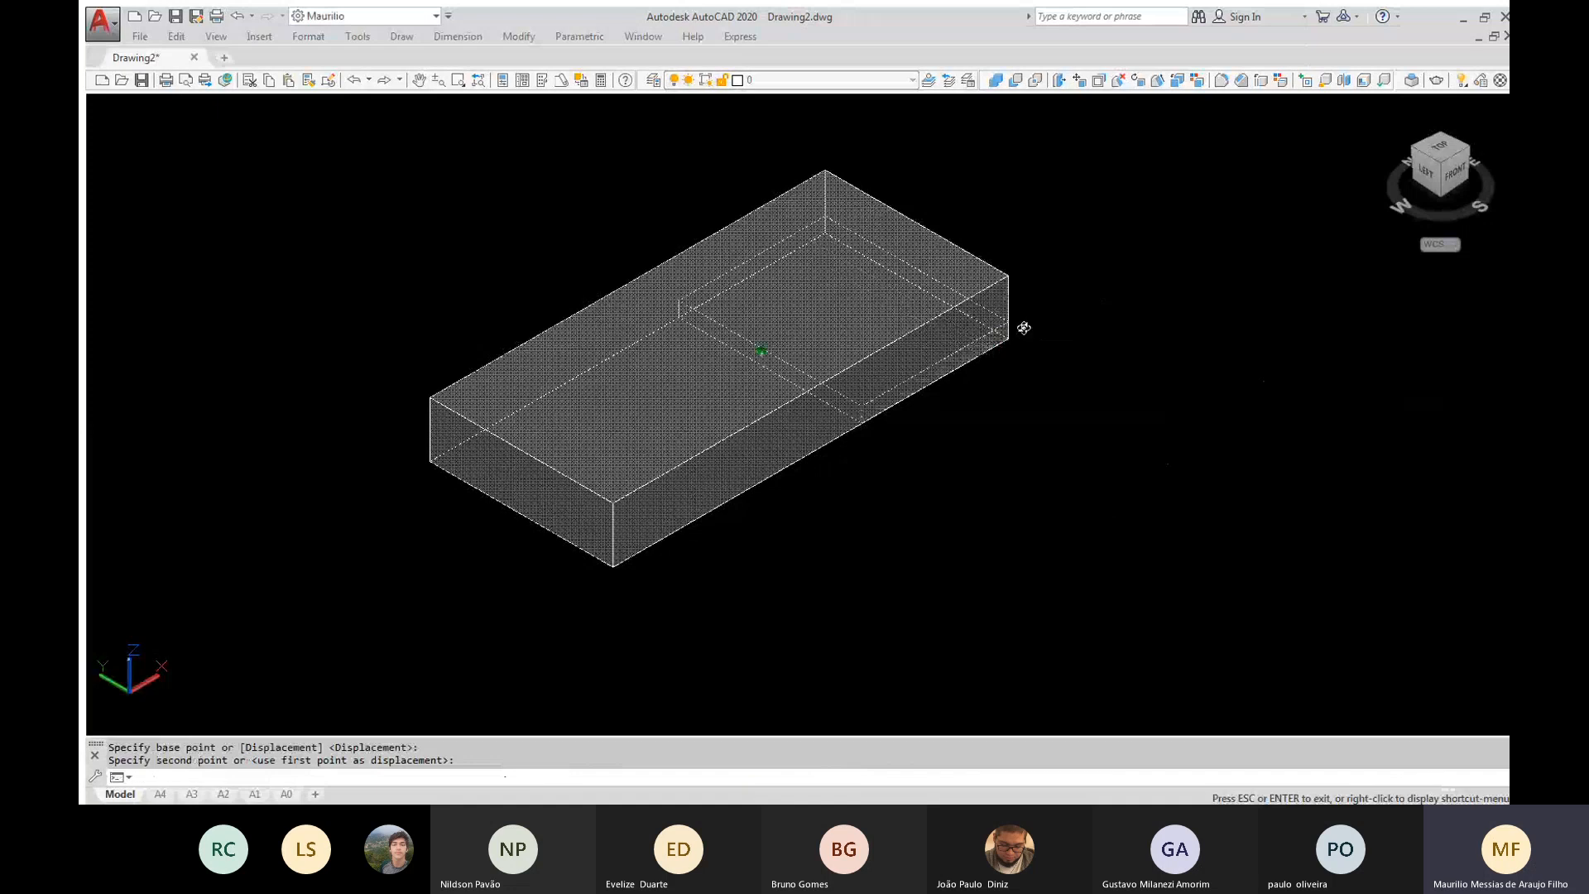
pyautogui.keyDown('shift'); pyautogui.moveTo(1023, 328); pyautogui.dragTo(855, 249, button='middle'); pyautogui.keyUp('shift')
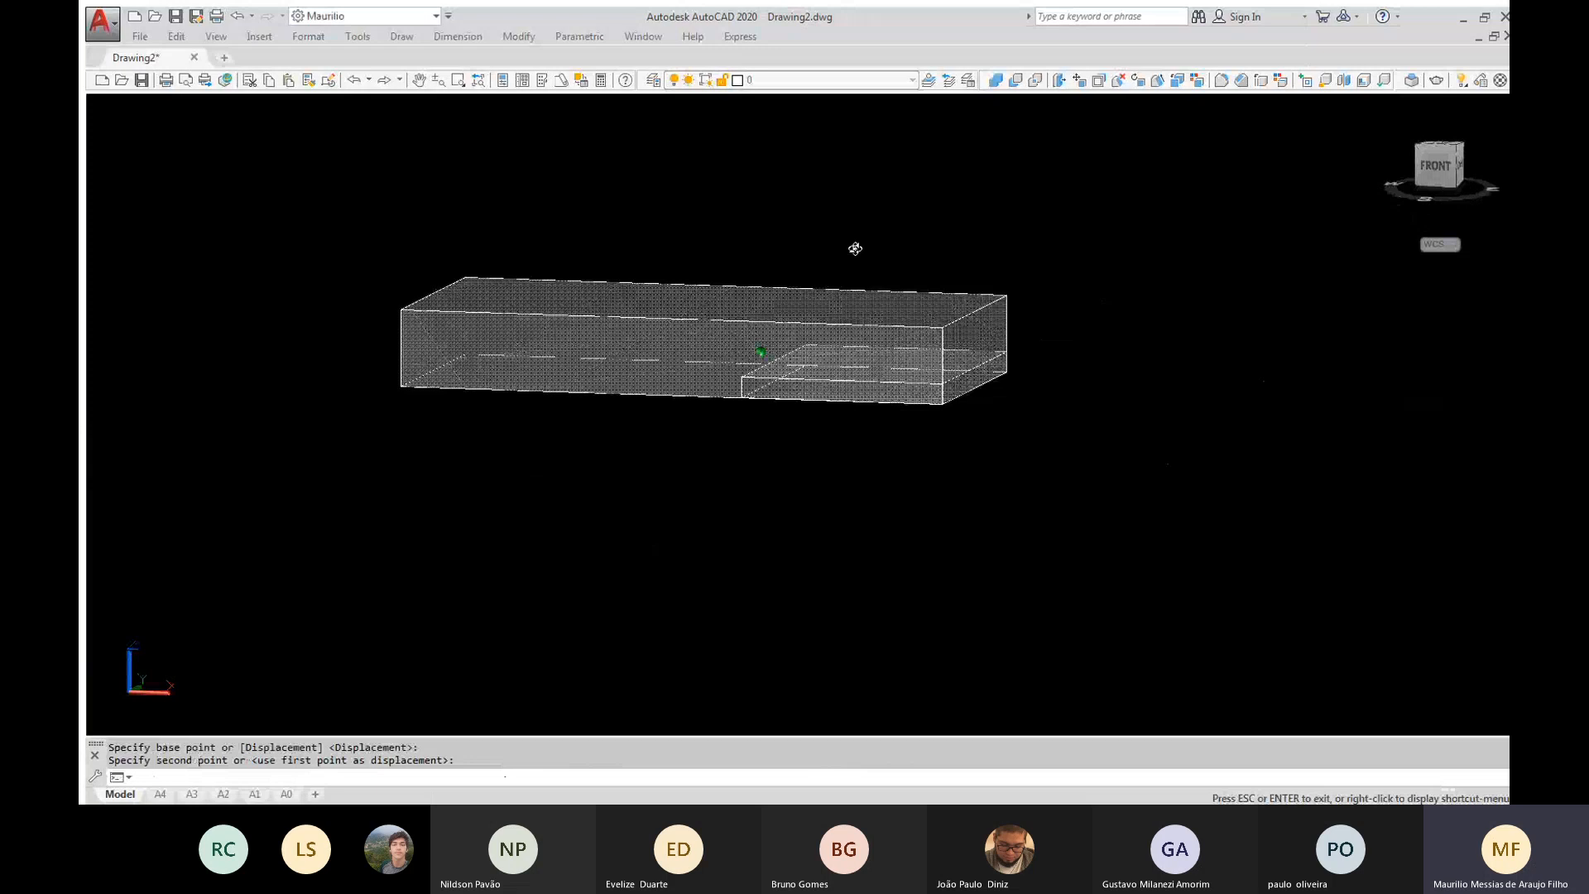
pyautogui.keyDown('shift'); pyautogui.moveTo(855, 249); pyautogui.dragTo(856, 215, button='middle'); pyautogui.keyUp('shift')
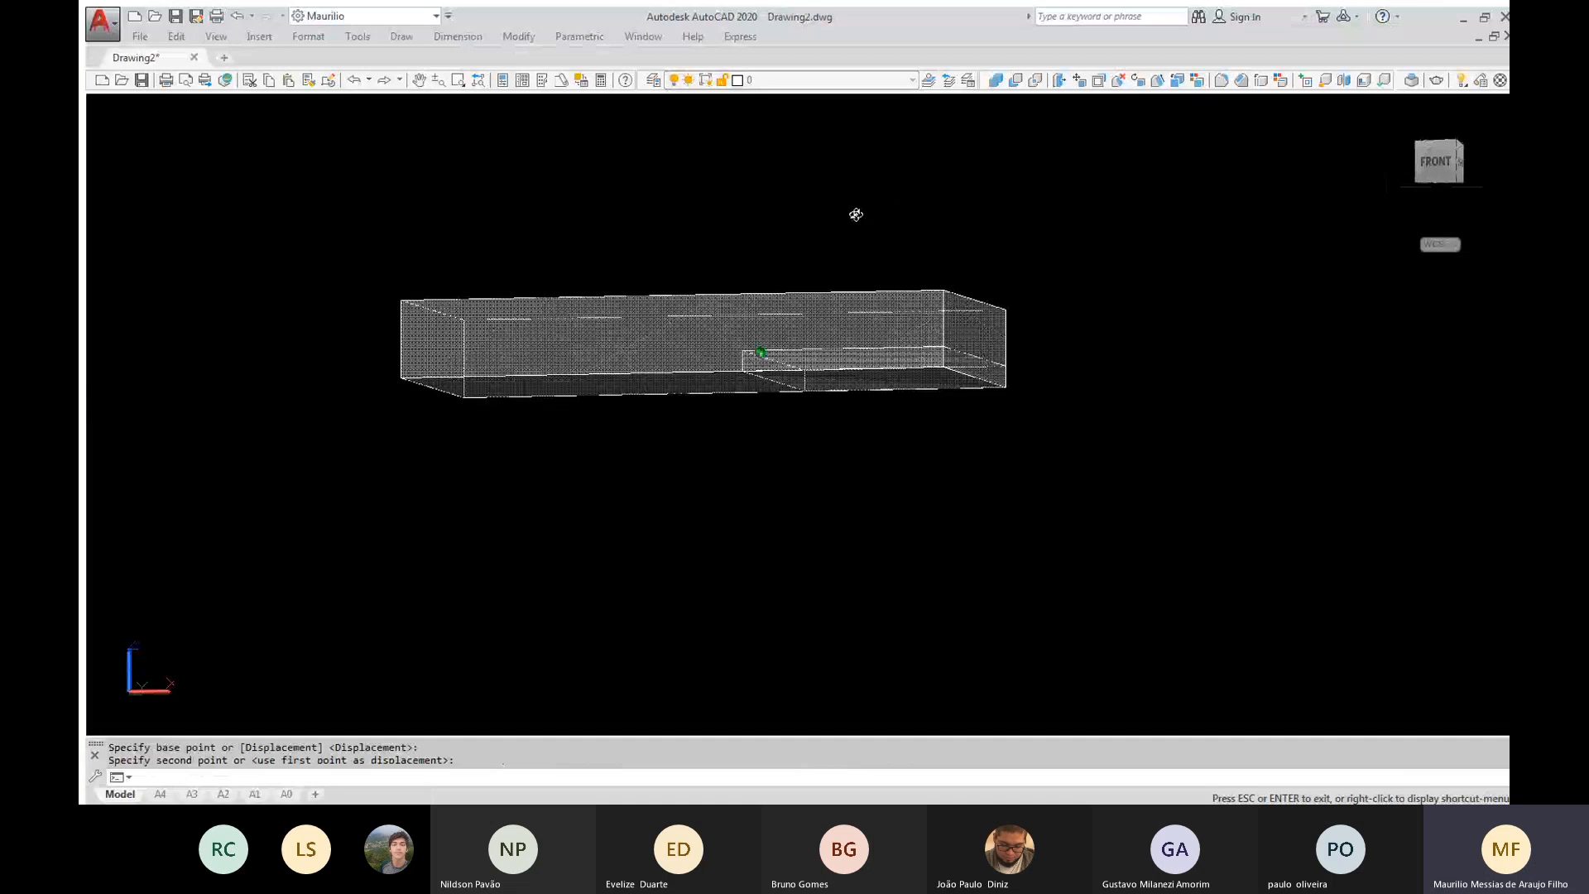
pyautogui.hotkey('ctrl', 'z')
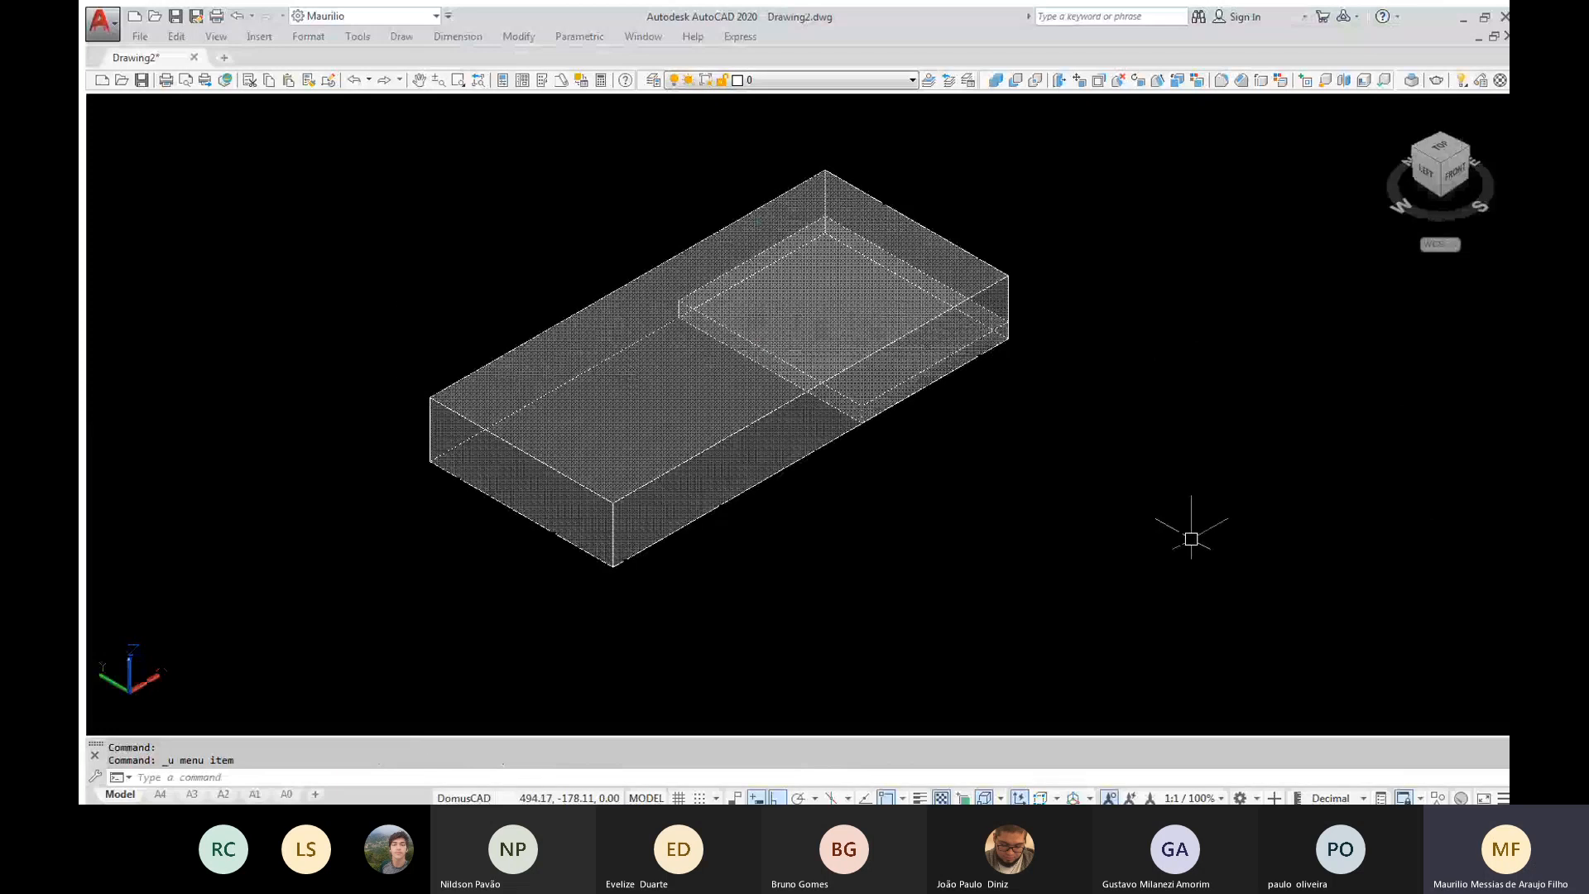
# Move the thin box 29 units in the negative X direction along the bottom of the large block
pyautogui.write('M')
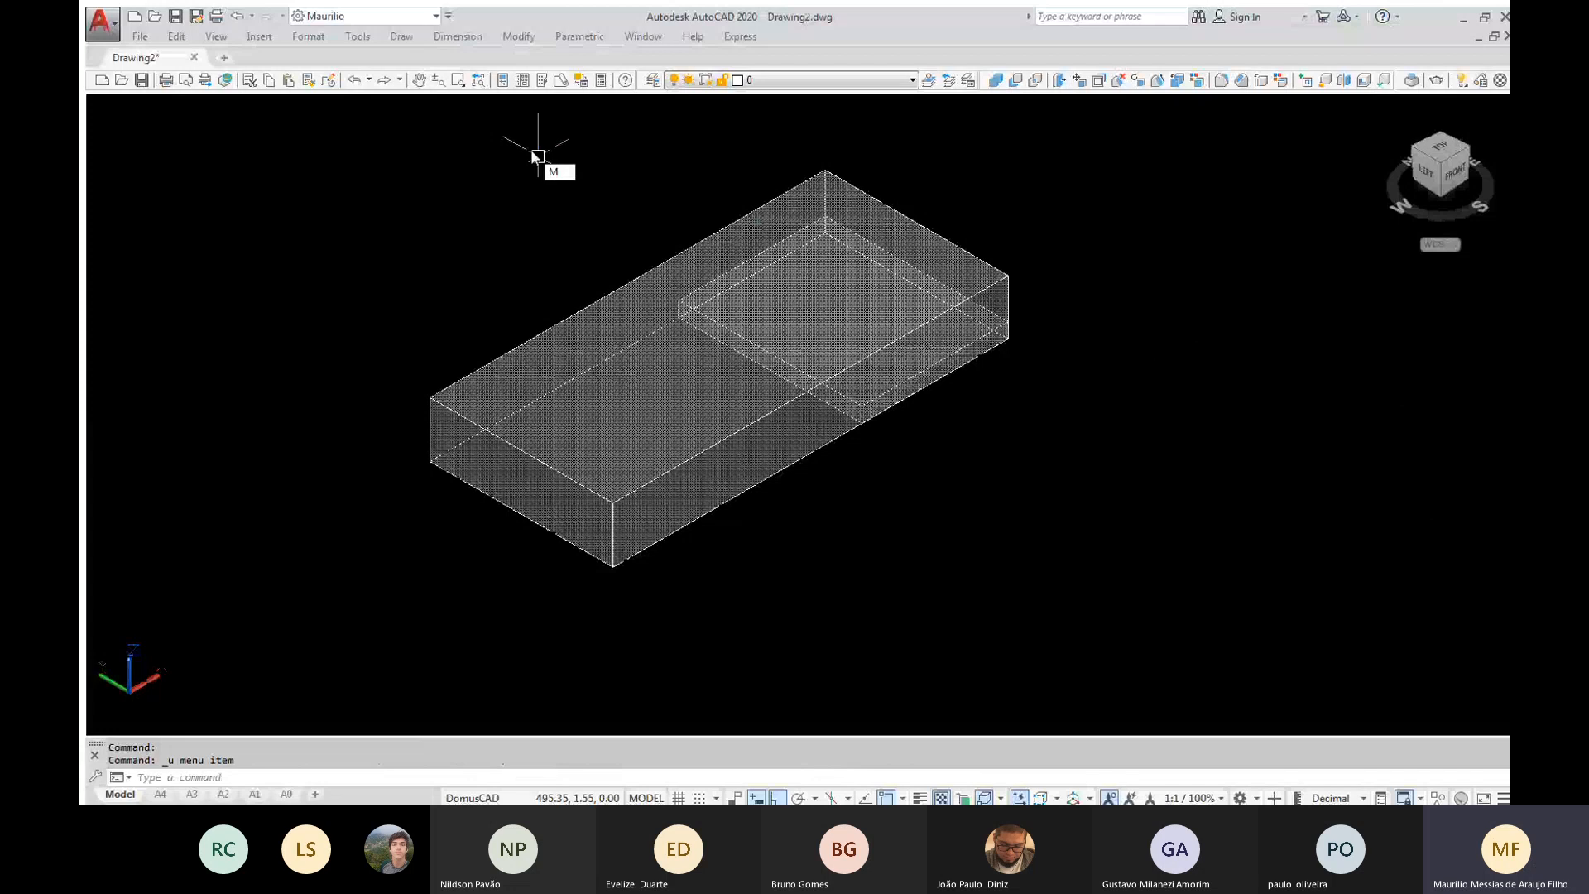
pyautogui.press('Return')
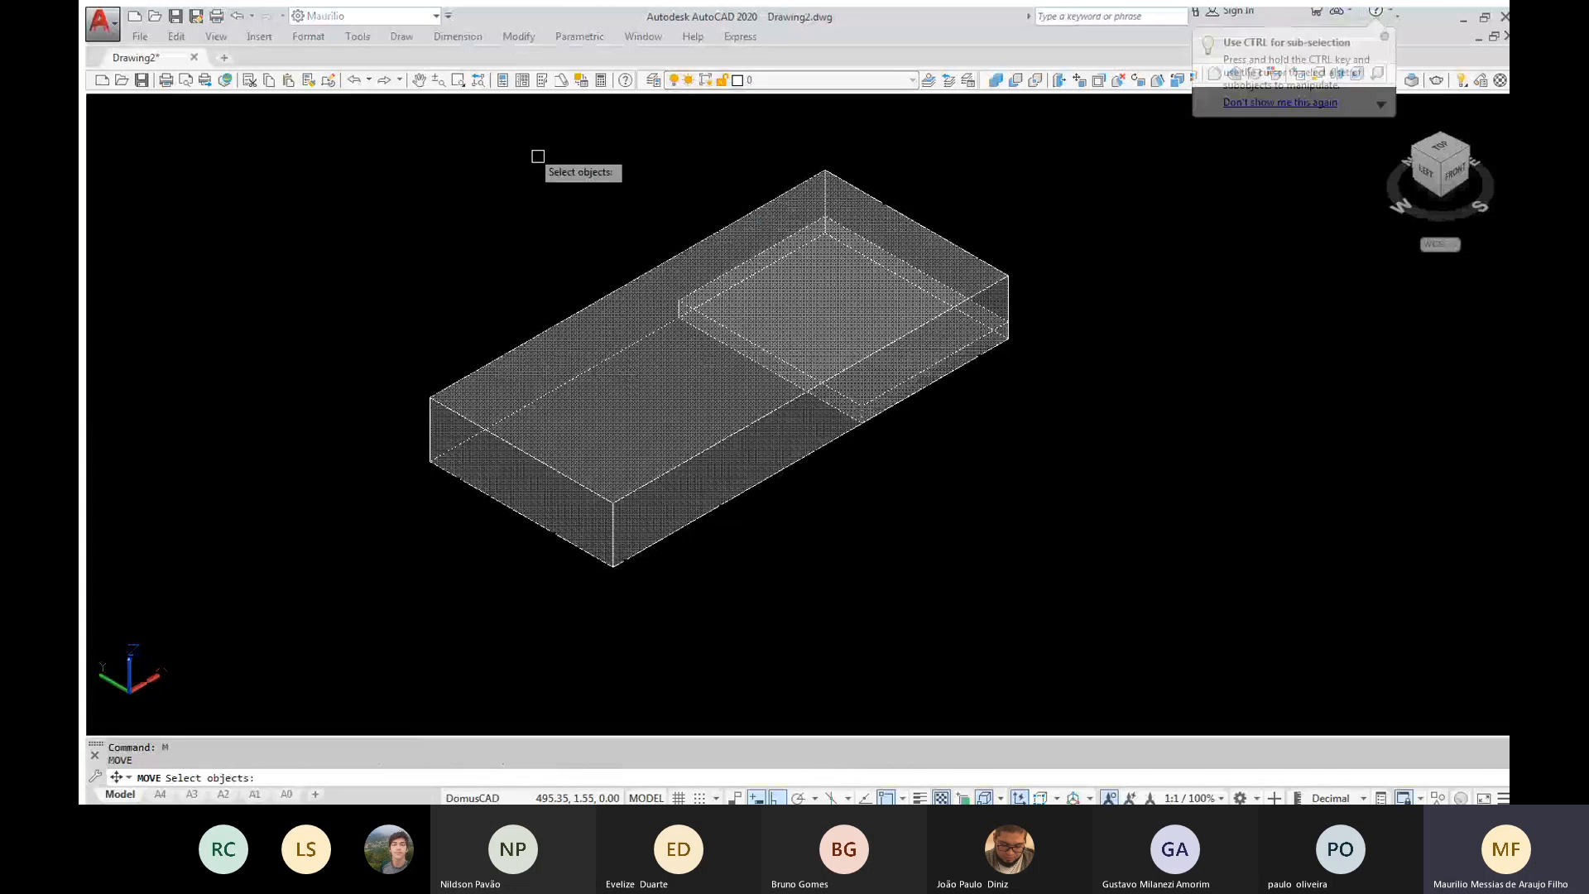
pyautogui.click(538, 155)
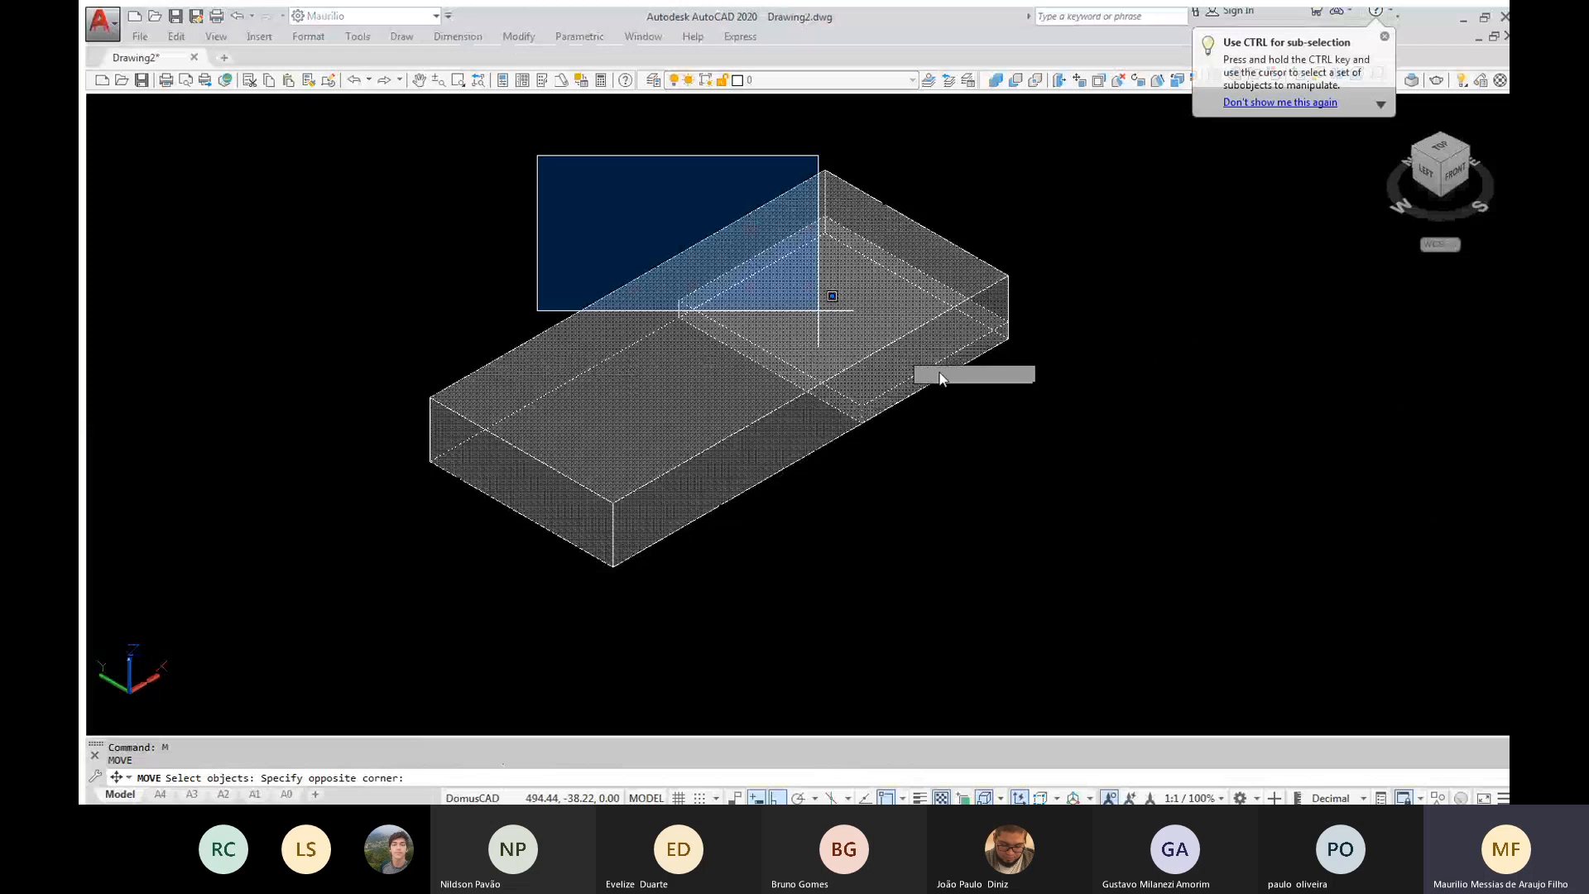
pyautogui.click(1071, 452)
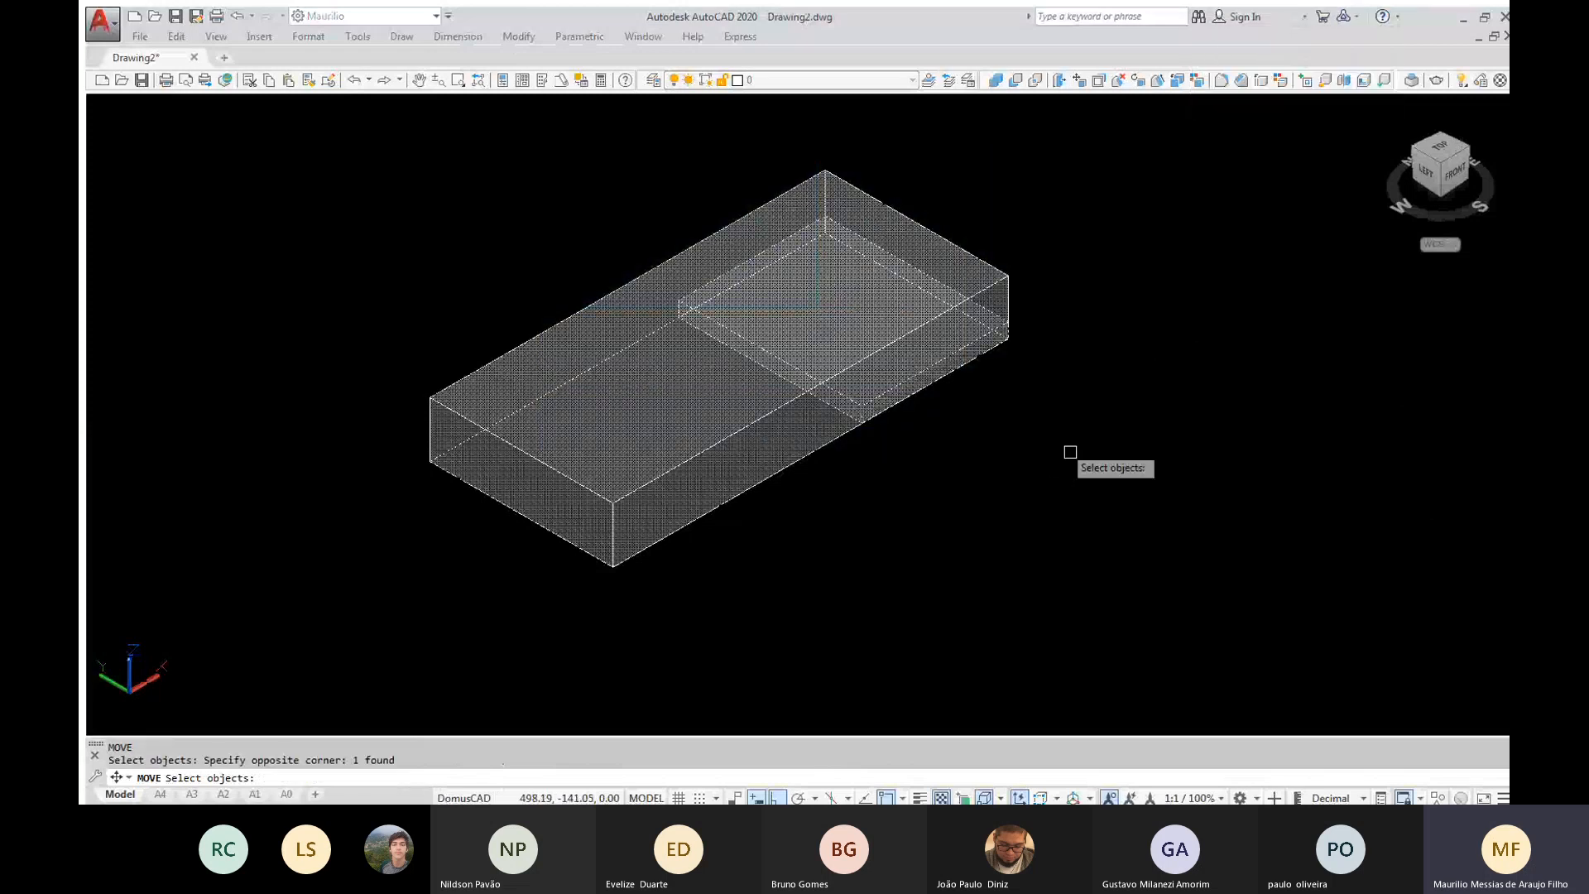
pyautogui.press('Return')
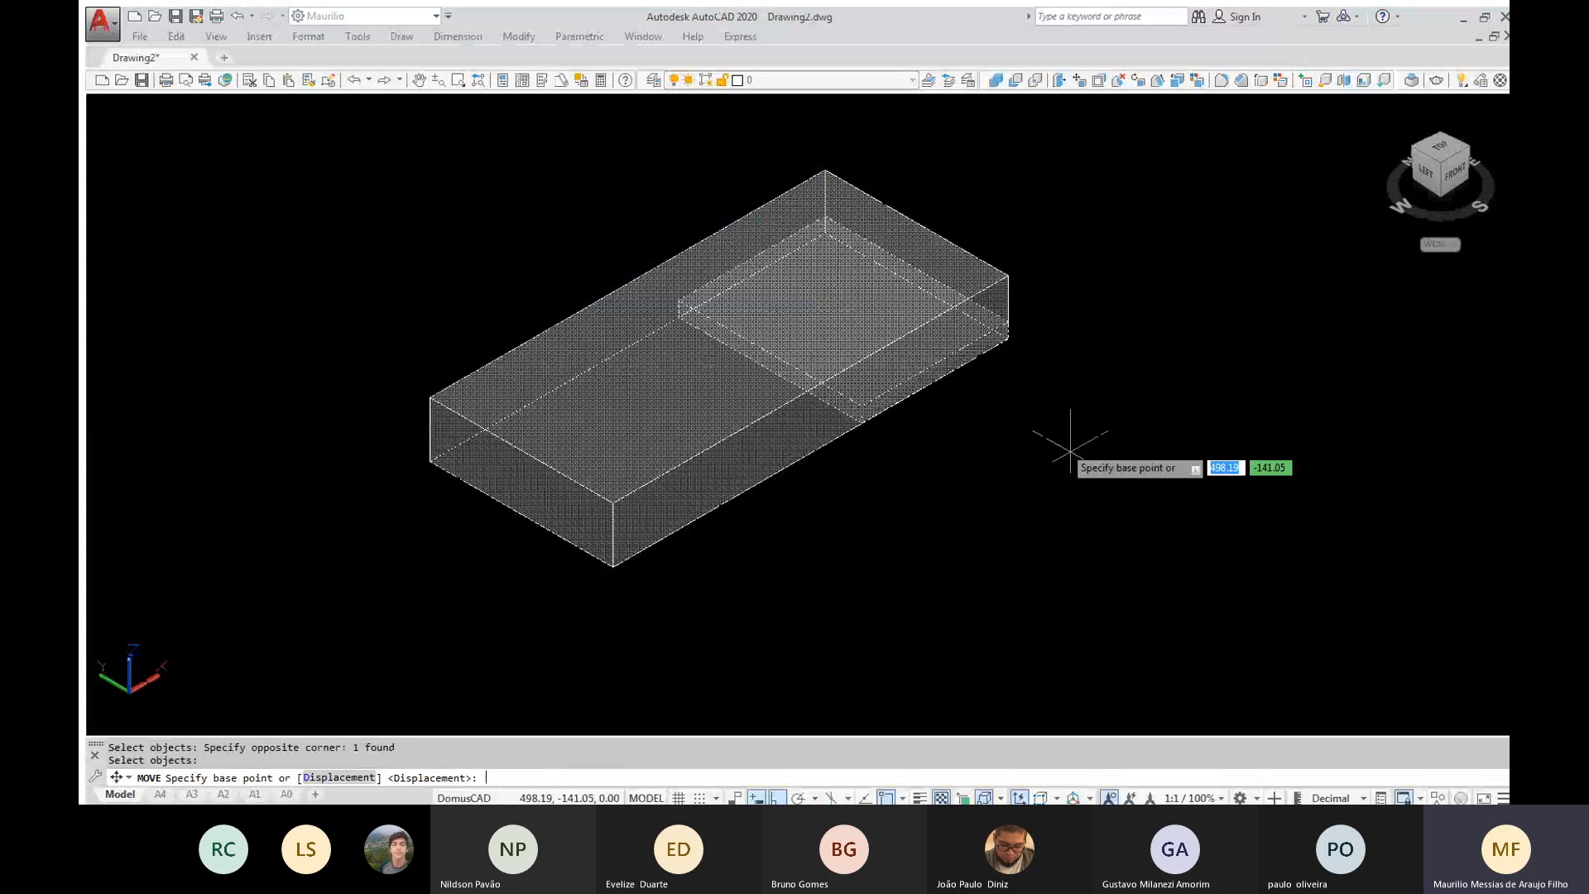
pyautogui.click(1071, 452)
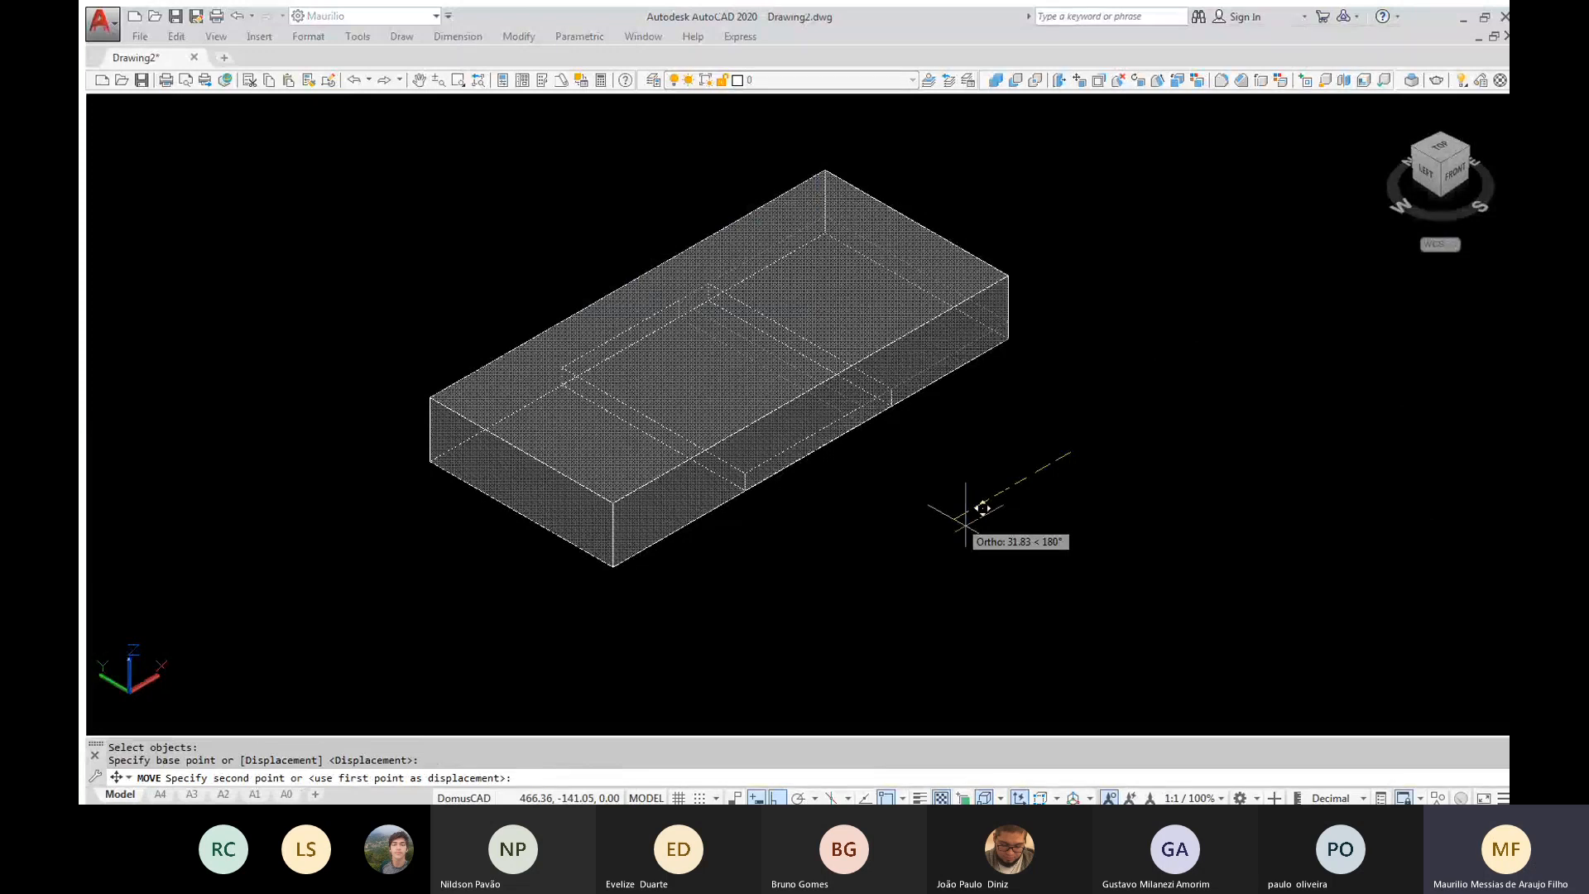
pyautogui.write('29')
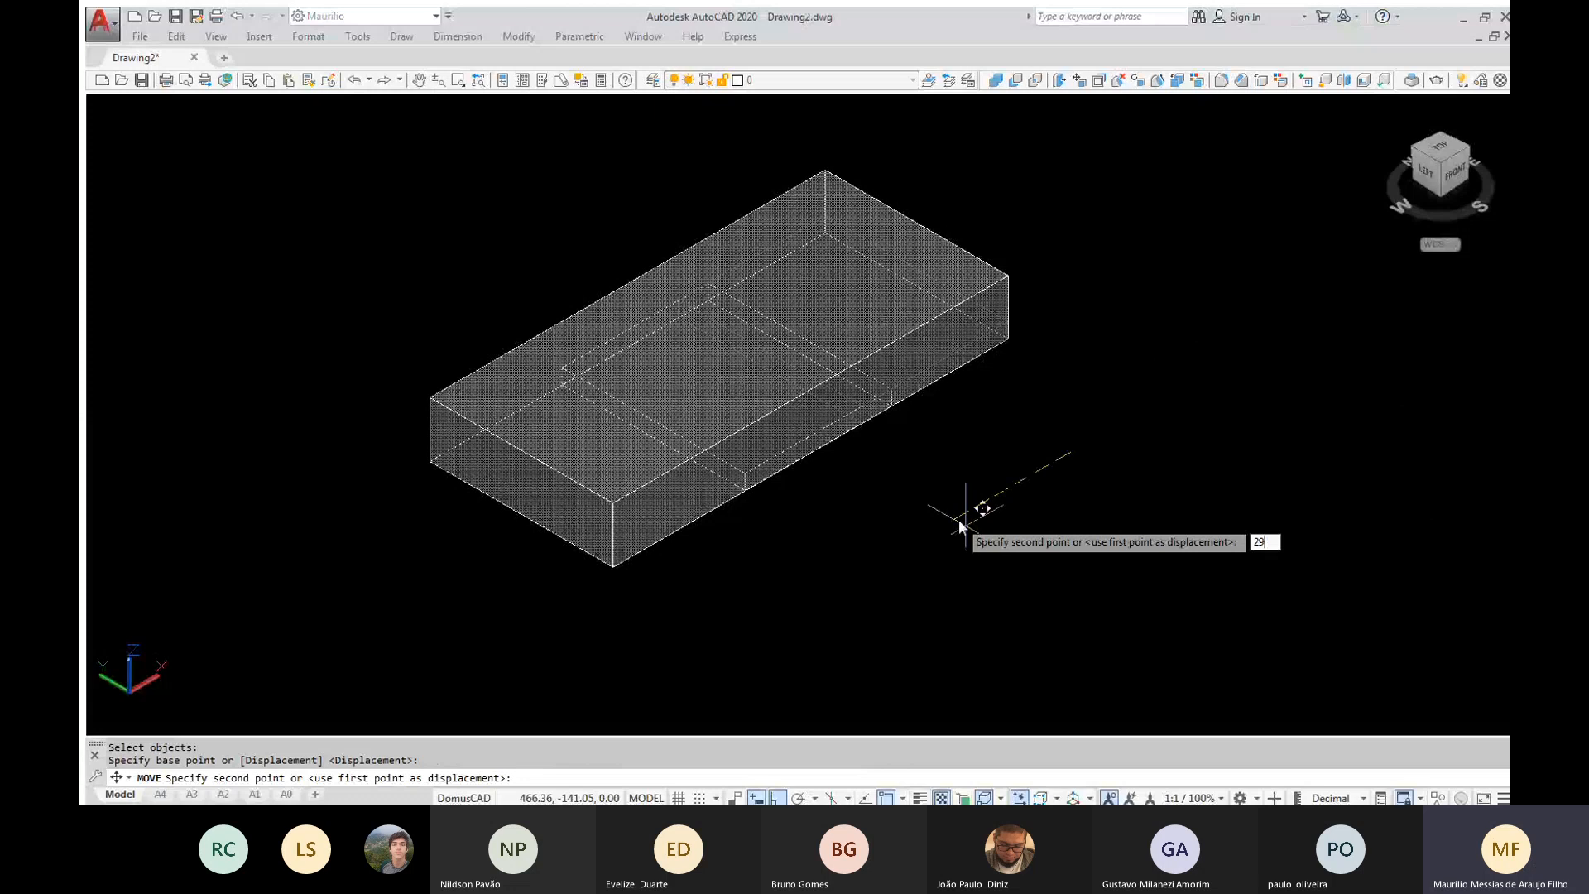
pyautogui.press('Return')
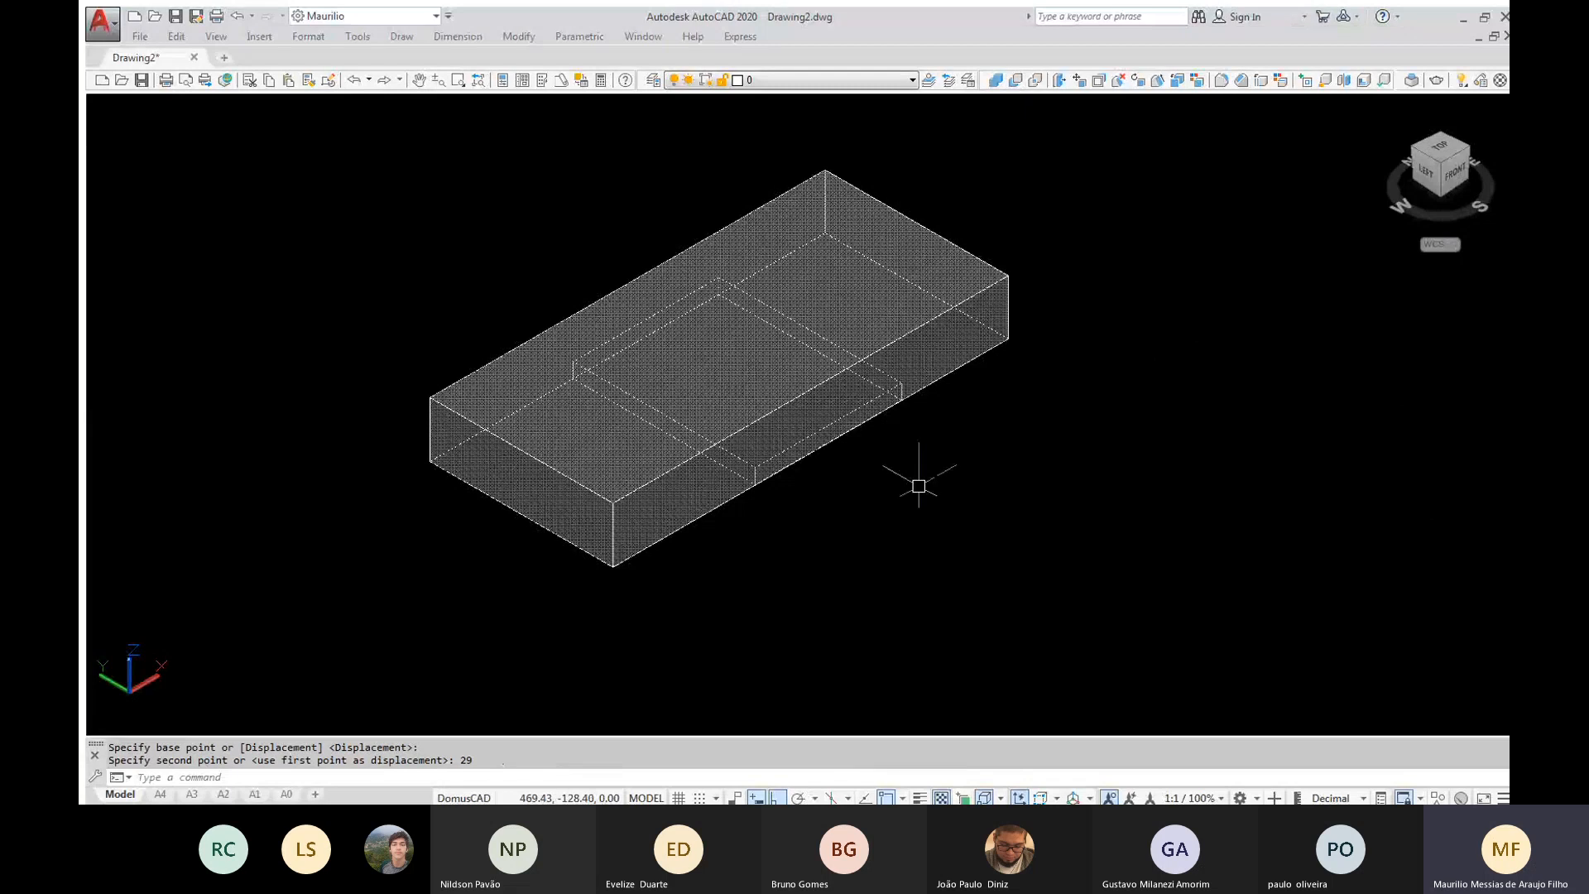
# Subtract the thin box from the large block to cut a channel across its underside
pyautogui.write('SU')
pyautogui.press('Return')
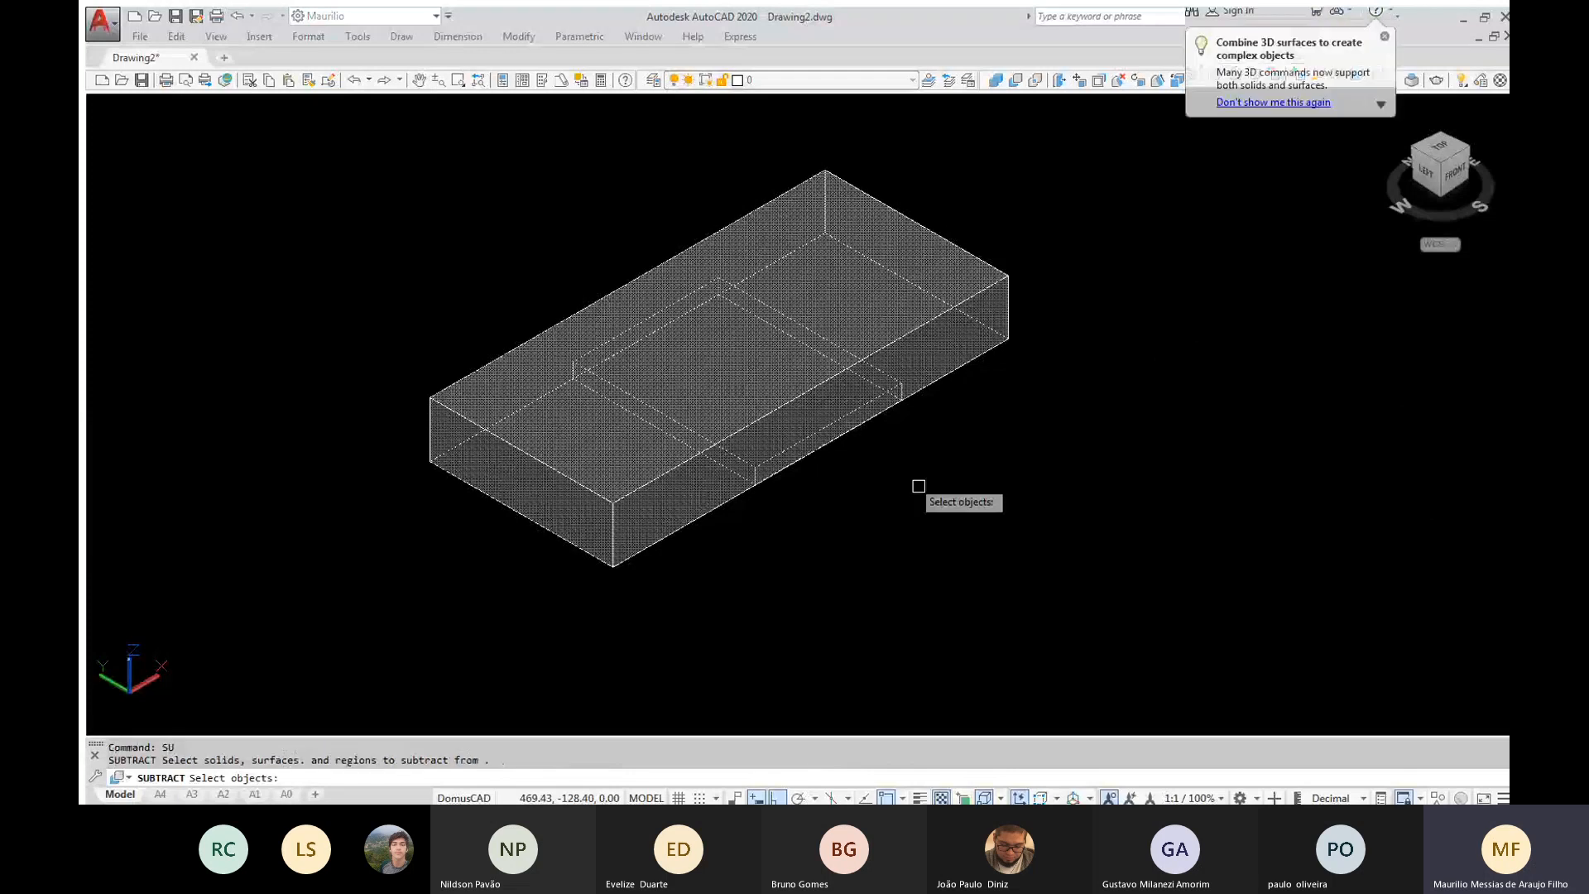
pyautogui.click(917, 234)
pyautogui.press('Return')
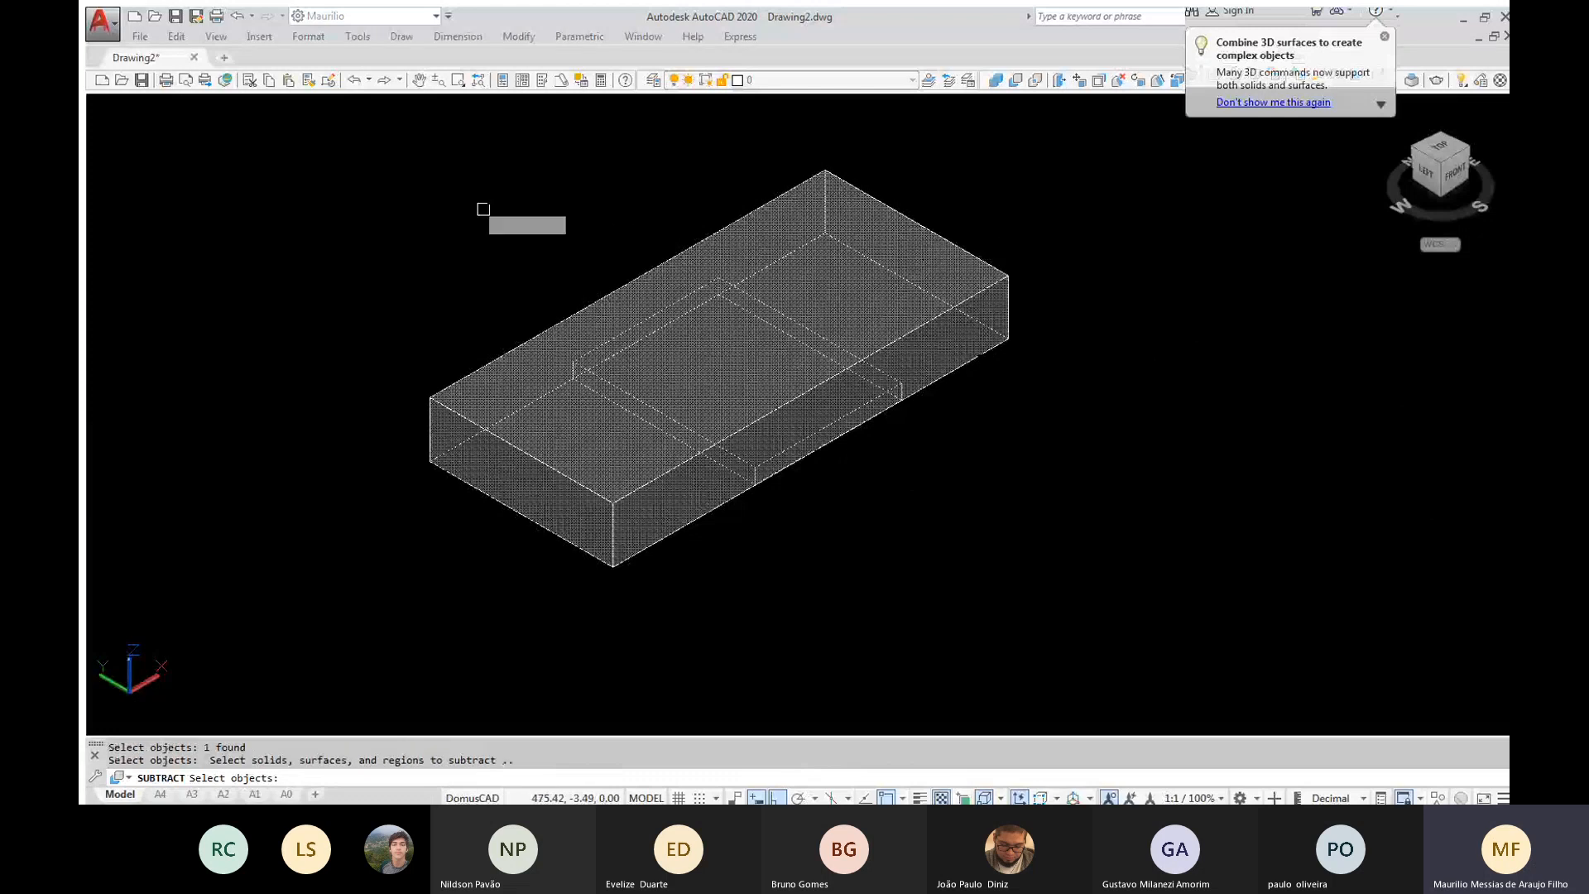
pyautogui.click(483, 210)
pyautogui.click(955, 569)
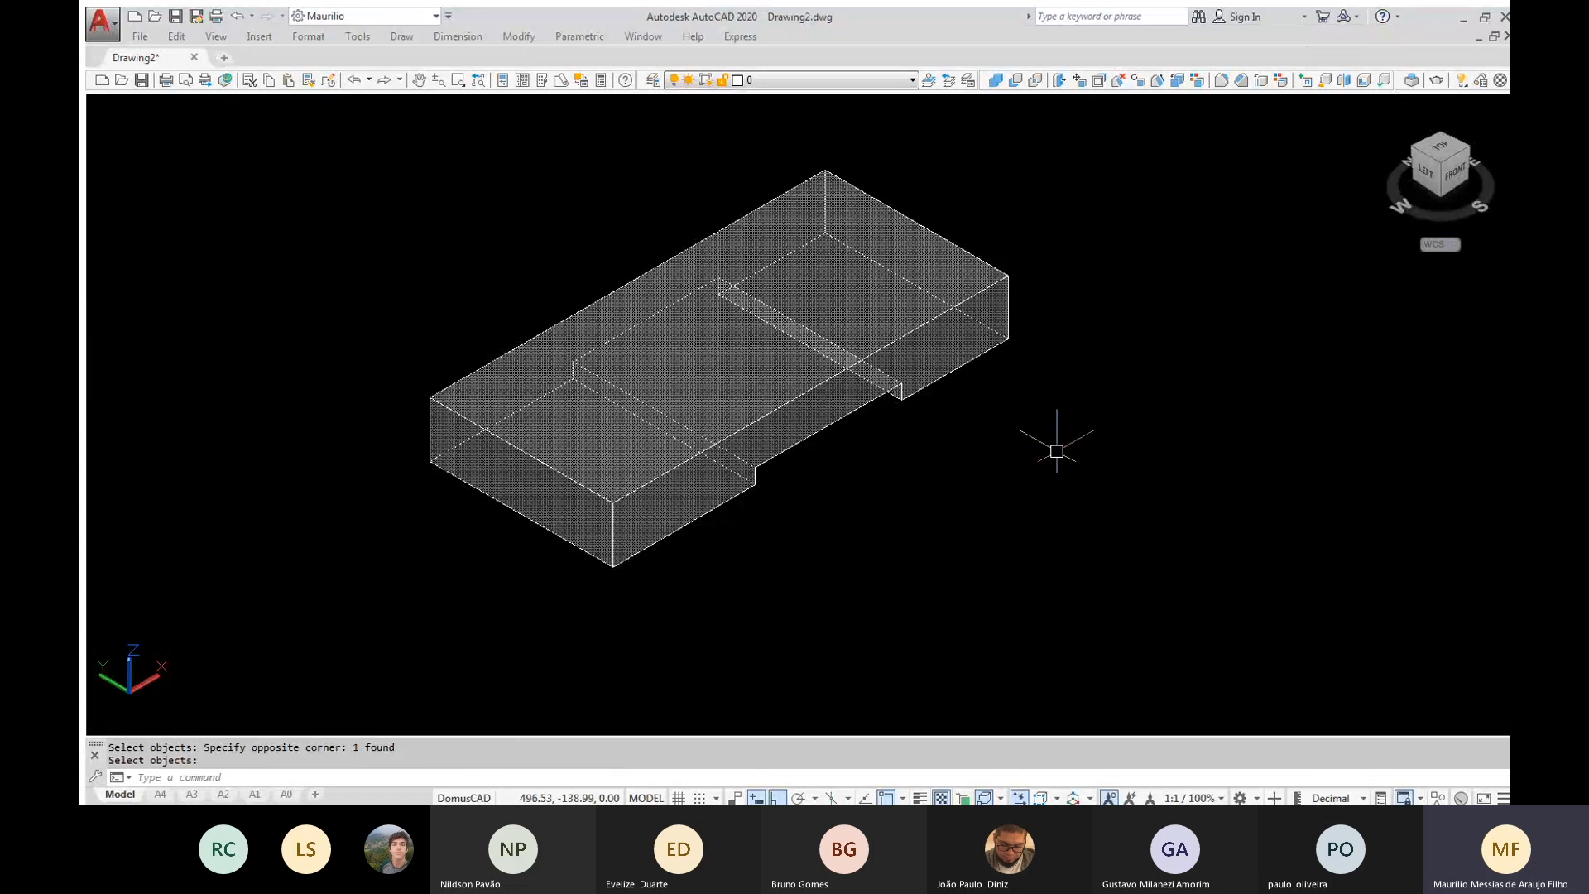
# Create a cylinder of radius 5 centred on the block's rear top corner, extending downward well past the underside
pyautogui.write('CYL')
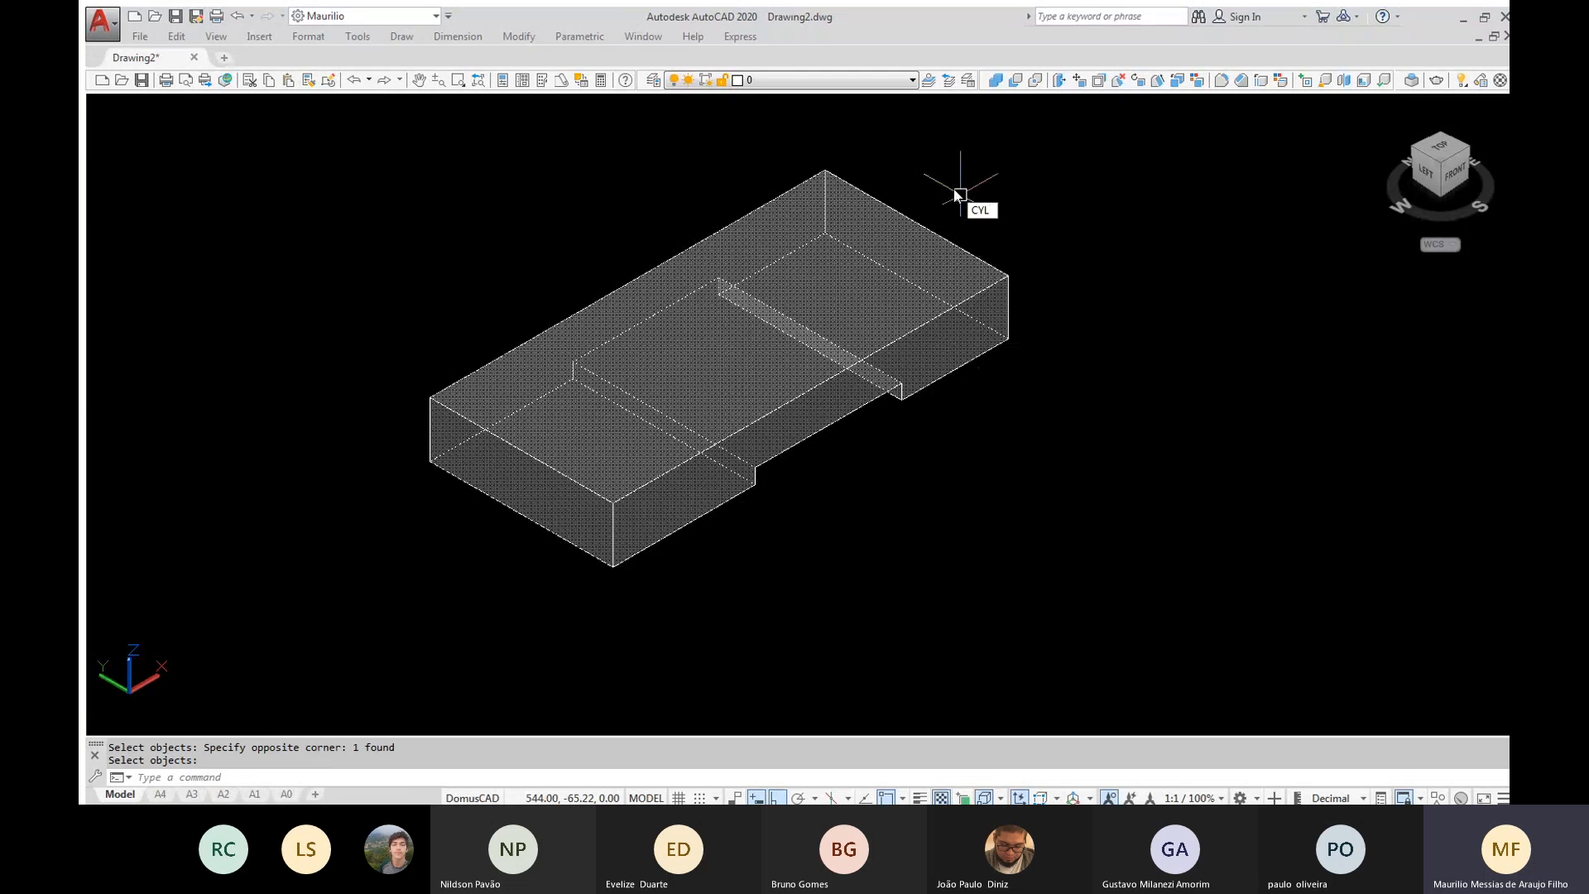
pyautogui.press('Return')
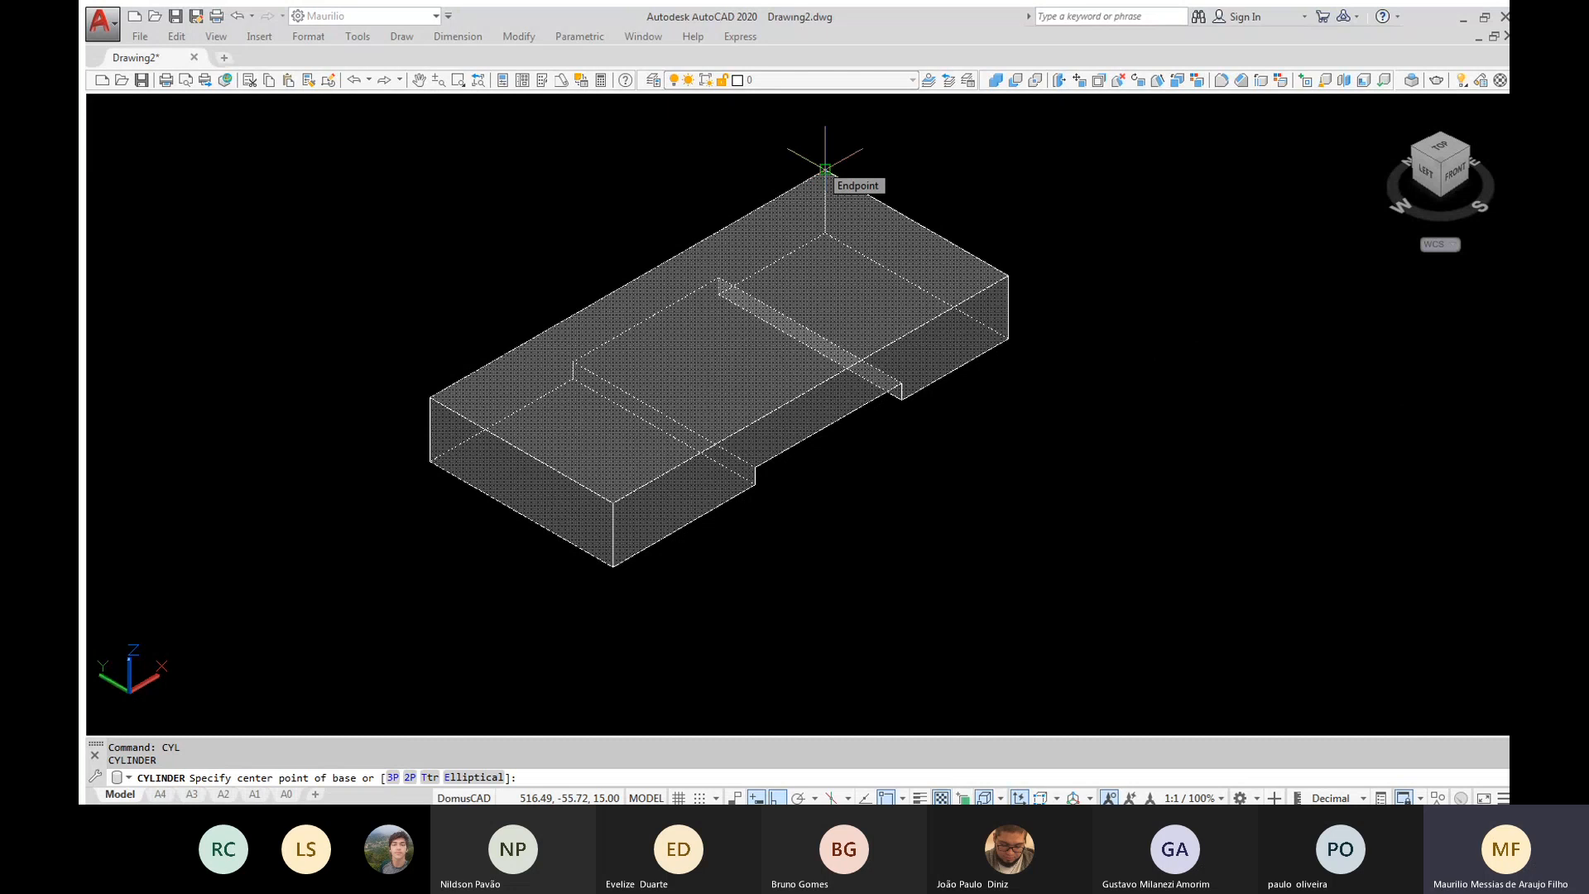
pyautogui.click(825, 169)
pyautogui.write('5')
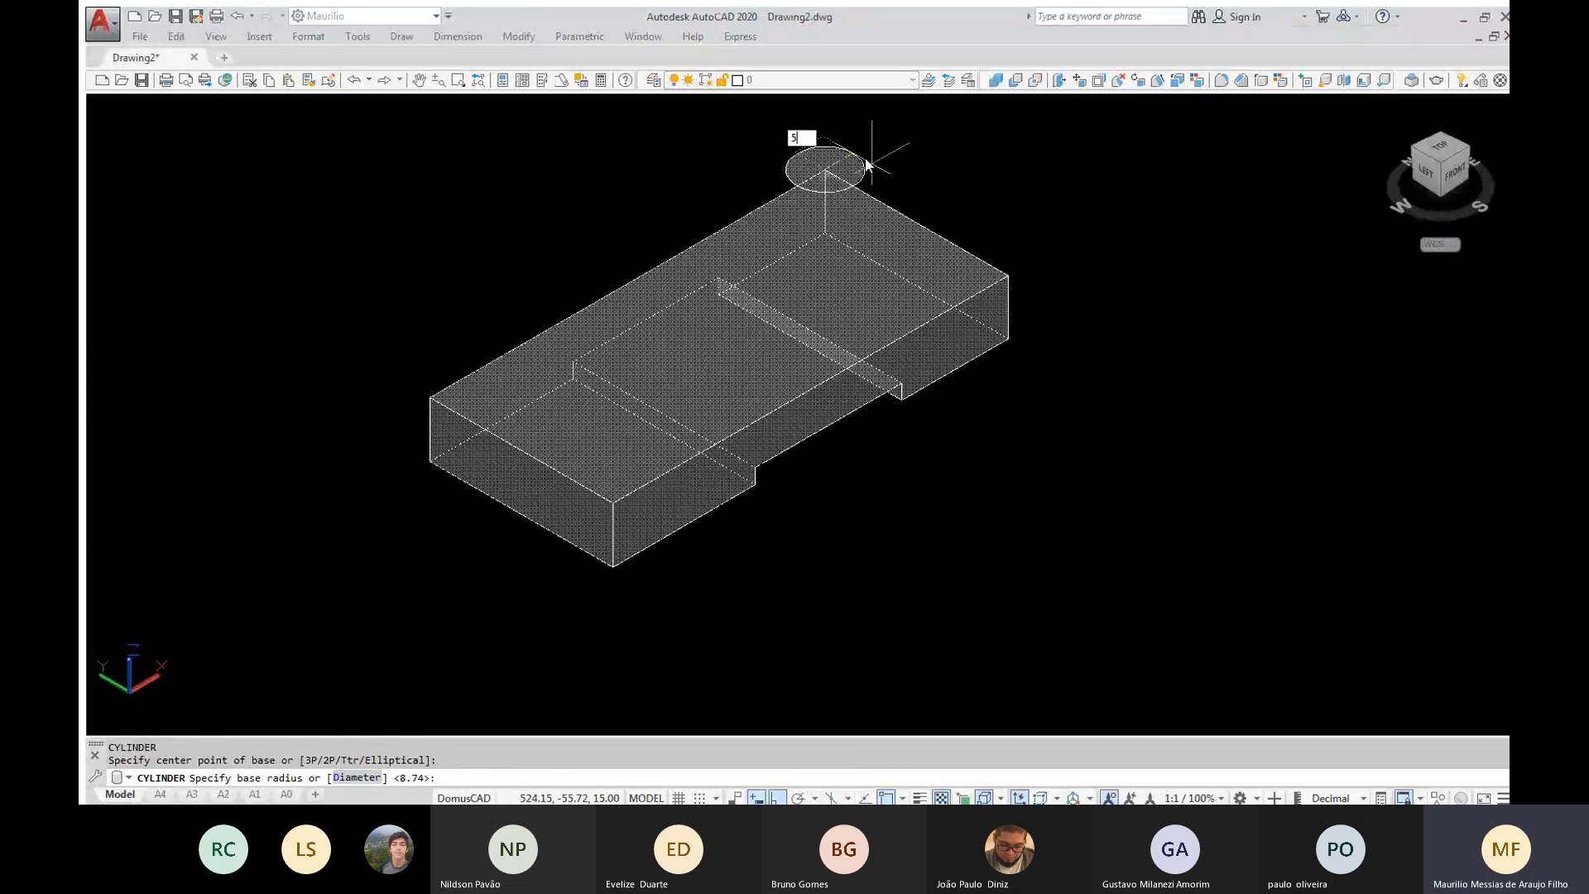
pyautogui.press('Return')
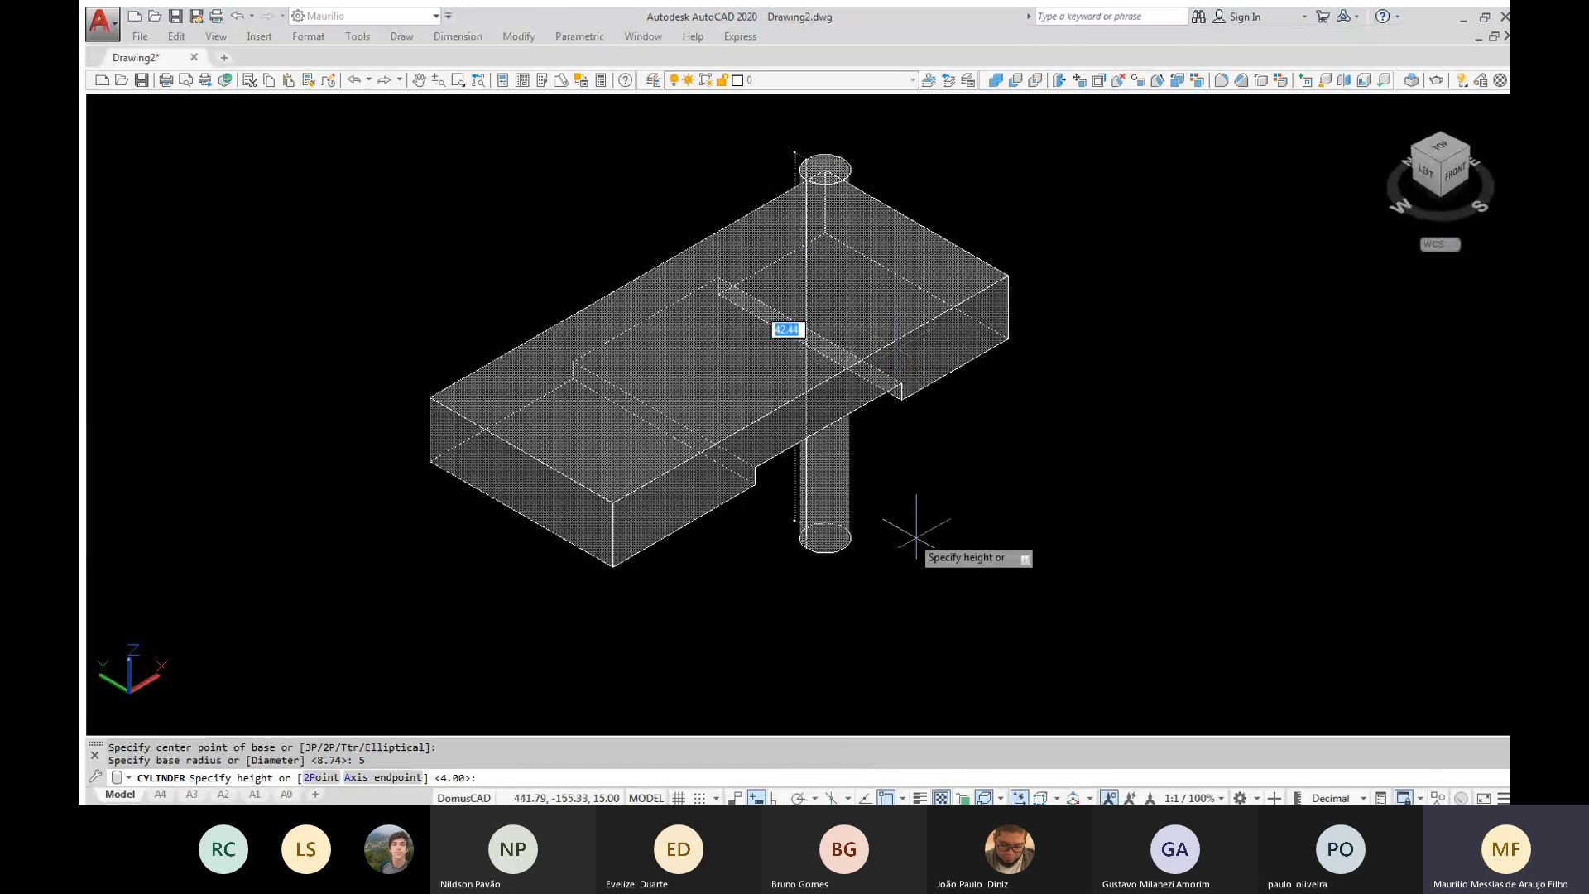
pyautogui.click(908, 653)
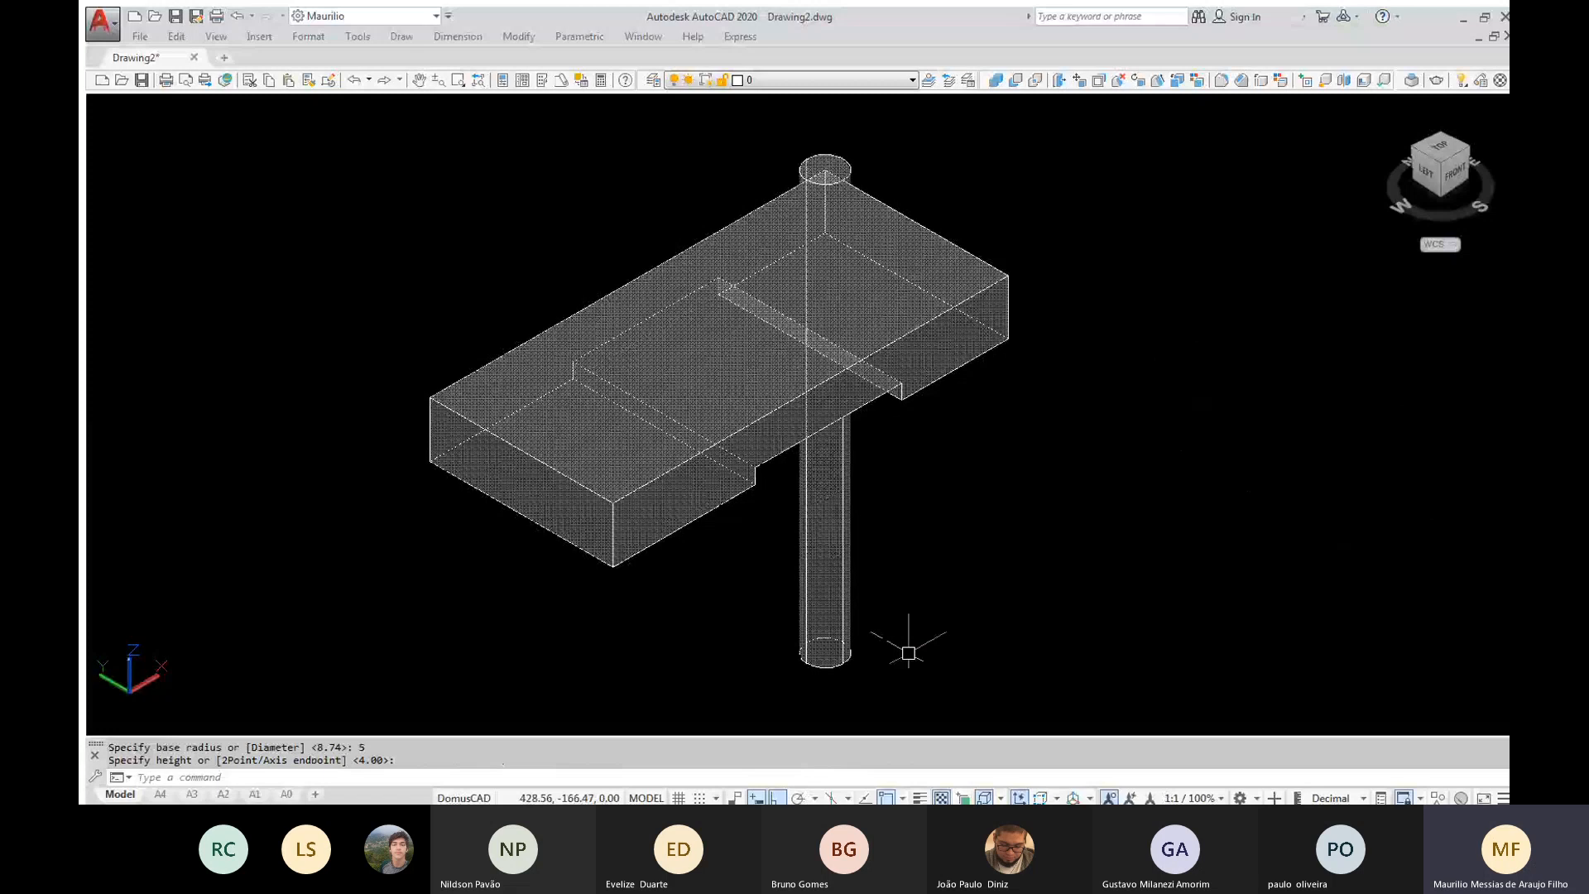
# Move the cylinder 10 units in the negative Y direction along the block's short edge
pyautogui.write('m')
pyautogui.press('Return')
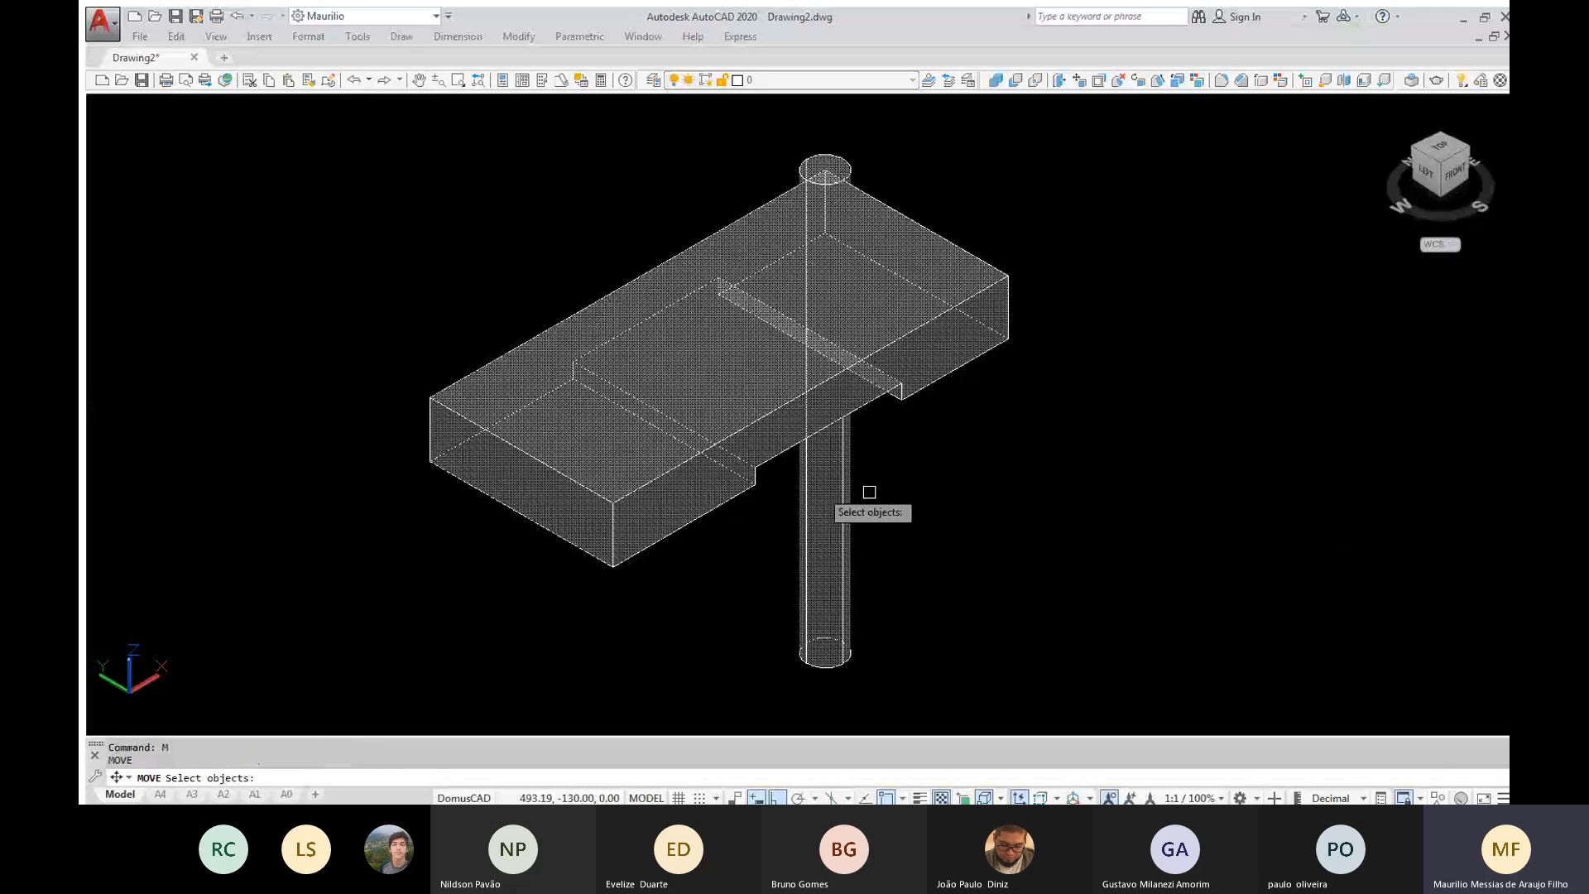
pyautogui.click(816, 500)
pyautogui.press('Return')
pyautogui.click(1038, 445)
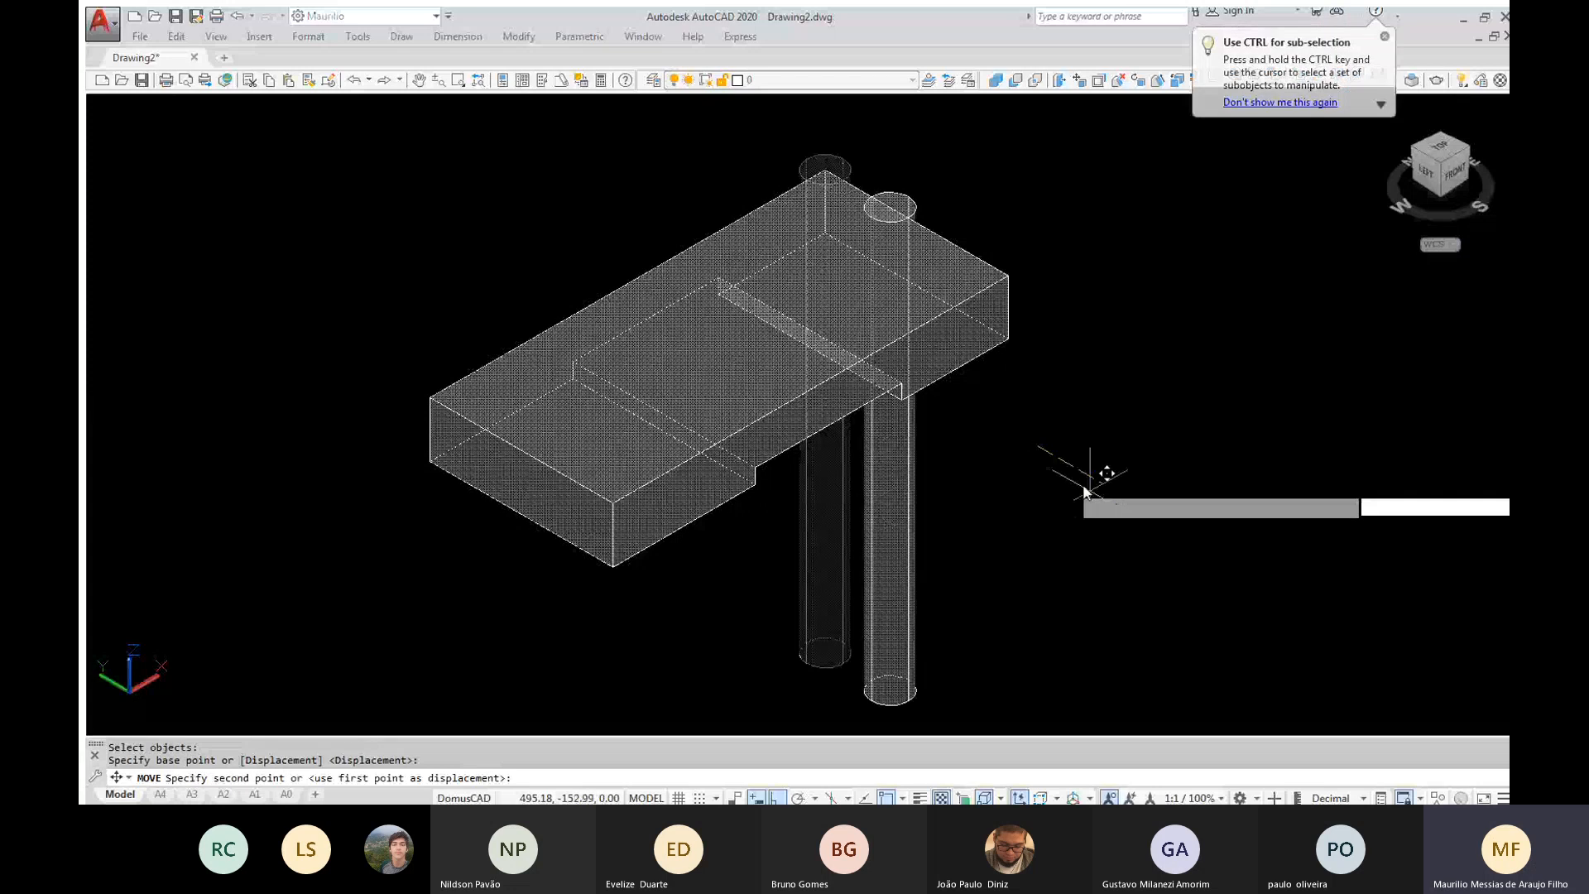
pyautogui.write('10')
pyautogui.press('Return')
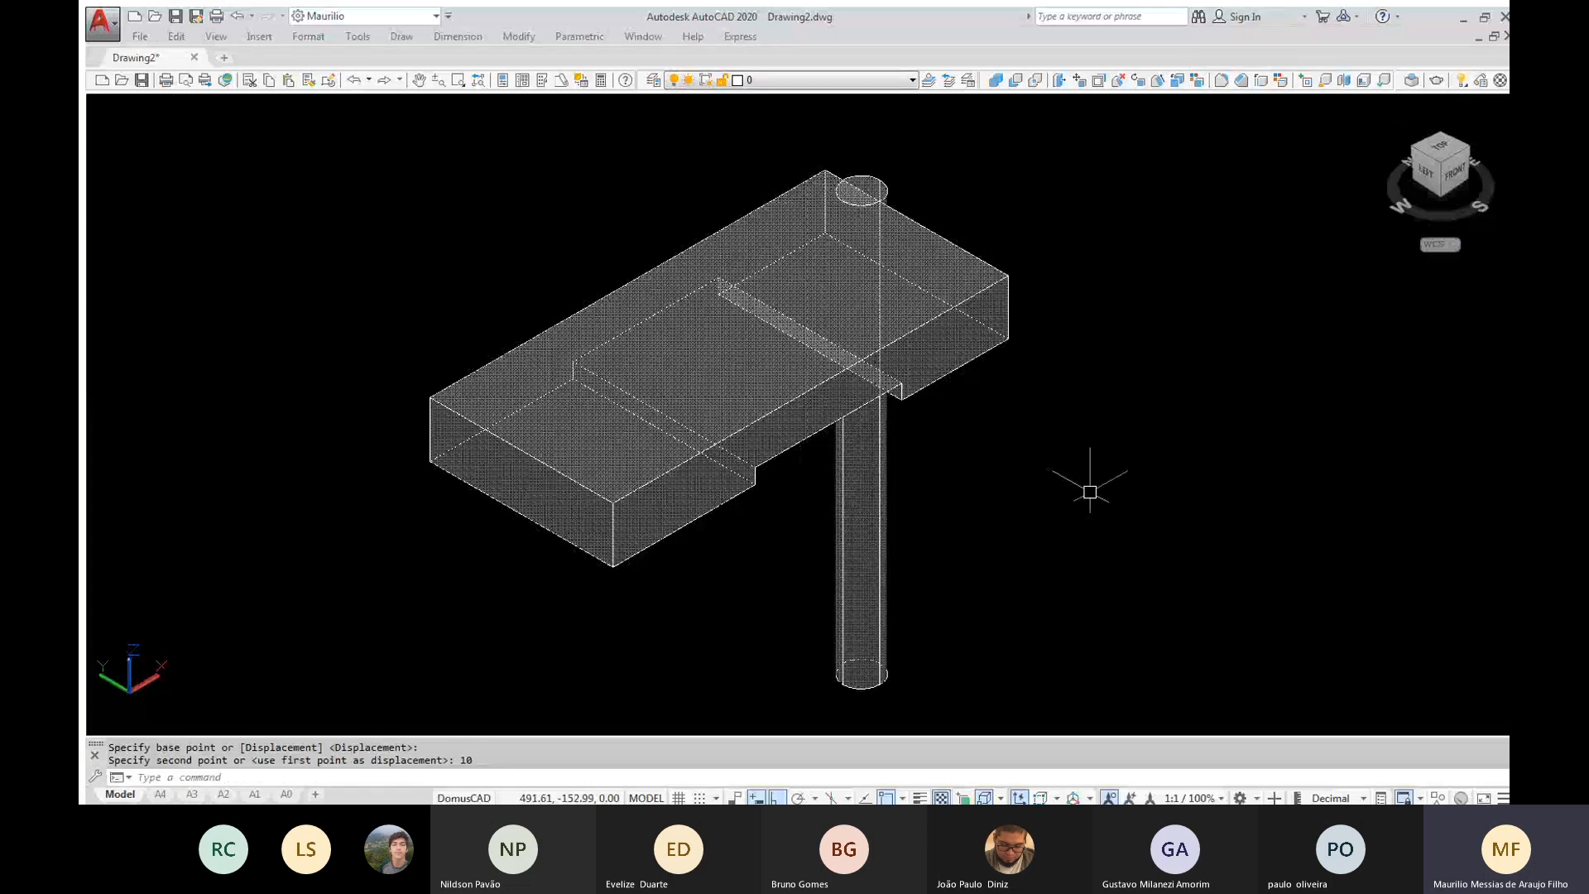
# Move the cylinder inward in the negative X direction so it passes through the block near the rear corner
pyautogui.press('Return')
pyautogui.click(856, 525)
pyautogui.press('Return')
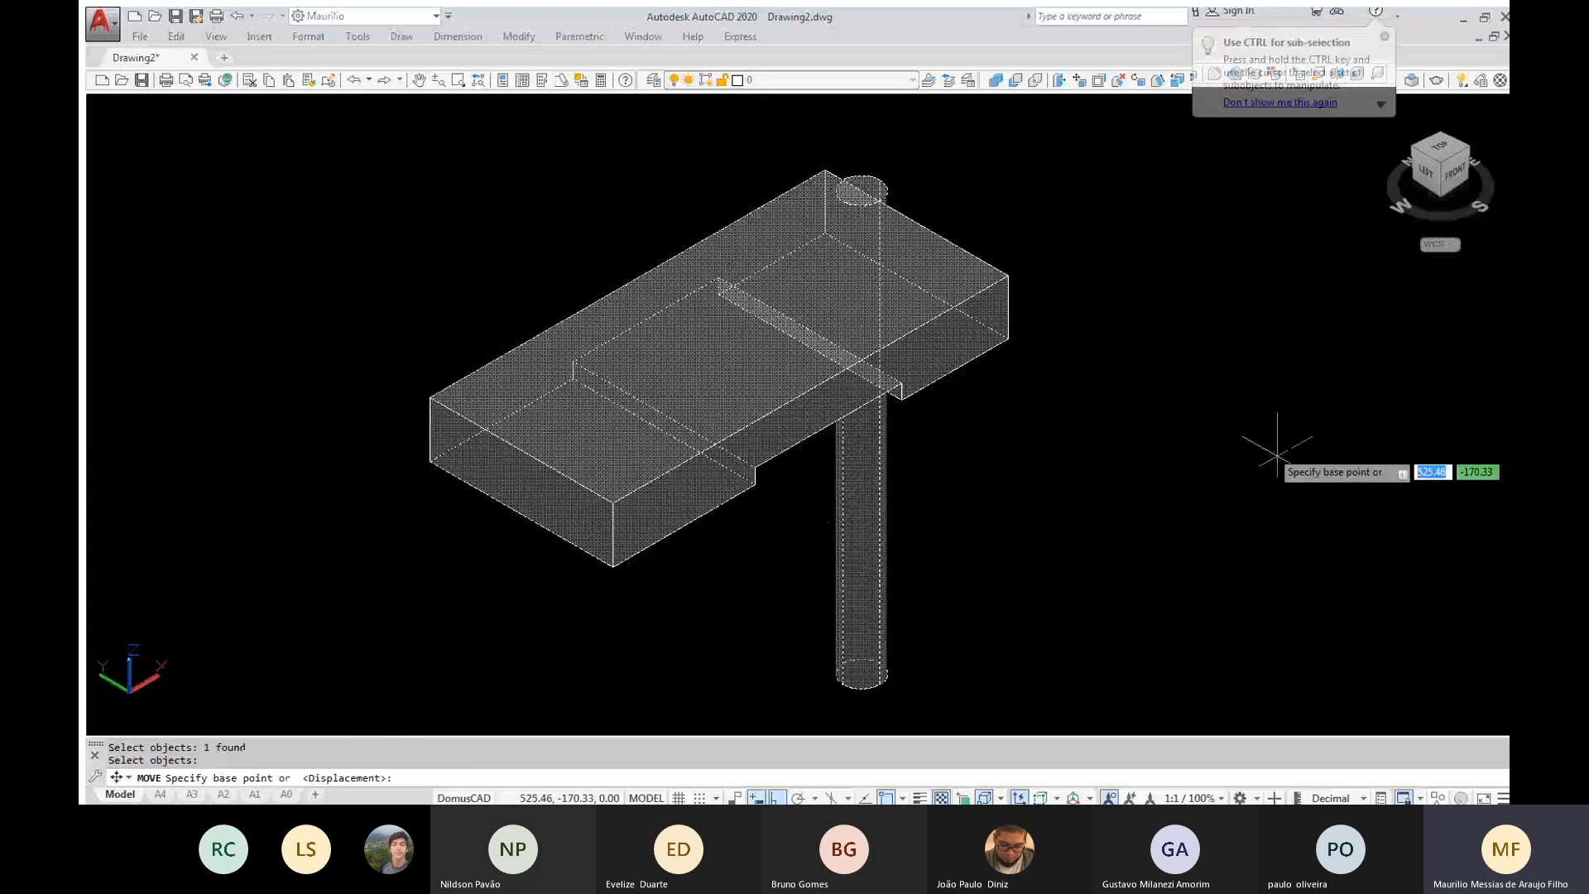
pyautogui.click(1277, 453)
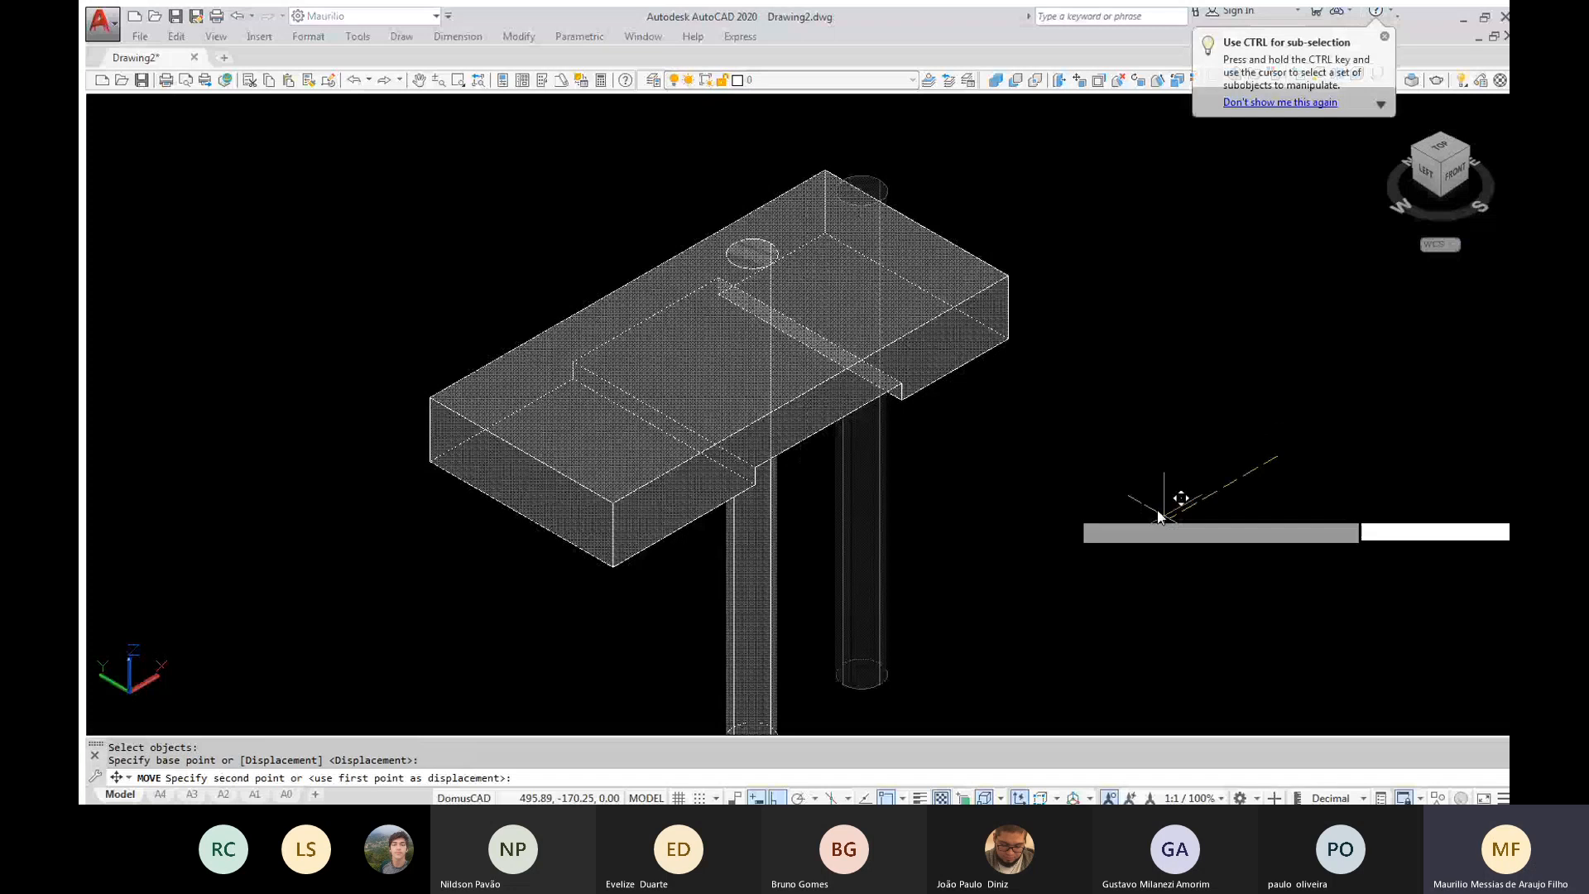
pyautogui.click(1163, 509)
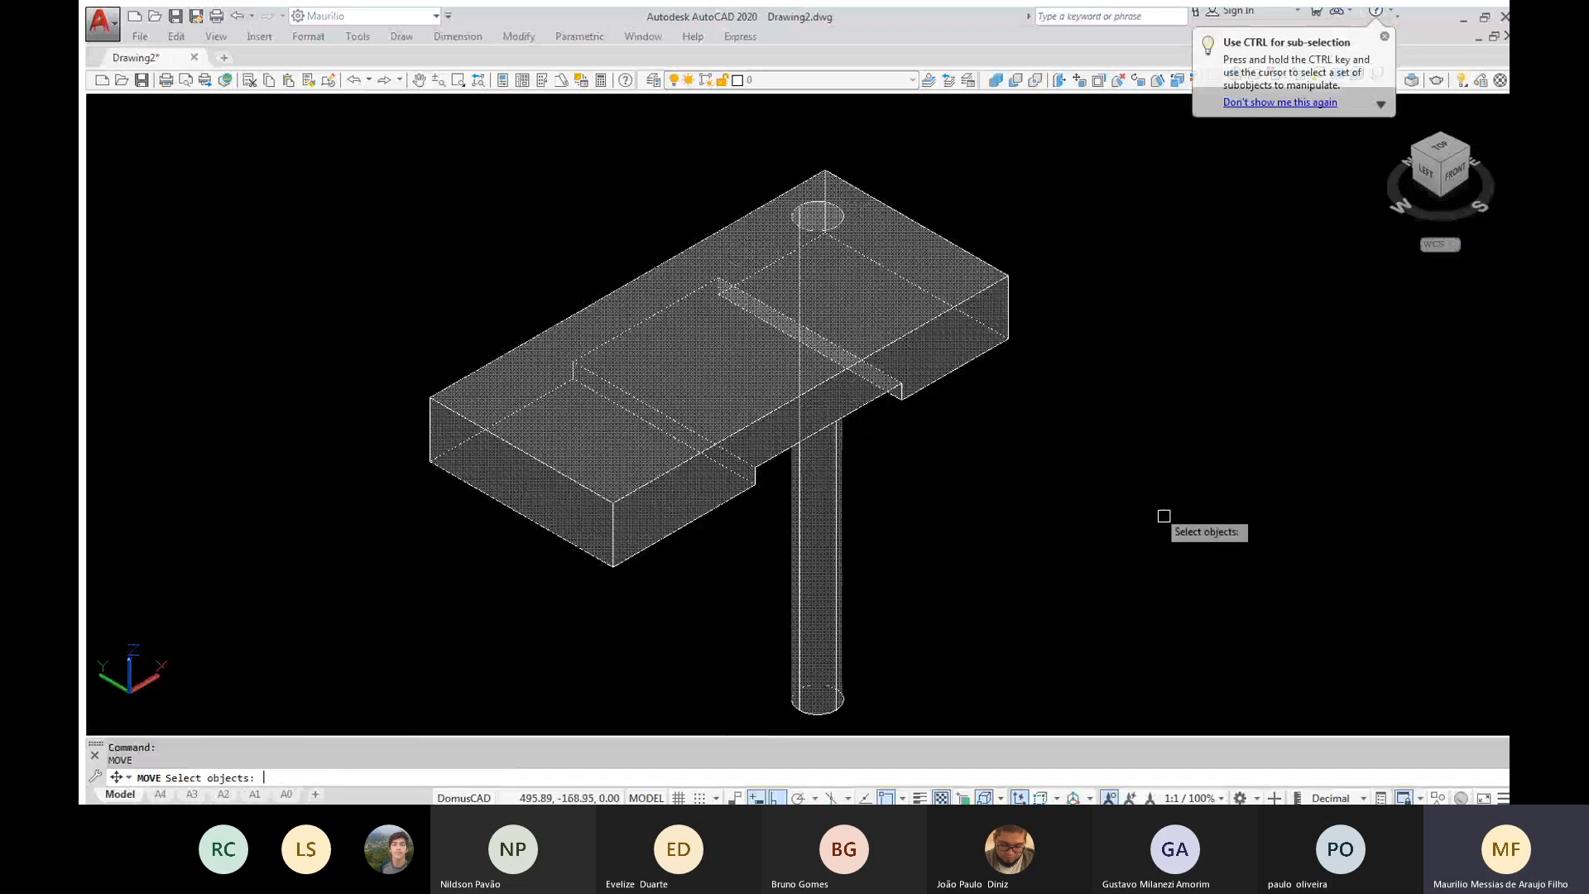
pyautogui.press('Escape')
pyautogui.press('Escape')
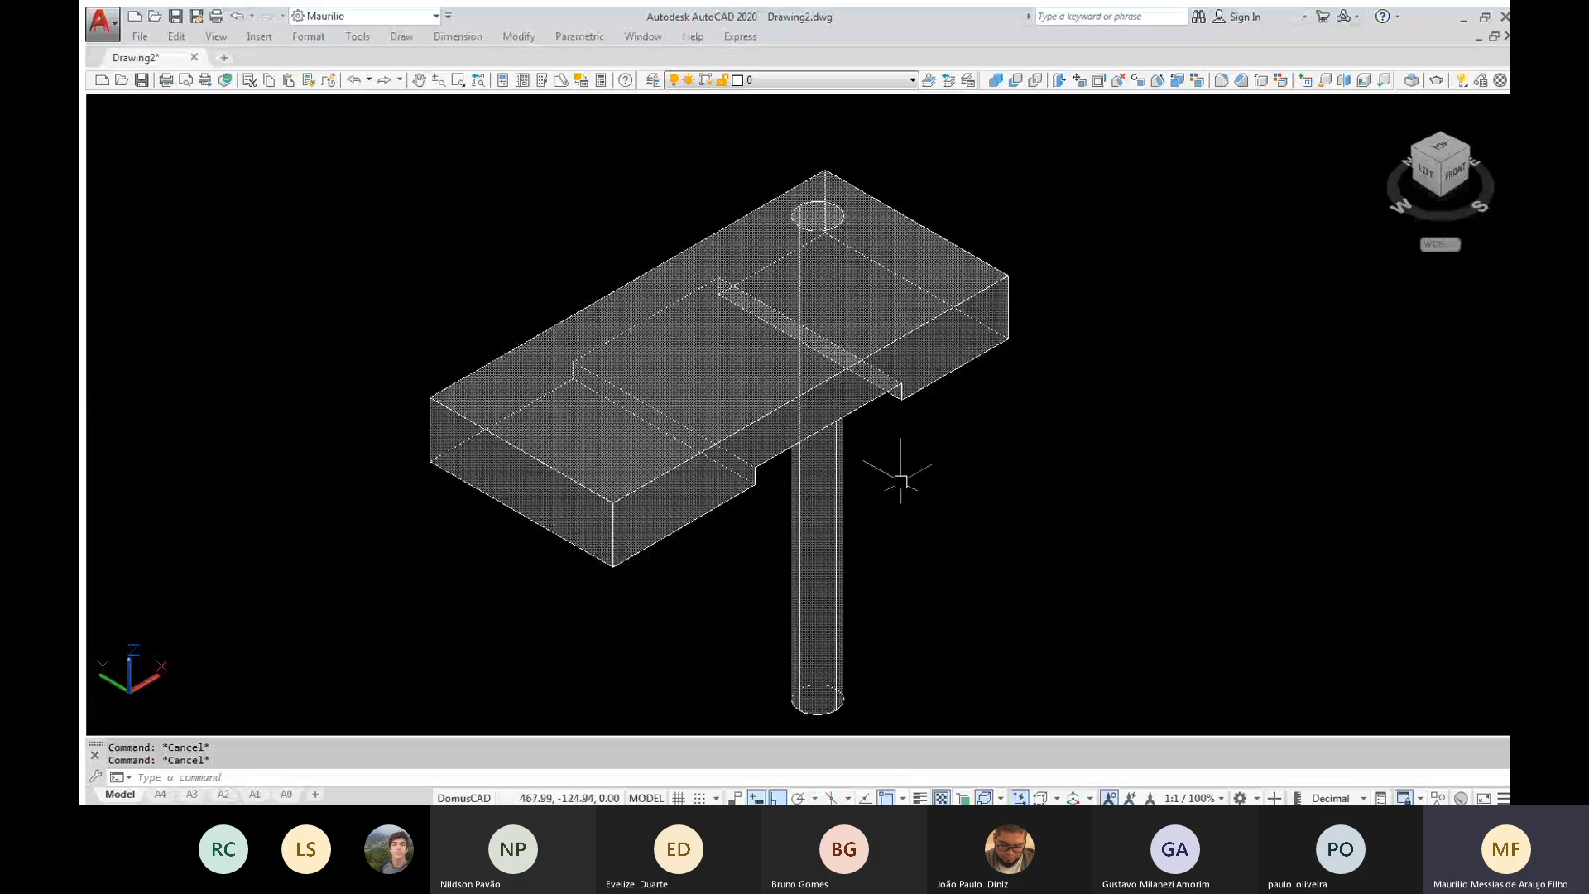
# Copy the cylinder 30 units in the negative Y direction
pyautogui.write('CO')
pyautogui.press('Return')
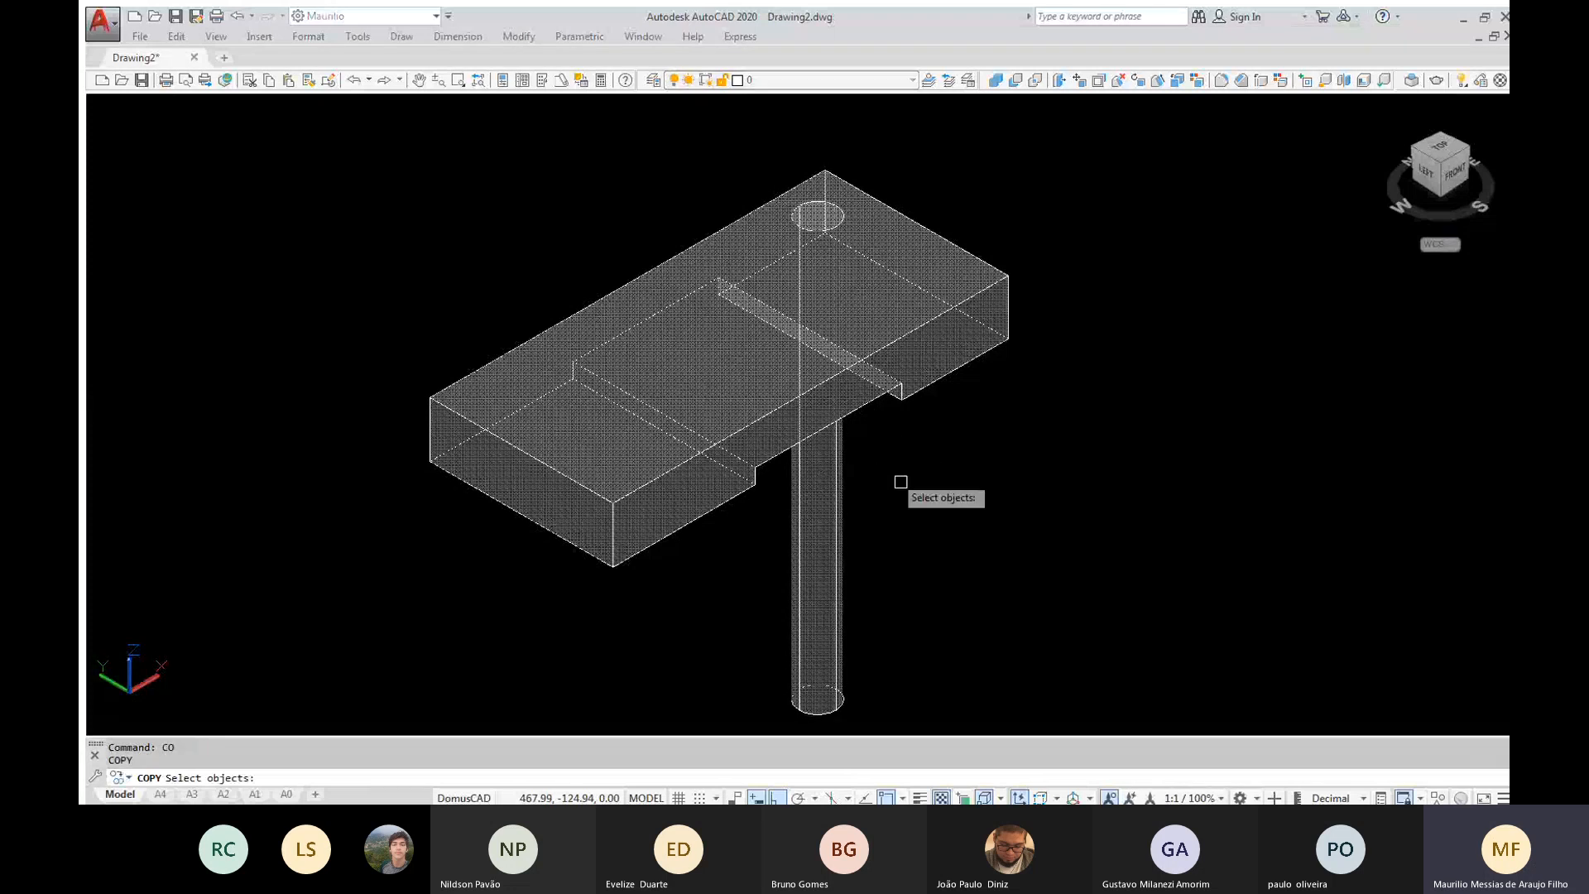
pyautogui.click(841, 495)
pyautogui.press('Return')
pyautogui.click(1059, 272)
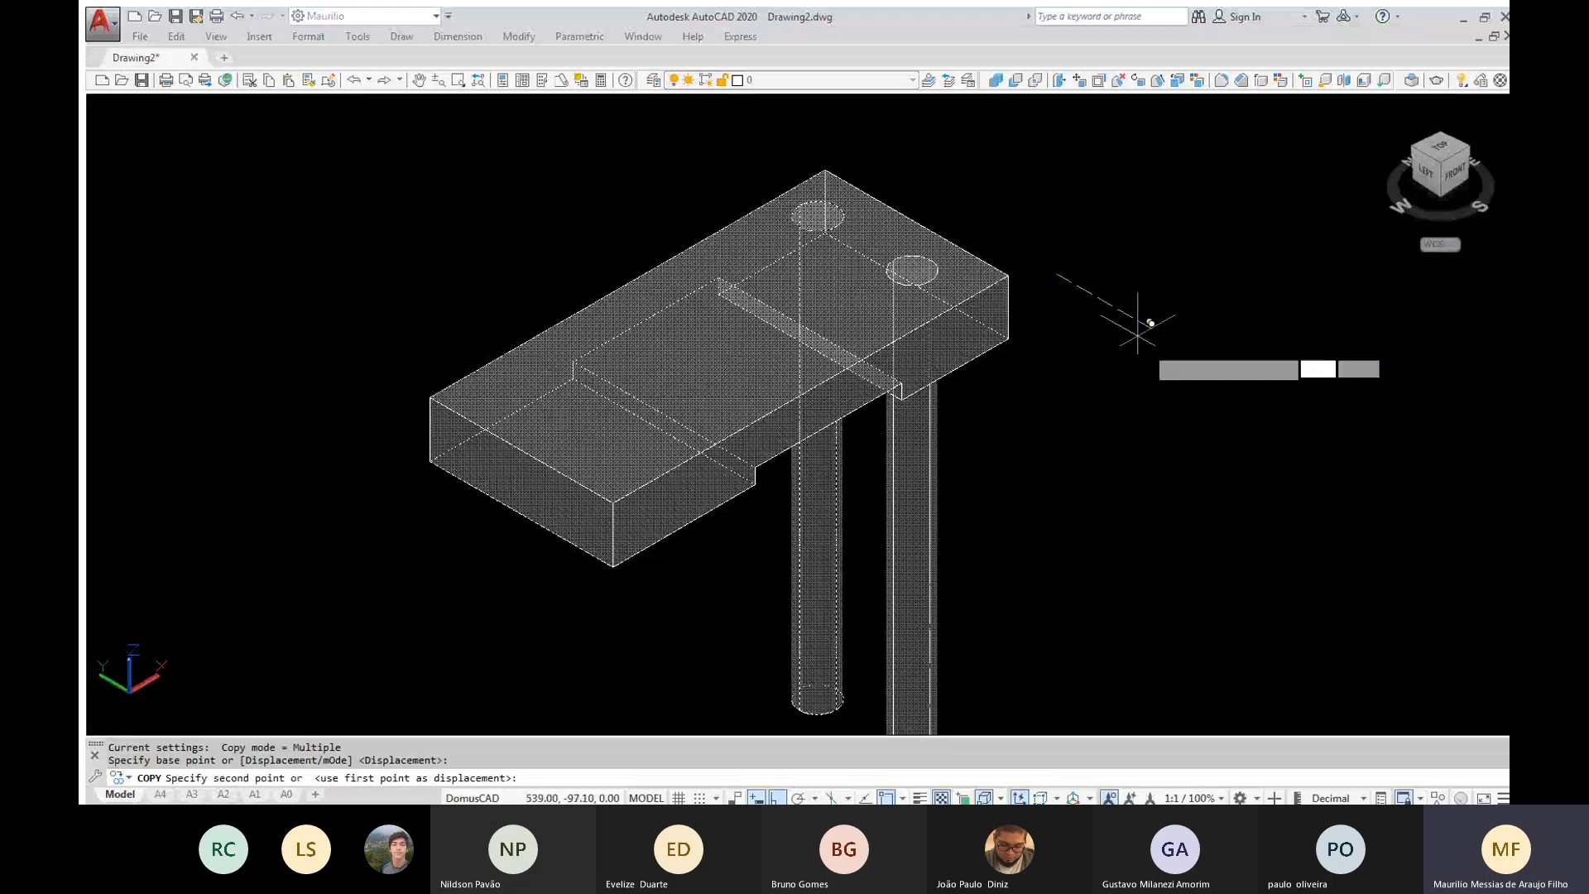
pyautogui.write('30')
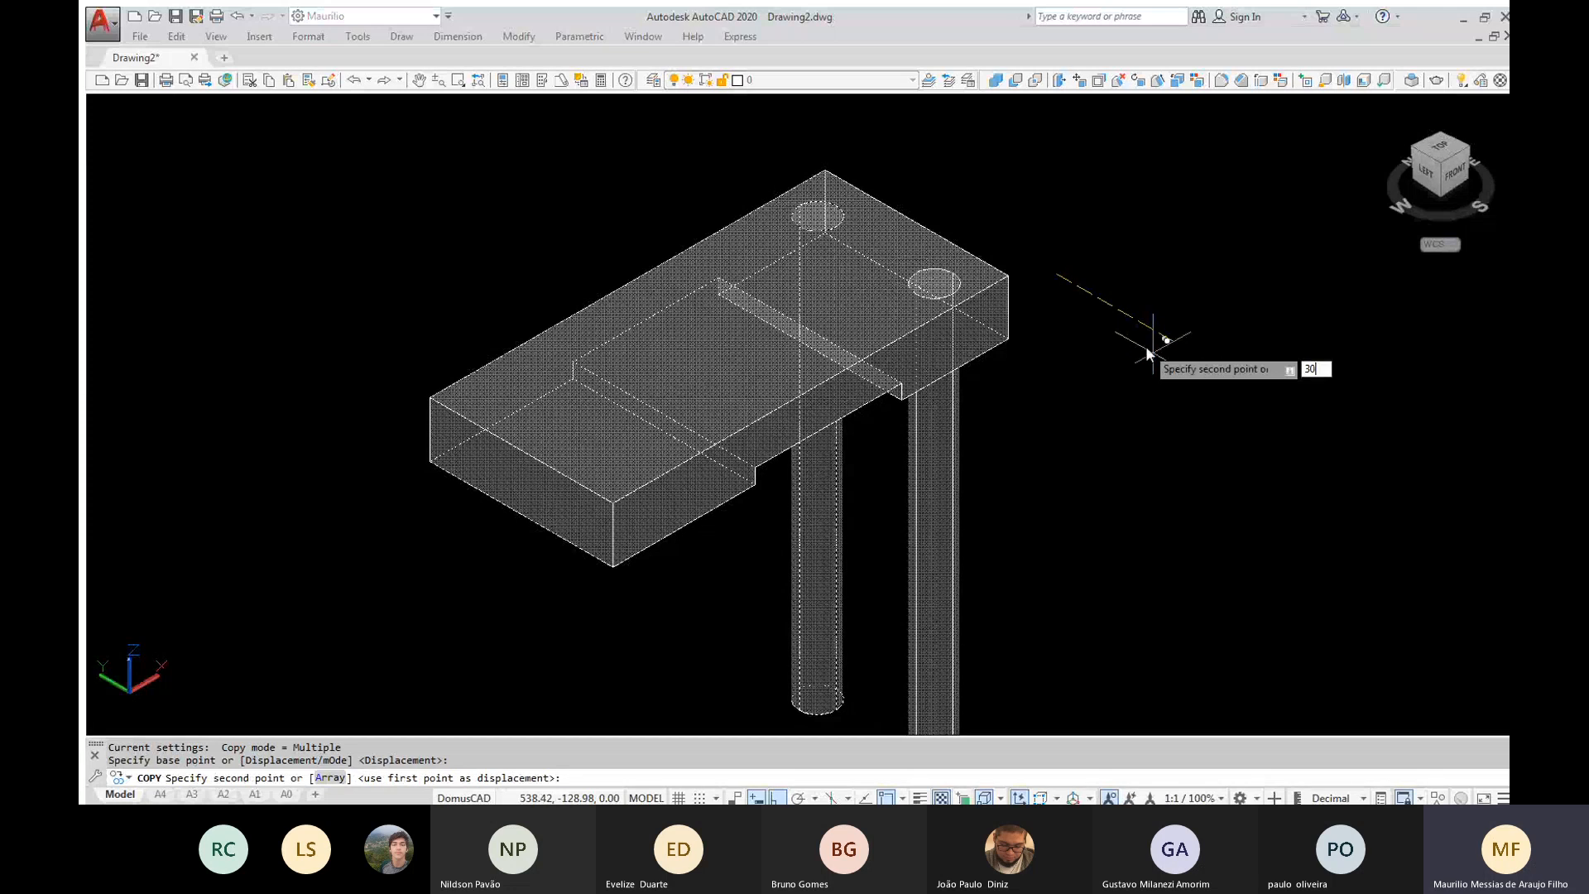
pyautogui.press('Return')
pyautogui.press('Escape')
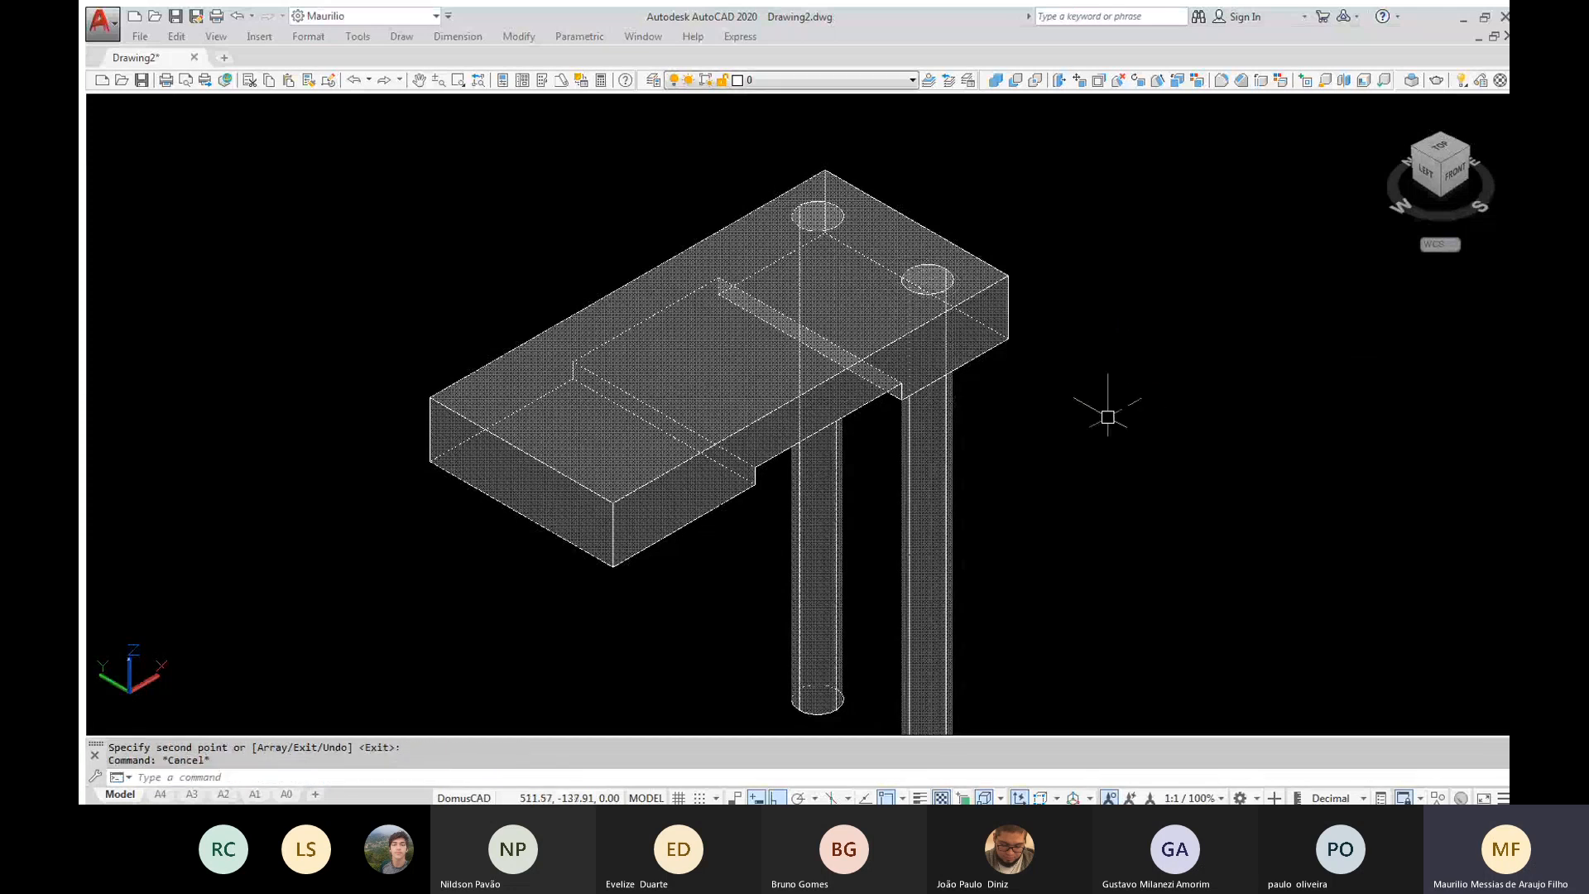
# Copy both cylinders 84 units in the negative X direction to the opposite end of the block
pyautogui.write('co')
pyautogui.press('Return')
pyautogui.click(1020, 494)
pyautogui.click(815, 555)
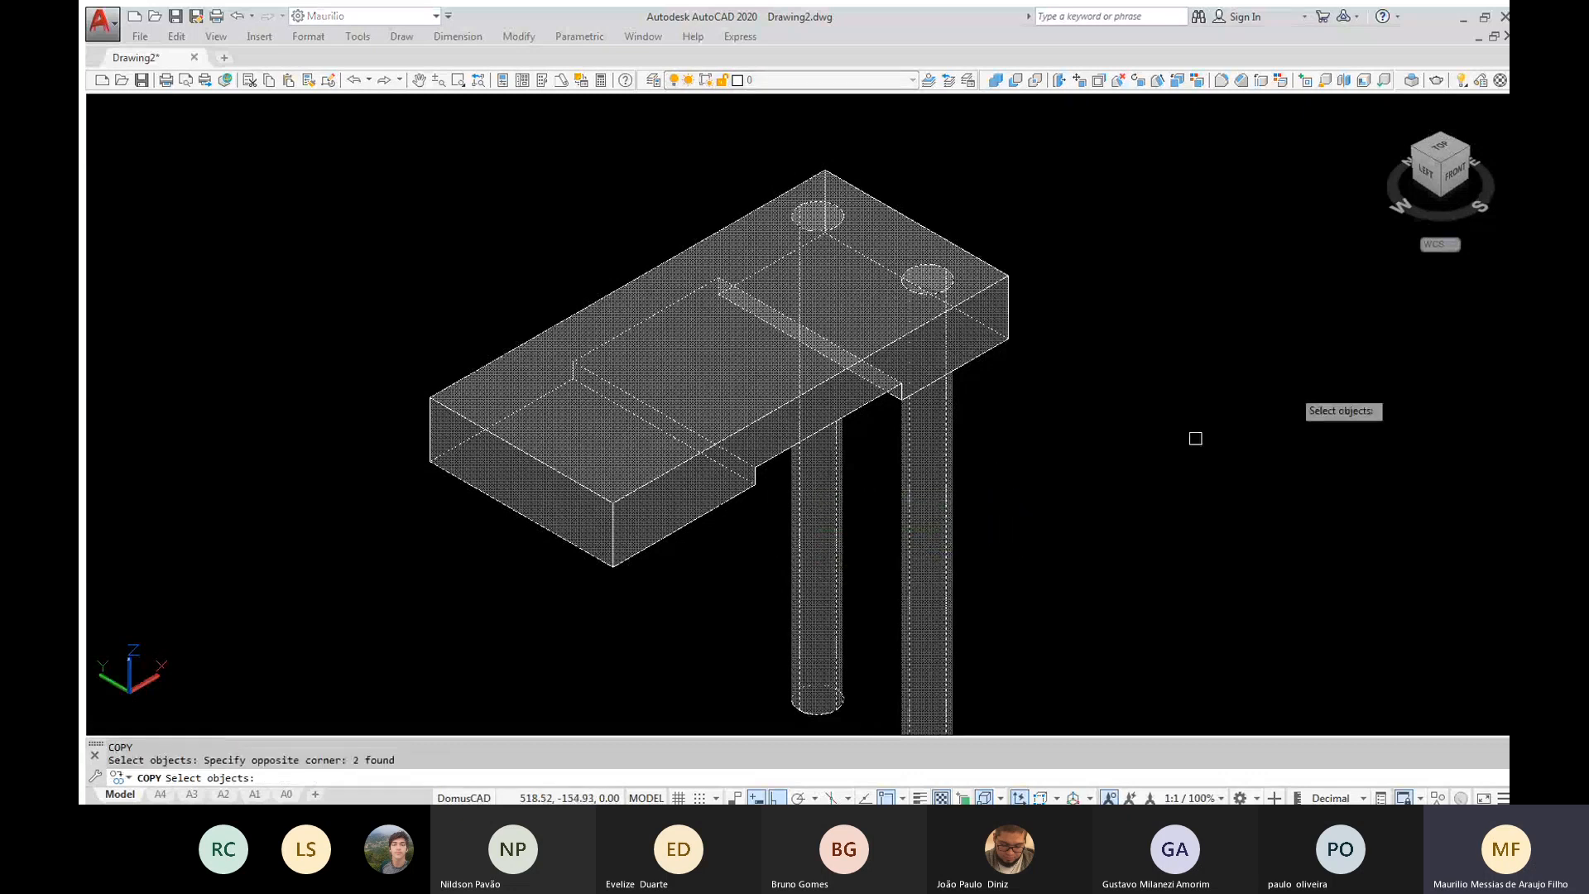
pyautogui.press('Return')
pyautogui.click(1399, 314)
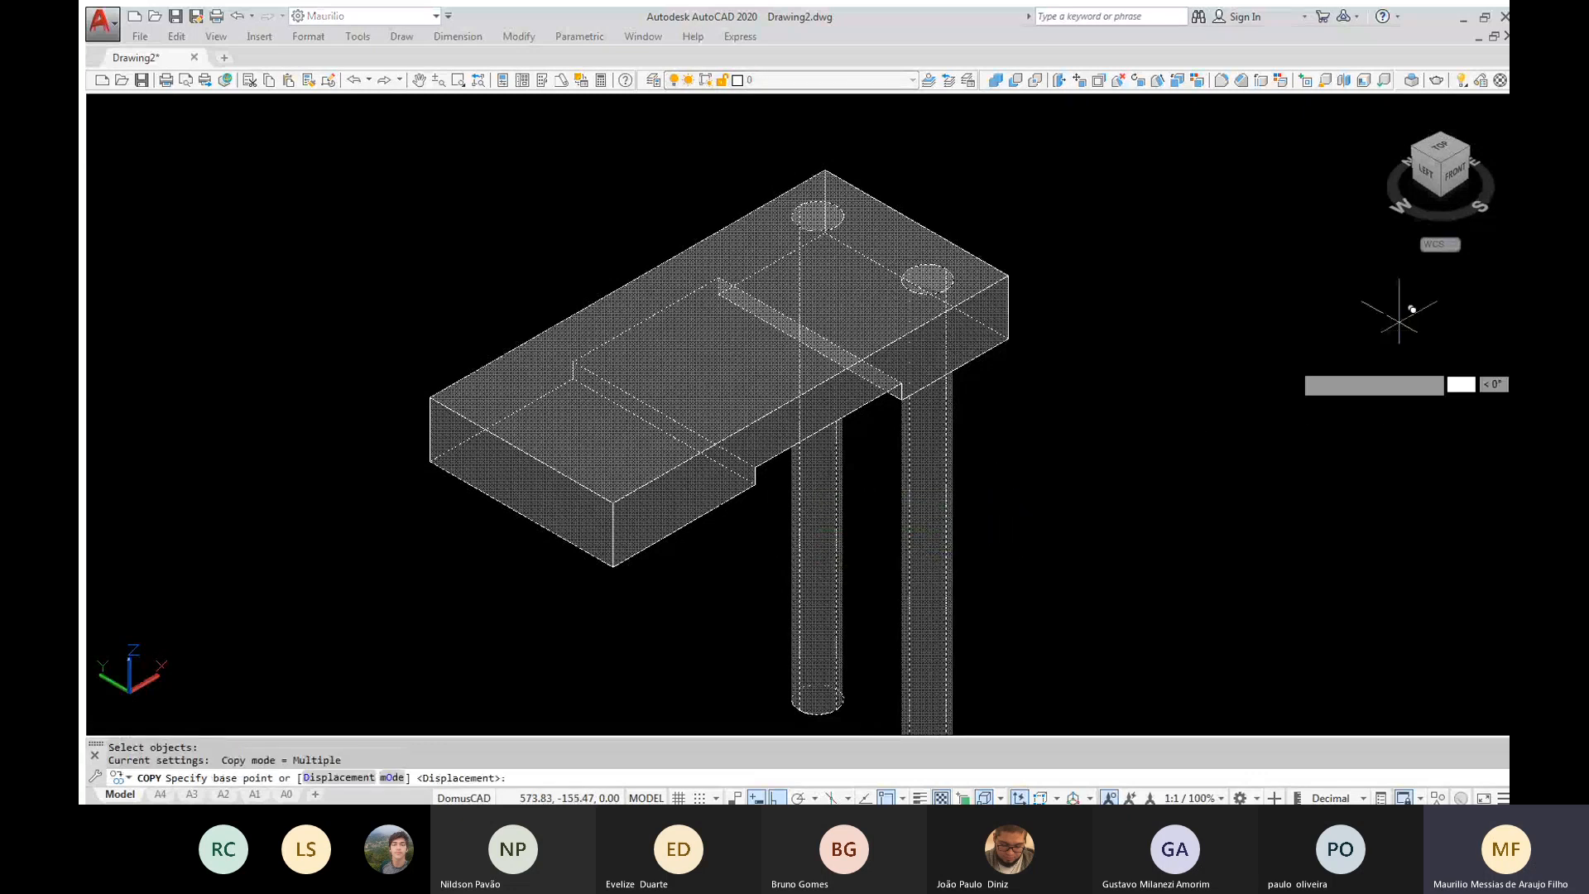
pyautogui.click(1399, 320)
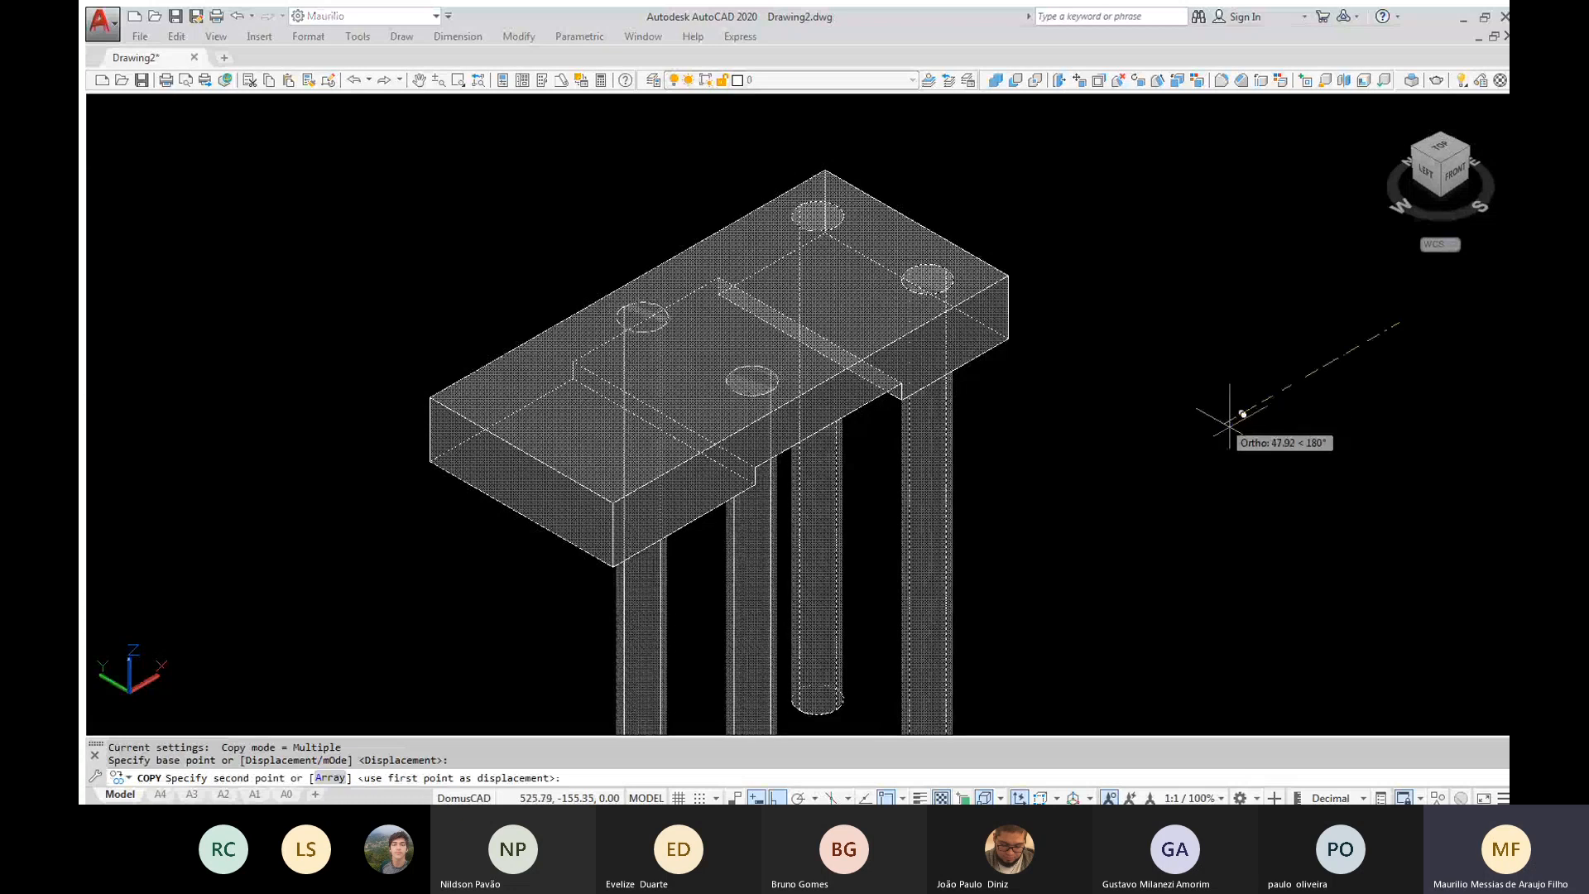
pyautogui.write('8')
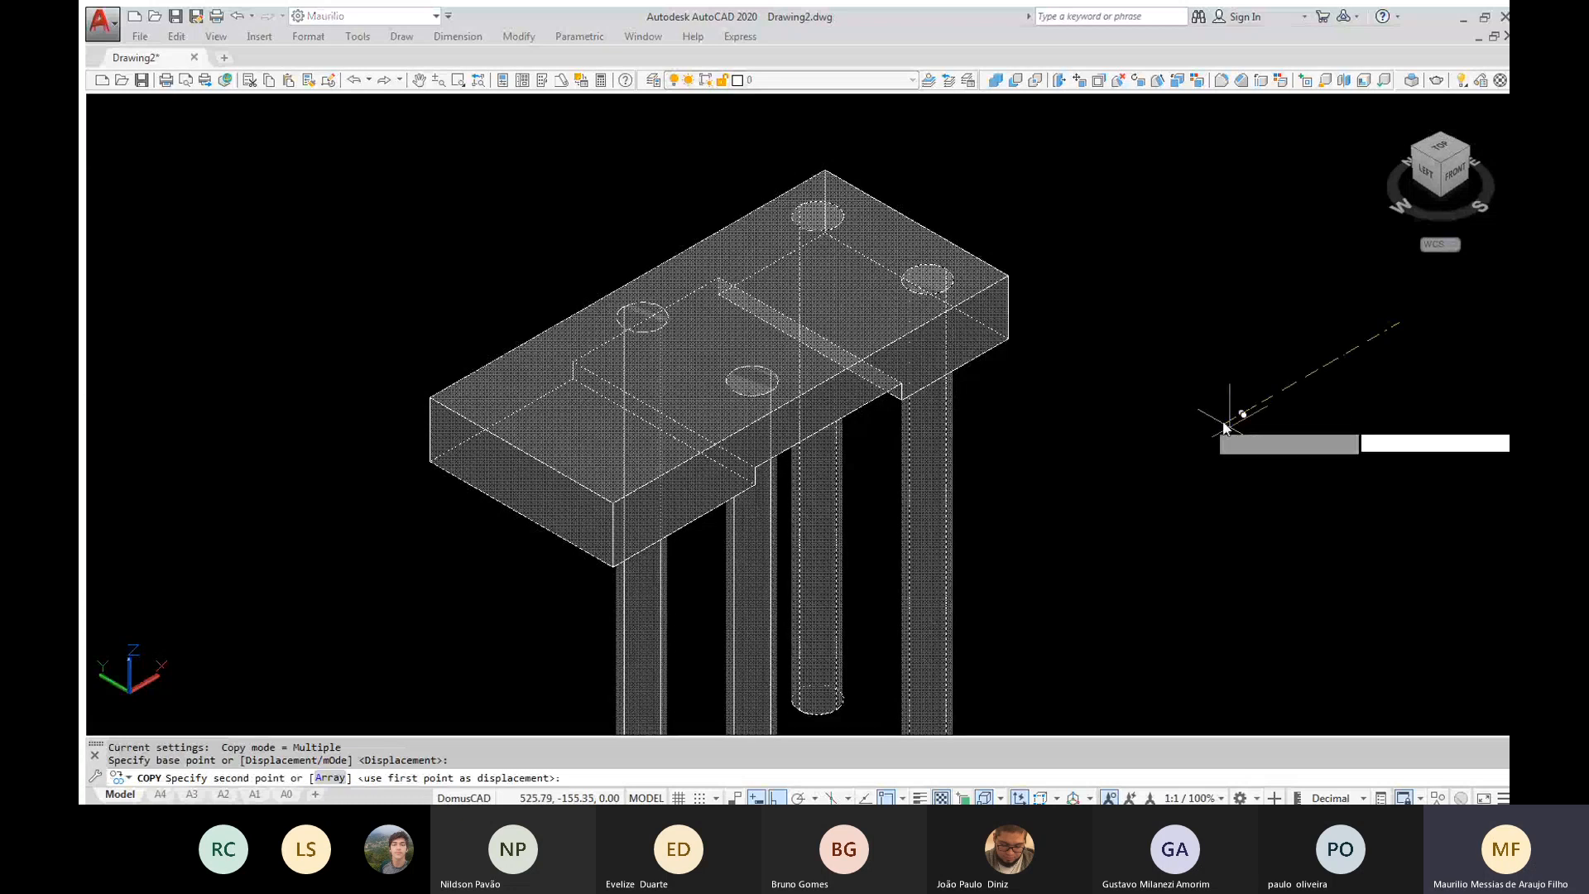
pyautogui.write('4')
pyautogui.press('Return')
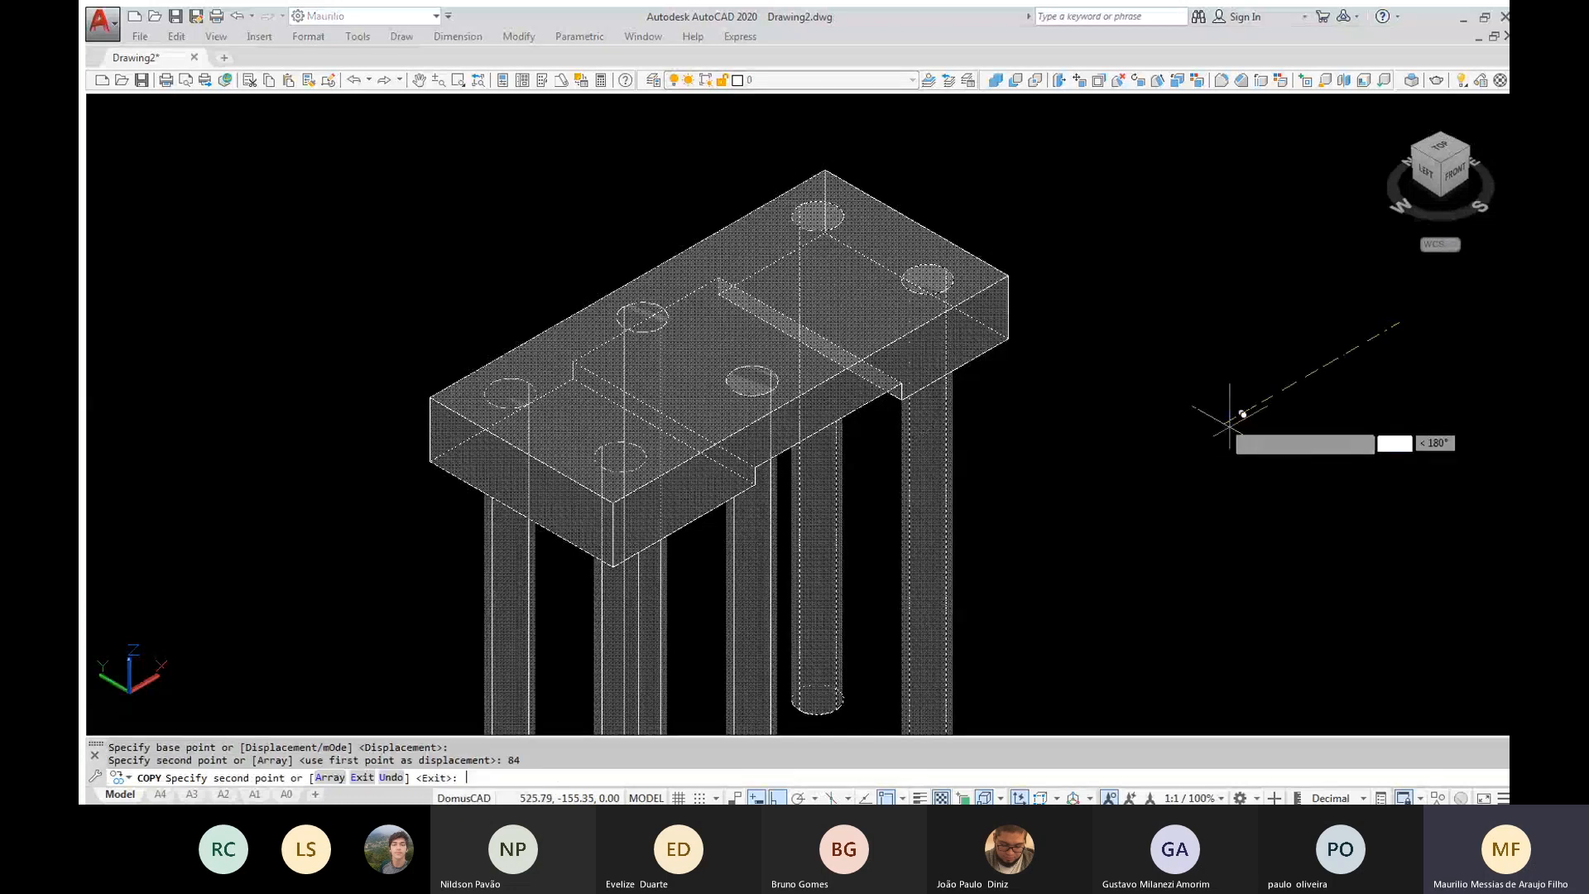
pyautogui.press('Escape')
pyautogui.press('Escape')
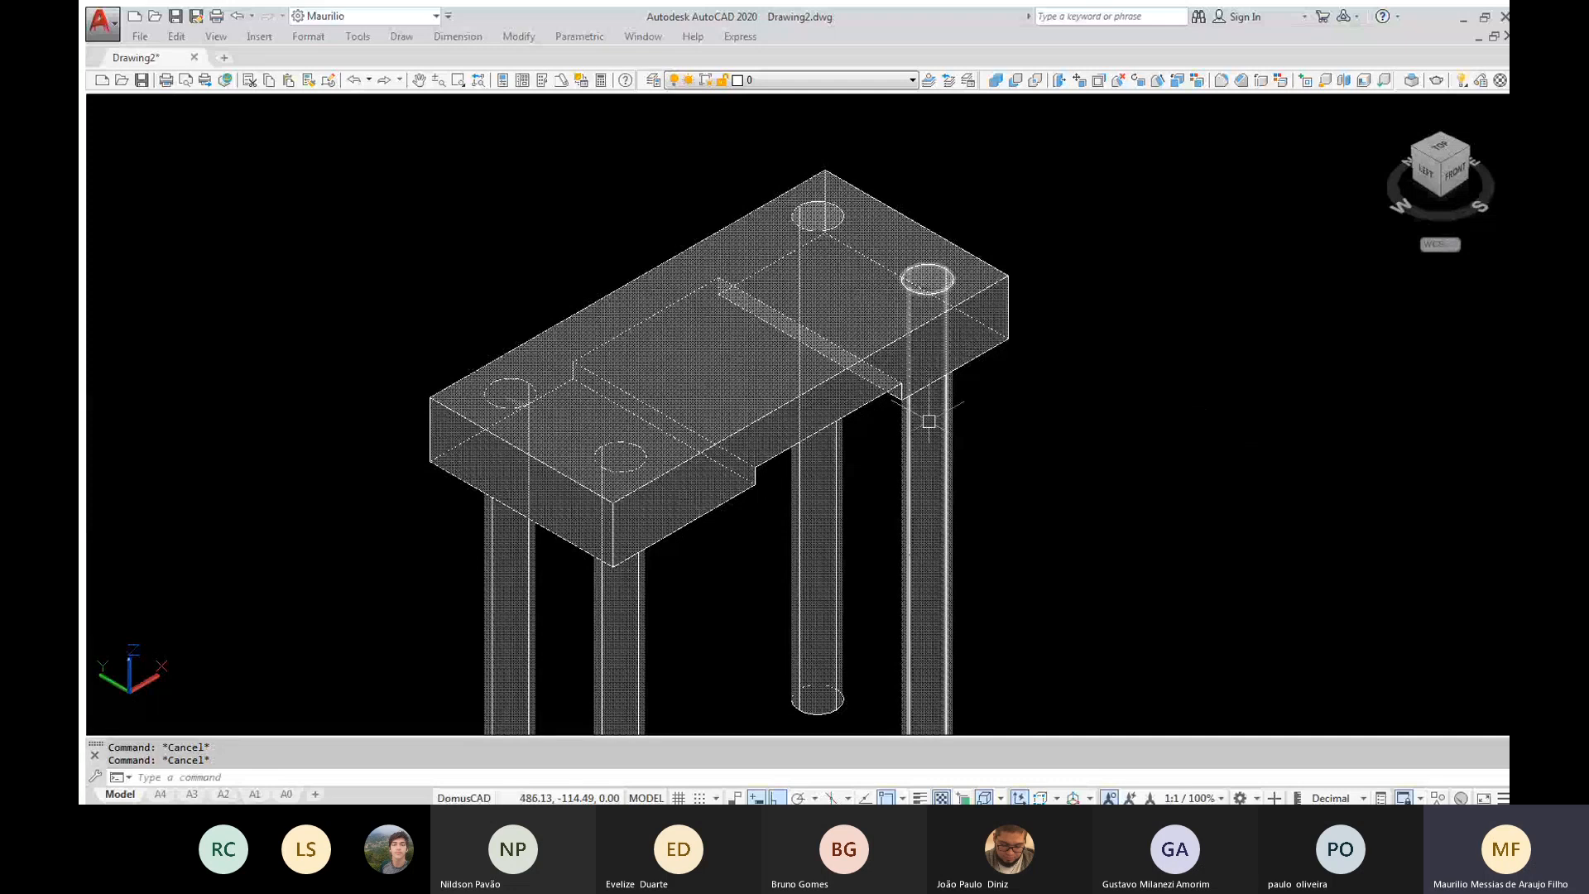
# Subtract the four cylinders from the block to cut four through holes near its corners
pyautogui.keyDown('shift'); pyautogui.moveTo(929, 421); pyautogui.dragTo(888, 383, button='middle'); pyautogui.keyUp('shift')
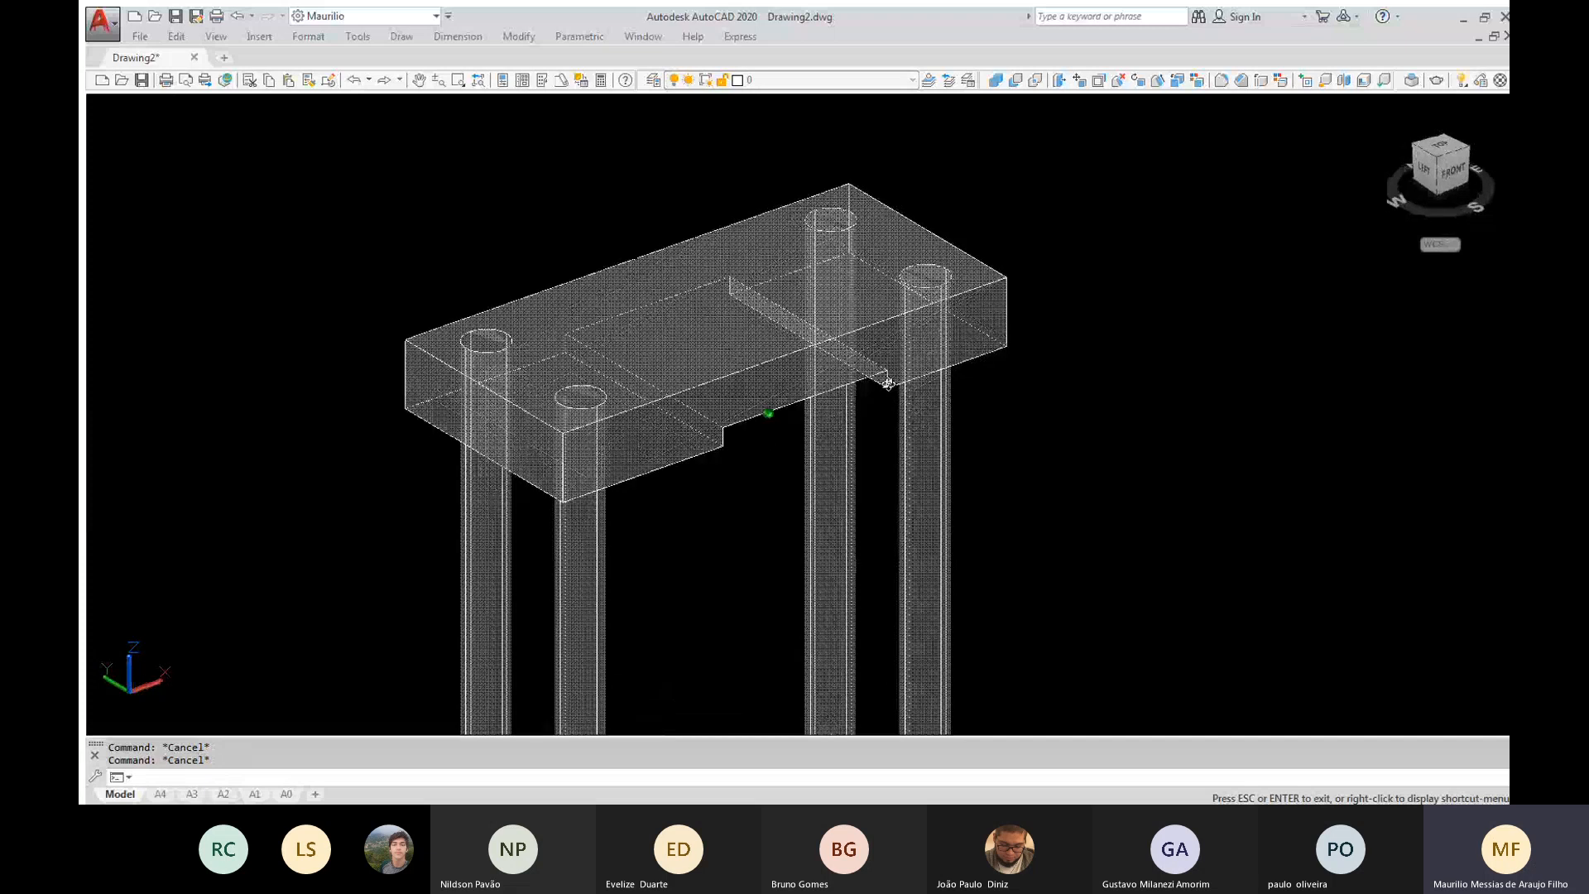
pyautogui.keyDown('shift'); pyautogui.moveTo(888, 383); pyautogui.dragTo(1062, 276, button='middle'); pyautogui.keyUp('shift')
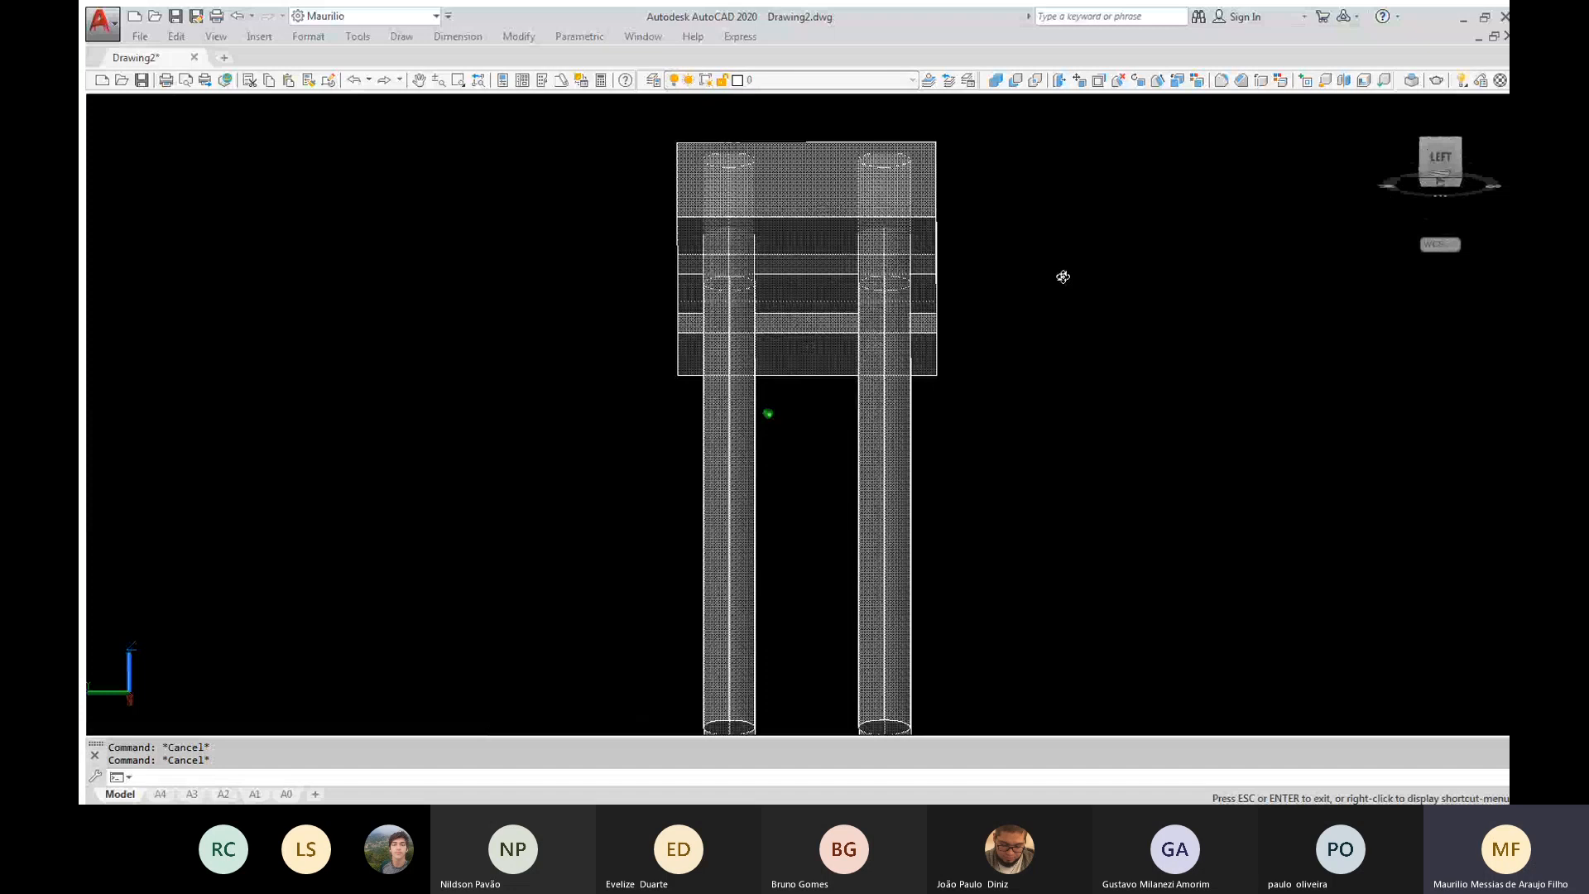
pyautogui.hotkey('ctrl', 'z')
pyautogui.write('su')
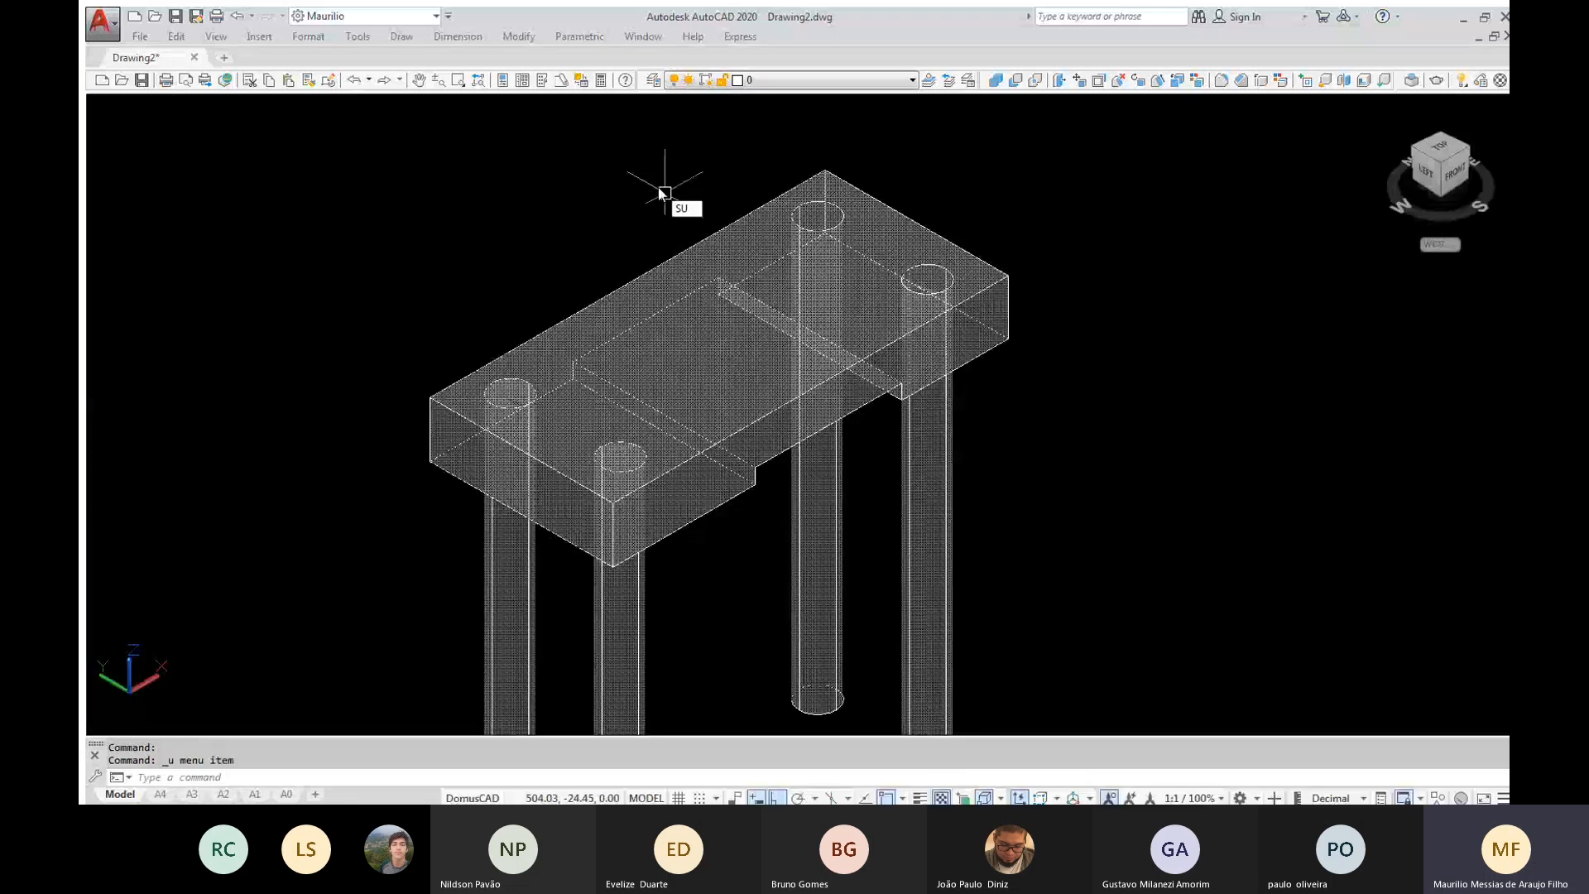
pyautogui.press('Return')
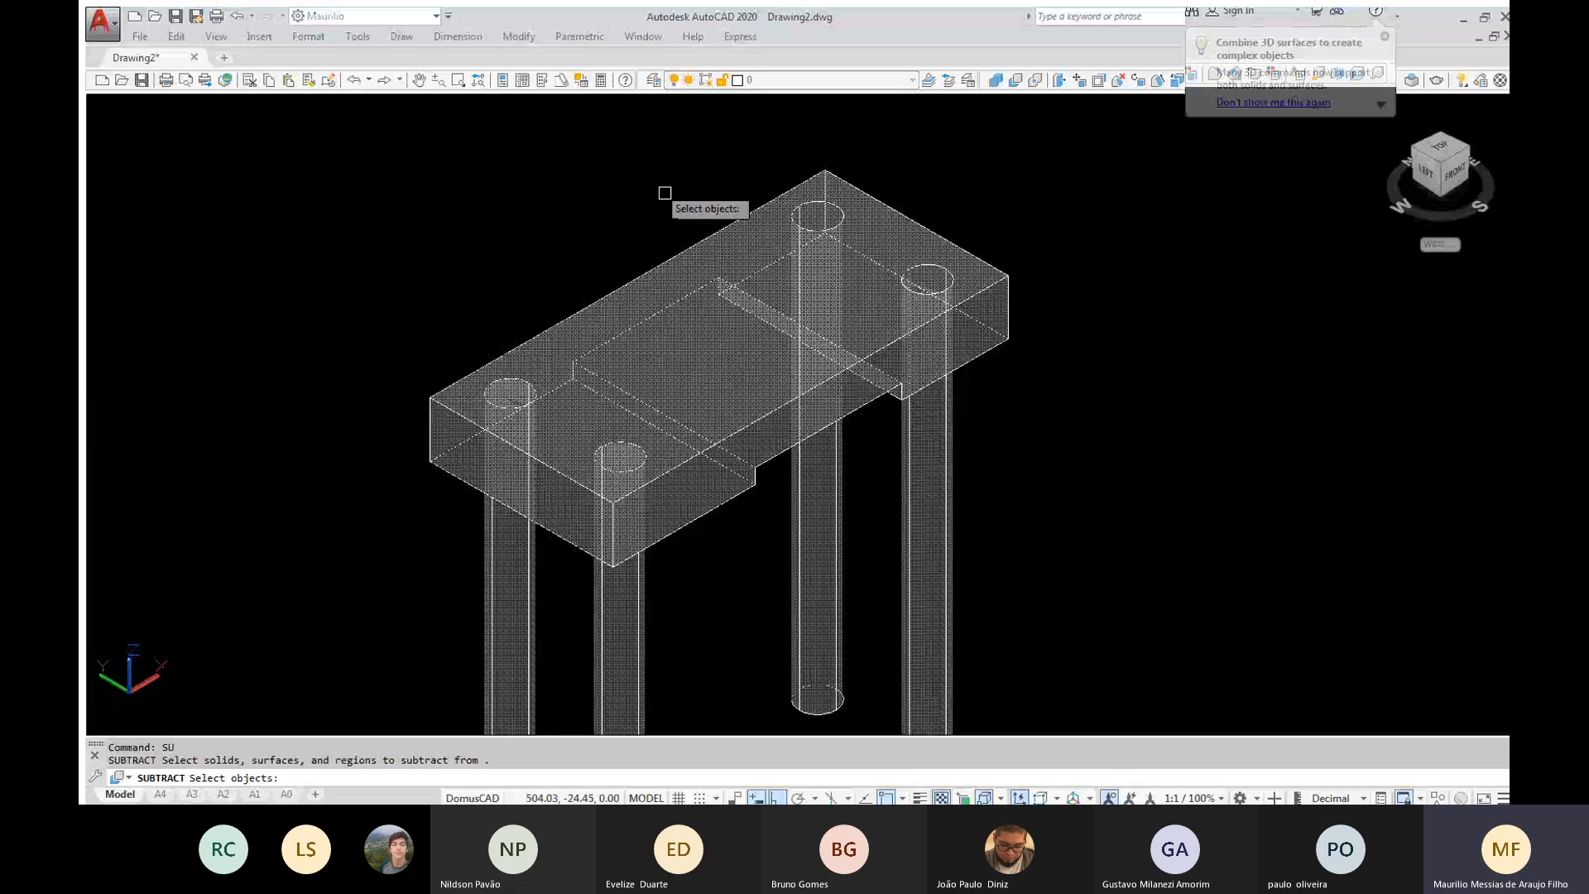
pyautogui.click(664, 193)
pyautogui.click(325, 616)
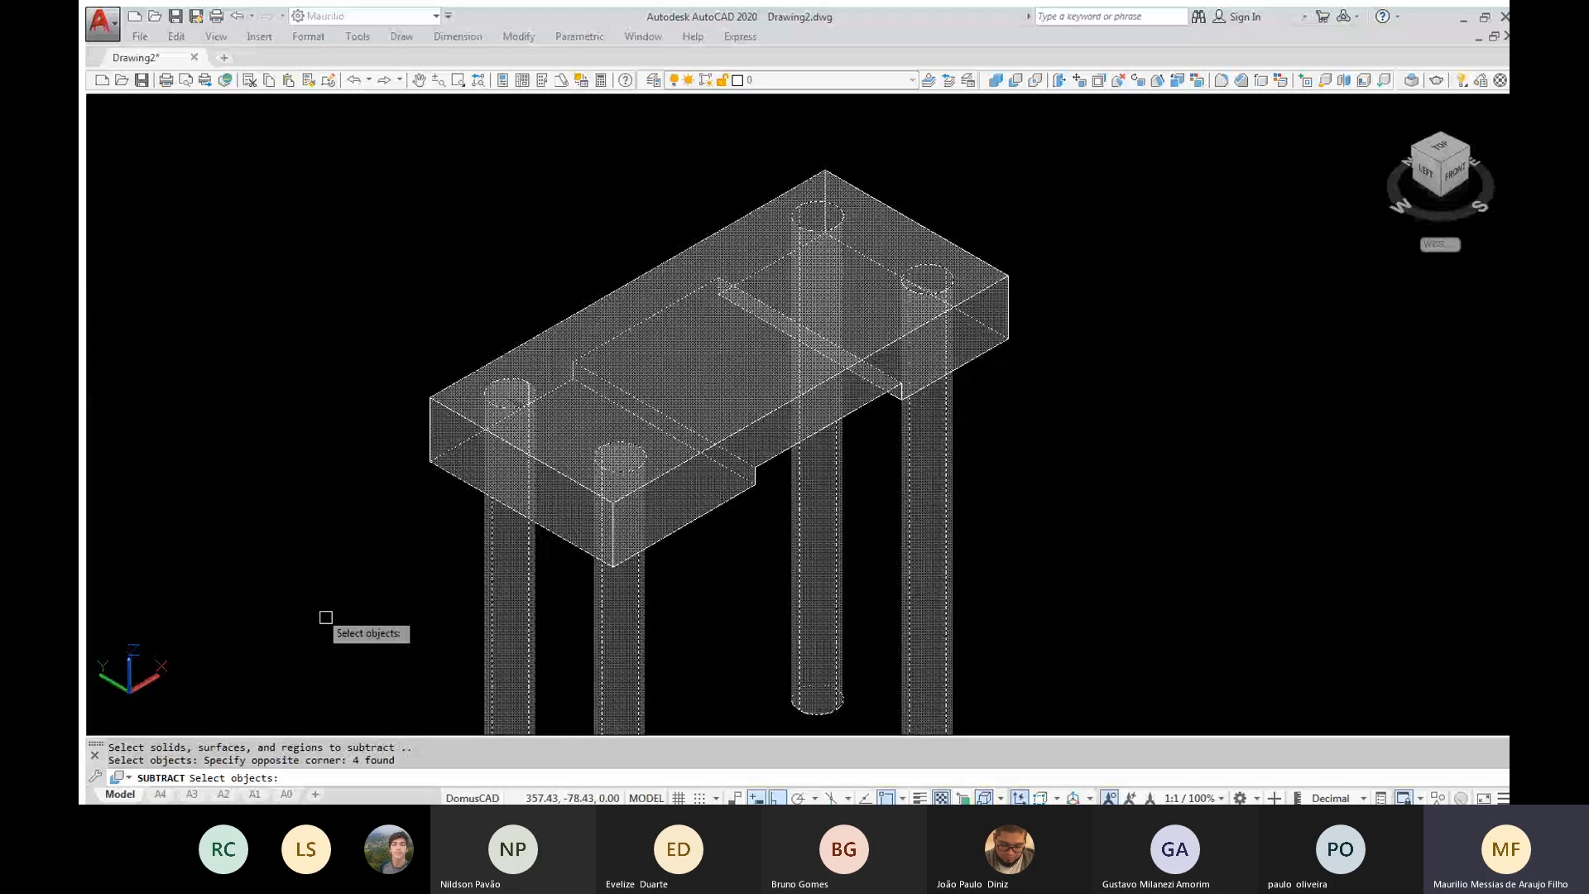
pyautogui.keyDown('shift'); pyautogui.moveTo(325, 618); pyautogui.dragTo(990, 301, button='middle'); pyautogui.keyUp('shift')
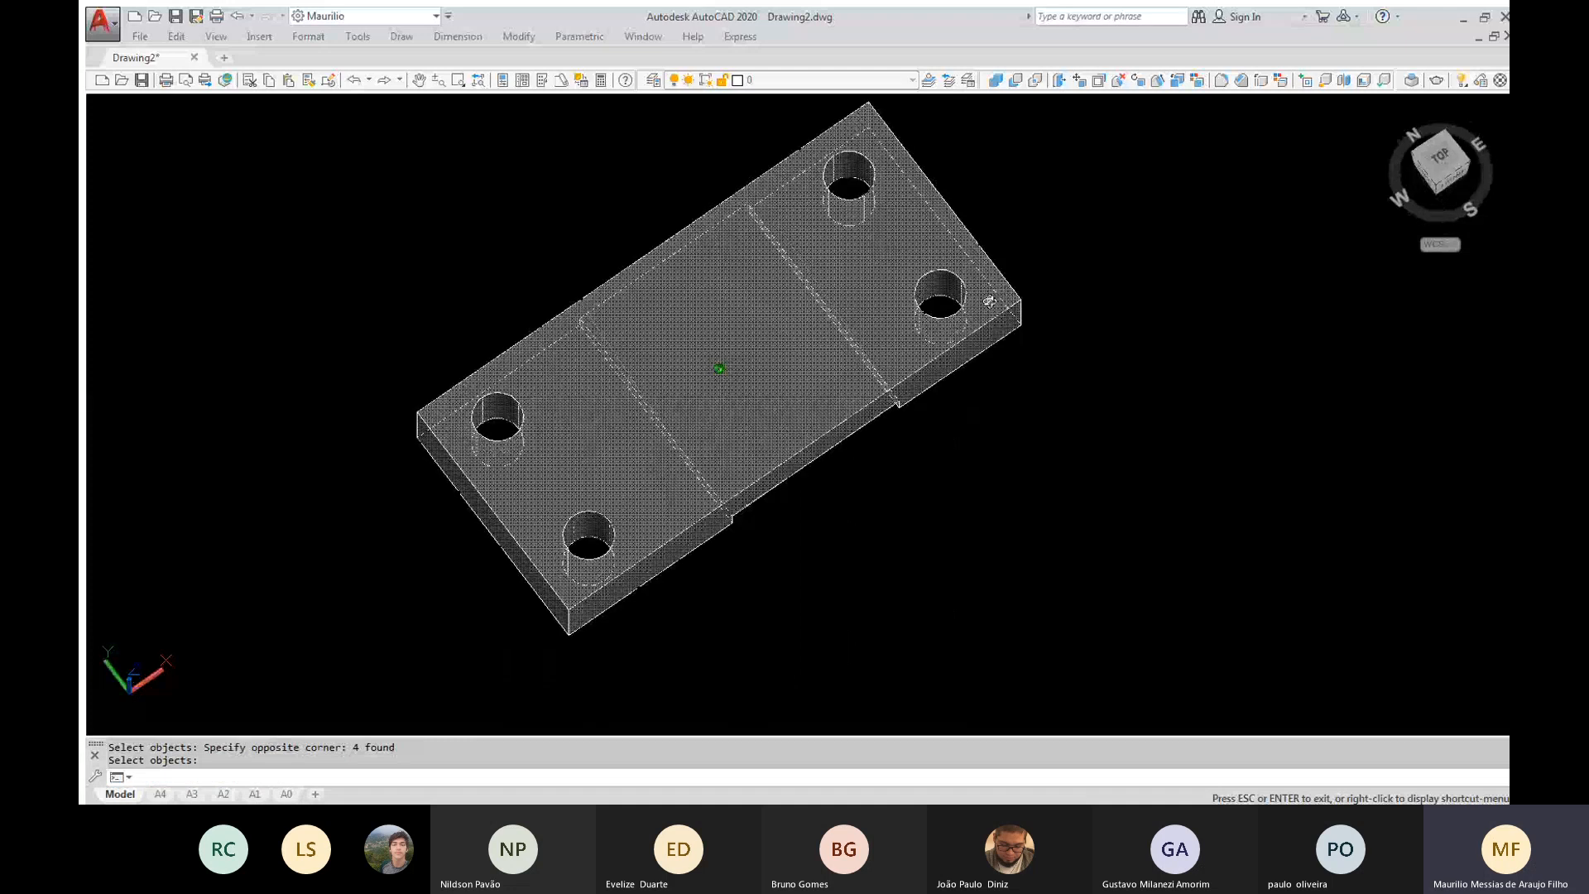
pyautogui.press('Return')
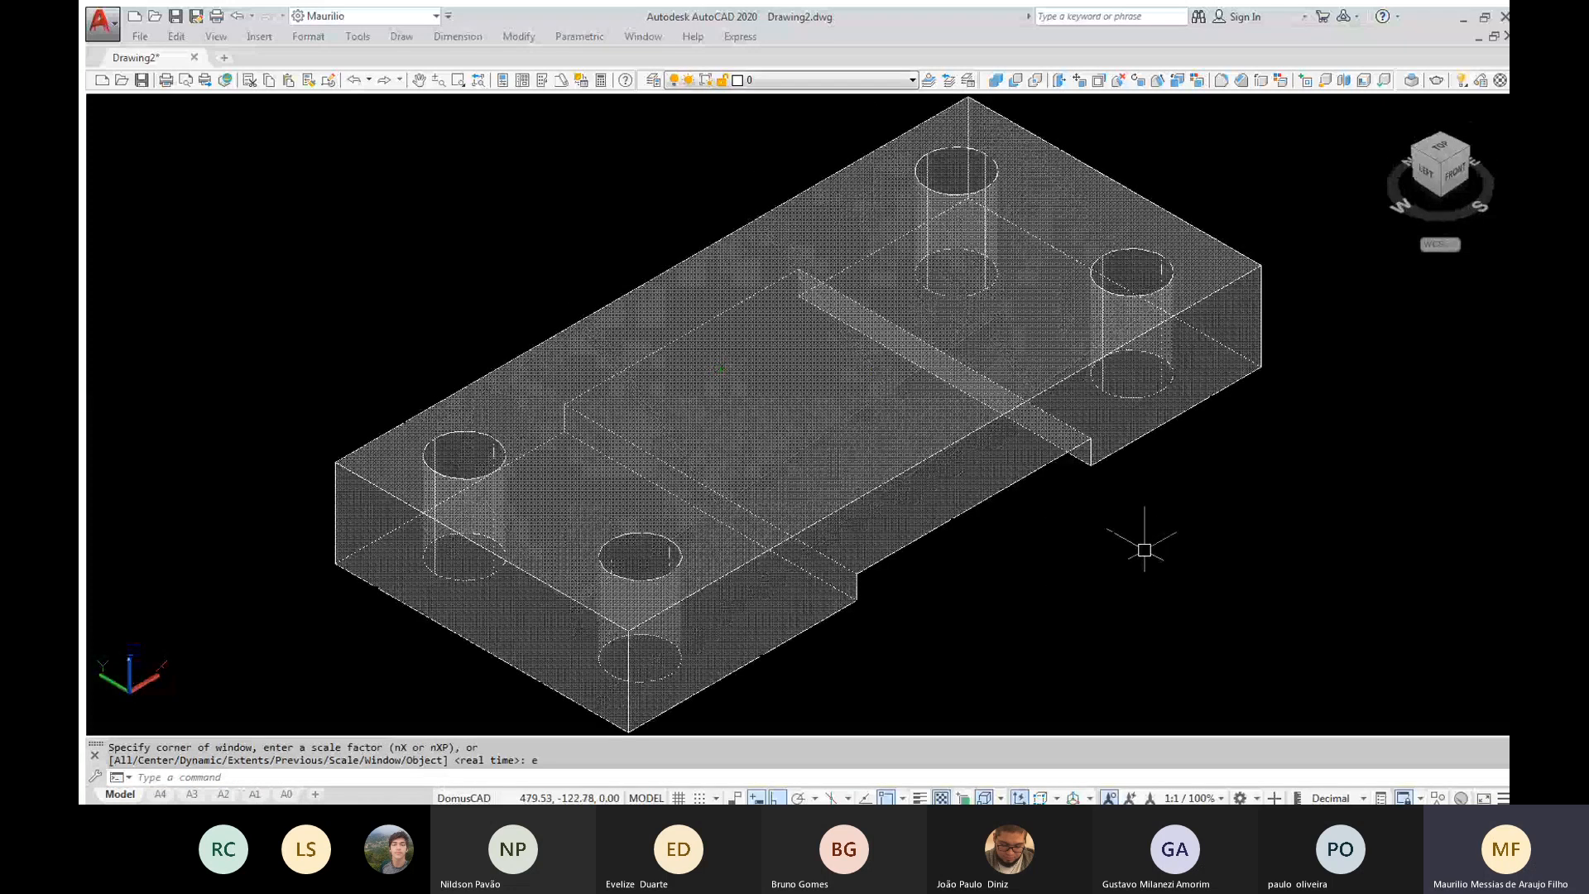
# Create a cylinder of radius 15 and height 3 downward, centred on the midpoint of the block's rear short top edge
pyautogui.scroll(-3, 1145, 549)
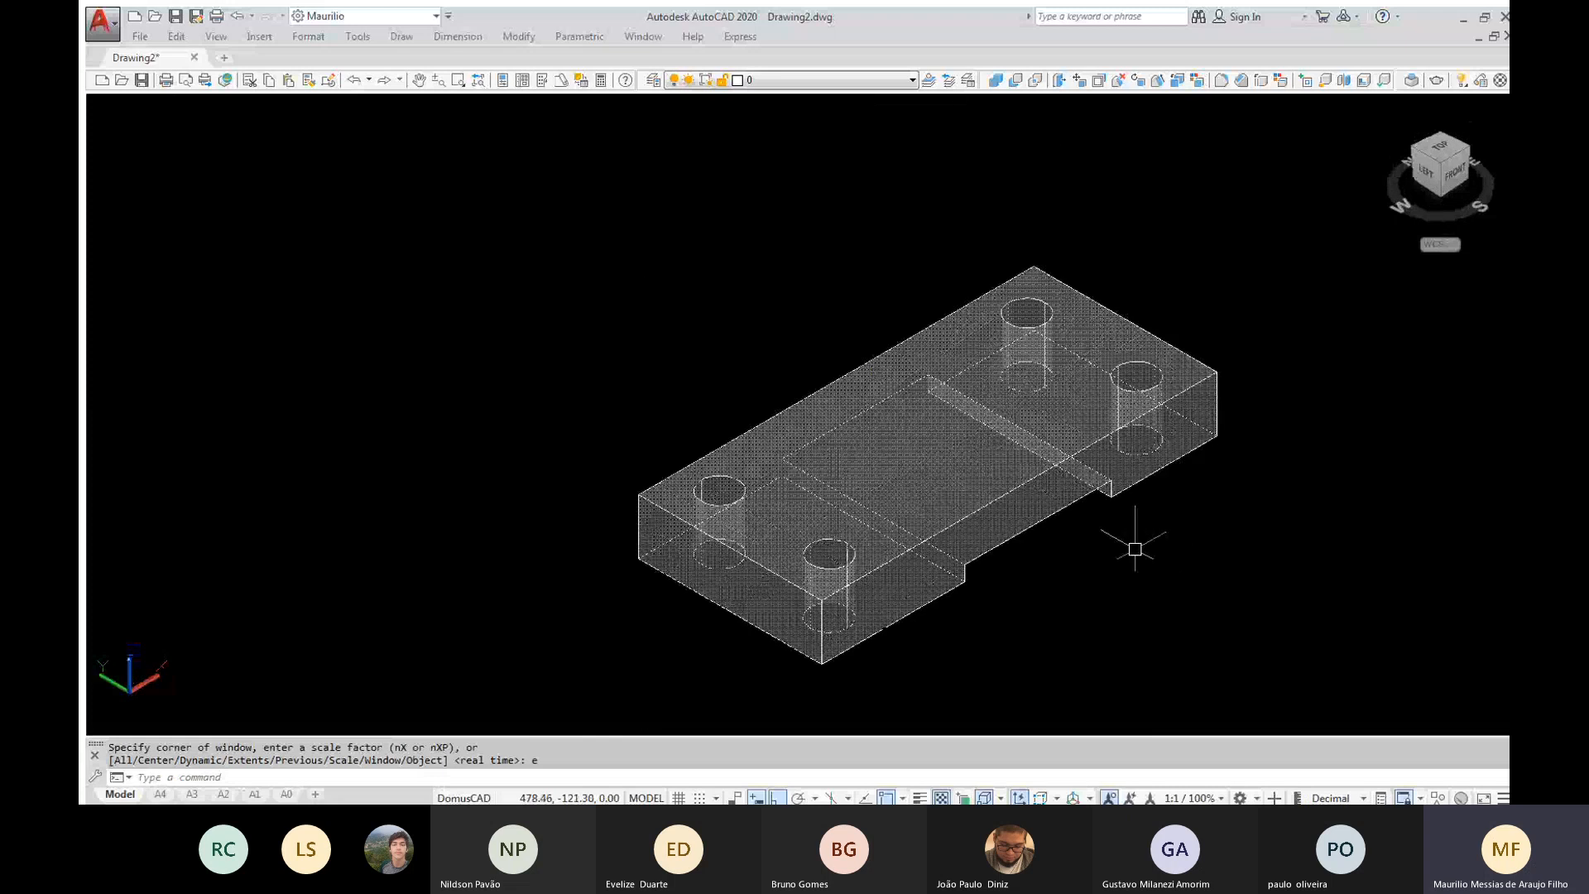
pyautogui.moveTo(1135, 549); pyautogui.dragTo(1031, 489, button='middle')
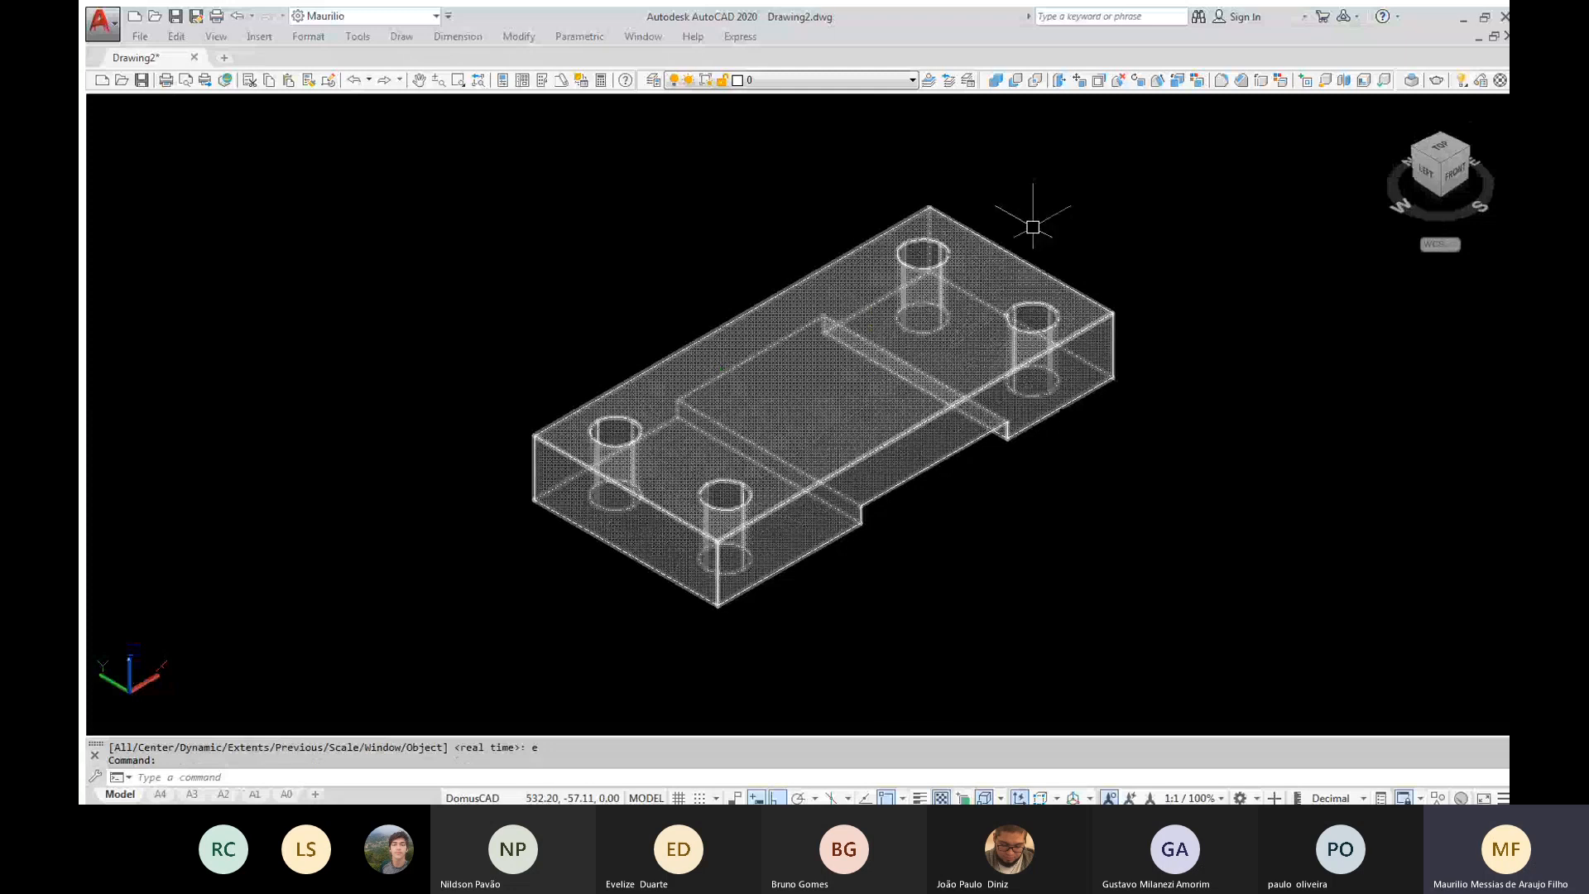
pyautogui.write('c')
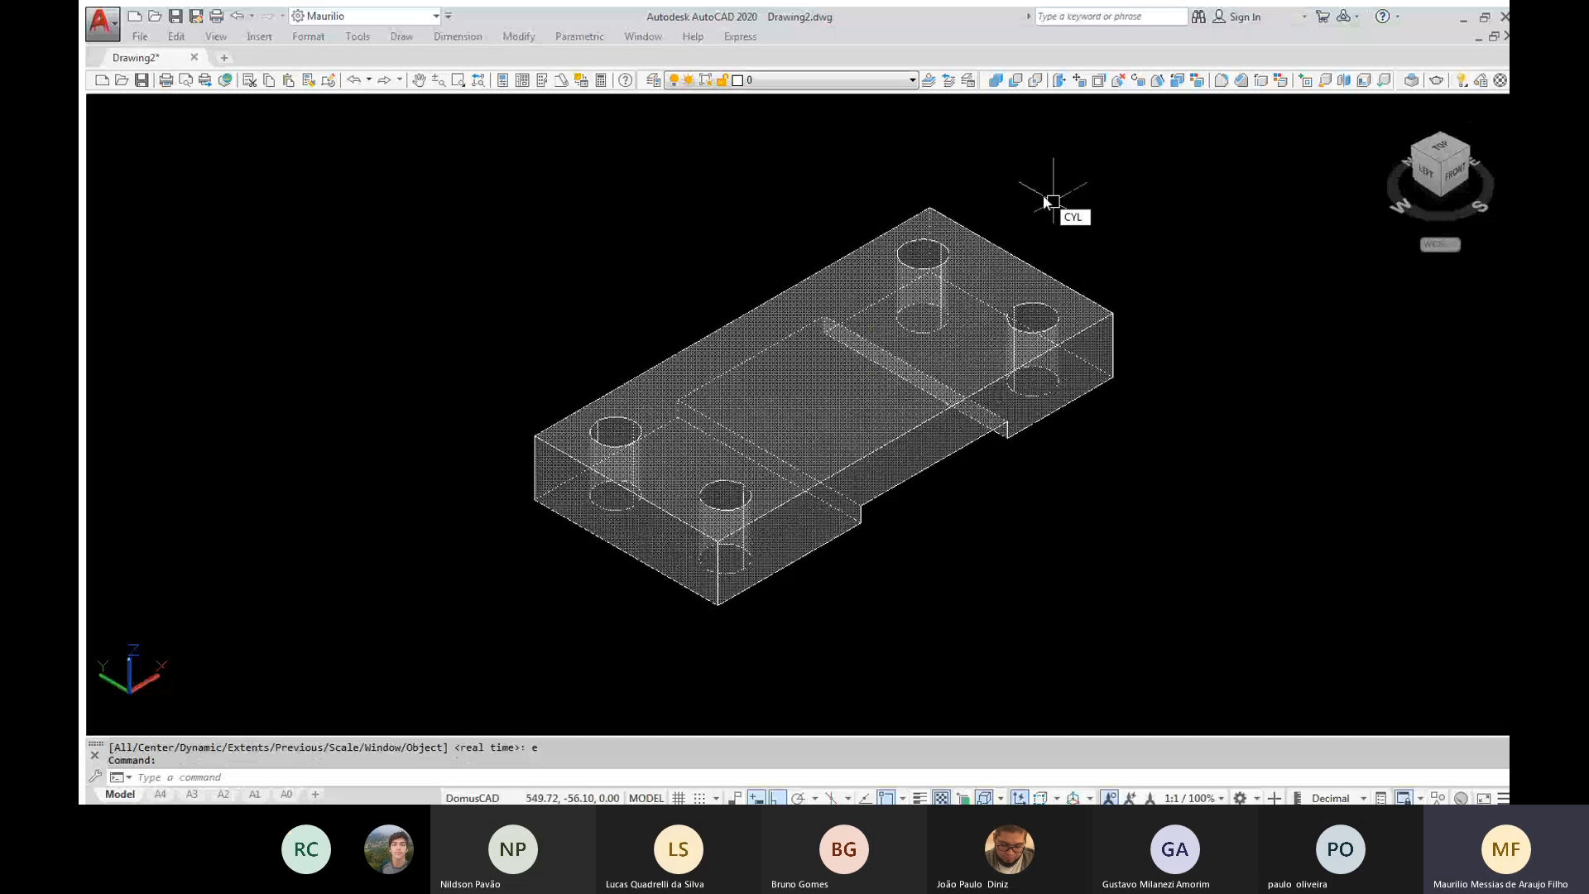
pyautogui.press('Return')
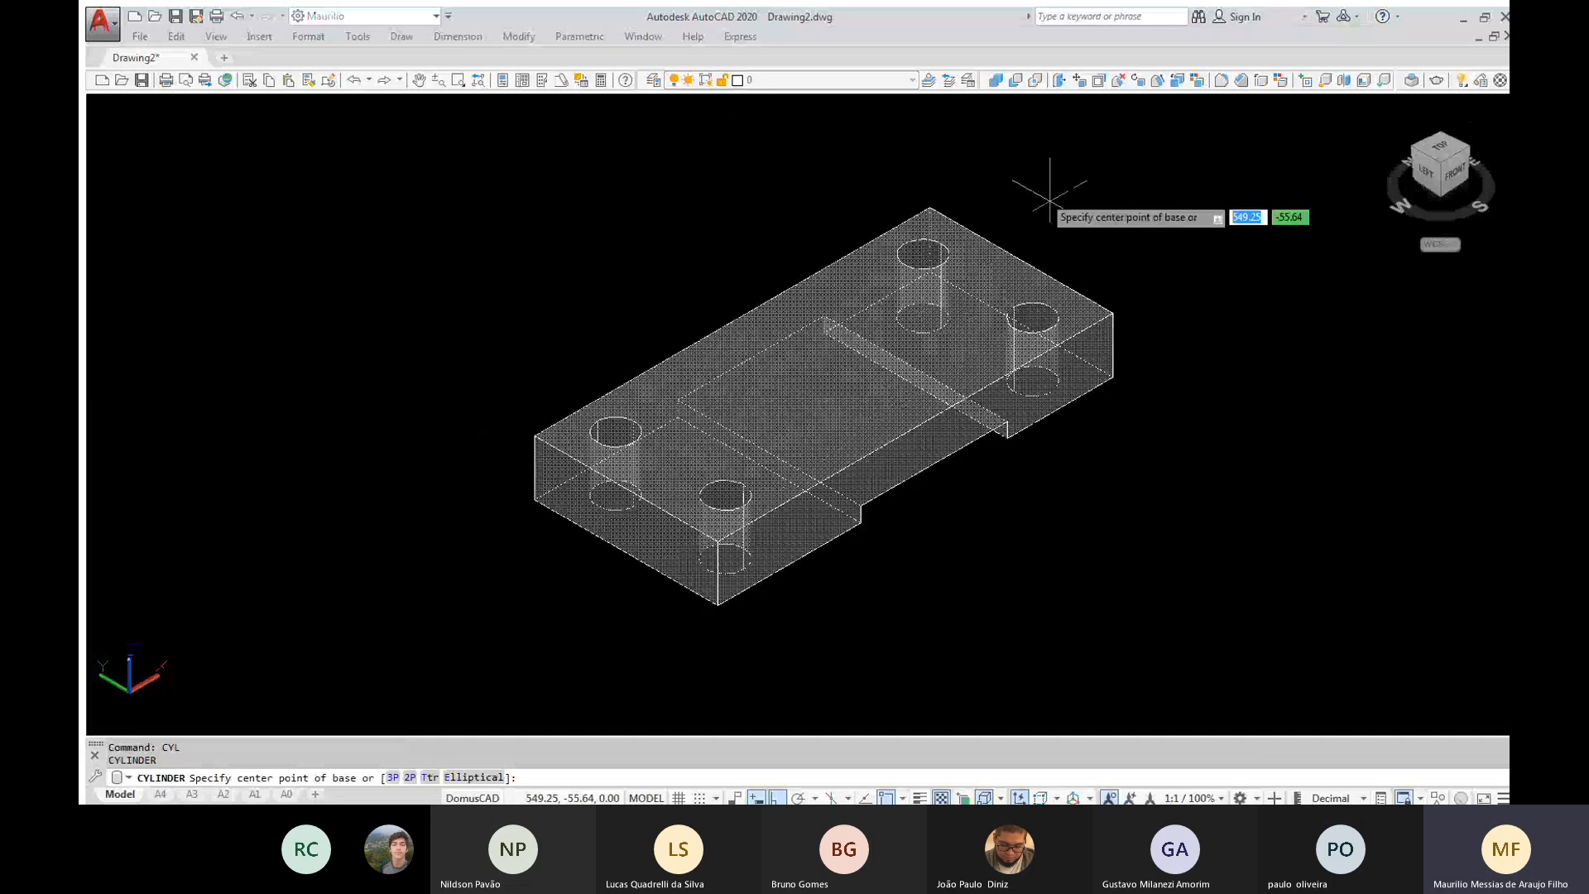
pyautogui.click(1024, 262)
pyautogui.write('15')
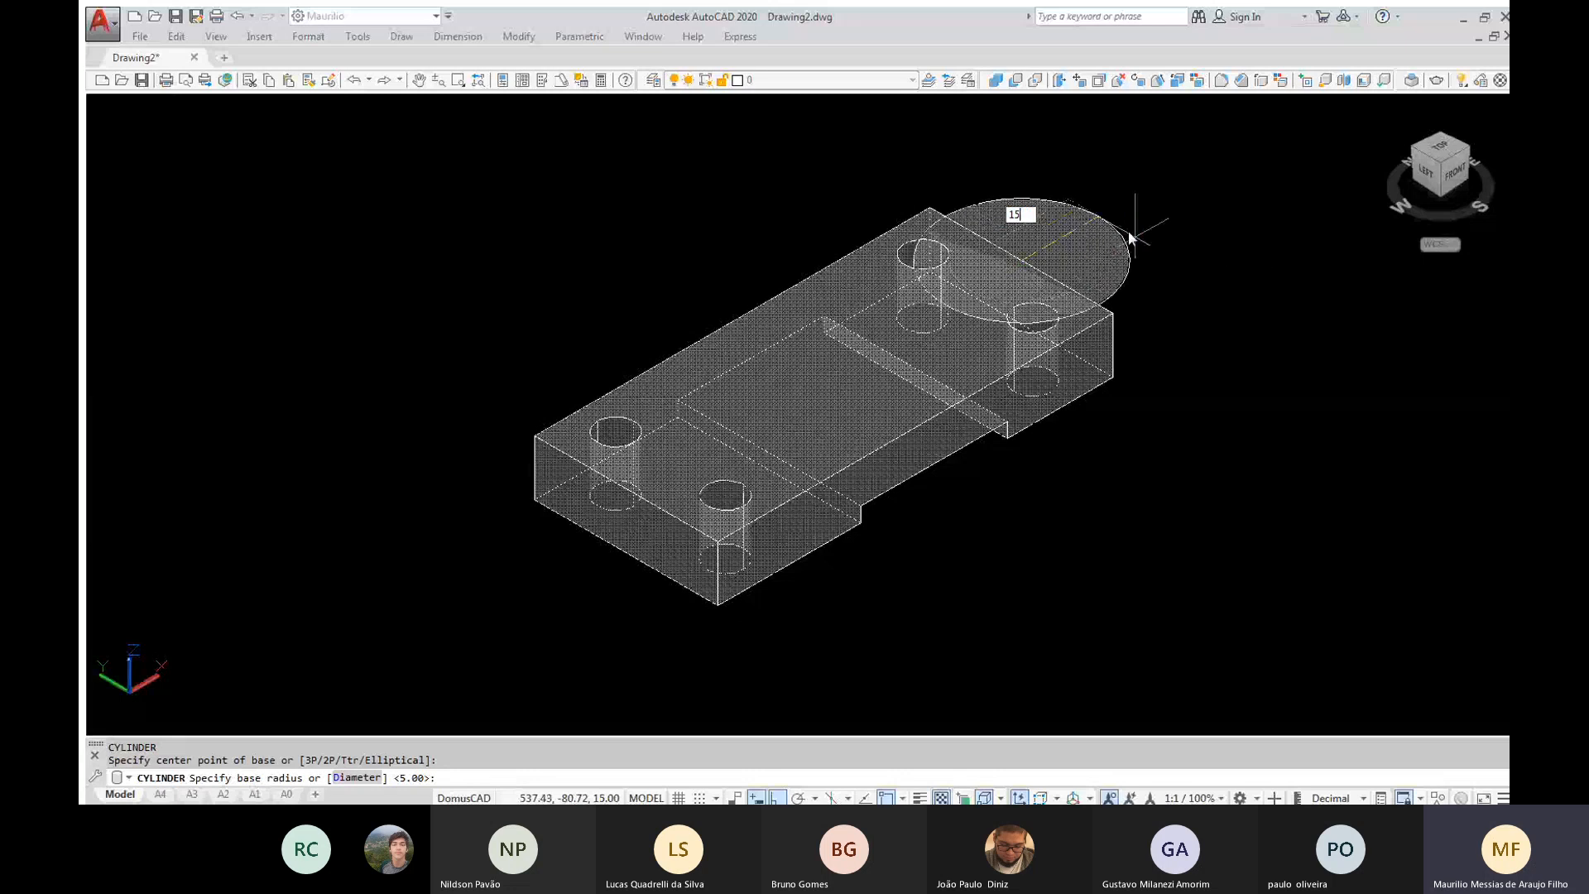
pyautogui.press('Return')
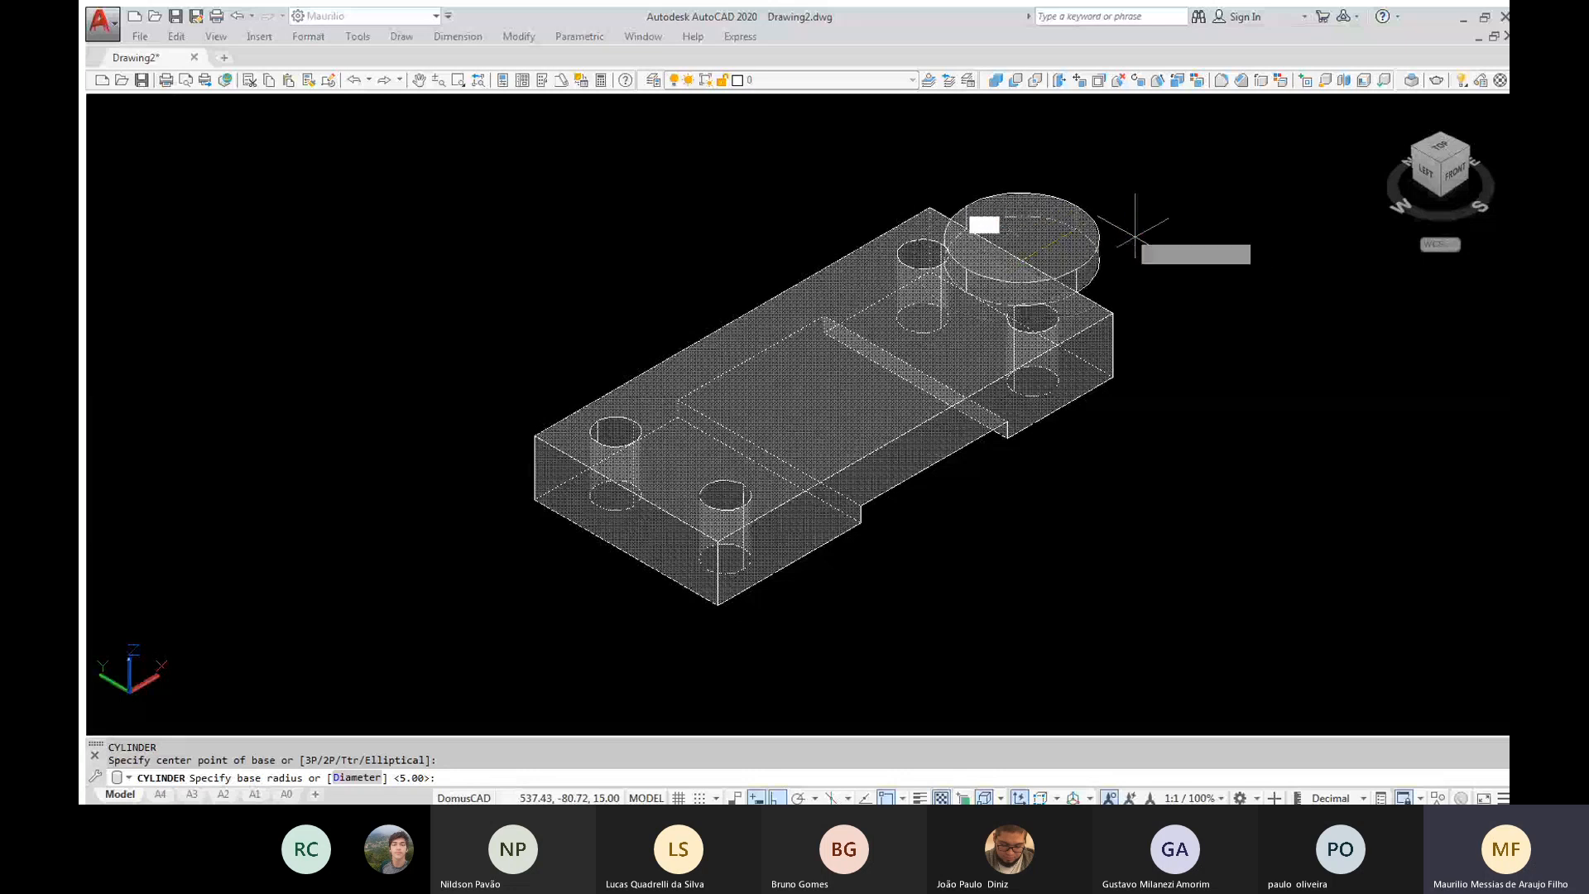
pyautogui.write('3')
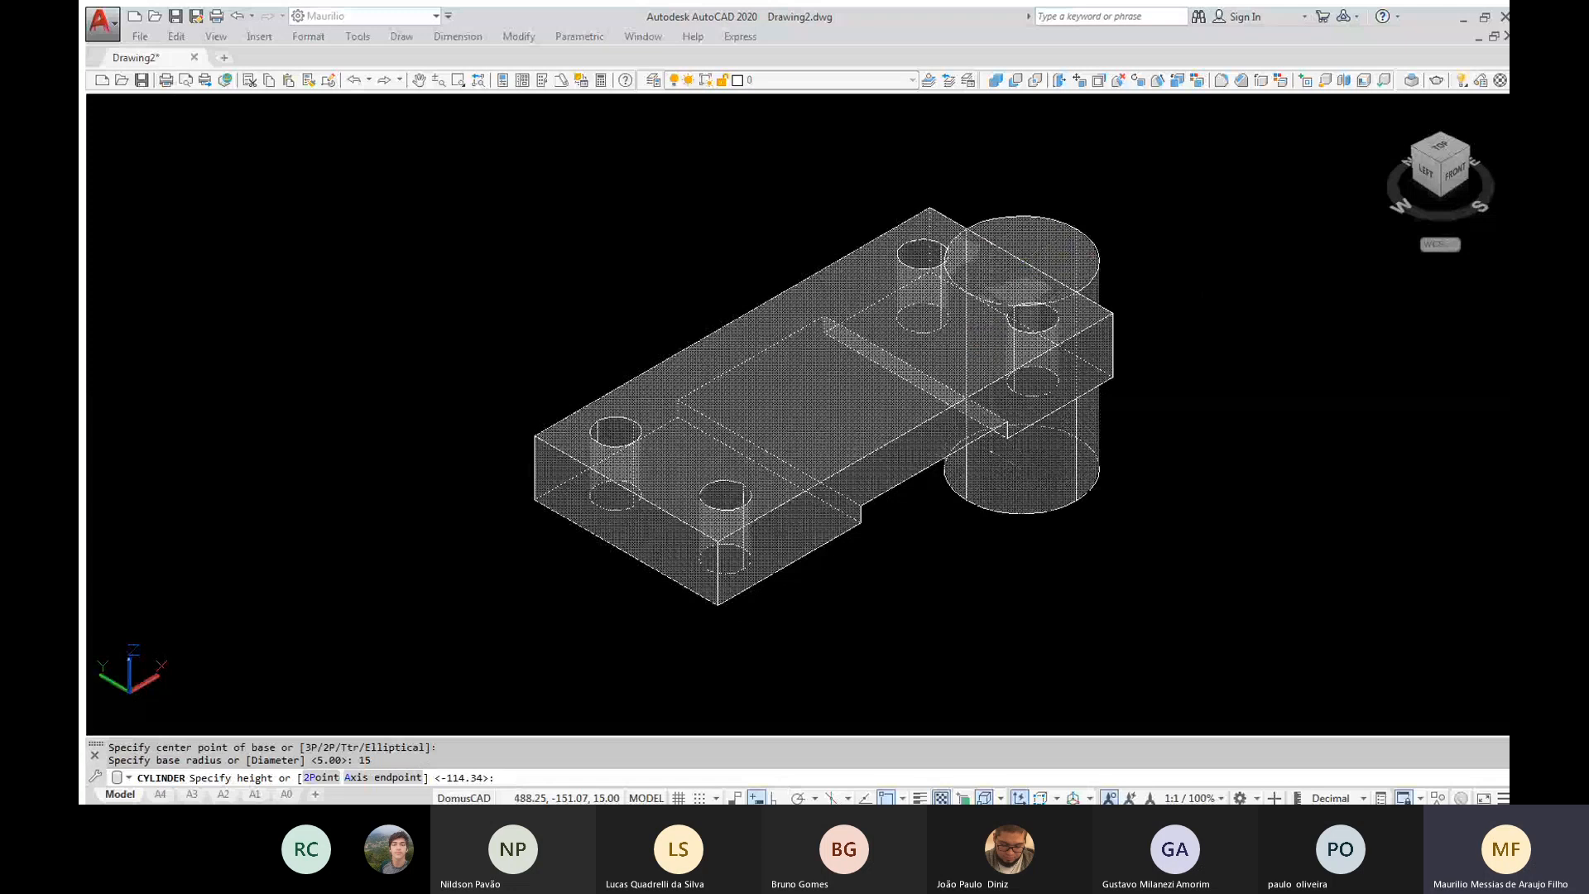
pyautogui.press('Return')
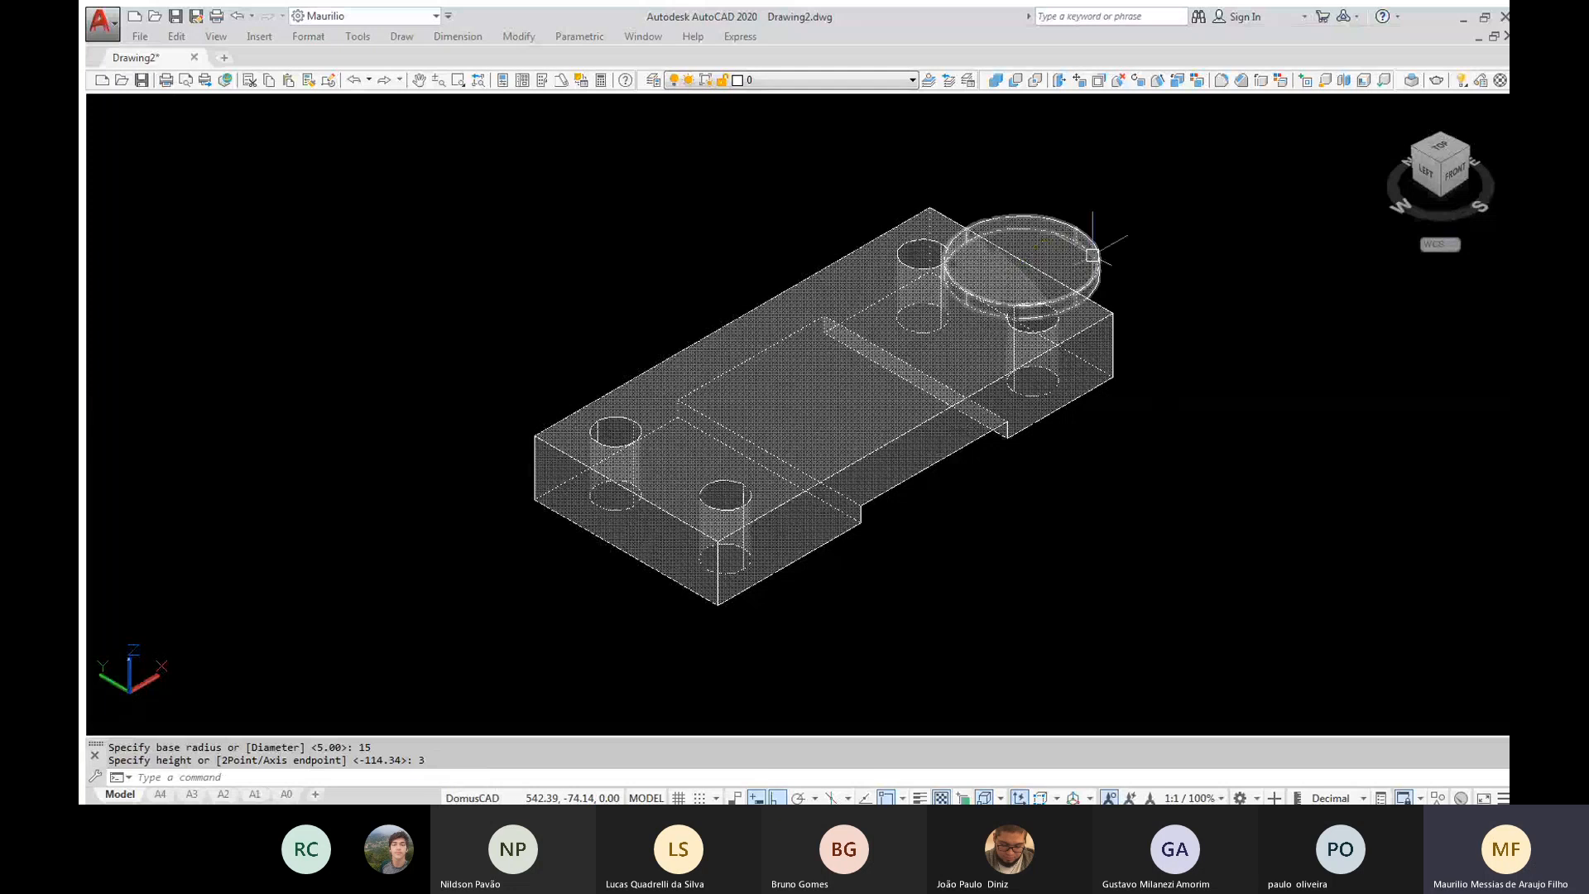
pyautogui.press('Escape')
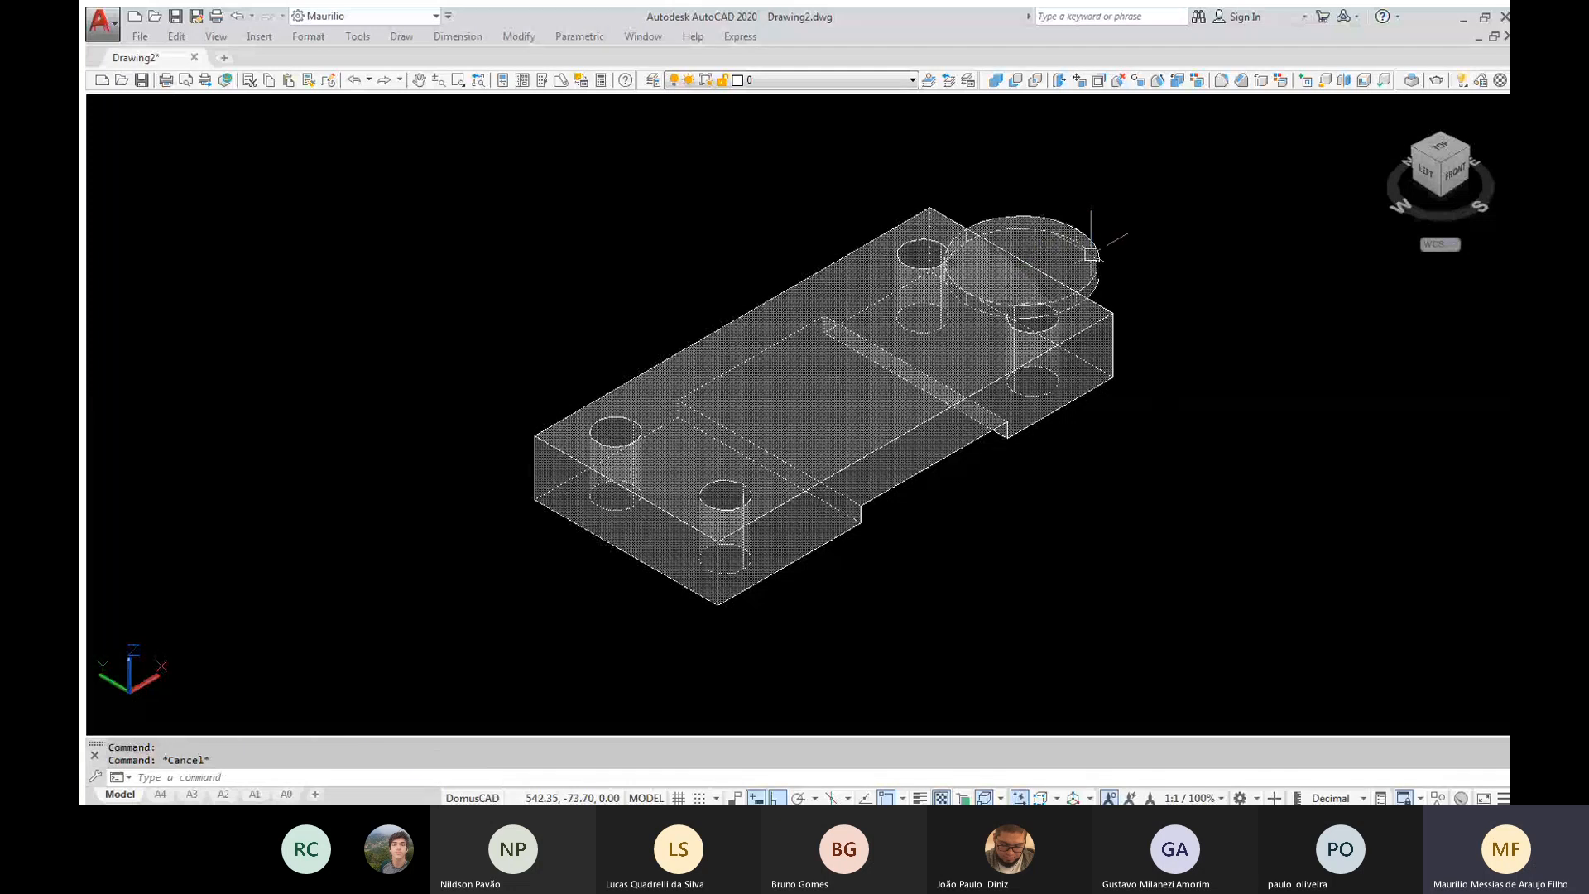
# Move the flat cylinder 49 units in the negative X direction toward the middle of the block
pyautogui.write('m')
pyautogui.press('Return')
pyautogui.click(1091, 254)
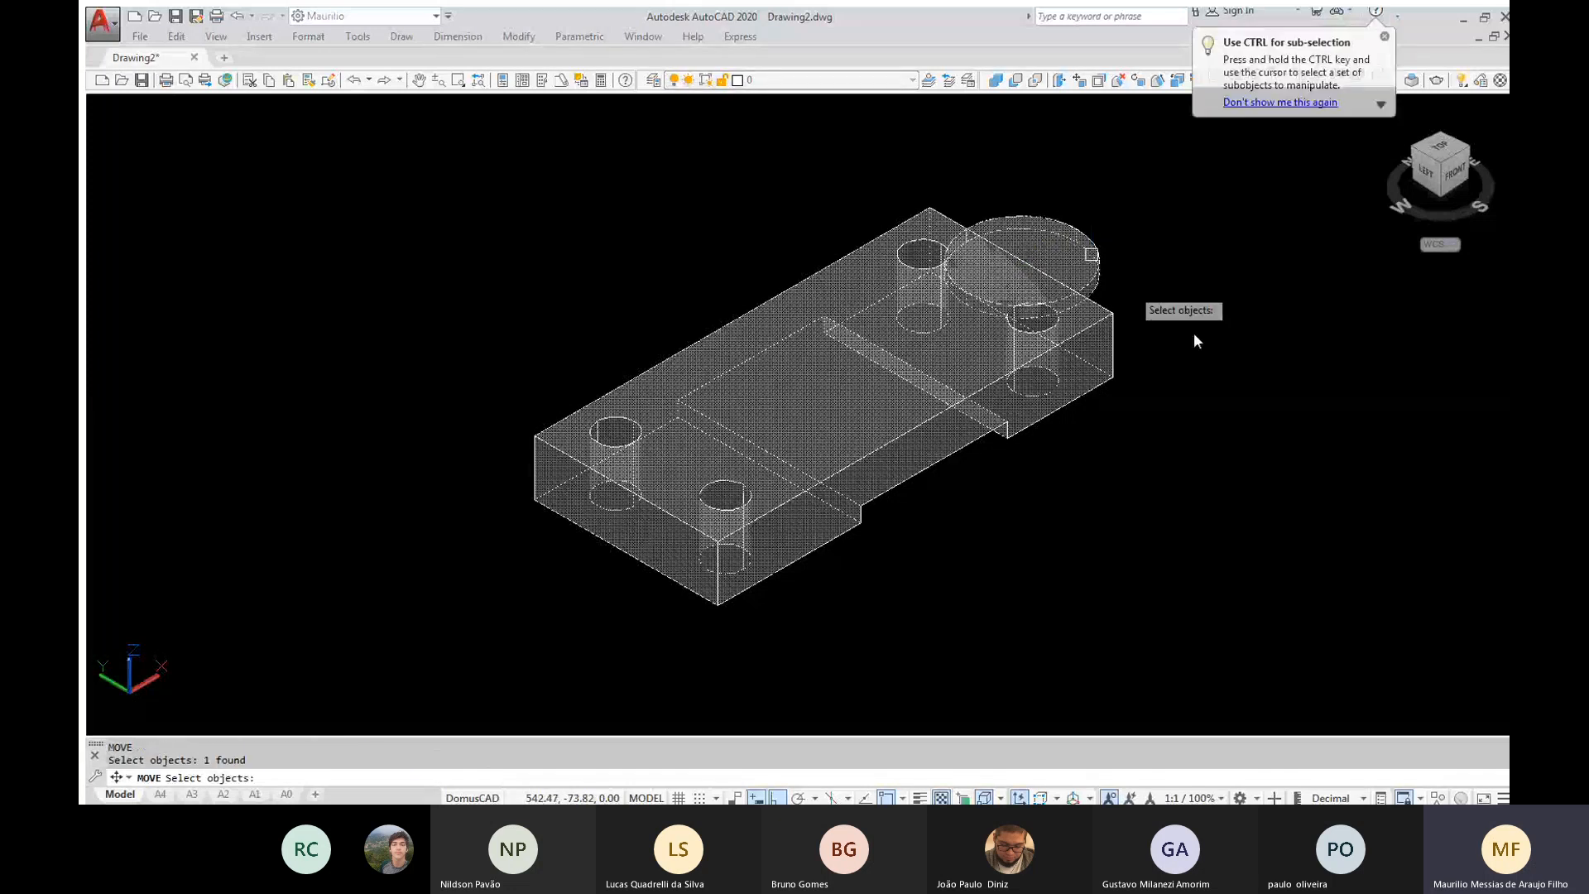
pyautogui.press('Return')
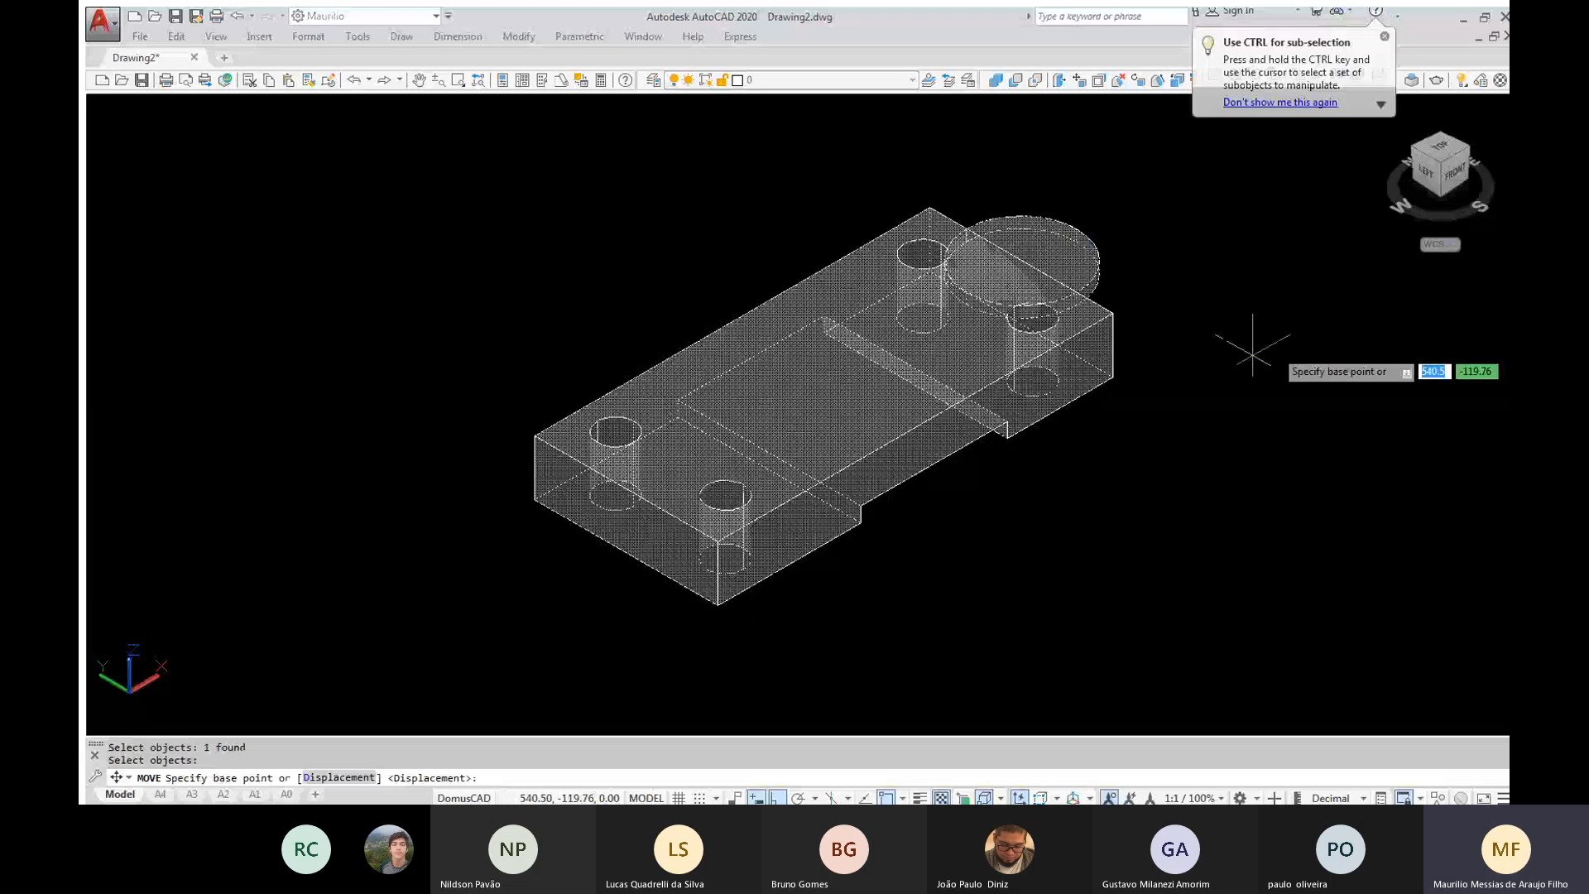
pyautogui.click(1261, 361)
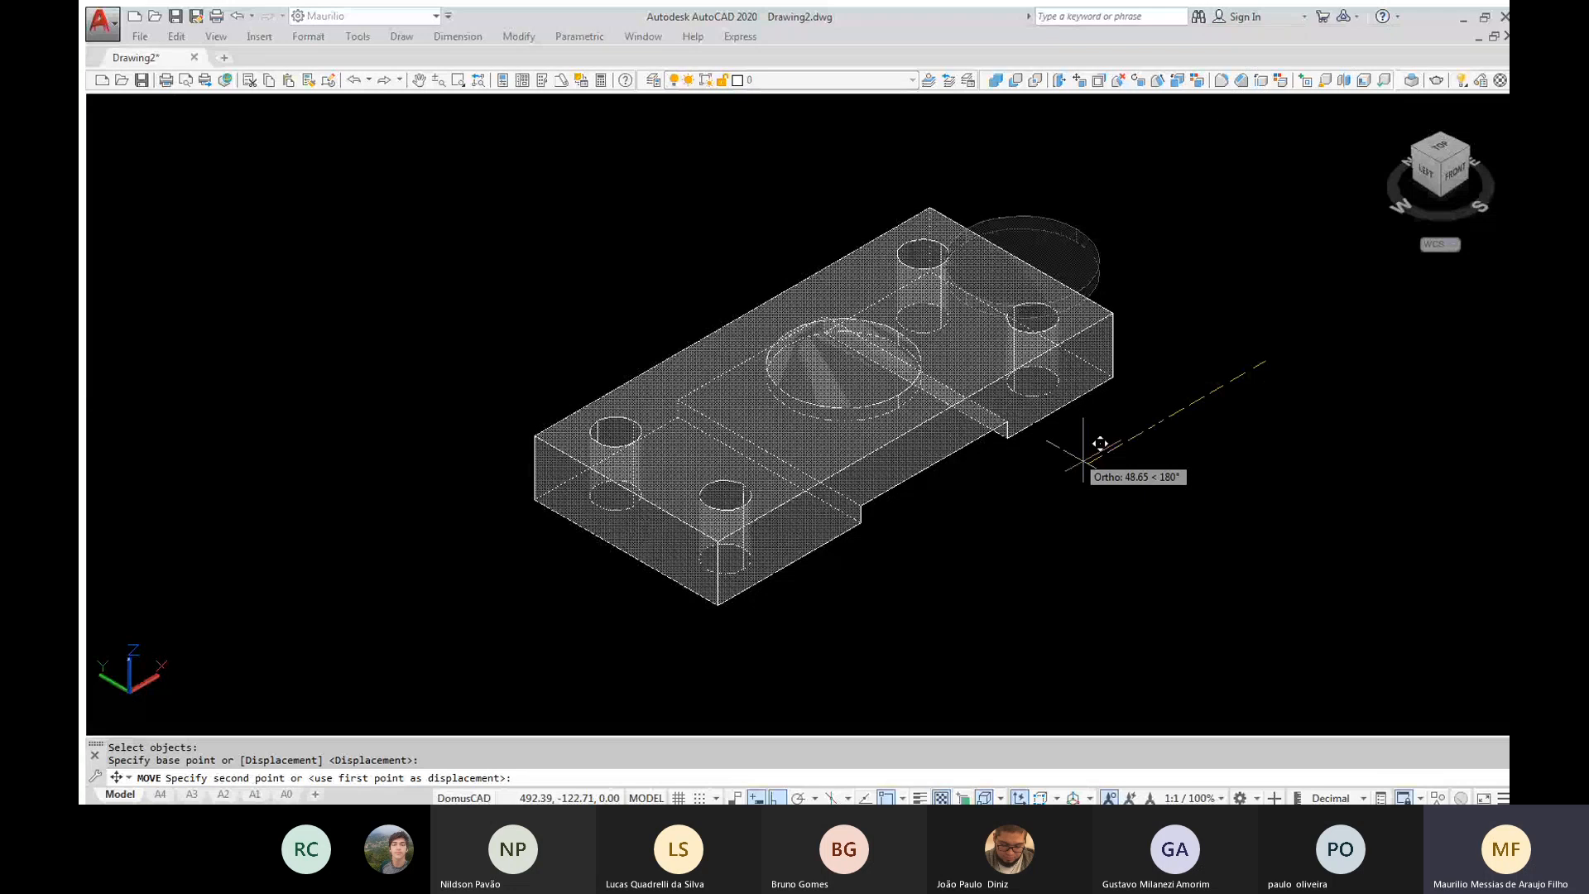
pyautogui.write('49')
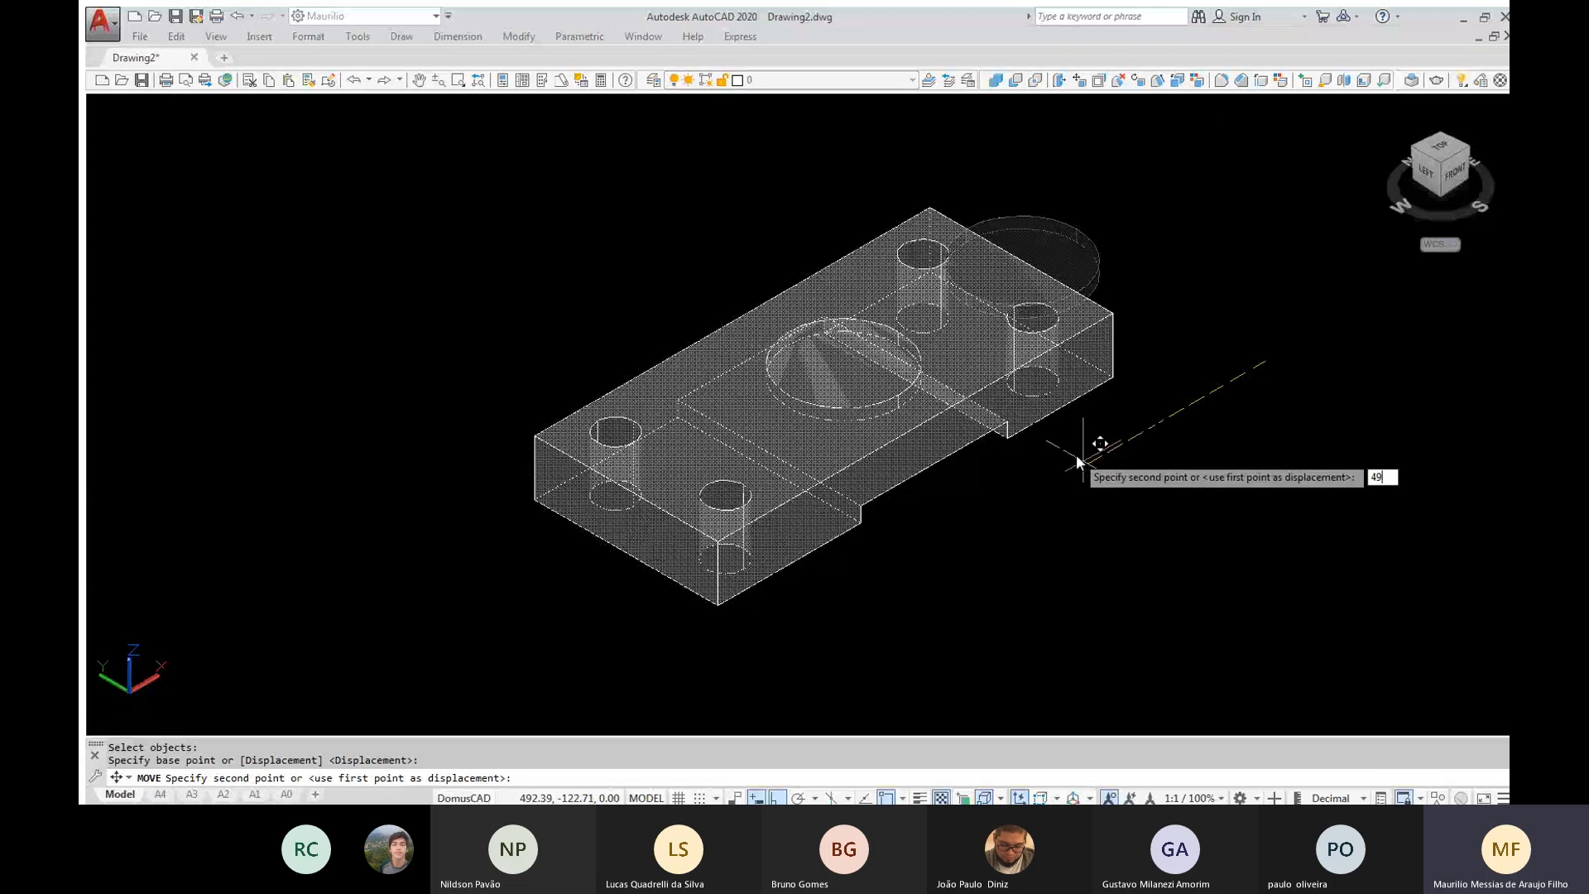
pyautogui.press('Return')
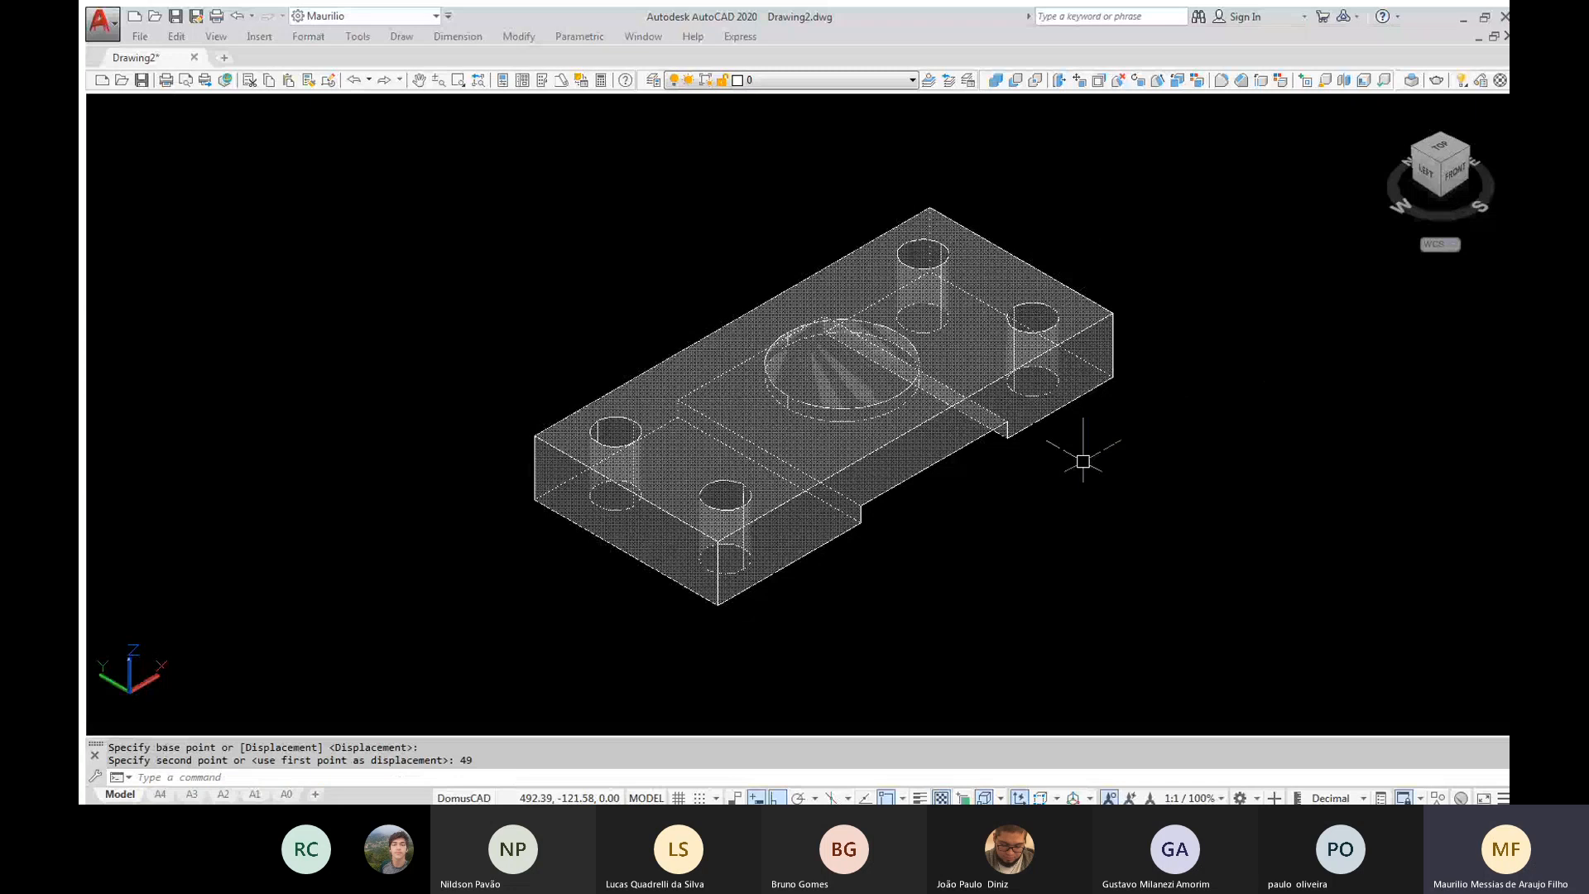
pyautogui.keyDown('shift'); pyautogui.moveTo(1082, 461); pyautogui.dragTo(964, 361, button='middle'); pyautogui.keyUp('shift')
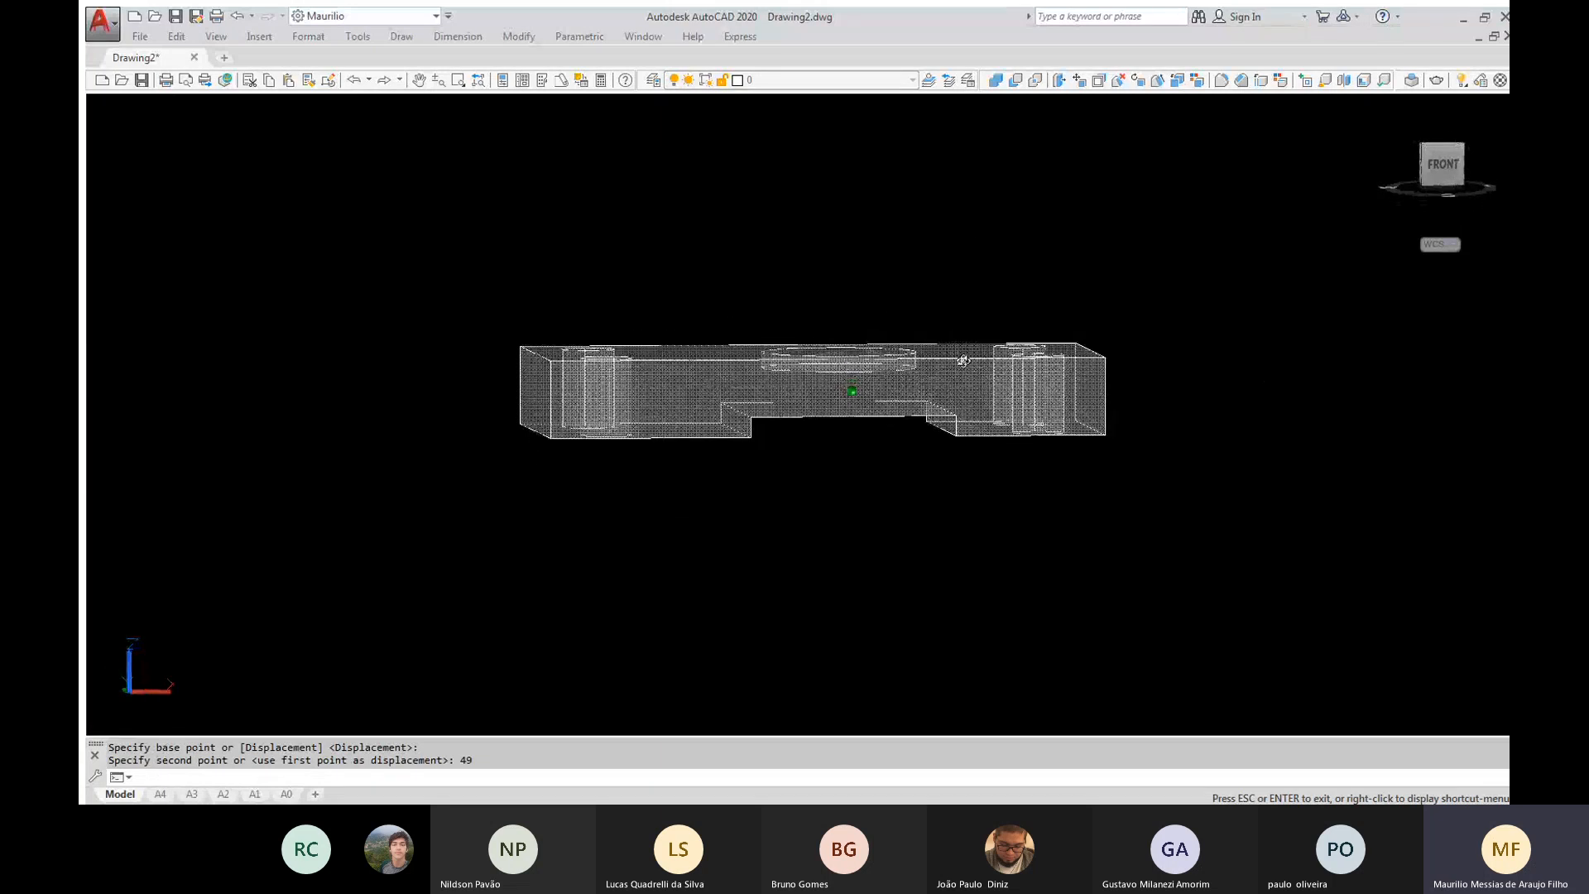
pyautogui.hotkey('ctrl', 'z')
# Subtract the flat cylinder from the block to cut a shallow round recess in its top face
pyautogui.write('su')
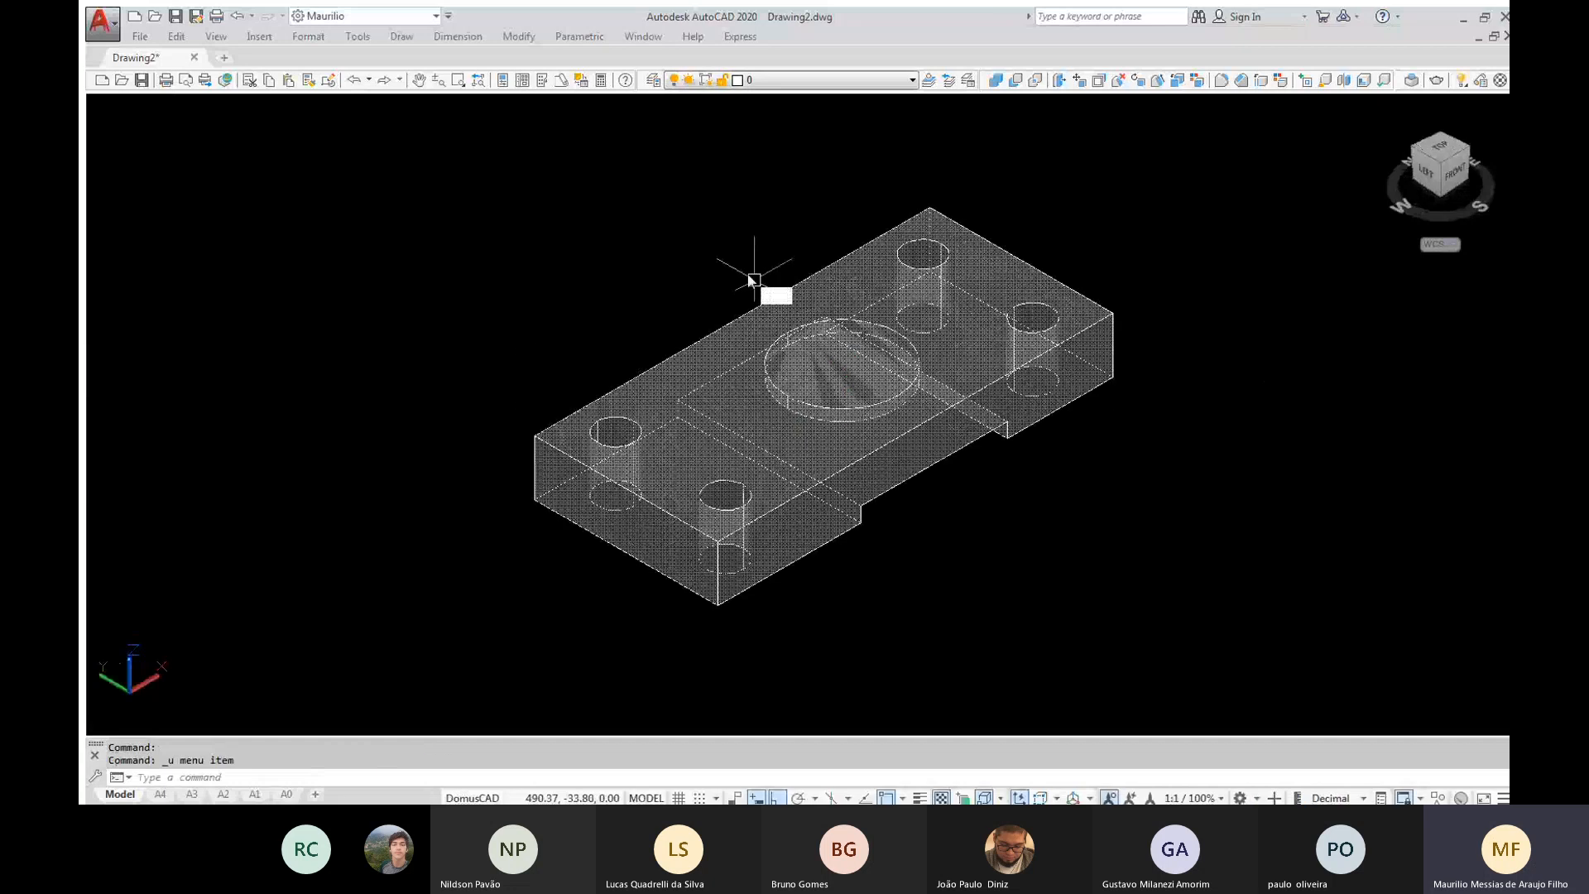
pyautogui.press('Return')
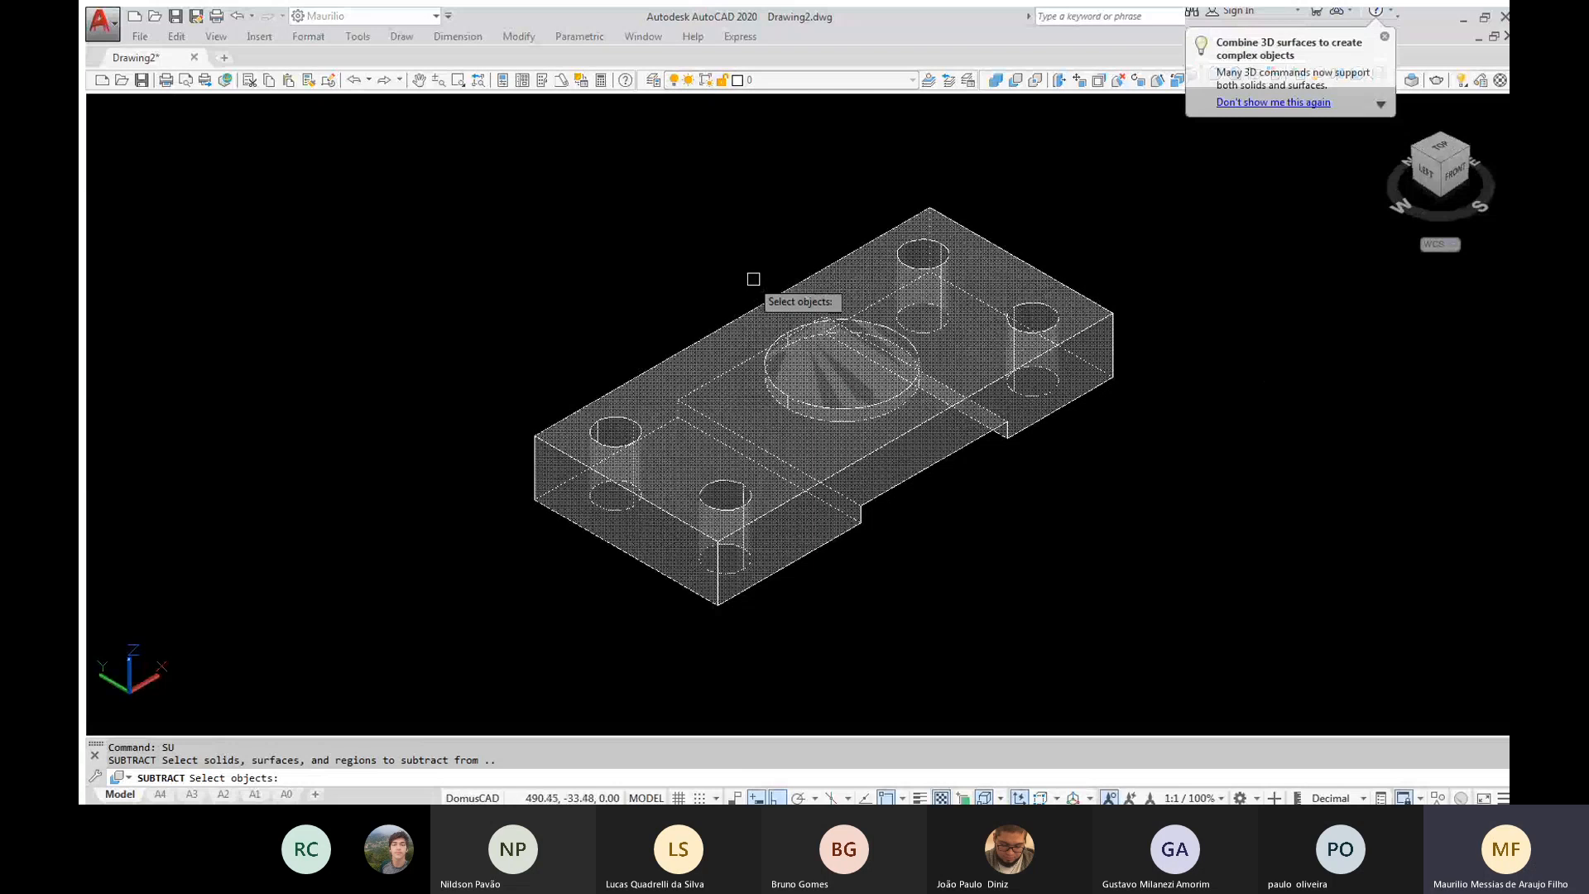
pyautogui.click(648, 219)
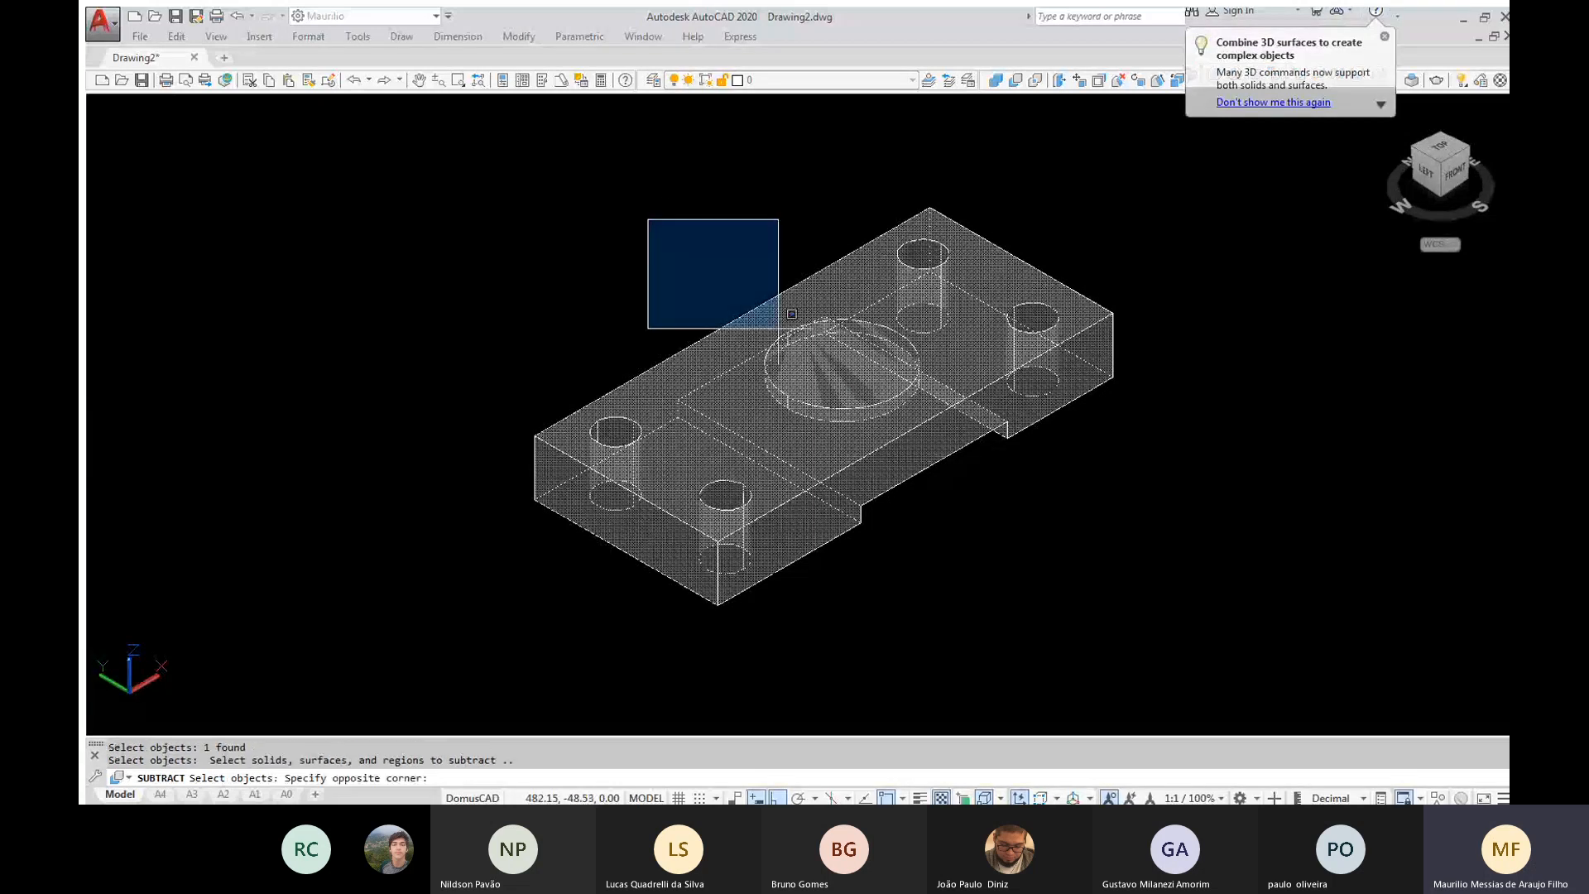
pyautogui.click(948, 507)
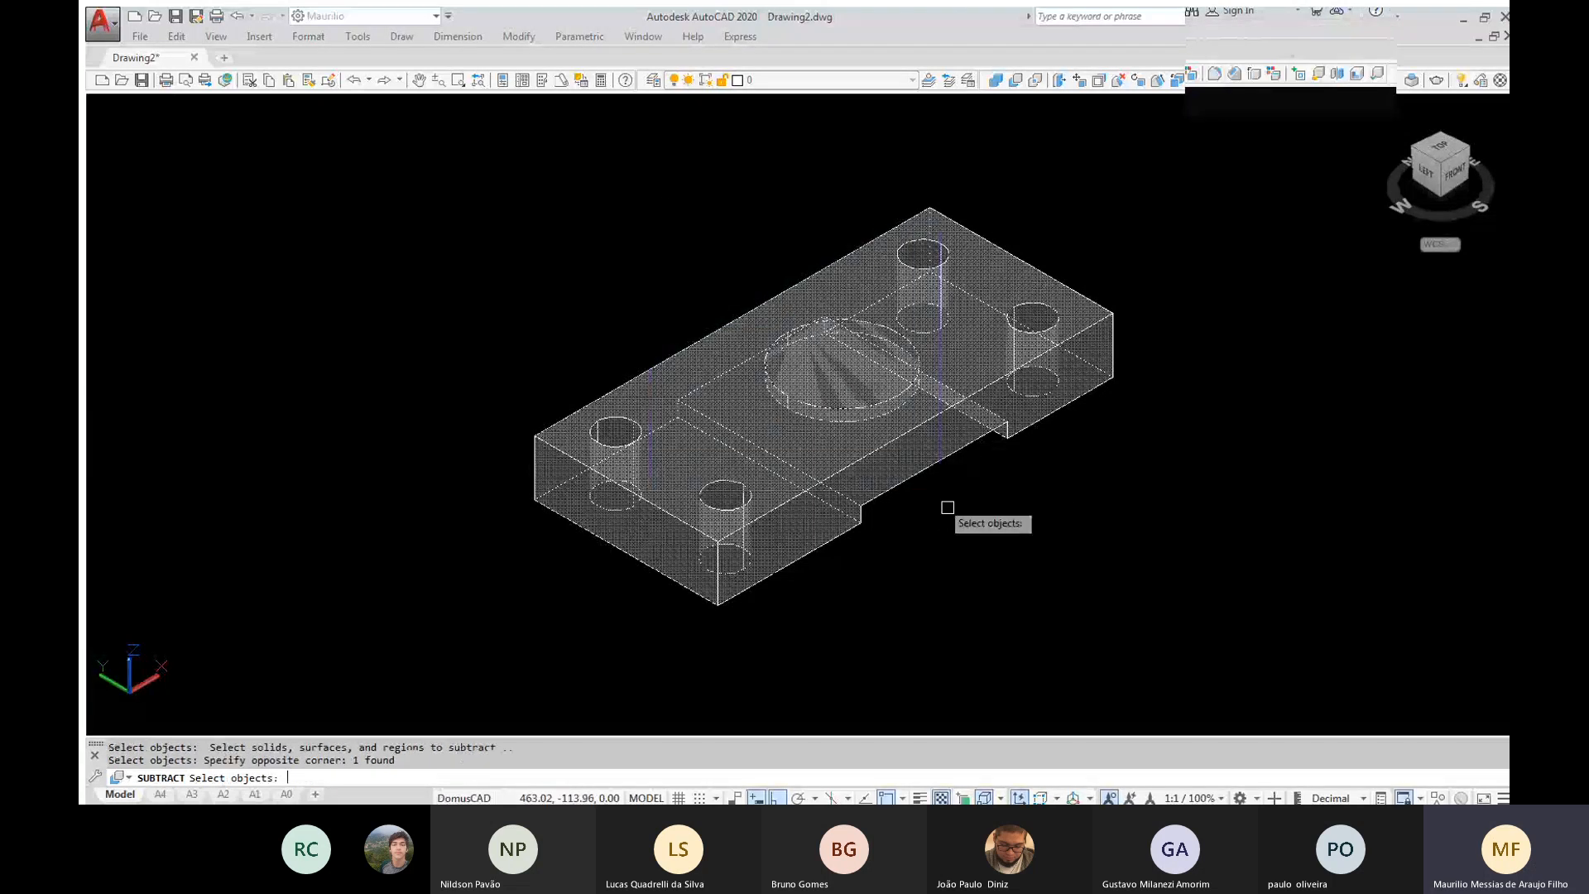
pyautogui.press('Return')
# Set the visual style to Shaded and inspect the recess and holes from a lower angle
pyautogui.write('vs')
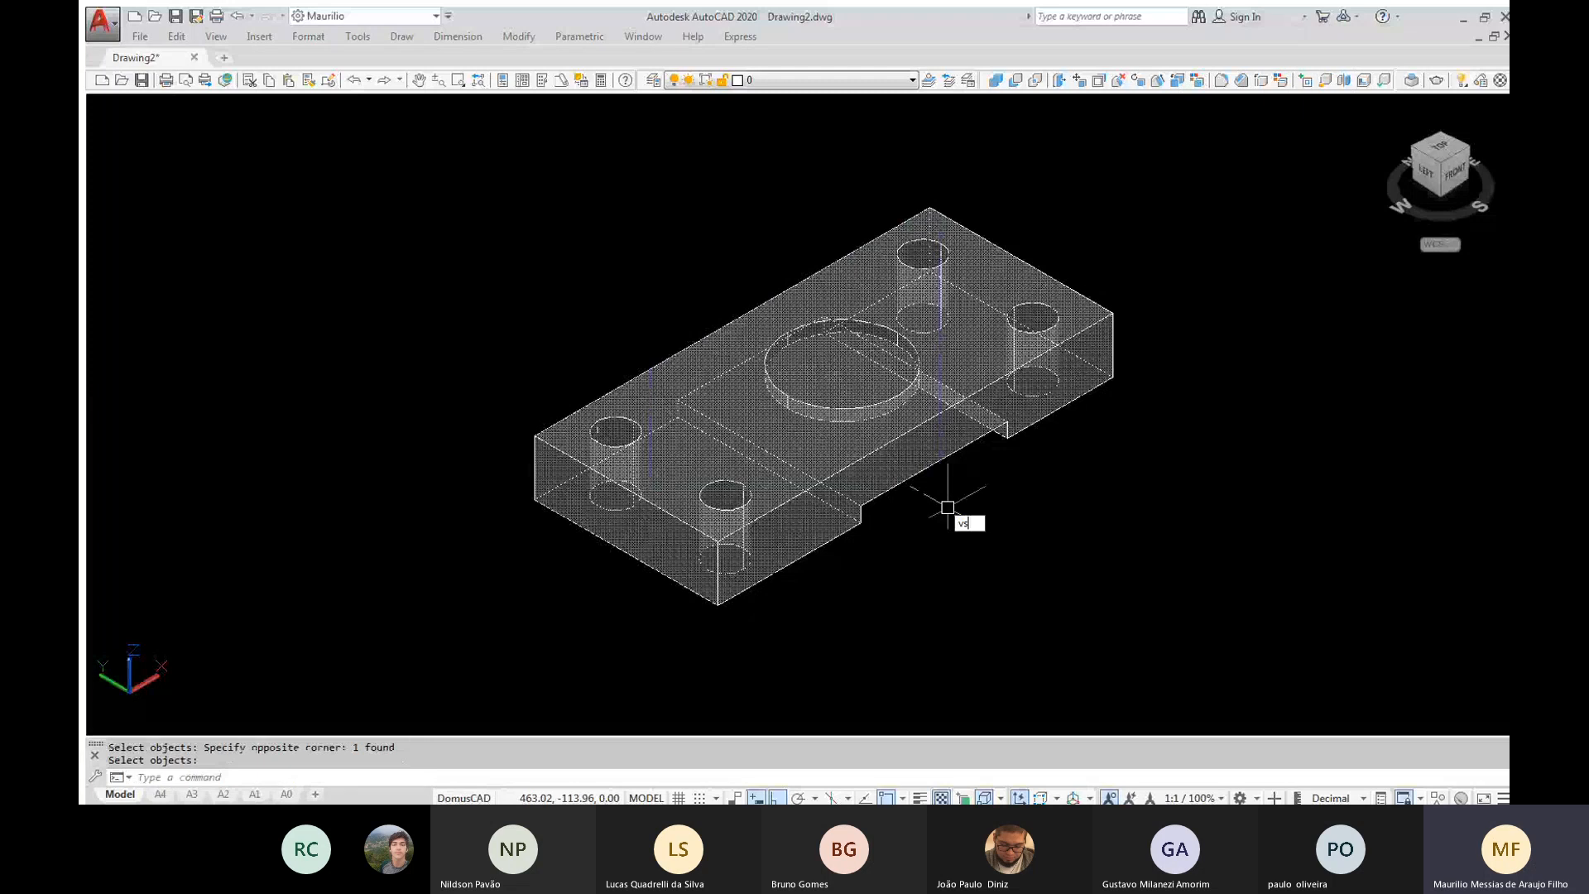
pyautogui.press('Return')
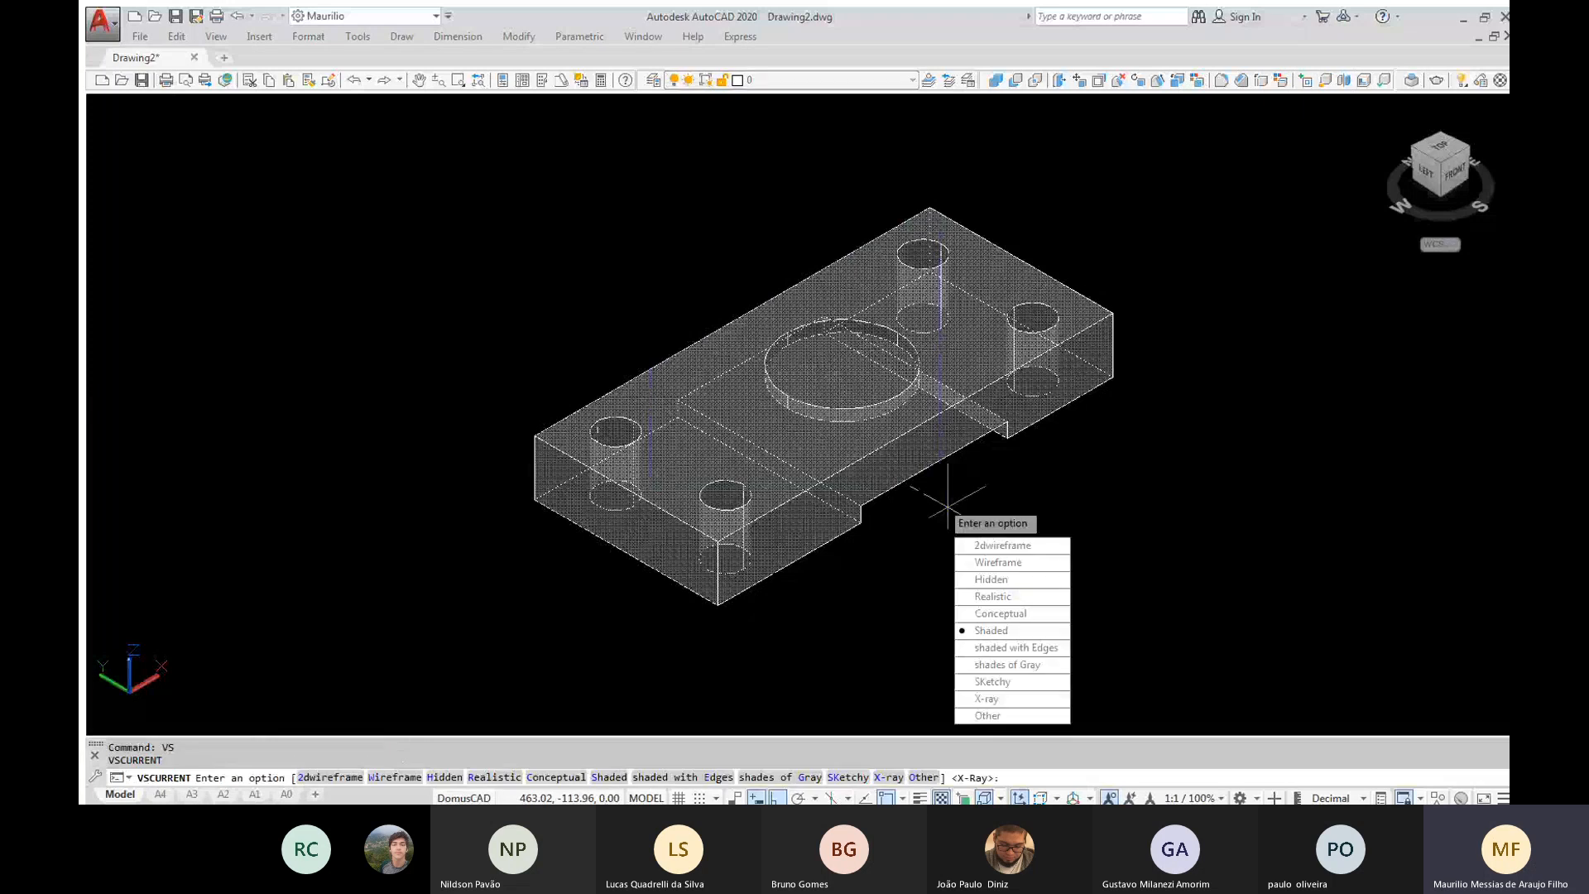
pyautogui.write('s')
pyautogui.press('Return')
pyautogui.moveTo(949, 502)
pyautogui.keyDown('shift'); pyautogui.mouseDown(button='middle')
pyautogui.moveTo(1004, 536)
pyautogui.moveTo(1178, 480)
pyautogui.moveTo(1174, 440)
pyautogui.moveTo(1106, 423)
pyautogui.moveTo(1014, 455)
pyautogui.moveTo(854, 574)
pyautogui.moveTo(894, 419)
pyautogui.moveTo(939, 479)
pyautogui.mouseUp(button='middle'); pyautogui.keyUp('shift')
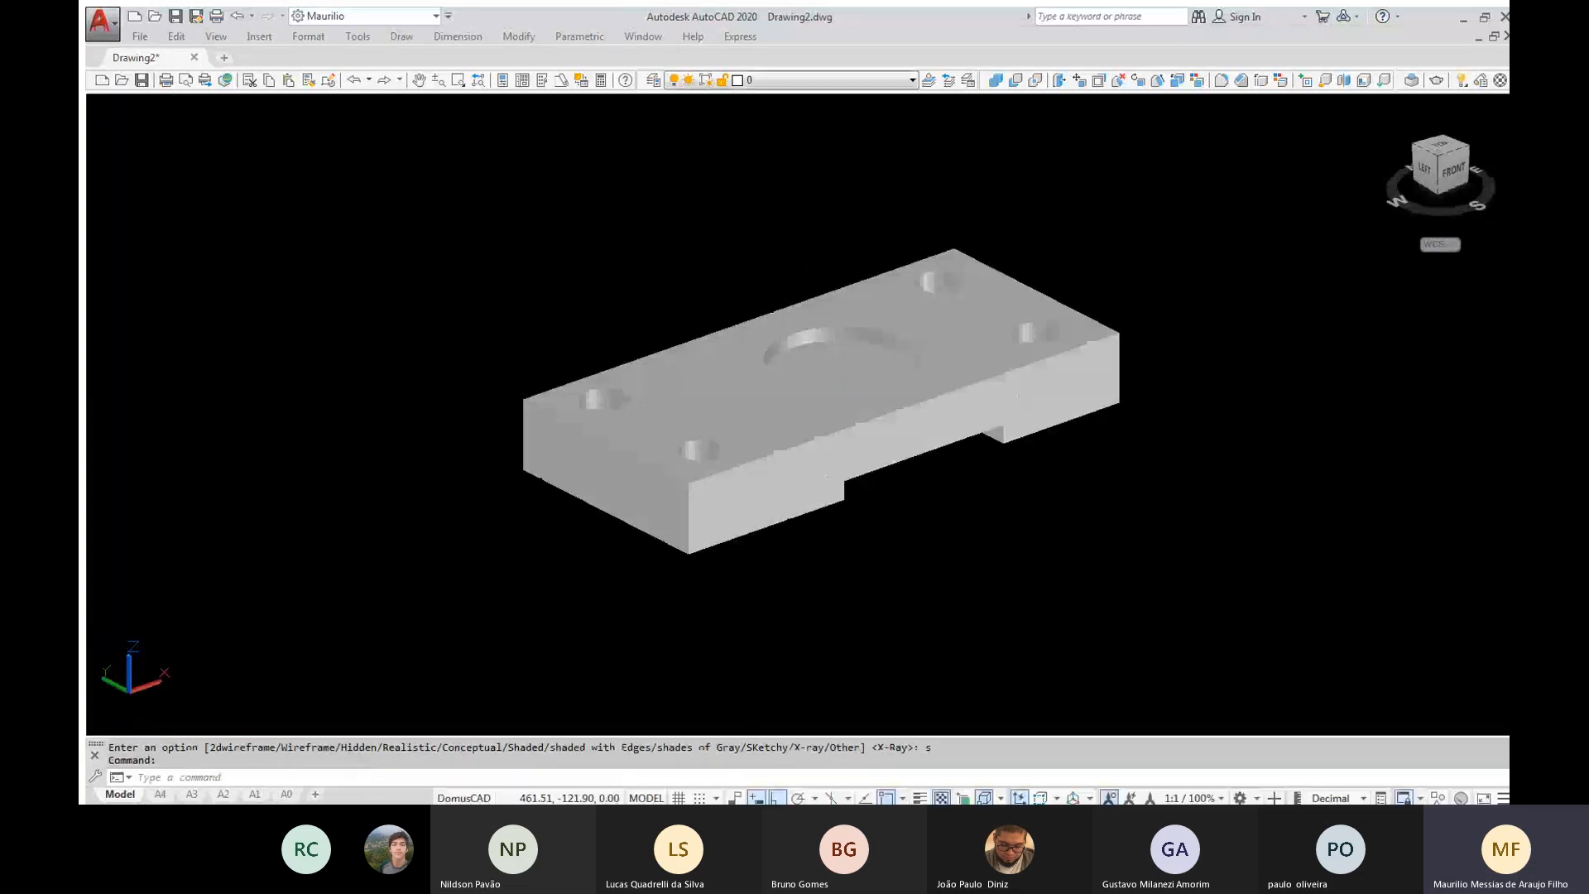
# Undo the view rotation and the change to the Shaded visual style
pyautogui.hotkey('ctrl', 'z')
pyautogui.hotkey('ctrl', 'z')
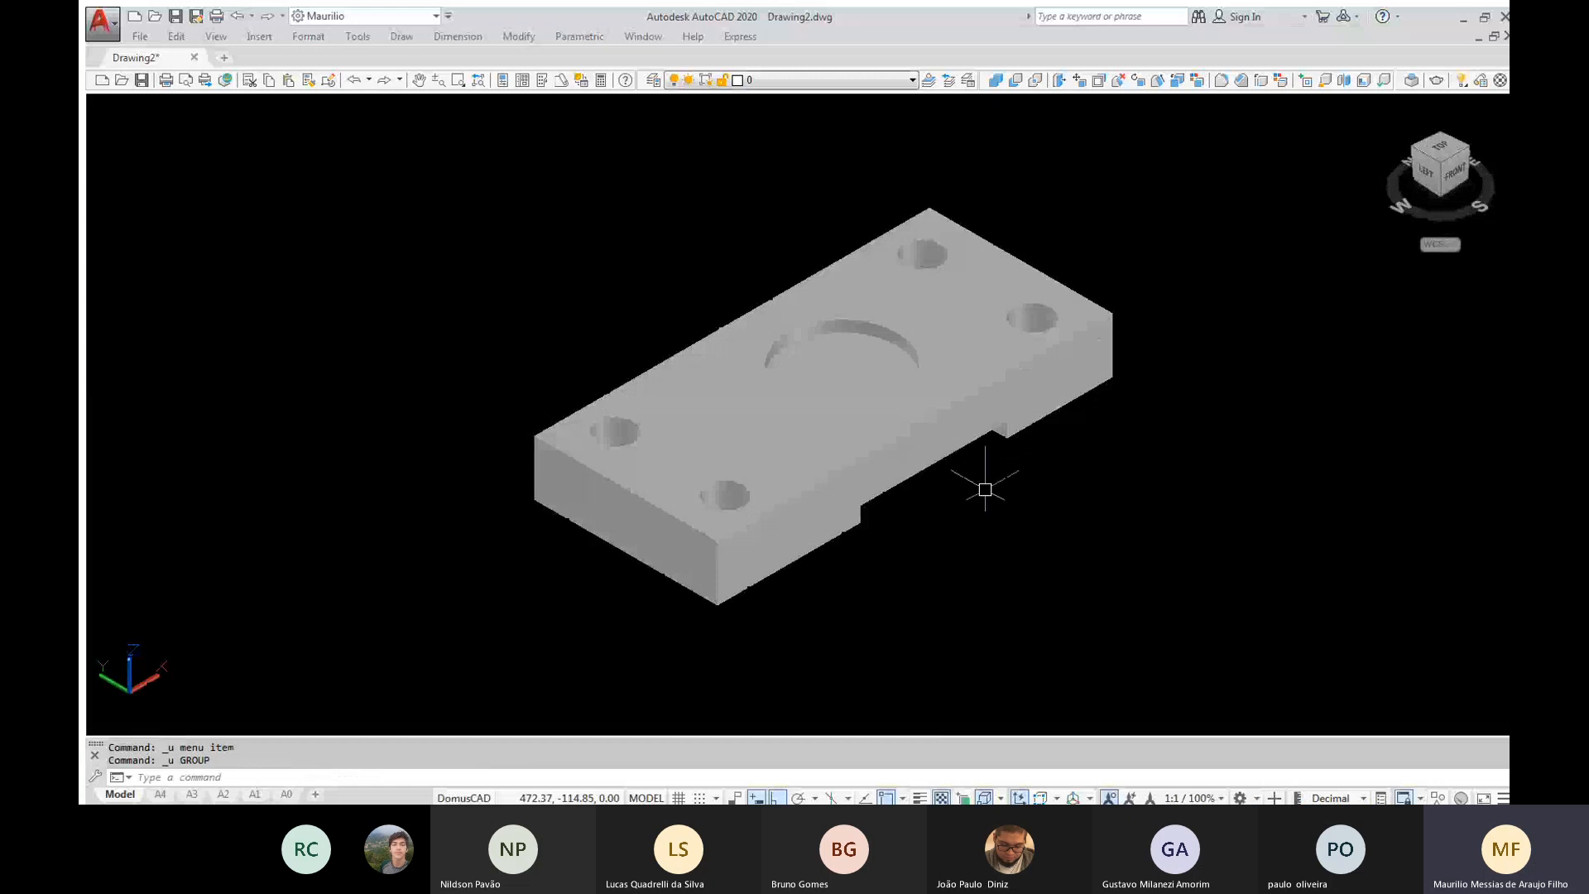
pyautogui.hotkey('ctrl', 'z')
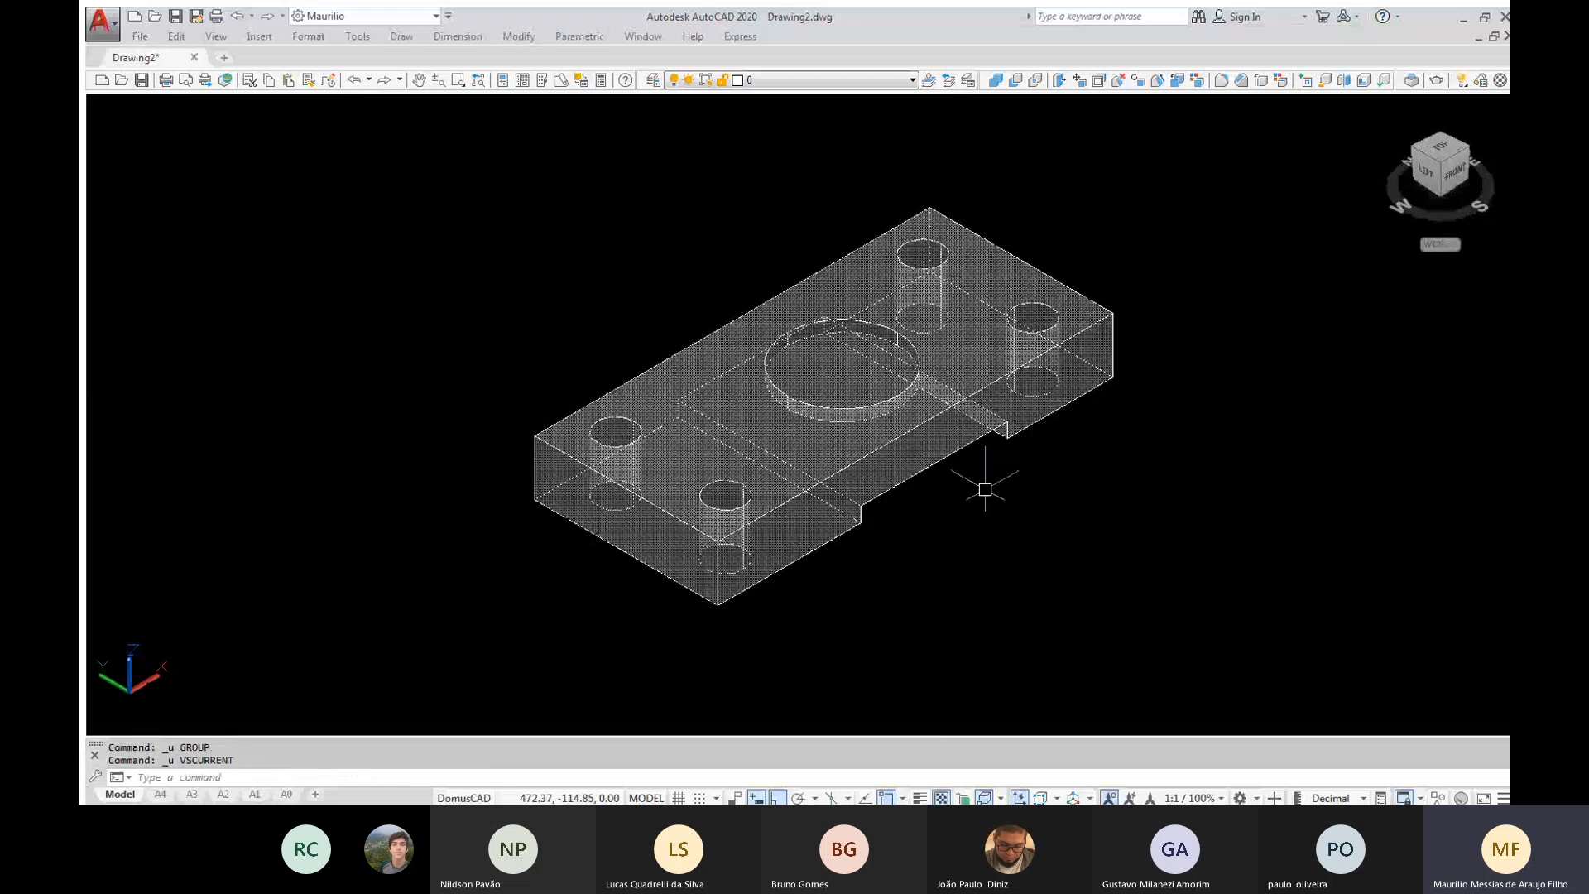
# Create a cylinder of radius 10 centred on the recess floor, extending downward well past the underside of the block
pyautogui.write('CYL')
pyautogui.press('Return')
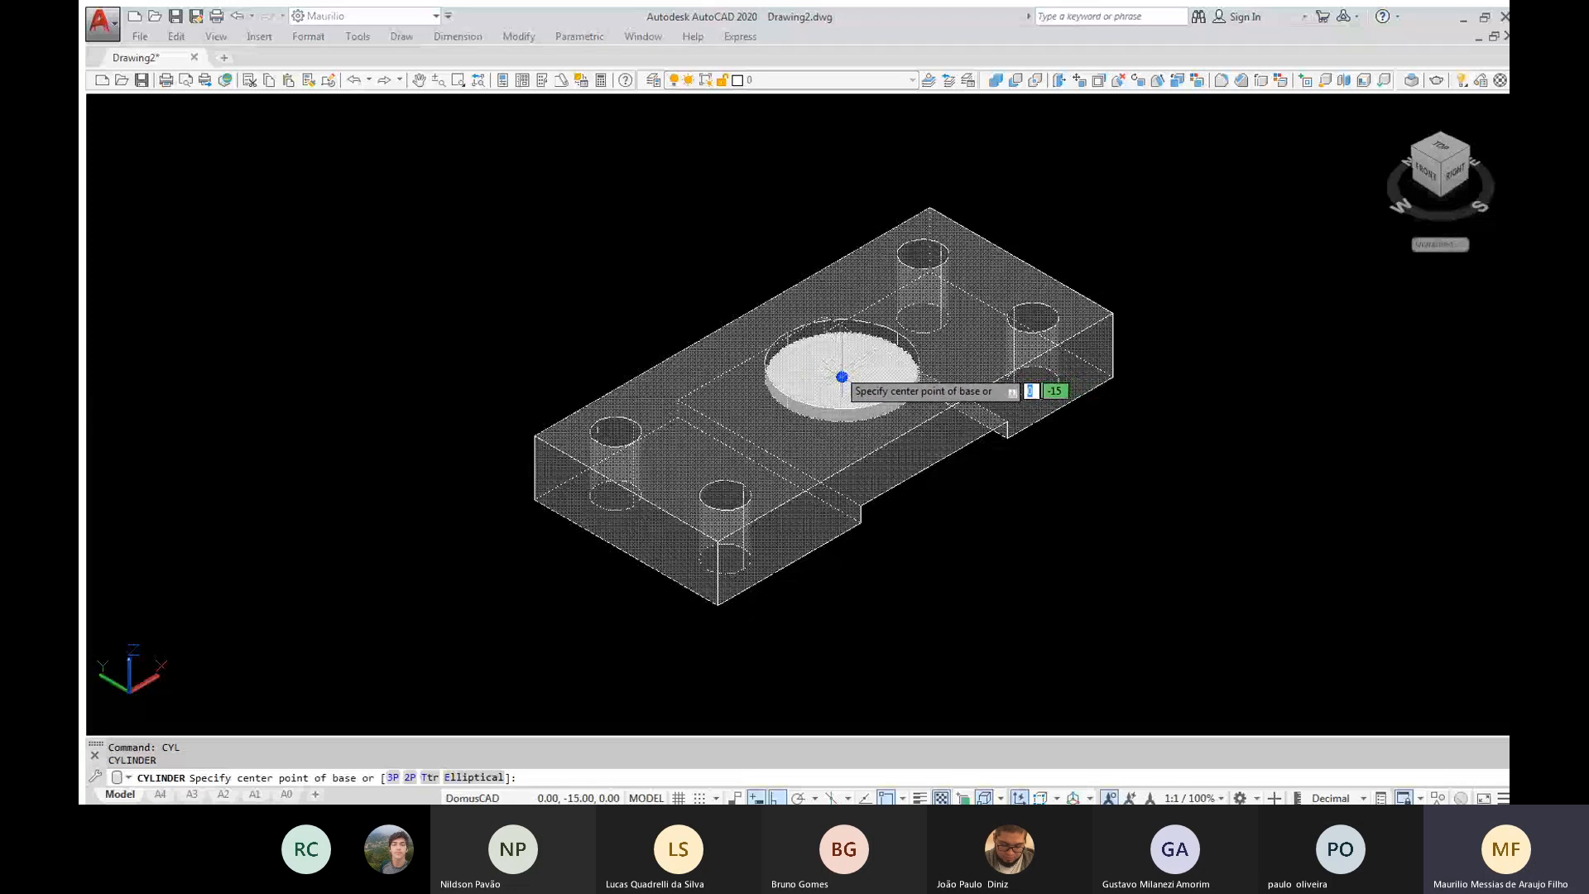
pyautogui.click(841, 376)
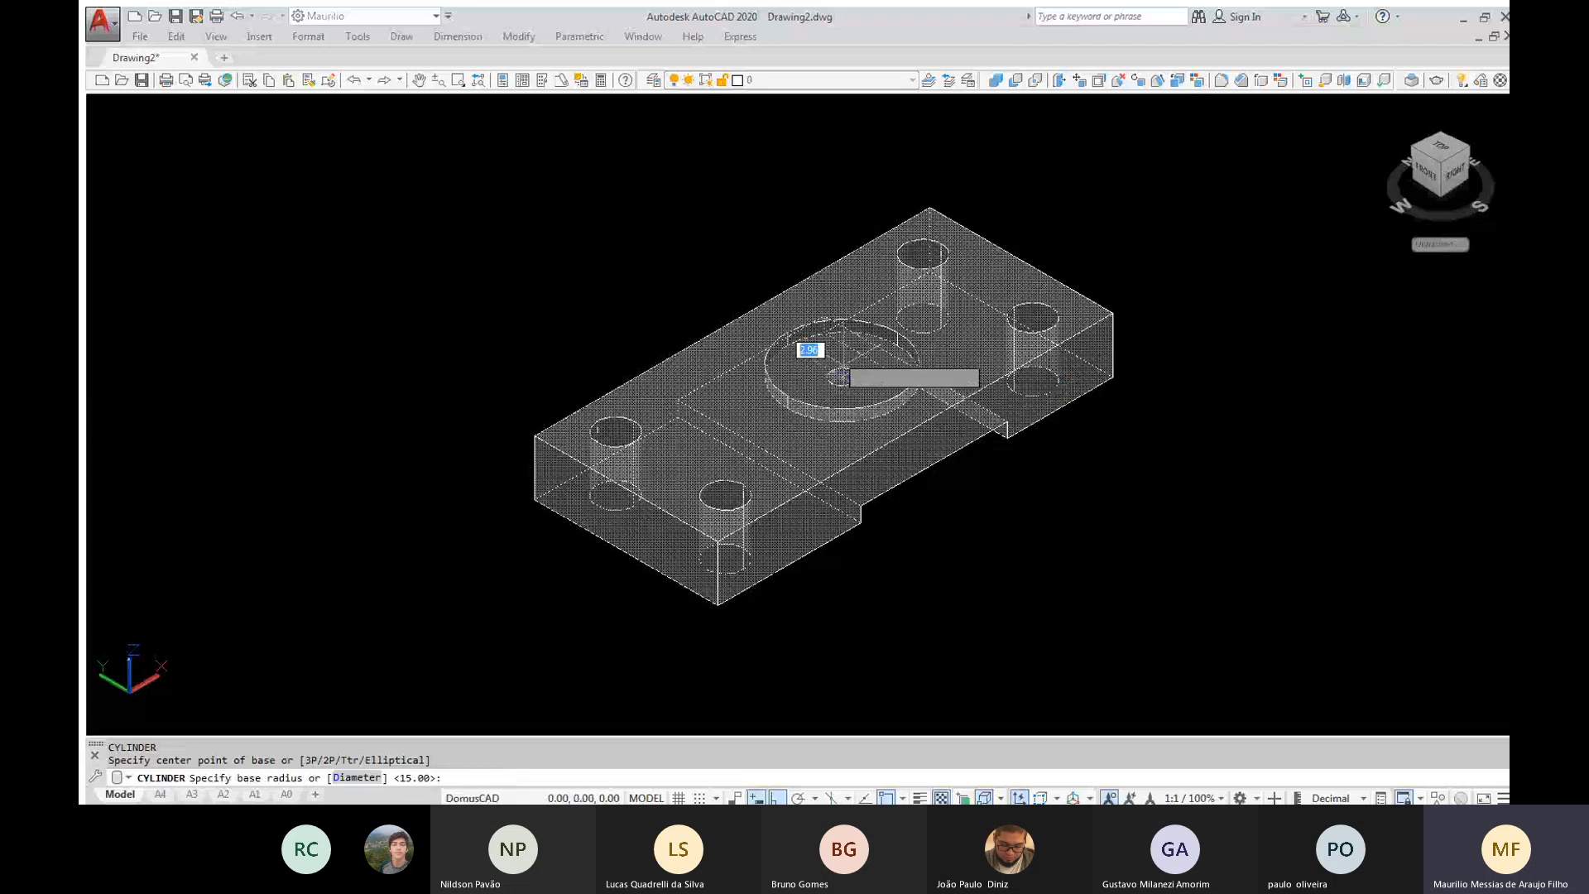
pyautogui.write('10')
pyautogui.press('Return')
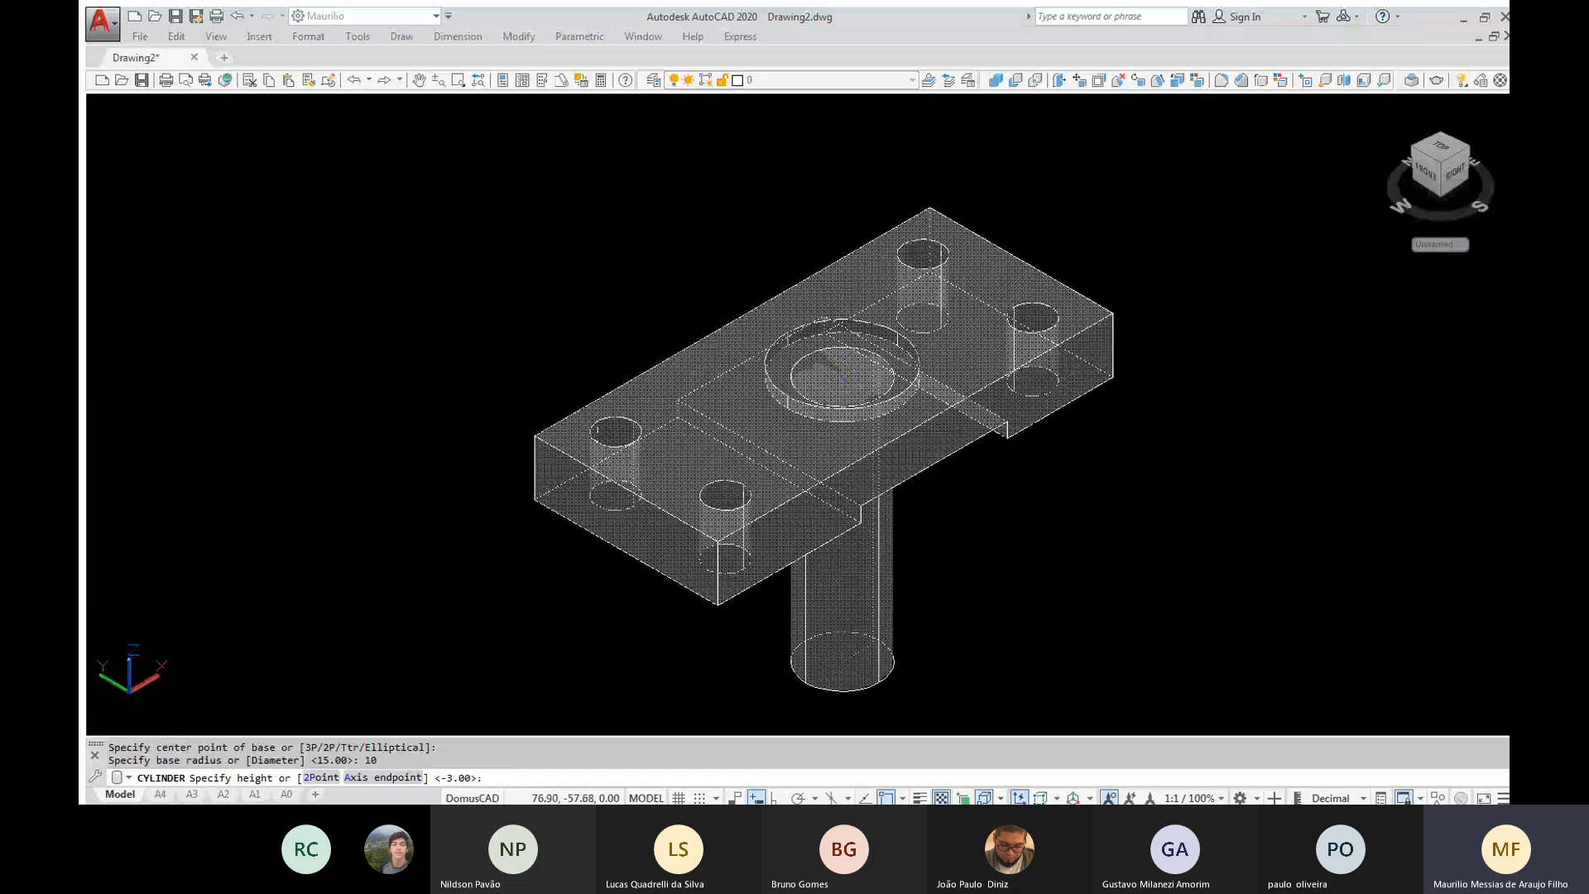
pyautogui.press('Return')
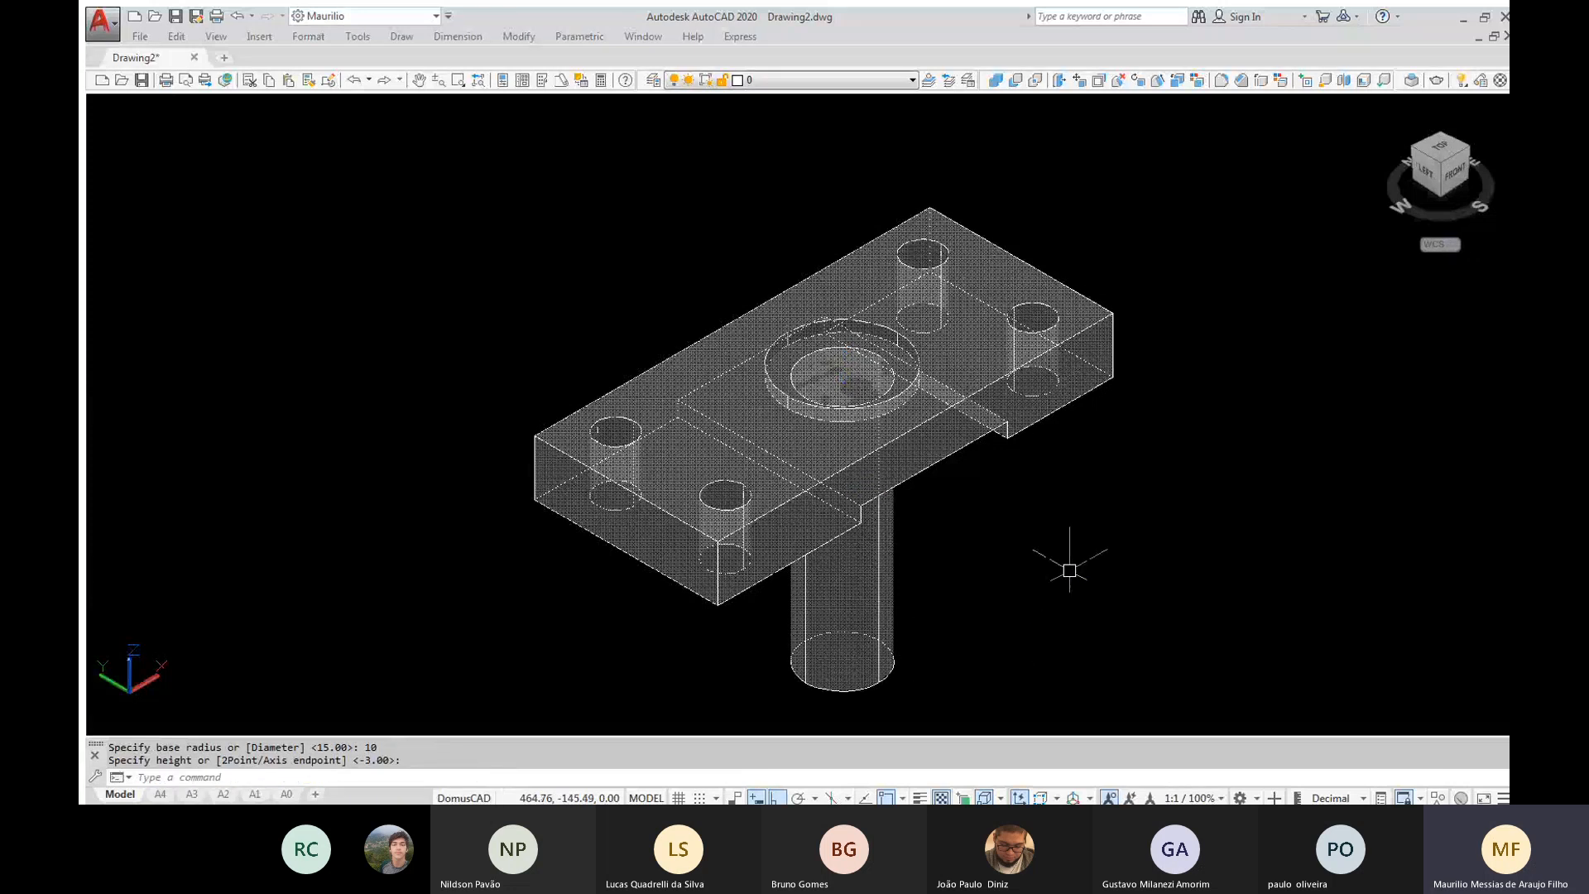
# Subtract the radius 10 cylinder from the block to cut a central through hole below the recess
pyautogui.keyDown('shift'); pyautogui.moveTo(1065, 566); pyautogui.dragTo(1063, 565, button='middle'); pyautogui.keyUp('shift')
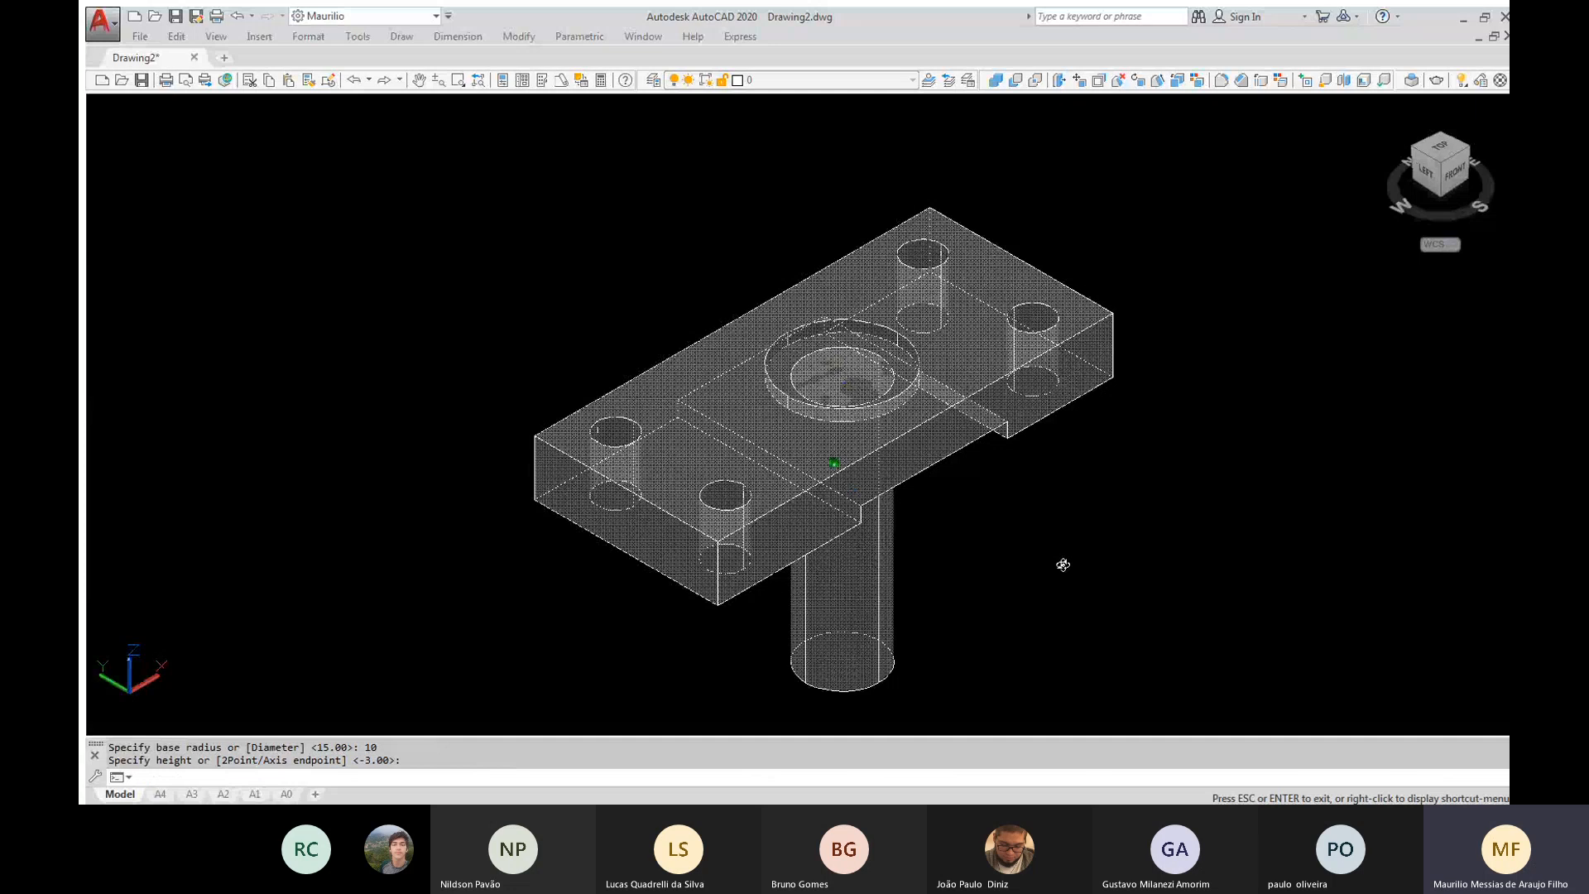
pyautogui.keyDown('shift'); pyautogui.moveTo(1063, 565); pyautogui.dragTo(901, 460, button='middle'); pyautogui.keyUp('shift')
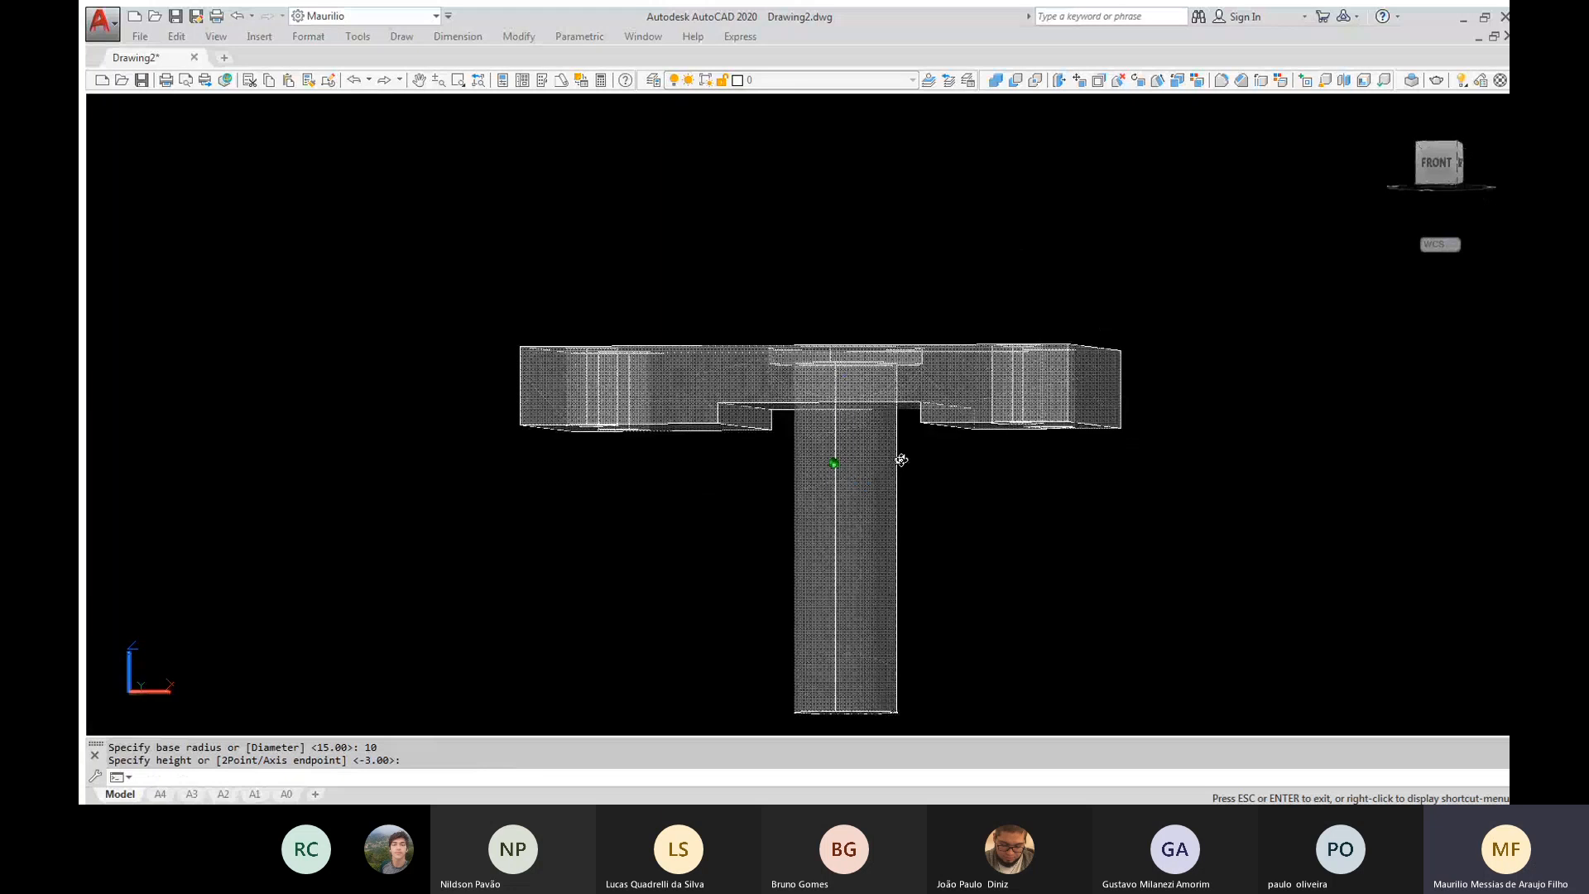
pyautogui.keyDown('shift'); pyautogui.moveTo(902, 460); pyautogui.dragTo(909, 475, button='middle'); pyautogui.keyUp('shift')
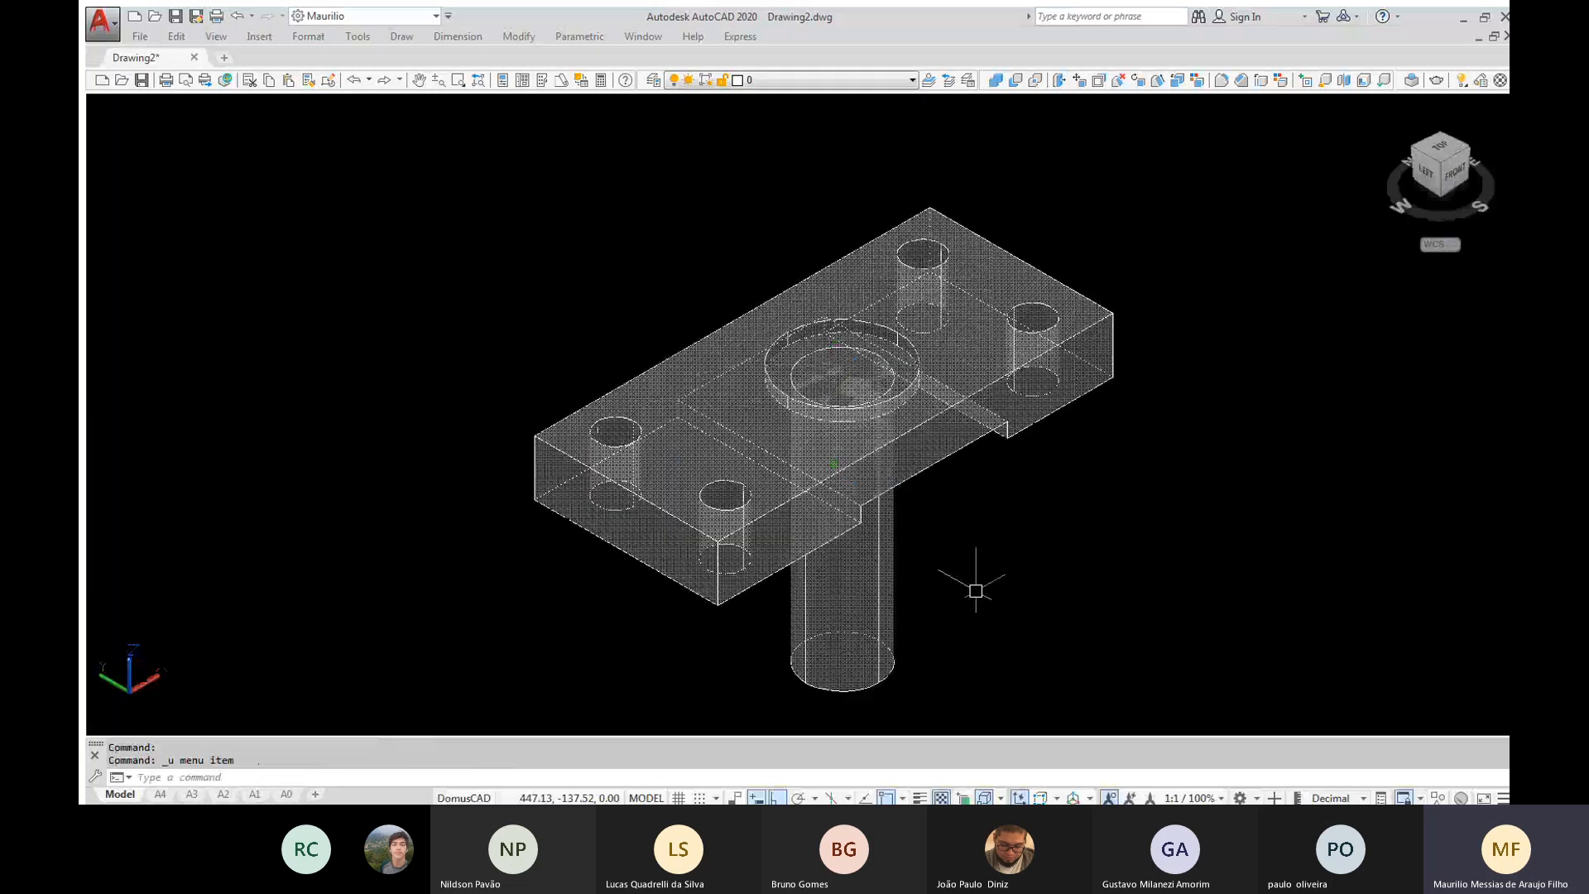
pyautogui.write('su')
pyautogui.press('Return')
pyautogui.click(947, 442)
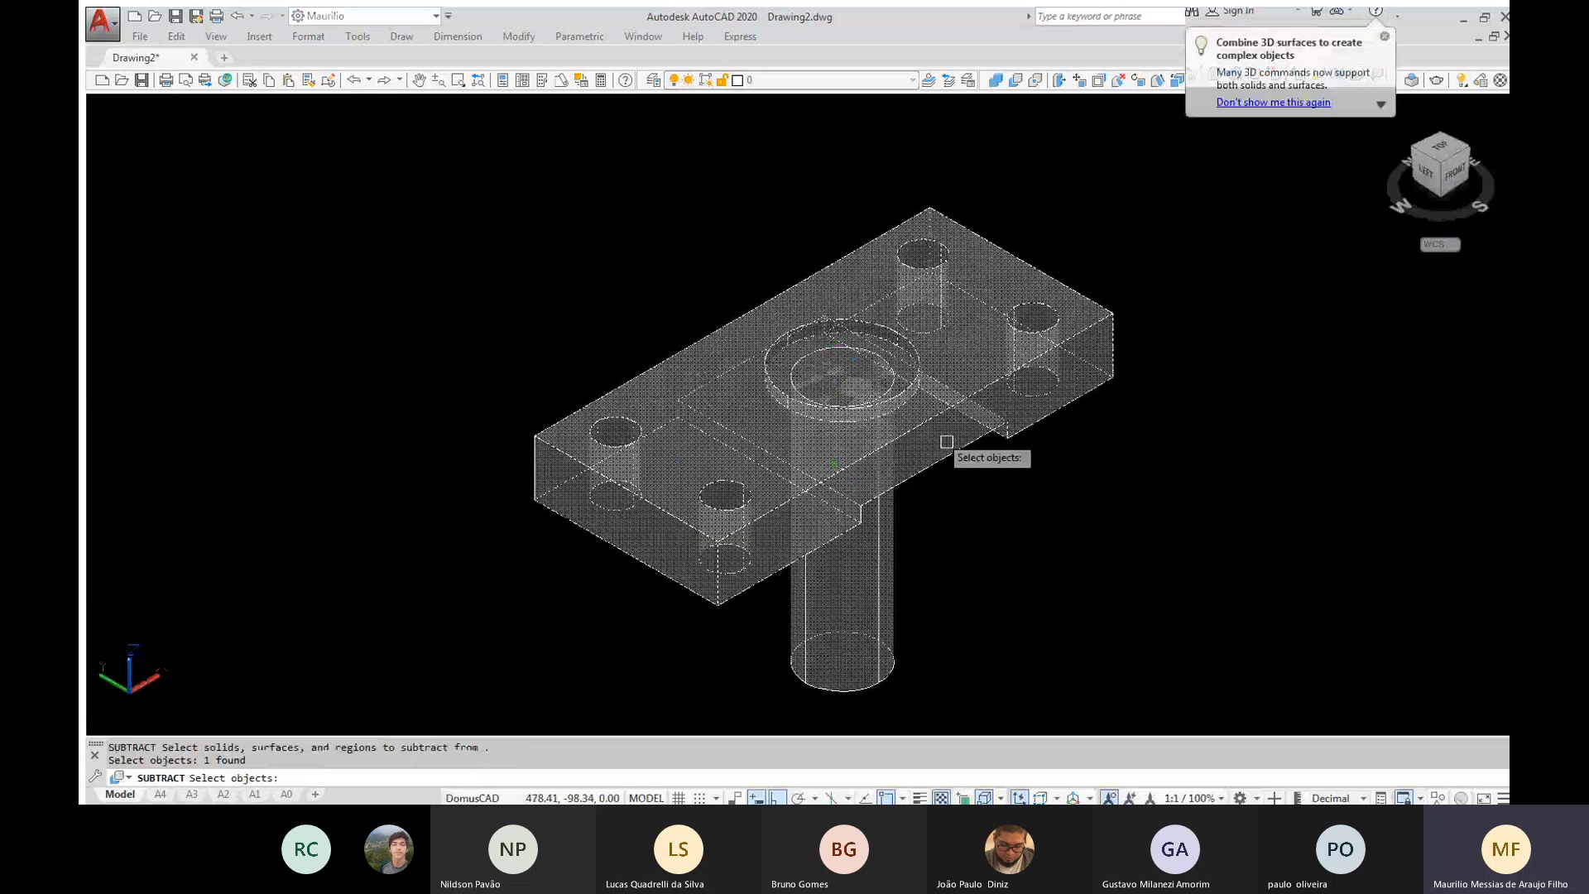
pyautogui.press('Return')
pyautogui.click(892, 639)
pyautogui.press('Return')
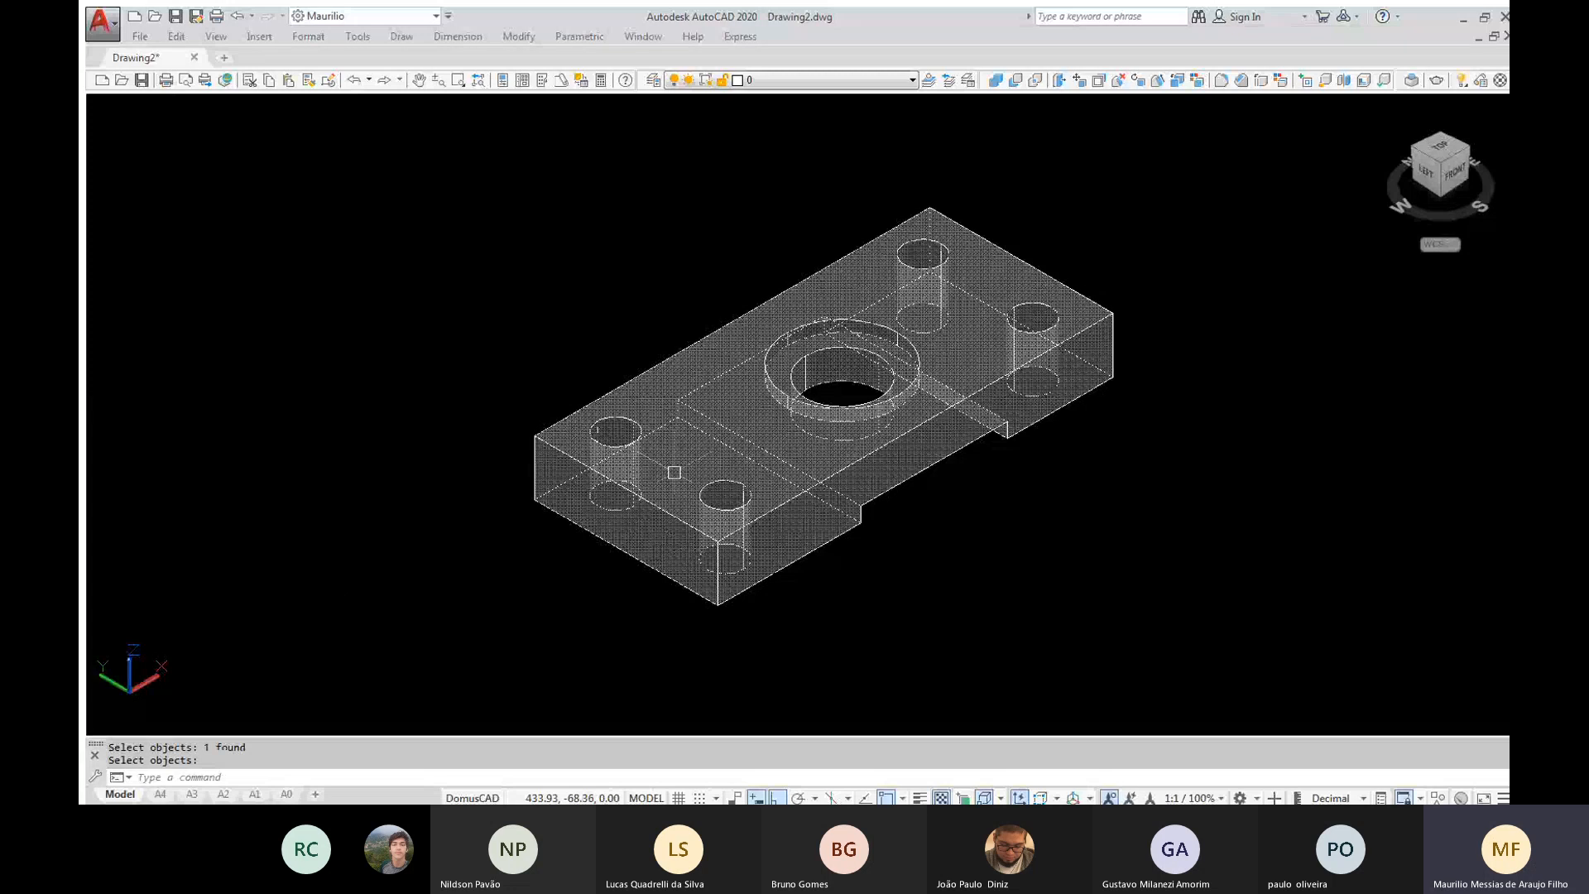
# Create a separate box 20 × 12 × 15 in the empty space beside the block's end
pyautogui.write('b')
pyautogui.press('Return')
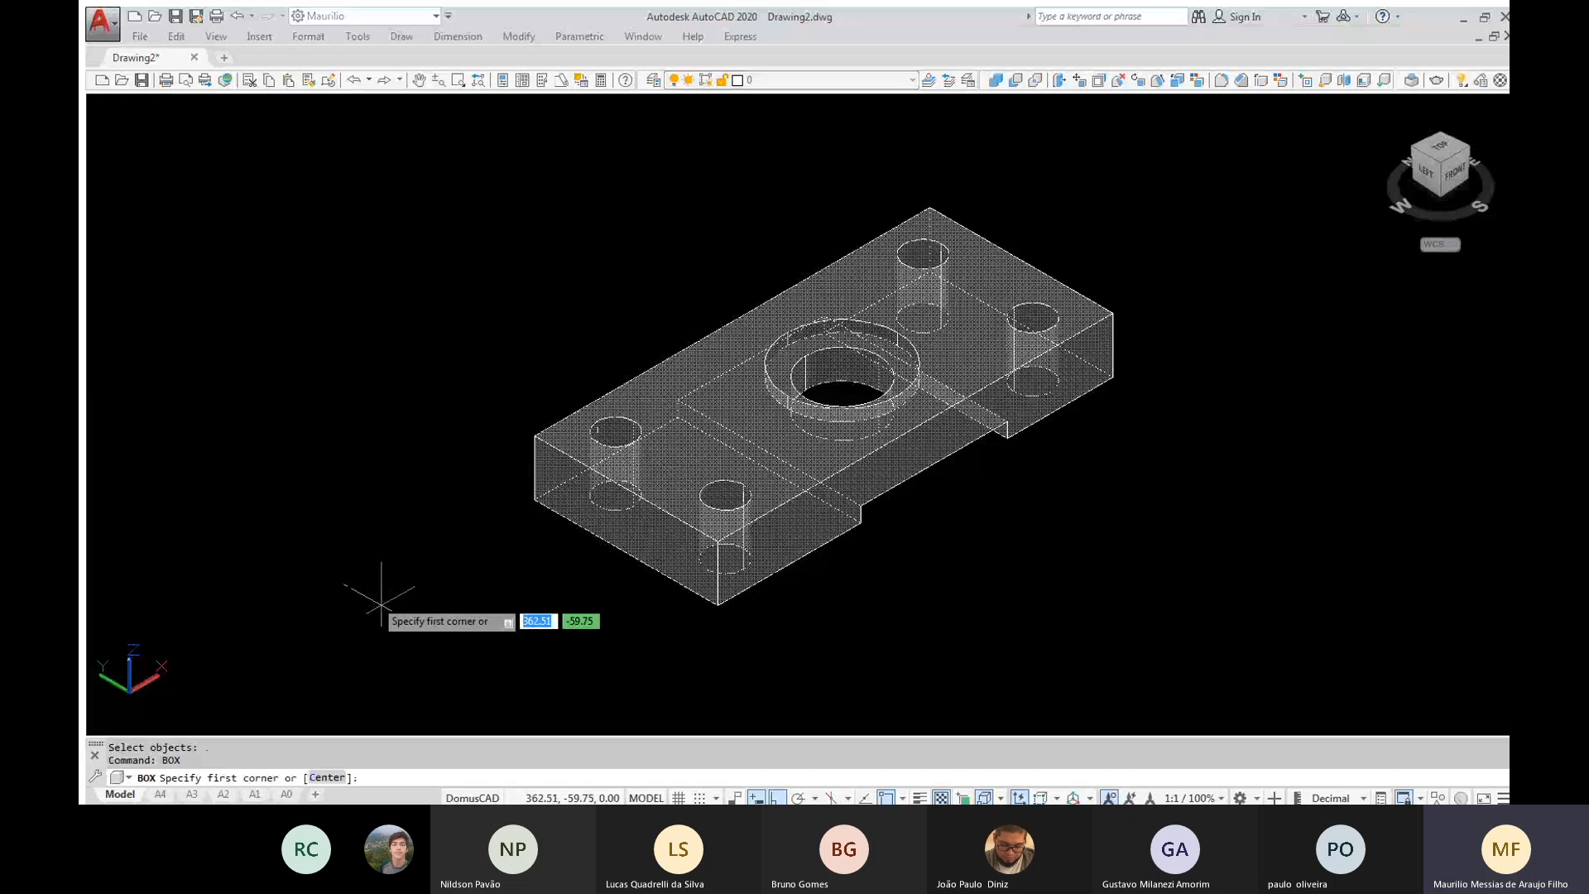
pyautogui.click(381, 598)
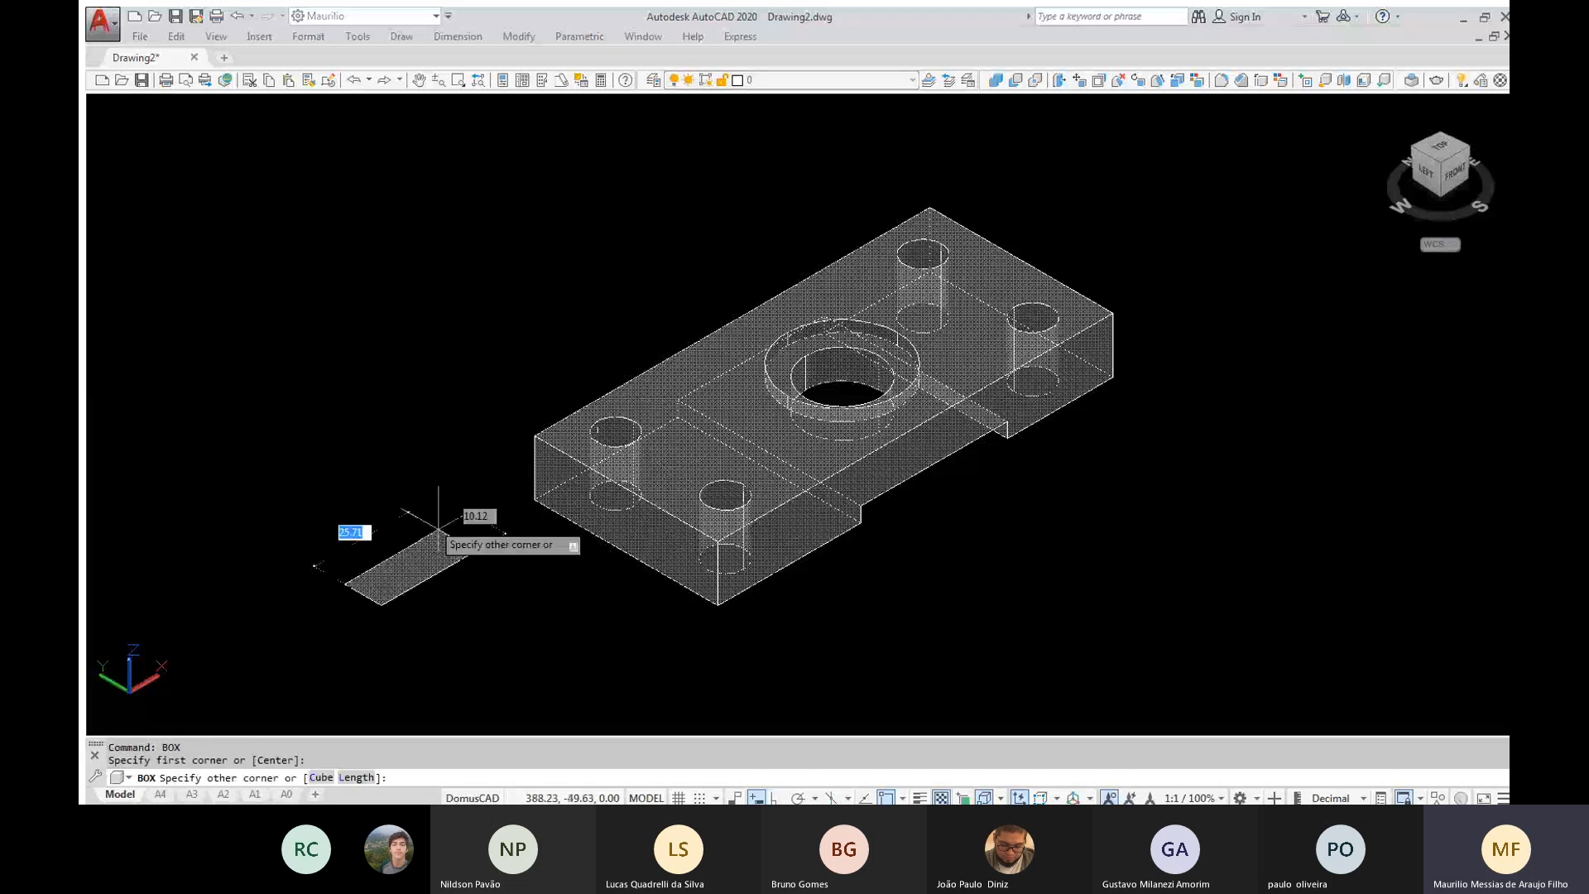
pyautogui.write('20')
pyautogui.press('Tab')
pyautogui.write('12')
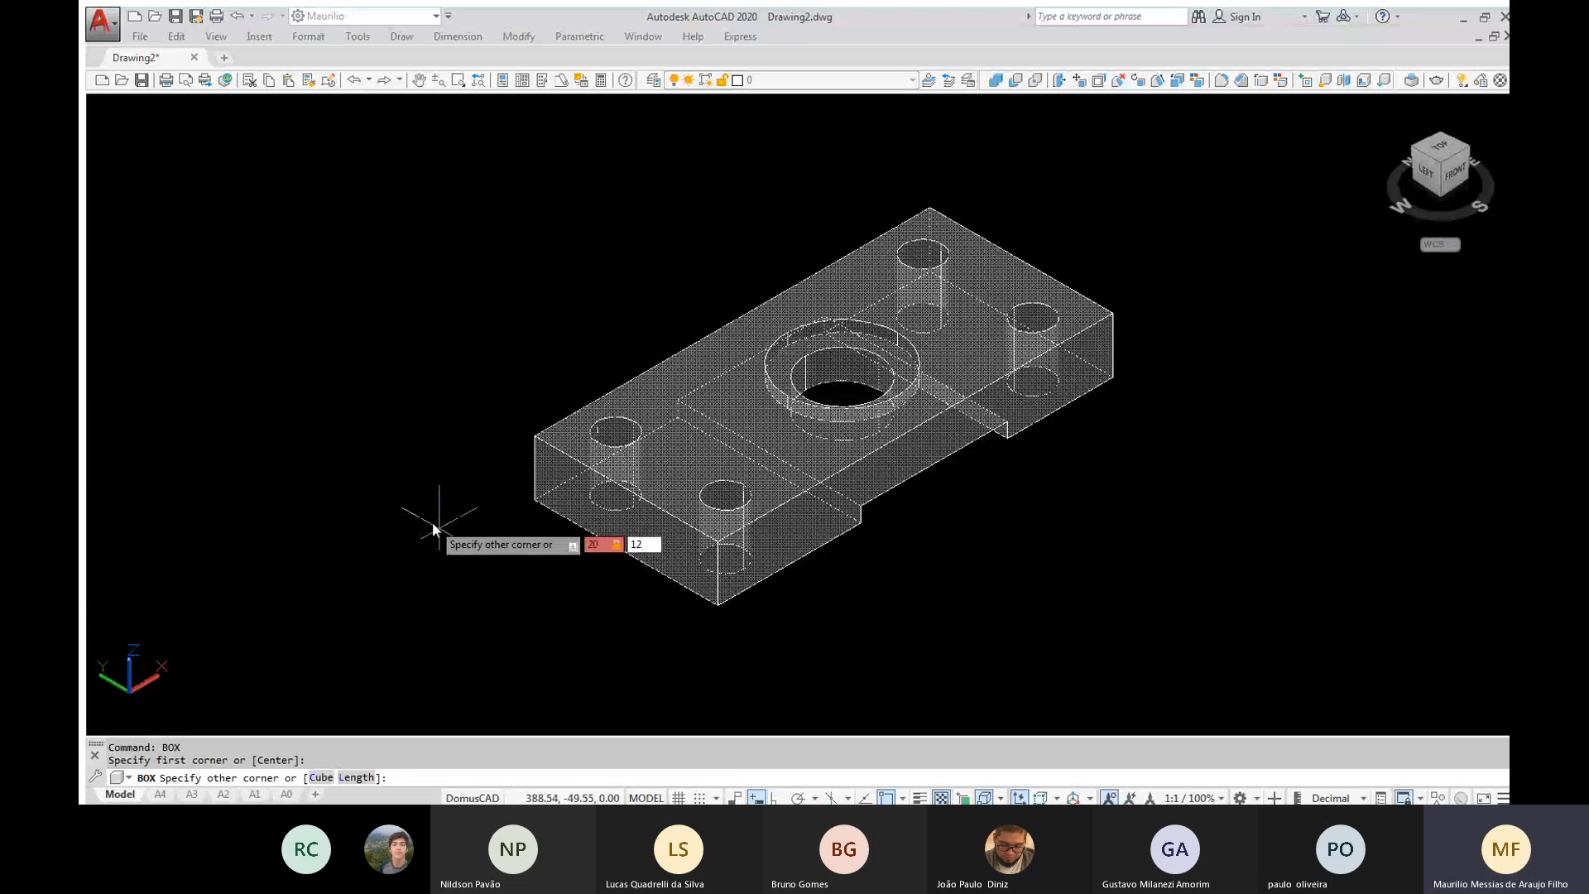
pyautogui.press('Tab')
pyautogui.write('15')
pyautogui.press('Return')
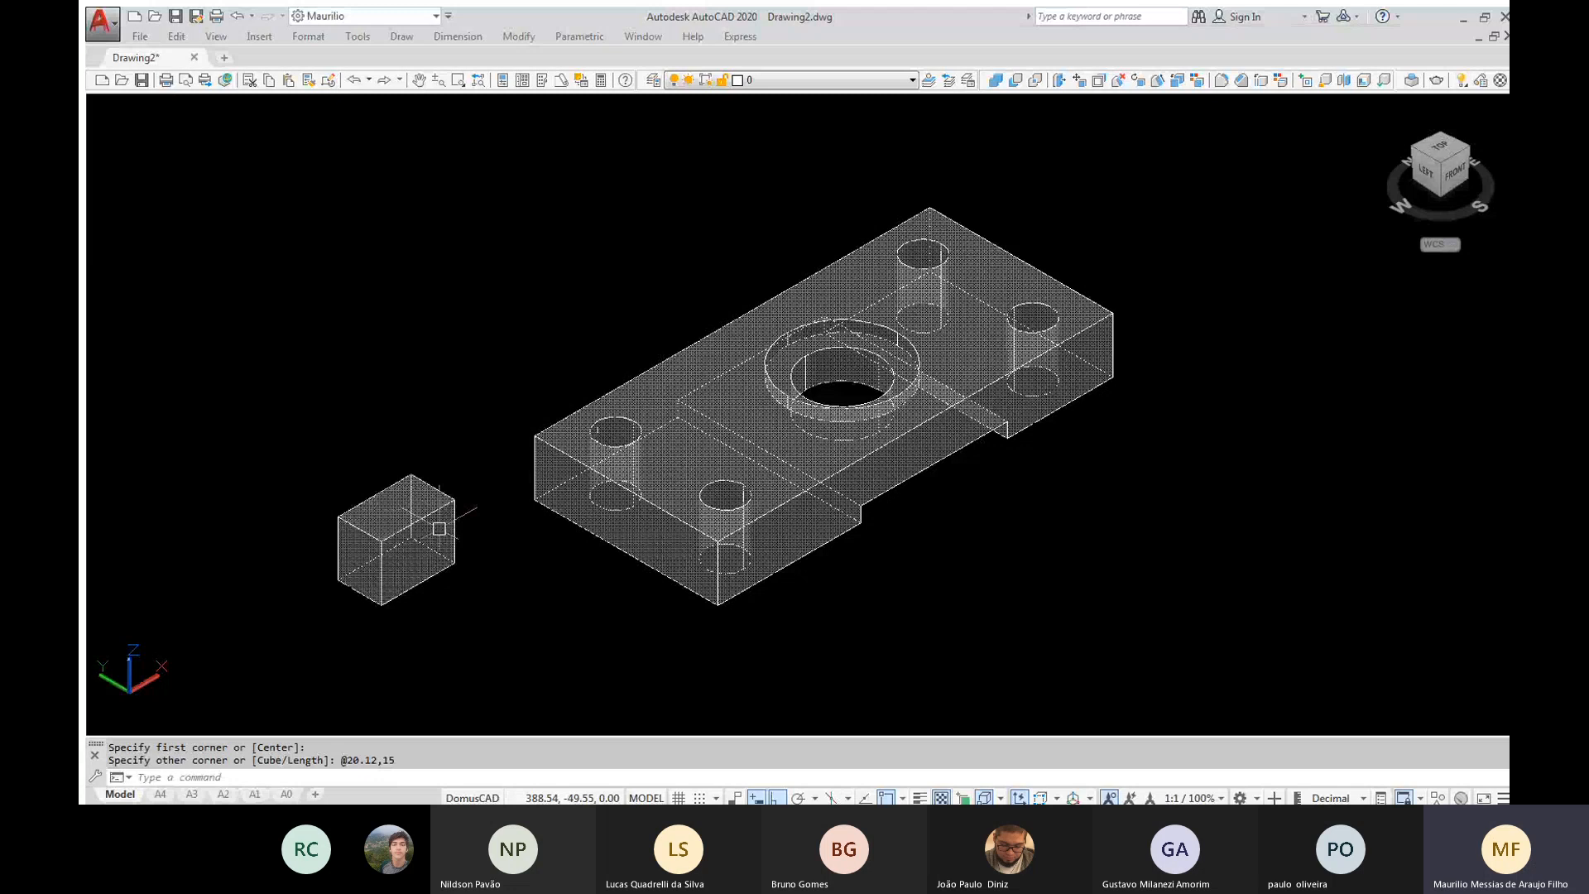
# Create a cylinder centred on the midpoint of the small box's top end edge, with its radius reaching the corner and extending 15 downward
pyautogui.scroll(3, 440, 528)
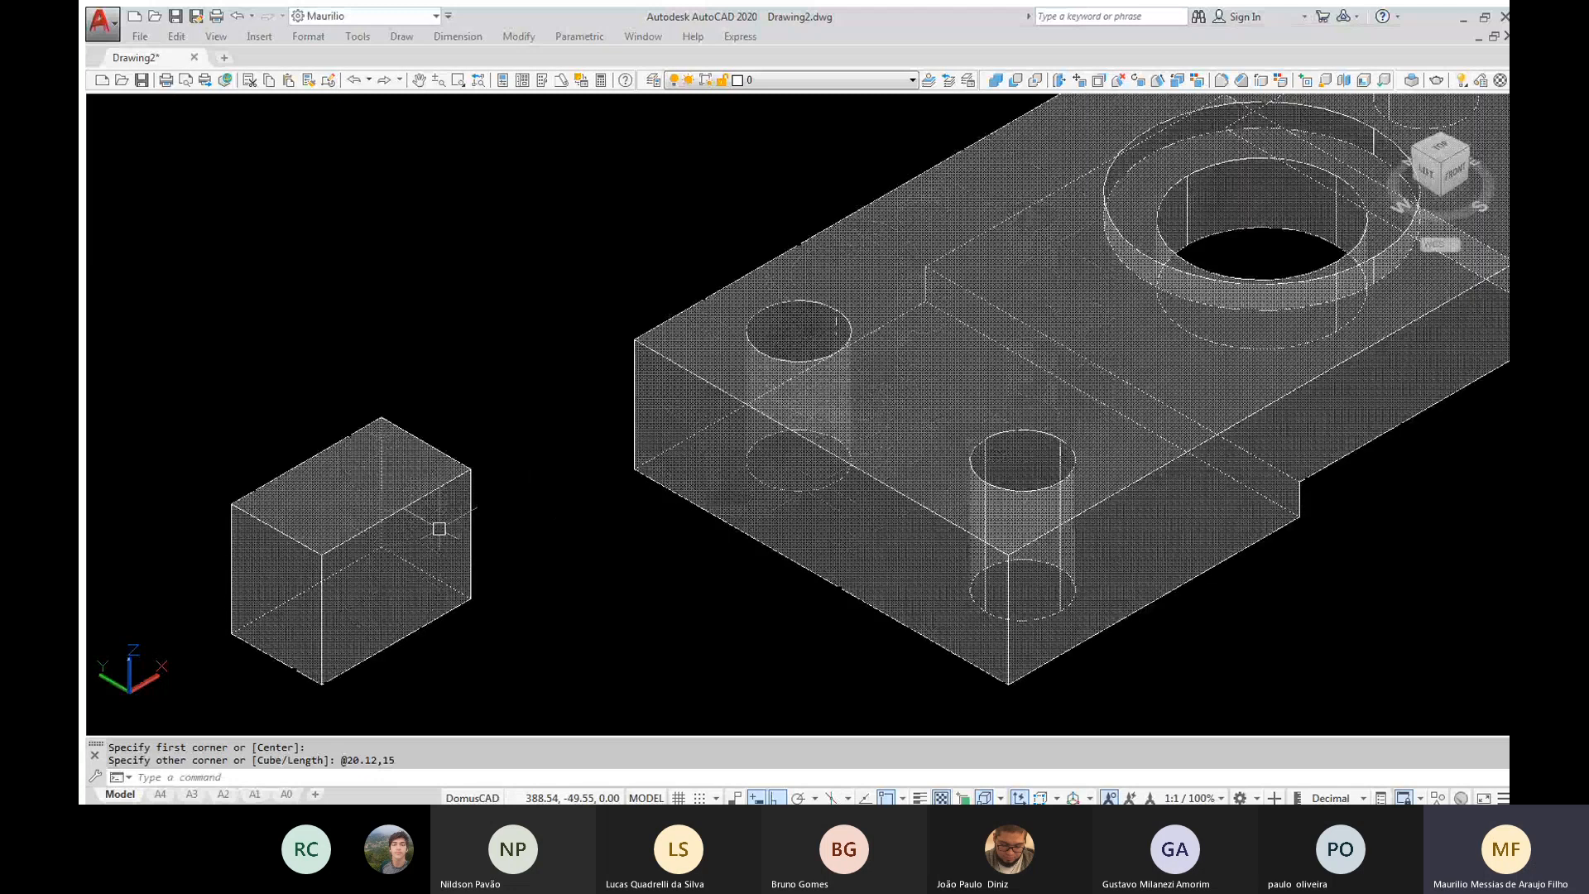
pyautogui.scroll(2, 440, 528)
pyautogui.write('CYL')
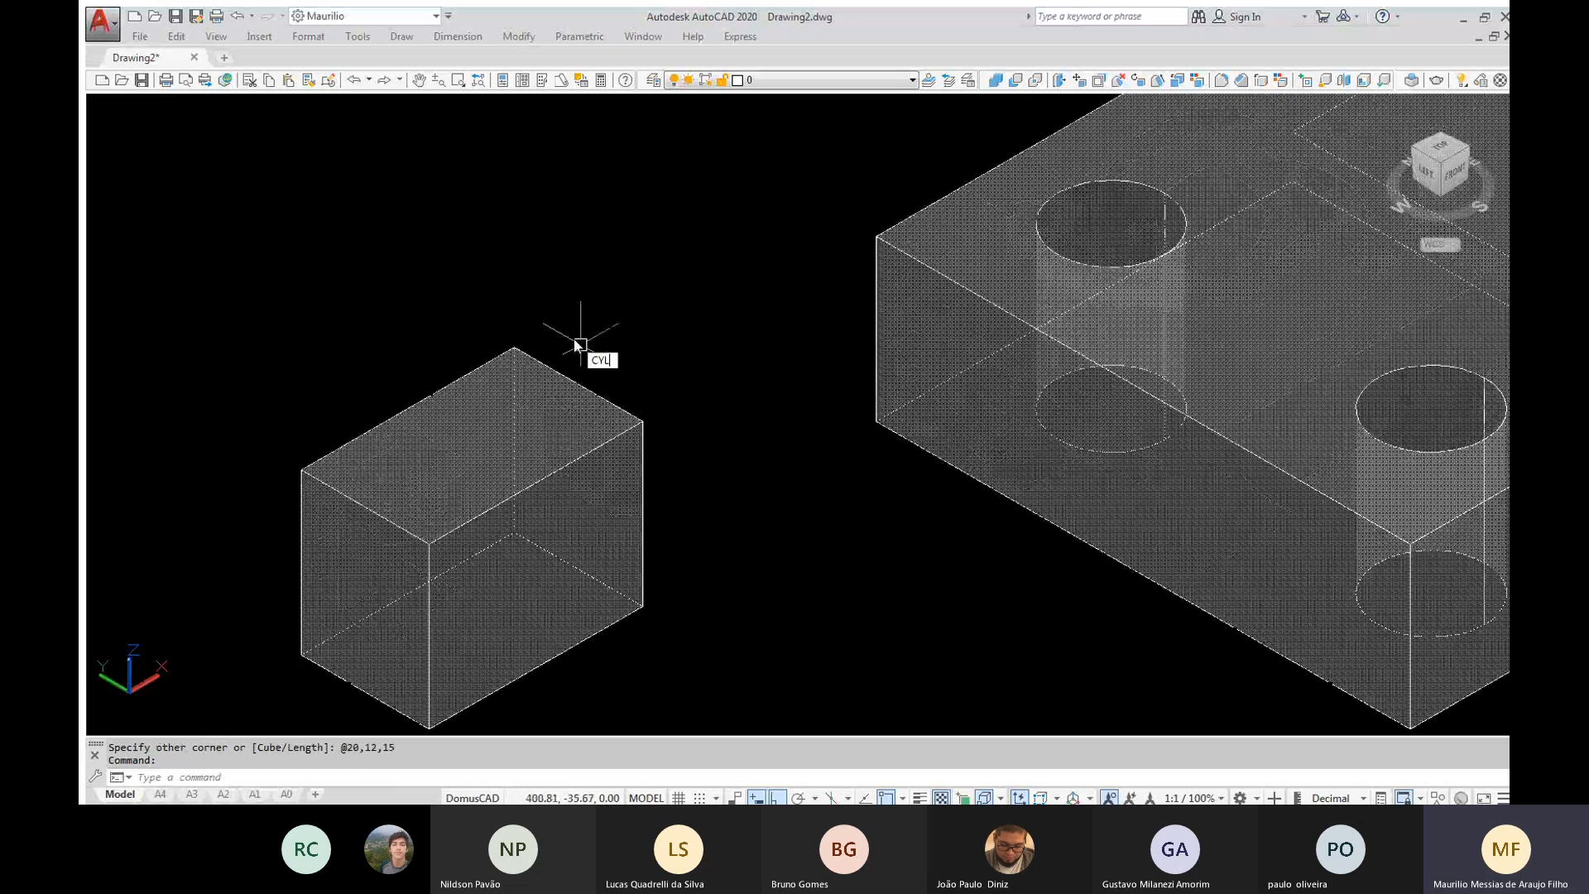
pyautogui.press('Return')
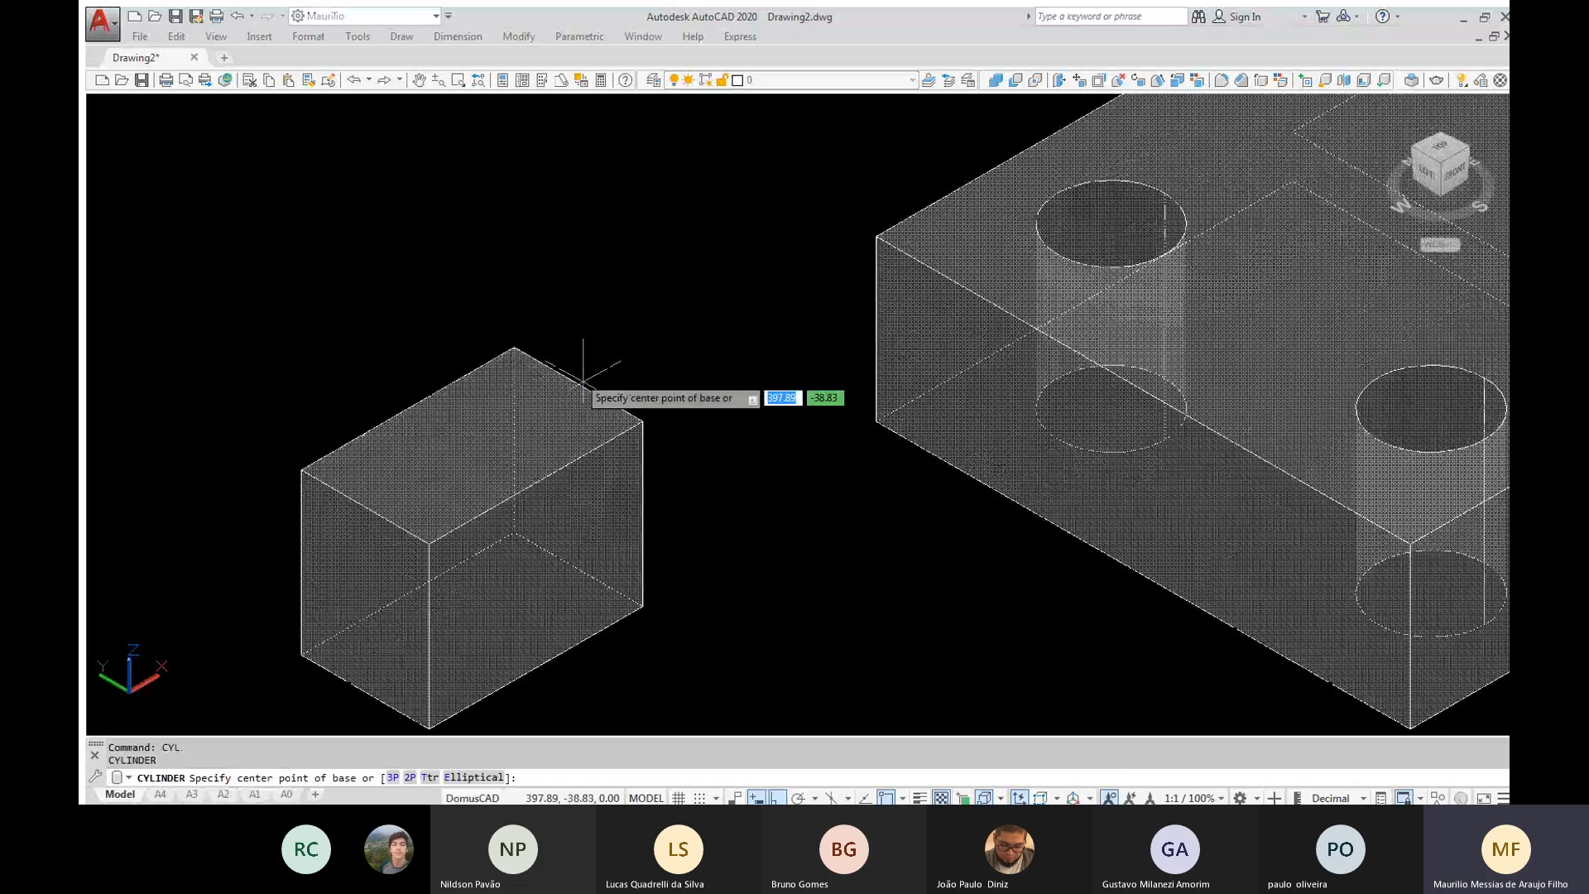
pyautogui.click(581, 384)
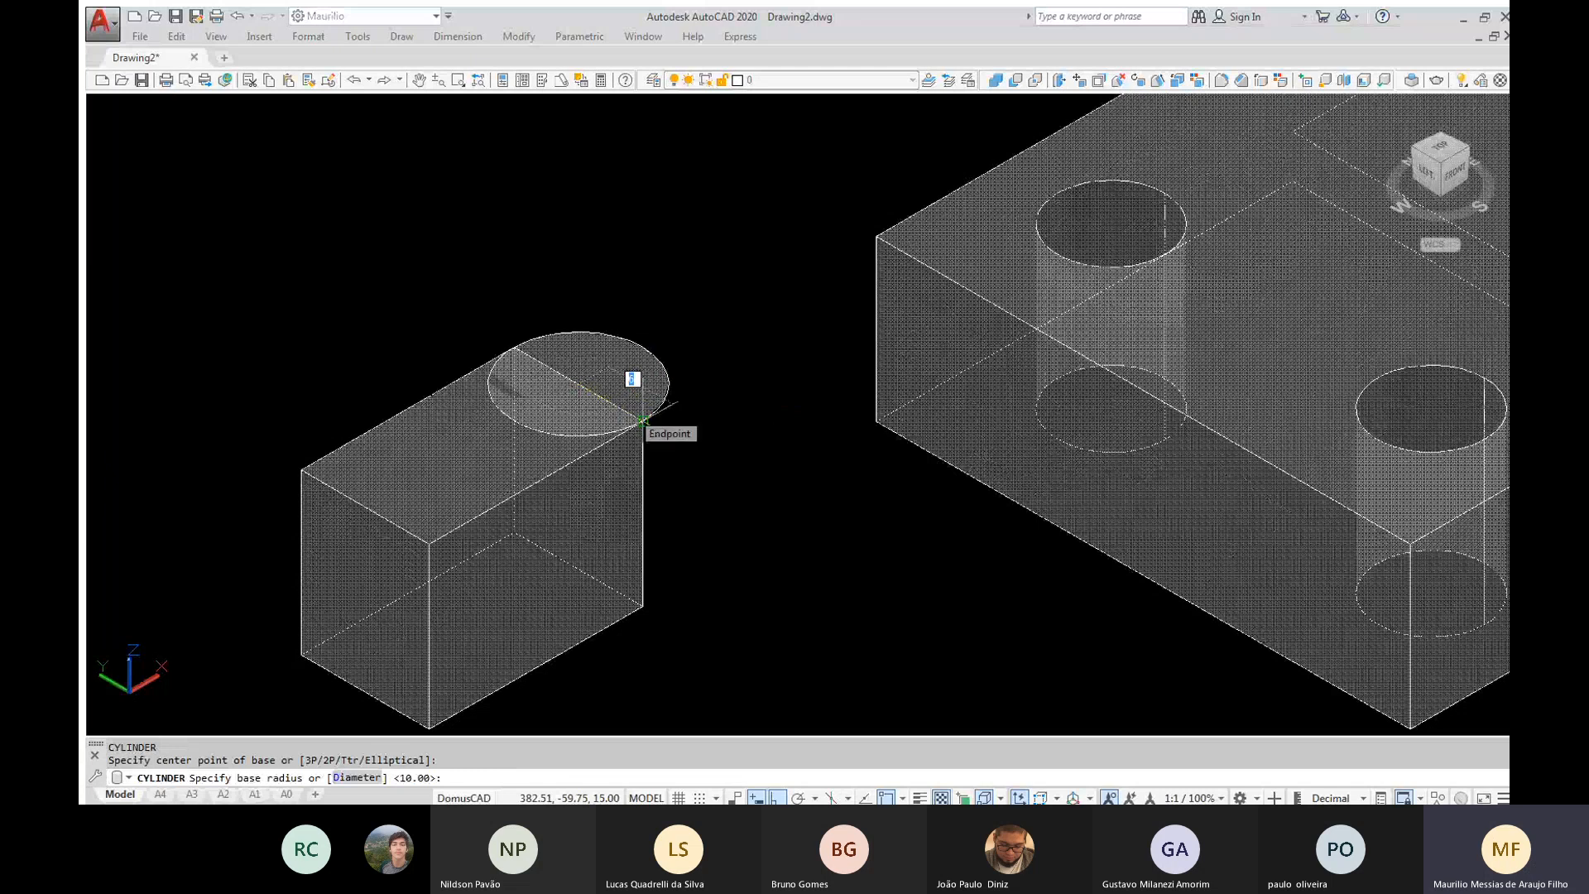
pyautogui.click(642, 421)
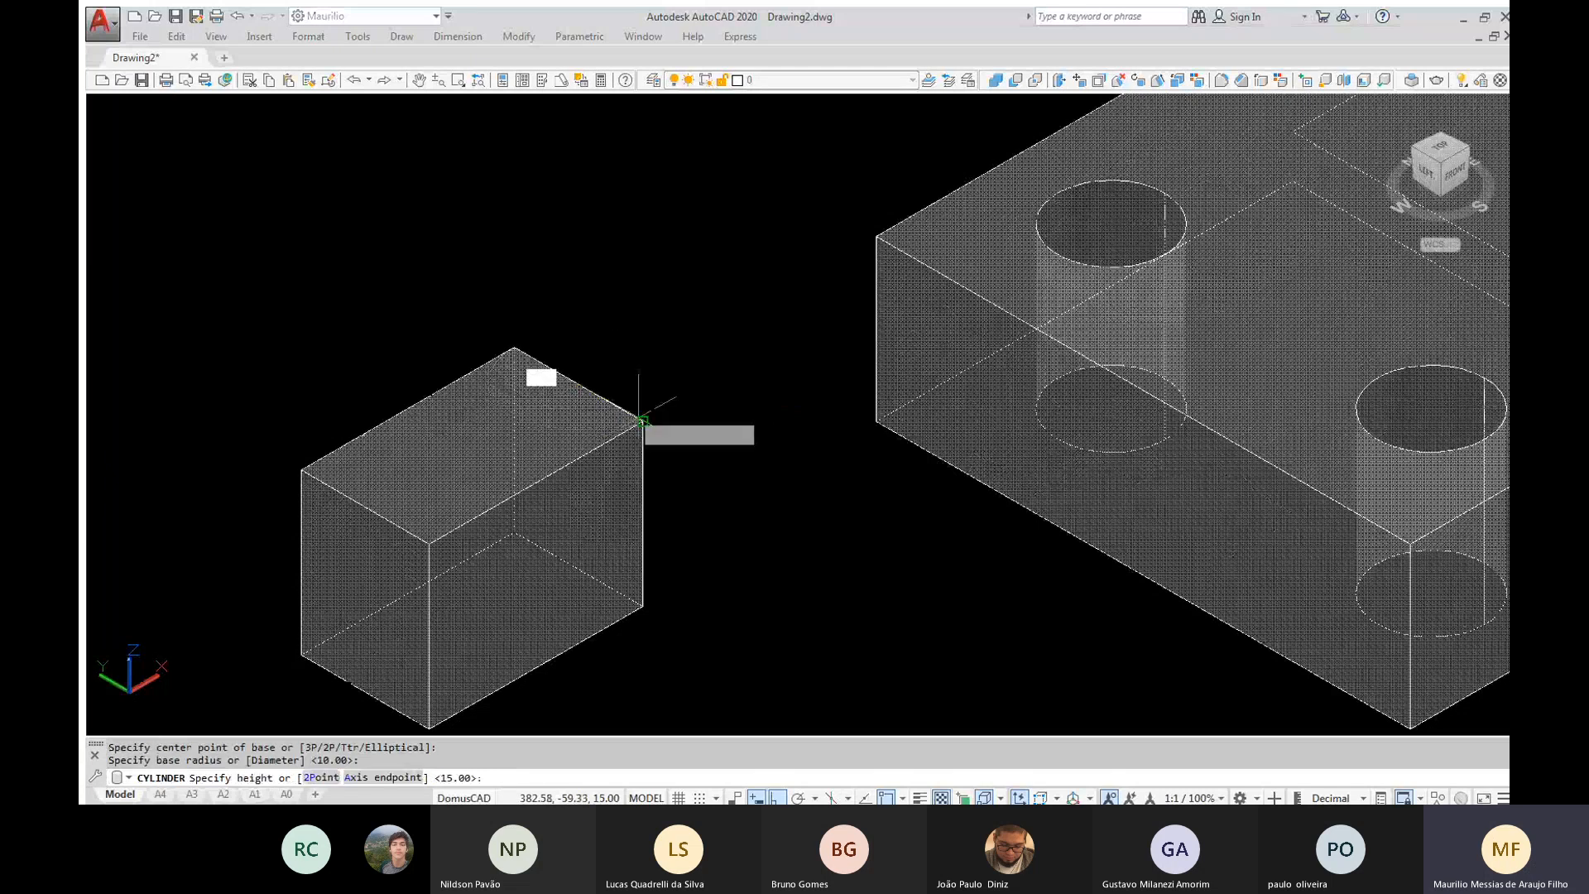
pyautogui.write('15')
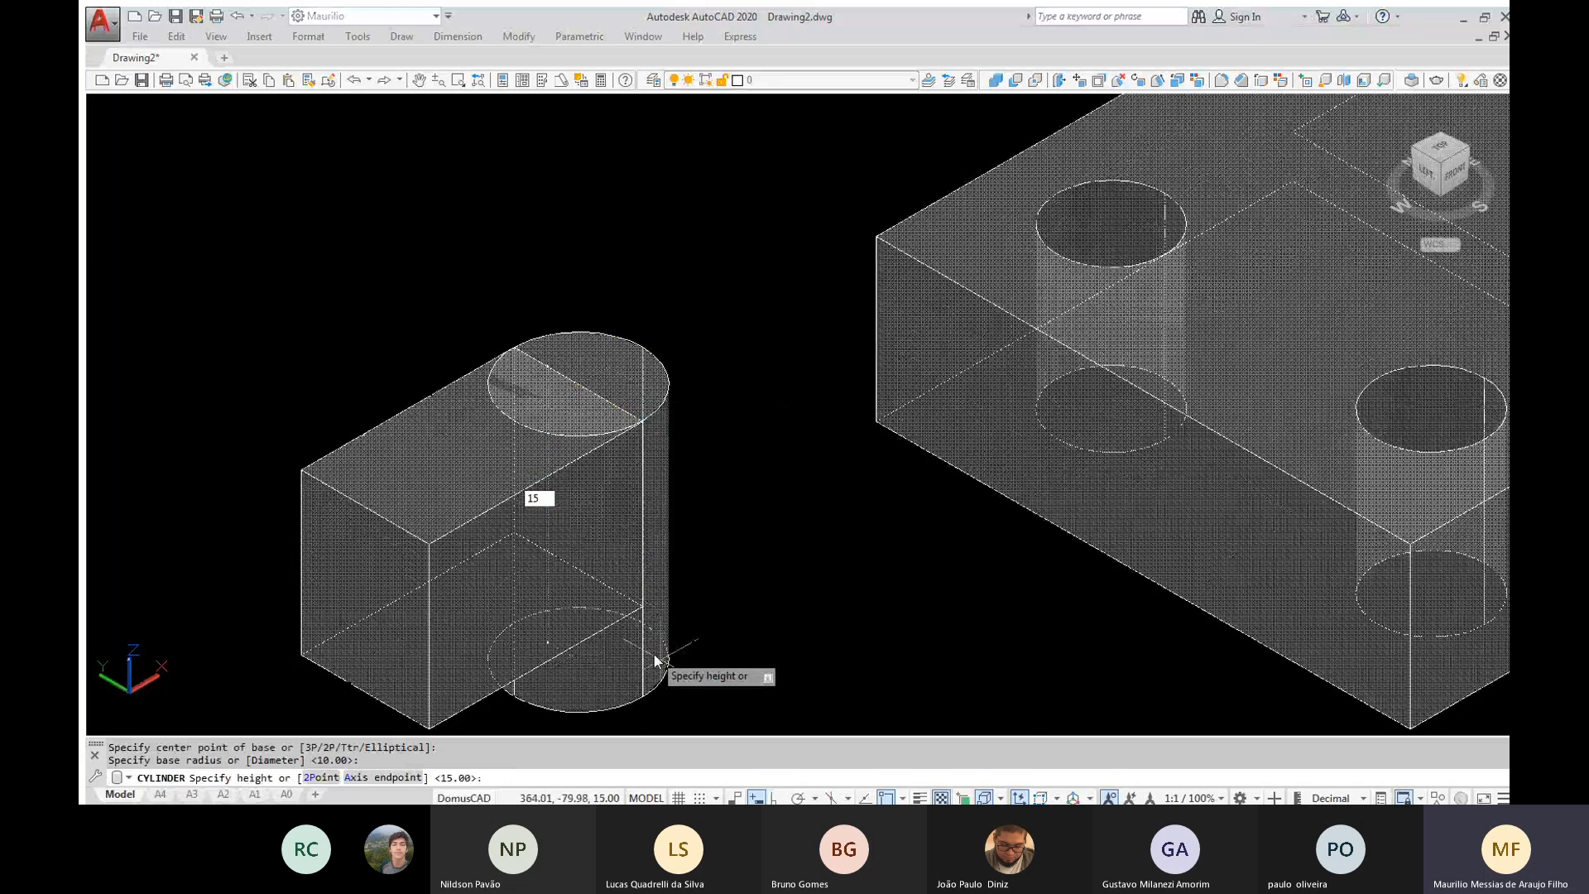
pyautogui.press('Return')
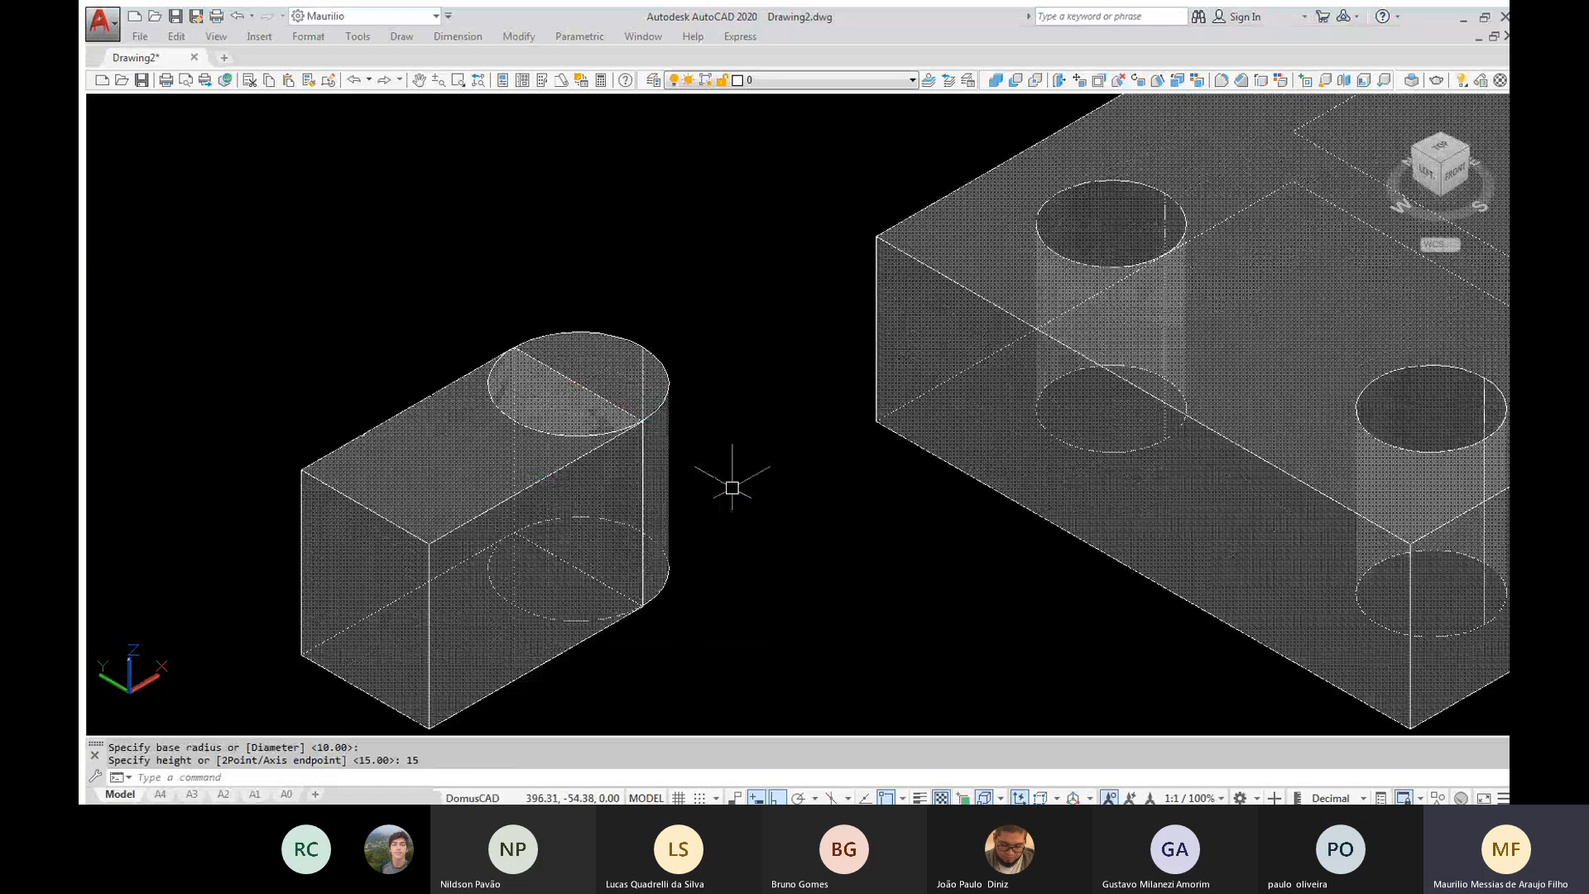
# Union the small box and the cylinder into one solid with a rounded end
pyautogui.scroll(-2, 732, 488)
pyautogui.write('UNI')
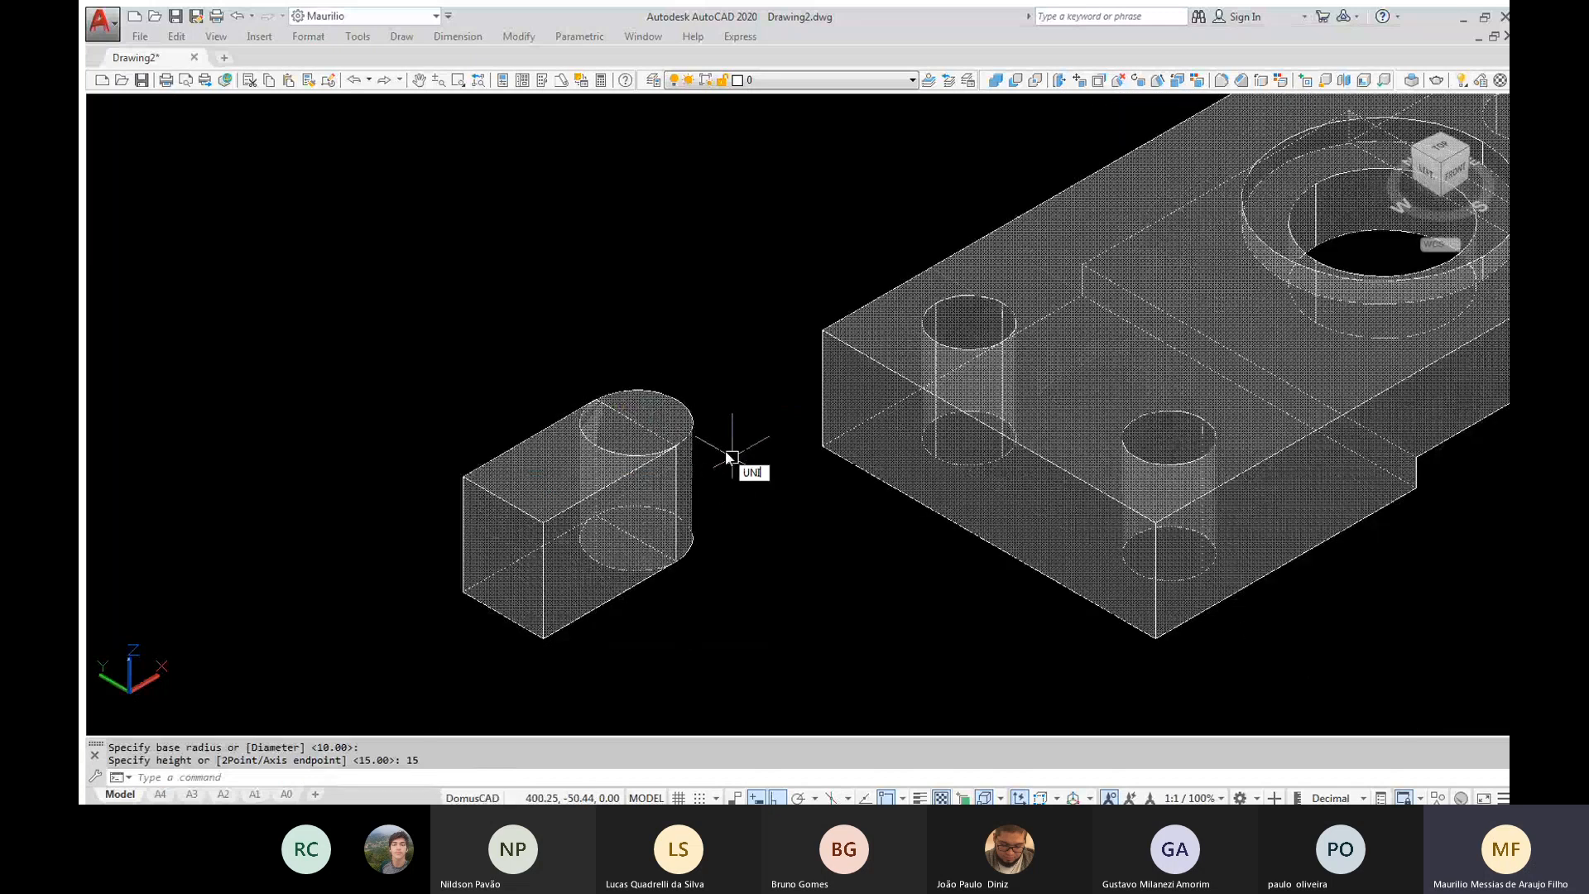
pyautogui.press('Return')
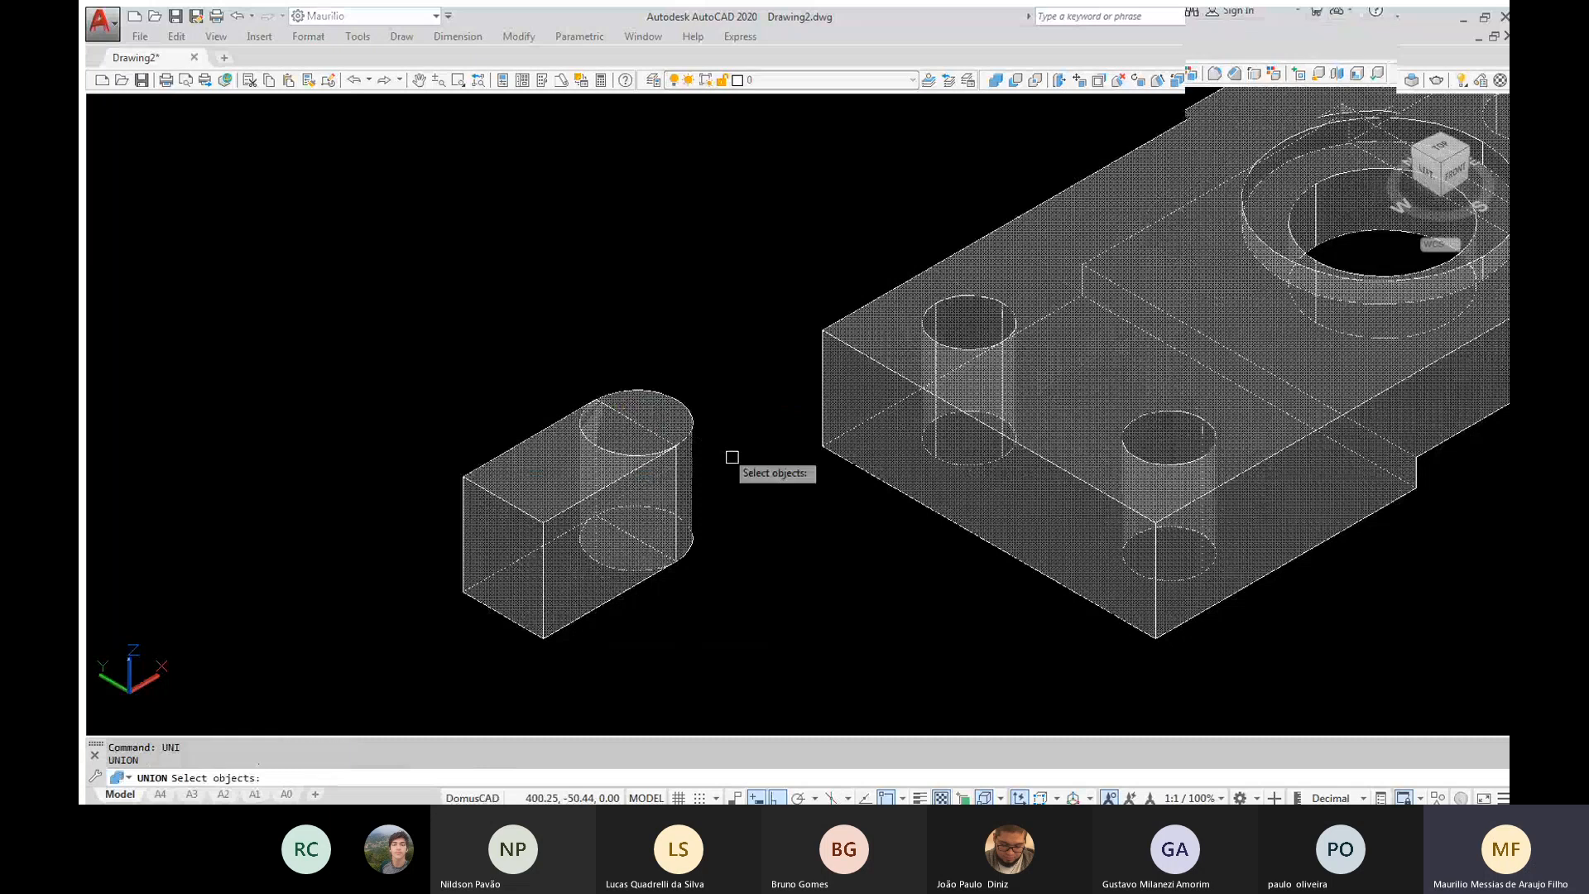
pyautogui.click(731, 457)
pyautogui.click(362, 583)
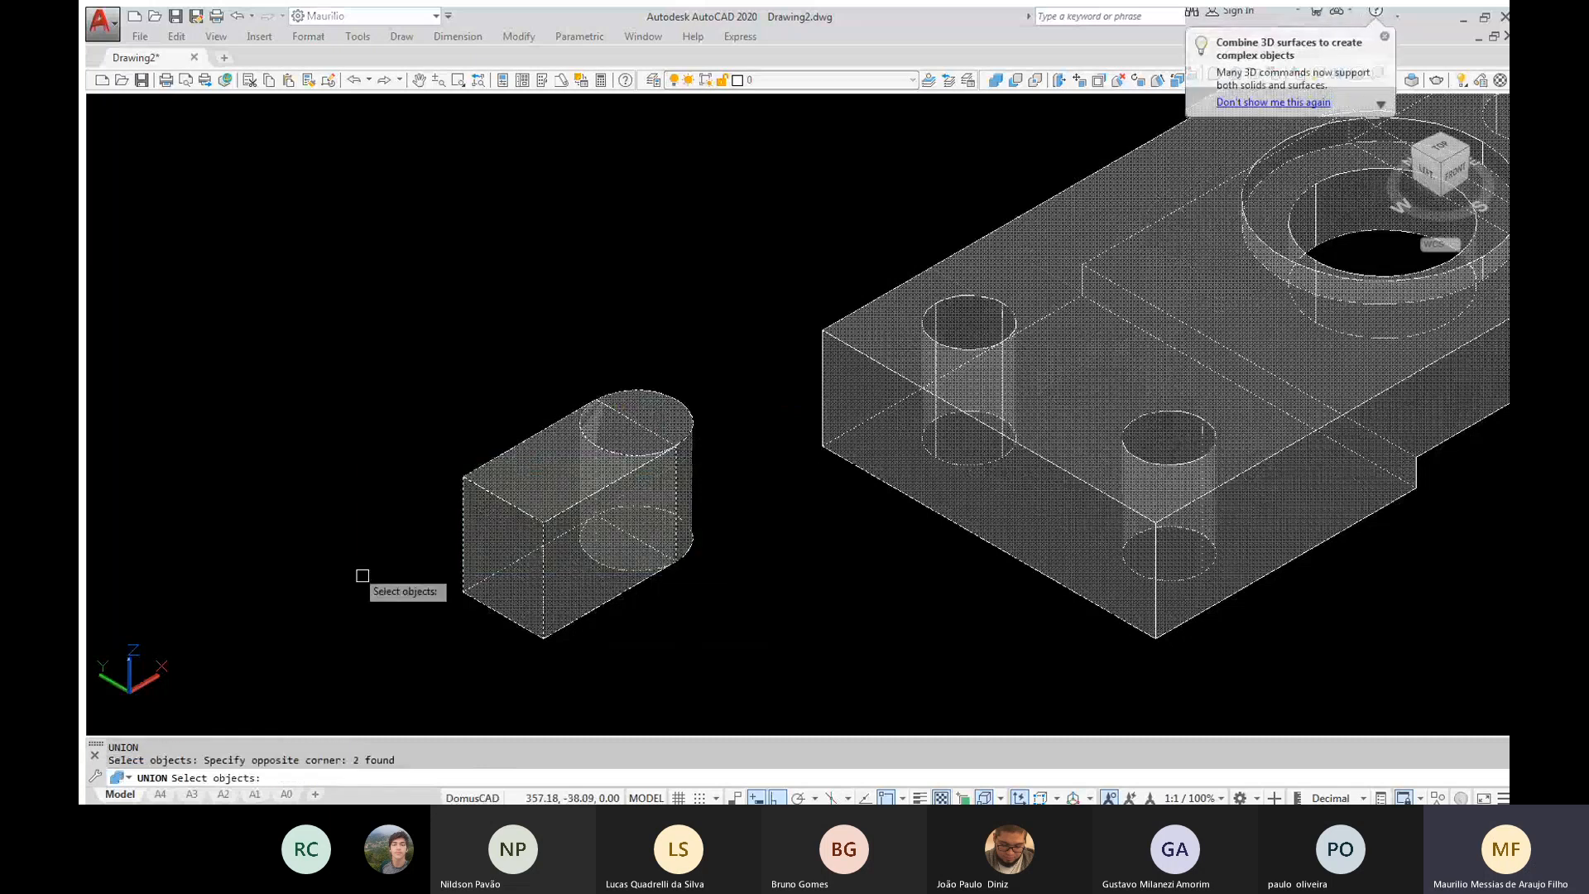
pyautogui.press('Return')
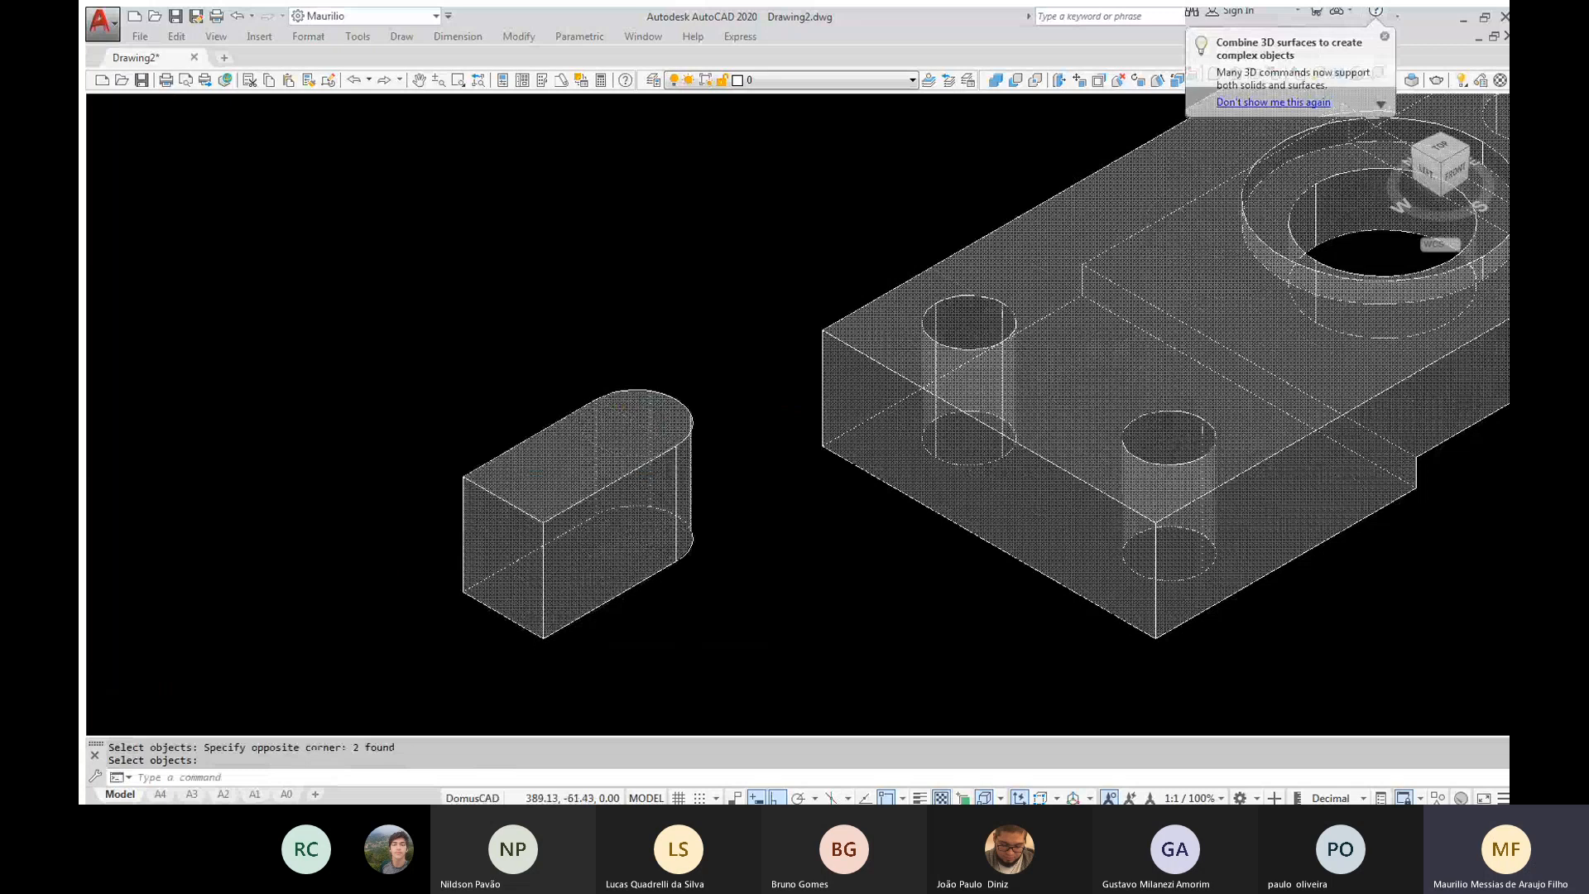
# Set the visual style to 2D Wireframe with the rounded solid and the block both in view
pyautogui.scroll(-2, 731, 542)
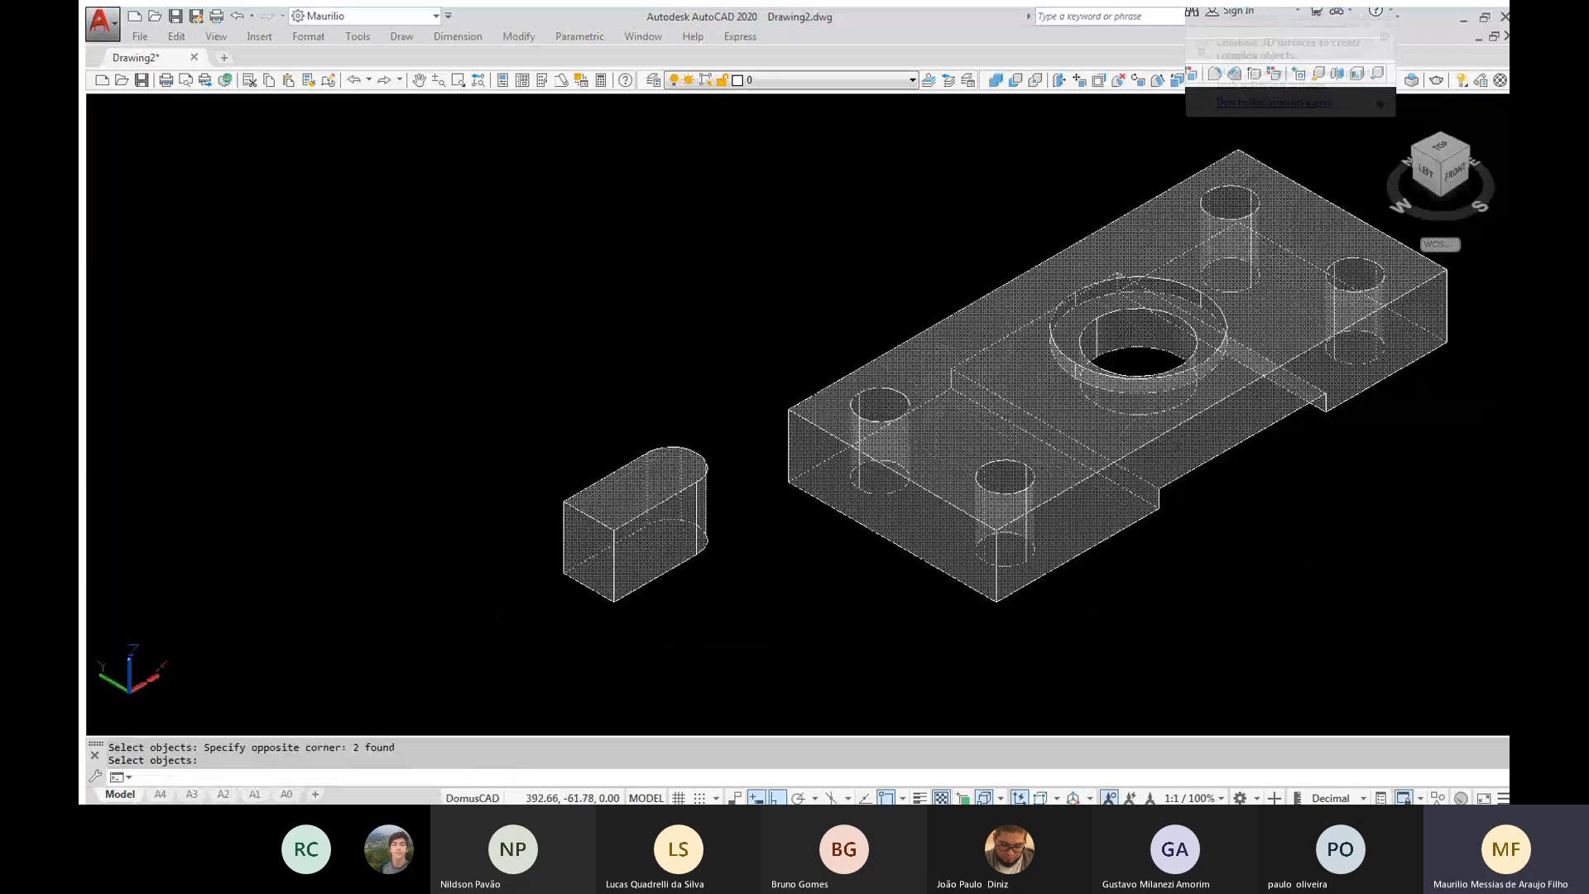
pyautogui.moveTo(742, 538); pyautogui.dragTo(445, 515, button='middle')
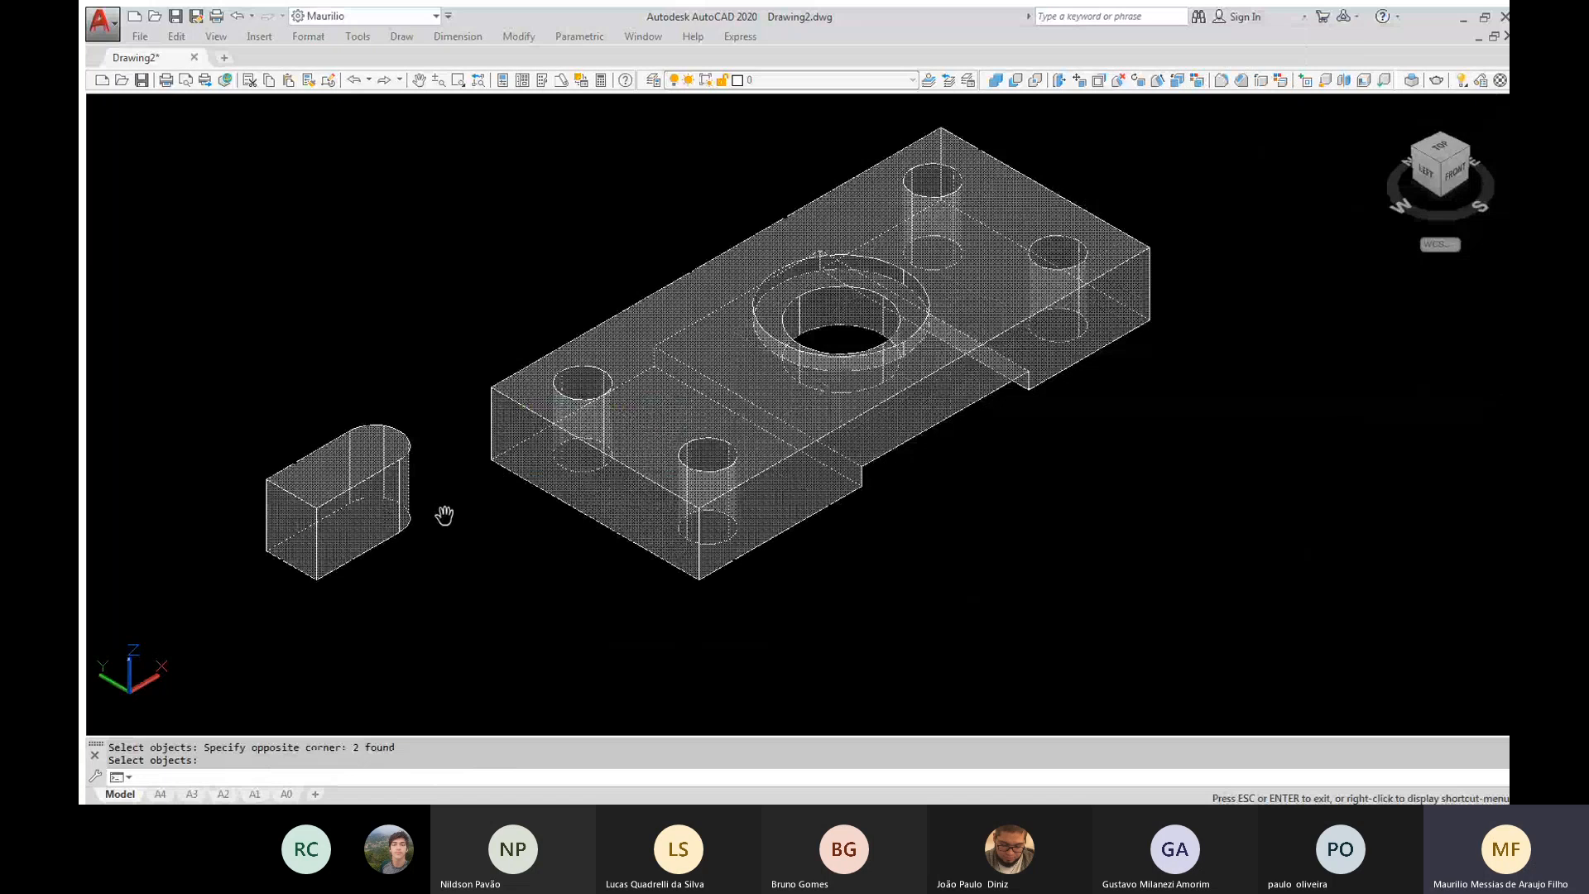
pyautogui.scroll(2, 442, 515)
pyautogui.press('Return')
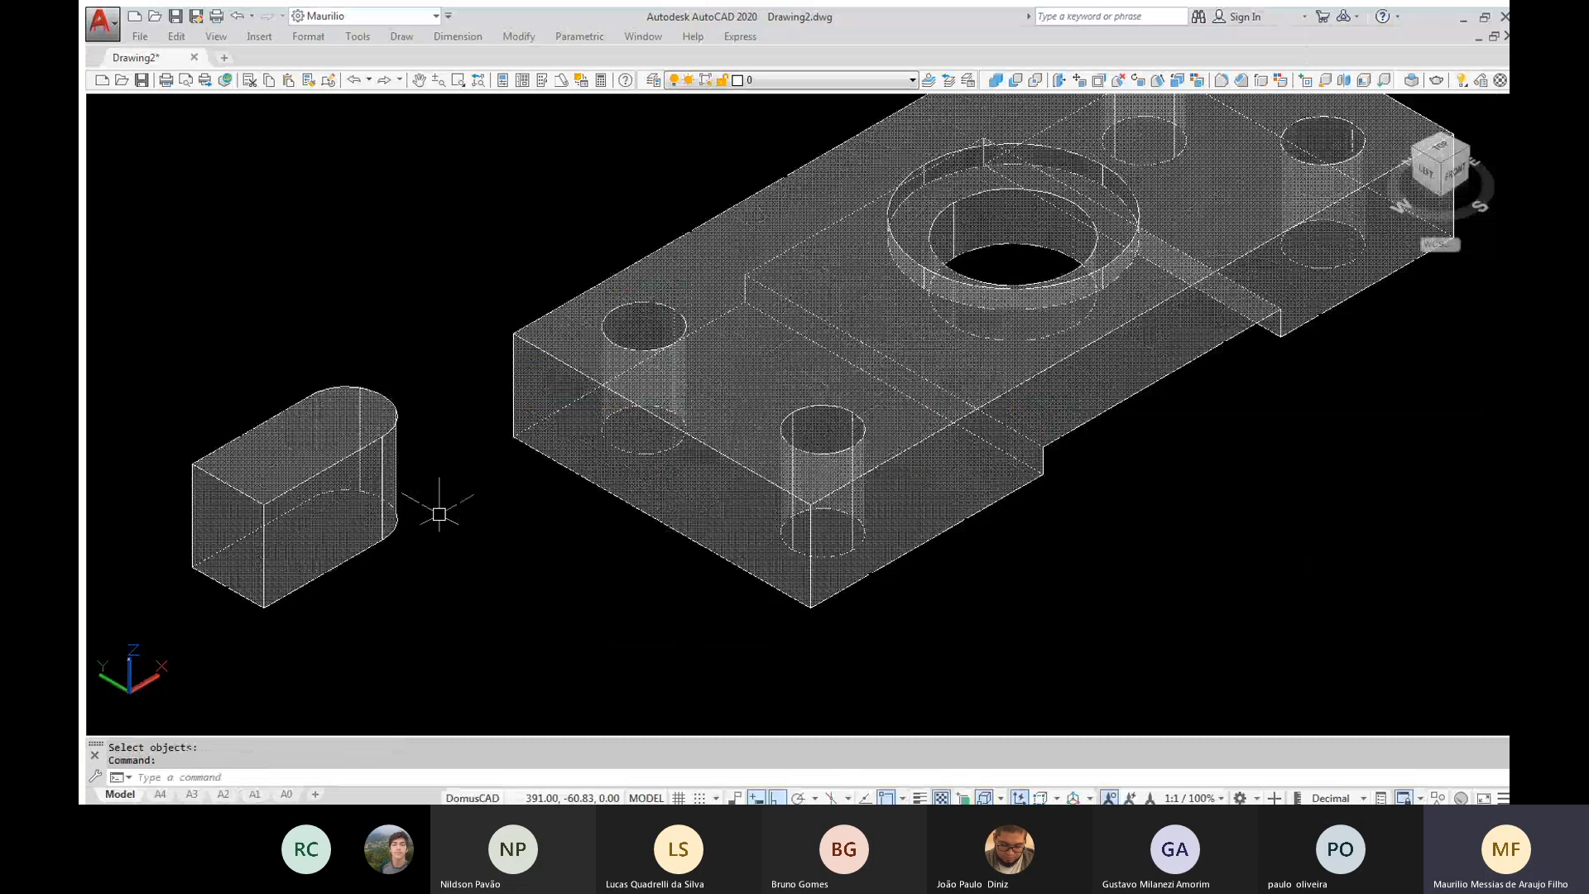
pyautogui.moveTo(440, 514); pyautogui.dragTo(471, 527, button='middle')
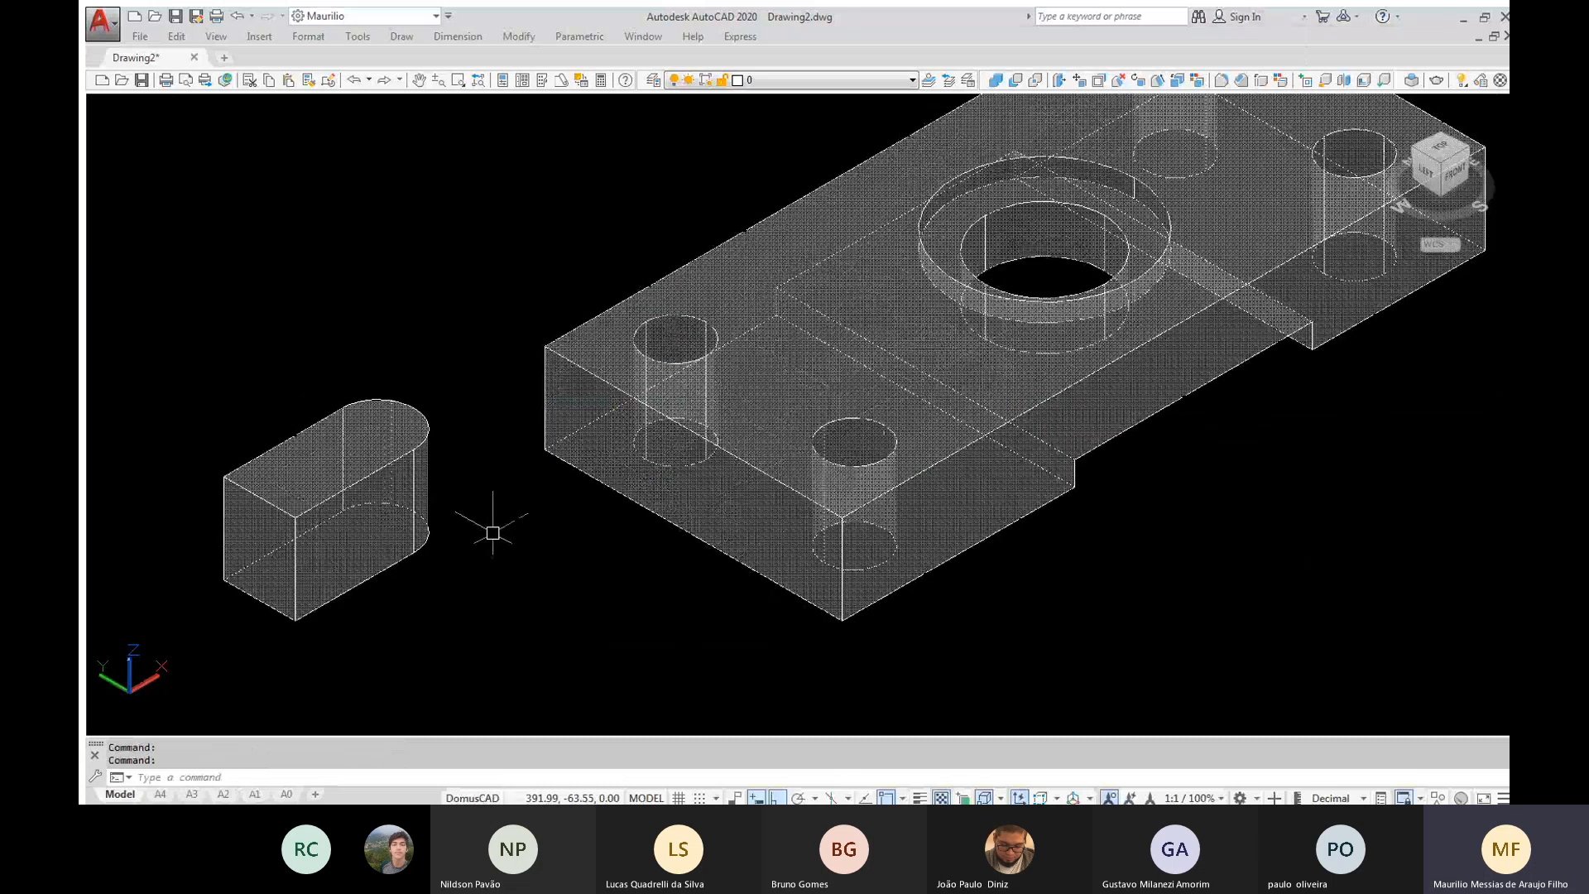
pyautogui.write('vs')
pyautogui.press('Return')
pyautogui.write('2')
pyautogui.press('Return')
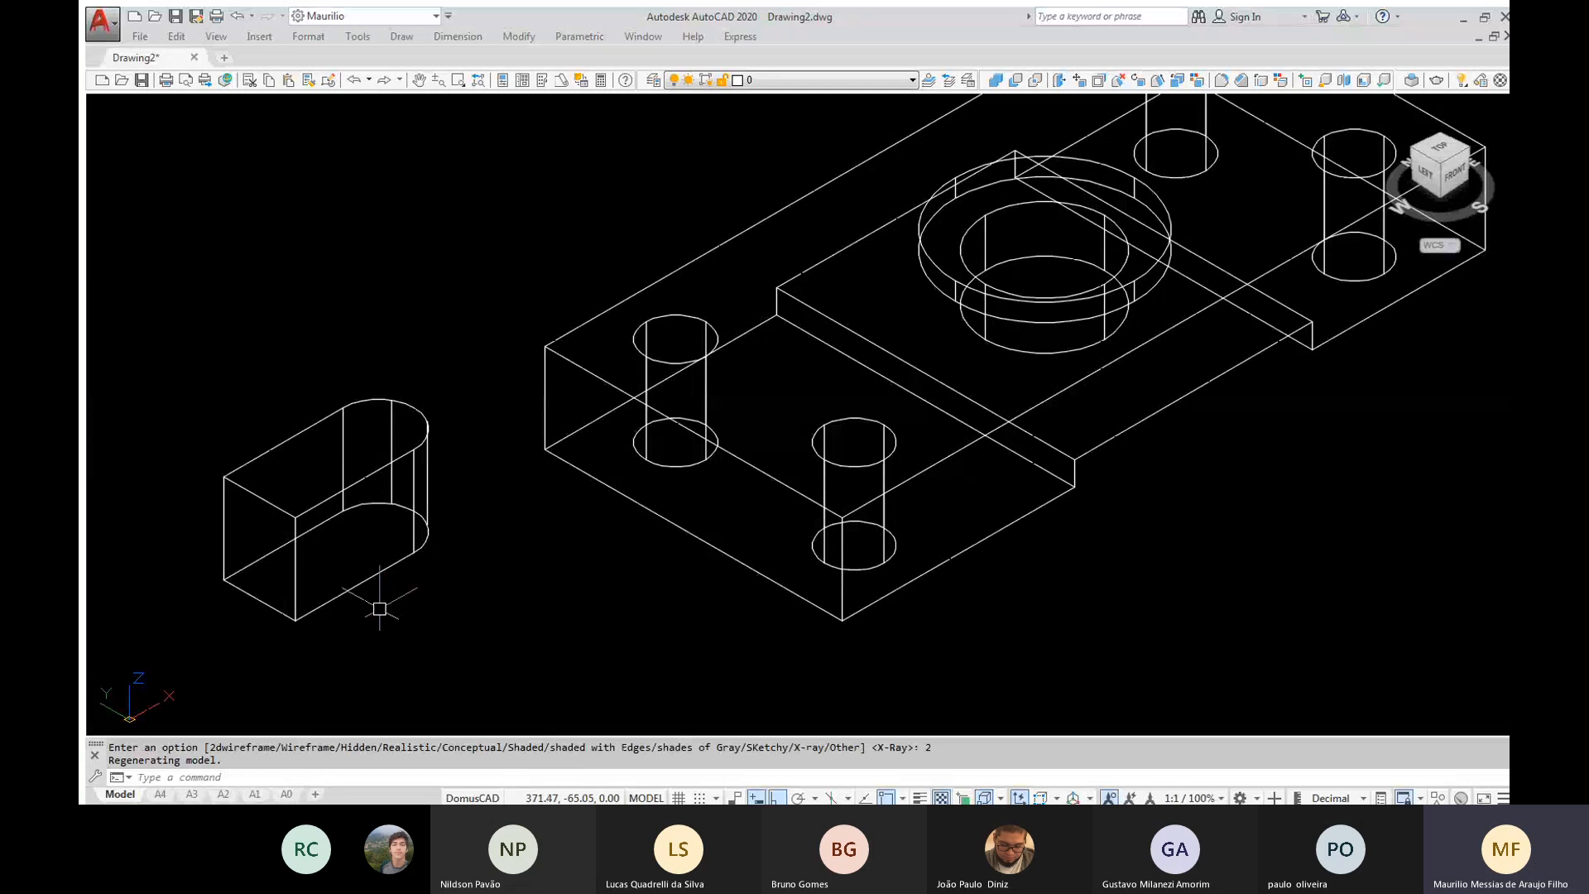
# Move the rounded solid from the midpoint of its bottom end edge to the midpoint of the block's bottom end edge
pyautogui.write('M')
pyautogui.press('BackSpace')
pyautogui.write('m')
pyautogui.press('Return')
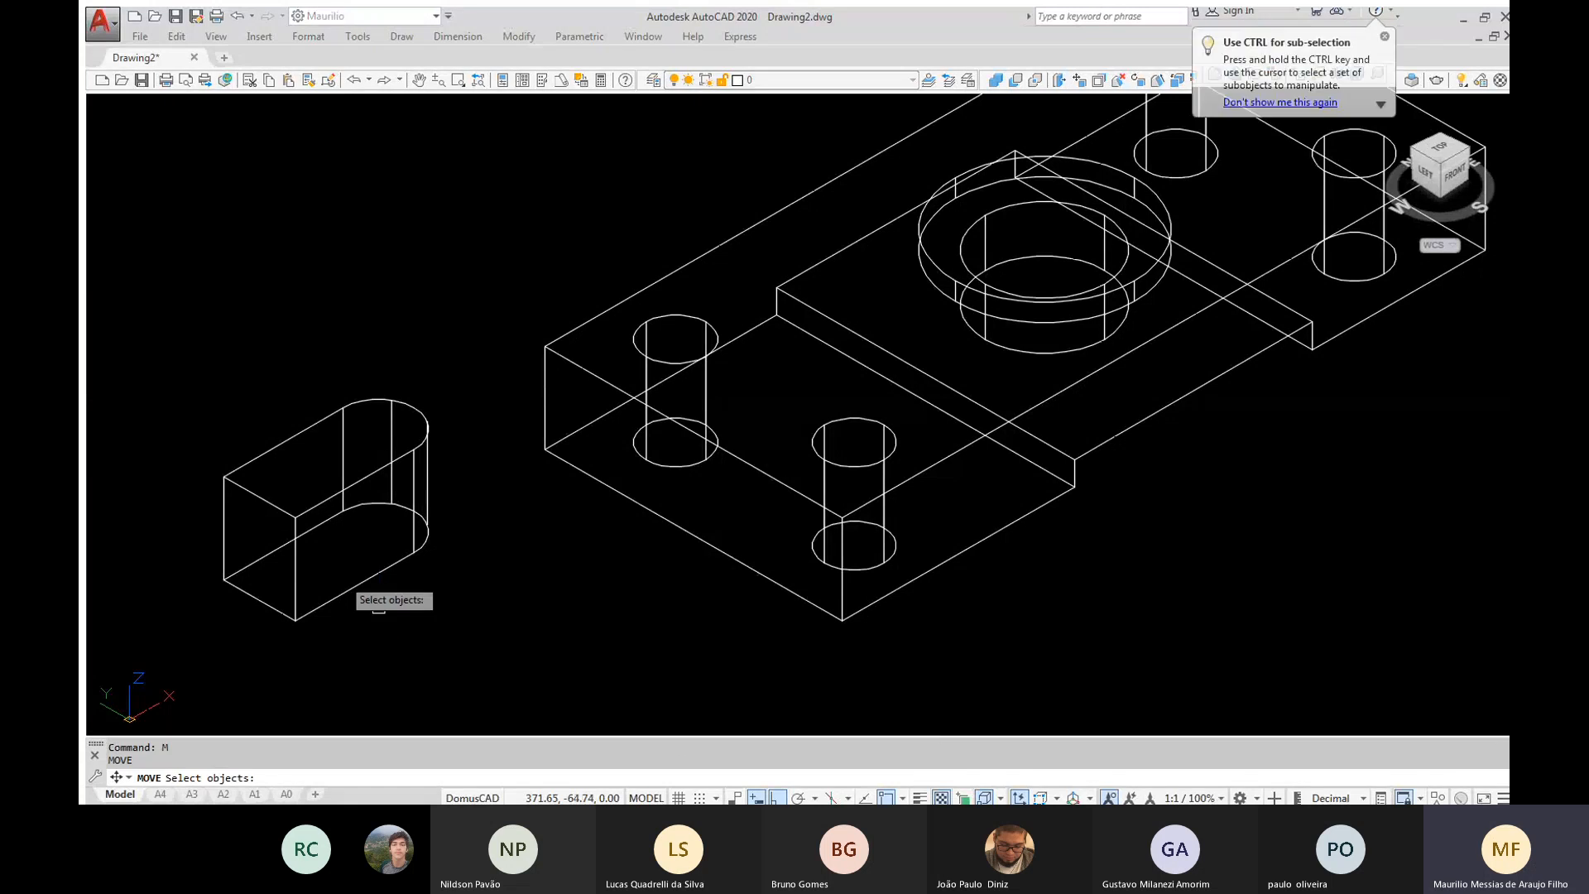
pyautogui.click(359, 587)
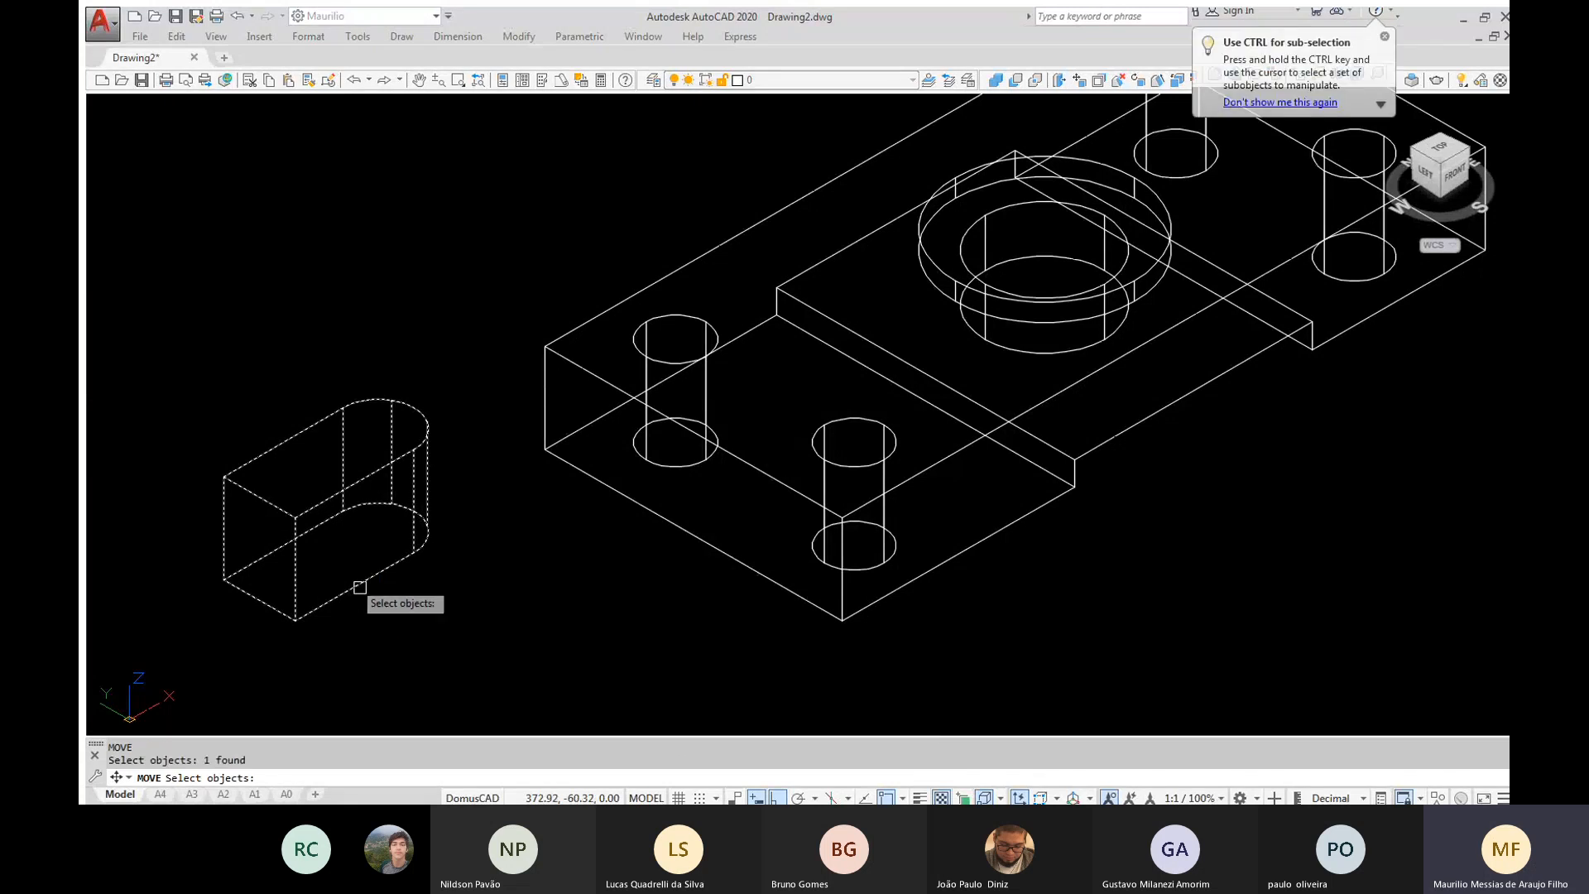
pyautogui.press('Return')
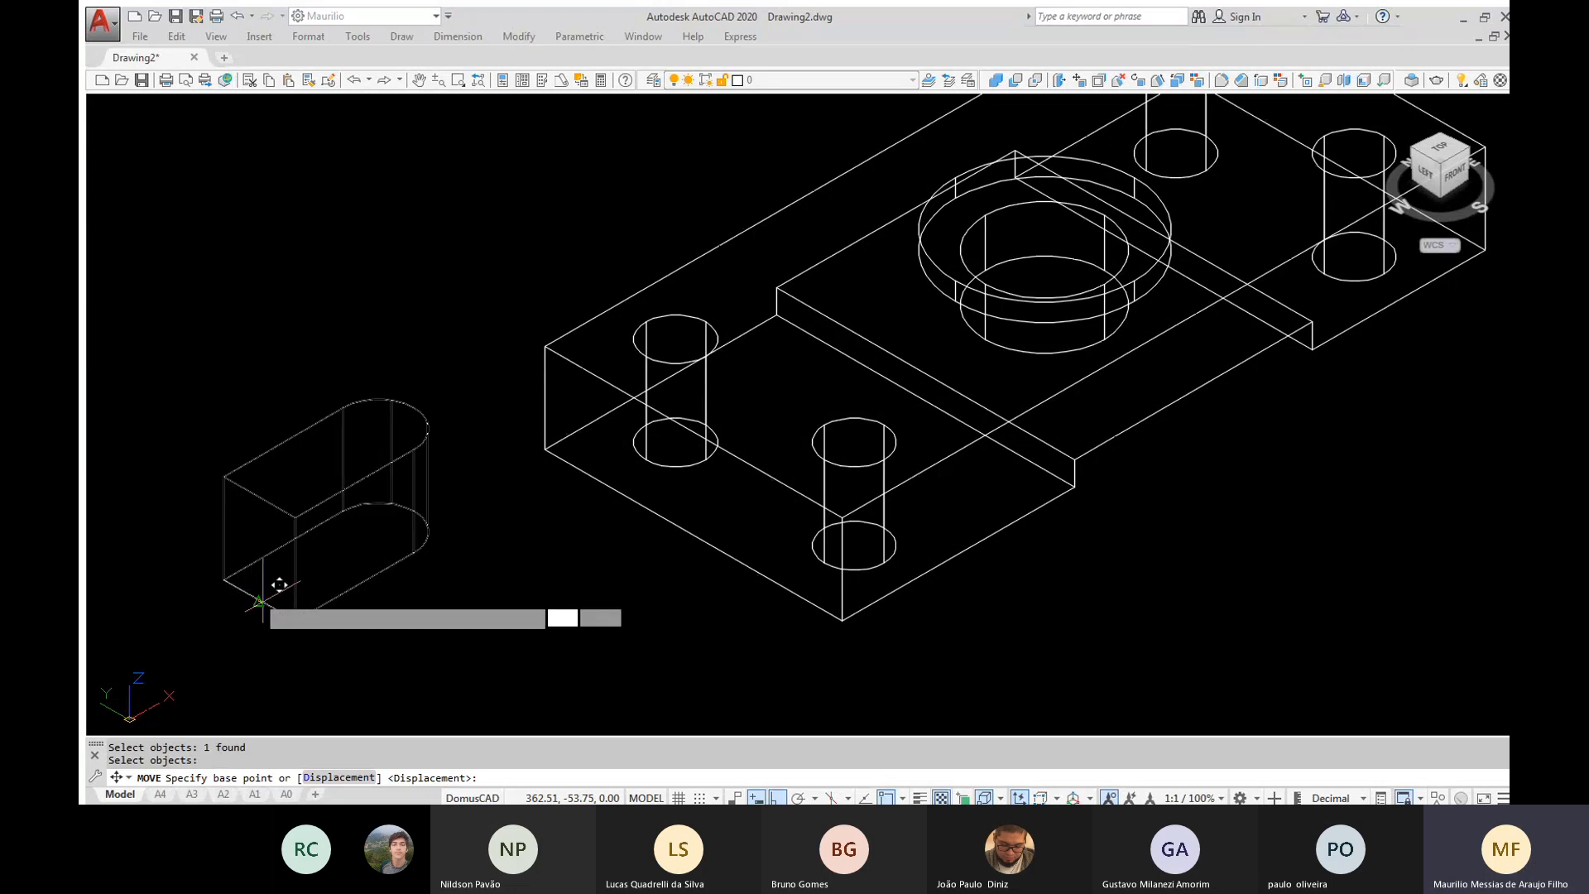
pyautogui.click(259, 602)
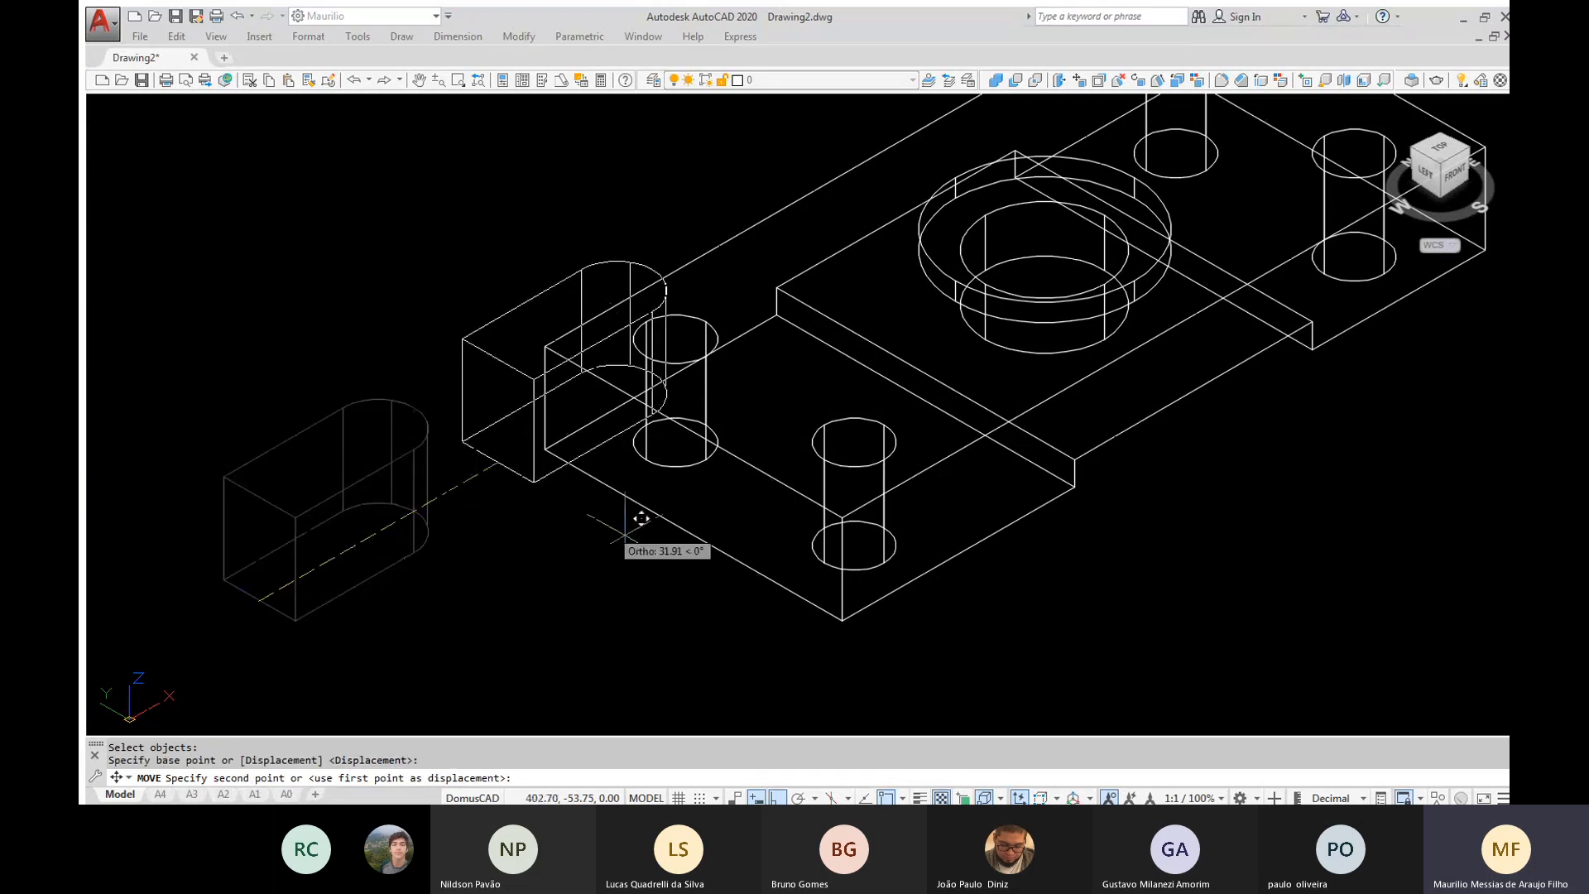
pyautogui.click(693, 537)
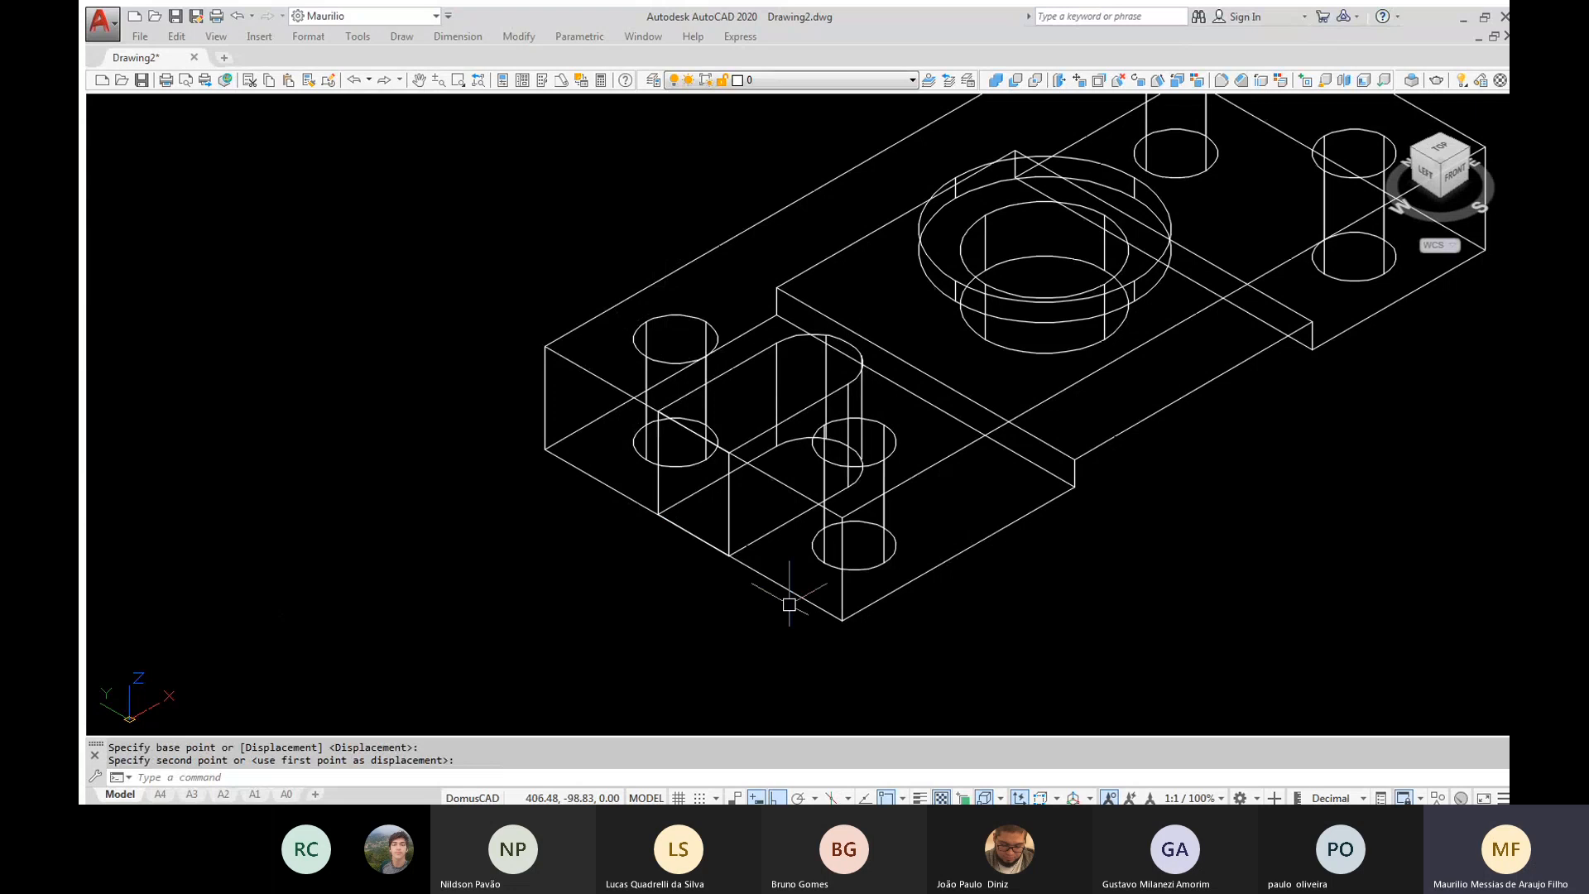
# Examine the rounded solid's position inside the block from lower and top angles, ending in an enlarged isometric view
pyautogui.moveTo(878, 547)
pyautogui.keyDown('shift'); pyautogui.mouseDown(button='middle')
pyautogui.moveTo(756, 444)
pyautogui.moveTo(736, 475)
pyautogui.moveTo(778, 516)
pyautogui.moveTo(857, 524)
pyautogui.mouseUp(button='middle'); pyautogui.keyUp('shift')
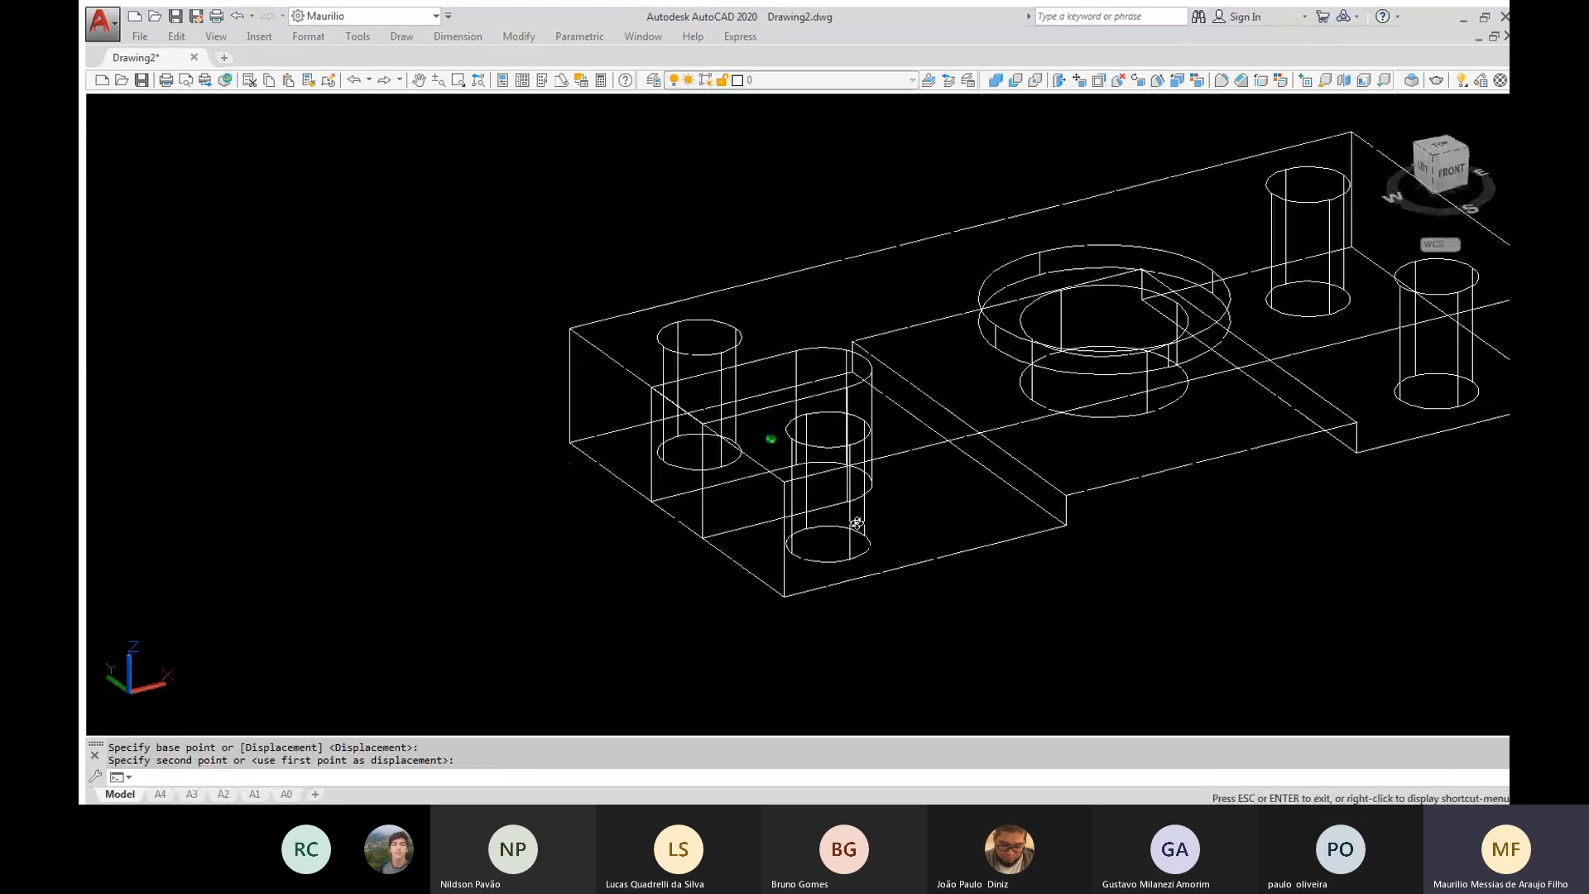
pyautogui.keyDown('shift'); pyautogui.moveTo(857, 523); pyautogui.dragTo(766, 652, button='middle'); pyautogui.keyUp('shift')
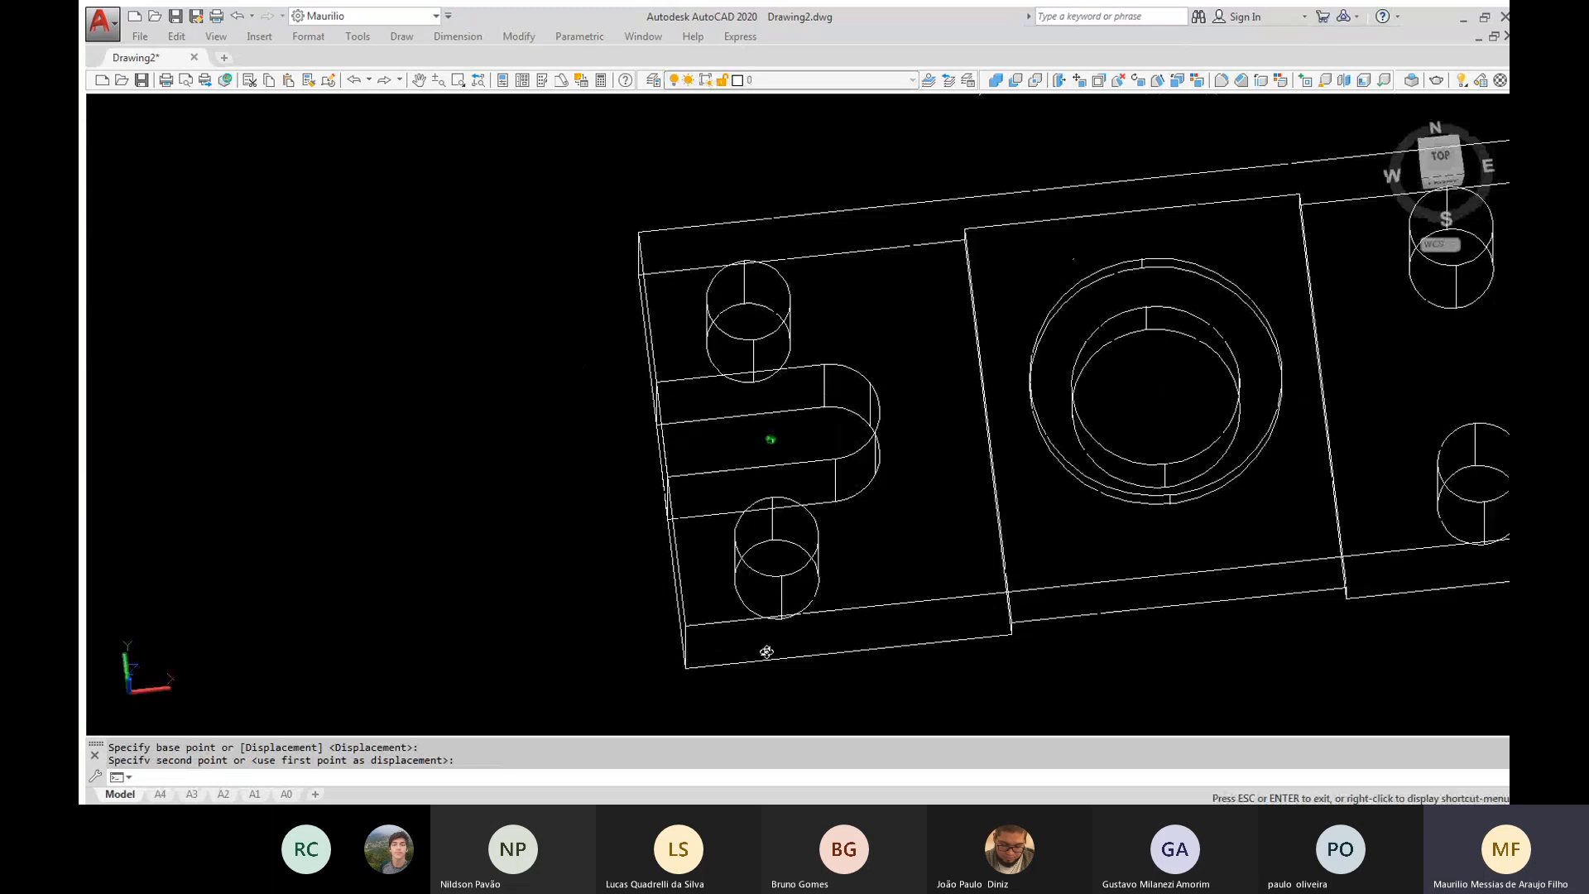
pyautogui.click(1416, 147)
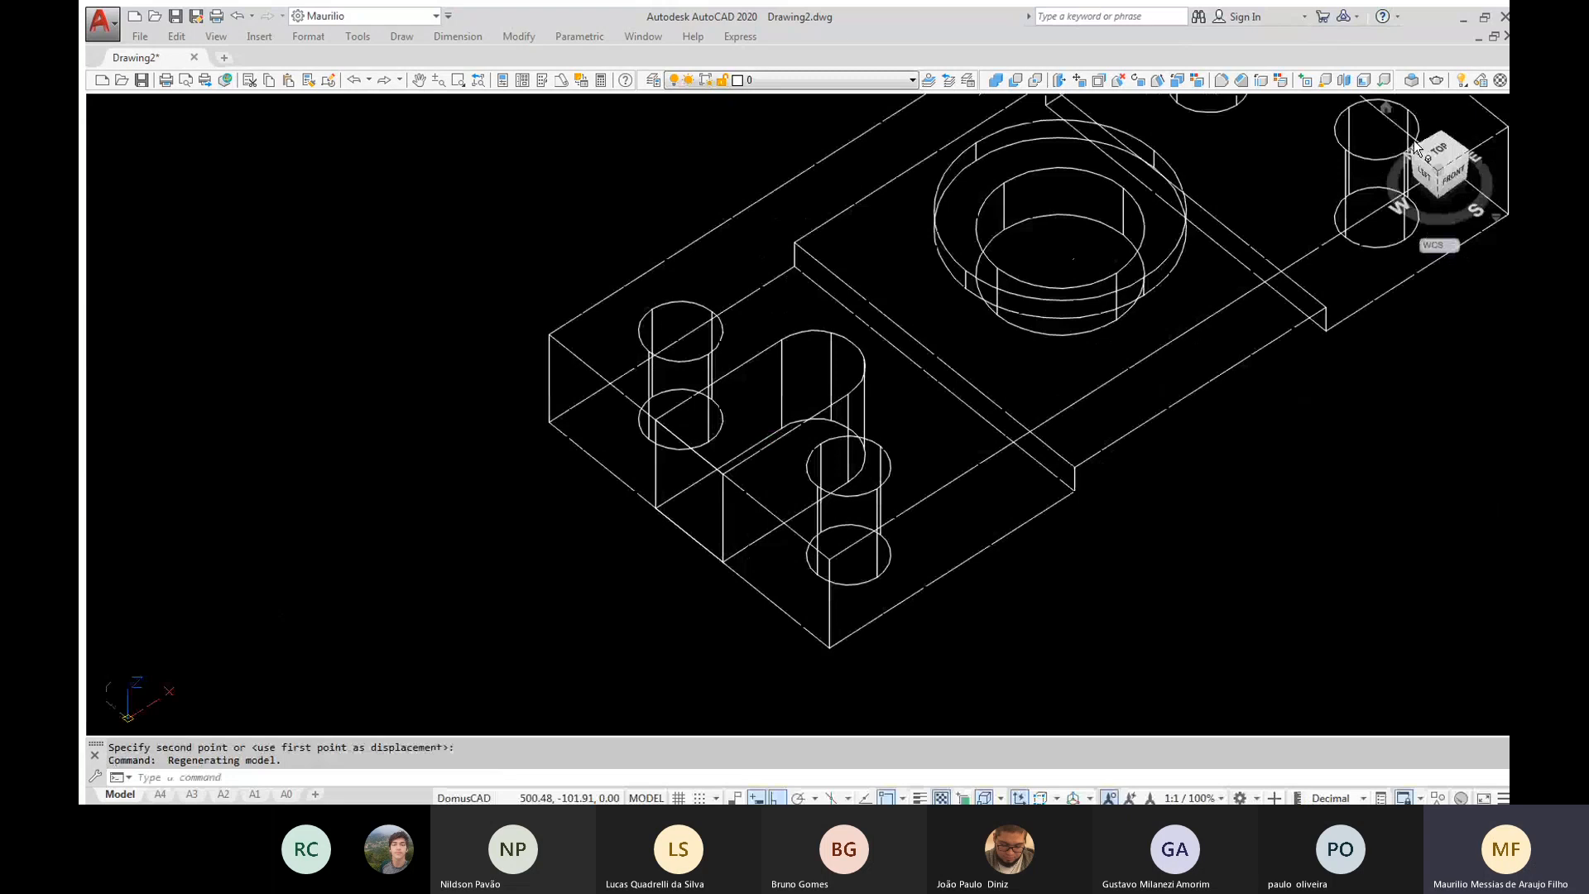
pyautogui.press('Escape')
pyautogui.press('Escape')
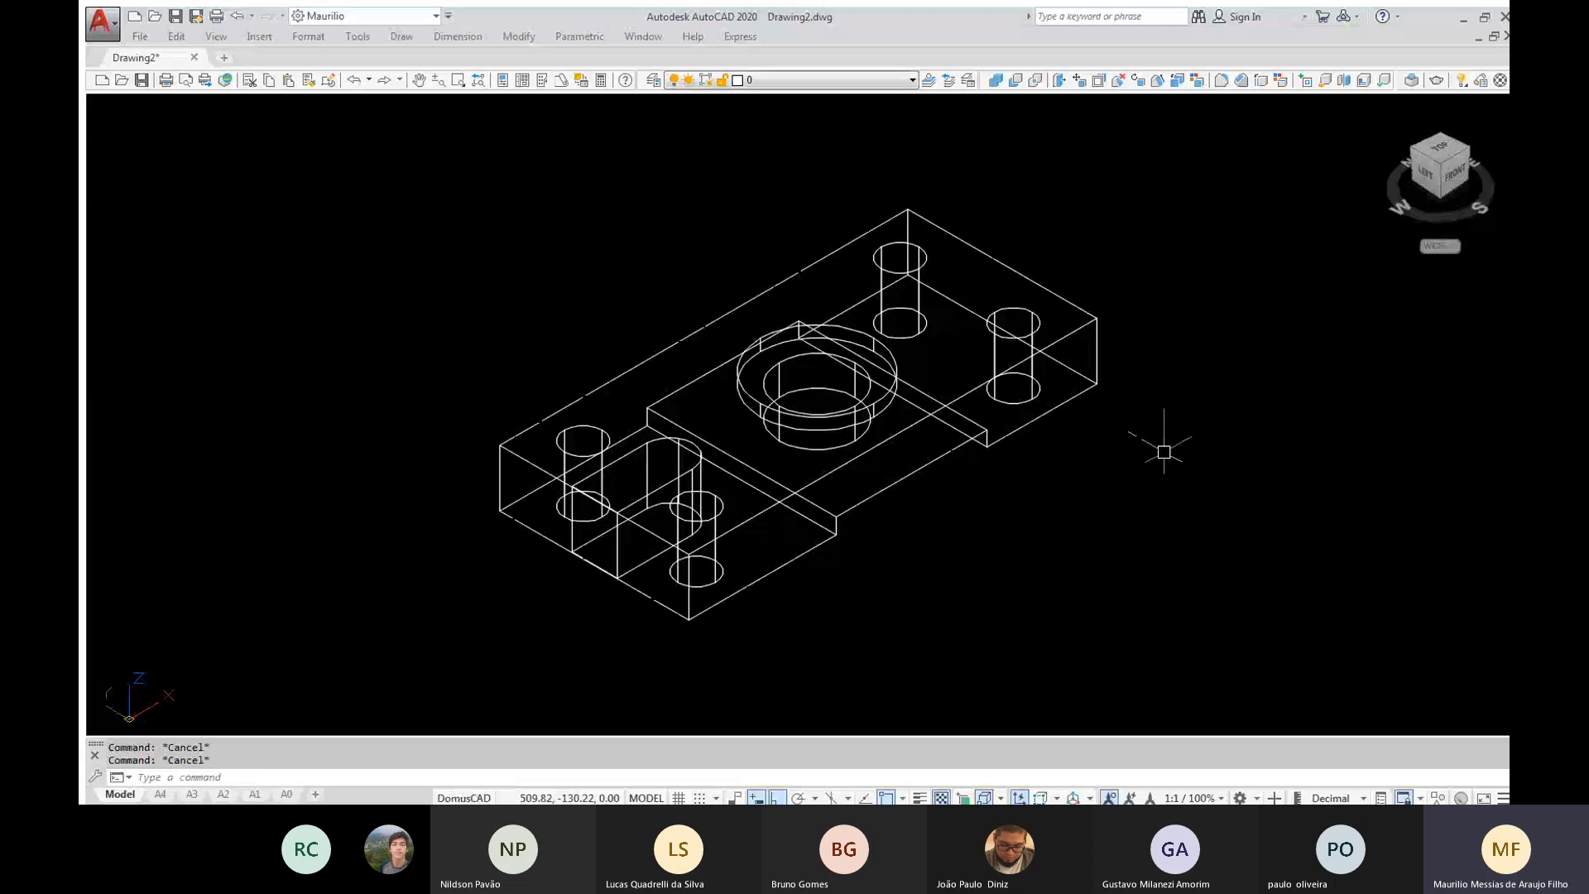
pyautogui.write('z')
pyautogui.press('Return')
pyautogui.press('Return')
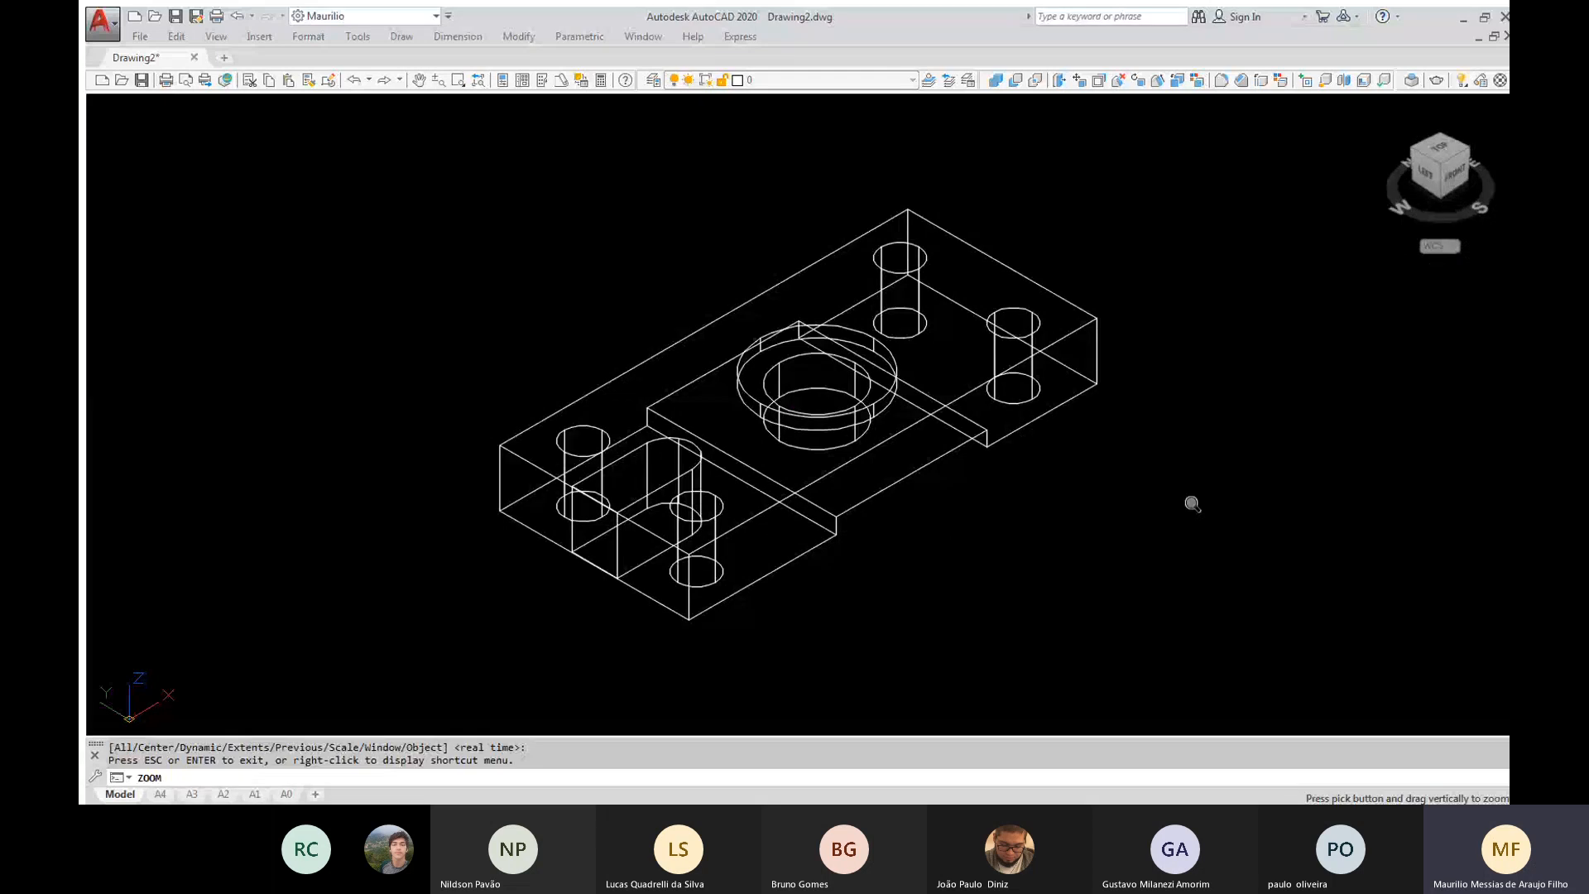
pyautogui.moveTo(1192, 504); pyautogui.dragTo(1192, 398)
pyautogui.press('Escape')
pyautogui.press('Escape')
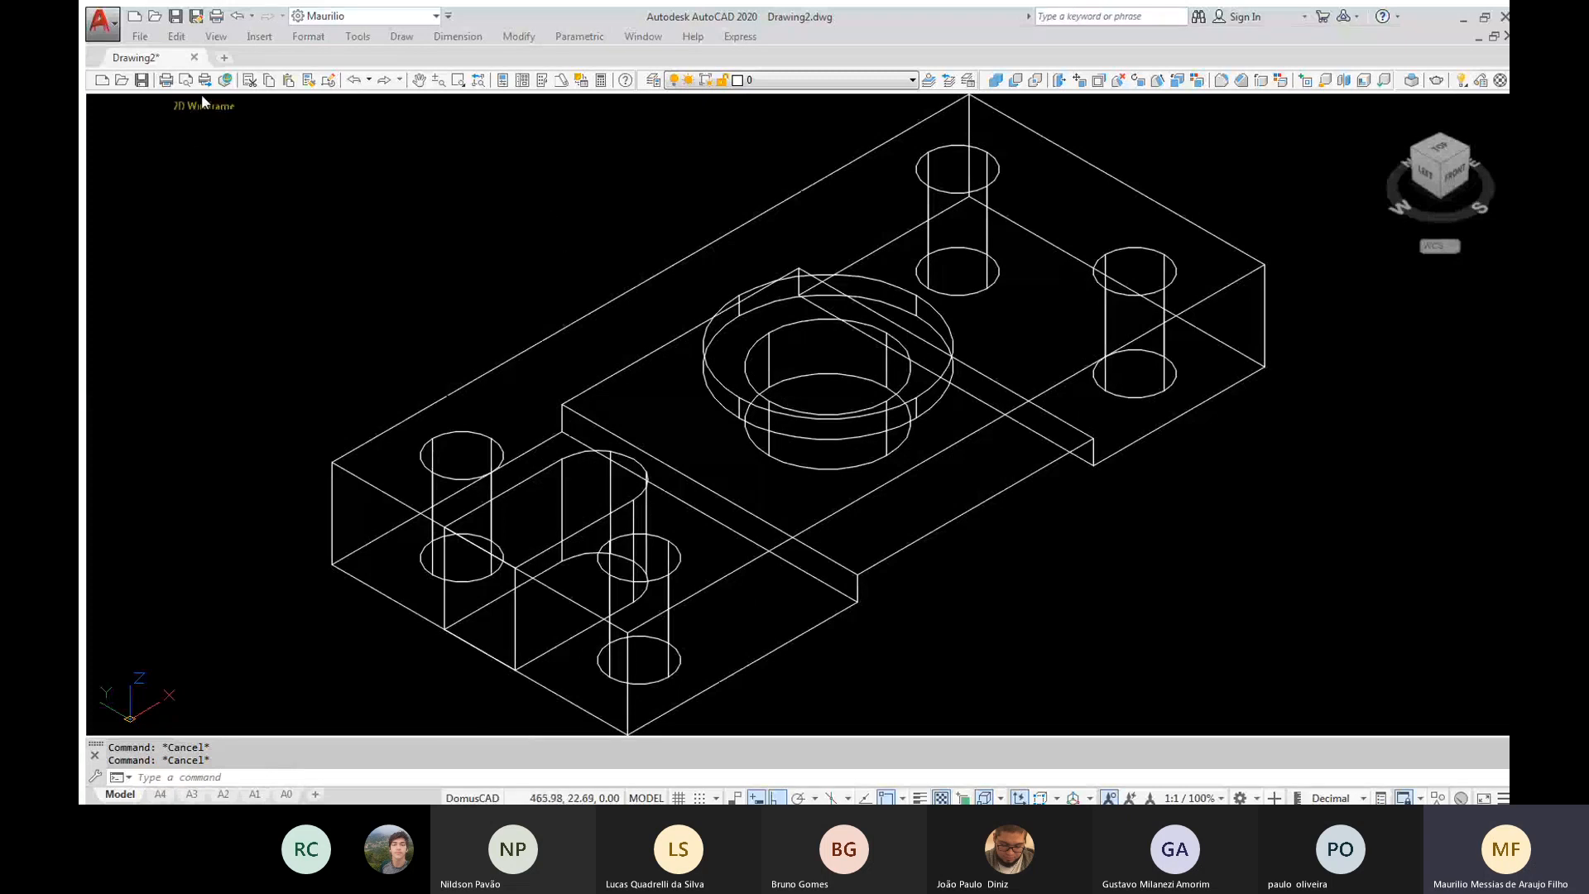
# Preview the part in the Shaded visual style and switch the display to X-ray
pyautogui.click(203, 102)
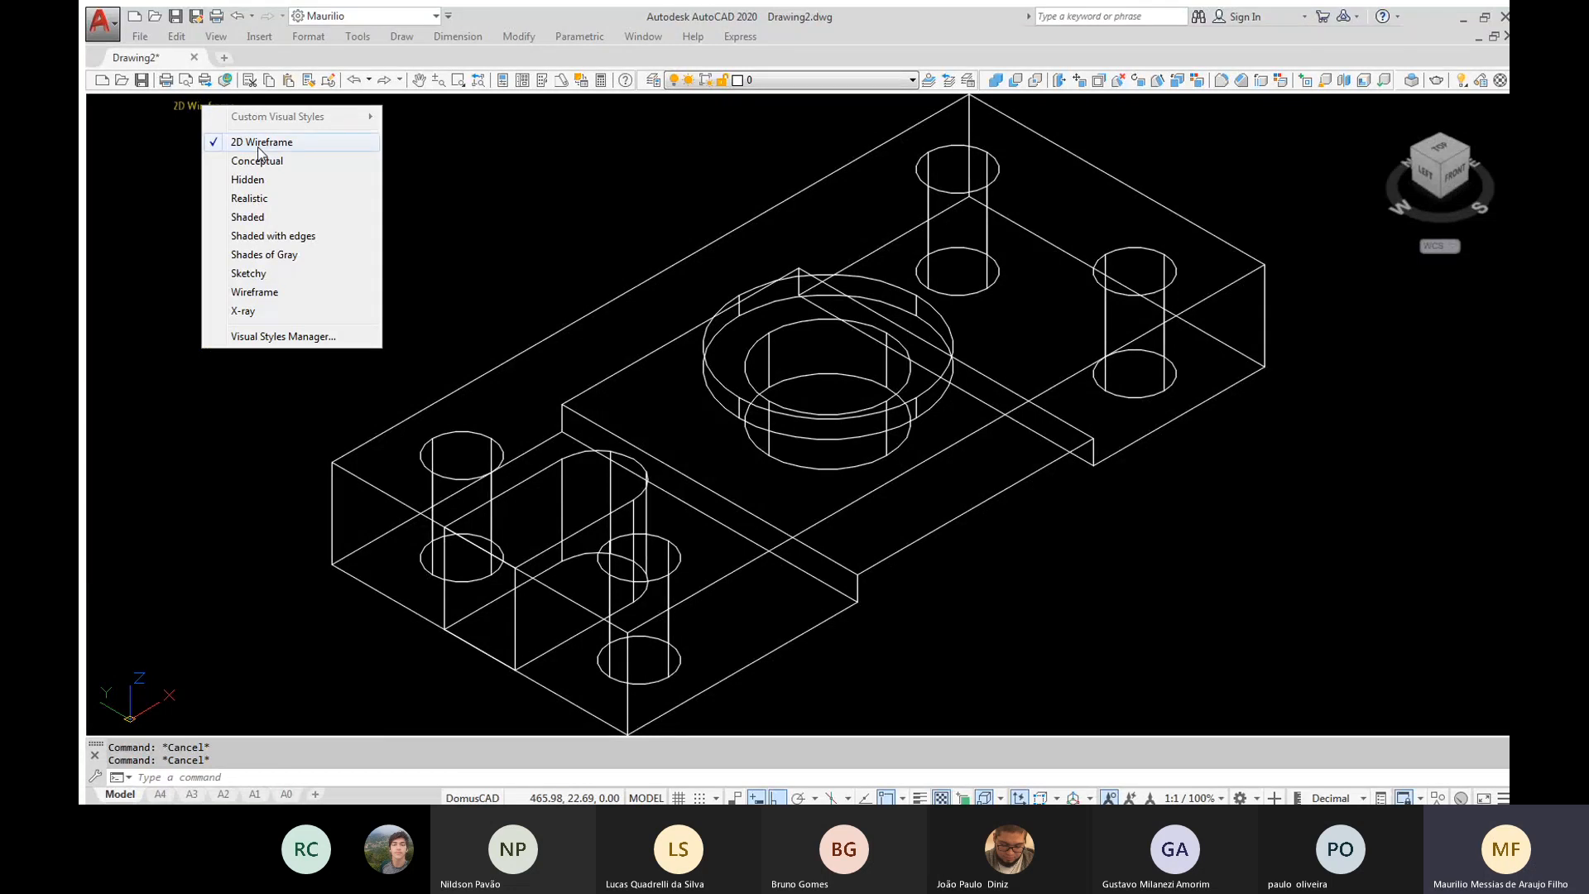
pyautogui.click(259, 144)
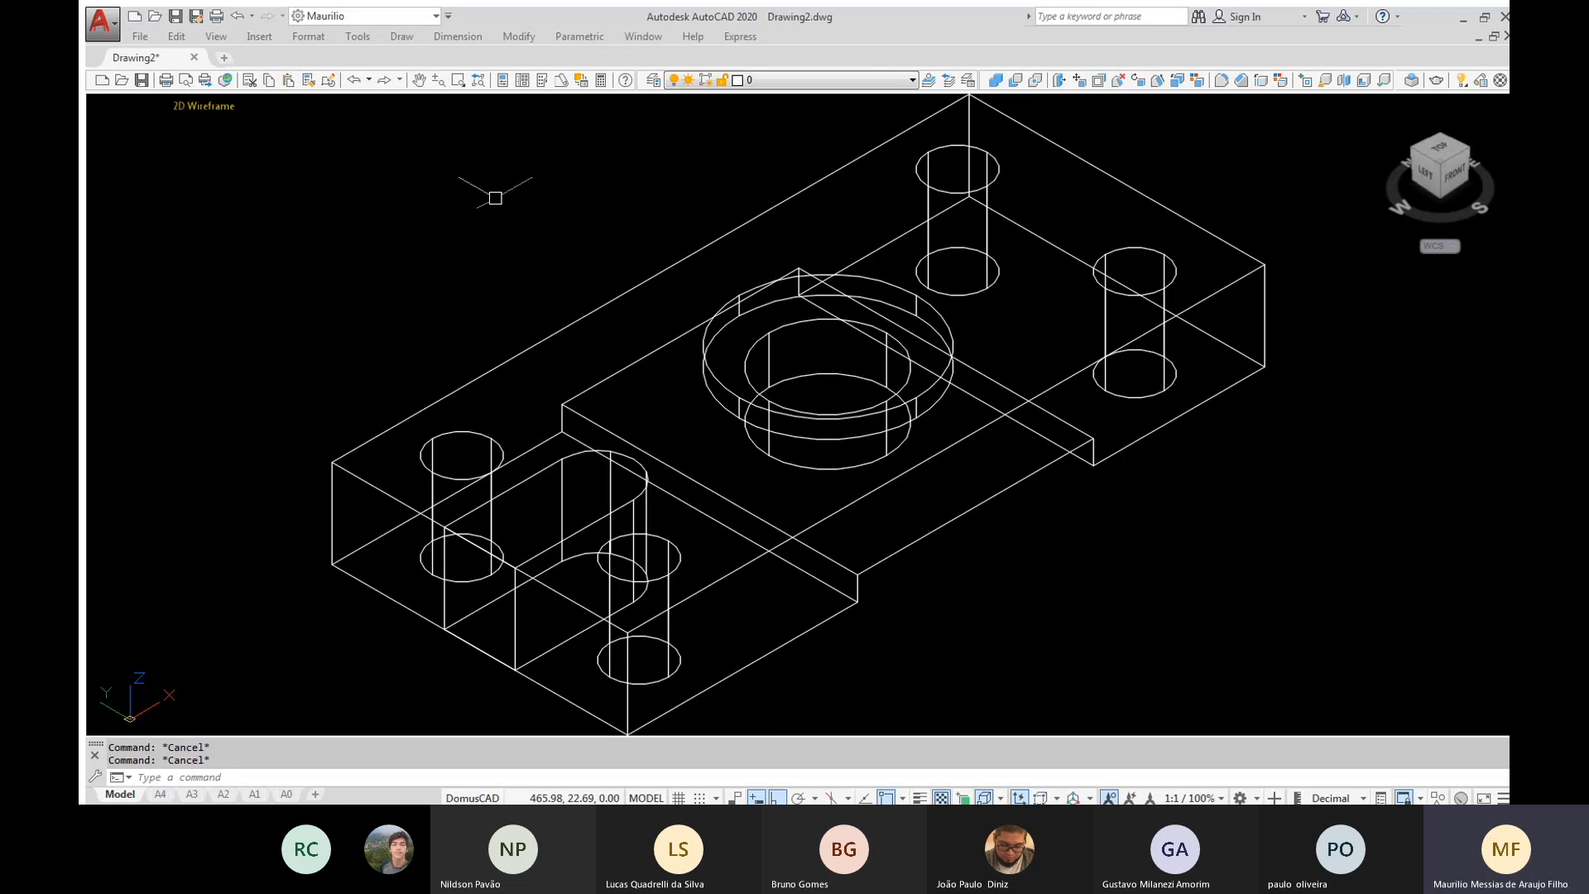
pyautogui.write('vs')
pyautogui.press('Return')
pyautogui.write('s')
pyautogui.press('Return')
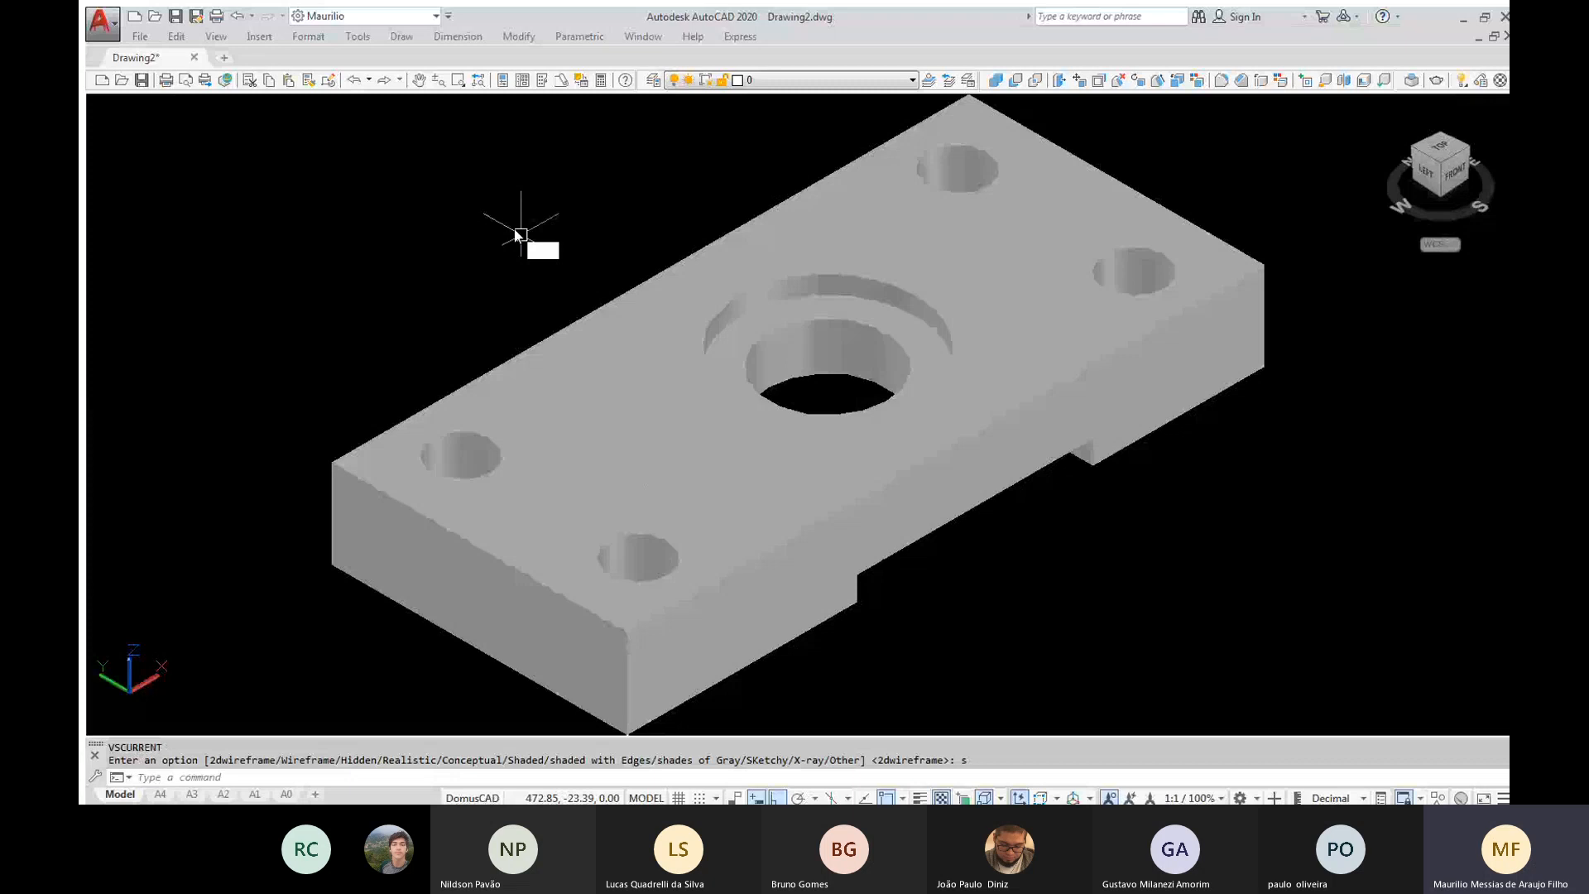
pyautogui.write('X')
pyautogui.press('Return')
# Subtract the rounded solid from the block to cut the open, round-ended slot in its end face
pyautogui.write('SU')
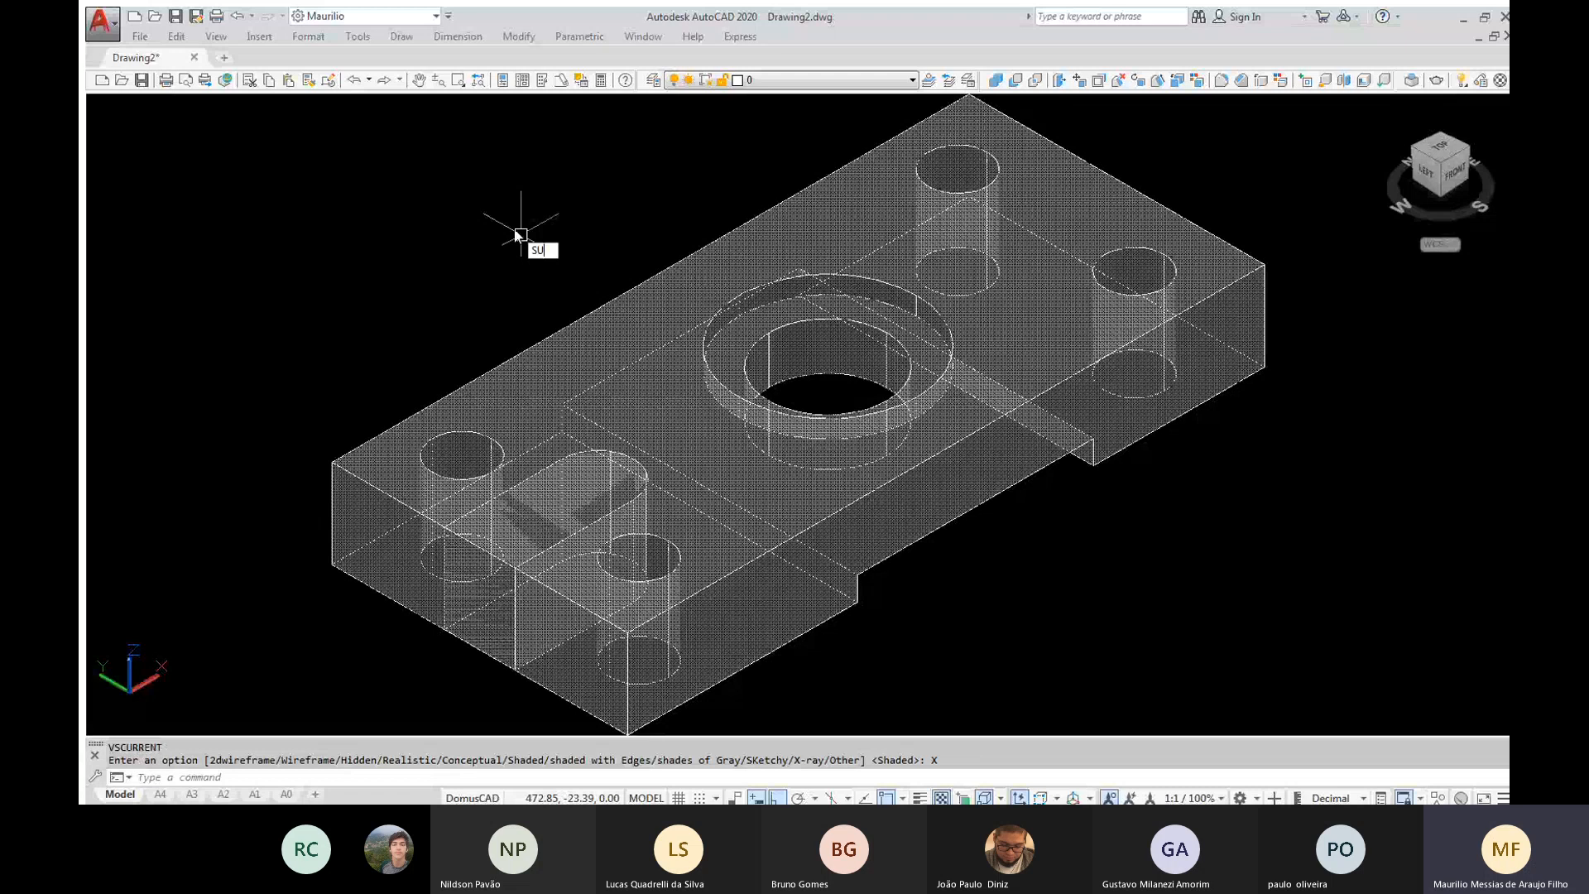
pyautogui.press('Return')
pyautogui.click(572, 324)
pyautogui.press('Return')
pyautogui.click(323, 249)
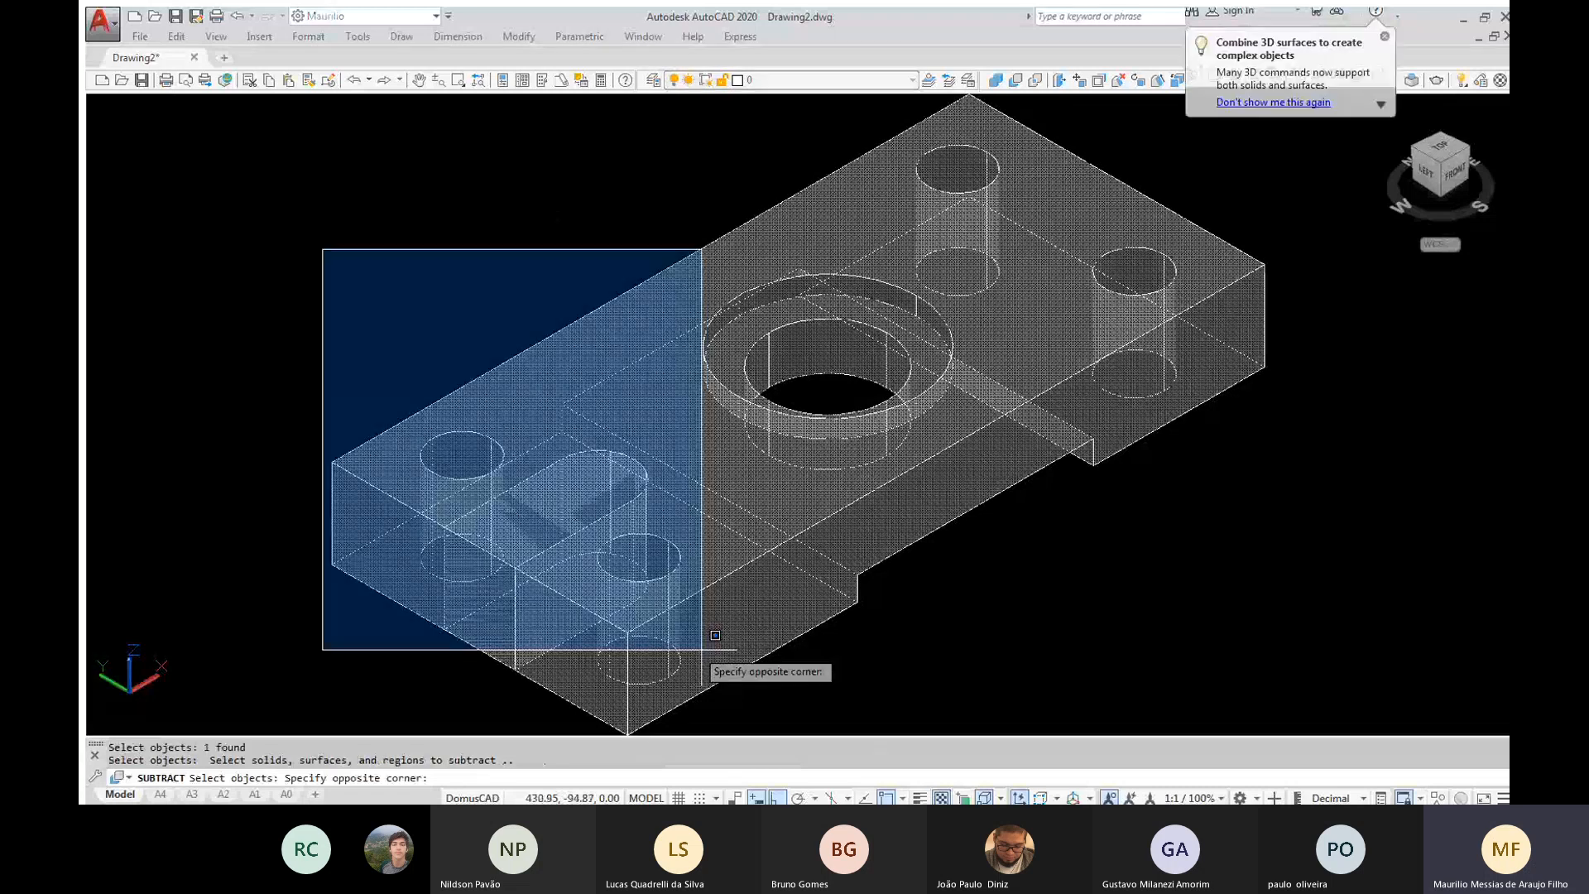
pyautogui.click(715, 635)
pyautogui.press('Return')
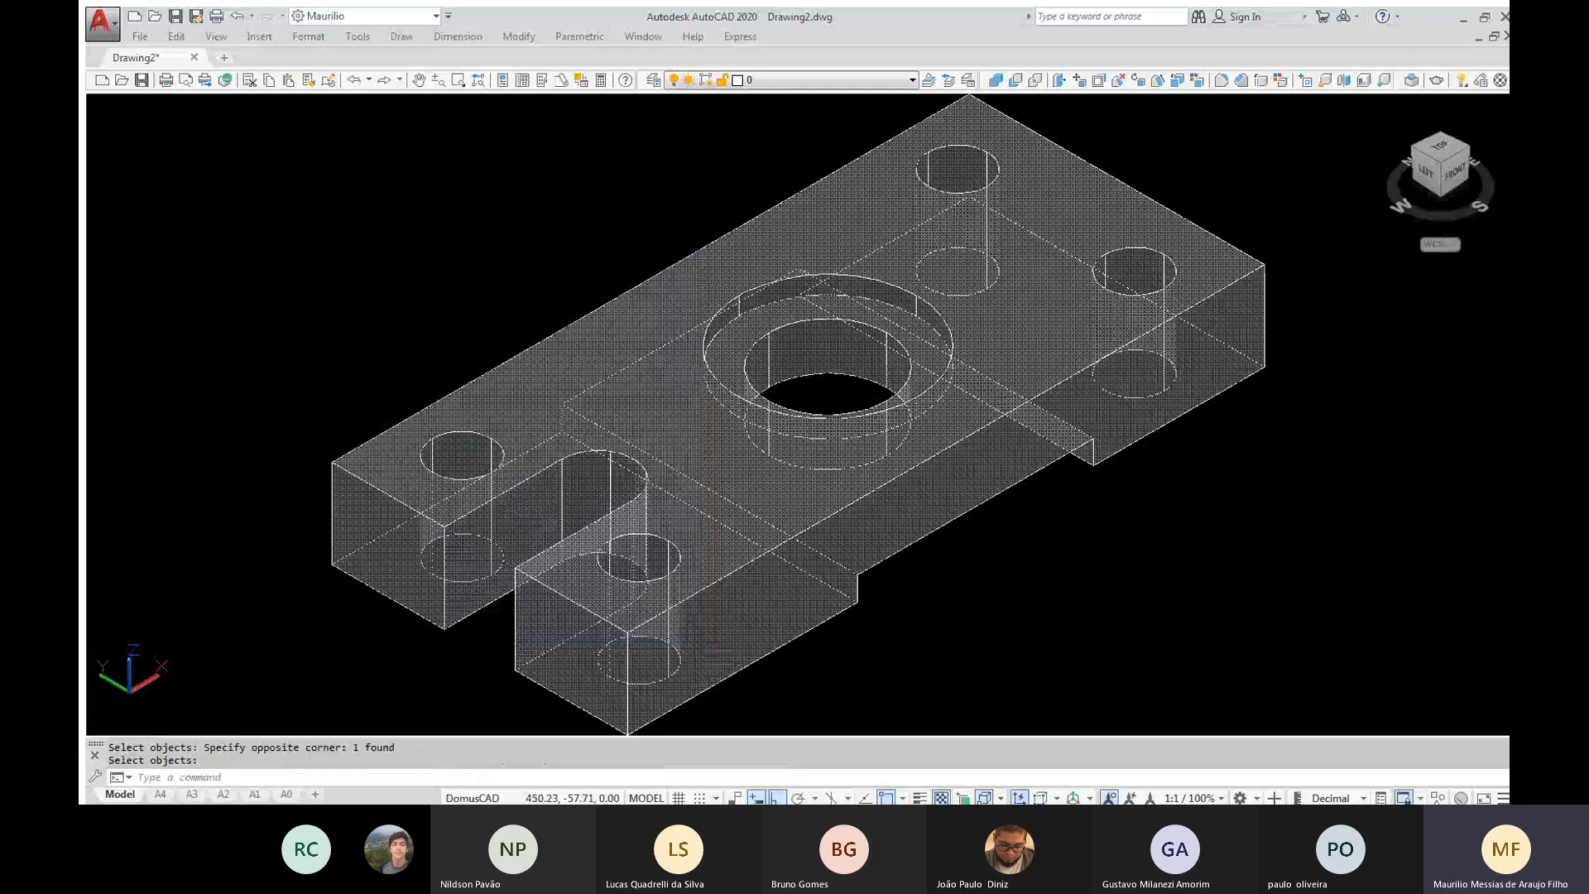
# Inspect the cut end slot from a low side angle and restore the isometric view
pyautogui.keyDown('shift'); pyautogui.moveTo(799, 414); pyautogui.dragTo(592, 312, button='middle'); pyautogui.keyUp('shift')
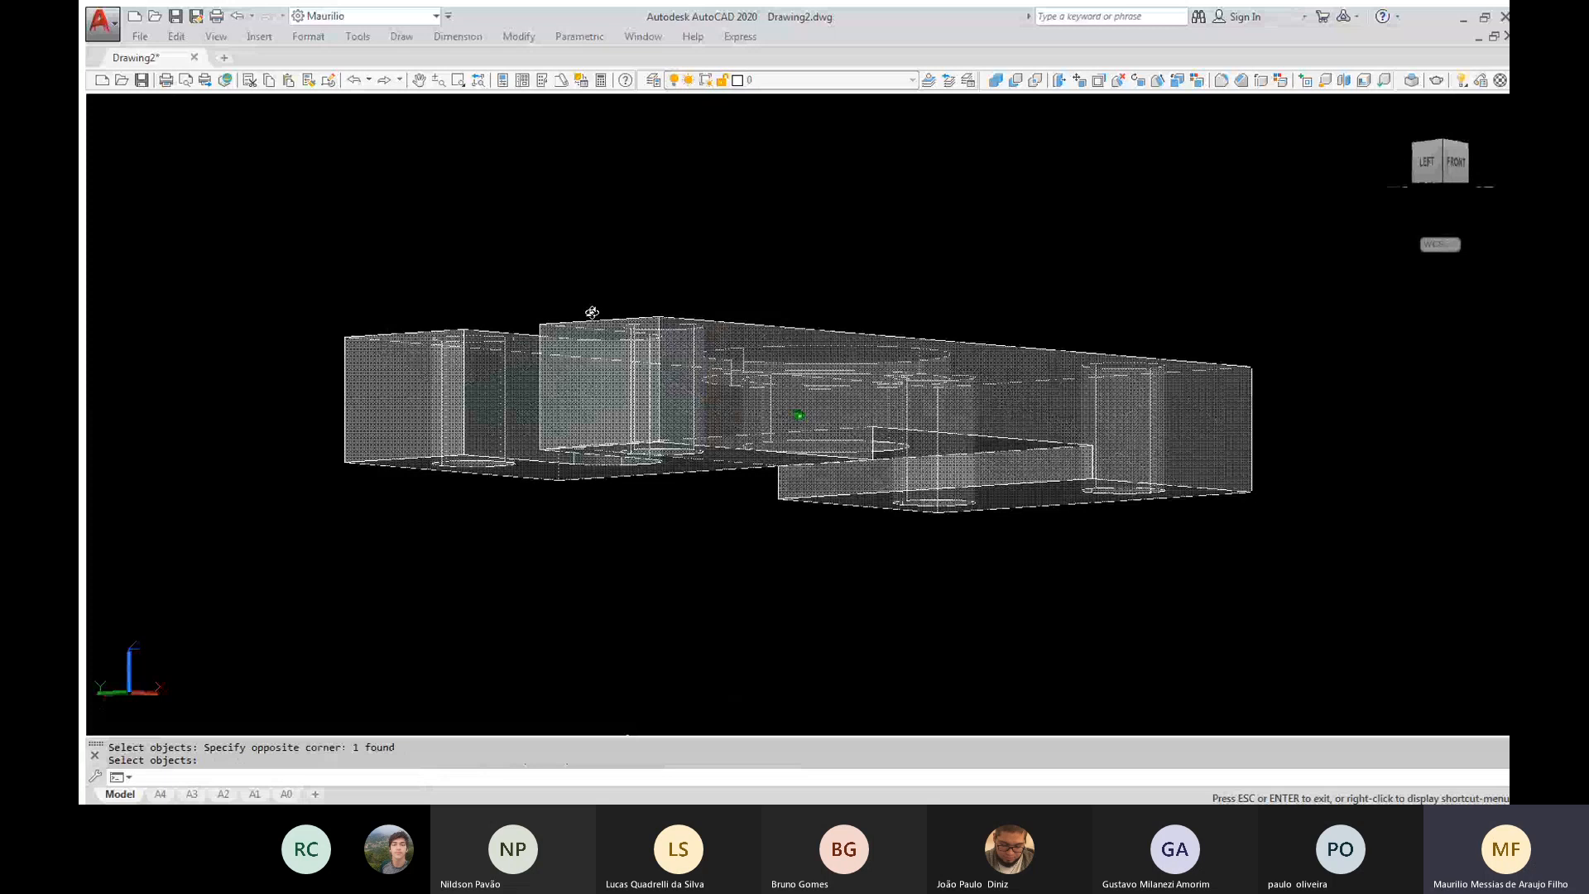
pyautogui.press('Escape')
pyautogui.hotkey('ctrl', 'z')
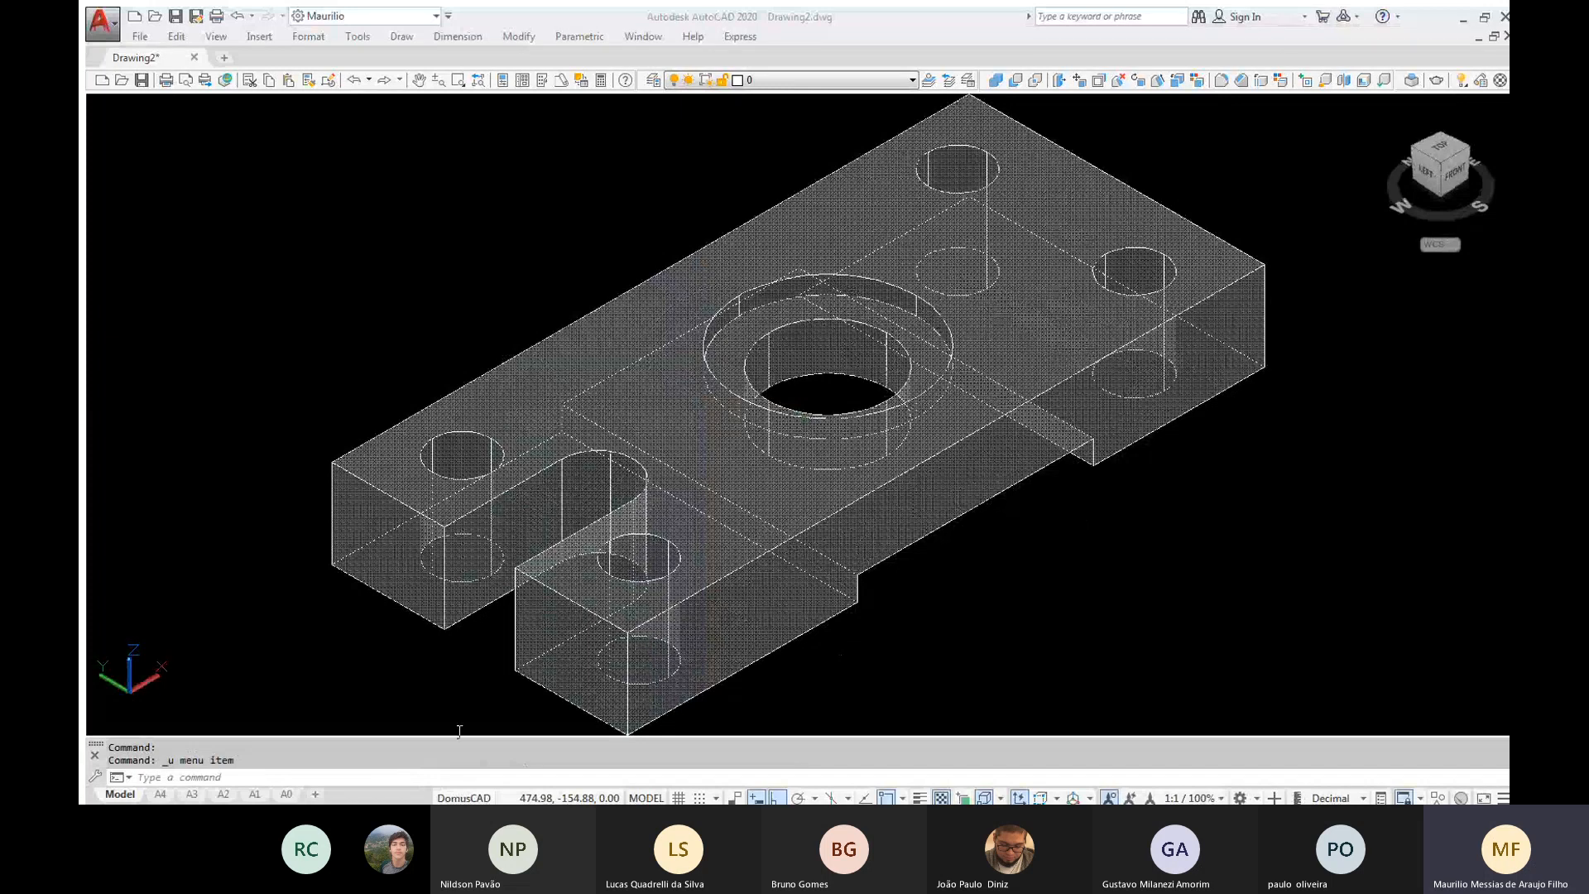
pyautogui.click(700, 427)
pyautogui.click(589, 715)
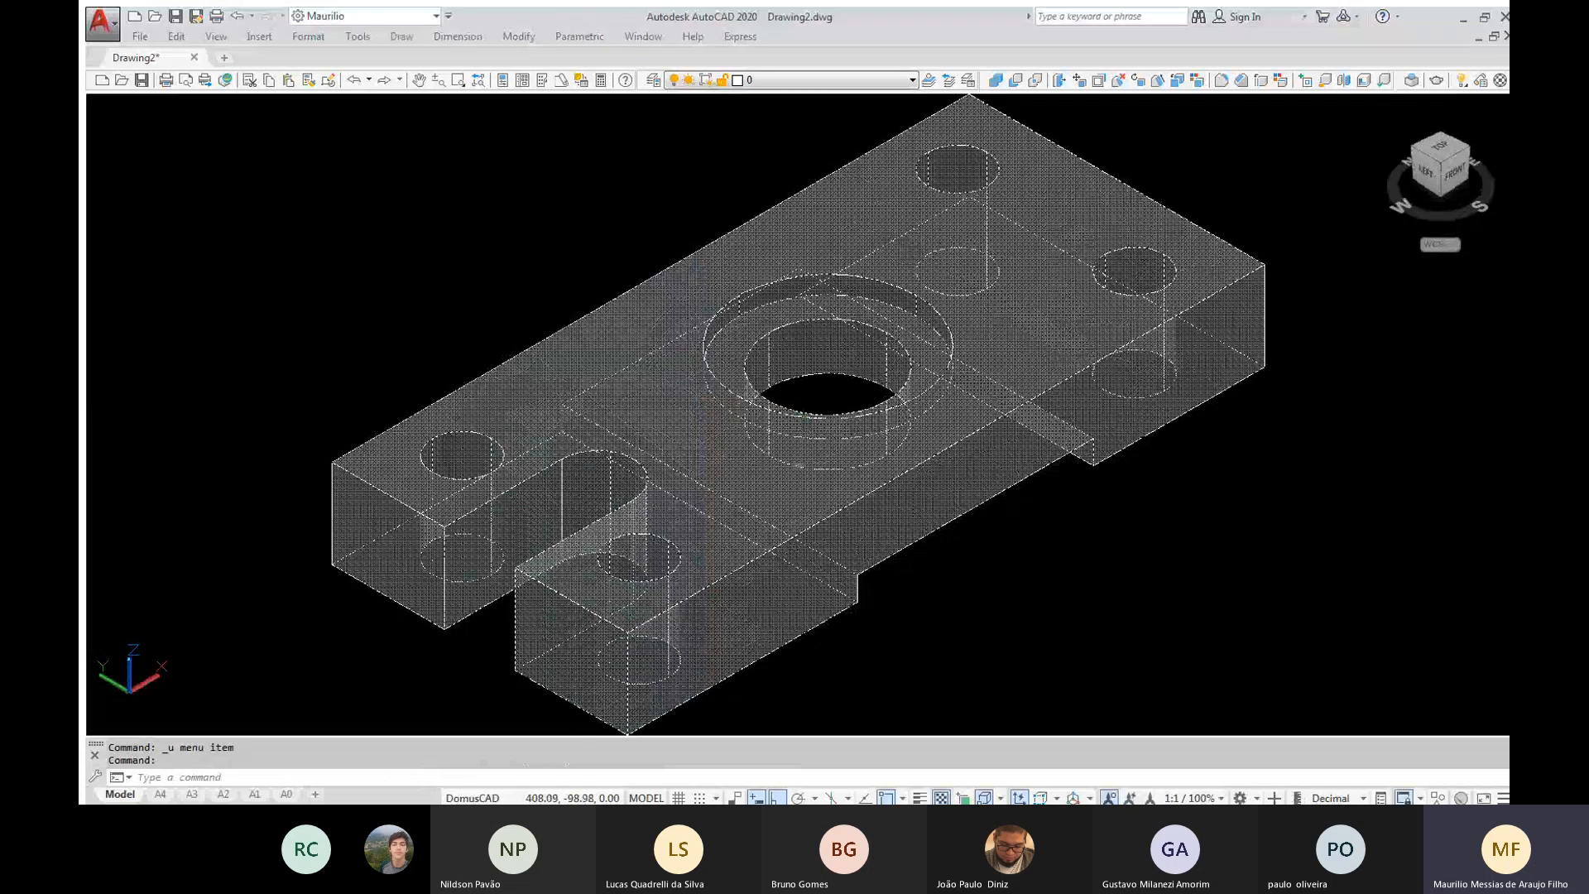
pyautogui.press('Escape')
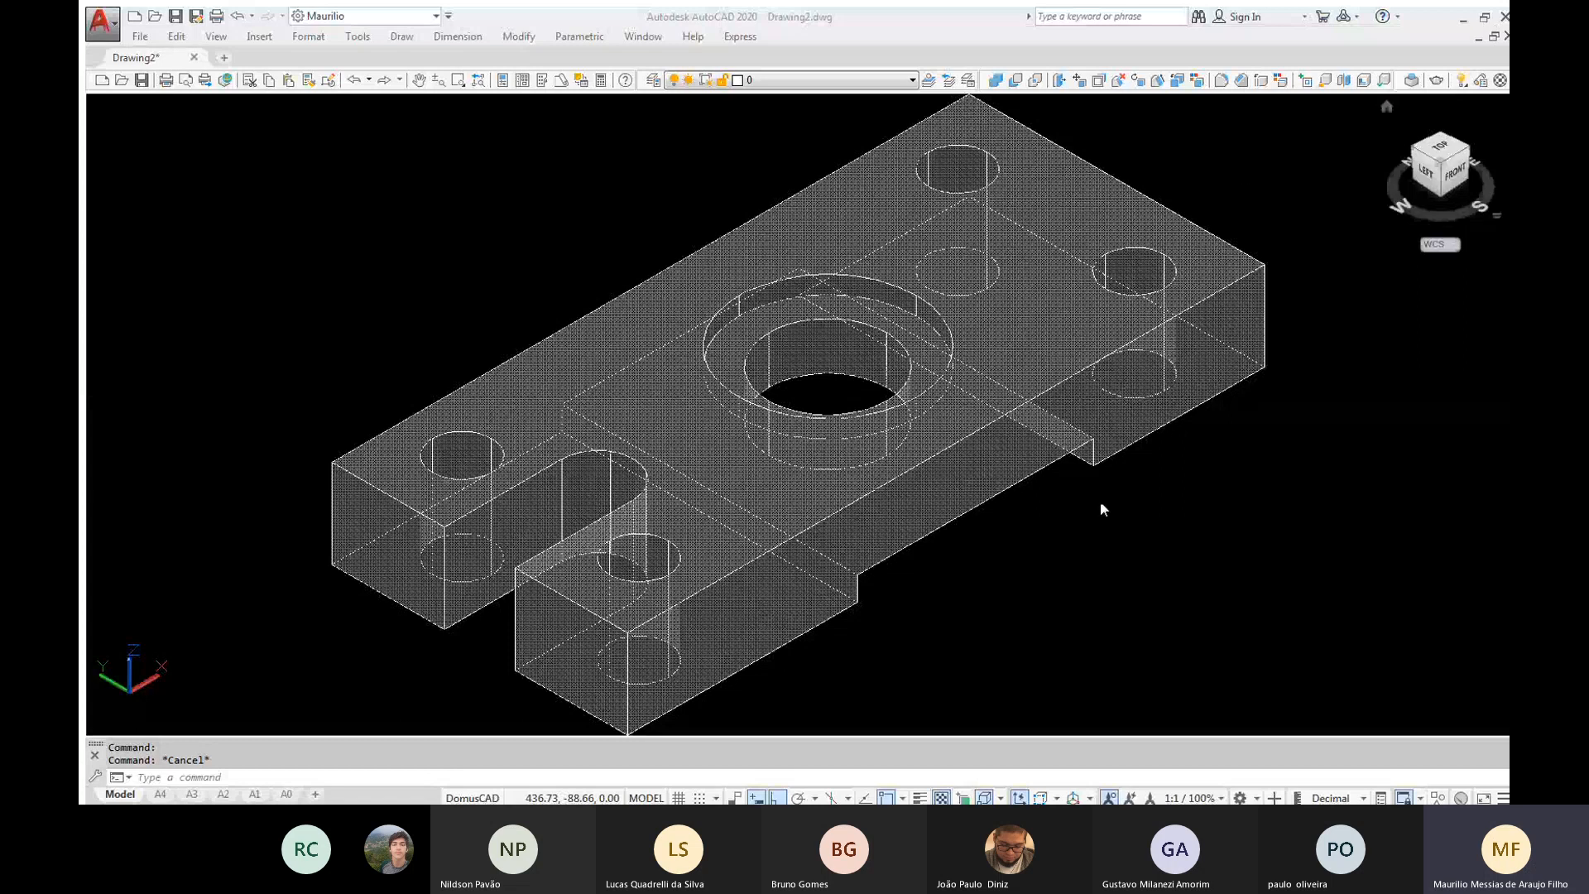
pyautogui.click(1378, 441)
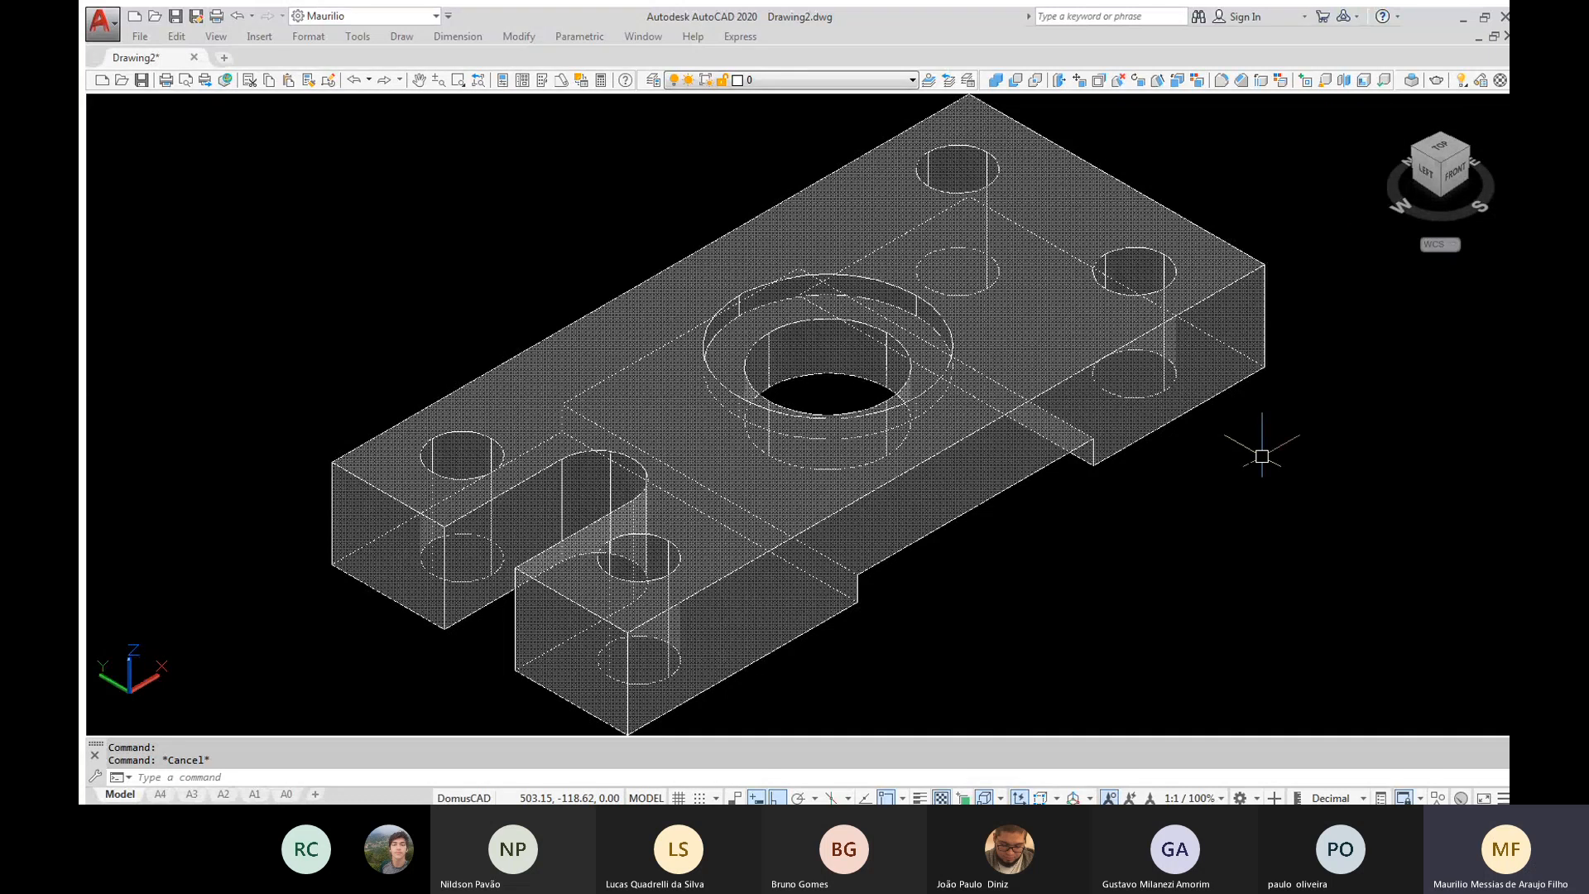
# Run a continuous orbit (3DCORBIT) to view the slotted block from all around, and stop it at a tilted front view
pyautogui.write('3dc')
pyautogui.write('ORBIT')
pyautogui.press('Return')
pyautogui.moveTo(1255, 450); pyautogui.dragTo(884, 452)
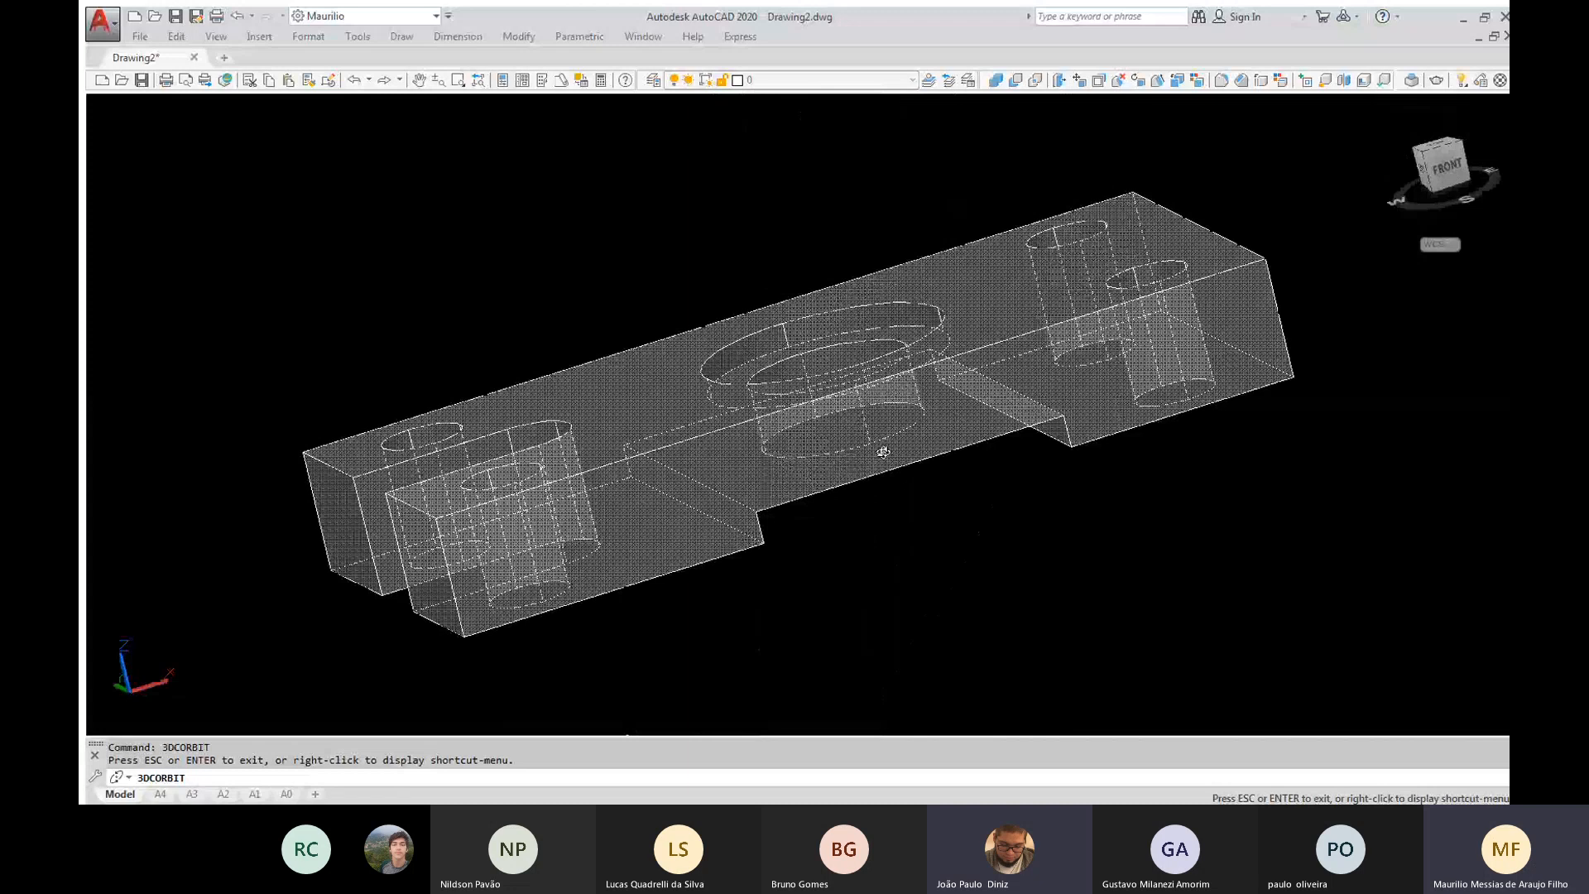
pyautogui.press('Escape')
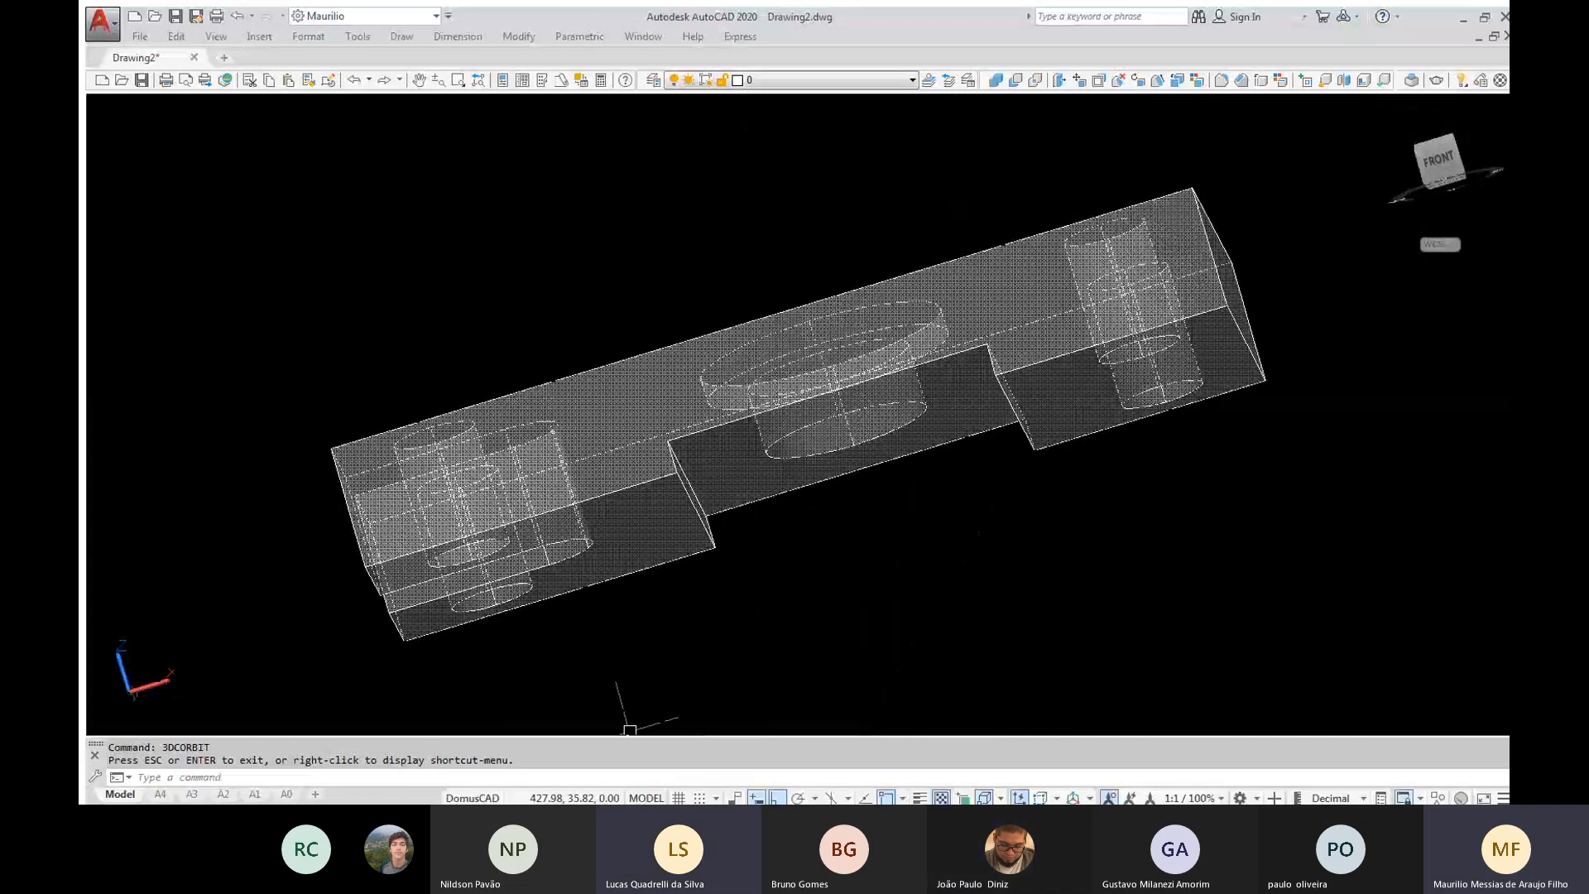